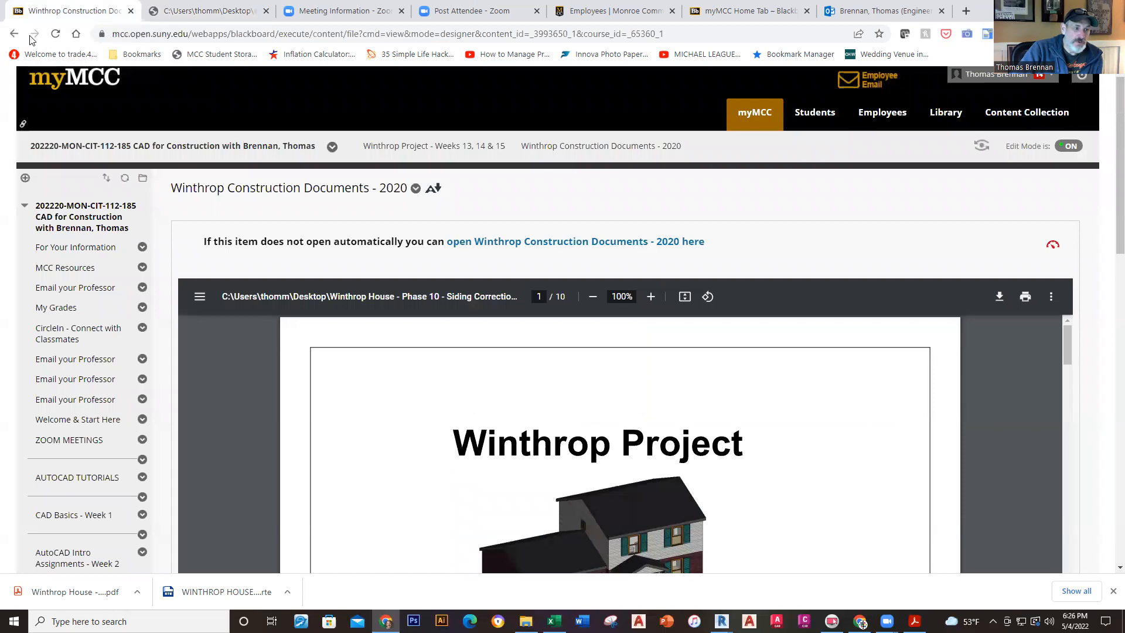
- Return to the Winthrop Project - Weeks 13, 14 & 15 content and download the attached WINTHROP HOUSE TEMPLATE - 2022.rte file
click(14, 33)
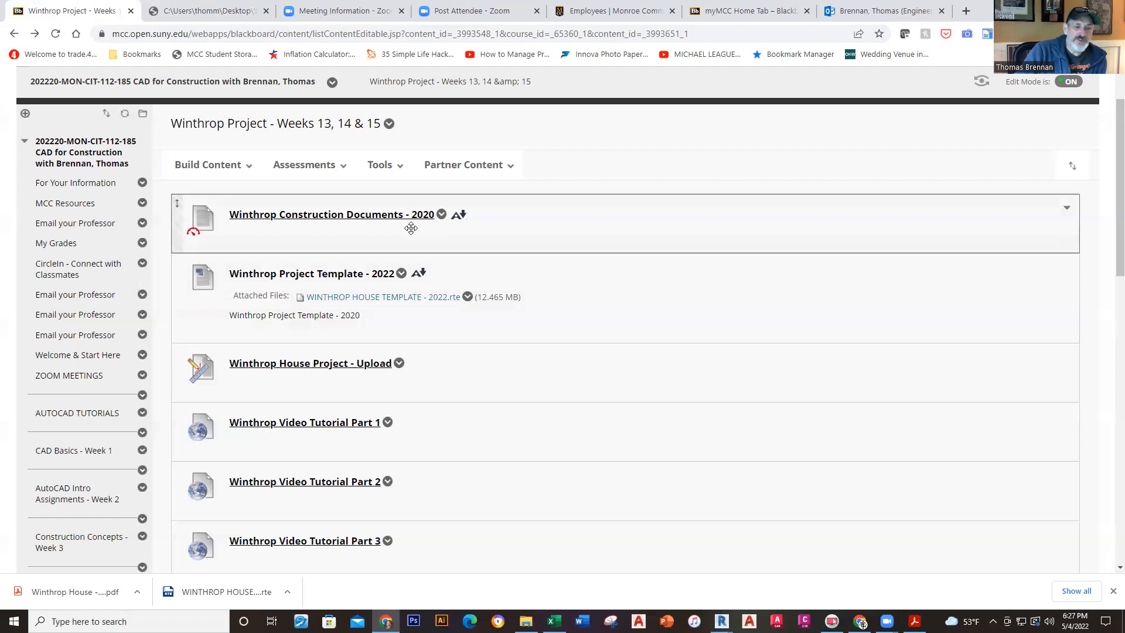
click(404, 299)
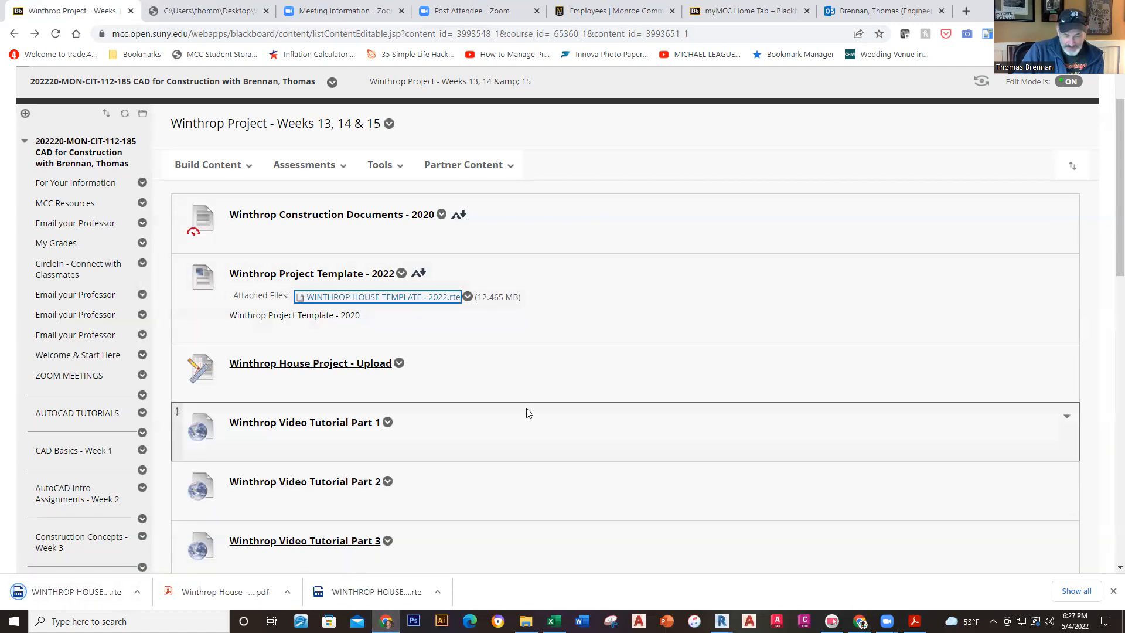
scroll(527, 413, down, 3)
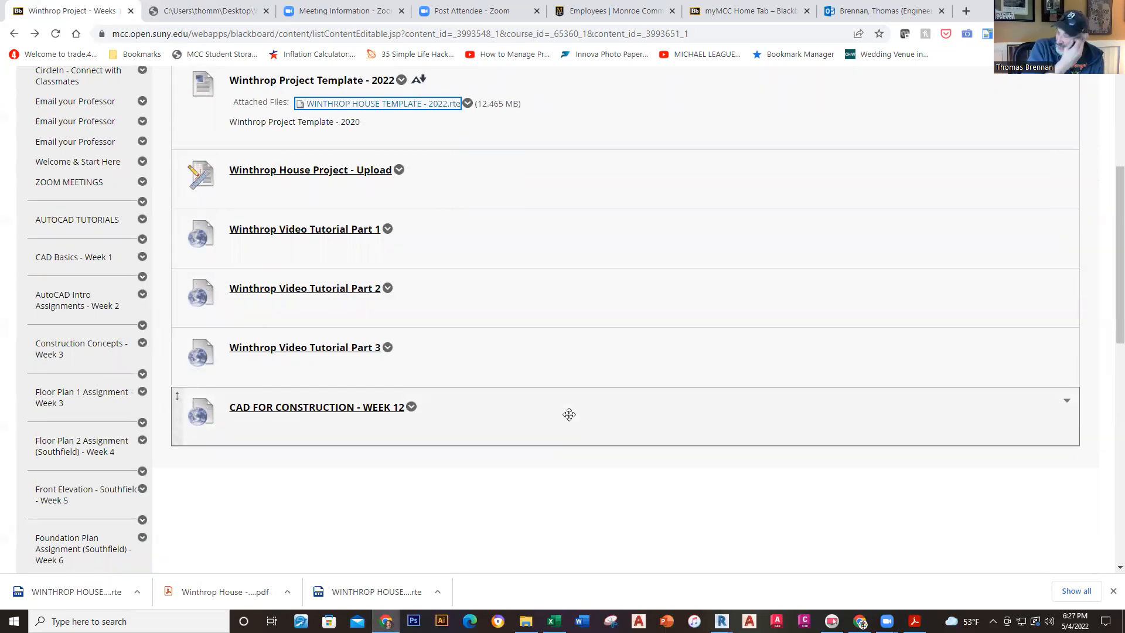
scroll(542, 365, up, 5)
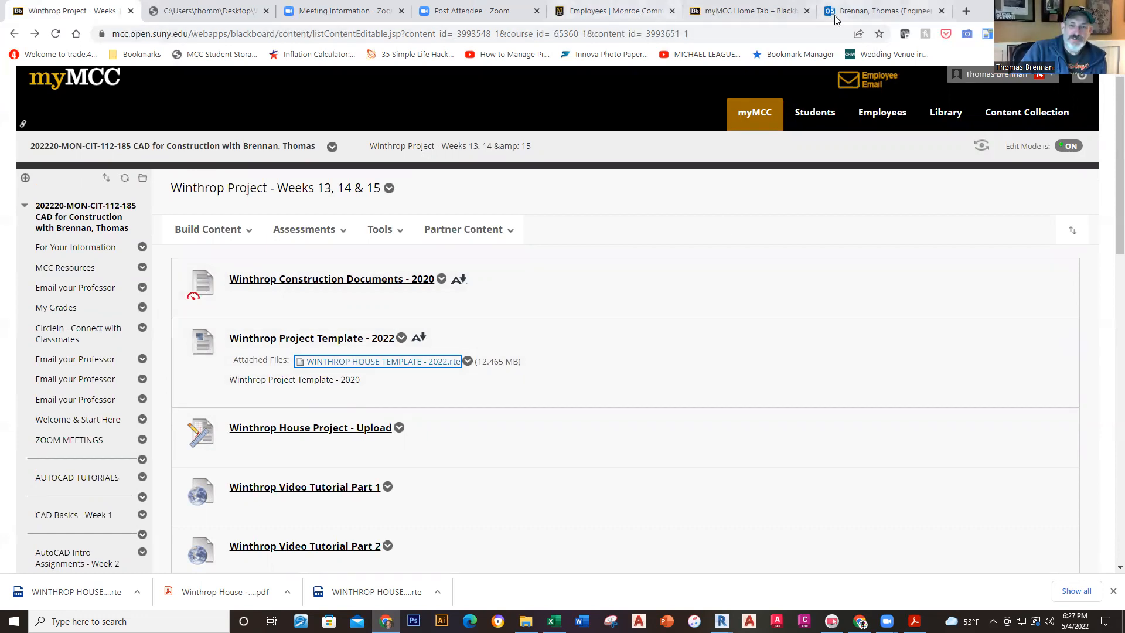
click(777, 15)
click(859, 15)
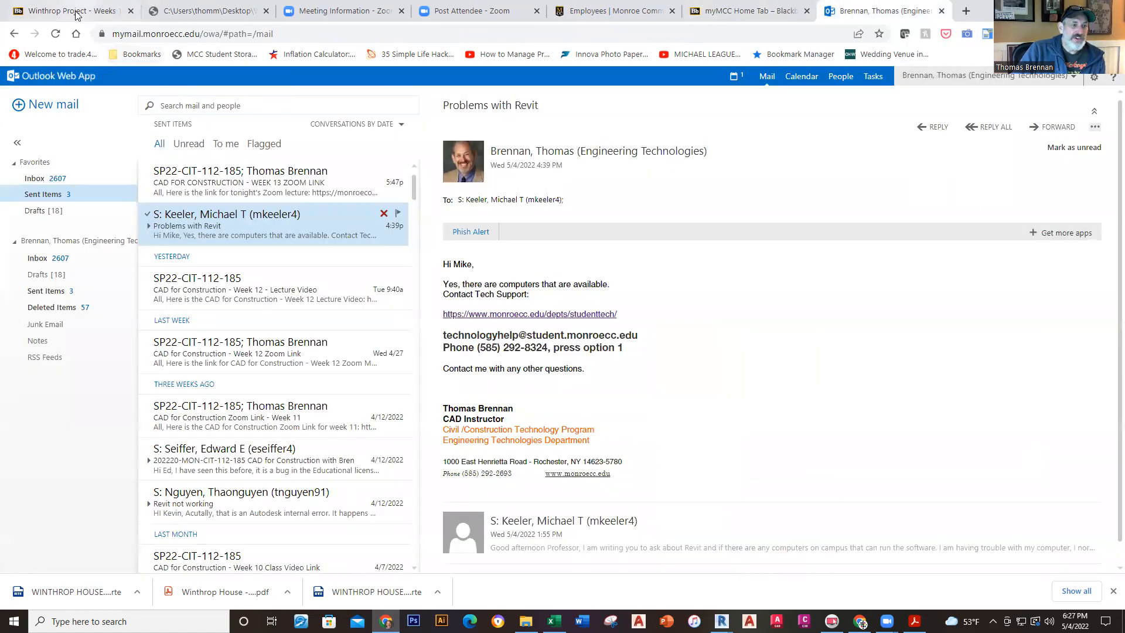
click(77, 15)
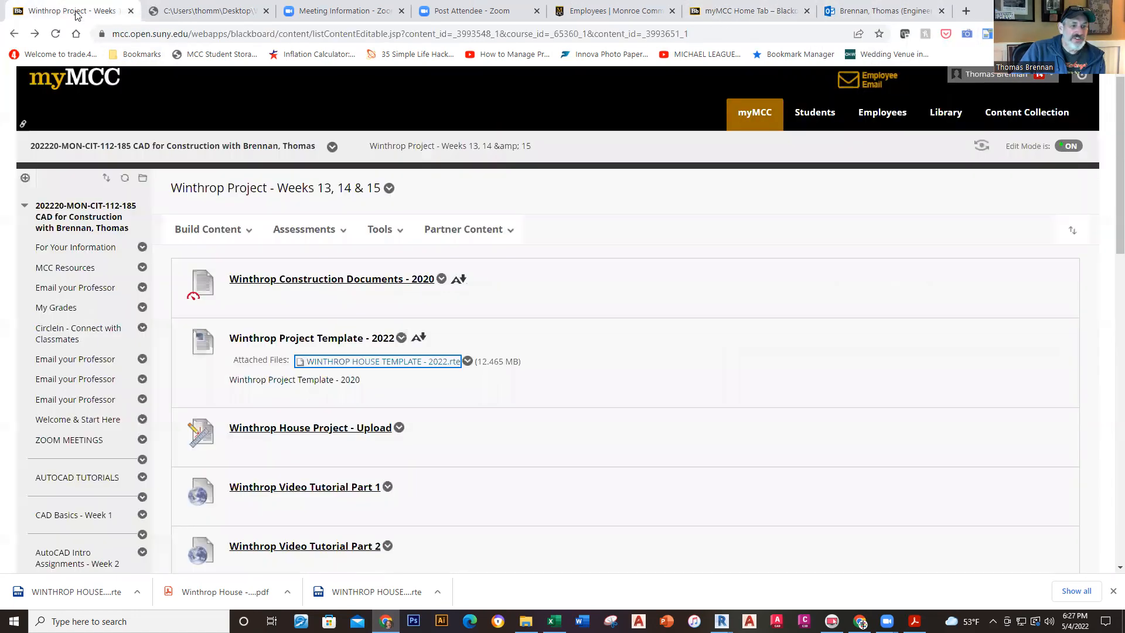
click(427, 370)
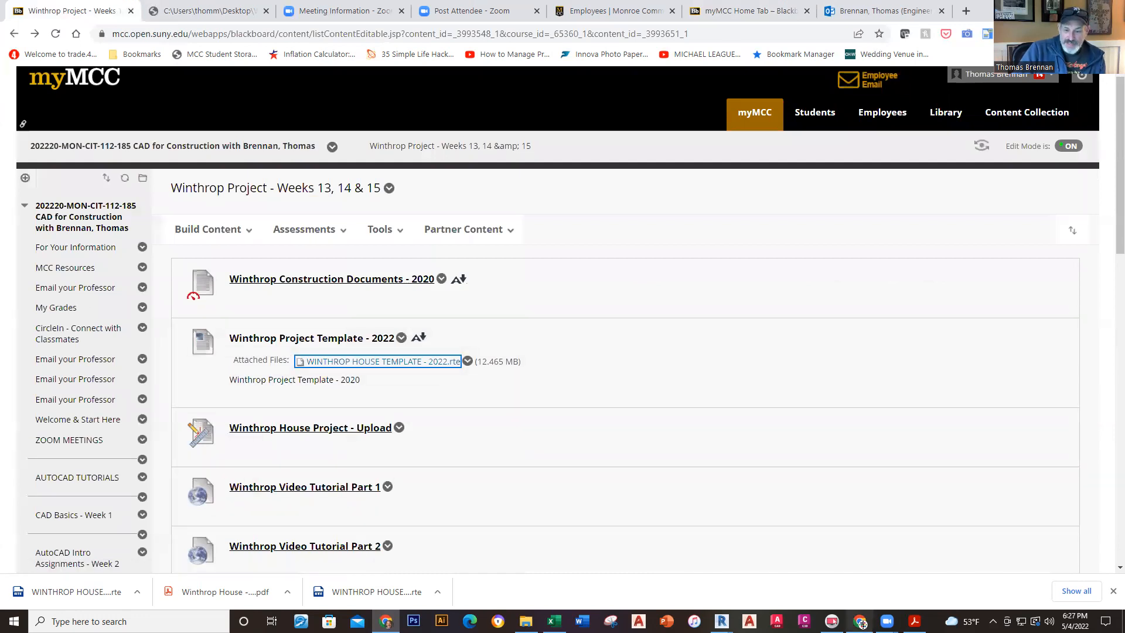
- Switch to the Enscape window with the KILLDEER model and pull the camera back to examine the rear of the house and its lot
mouse_move(721, 621)
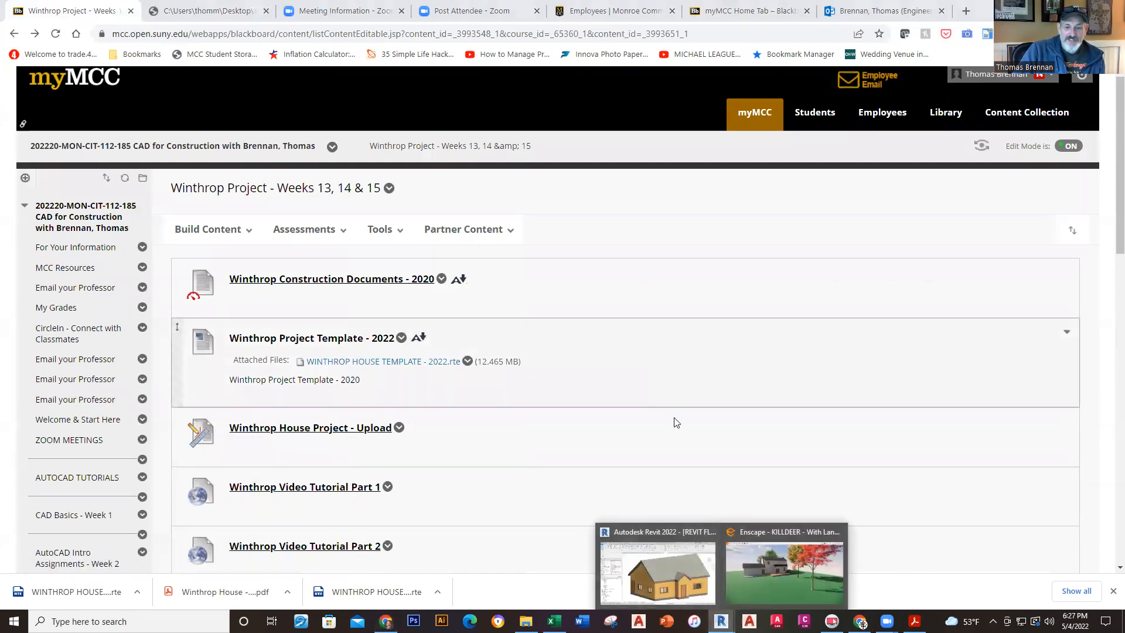
click(739, 572)
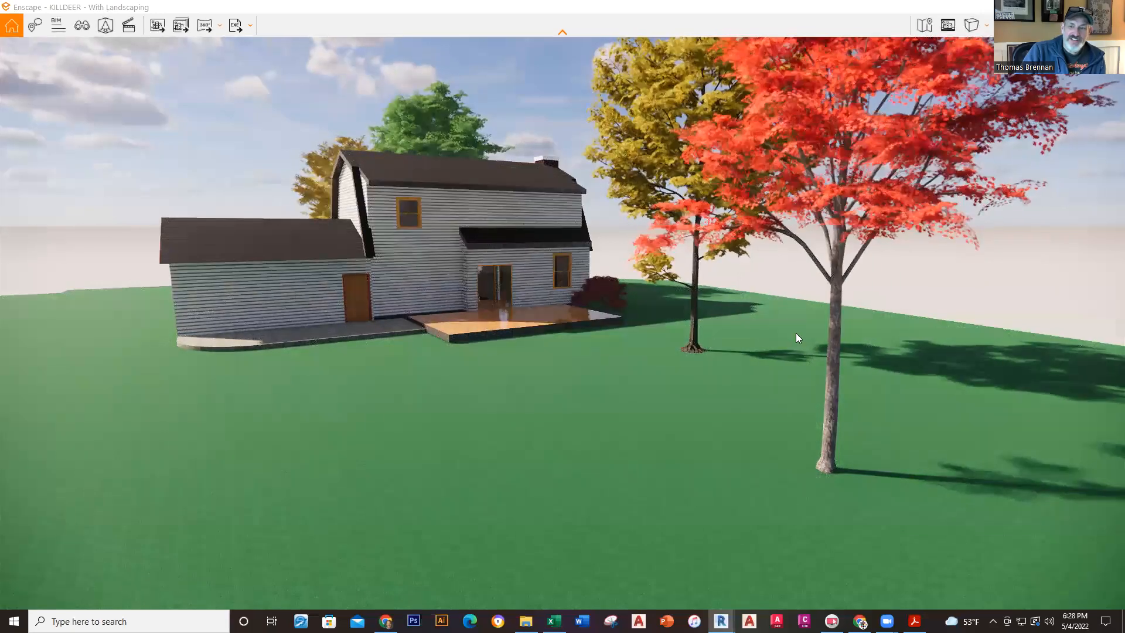
scroll(634, 398, down, 2)
scroll(426, 378, up, 4)
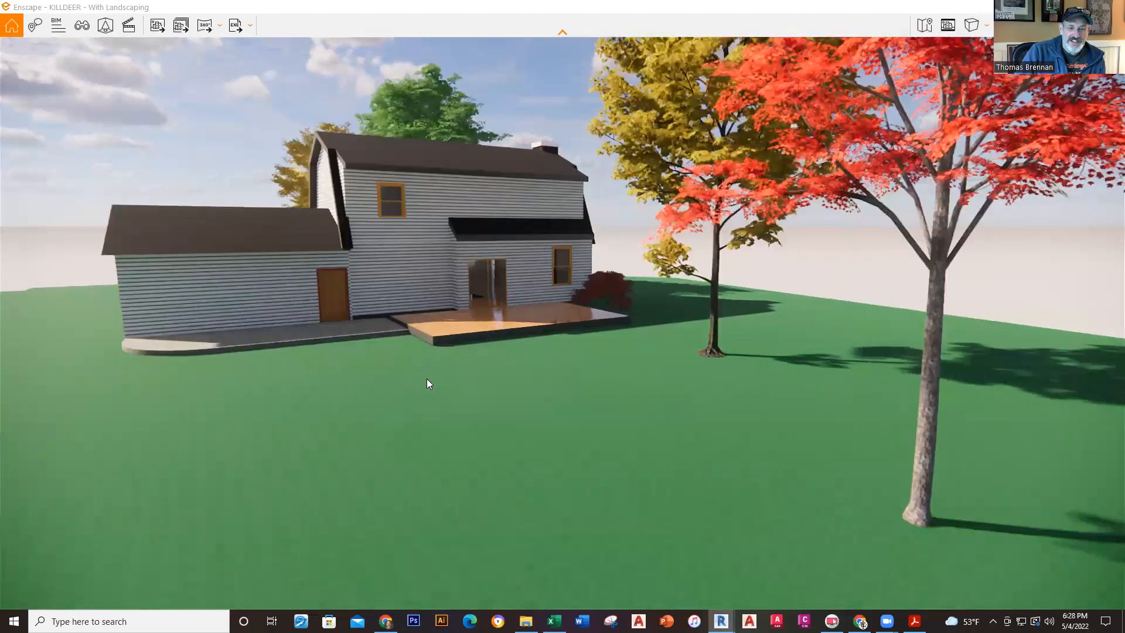
scroll(428, 434, down, 4)
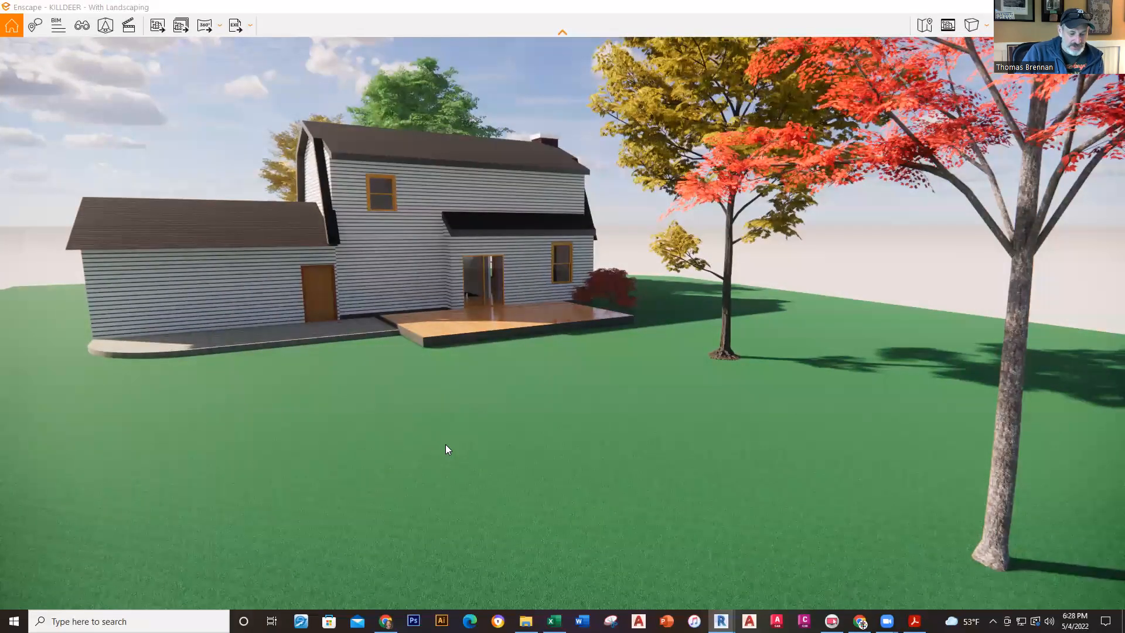
drag(445, 444, 388, 365)
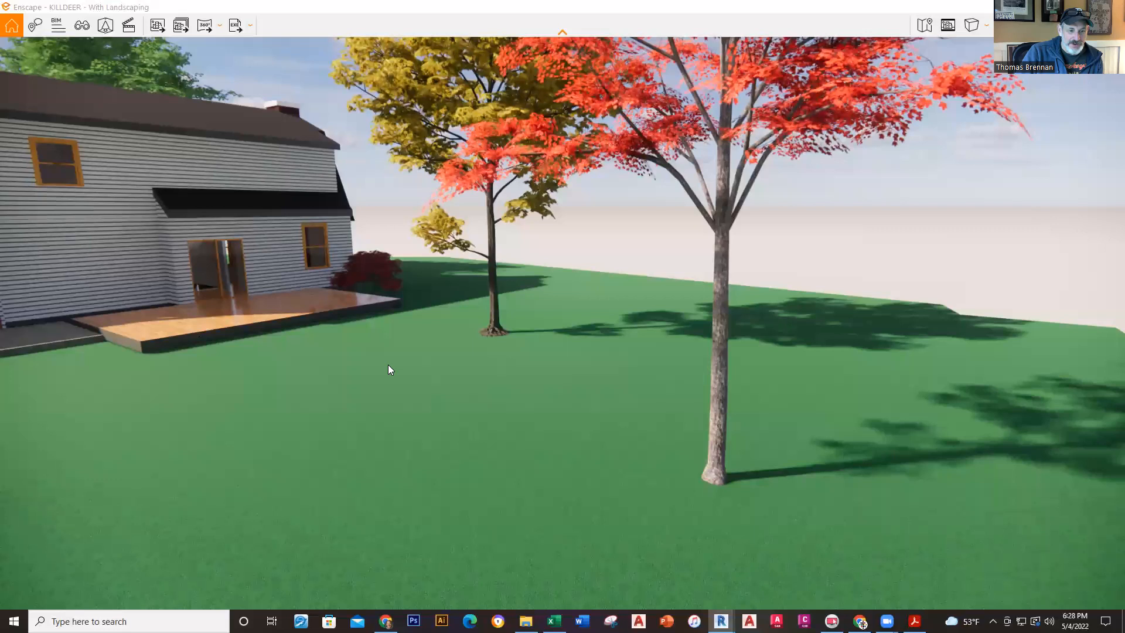
scroll(384, 365, down, 4)
drag(283, 391, 121, 426)
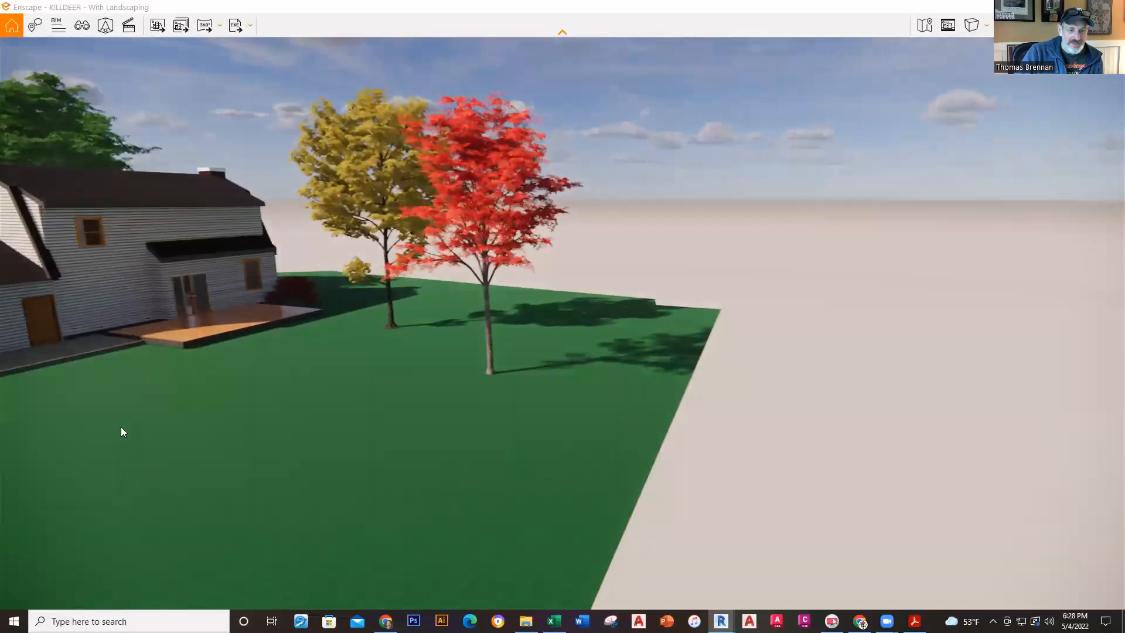
scroll(118, 415, down, 4)
drag(92, 374, 41, 378)
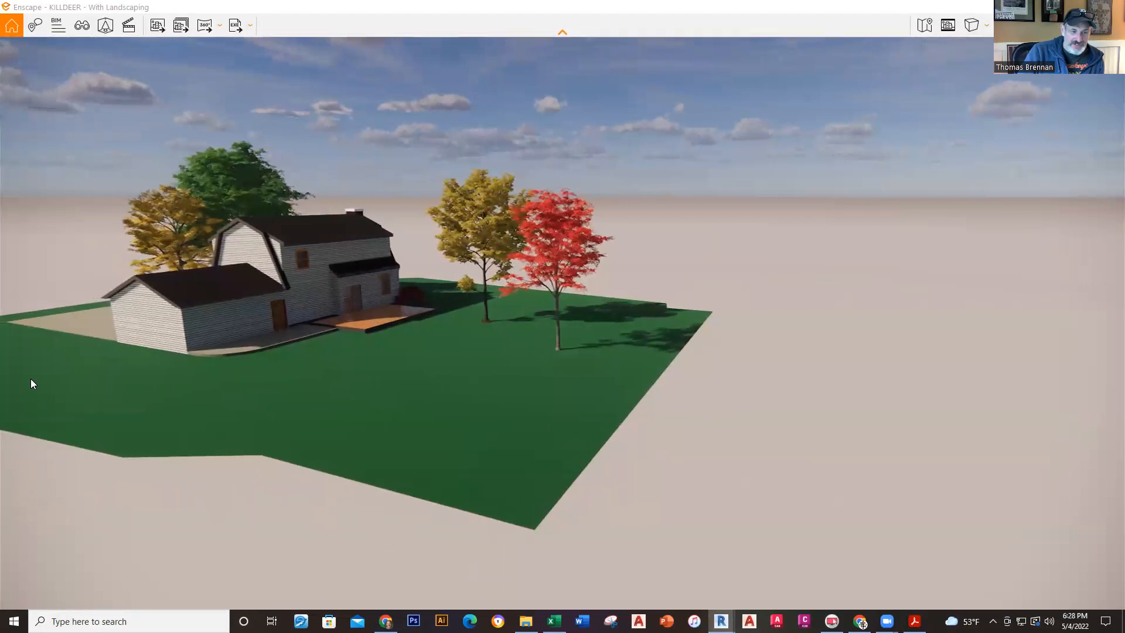
- Move the camera sideways and closer along the lot's edge to examine the garage side and the deck from afar
key(a)
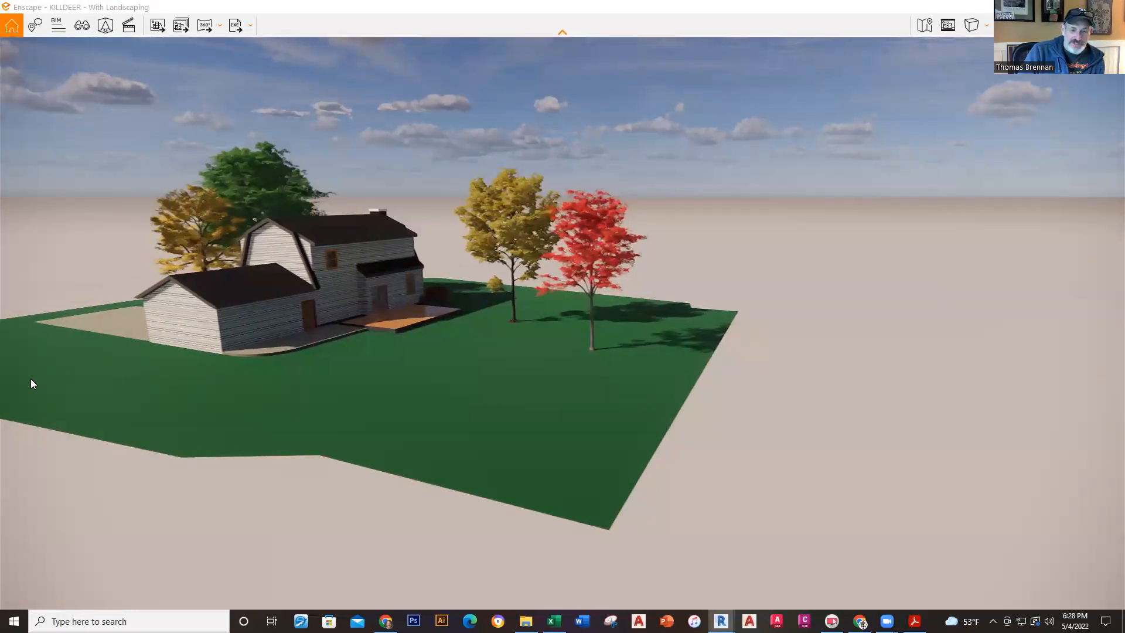
key(a)
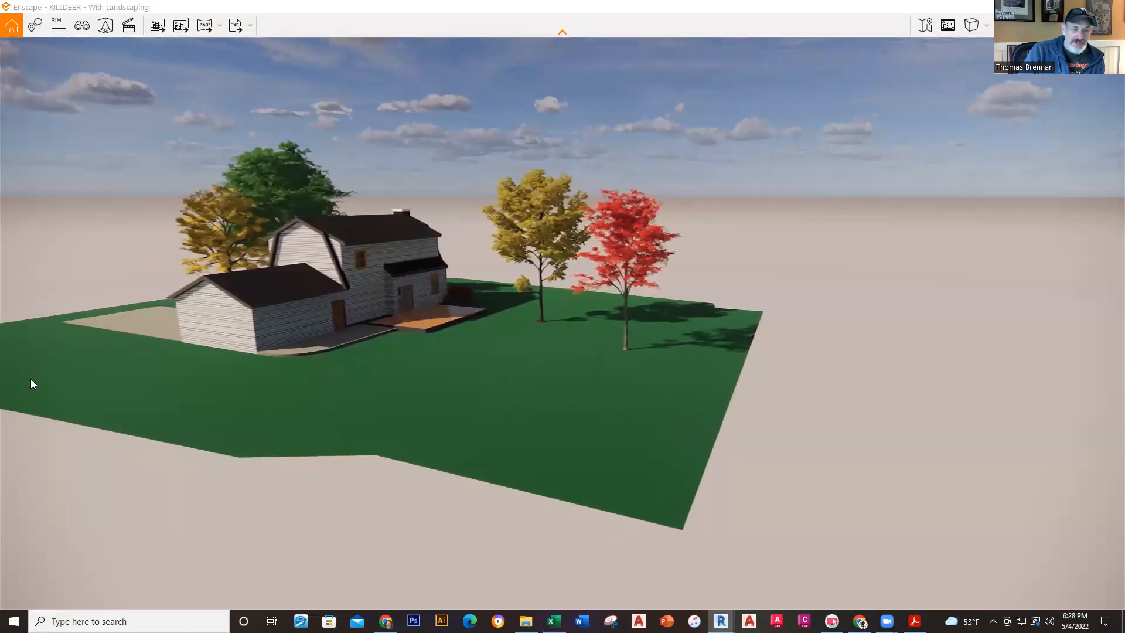
key(a)
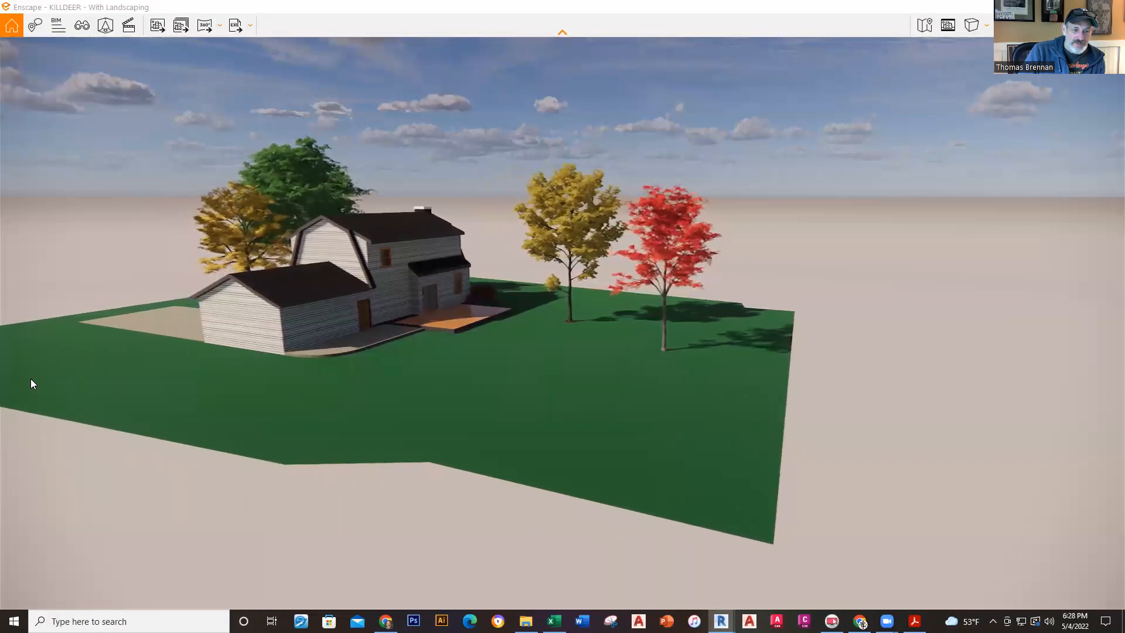
key(w+a)
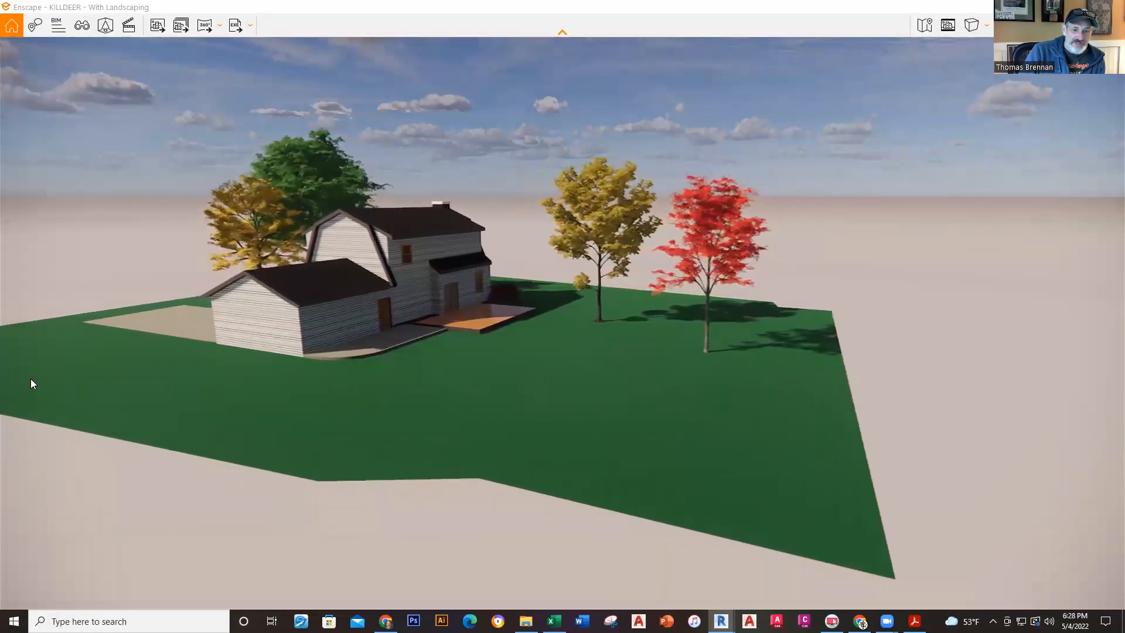
key(w+a)
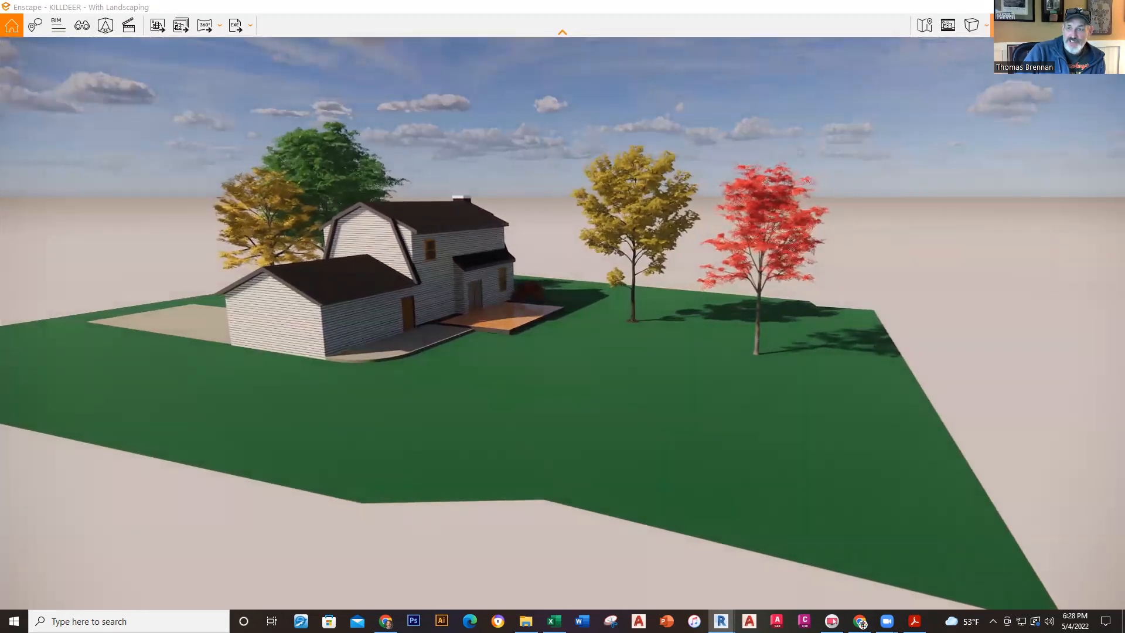
- Lower the camera beneath the terrain to examine the basement from outside, and tilt up and approach the house near ground level
click(987, 28)
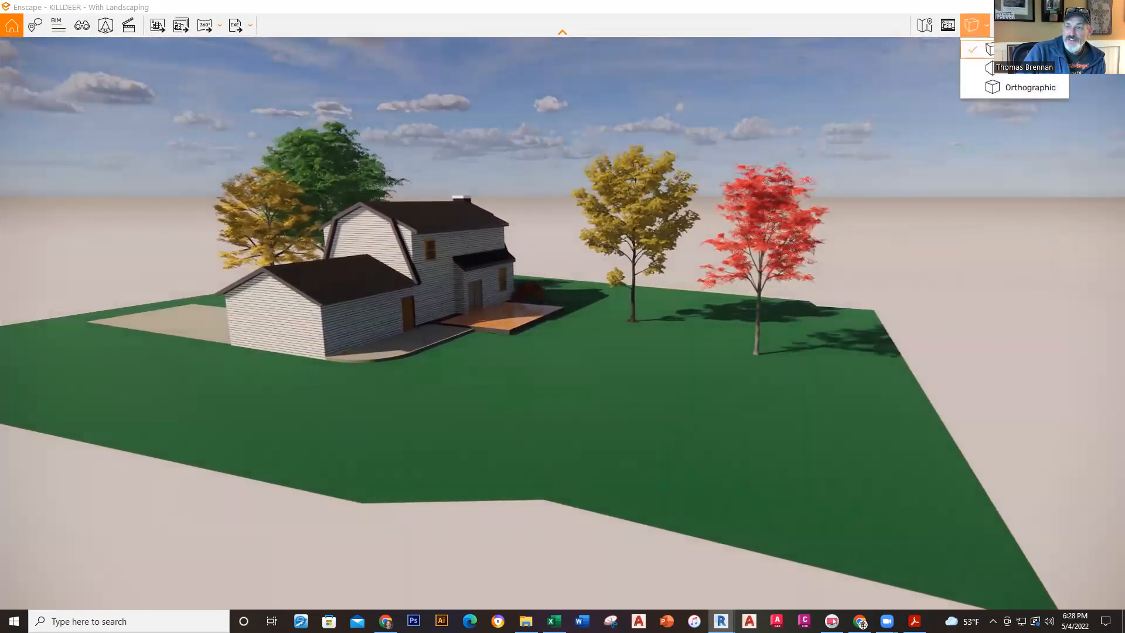
key(space)
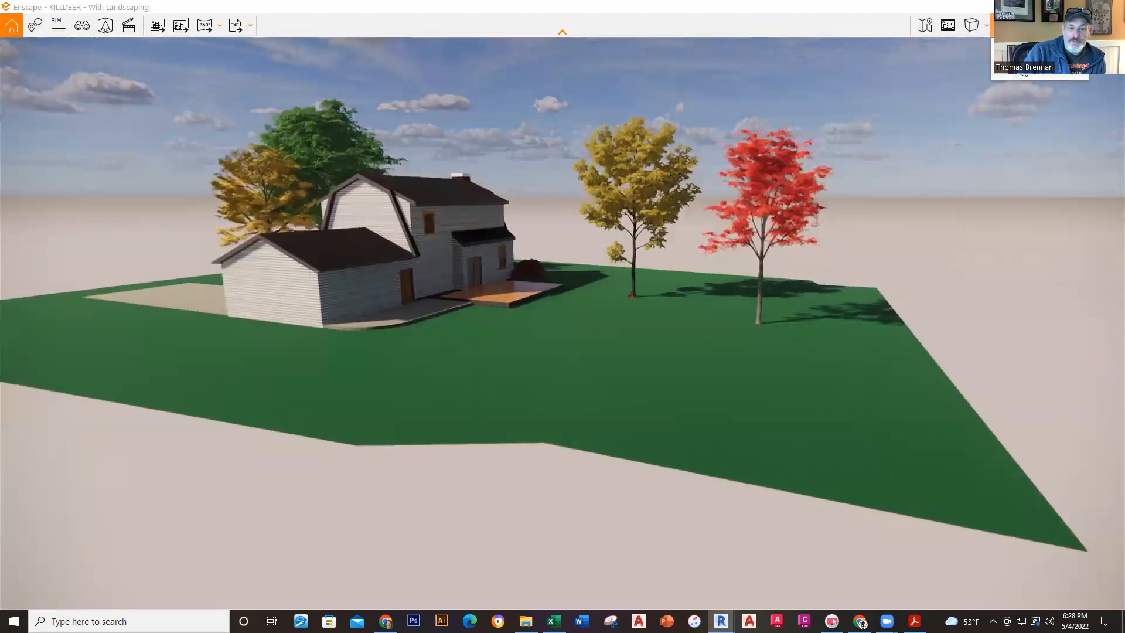
scroll(494, 424, down, 3)
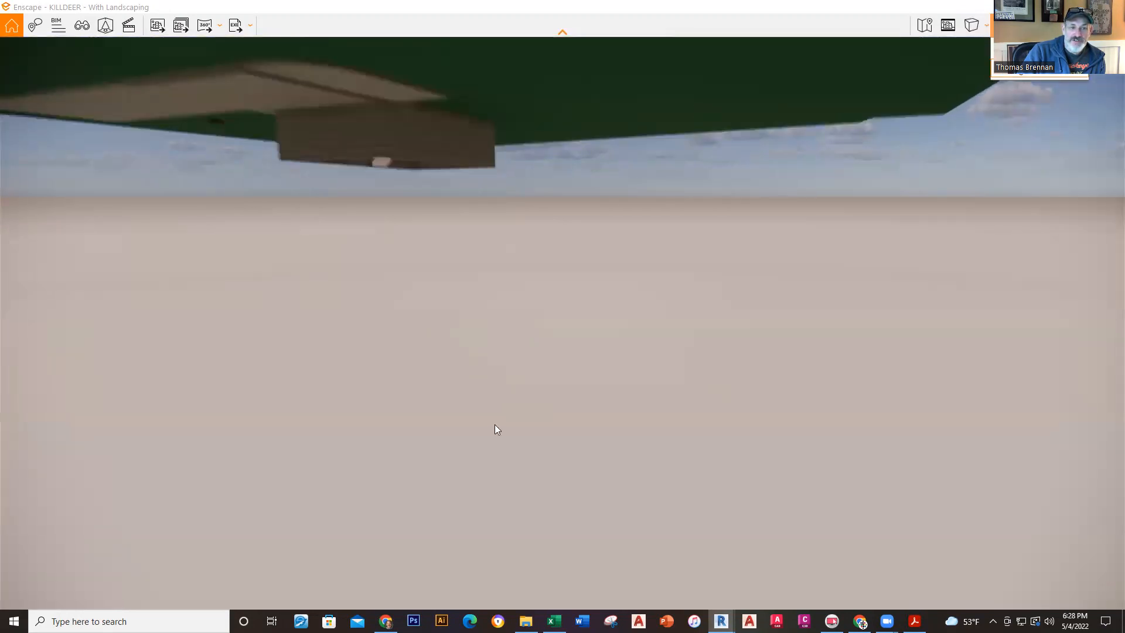
drag(477, 105, 468, 259)
scroll(427, 205, up, 3)
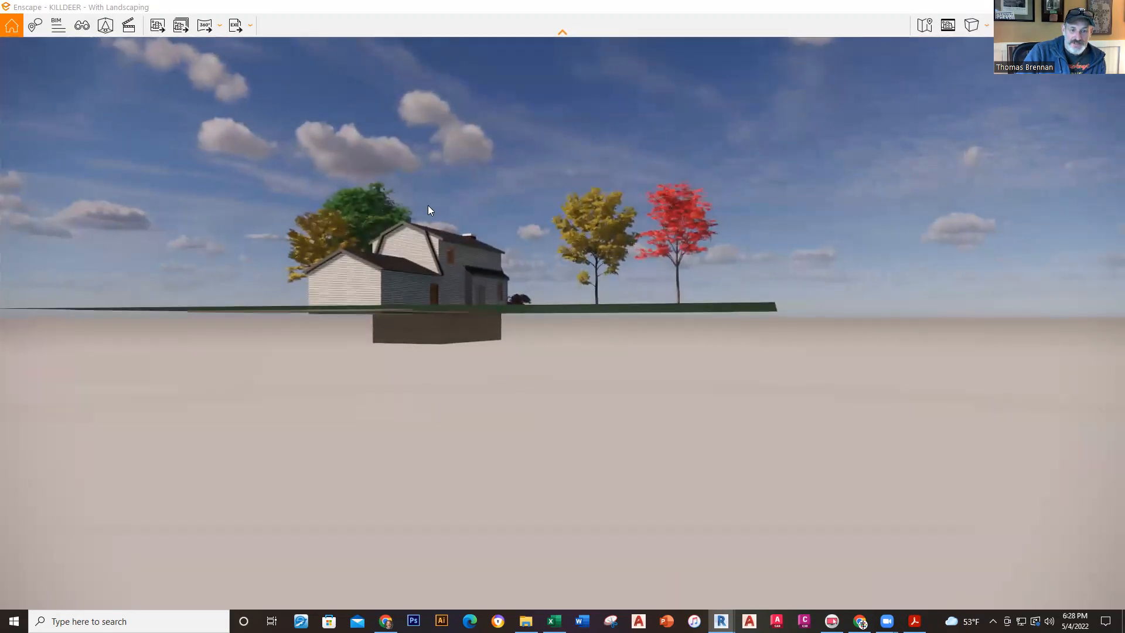
drag(428, 205, 490, 505)
key(w)
key(w)
key(w)
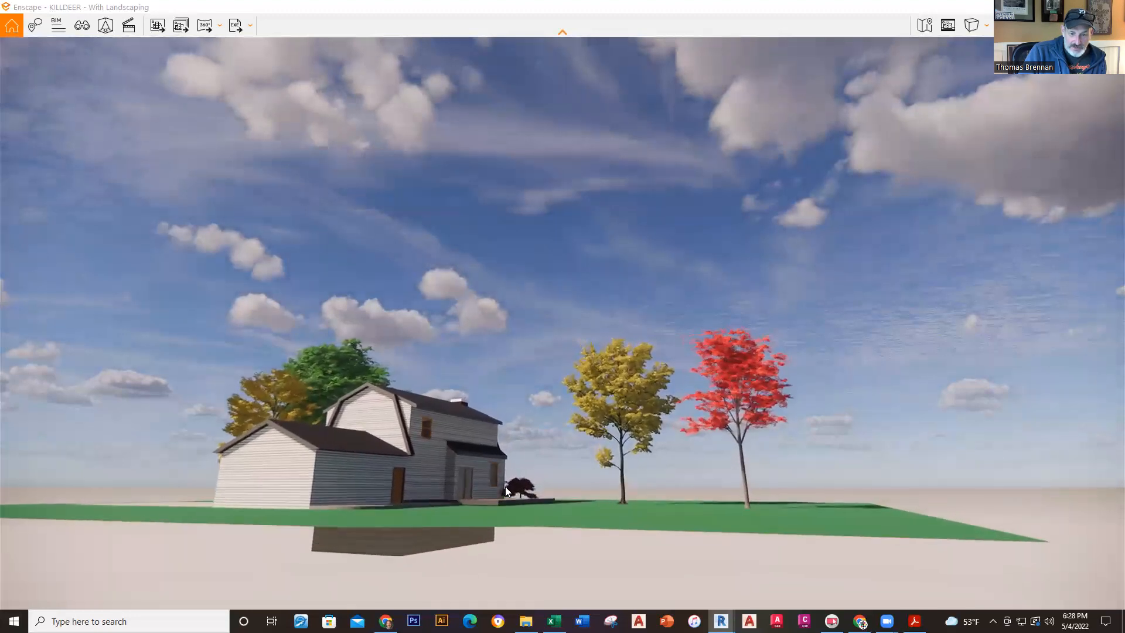
key(w)
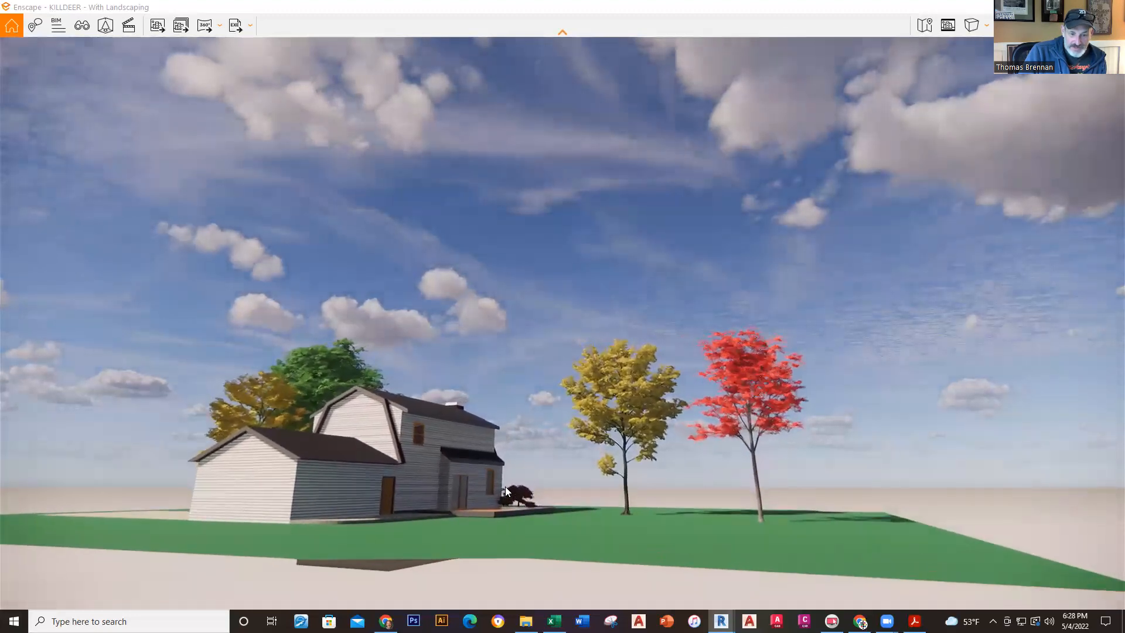
key(w)
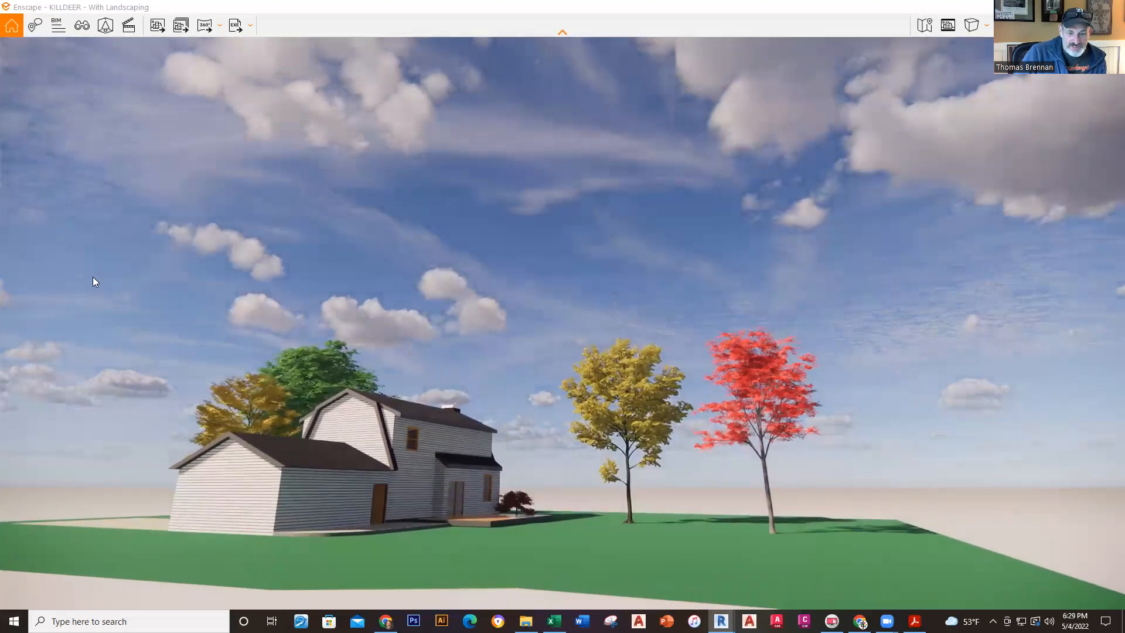
- Move the camera sideways around the garage end of the house, from the rear deck side towards the driveway, to examine the exterior
drag(47, 551, 126, 551)
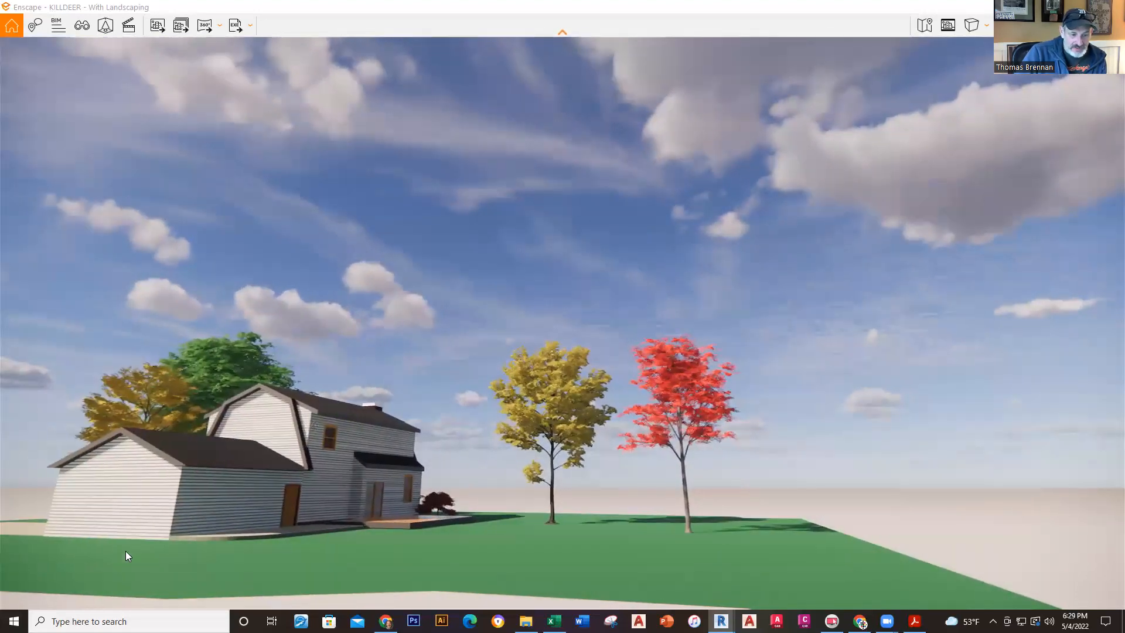
key(w)
key(a)
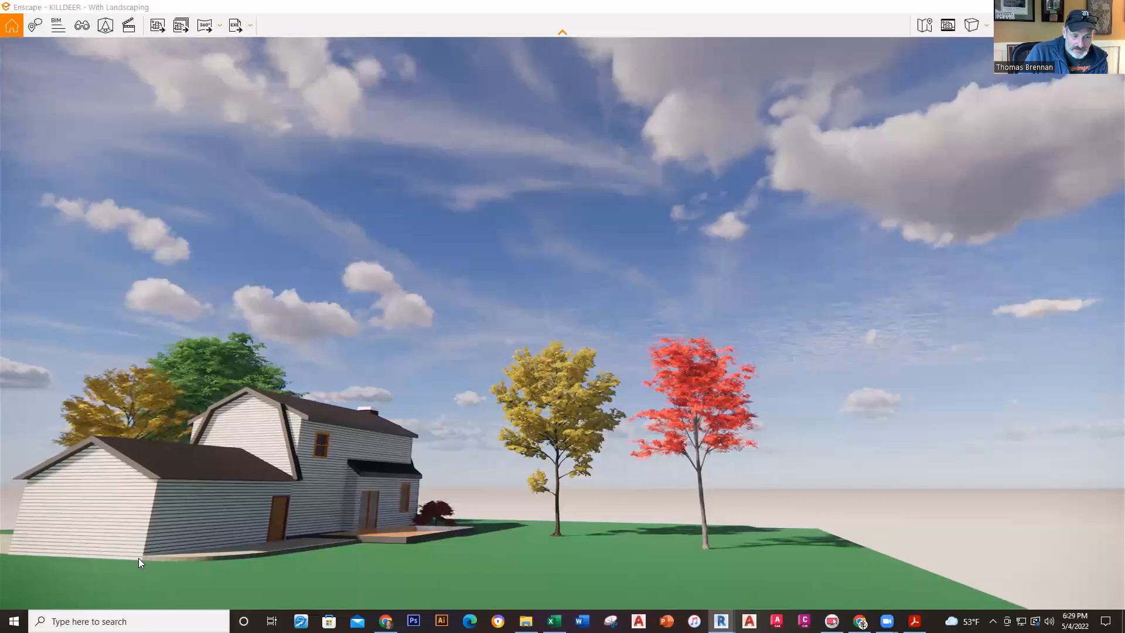
key(a)
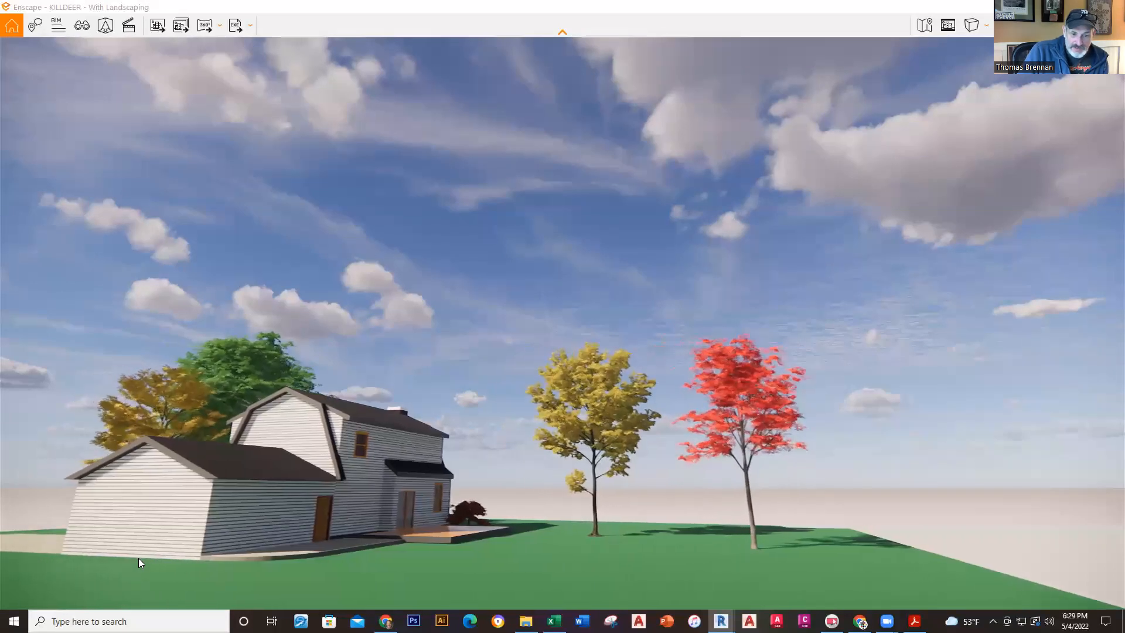
key(a)
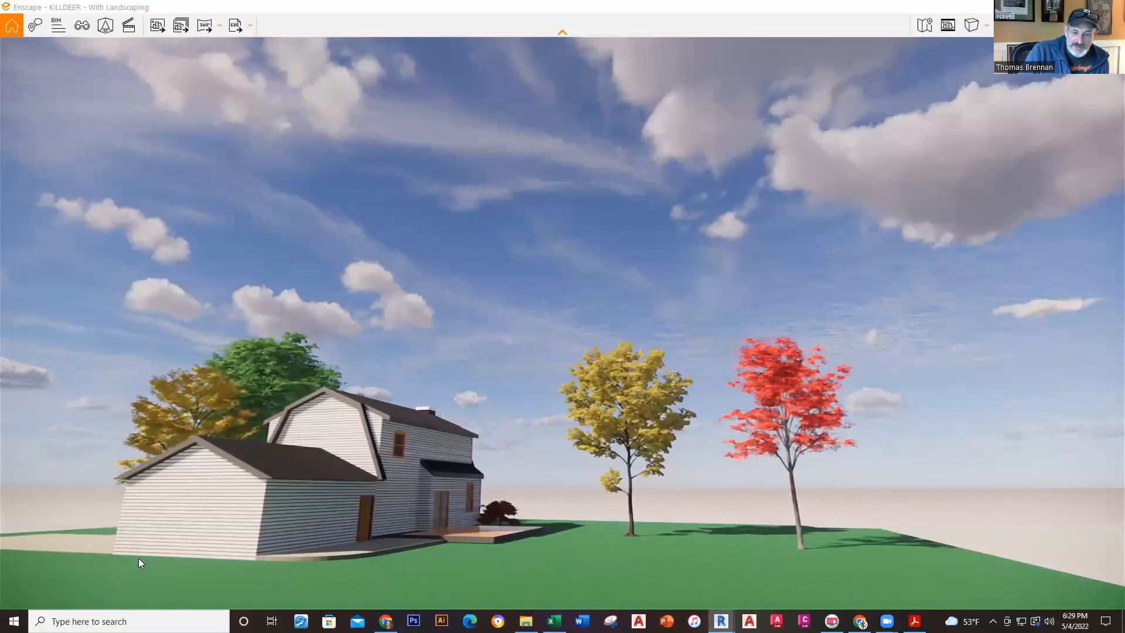
key(a)
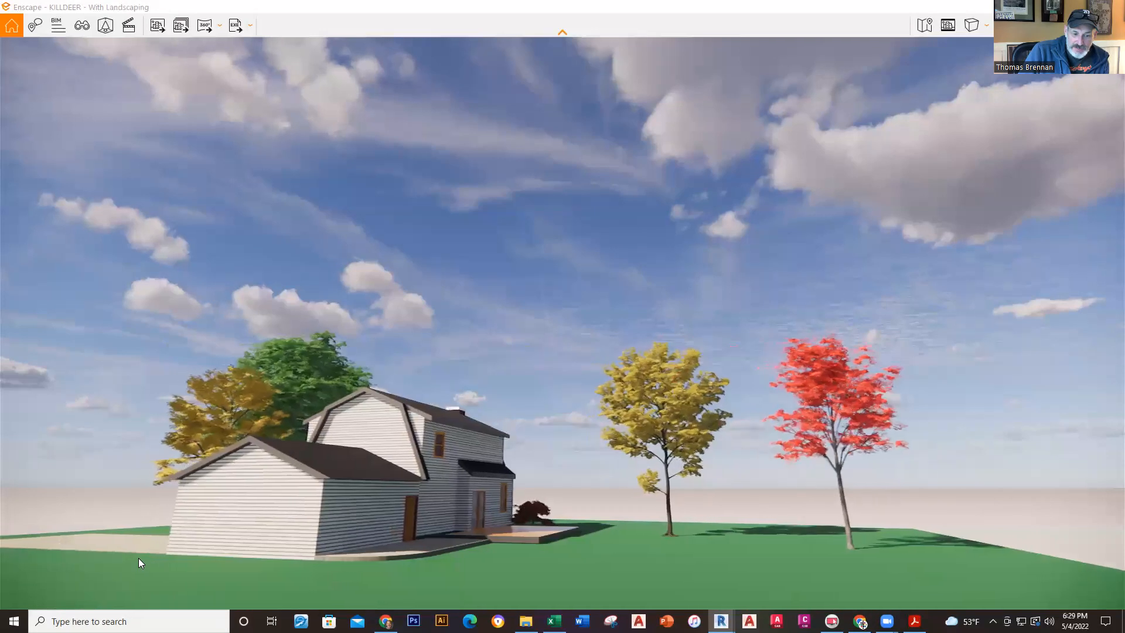
key(a)
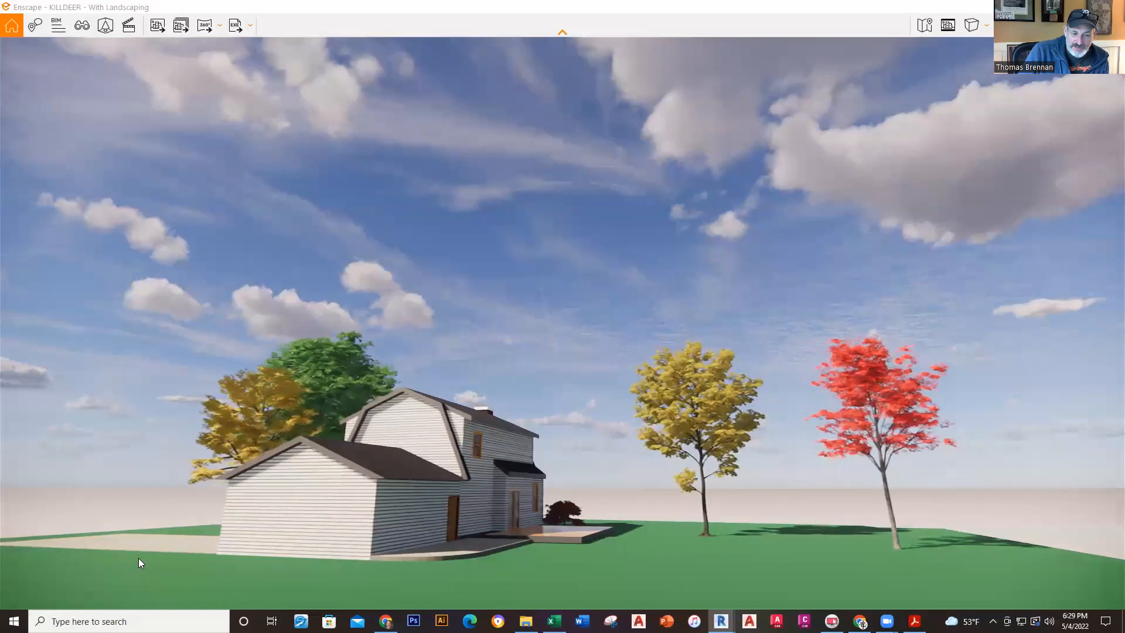
key(a)
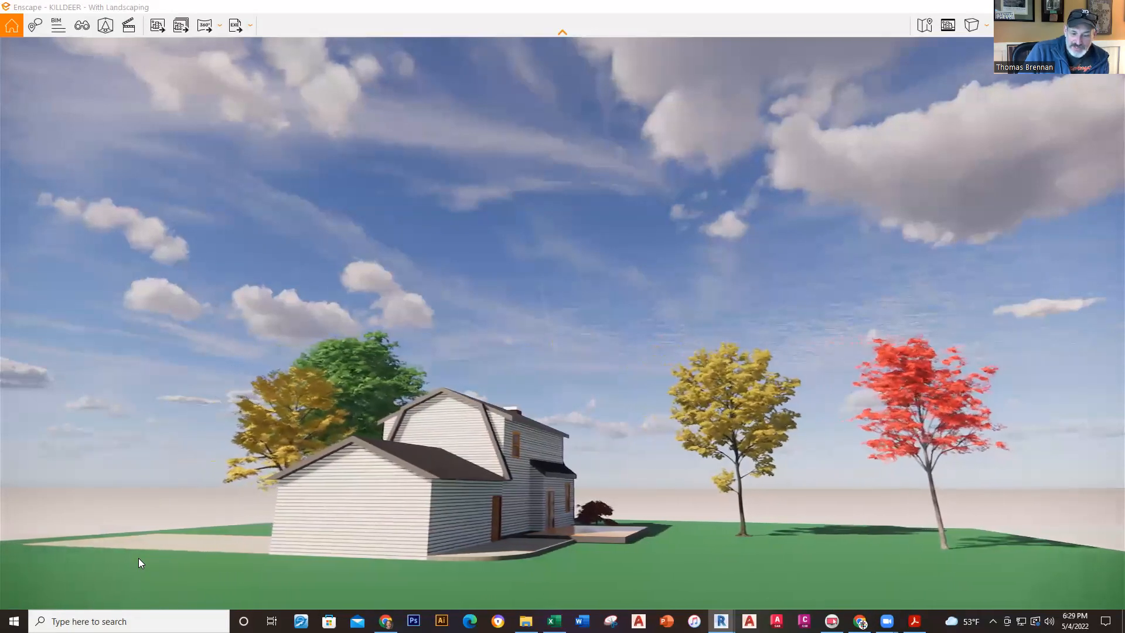
key(a)
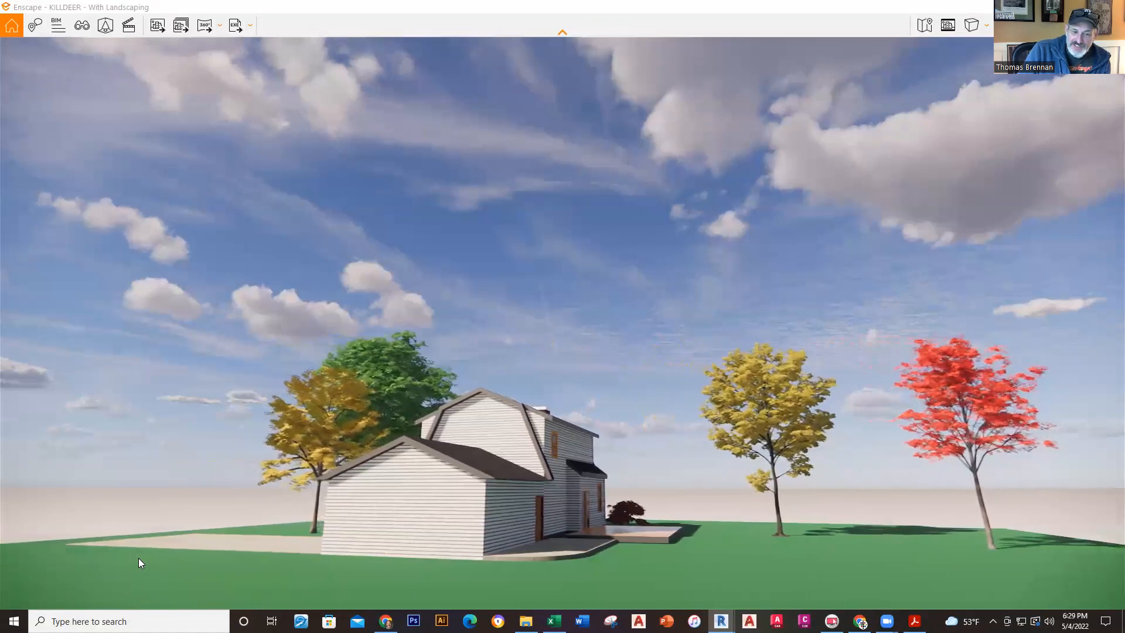
key(a)
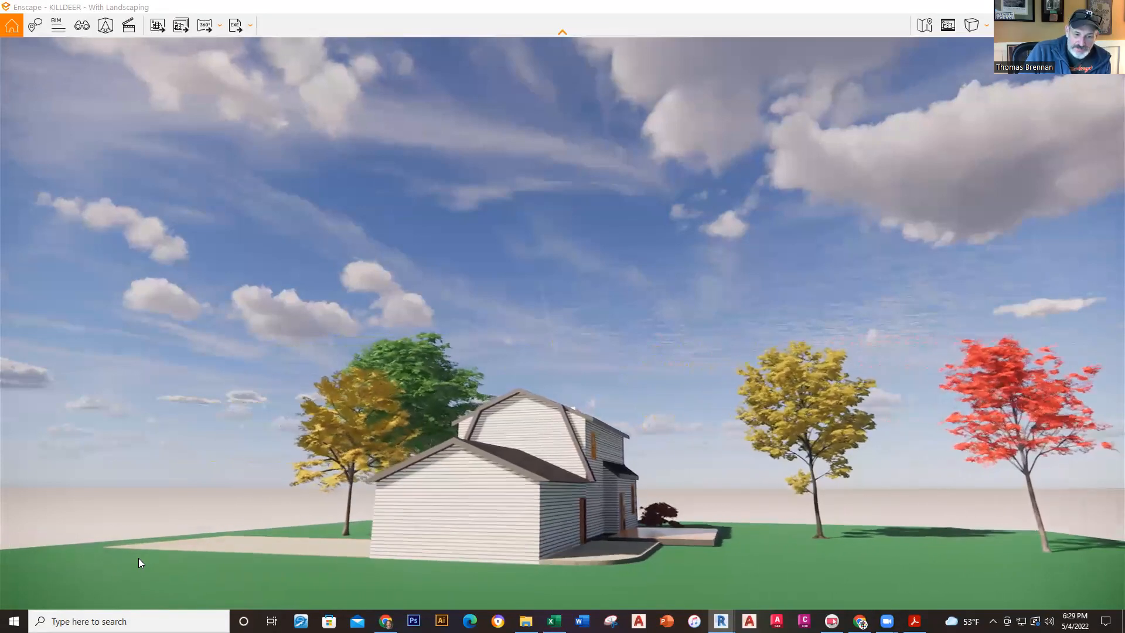
key(a)
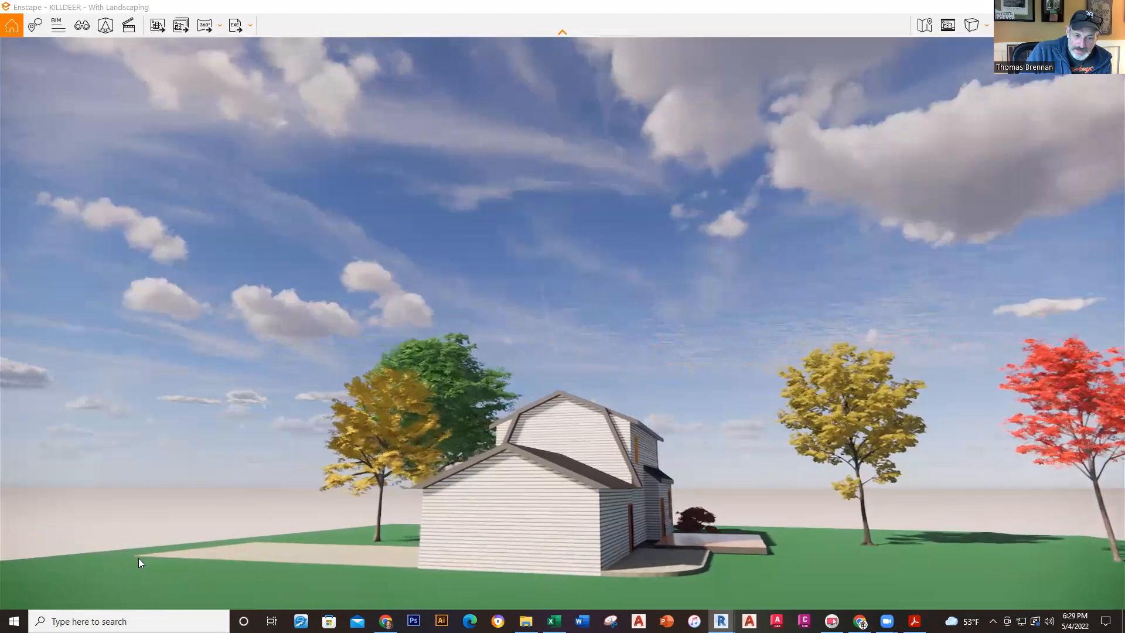
key(a)
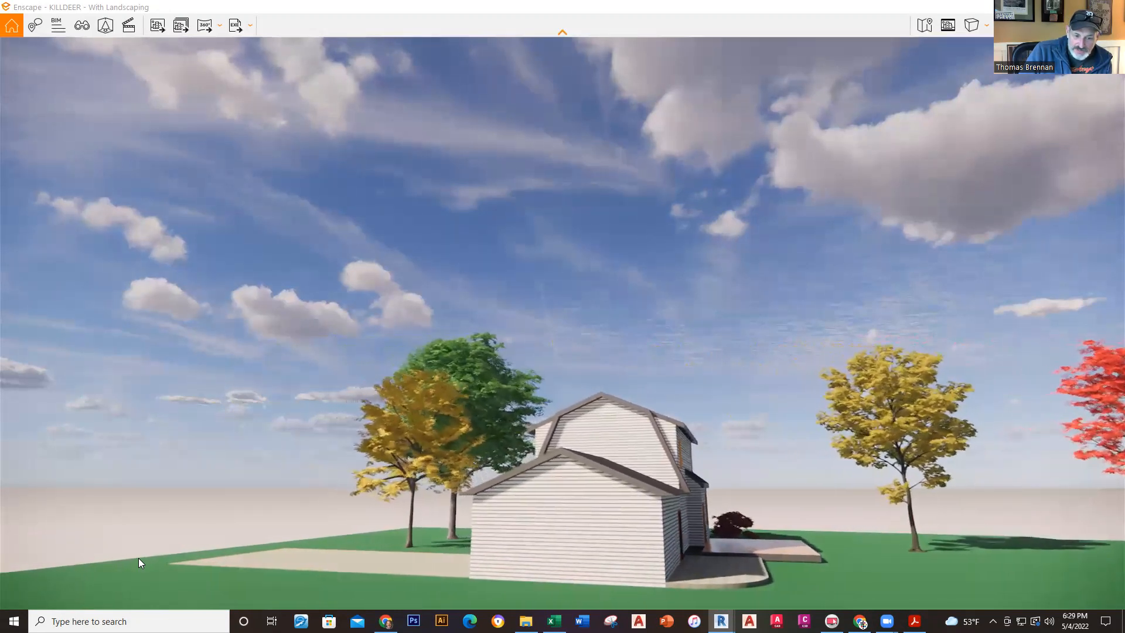
key(a)
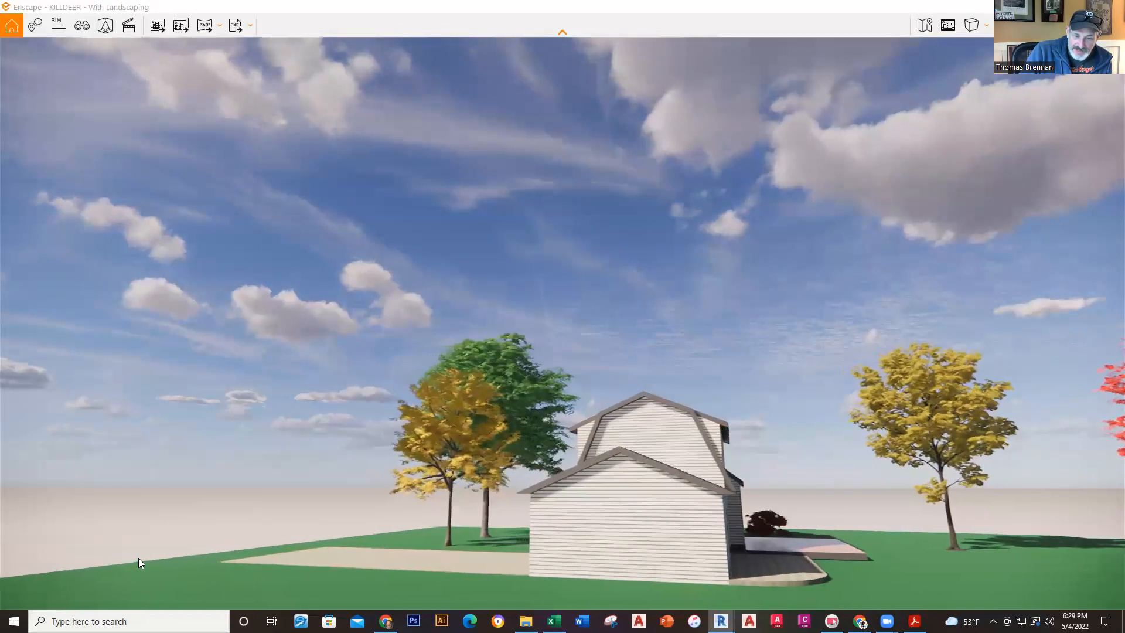
key(a)
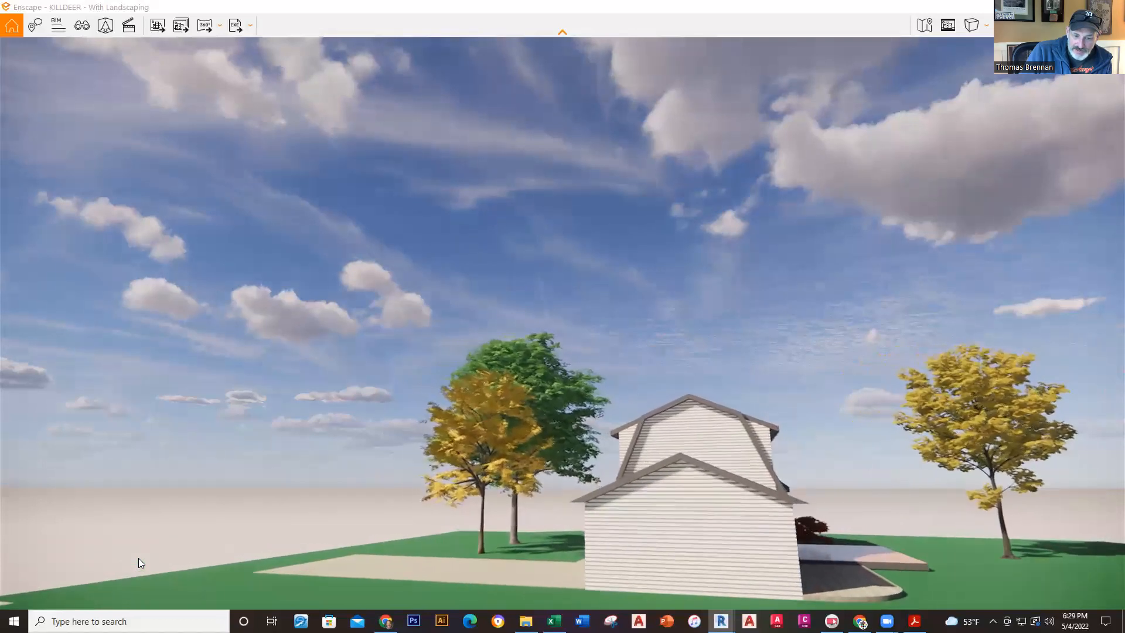
key(a)
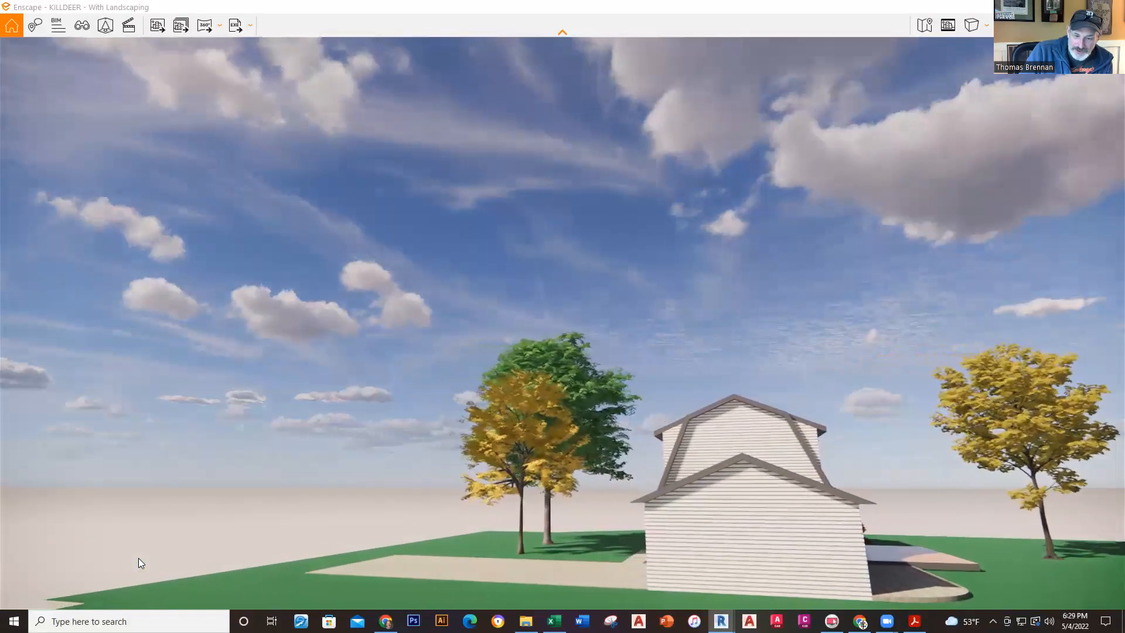
key(a)
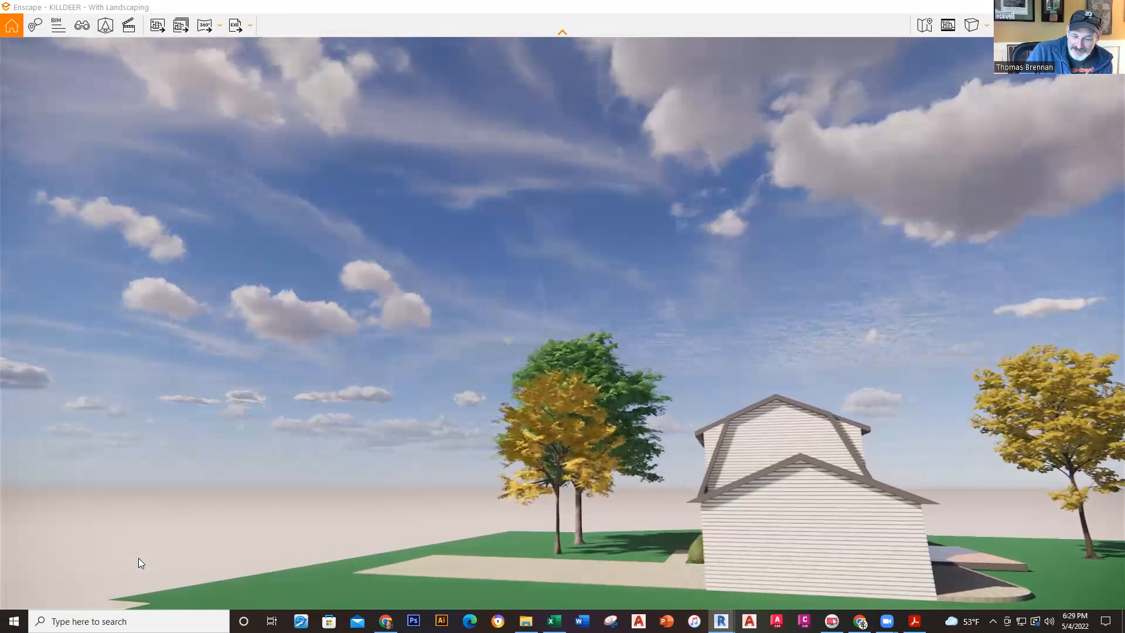
key(a)
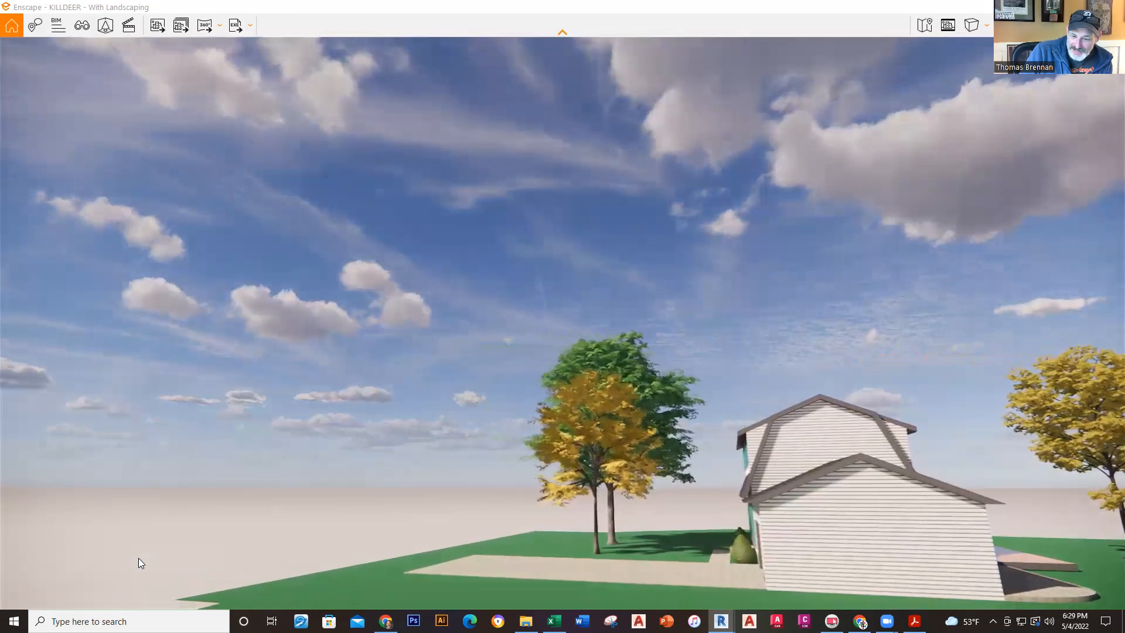
key(a)
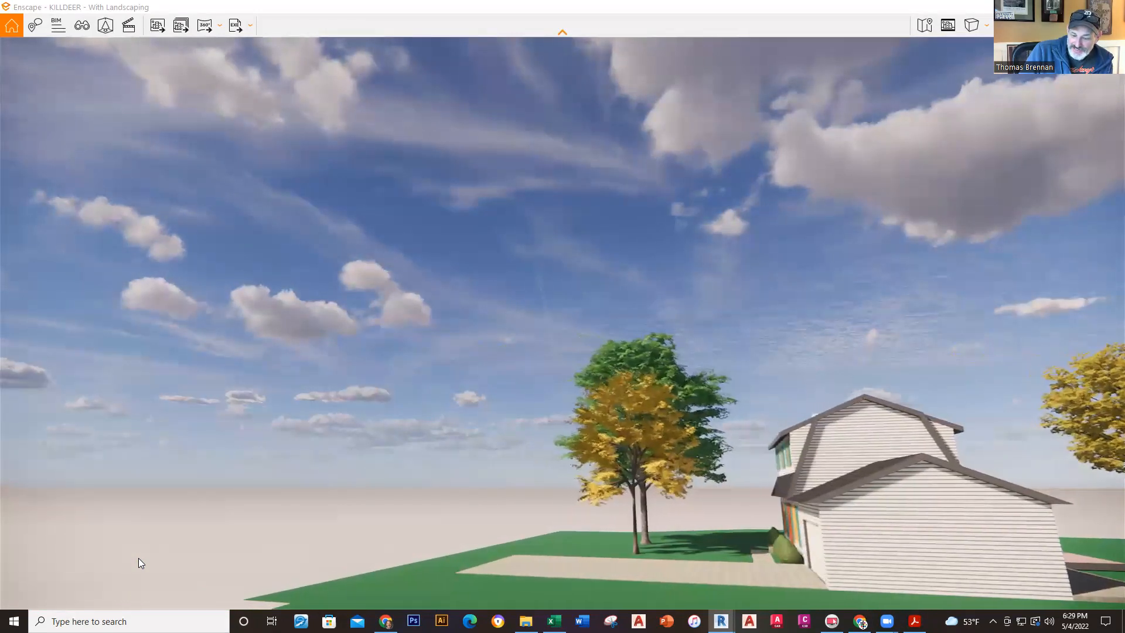
key(a)
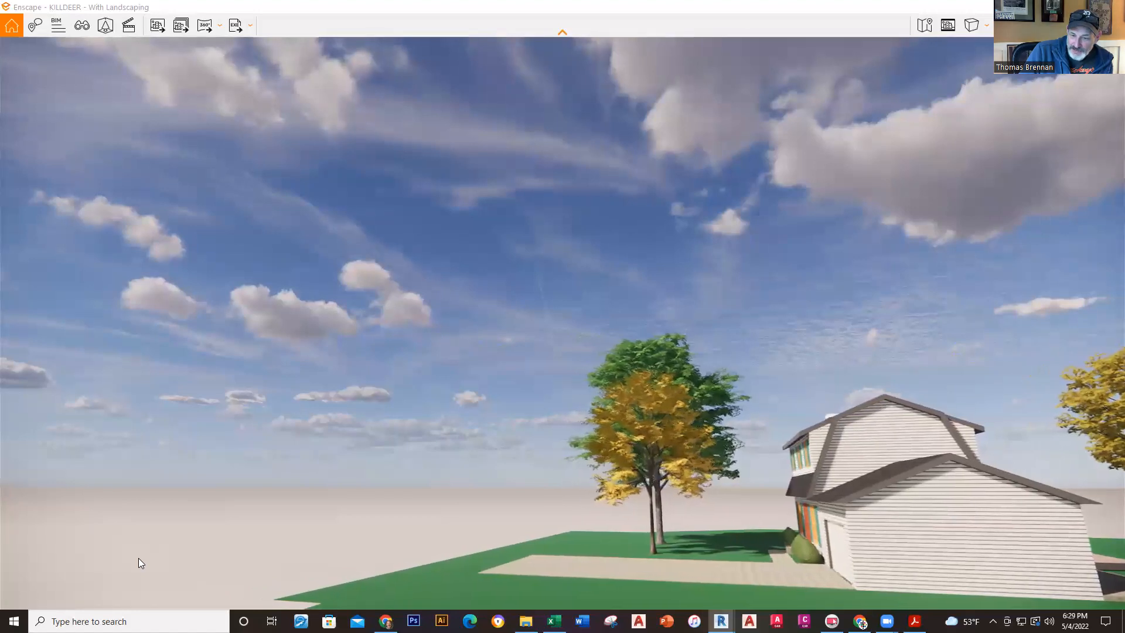
key(a)
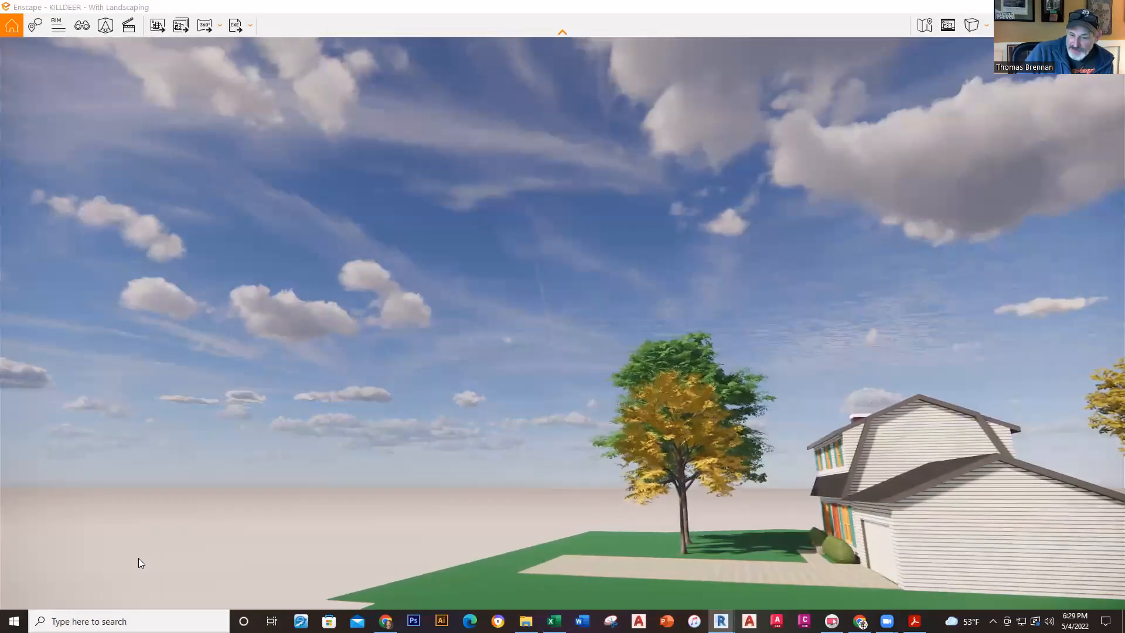
- Turn the camera back towards the house and move it around to the driveway to examine the front facade, garage door and trees
drag(753, 553, 345, 526)
key(w)
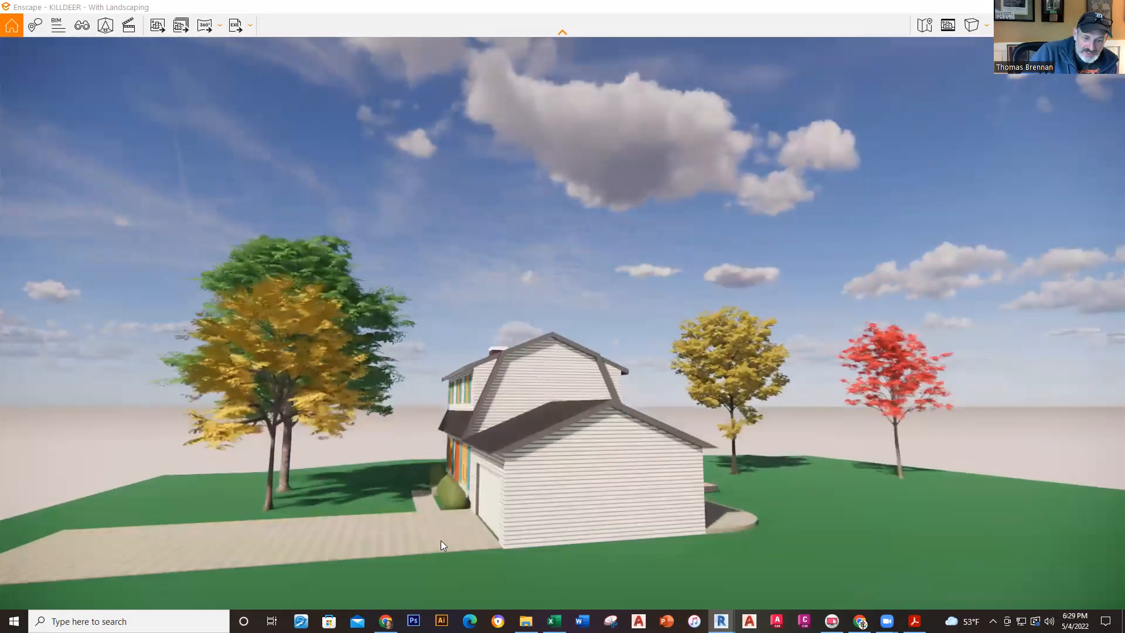
key(s)
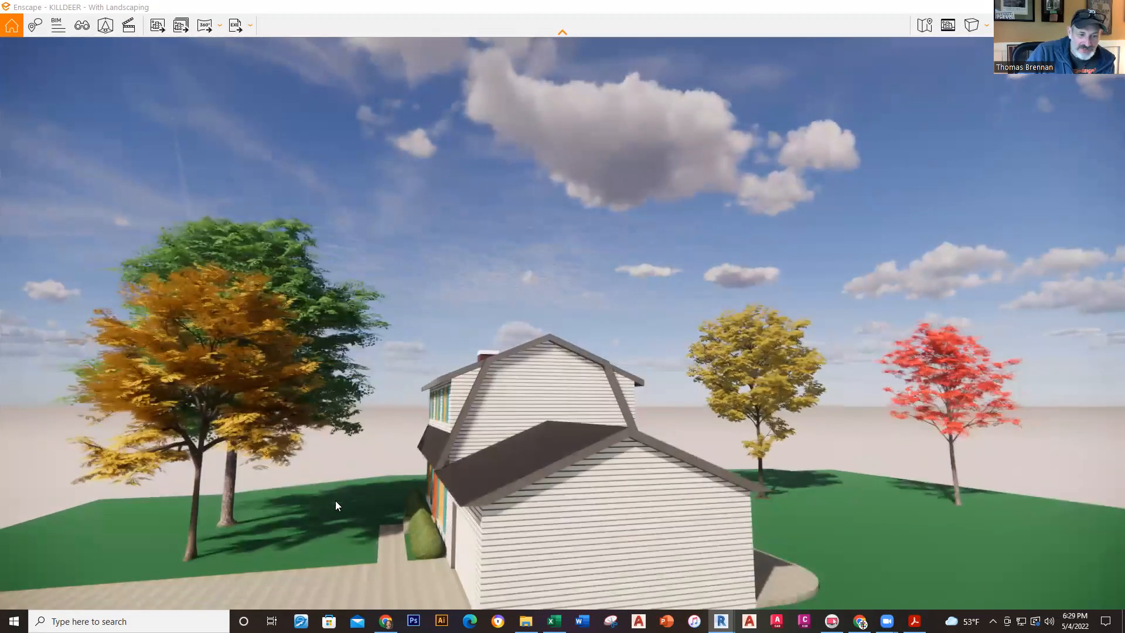
key(a)
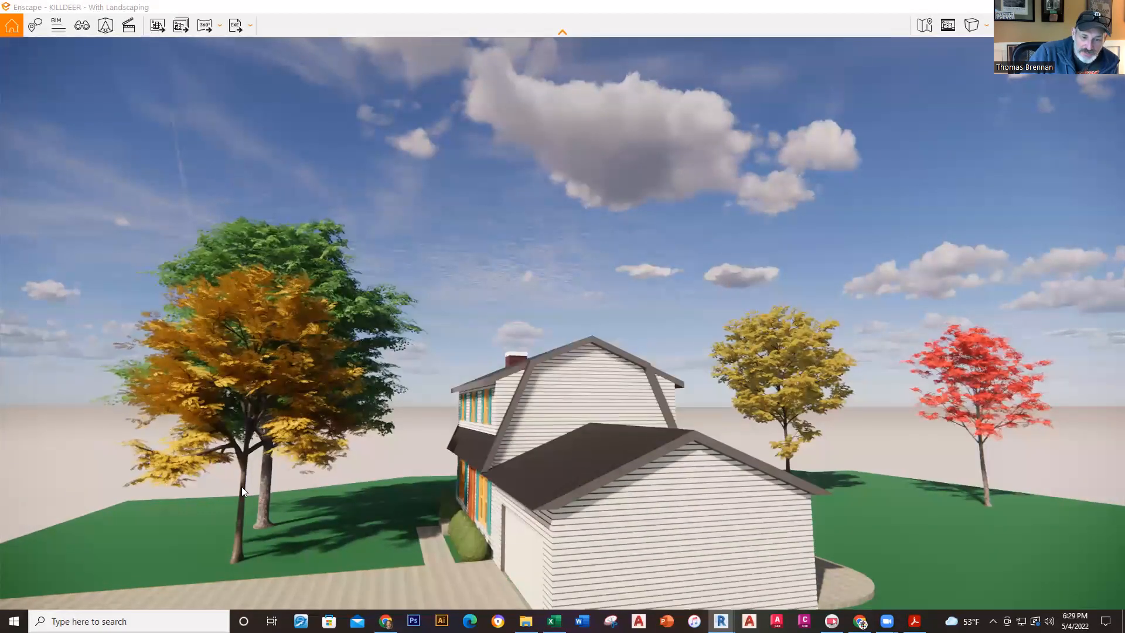
drag(515, 469, 68, 575)
key(s)
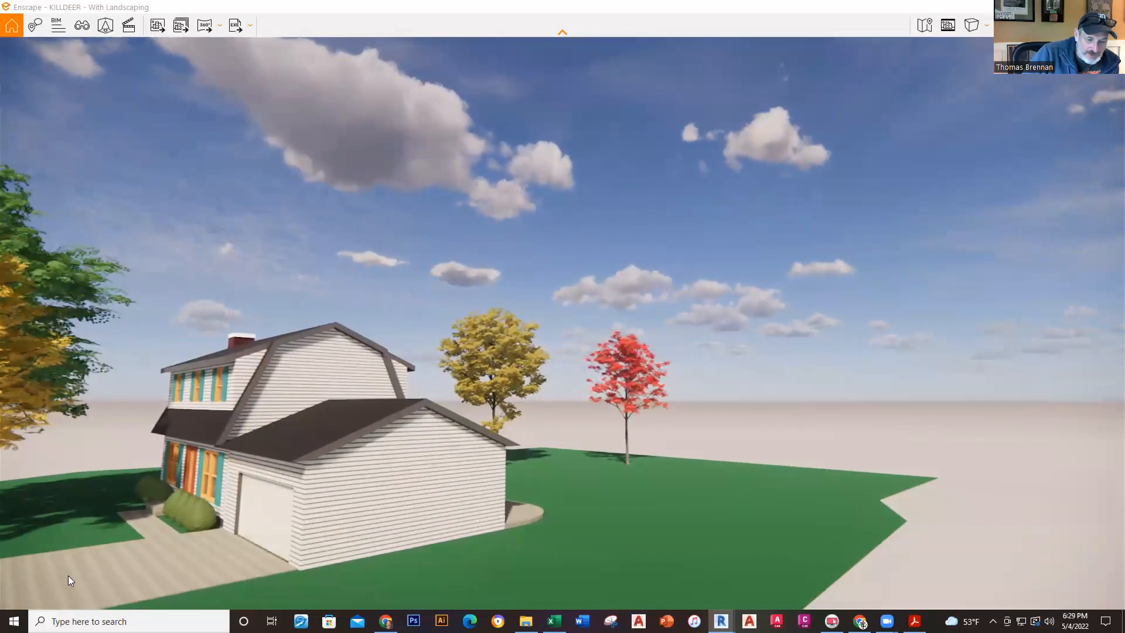
key(a)
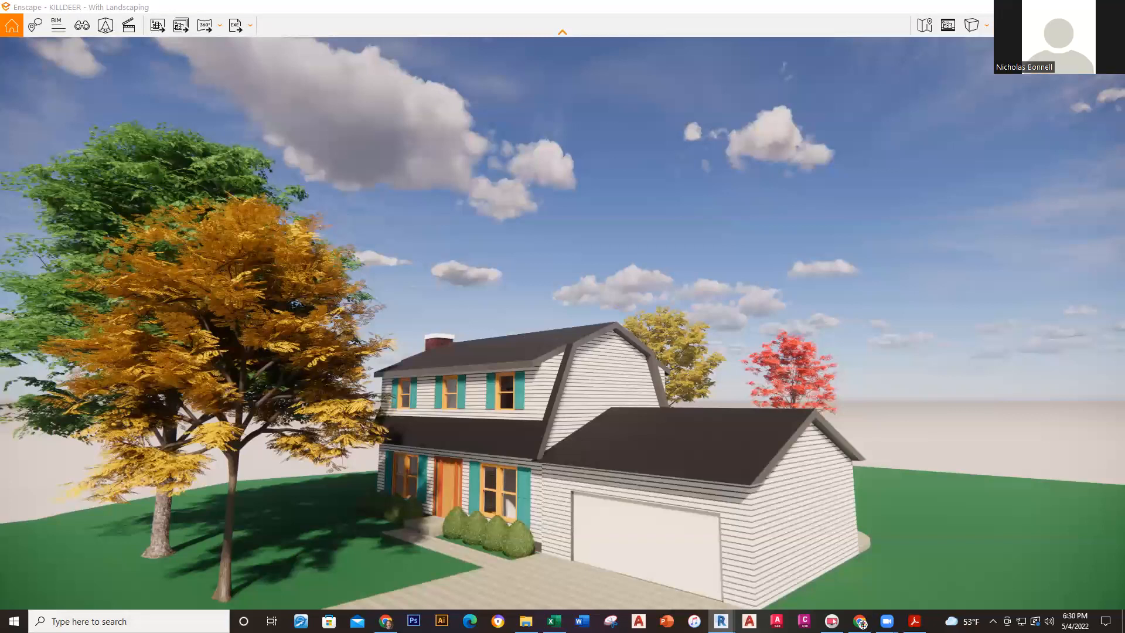
- Switch to Revit and close the {3D} and Level 1 views of the REVIT FLOOR PLAN 1 template
click(861, 622)
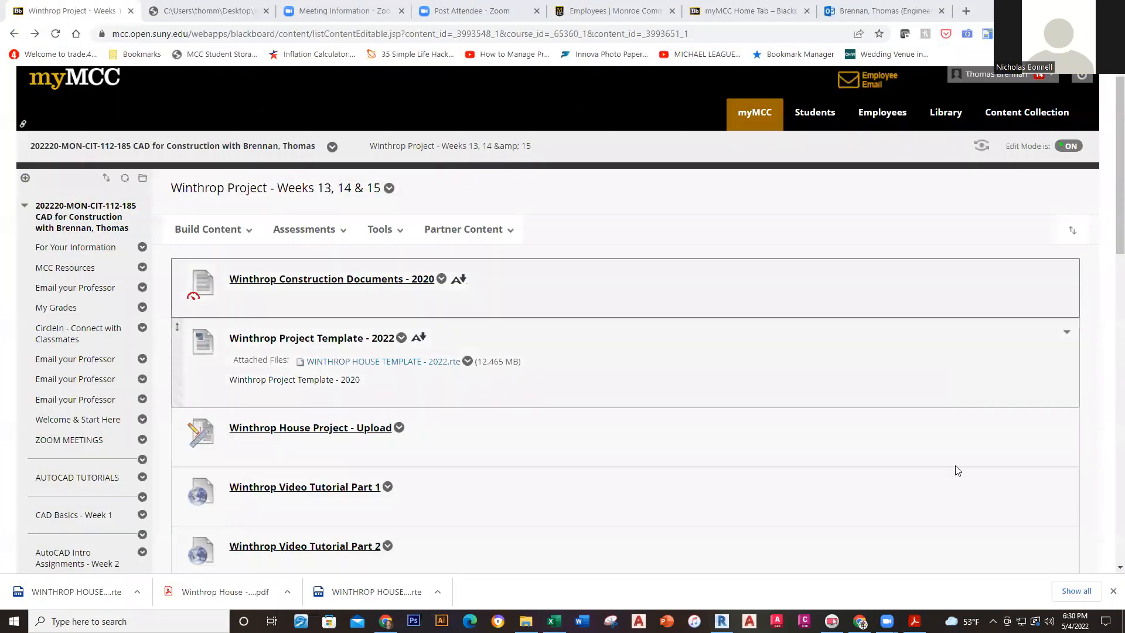
click(721, 621)
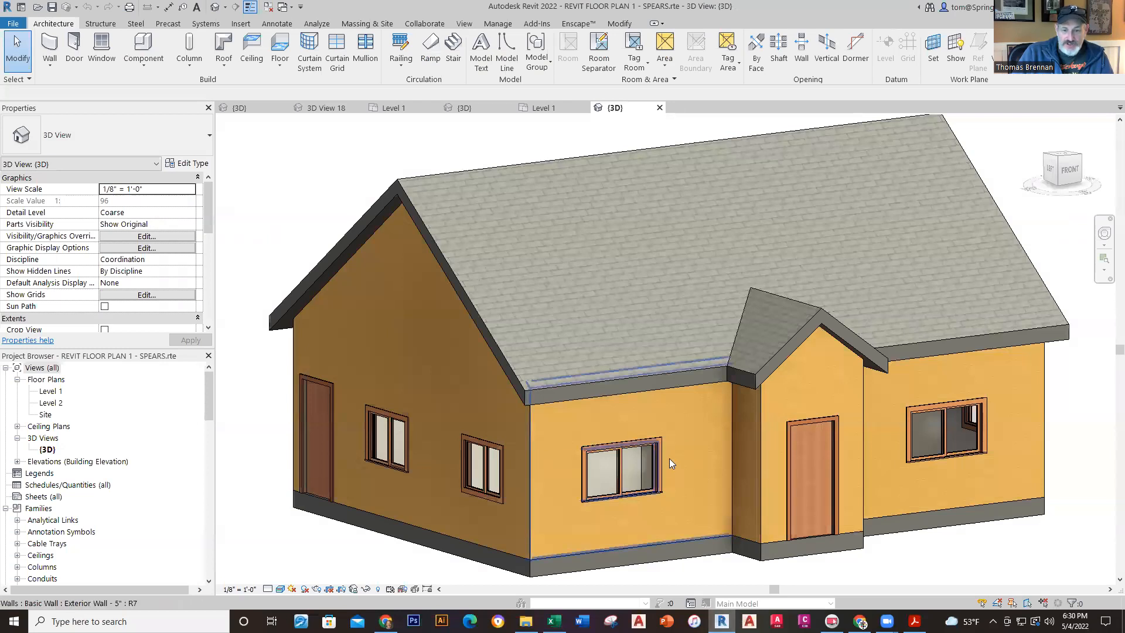
click(660, 107)
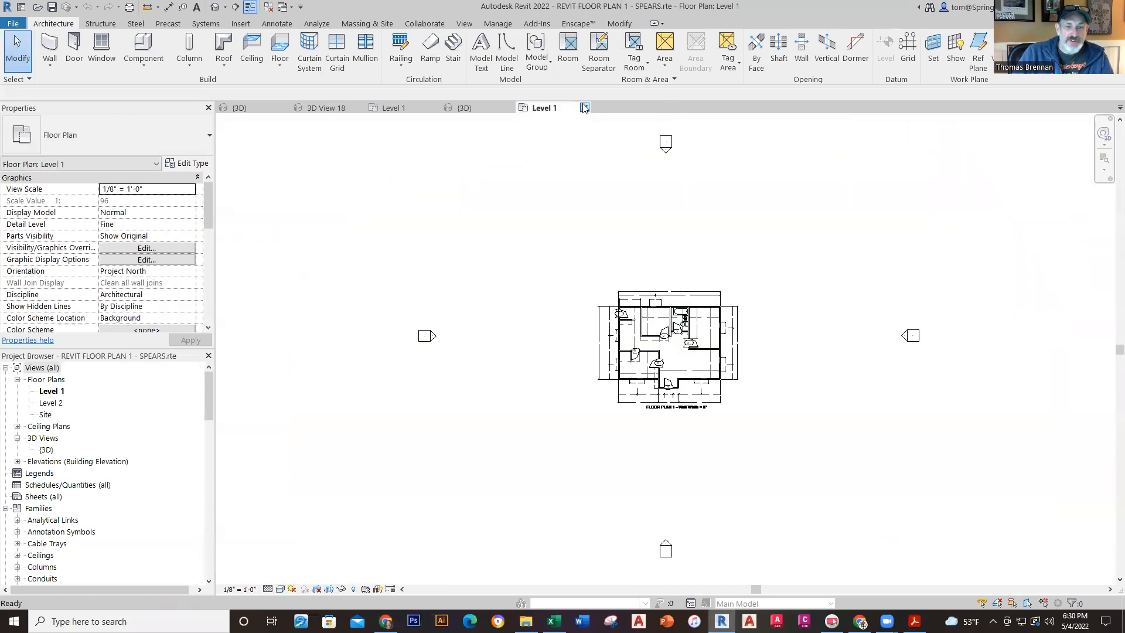
click(584, 107)
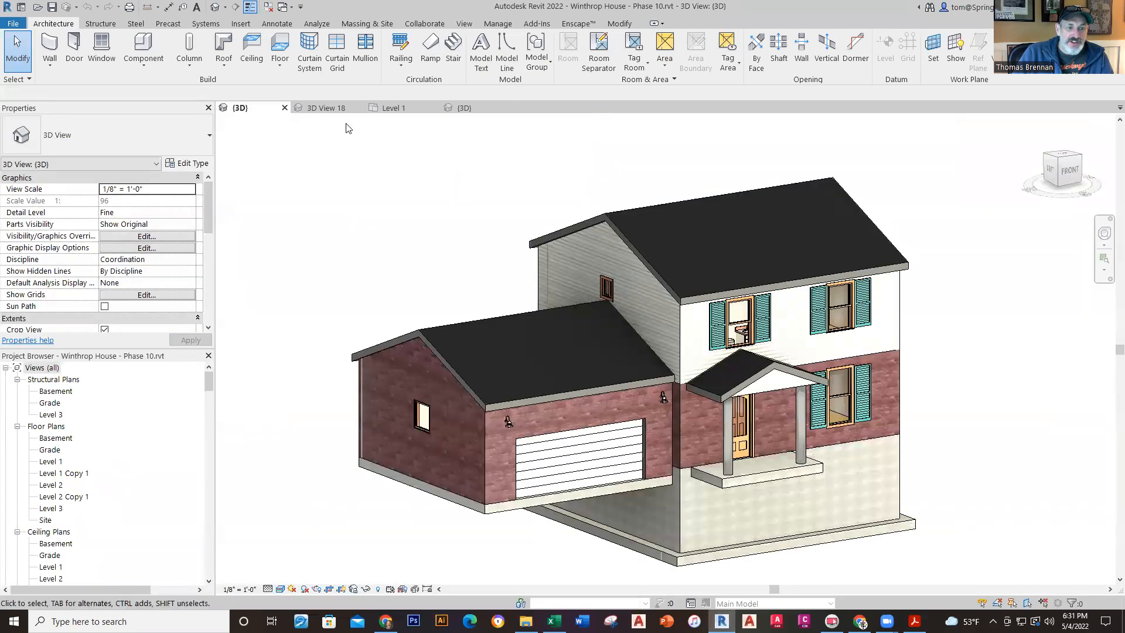
- Save the KILLDEER - With Landscaping project and close its 3D View 18
click(334, 108)
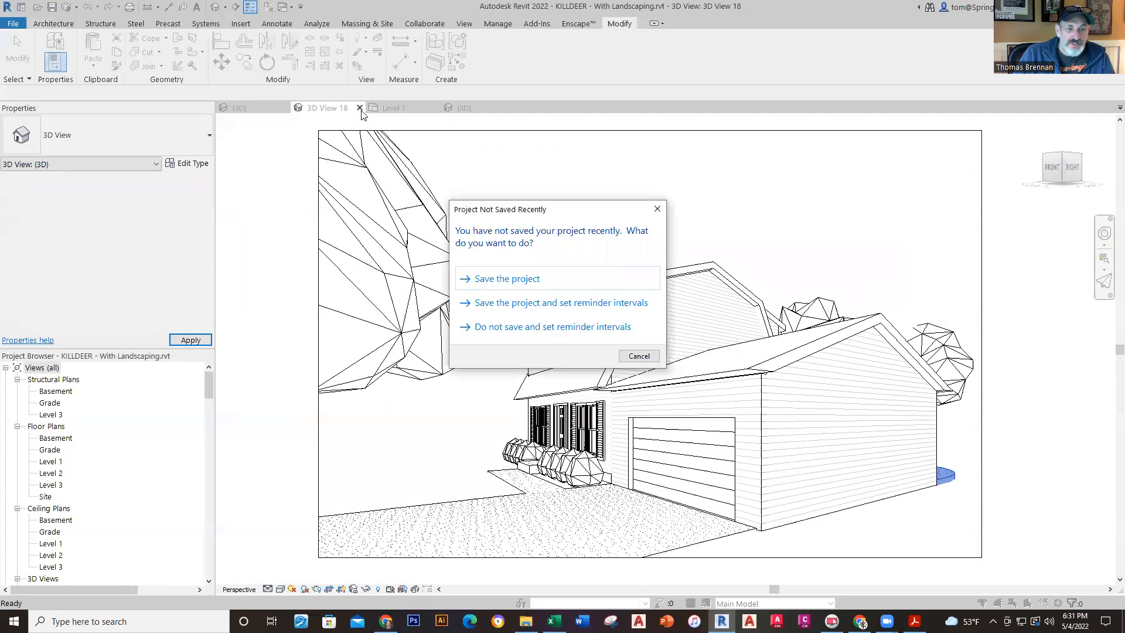
click(533, 290)
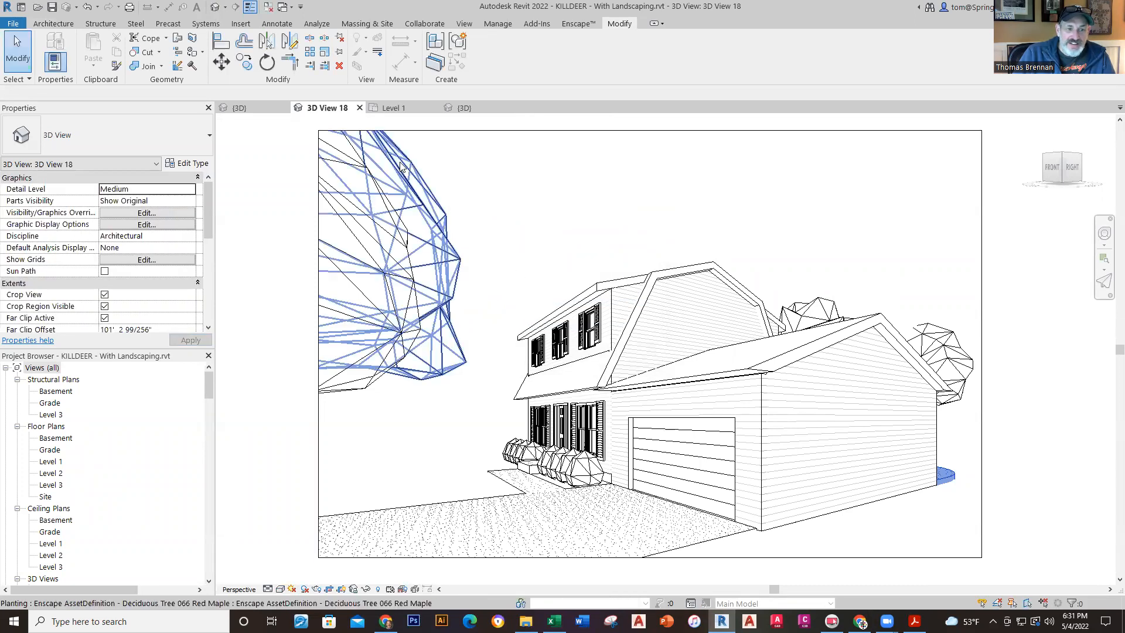
click(359, 108)
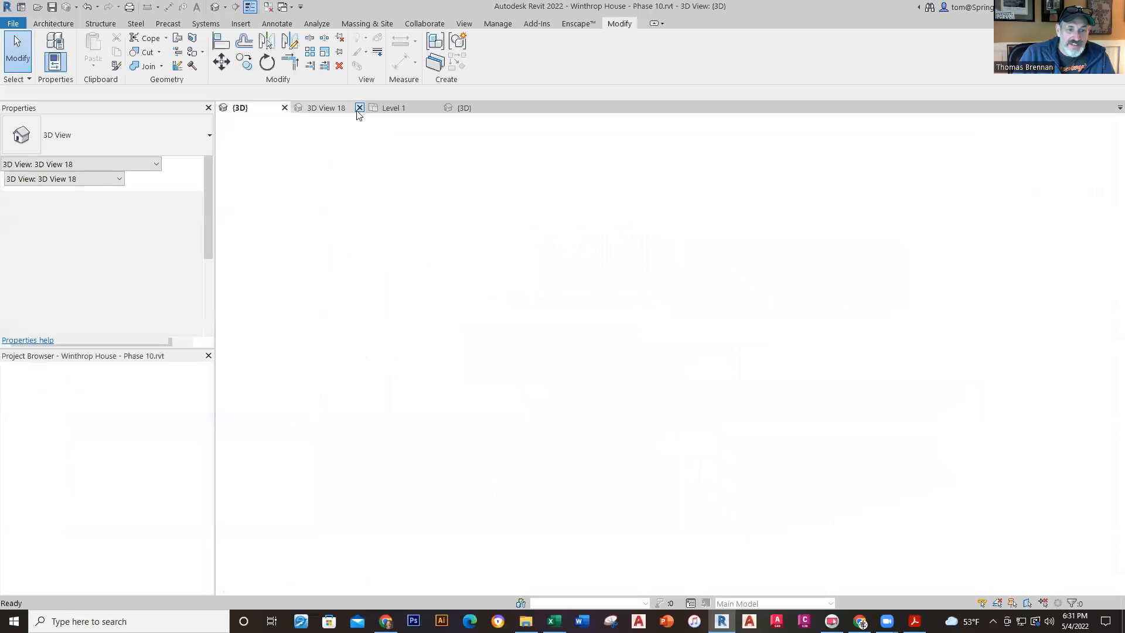
- Close the KILLDEER project's remaining Level 1 floor plan and {3D} views
click(332, 109)
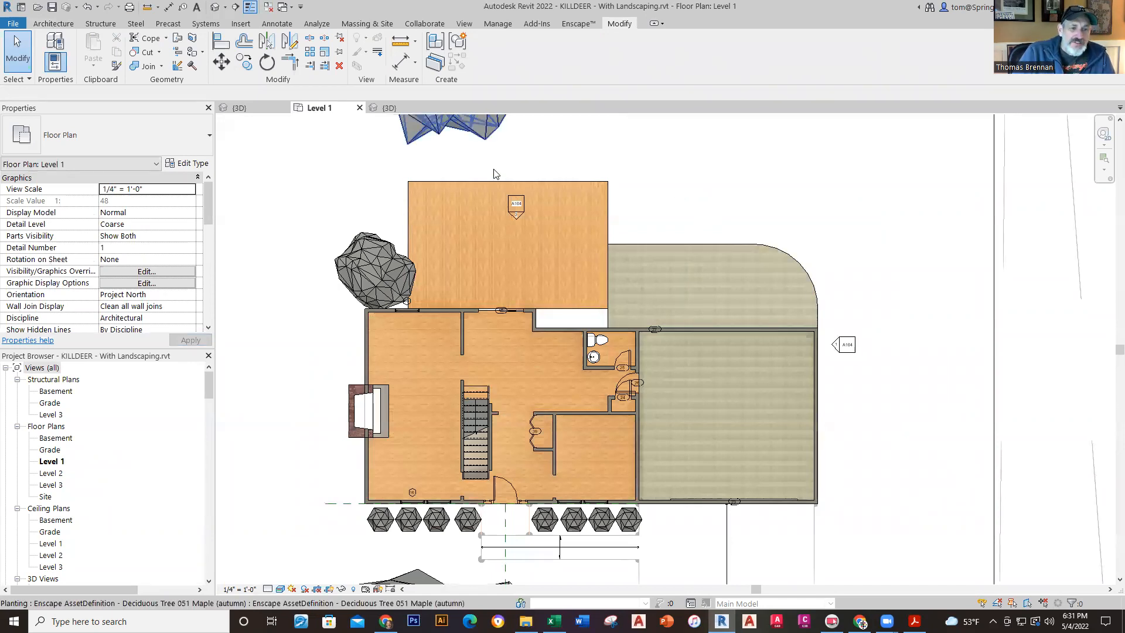
click(359, 108)
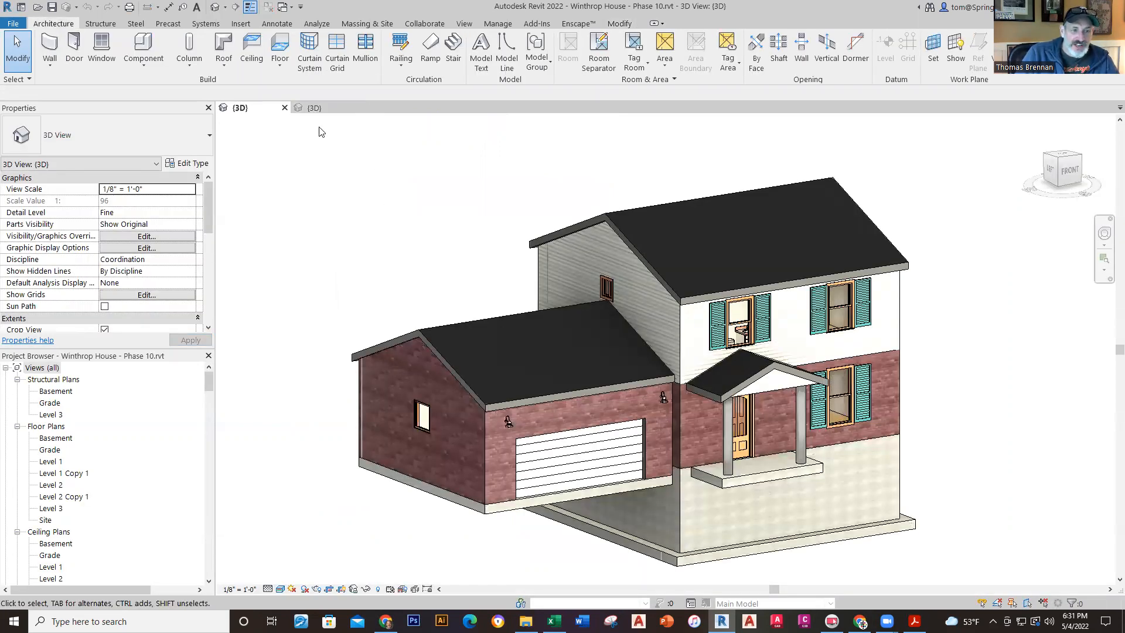
click(317, 110)
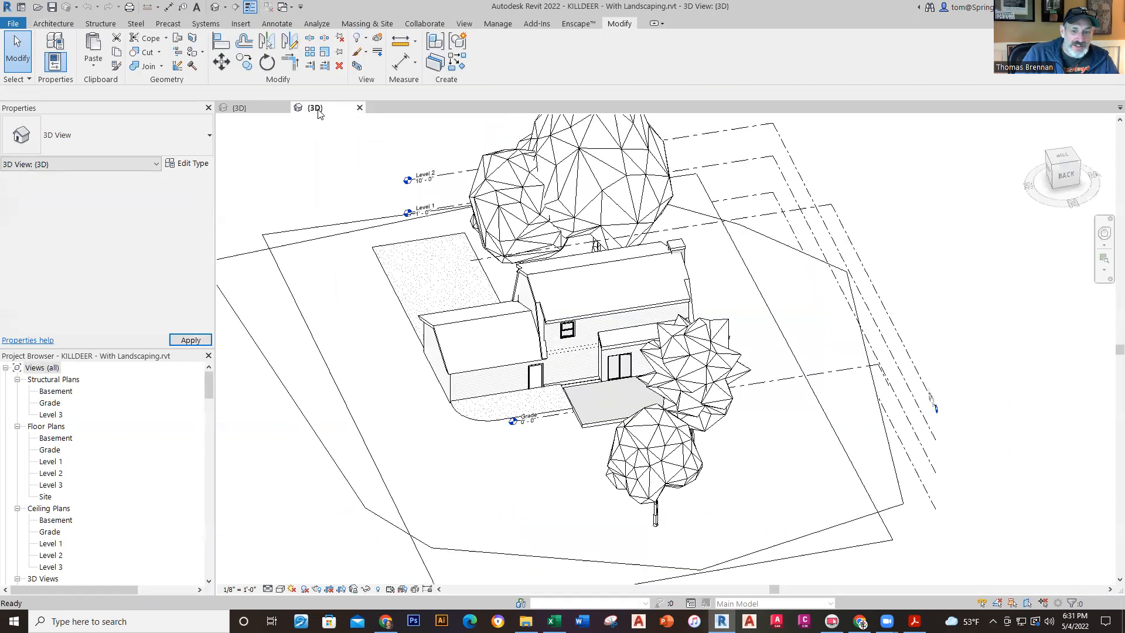
click(360, 107)
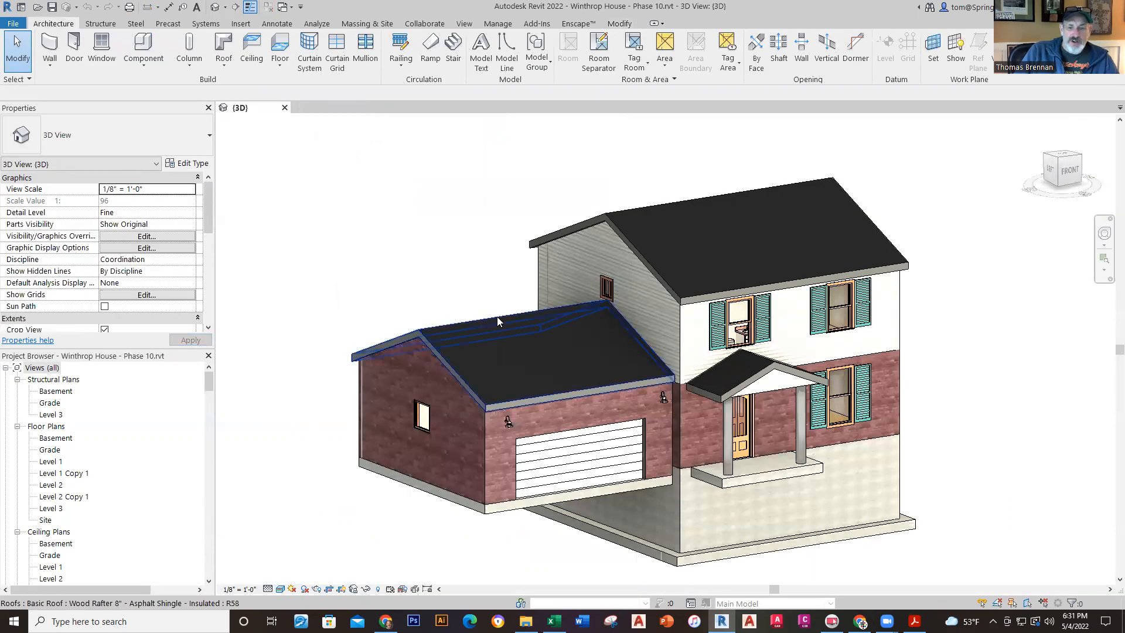
- Create a new project from the template WINTHROP HOUSE TEMPLATE - 2022 (2).rte in the Downloads folder
middle_drag(1048, 466, 1025, 450)
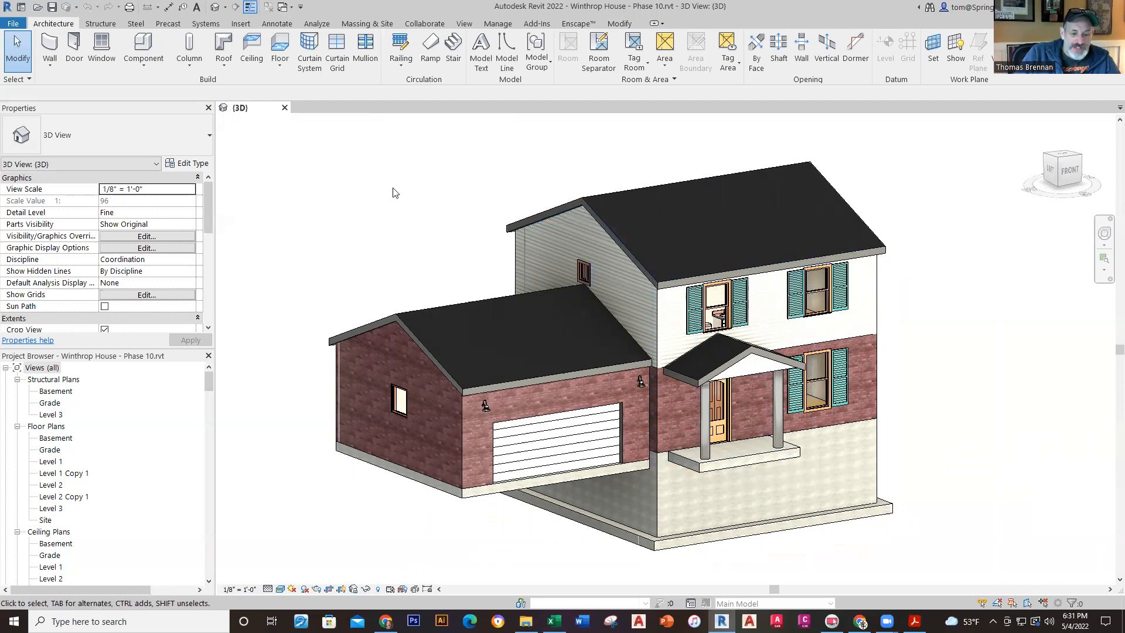
click(14, 24)
mouse_move(36, 71)
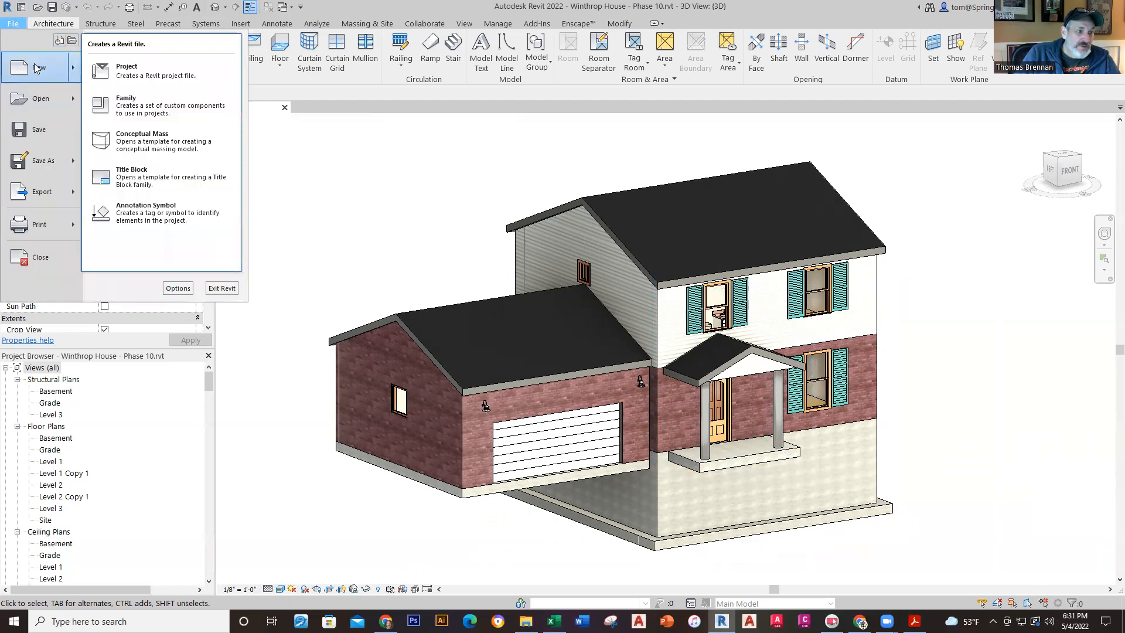
click(140, 72)
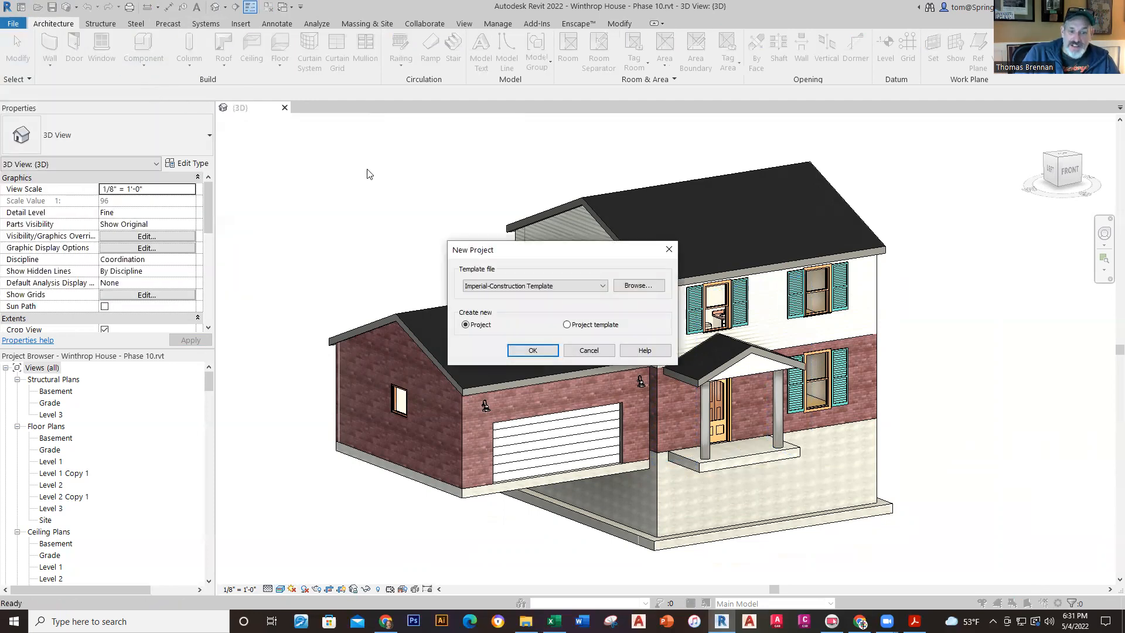
click(639, 286)
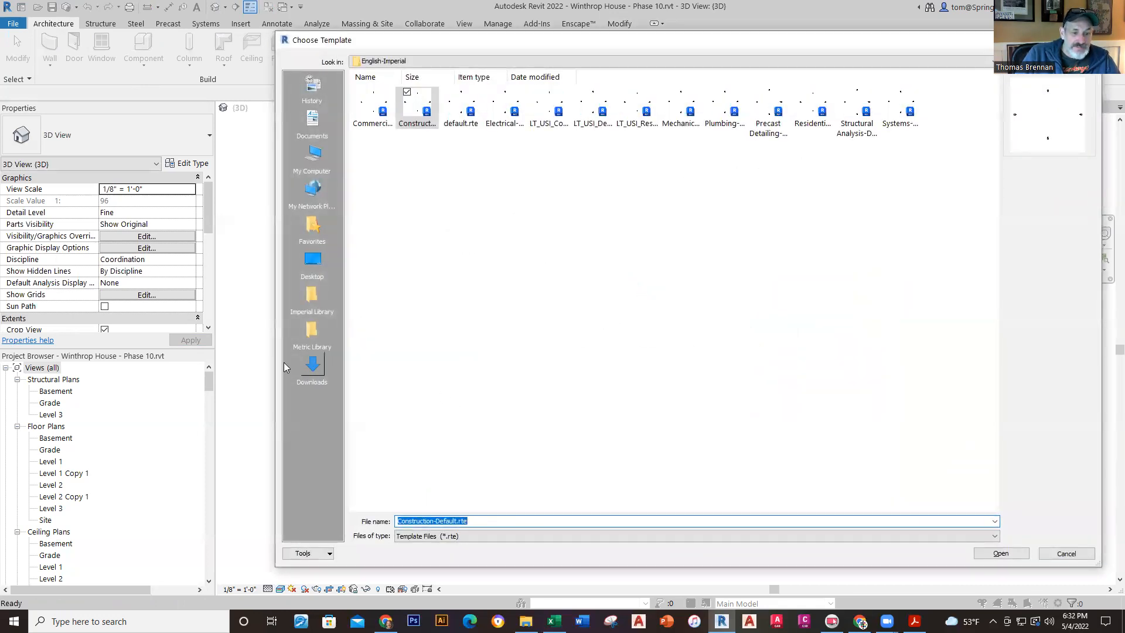
click(312, 372)
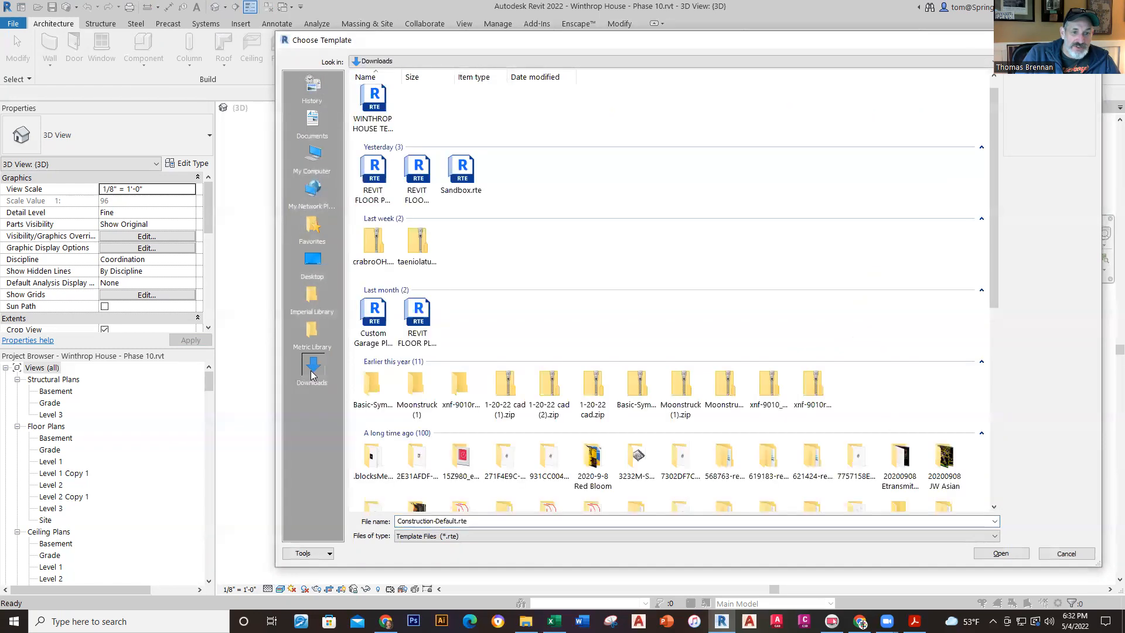
click(382, 113)
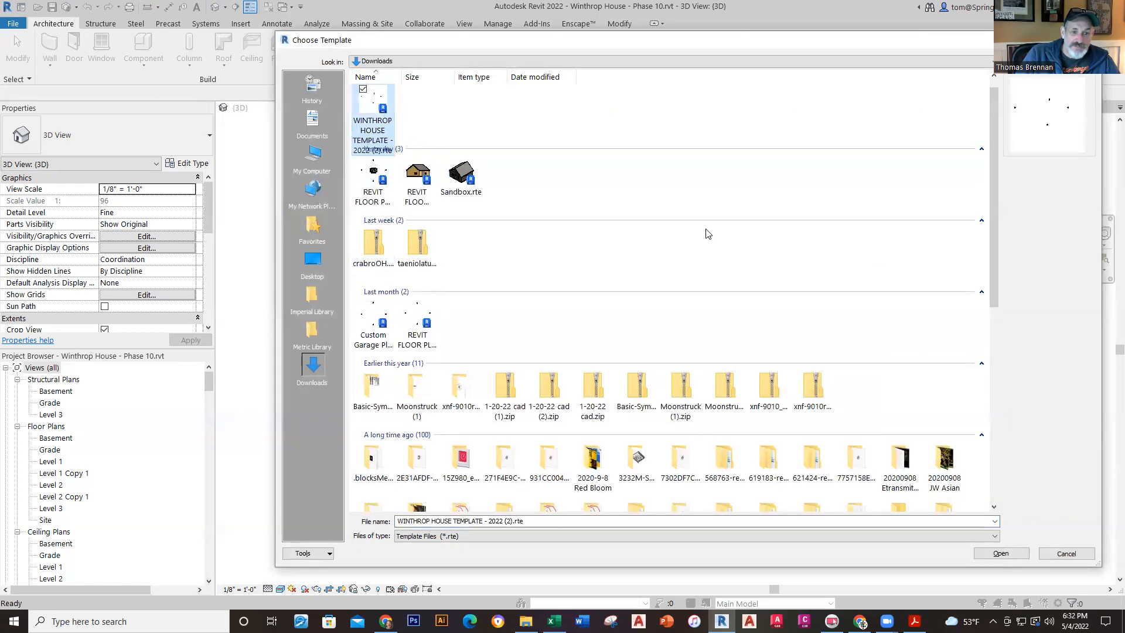
click(988, 551)
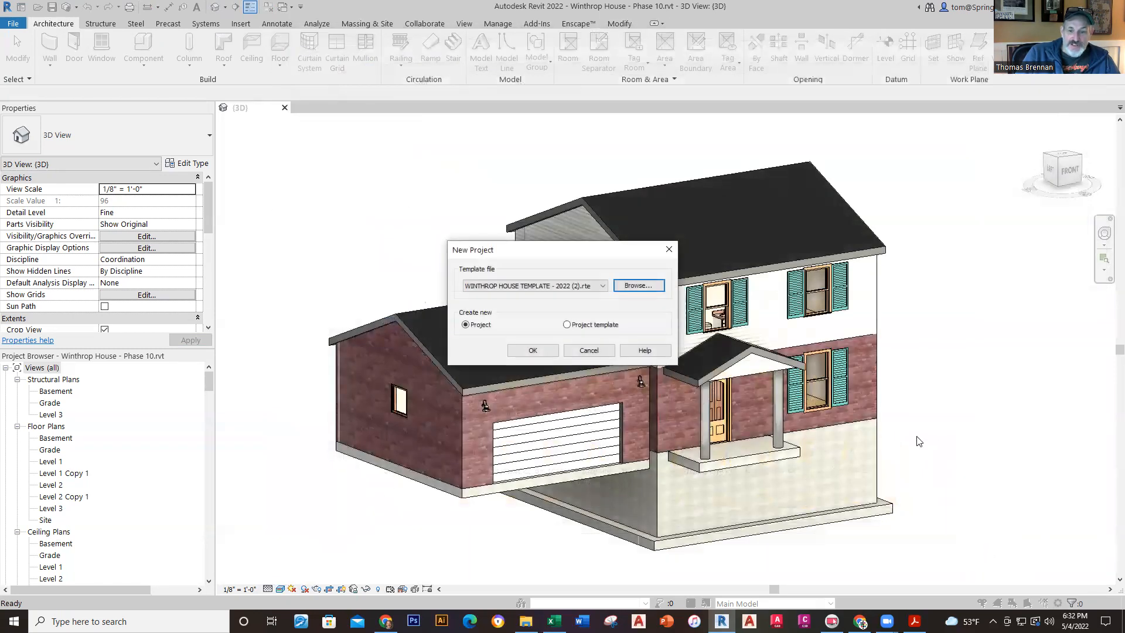
click(530, 349)
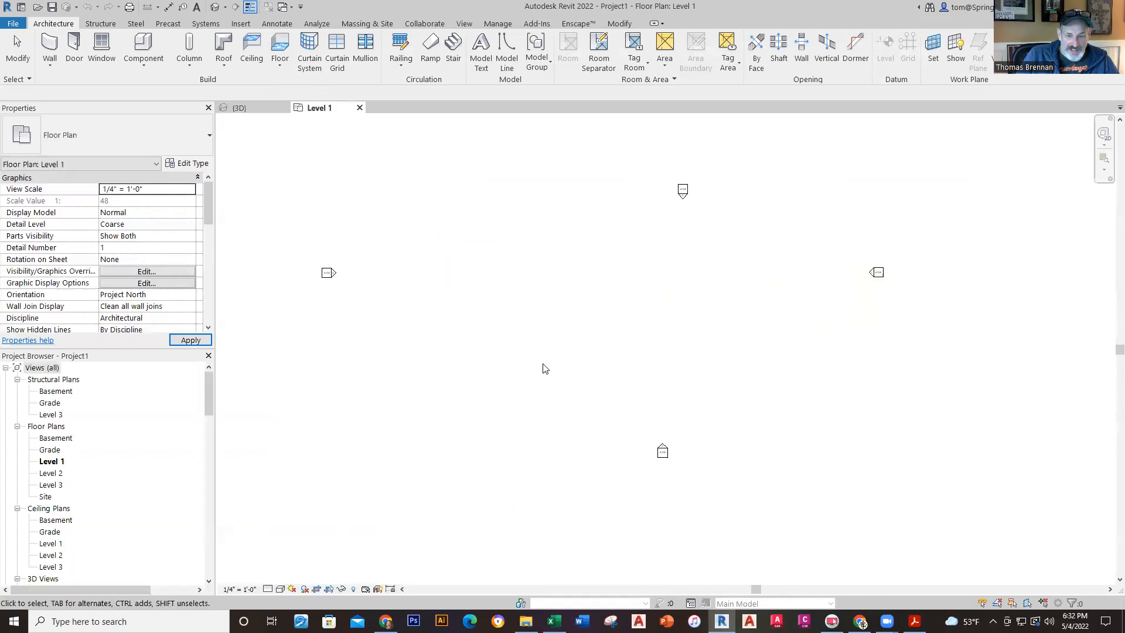
- Show the finished Winthrop House 3D view, and switch to Acrobat to compare it with the photo in 1.1 Winthrop Photo.pdf
middle_drag(741, 287, 758, 318)
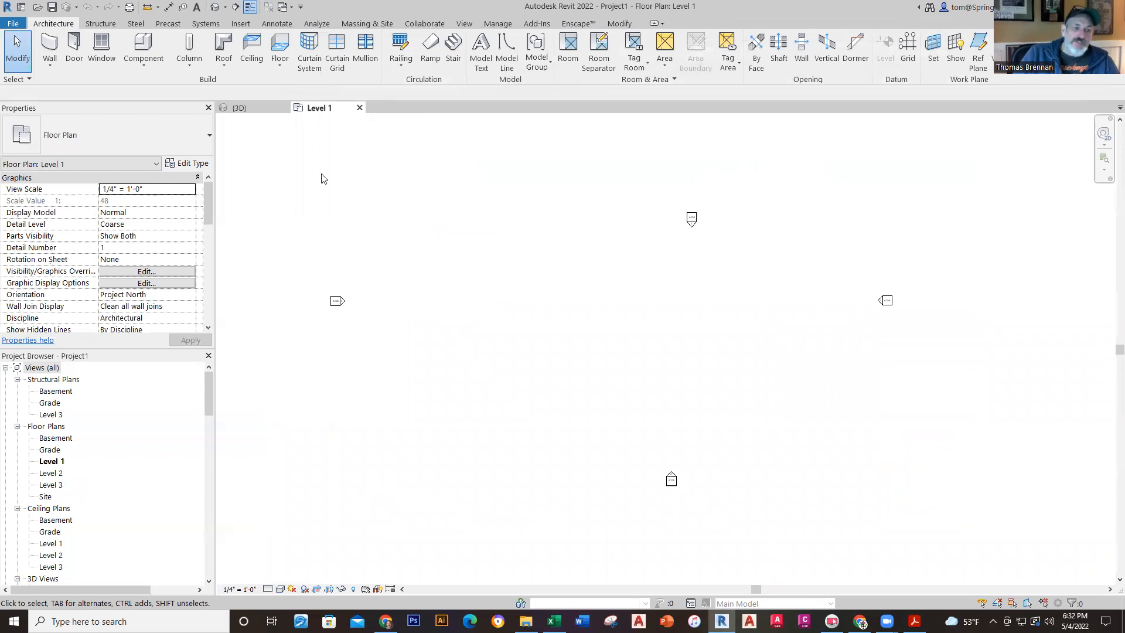
click(255, 112)
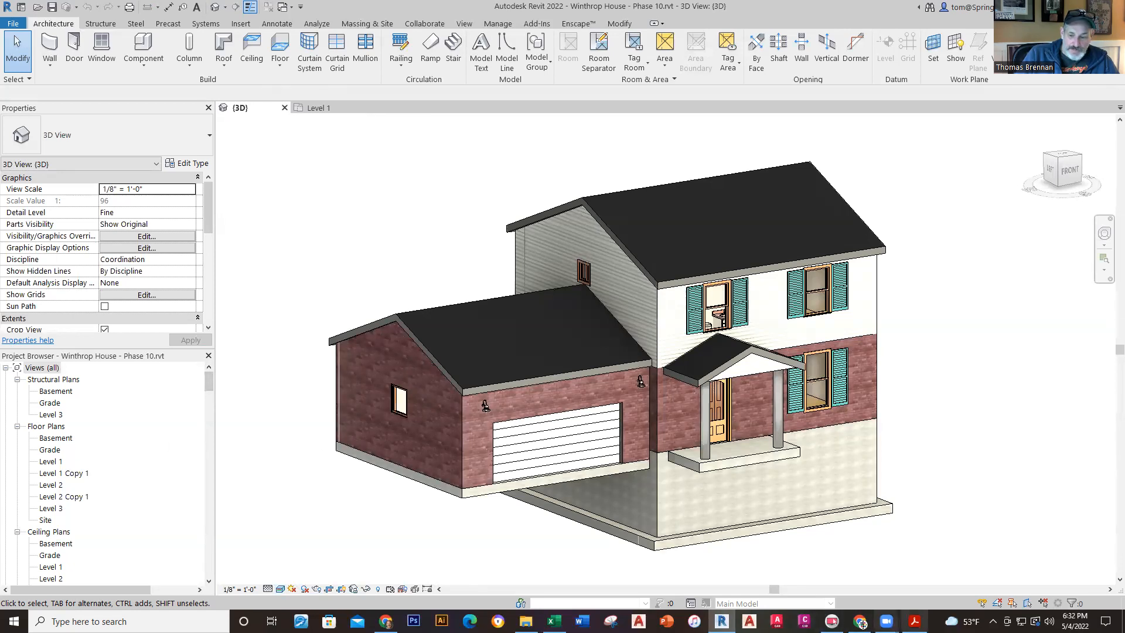
click(914, 621)
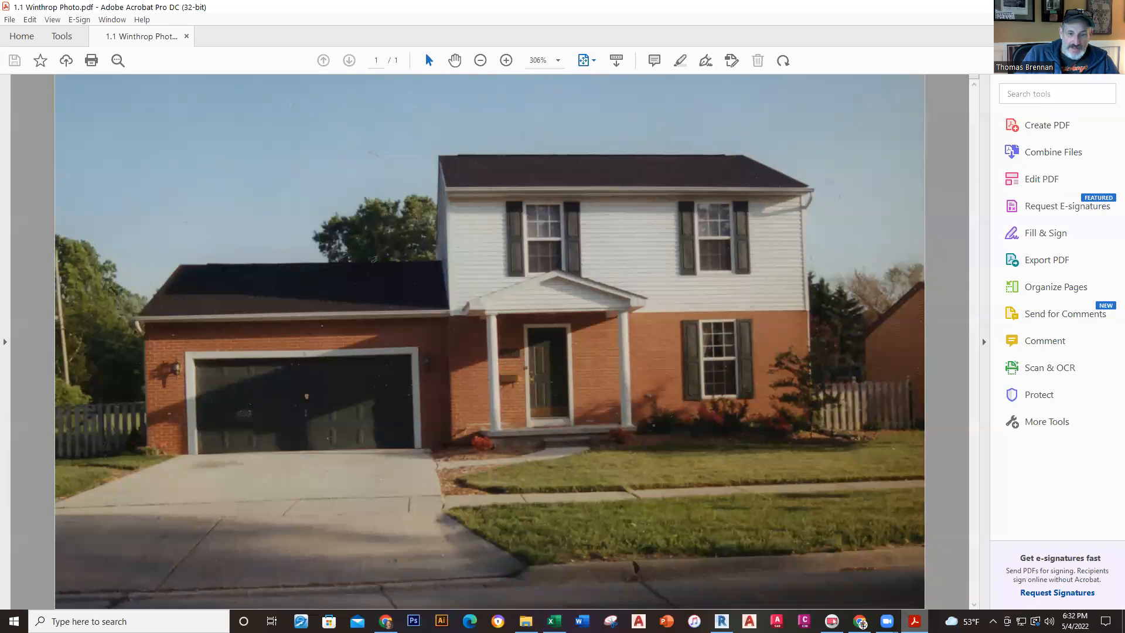
- Close the YouTube browser window and the Retirement Savings - 2021 workbook running in the background
mouse_move(862, 622)
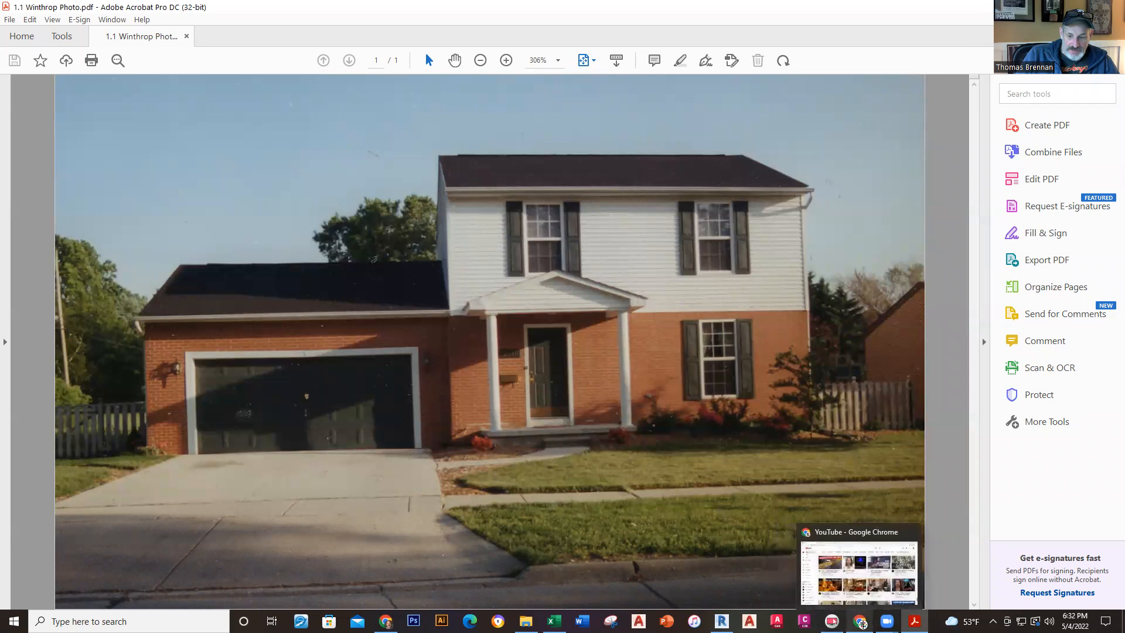
click(911, 532)
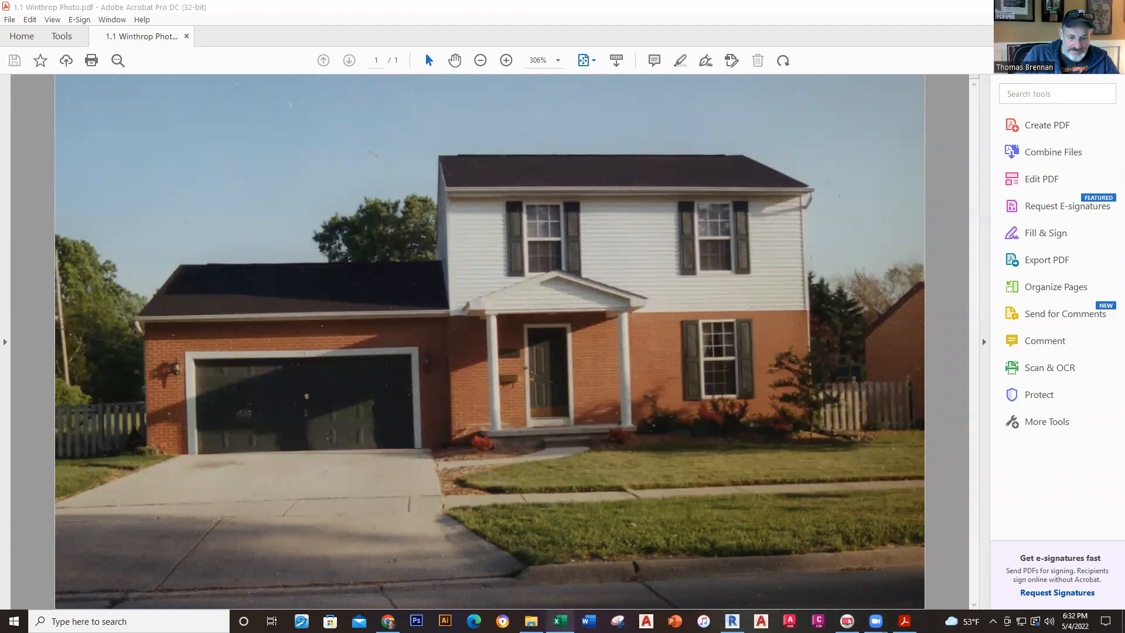
mouse_move(559, 621)
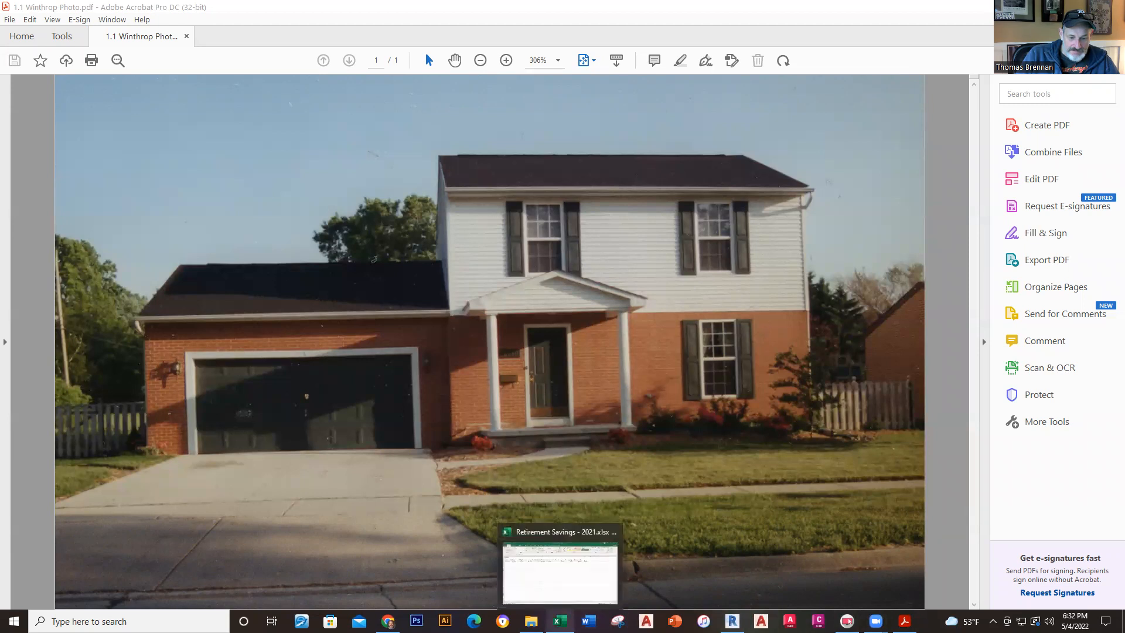
click(612, 532)
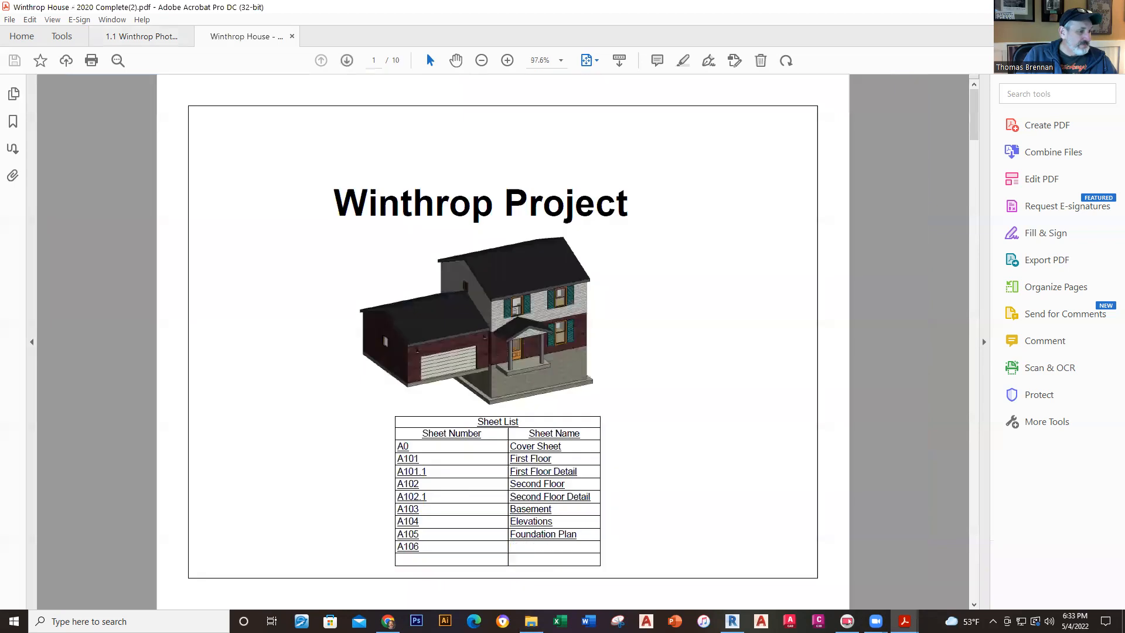
- Browse the Winthrop House - 2020 Complete(2).pdf drawing set to First Floor sheet A101 and enlarge it to 150%
scroll(686, 356, down, 2)
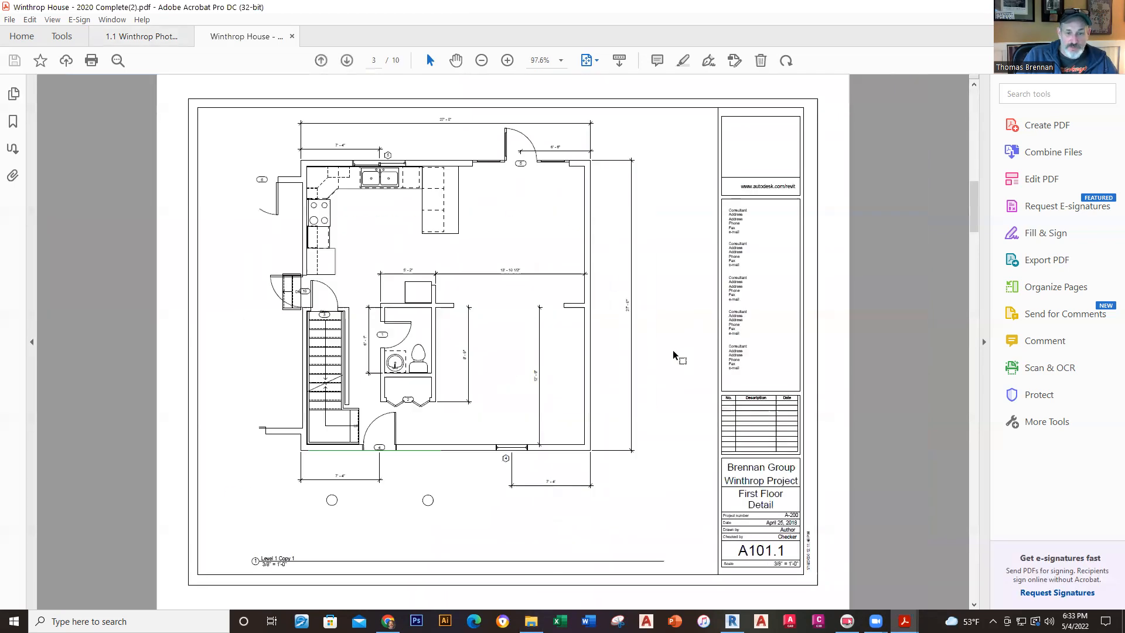
scroll(446, 234, up, 1)
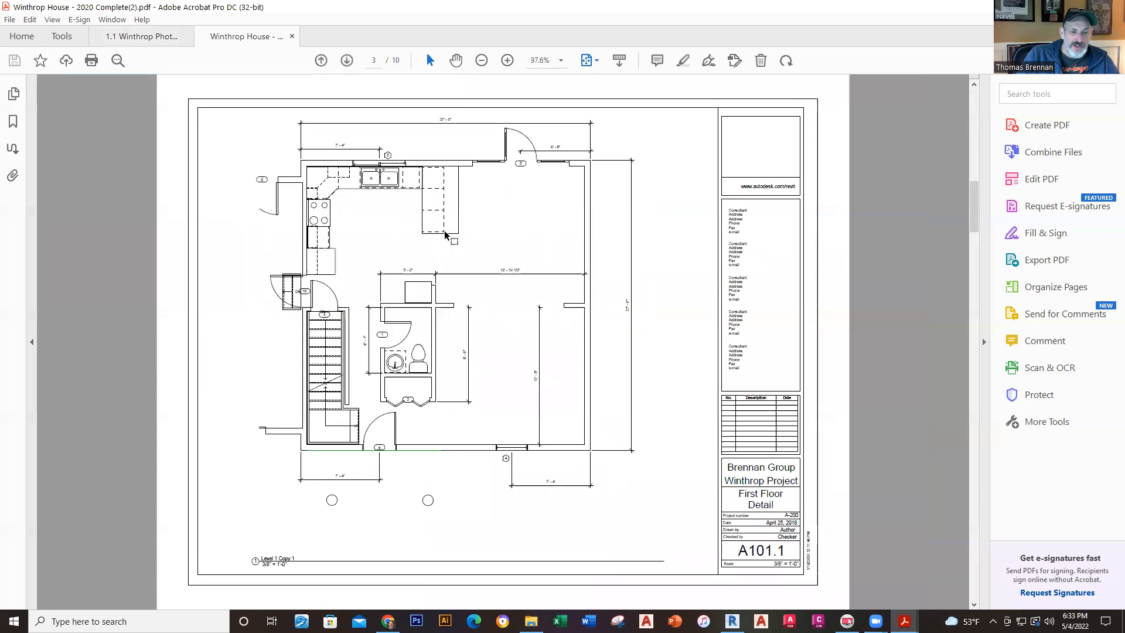
scroll(444, 235, up, 1)
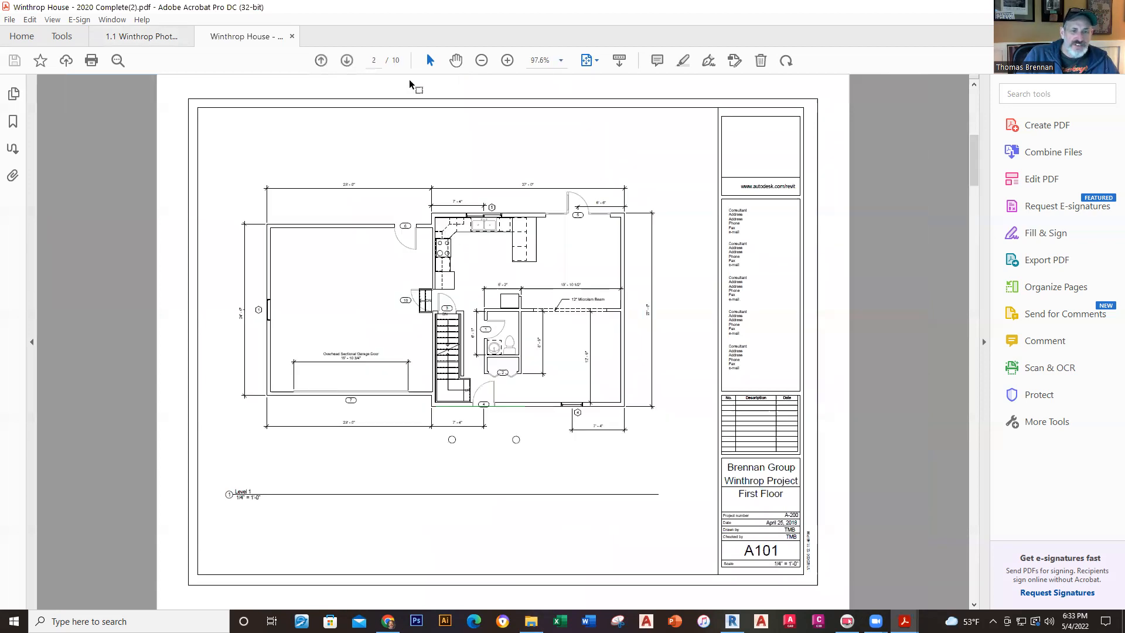
click(507, 60)
click(508, 61)
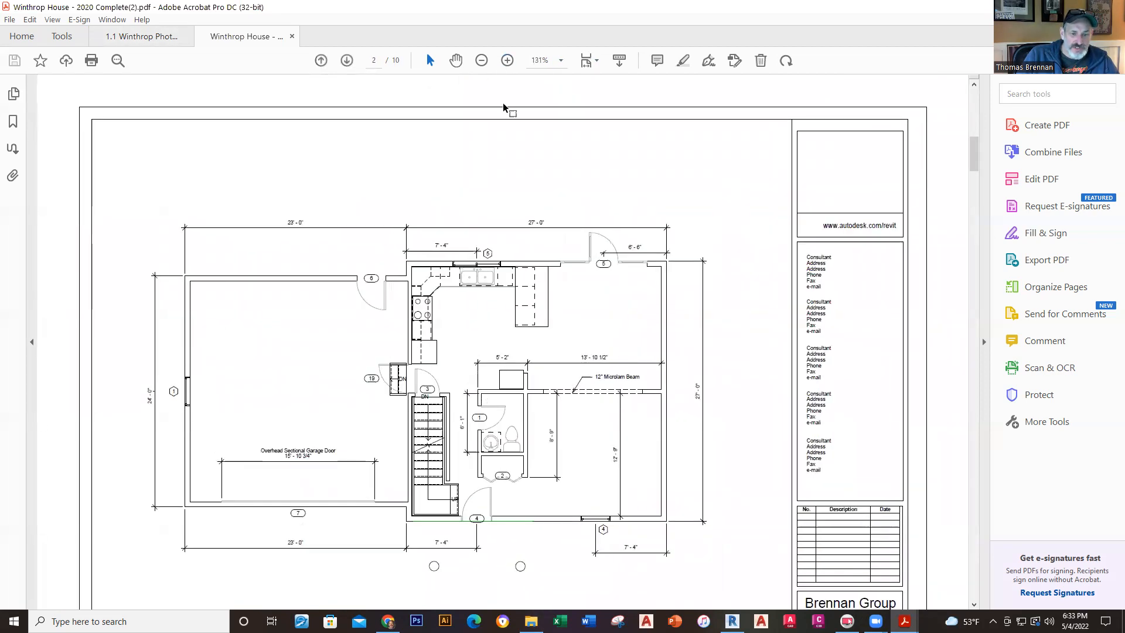
click(503, 61)
- Examine the garage and house wall dimensions on the First Floor plan and continue to the First Floor Detail sheet A101.1
scroll(586, 184, down, 2)
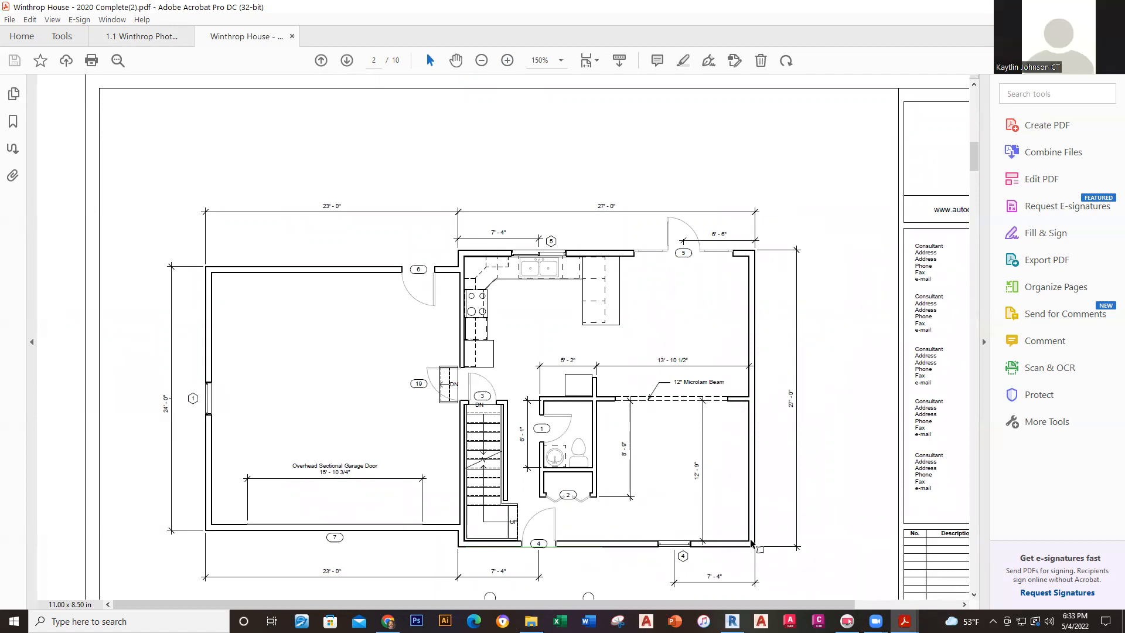
scroll(826, 340, down, 1)
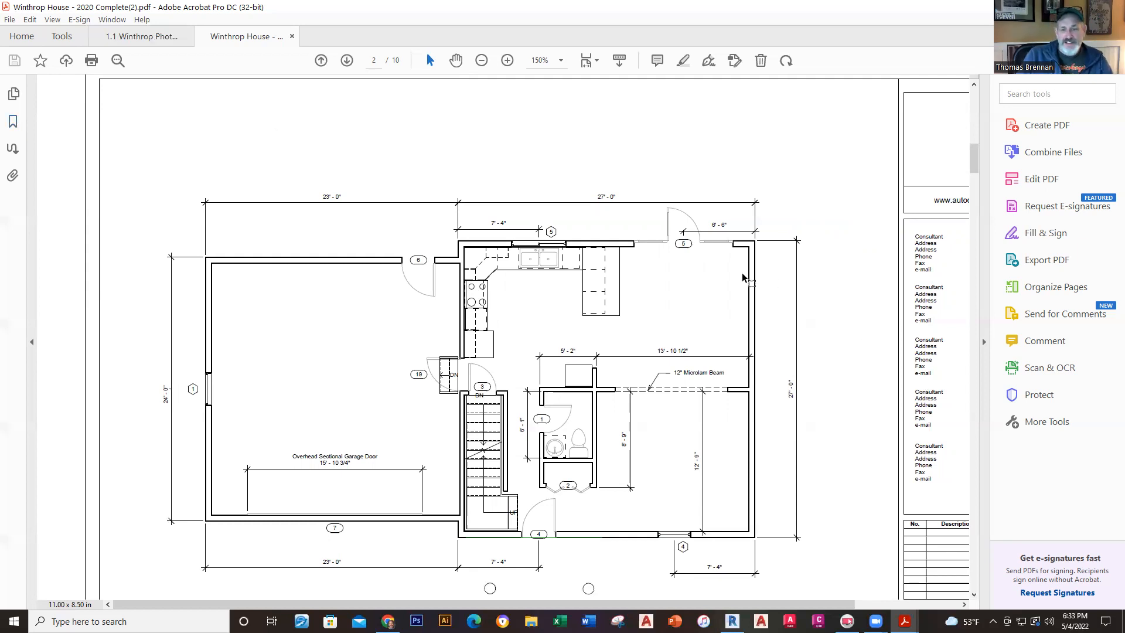
scroll(782, 287, down, 1)
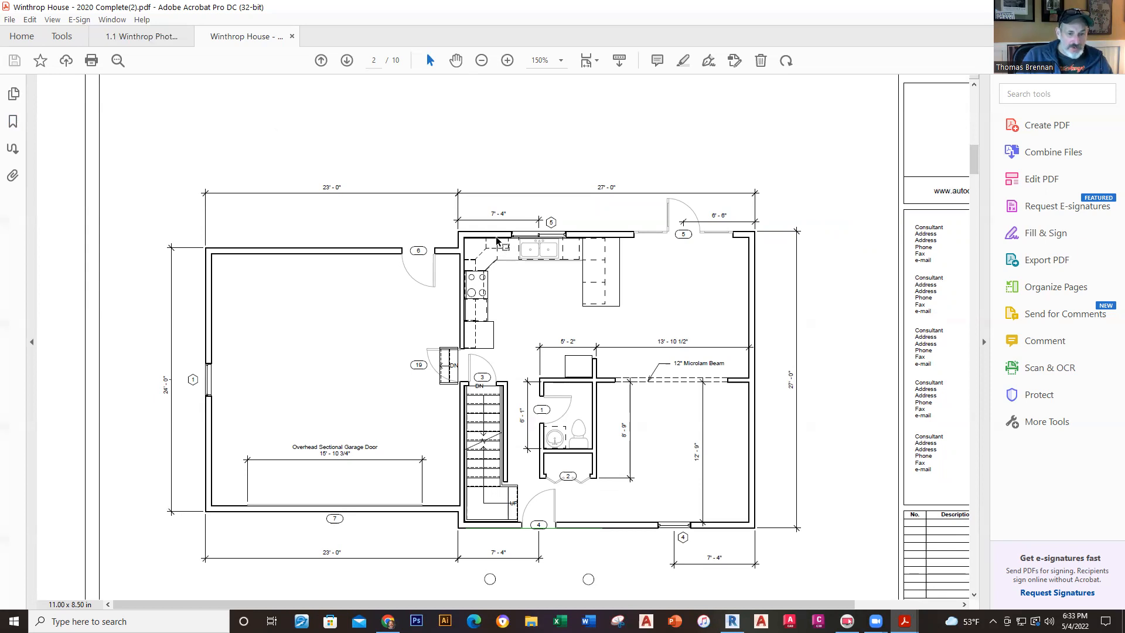
scroll(482, 246, up, 2)
scroll(487, 272, down, 2)
key(alt)
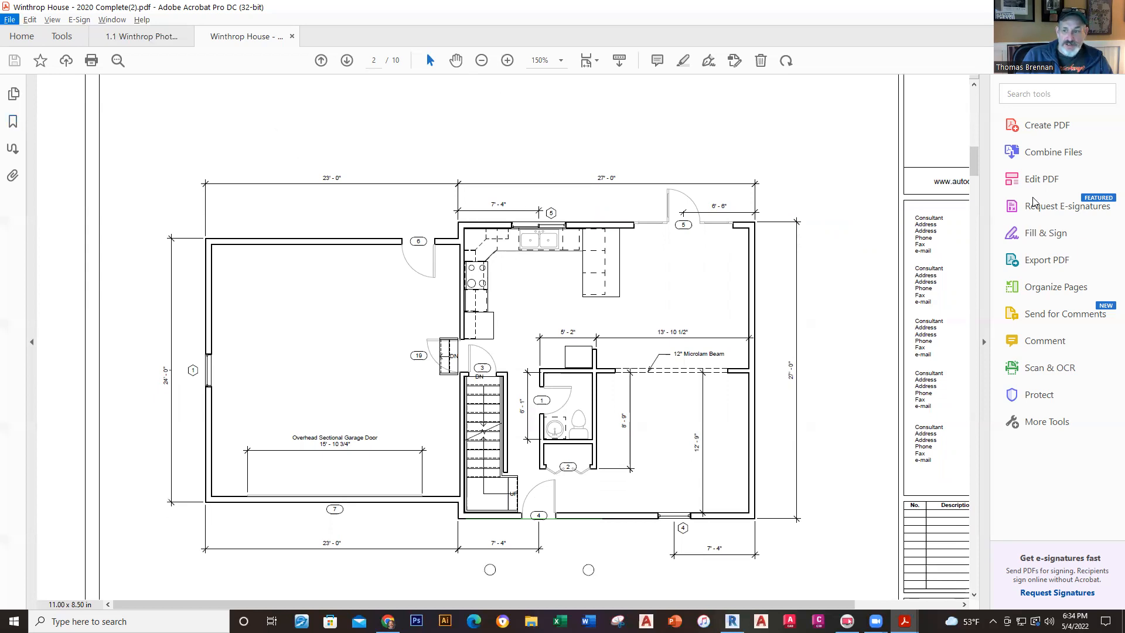
click(973, 256)
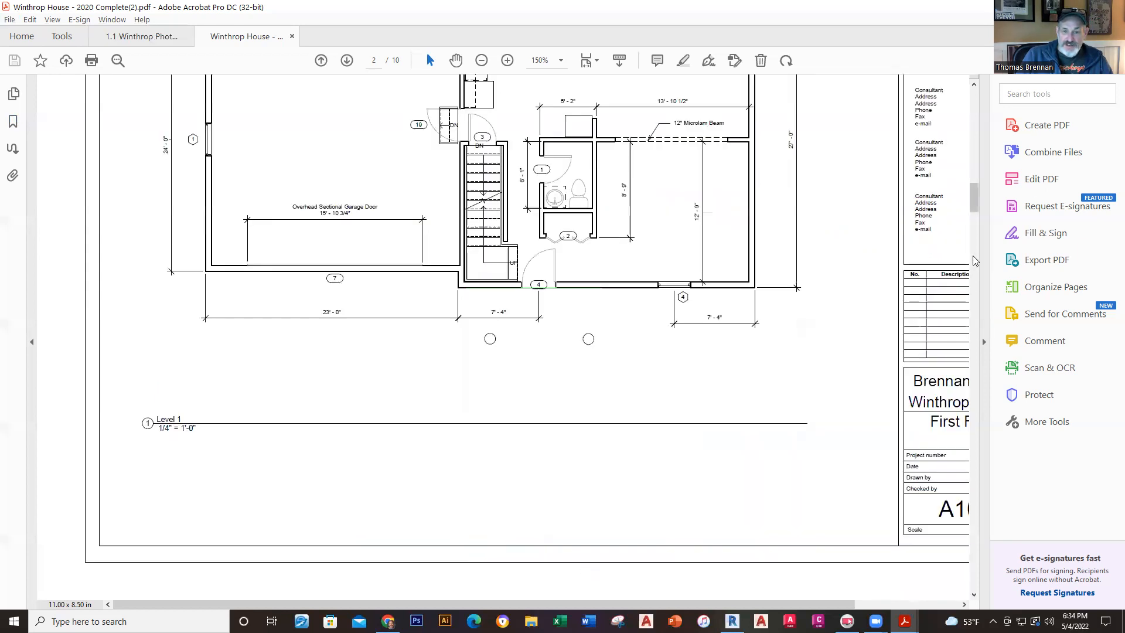
click(973, 256)
scroll(764, 323, down, 3)
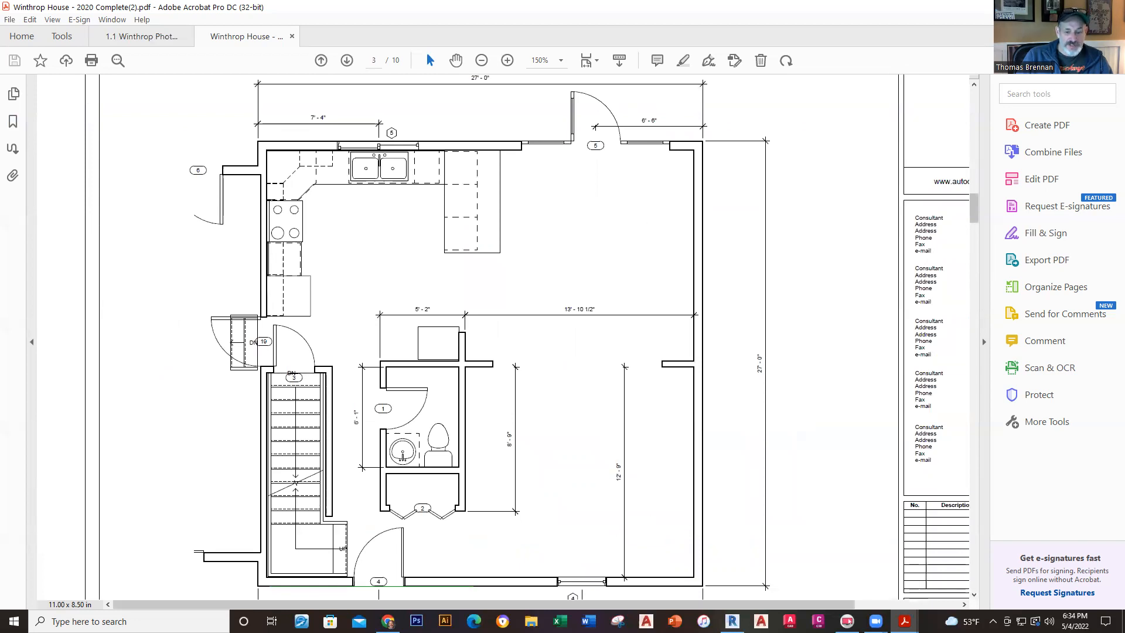
- Switch to Revit and, in the new project's Level 1 plan, start a BRICK EXTERIOR WALL with location line Finish Face: Exterior
click(731, 621)
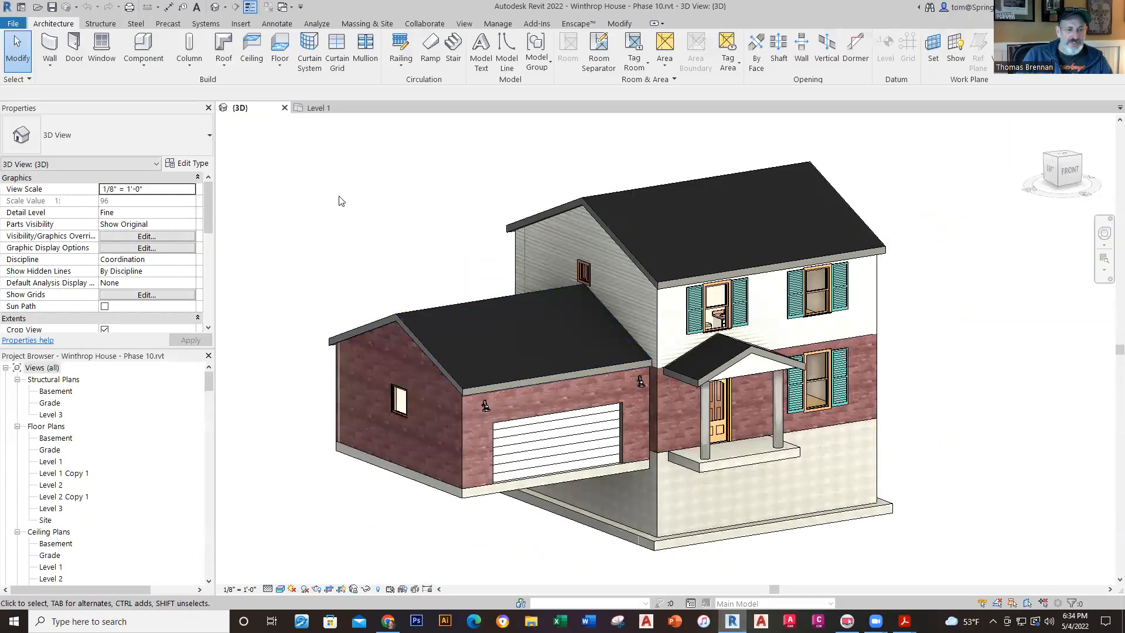
click(316, 109)
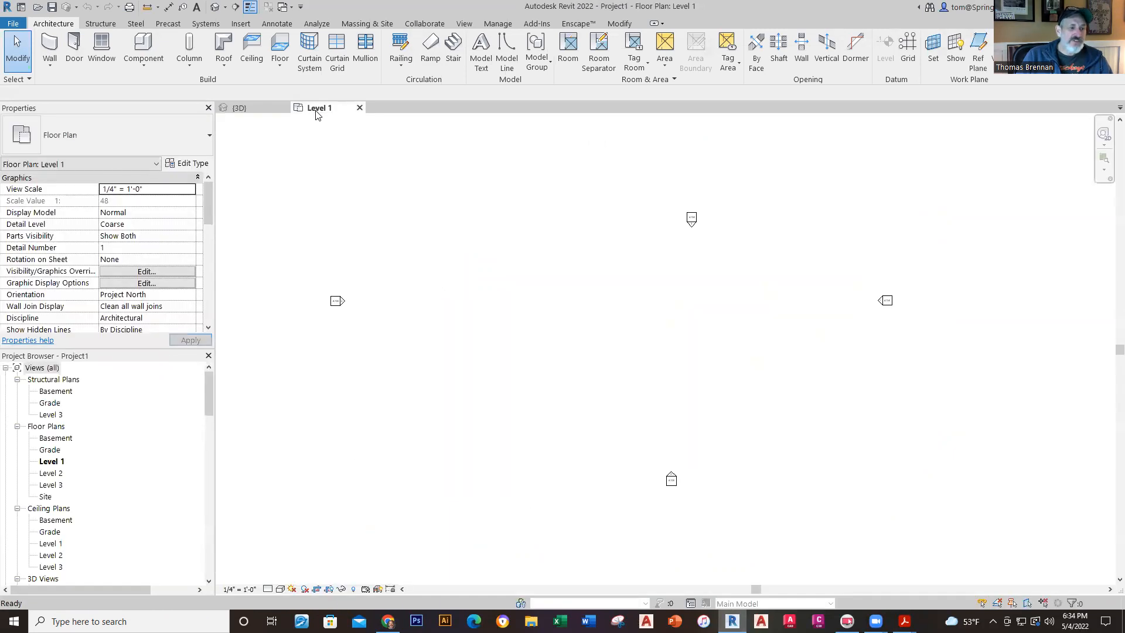
click(53, 45)
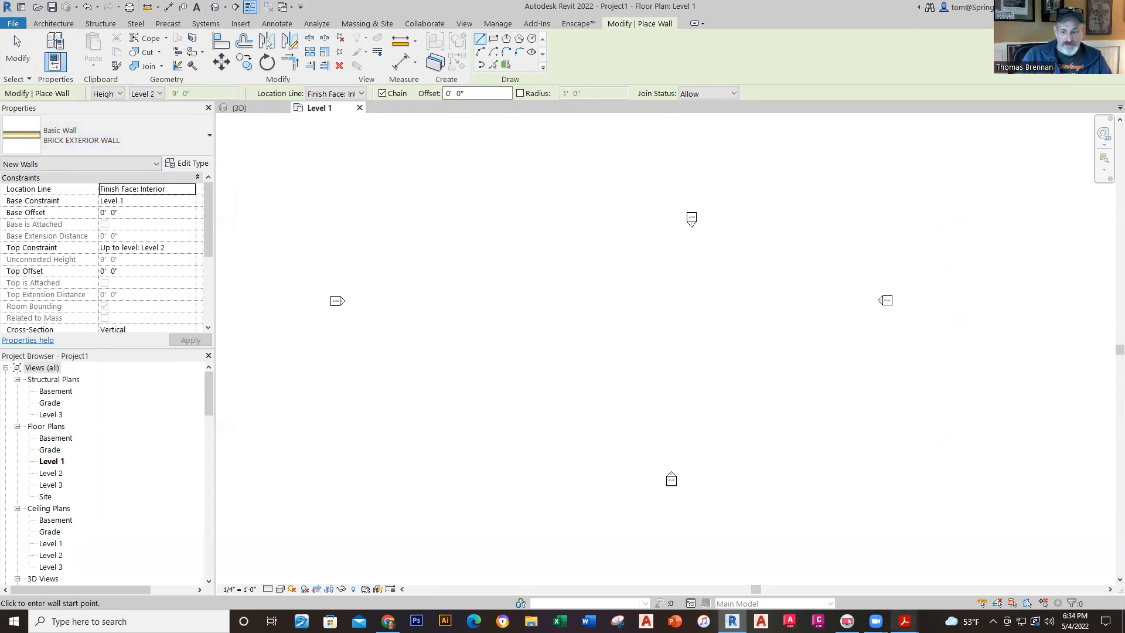
mouse_move(903, 621)
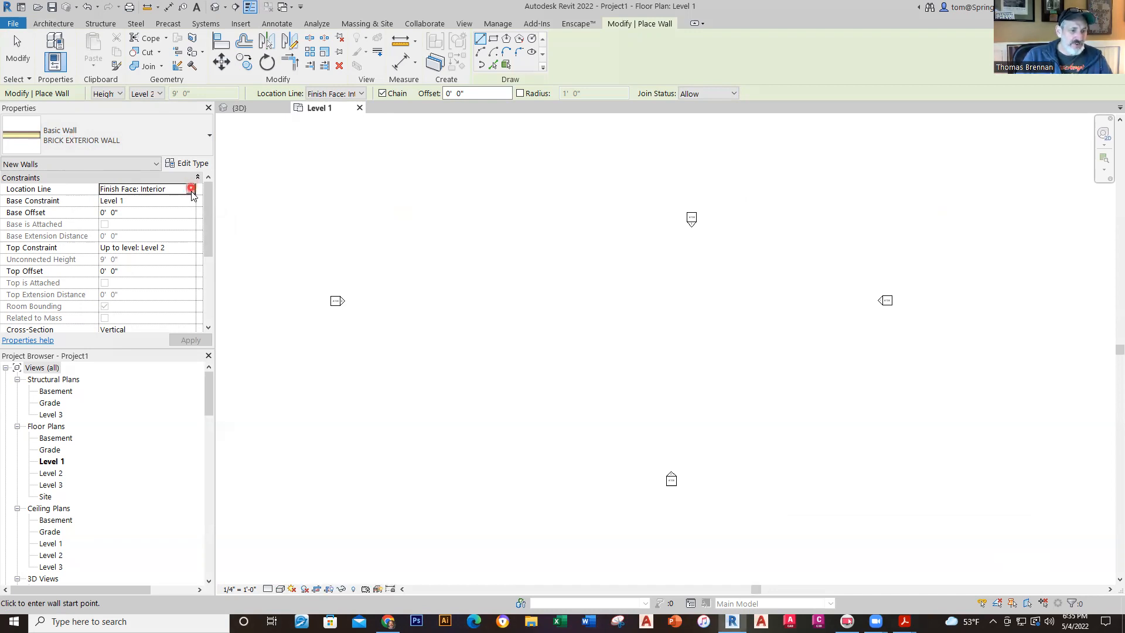
click(191, 190)
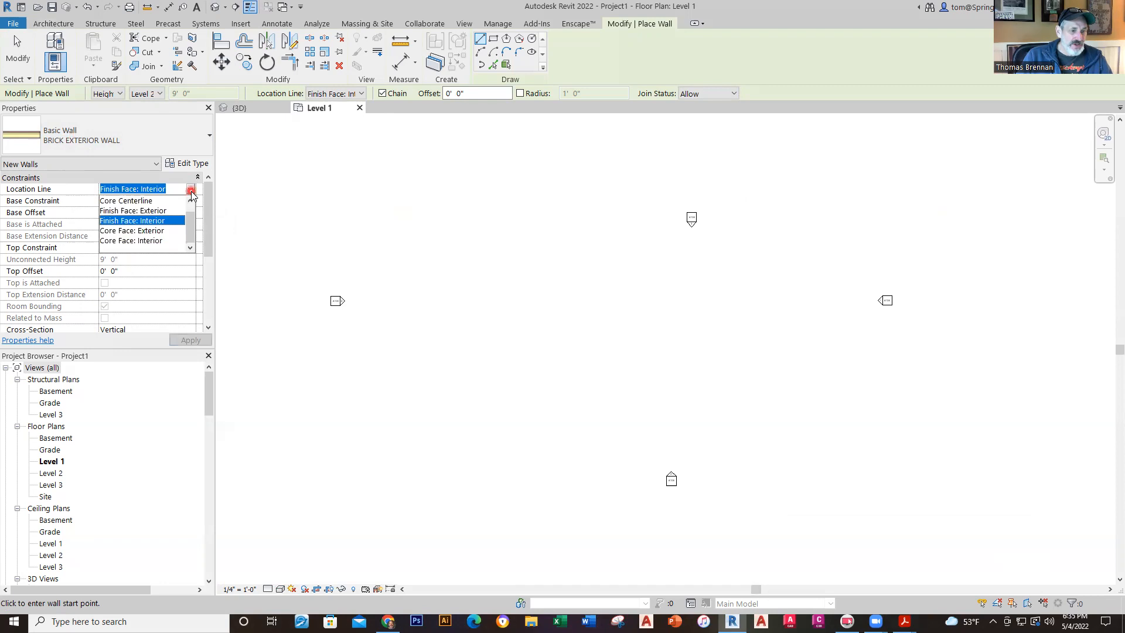
click(159, 211)
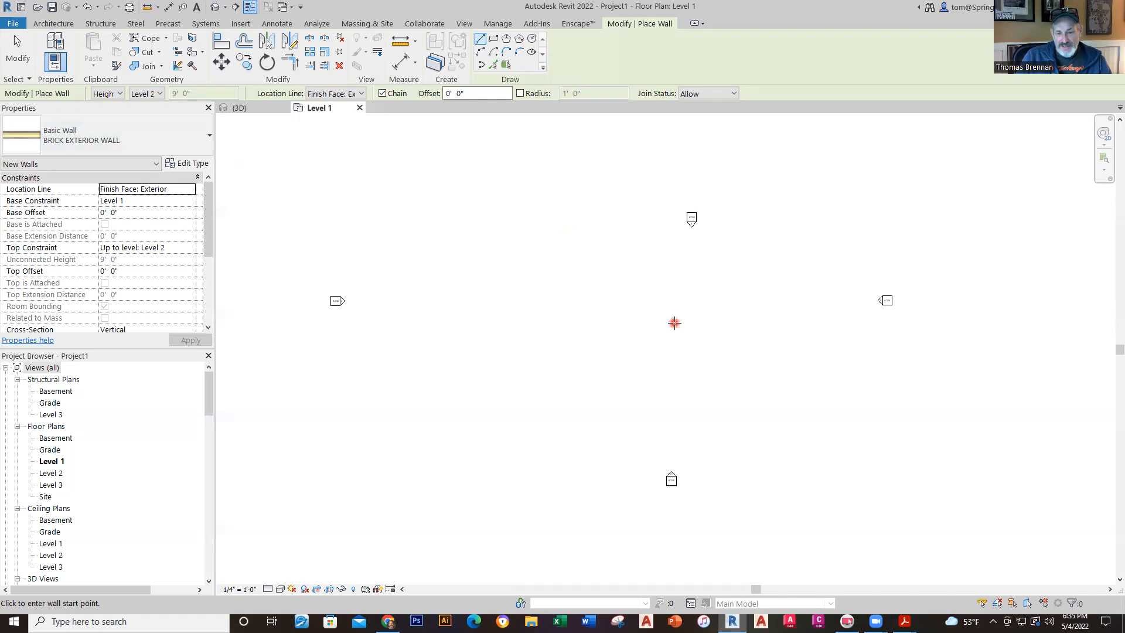
- Set the Level 1 floor plan's detail level to Fine
click(268, 589)
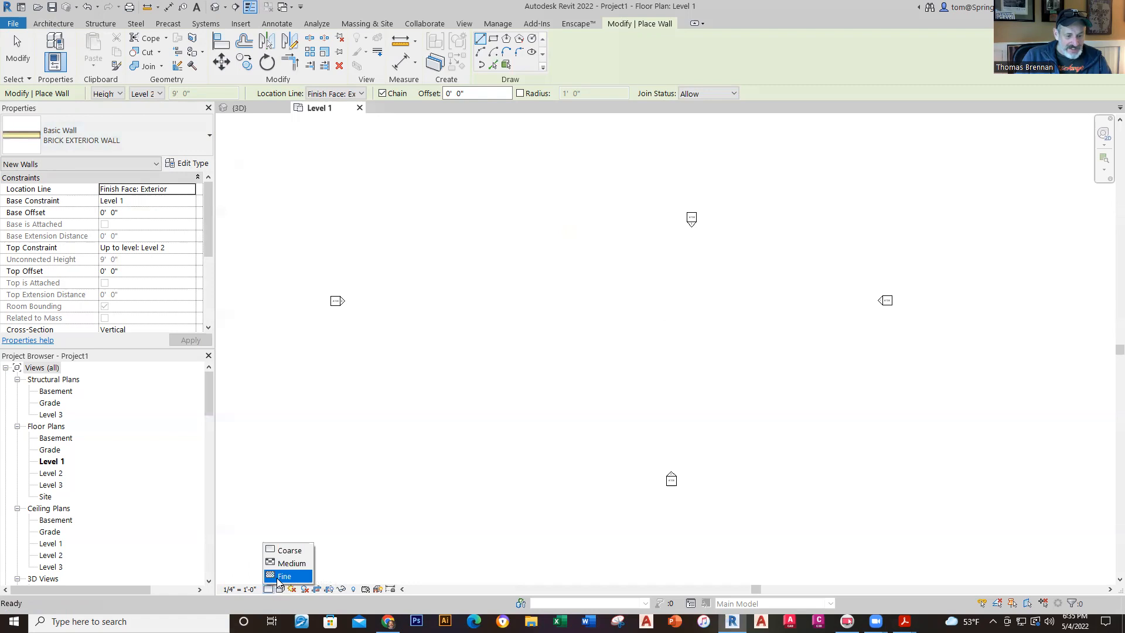
click(278, 576)
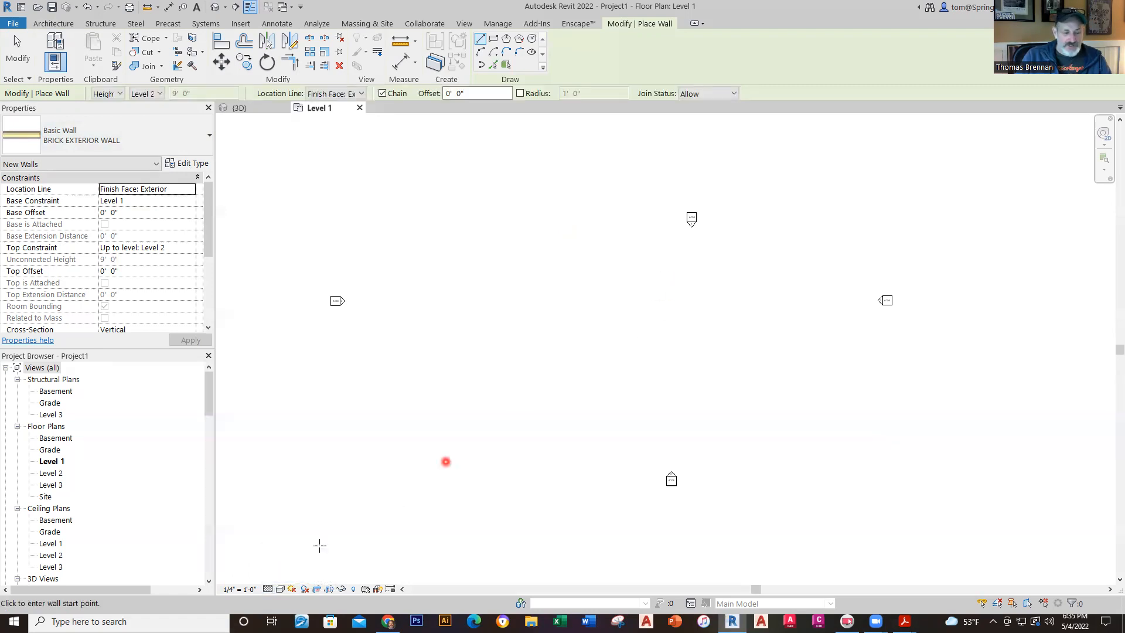
click(269, 589)
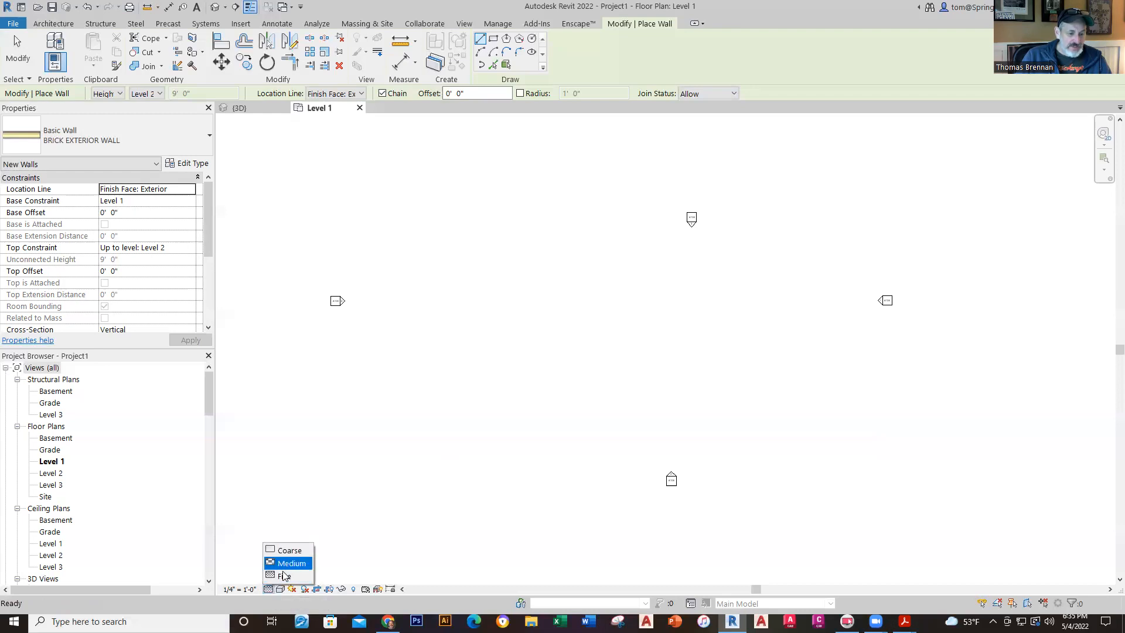
click(283, 576)
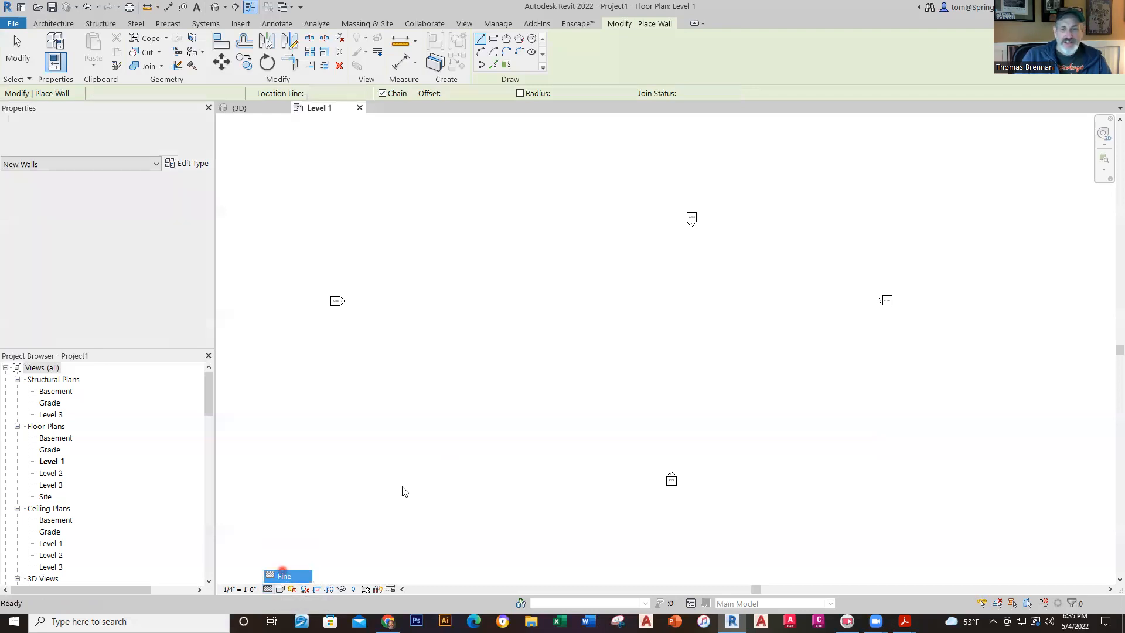
- Draw the first BRICK EXTERIOR WALL horizontally between the elevation markers, running rightward with a length of 27'
click(630, 271)
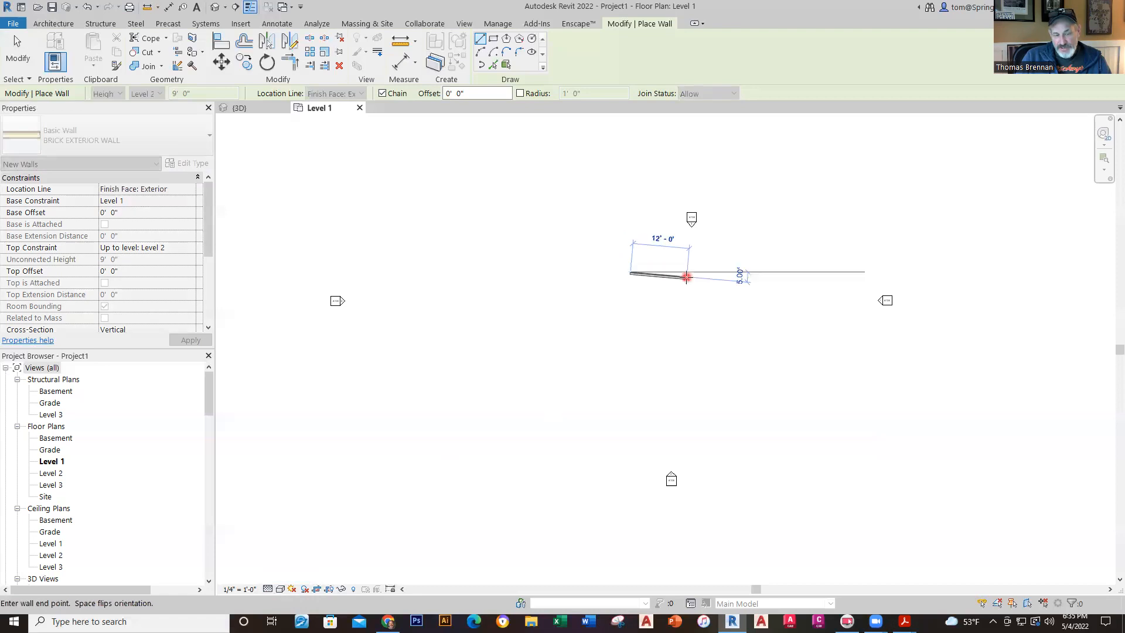
scroll(682, 268, up, 3)
scroll(680, 261, up, 5)
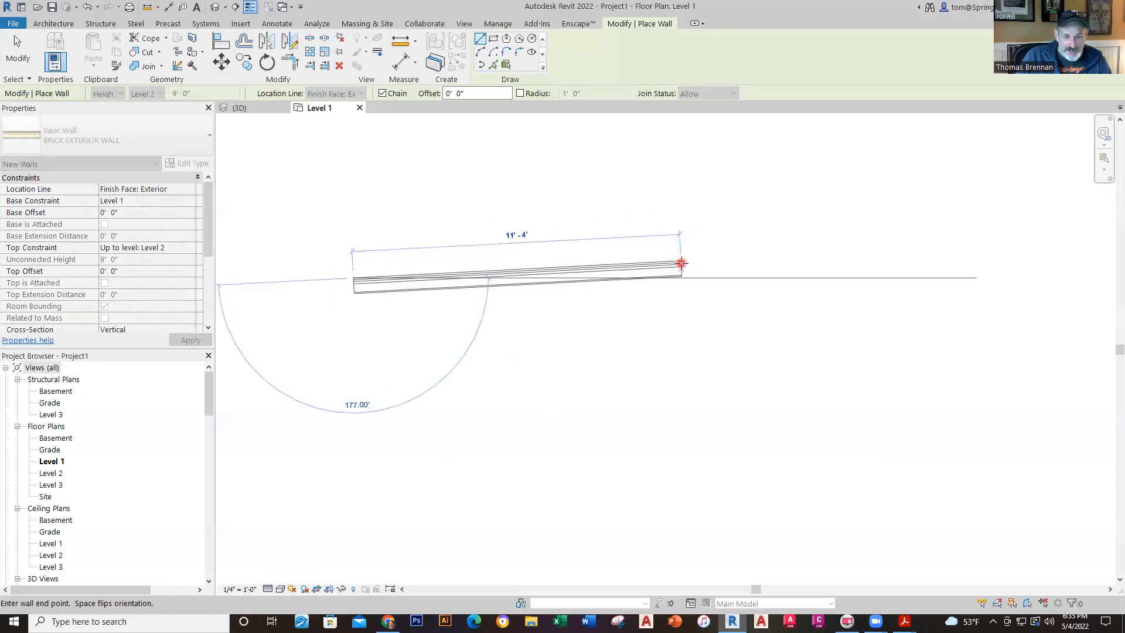
scroll(691, 289, down, 2)
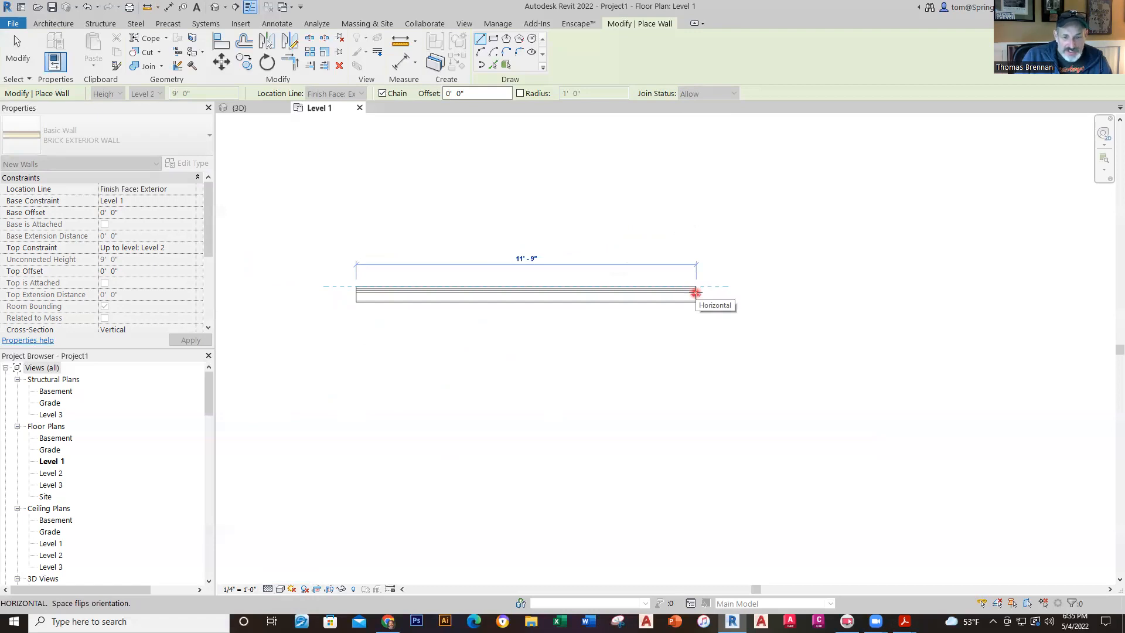
scroll(696, 292, up, 5)
scroll(713, 276, up, 2)
scroll(713, 276, down, 5)
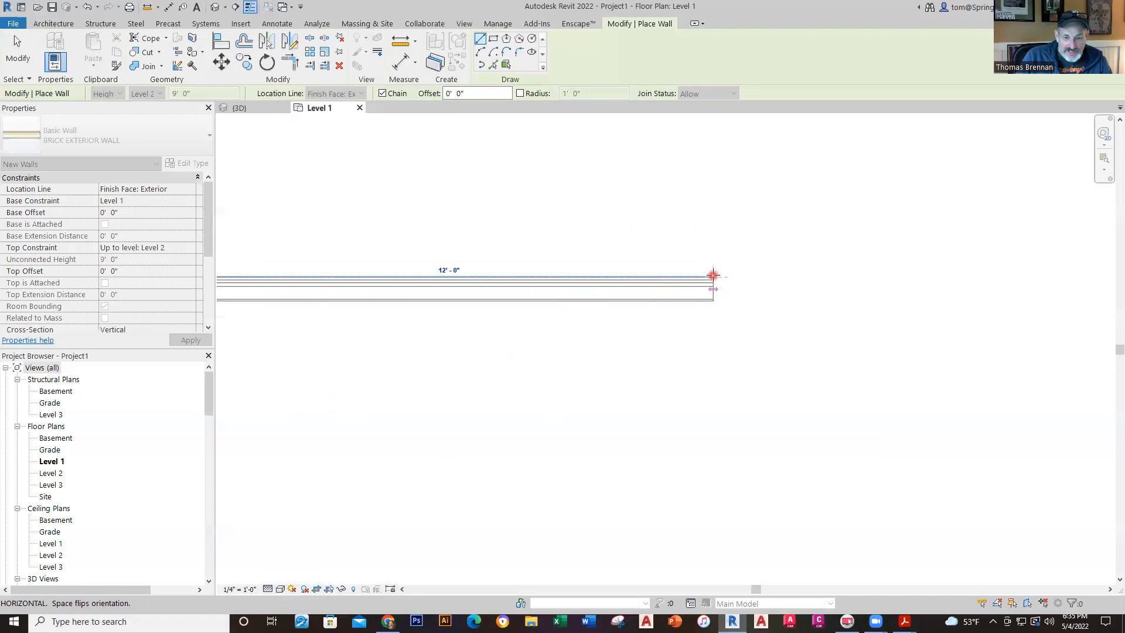
scroll(713, 275, up, 1)
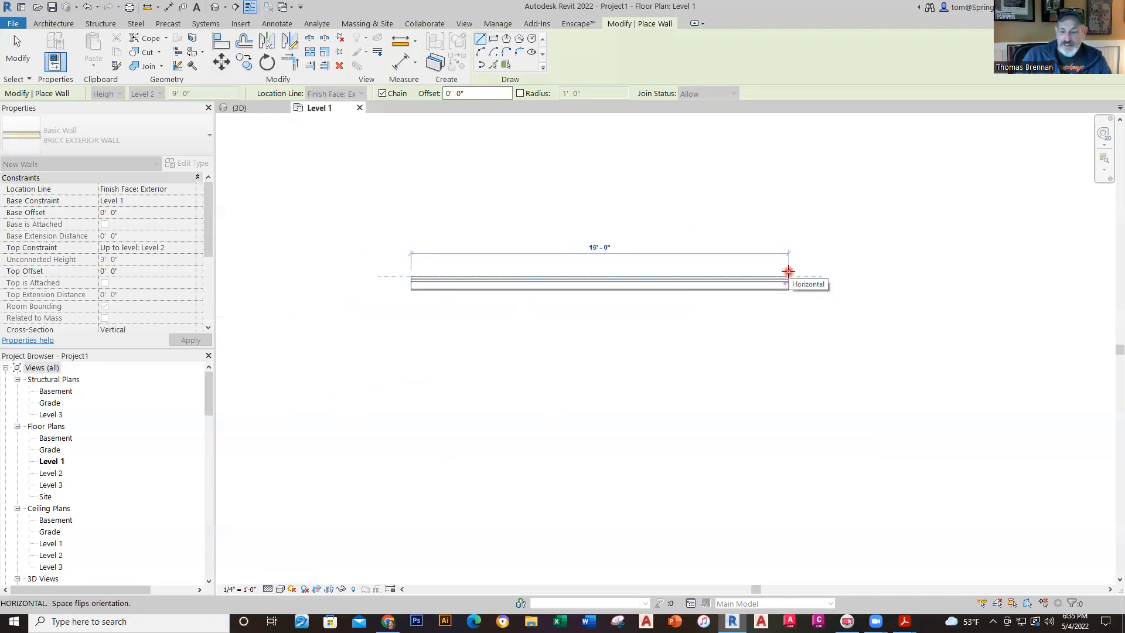
text(27)
key(Return)
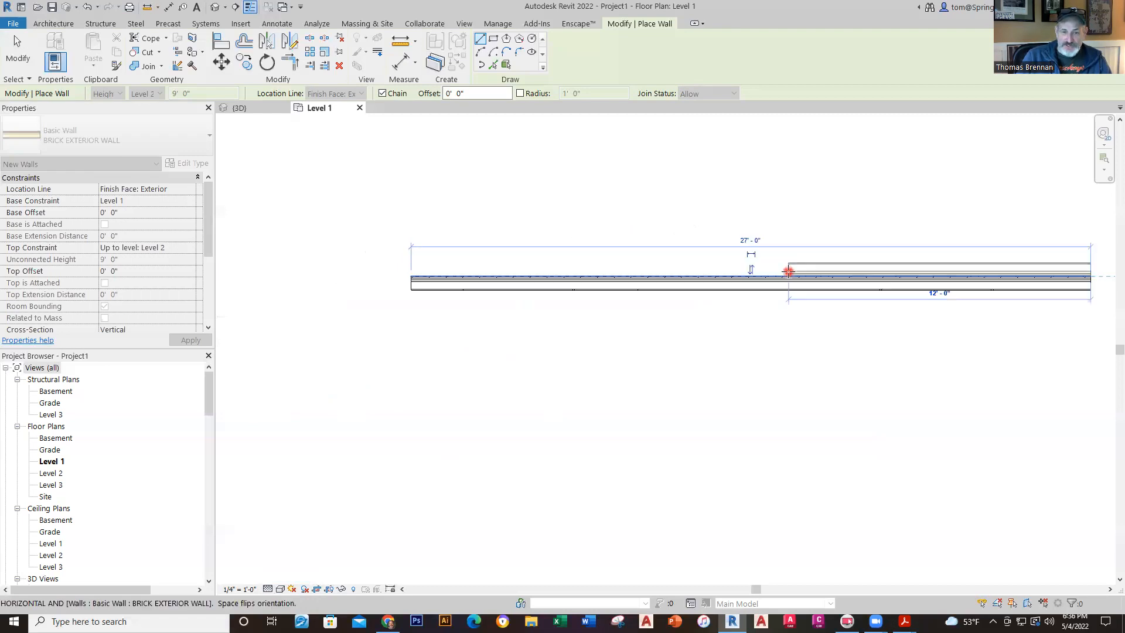
- Continue the wall chain with a 27' wall straight down and a 27' wall running back leftward, parallel to the first
scroll(802, 328, down, 3)
middle_drag(861, 407, 620, 361)
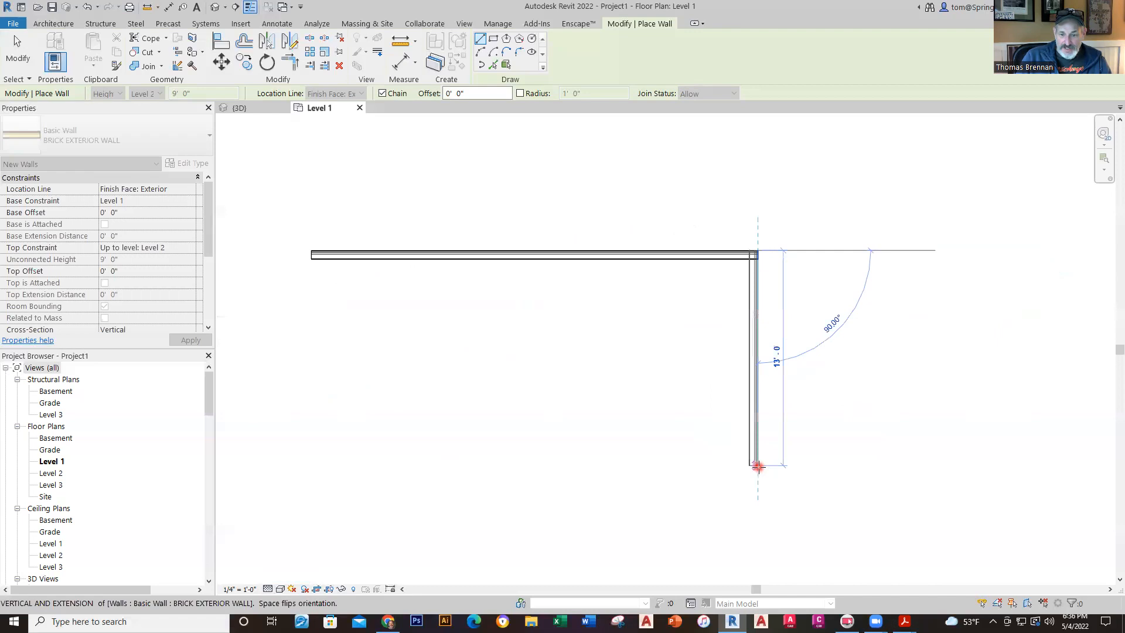
text(27)
key(Return)
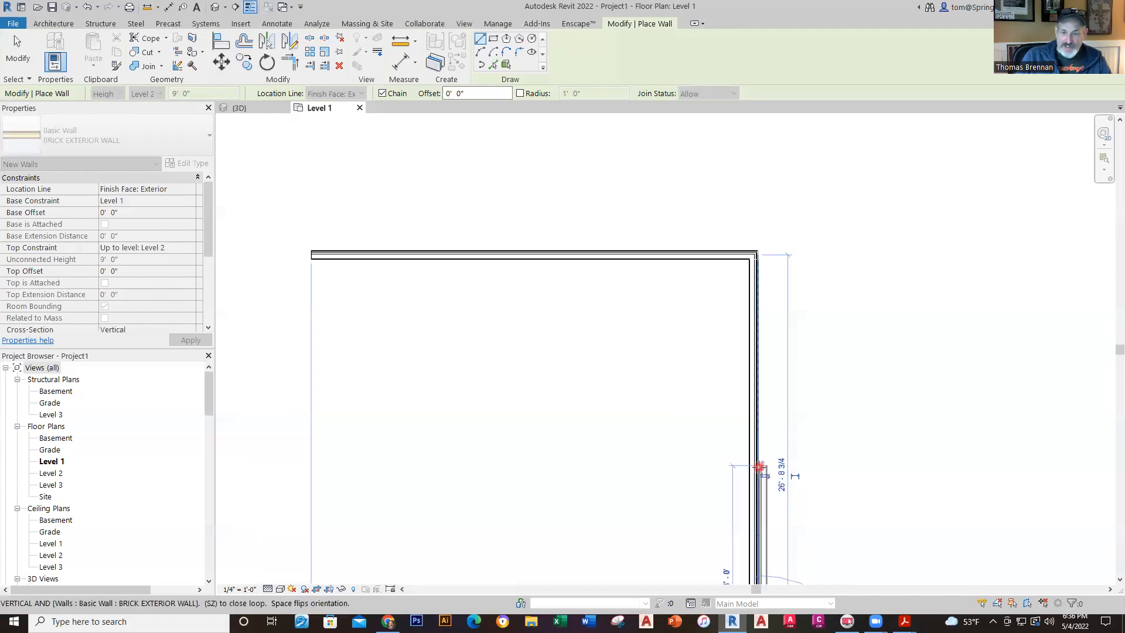
scroll(686, 486, down, 2)
middle_drag(648, 490, 653, 394)
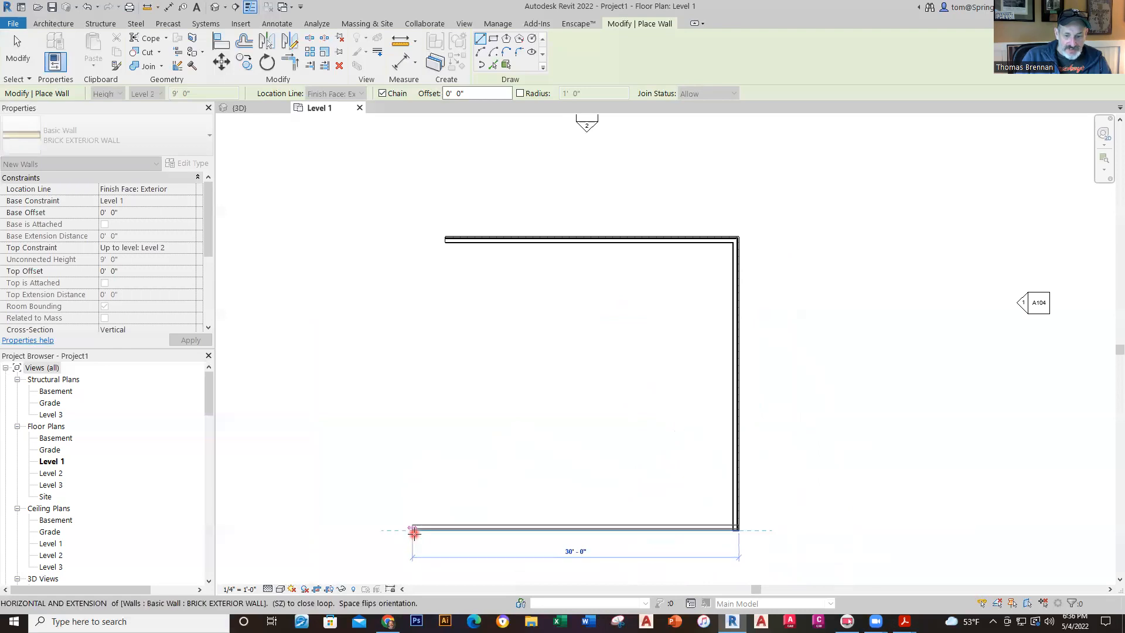
text(27)
key(Return)
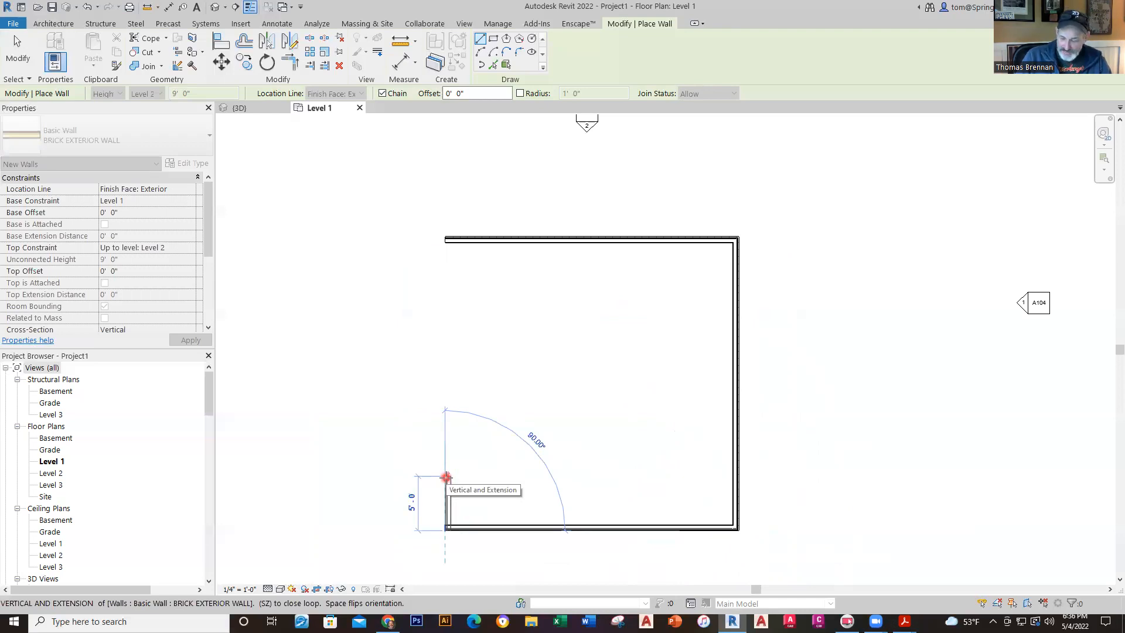
- Add a 1.5' jog upward and continue the chain leftward with a horizontal wall about 23' long
text(1.5)
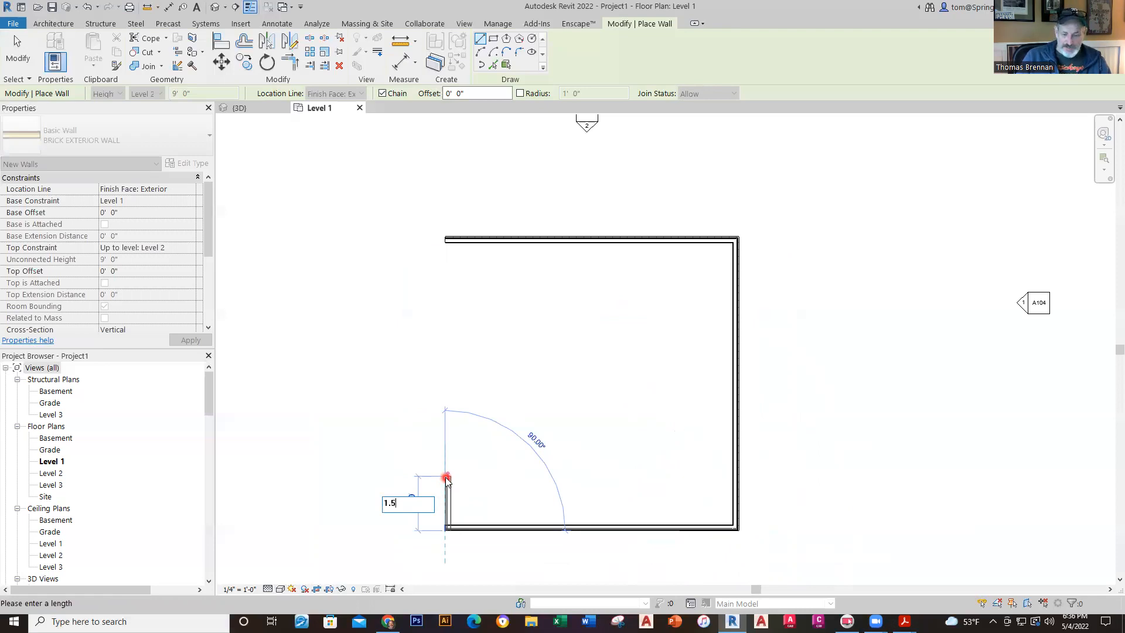
key(Return)
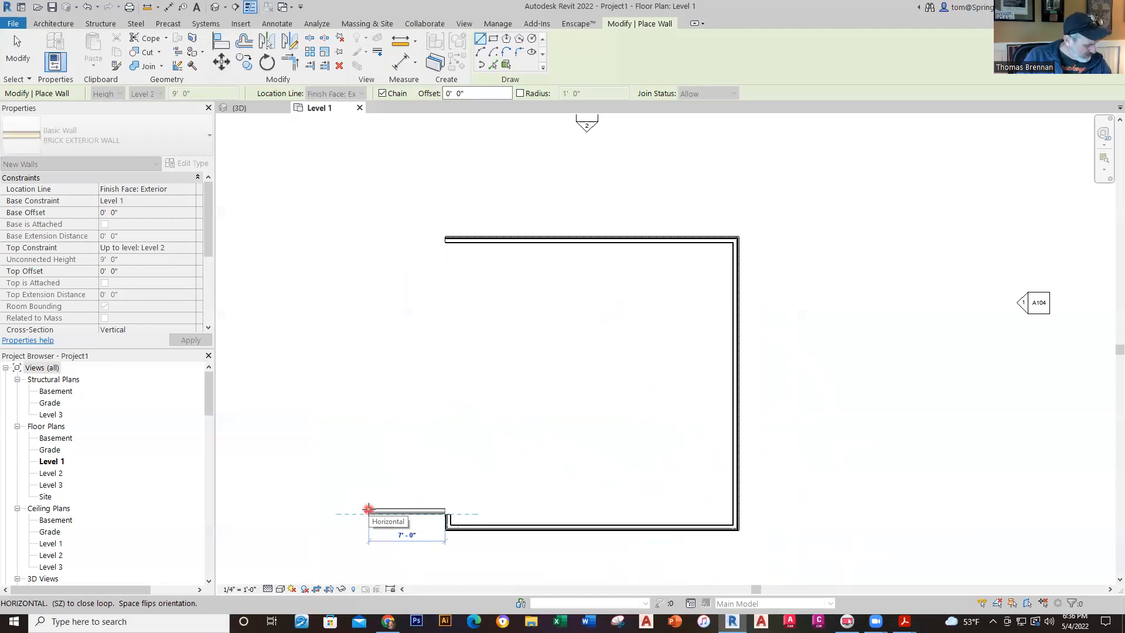
click(368, 509)
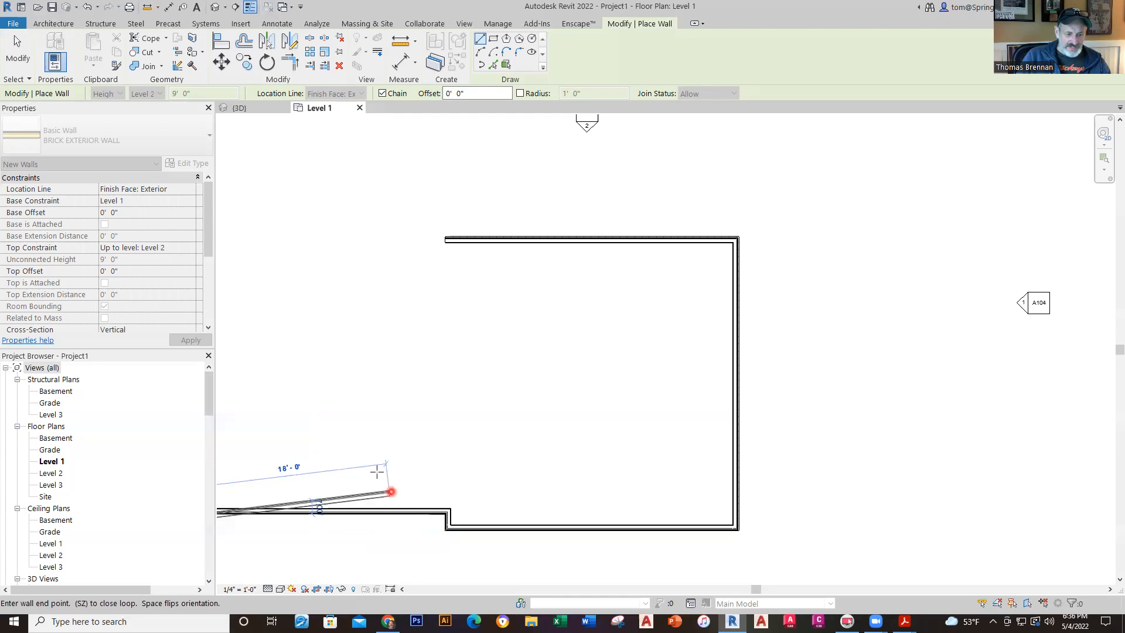
- Close the outline with a side wall about 24' long, a parallel back wall and a short jog to the first wall's open end
scroll(372, 475, down, 2)
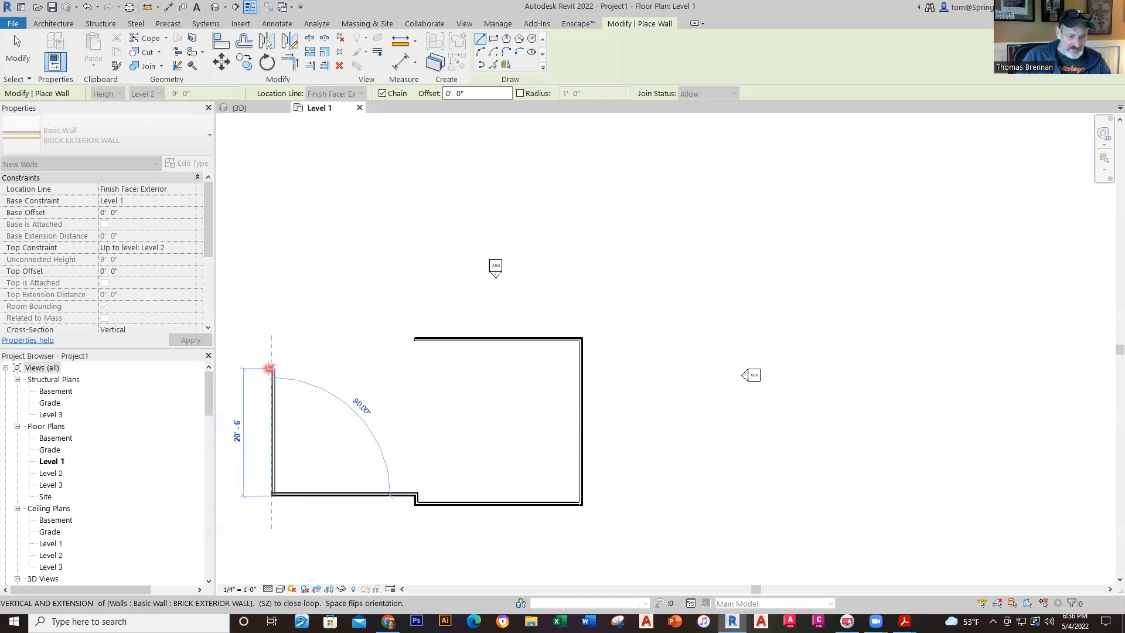
text(1)
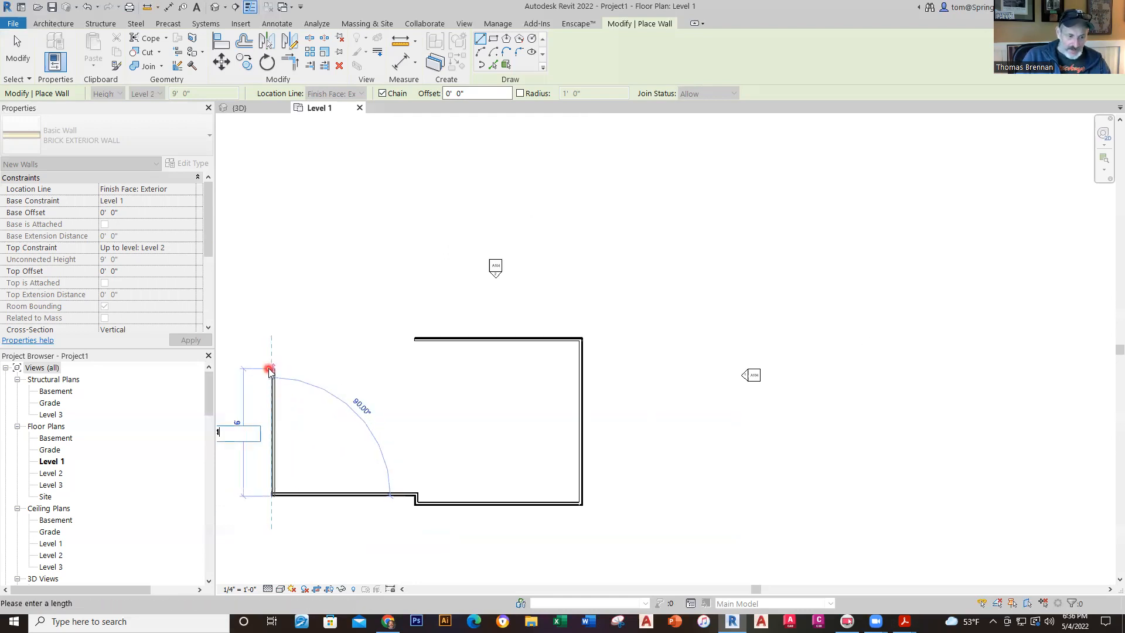
click(271, 347)
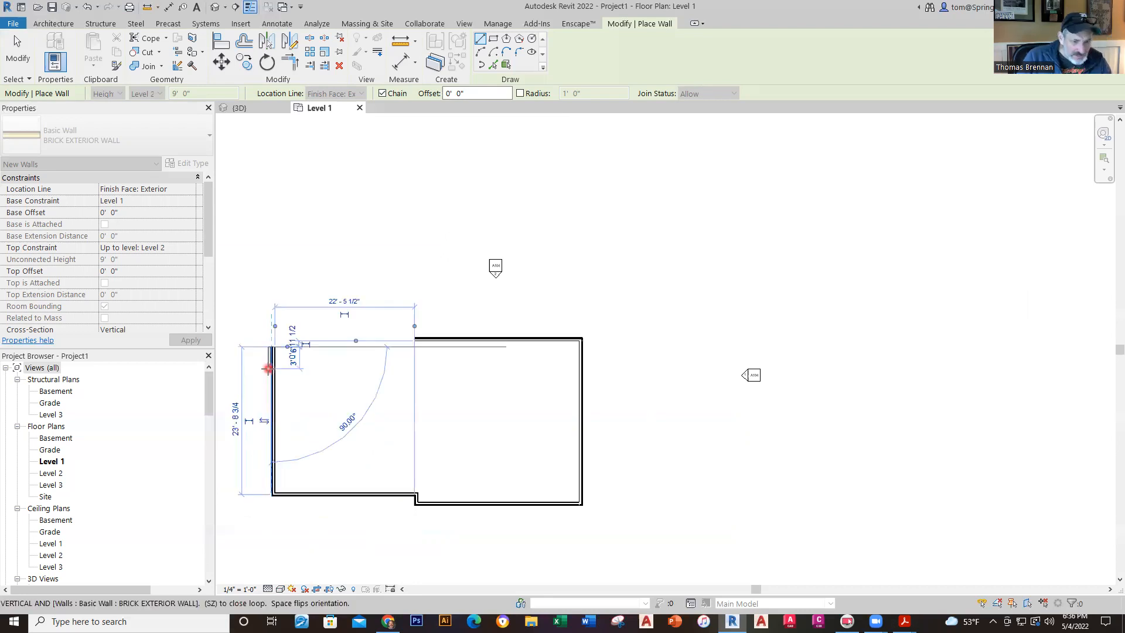
click(412, 347)
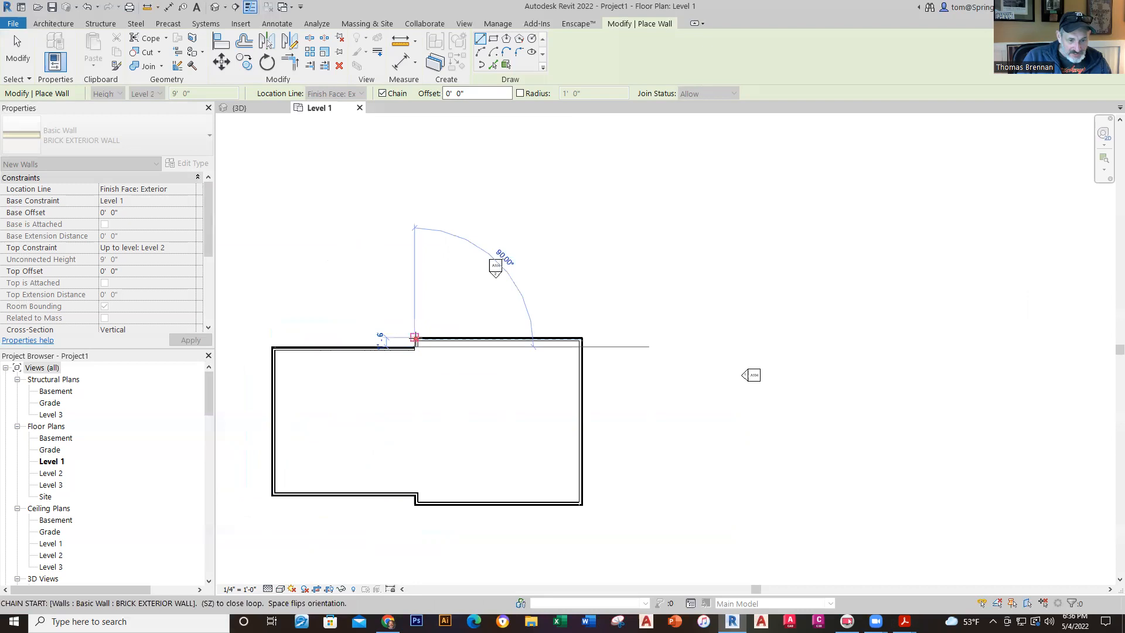
click(414, 337)
key(Escape)
key(Escape)
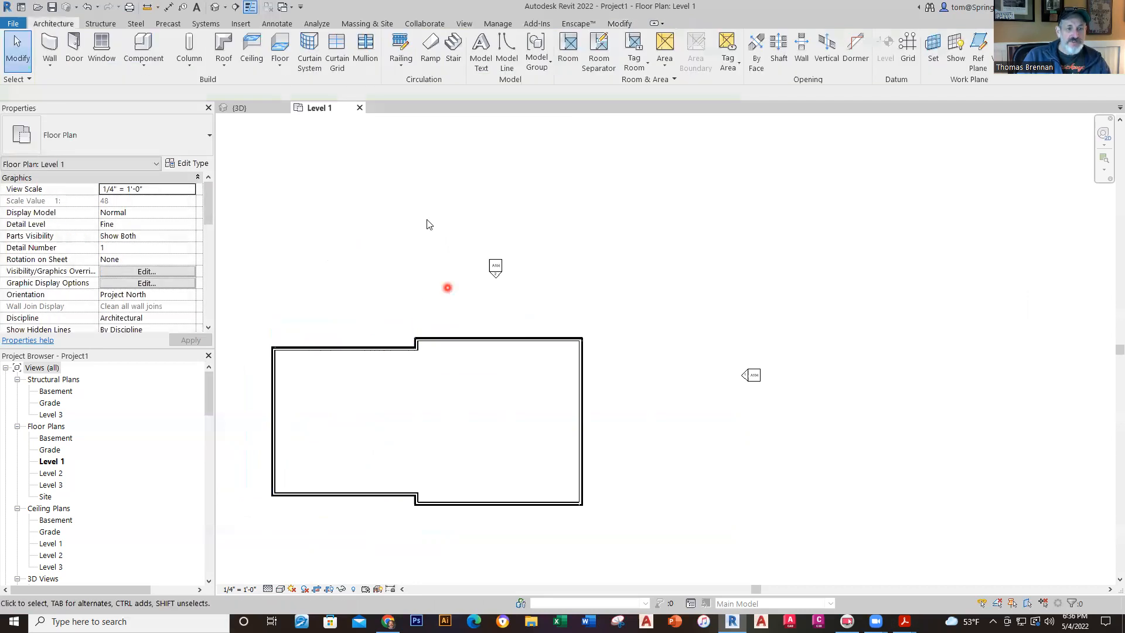
- Open the default 3D view and inspect the brick walls from the front and close up at the jog
click(215, 8)
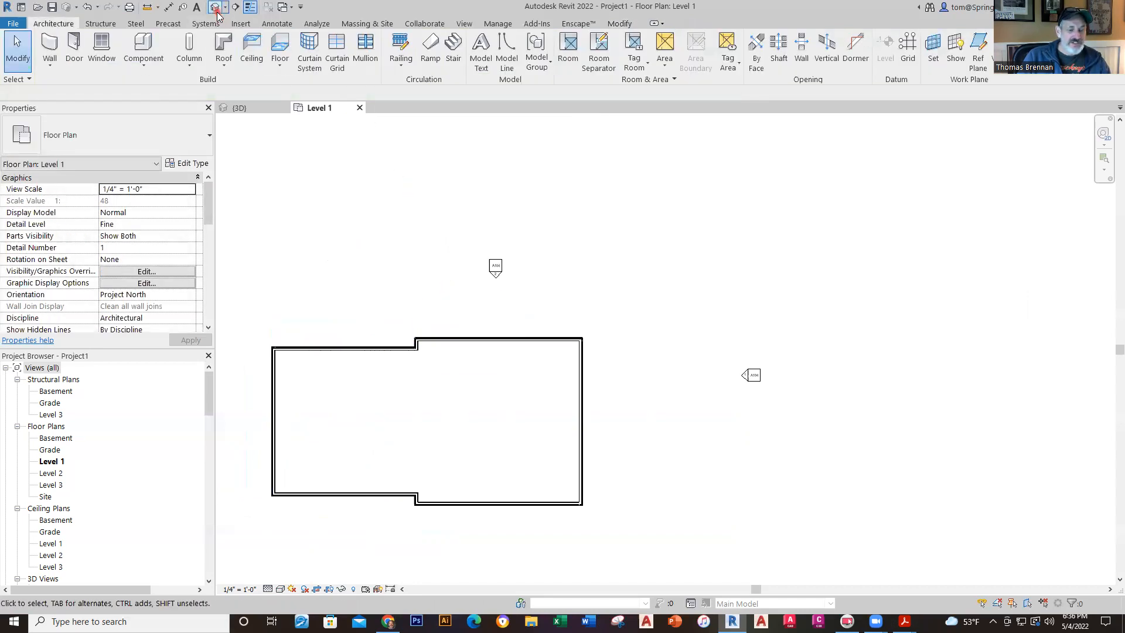
shift+middle_drag(610, 322, 829, 556)
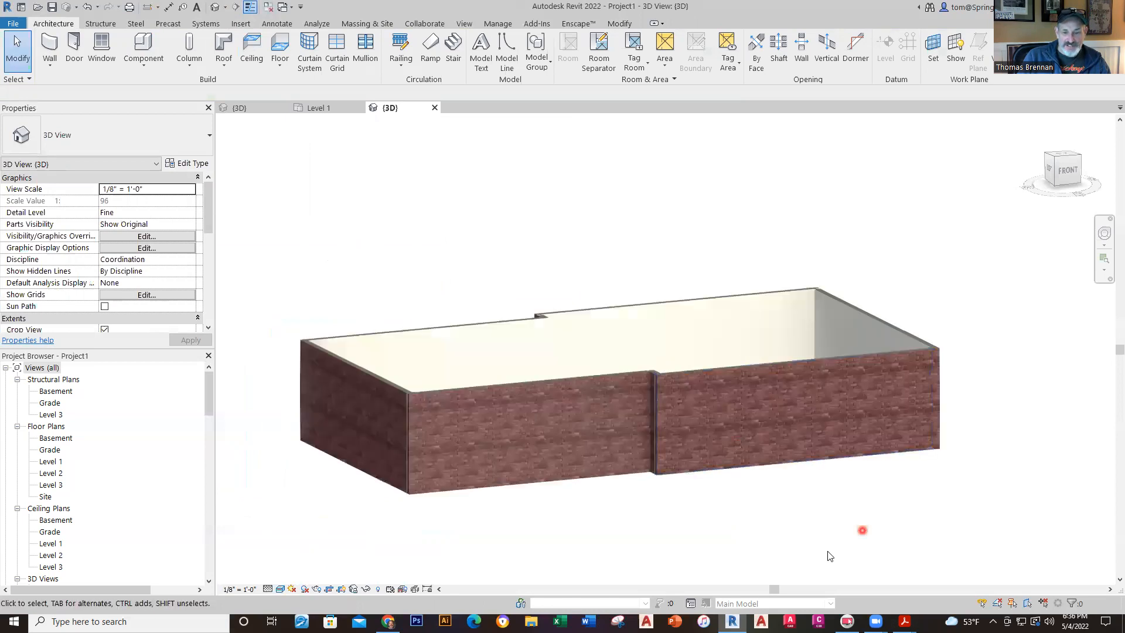
middle_drag(652, 515, 668, 550)
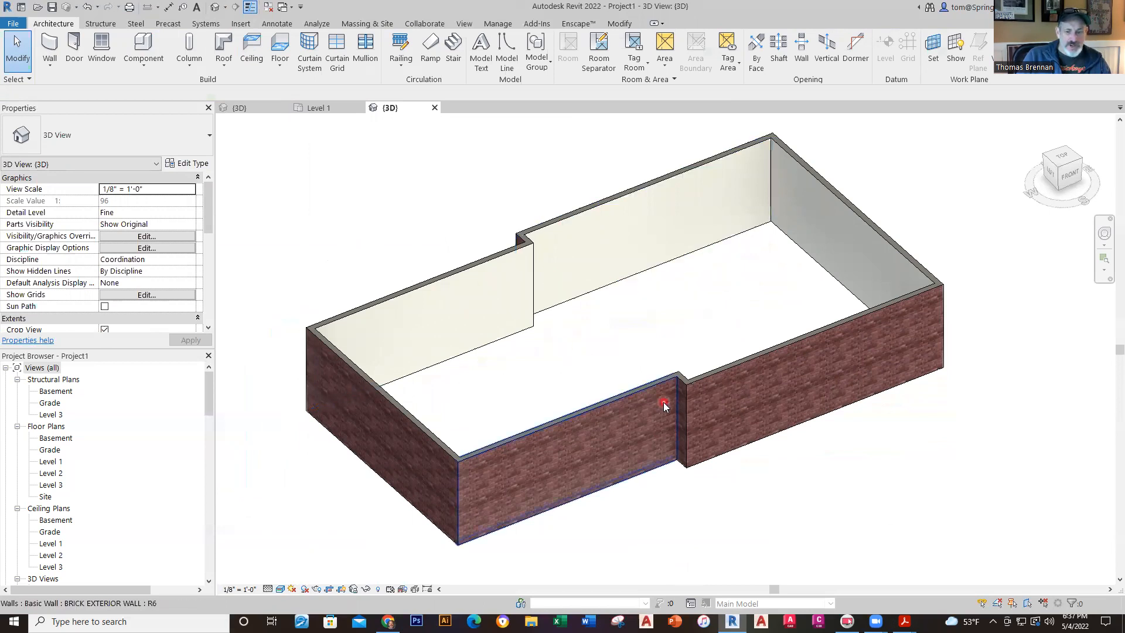
scroll(680, 378, up, 6)
scroll(683, 375, up, 2)
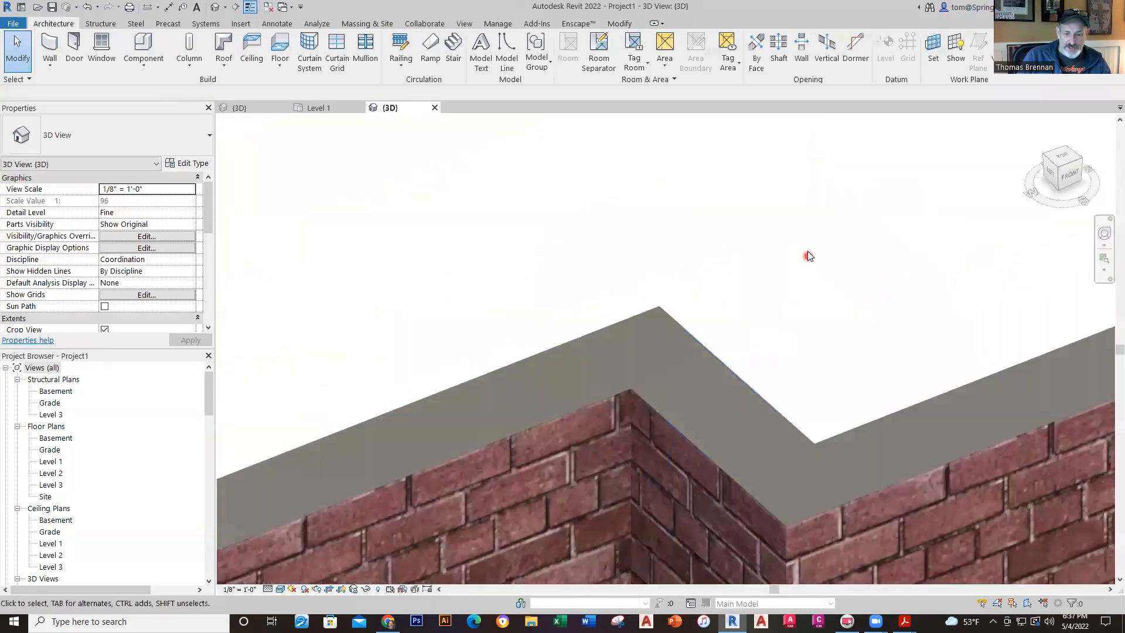
- Compare the brick walls in a flat-colour visual style, then restore the textured brick display
click(281, 589)
click(314, 564)
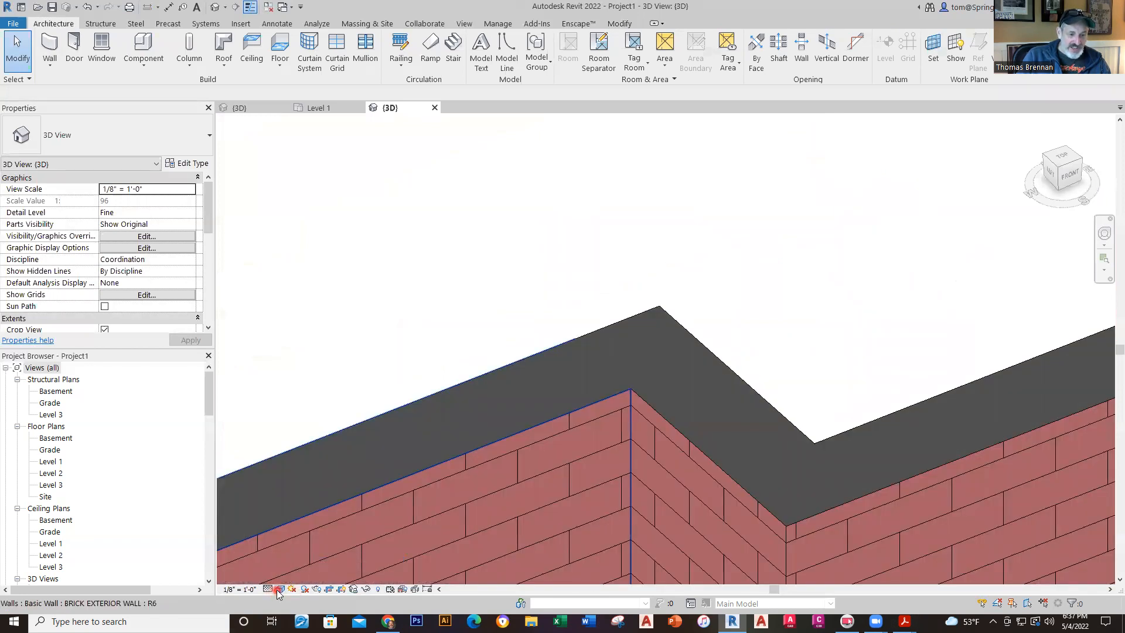
click(279, 590)
click(316, 576)
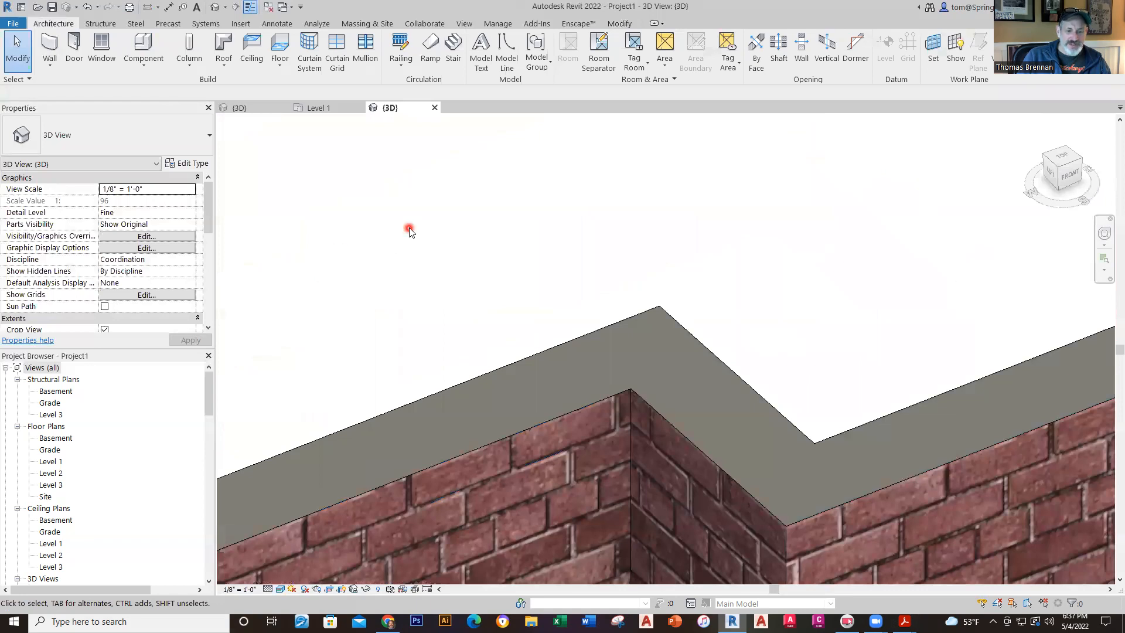
- Open the type properties of the smaller section's back wall and examine its layers in the plan and section previews
scroll(410, 231, down, 5)
middle_drag(432, 238, 661, 426)
click(376, 253)
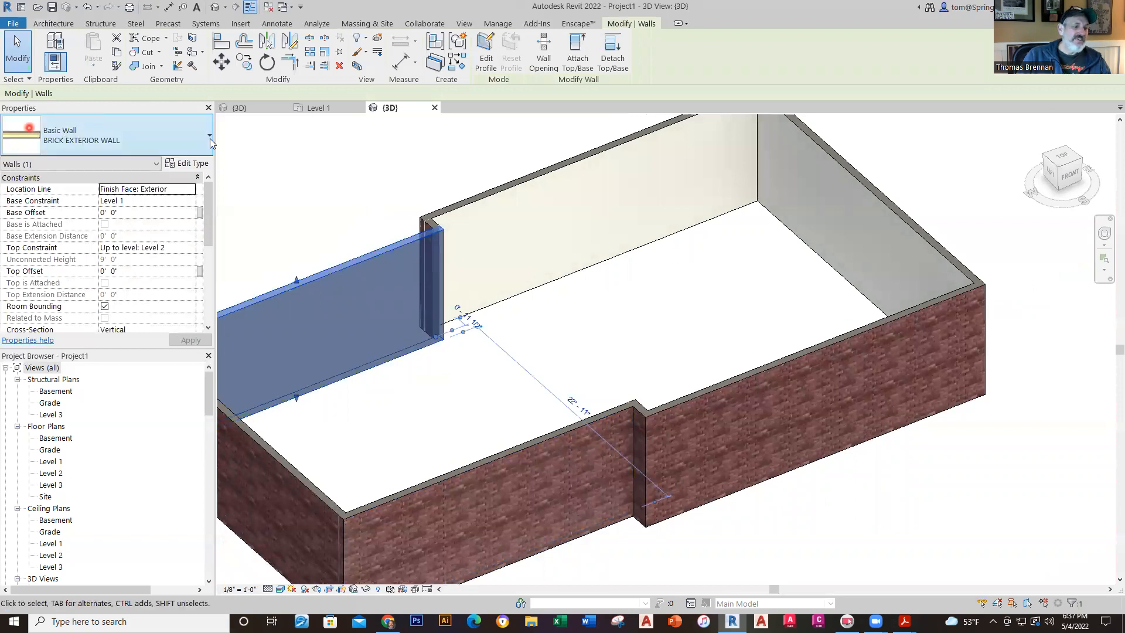
click(185, 164)
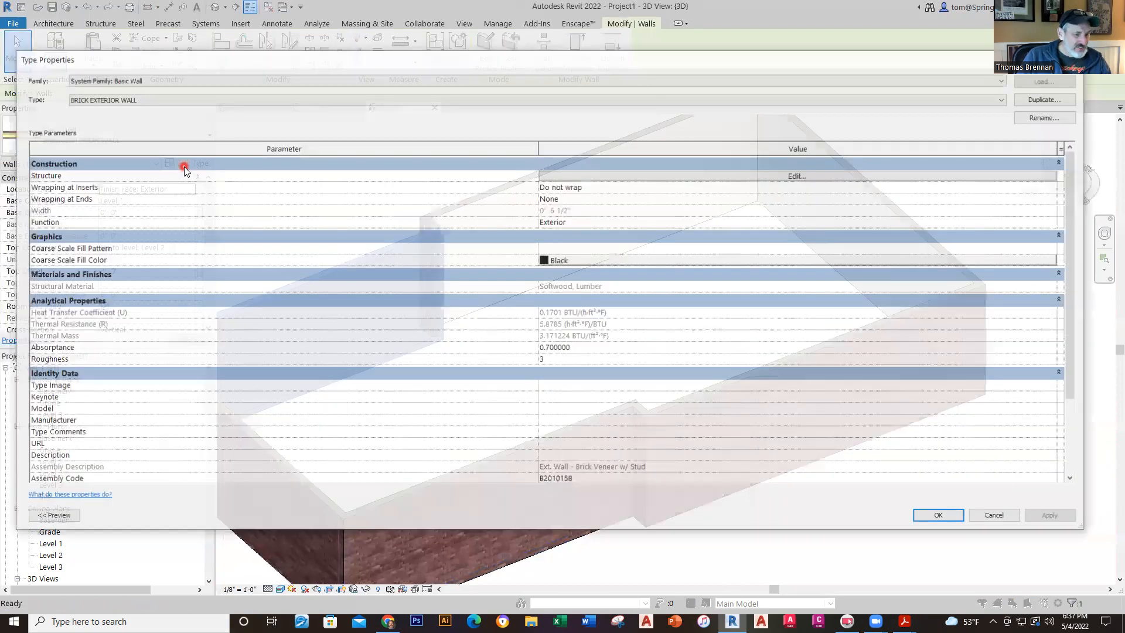
click(51, 517)
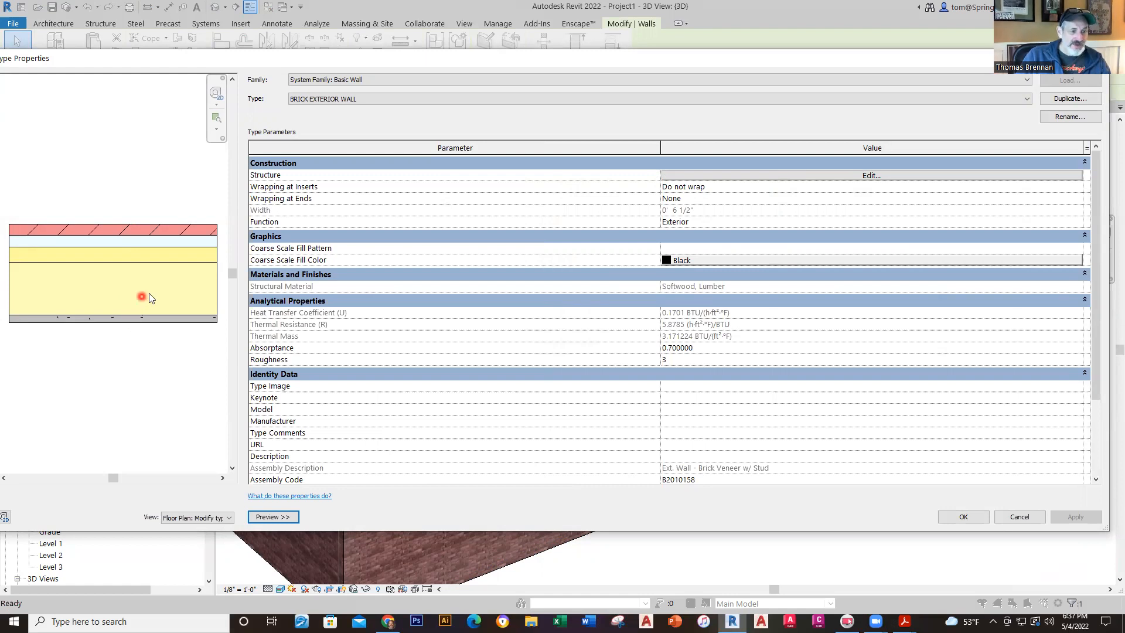
click(229, 517)
click(227, 536)
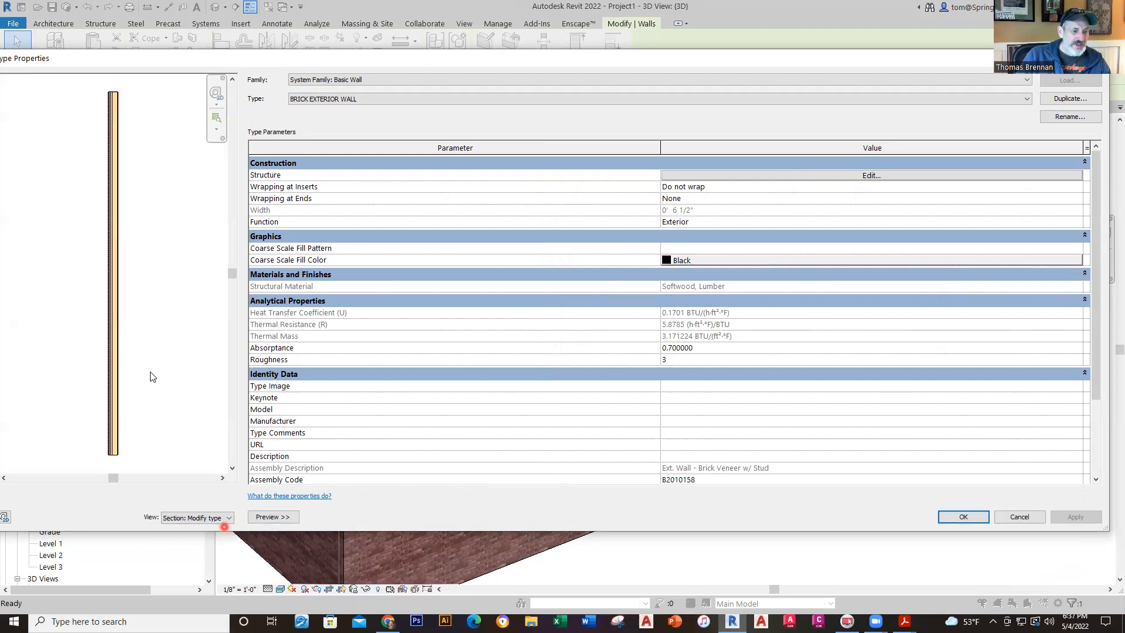
scroll(108, 324, up, 4)
scroll(143, 319, up, 4)
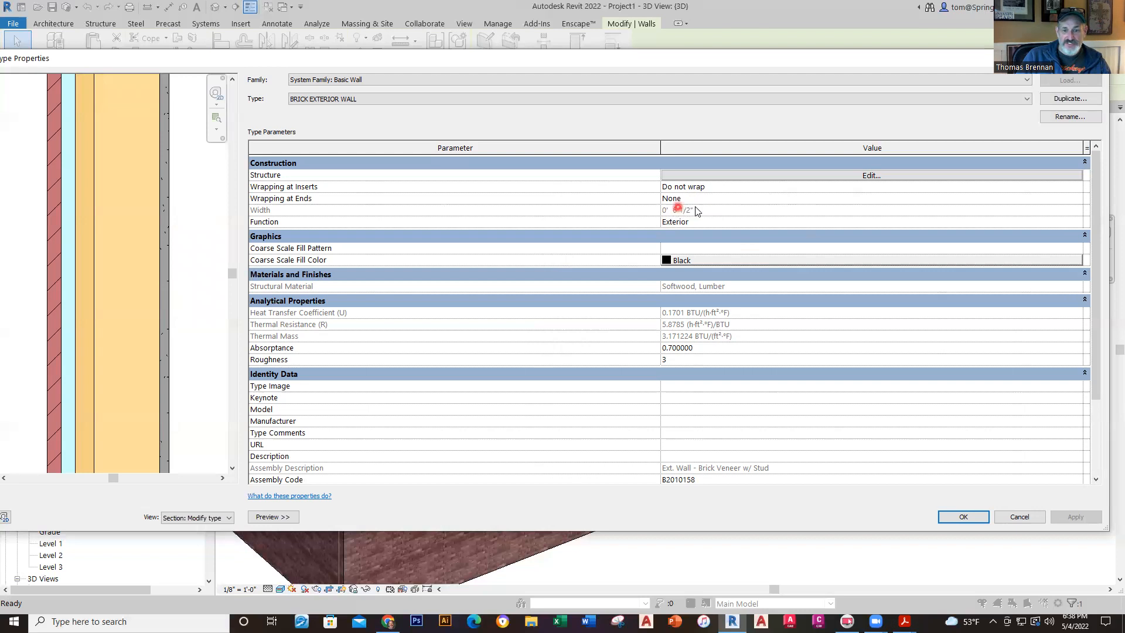
- Review the structure layers of the BRICK EXTERIOR WALL type, closing the assembly and type properties without edits
click(1017, 178)
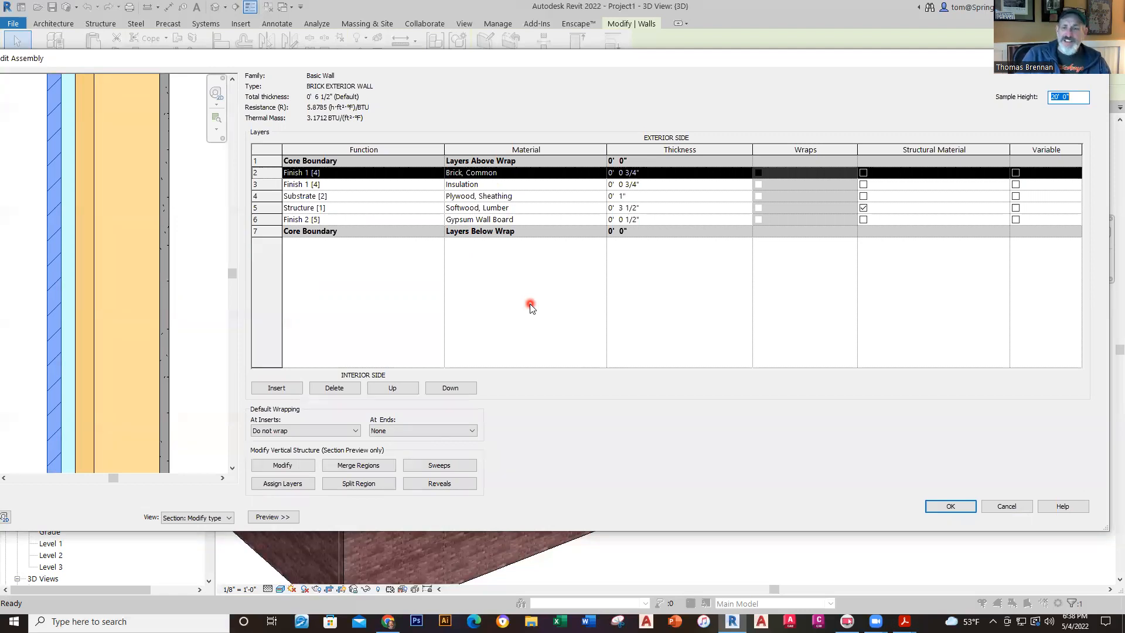
click(950, 505)
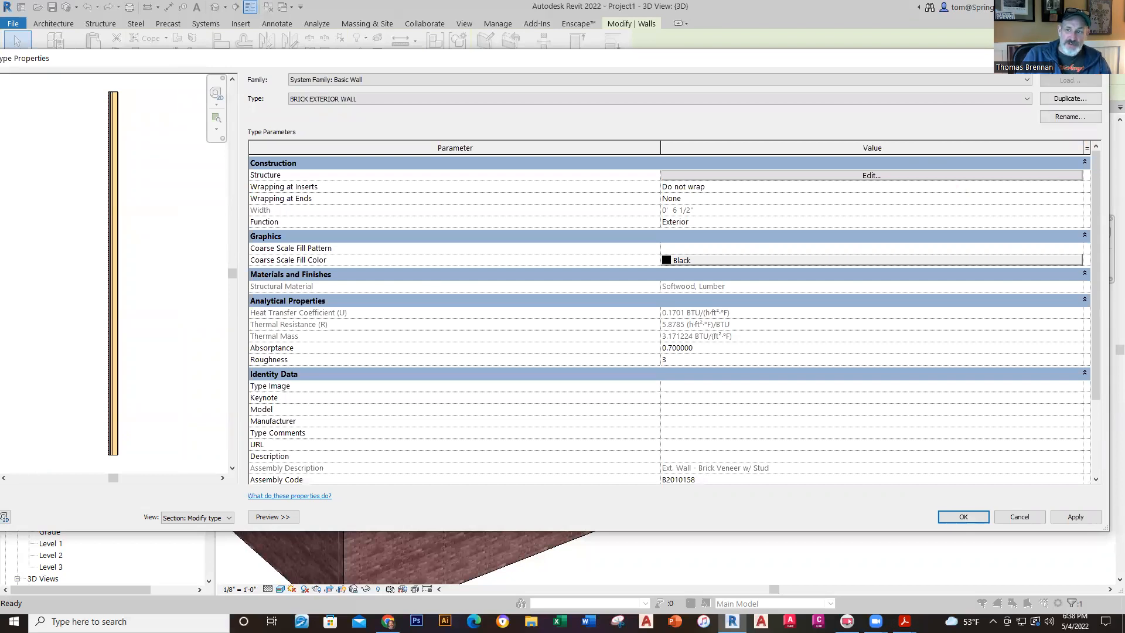
click(962, 516)
- Set the base constraint of the smaller section's three outer walls to Grade
scroll(994, 427, down, 2)
middle_drag(994, 430, 977, 396)
drag(545, 237, 392, 503)
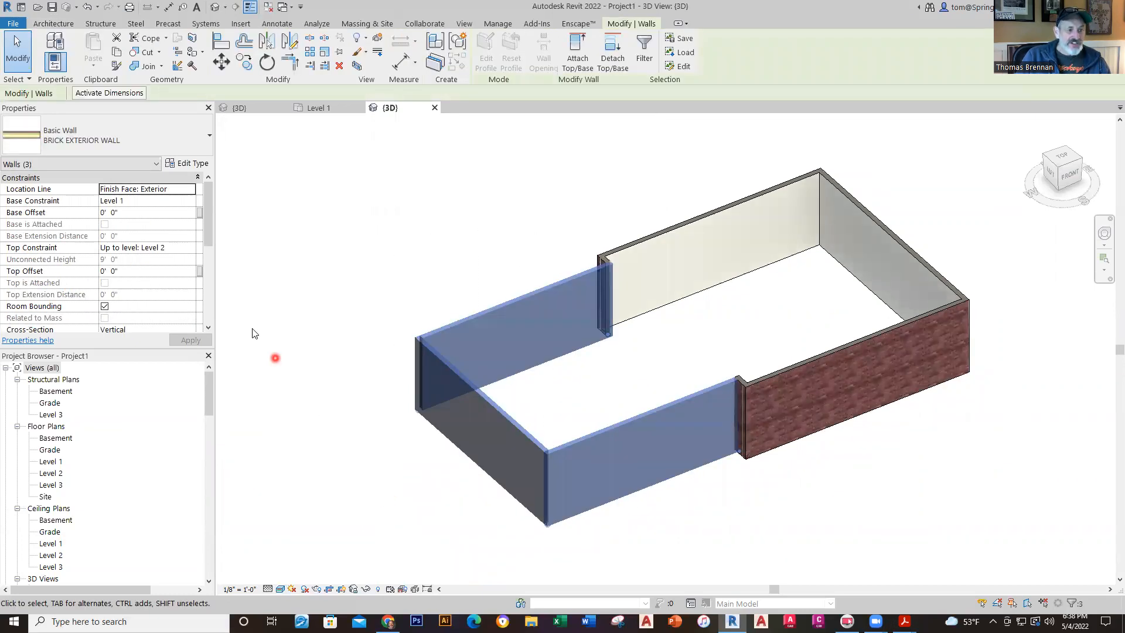
click(191, 201)
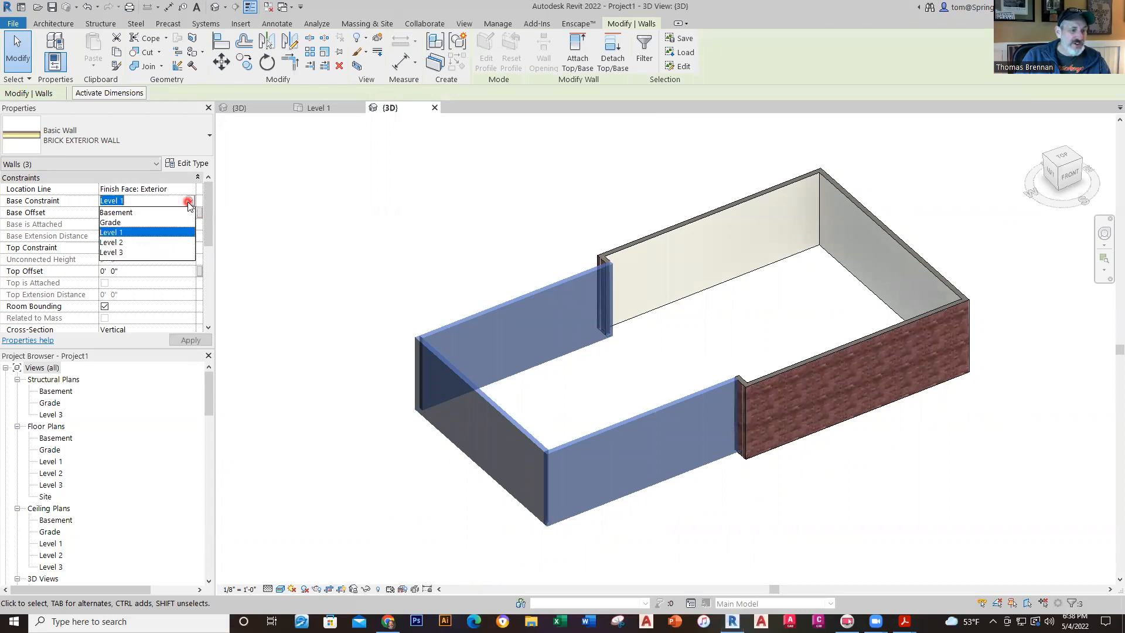
click(111, 227)
click(244, 223)
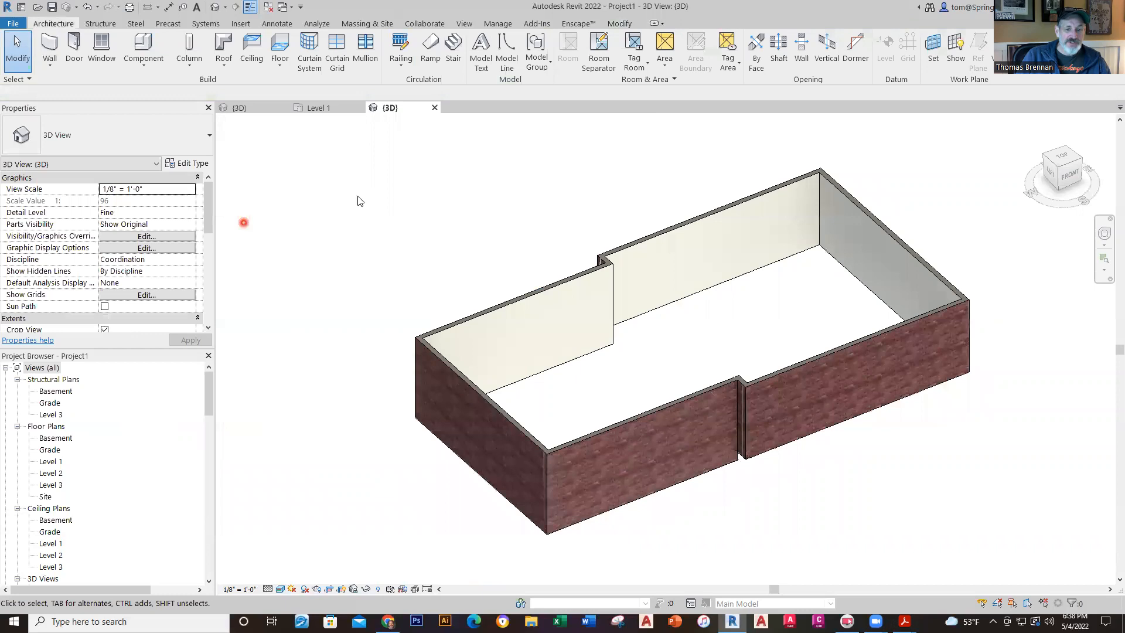
scroll(799, 455, down, 1)
middle_drag(809, 482, 597, 470)
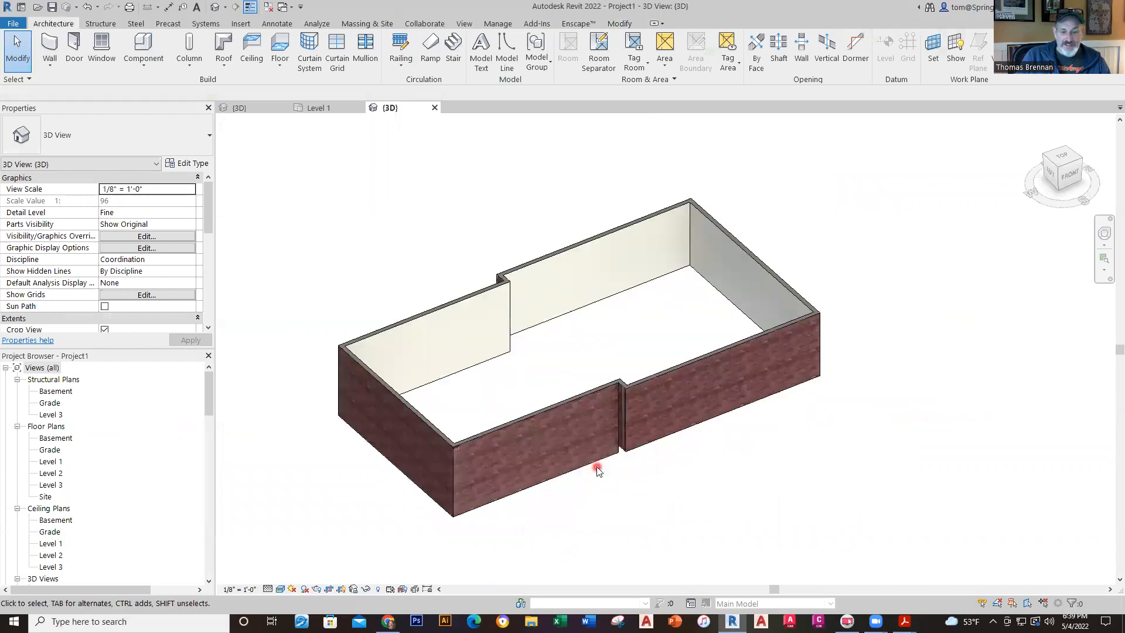
- Examine the uneven wall bases at the front jog in the 3D and front views, and return to the angled 3D view
scroll(598, 471, up, 6)
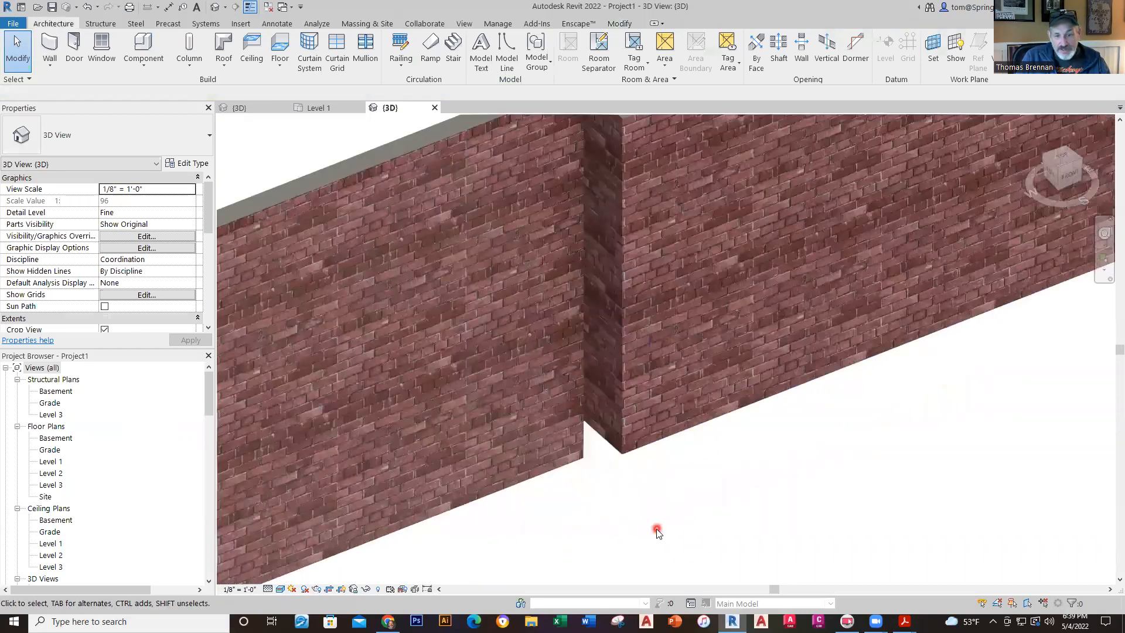
scroll(647, 530, down, 1)
scroll(750, 478, down, 2)
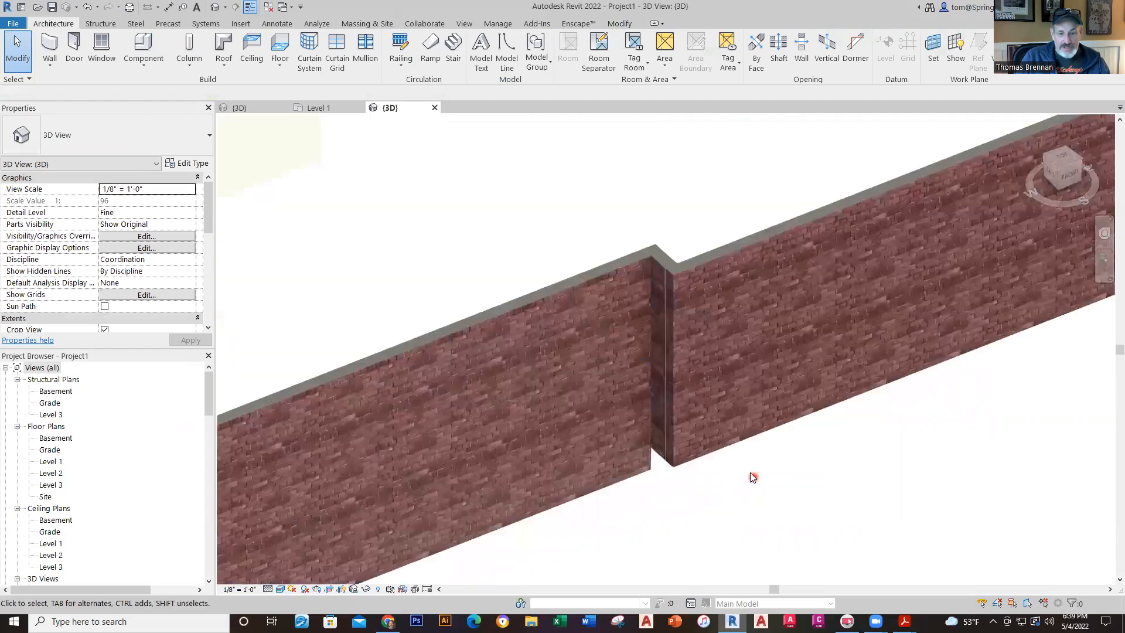
scroll(752, 478, down, 4)
middle_drag(849, 491, 772, 478)
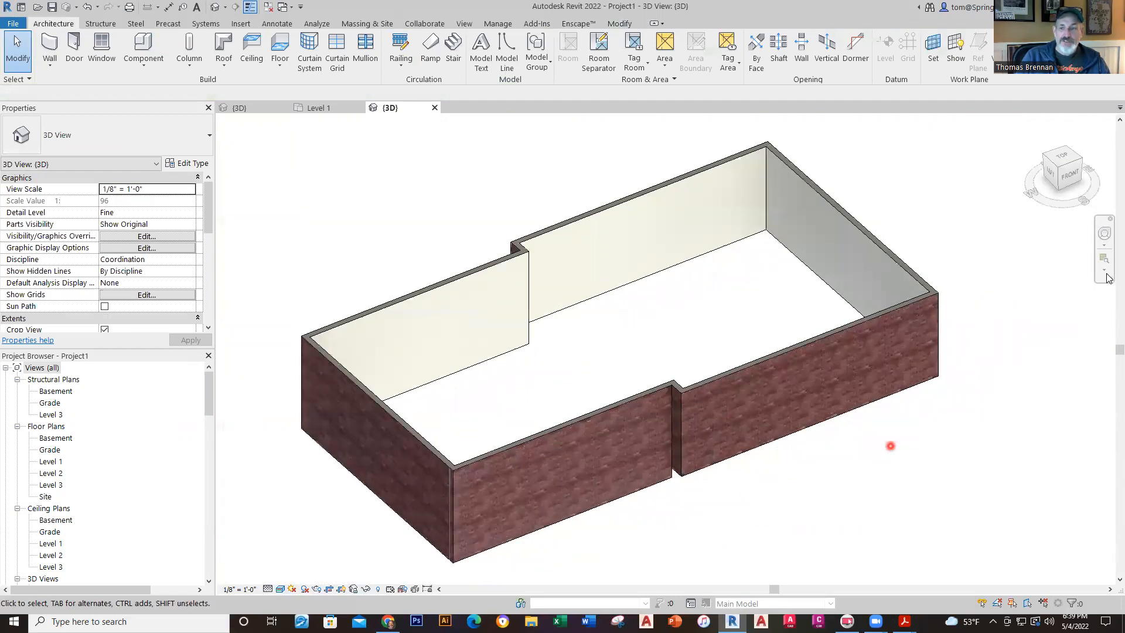
click(1070, 175)
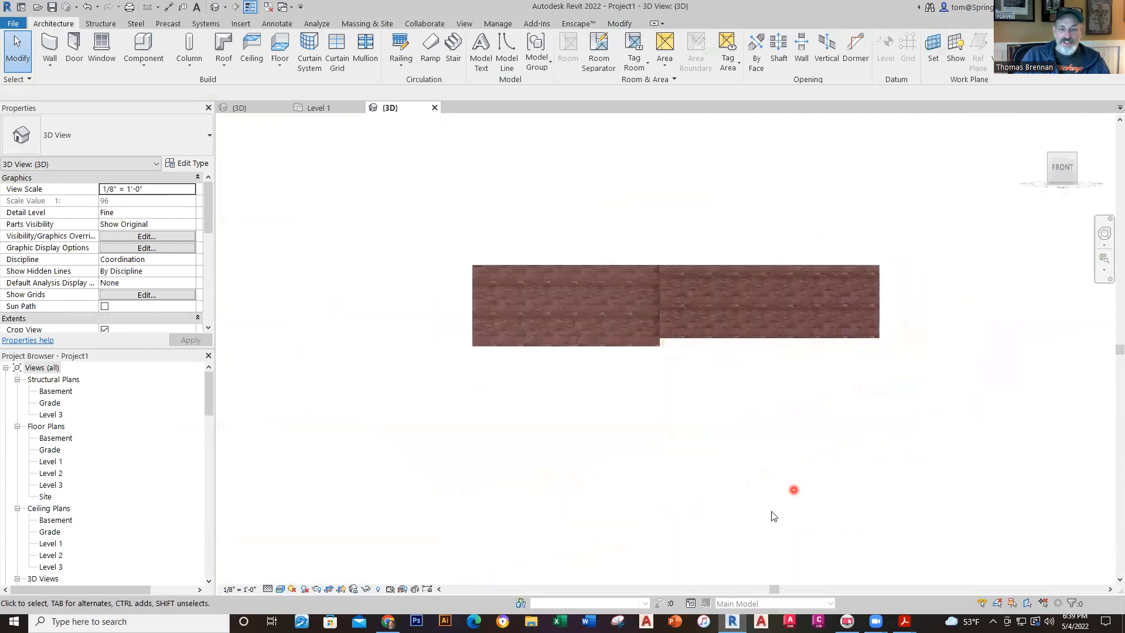
scroll(697, 448, up, 3)
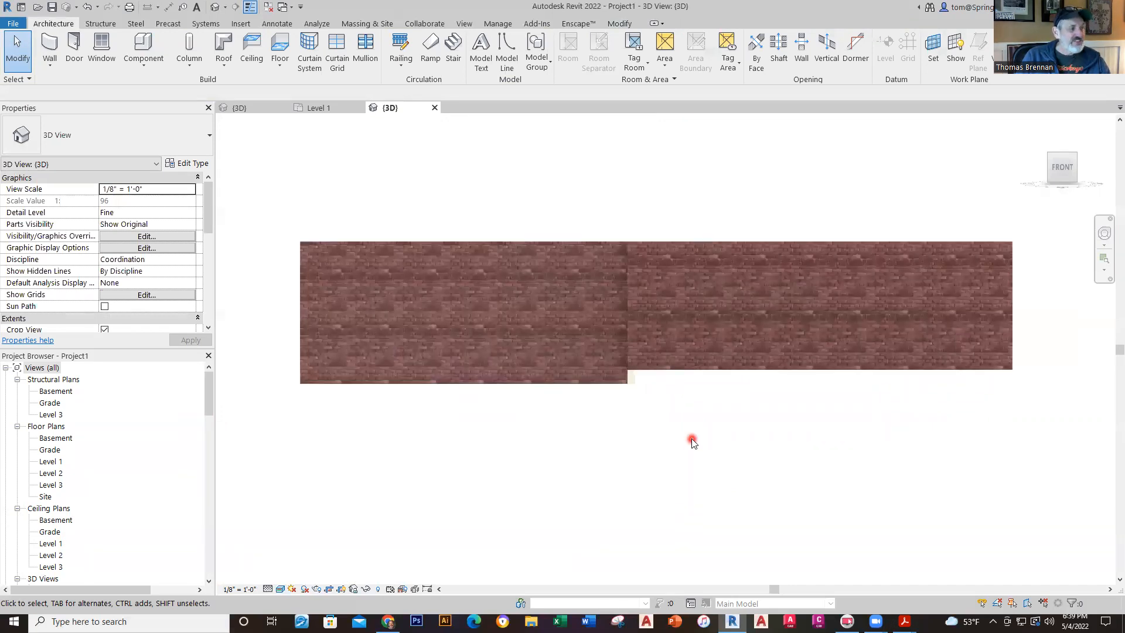
scroll(620, 402, up, 4)
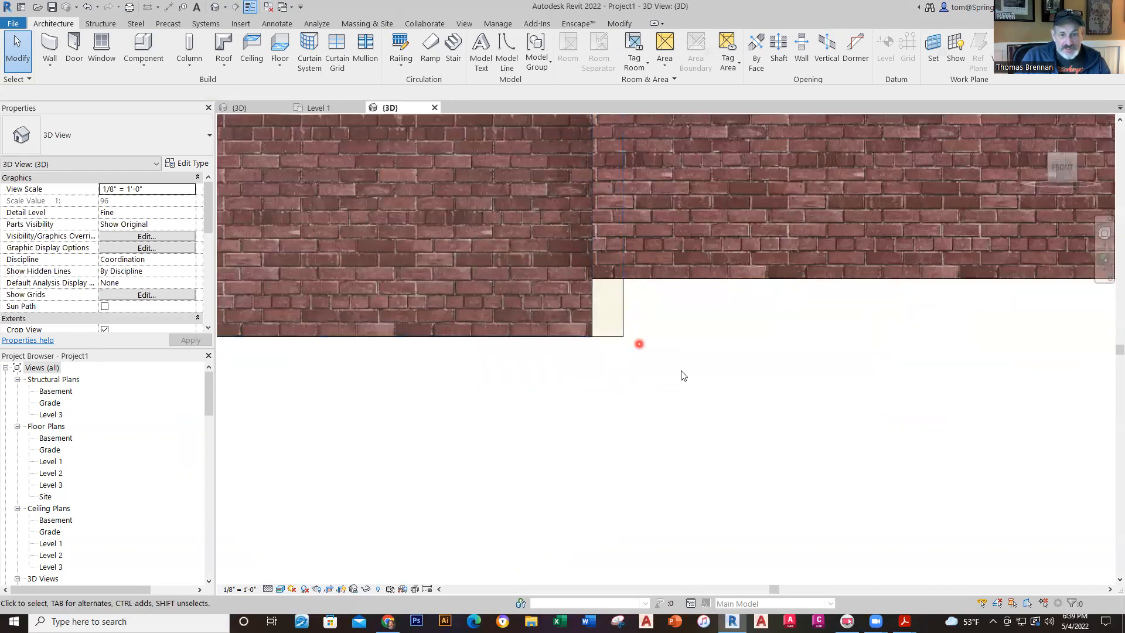
scroll(700, 447, down, 5)
middle_drag(693, 446, 651, 470)
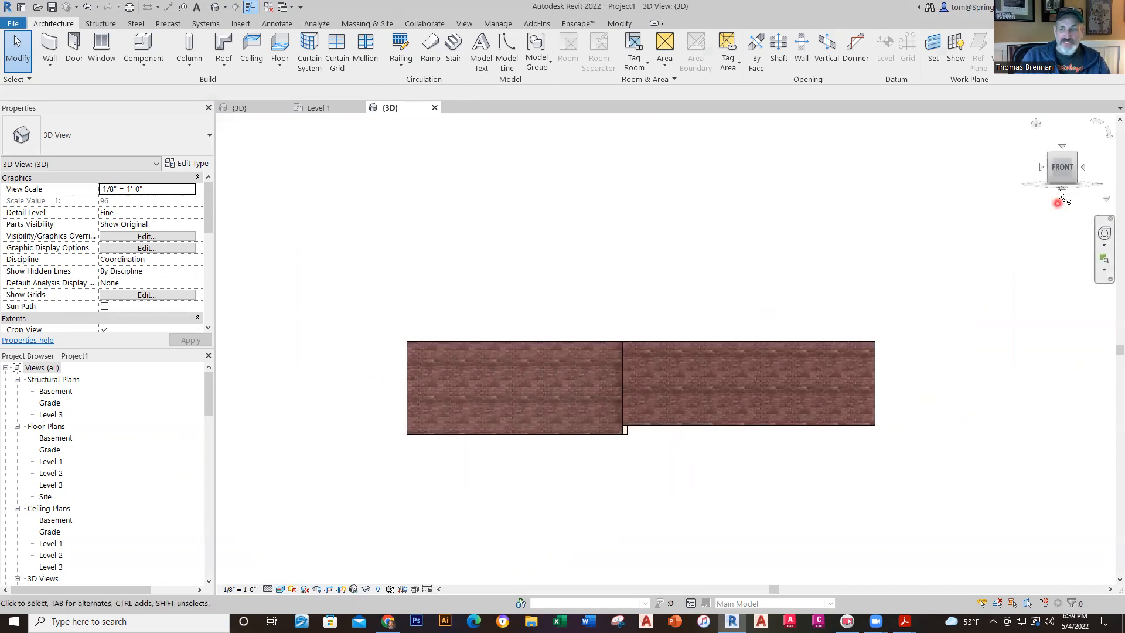
click(1052, 163)
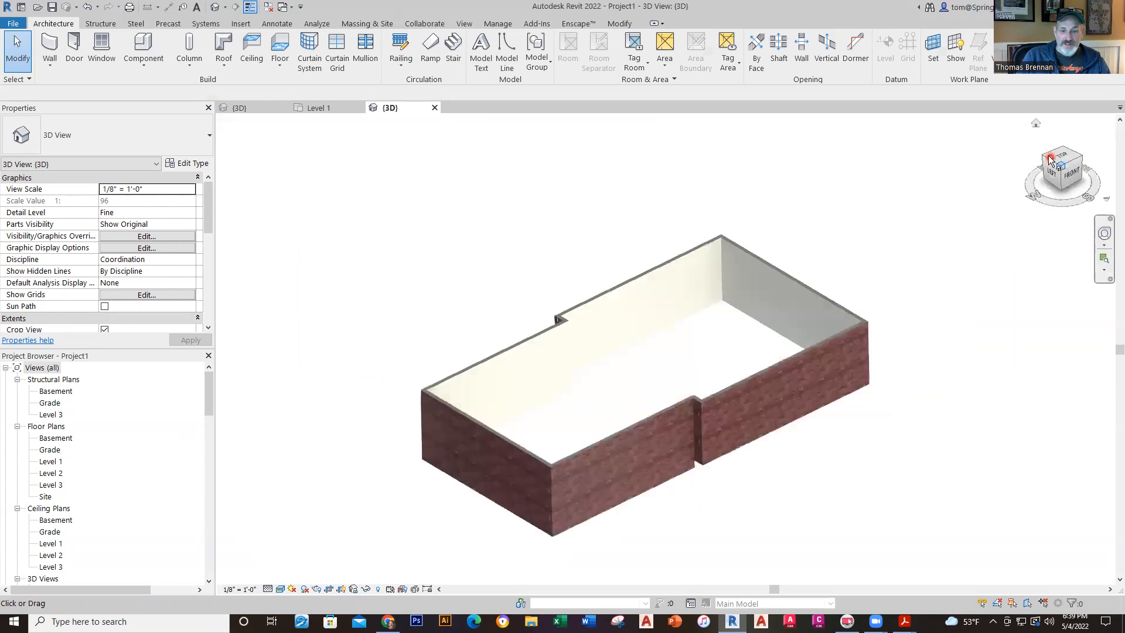
middle_drag(942, 382, 875, 422)
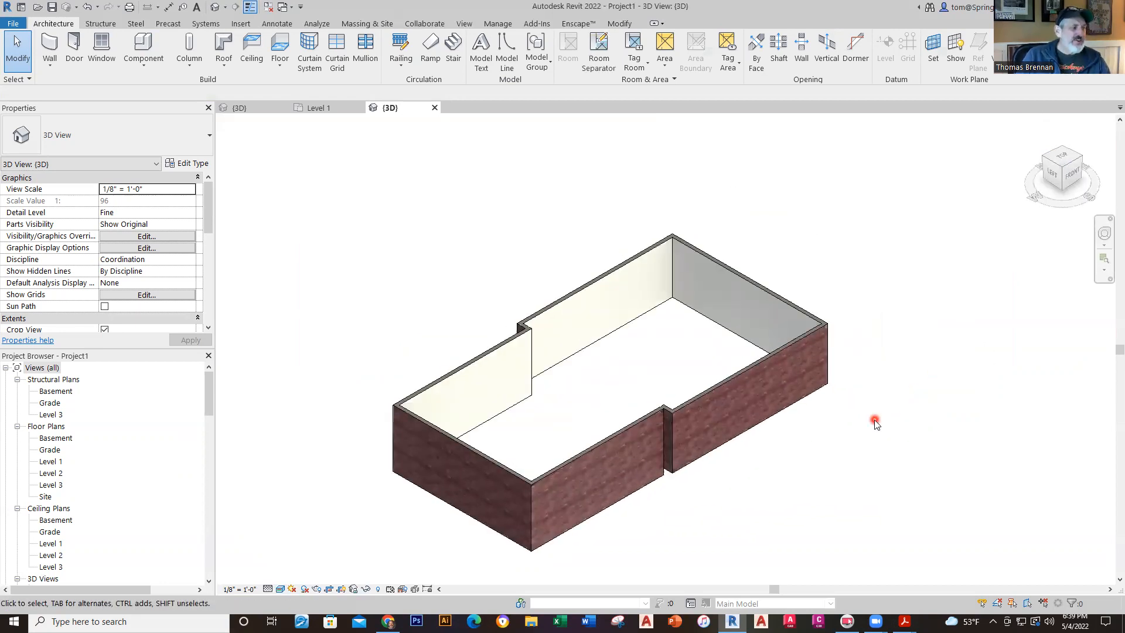
- In the Level 1 plan, extend the larger section's right wall temporary dimension to the outer faces of that wall and the jog
click(317, 109)
middle_drag(406, 287, 529, 319)
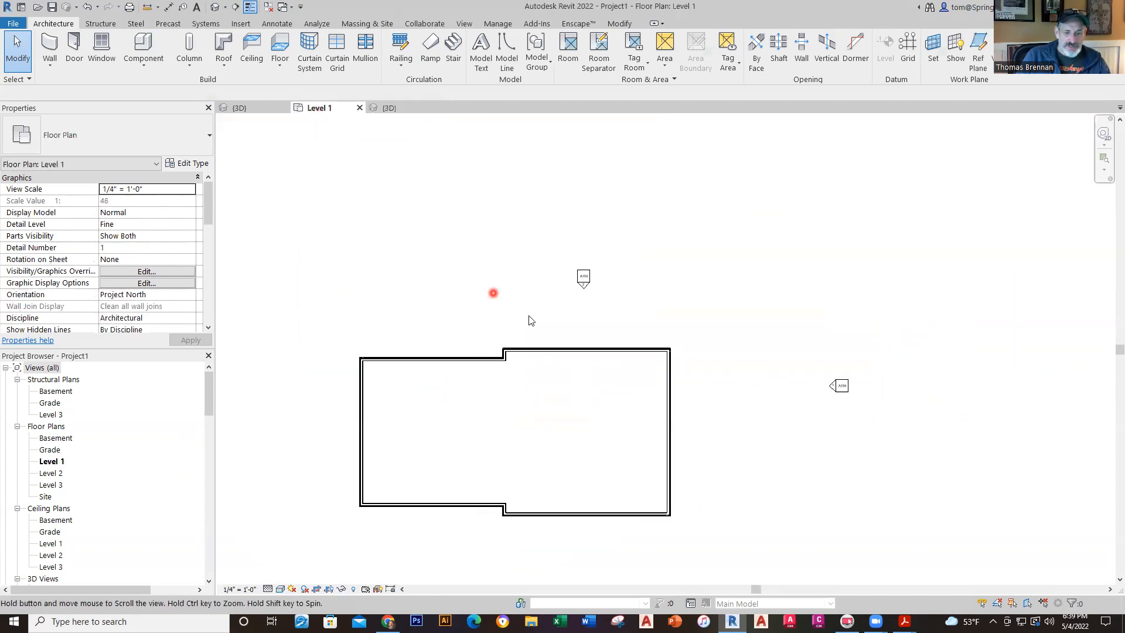
click(619, 351)
scroll(696, 428, up, 2)
scroll(695, 427, up, 1)
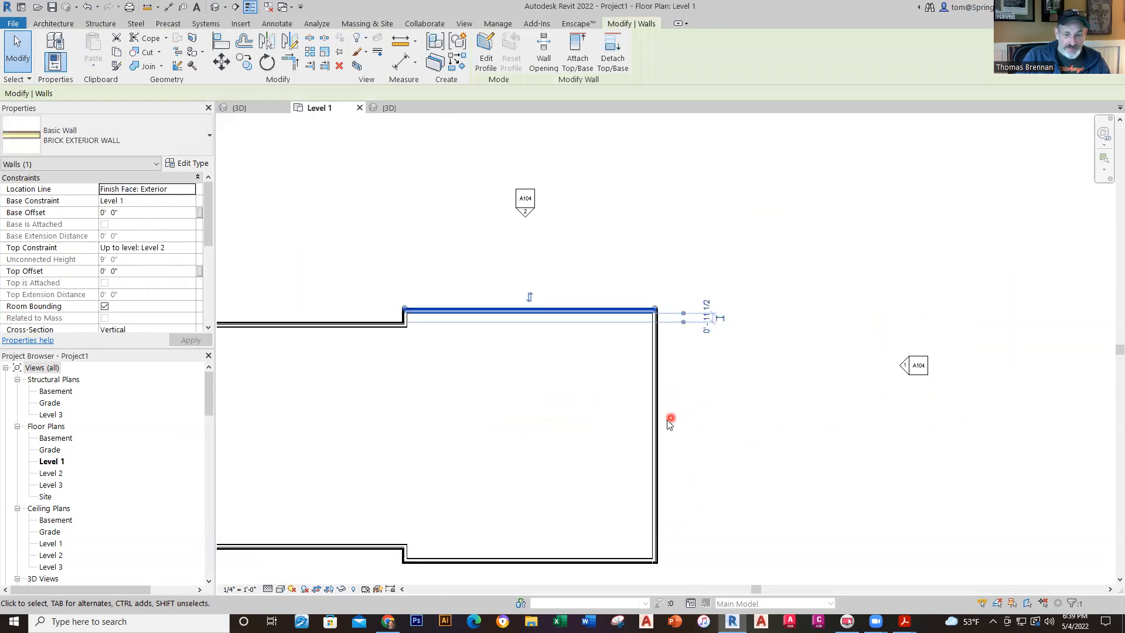
click(655, 437)
middle_drag(750, 420, 753, 240)
scroll(666, 410, up, 4)
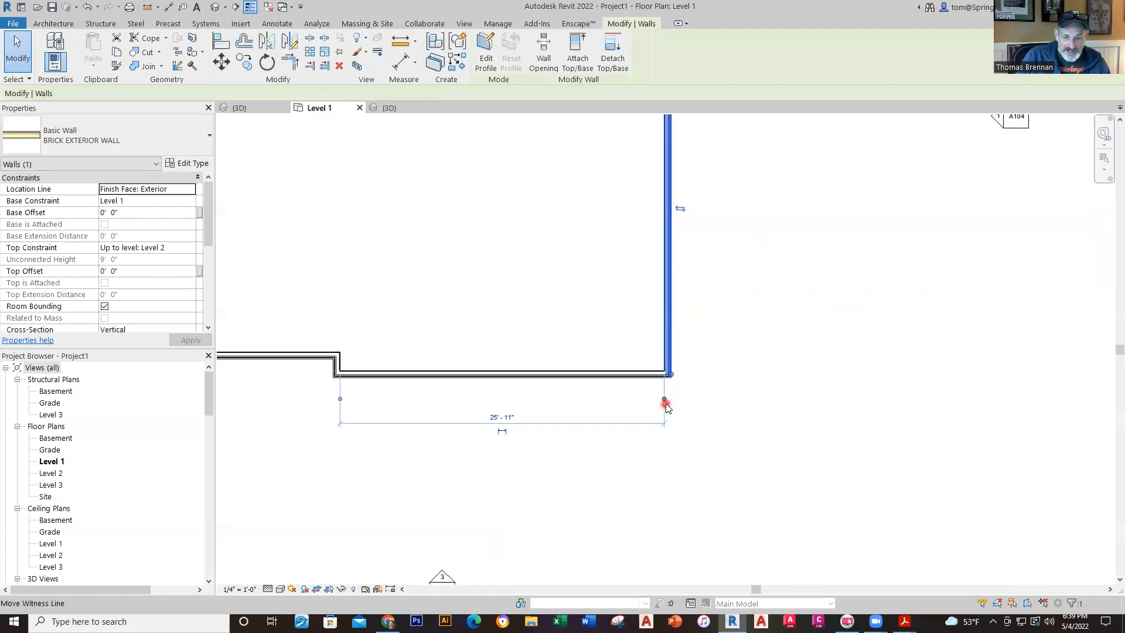
middle_drag(696, 401, 885, 391)
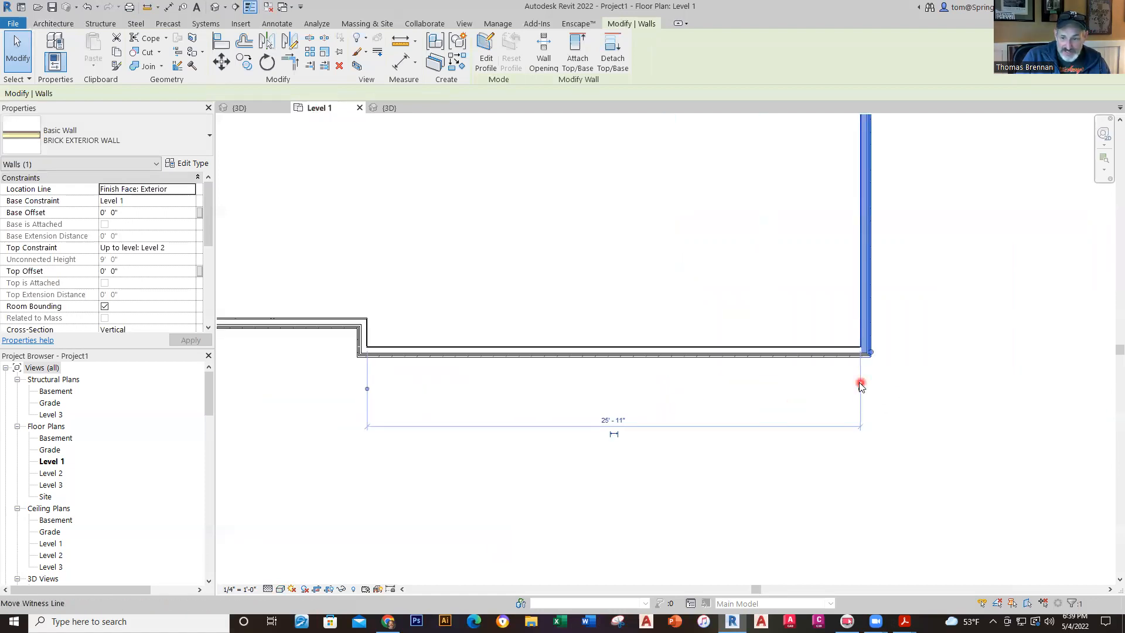
drag(861, 390, 871, 391)
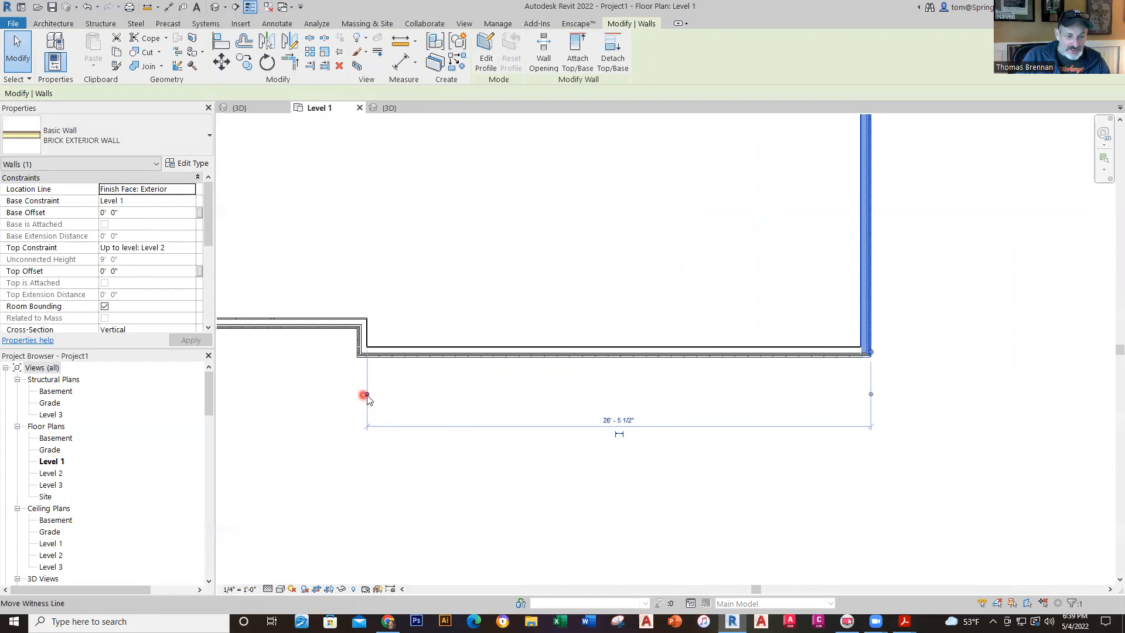
drag(367, 398, 358, 394)
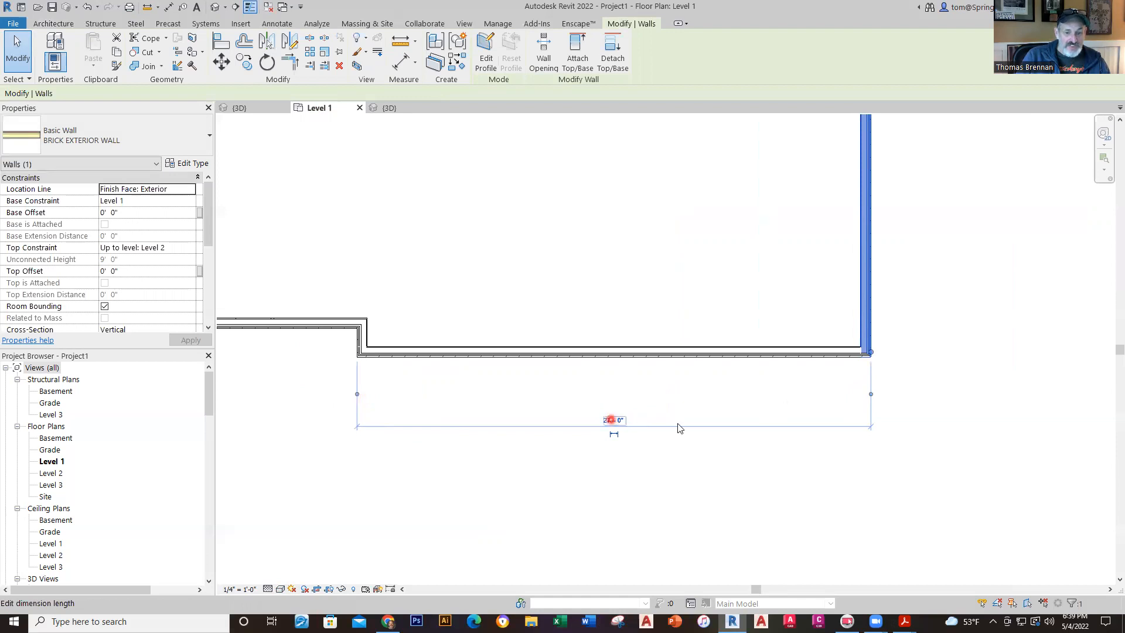
- Make the temporary width dimension below the larger section permanent
click(614, 435)
click(609, 469)
scroll(609, 436, up, 5)
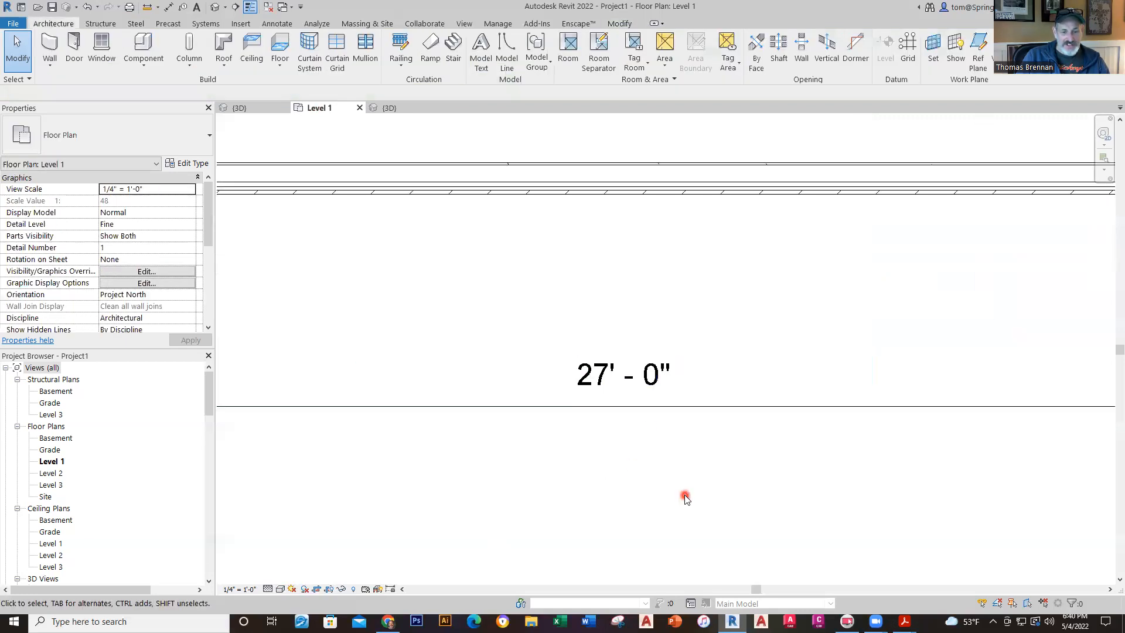
scroll(687, 497, down, 5)
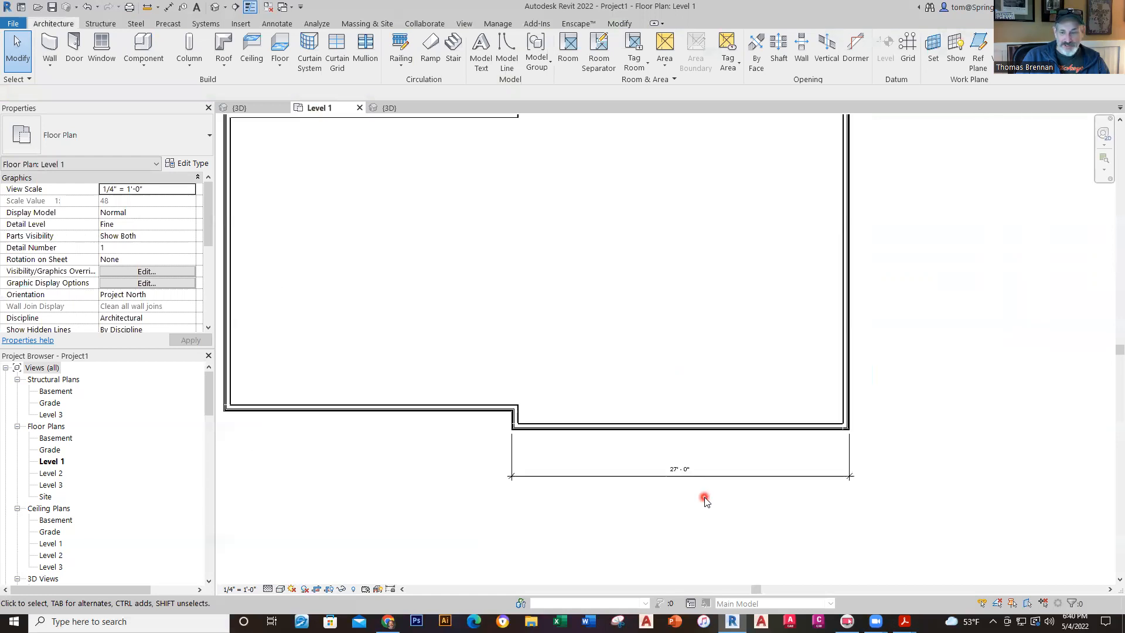
middle_drag(959, 437, 954, 459)
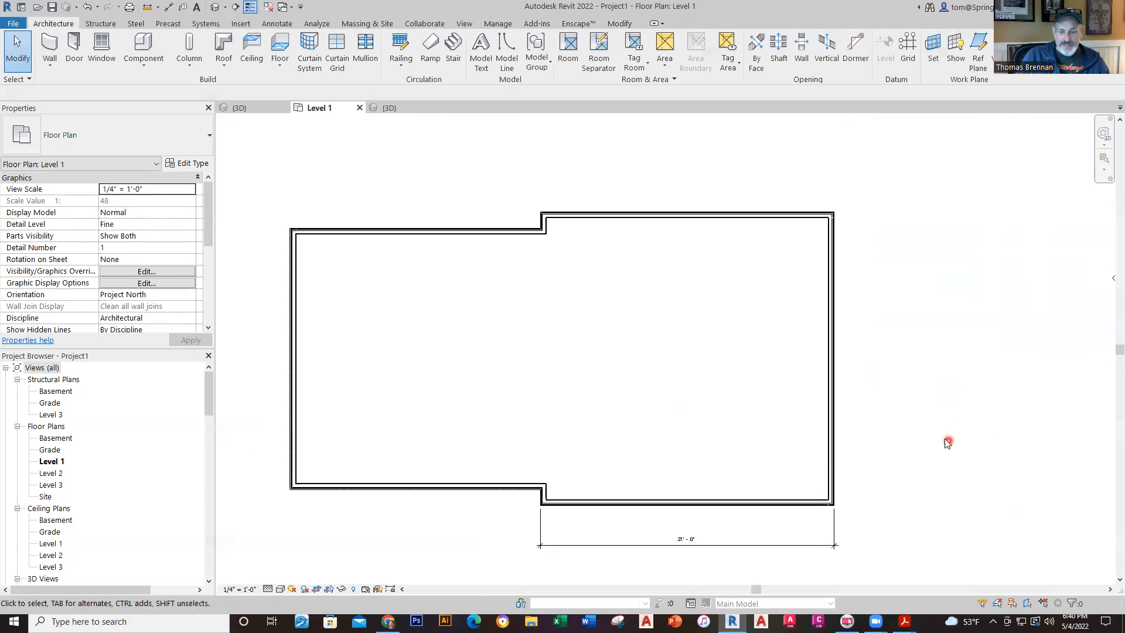
- Select the larger section's back wall and move its temporary dimension's witness lines to the outer faces of the back and front walls
click(750, 504)
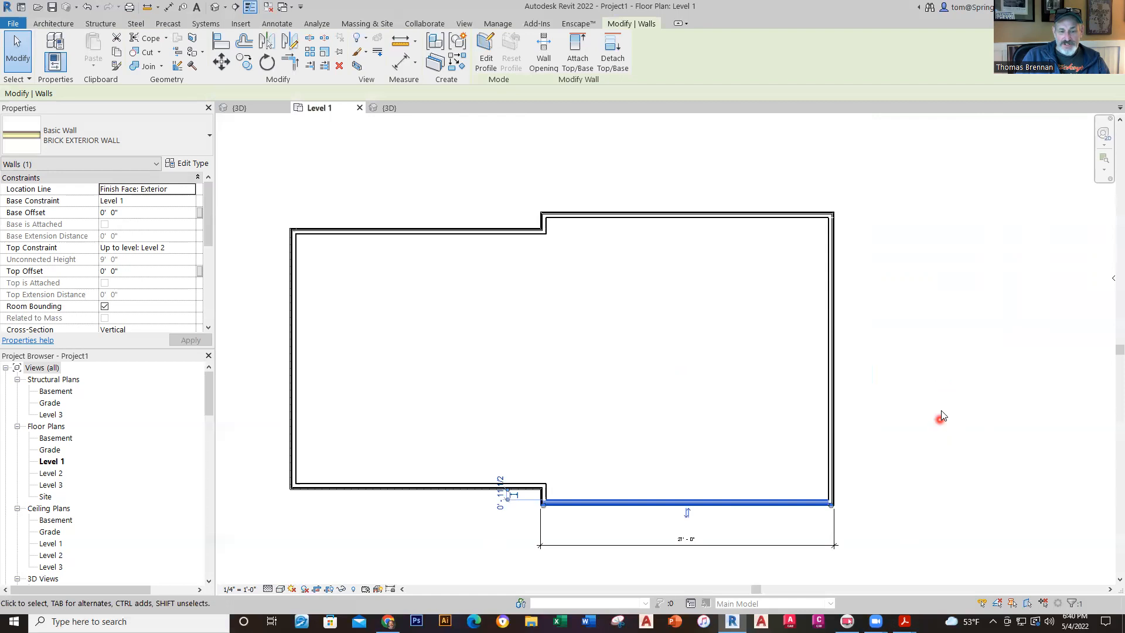
click(941, 413)
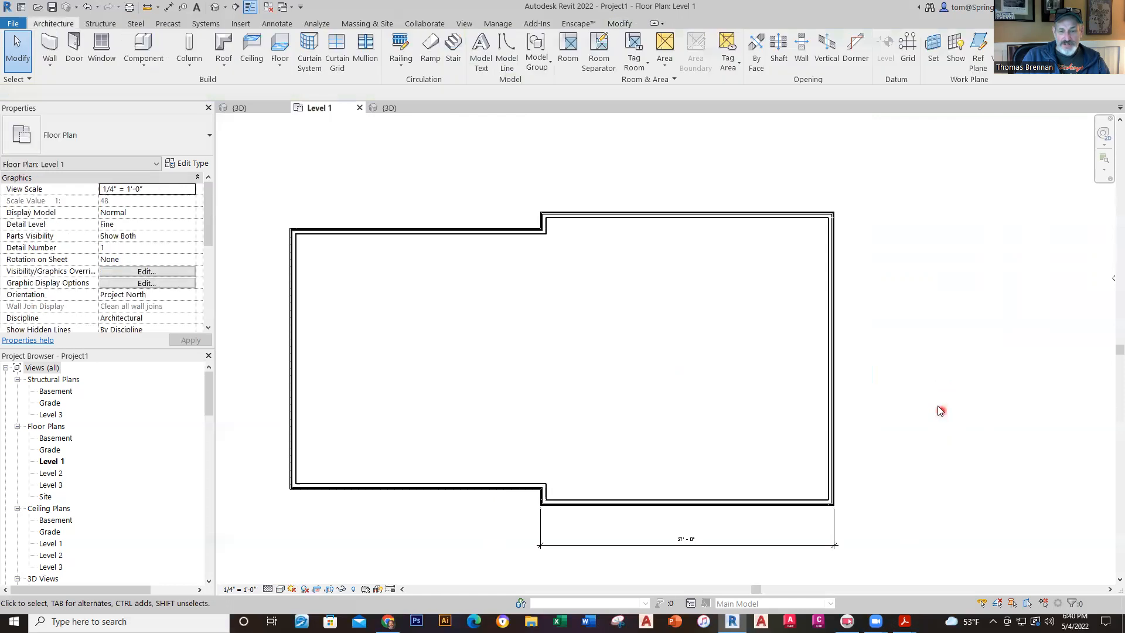
click(744, 217)
middle_drag(903, 264, 913, 317)
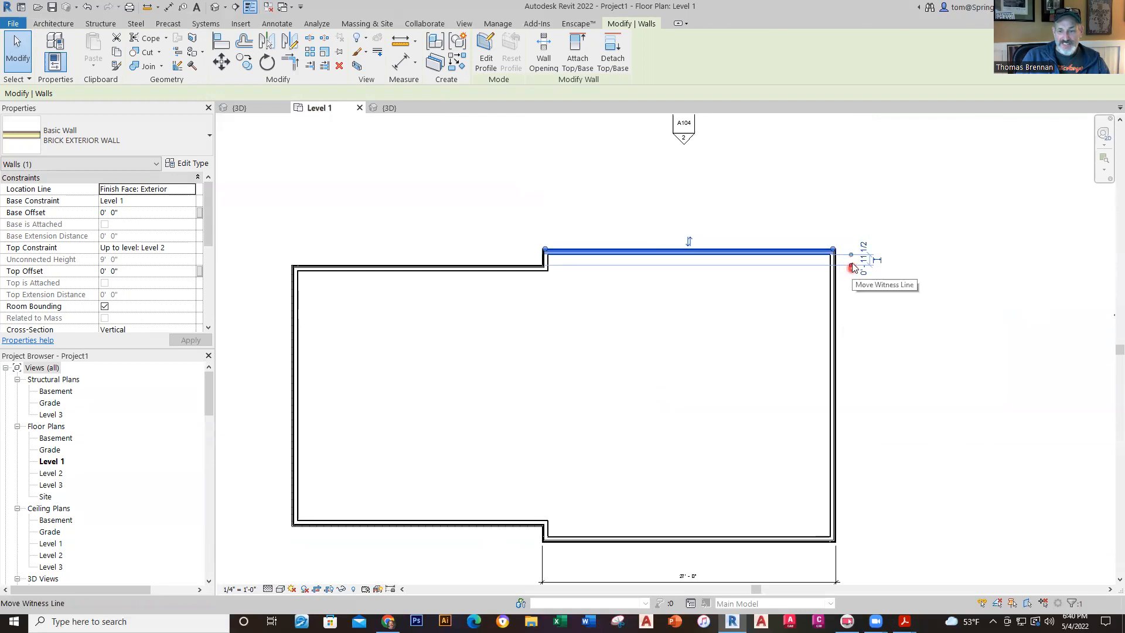
drag(851, 265, 835, 539)
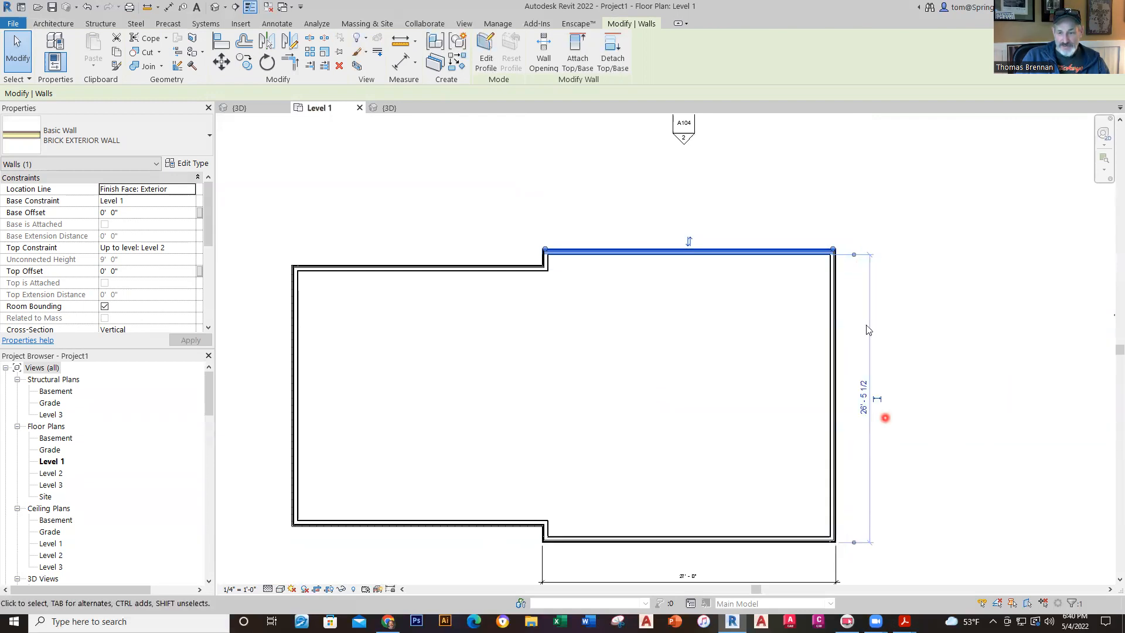
scroll(855, 256, up, 2)
drag(857, 256, 816, 247)
scroll(954, 427, down, 2)
middle_drag(941, 427, 908, 326)
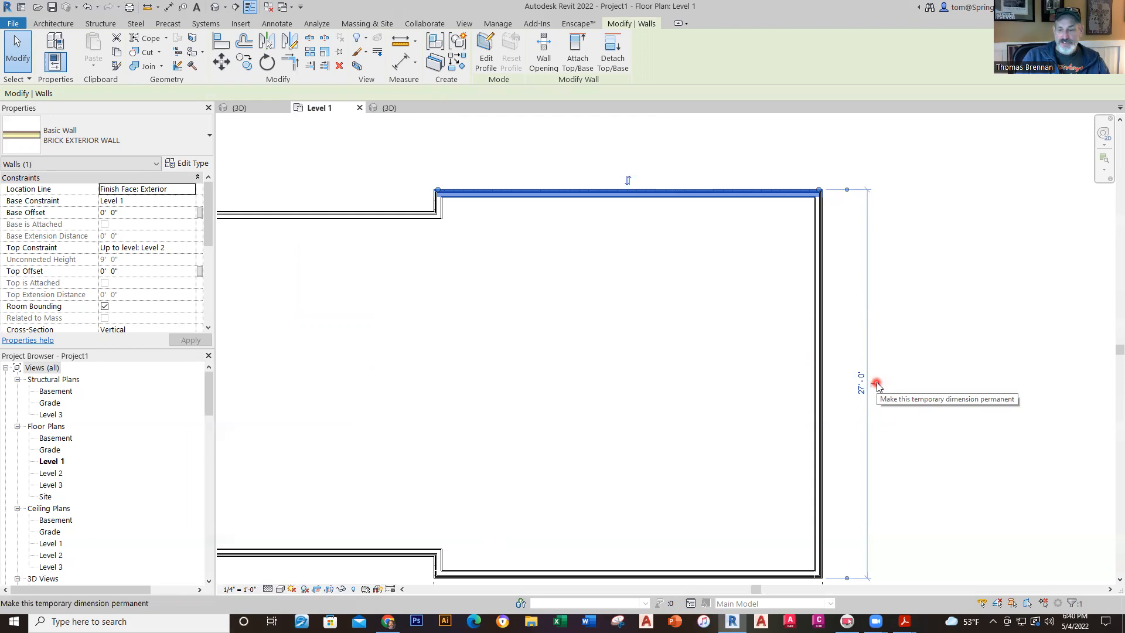
- Make the larger section's temporary depth dimension permanent and clear the wall selection
click(937, 431)
scroll(935, 460, down, 1)
scroll(934, 441, down, 1)
middle_drag(940, 446, 988, 443)
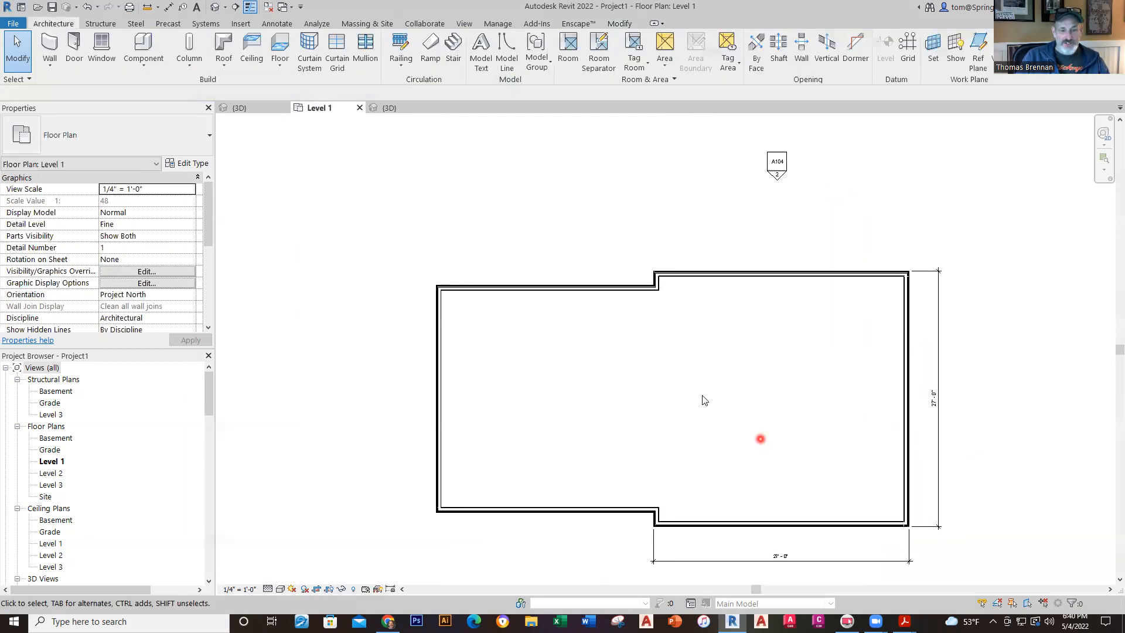
middle_drag(700, 394, 706, 418)
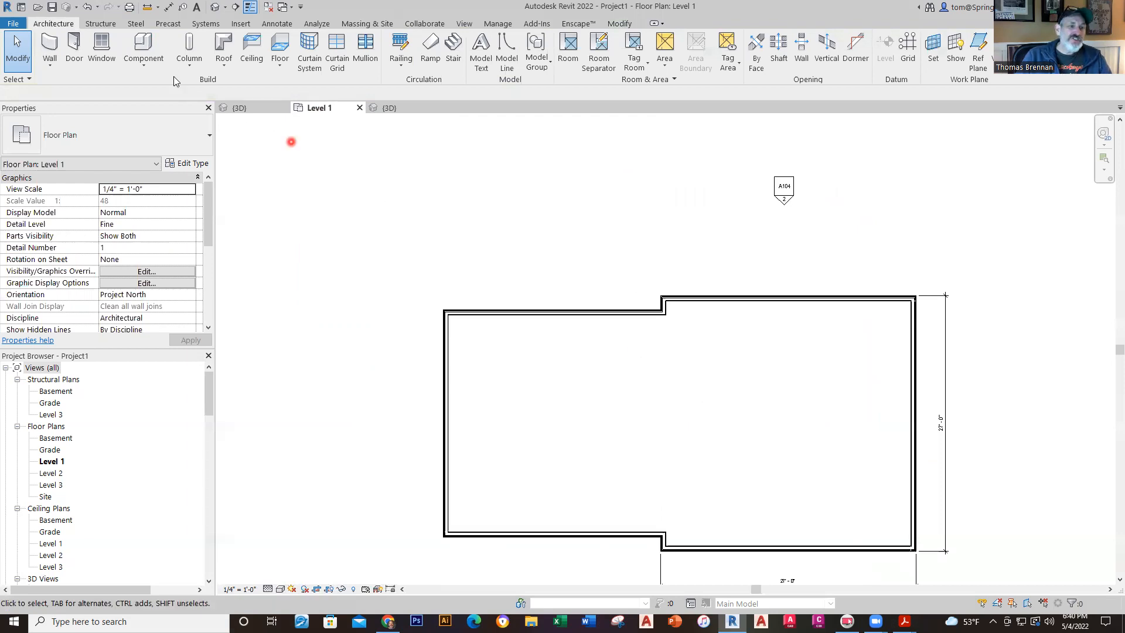
click(170, 8)
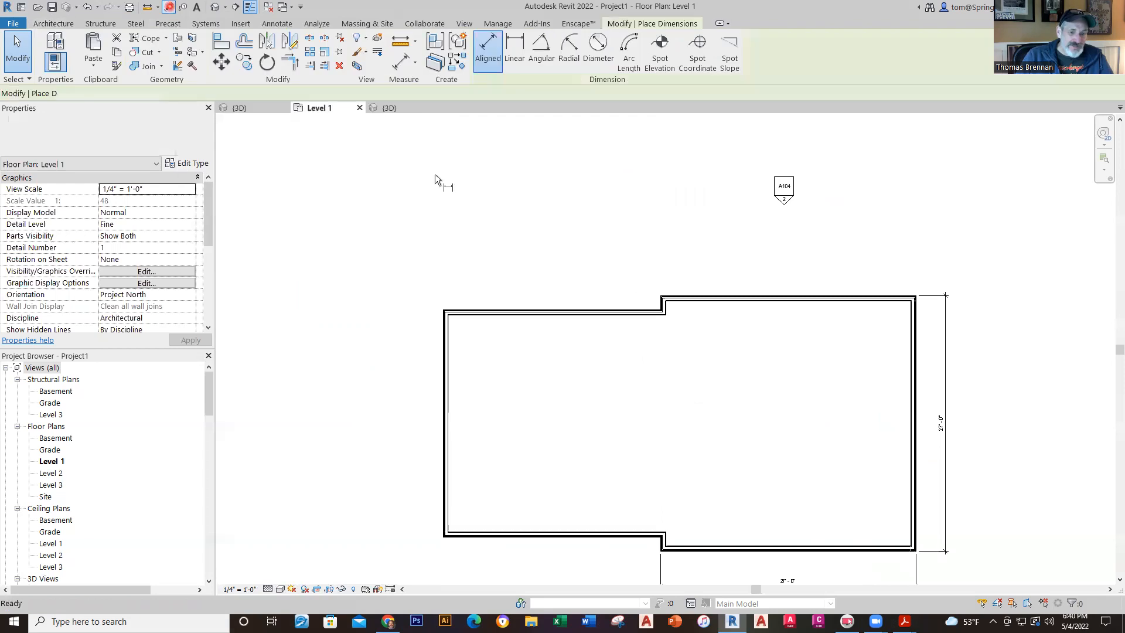
click(442, 319)
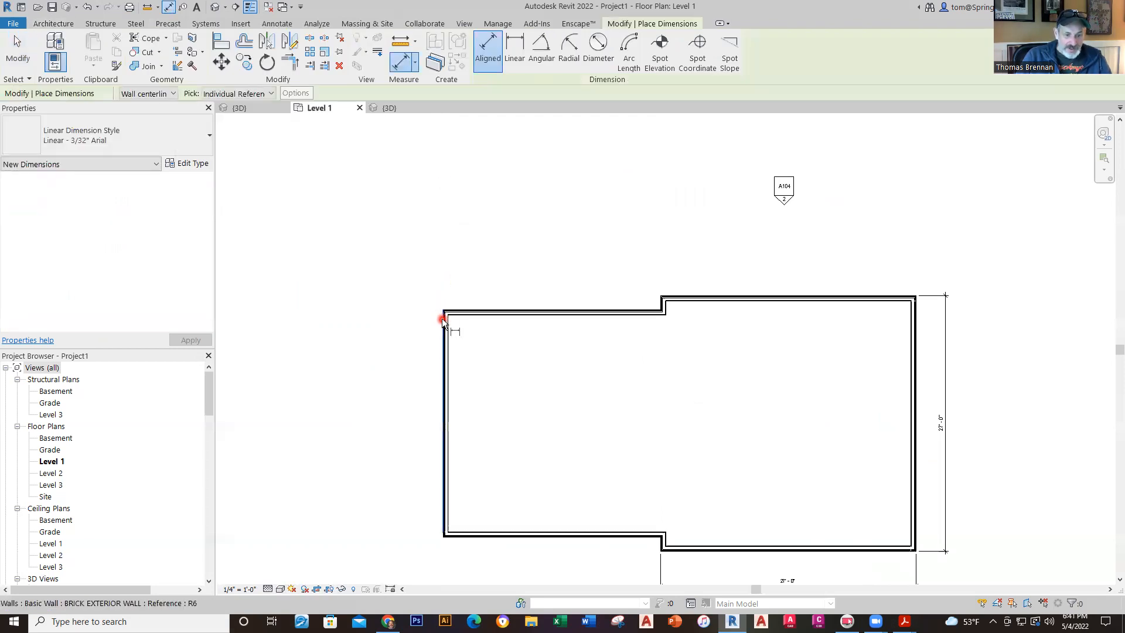
key(Tab)
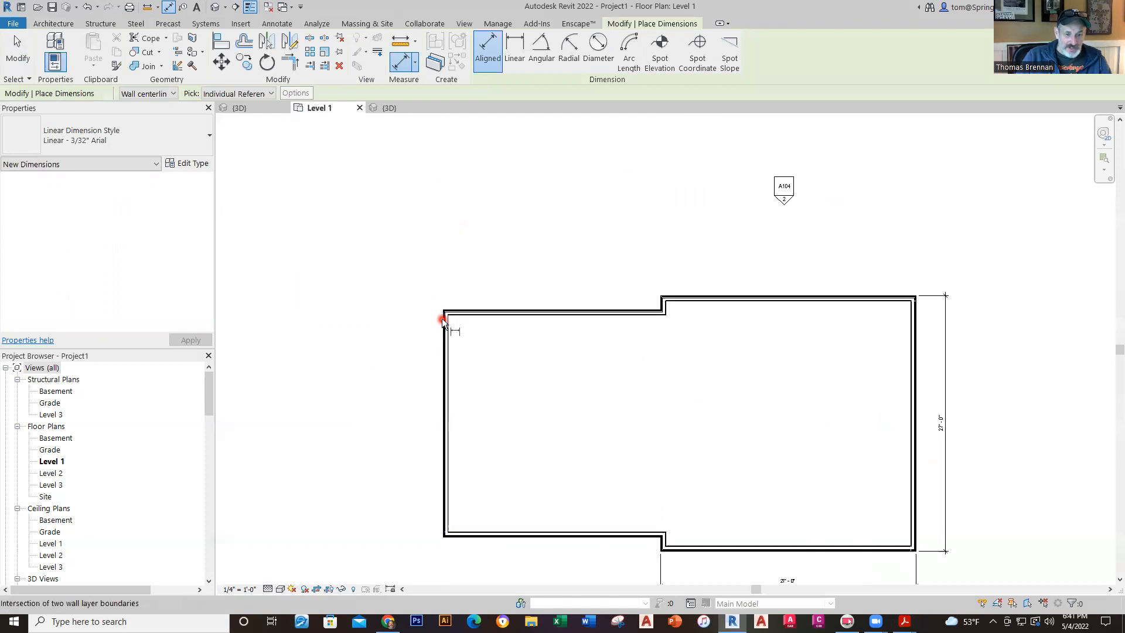
click(442, 318)
key(Escape)
key(Escape)
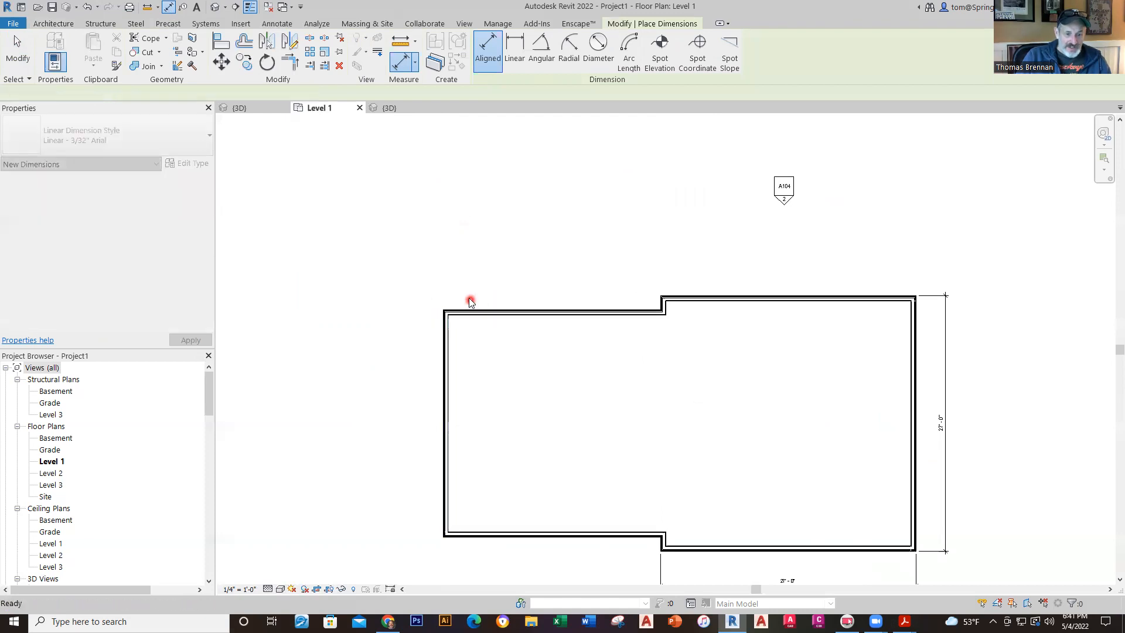
- Place an aligned dimension above the smaller section's back wall, from the left wall's outer face to the jog wall's outer face
scroll(436, 311, up, 3)
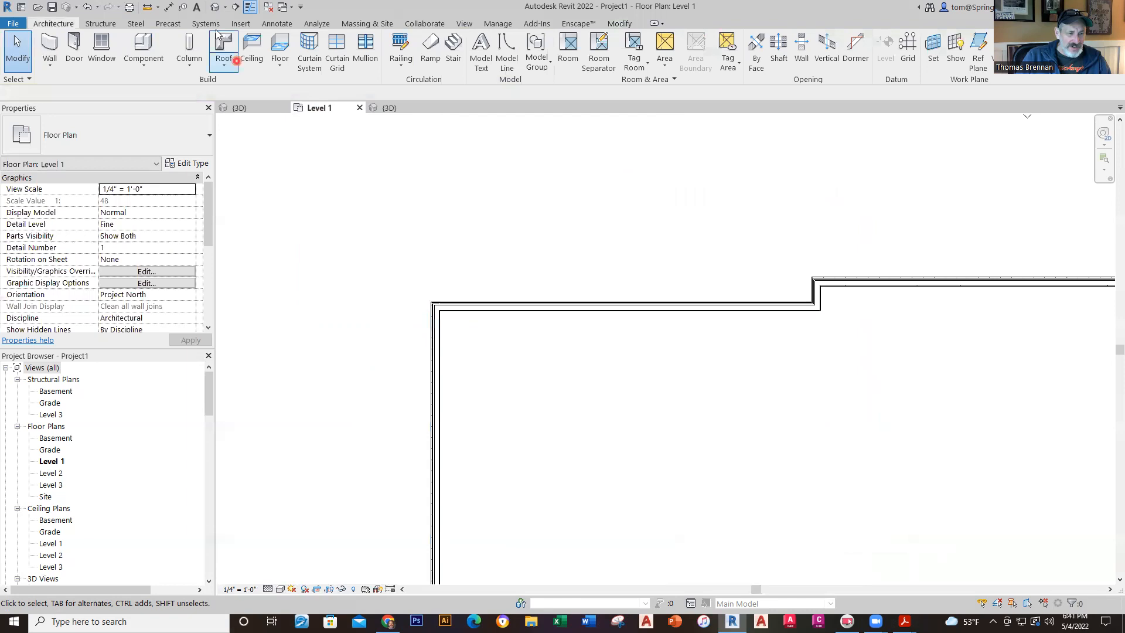
click(169, 6)
scroll(445, 403, up, 3)
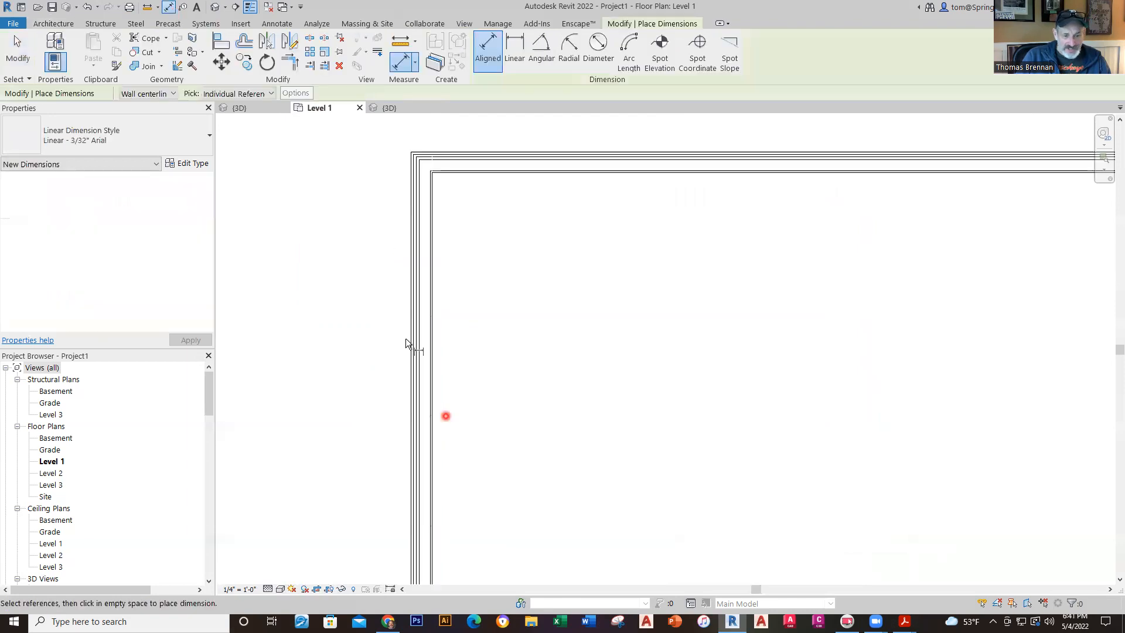
click(411, 331)
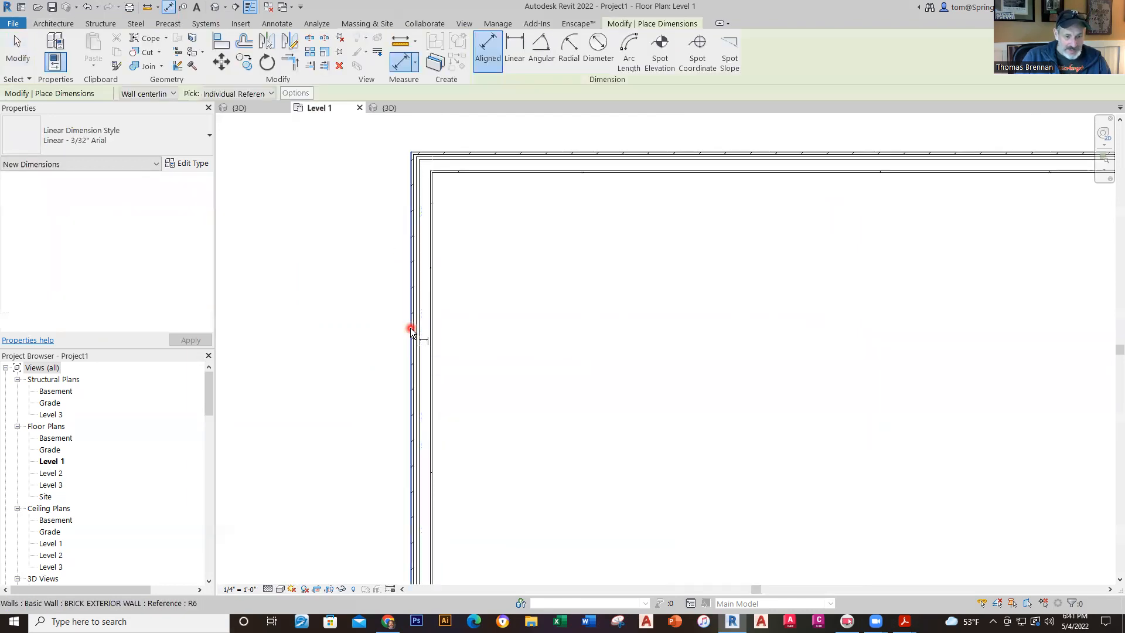
scroll(982, 307, down, 2)
middle_drag(982, 307, 746, 415)
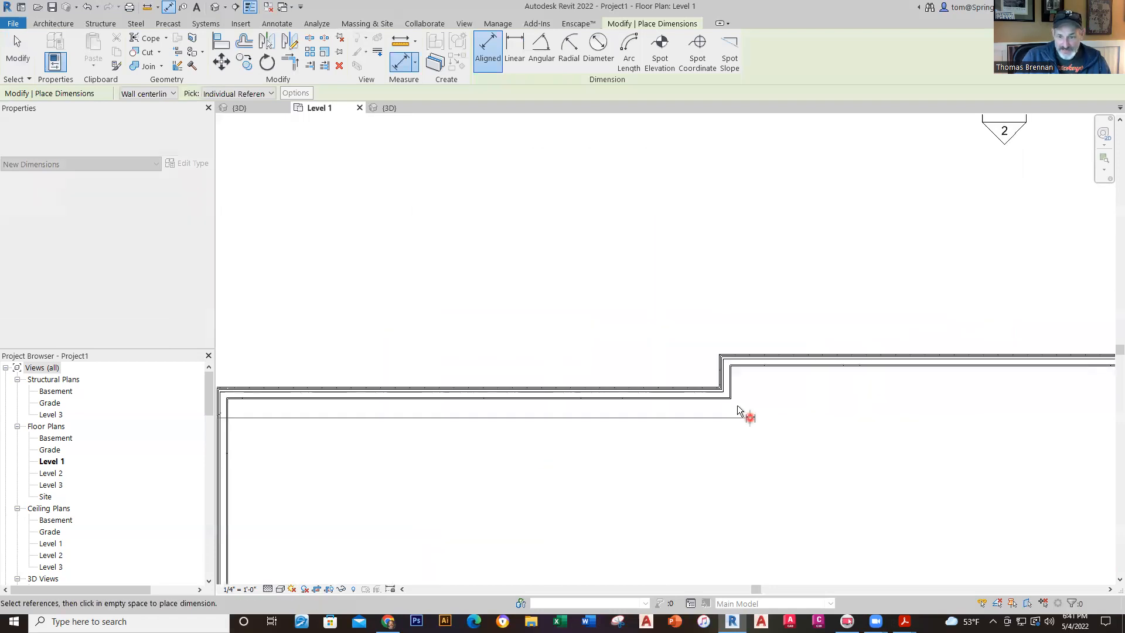
click(721, 368)
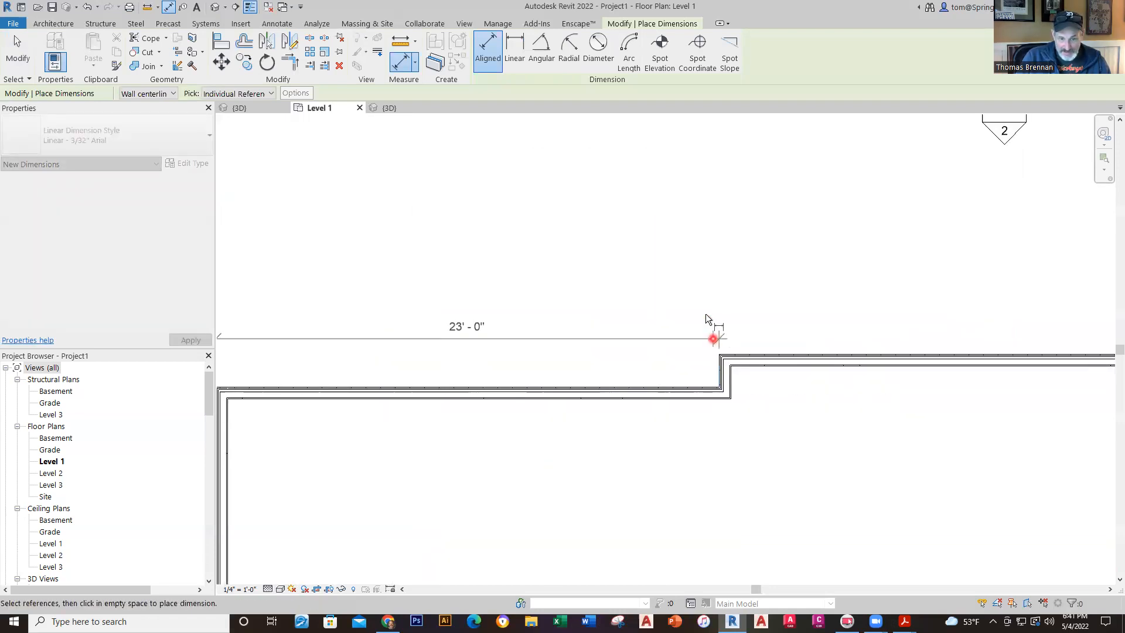
click(695, 265)
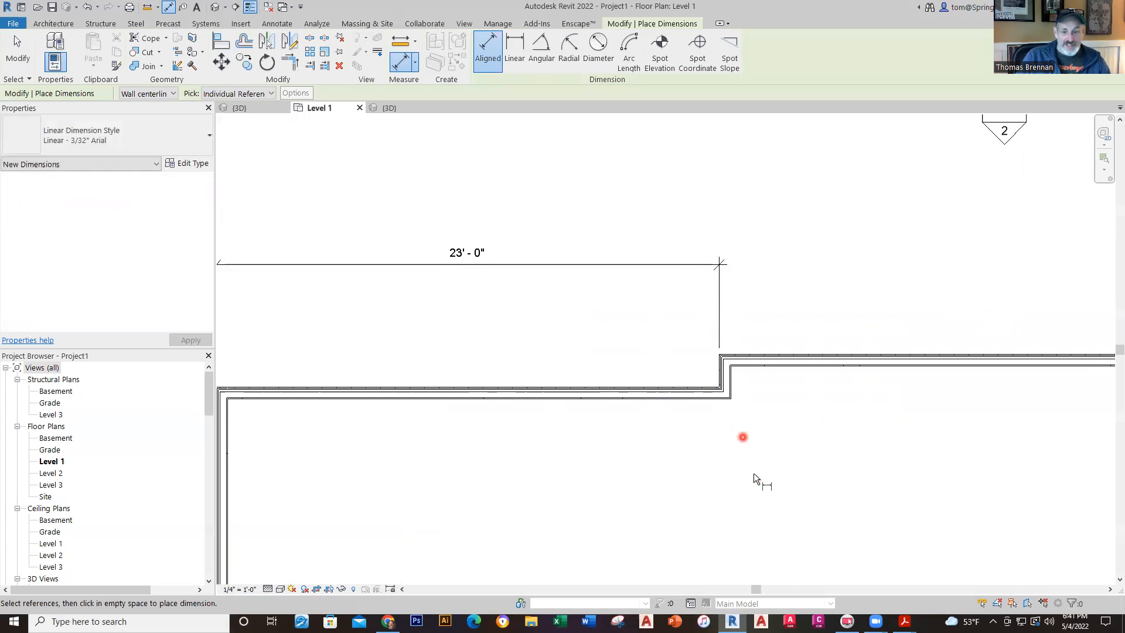
- Place an aligned dimension outside the smaller section's left wall, from the back wall's outer face to the front wall's outer face
scroll(753, 473, down, 2)
middle_drag(732, 507, 854, 304)
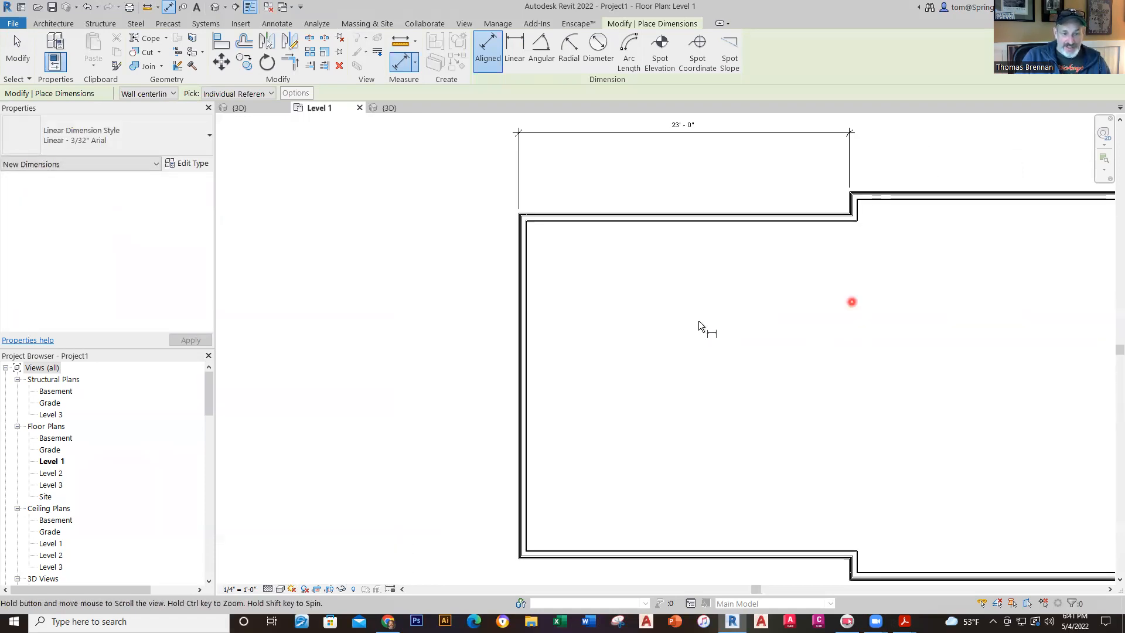
click(544, 213)
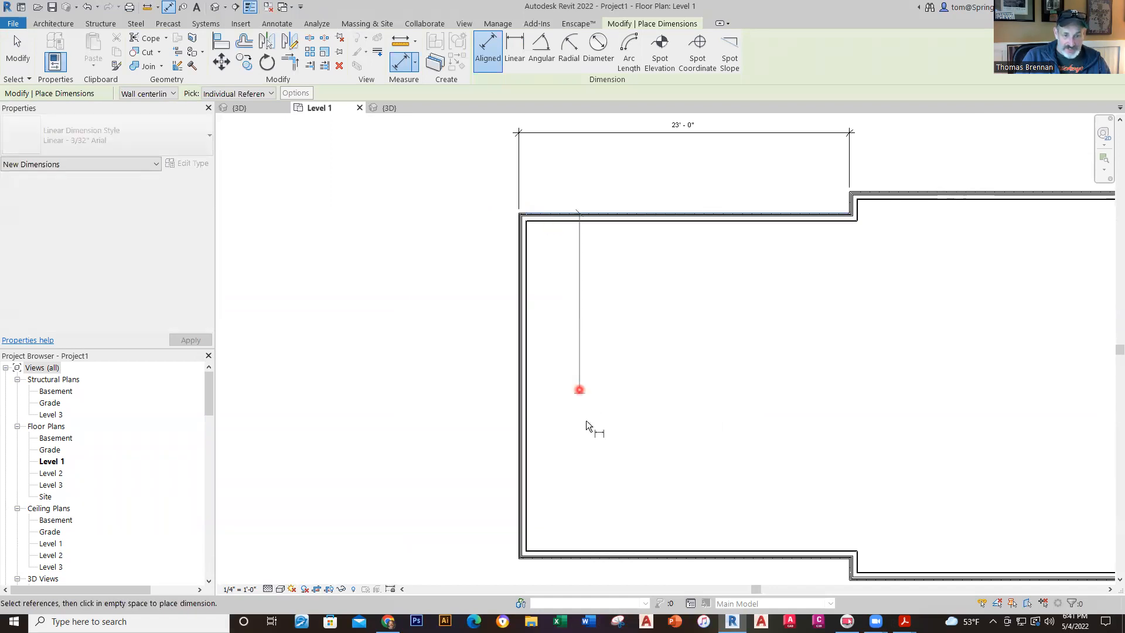
click(595, 561)
click(460, 544)
click(633, 460)
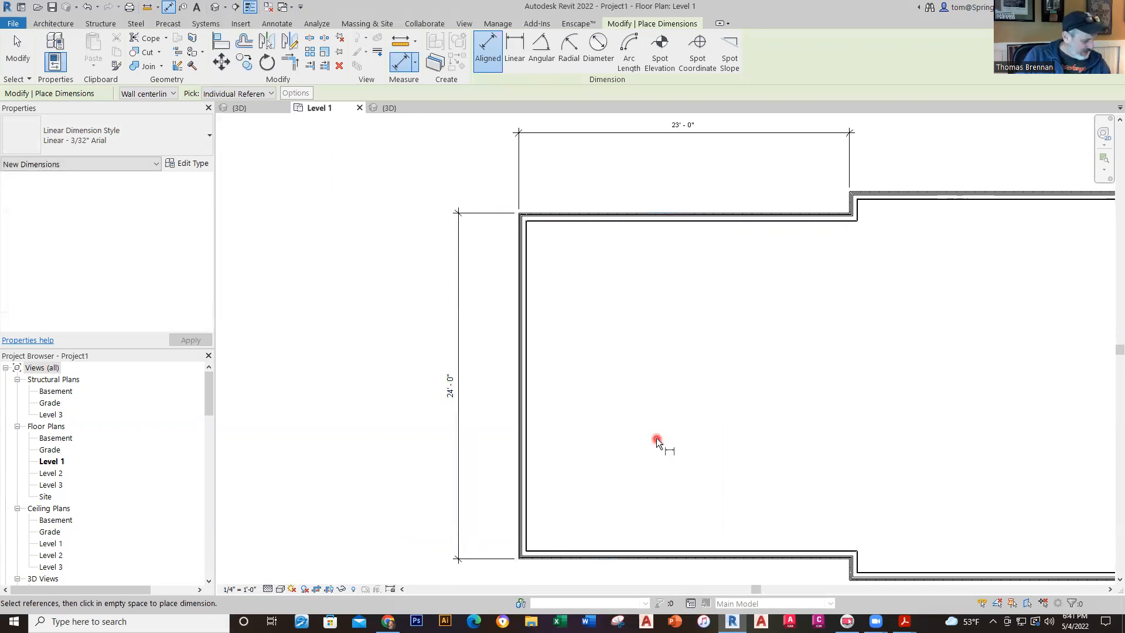
scroll(656, 438, down, 2)
middle_drag(660, 433, 510, 415)
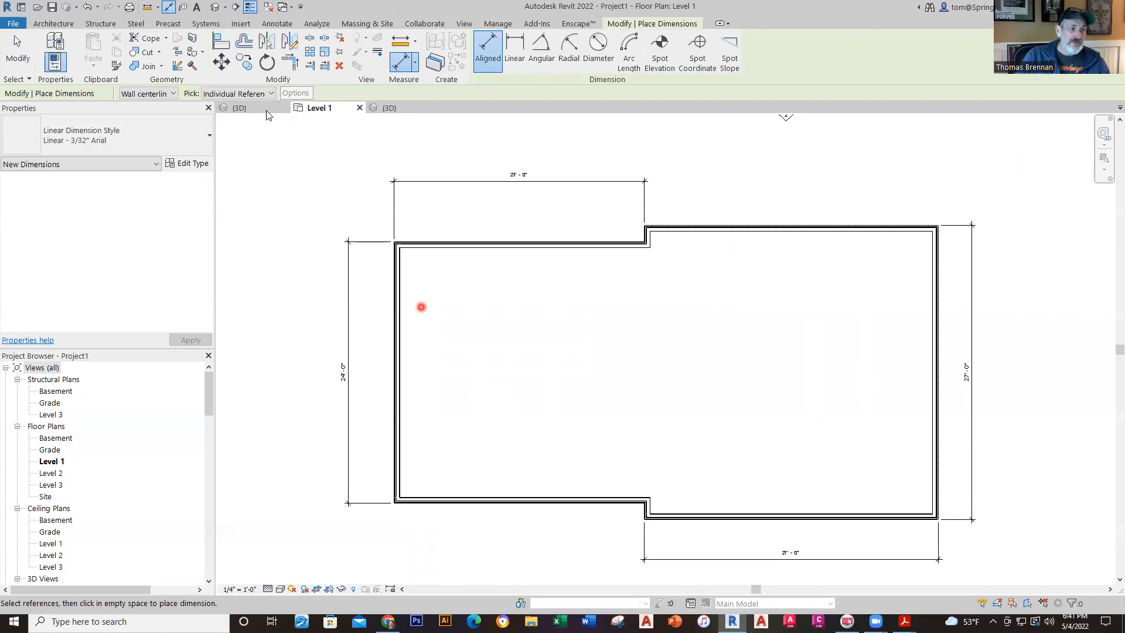
- Save the project to the Desktop as "WINTHROP PROJECT - " followed by the author's surname, and exit the dimension command
click(12, 25)
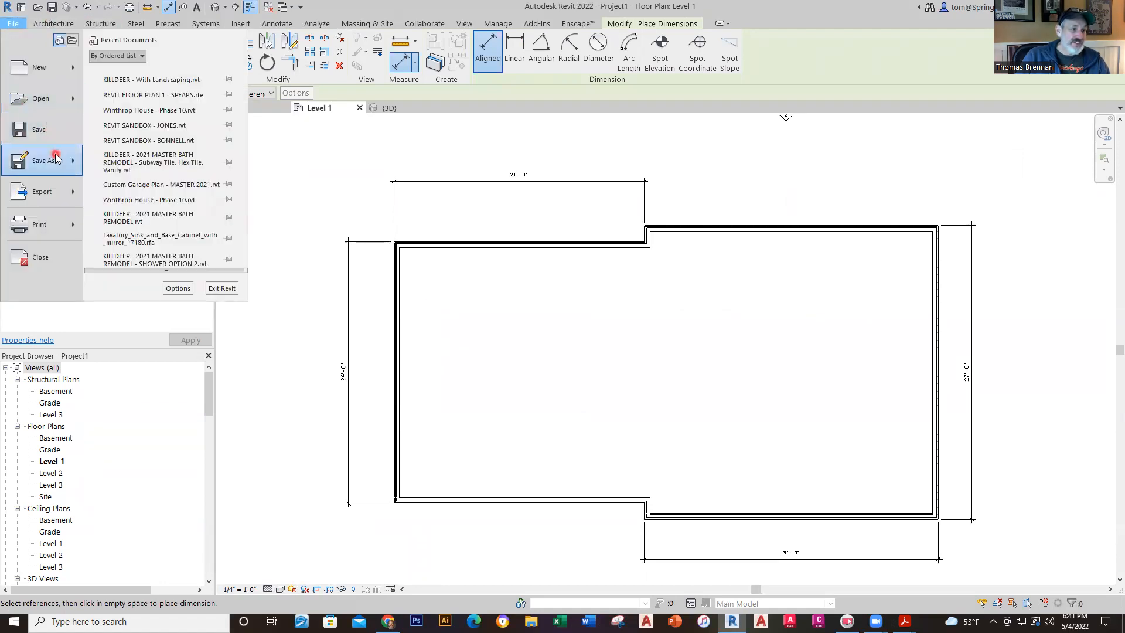
mouse_move(55, 158)
click(152, 131)
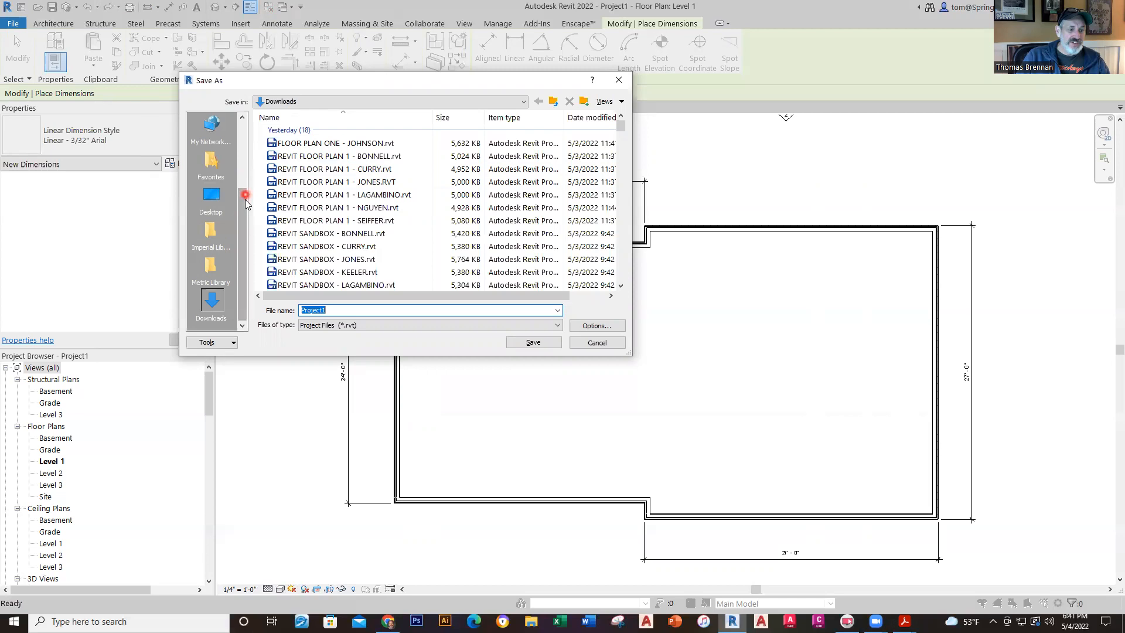
click(213, 198)
double_click(360, 314)
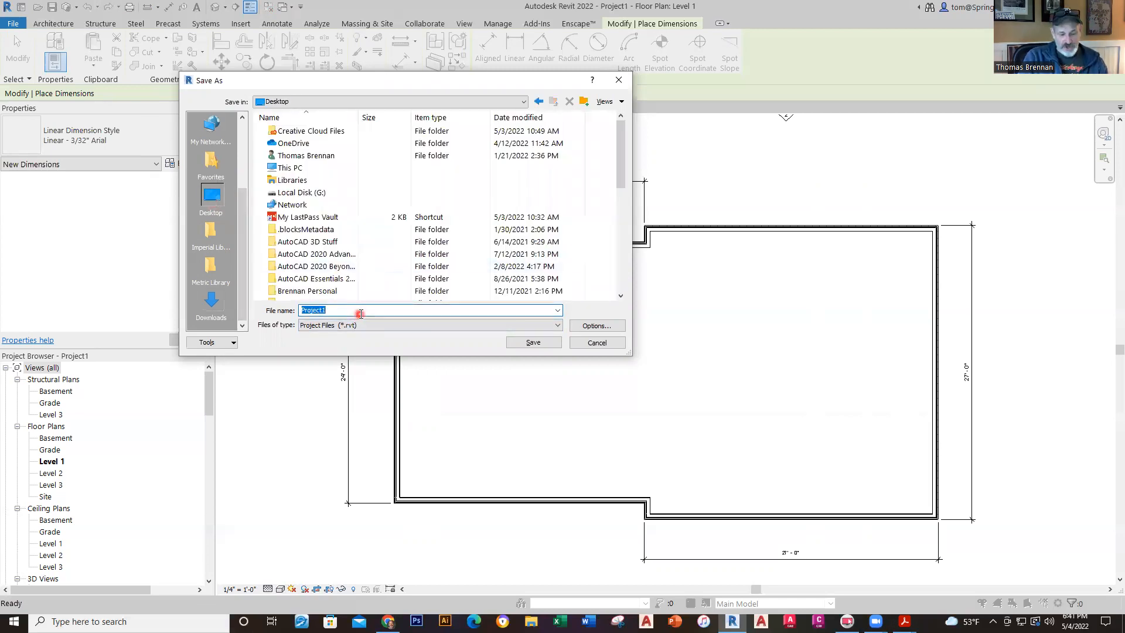
text(WINTHROP PROJEC)
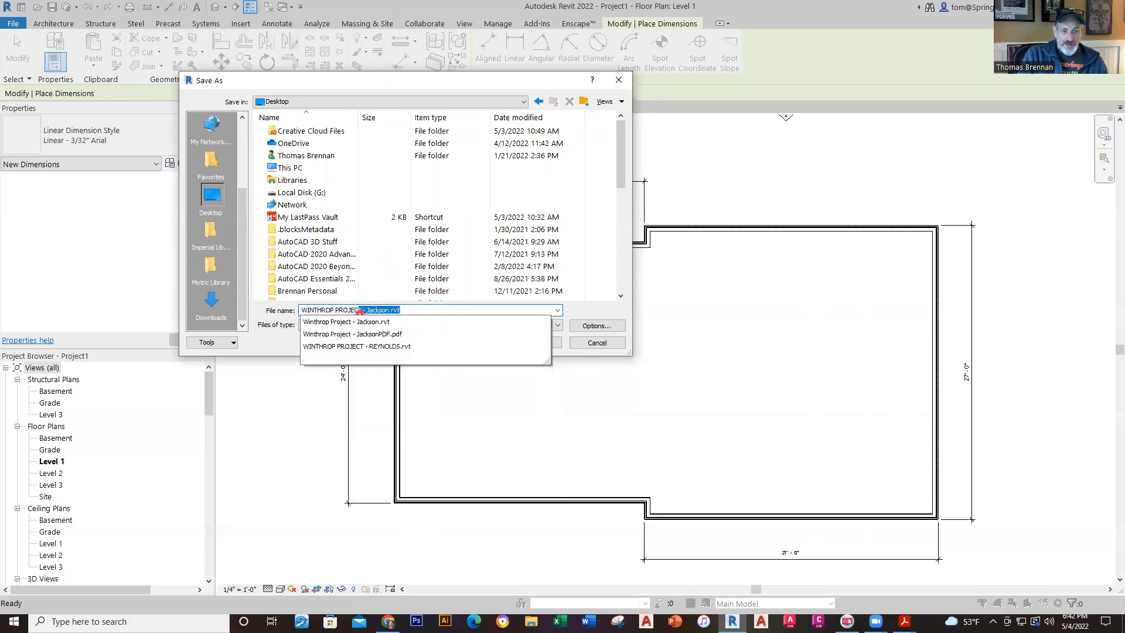
text(T - BRENNAN)
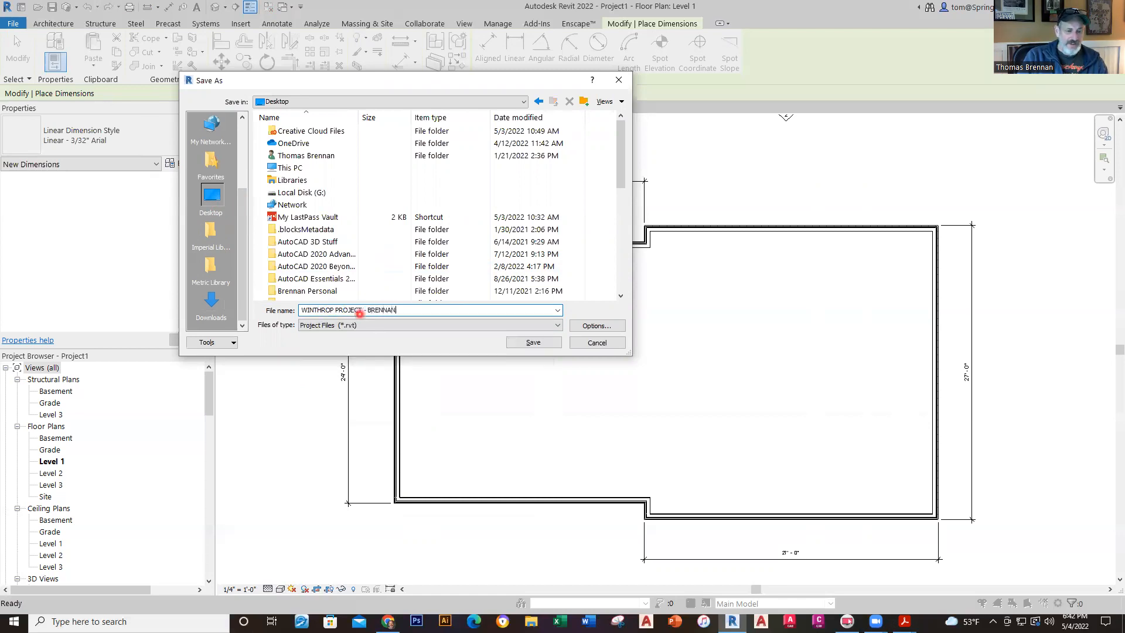
key(Return)
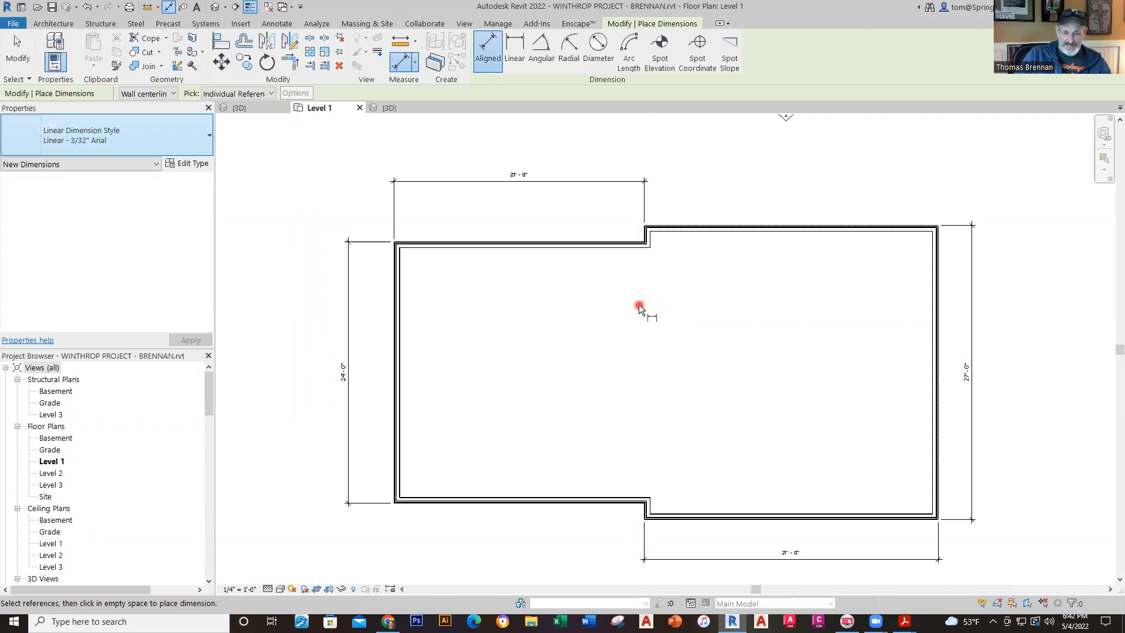
key(Escape)
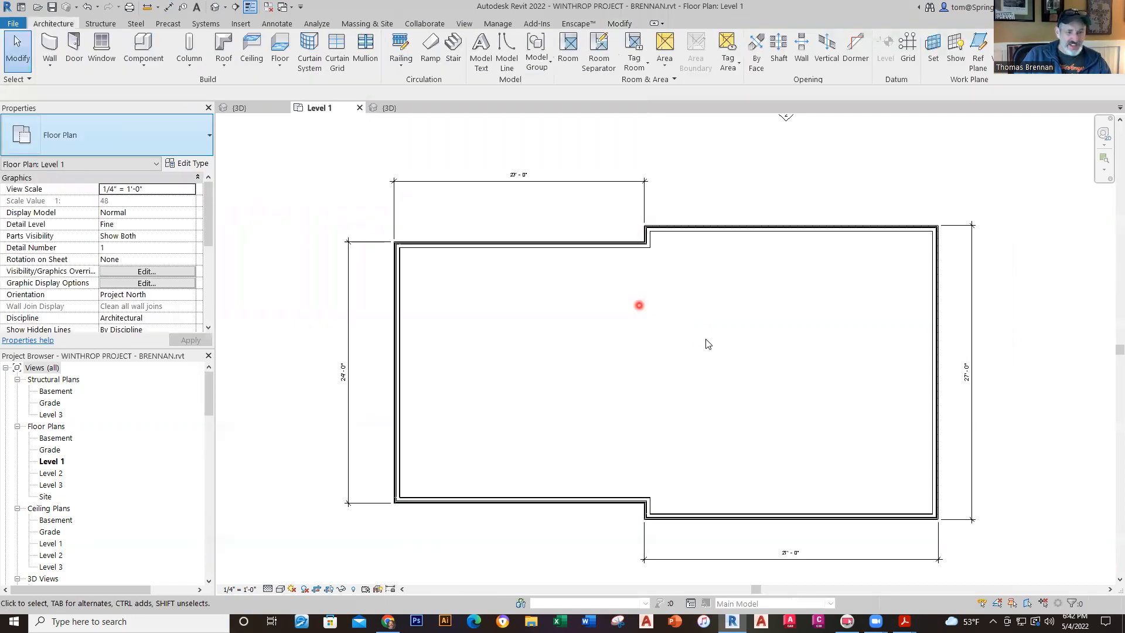
- Extend the short jog wall at the back straight down to the front jog, separating the smaller section from the larger one
click(649, 232)
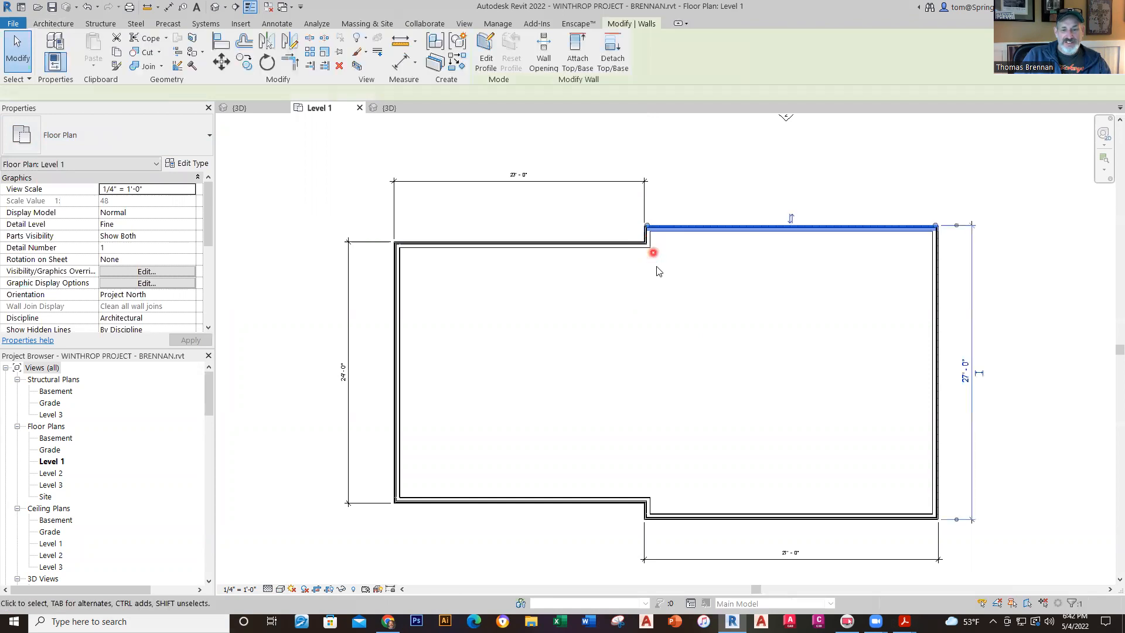
key(Escape)
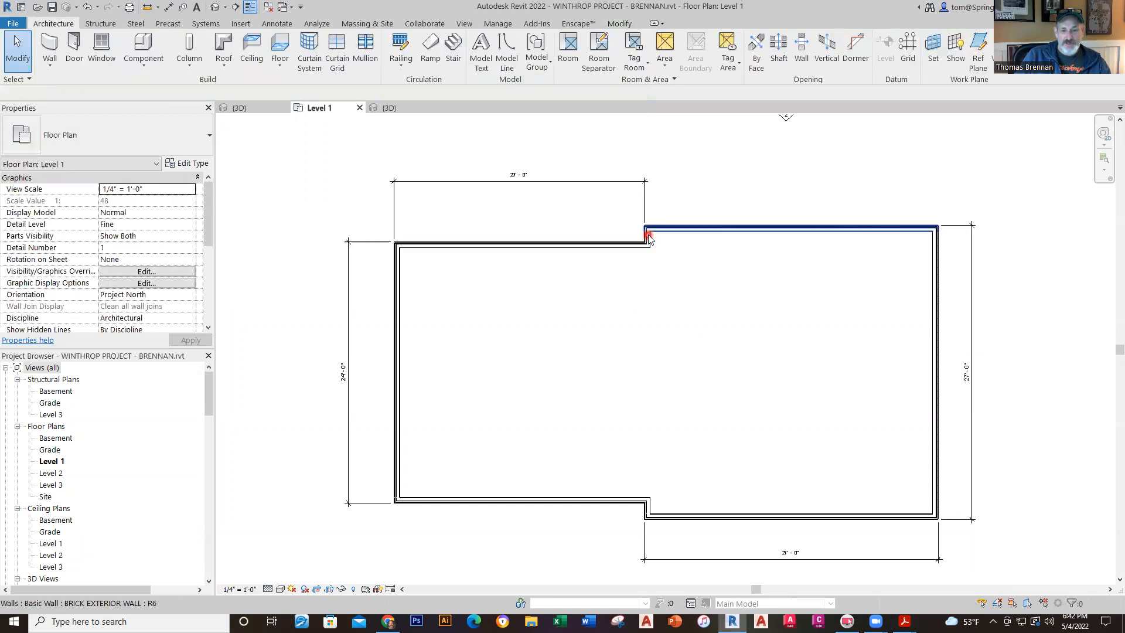
click(647, 236)
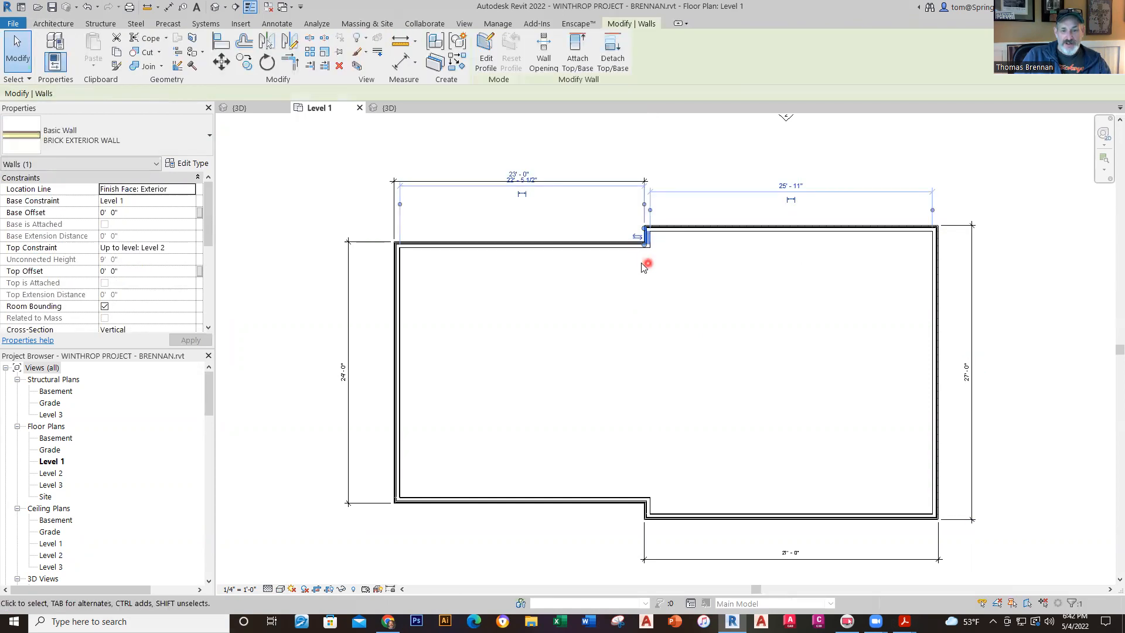
key(r)
key(s)
click(644, 229)
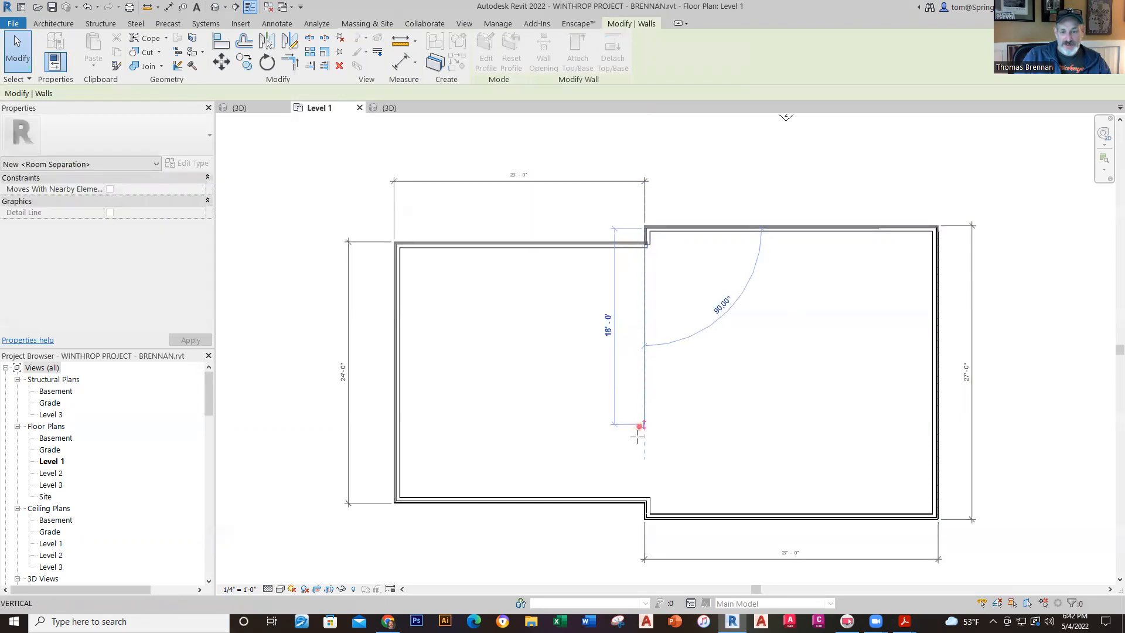
click(646, 501)
key(Escape)
key(Escape)
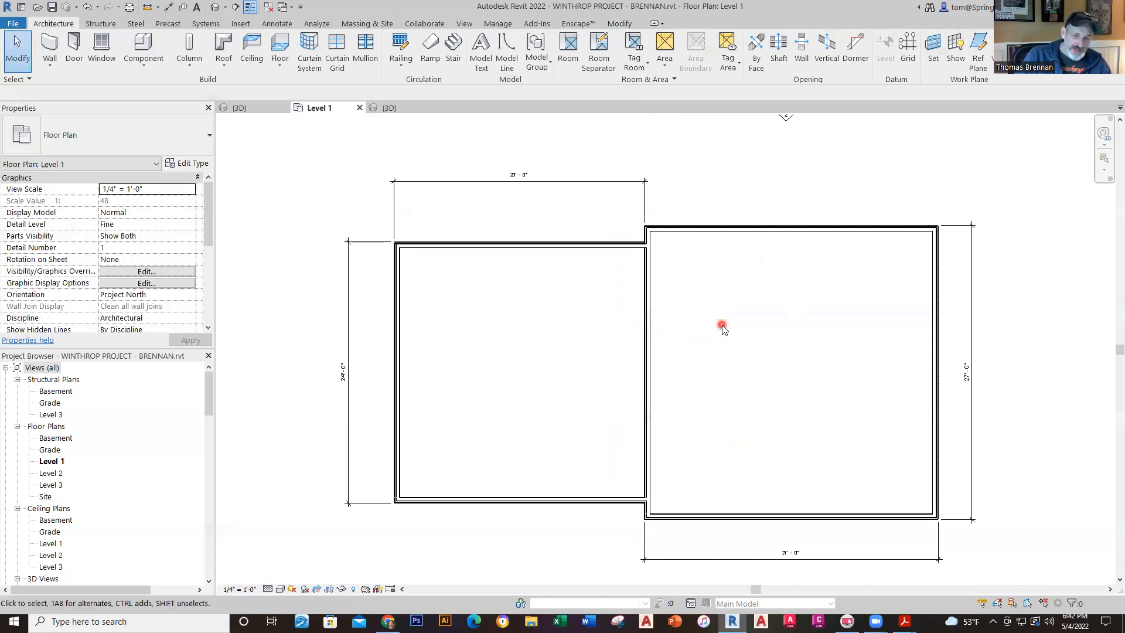
- Examine the front entry door and its location dimension in the Winthrop House - Phase 10 Level 1 plan, then return to the project's Level 1 plan
scroll(722, 326, down, 1)
middle_drag(721, 326, 650, 288)
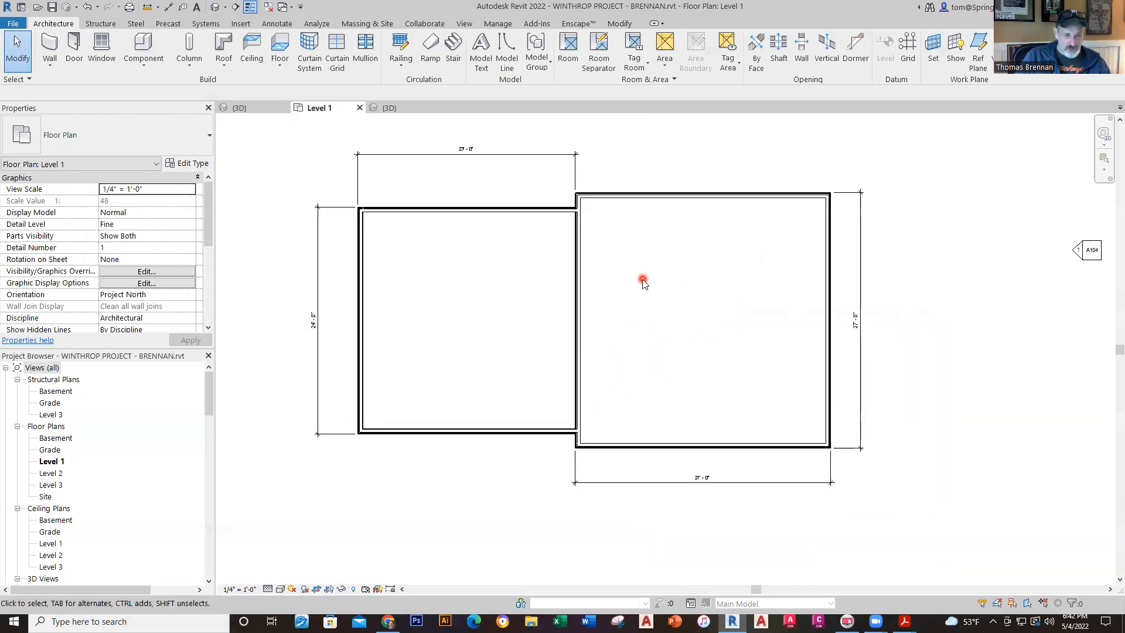
click(255, 109)
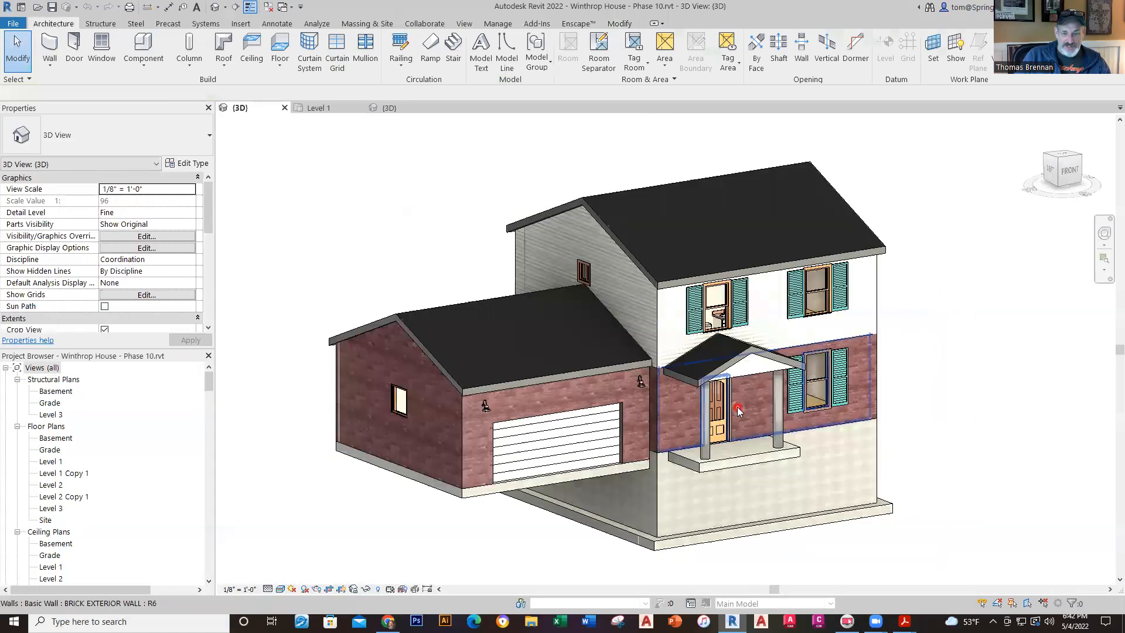
click(57, 463)
double_click(57, 463)
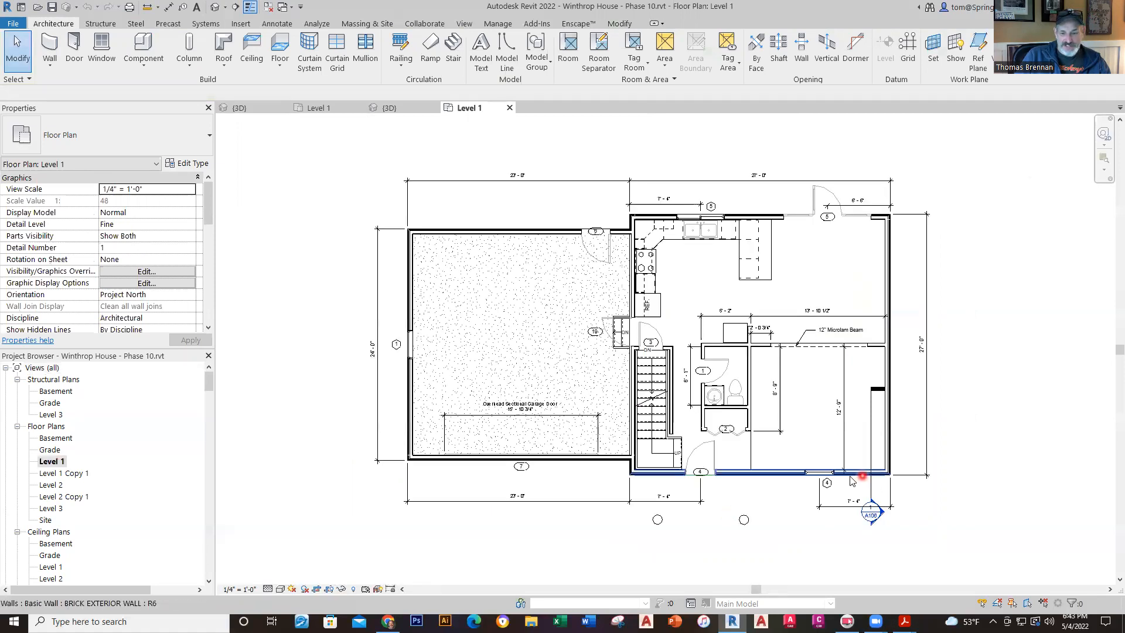
scroll(725, 518, up, 3)
middle_drag(725, 519, 812, 459)
scroll(725, 427, up, 5)
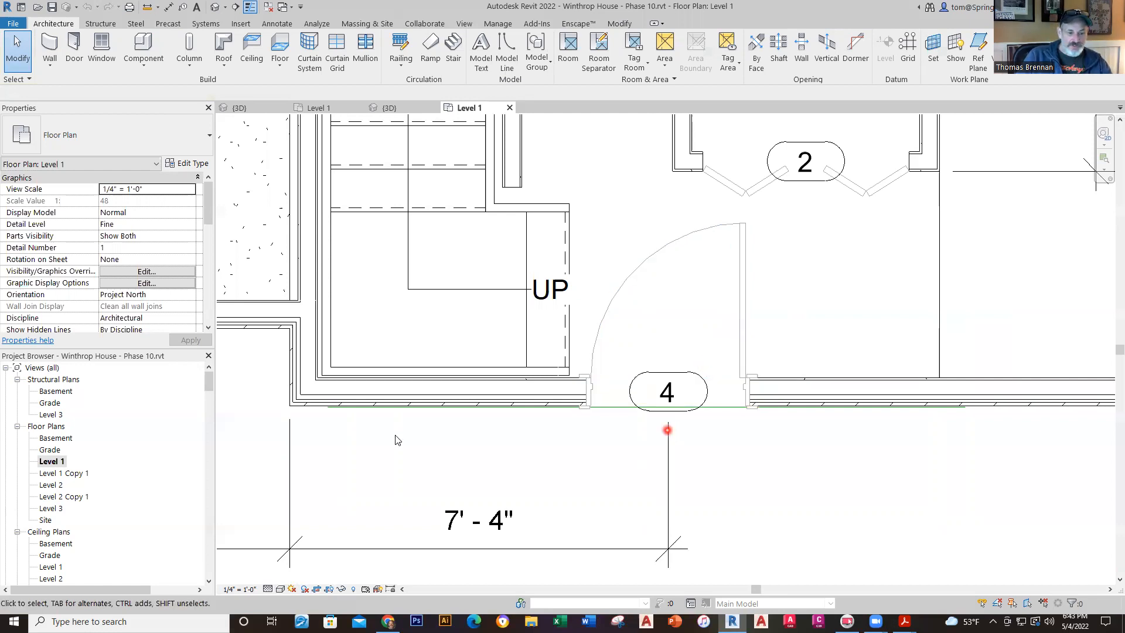
click(339, 109)
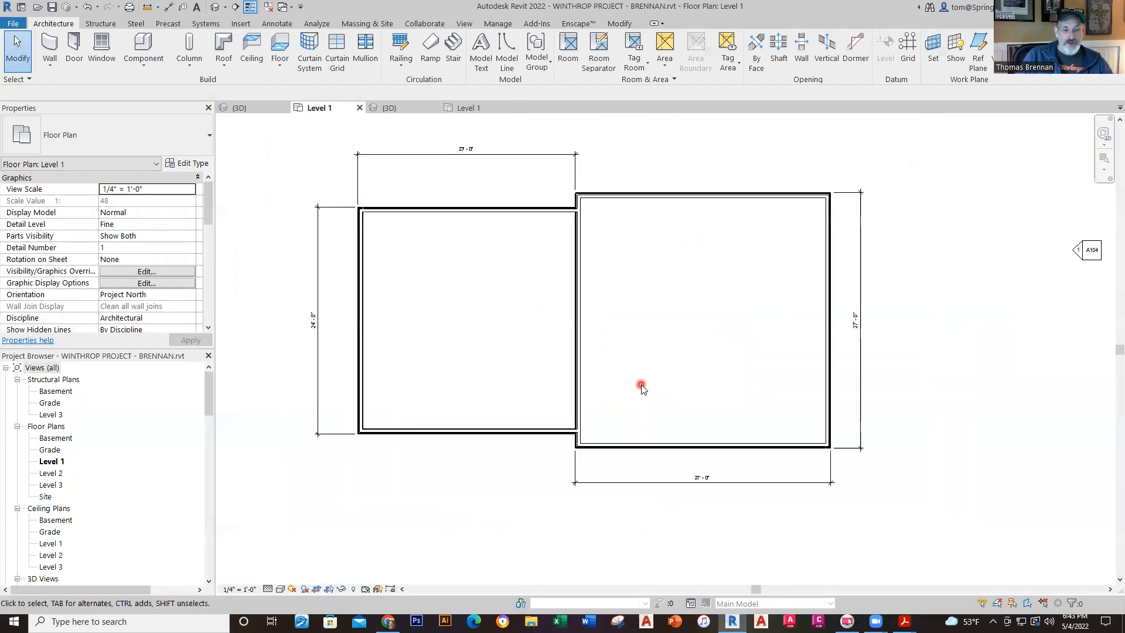
- Place a tagged 36" x 84" Door-Exterior-Single-Entry-Half Arch Glass-Wood_Clad in the larger section's front wall, about 7' from the dividing wall's inner face
click(74, 54)
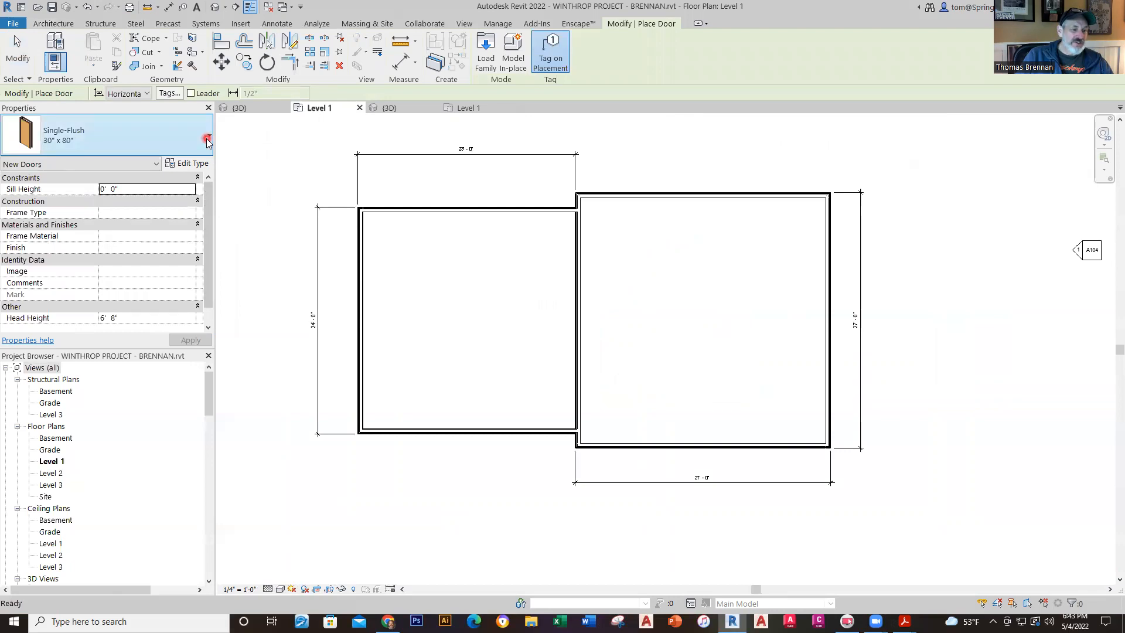
click(207, 139)
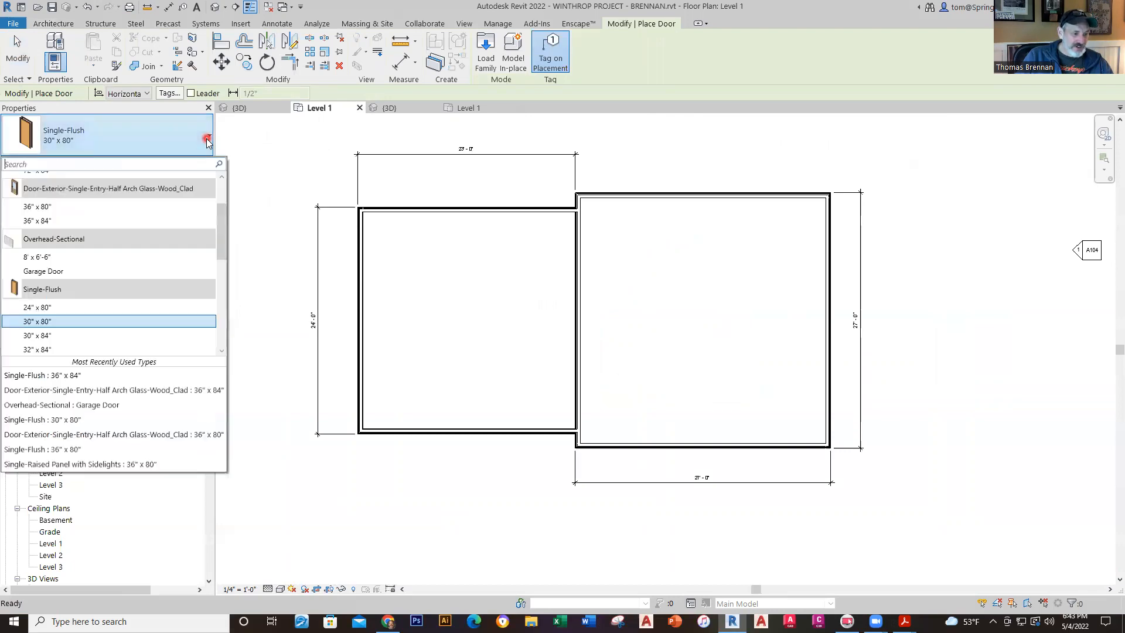
click(103, 389)
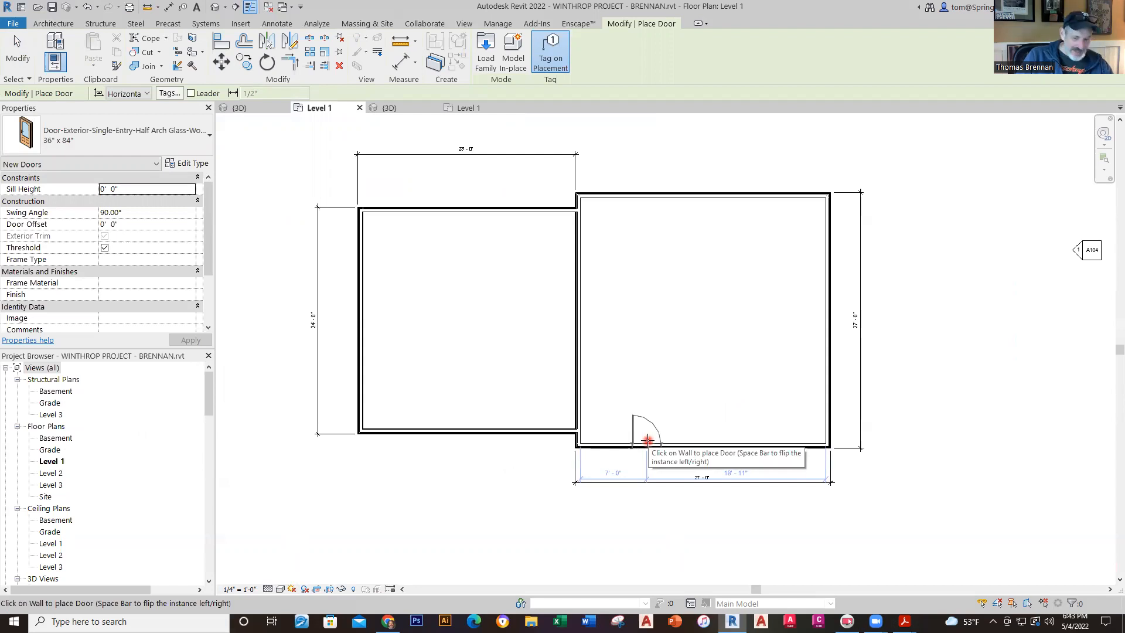
click(647, 443)
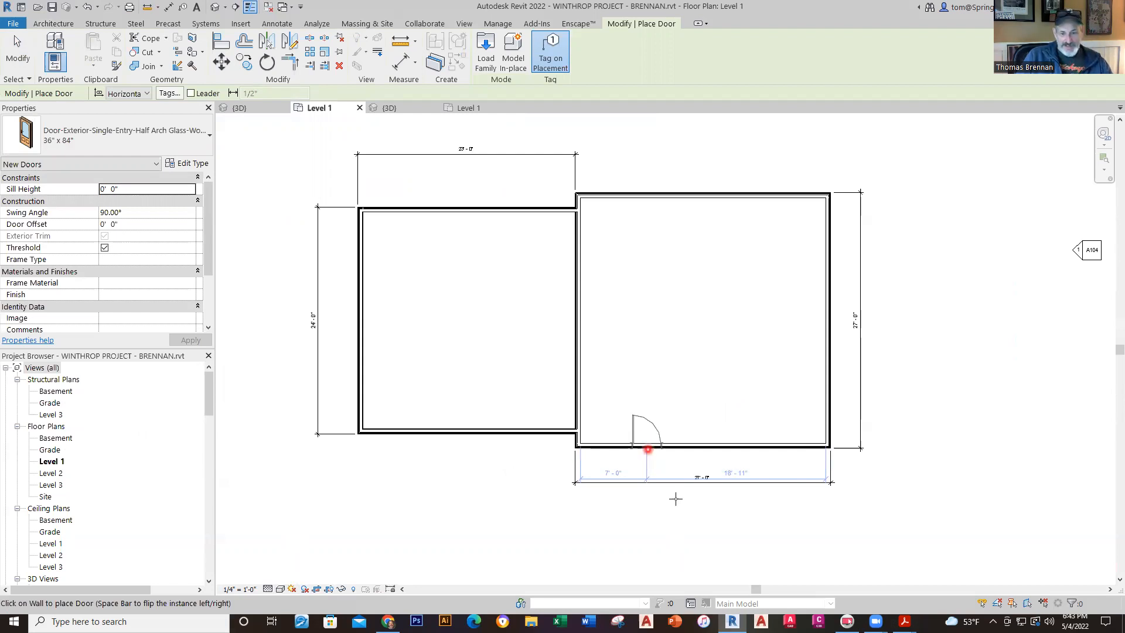
scroll(662, 469, up, 4)
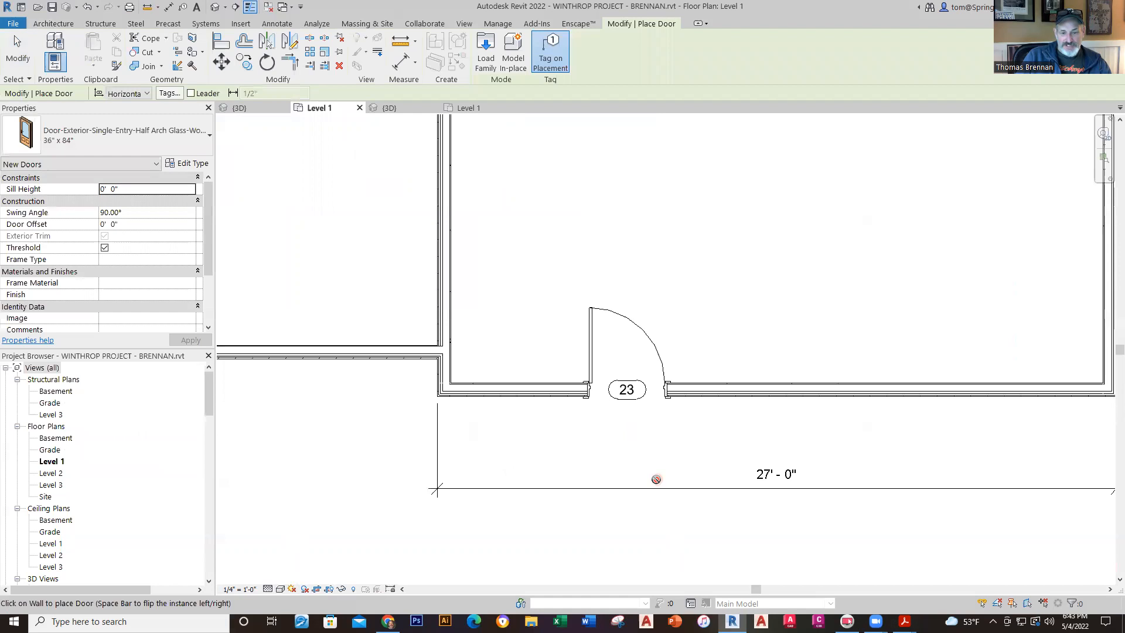
key(Escape)
key(Escape)
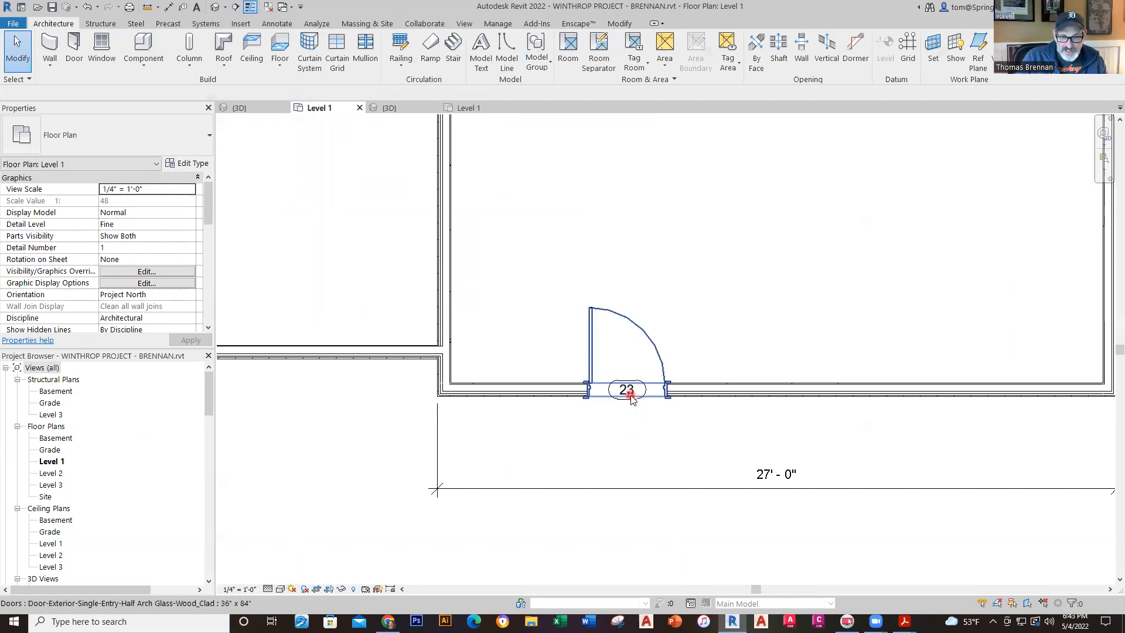
click(632, 404)
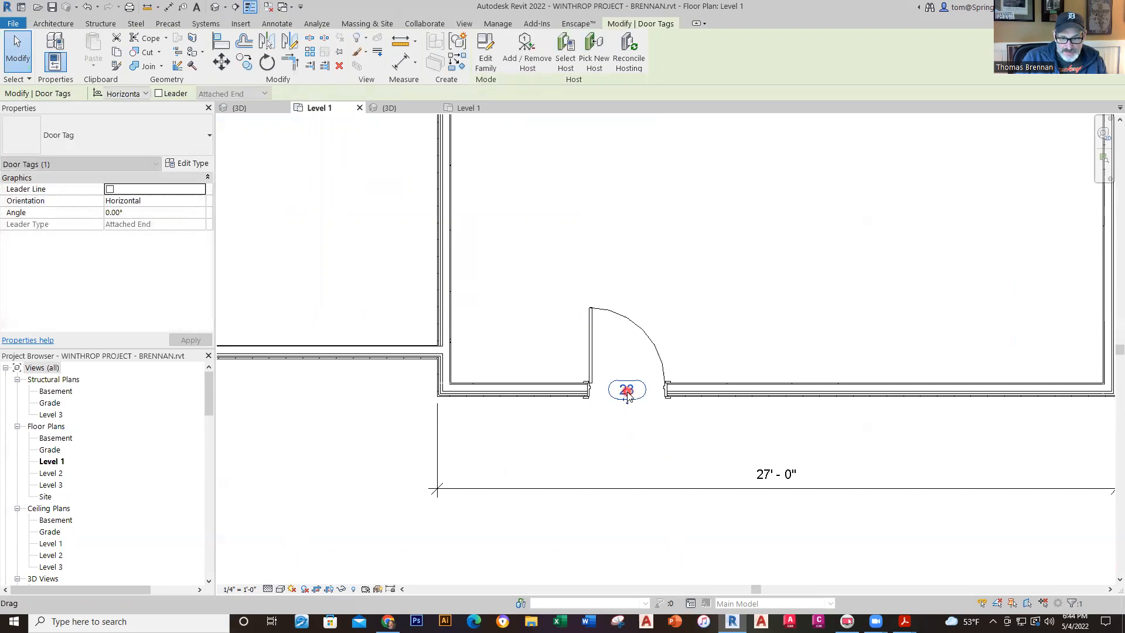
key(Escape)
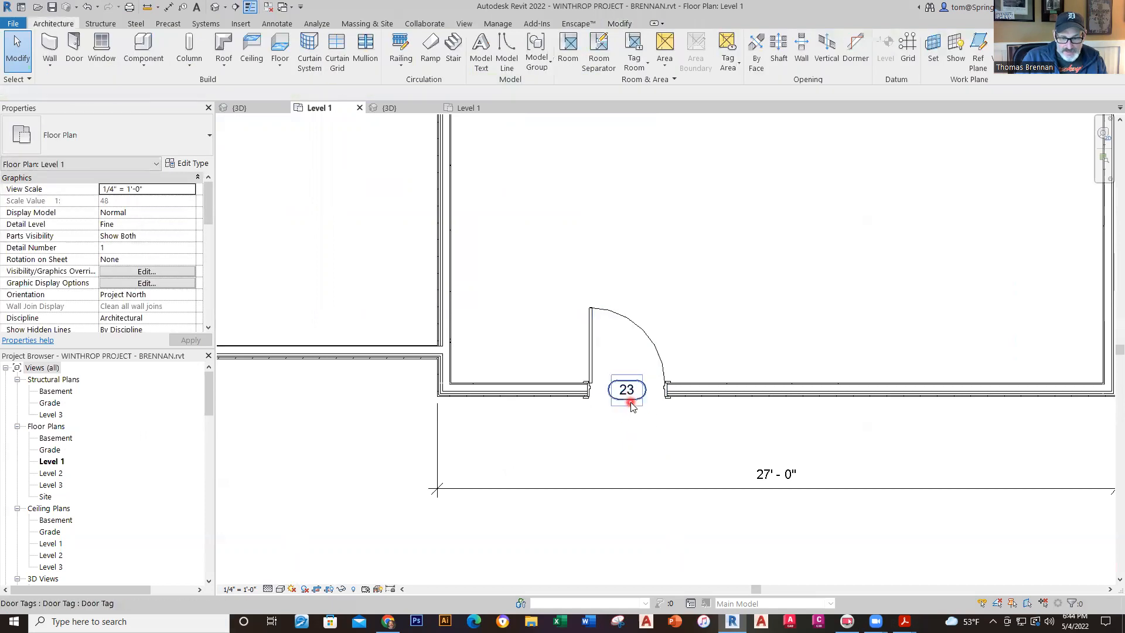
click(630, 403)
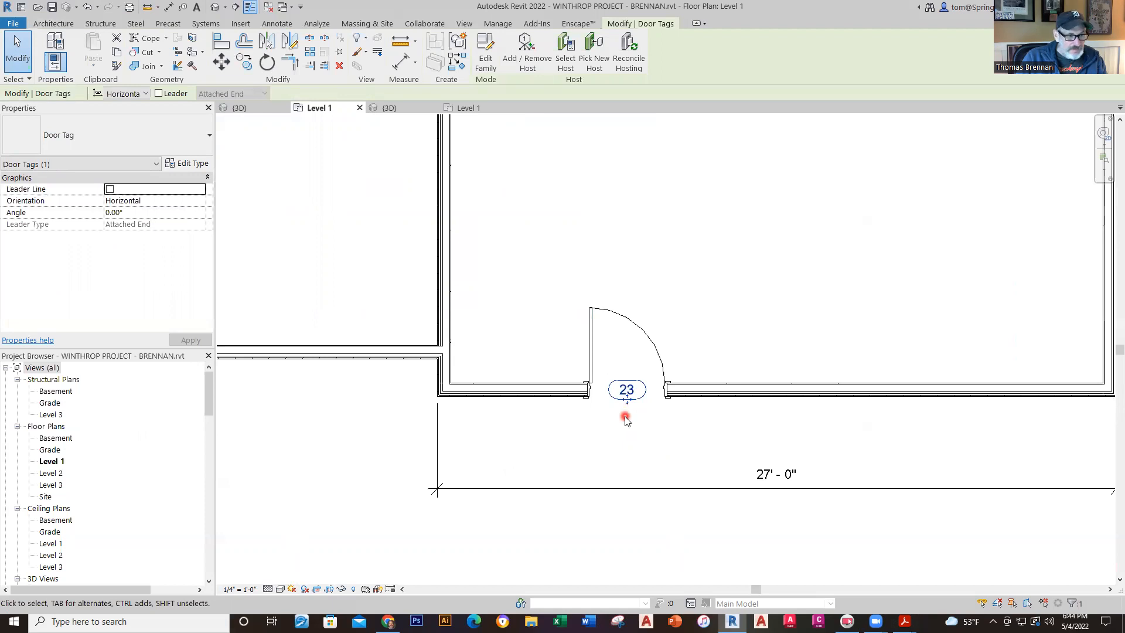
key(Escape)
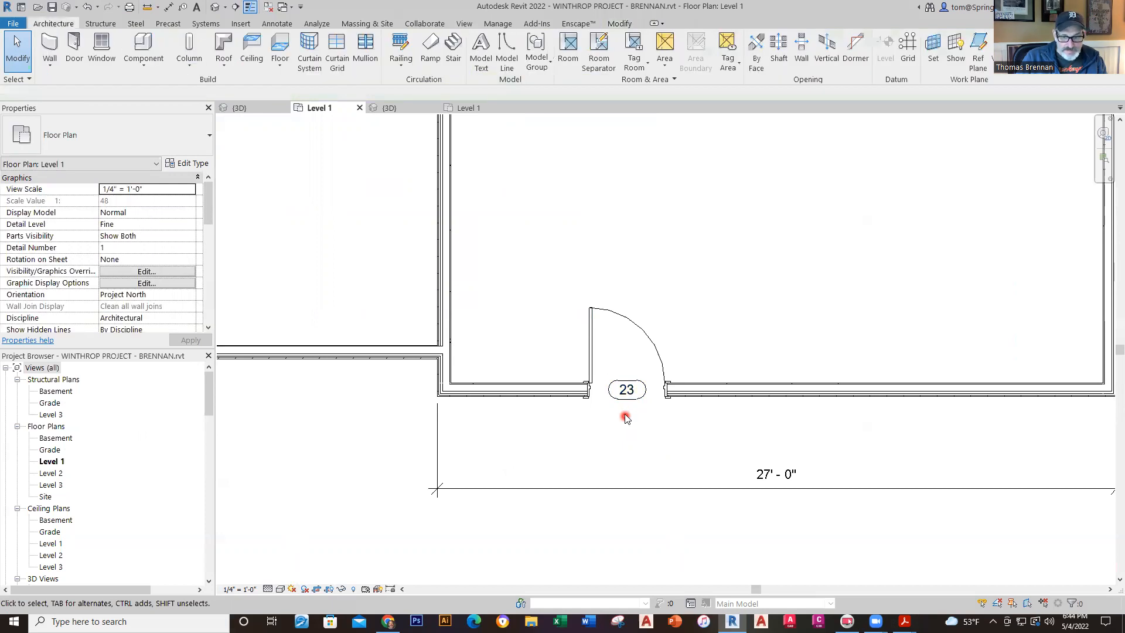
double_click(628, 404)
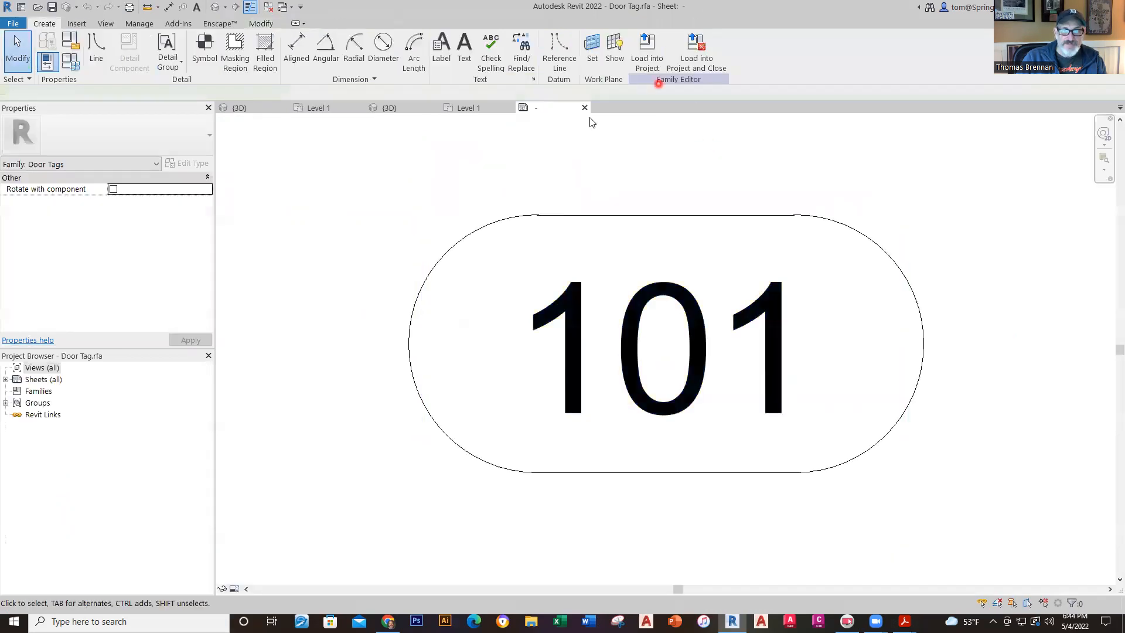
click(584, 108)
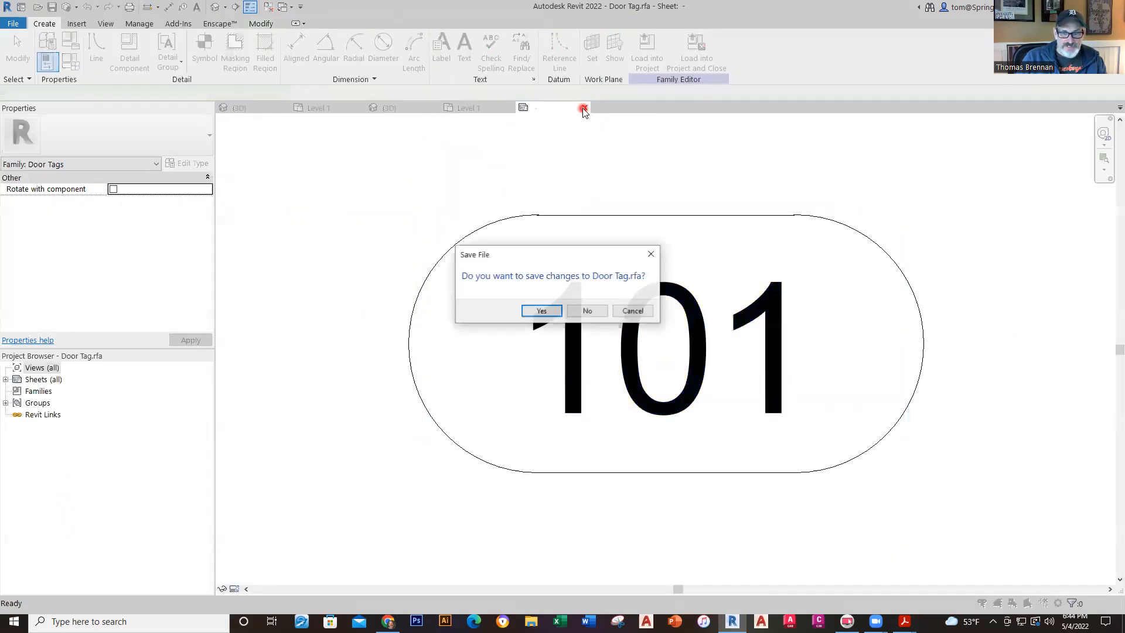
click(584, 311)
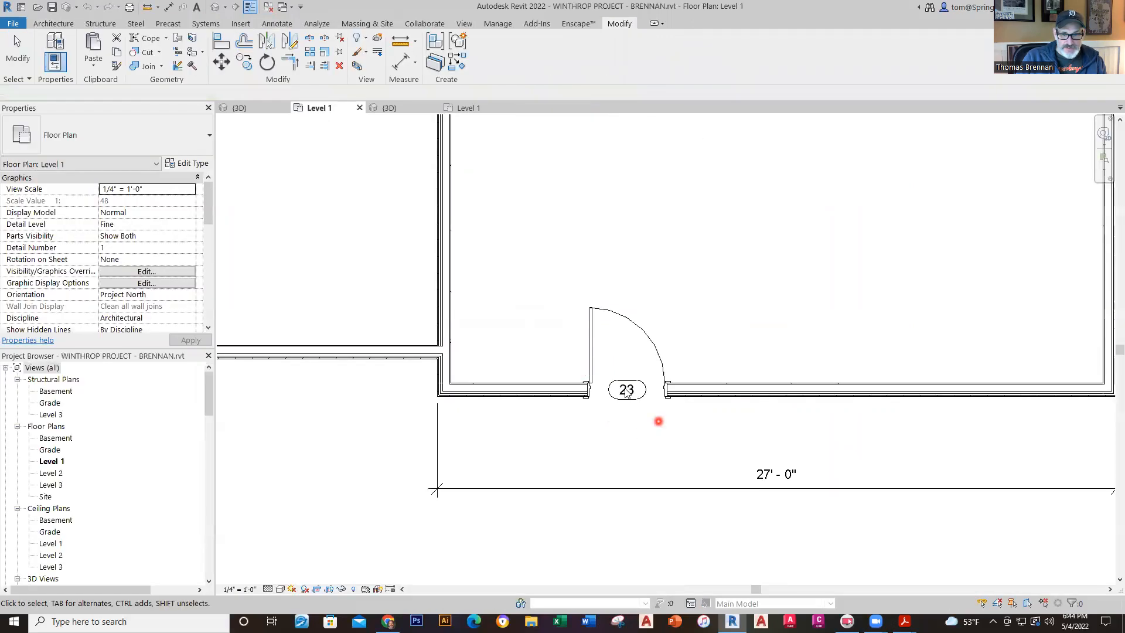
scroll(626, 392, up, 4)
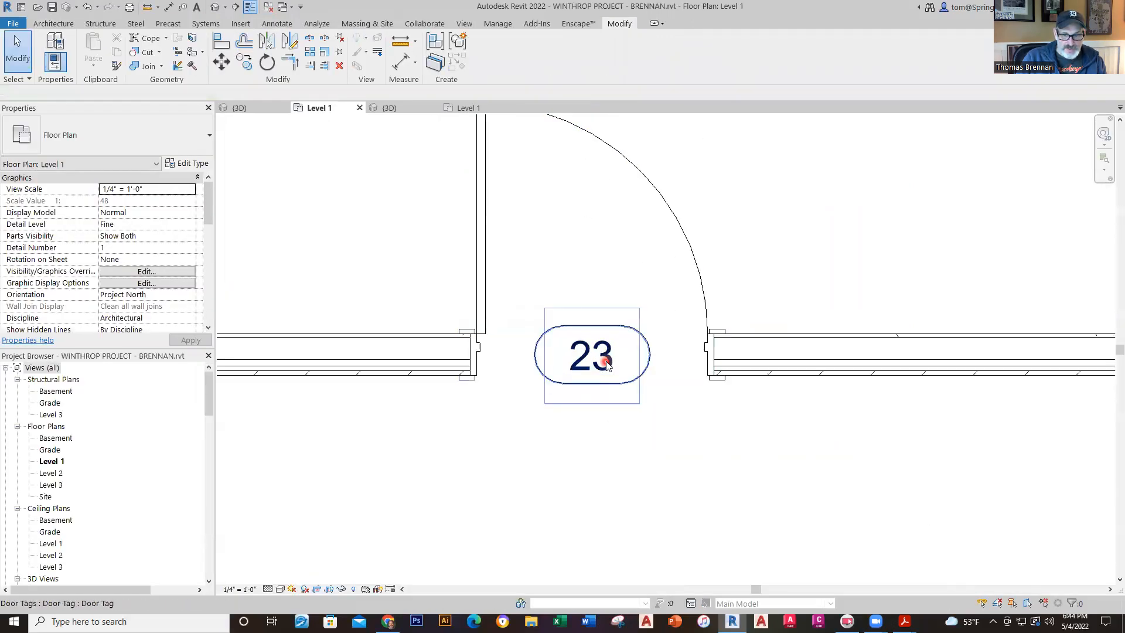
- Change the front entry door's tag number to 4
click(607, 365)
click(607, 357)
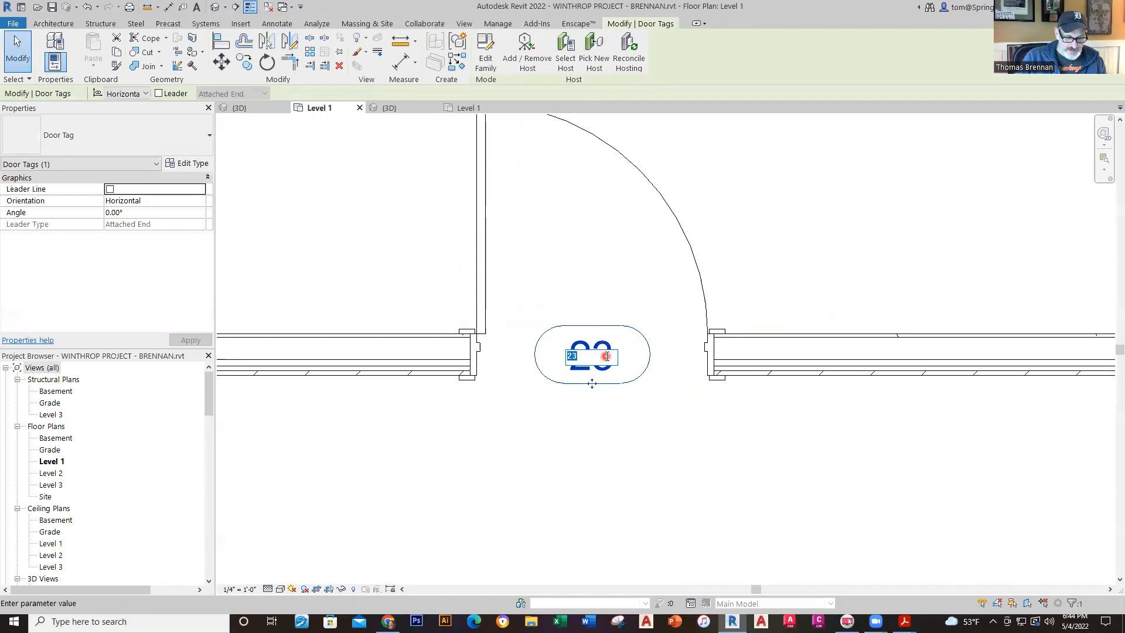
text(4)
click(623, 454)
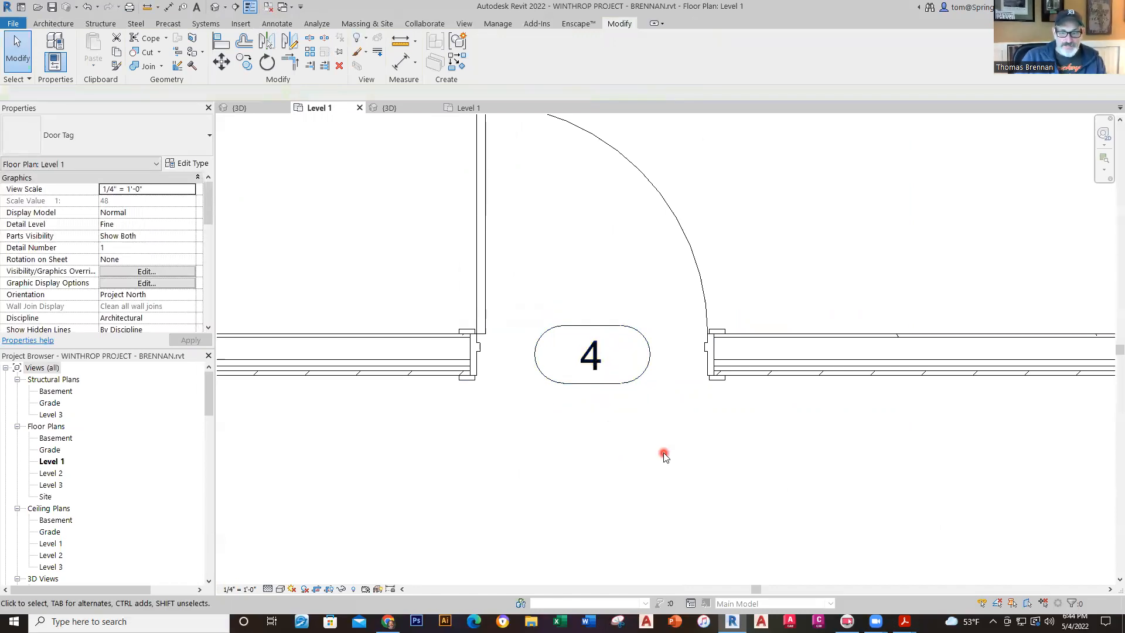
scroll(664, 456, down, 3)
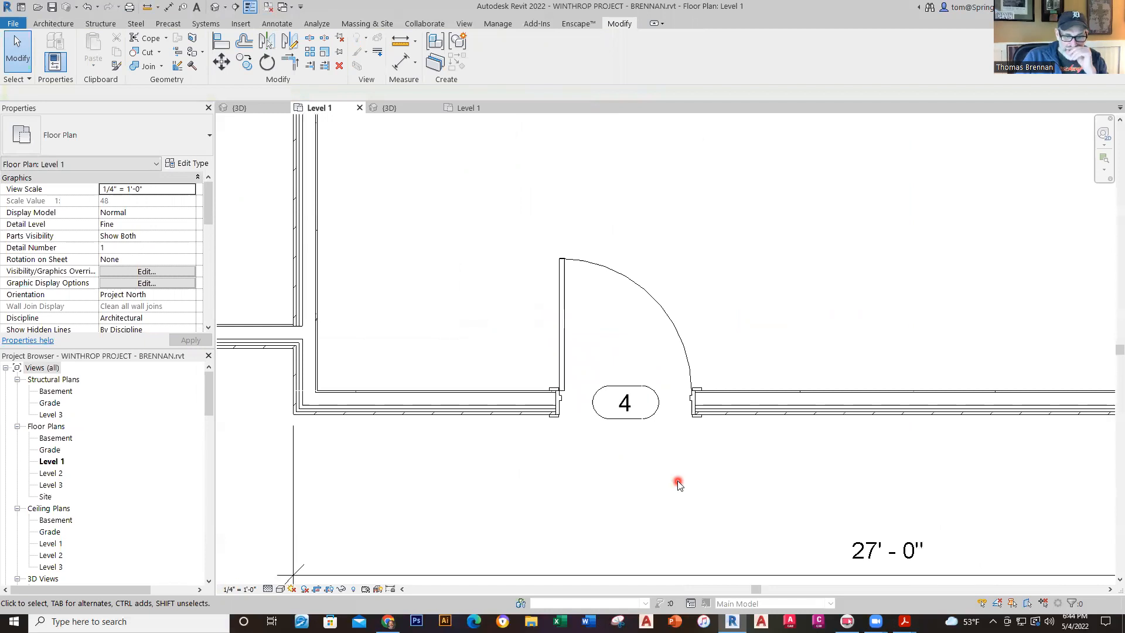
- Measure the front door's location from the larger section's outer corner by the dividing wall to the door's center, and set it to 7'-4"
click(686, 357)
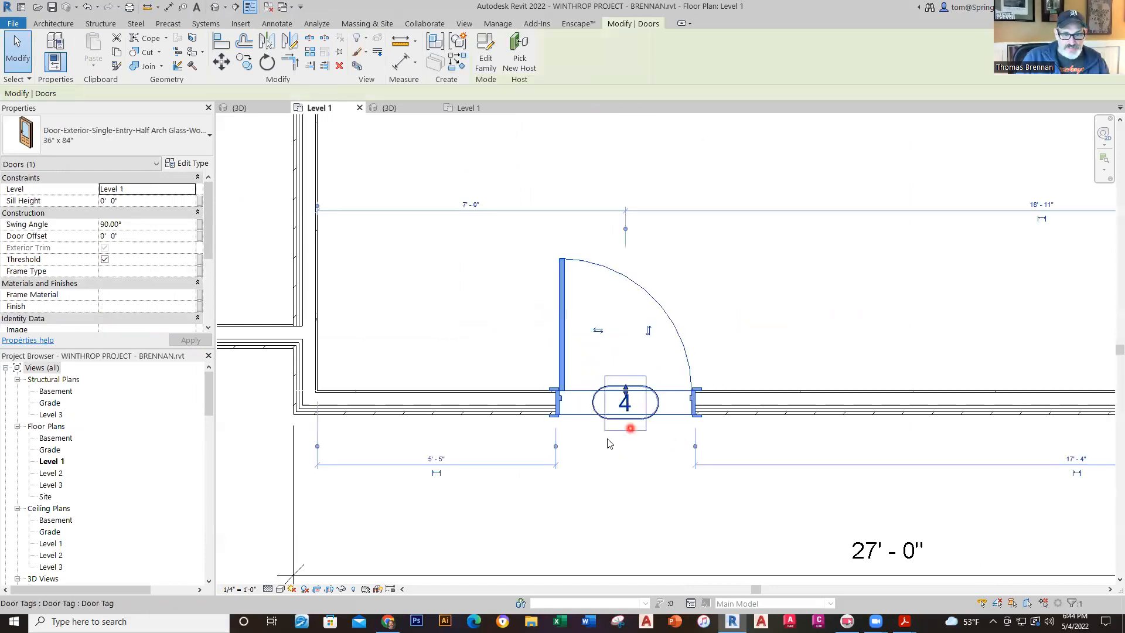
click(555, 448)
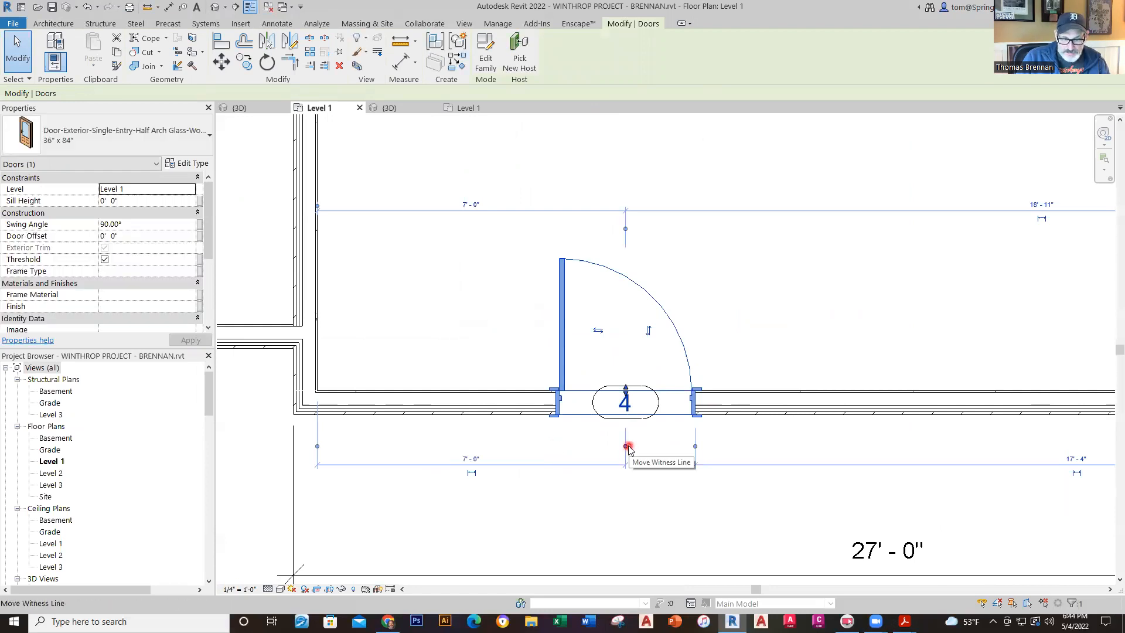
click(315, 448)
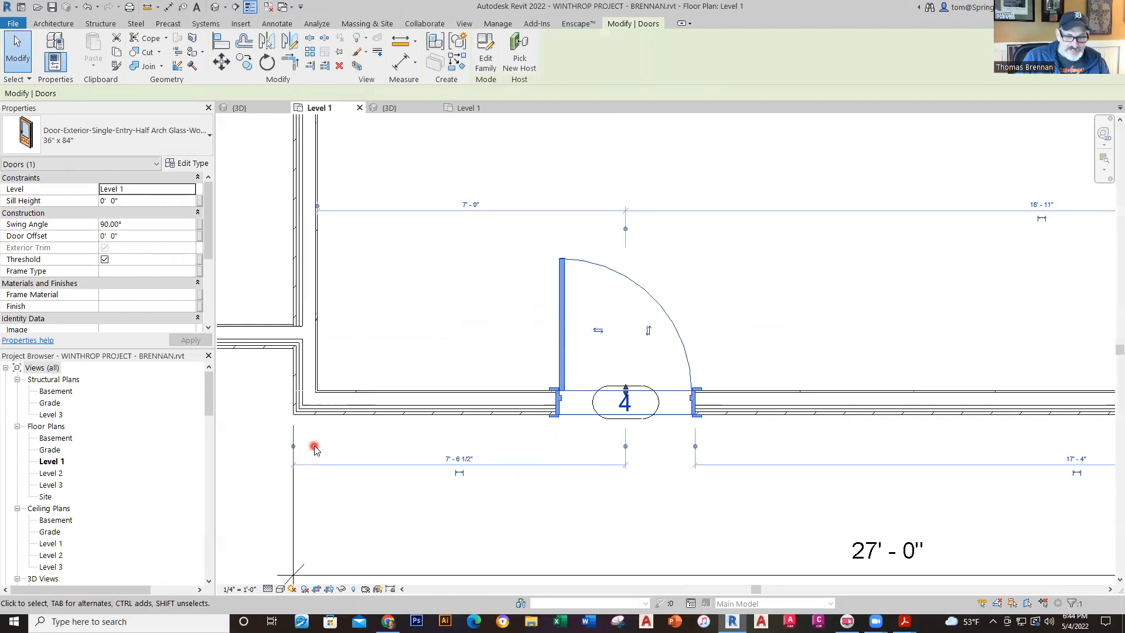
click(457, 459)
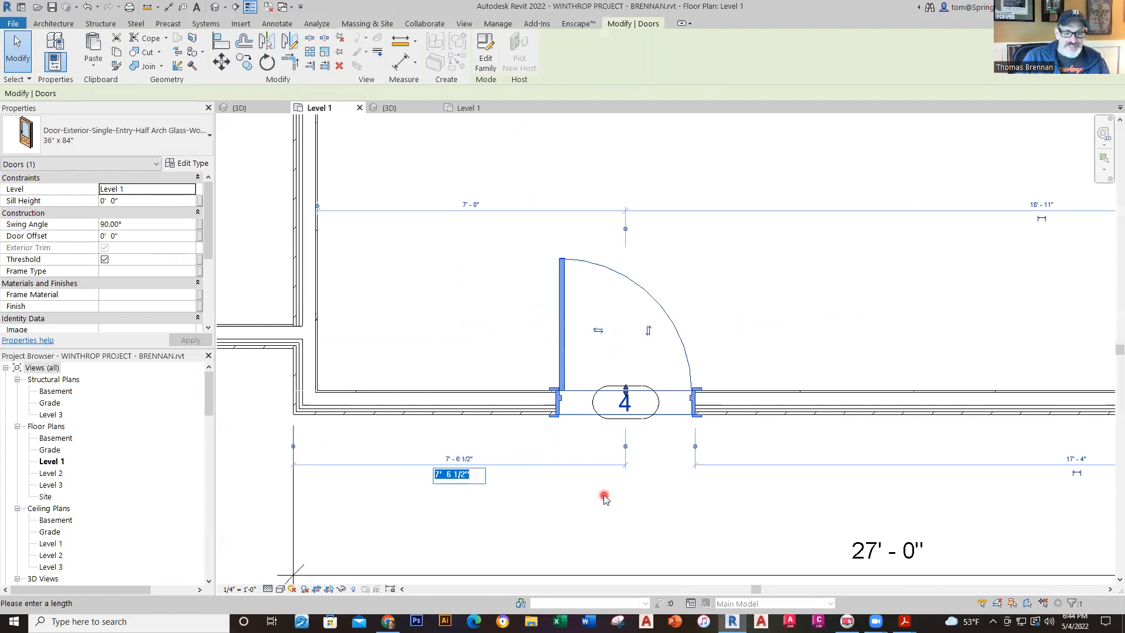
text(7'4)
key(Return)
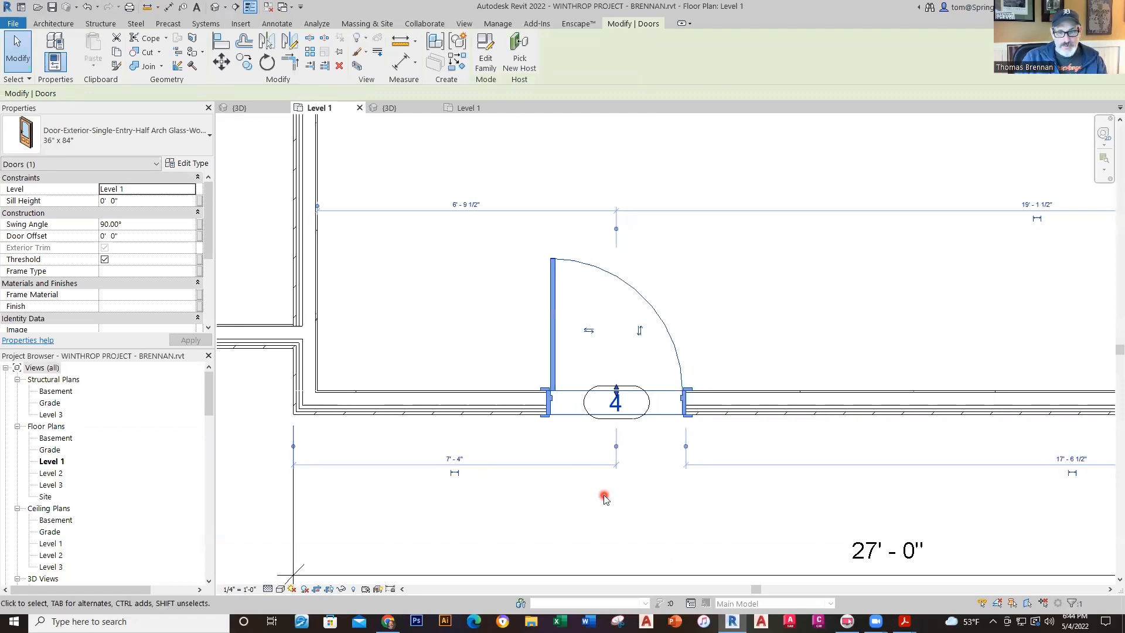
click(644, 527)
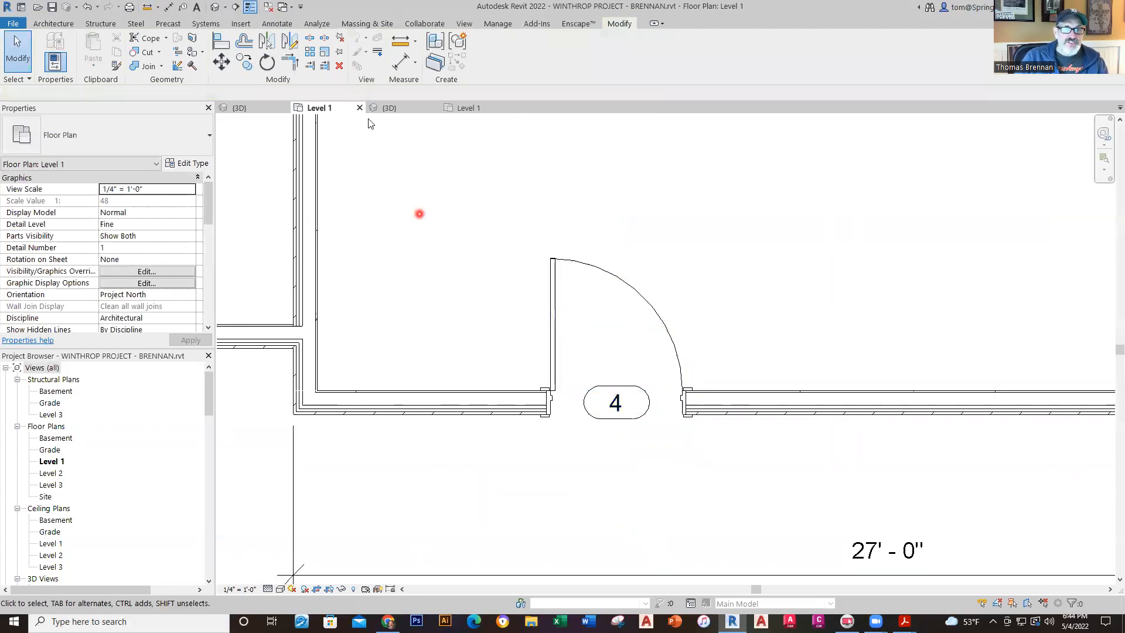
- Check the front door in the 3D view, and examine the front window and its location dimension in the Winthrop House - Phase 10 Level 1 plan
click(386, 112)
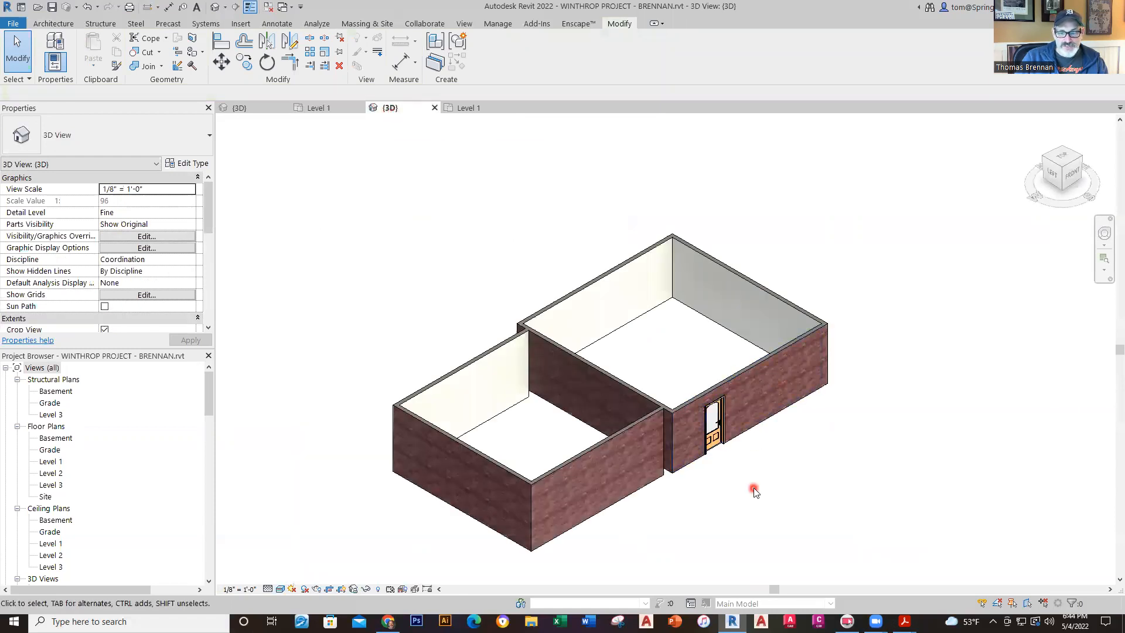
scroll(754, 491, up, 4)
shift+middle_drag(758, 492, 781, 517)
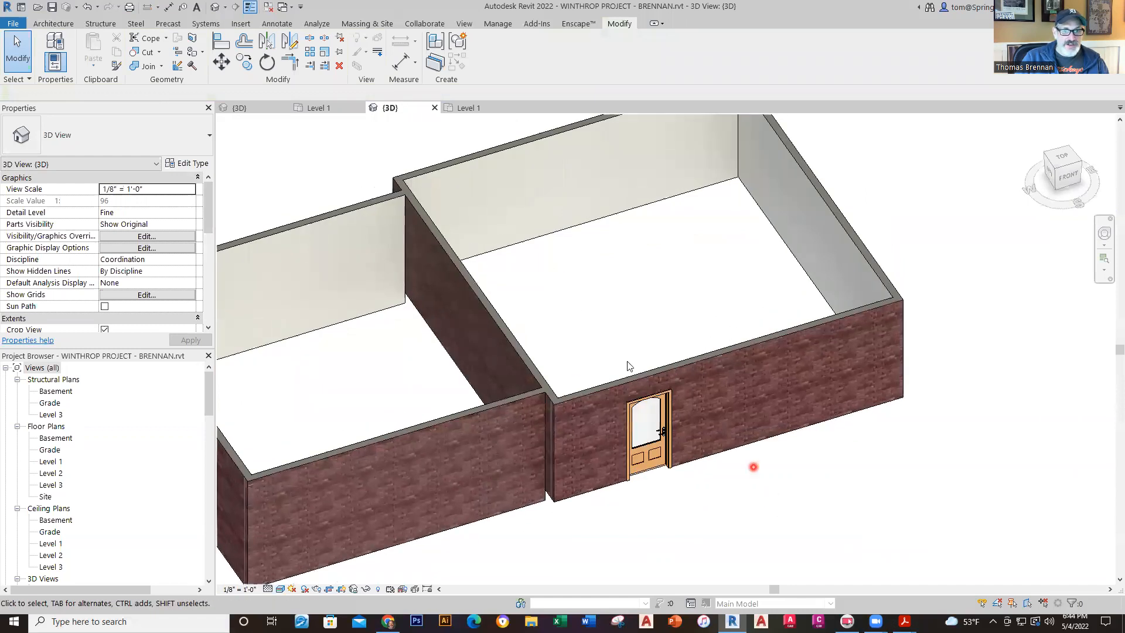
click(463, 109)
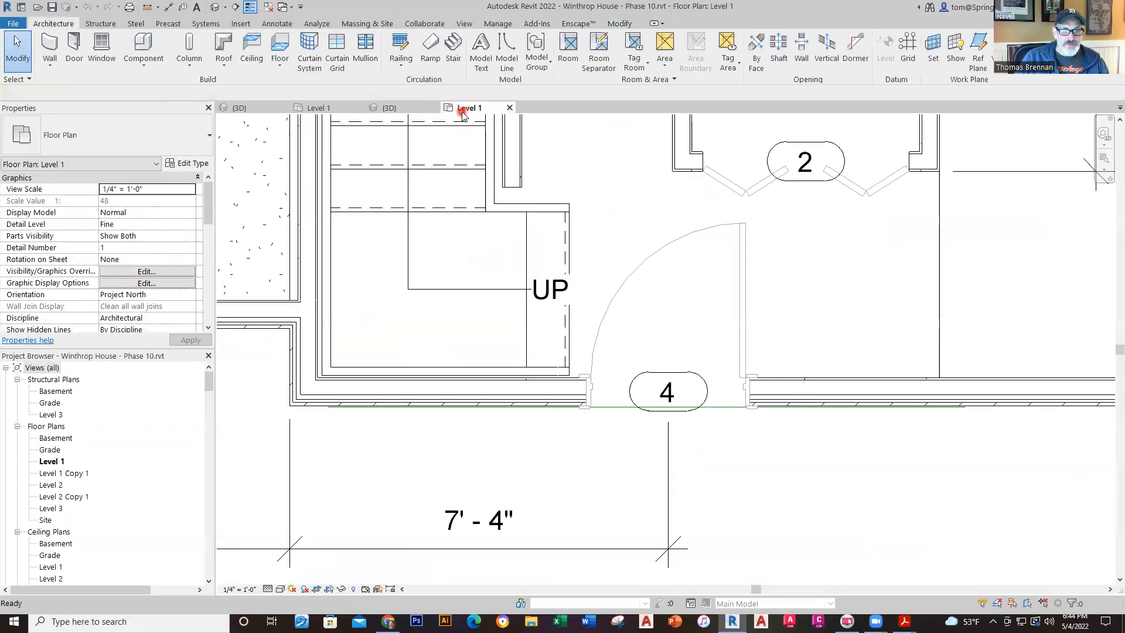
scroll(733, 480, down, 2)
middle_drag(803, 506, 519, 480)
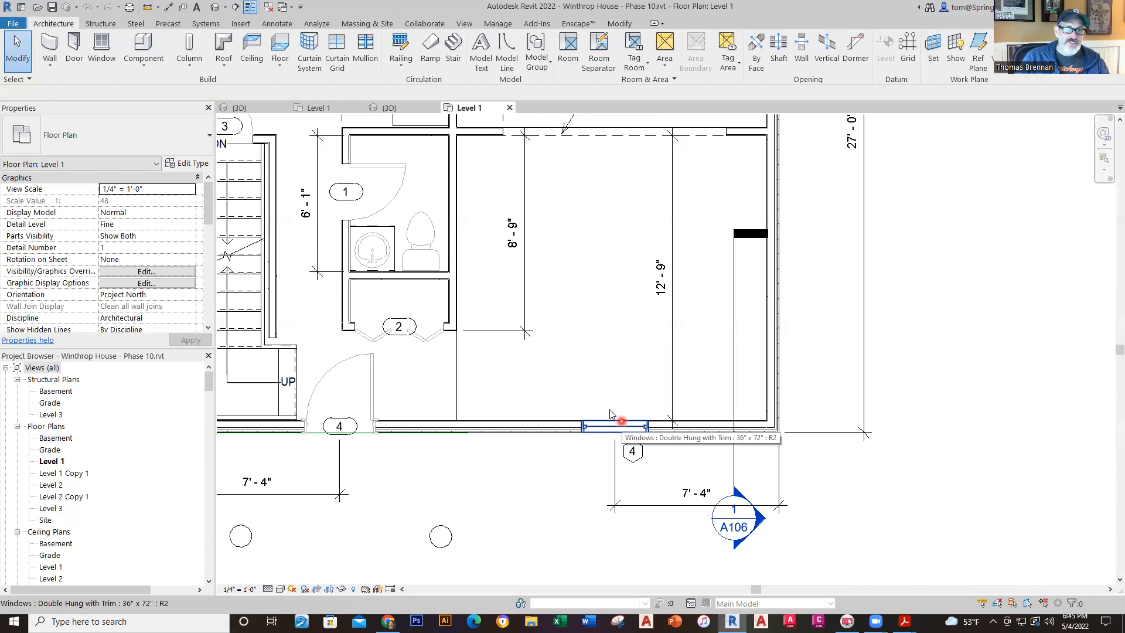
- Place a tagged 36" x 72" Double Hung with Trim window in the project's Level 1 front wall, about 4'-11" from the far side wall's inner face
click(316, 108)
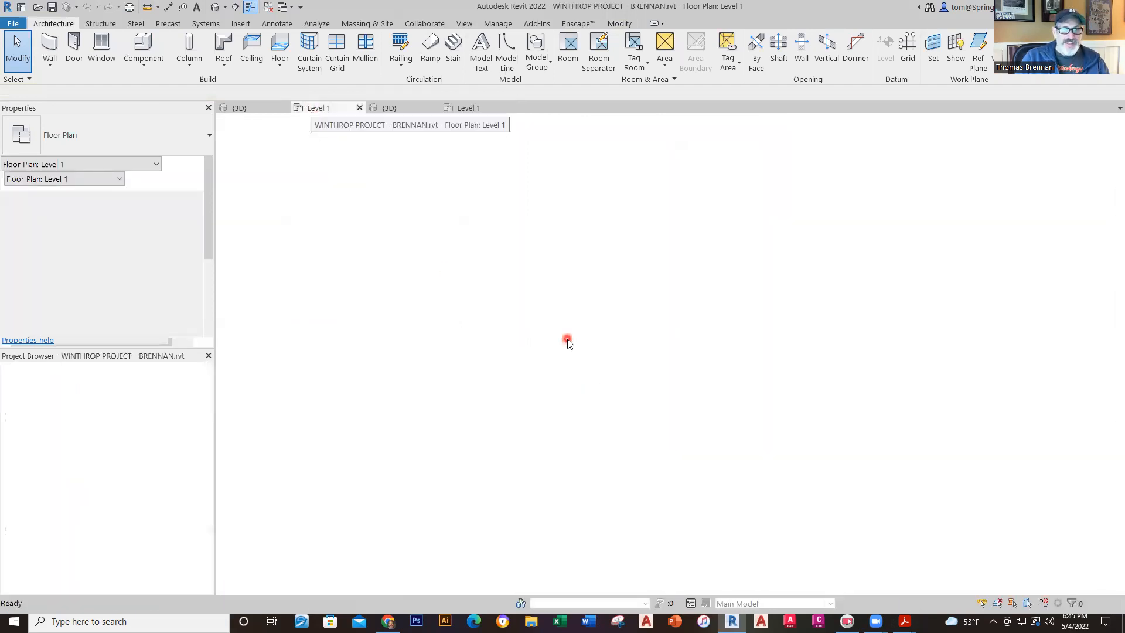
scroll(820, 342, down, 2)
middle_drag(858, 359, 545, 368)
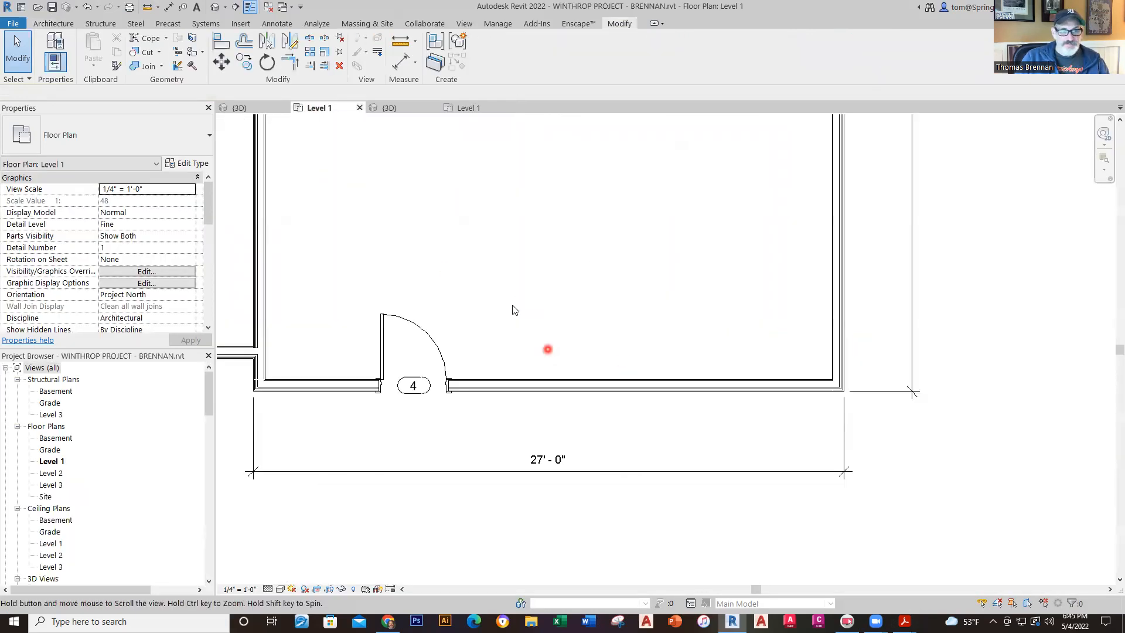
click(53, 23)
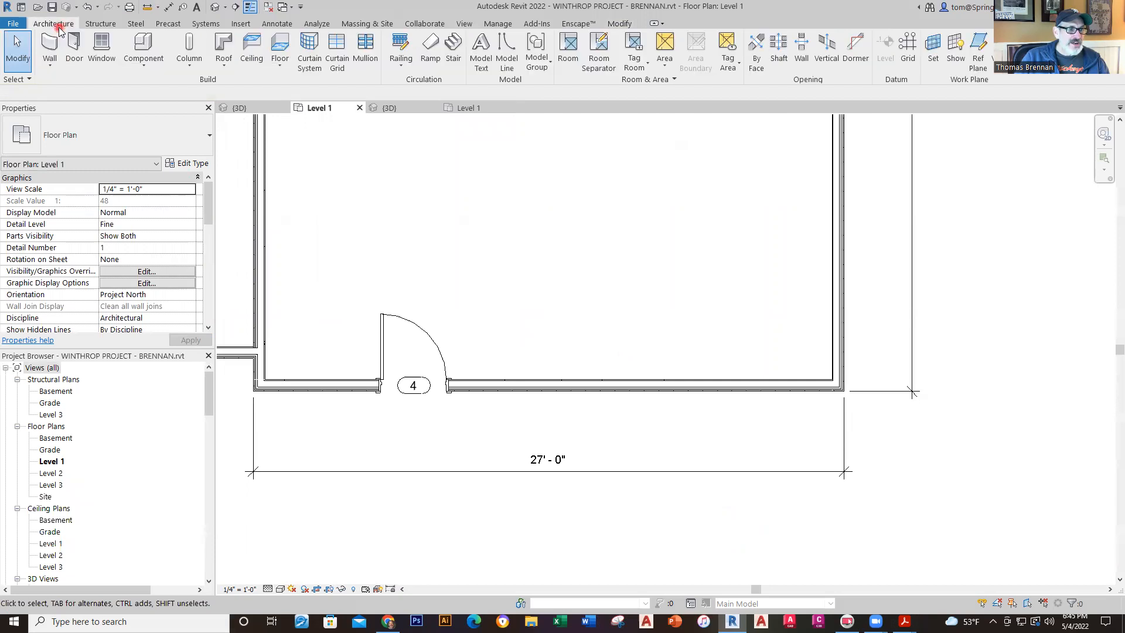
click(114, 62)
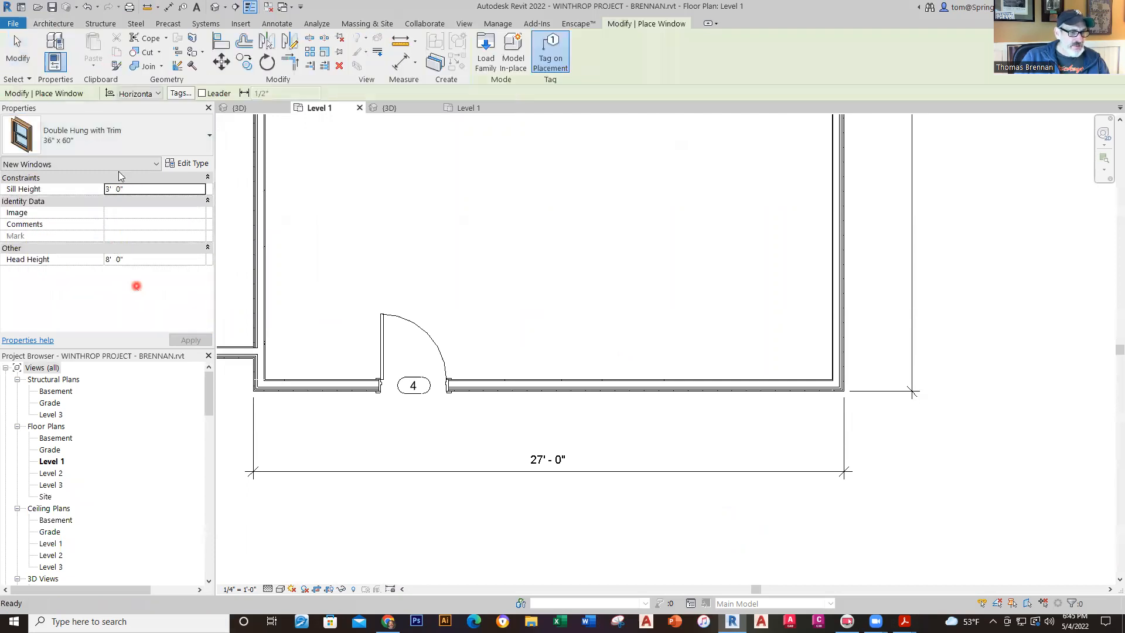
click(207, 143)
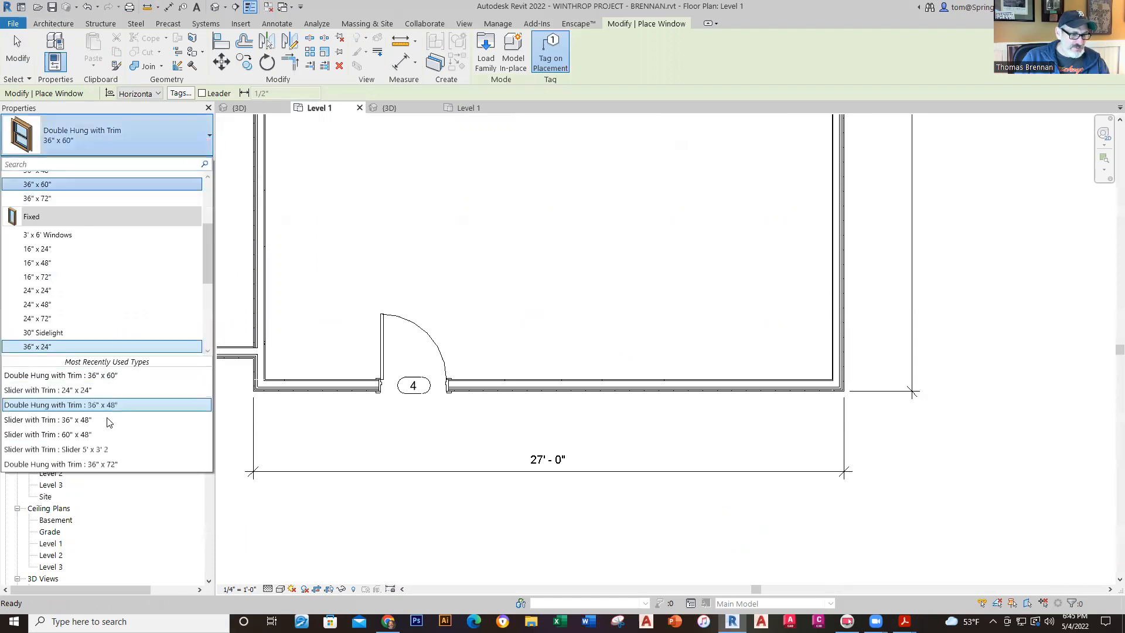
click(113, 467)
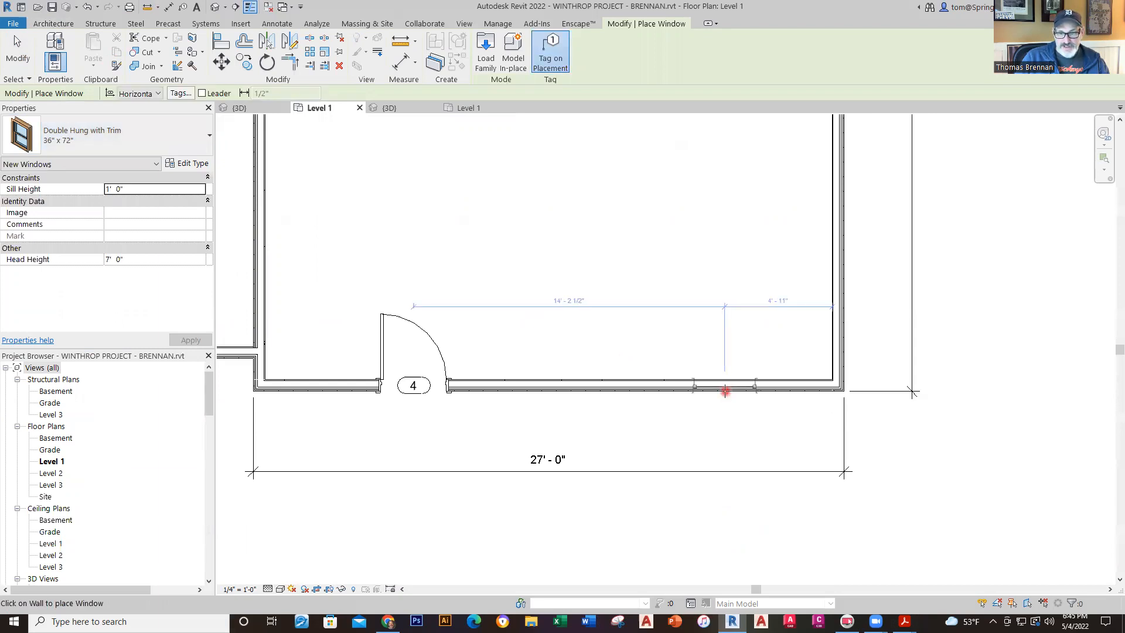
click(725, 392)
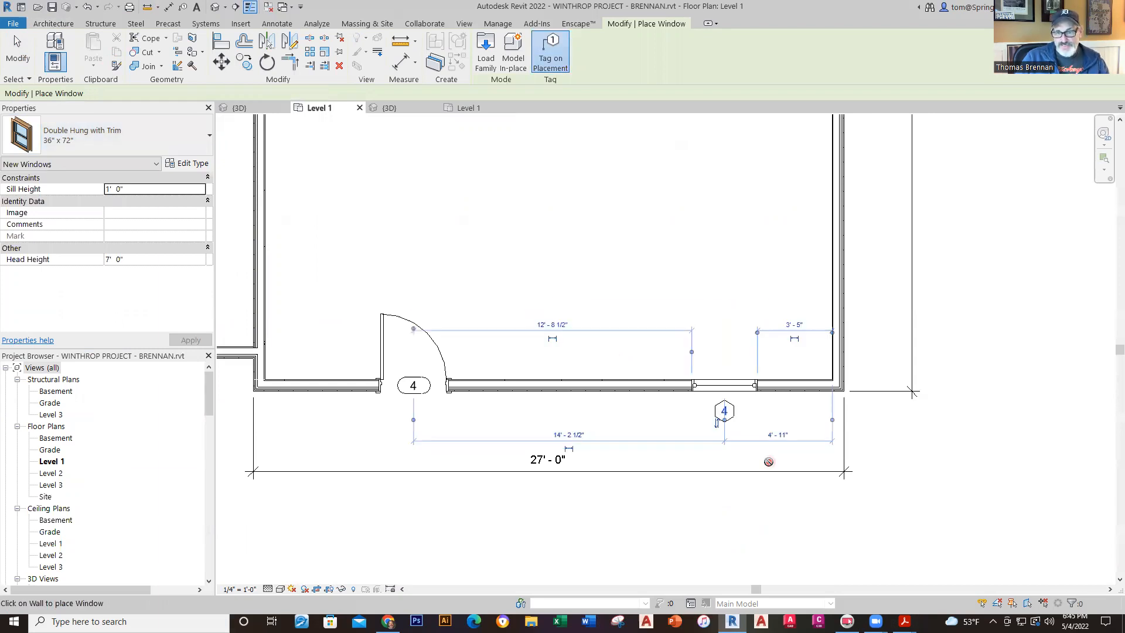
- Measure the front window's location from the side wall's outer face to the window's center, and set it to 7'-4"
click(832, 420)
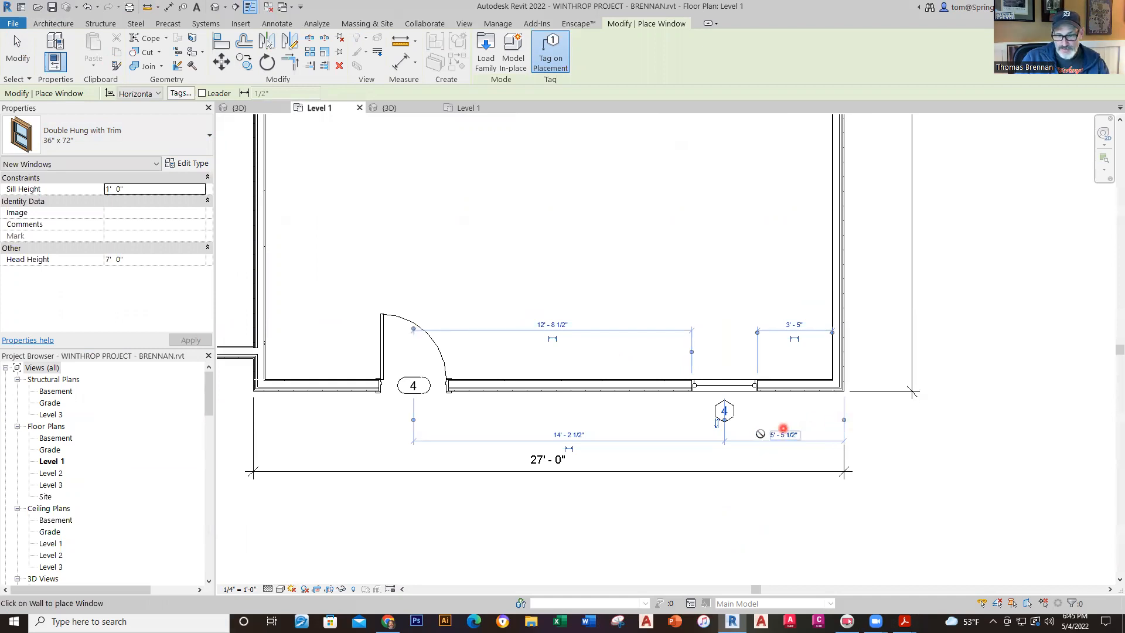
click(784, 433)
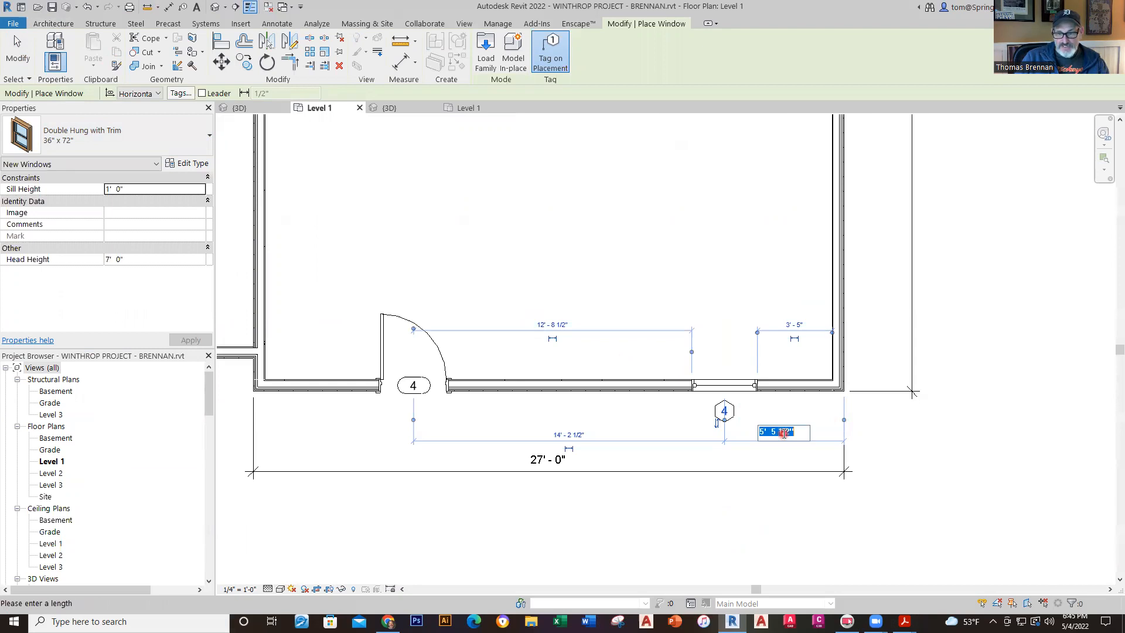
text(7)
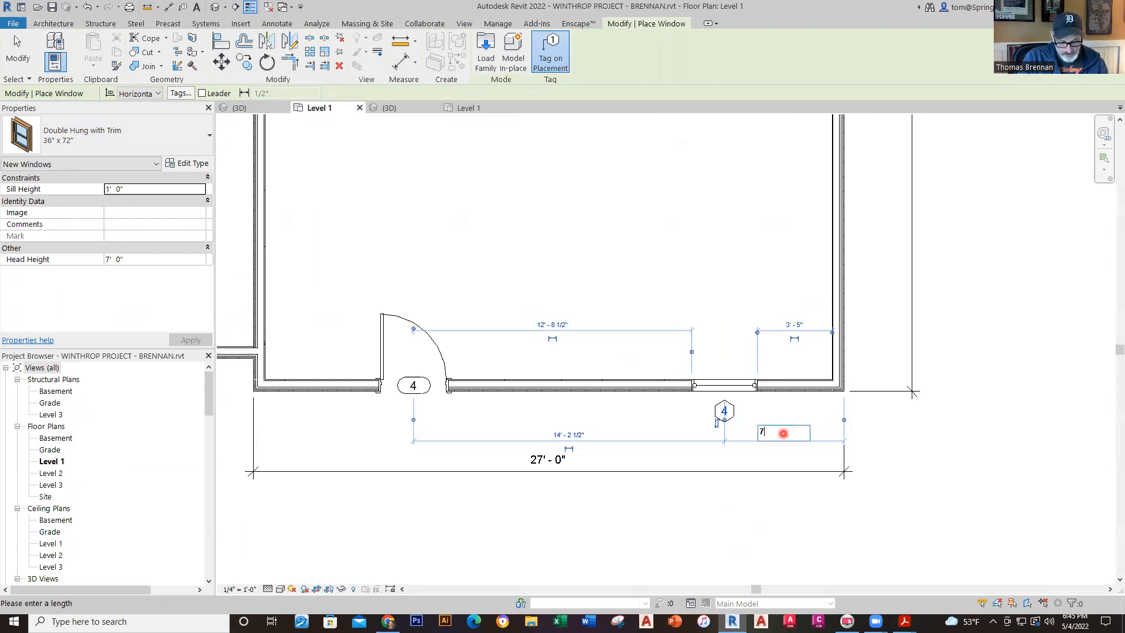
text('4)
key(Return)
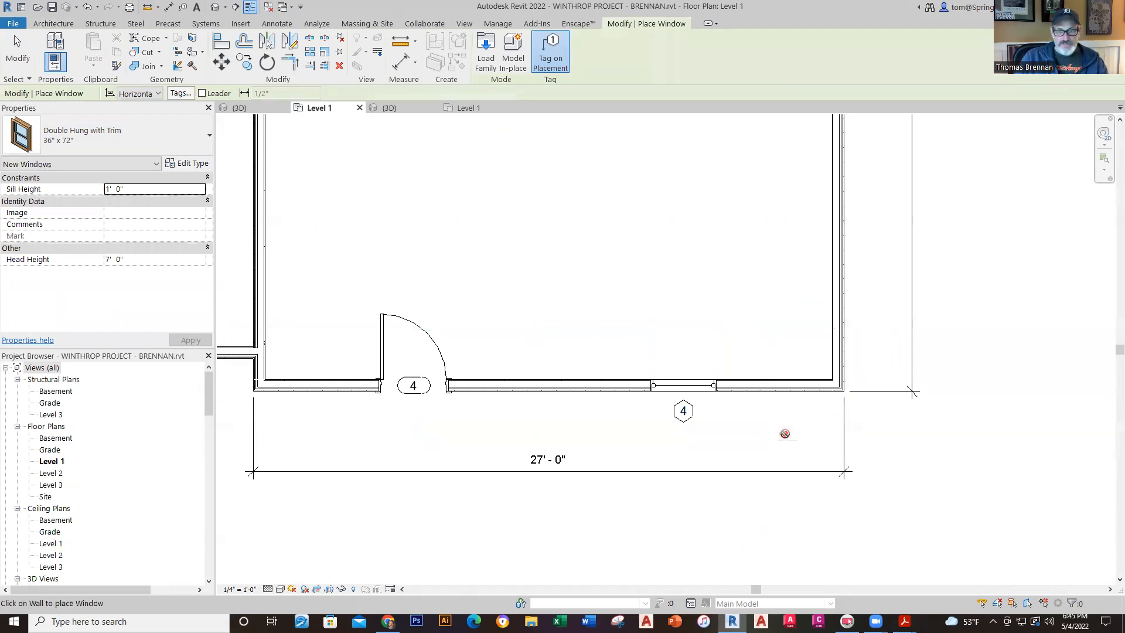
- Check the front window in the 3D view, save the project, and exit window placement
click(390, 109)
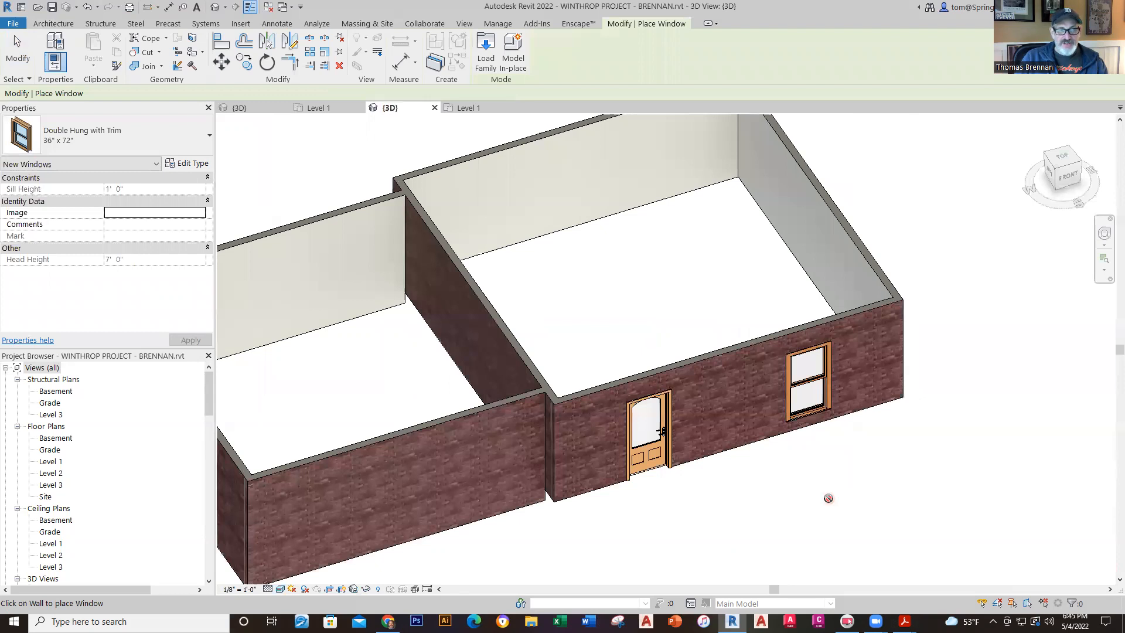
scroll(828, 498, down, 1)
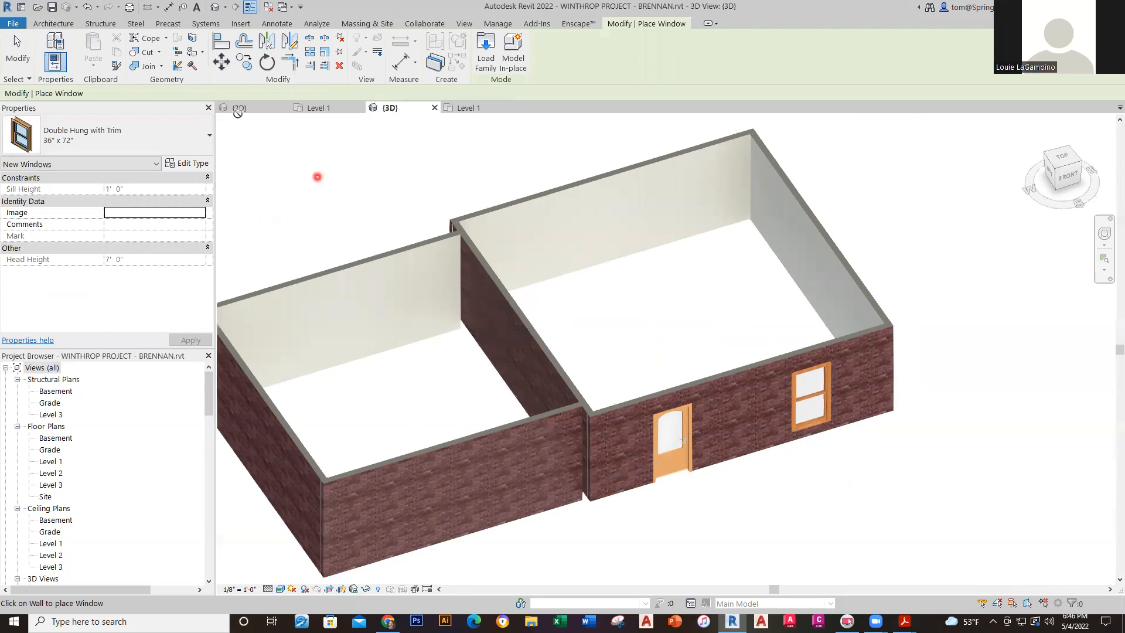
click(52, 7)
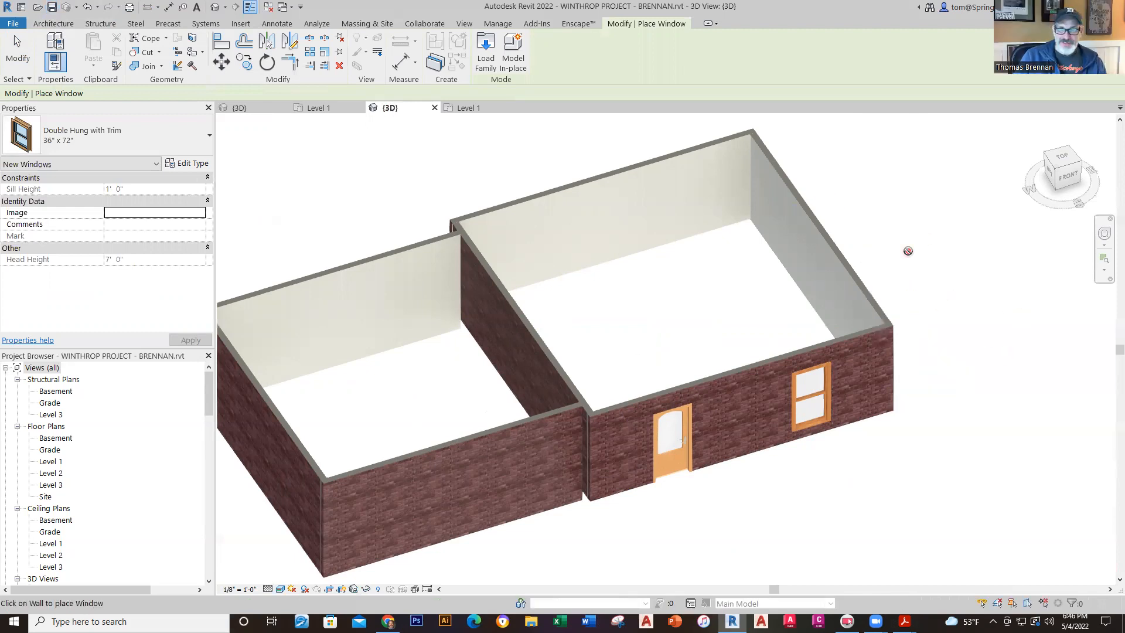
key(Escape)
scroll(906, 284, down, 1)
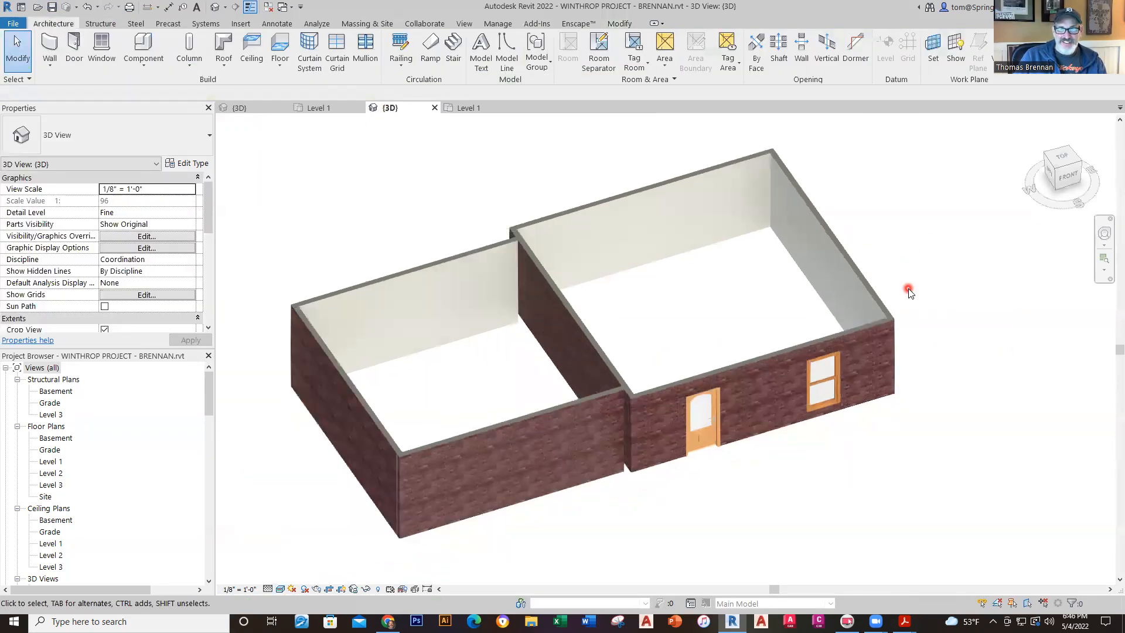
- Compare the project's Level 1 plan with the Winthrop House - Phase 10 plan, and examine the back wall's door 5 and its location dimension
click(321, 113)
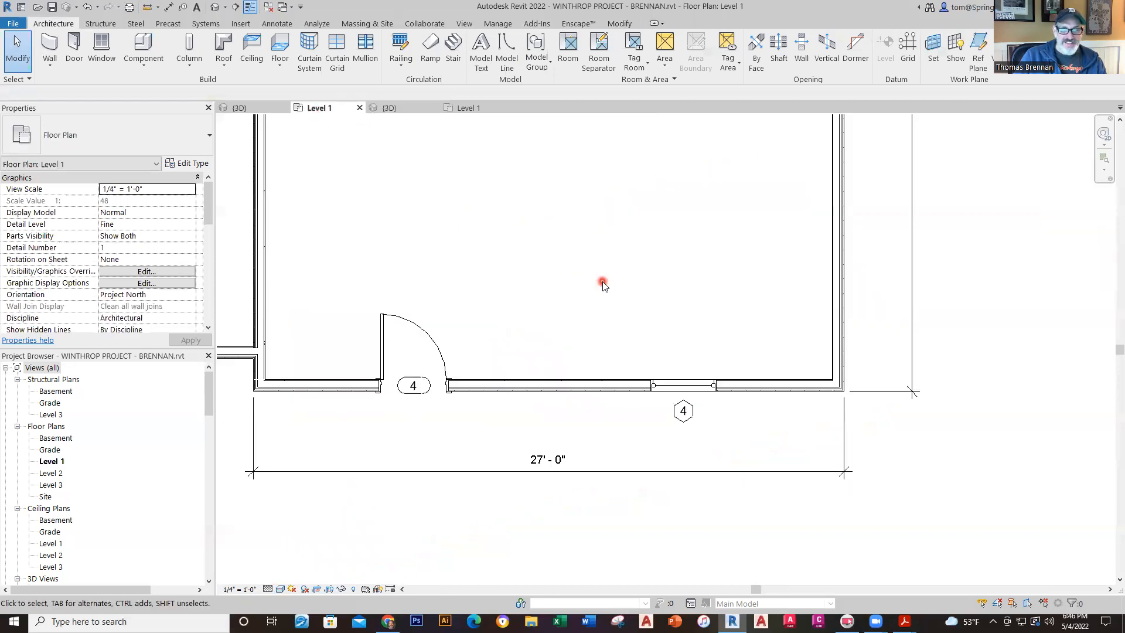
scroll(597, 284, down, 2)
click(472, 109)
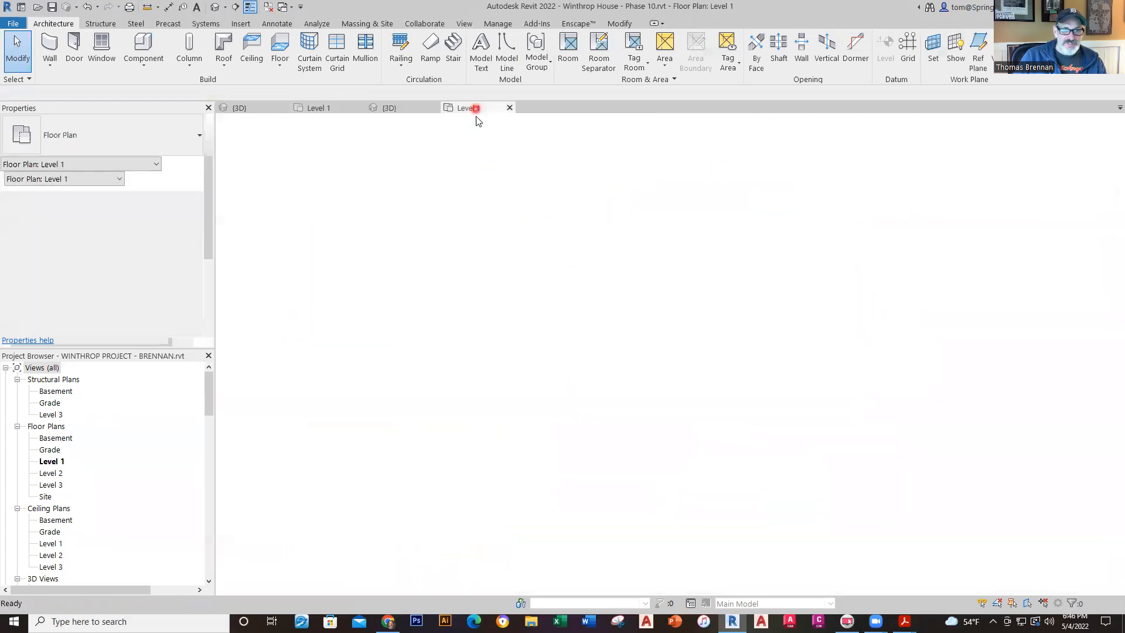
mouse_move(582, 201)
middle_down()
mouse_move(613, 412)
mouse_move(682, 350)
mouse_move(684, 328)
middle_up()
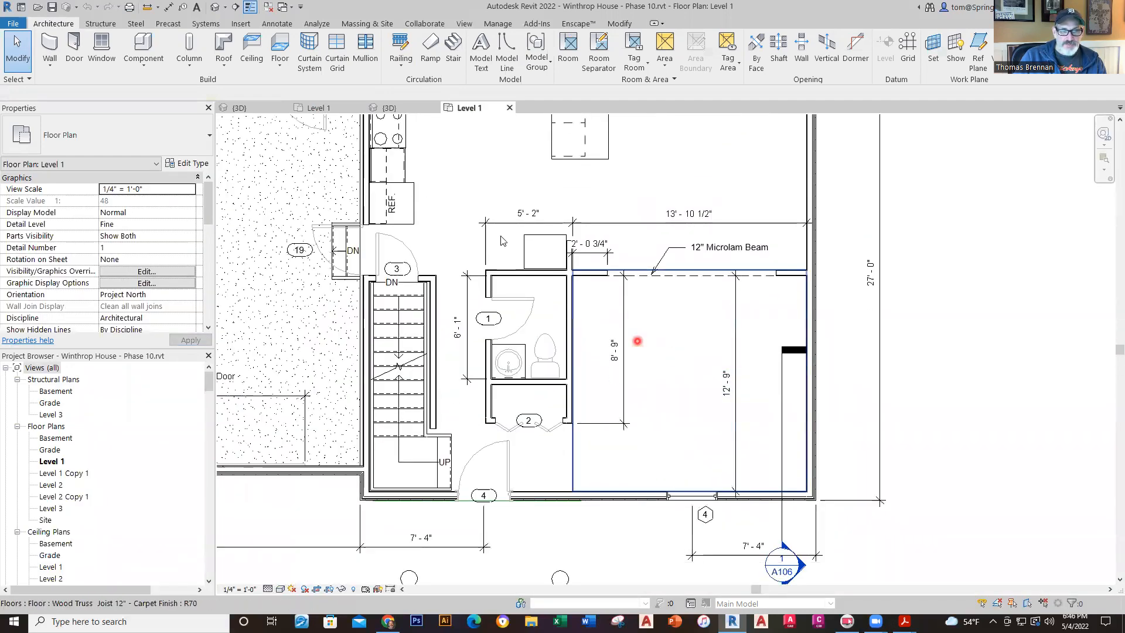
click(320, 109)
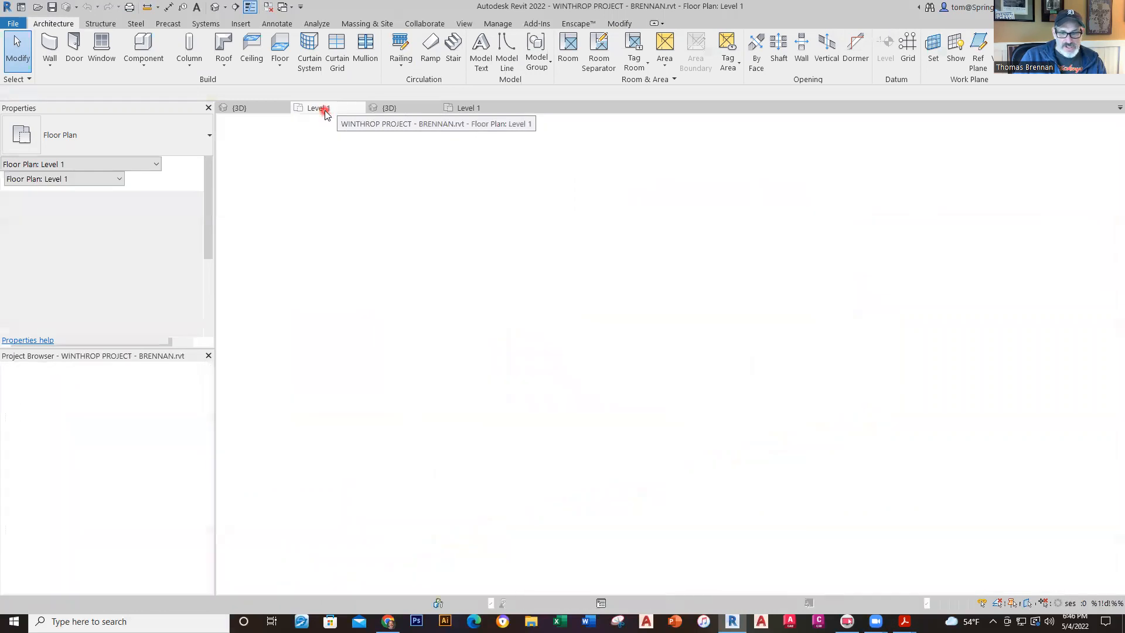
middle_drag(591, 309, 600, 433)
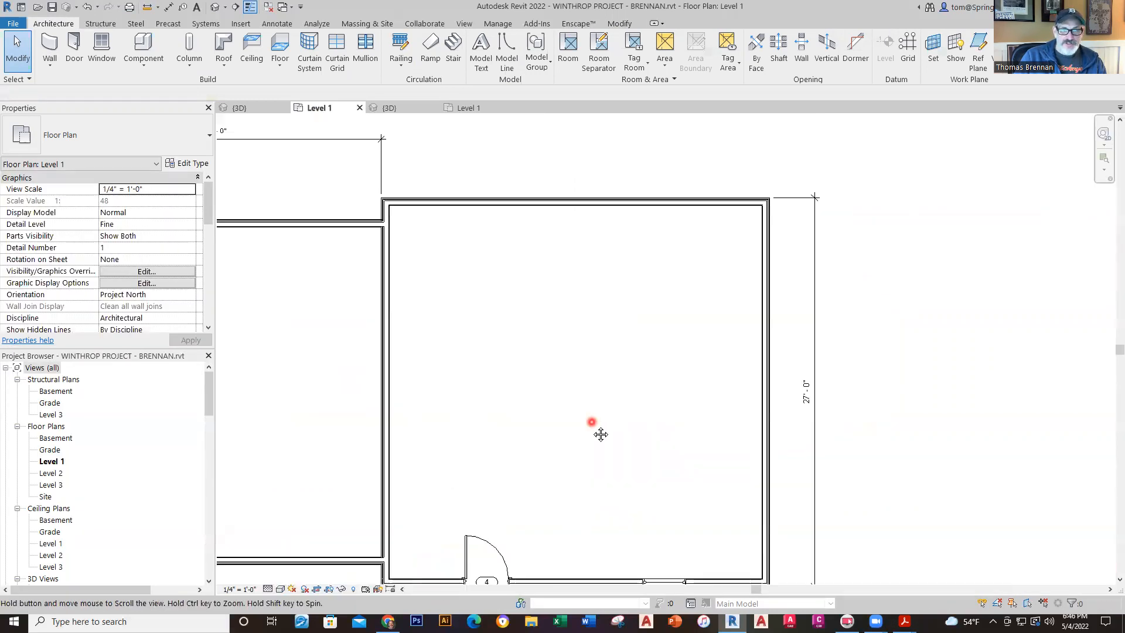
click(471, 109)
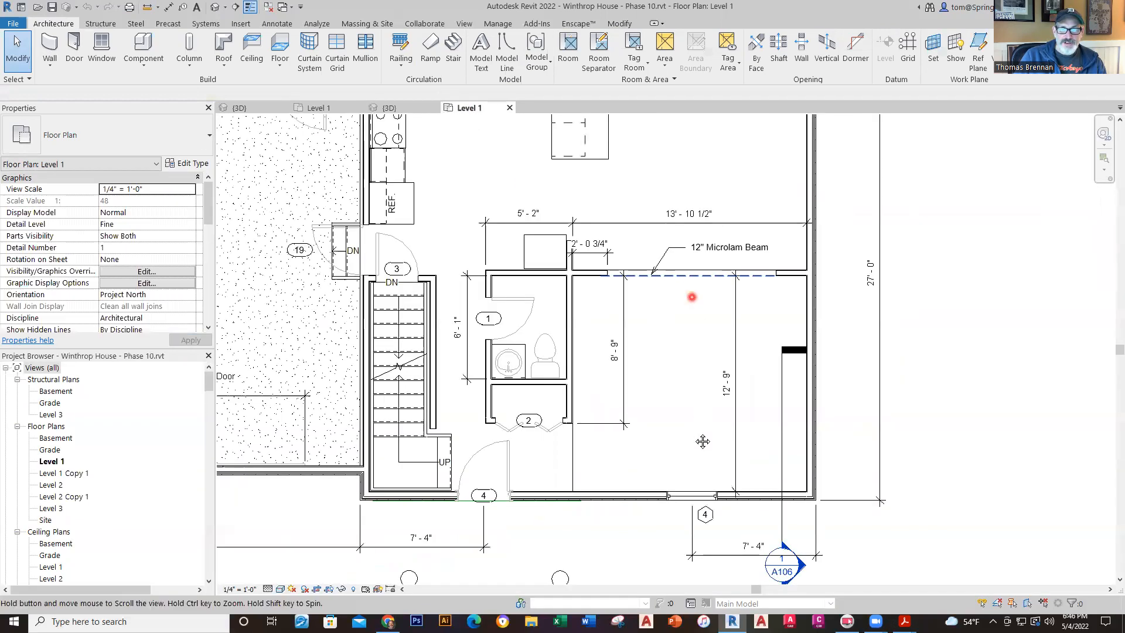
middle_drag(702, 441, 700, 466)
scroll(731, 342, up, 3)
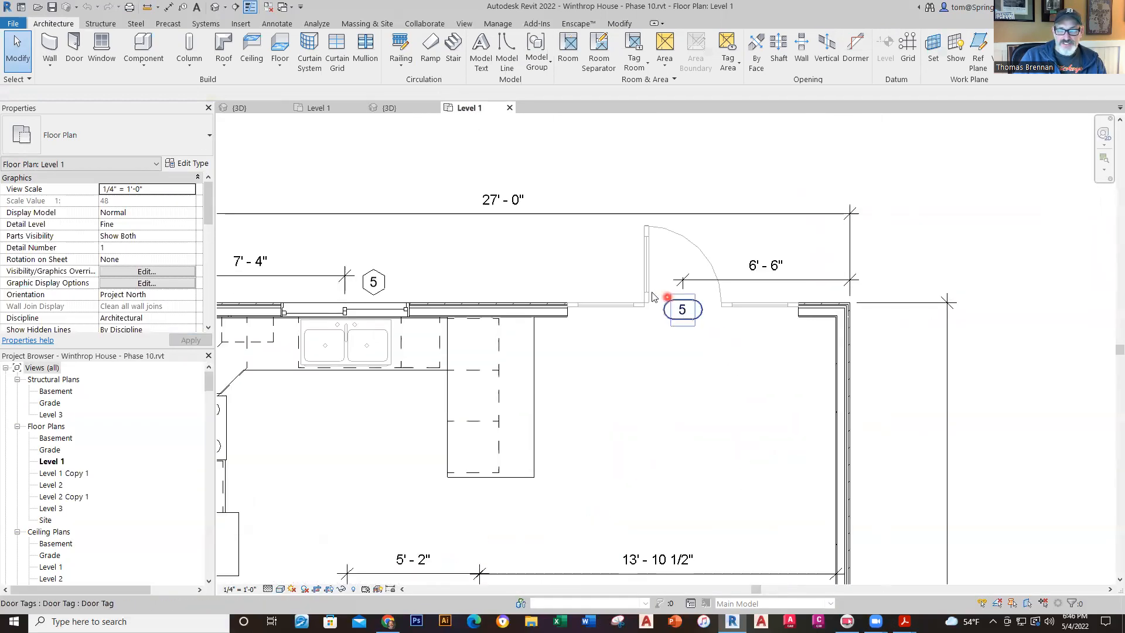
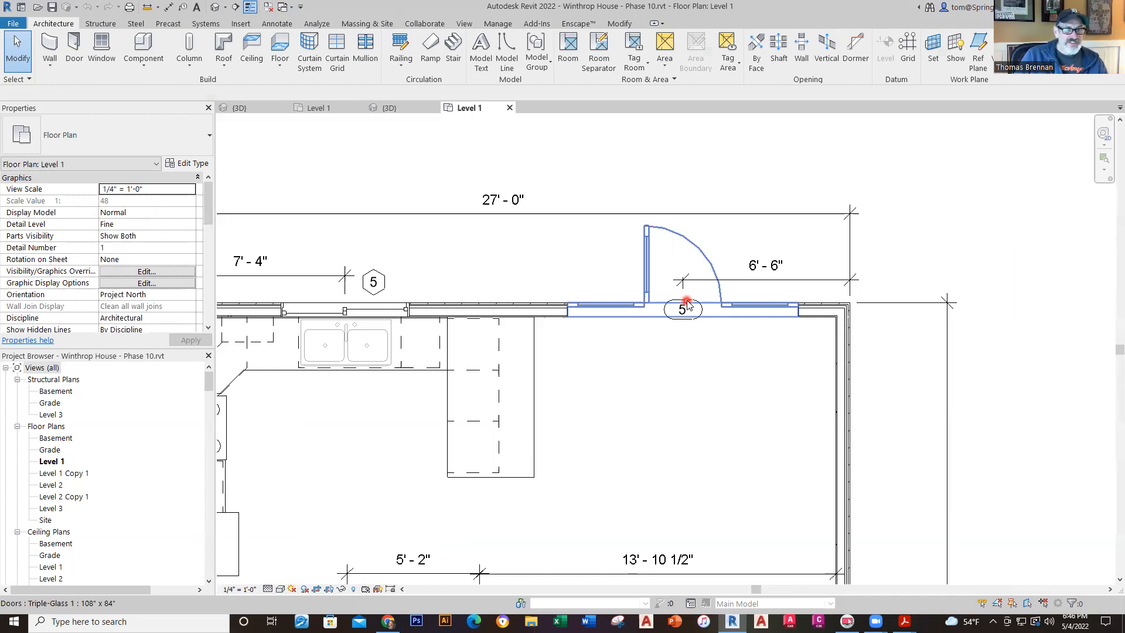
- Place a tagged Triple-Glass 1 door, 108" x 84", in the project's Level 1 back wall, about 6'-0" from the far side wall's inner face
click(315, 109)
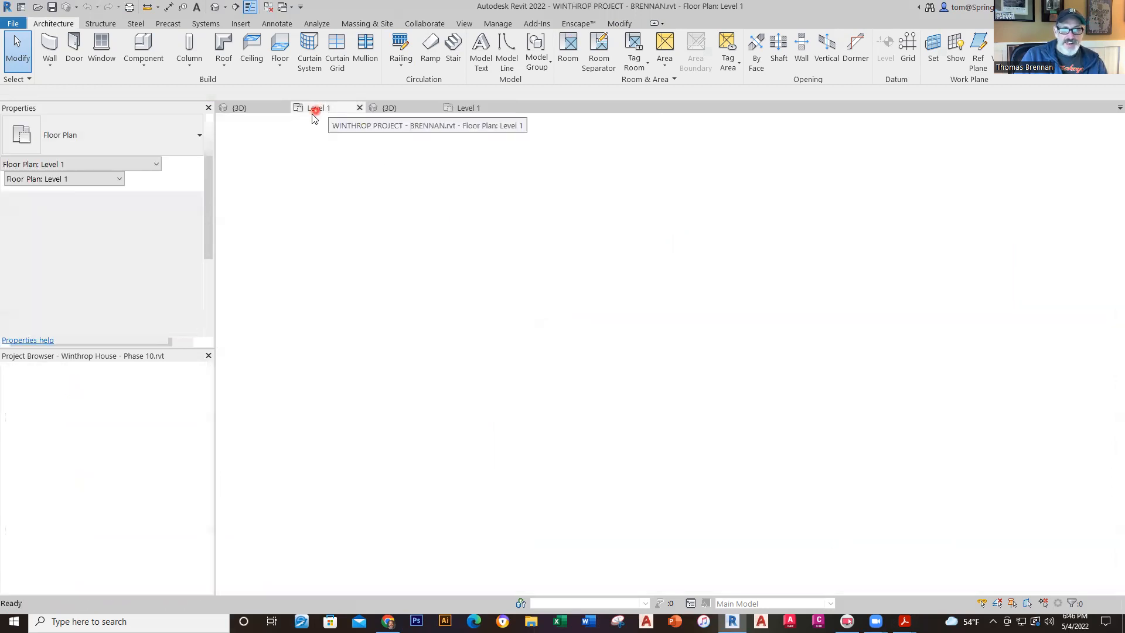
click(74, 52)
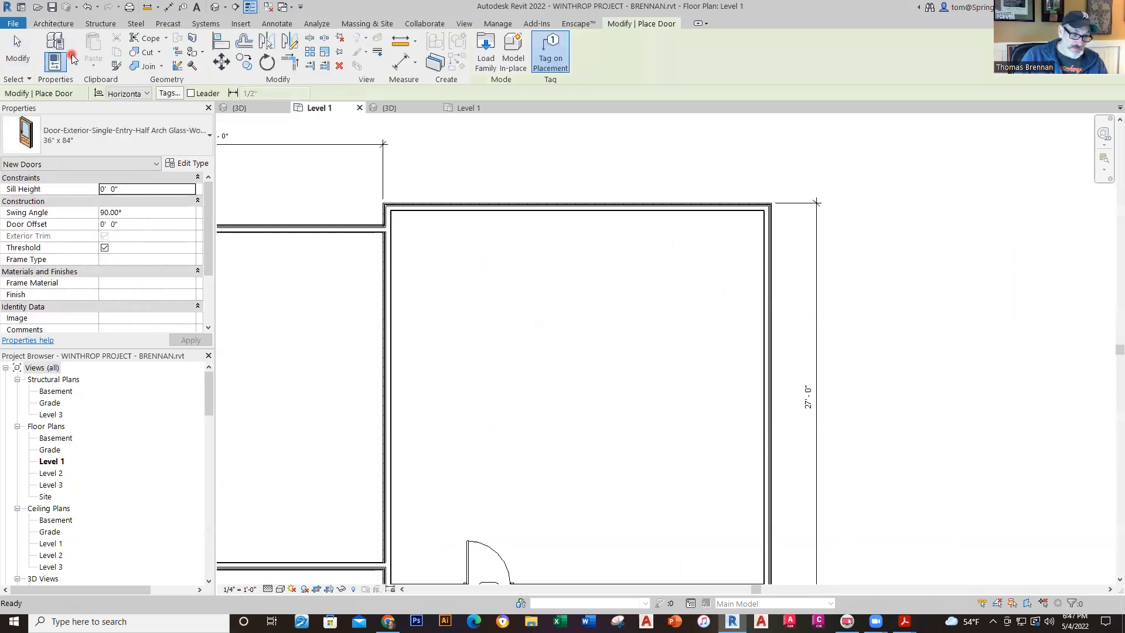
click(209, 135)
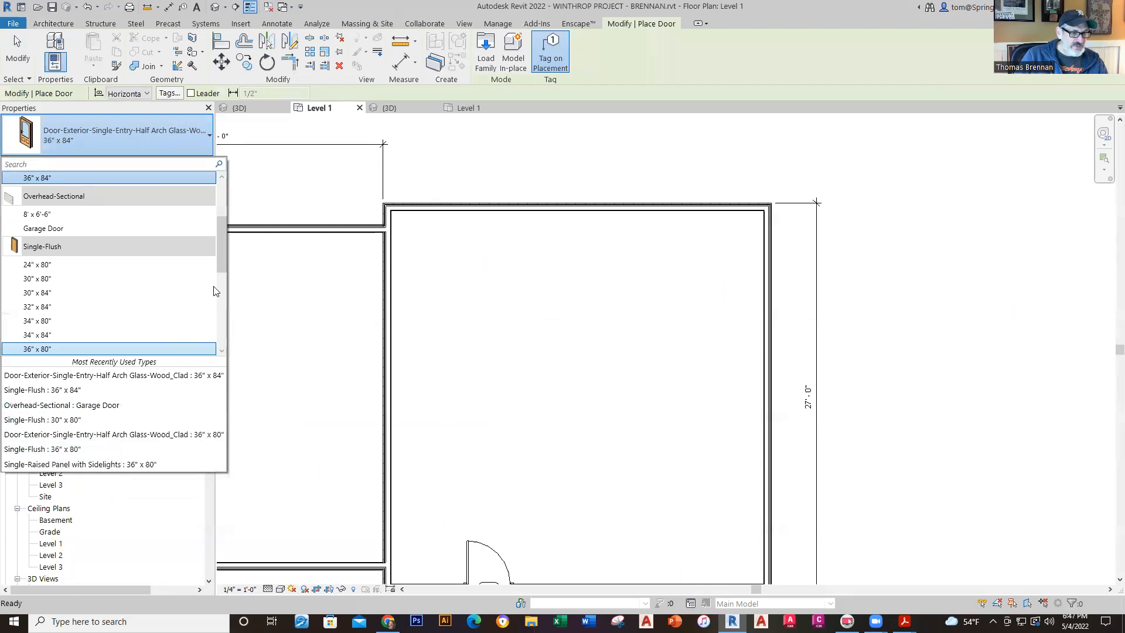
drag(227, 251, 223, 346)
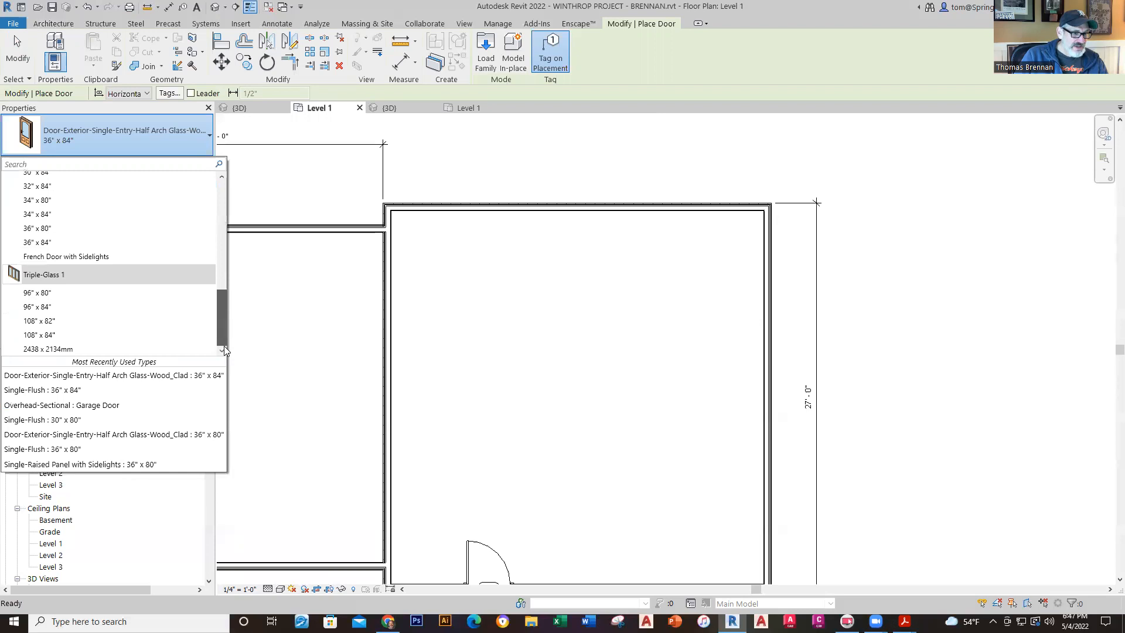
click(87, 335)
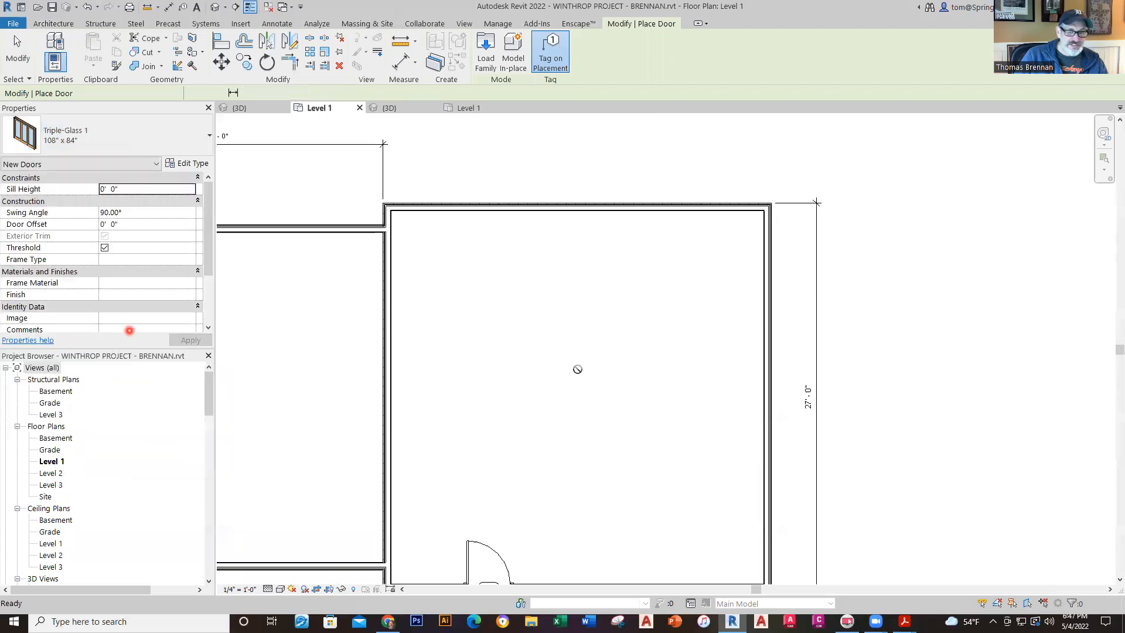
click(678, 203)
key(Escape)
key(Escape)
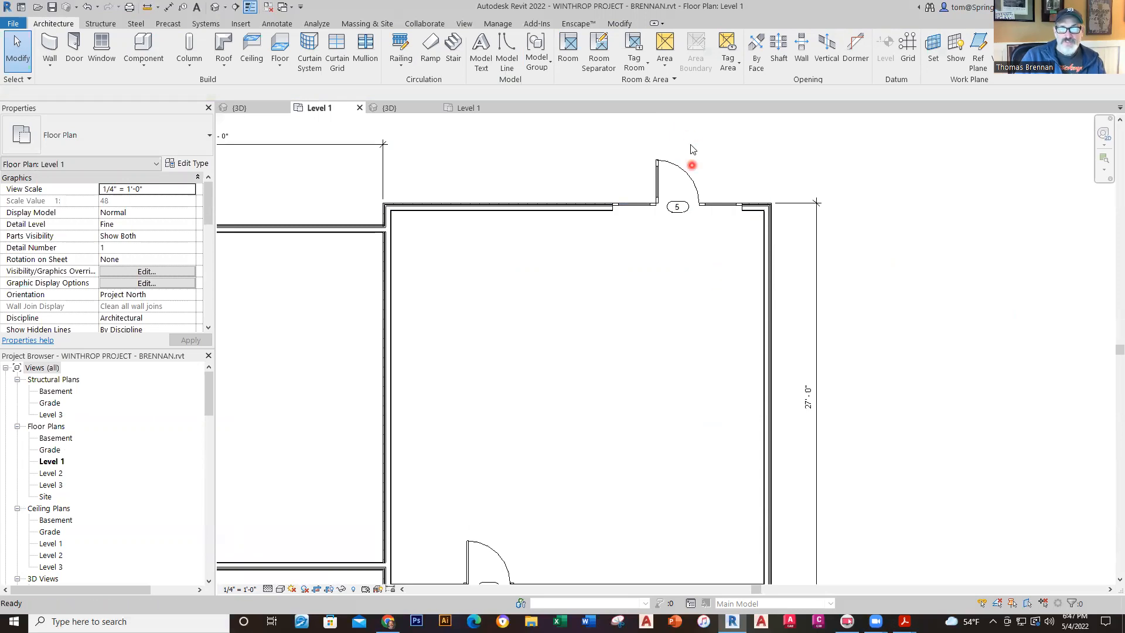
- Measure the back door's location from the side wall's outer face to the door's center, and set it to 6'-6"
mouse_move(697, 263)
middle_down()
mouse_move(698, 424)
mouse_move(662, 443)
middle_up()
scroll(663, 413, up, 2)
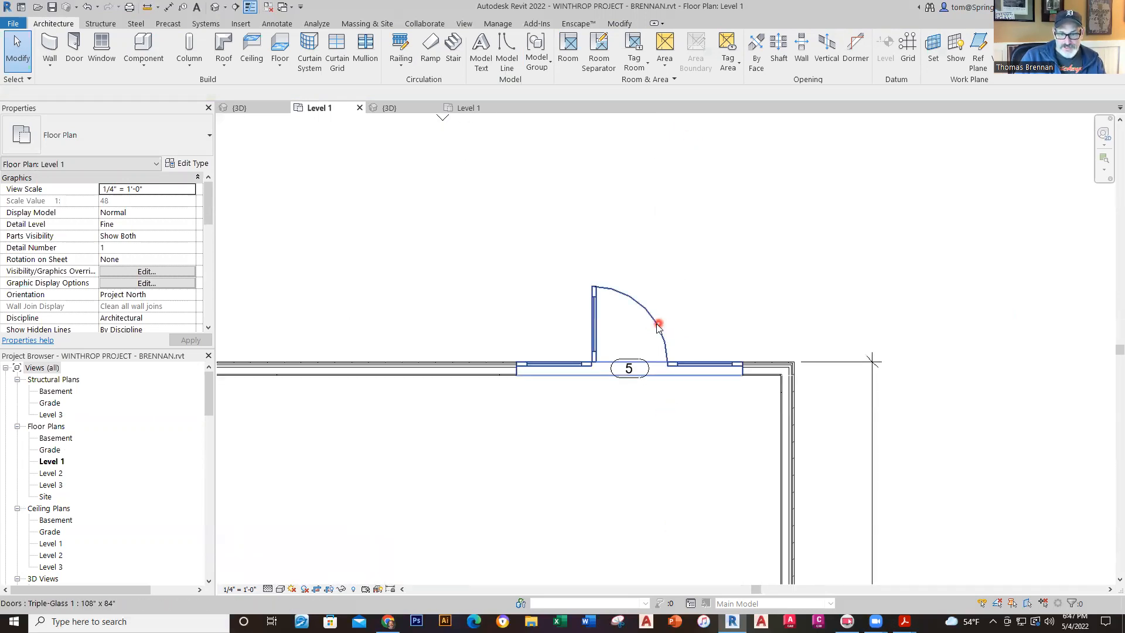
click(657, 327)
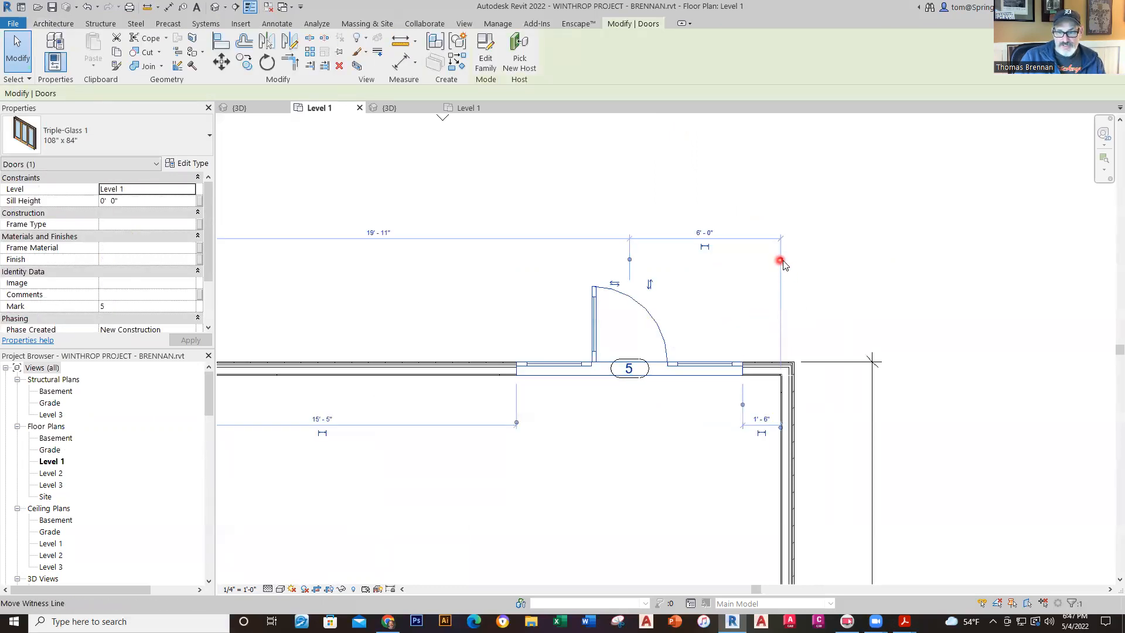
mouse_move(782, 259)
mouse_down()
mouse_move(793, 262)
mouse_move(779, 260)
mouse_up()
click(779, 262)
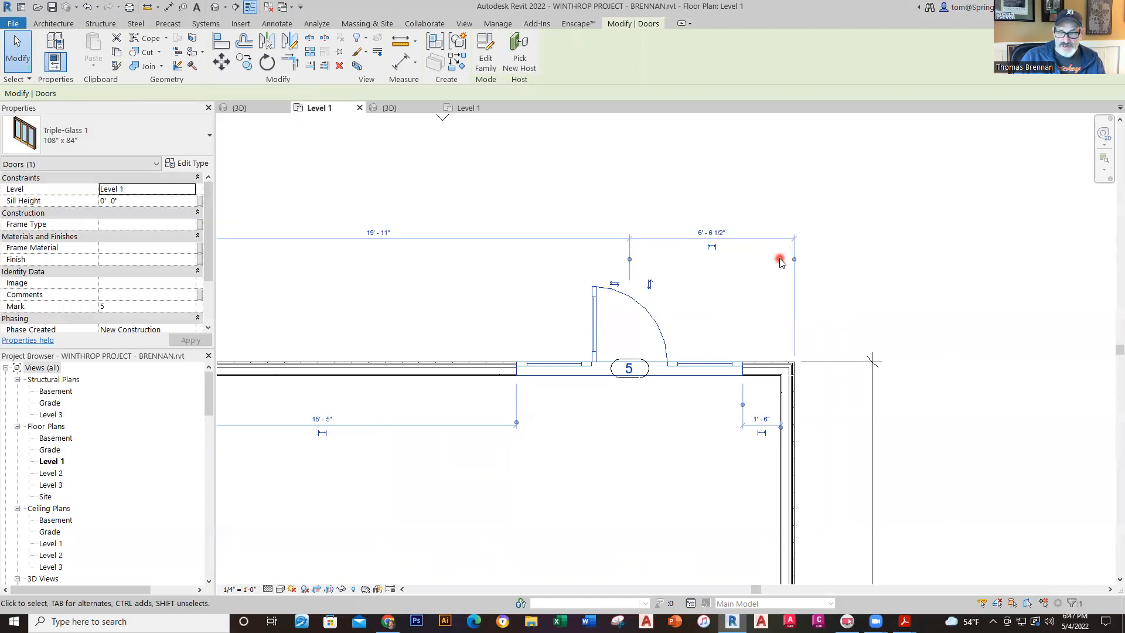
click(716, 233)
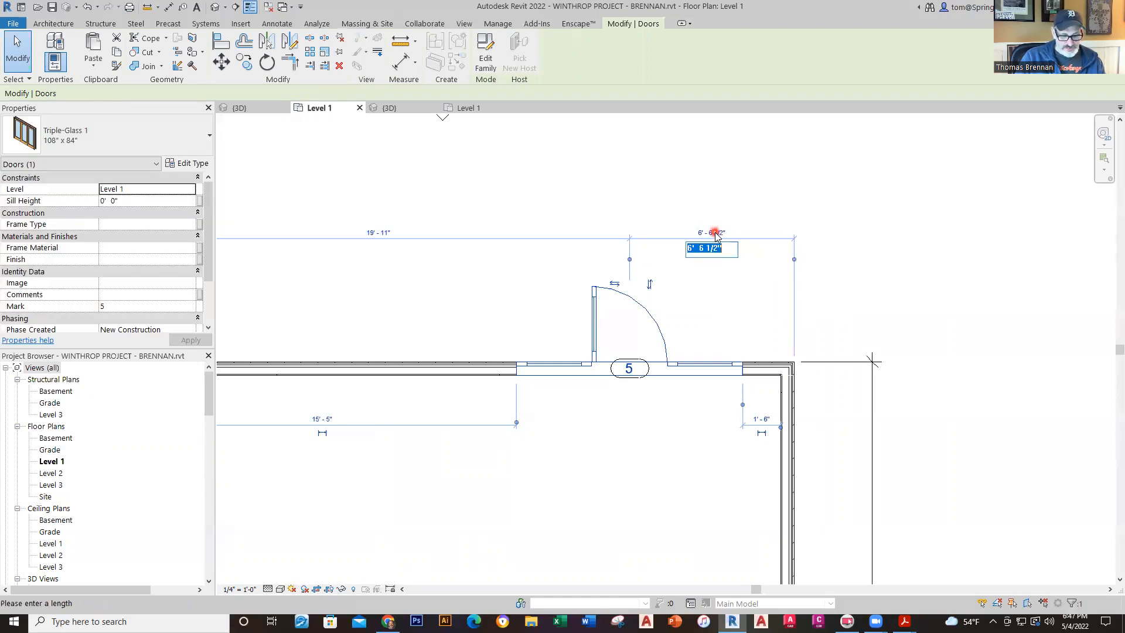
text(6 6)
key(Return)
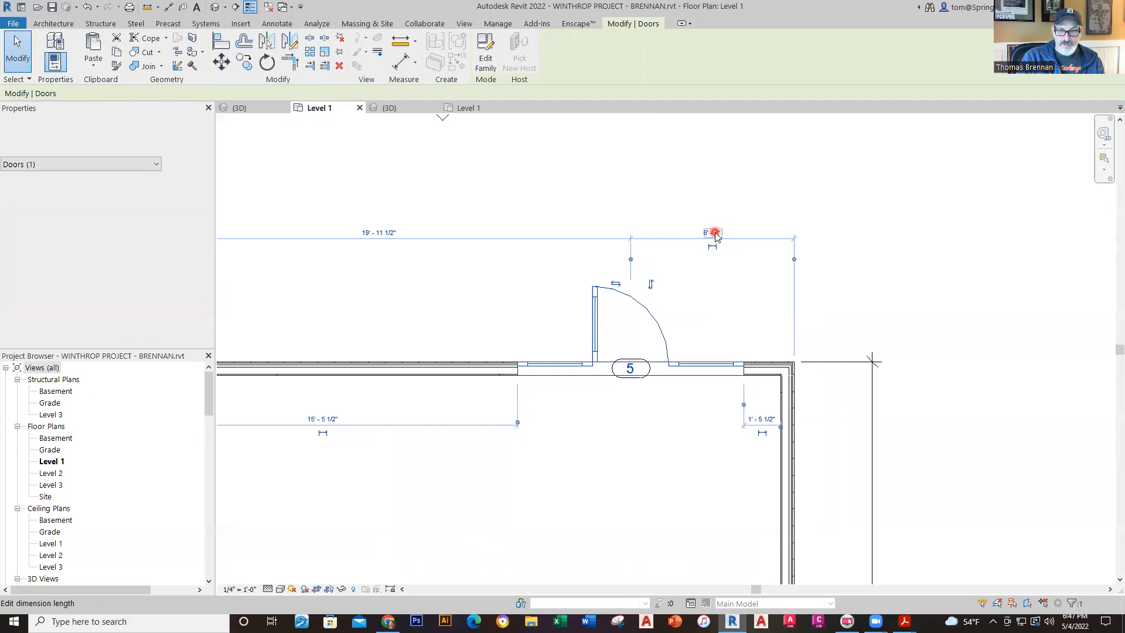
click(879, 241)
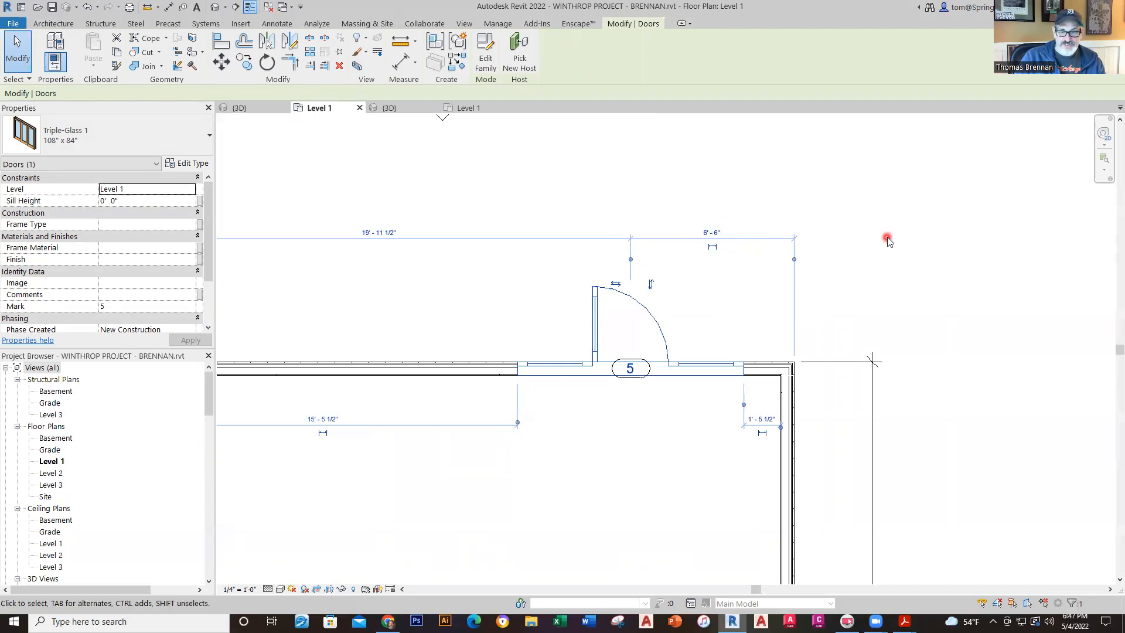
click(888, 238)
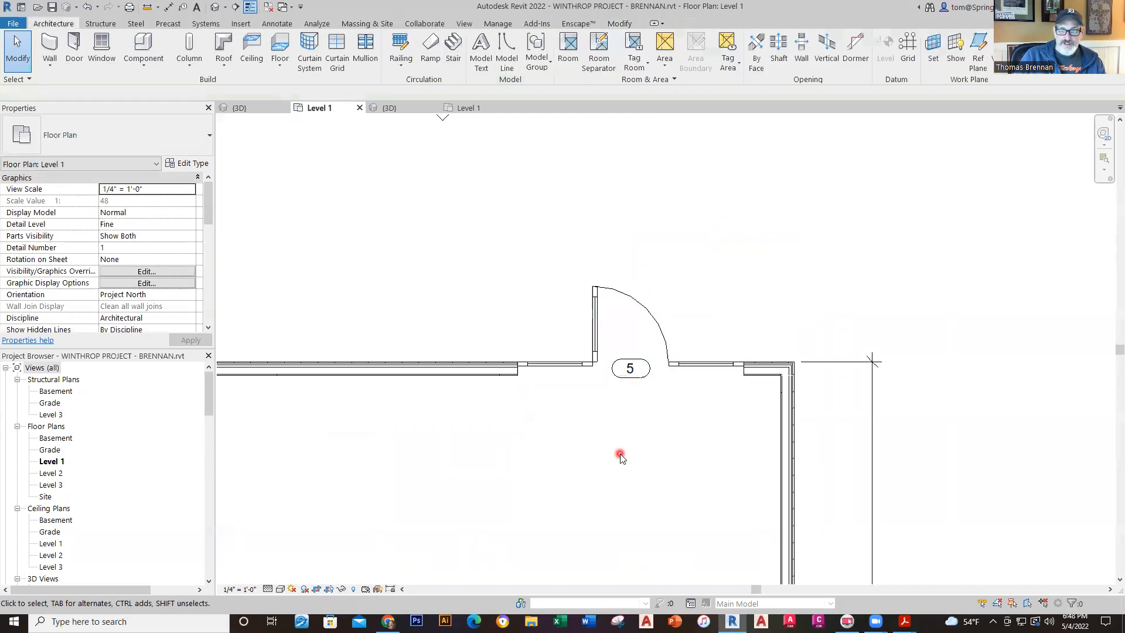
- Check the triple-glass door in the project's 3D view, and examine the back wall's window 5 and its location in the Phase 10 Level 1 plan
scroll(621, 460, down, 2)
middle_drag(627, 472, 709, 380)
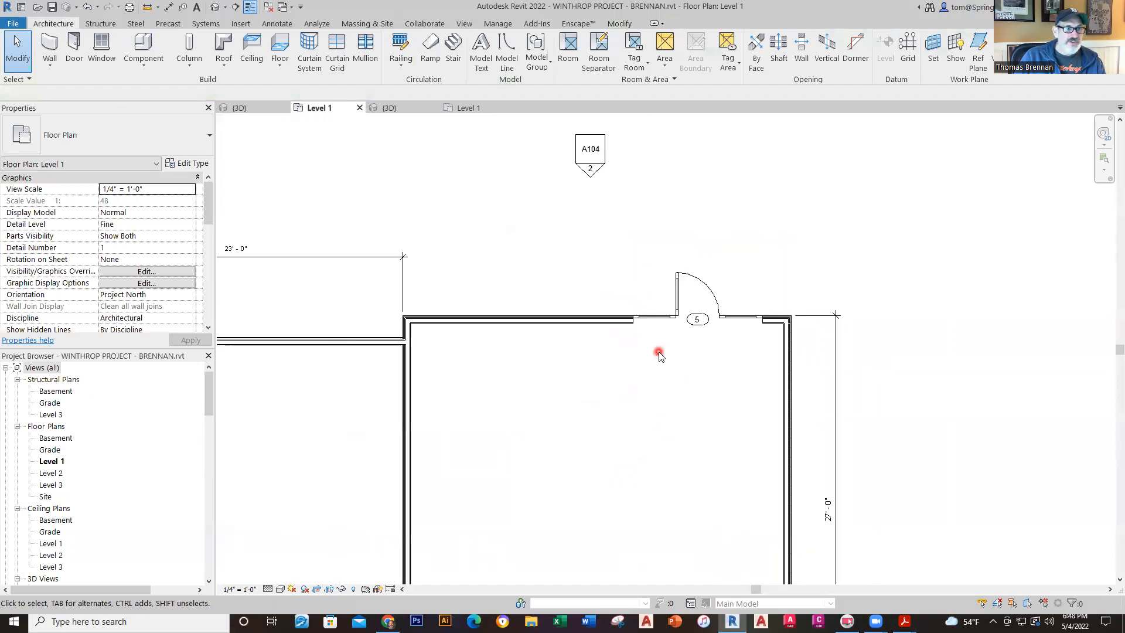
click(387, 109)
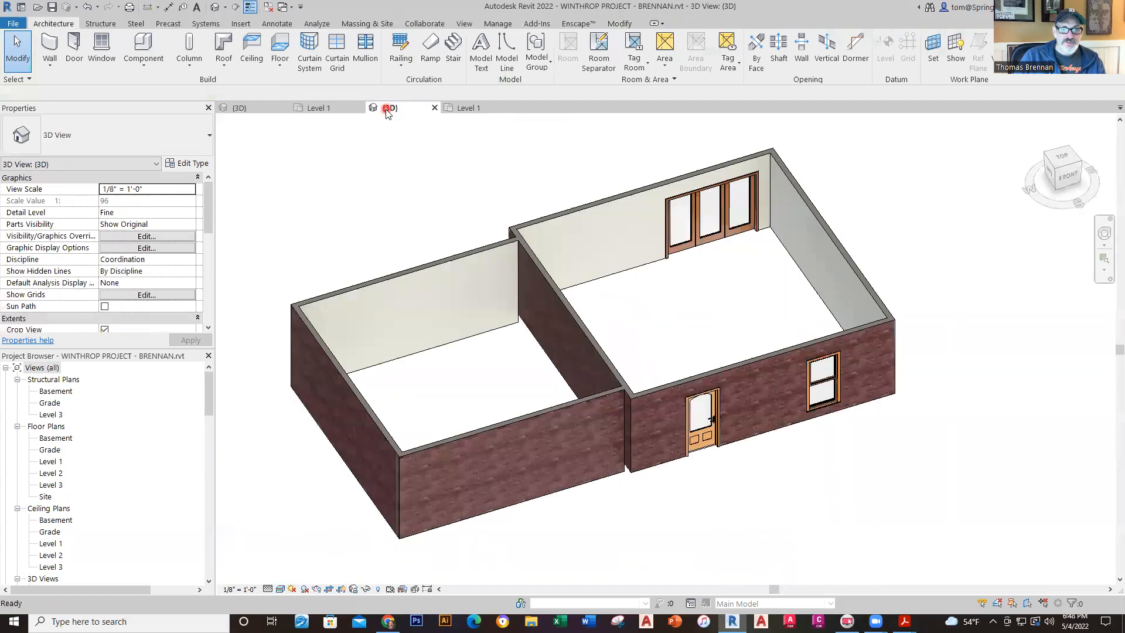
shift+middle_drag(871, 459, 920, 400)
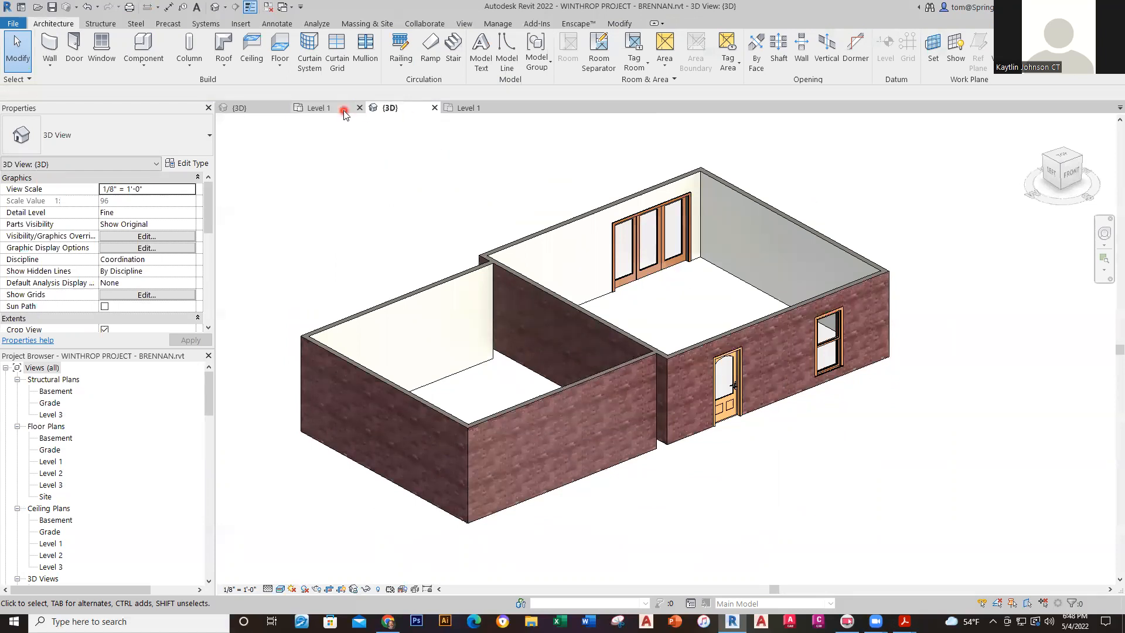
click(321, 108)
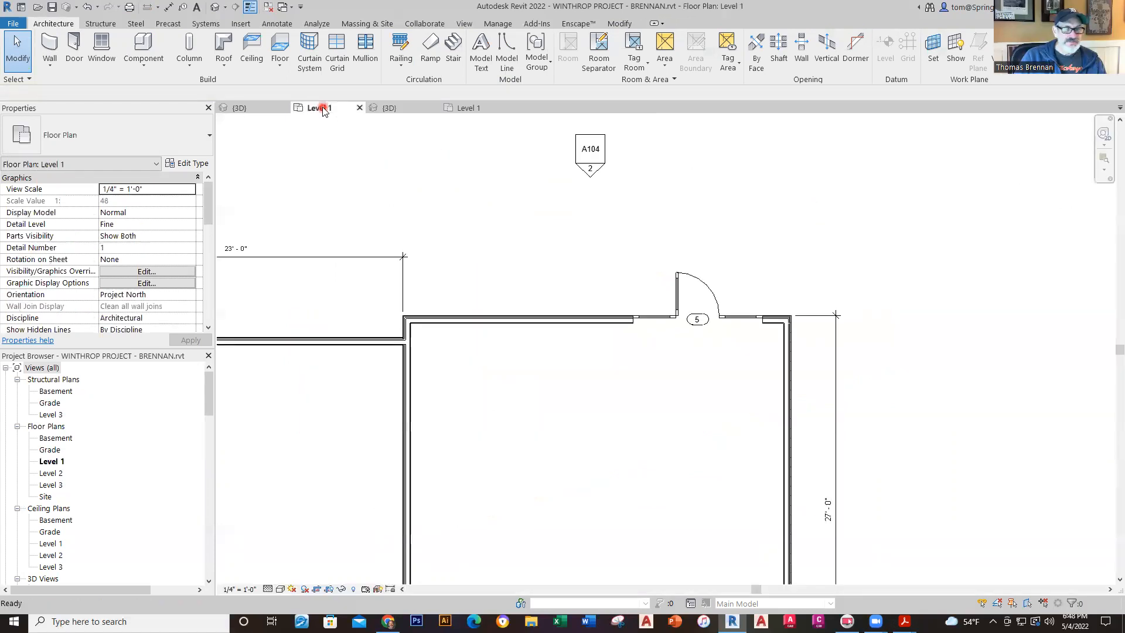
middle_drag(516, 256, 598, 200)
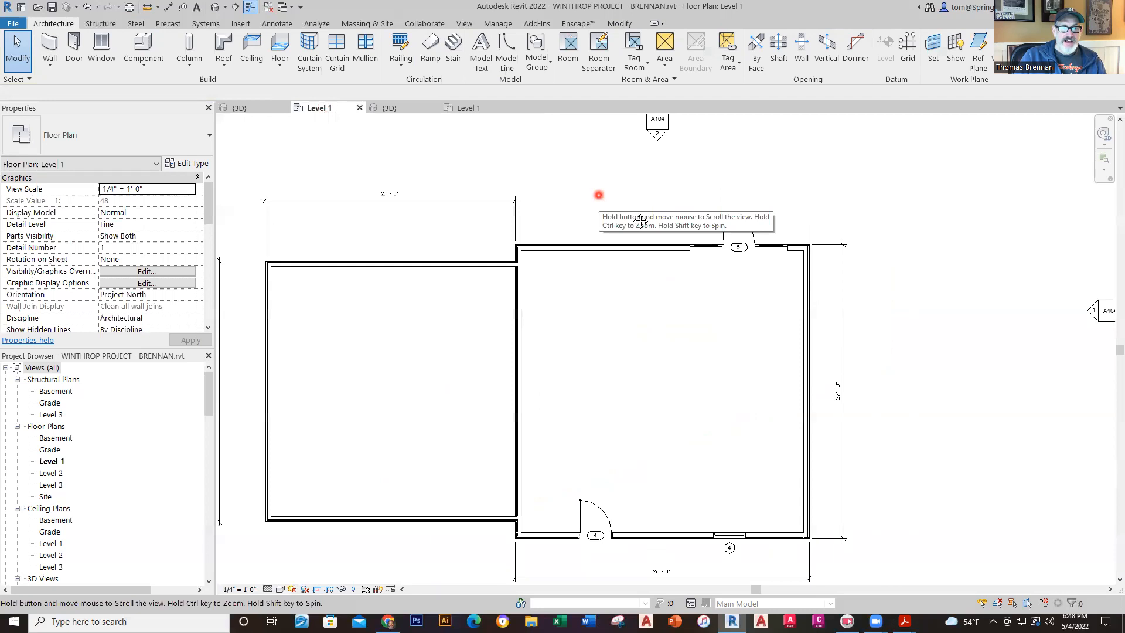
click(463, 110)
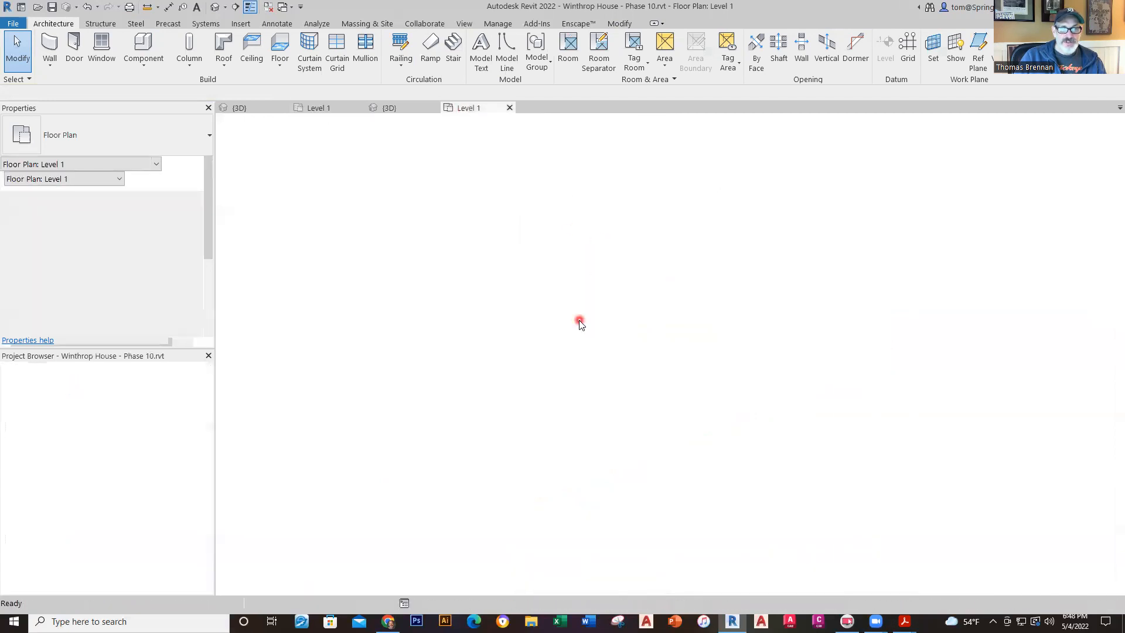
scroll(579, 426, down, 2)
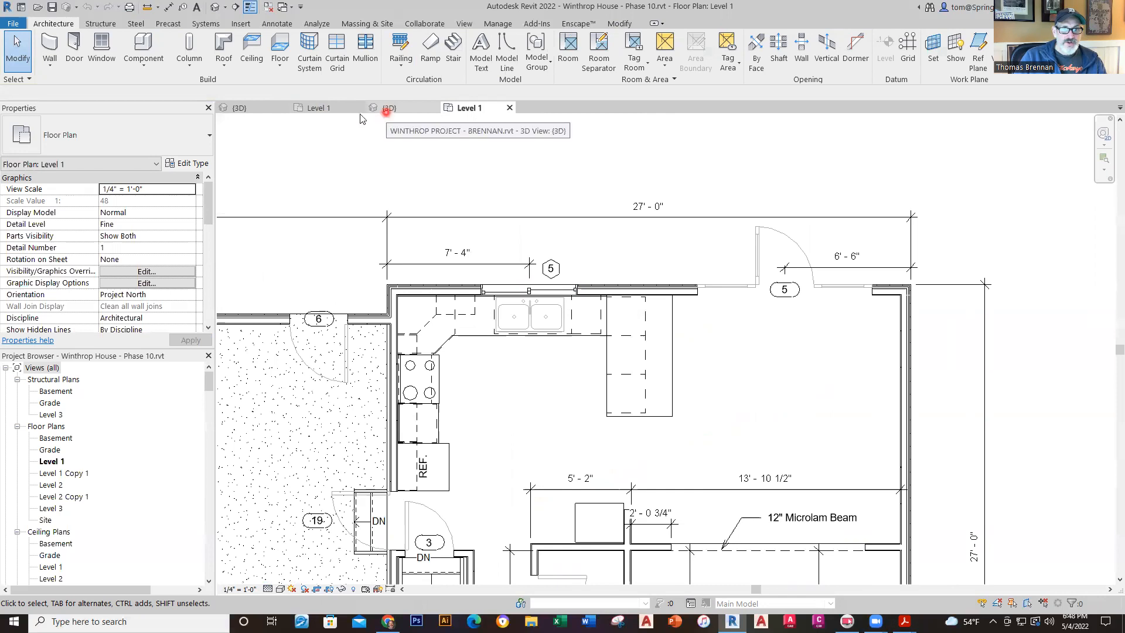
- Place a tagged Slider with Trim window, type Slider 5' x 3' 2, in the project's back wall, about 8'-0" from the dividing wall's inner face
click(342, 112)
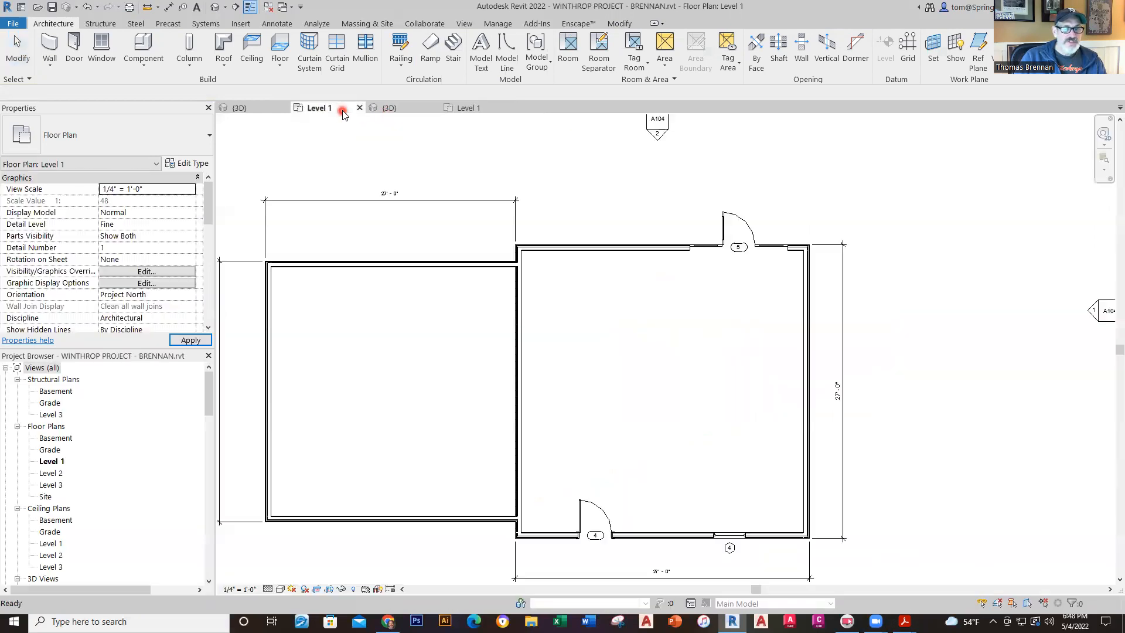
click(71, 59)
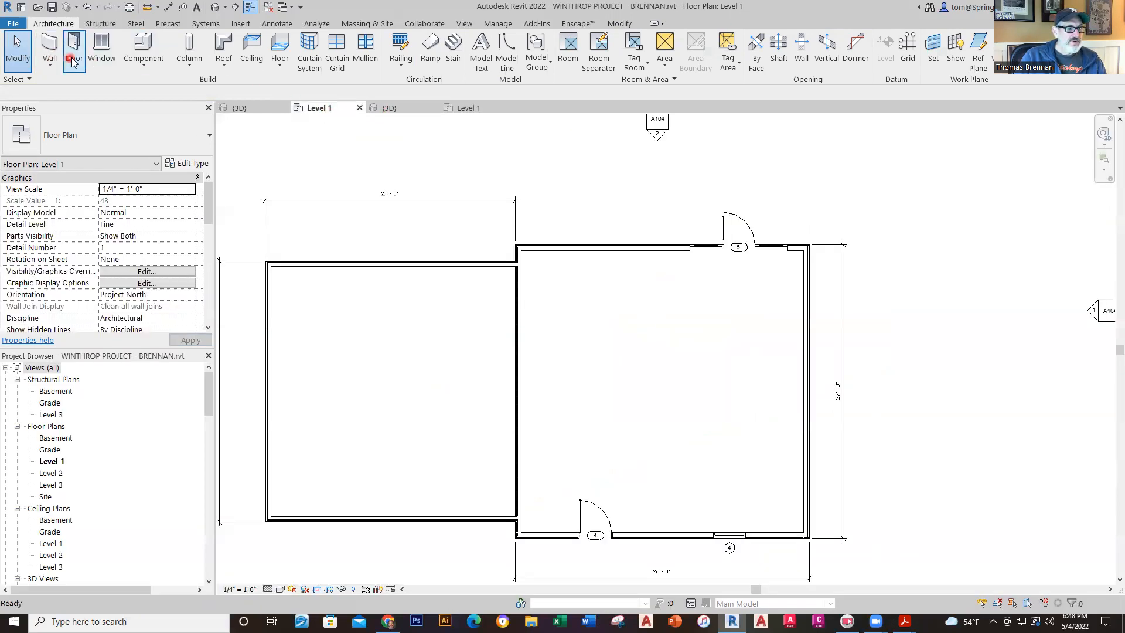
click(102, 52)
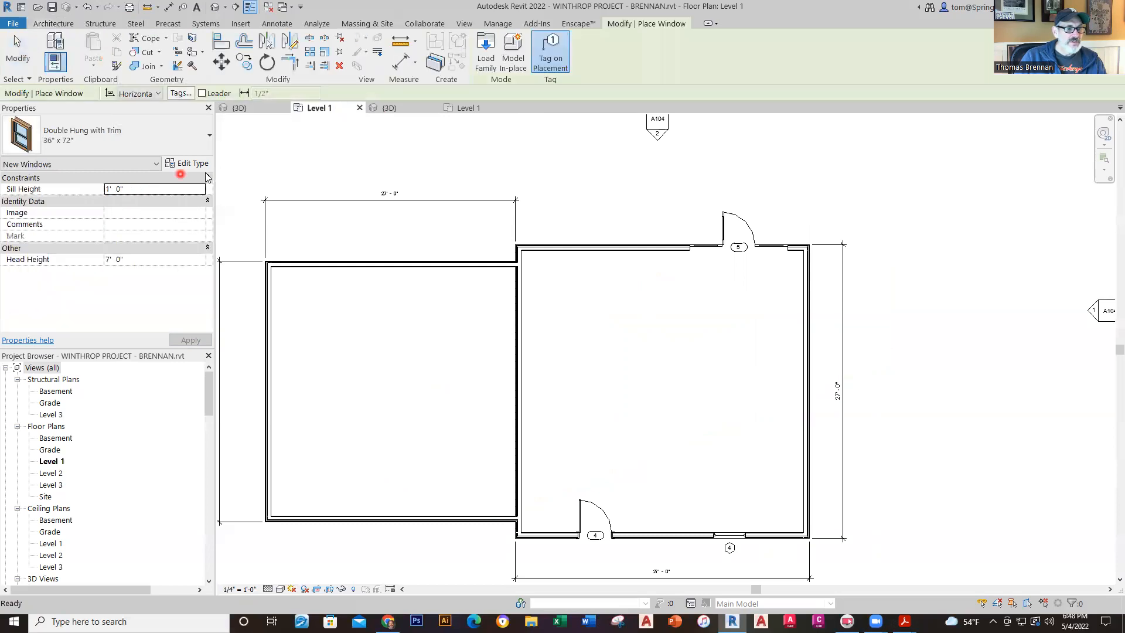
click(199, 147)
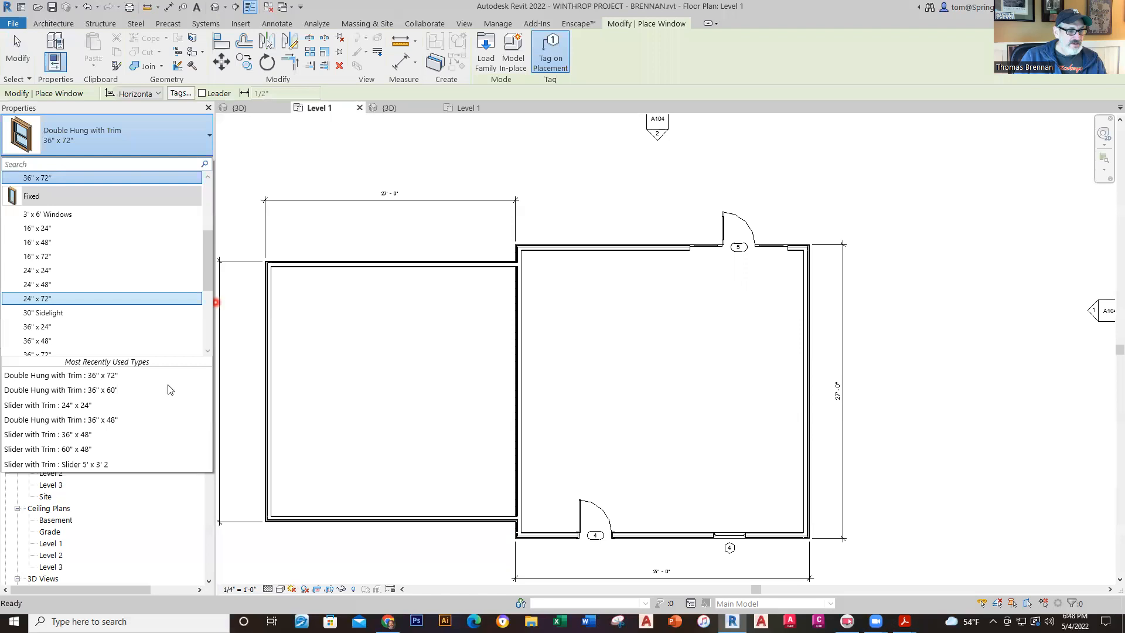
click(69, 464)
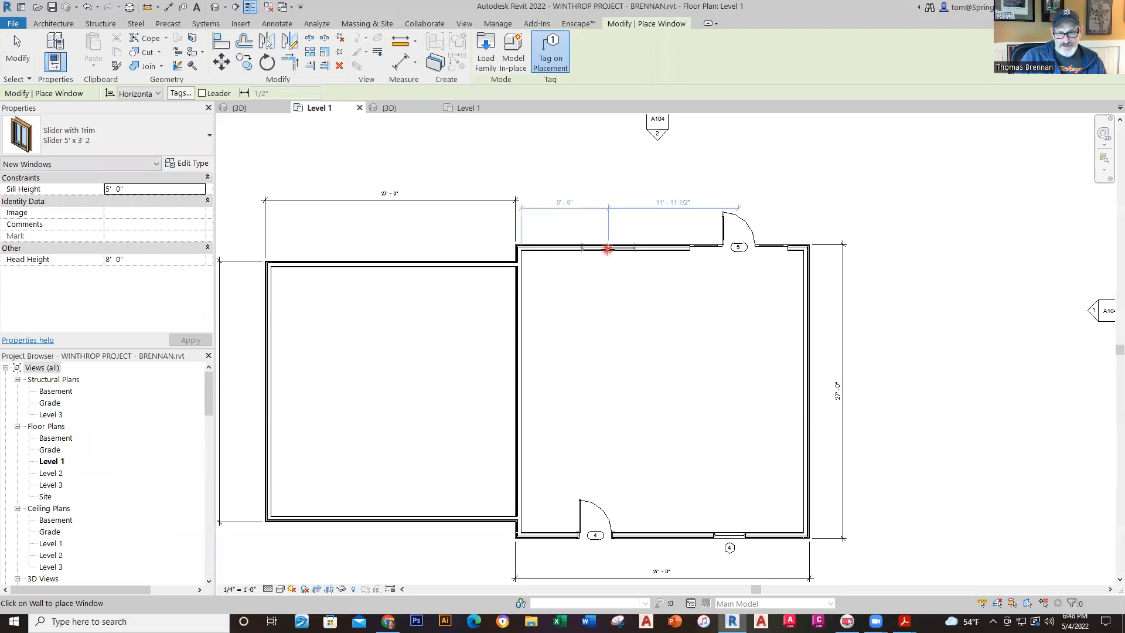
click(608, 250)
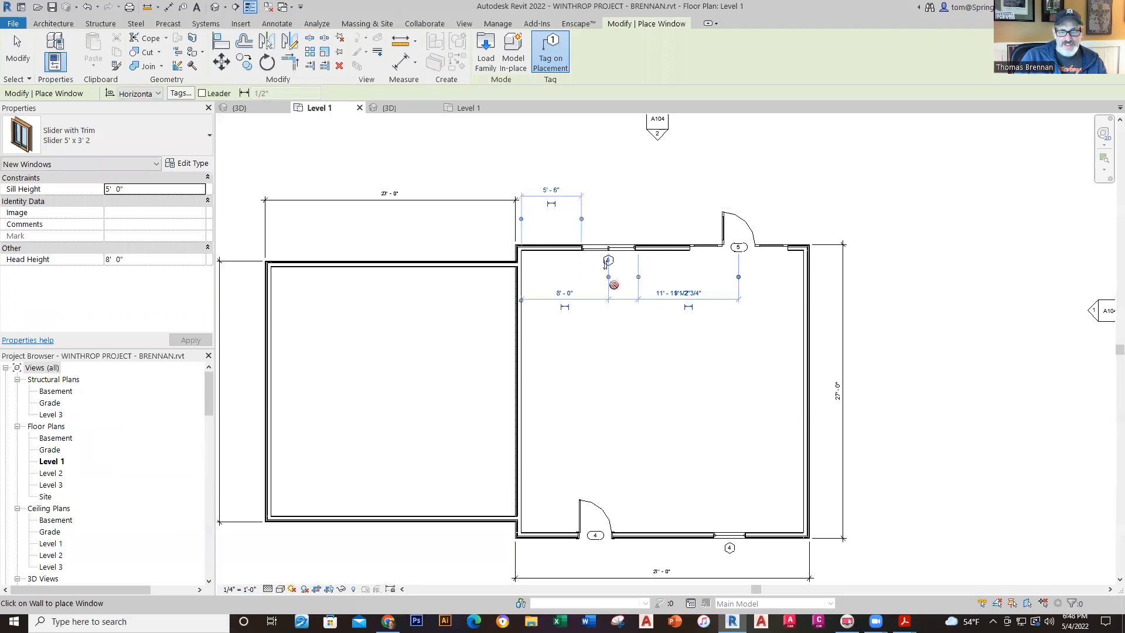
key(Escape)
key(Escape)
- Measure the slider window's location from the dividing wall's outer face to the window's center, and set it to 7'-4"
scroll(590, 248, up, 2)
scroll(590, 248, up, 2)
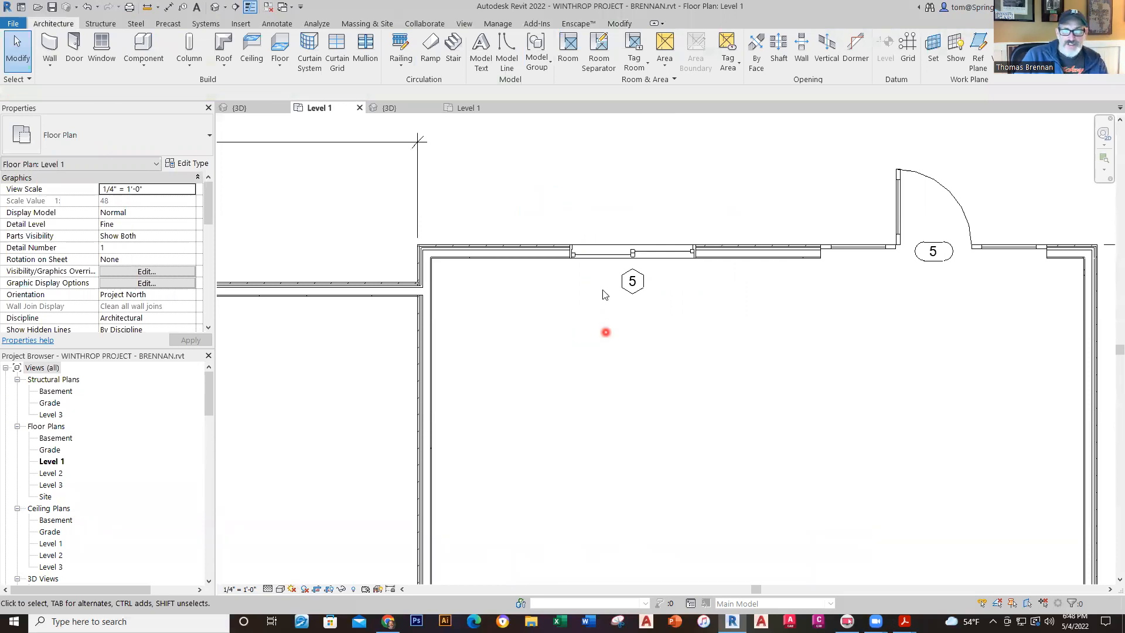
click(607, 255)
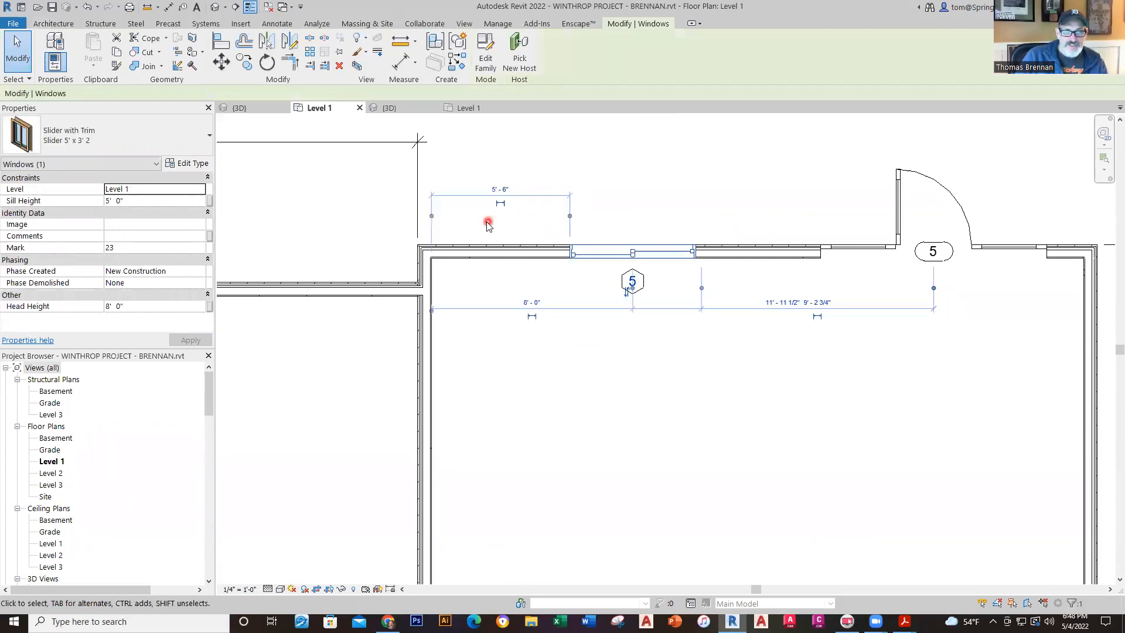
click(432, 218)
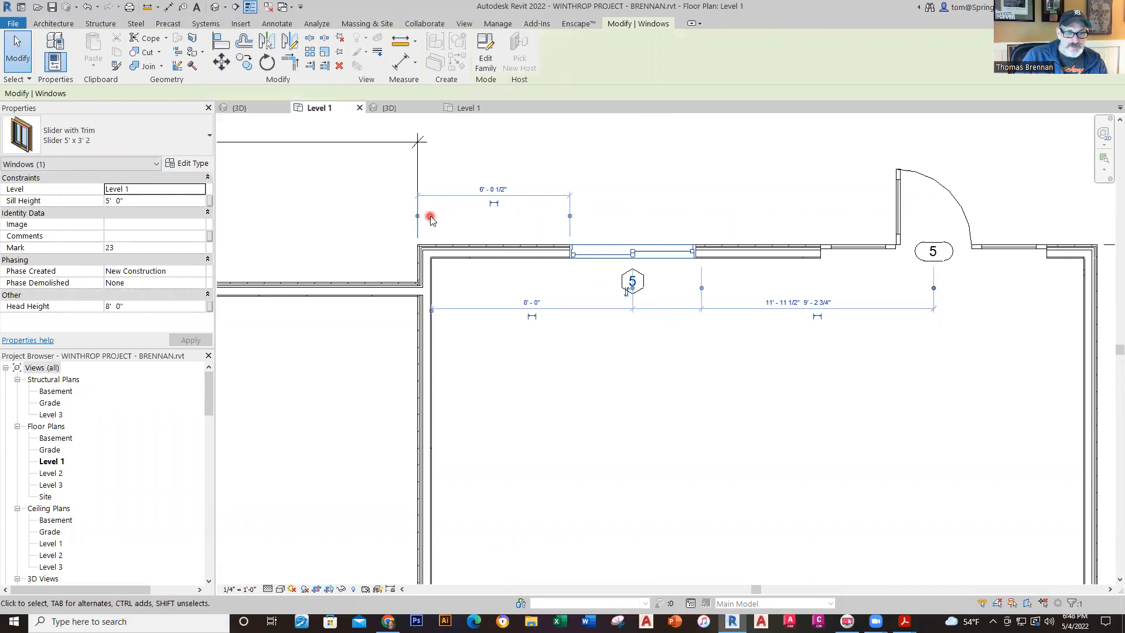
click(571, 217)
click(702, 218)
click(518, 188)
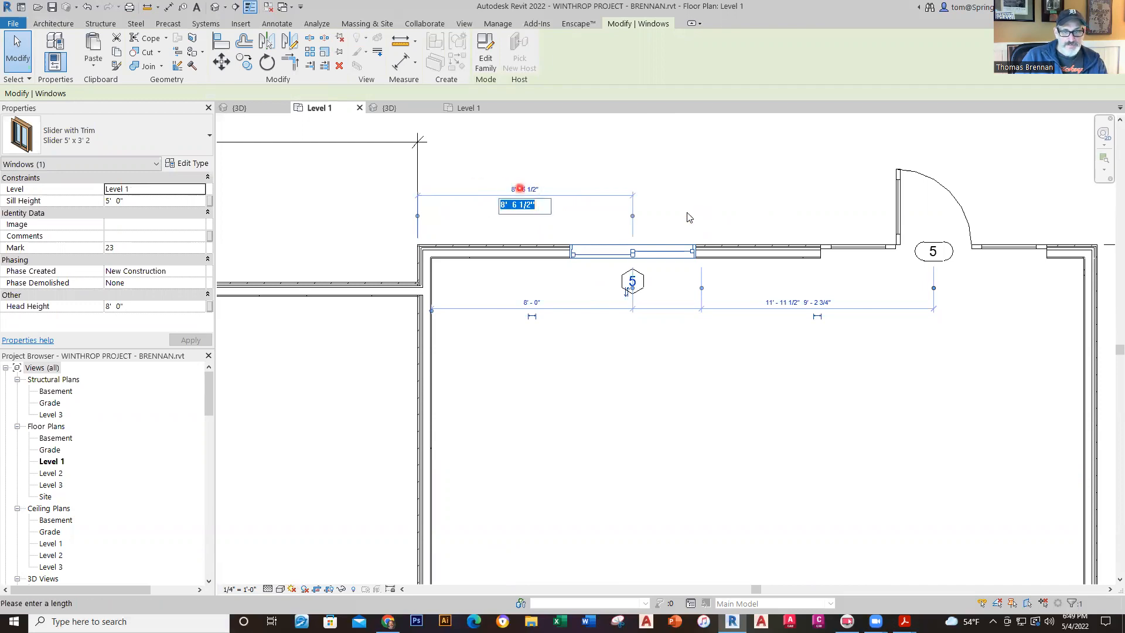
text(7)
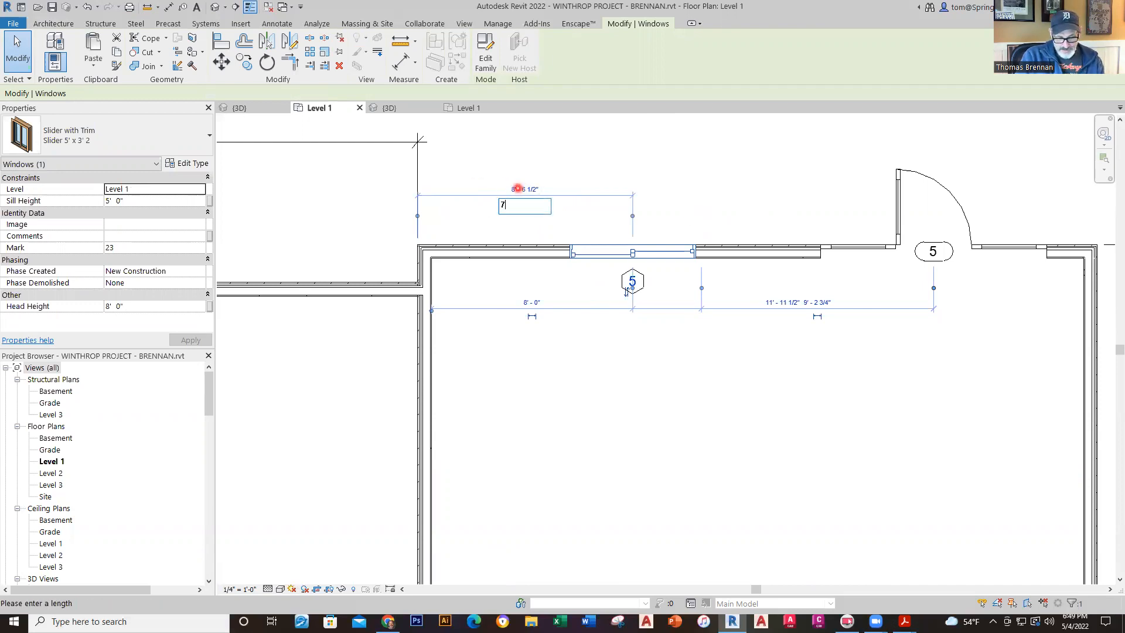
text('4)
key(Return)
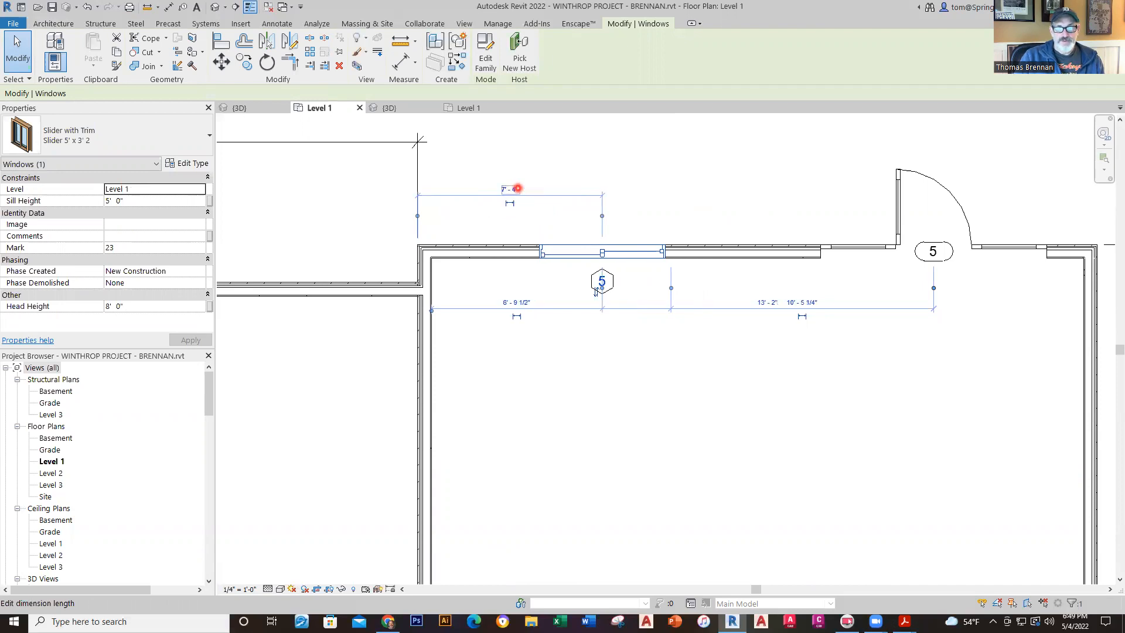
click(651, 343)
- Check the back wall's slider window in the project's 3D view
scroll(656, 378, down, 3)
middle_drag(692, 455, 682, 411)
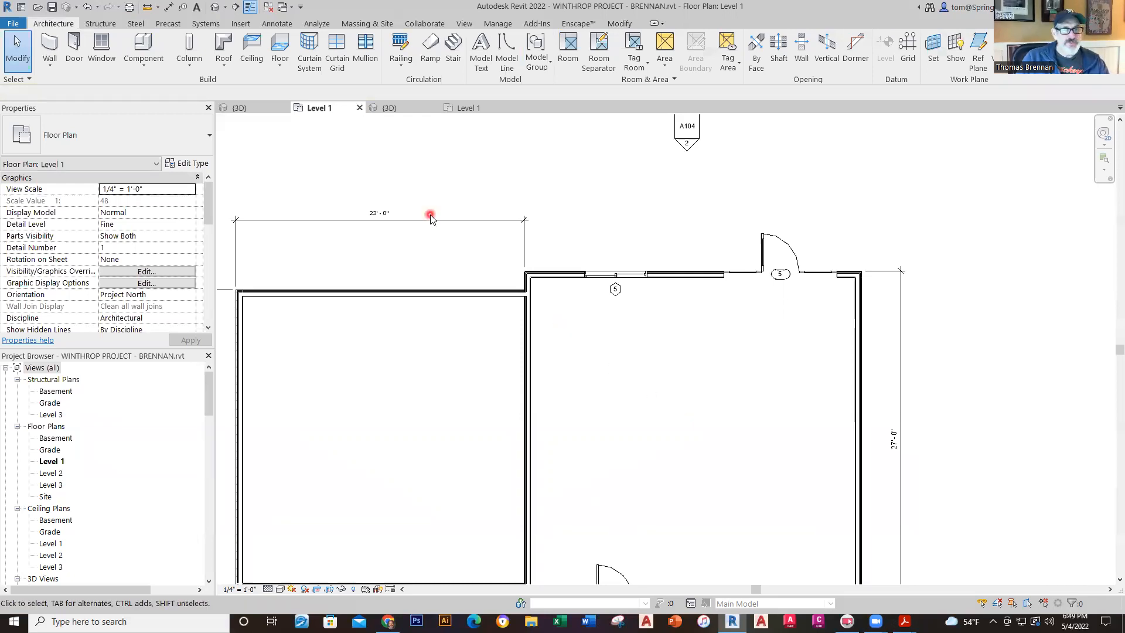
click(391, 111)
middle_drag(849, 441, 819, 461)
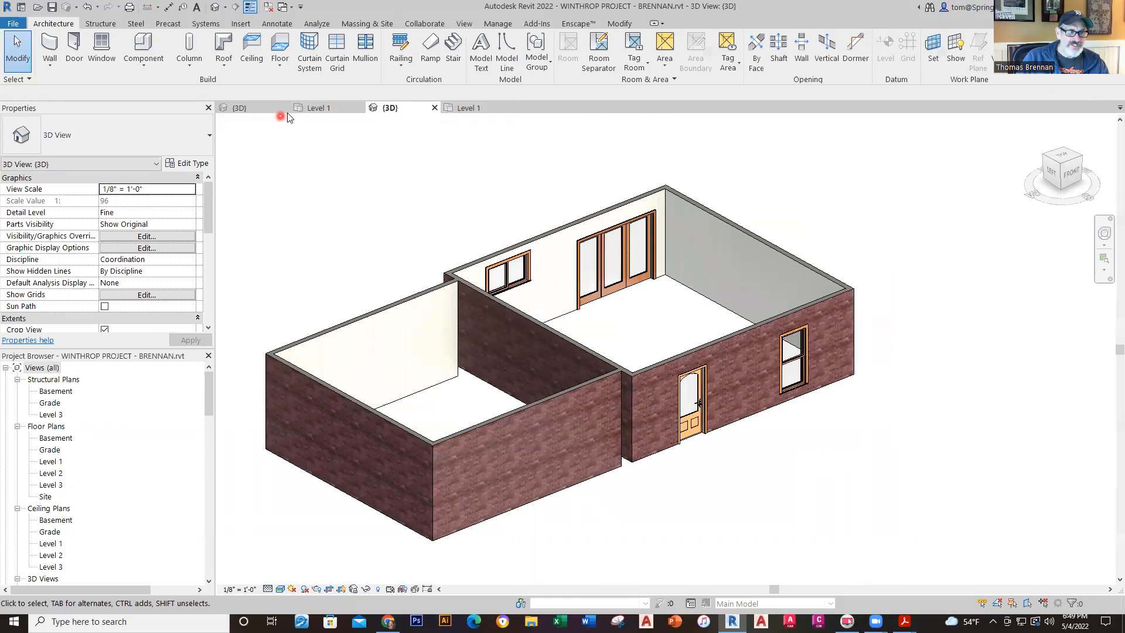
- Look up window 5's sill height in the Phase 10 Level 1 plan, and set the project's back-wall slider window sill height to 4'-0"
click(461, 109)
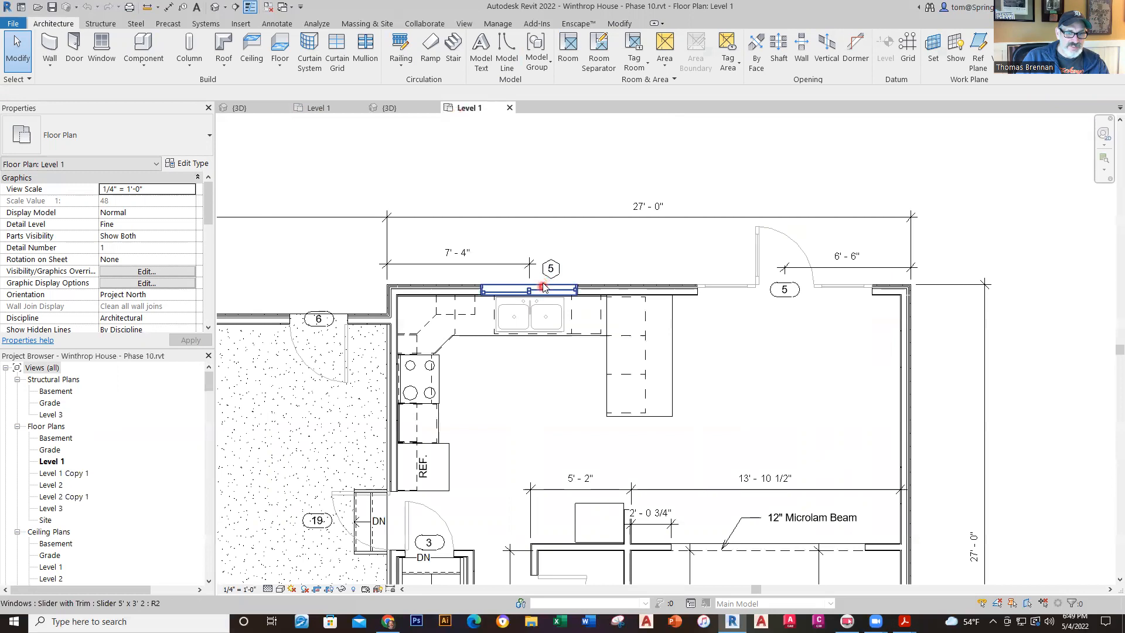
click(543, 290)
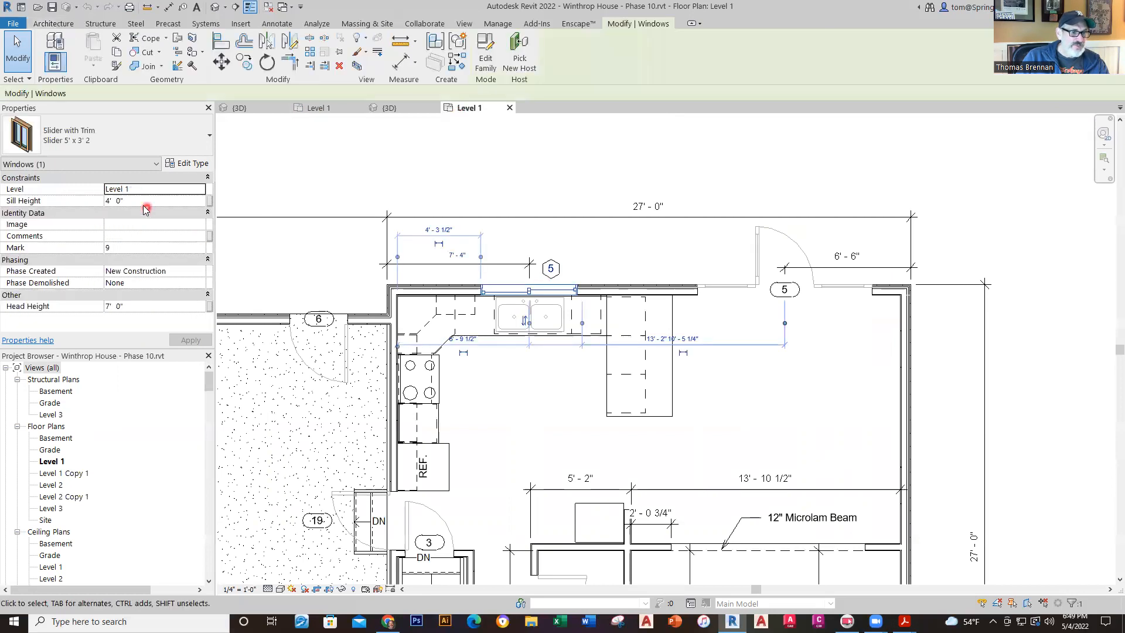
click(318, 108)
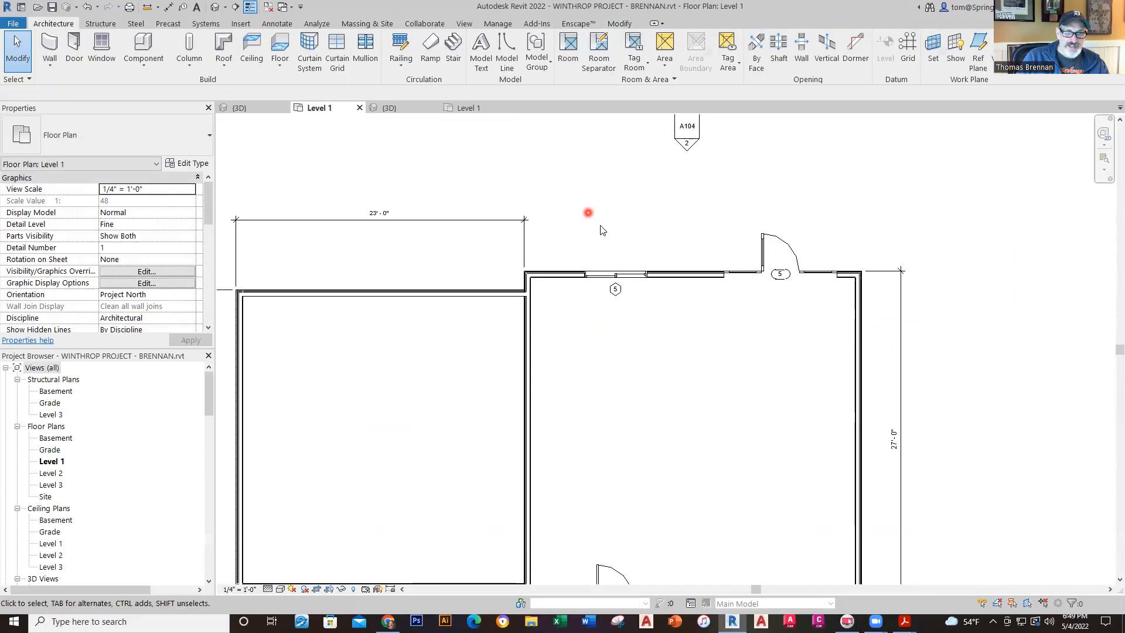
click(604, 279)
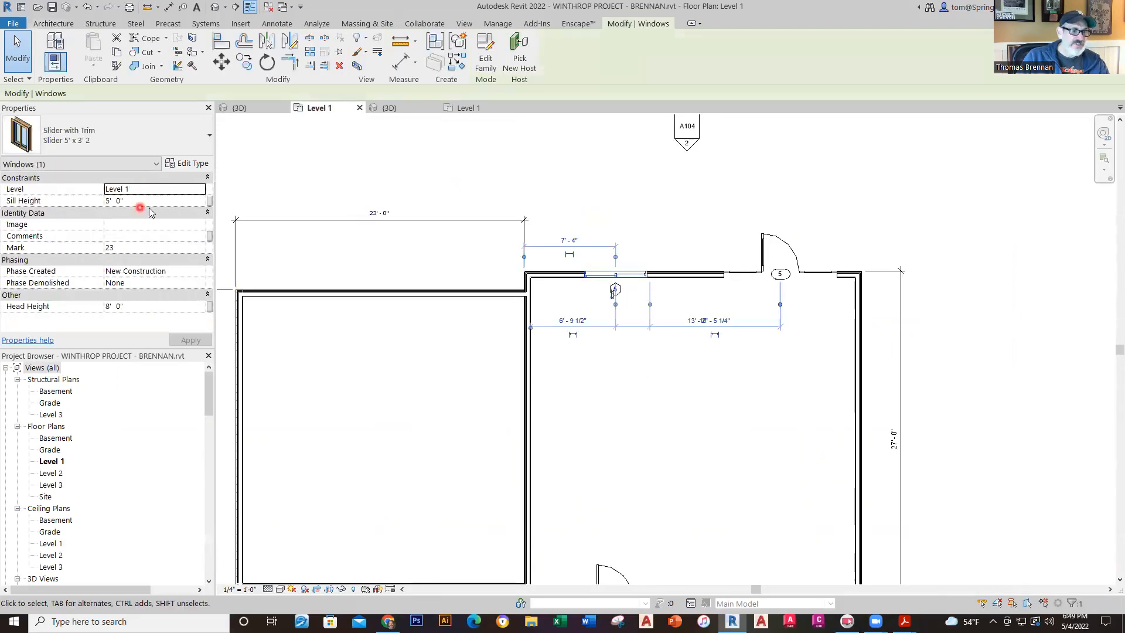
click(149, 201)
text(4)
key(Return)
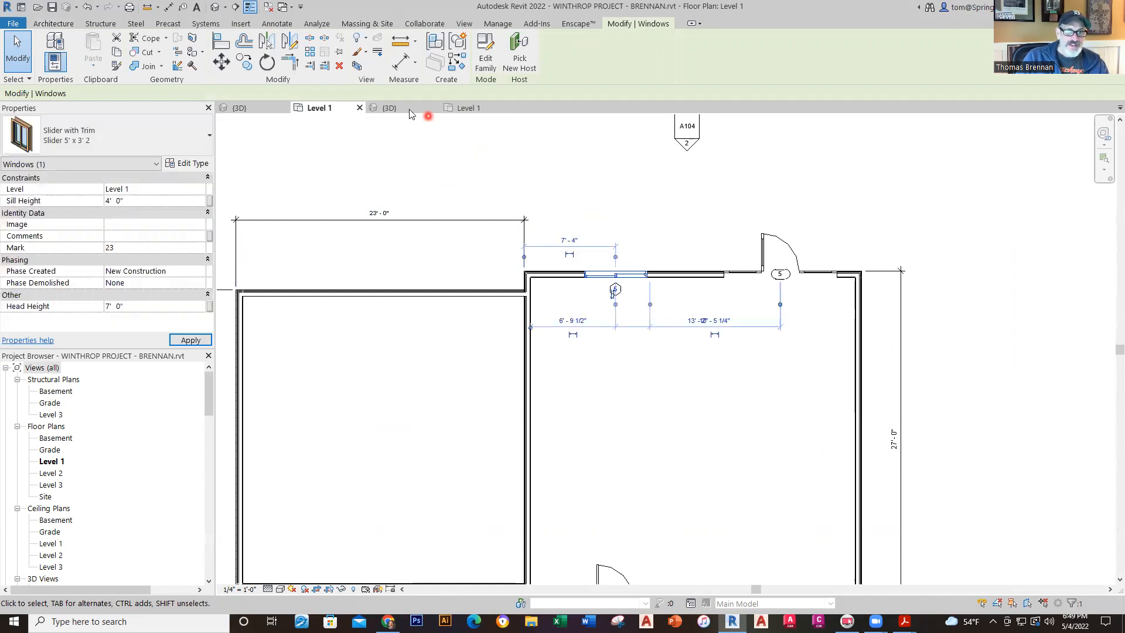
- Check the lowered slider window in the project's 3D view, and save the project
click(387, 108)
click(810, 233)
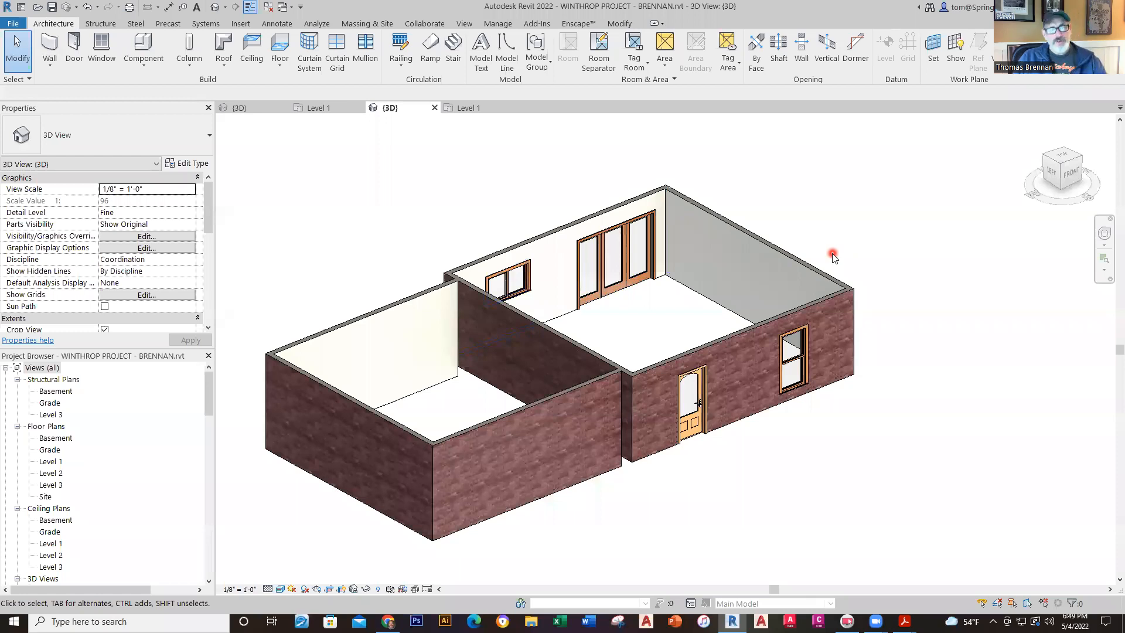
click(52, 8)
click(922, 246)
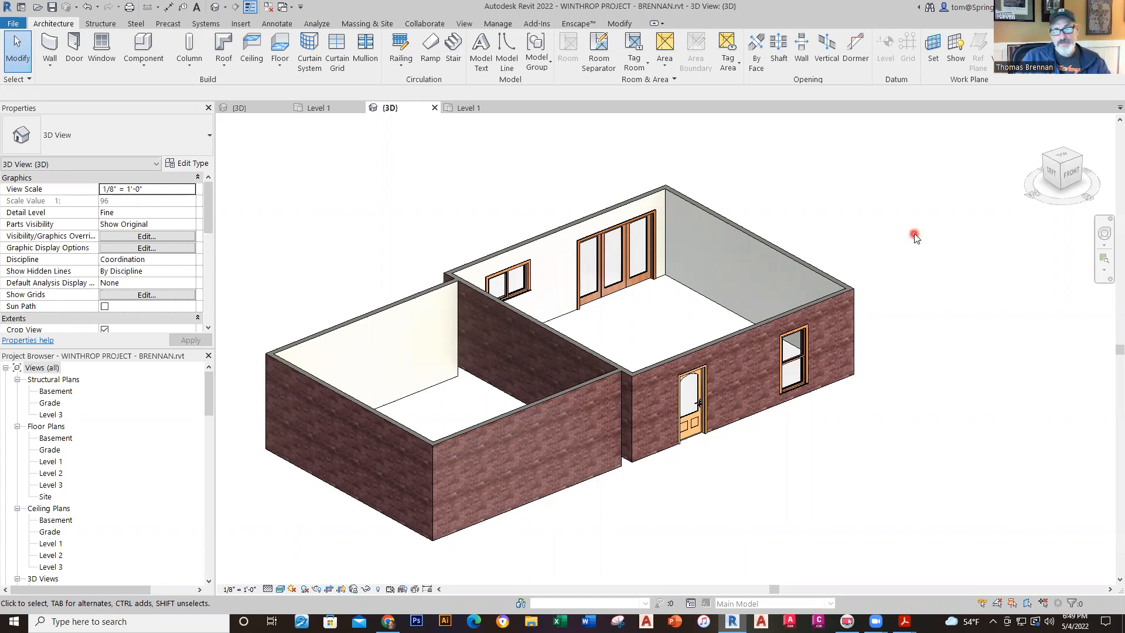
- Compare the project's Level 1 plan with the Phase 10 Level 1 plan, and inspect the Phase 10 plan's Visibility/Graphic Overrides
click(316, 108)
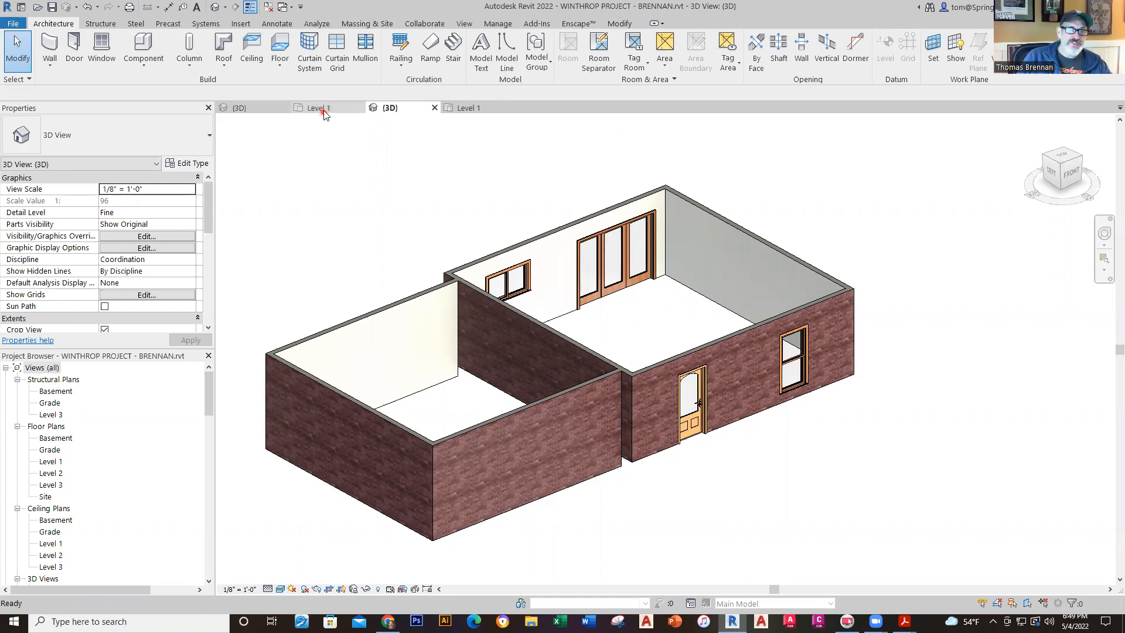
scroll(961, 321, down, 1)
middle_drag(949, 287, 890, 253)
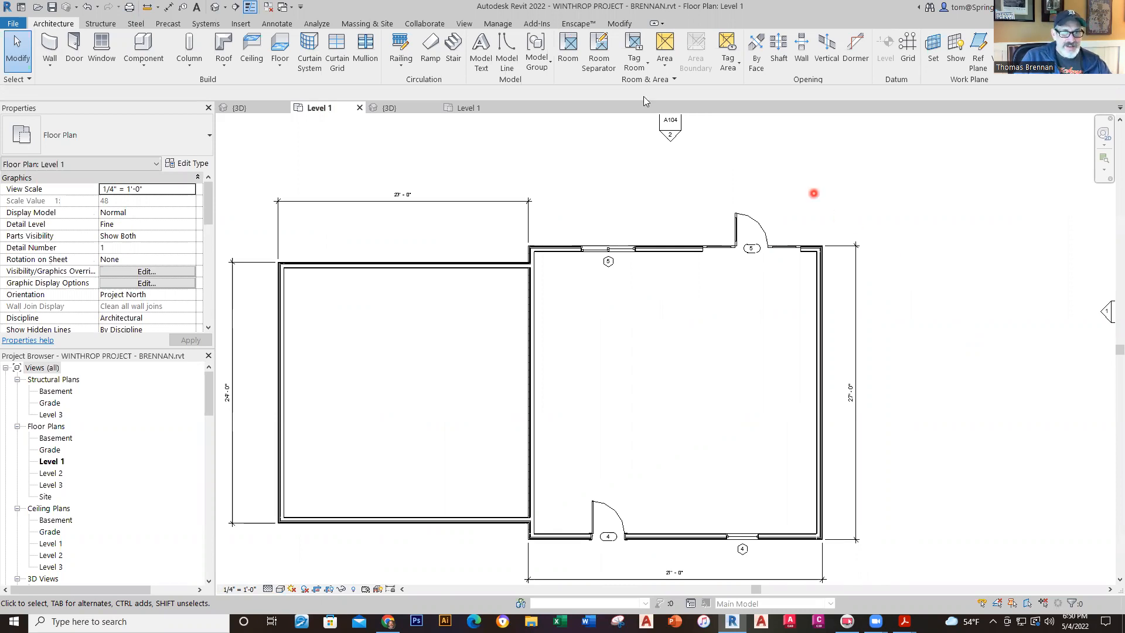
click(389, 110)
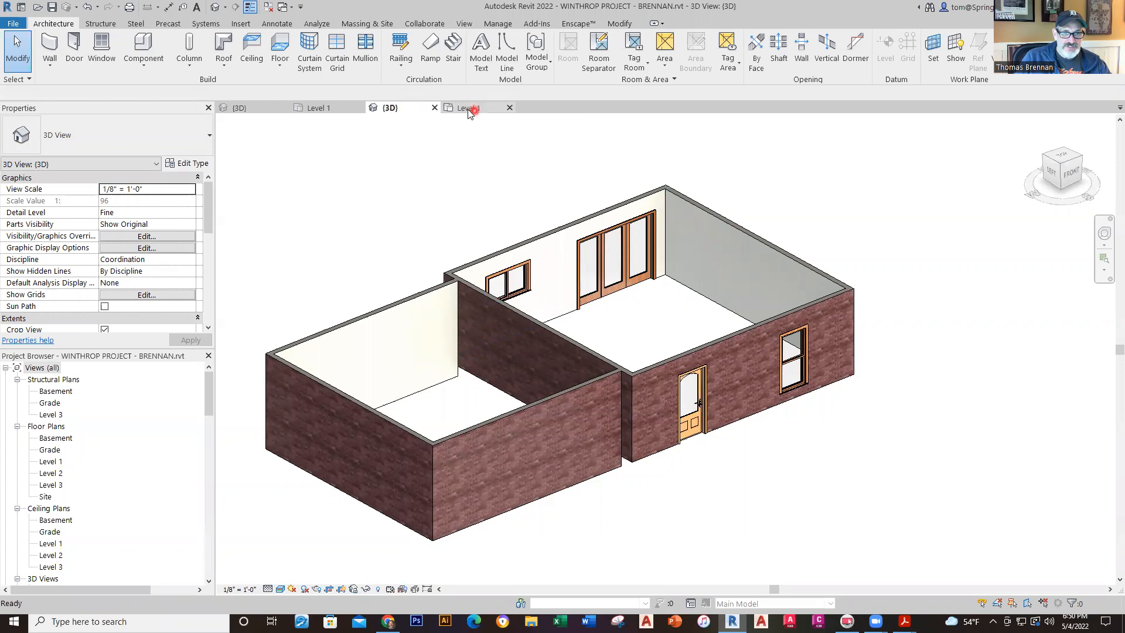
click(467, 108)
scroll(716, 359, down, 5)
middle_drag(715, 244, 710, 272)
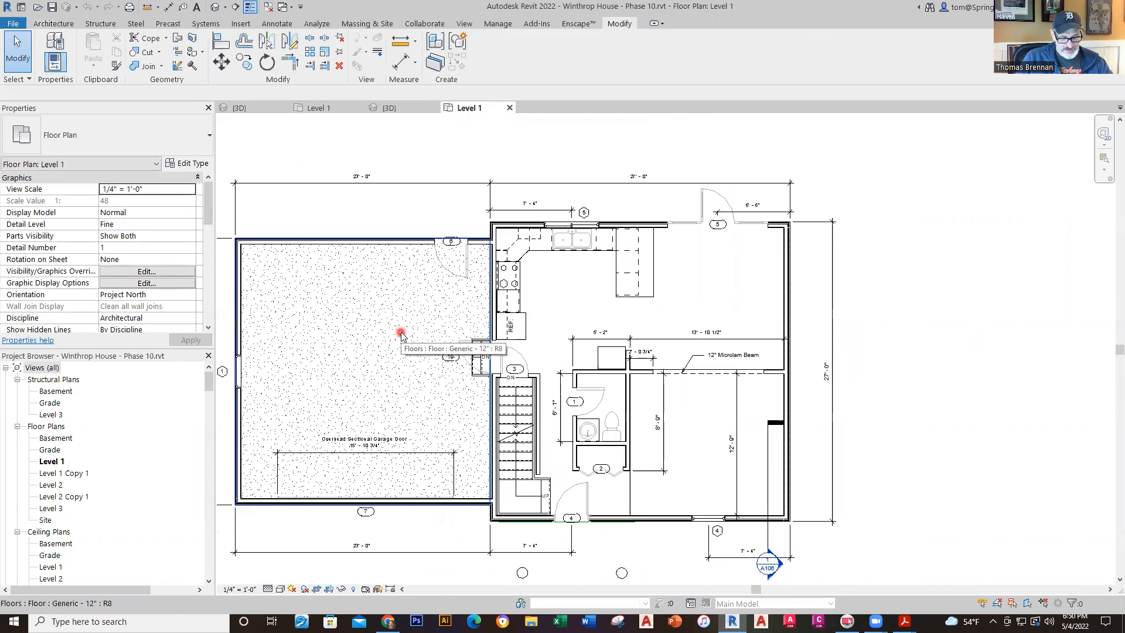
key(v)
key(g)
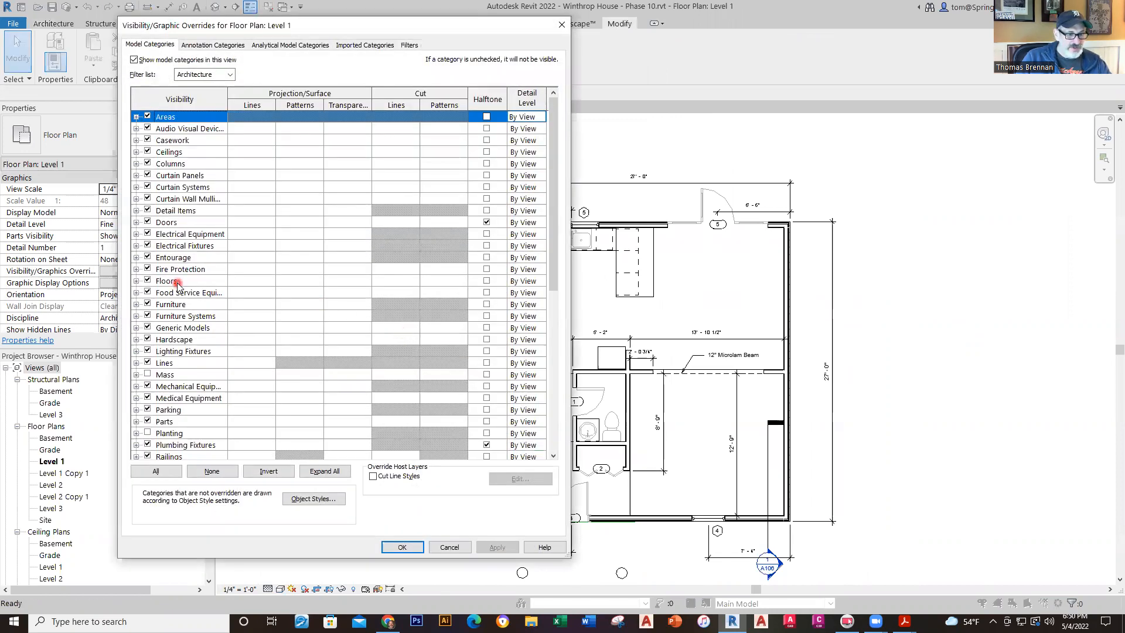
click(561, 26)
- Try Consistent Colors on the Phase 10 Level 1 plan, and set its visual style to Realistic
click(281, 588)
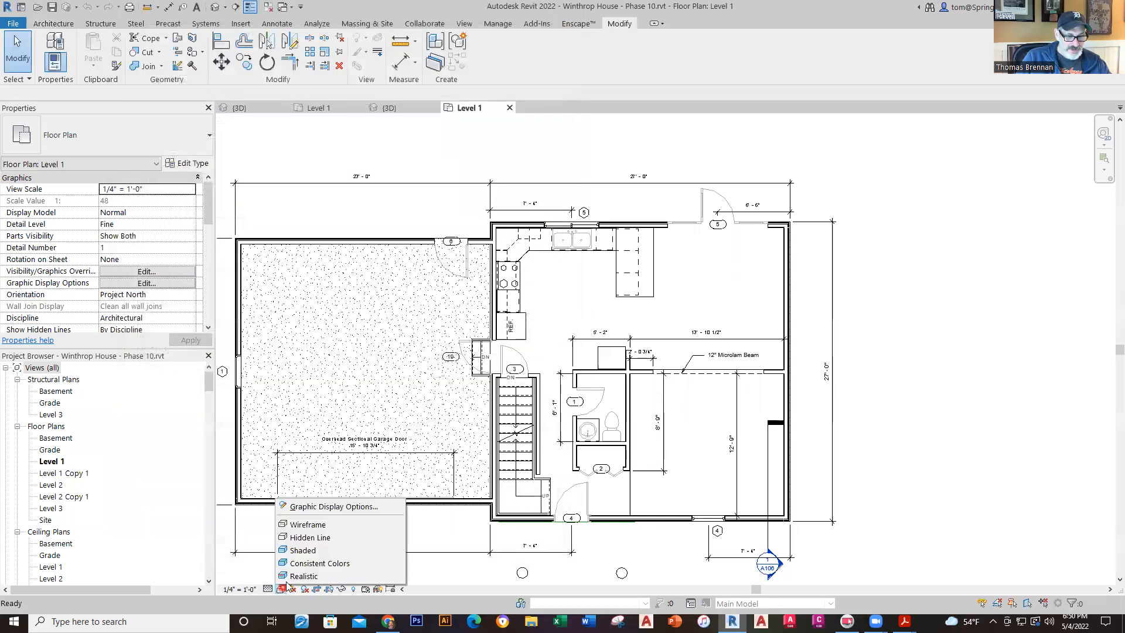
click(309, 563)
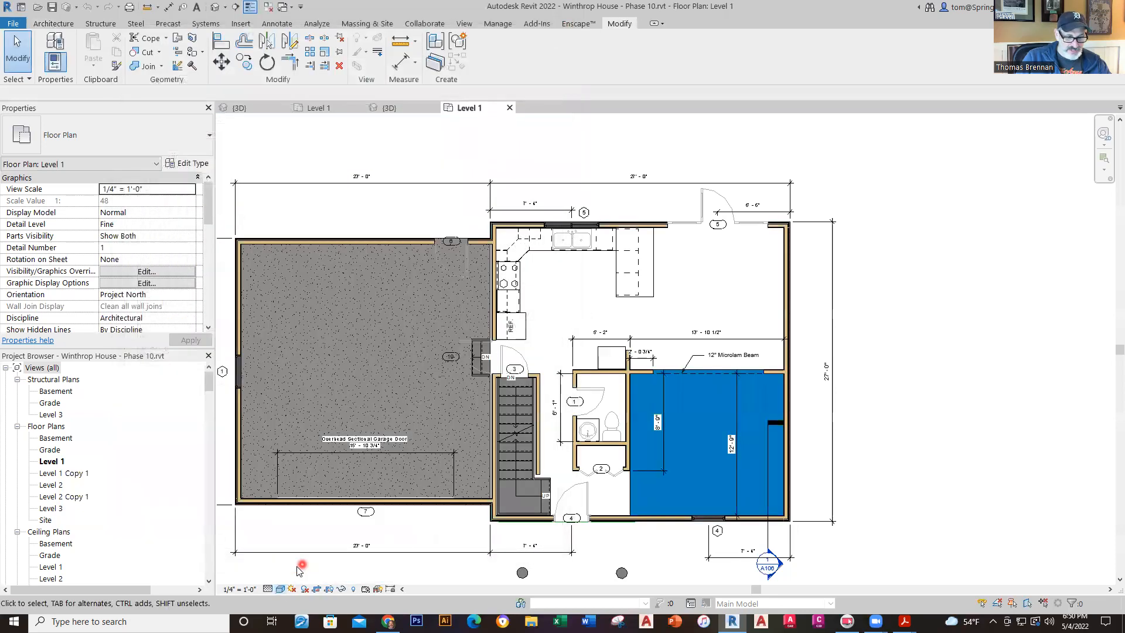
click(280, 589)
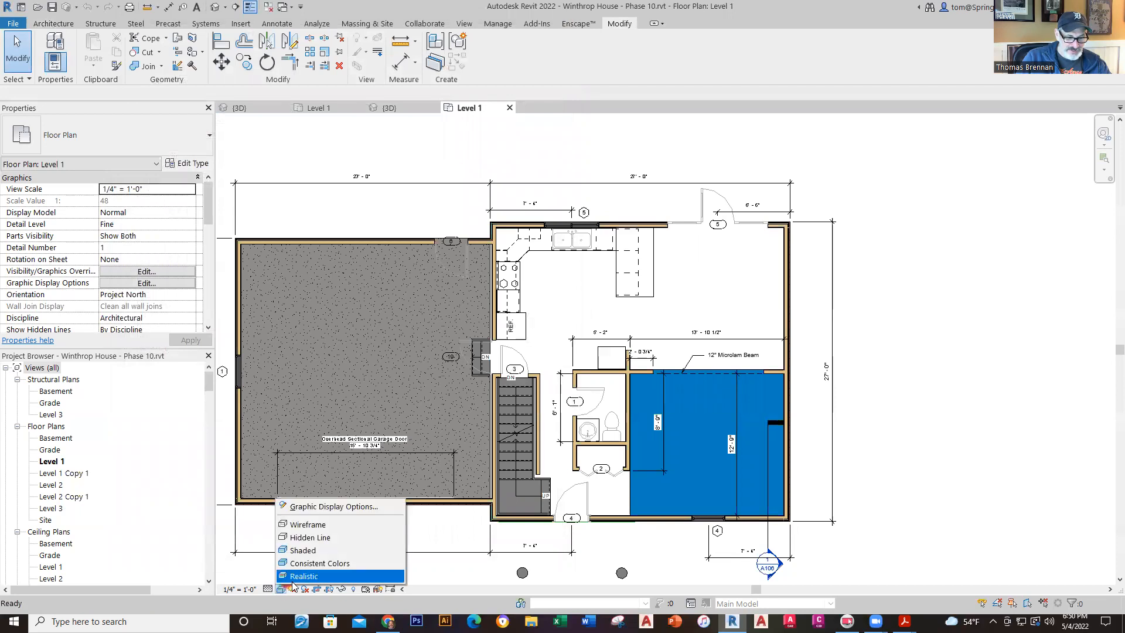
click(296, 577)
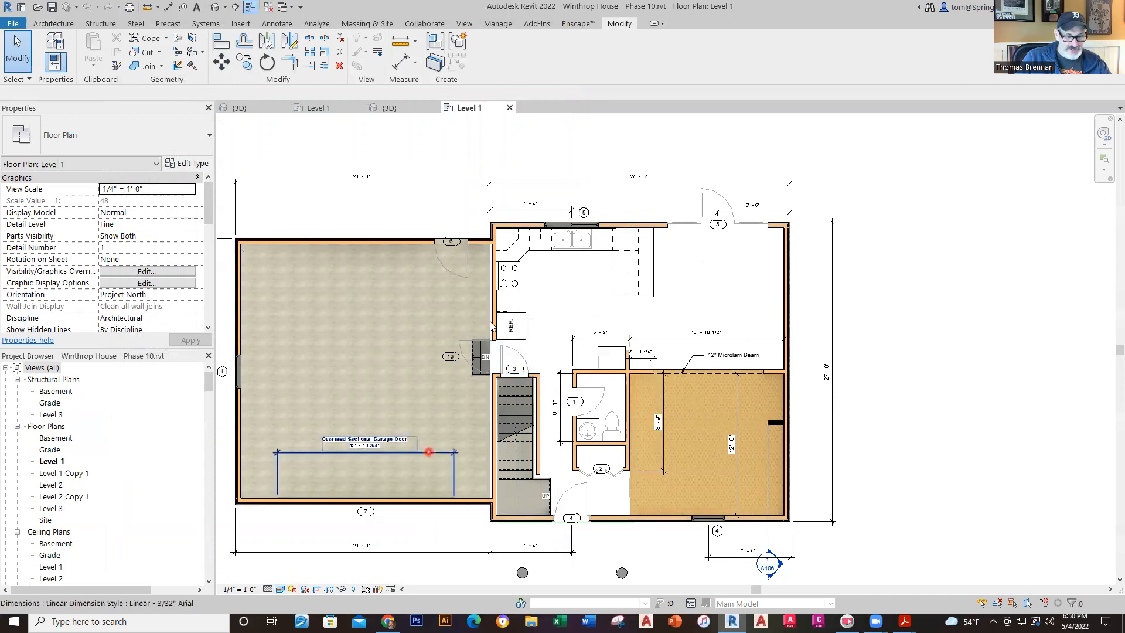
- Create an architectural floor, type Wood Truss Joist 12" - Carpet Finish, in the project's 27' x 27' section, bounding it by a rectangle behind the interior wall finish
click(332, 109)
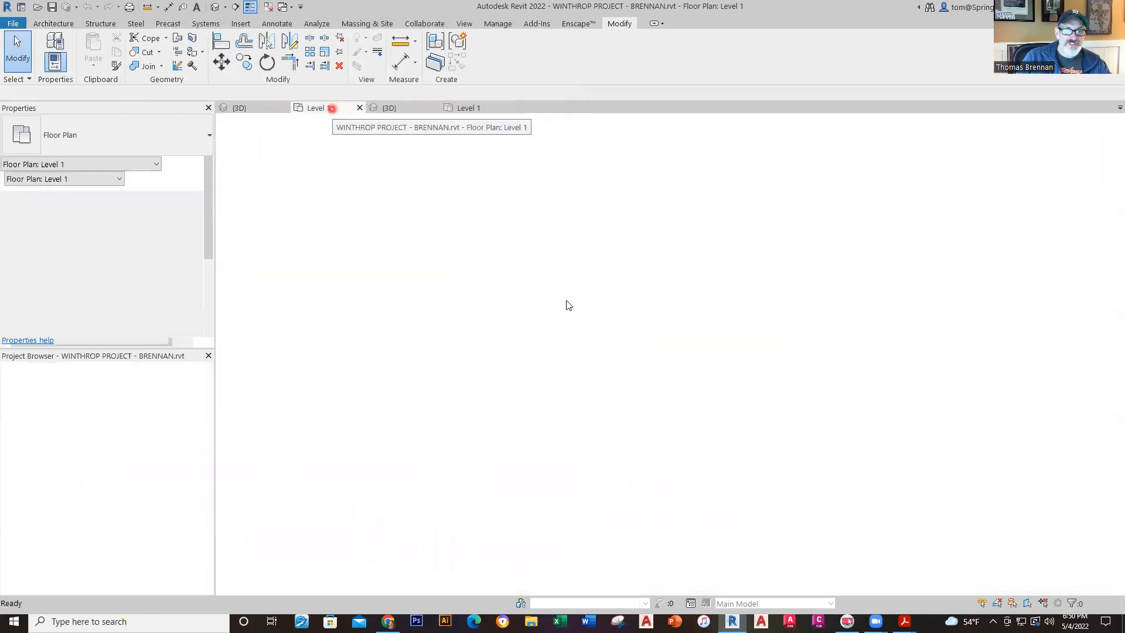
middle_drag(652, 352, 628, 285)
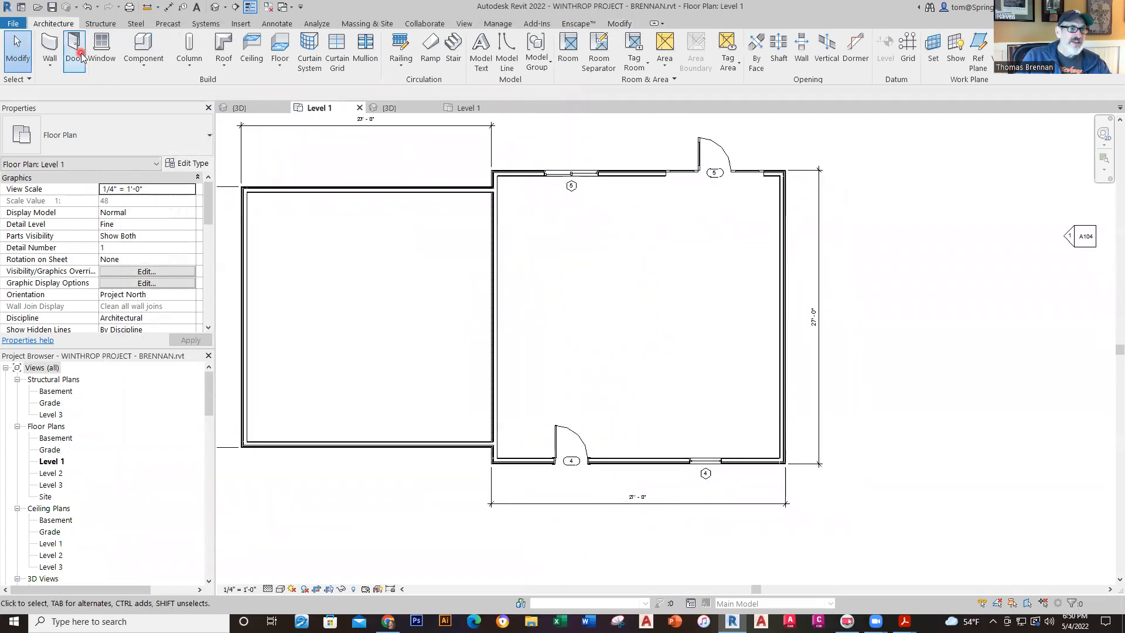
click(280, 63)
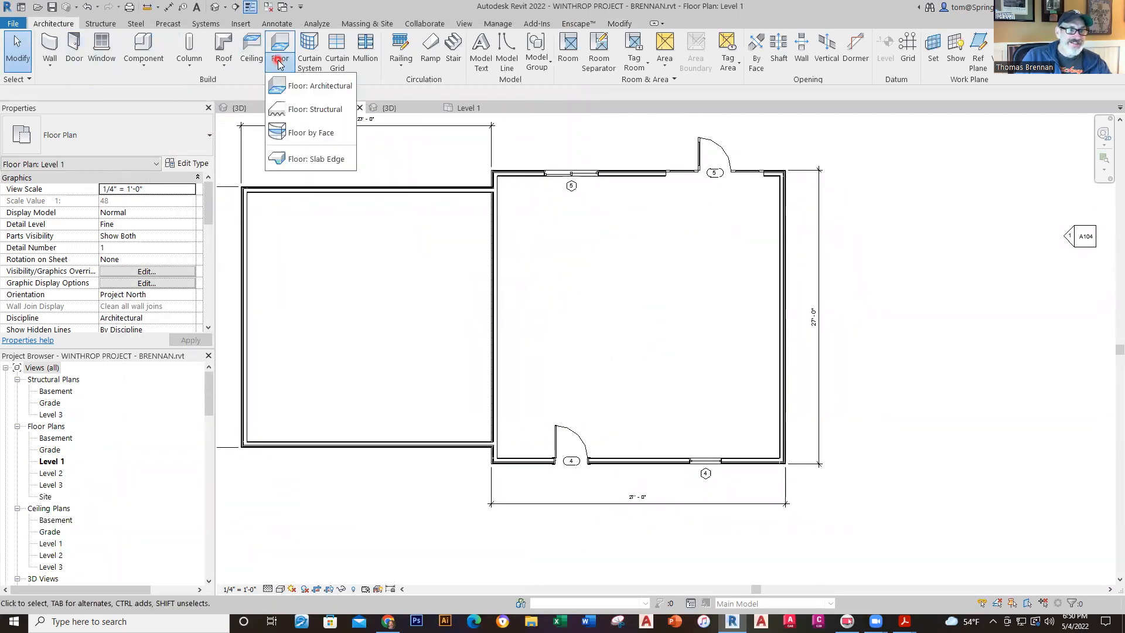
click(280, 87)
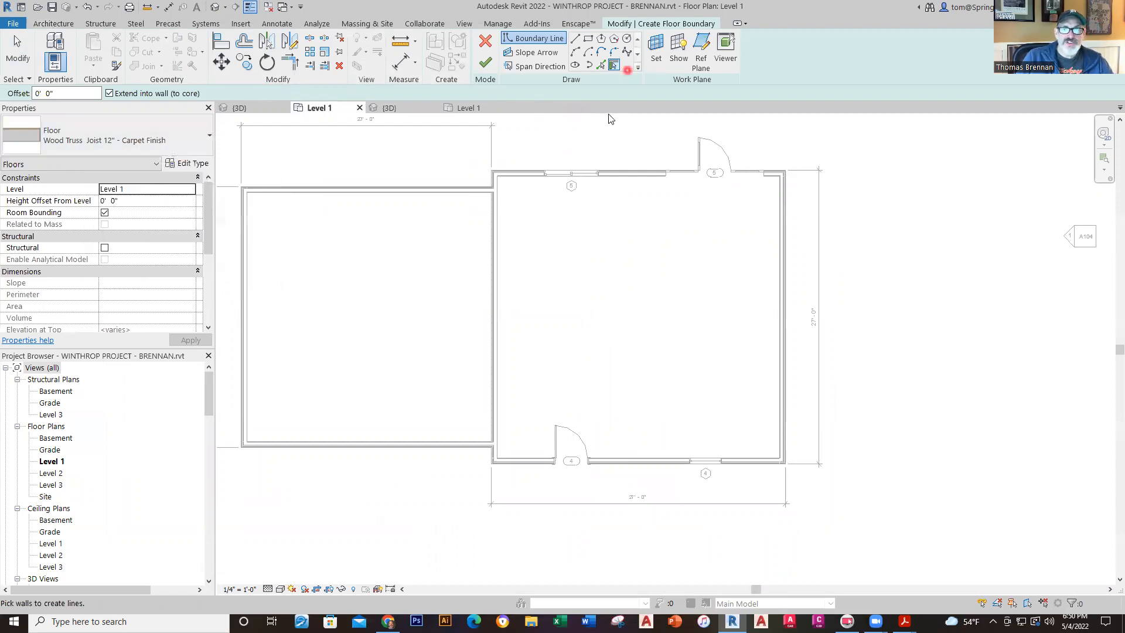
click(588, 40)
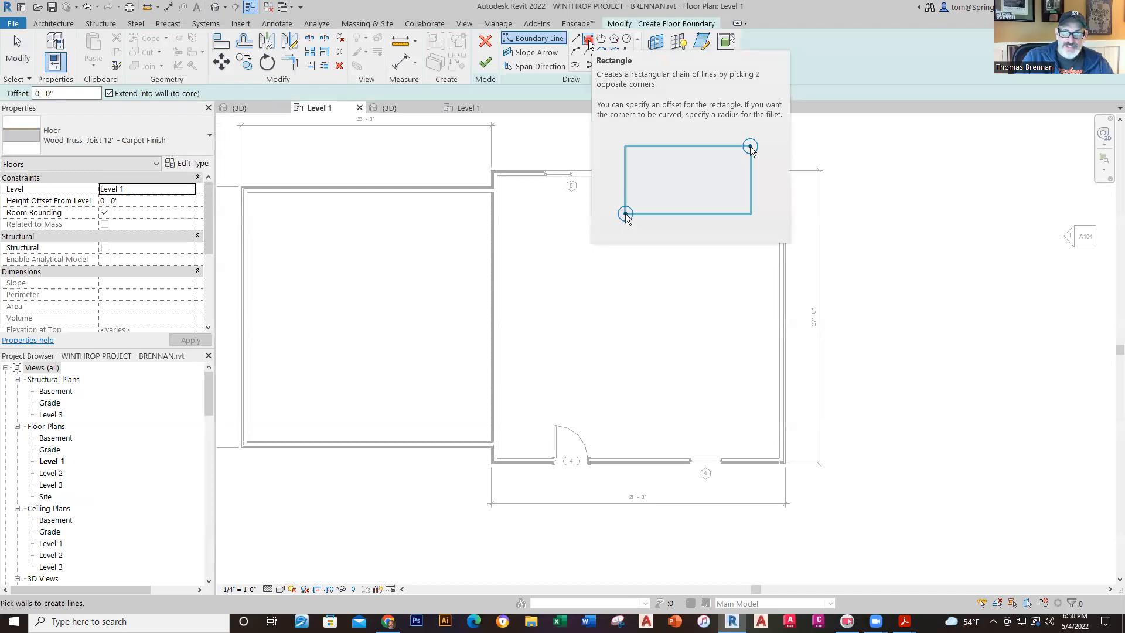
scroll(515, 189, up, 5)
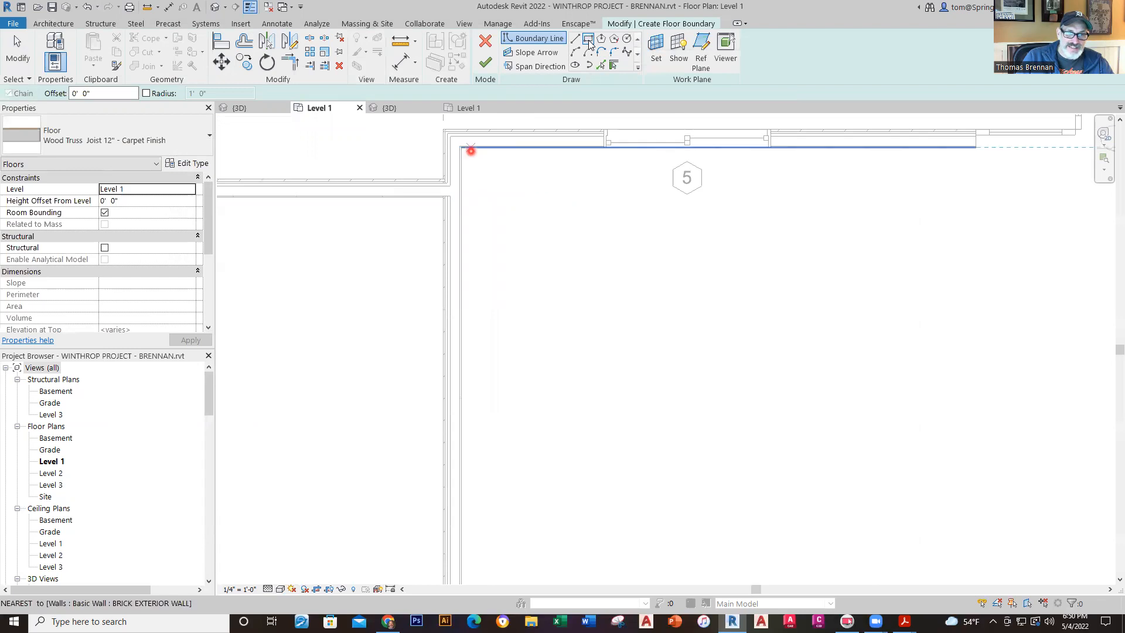
scroll(459, 143, up, 3)
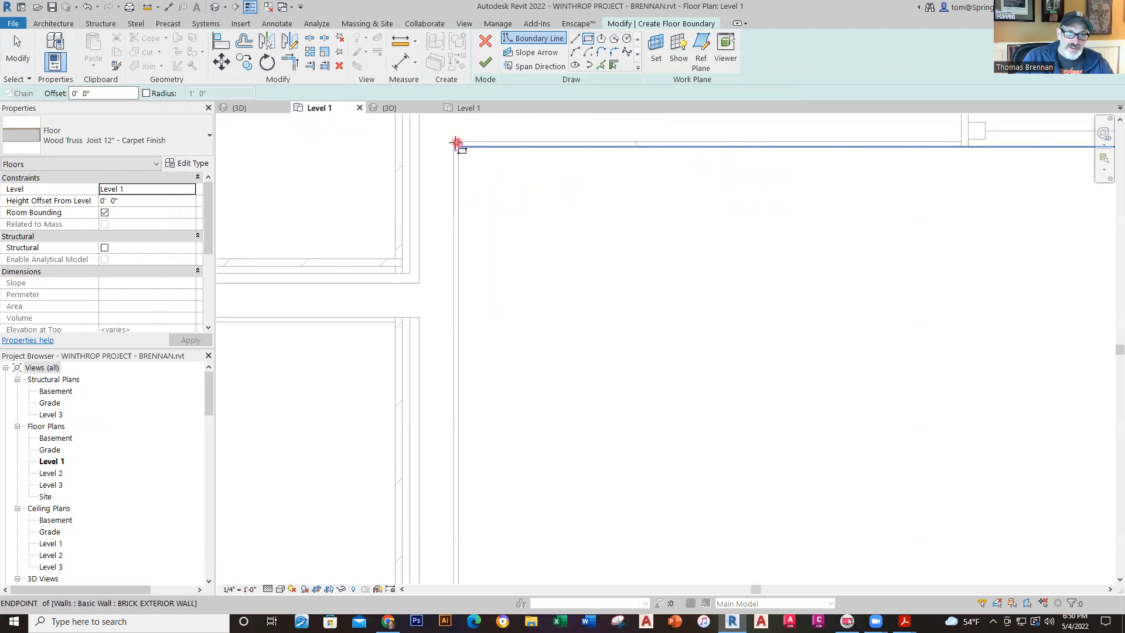
click(453, 140)
scroll(679, 416, down, 4)
scroll(648, 398, up, 4)
scroll(624, 399, up, 2)
scroll(625, 398, down, 1)
middle_drag(626, 407, 617, 522)
scroll(617, 522, up, 1)
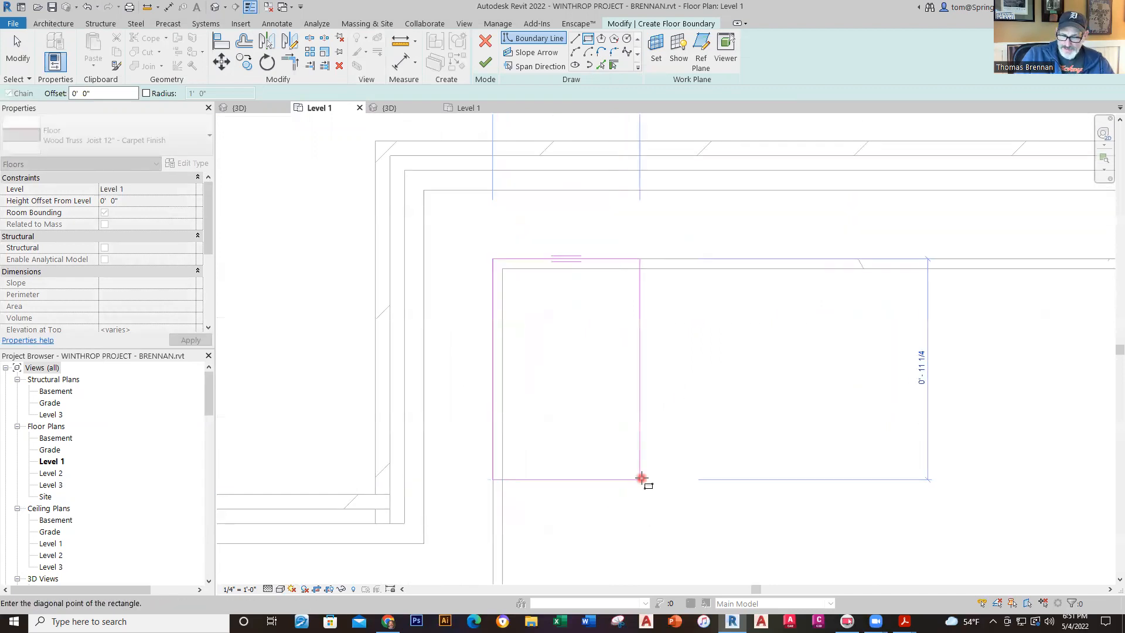
scroll(641, 478, down, 5)
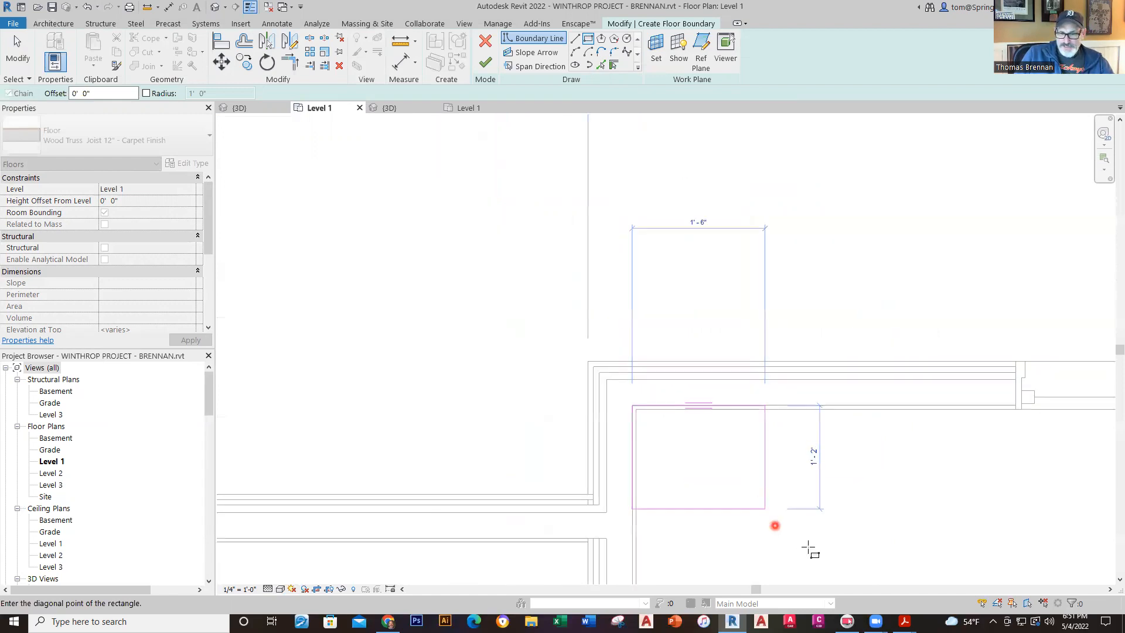
middle_drag(841, 537, 462, 177)
scroll(779, 523, down, 4)
middle_drag(826, 502, 607, 212)
scroll(733, 431, up, 6)
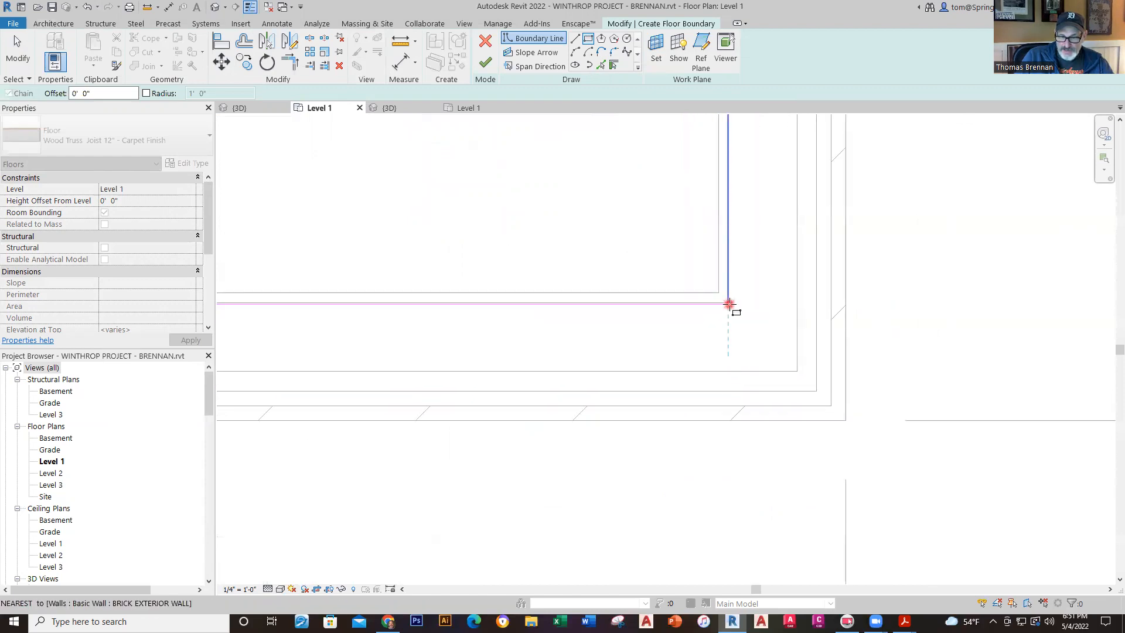
click(729, 303)
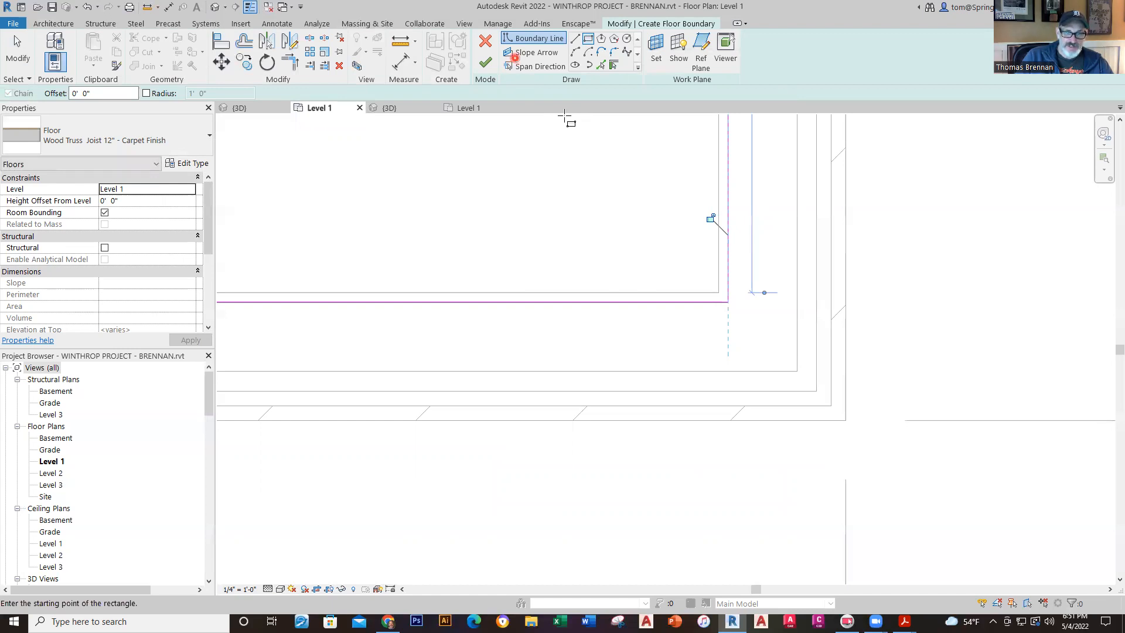
click(482, 66)
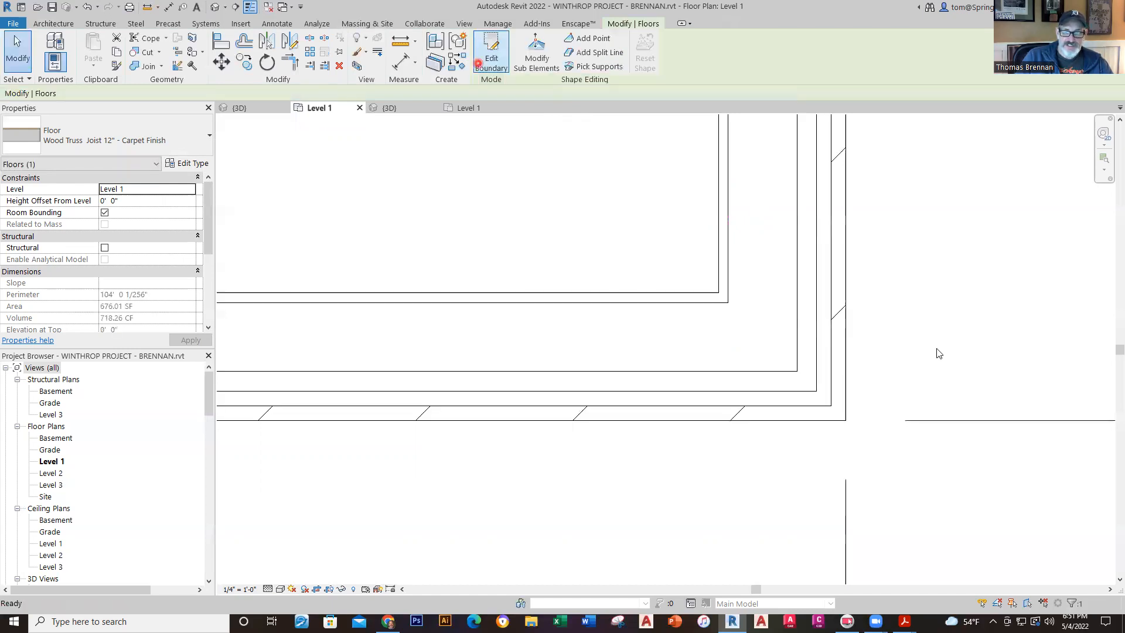
click(674, 384)
- Examine the carpet floor and its exposed edge below the front brick wall in the project's 3D view, and save the project
scroll(486, 226, down, 4)
middle_drag(422, 204, 550, 440)
scroll(504, 340, down, 7)
middle_drag(436, 290, 642, 542)
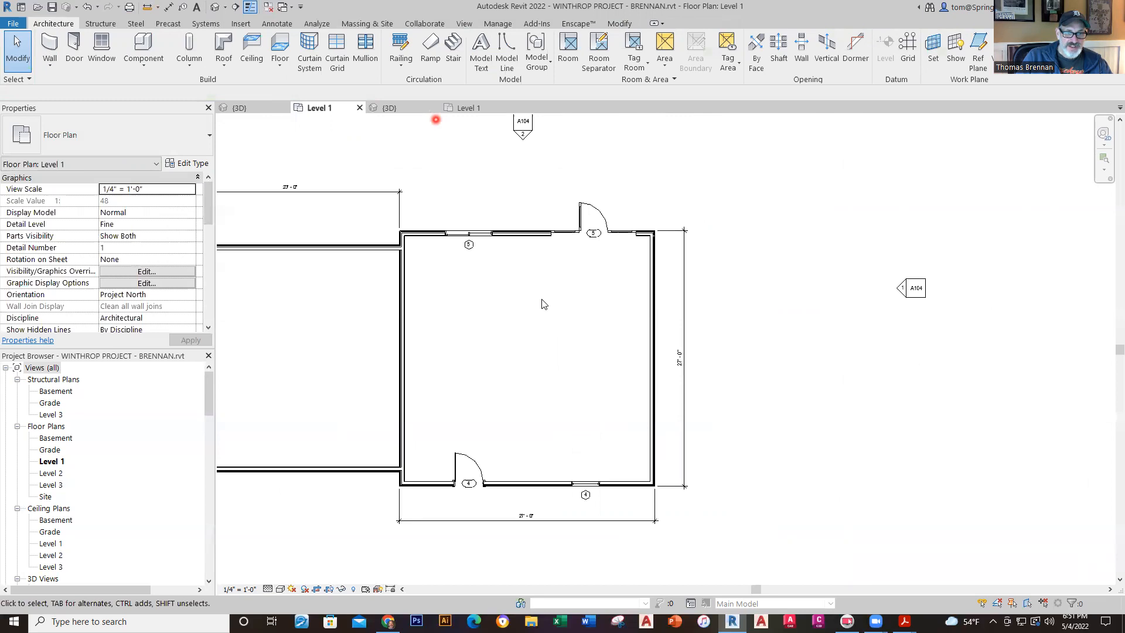
click(390, 108)
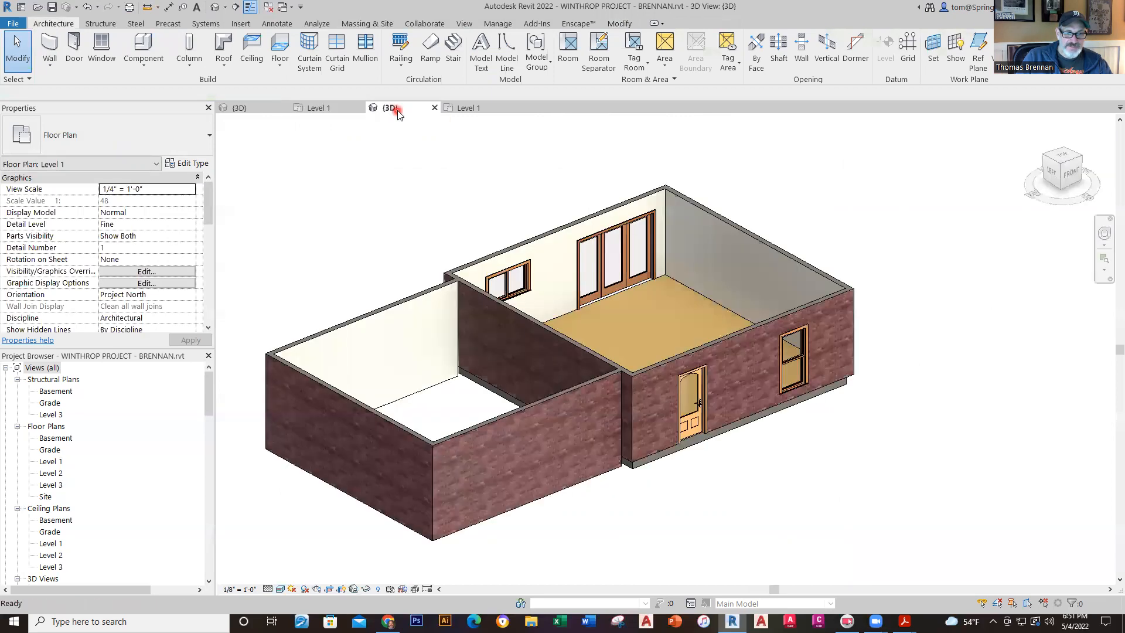
scroll(826, 237, up, 2)
scroll(826, 237, up, 2)
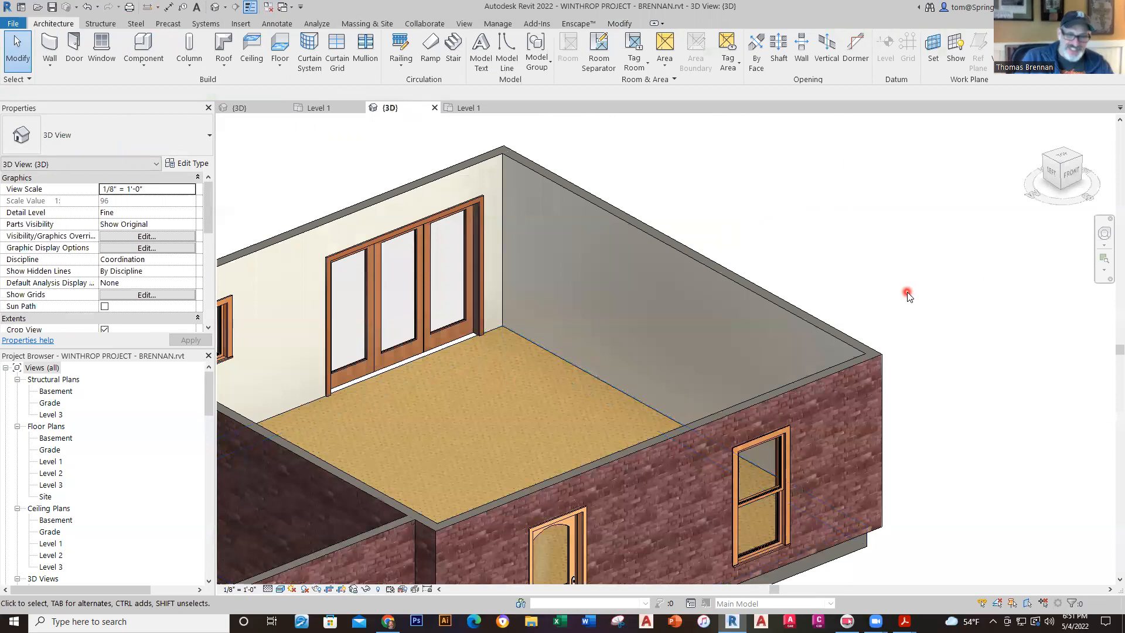
scroll(906, 296, down, 2)
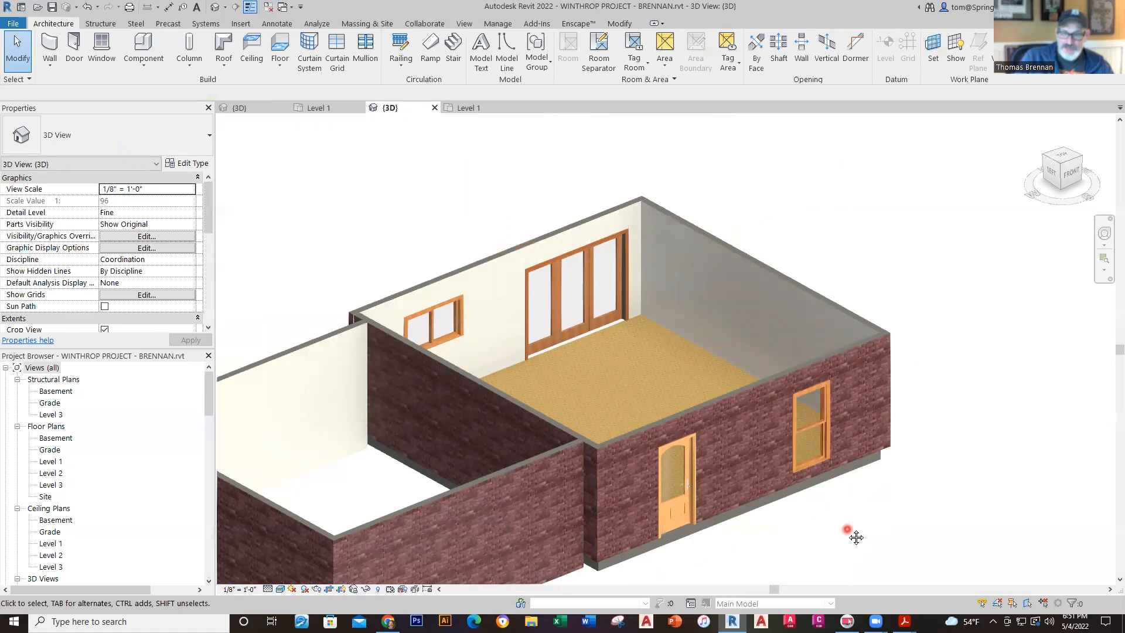
middle_drag(856, 537, 842, 433)
scroll(761, 450, up, 3)
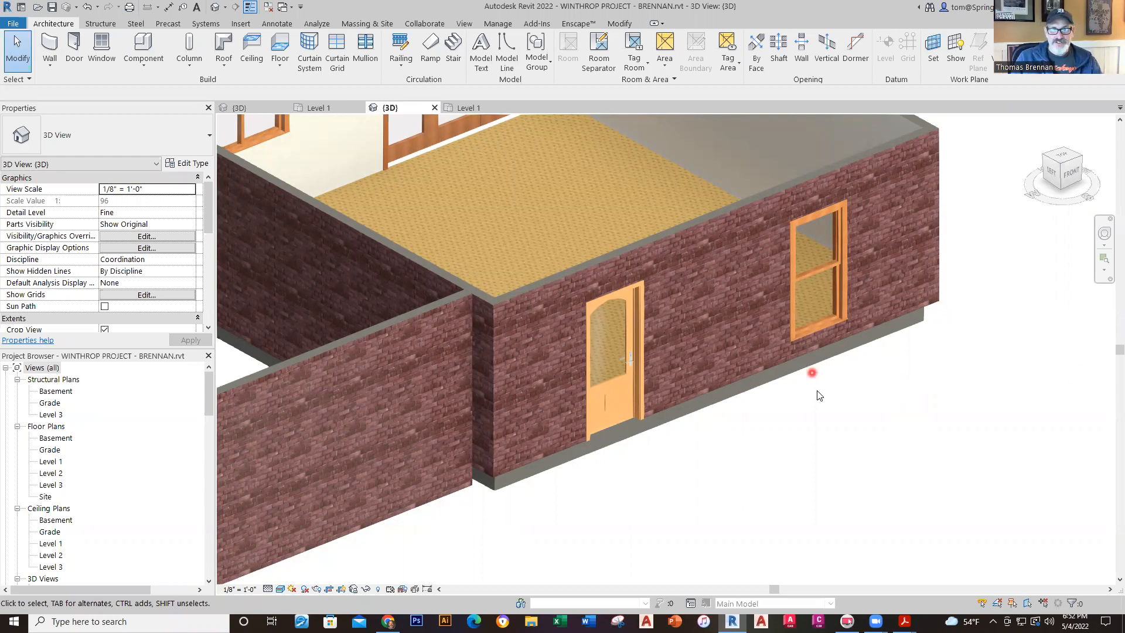
middle_drag(821, 396, 865, 460)
scroll(865, 461, down, 1)
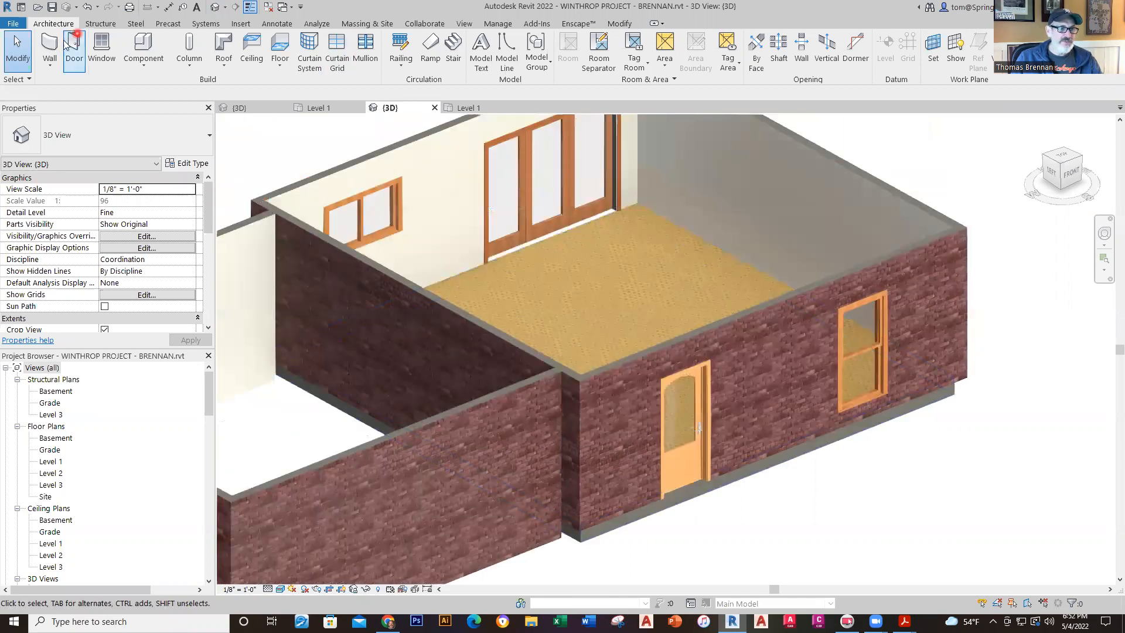
click(52, 7)
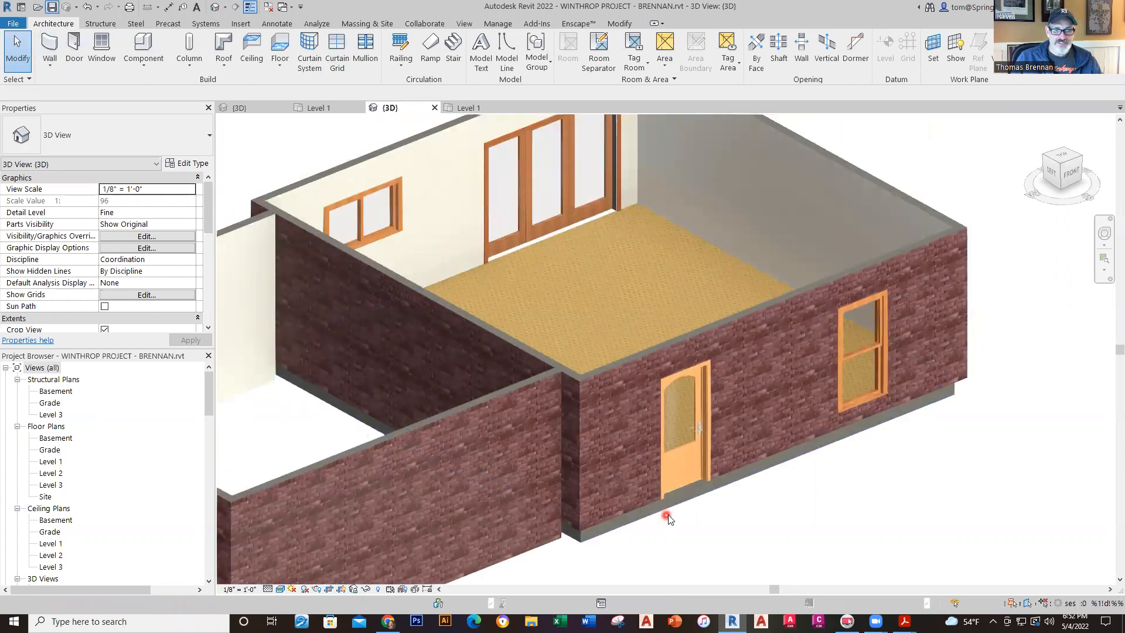
- Check the garage floor's type in the Phase 10 Level 1 plan
scroll(667, 513, down, 3)
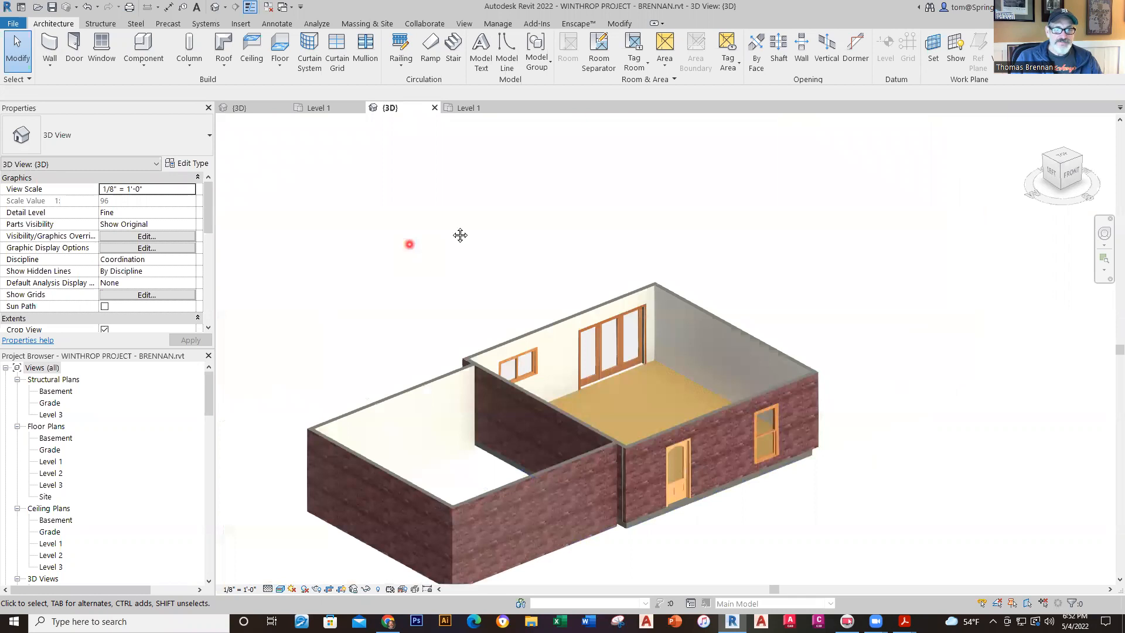
click(466, 108)
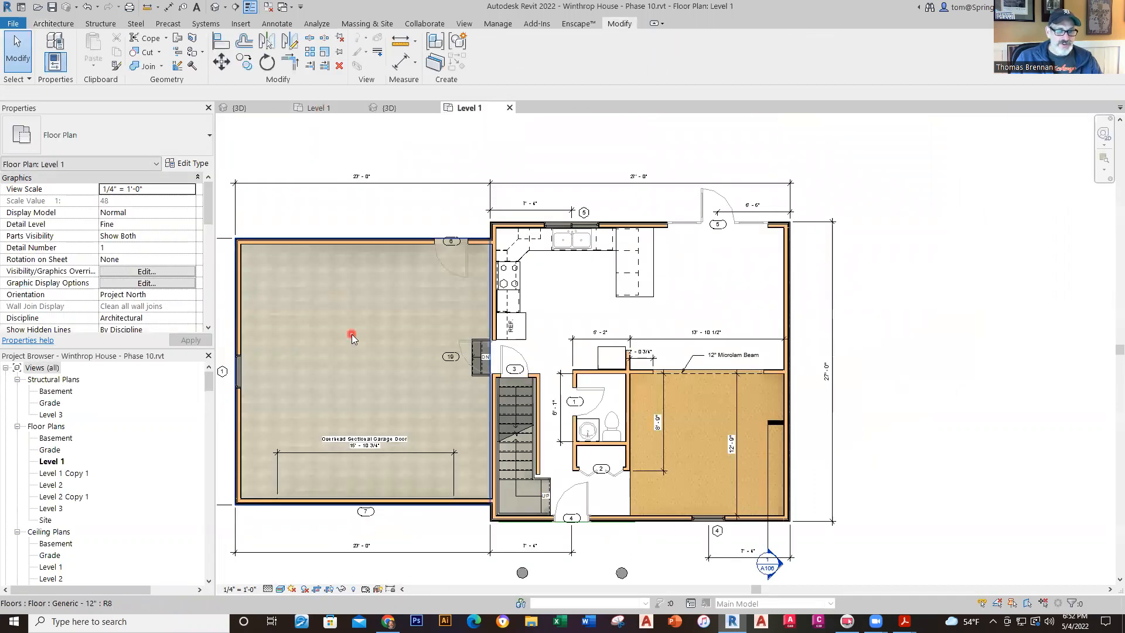
click(351, 334)
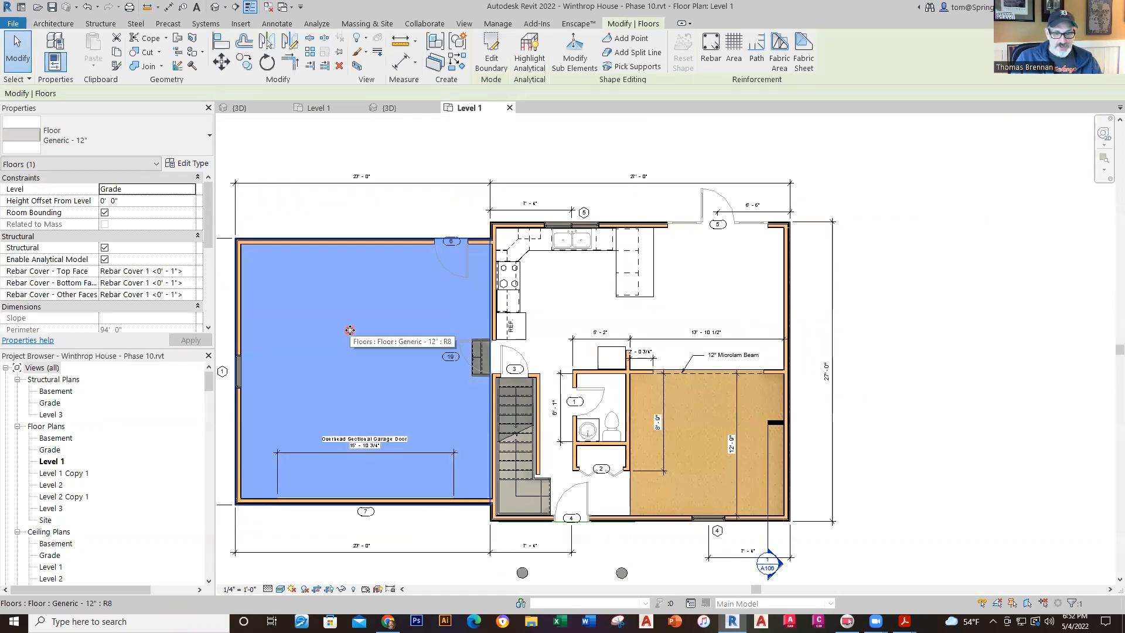
key(Escape)
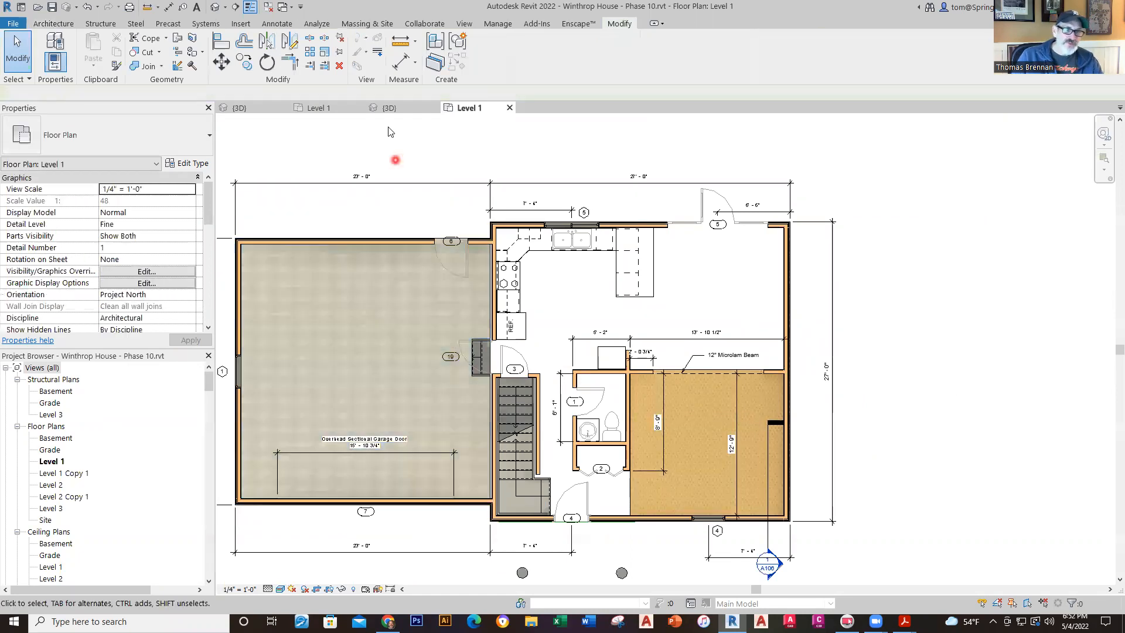
- Start an architectural floor of type Generic - 12" in the project's Level 1 plan
click(316, 107)
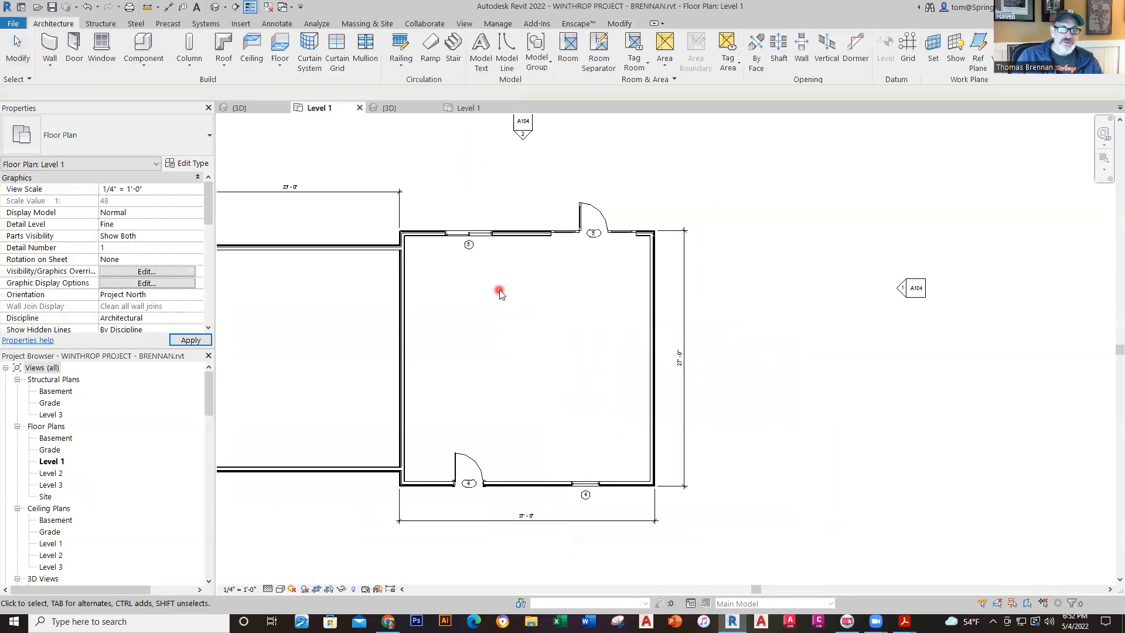
middle_drag(500, 293, 616, 286)
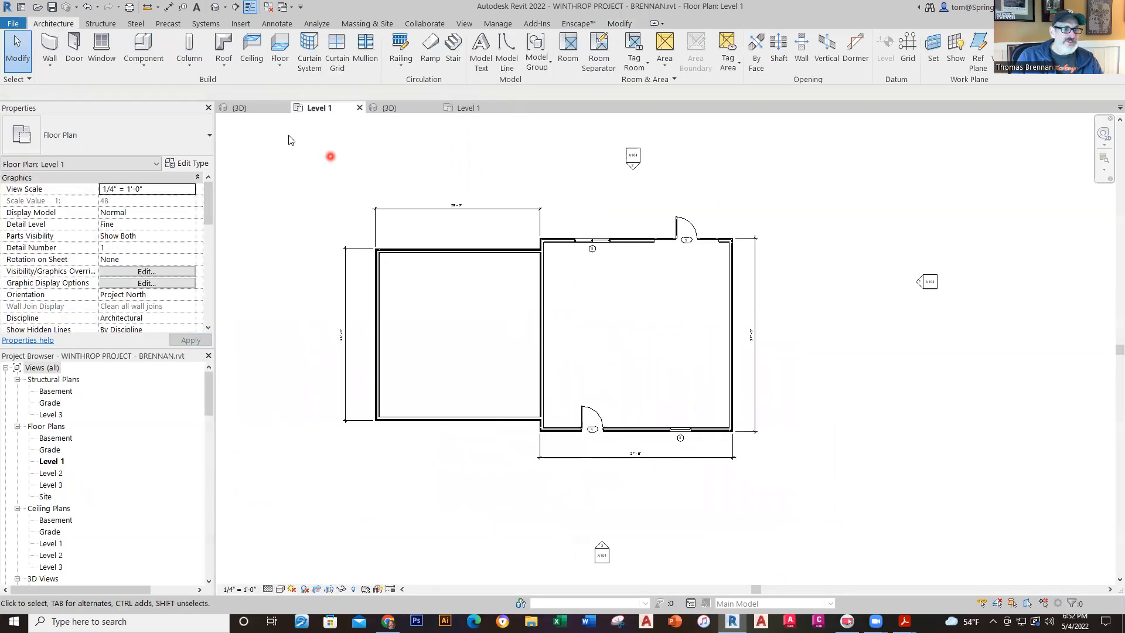
click(282, 61)
click(304, 83)
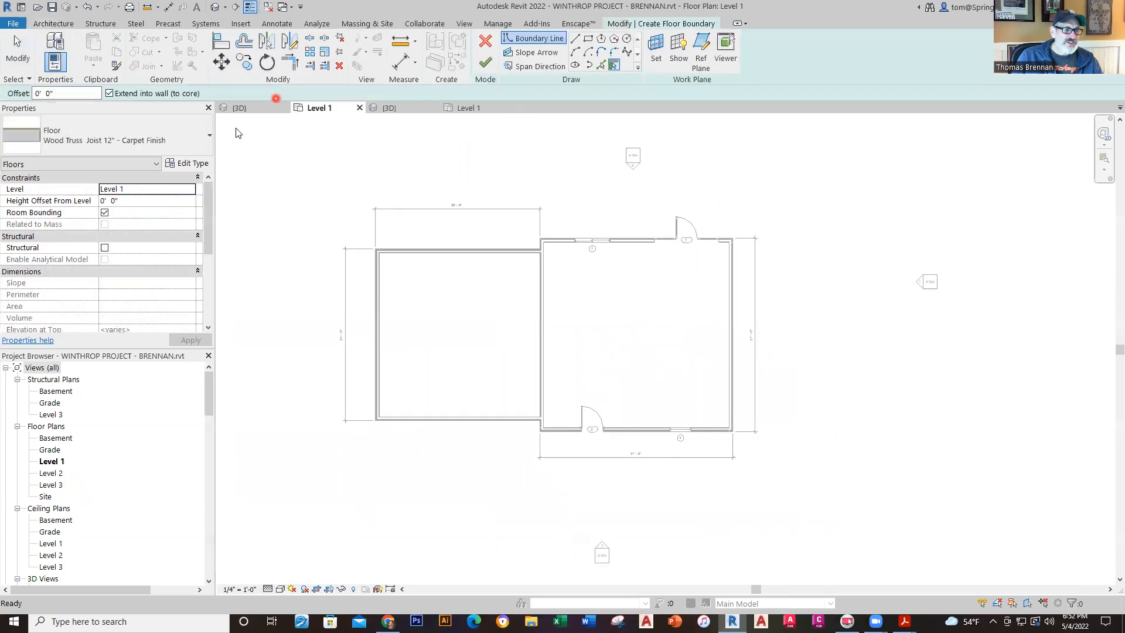
click(208, 142)
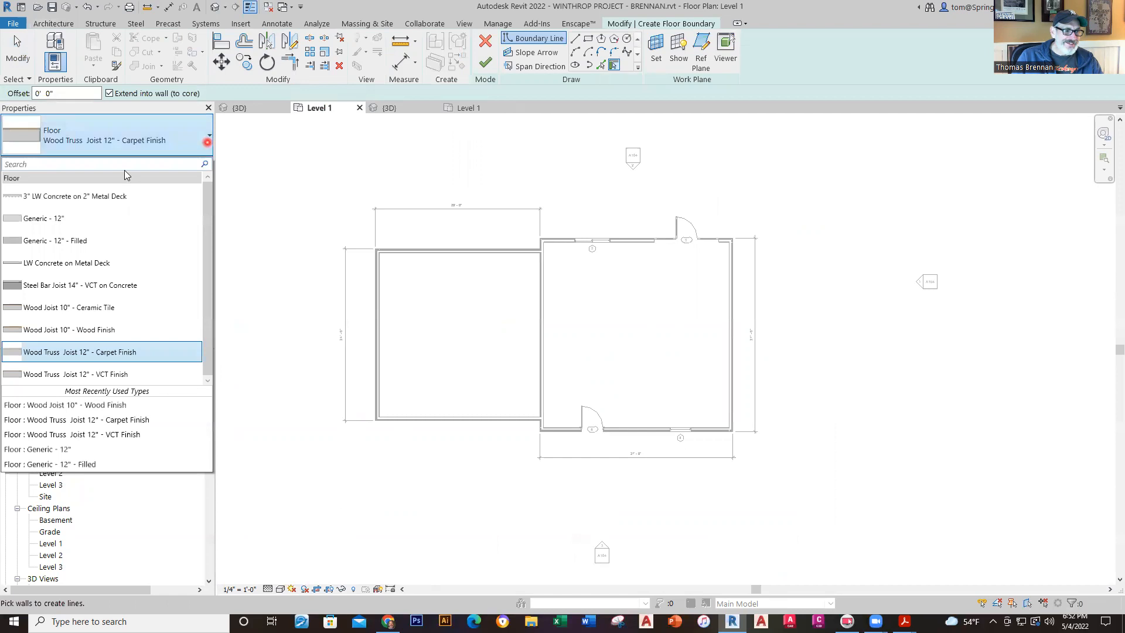
click(44, 218)
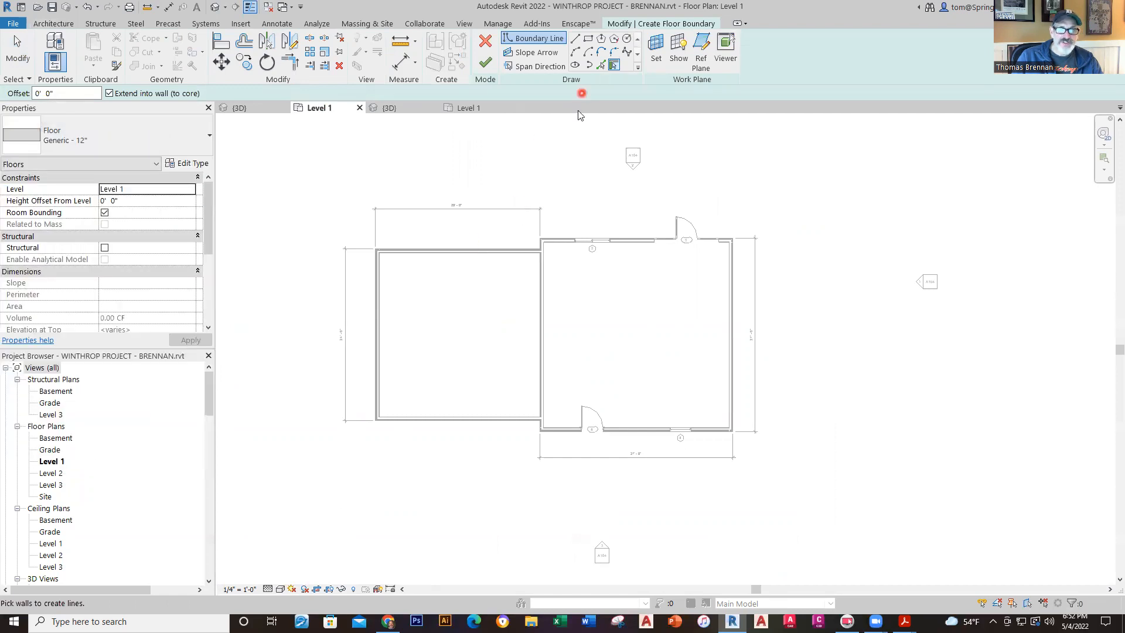
- Bound the garage floor by a rectangle from the outer brick corner to the diagonally opposite intersection with the shared wall, and finish the floor
scroll(372, 234, up, 5)
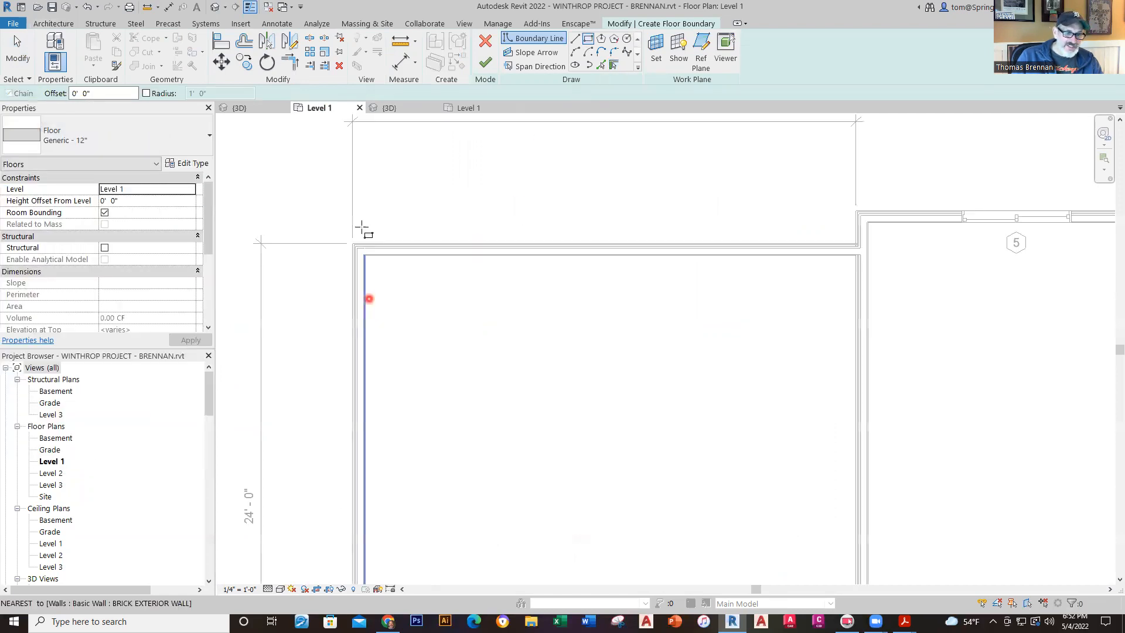
scroll(342, 240, up, 2)
click(293, 236)
click(293, 236)
scroll(502, 452, down, 7)
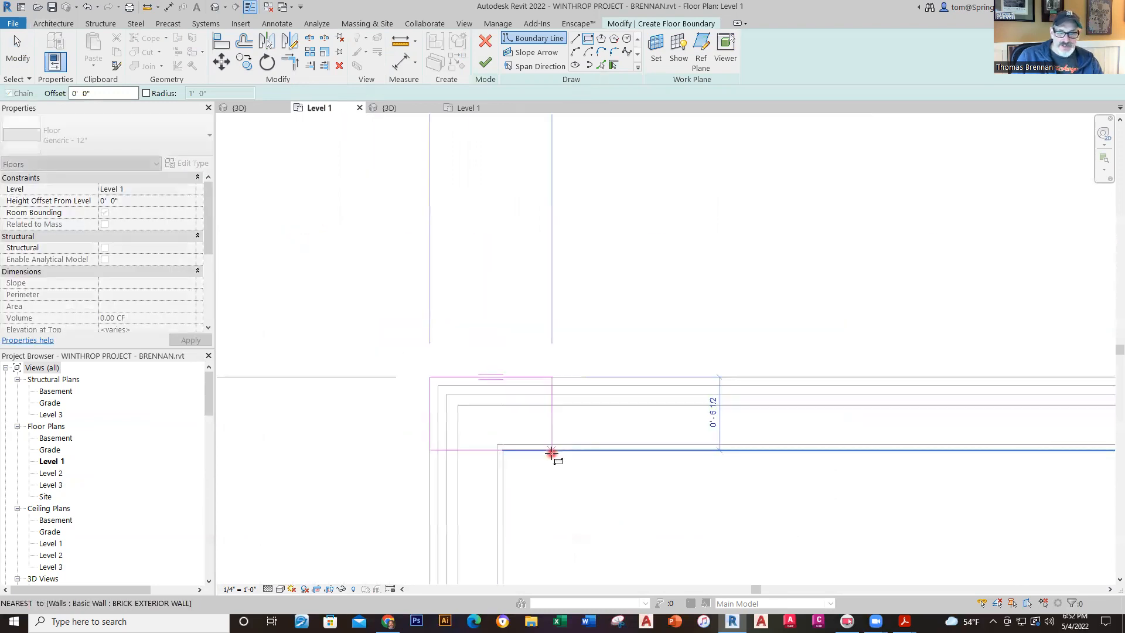
middle_drag(643, 503, 334, 82)
scroll(648, 459, down, 2)
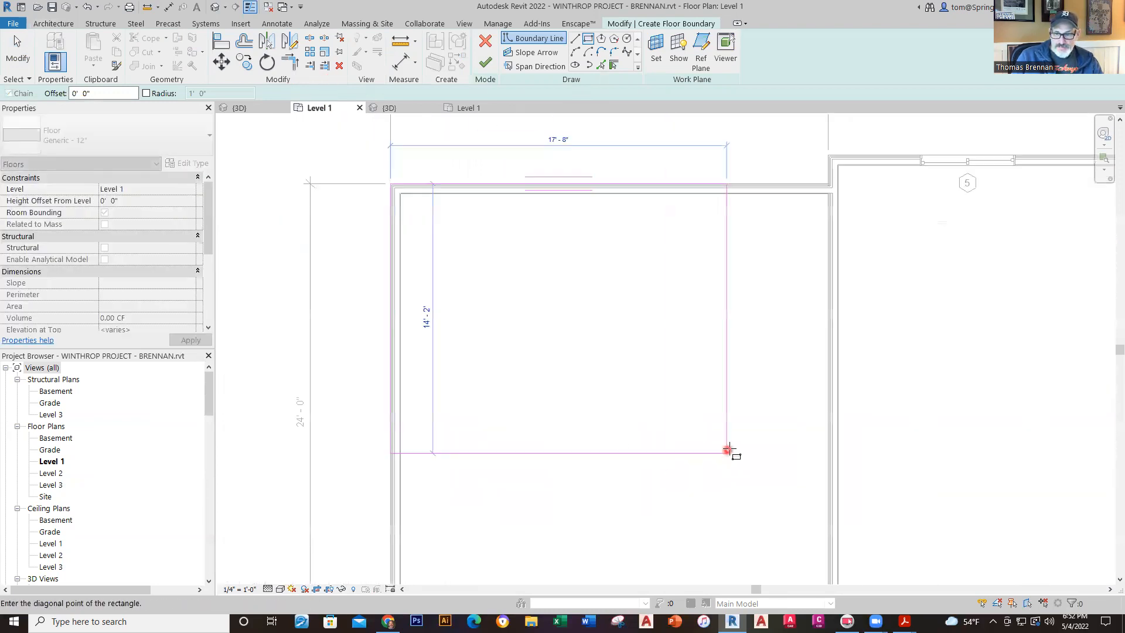
middle_drag(730, 451, 638, 174)
scroll(750, 371, up, 4)
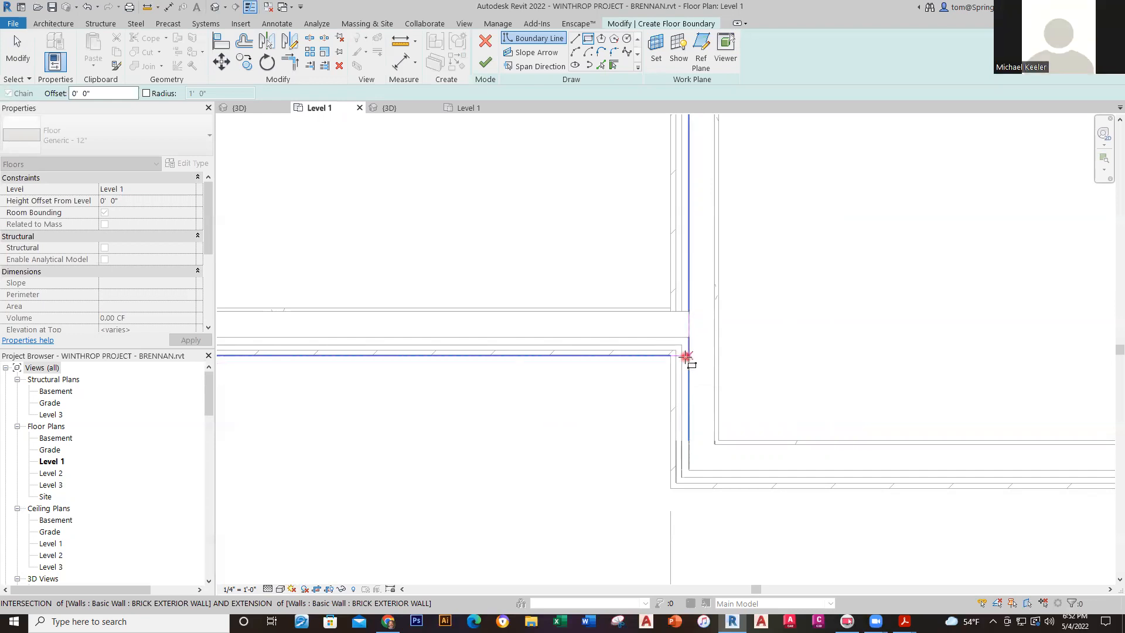
click(687, 356)
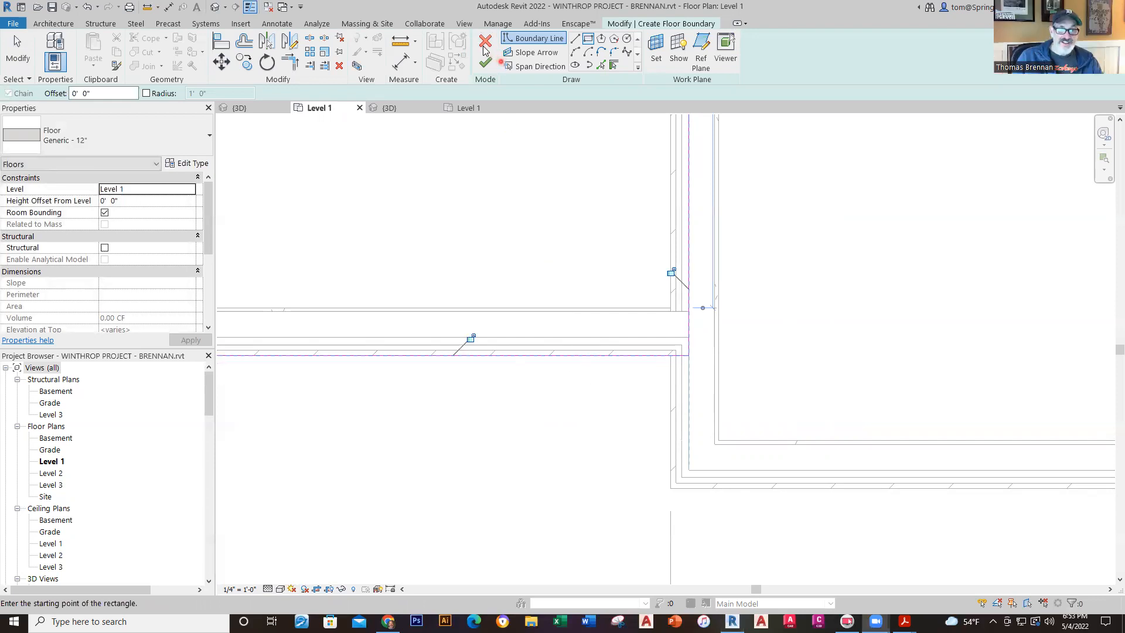
click(485, 64)
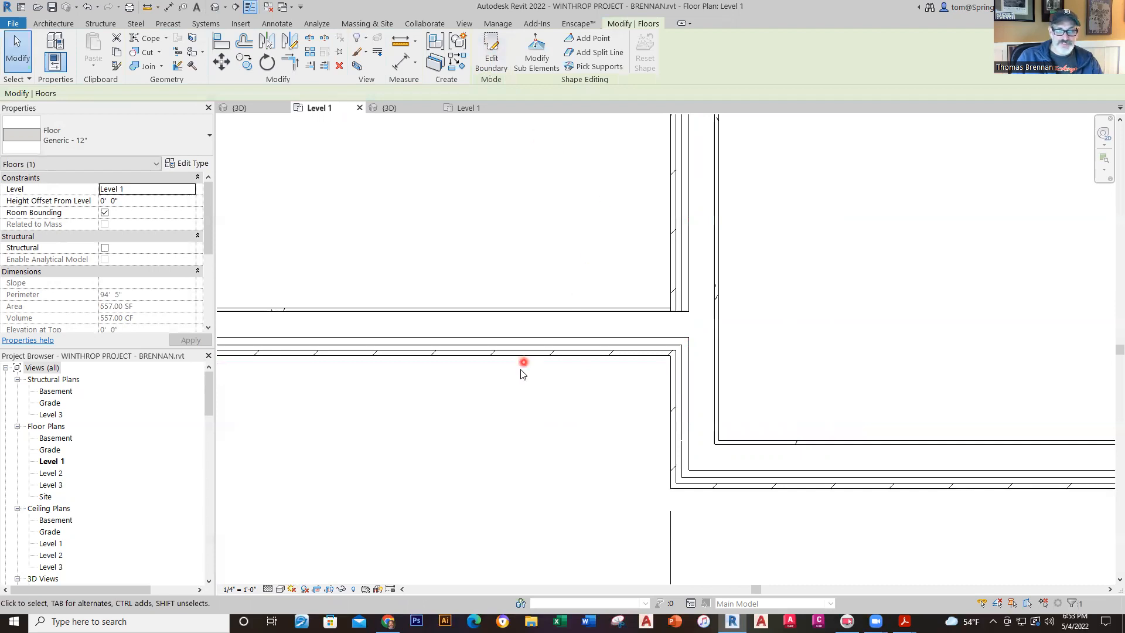
- Examine the garage floor and its exposed edge below the brick walls in the project's 3D view
scroll(505, 389, down, 3)
scroll(494, 413, down, 4)
scroll(518, 342, up, 2)
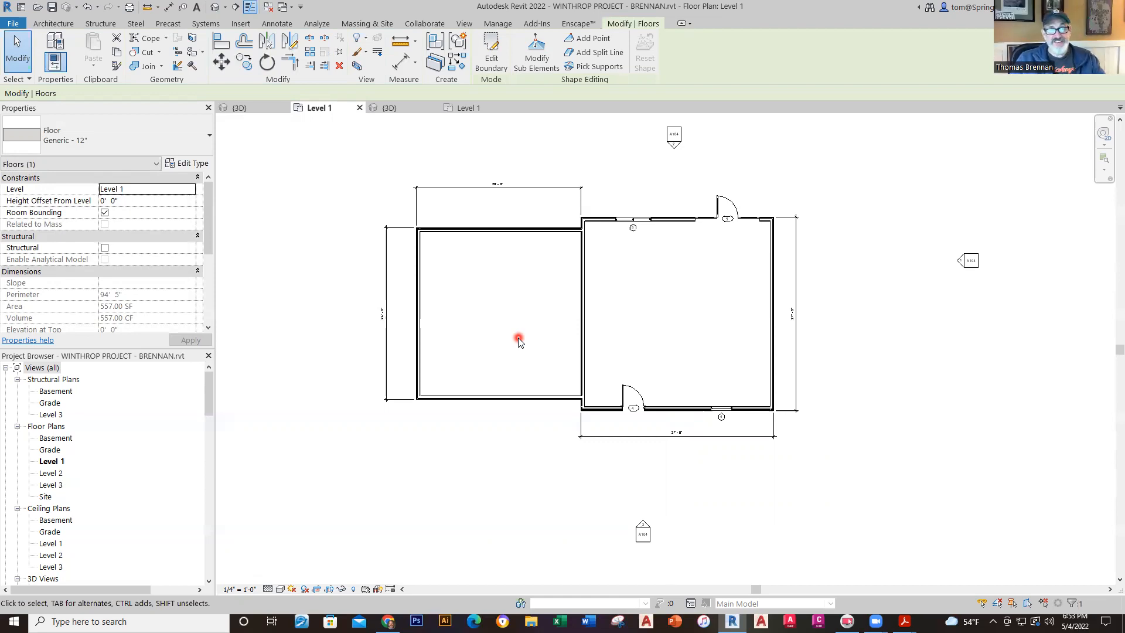
click(385, 108)
click(786, 547)
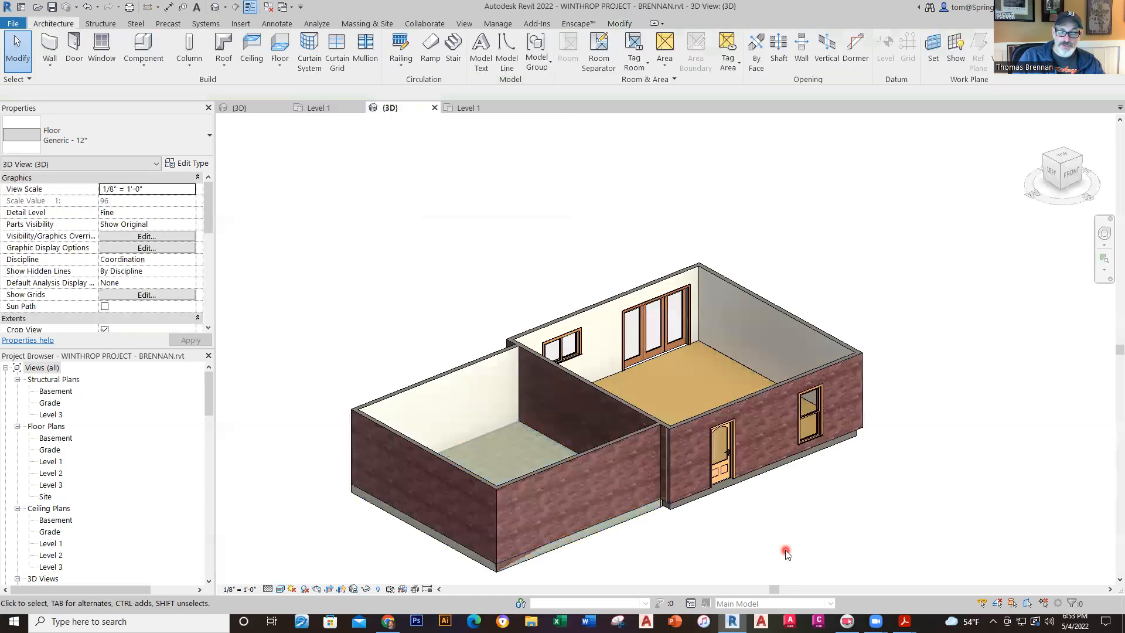
scroll(644, 565, up, 1)
scroll(644, 565, up, 5)
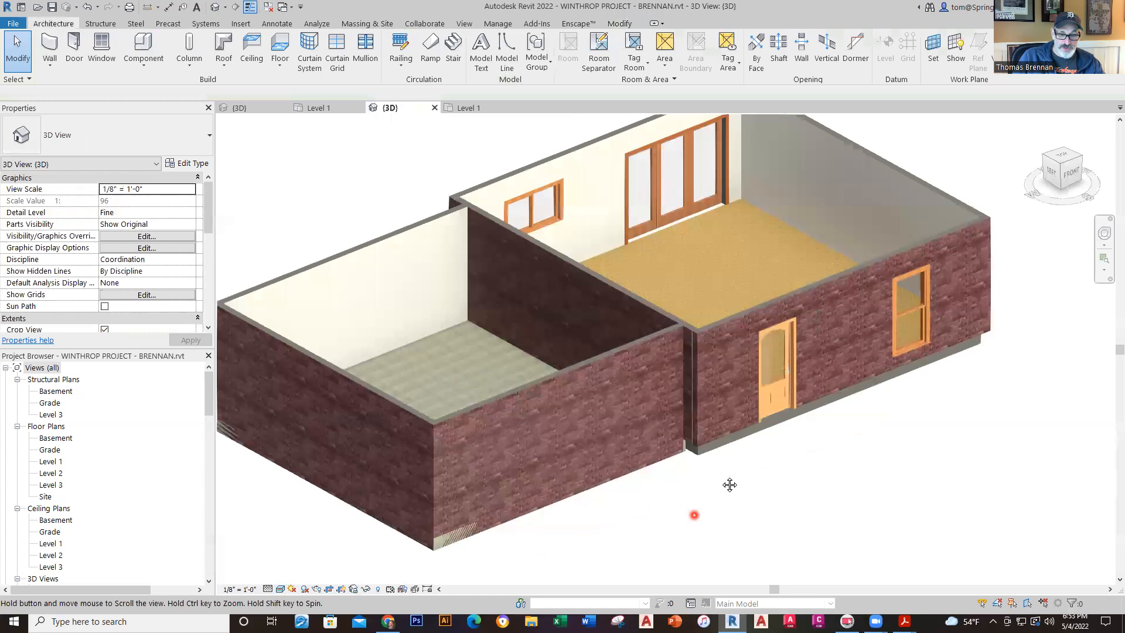
scroll(589, 464, up, 1)
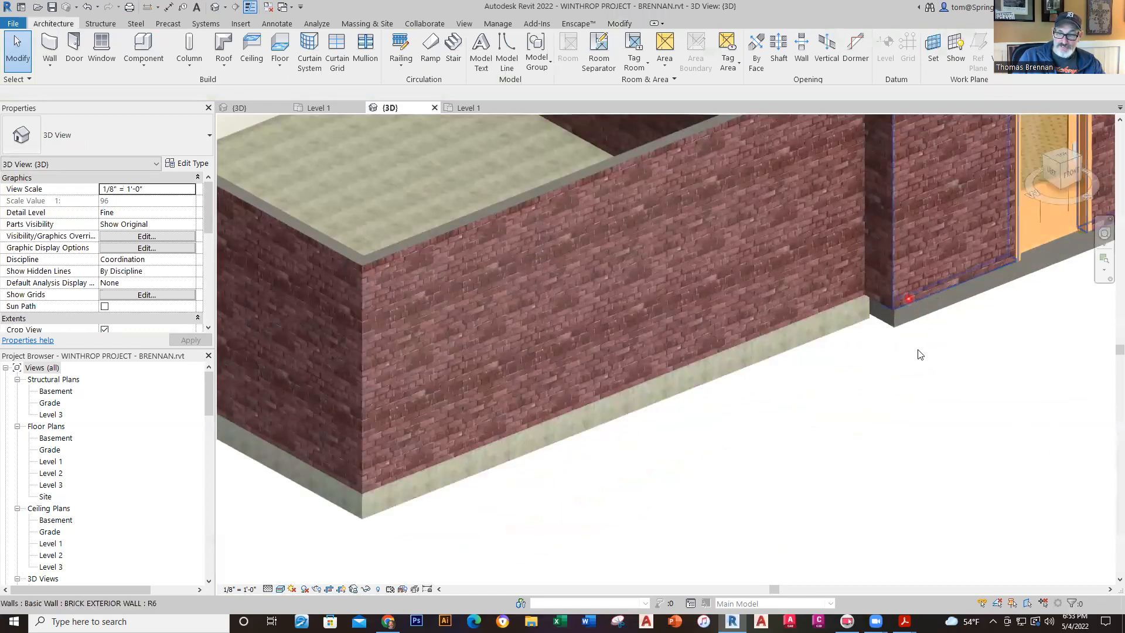
scroll(944, 388, down, 5)
middle_drag(955, 407, 765, 422)
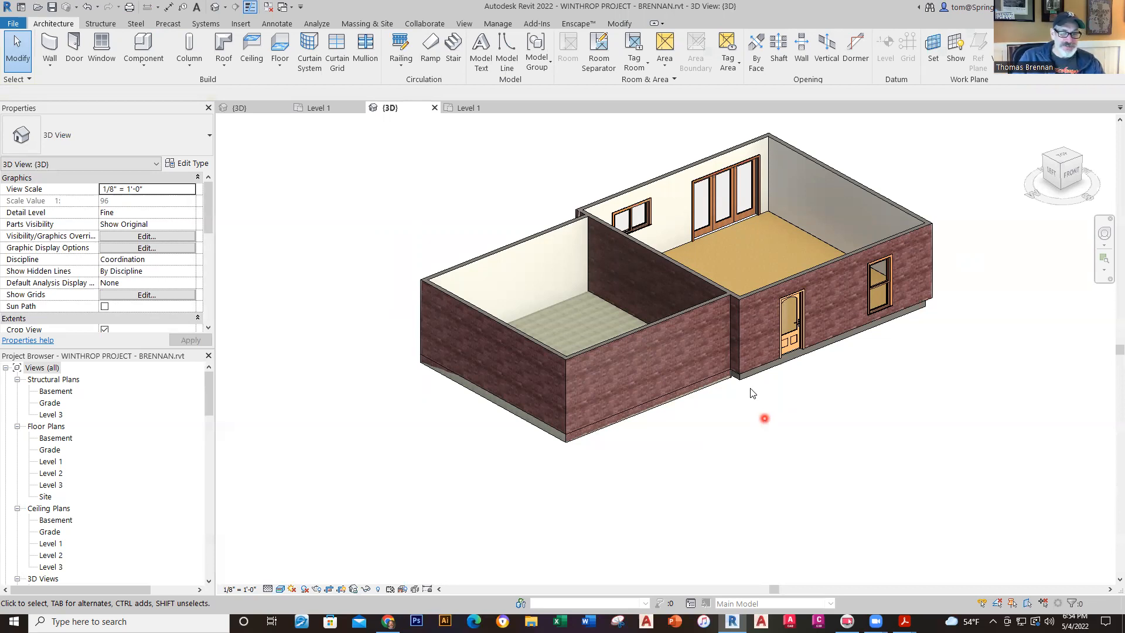
scroll(616, 398, up, 3)
scroll(645, 439, up, 2)
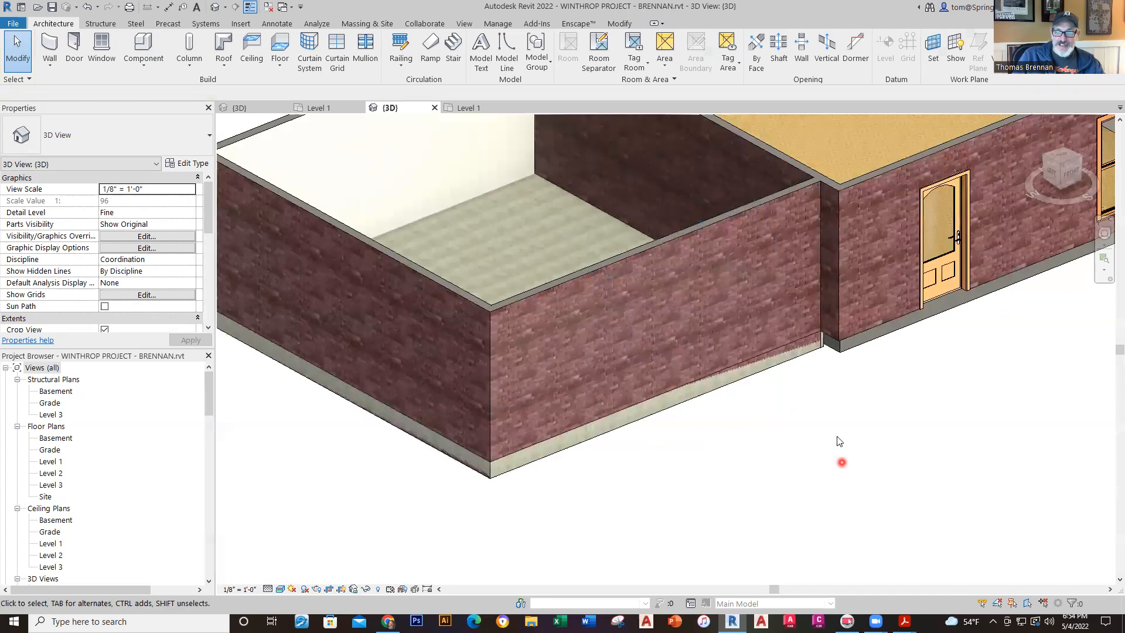
scroll(837, 436, up, 3)
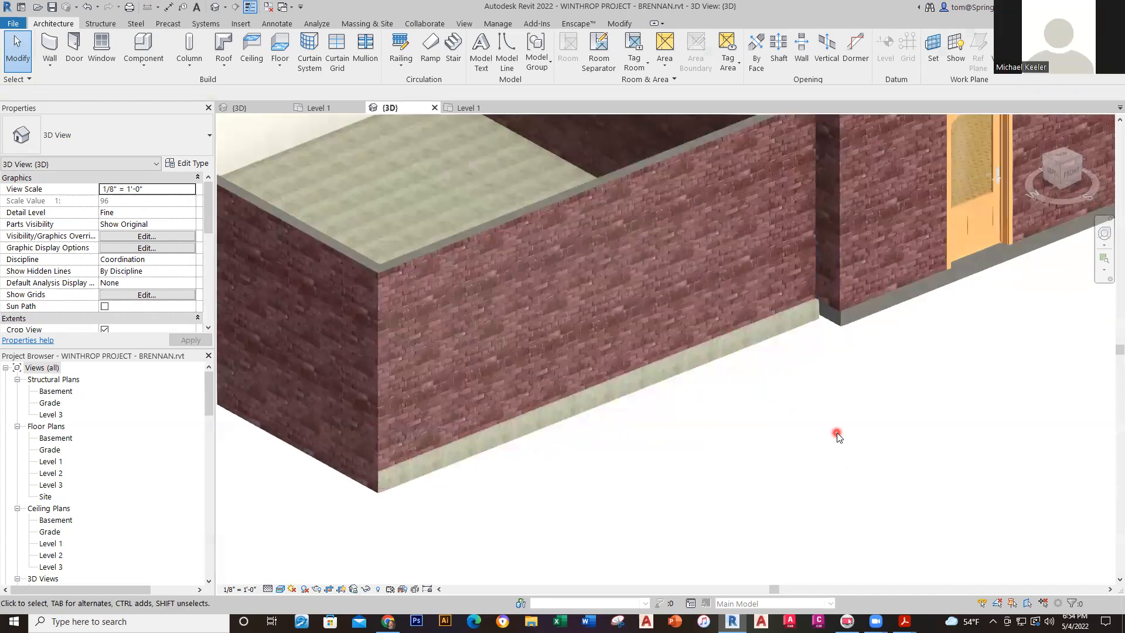
scroll(375, 521, up, 2)
scroll(378, 522, down, 3)
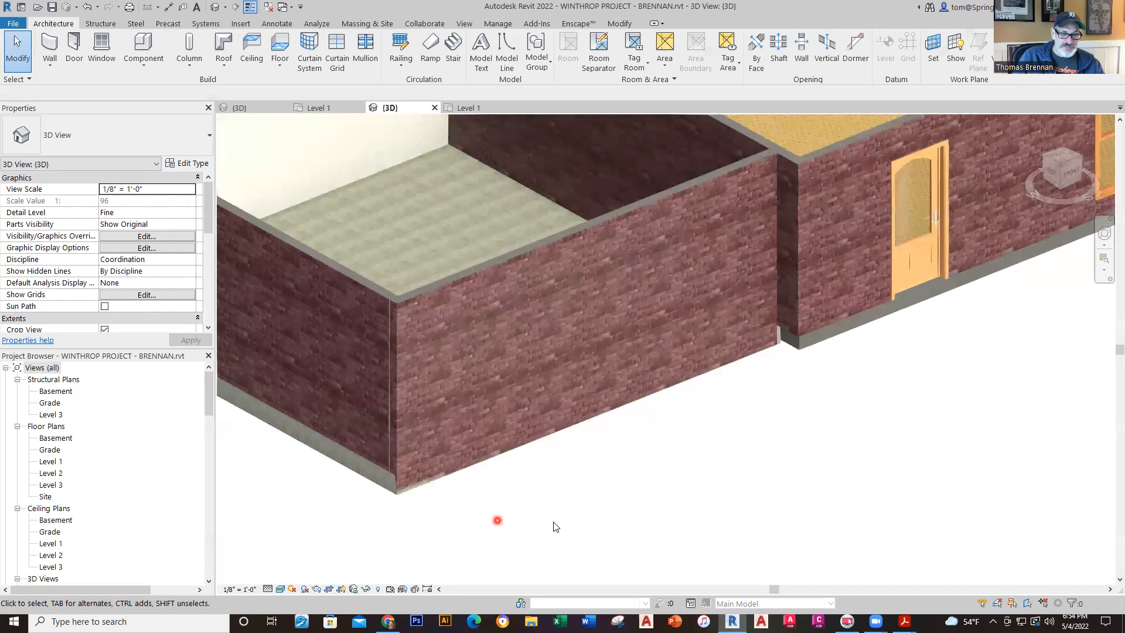
scroll(563, 521, down, 3)
scroll(571, 515, up, 5)
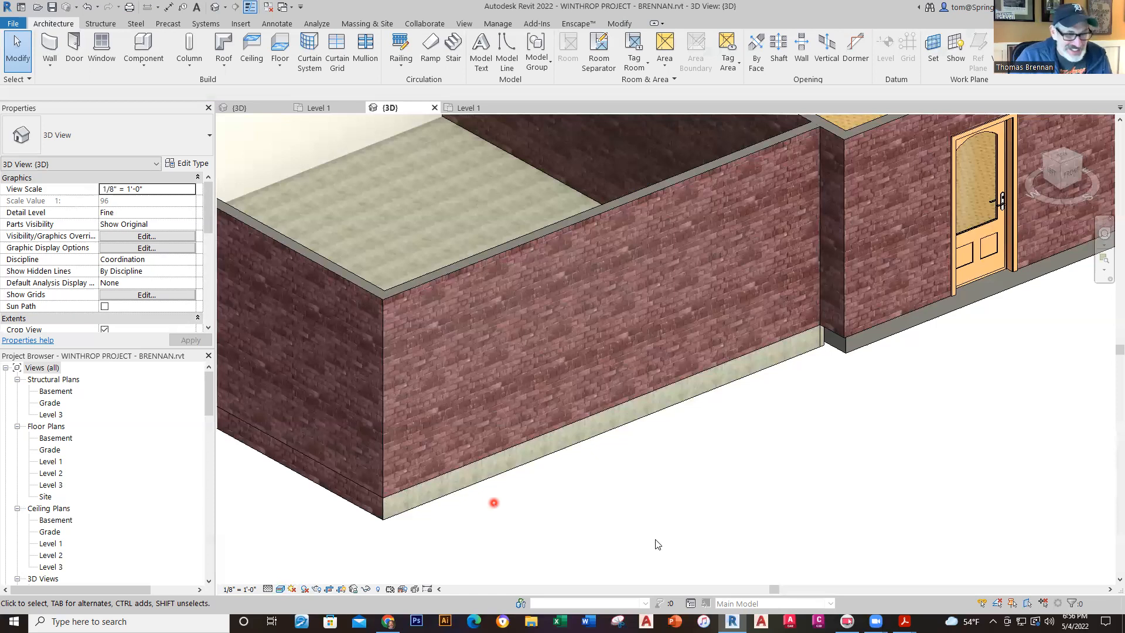
shift+middle_drag(616, 359, 683, 451)
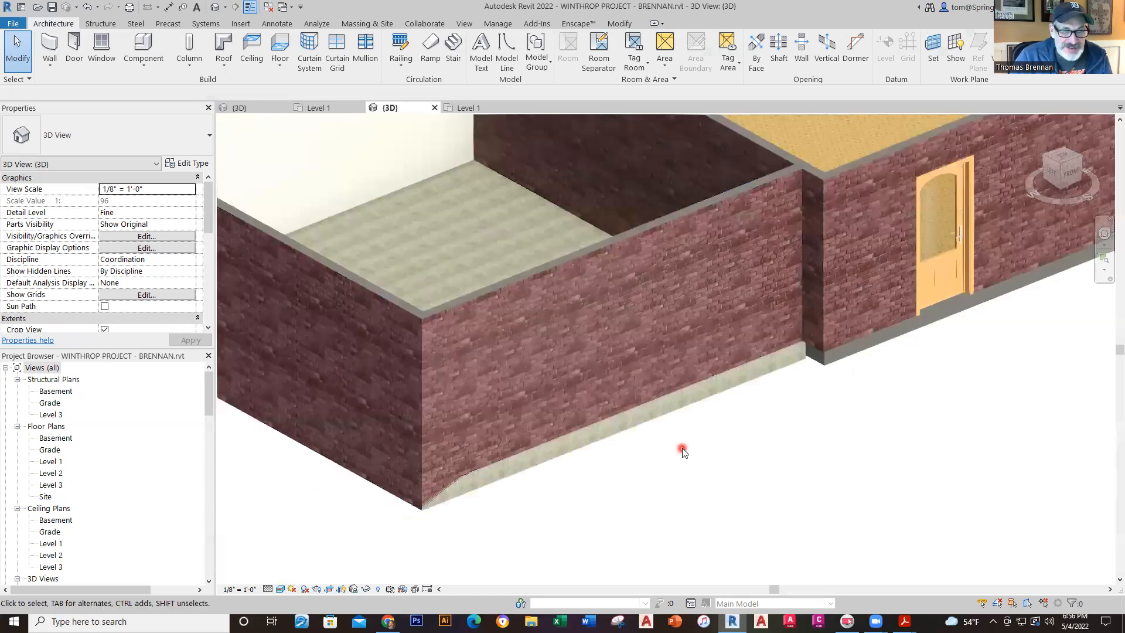
scroll(682, 451, down, 1)
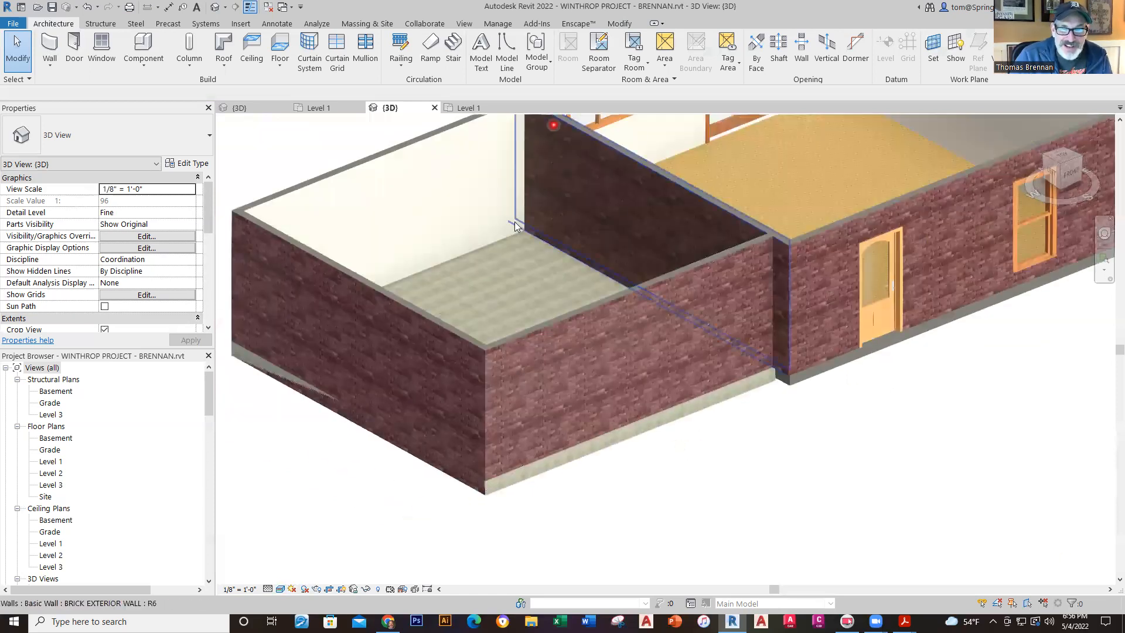
- Compare the project's Level 1 garage with the Phase 10 plan, checking the type and position of the rear door
click(320, 108)
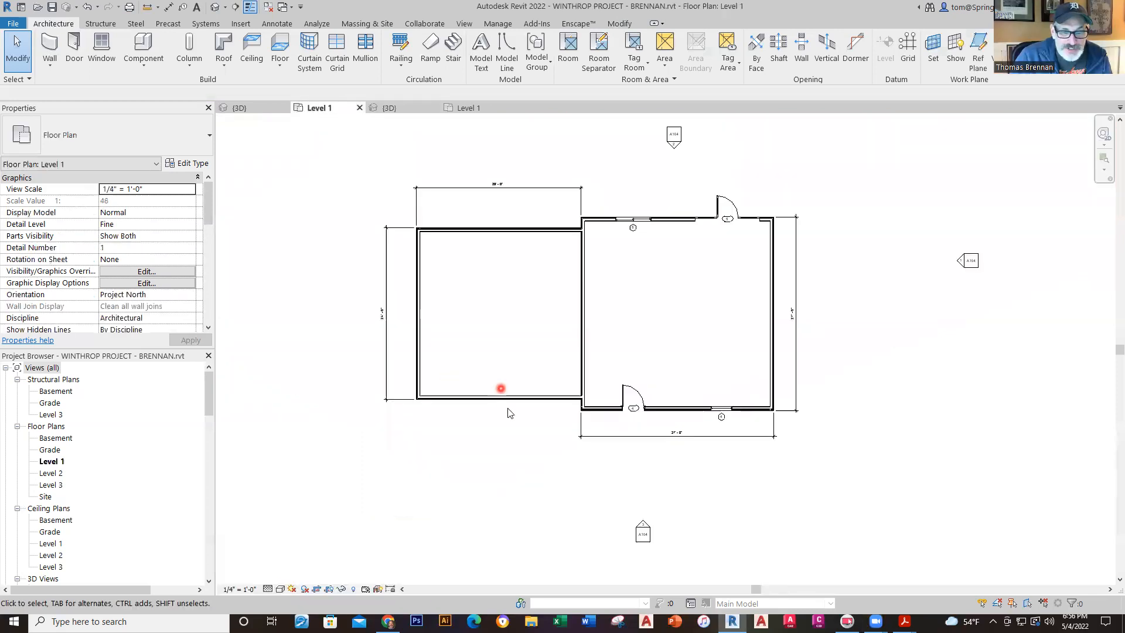
scroll(507, 410, up, 2)
middle_drag(519, 459, 522, 495)
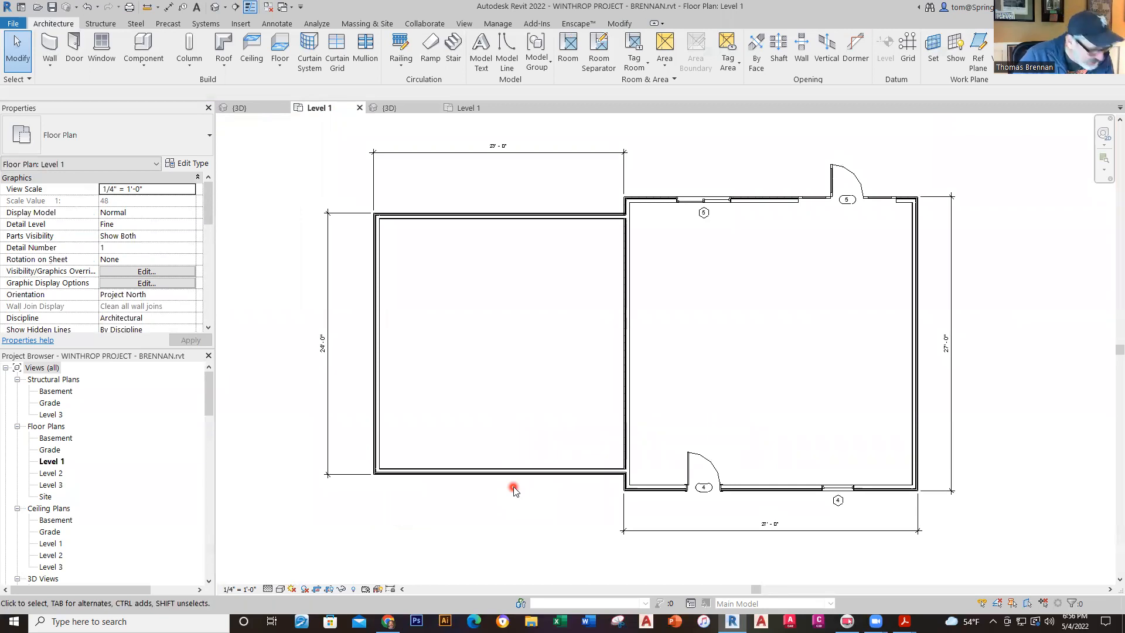
click(470, 107)
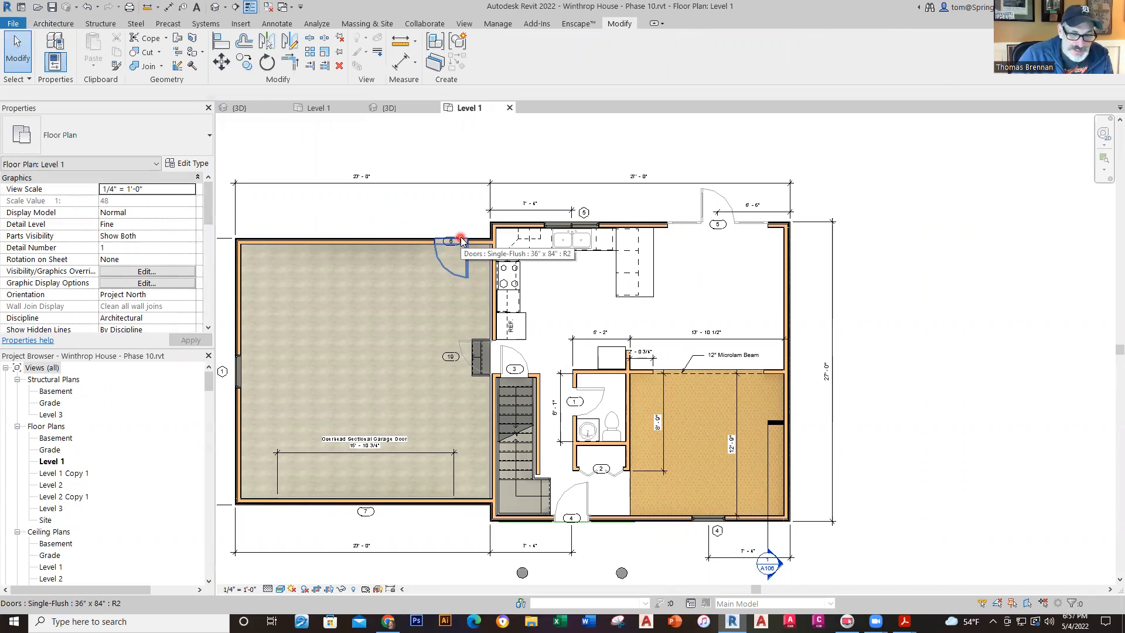
- Place a tagged Single-Flush 36" x 84" door in the garage's rear wall, centred 3'-0" from the shared wall, and flip its hinge side
click(319, 111)
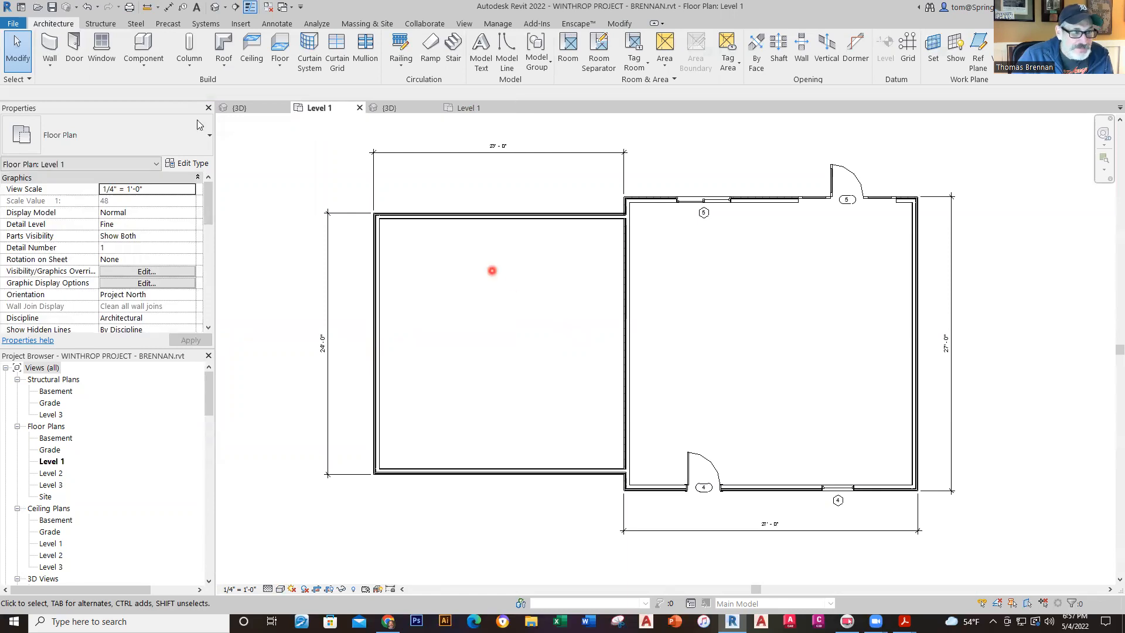
click(72, 66)
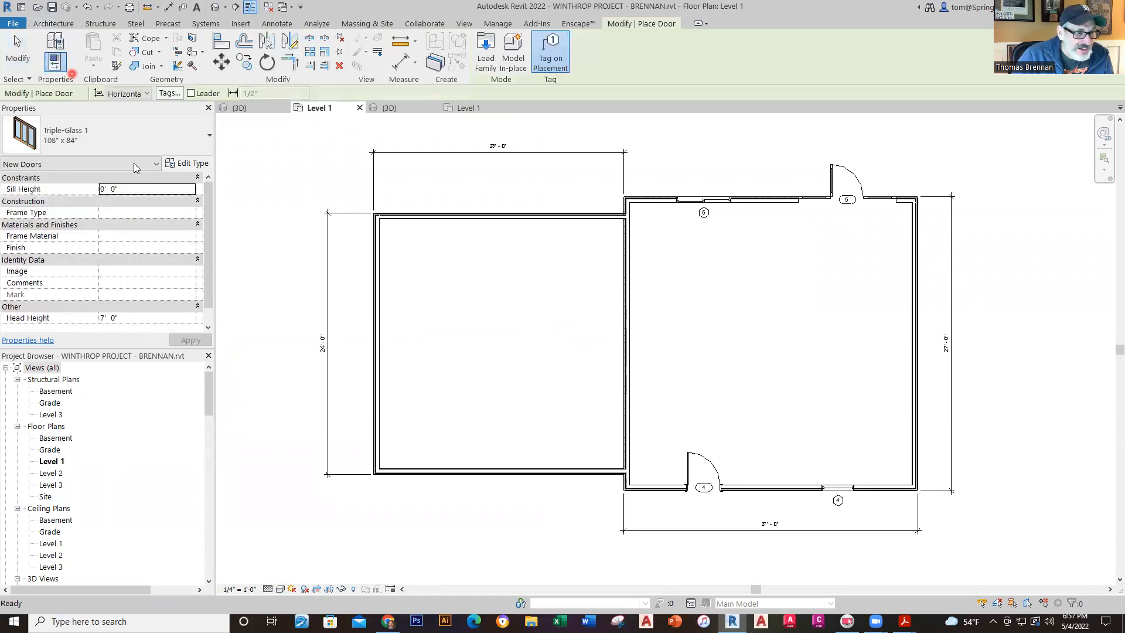
click(209, 150)
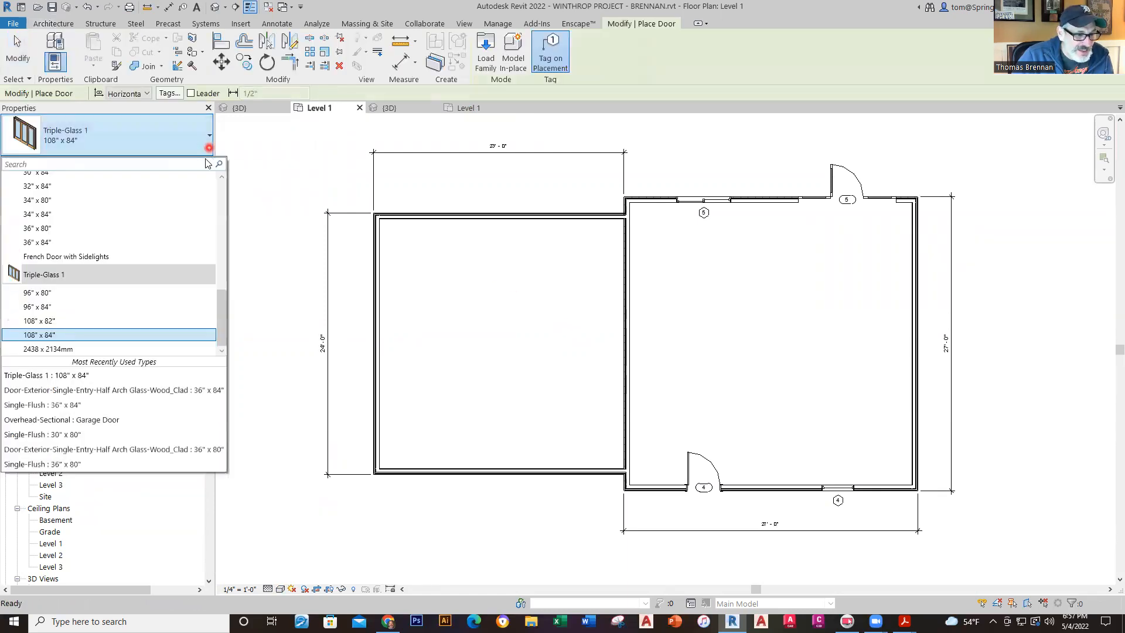
click(102, 407)
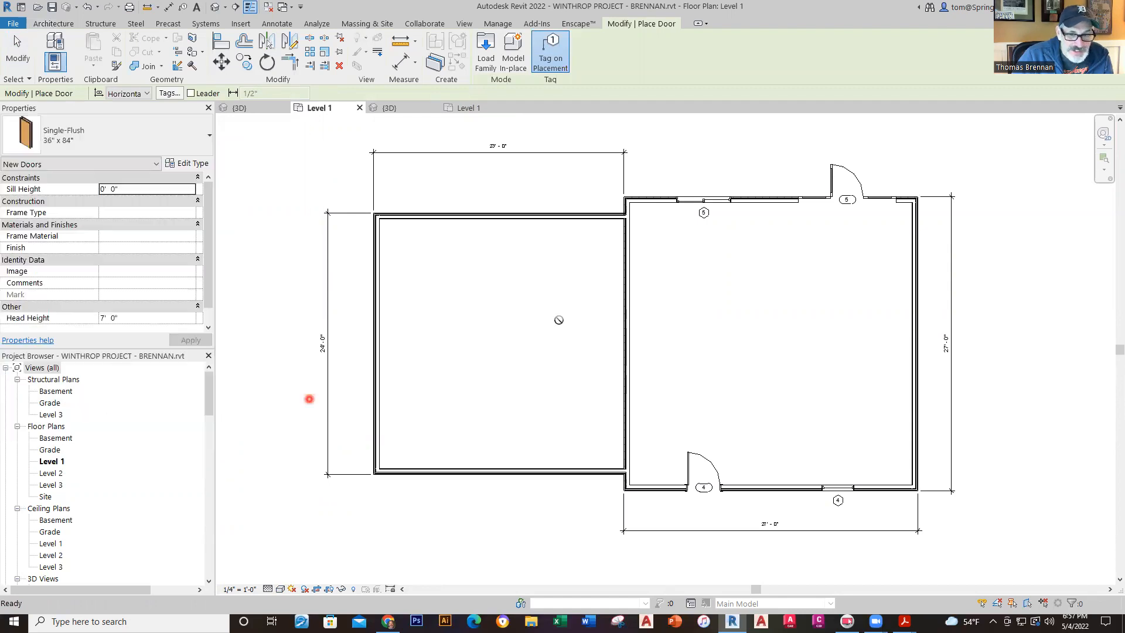
click(590, 219)
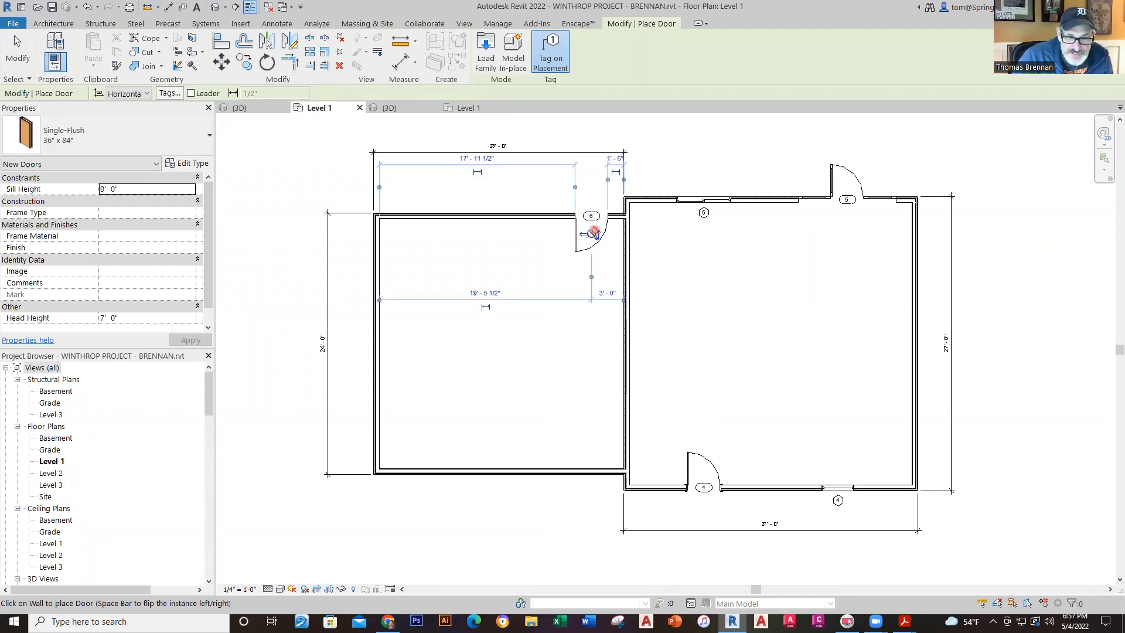
scroll(584, 227, up, 2)
click(584, 242)
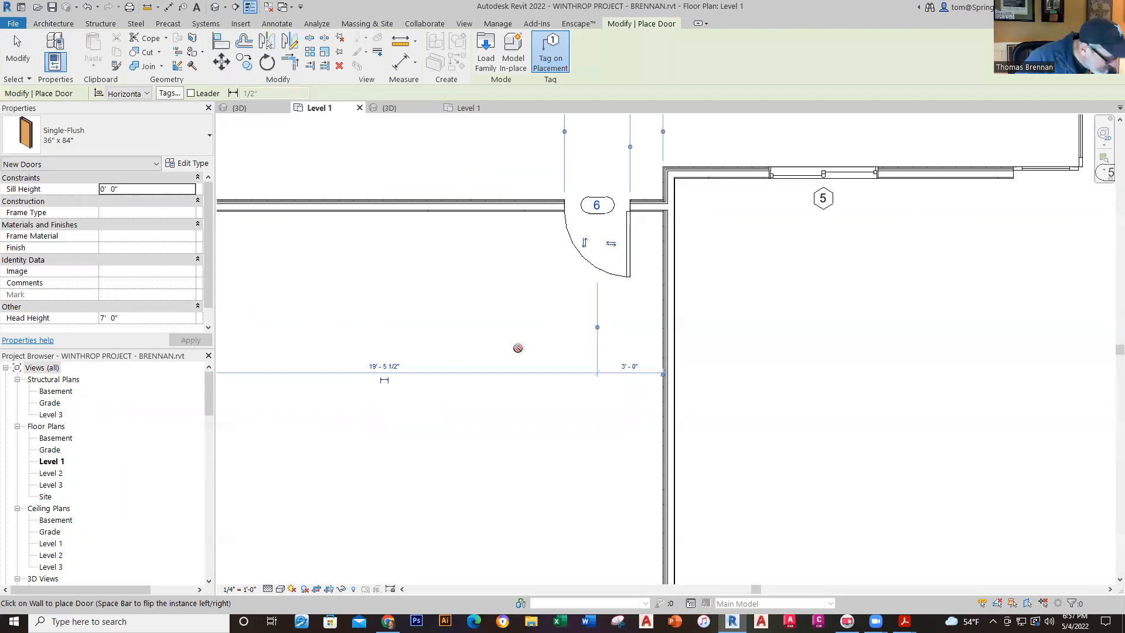
- Check the rear garage door's distance from the shared wall in the Phase 10 Level 1 plan
key(Escape)
key(Escape)
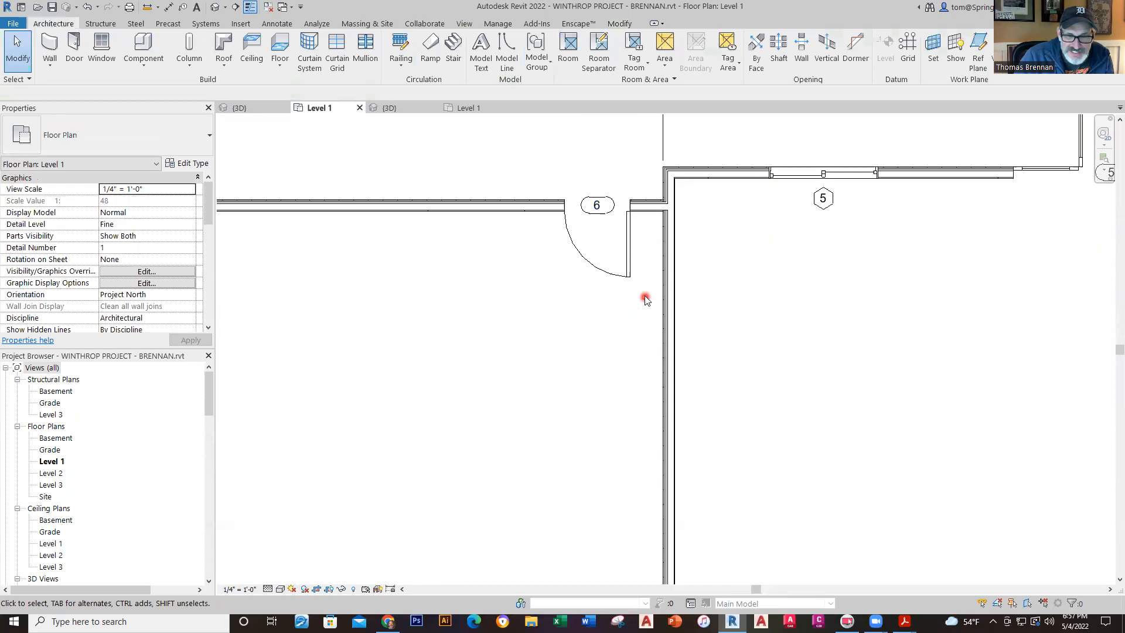
scroll(647, 275, down, 2)
middle_drag(654, 275, 543, 314)
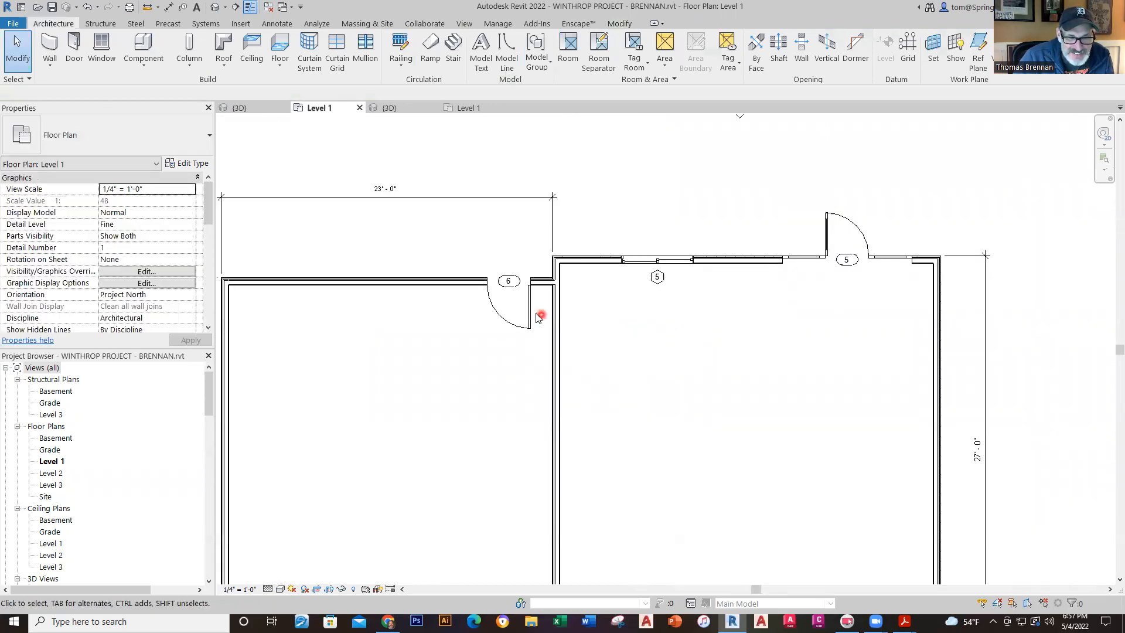
click(467, 107)
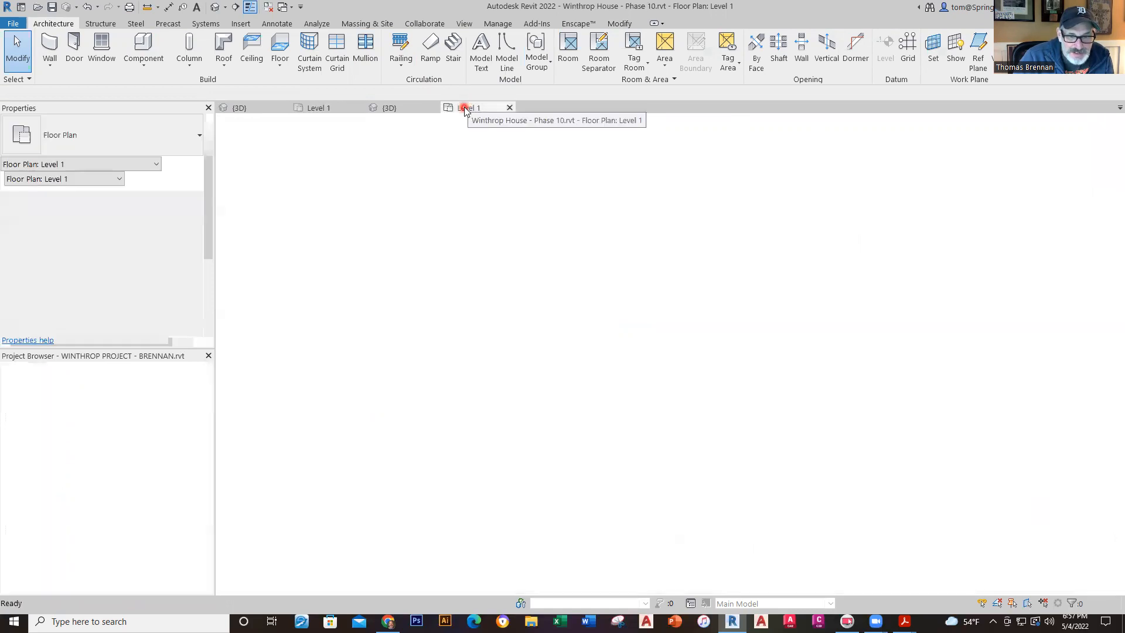
scroll(474, 253, up, 5)
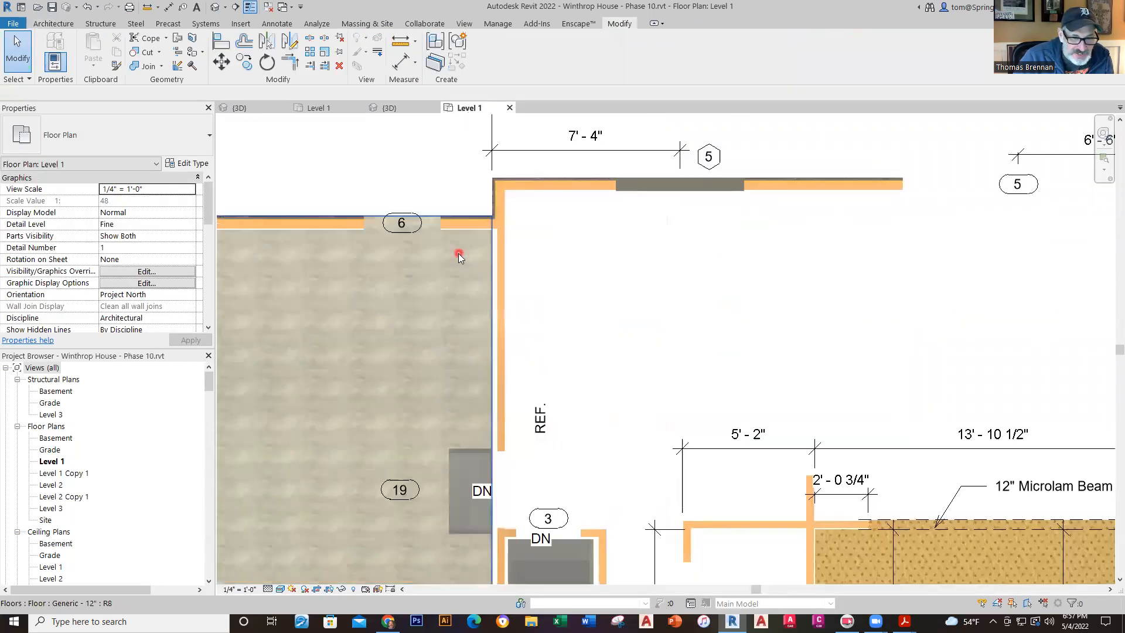
click(423, 226)
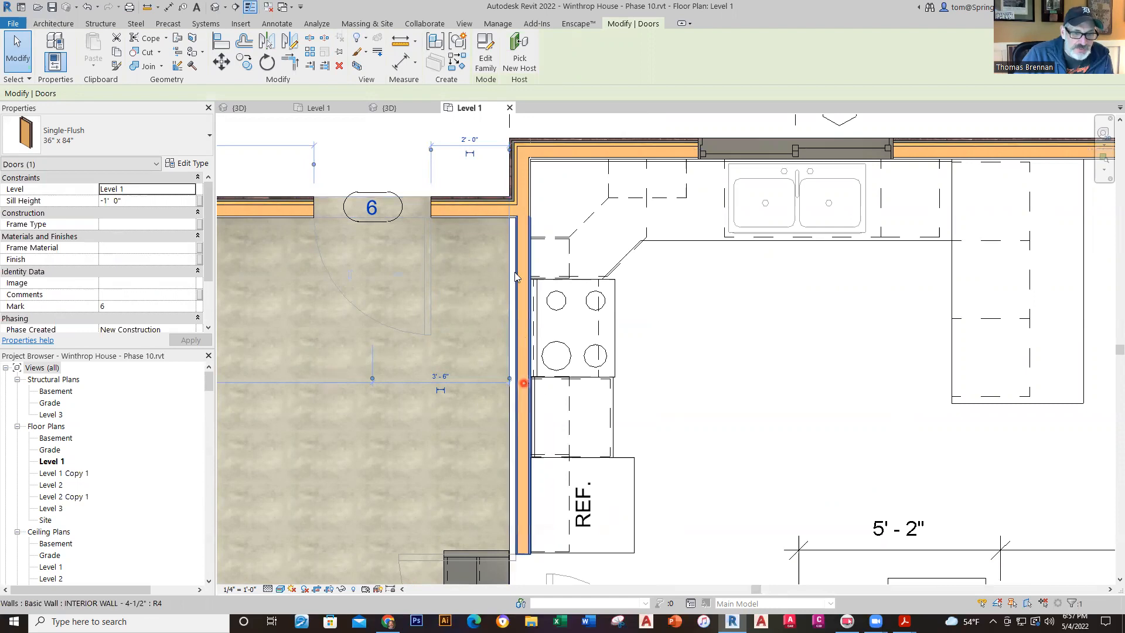
- Set the centre of the project's rear garage door 3'-6" from the shared wall and save the project
click(319, 108)
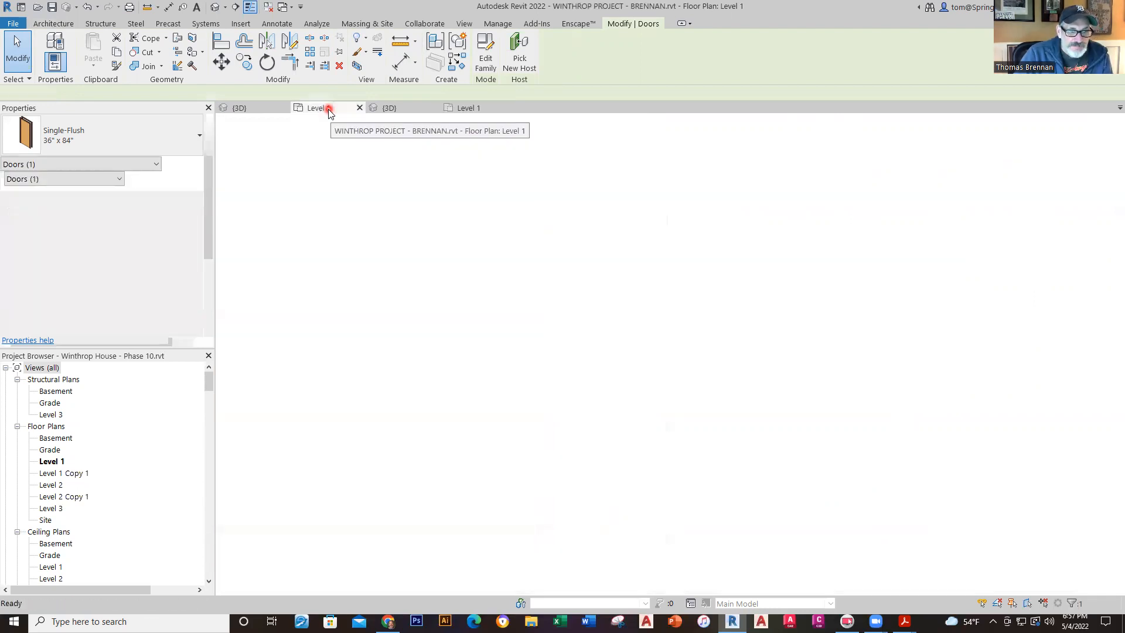
click(500, 313)
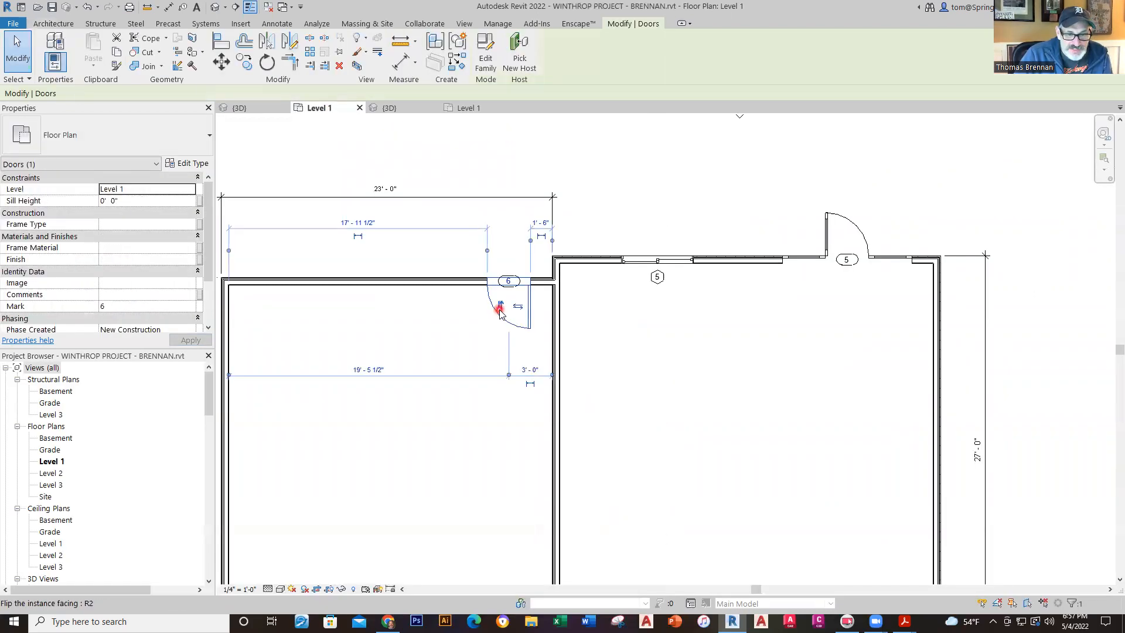
click(531, 370)
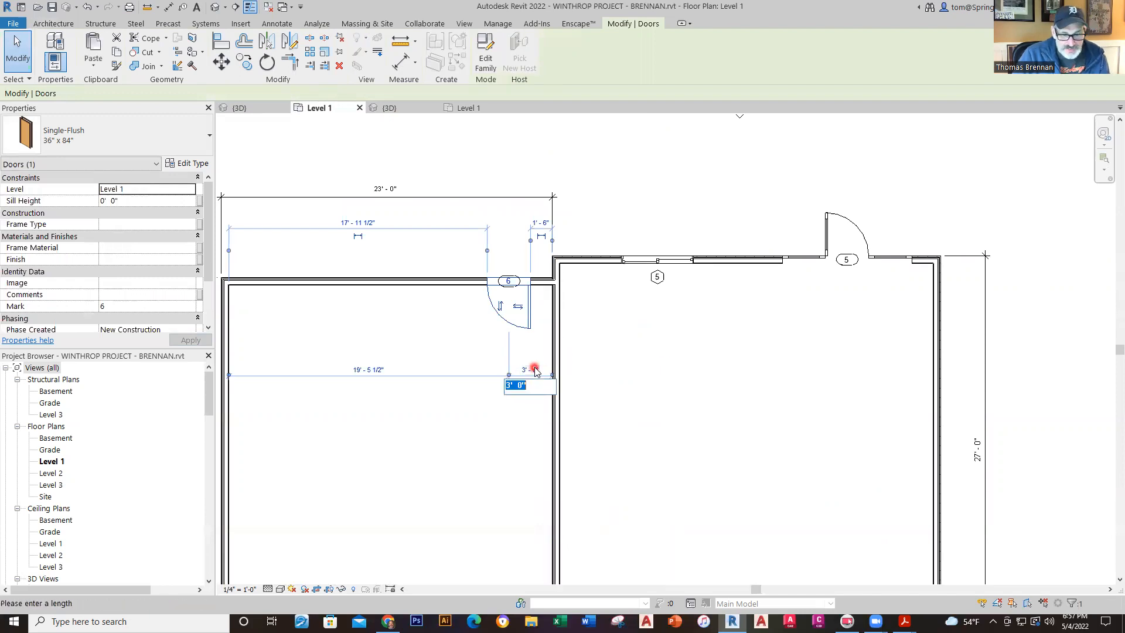
text(3 6)
key(Return)
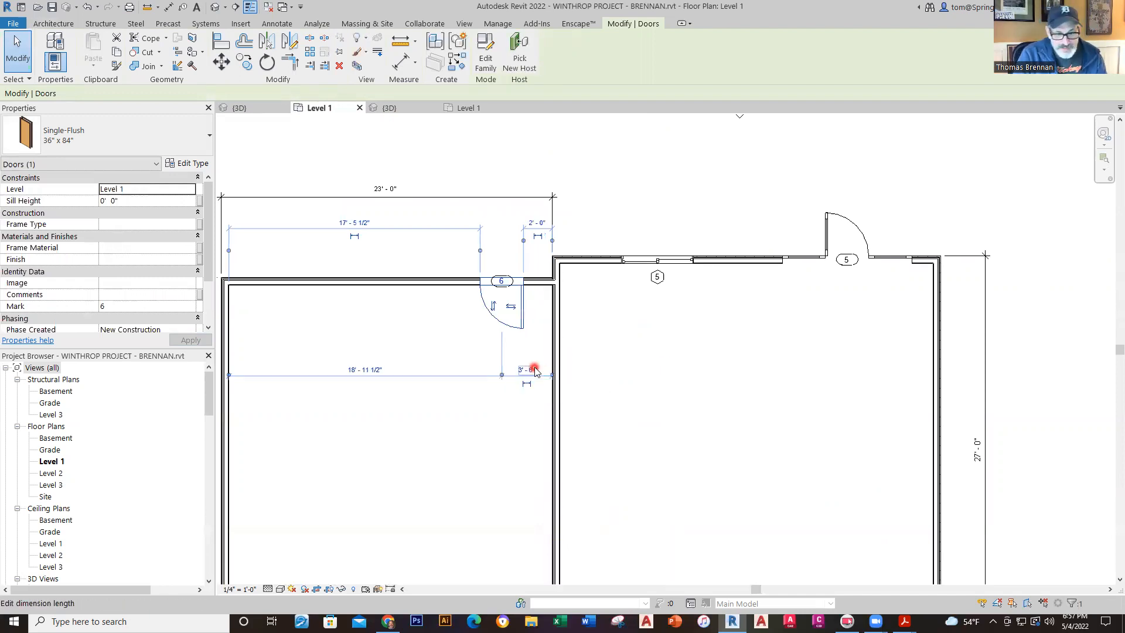
click(519, 458)
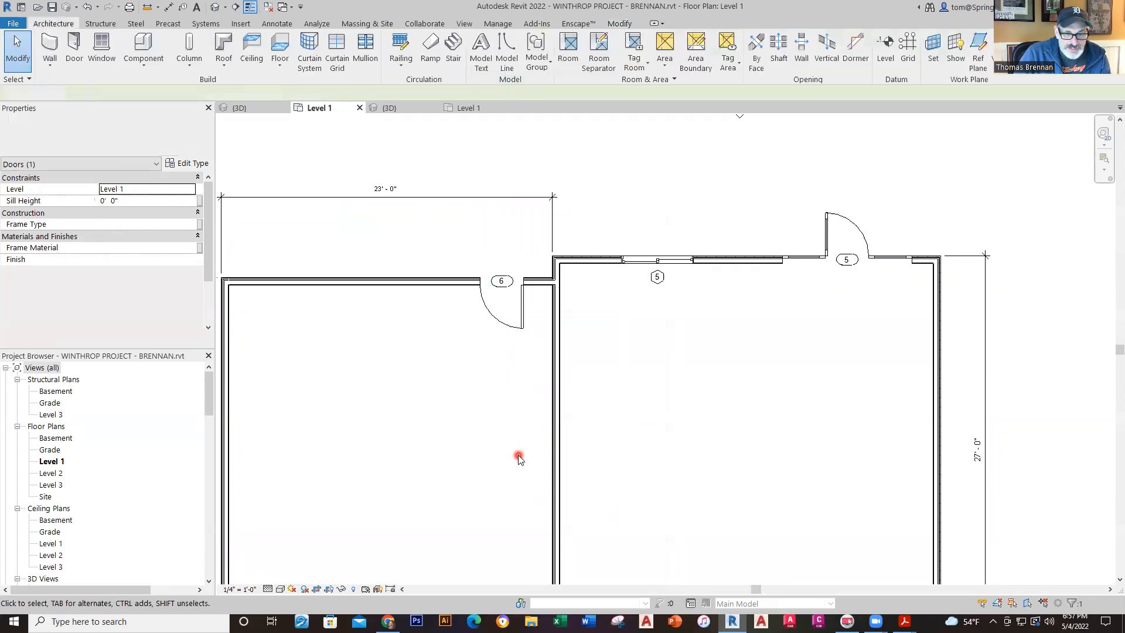
click(51, 8)
- Compare the project's front garage wall with the Phase 10 Level 1 plan, checking the overhead garage door's type and position
scroll(430, 397, down, 3)
scroll(474, 387, down, 1)
middle_drag(478, 377, 492, 317)
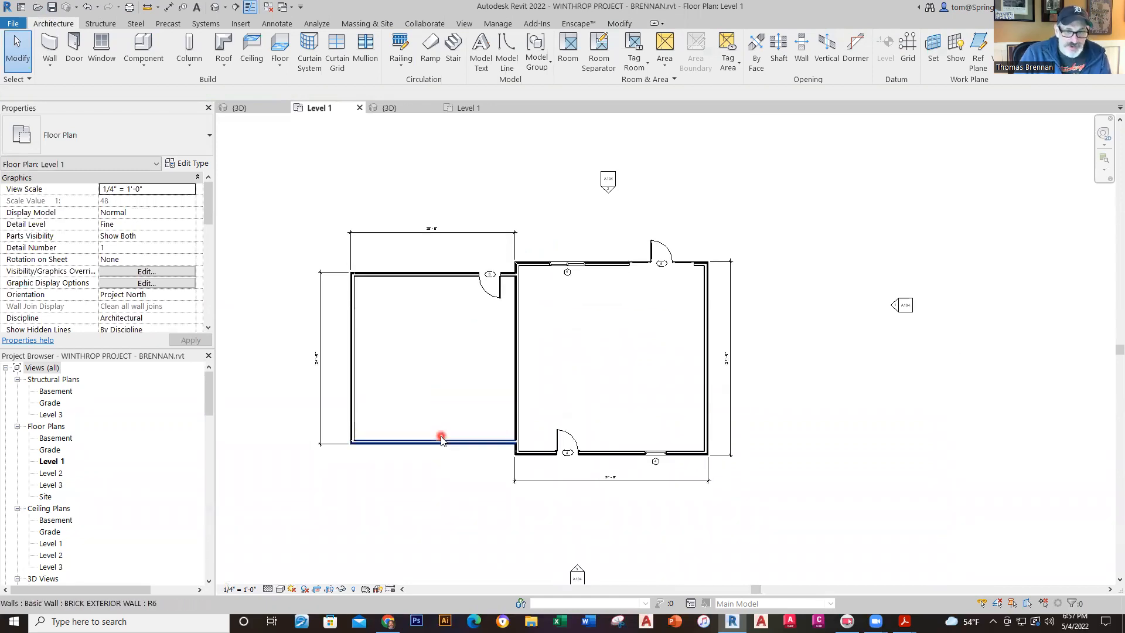
click(461, 111)
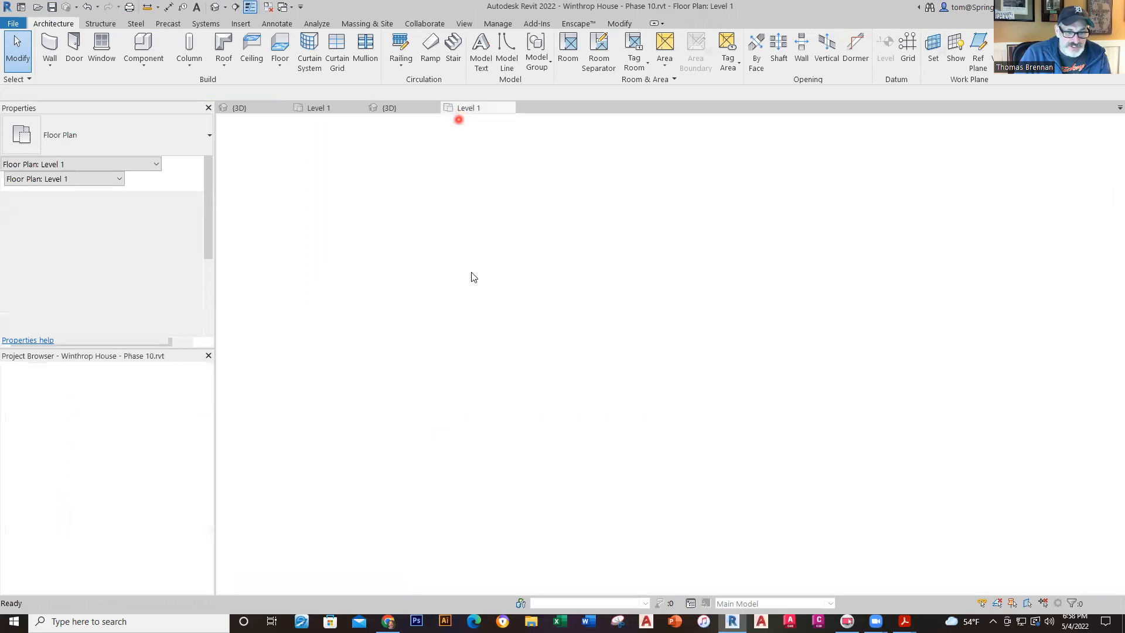
scroll(718, 526, down, 2)
middle_drag(612, 384, 640, 233)
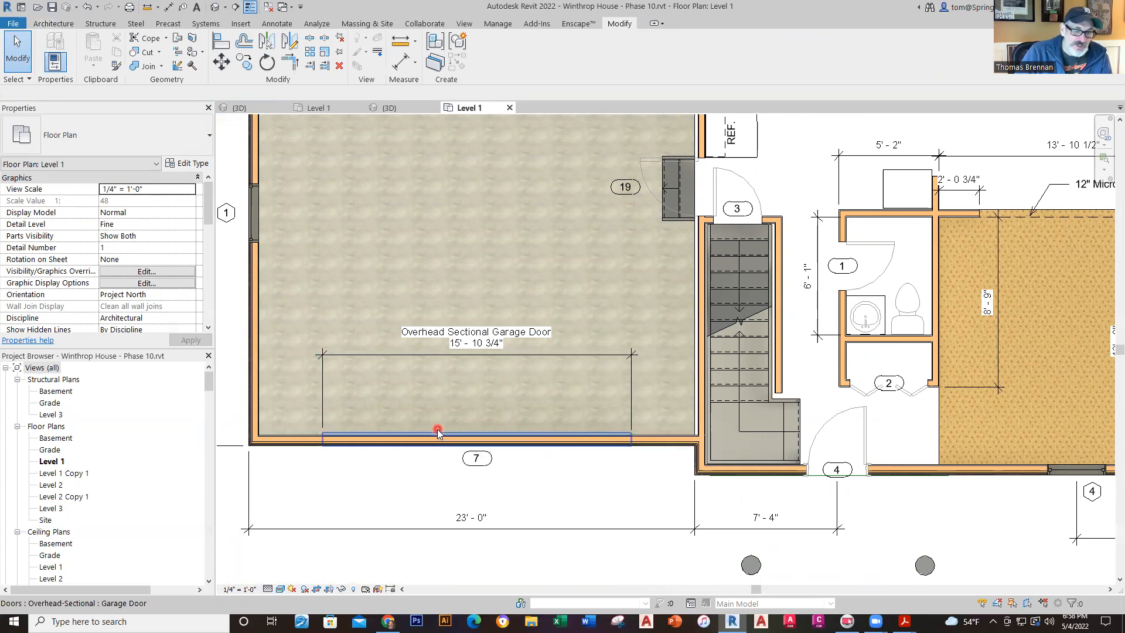
- Place a tagged Overhead-Sectional Garage Door centred in the front garage wall of the project's Level 1 plan, 11'-2 3/4" from each side wall
click(315, 109)
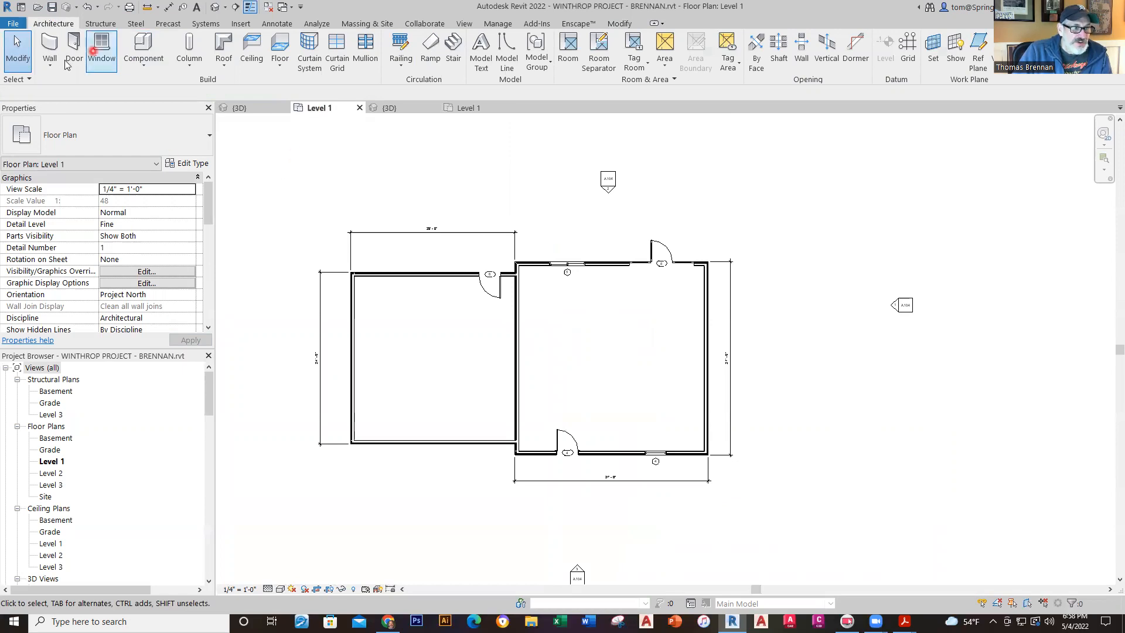
click(74, 56)
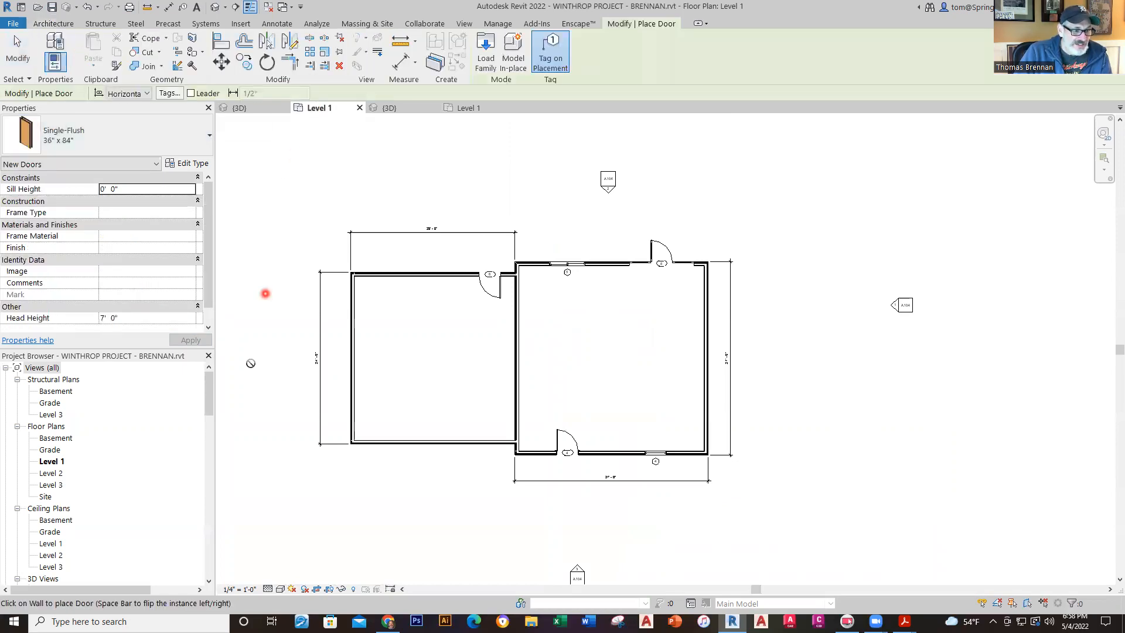
click(209, 138)
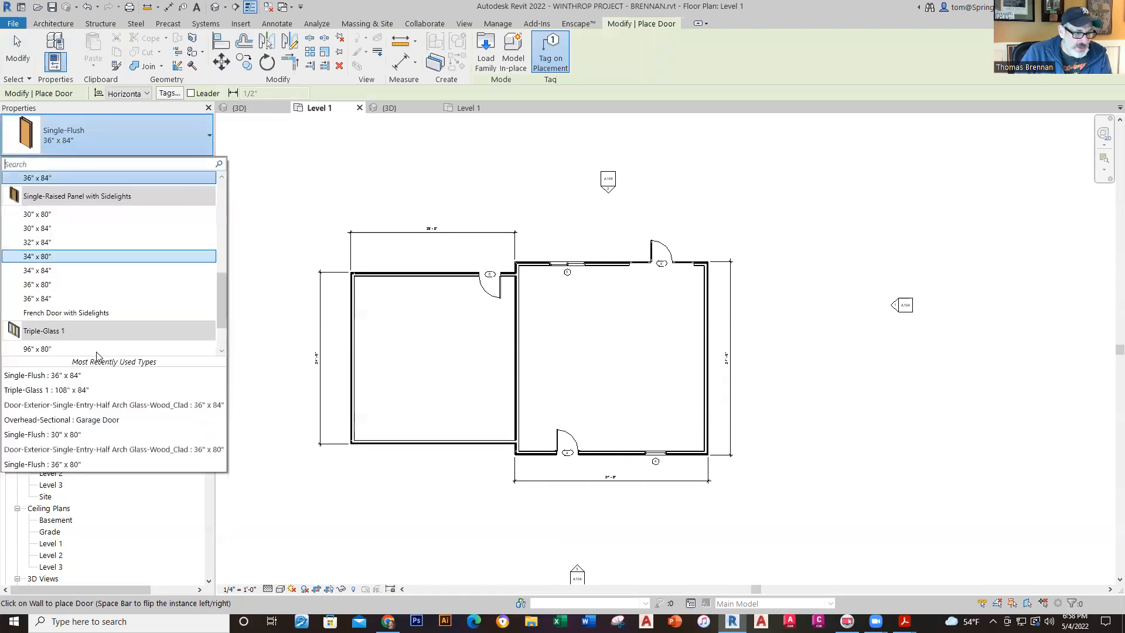
click(97, 421)
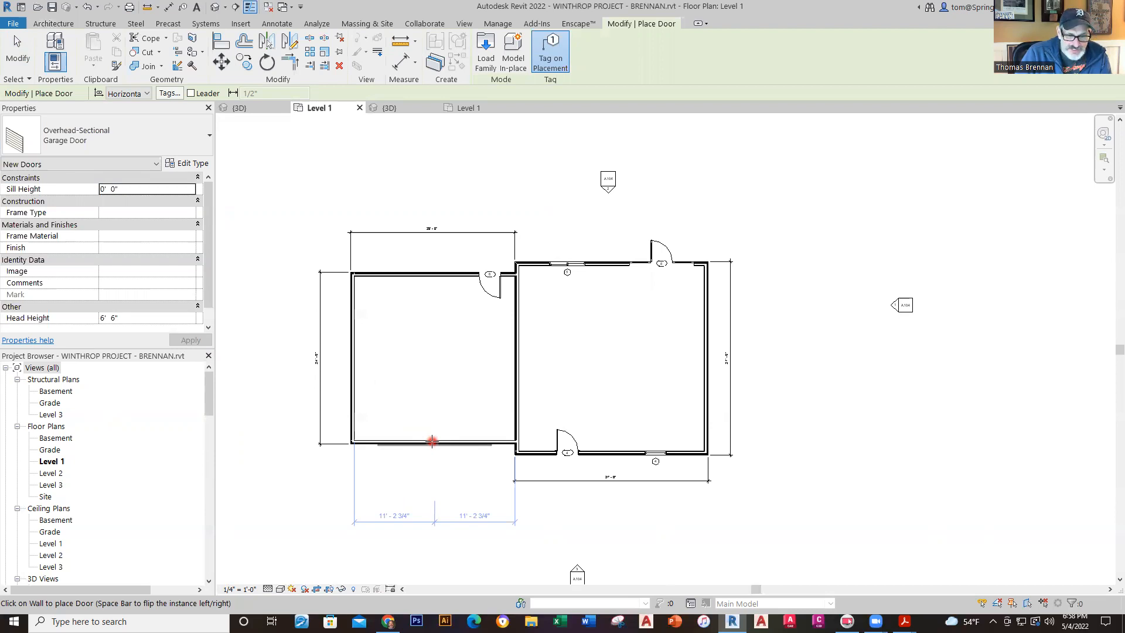
scroll(431, 441, up, 2)
middle_drag(432, 440, 436, 316)
scroll(435, 316, up, 2)
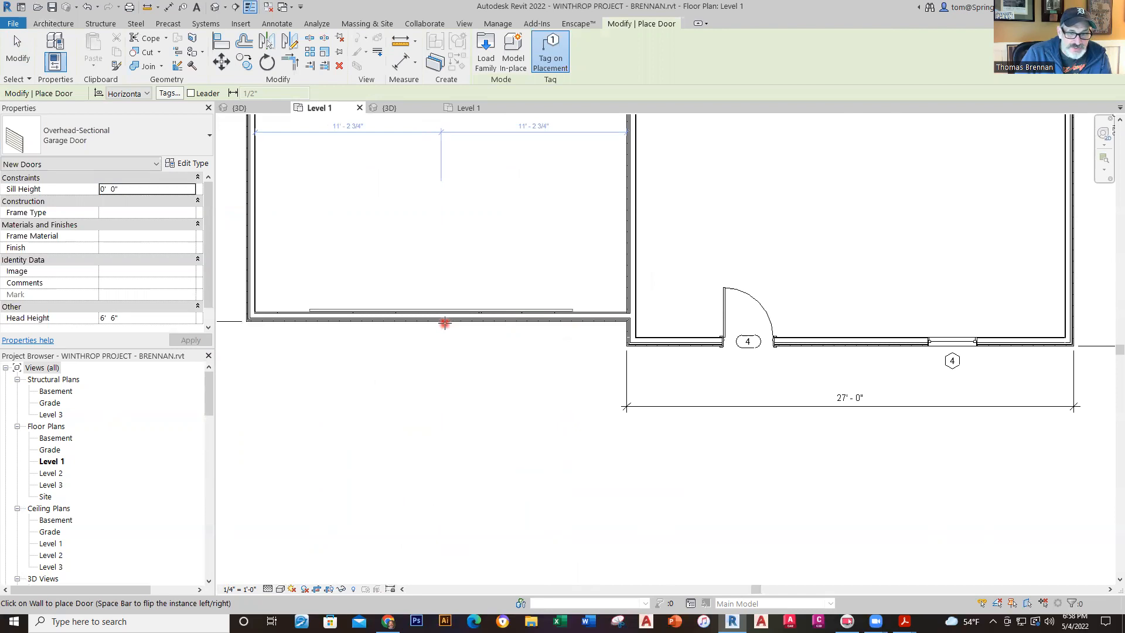
click(445, 324)
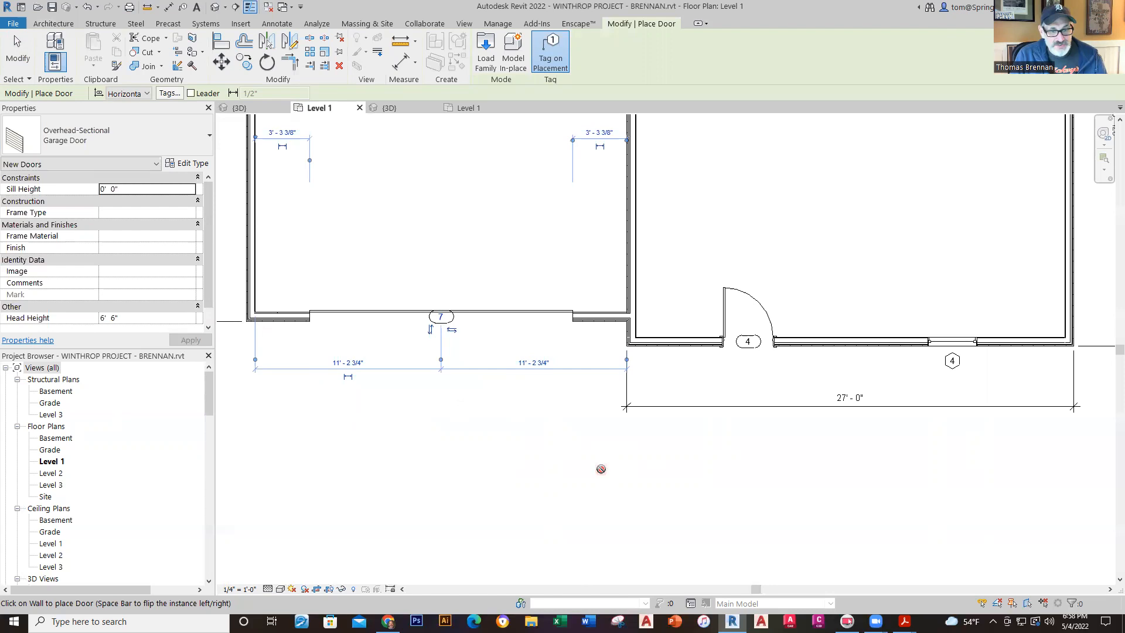
click(522, 404)
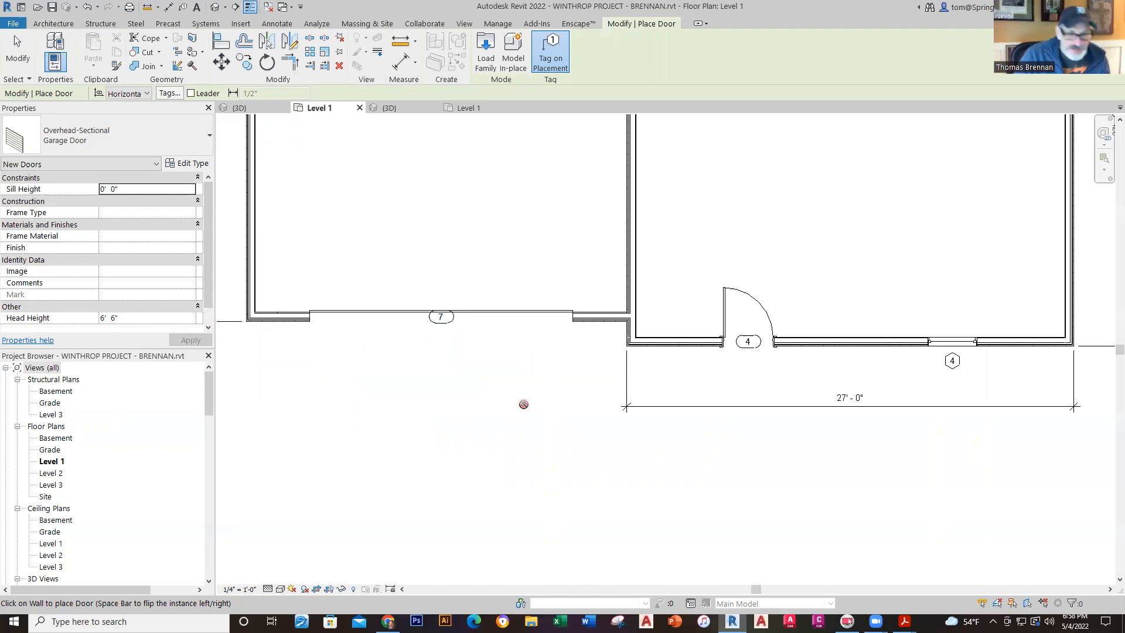
- Examine the overhead garage door and the floor edge beneath it in the project's 3D view
click(468, 109)
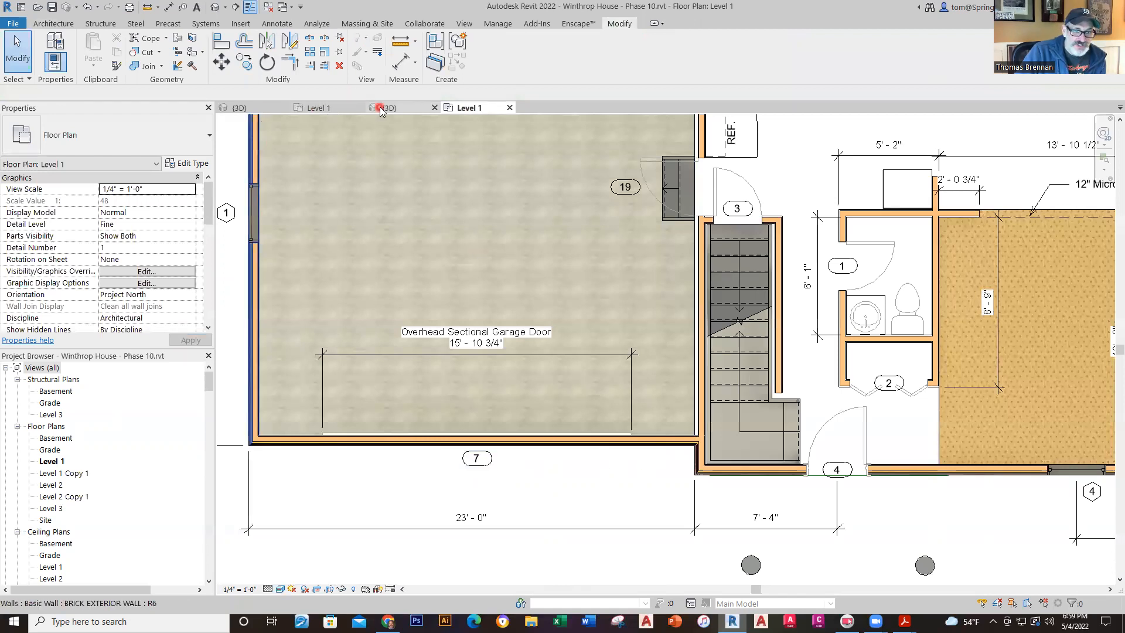
click(388, 108)
scroll(861, 410, down, 3)
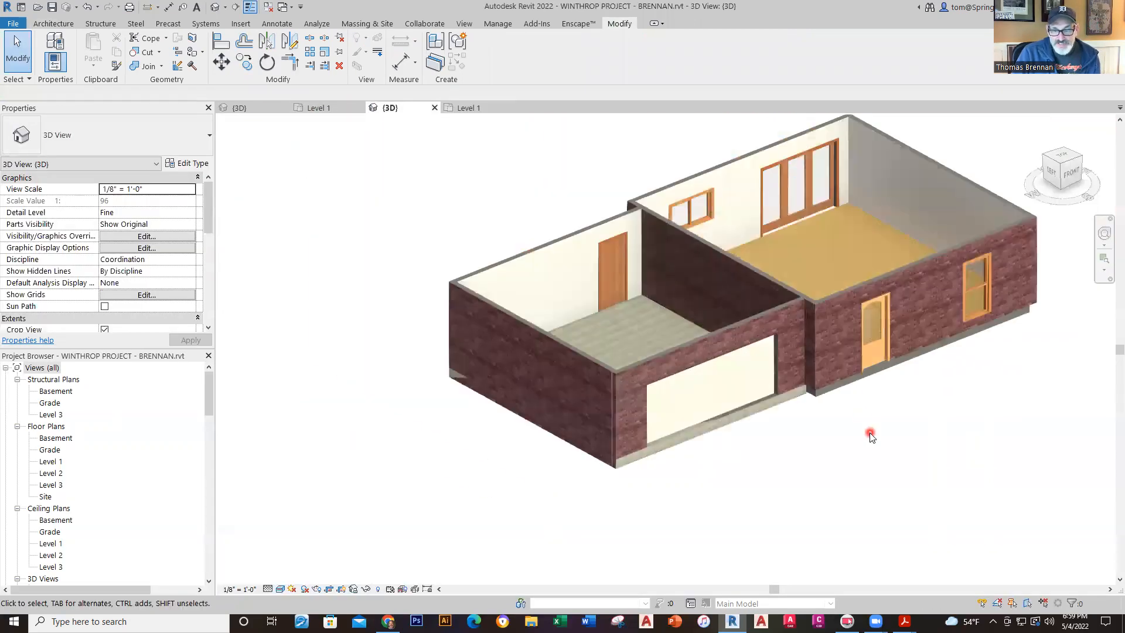
middle_drag(870, 432, 687, 466)
scroll(454, 499, up, 3)
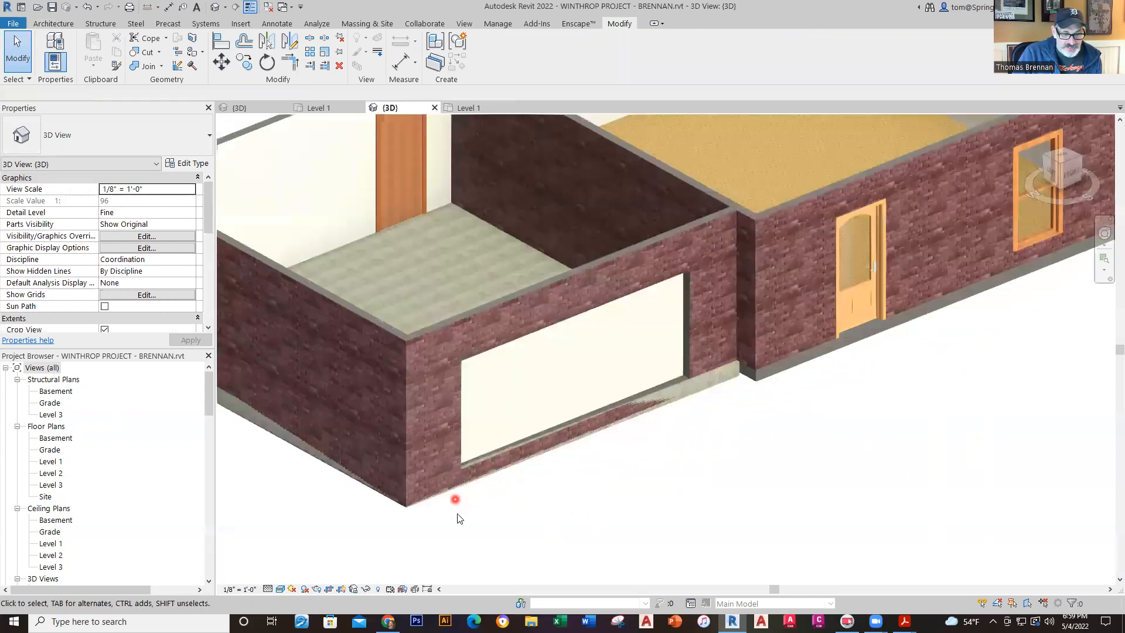
scroll(425, 537, up, 2)
scroll(480, 495, up, 3)
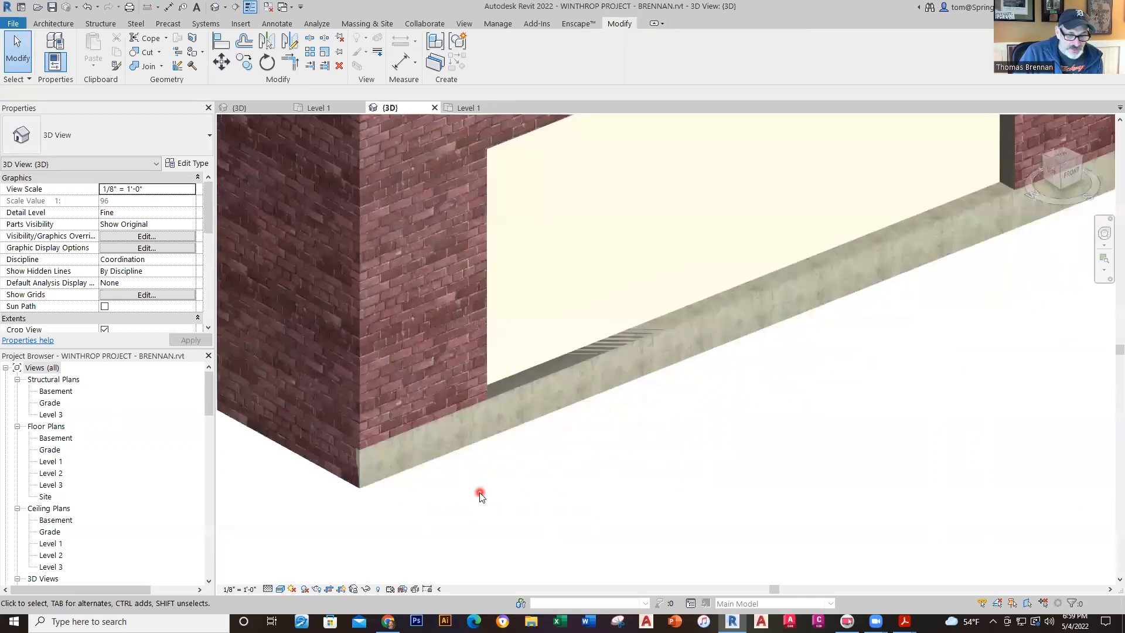
scroll(480, 495, down, 2)
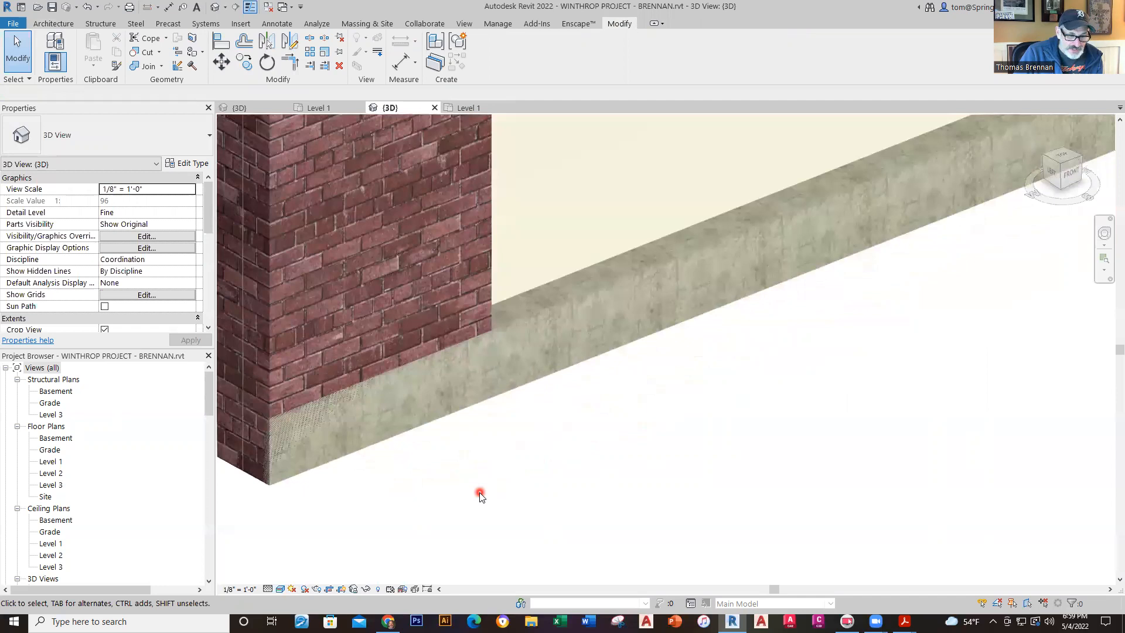
scroll(481, 497, down, 2)
scroll(481, 497, down, 3)
scroll(474, 519, down, 1)
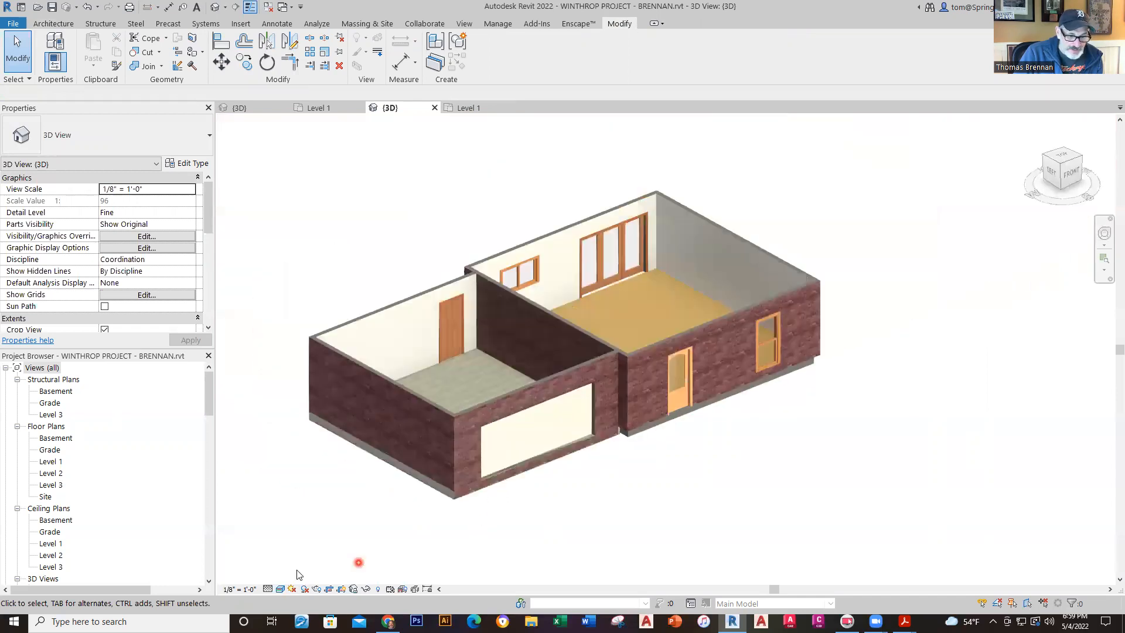
- Open the visual style choices for the project's 3D view
click(281, 589)
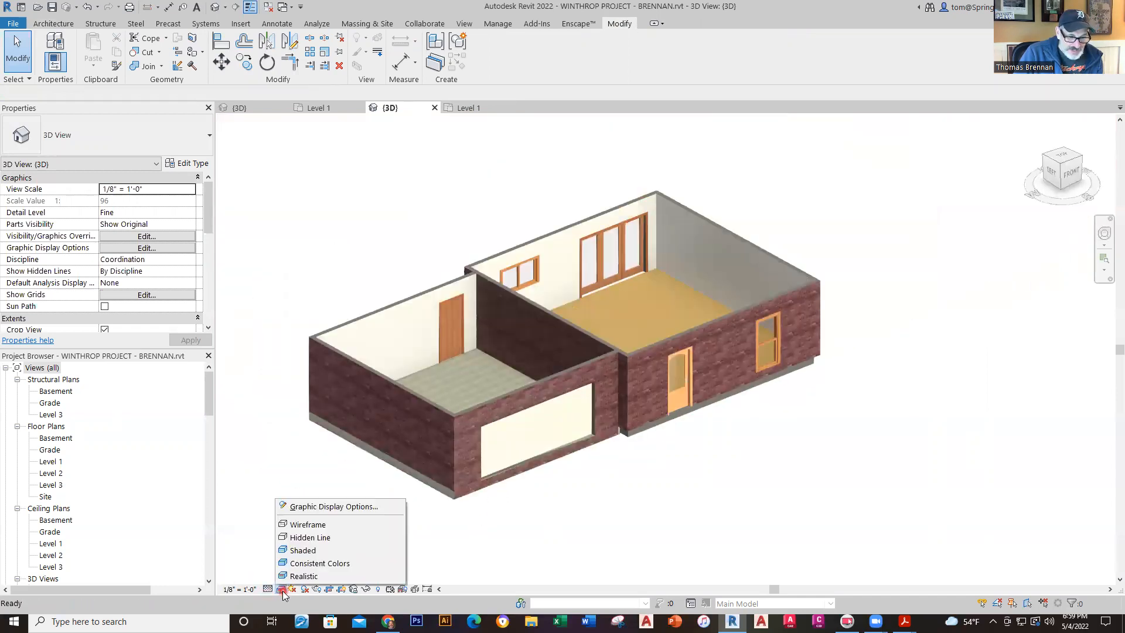
- Switch the 3D view to Consistent Colors and inspect the floor slab edge below the garage door
click(308, 567)
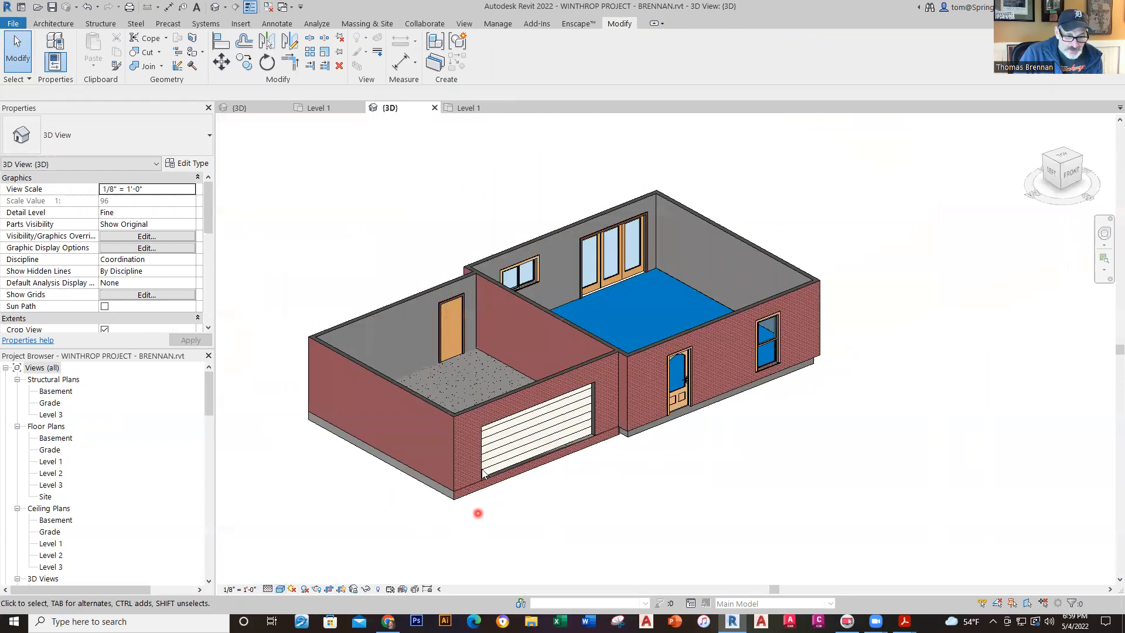
scroll(507, 511, up, 5)
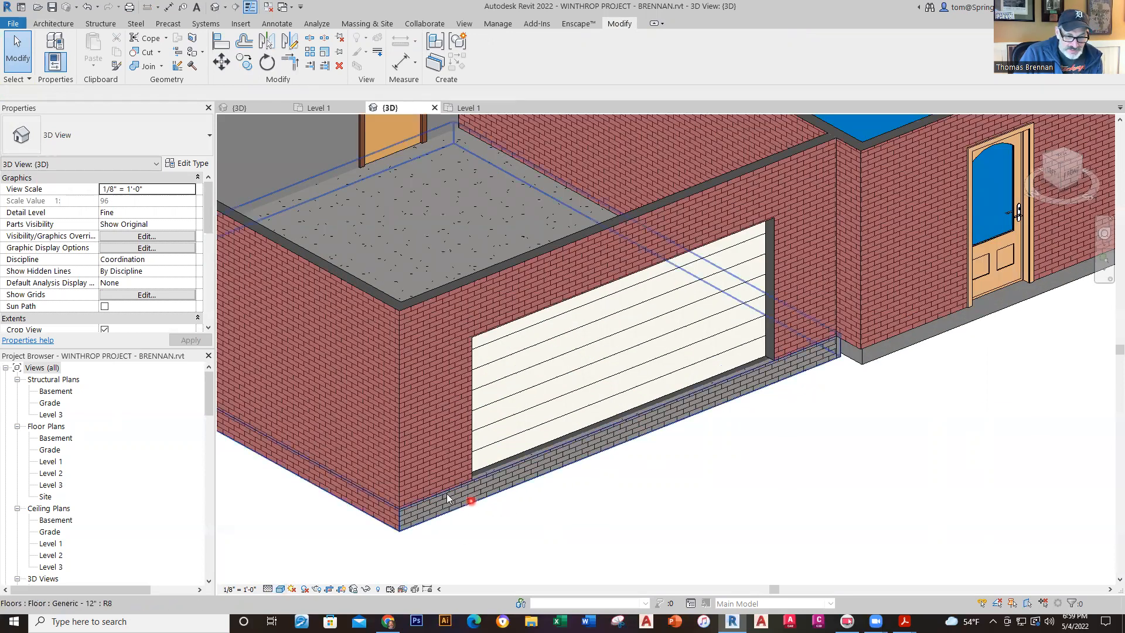
scroll(585, 520, up, 6)
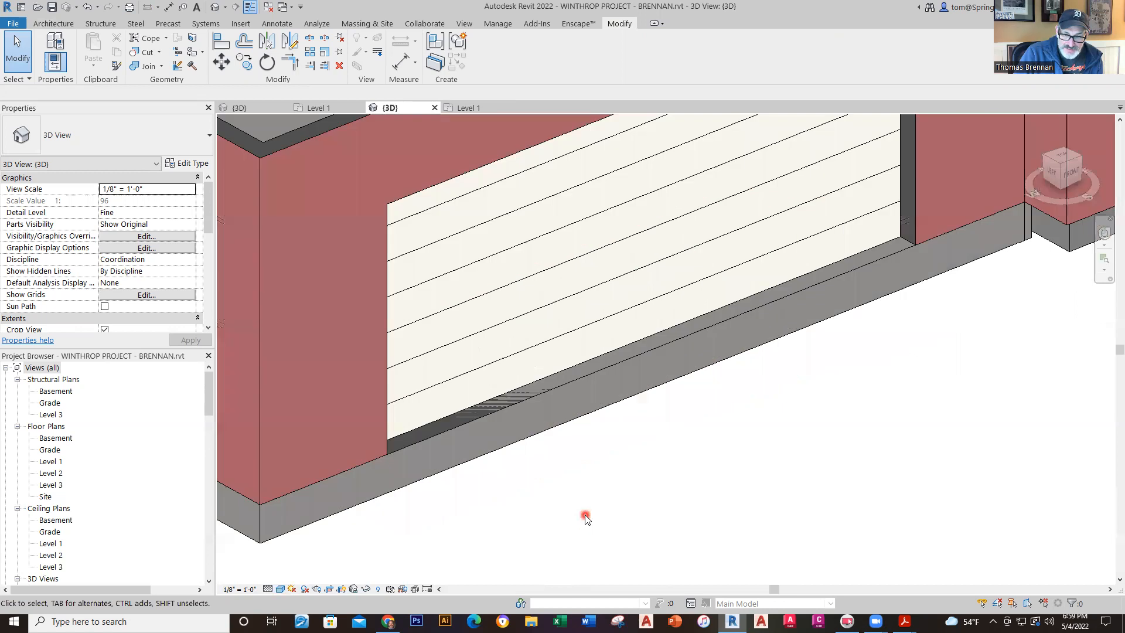
scroll(585, 519, down, 8)
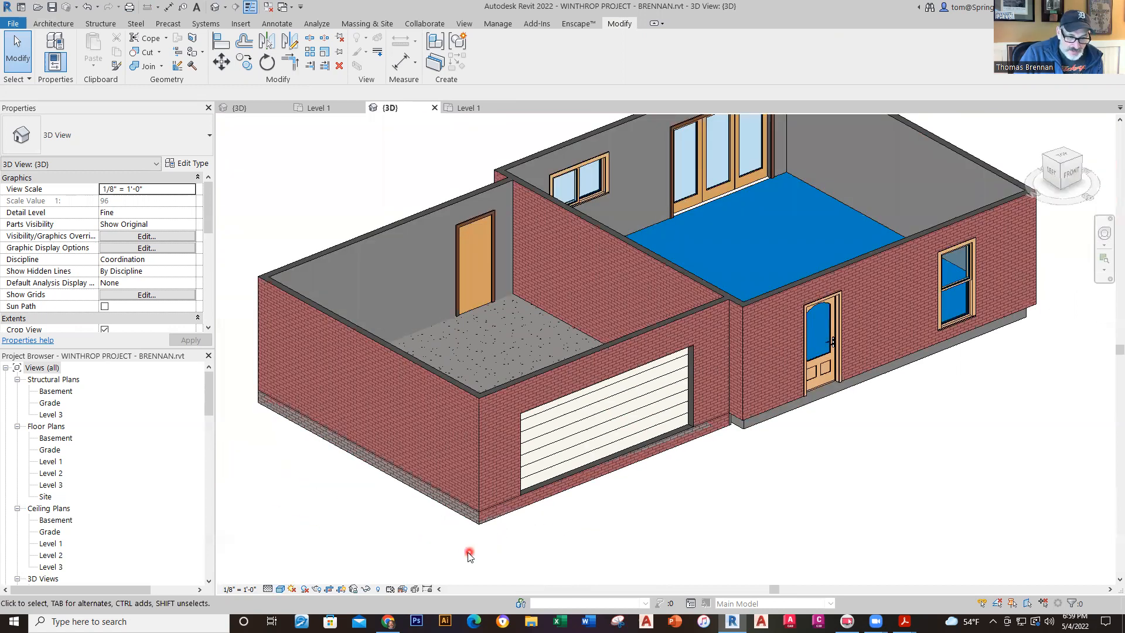
- Set the level of the garage's Generic - 12" floor to Grade
click(476, 515)
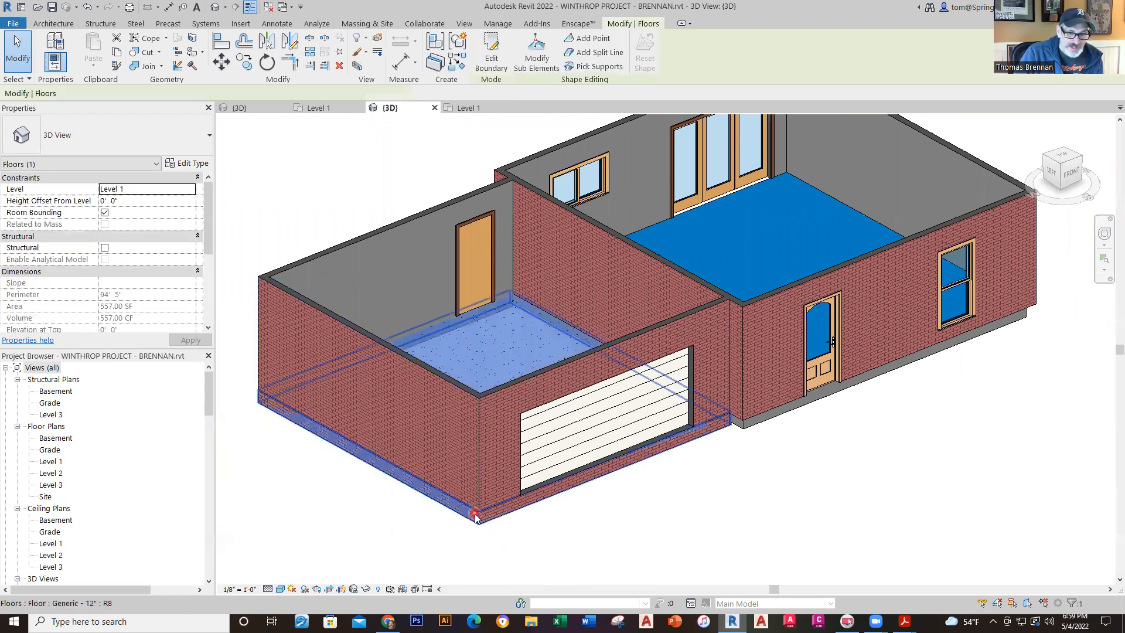
click(191, 192)
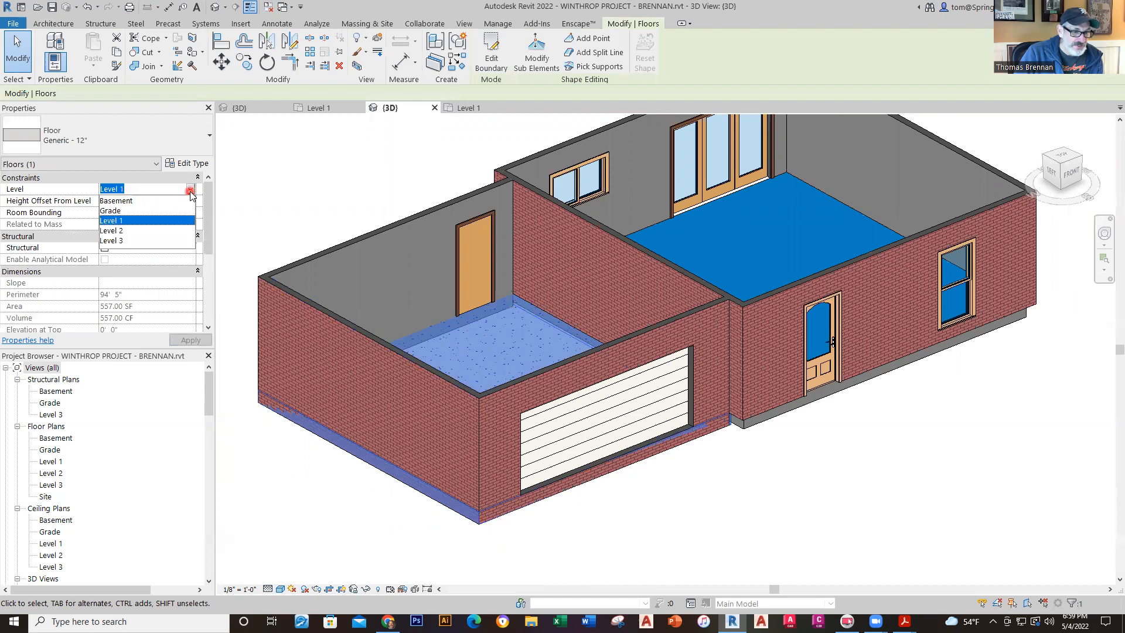
click(112, 210)
click(585, 565)
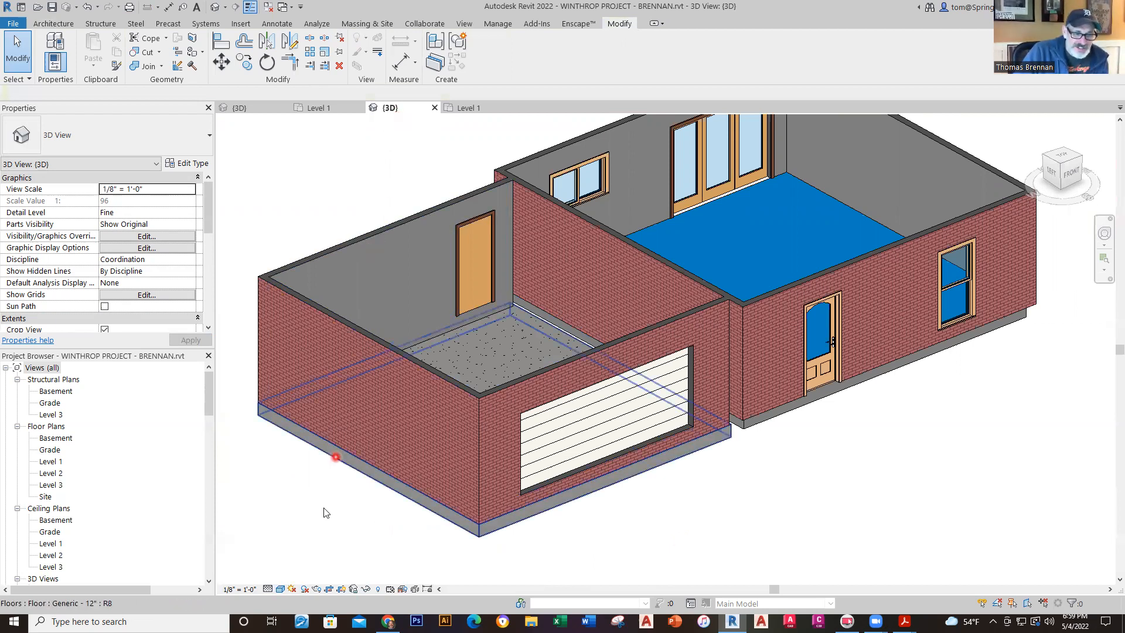
- Set the 3D view's visual style to Realistic and check the garage slab against the house
click(280, 589)
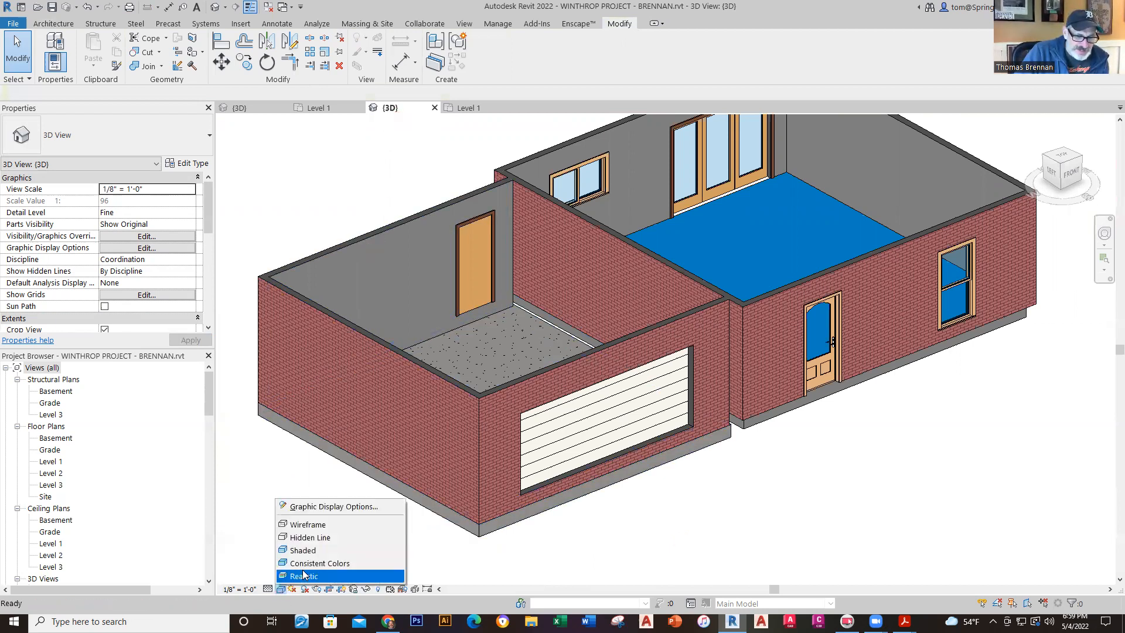
click(301, 577)
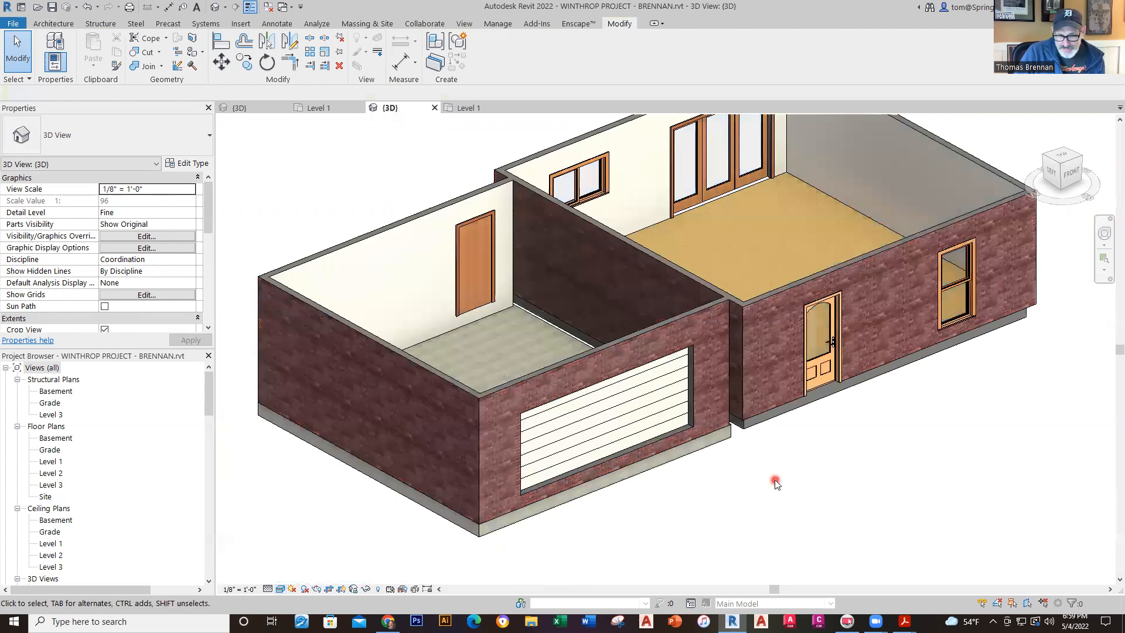
scroll(750, 475, up, 3)
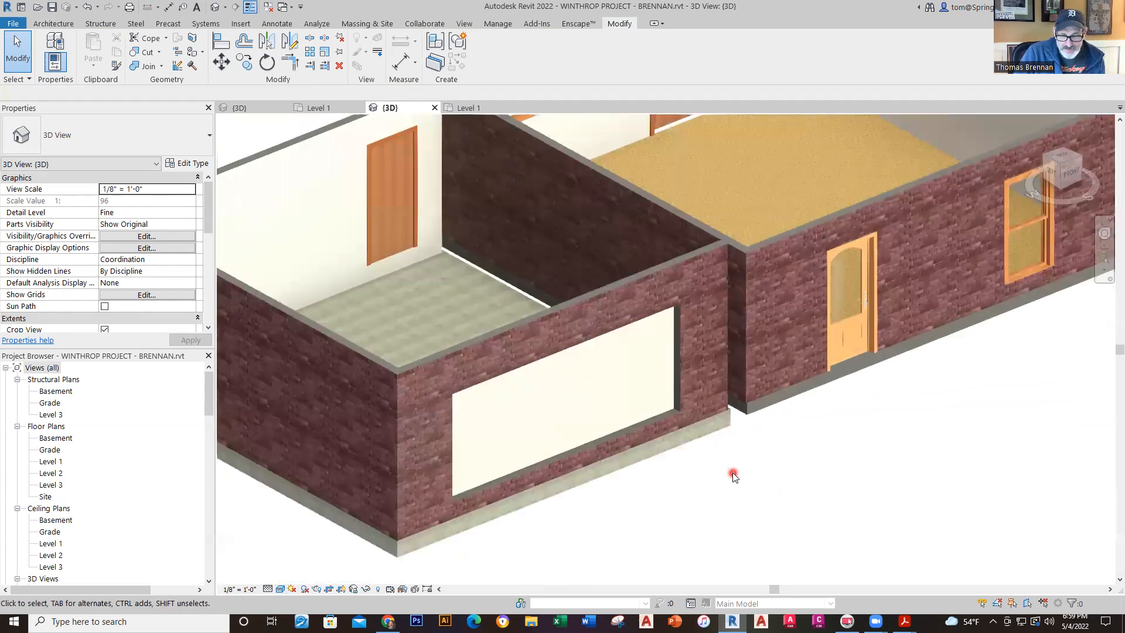
scroll(797, 490, down, 2)
middle_drag(799, 495, 776, 488)
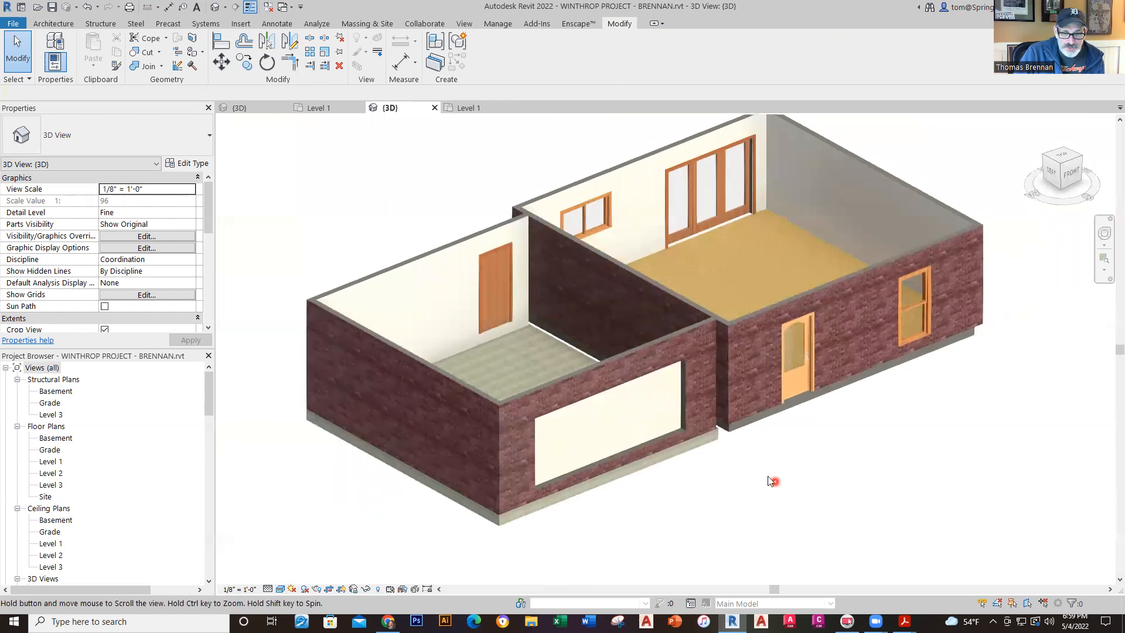
- Set the level of the overhead sectional garage door to Grade
click(650, 422)
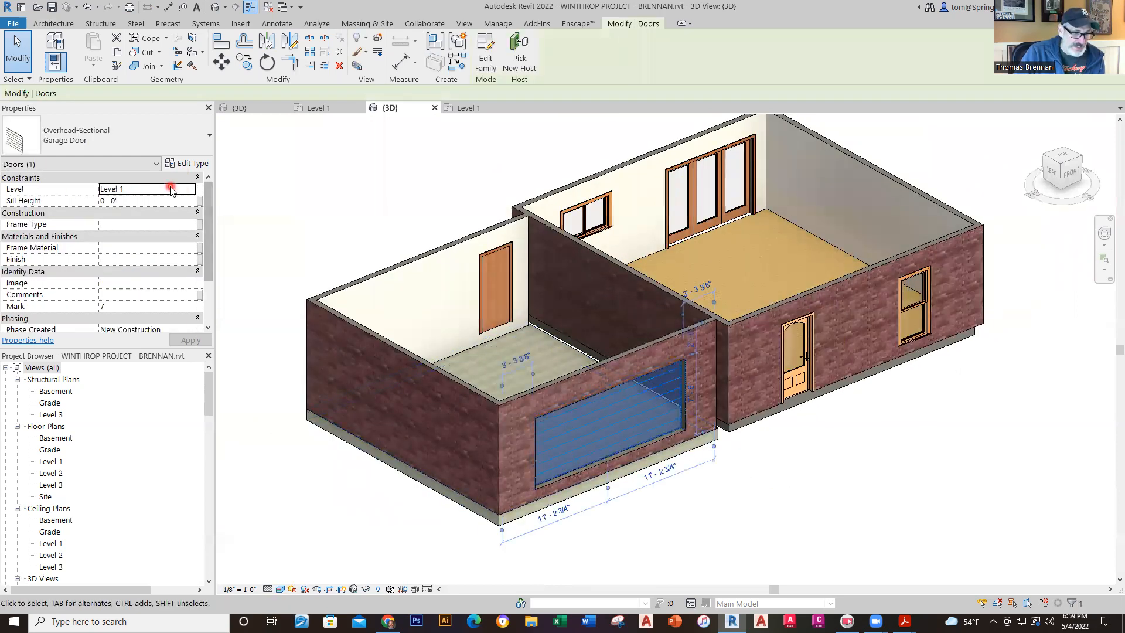
click(188, 191)
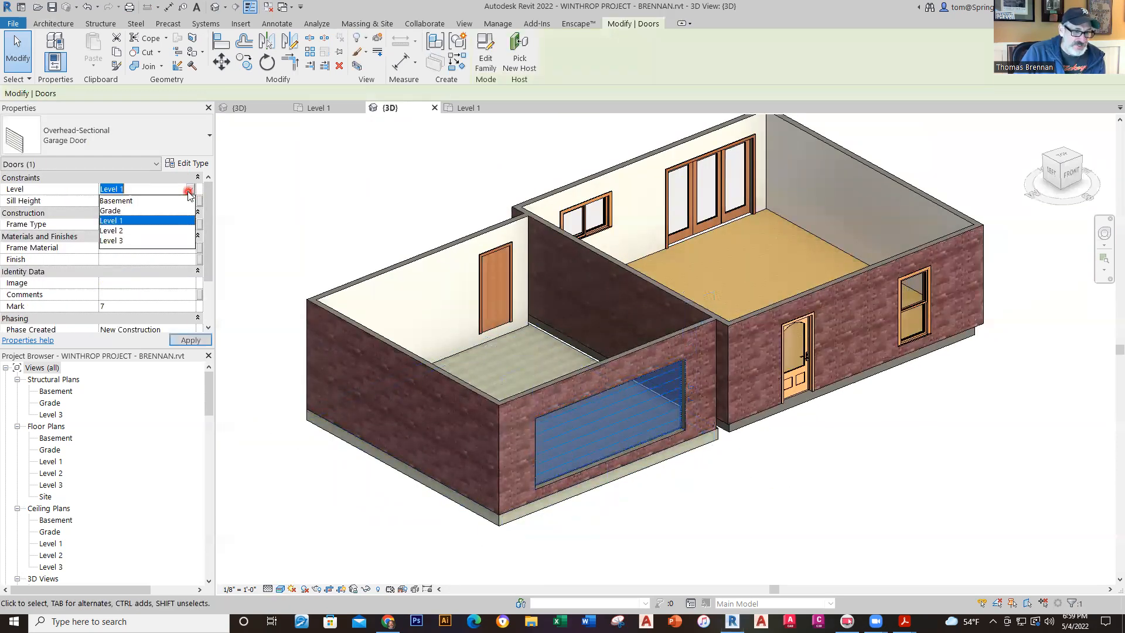
click(113, 211)
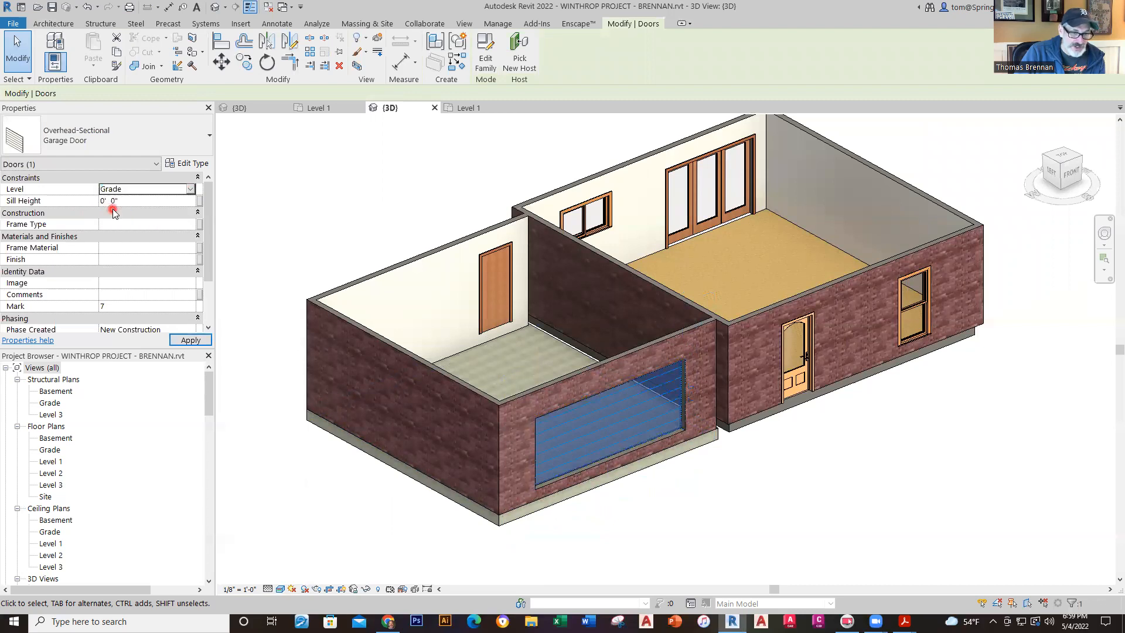
click(503, 326)
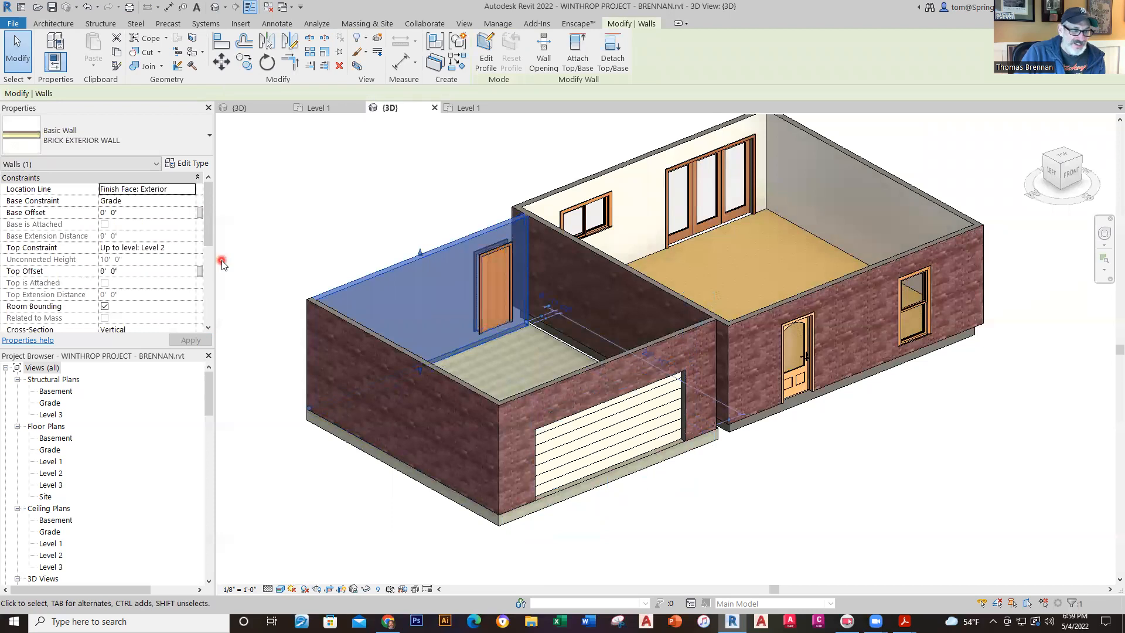
click(334, 201)
- Set the level of the Single-Flush 36" x 84" door in the garage's rear wall to Grade
click(489, 285)
click(202, 203)
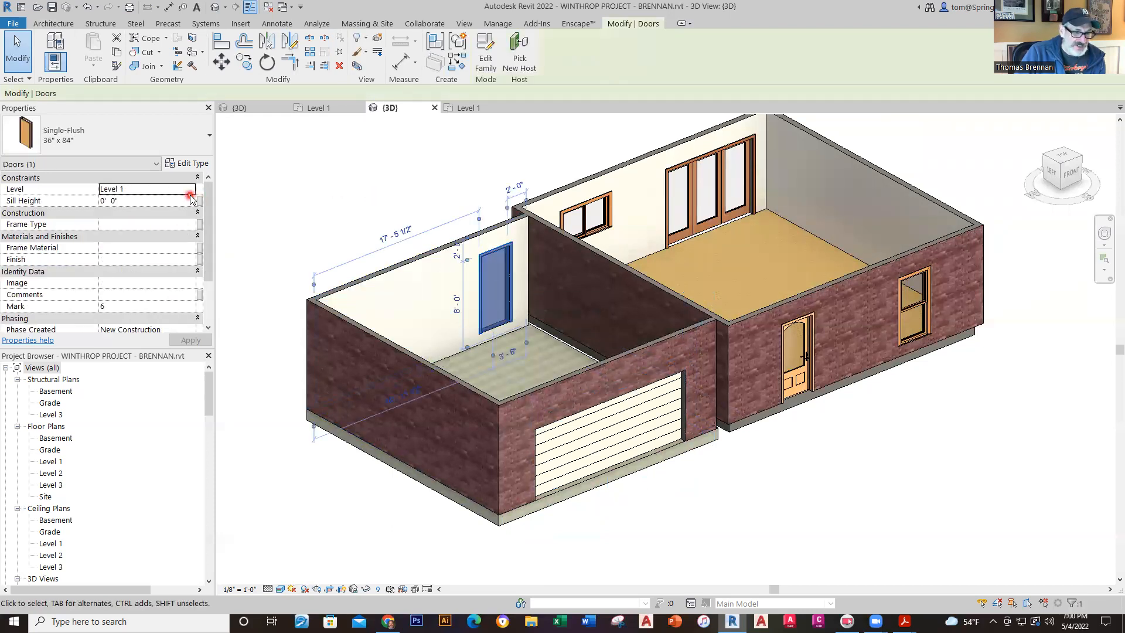
click(192, 189)
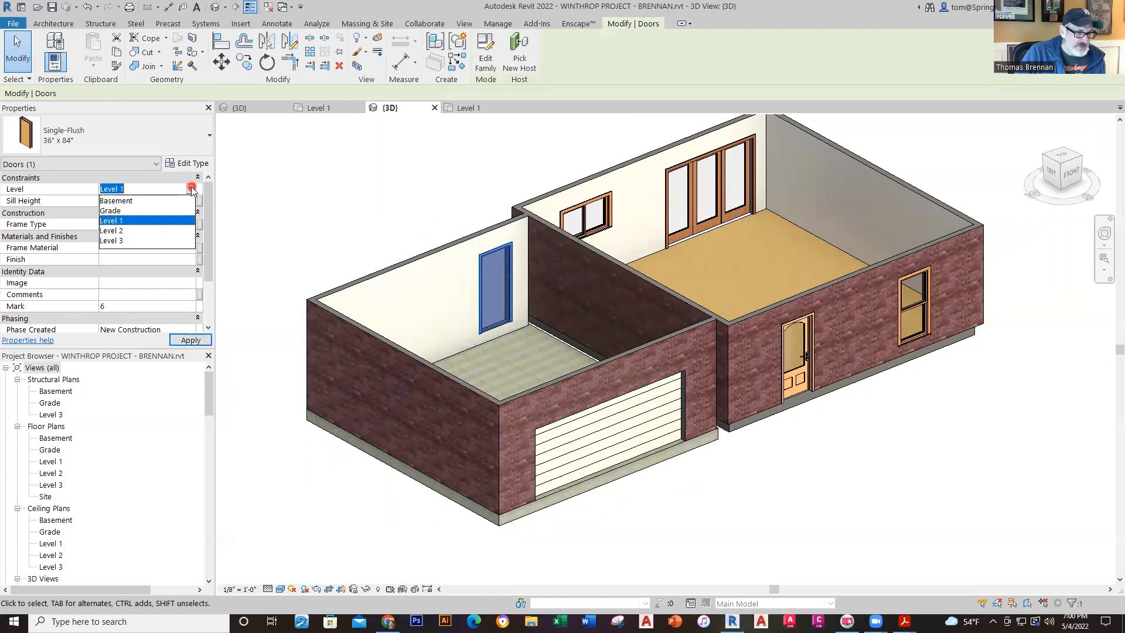
click(113, 211)
click(369, 205)
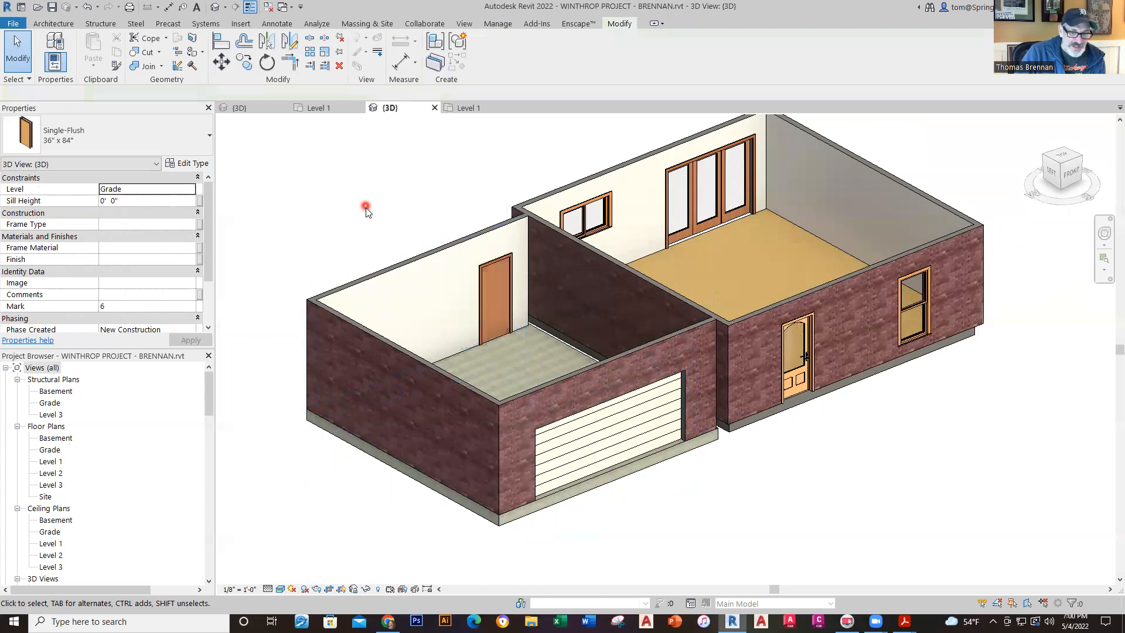
- Turn the 3D view to the front and examine the joint between the garage slab and the house floor
scroll(777, 507, down, 2)
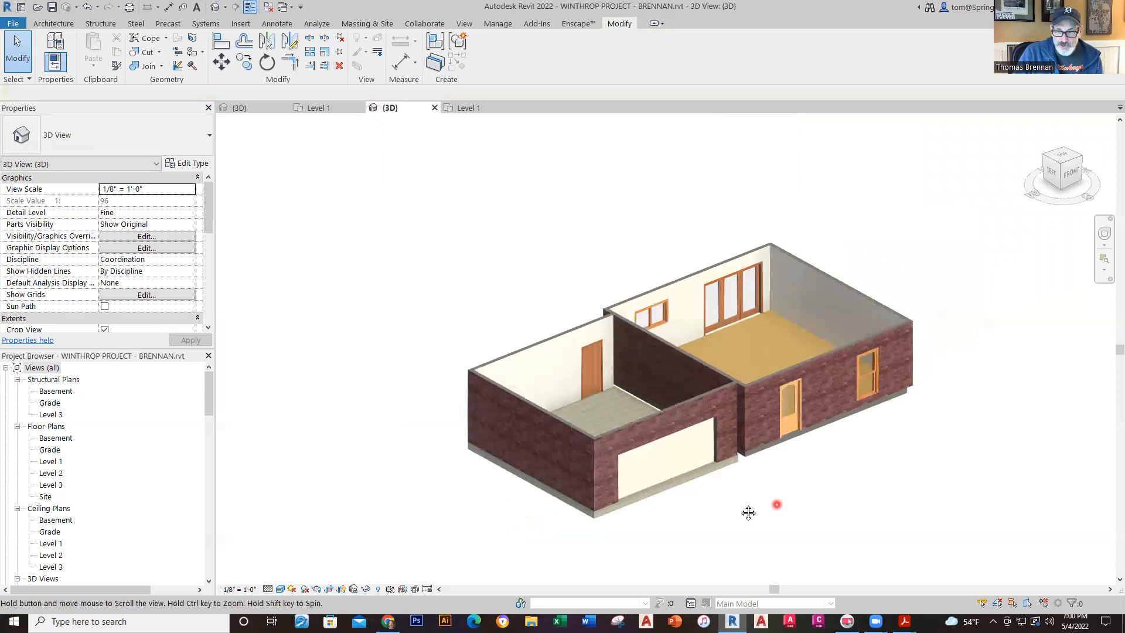
middle_drag(748, 512, 712, 512)
click(1075, 174)
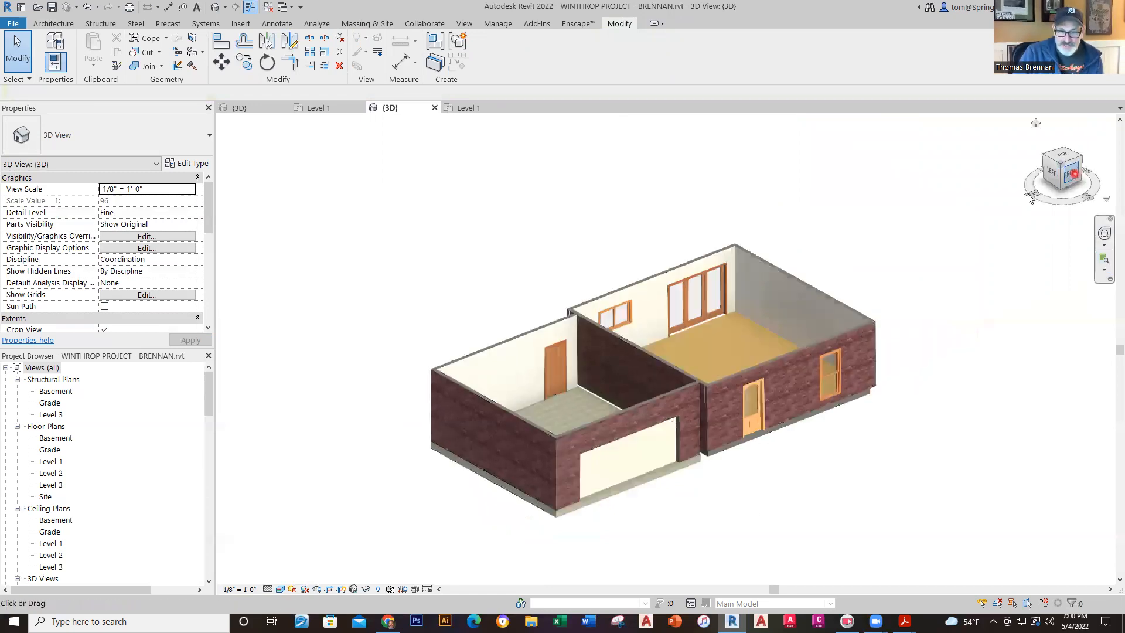
scroll(715, 422, up, 5)
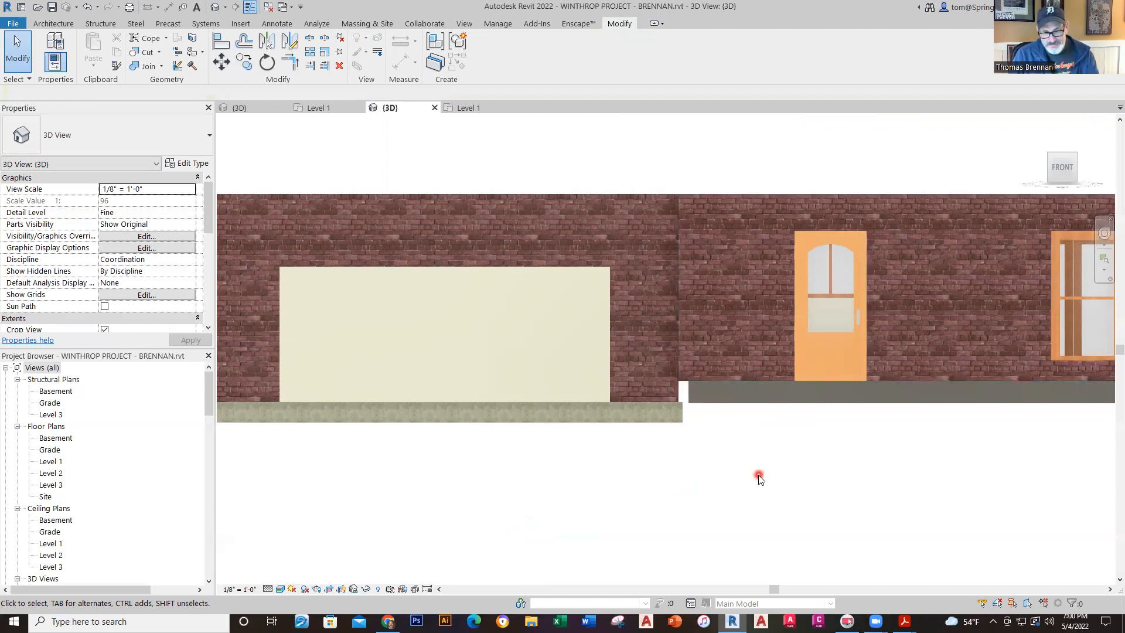
scroll(608, 524, down, 1)
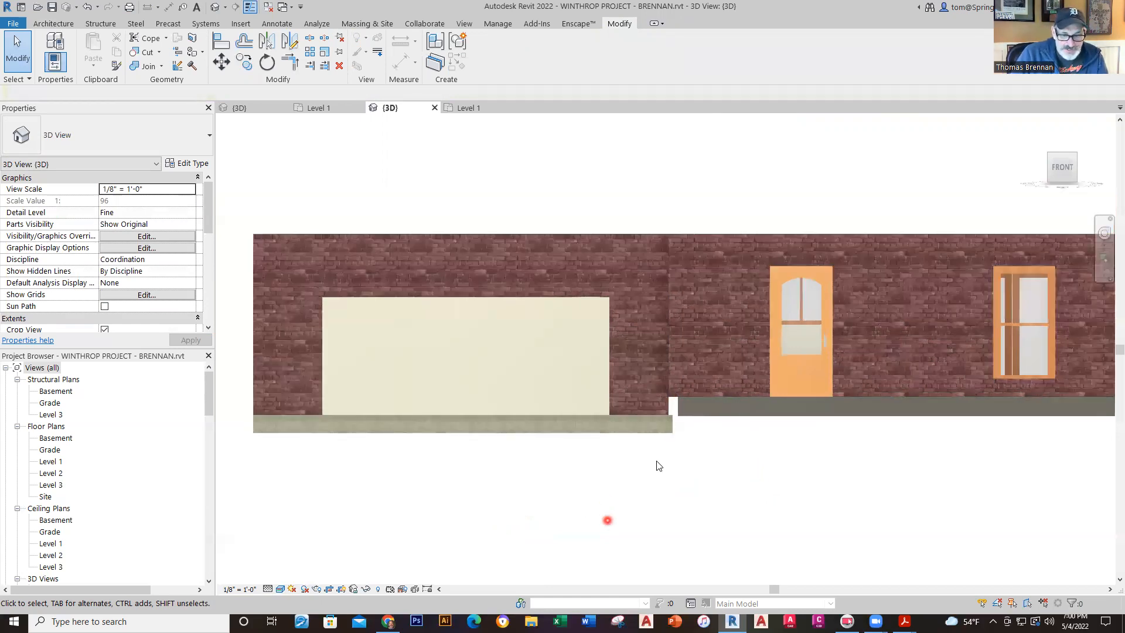
scroll(687, 434, up, 2)
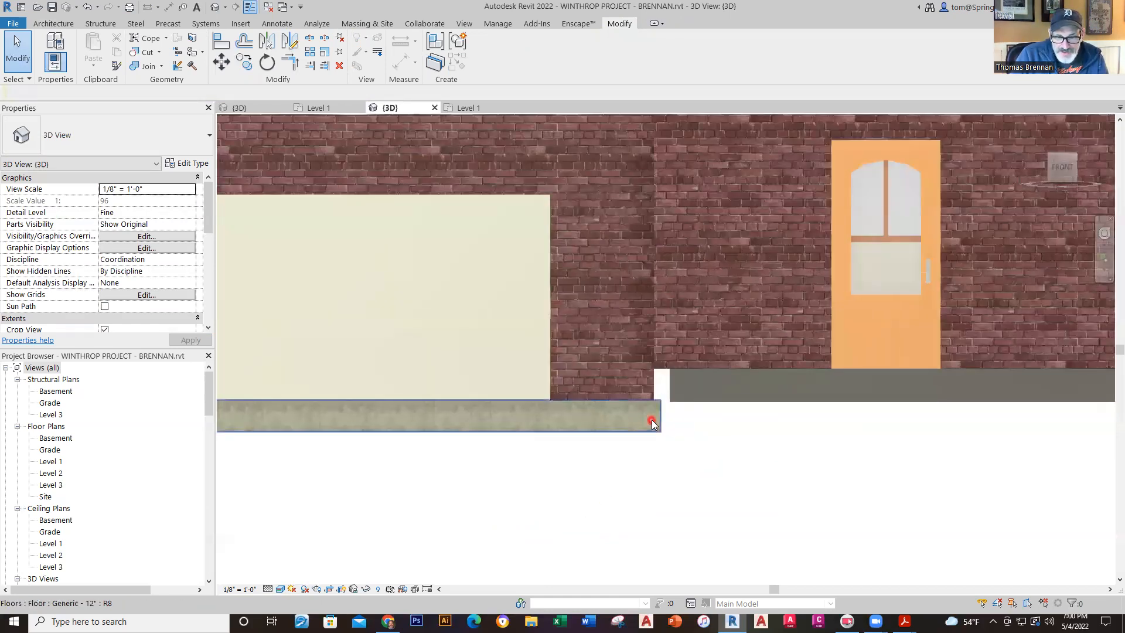
click(653, 423)
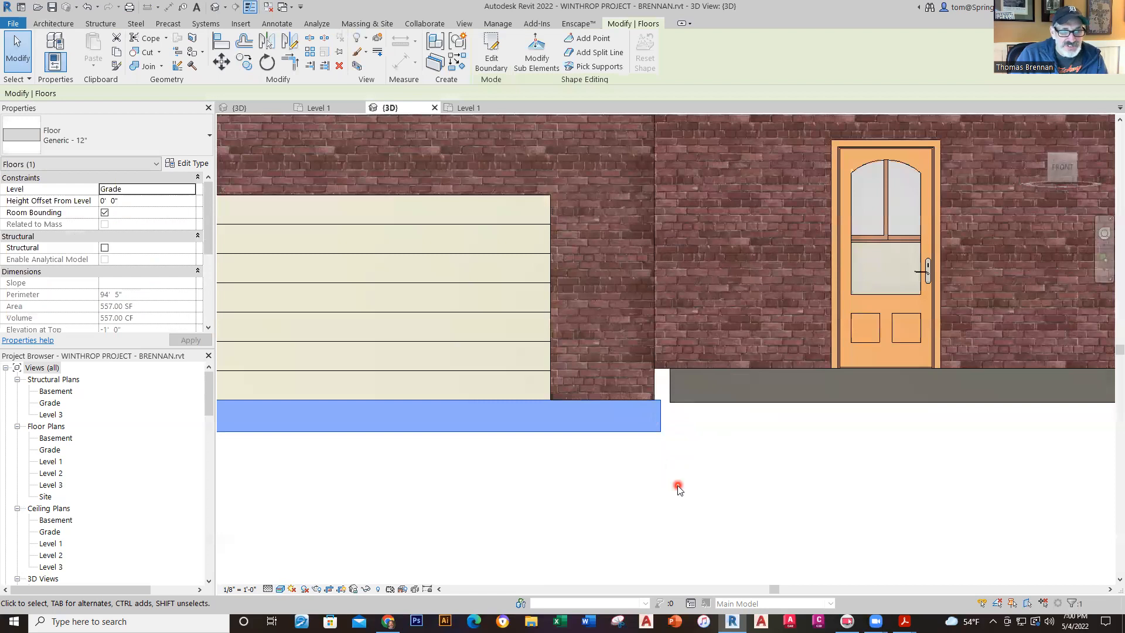
key(Escape)
- Open the Level 1 floor plan and try to pick out the garage floor along the garage's upper wall
click(305, 109)
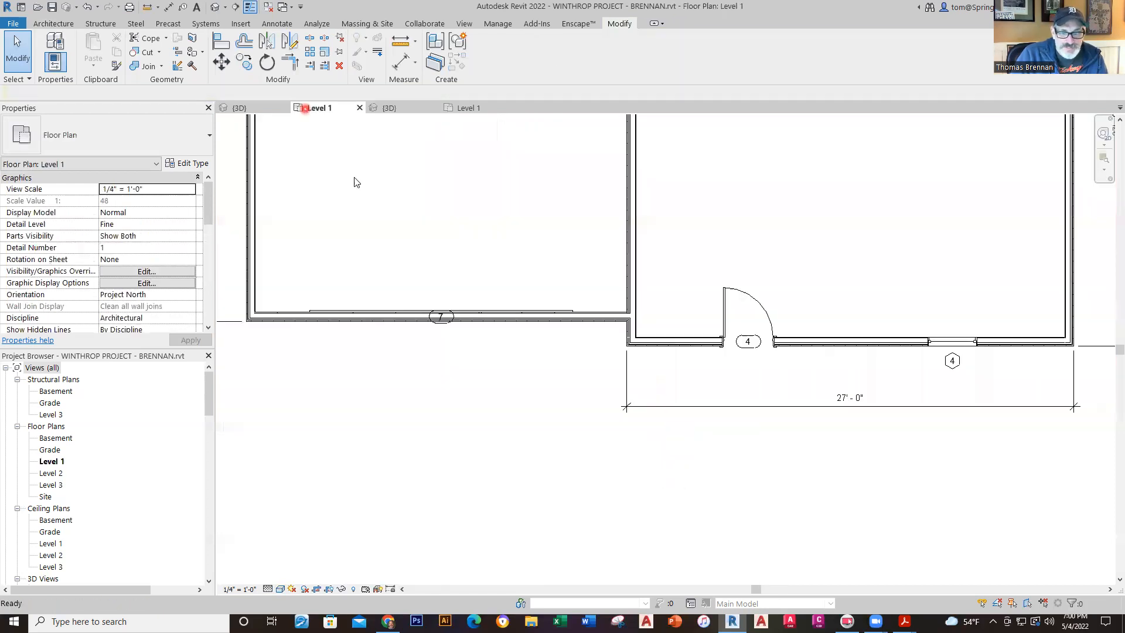
scroll(548, 382, down, 3)
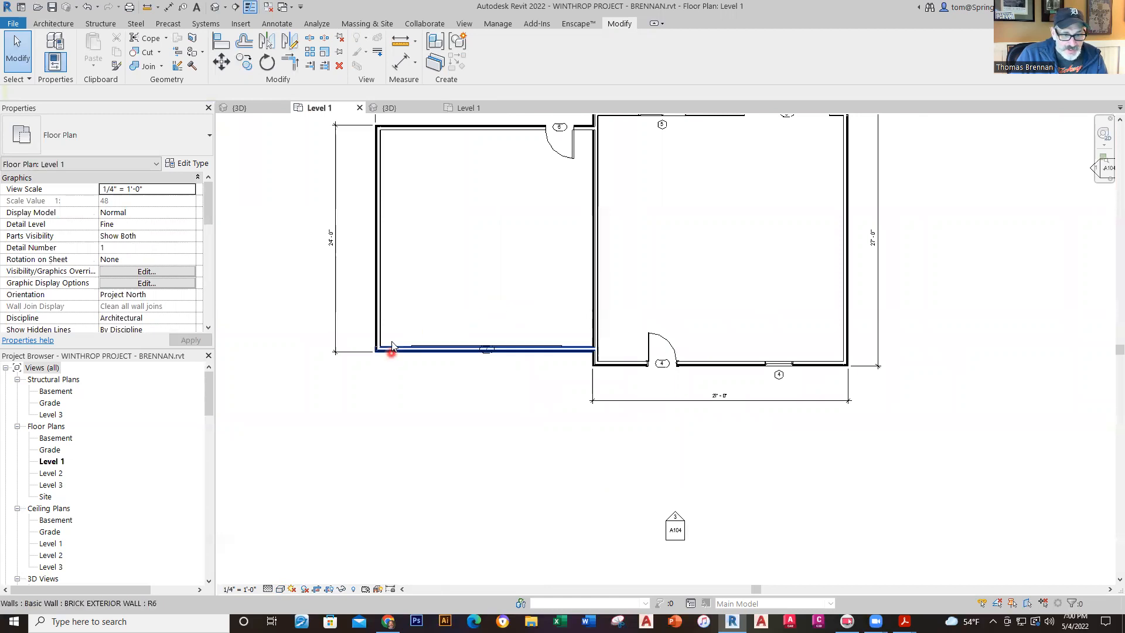
scroll(425, 287, down, 3)
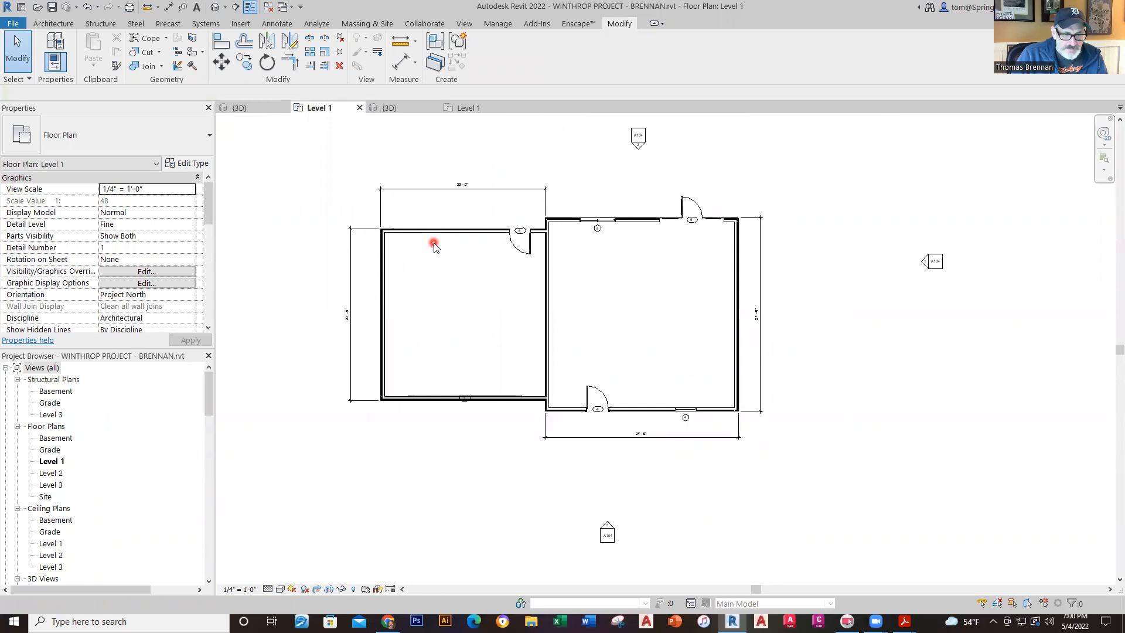
key(Tab)
key(Tab)
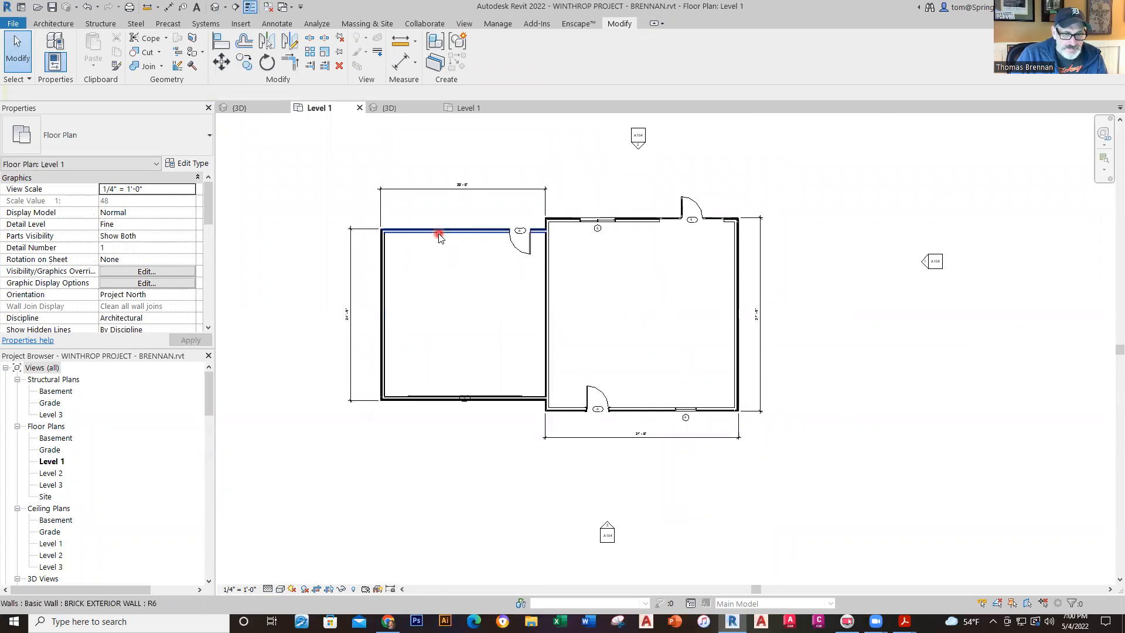
key(Tab)
key(Tab)
key(Tab)
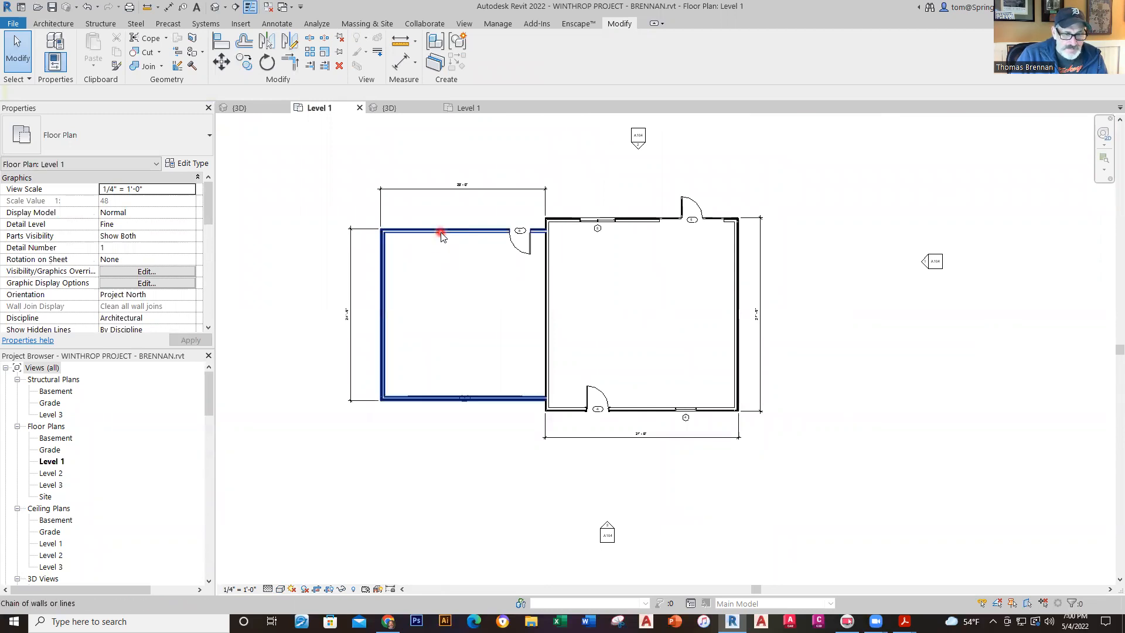
key(Tab)
key(Tab)
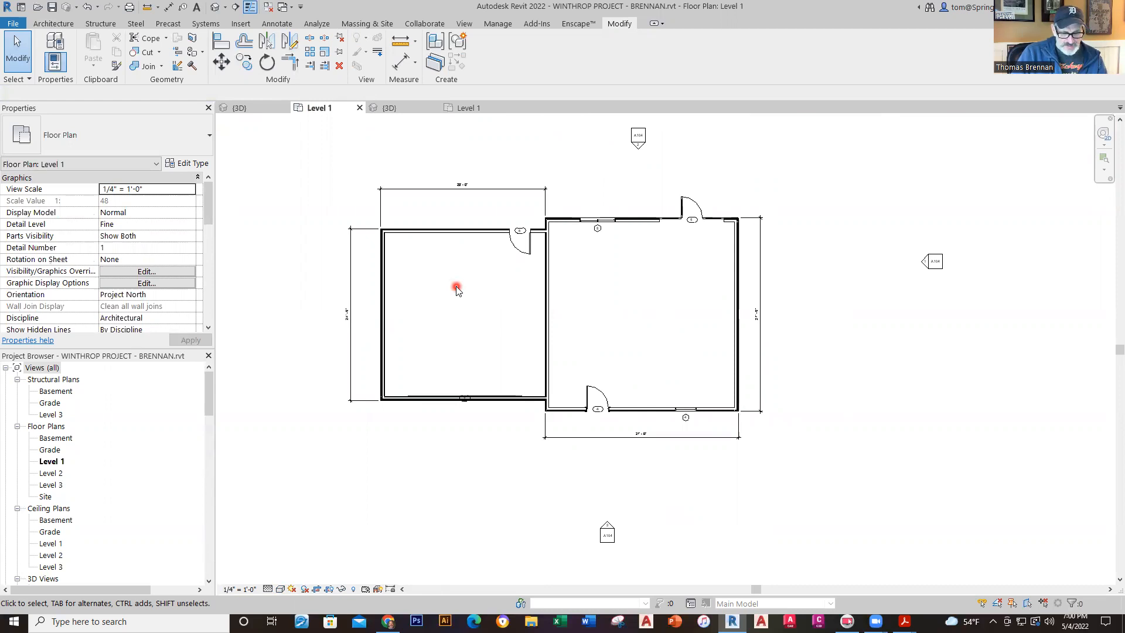
- Turn on the visibility of the Floors category in the Level 1 floor plan
key(v)
key(v)
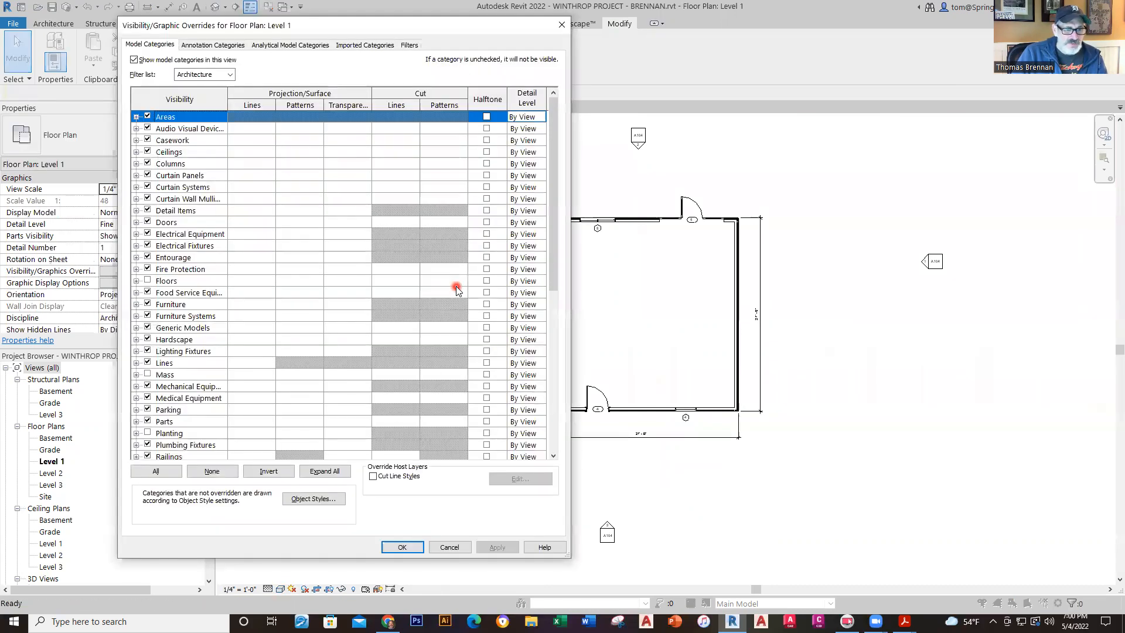
click(146, 281)
click(390, 548)
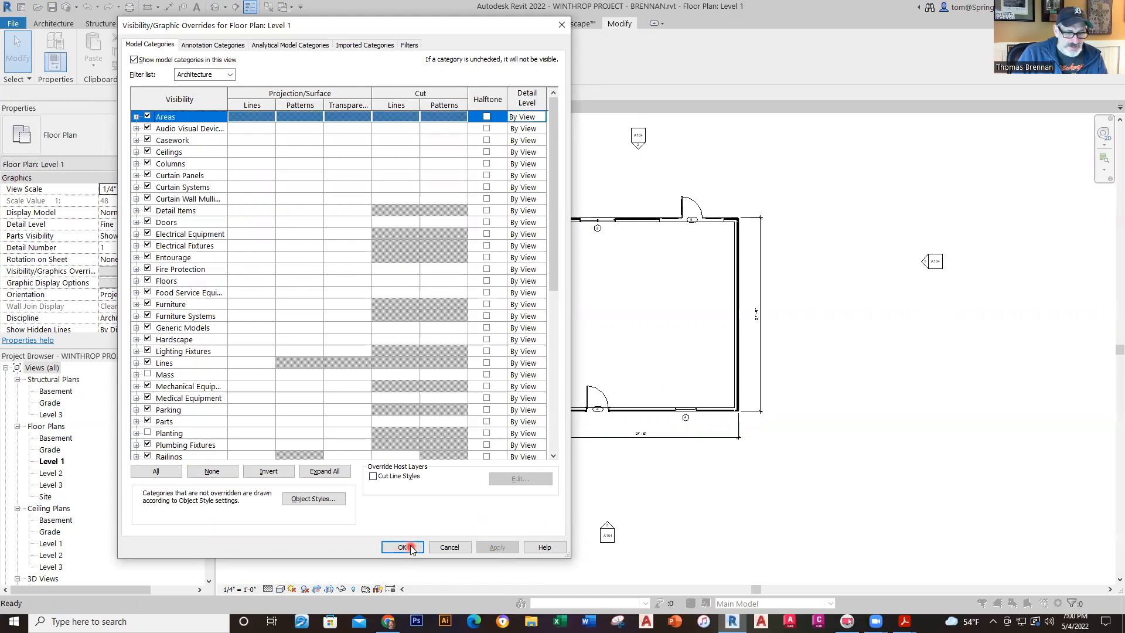
- Open the garage floor's boundary for editing at the front corner where it meets the house
click(476, 313)
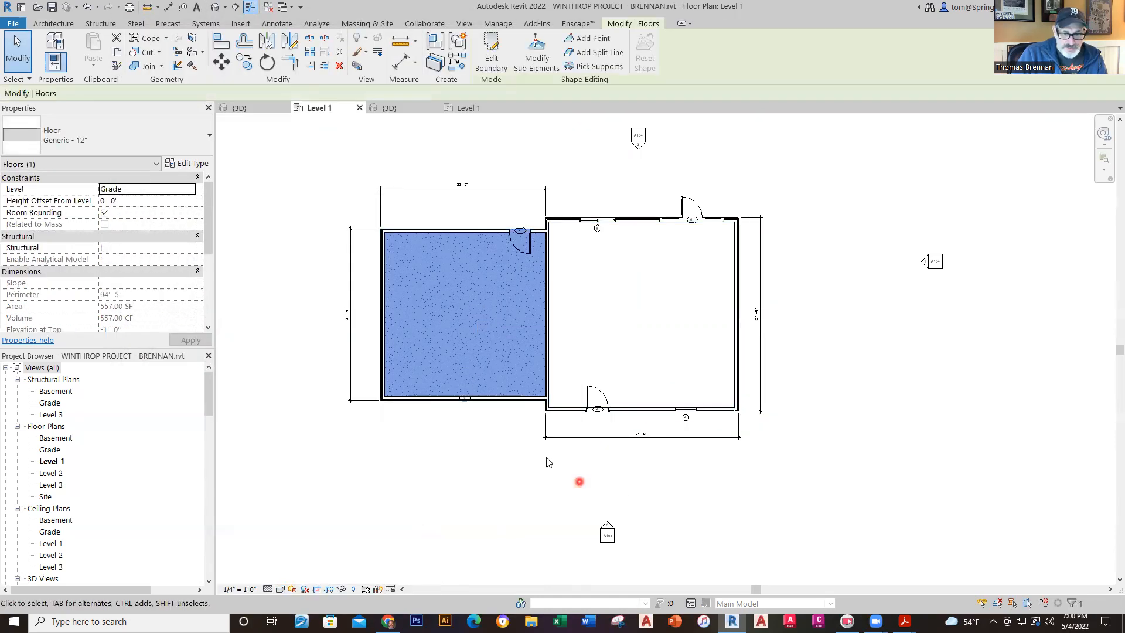
scroll(541, 380, up, 5)
click(491, 62)
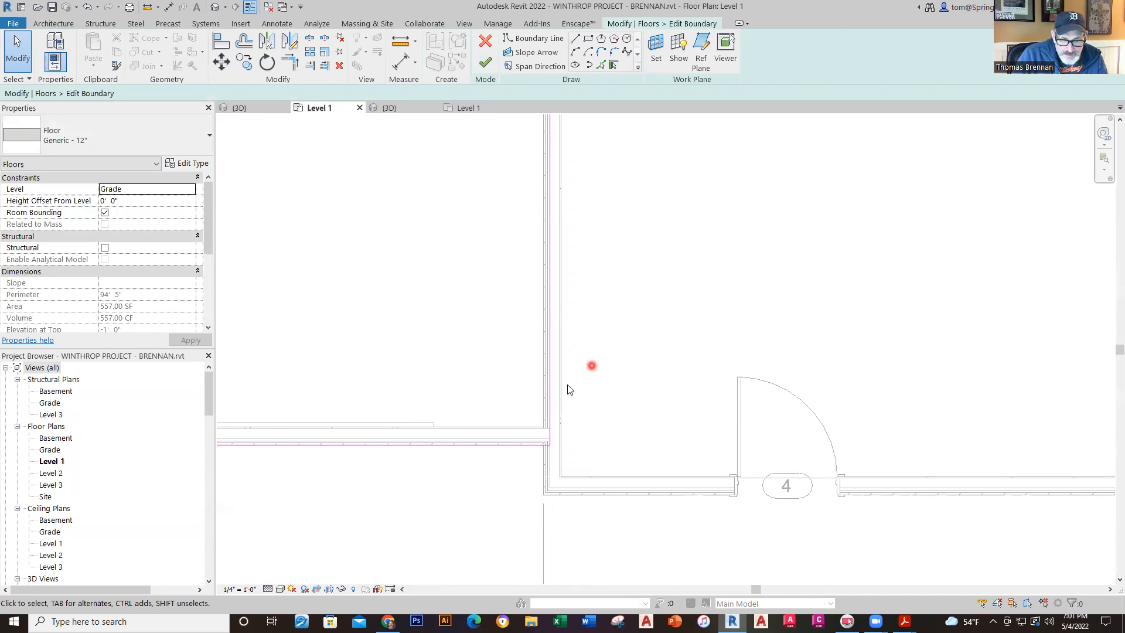
- Try to stretch the front end of the slab's house-side boundary line to the inner face of the house wall
click(551, 394)
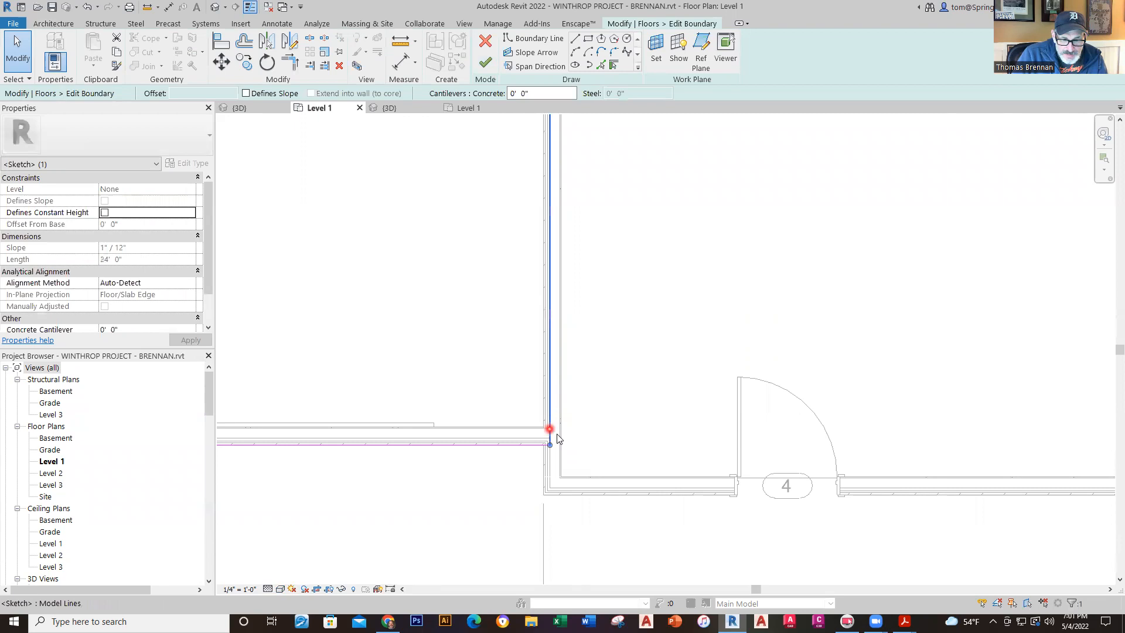
drag(551, 444, 563, 444)
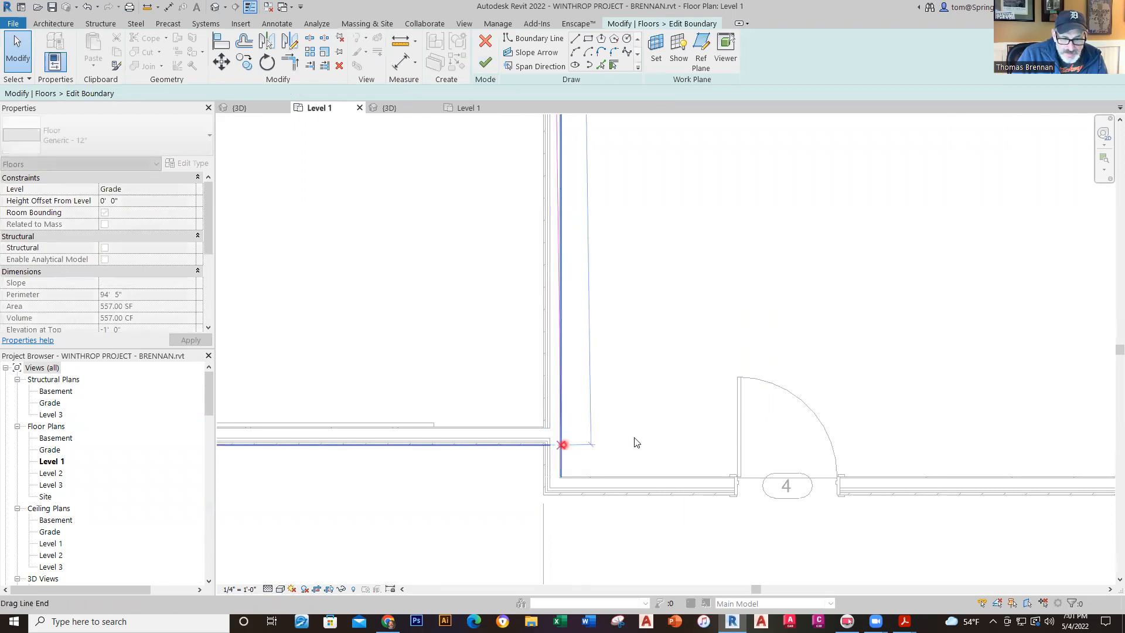
click(652, 417)
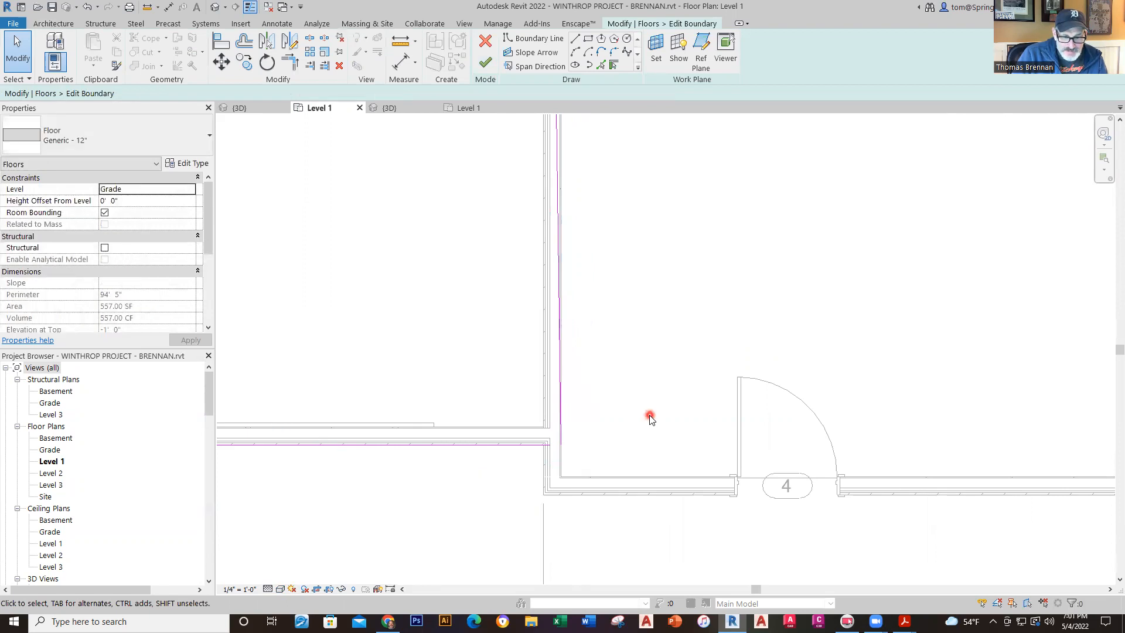
key(ctrl+z)
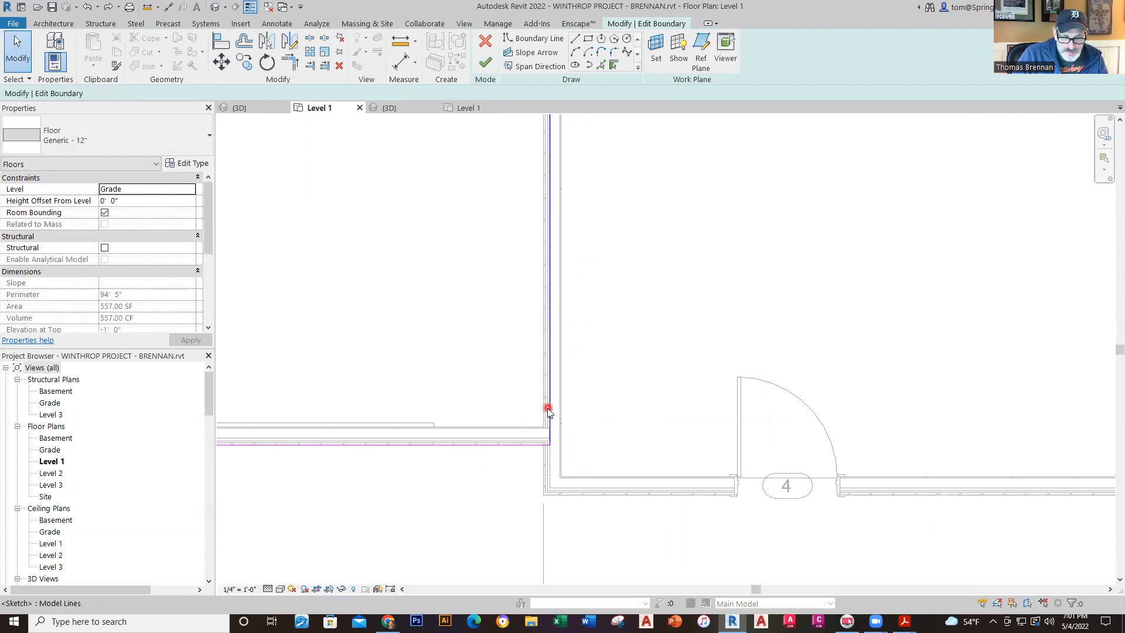
- Move the slab's entire house-side boundary line to the inner face of the house wall and finish the boundary edit
click(548, 408)
key(Right)
key(Right)
key(Right)
key(Right)
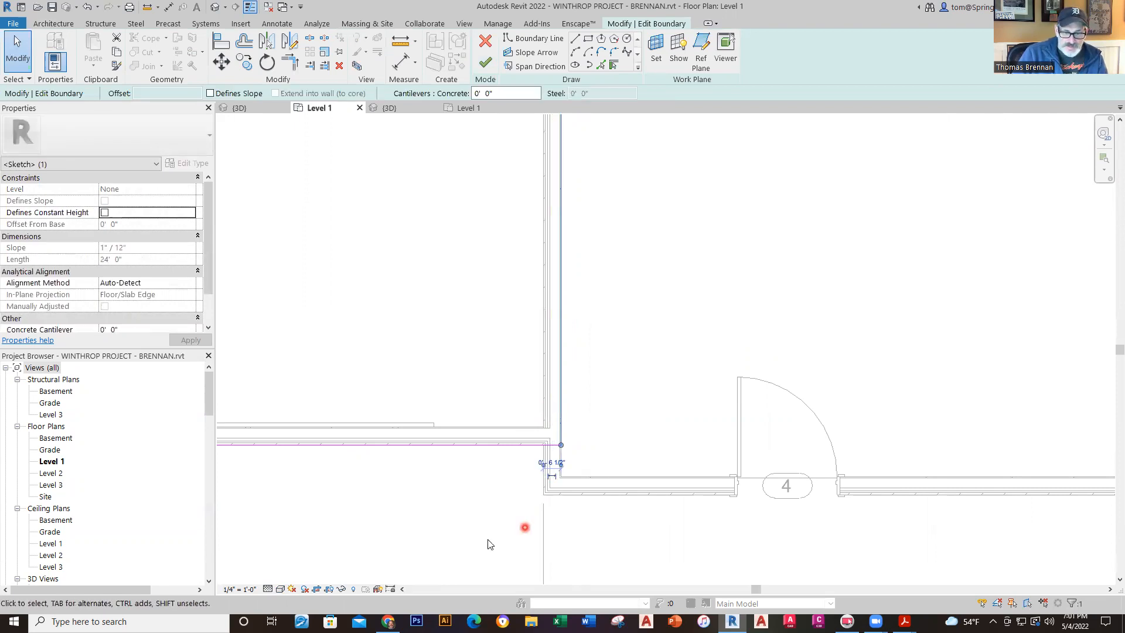
click(495, 473)
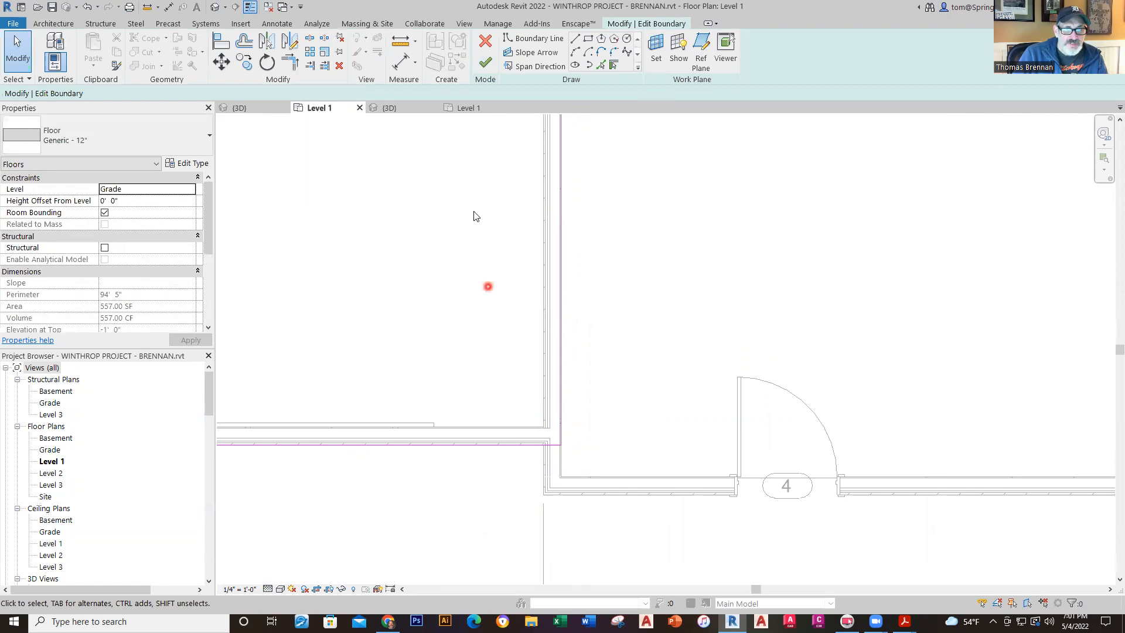
click(485, 63)
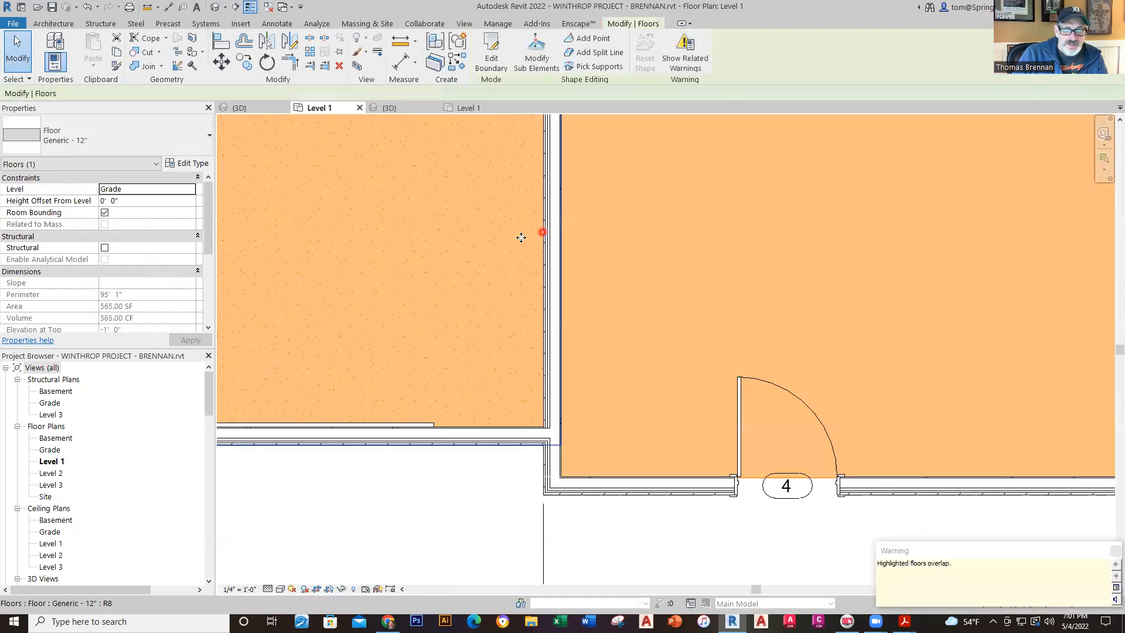
click(655, 558)
click(524, 530)
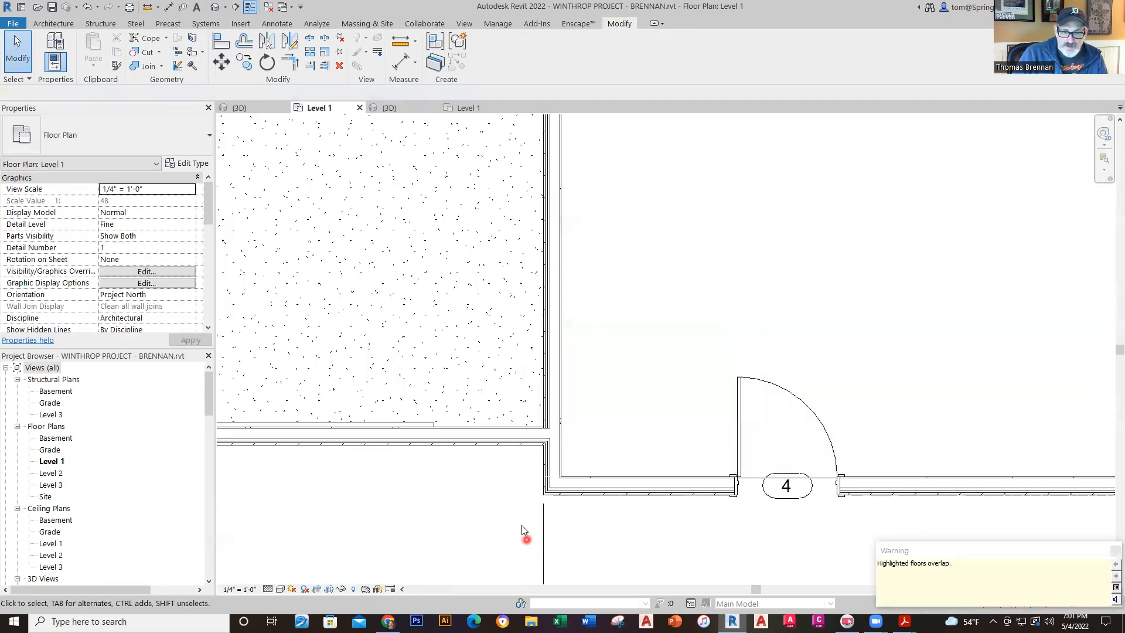
- Return to the garage slab's boundary sketch, shift the house-side line slightly back toward the garage, within the wall thickness, and finish the edit
double_click(521, 526)
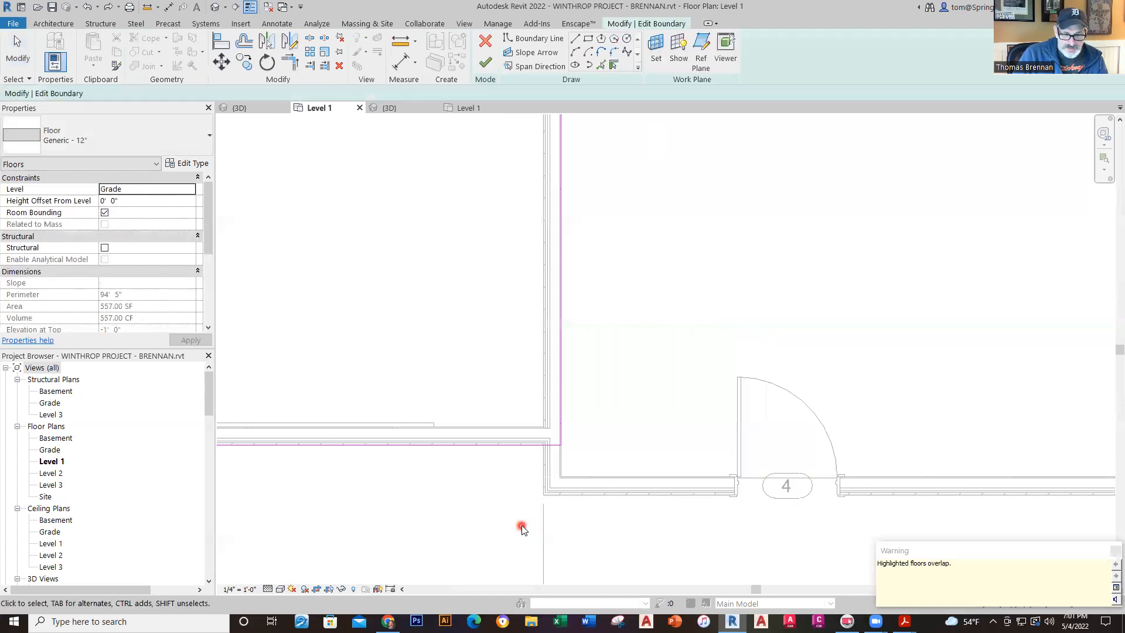
click(562, 432)
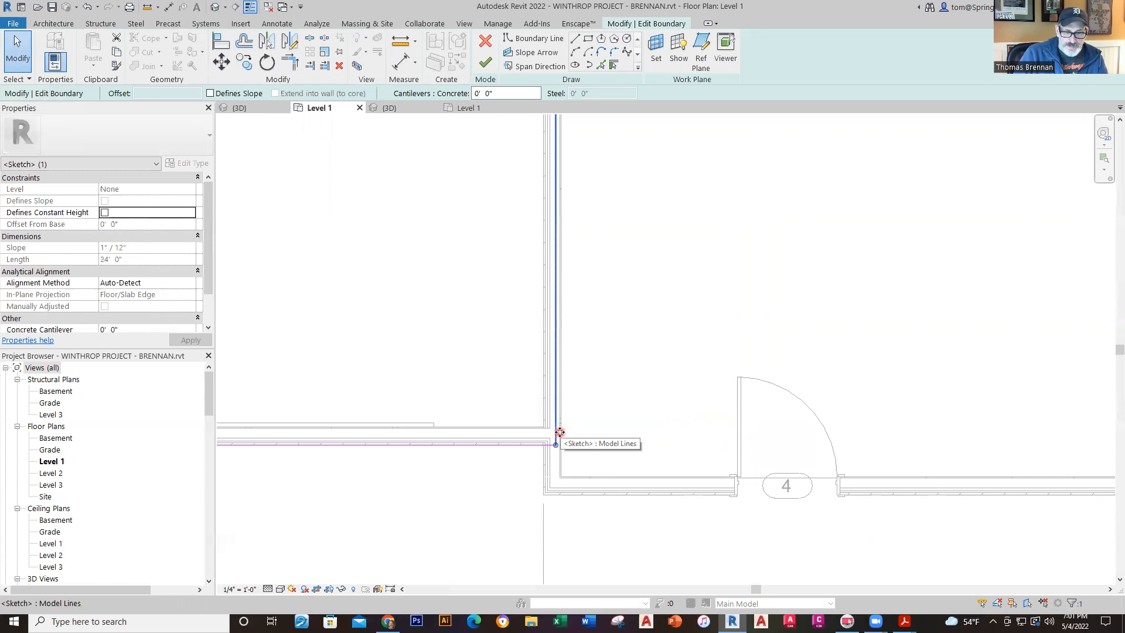
click(460, 515)
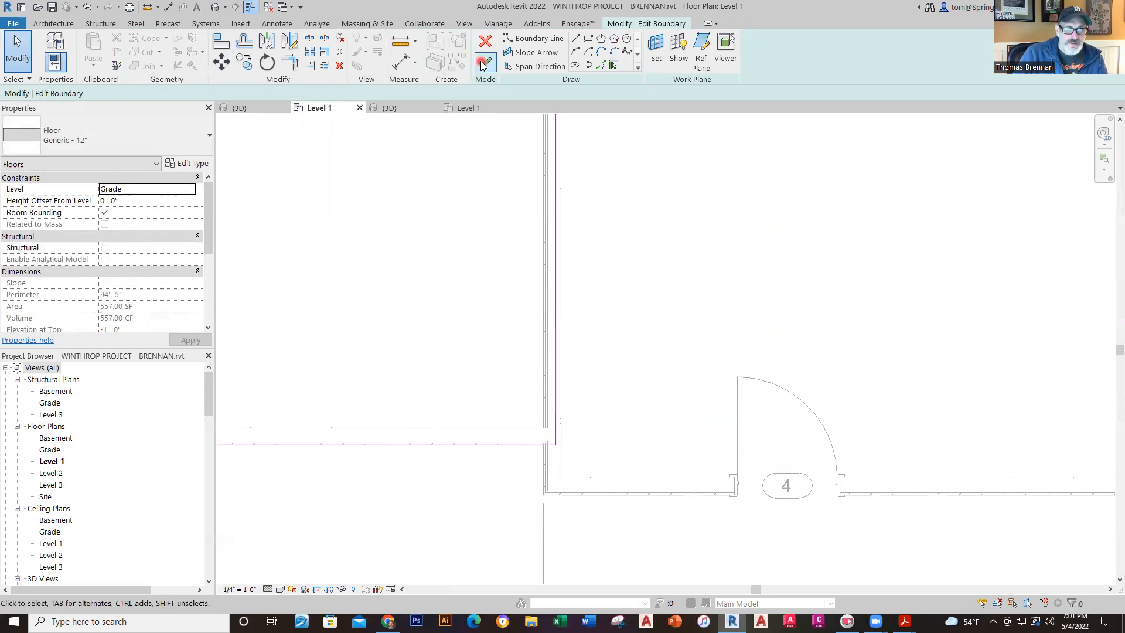
click(482, 64)
click(447, 515)
scroll(449, 514, down, 4)
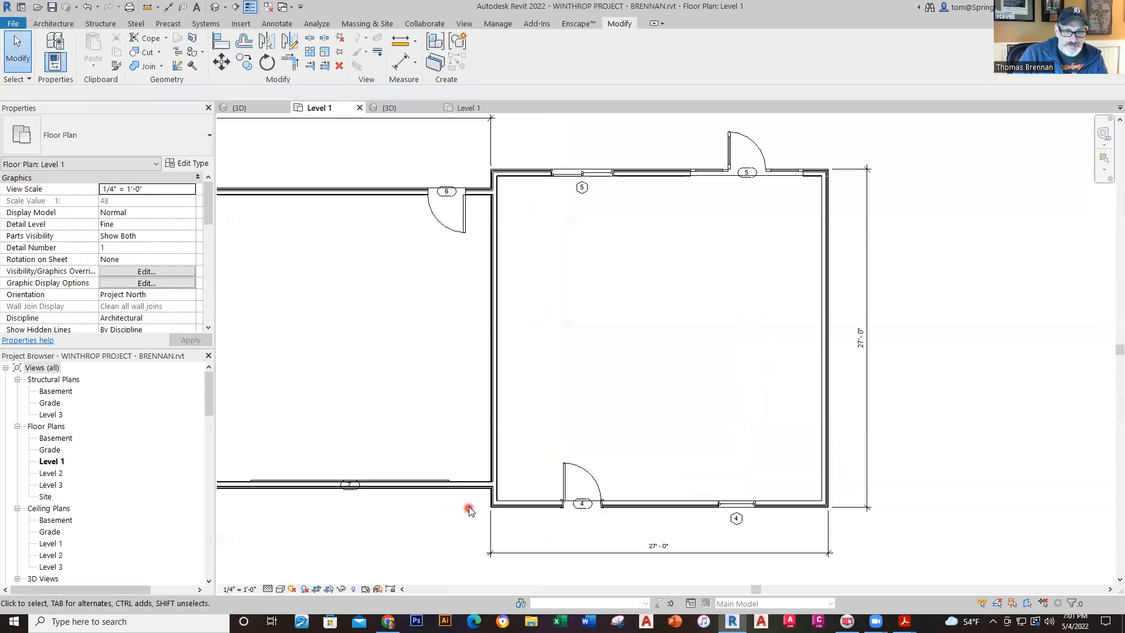
- Examine the joint between the garage slab and the house floor in the front-facing 3D view
click(390, 108)
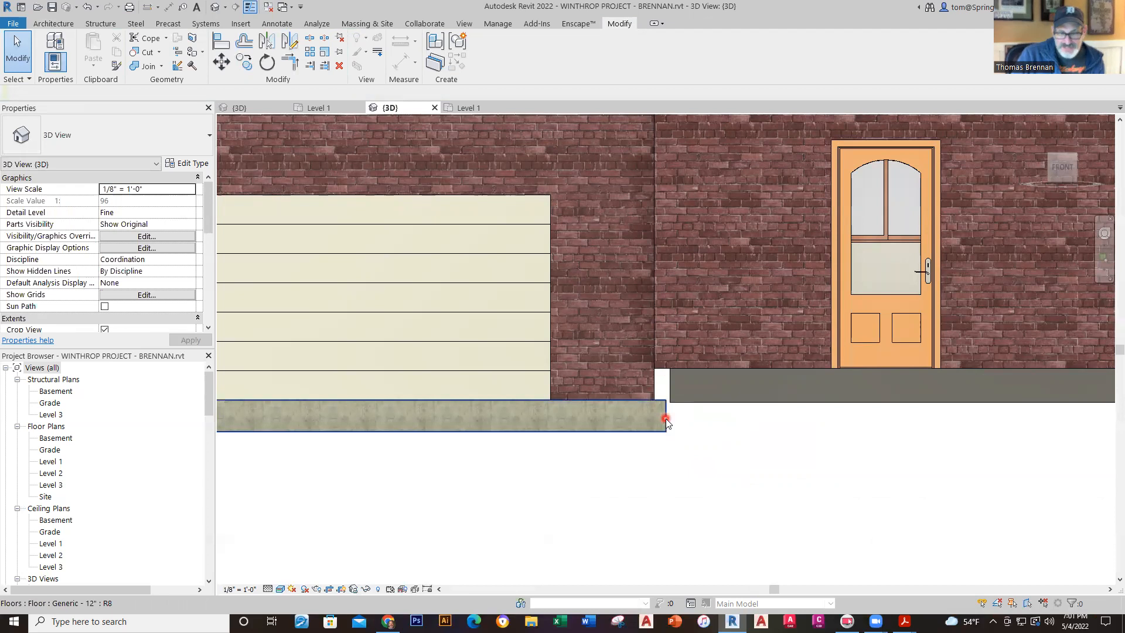
scroll(711, 506, down, 3)
scroll(712, 505, down, 1)
middle_drag(714, 506, 635, 496)
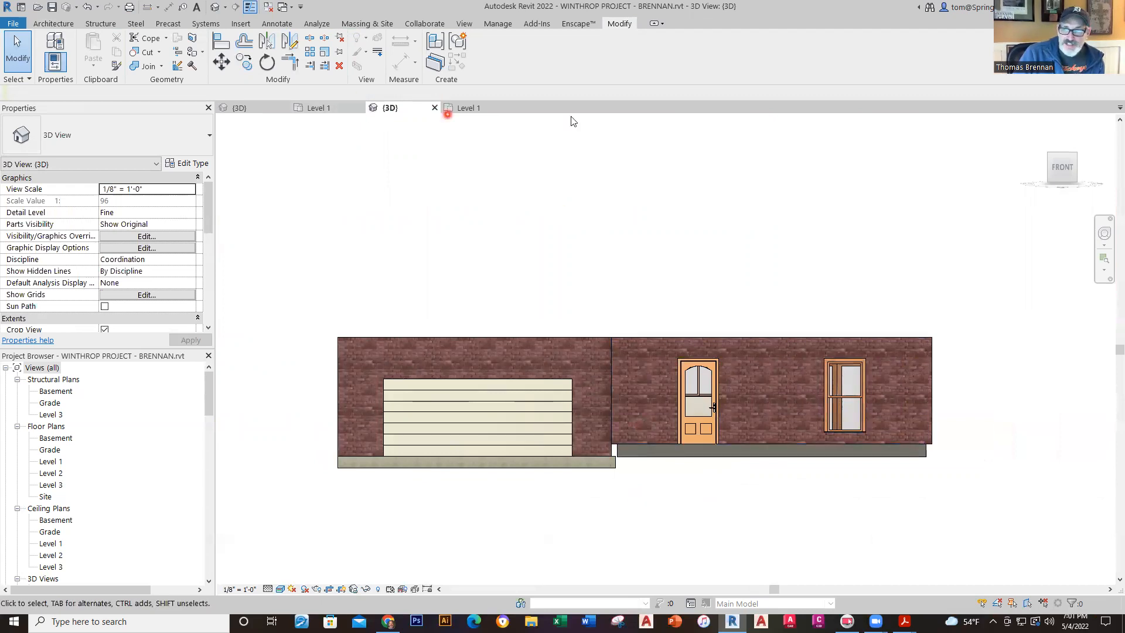
- Turn the 3D view to the front-left isometric corner and save the project
click(1050, 155)
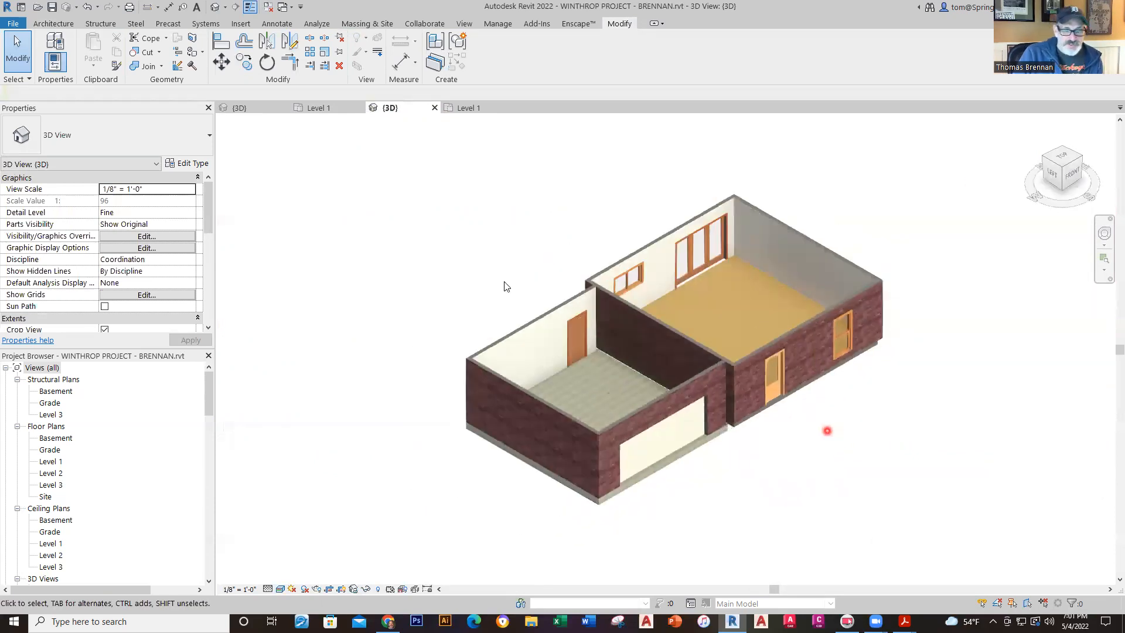
click(52, 7)
middle_drag(930, 314, 904, 403)
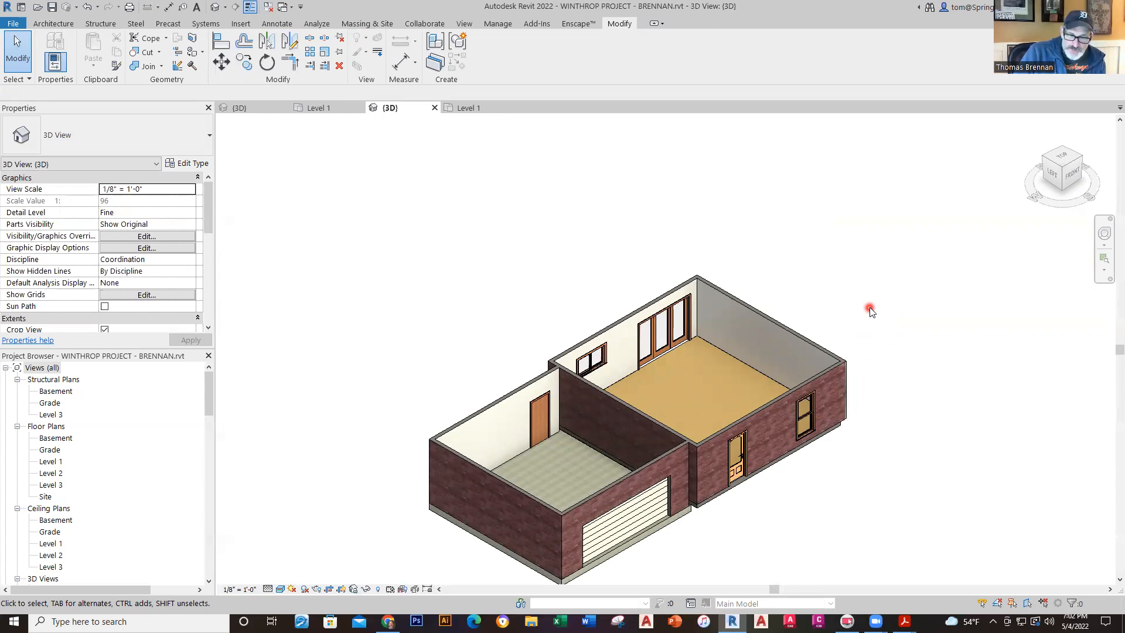
- Examine the interior wall layout in the Level 1 plan of the Winthrop House - Phase 10 reference project
click(473, 111)
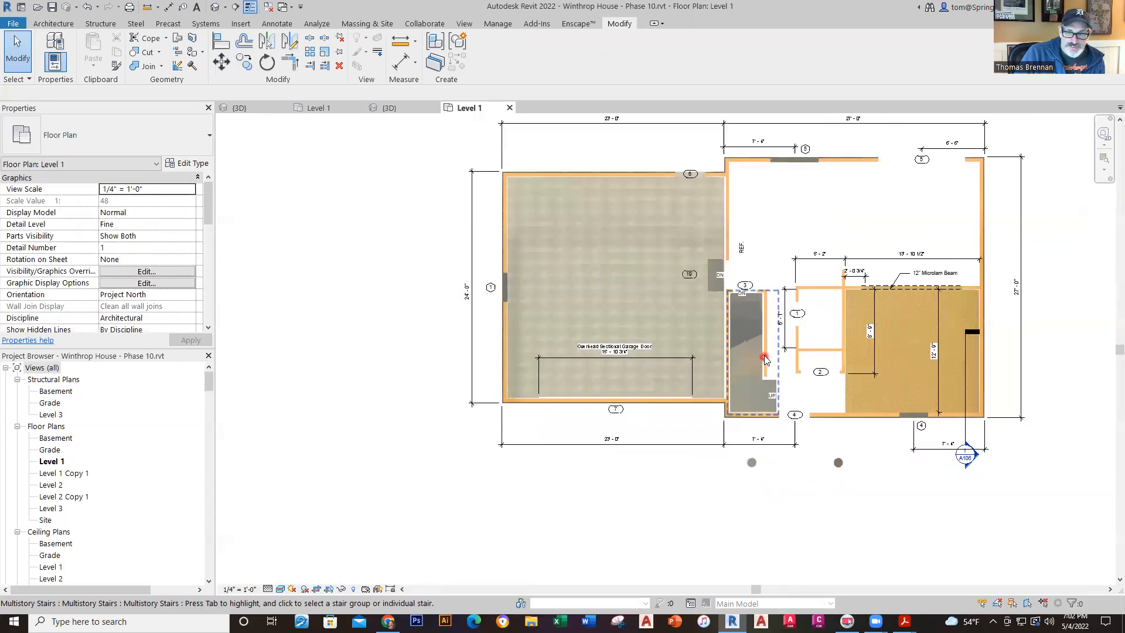
middle_drag(764, 356, 481, 451)
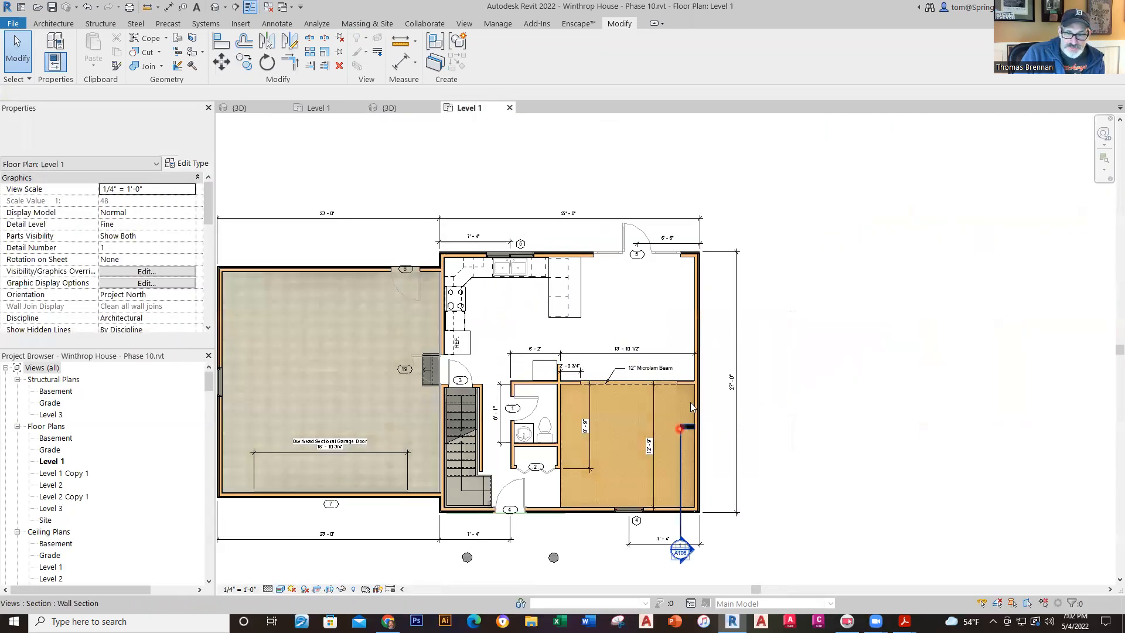
middle_drag(773, 361, 901, 343)
scroll(636, 373, up, 2)
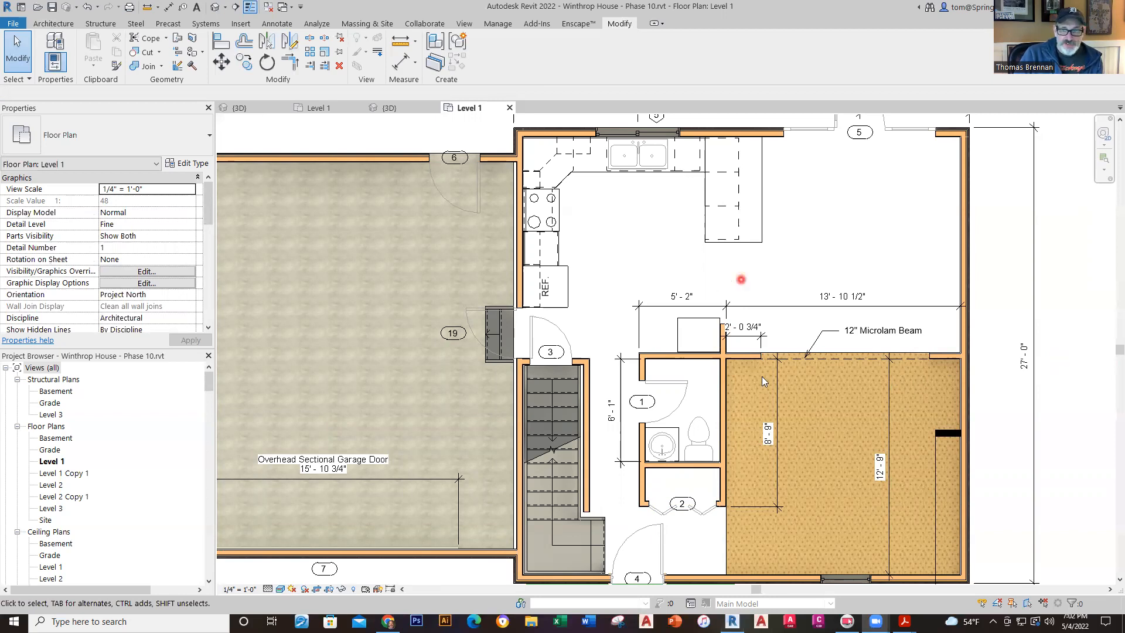
click(715, 363)
key(Escape)
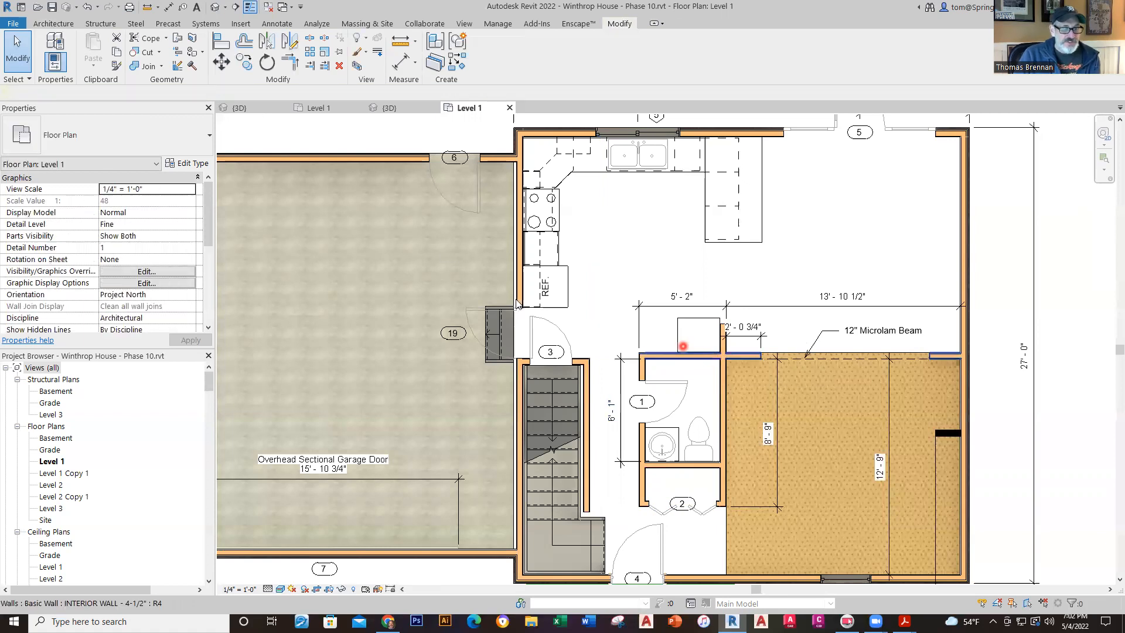
- In the working project's Level 1 plan, set up an architectural wall of type INTERIOR WALL - 4-1/2" with location line Finish Face: Interior
click(315, 109)
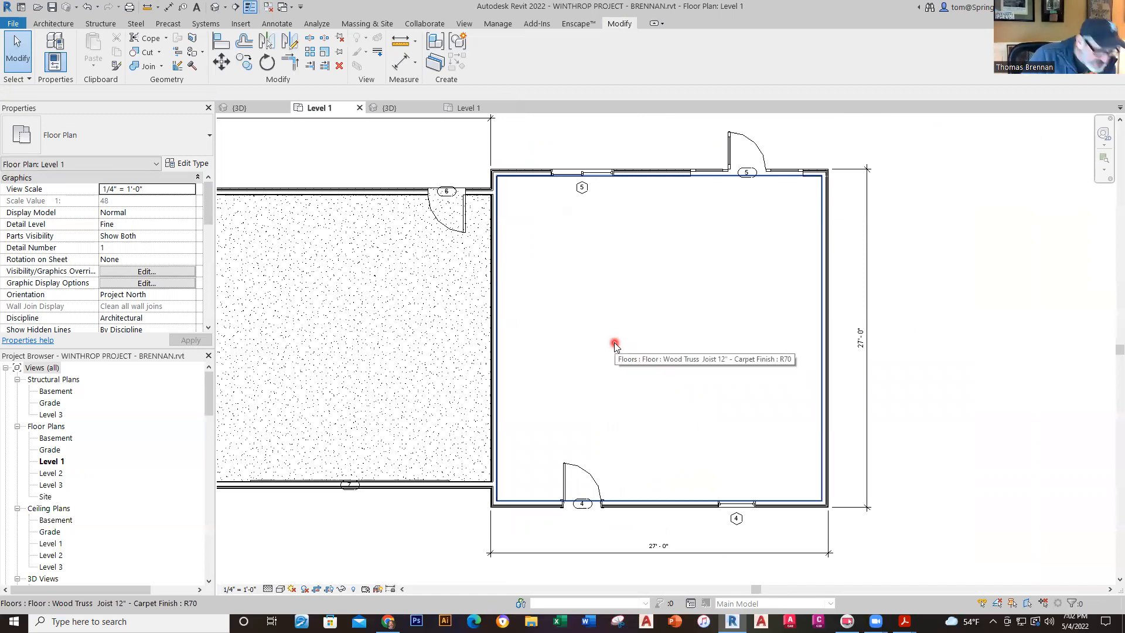
click(62, 26)
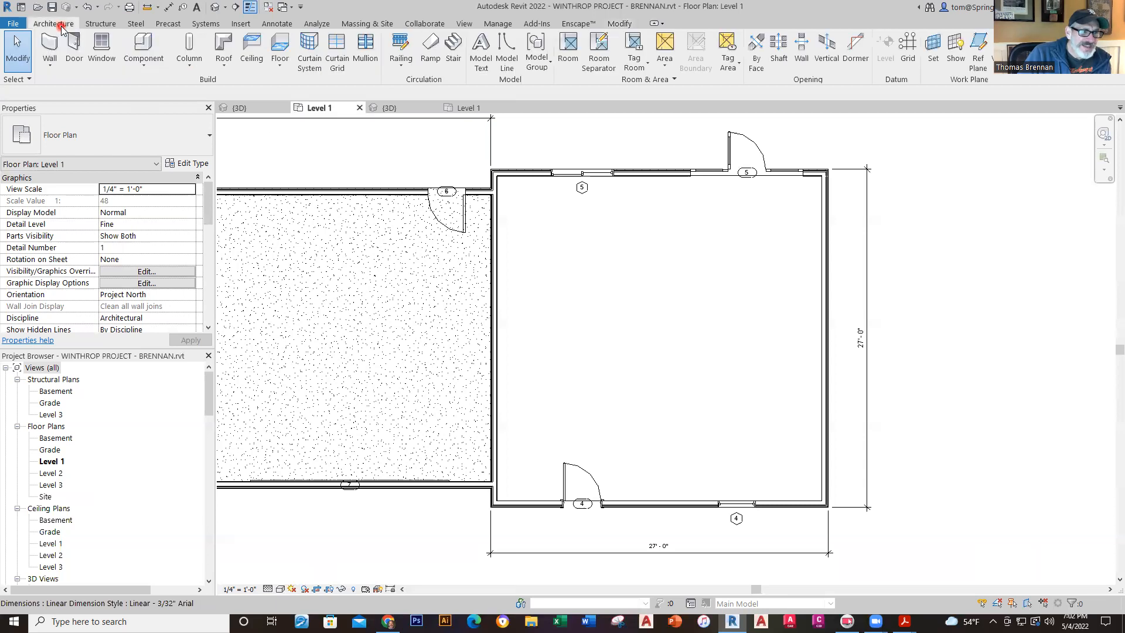
click(46, 61)
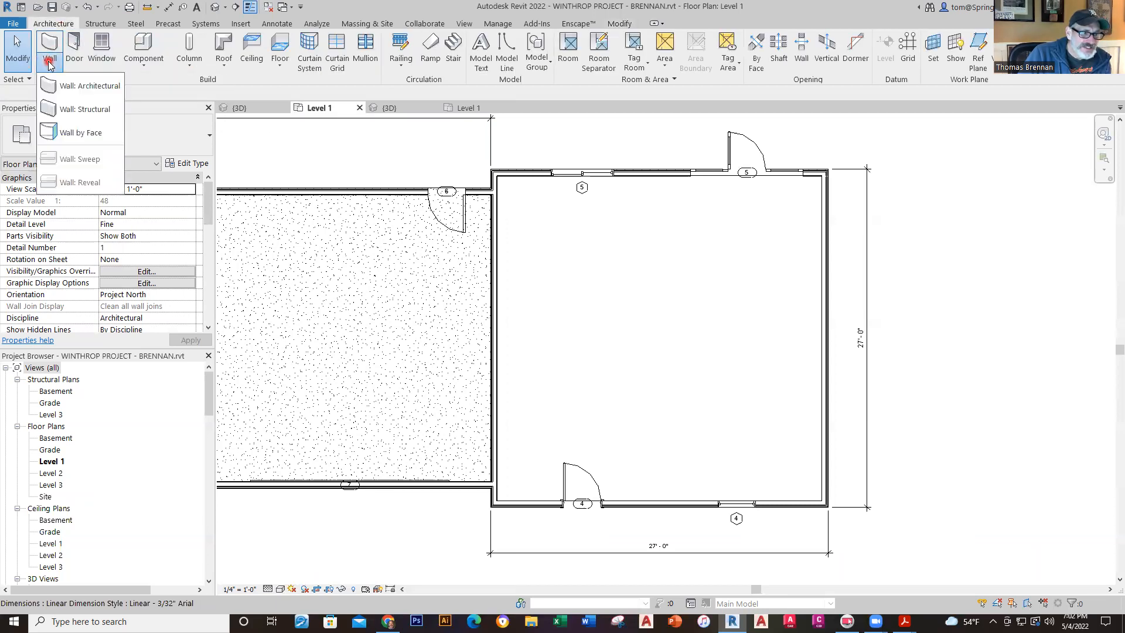
click(94, 88)
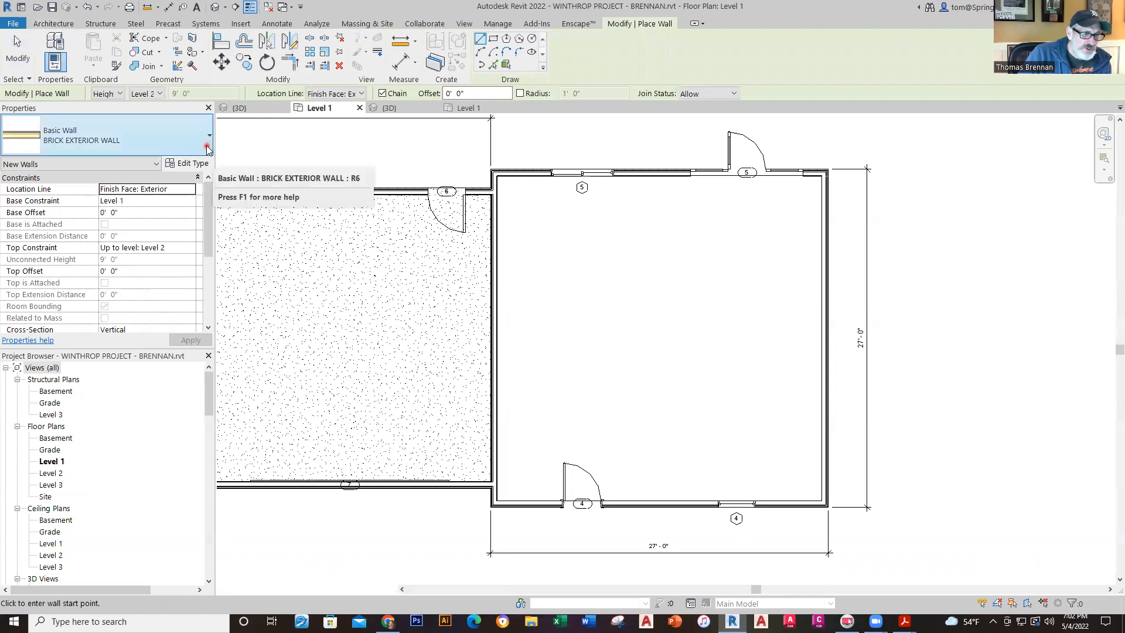
click(207, 149)
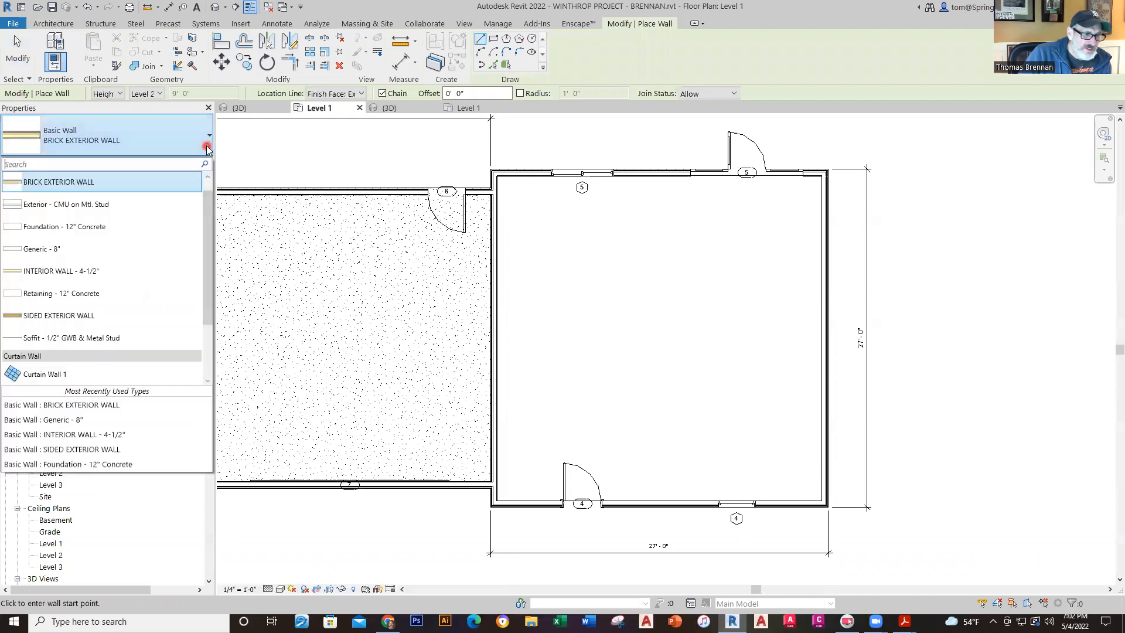
click(87, 272)
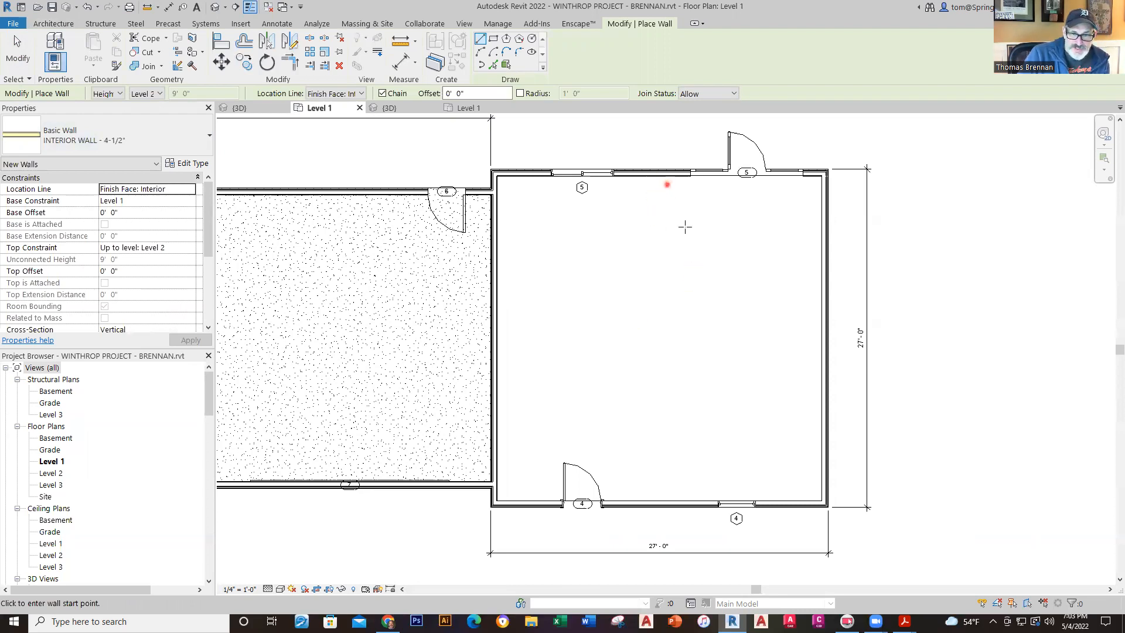
click(651, 175)
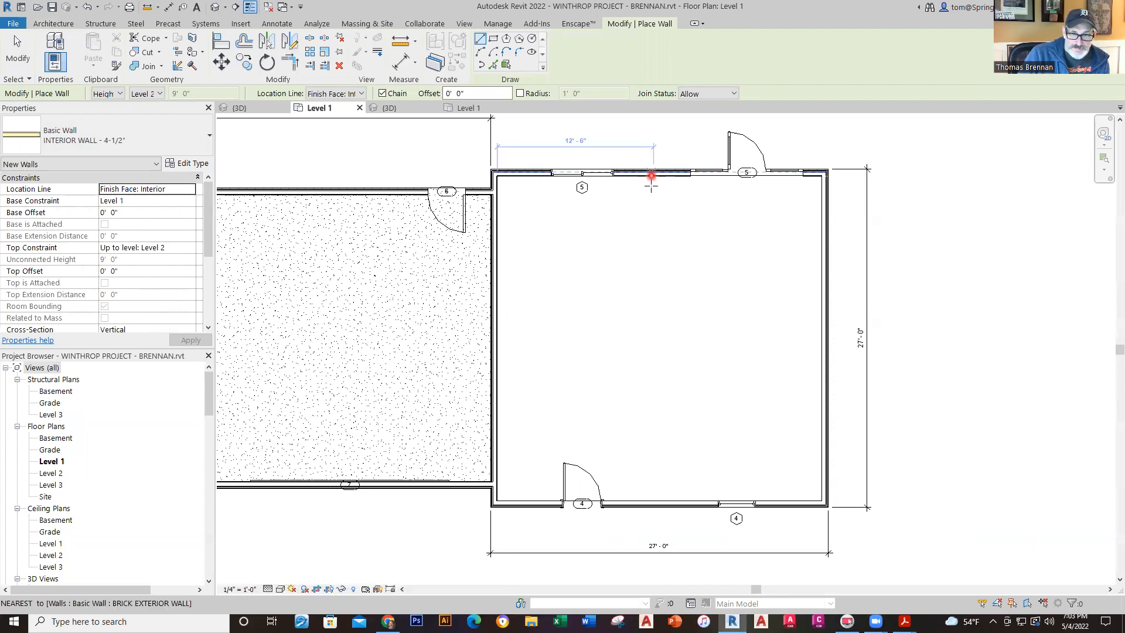
key(Escape)
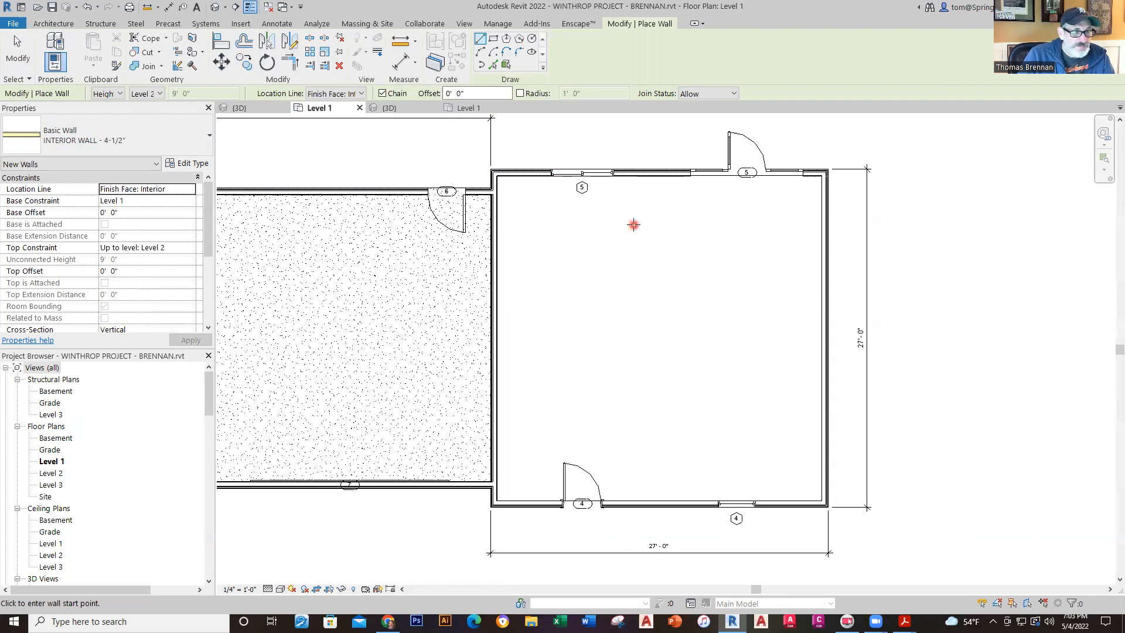
key(Escape)
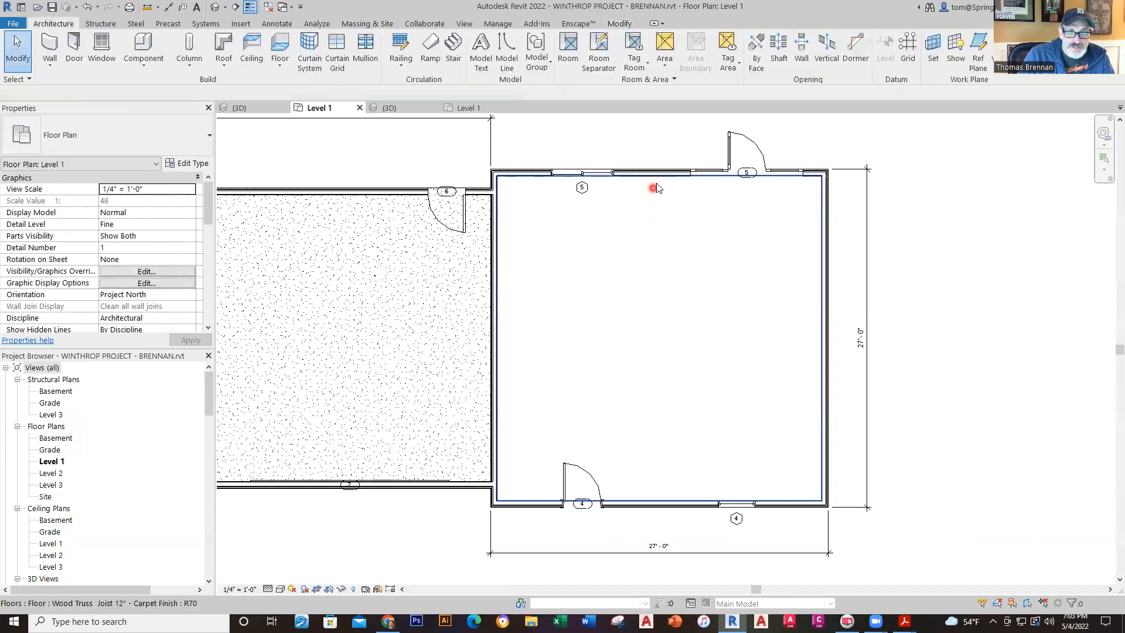
- Draw a vertical 4-1/2" interior wall about 25' - 11" long through the middle of the house, from the rear to the front exterior wall
click(52, 55)
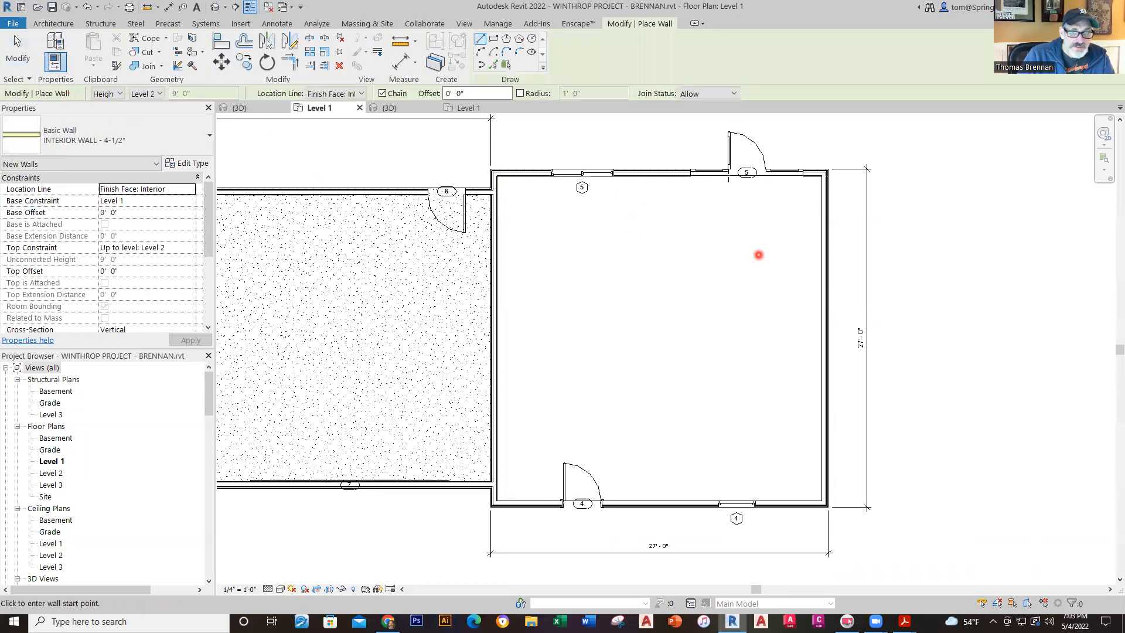
click(657, 176)
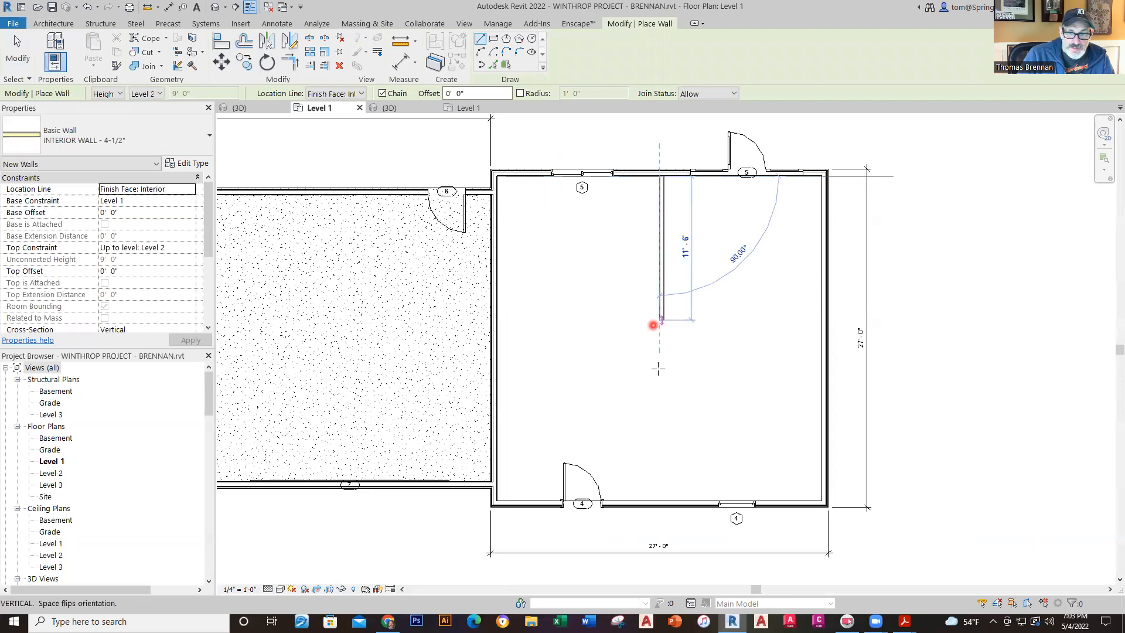
click(667, 499)
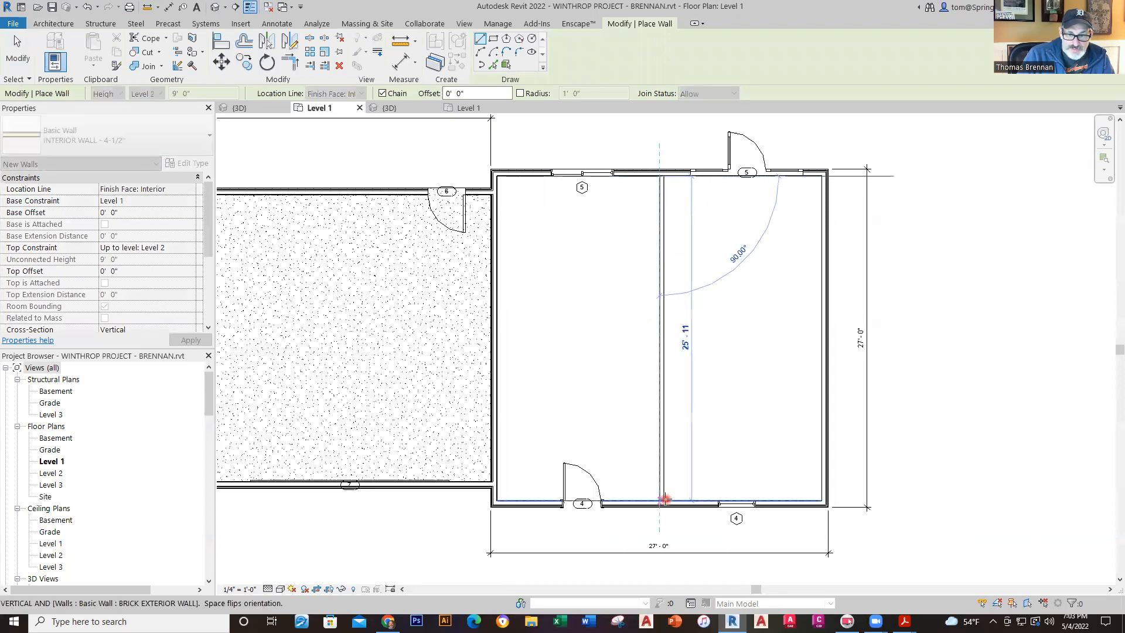
key(Escape)
key(Escape)
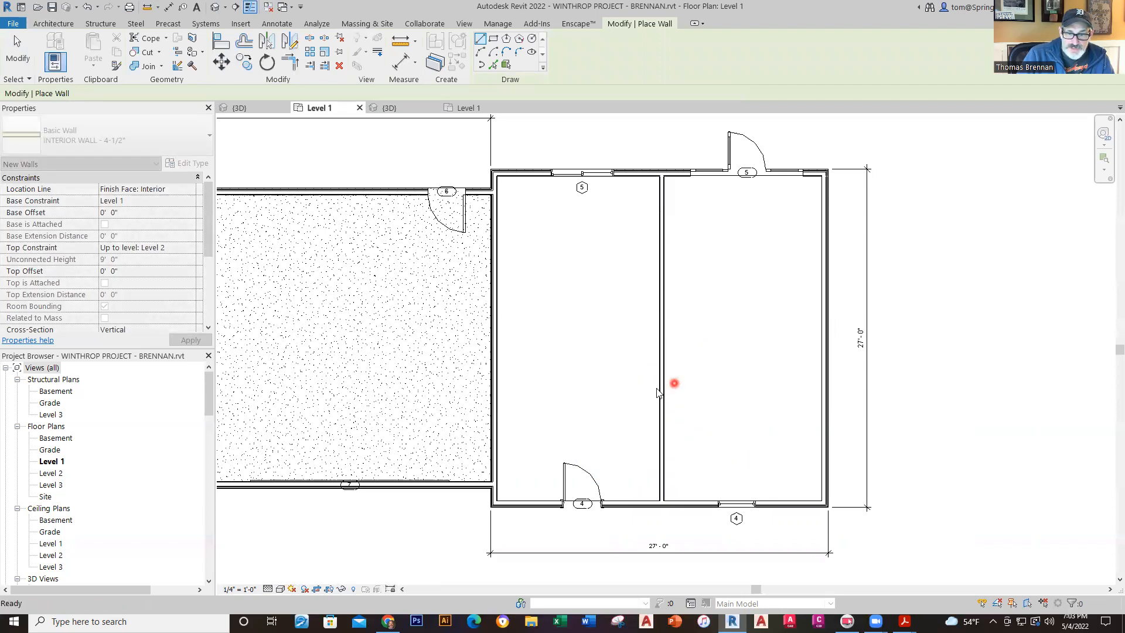
- Set the distance from the vertical interior wall to the exterior wall opposite the garage to 13' - 10 1/2"
key(Escape)
click(663, 390)
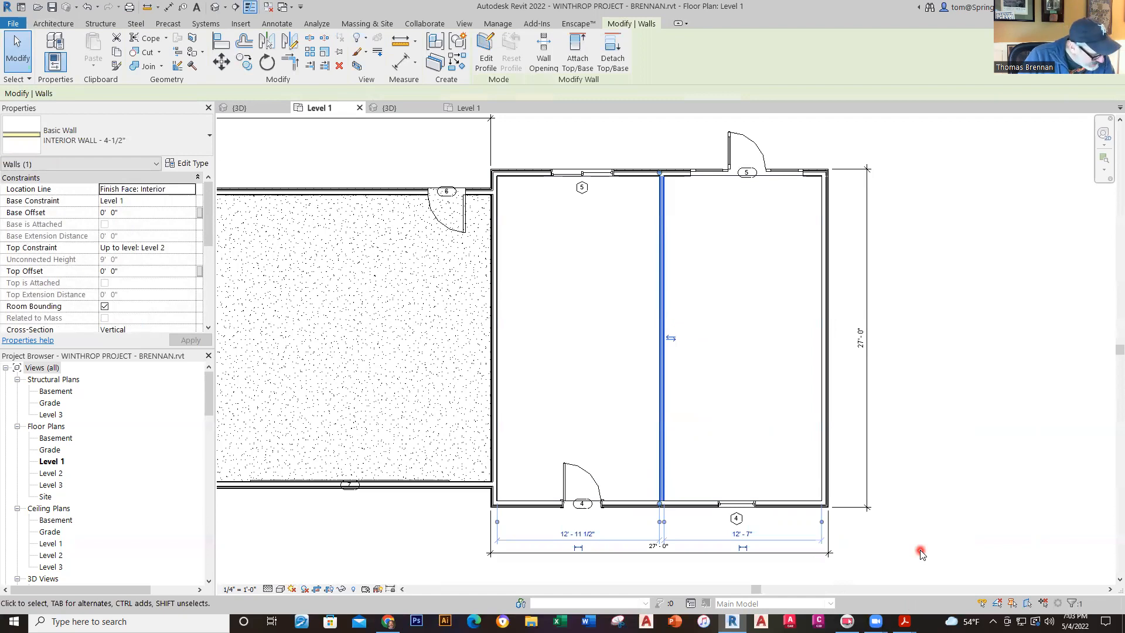
click(753, 532)
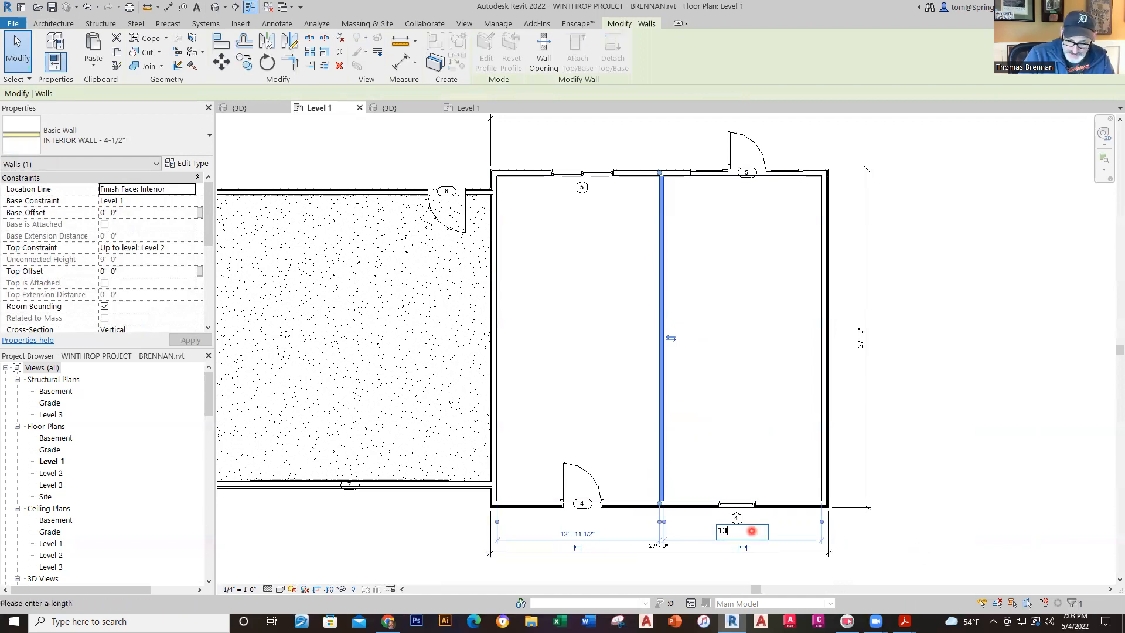
text(13' - 10)
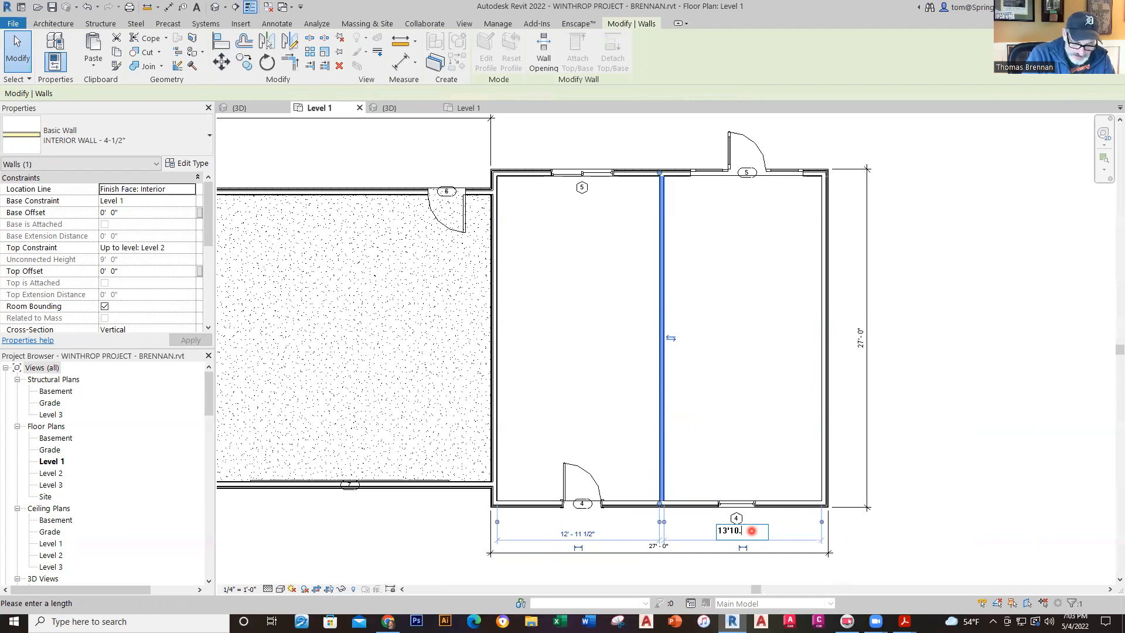
text( 1/2)
key(Return)
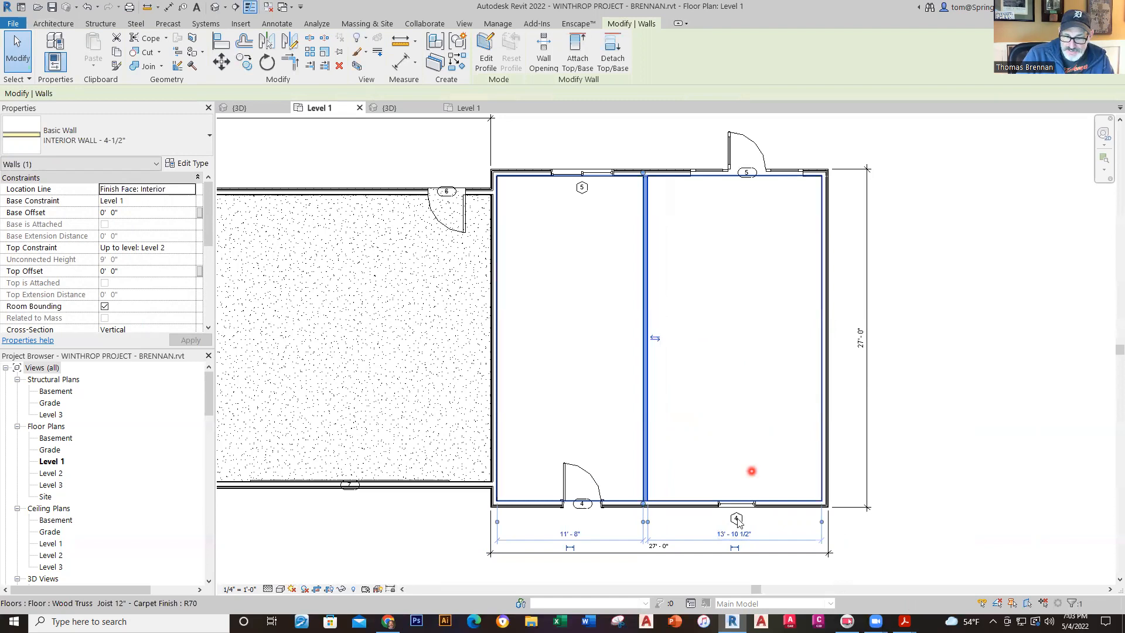
key(Escape)
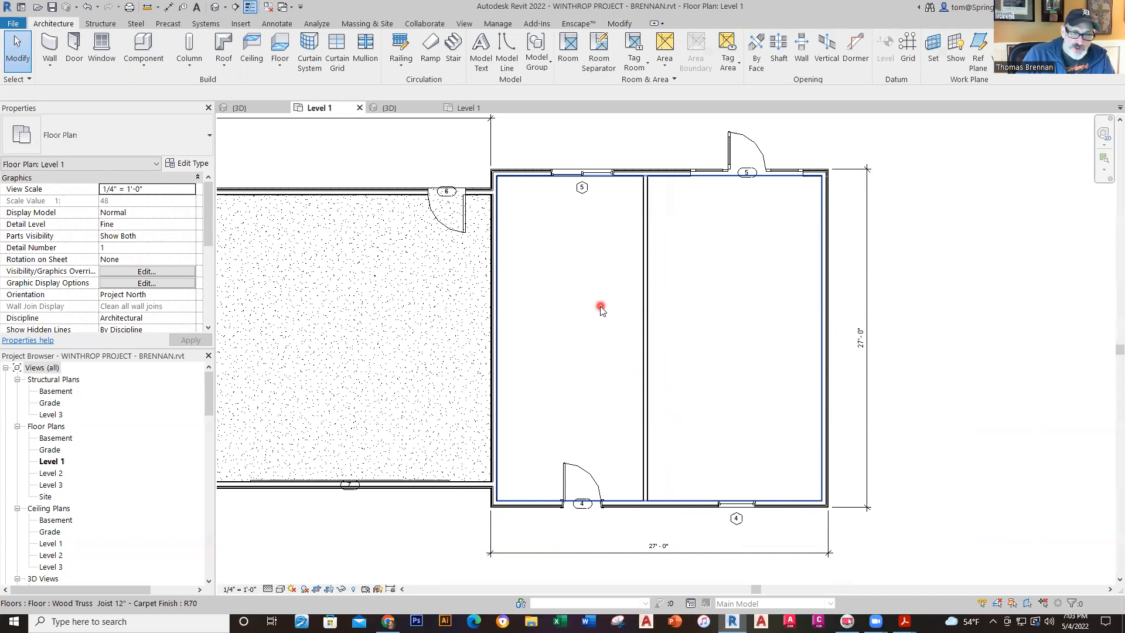
- Draw a horizontal 4-1/2" interior wall across the middle of the house, from the garage-side wall to the opposite exterior wall
click(54, 52)
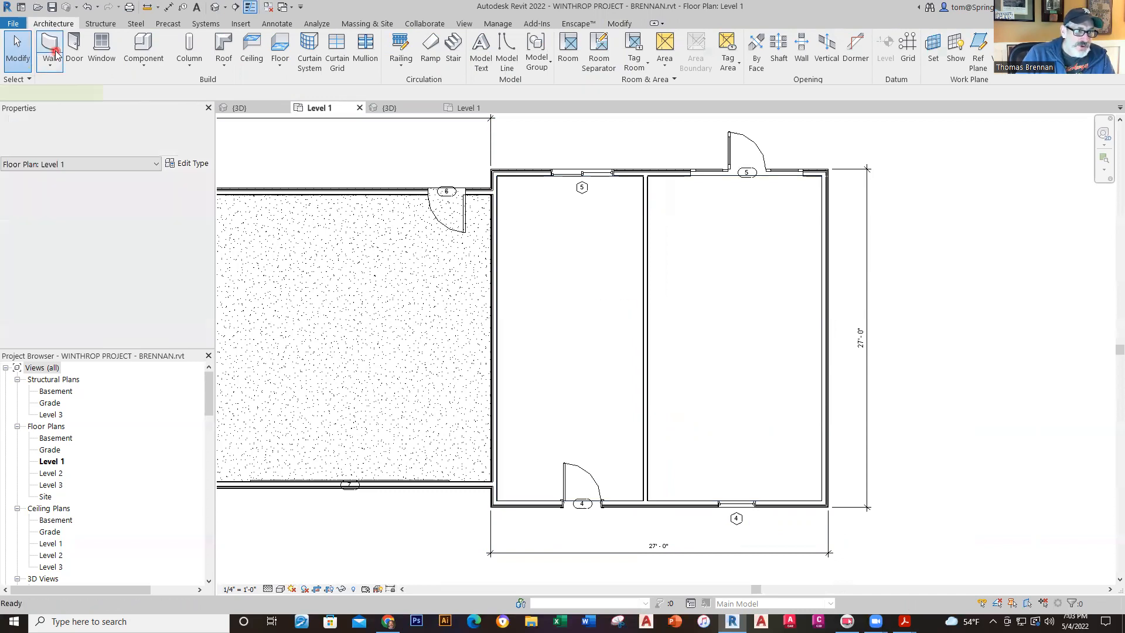
click(497, 343)
click(821, 343)
key(Escape)
key(Escape)
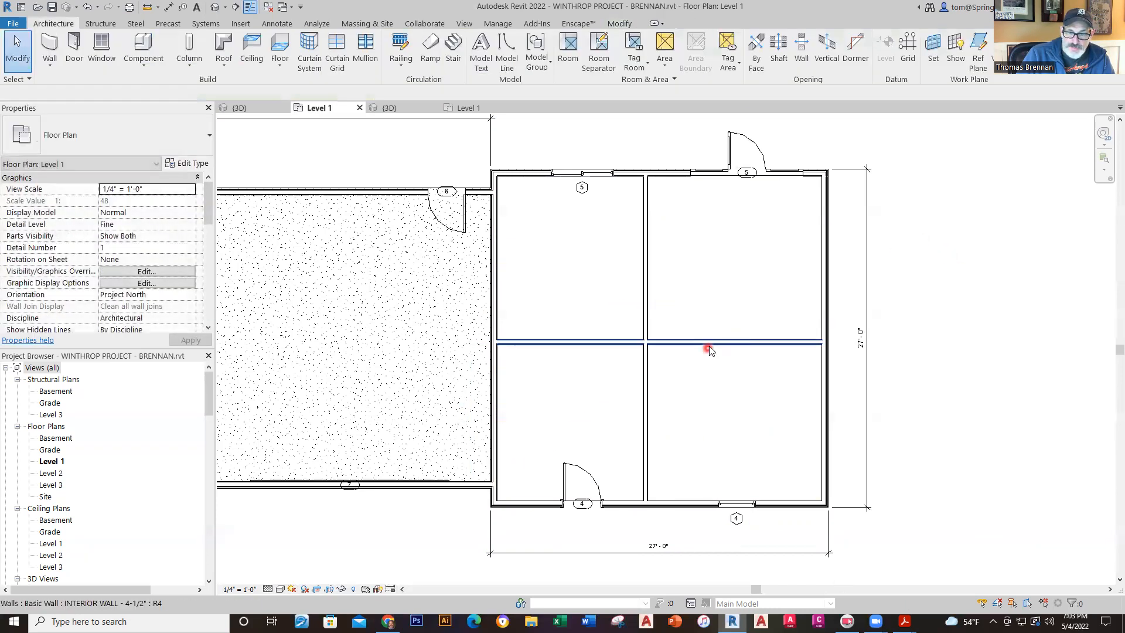
- Set the distance between the horizontal interior wall and the front exterior wall to 12' - 9"
click(708, 347)
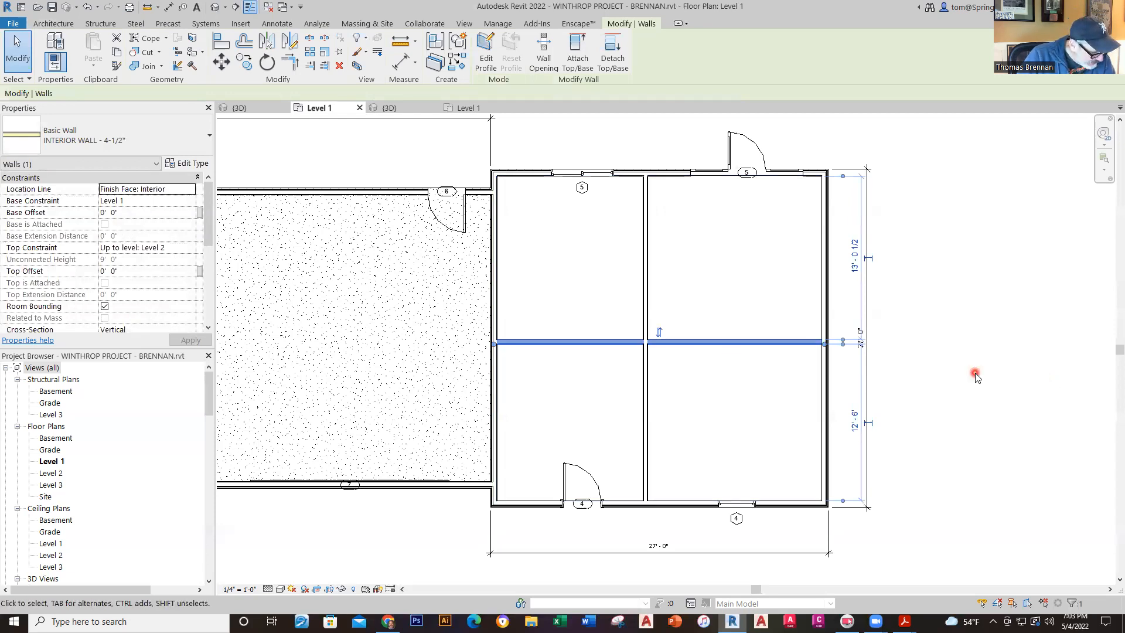
click(857, 433)
text(12')
text( - 9)
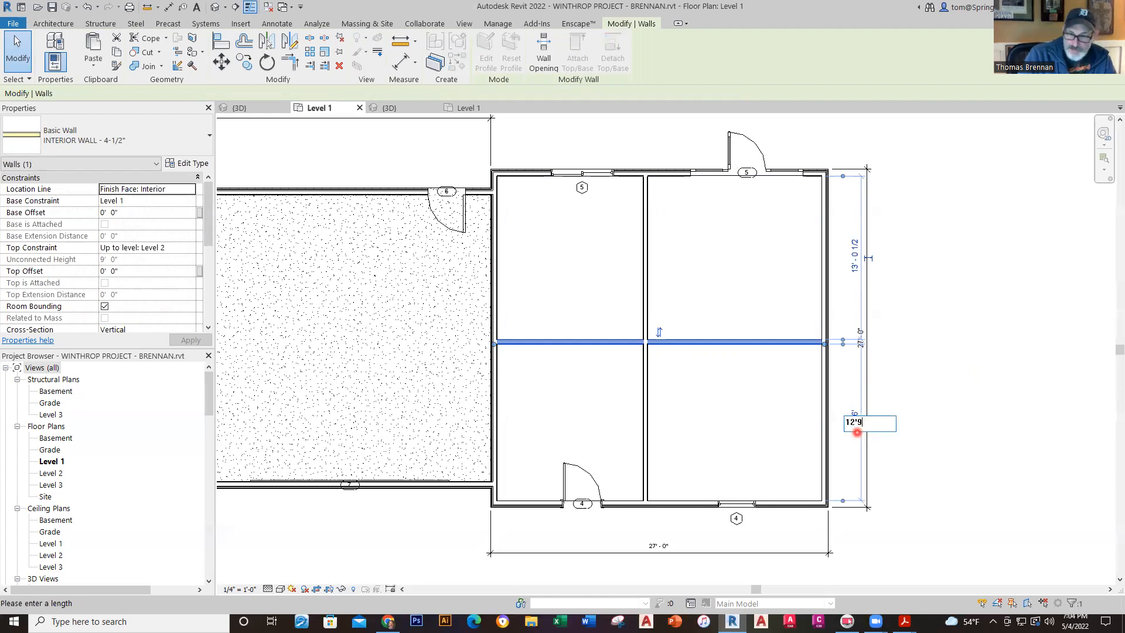
key(Return)
key(Escape)
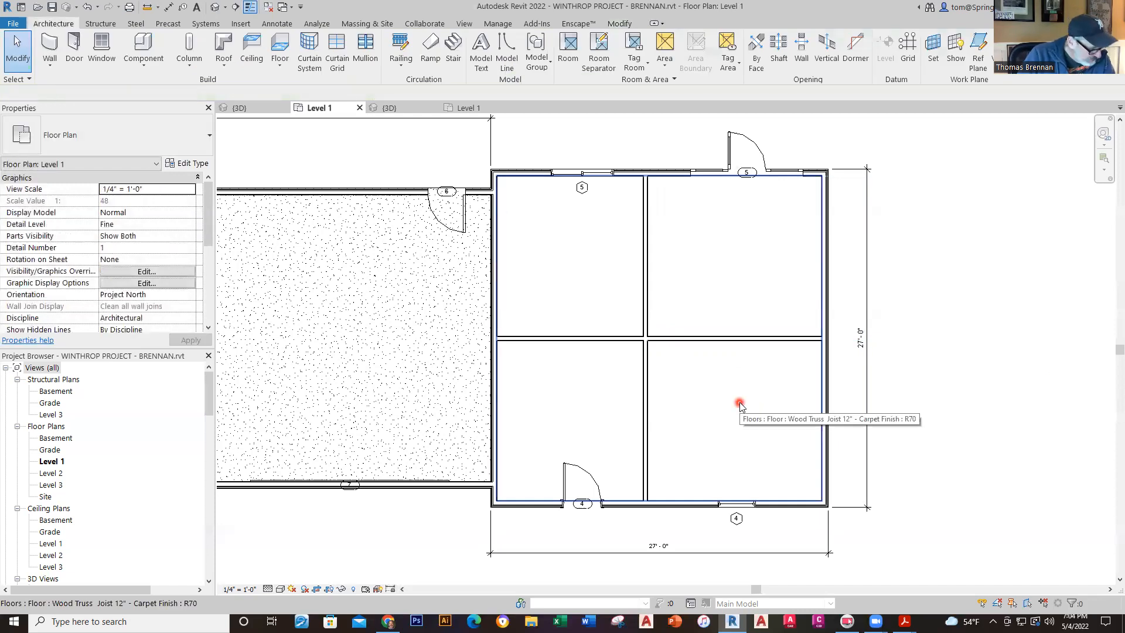
- Shorten the vertical interior wall from the rear exterior wall so it ends just past the horizontal wall
click(644, 246)
drag(642, 171, 647, 308)
click(703, 303)
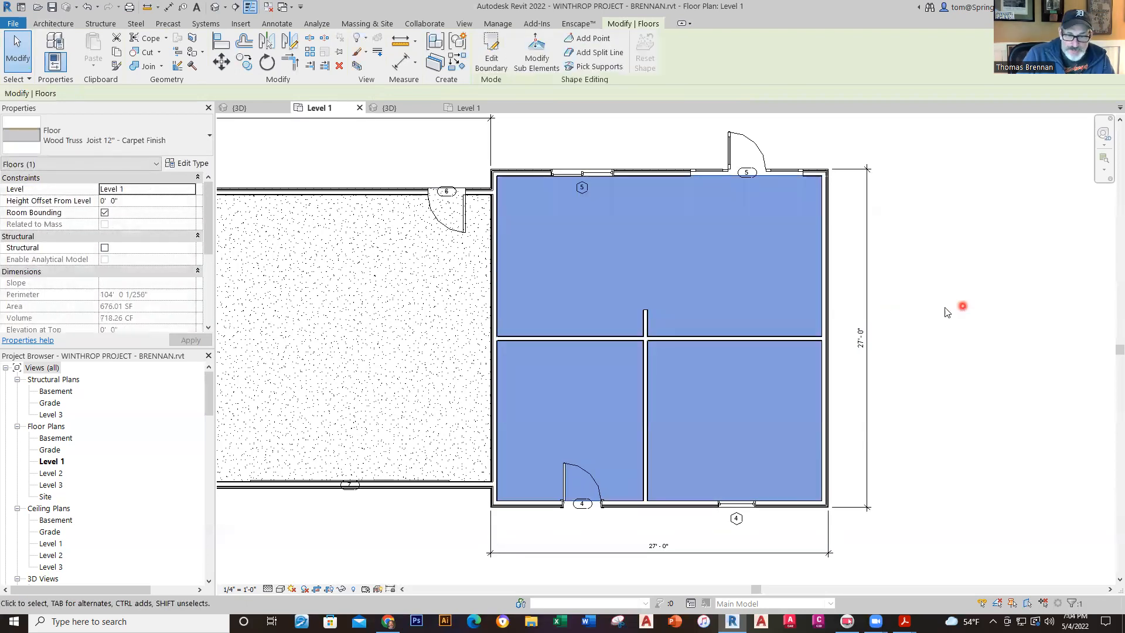
click(945, 308)
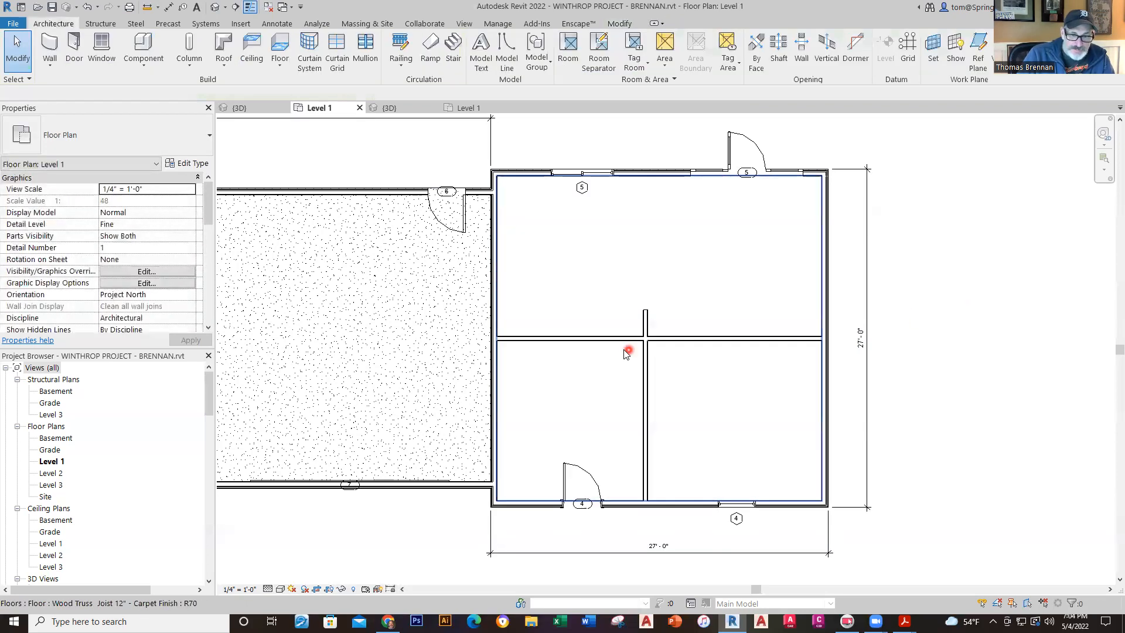
- Pull the horizontal interior wall's garage-side end inward, leaving the wall about 20' long
click(586, 340)
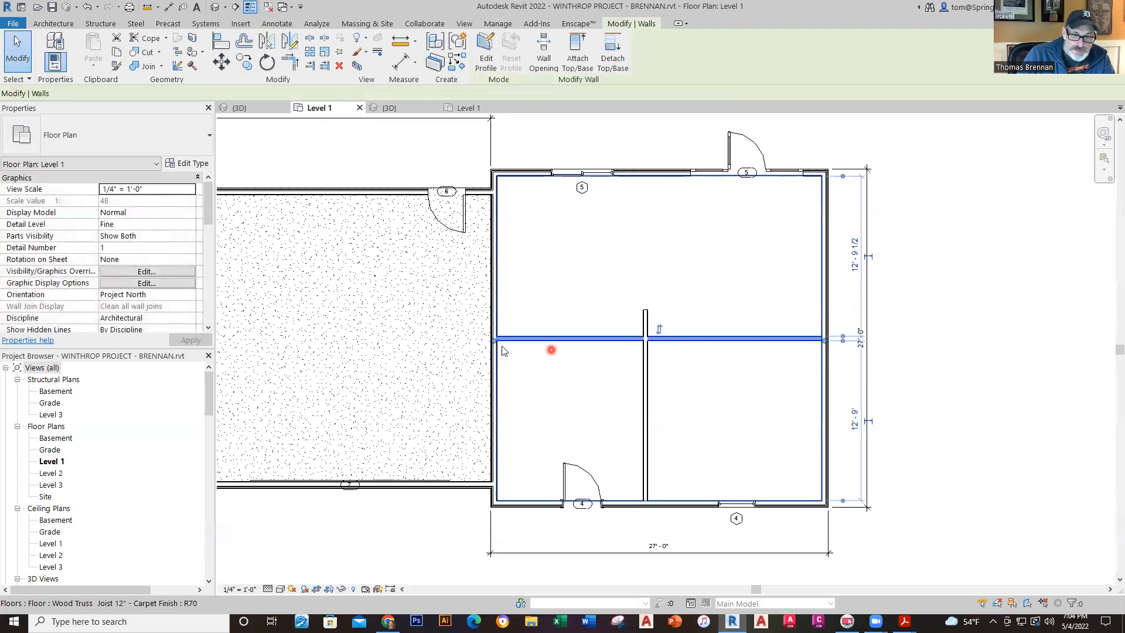
drag(513, 343, 574, 339)
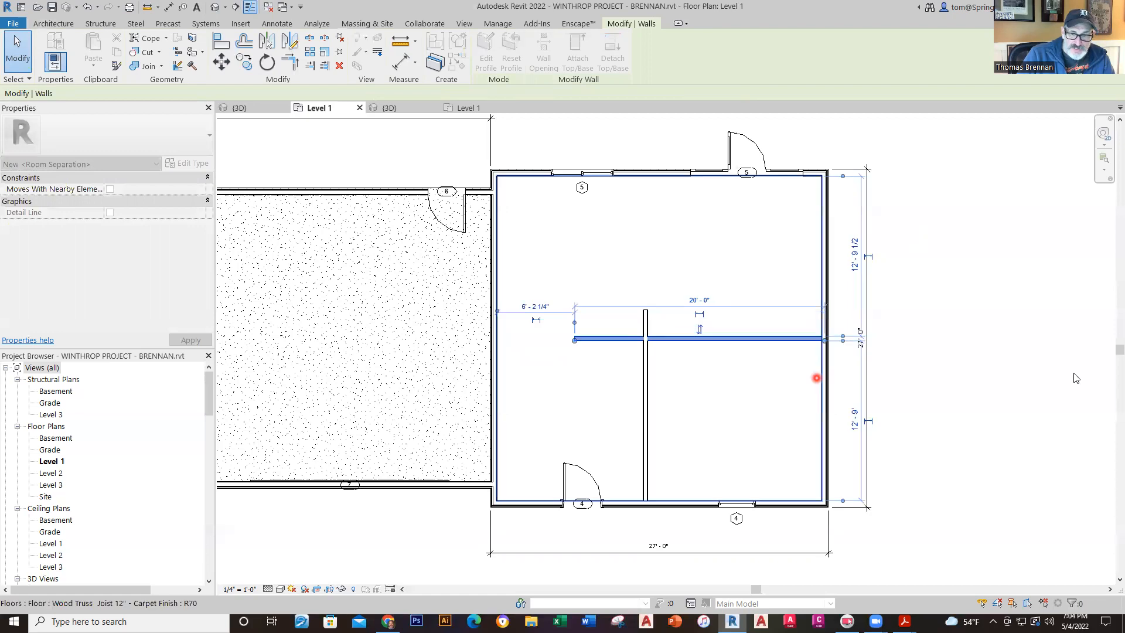
click(1072, 369)
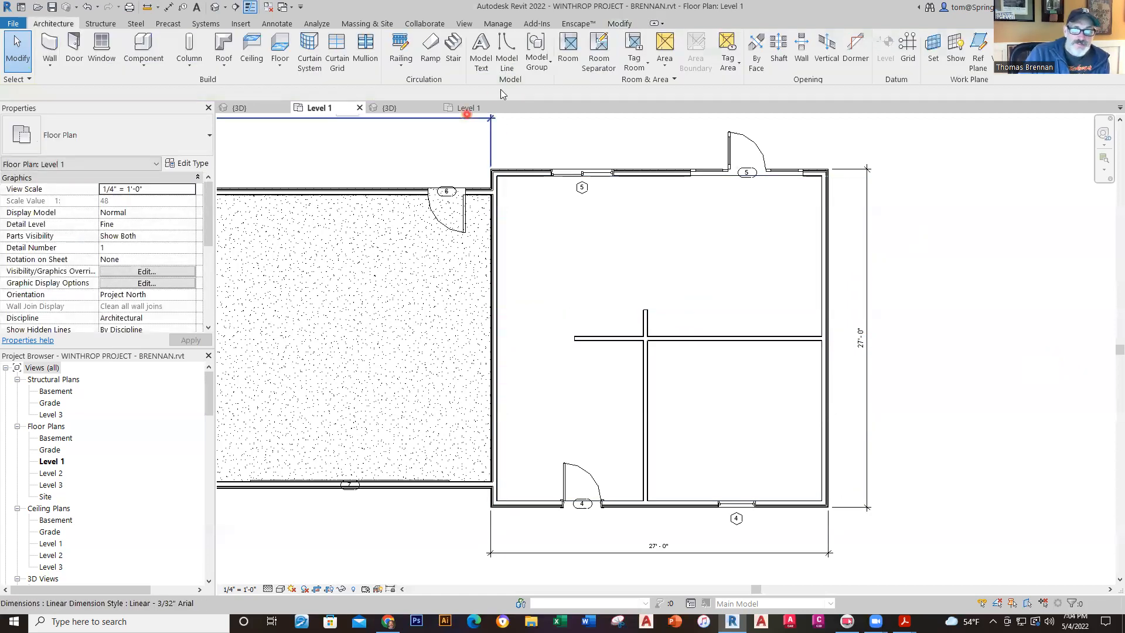
- Check the reference Level 1 plan, and in the working plan cut the horizontal wall back to end at the vertical interior wall
click(467, 109)
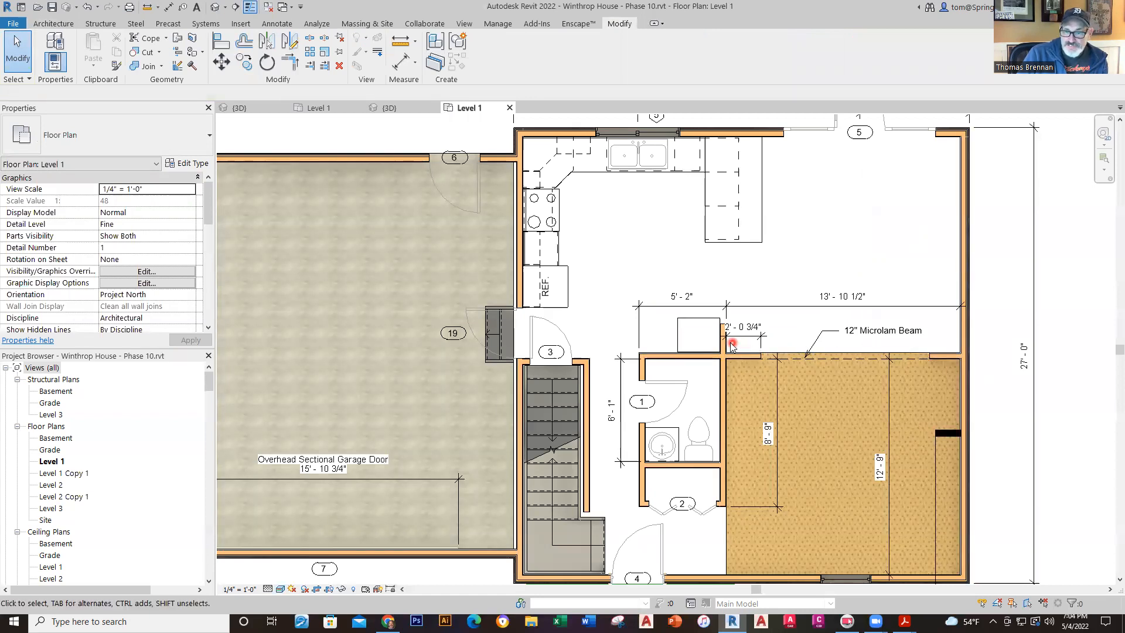
click(723, 412)
click(997, 355)
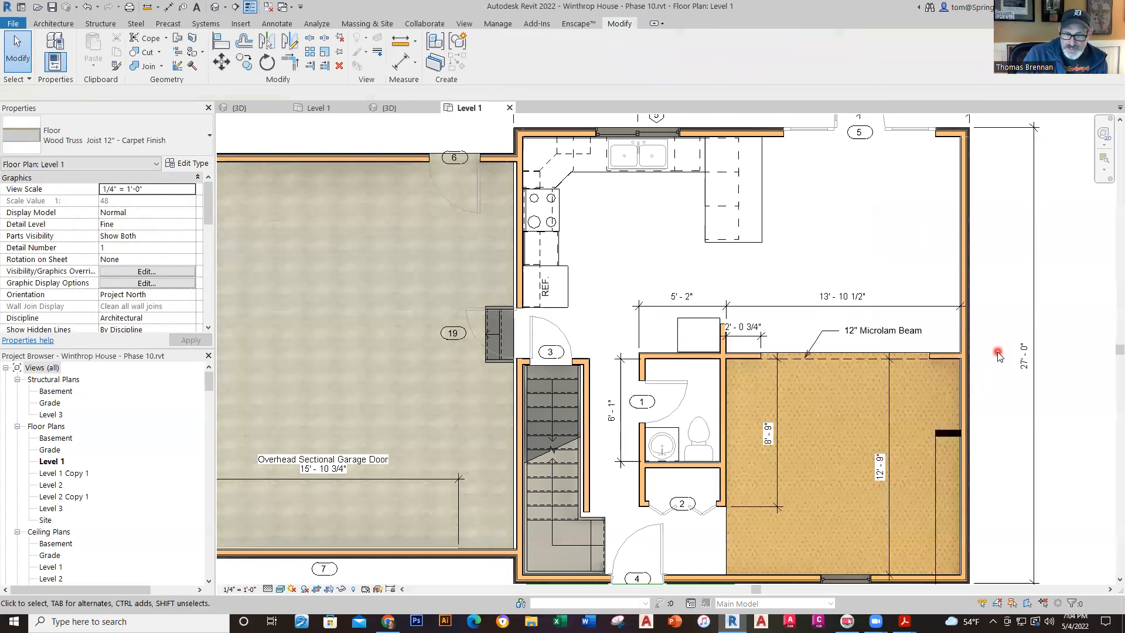
click(642, 322)
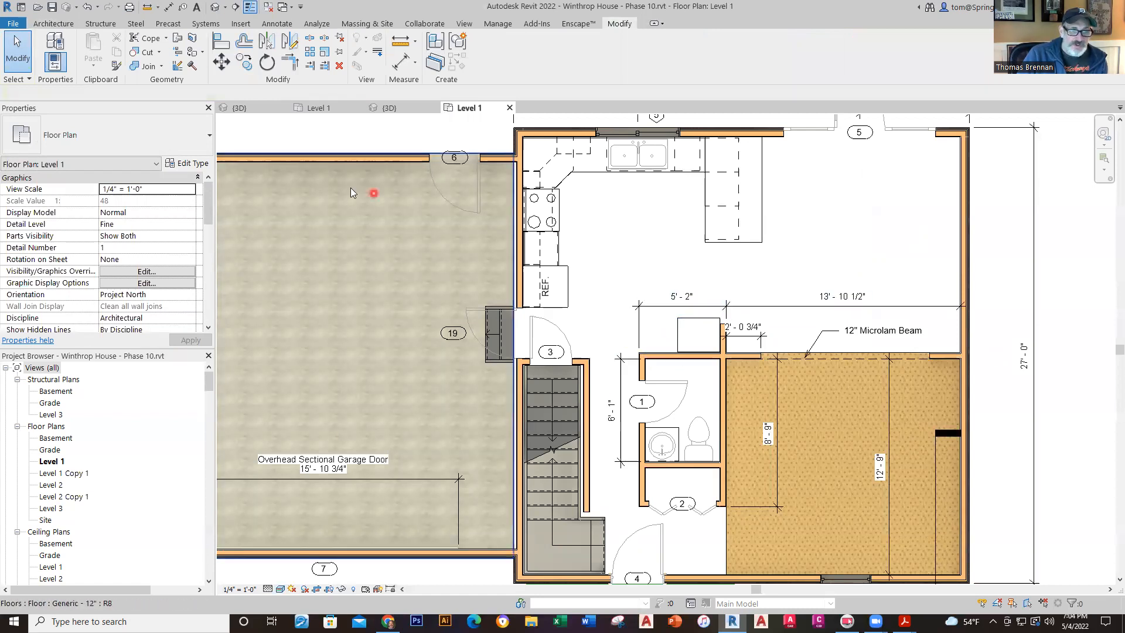
click(319, 114)
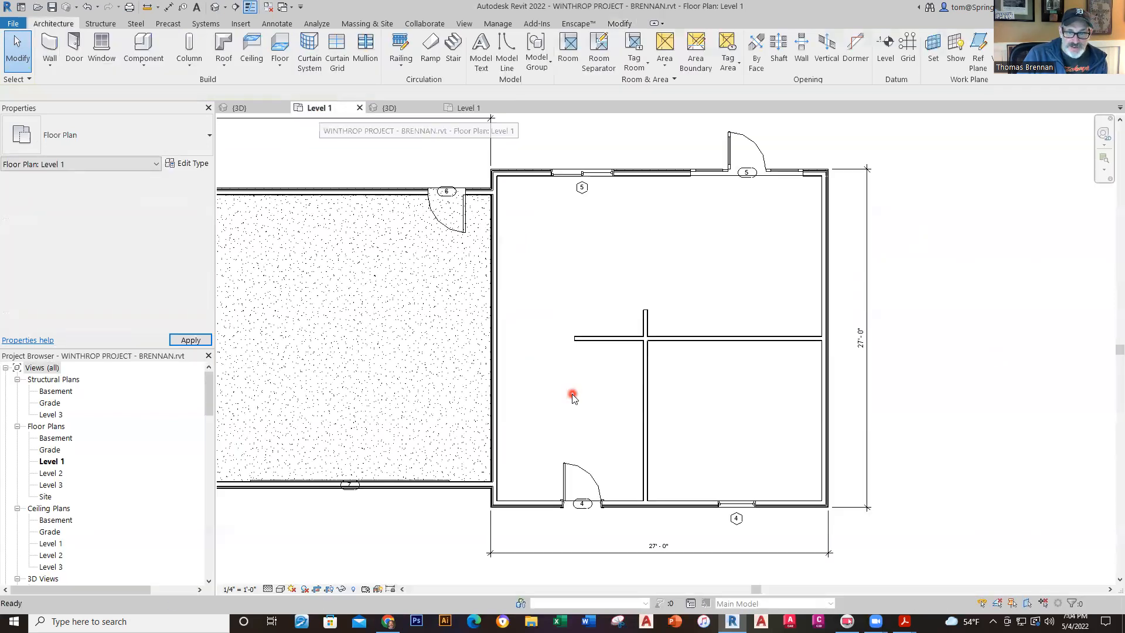
click(597, 340)
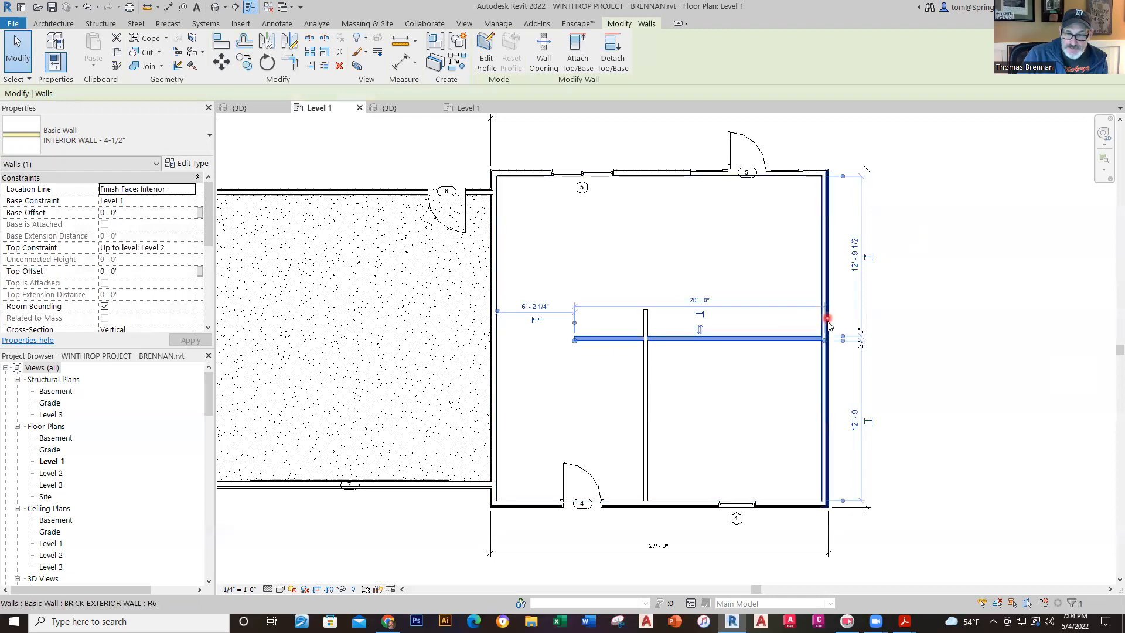
drag(825, 343, 645, 338)
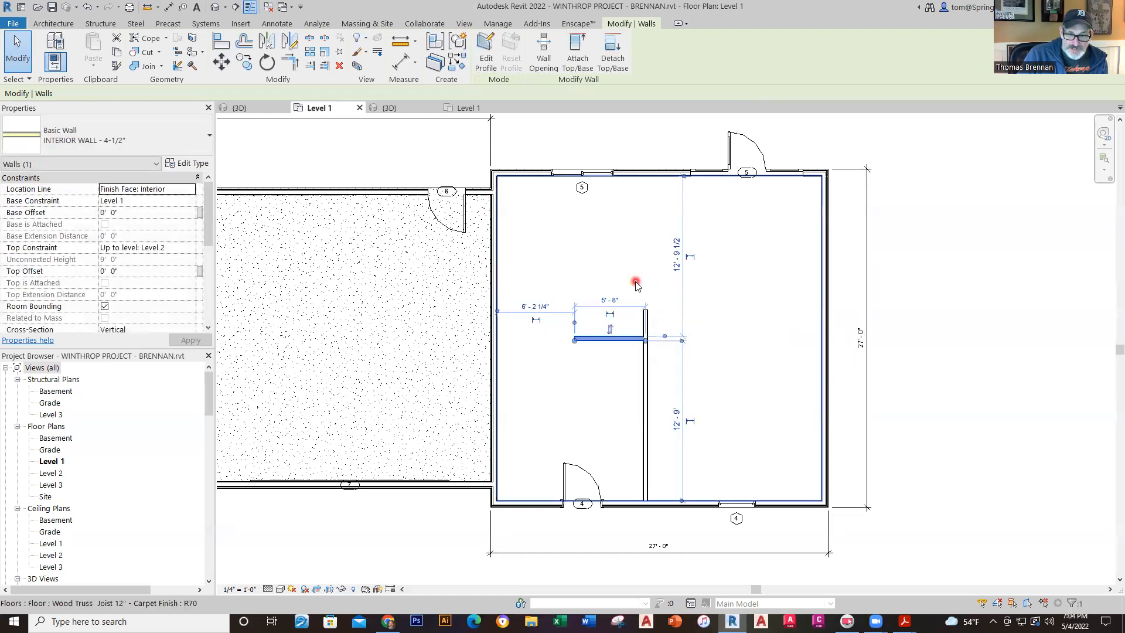
- Set the short horizontal wall's length to 5' - 2", matching the reference plan
click(612, 300)
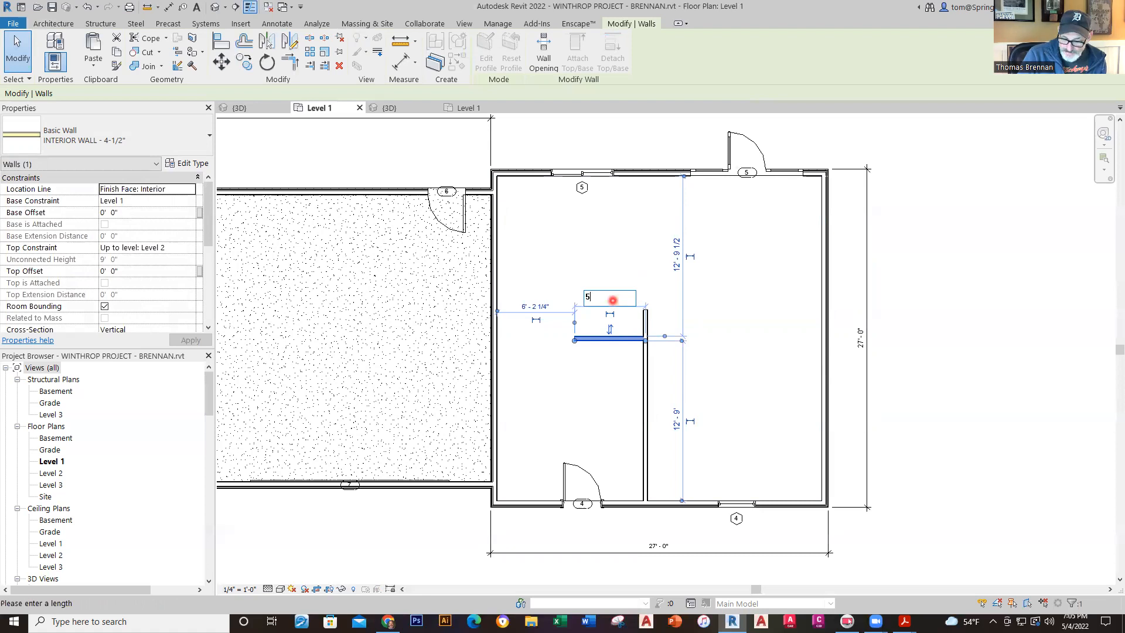
text(5')
key(Return)
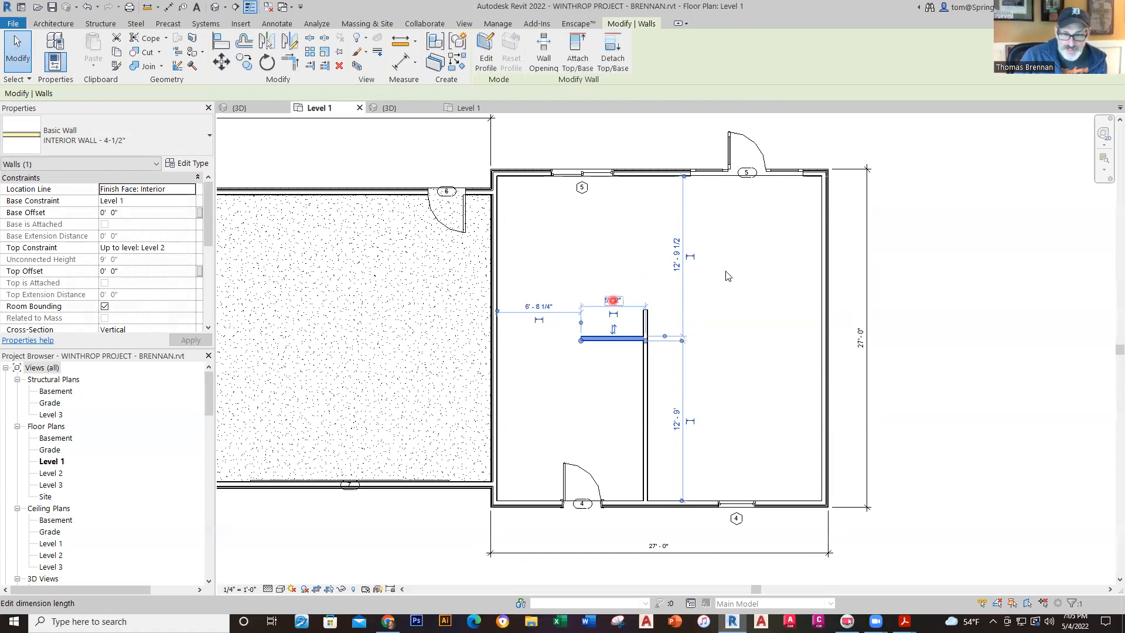
click(520, 302)
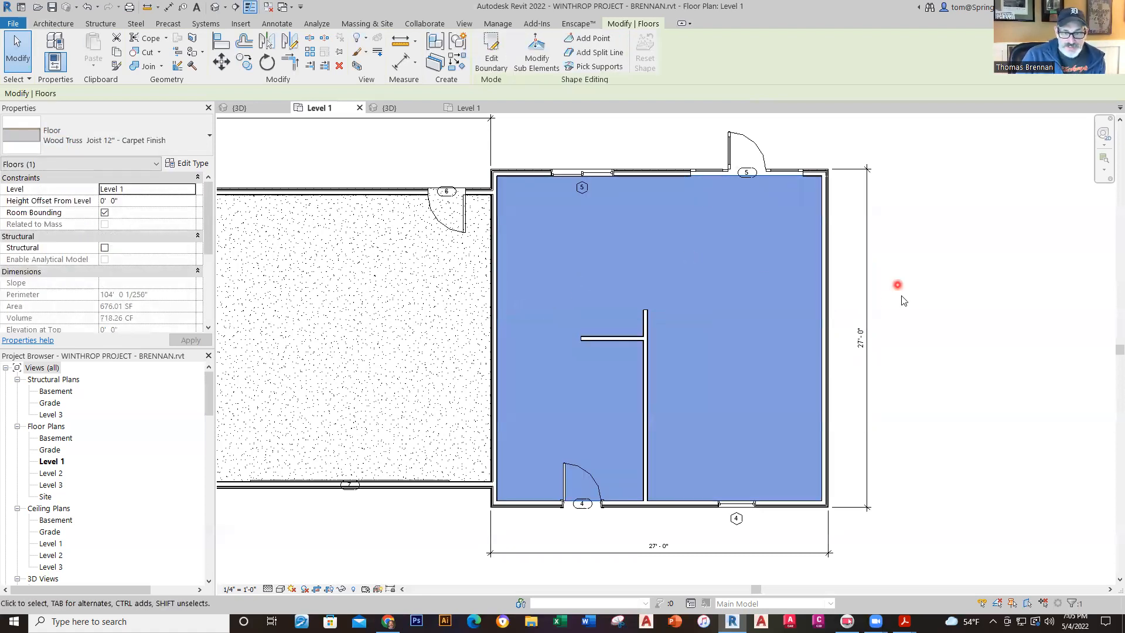
click(888, 286)
- Following the reference plan, enclose a small room with a wall about 6' long toward the front and a return to the vertical wall
click(468, 108)
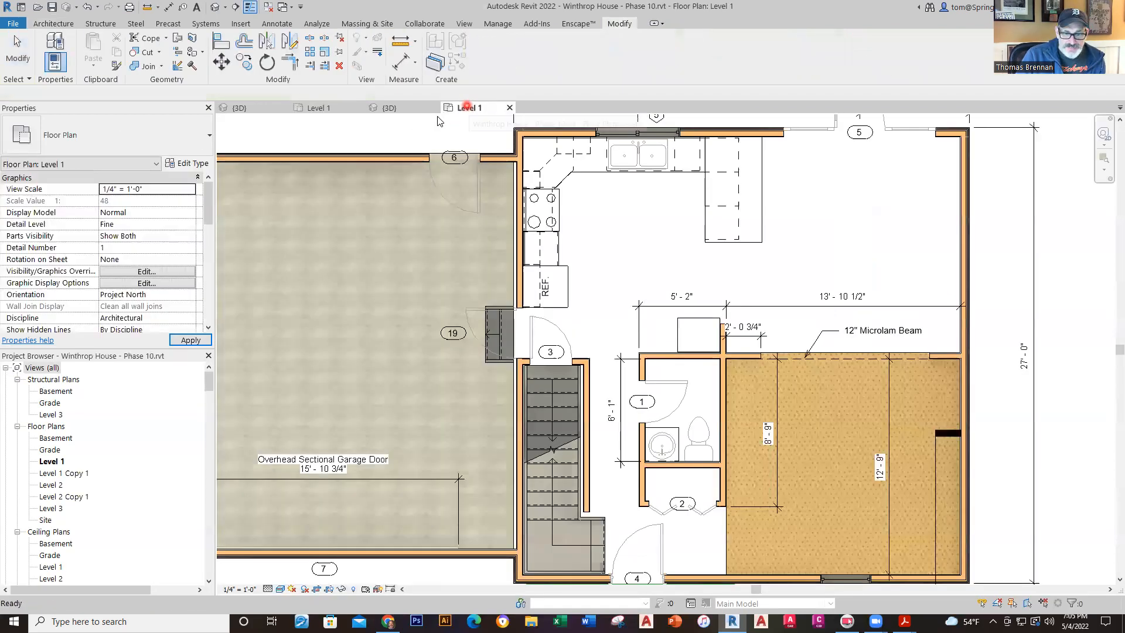
click(328, 108)
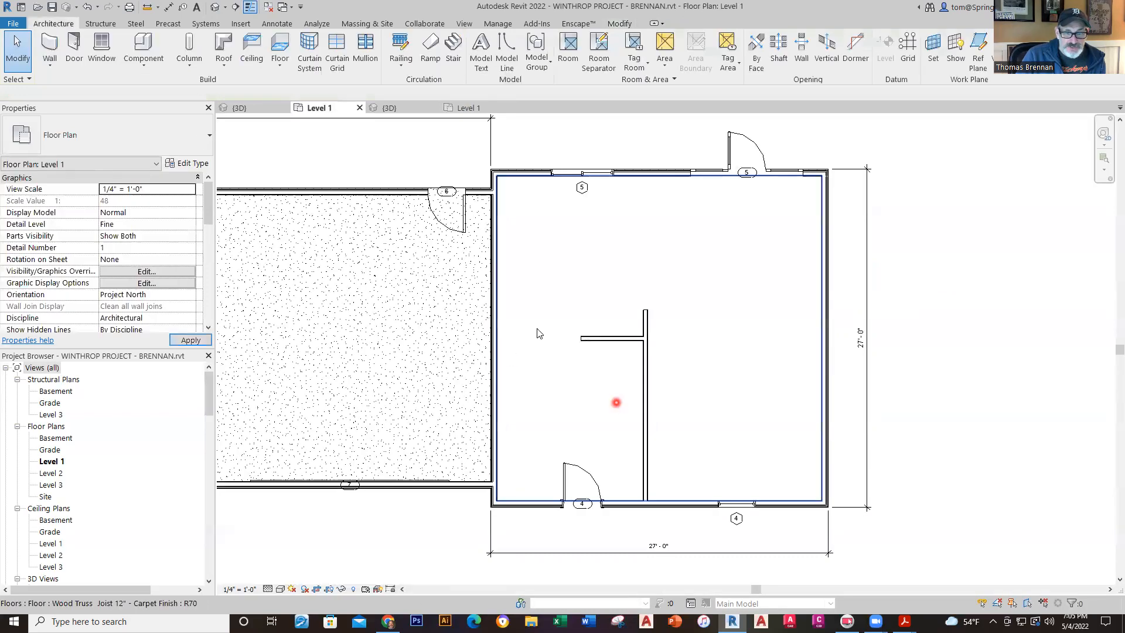
click(50, 64)
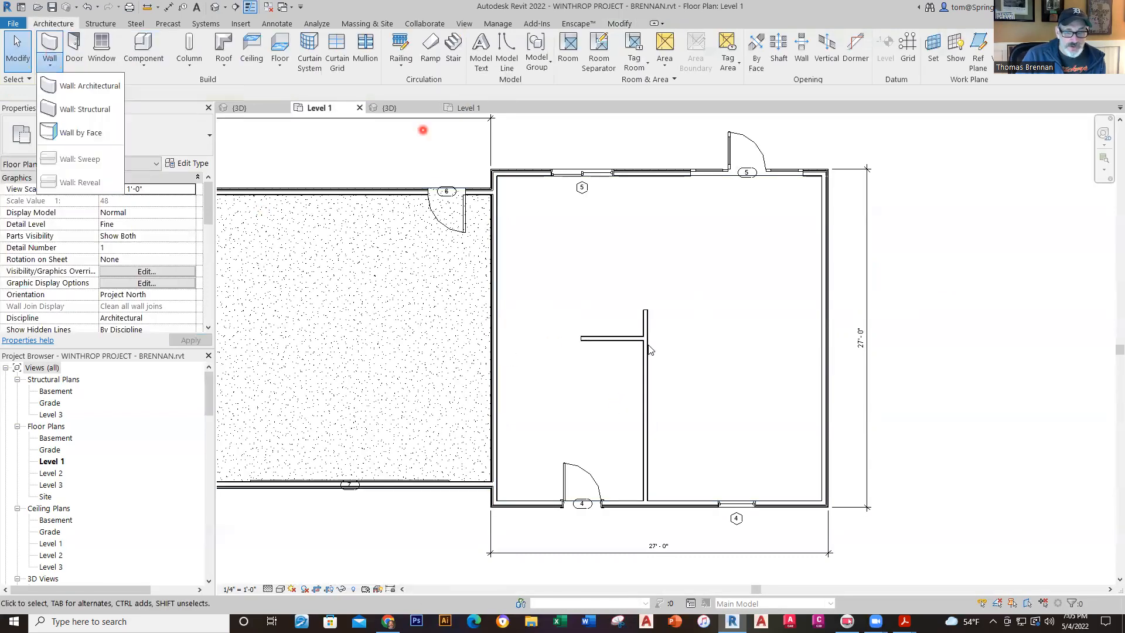
click(88, 86)
click(581, 340)
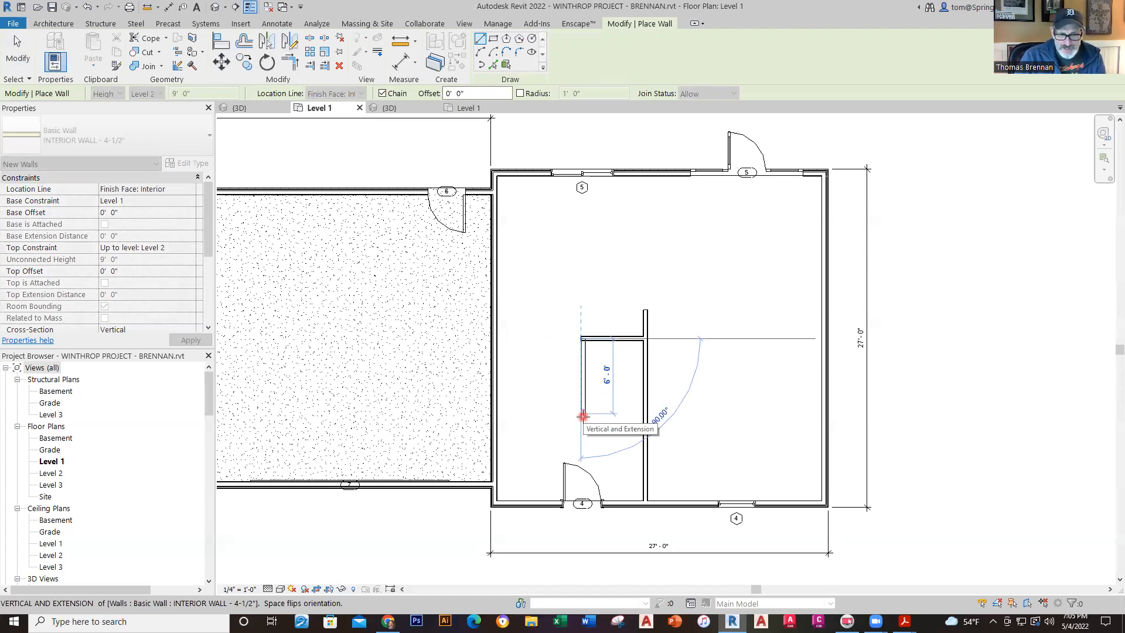
click(583, 414)
click(643, 418)
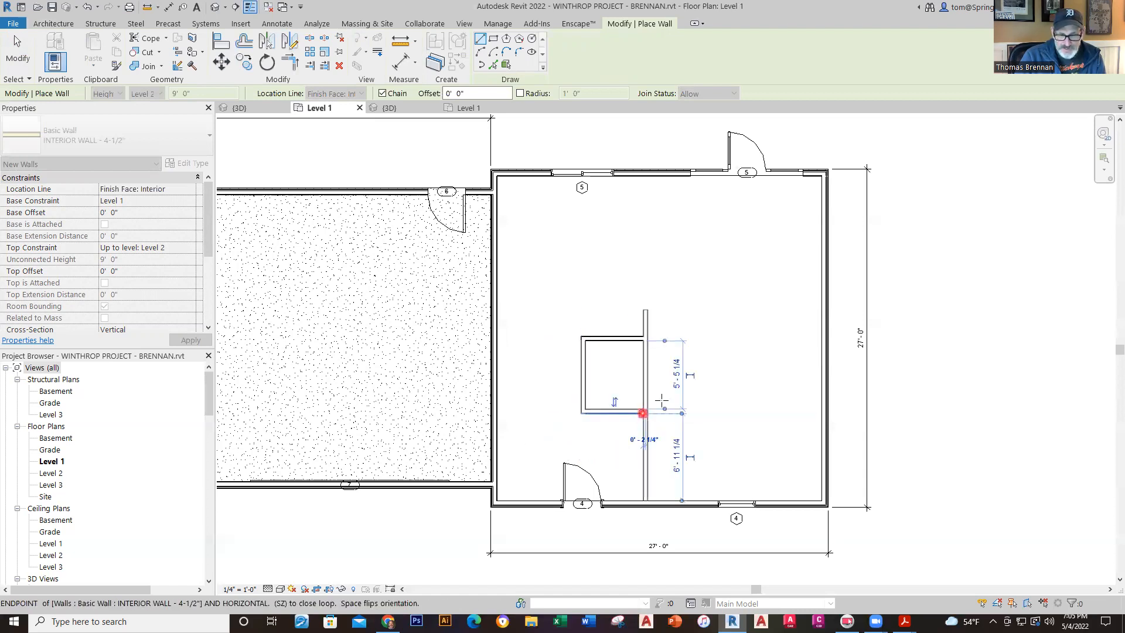
key(Escape)
key(Escape)
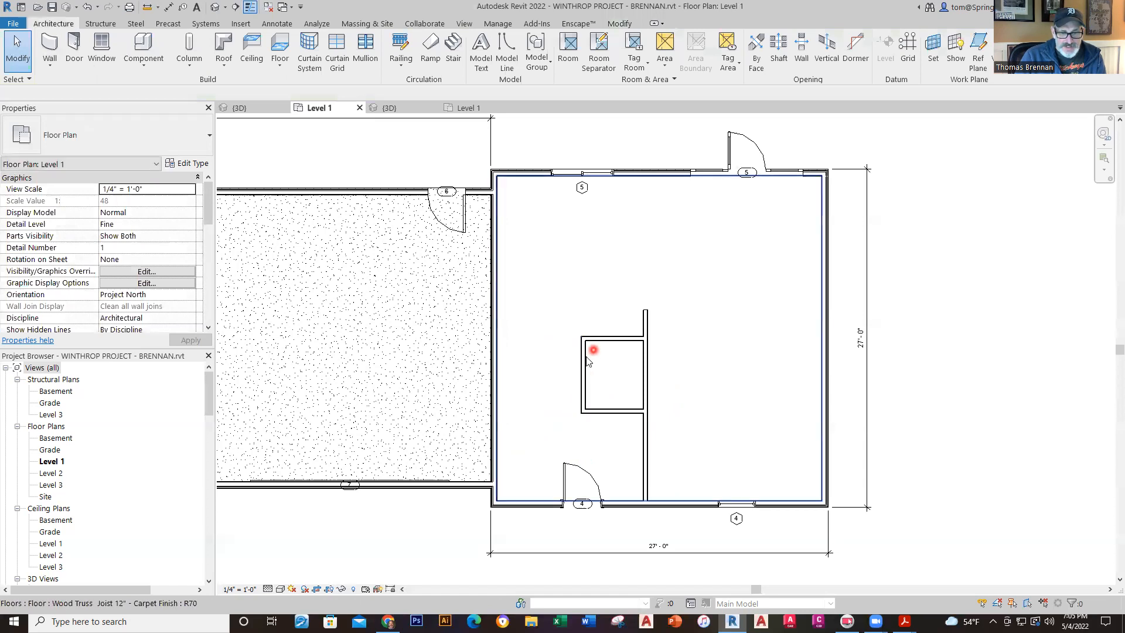
- Try moving the small room's rear wall to give the room a 6' - 1" clear depth
click(604, 344)
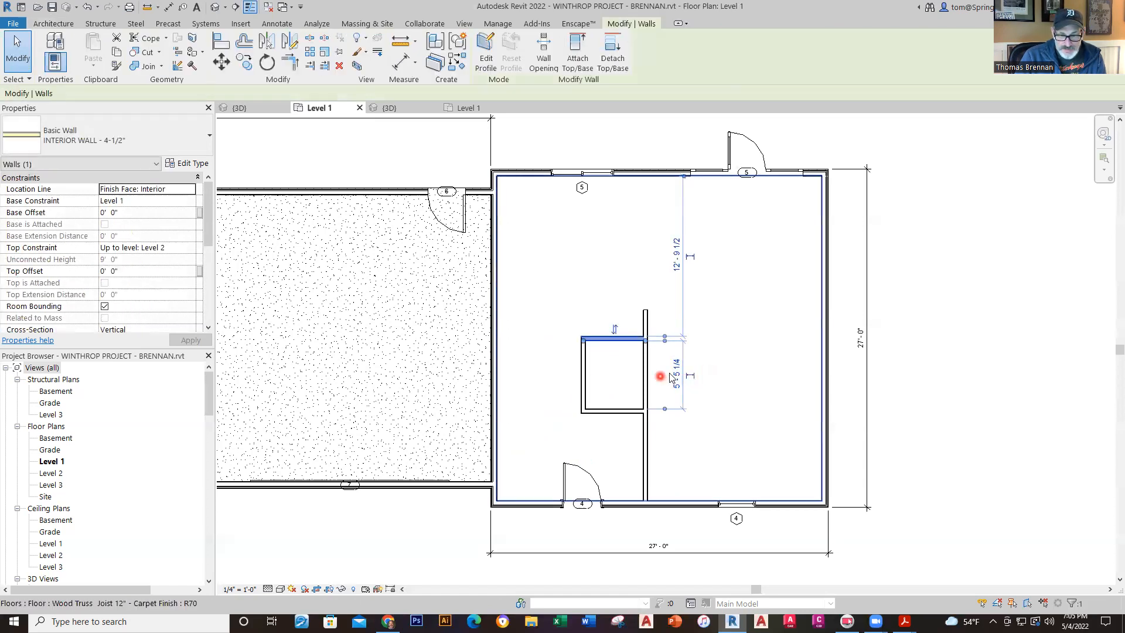
click(677, 374)
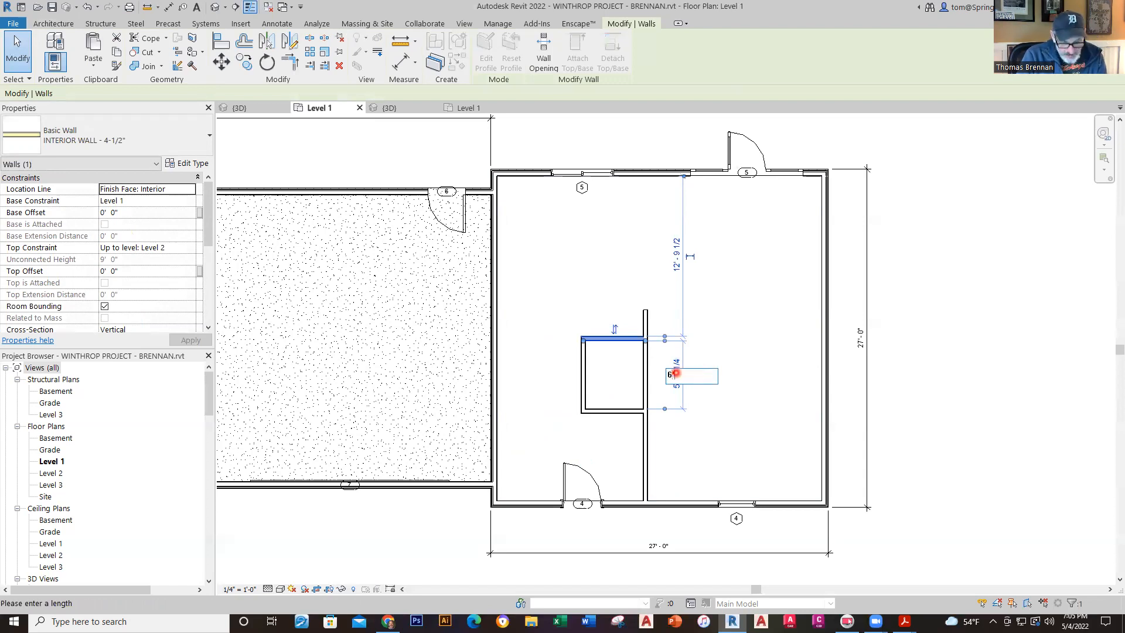
text(6)
key(Return)
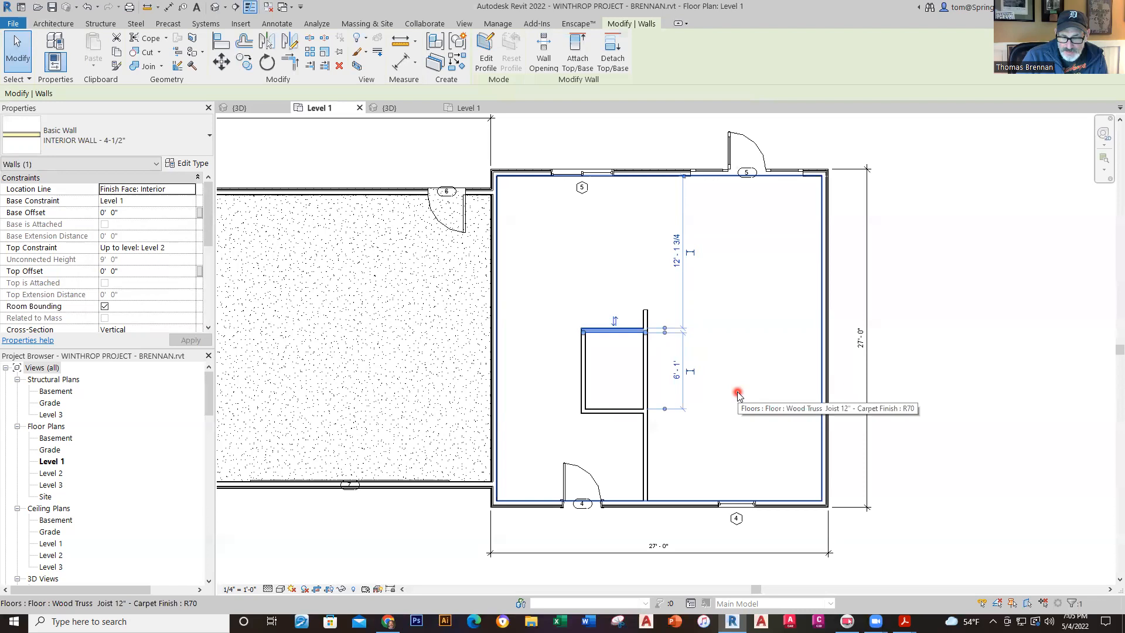
key(Escape)
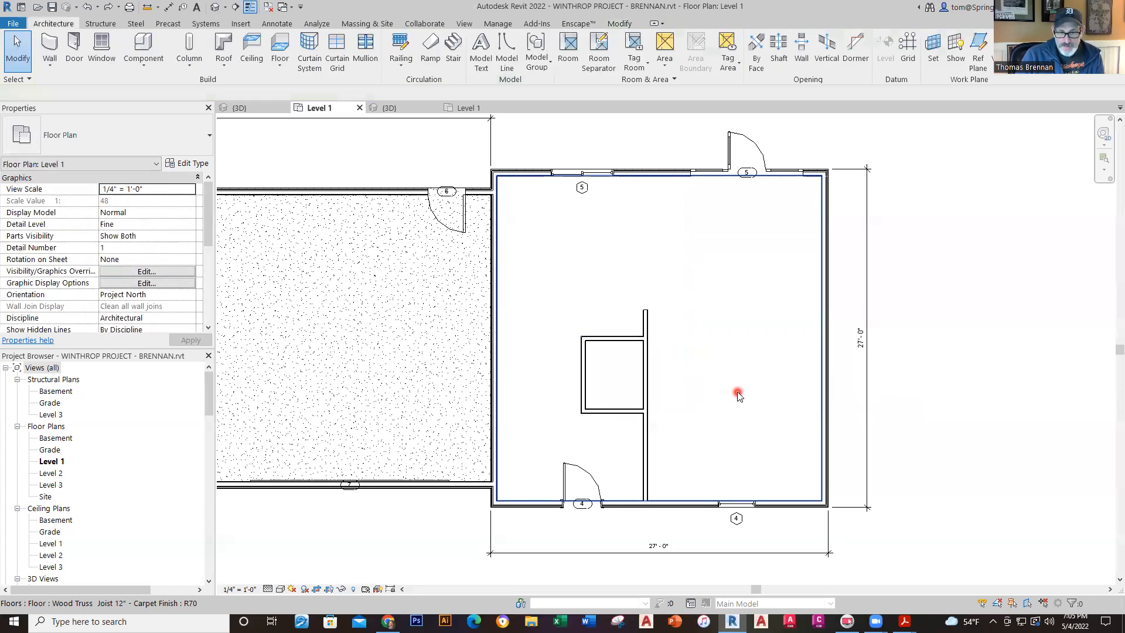
- Draw interior walls extending the small room's side wall about 3' toward the front and returning to the vertical wall, enclosing a second compartment
click(621, 413)
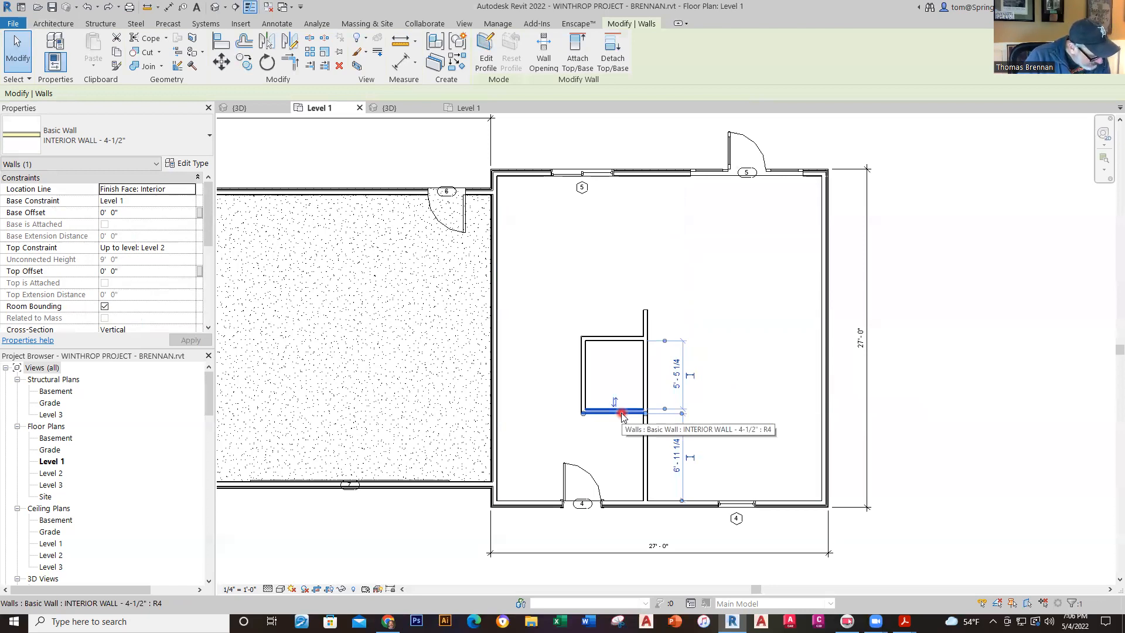
click(629, 458)
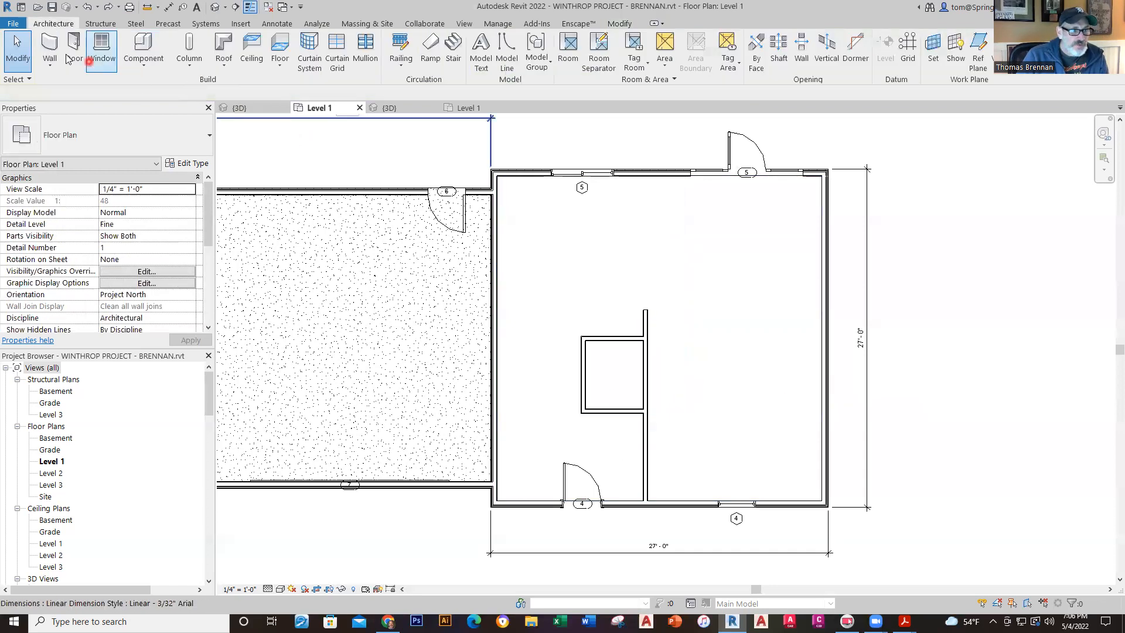
click(49, 65)
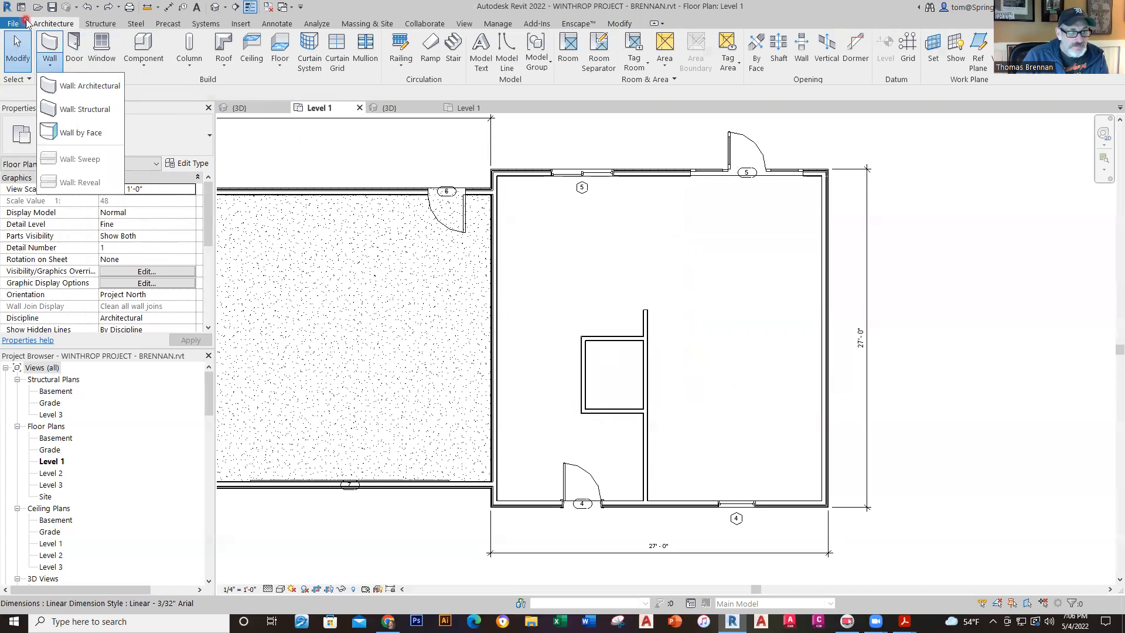
click(87, 86)
click(583, 414)
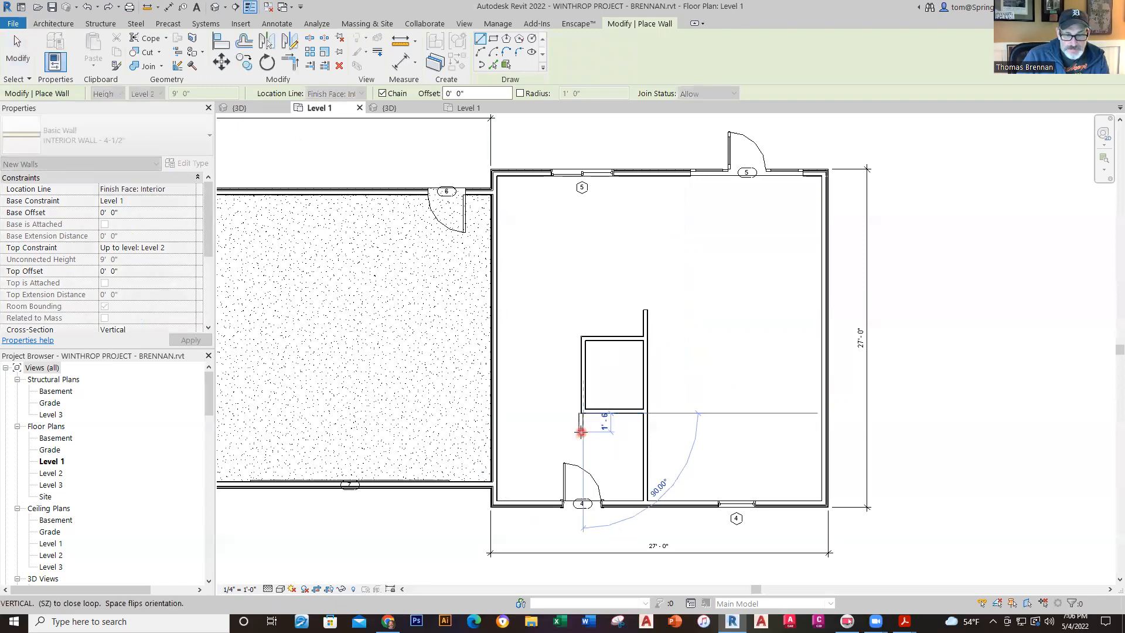
key(Escape)
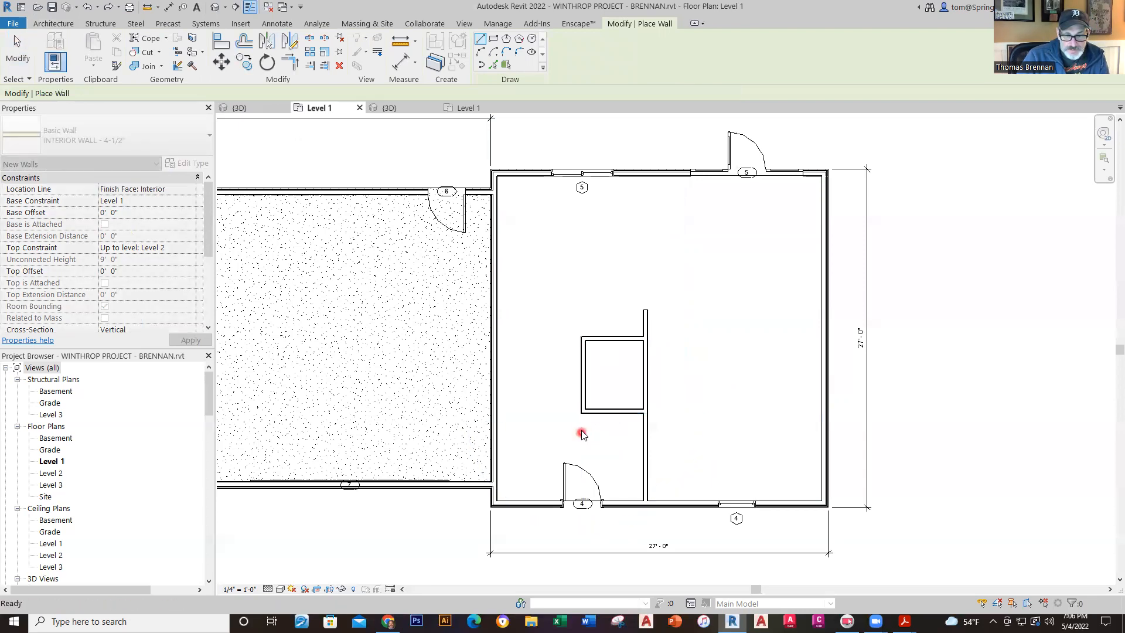
click(582, 413)
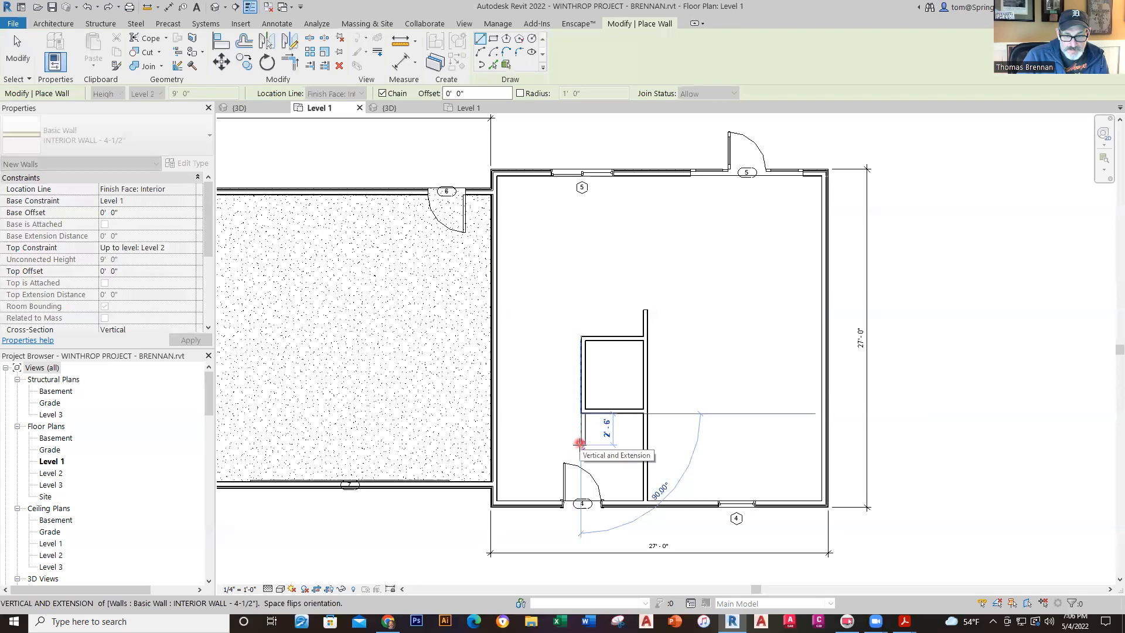
click(582, 450)
click(639, 451)
key(Escape)
key(Escape)
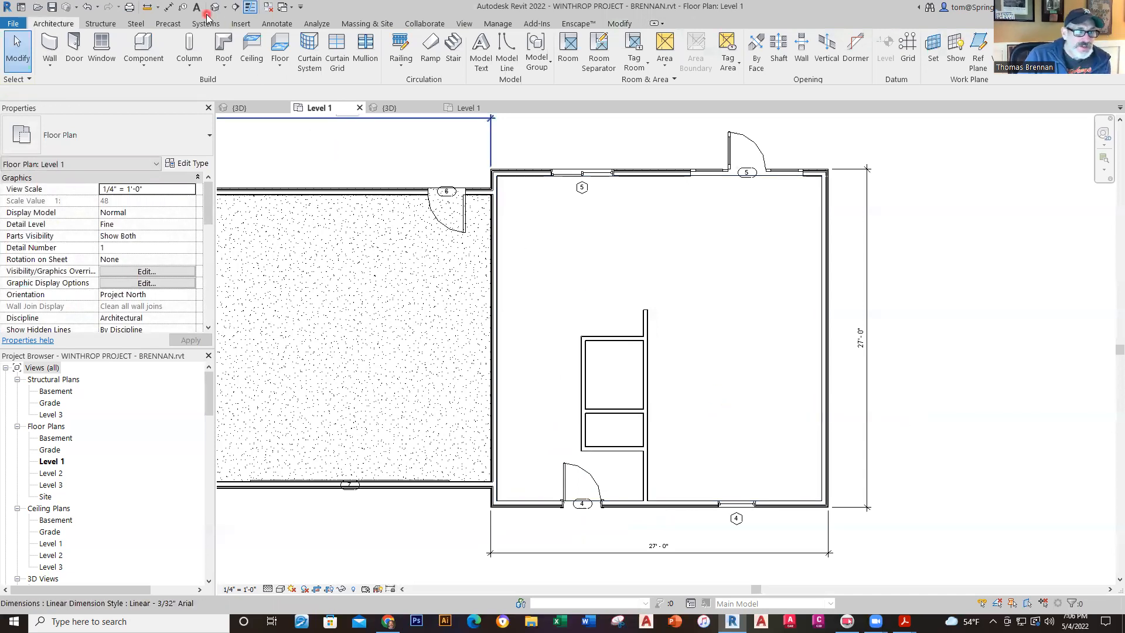
- Dimension the larger compartment's clear depth between inner wall faces, placing the dimension just beyond the long vertical interior wall
click(168, 6)
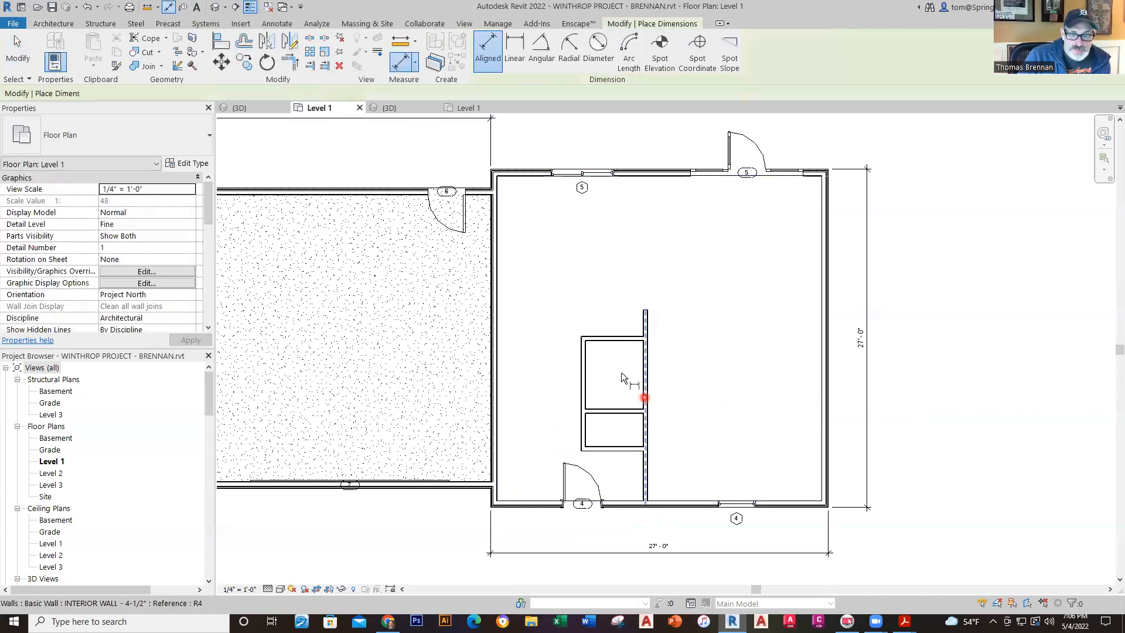
click(617, 338)
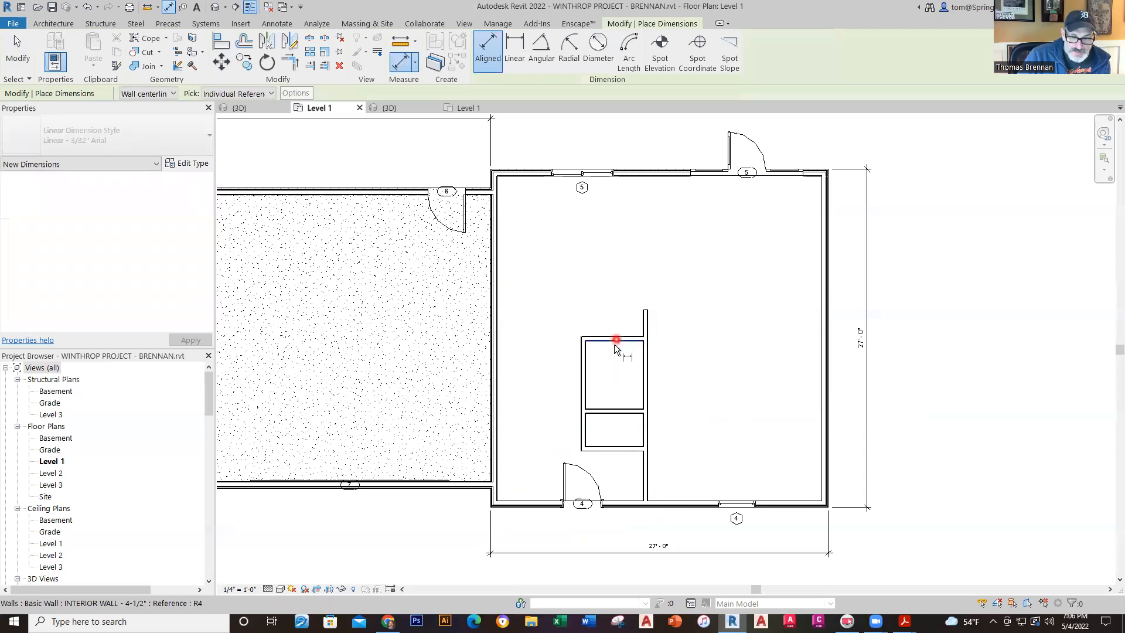
click(616, 408)
click(624, 405)
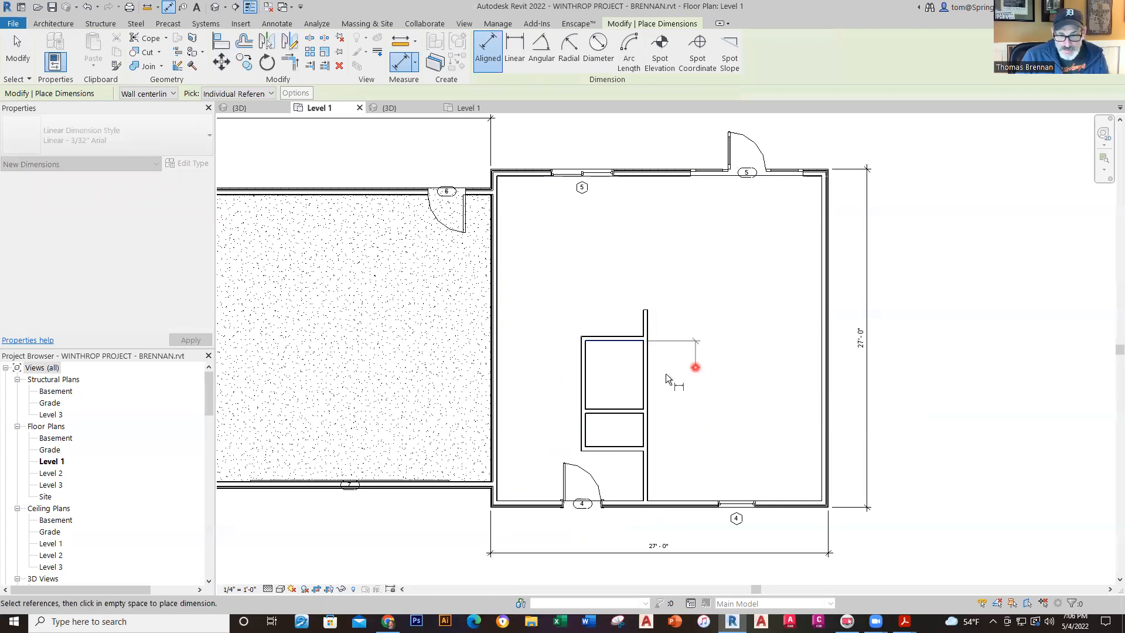
click(631, 410)
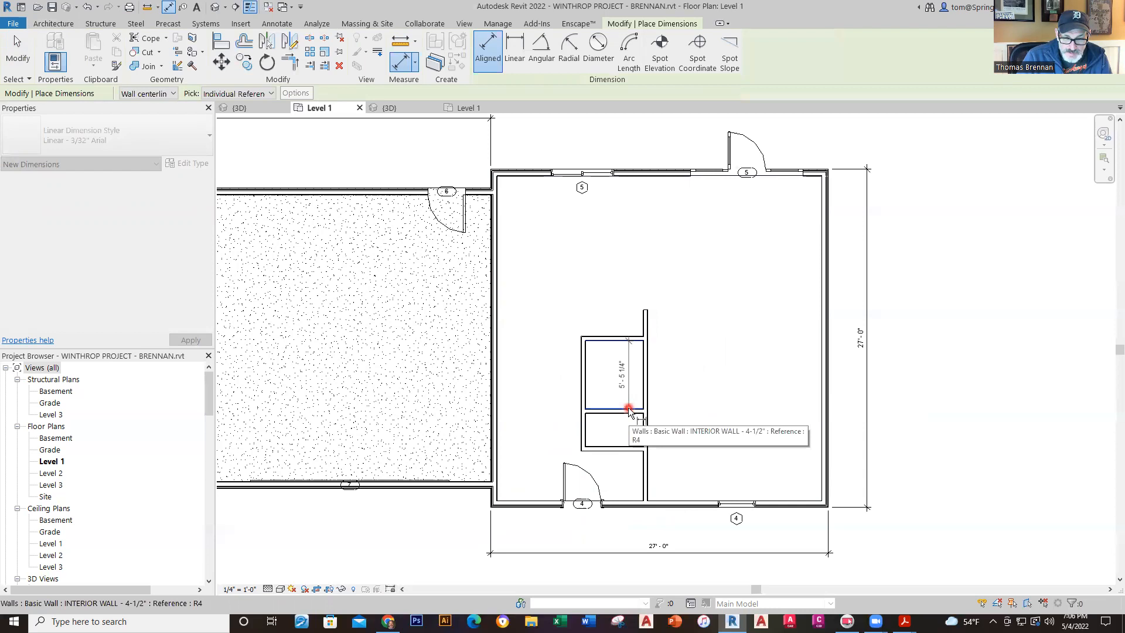
click(668, 404)
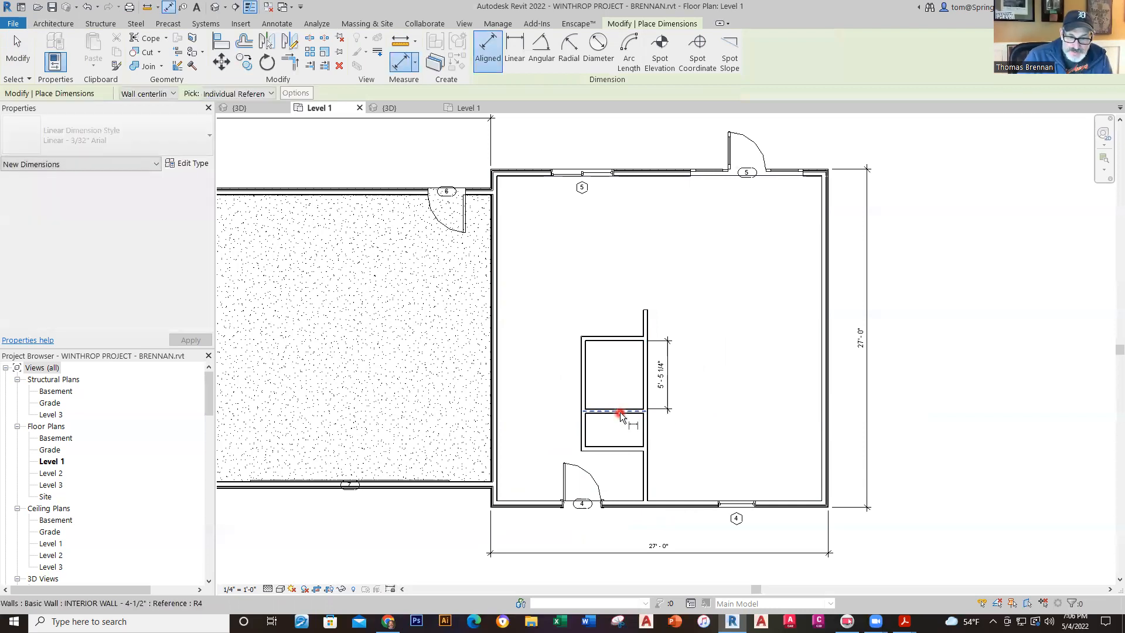
key(Escape)
key(Escape)
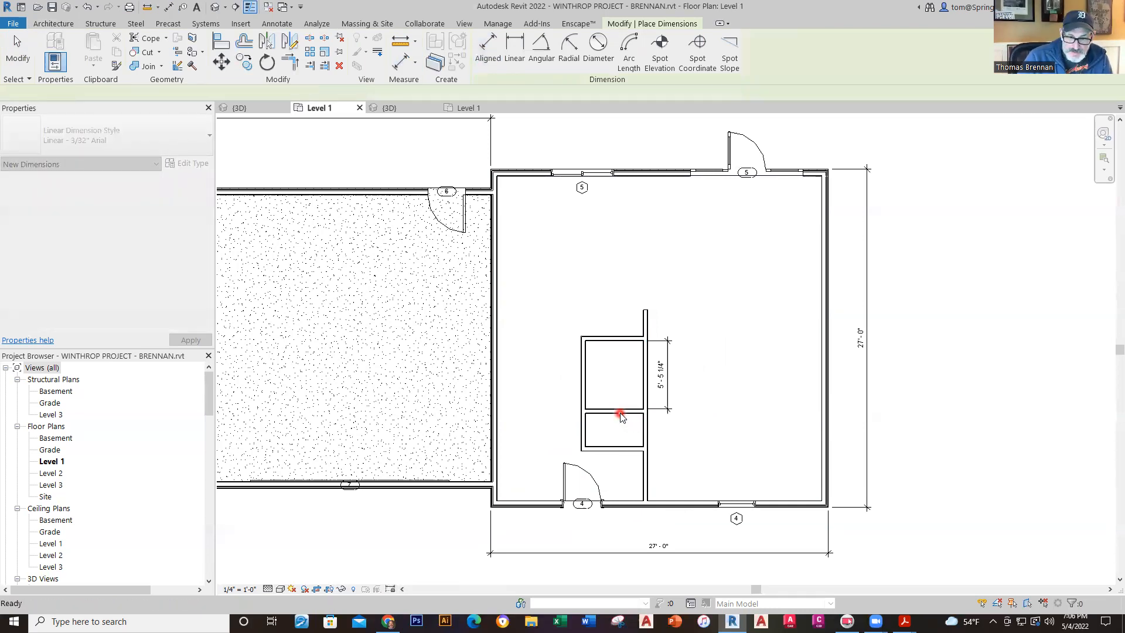
- Nudge the wall dividing the two compartments toward the front until the larger compartment's clear depth is 6' - 1"
click(619, 413)
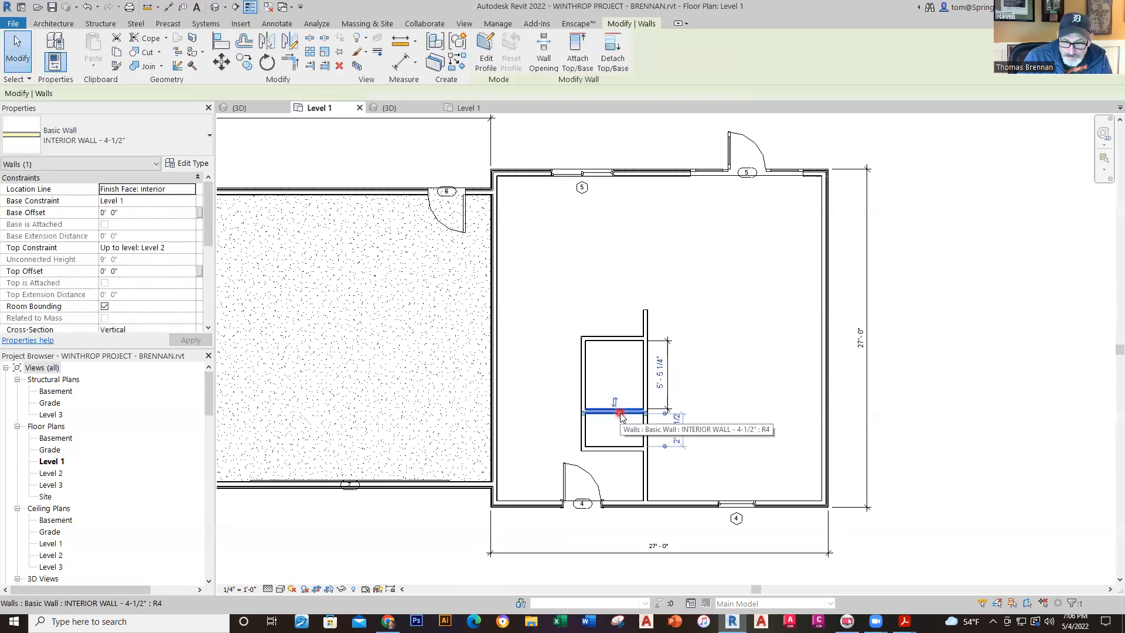
drag(620, 412, 620, 417)
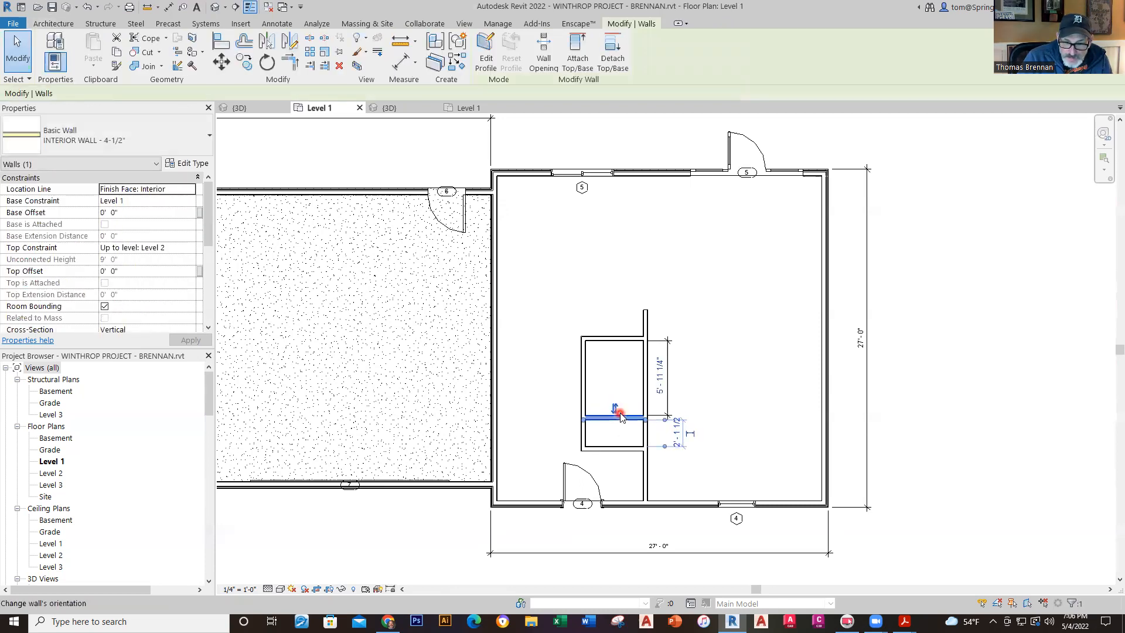
key(Down)
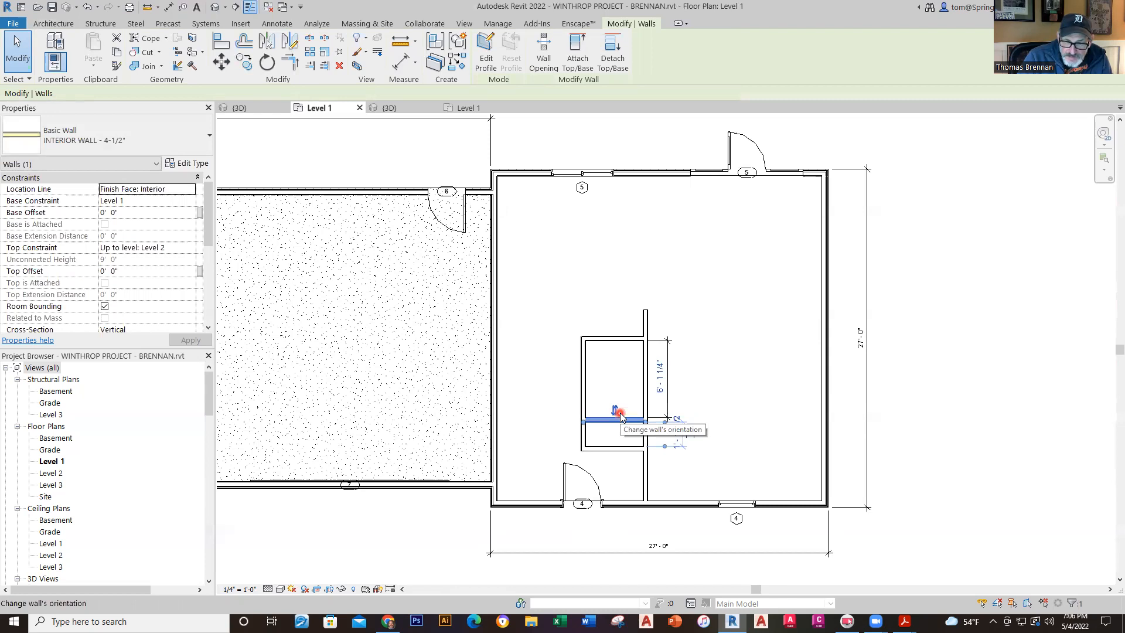
scroll(620, 413, up, 4)
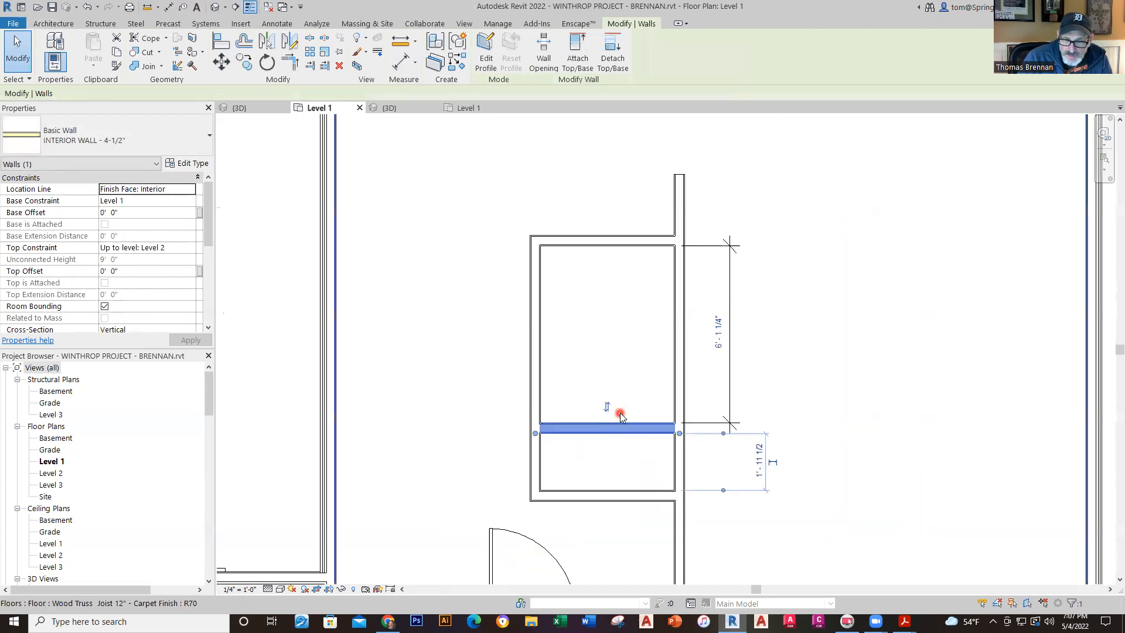
key(Up)
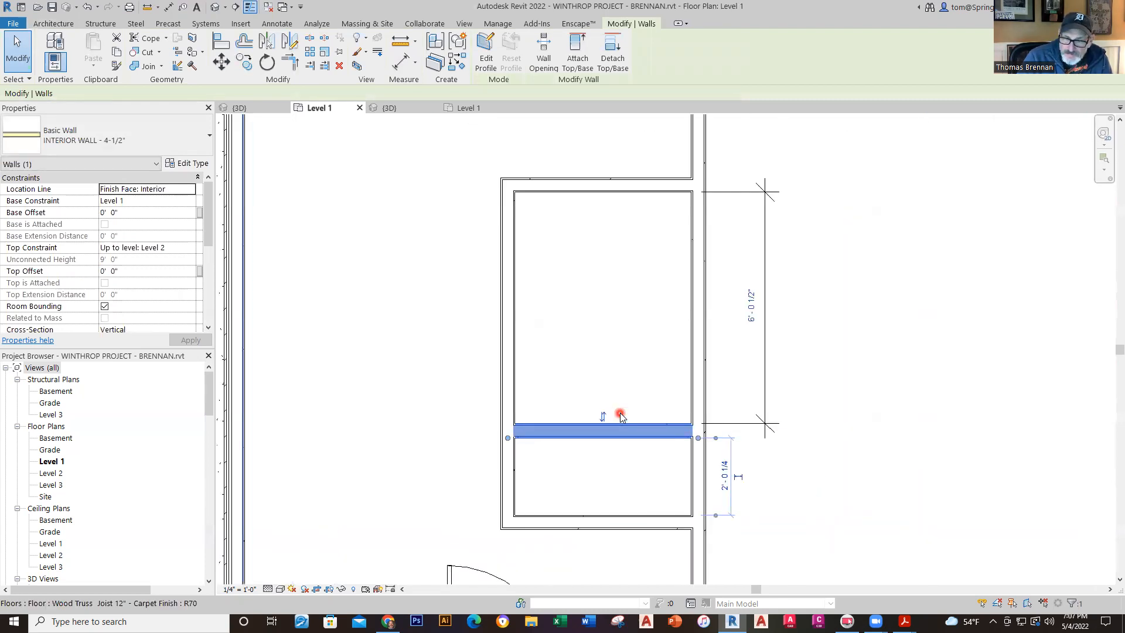
key(Down)
scroll(621, 414, up, 2)
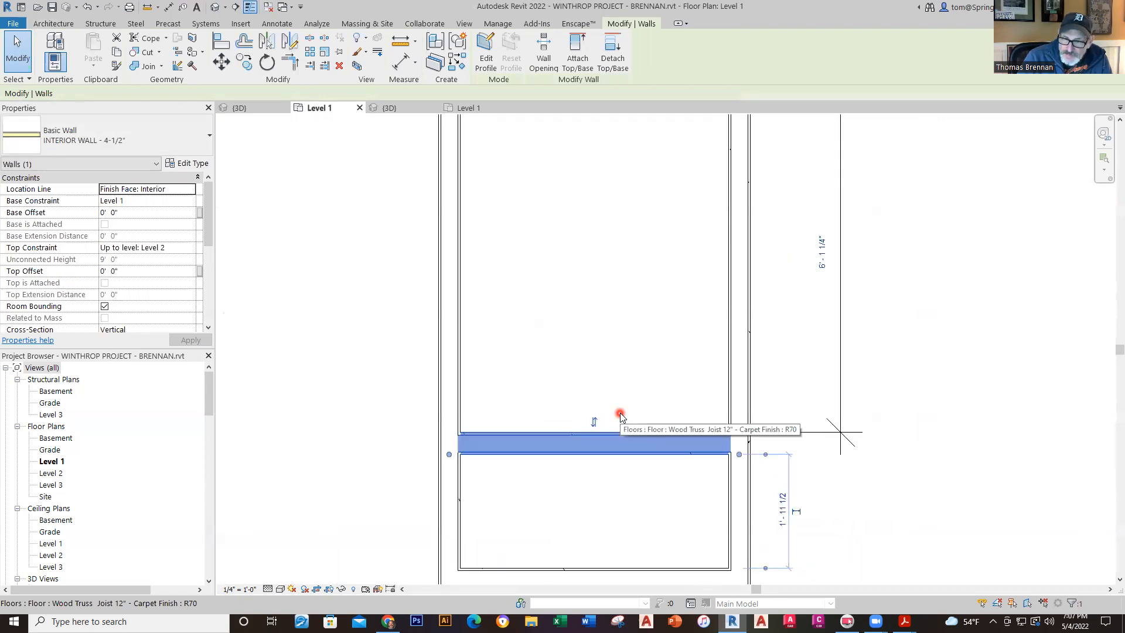
key(Up)
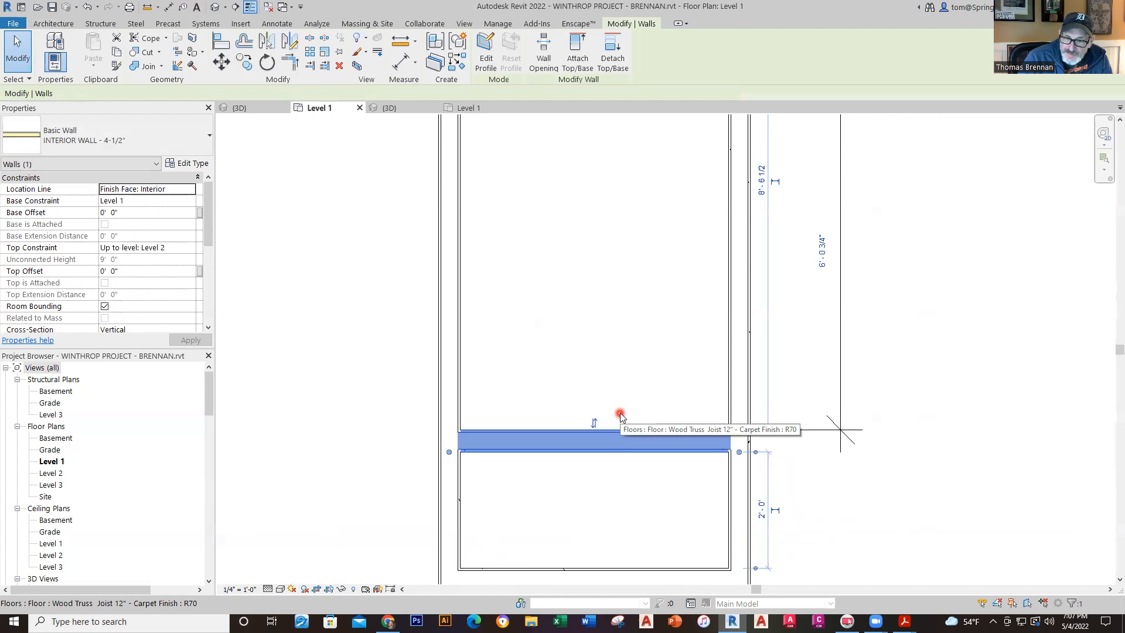
scroll(621, 415, up, 2)
key(Down)
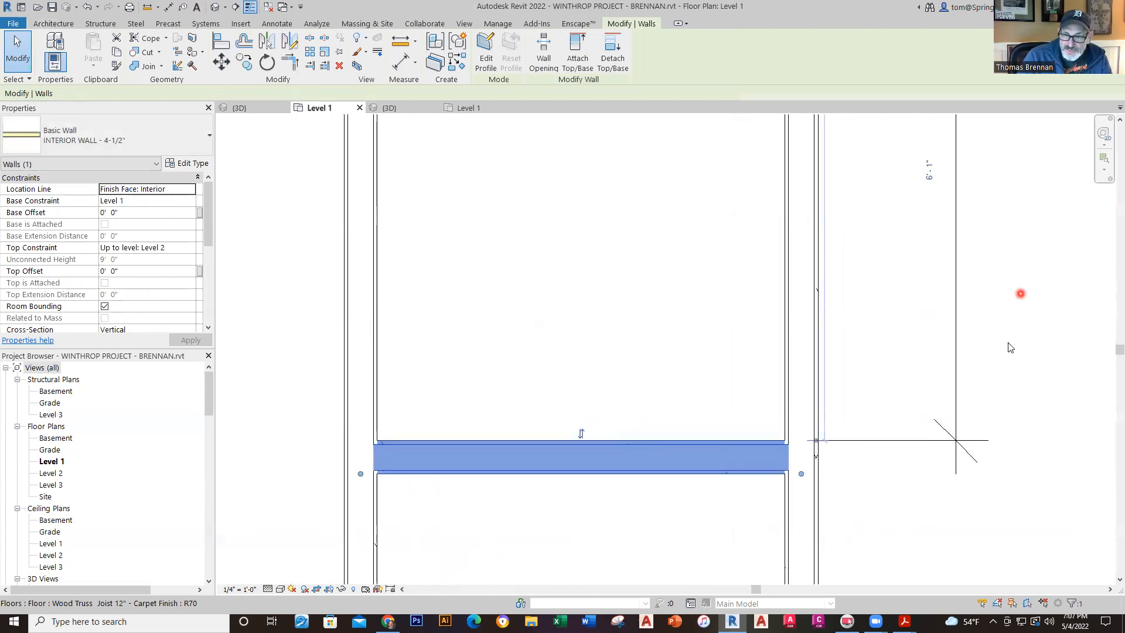
click(1004, 363)
- Dimension the small room's overall width, from its side wall's outer face to the vertical wall's far face, placing the dimension behind the room
scroll(1004, 363, up, 4)
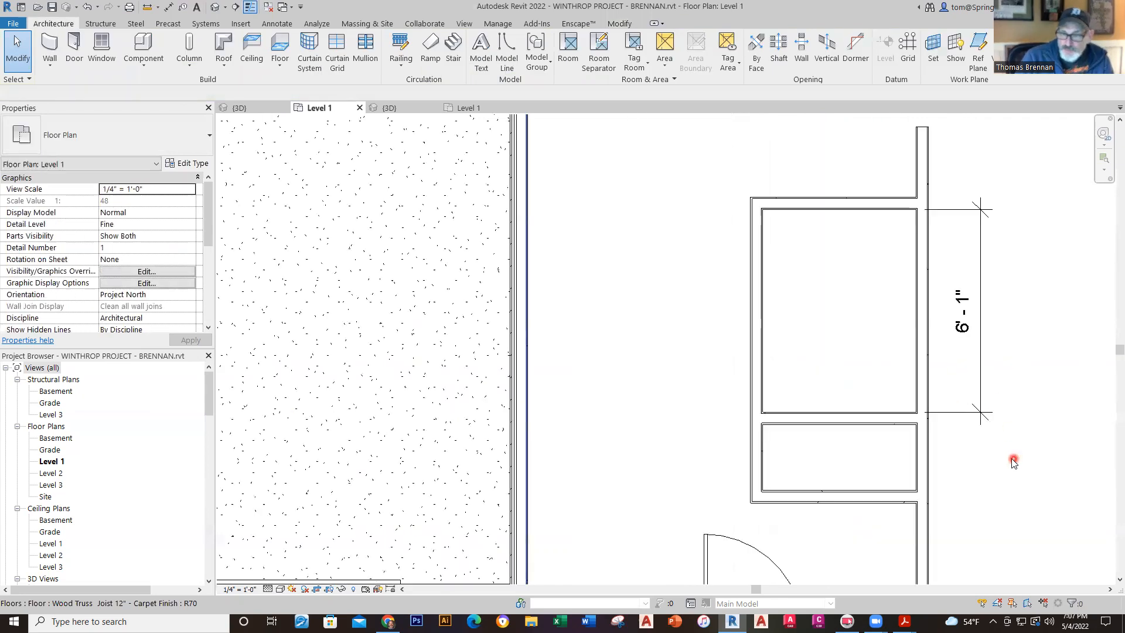
scroll(1007, 473, down, 2)
middle_drag(1006, 473, 791, 389)
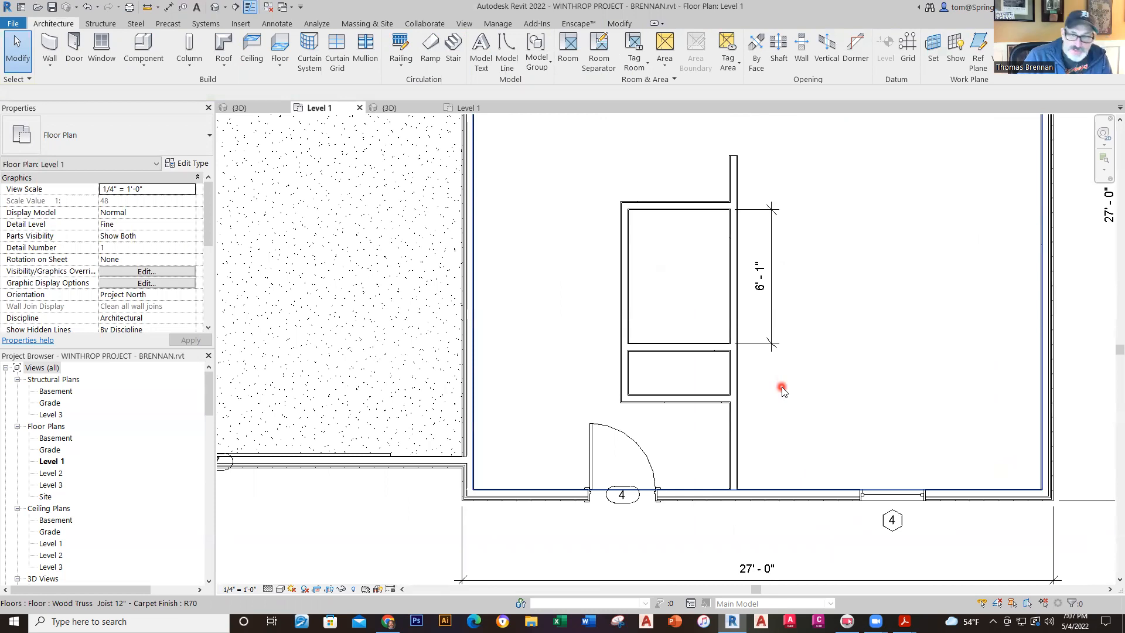
click(167, 8)
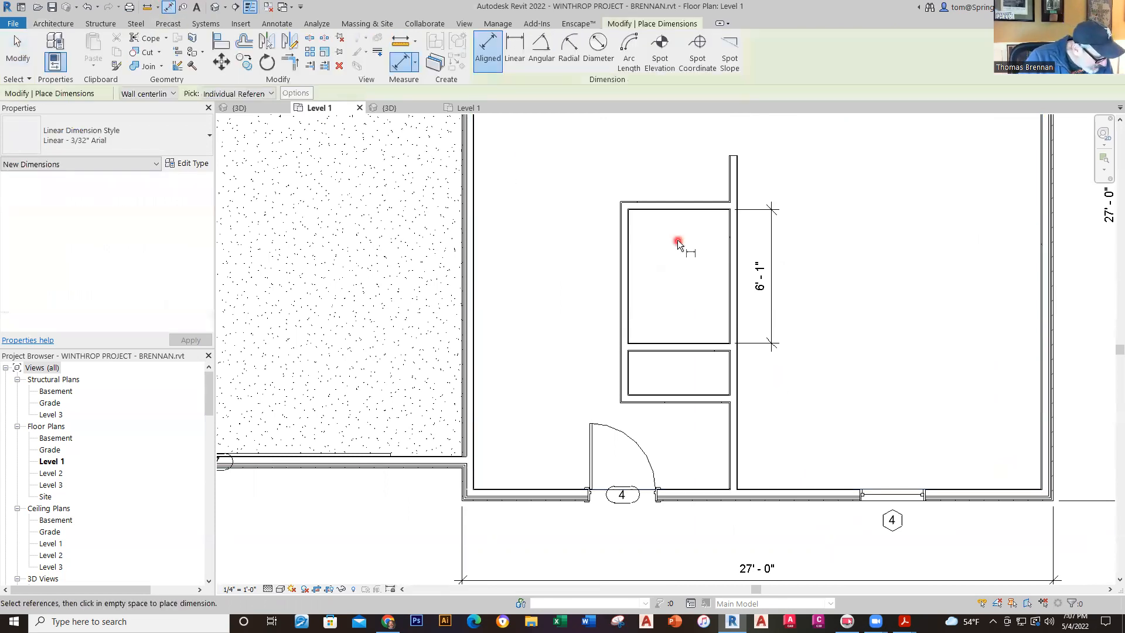
key(Tab)
click(618, 222)
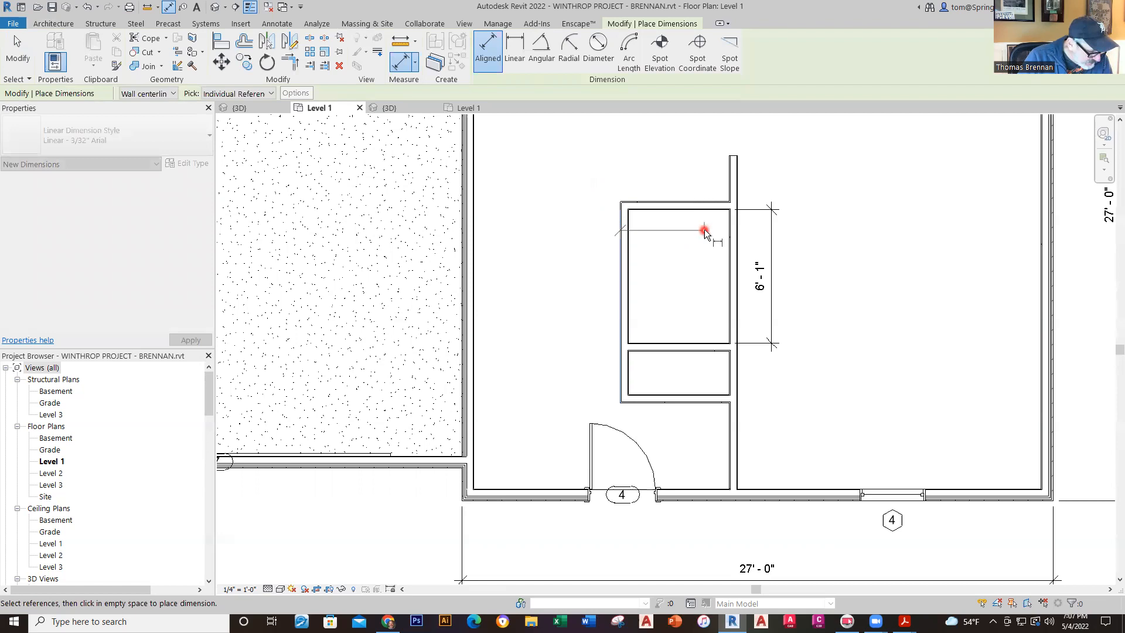
click(737, 188)
middle_drag(810, 197, 818, 253)
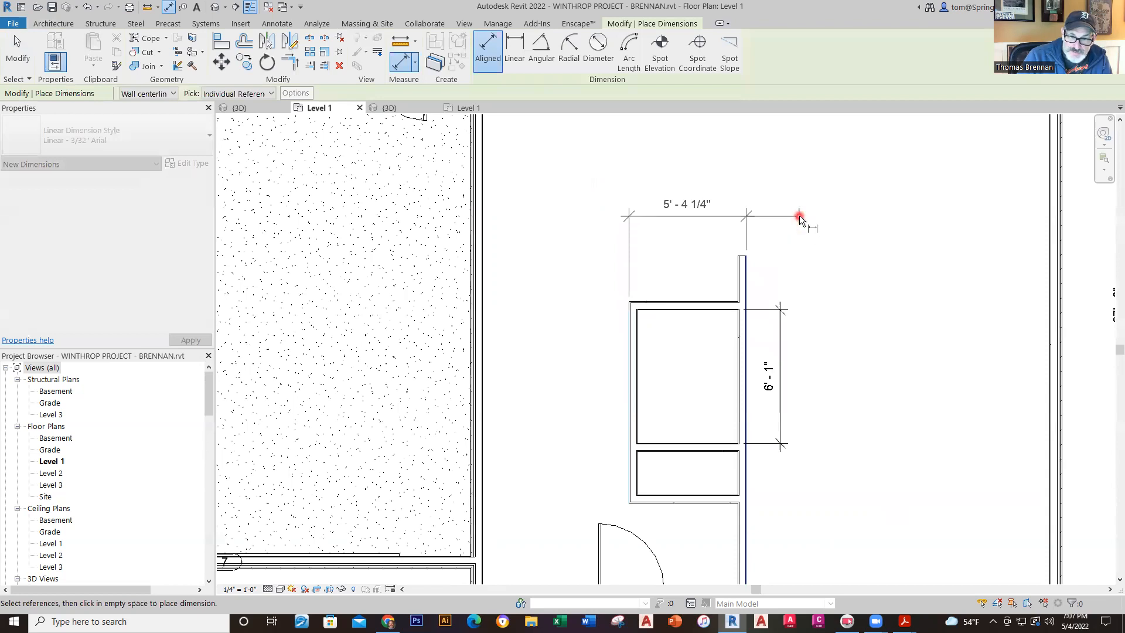
click(799, 216)
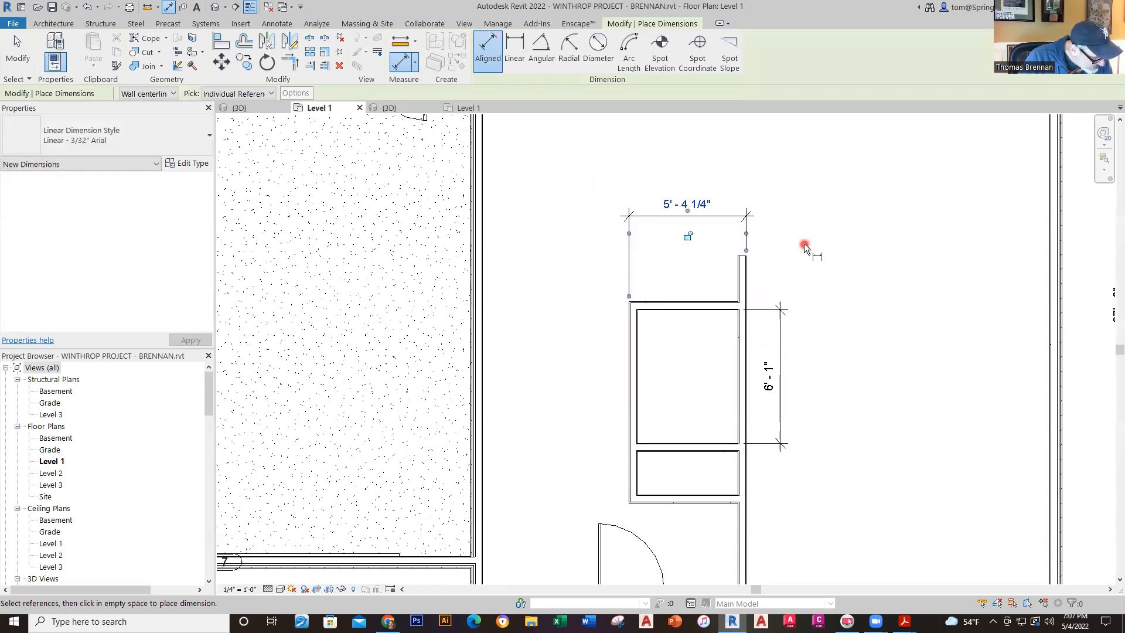
key(Escape)
key(Escape)
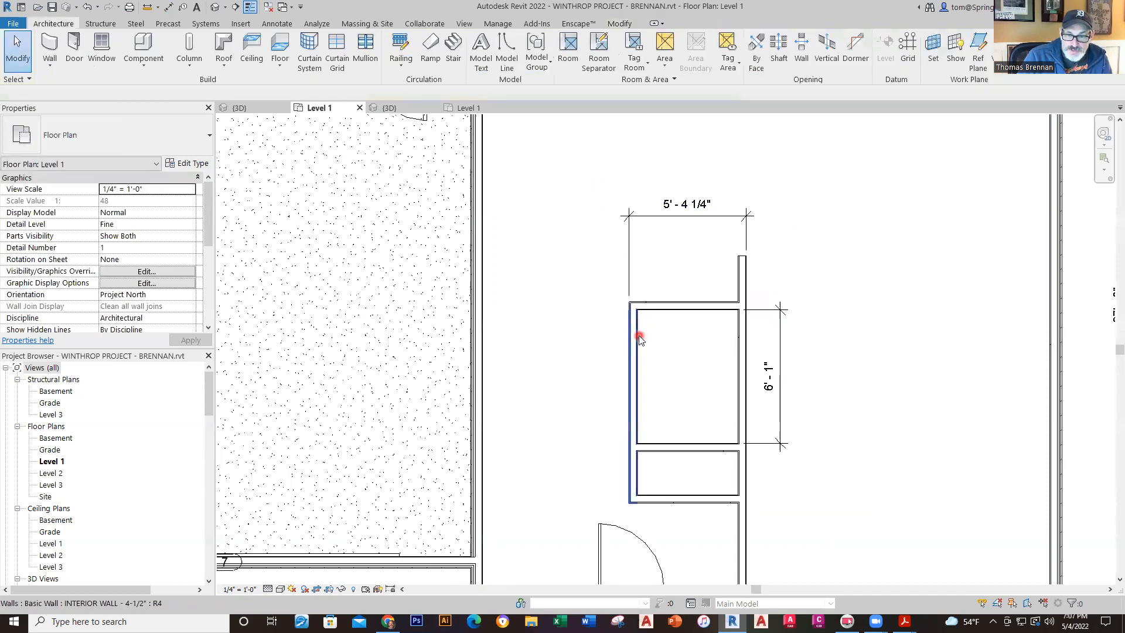
- Nudge the small room's side wall toward the long vertical interior wall until the overall width is 5' - 2"
click(636, 338)
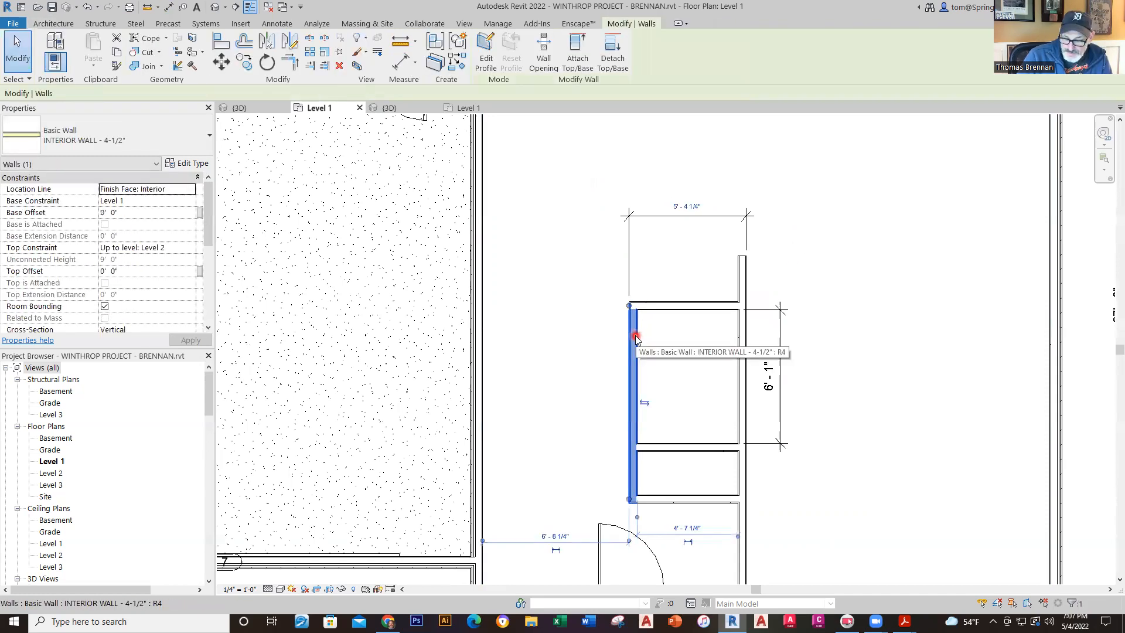
key(Right)
key(Right)
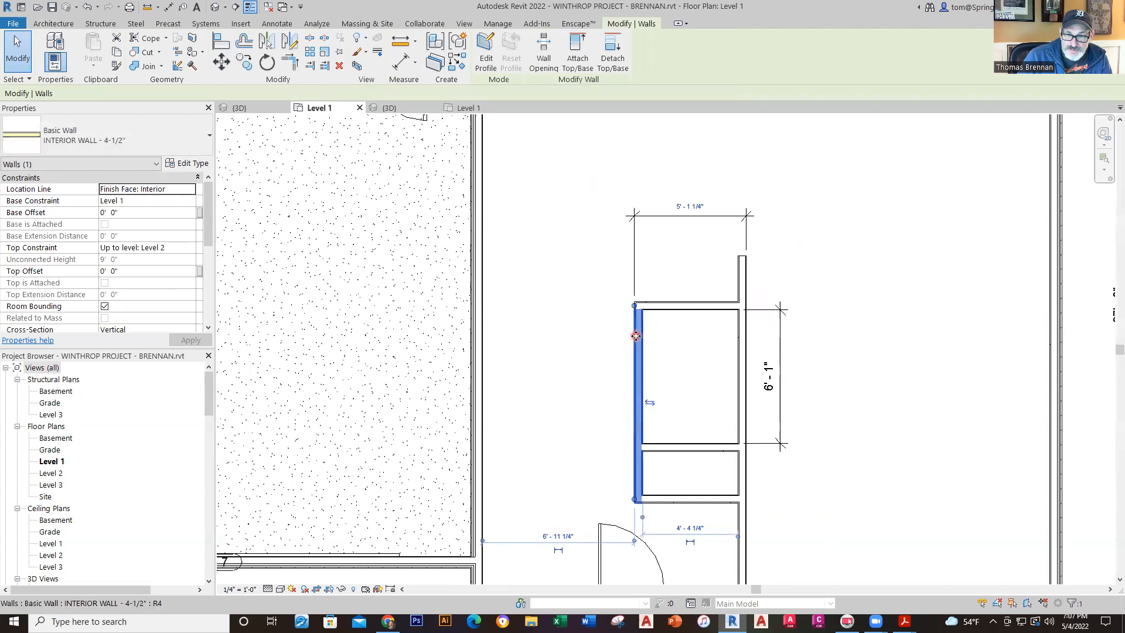
key(Left)
scroll(603, 320, up, 2)
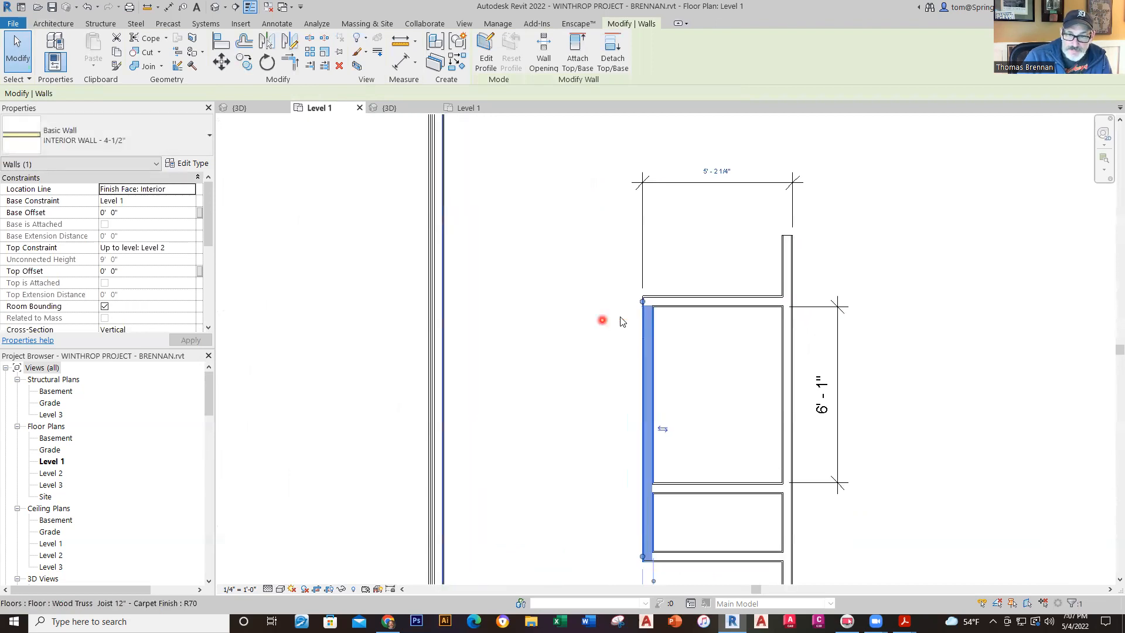
scroll(680, 368, up, 1)
middle_drag(680, 369, 668, 433)
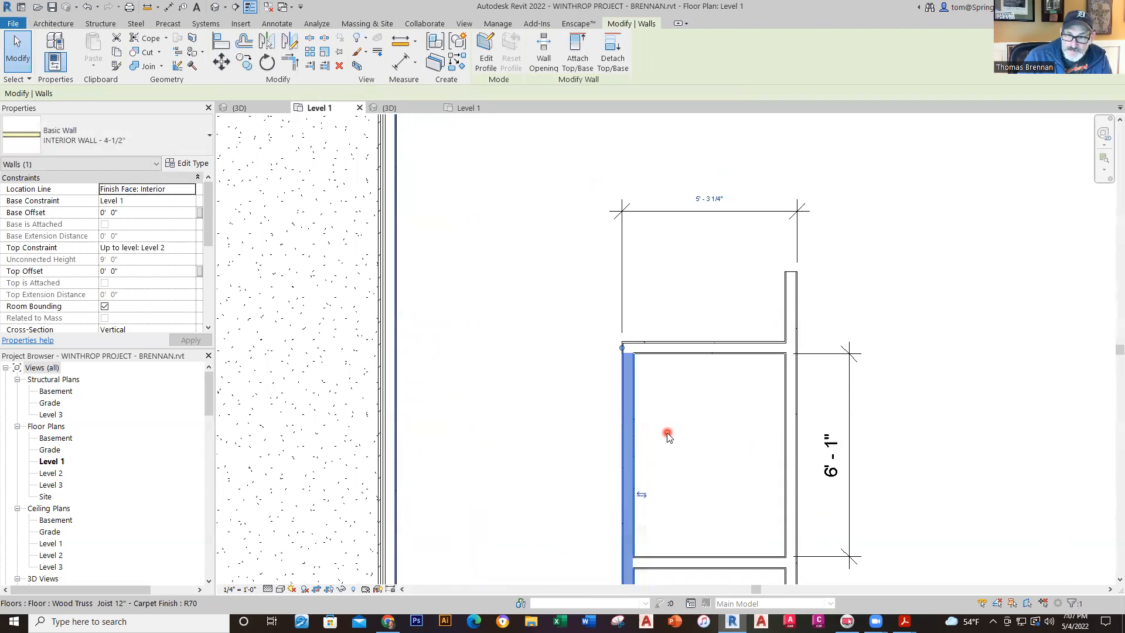
key(Right)
scroll(667, 435, up, 1)
middle_drag(667, 435, 659, 531)
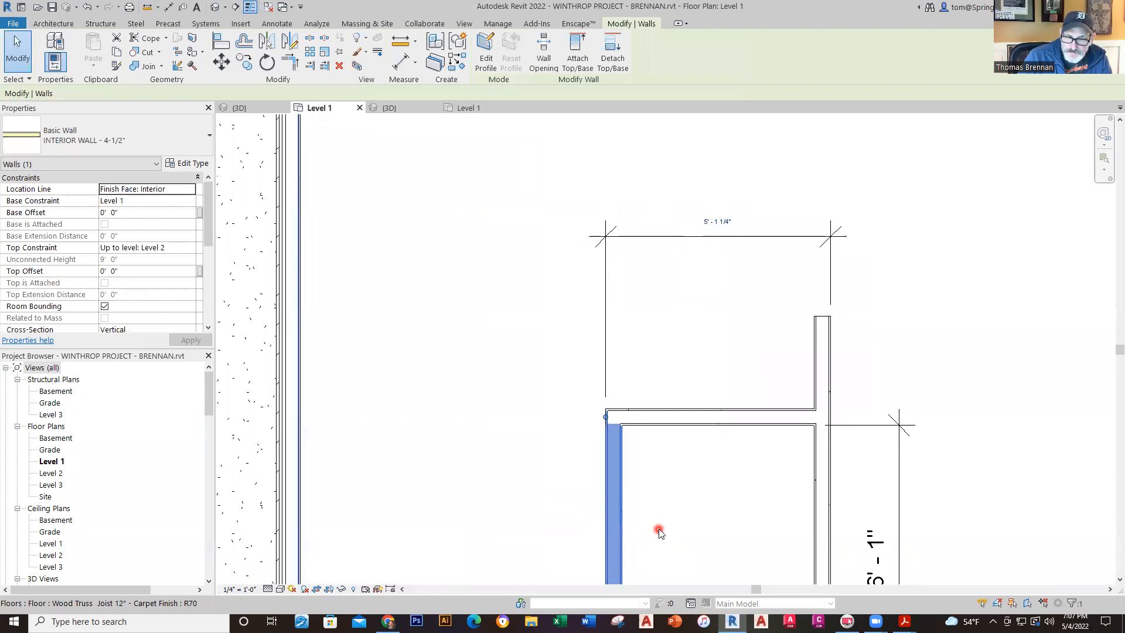
key(Left)
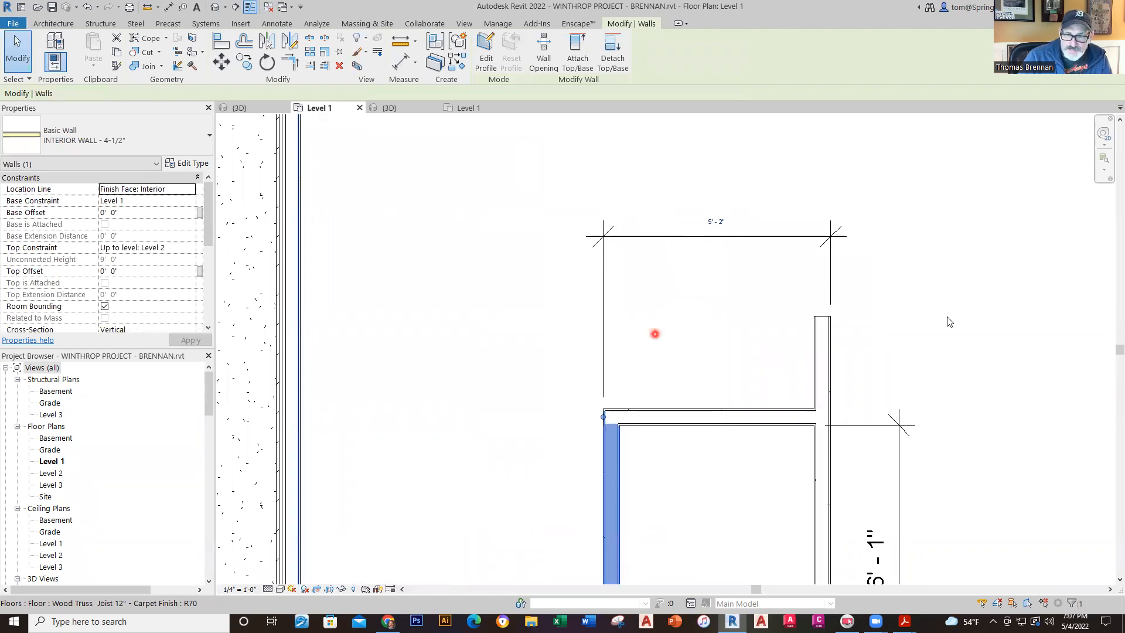
key(Escape)
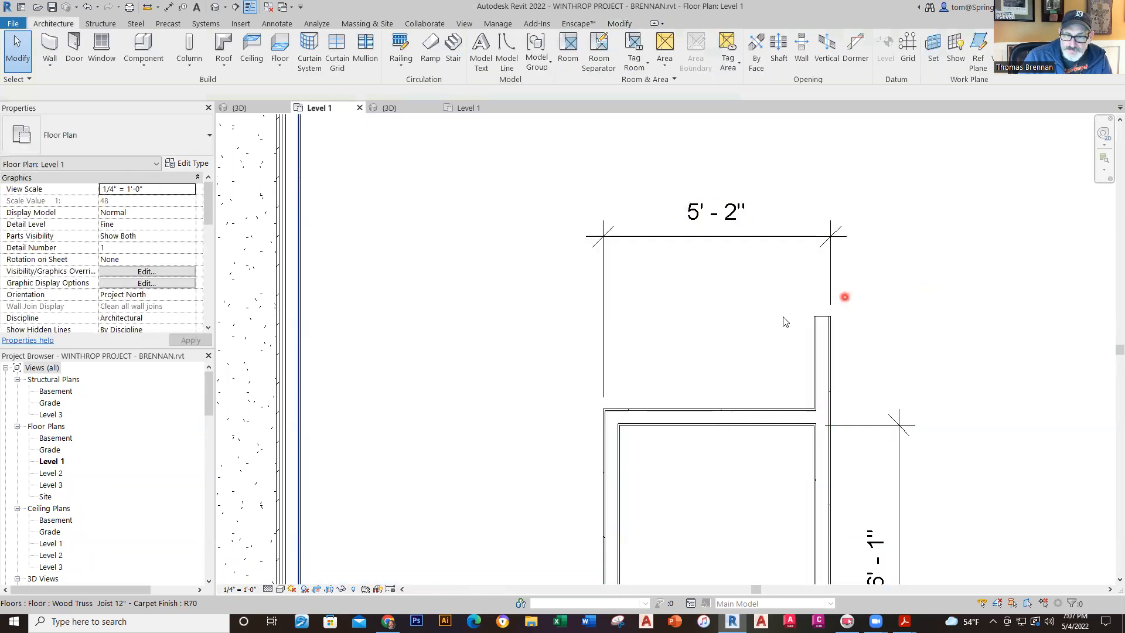
- Dimension the small room's depth from the front wall's outer face to the rear wall's inner face, placing the dimension on the garage side
scroll(820, 381, down, 4)
middle_drag(813, 462, 742, 378)
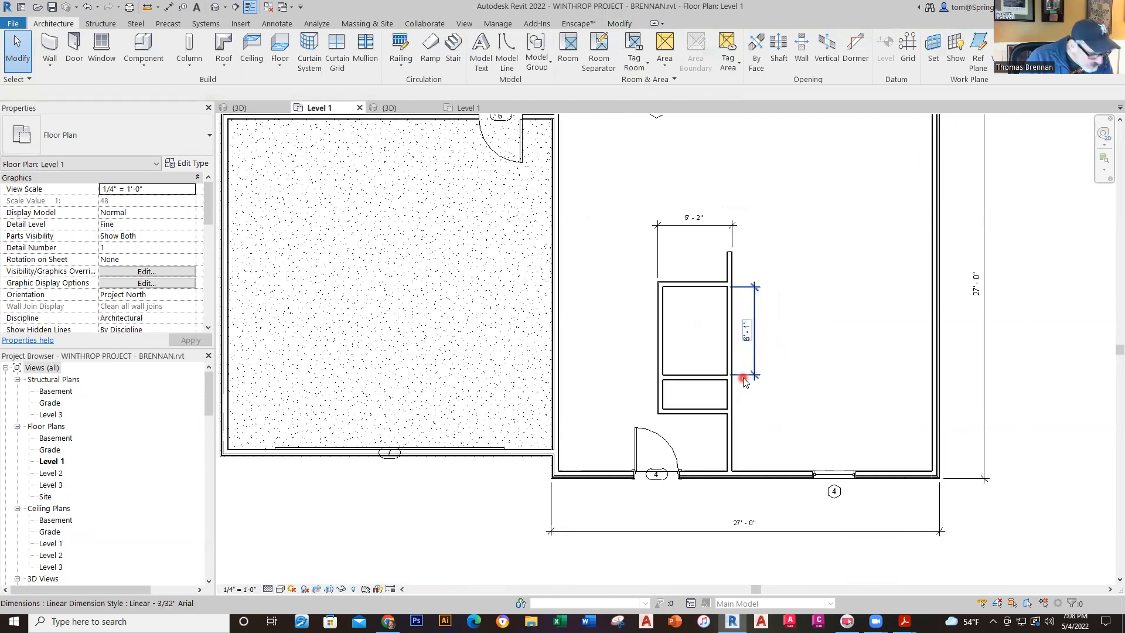
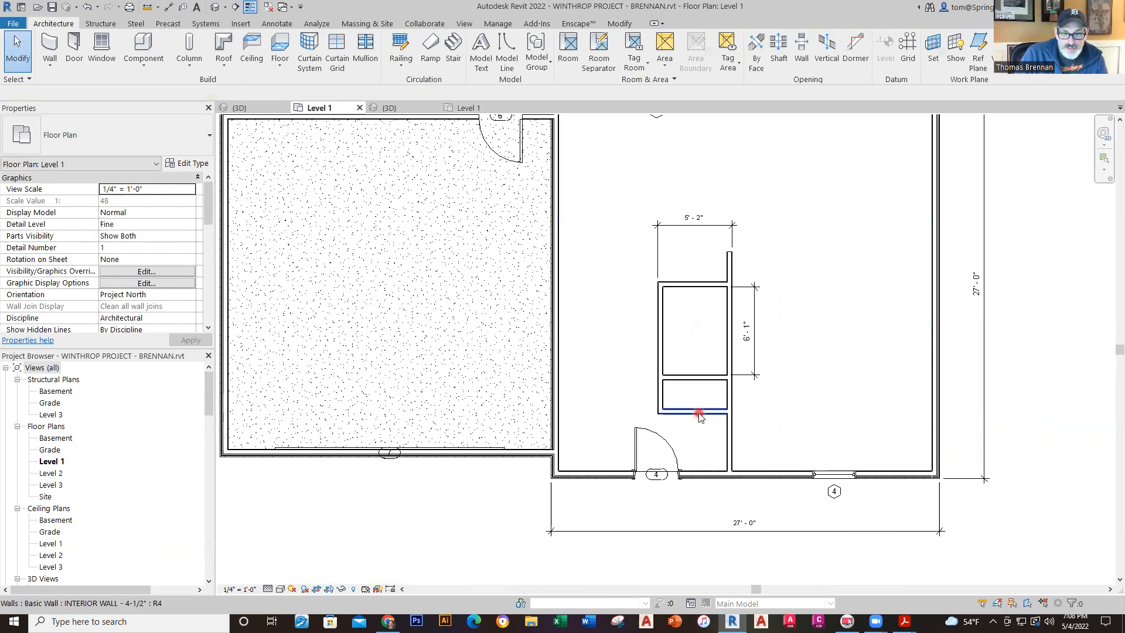
click(168, 6)
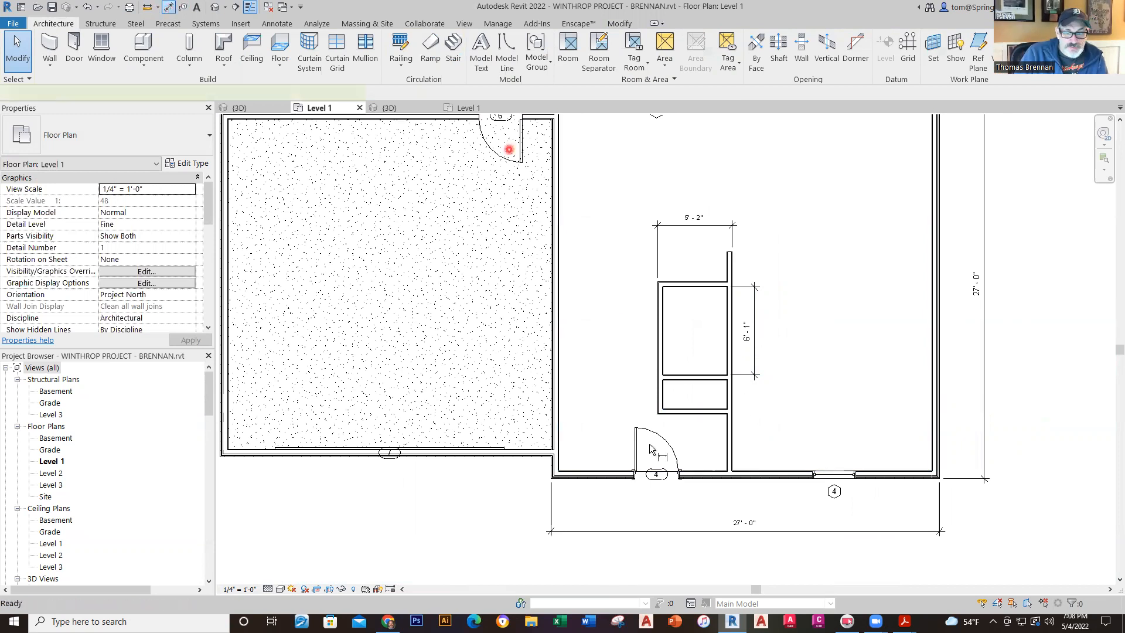
click(702, 416)
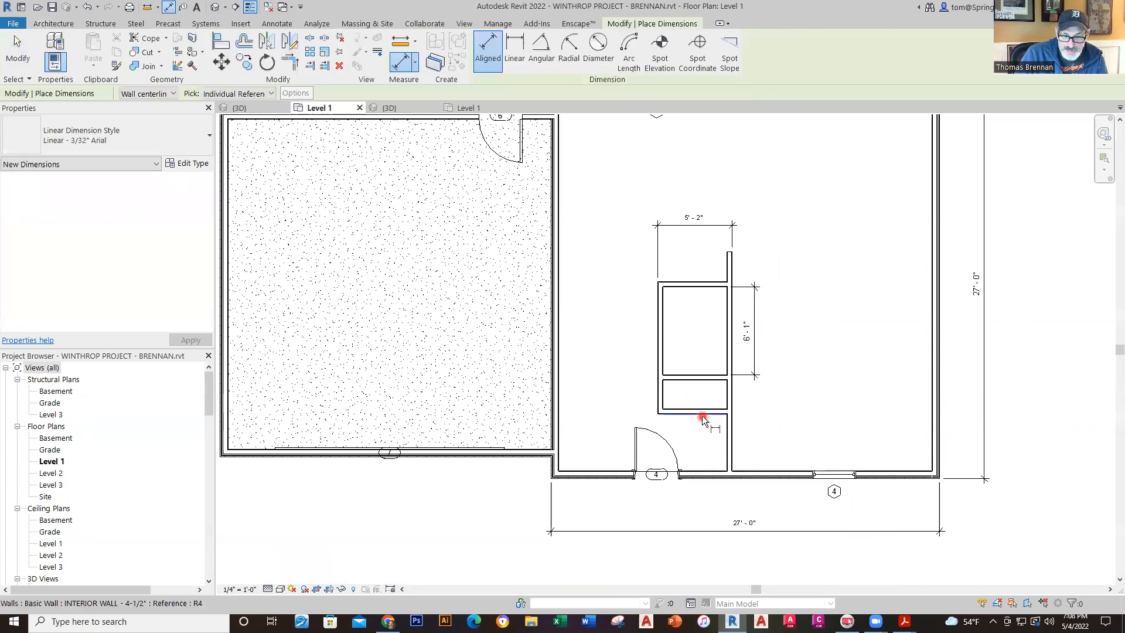
click(695, 286)
click(613, 293)
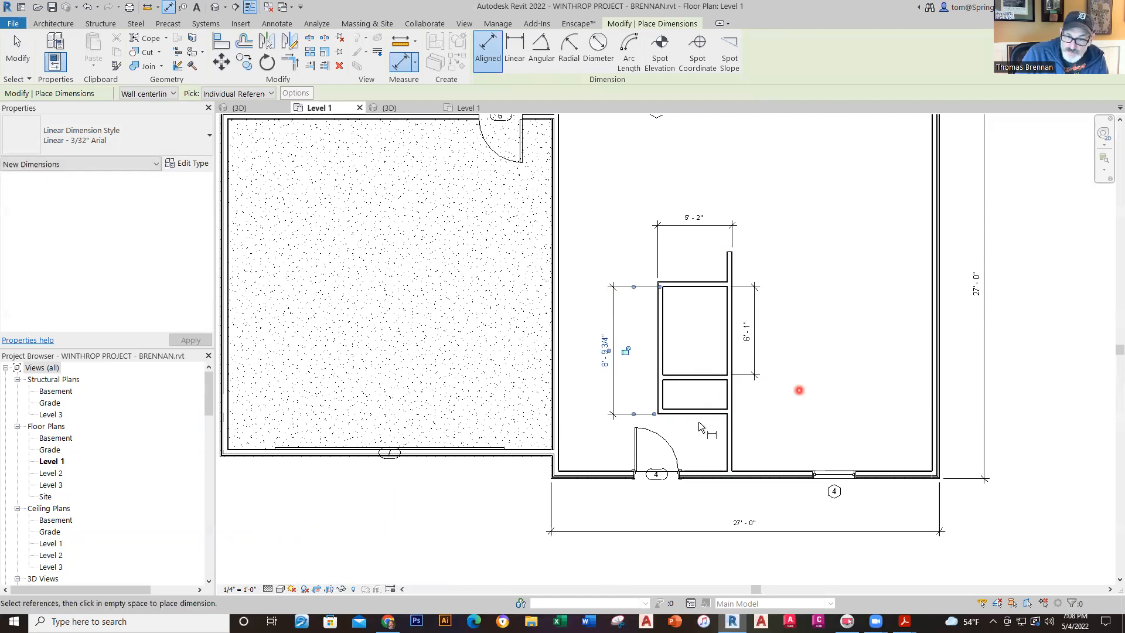
- Nudge the small room's front wall toward the back until the dimensioned depth is 8' - 9"
scroll(681, 410, up, 3)
scroll(705, 463, up, 3)
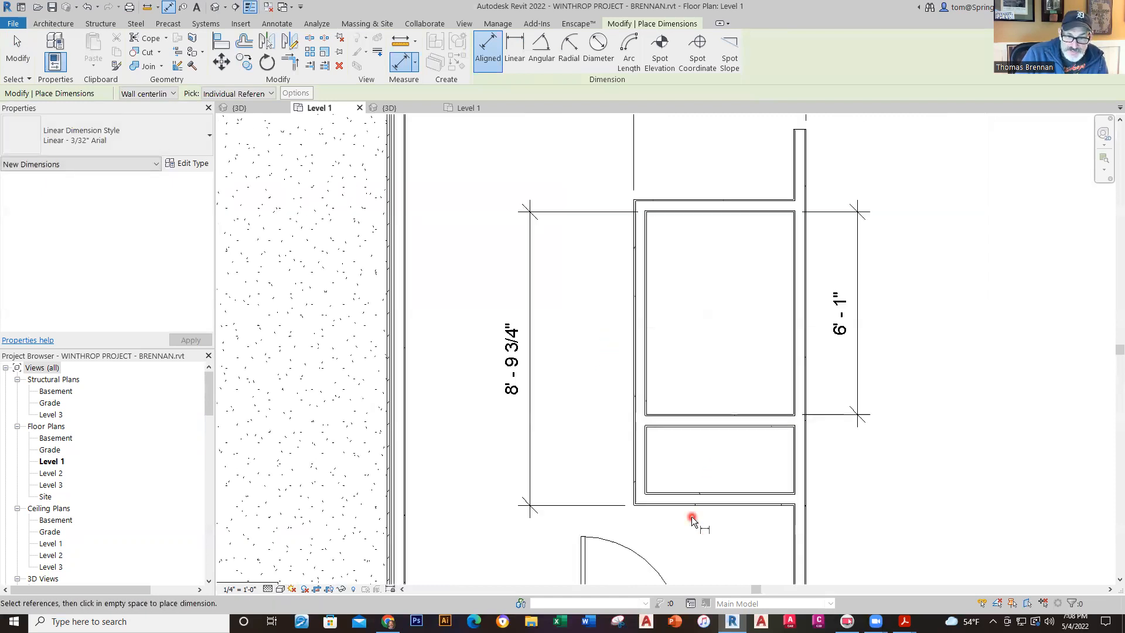
key(Escape)
key(Escape)
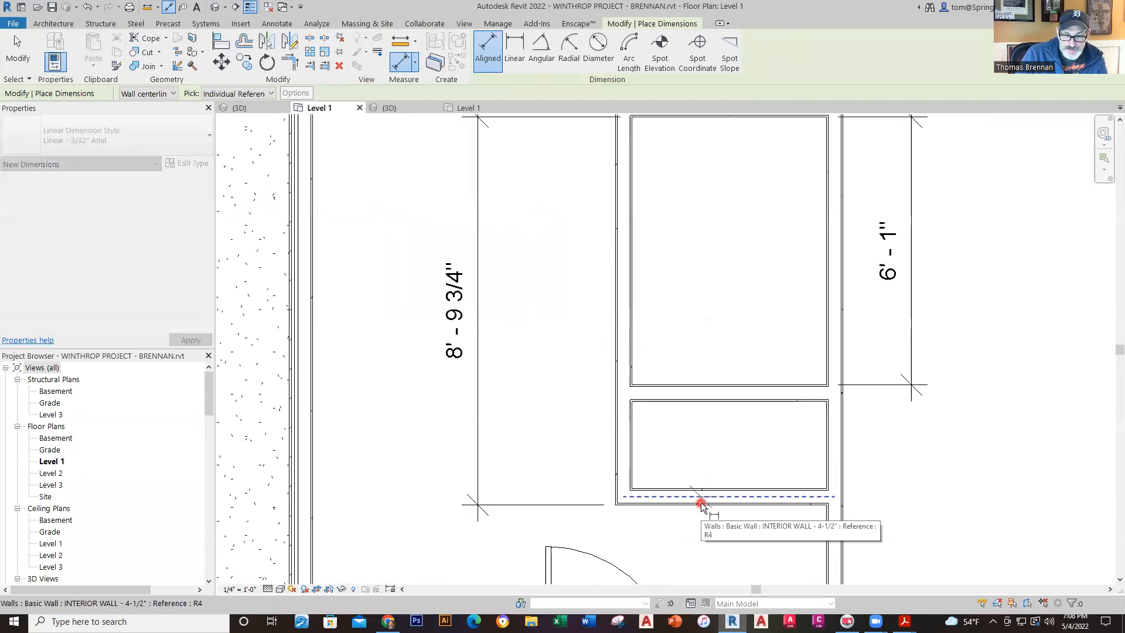
click(702, 505)
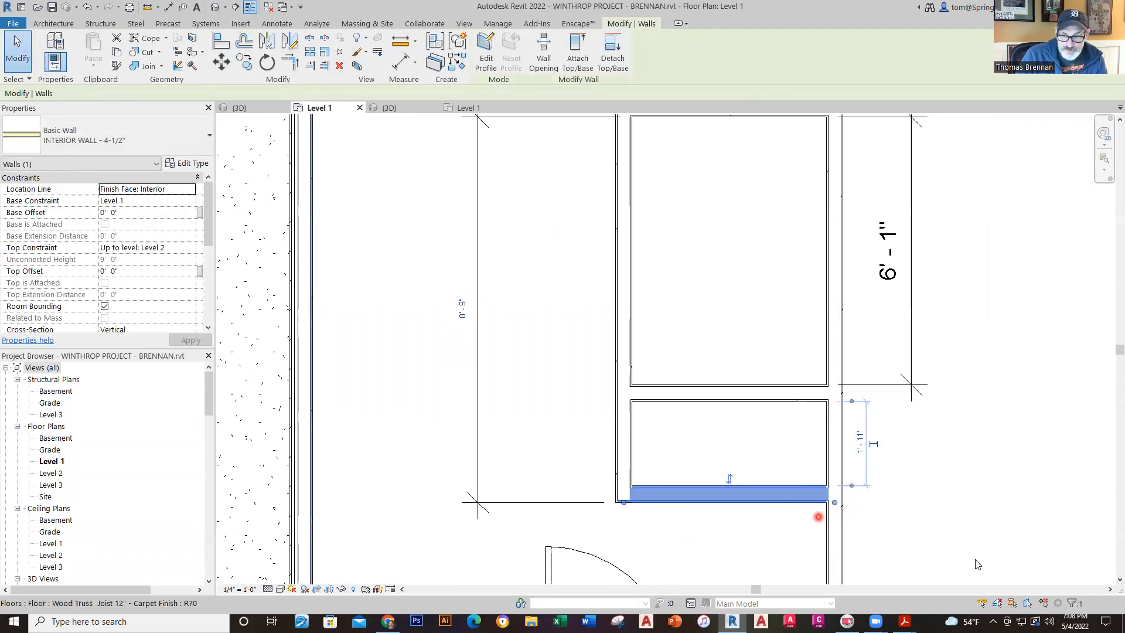
key(Escape)
- Extend the small room's rear wall past the long vertical interior wall to the house's exterior side wall opposite the garage
scroll(966, 512, down, 5)
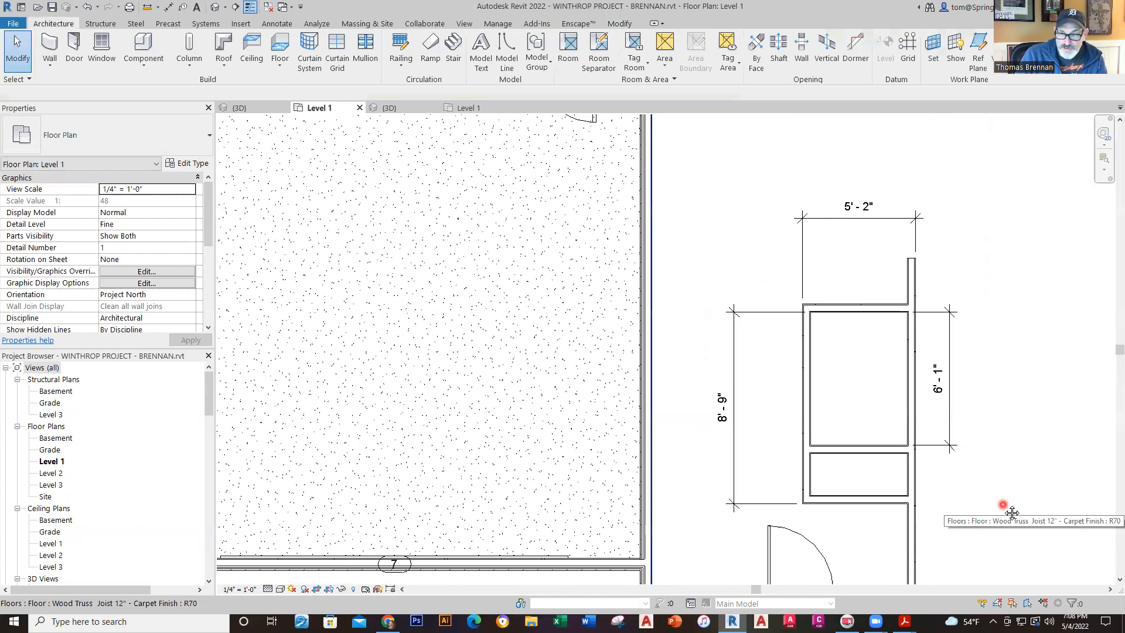
scroll(909, 417, down, 1)
middle_drag(915, 402, 819, 437)
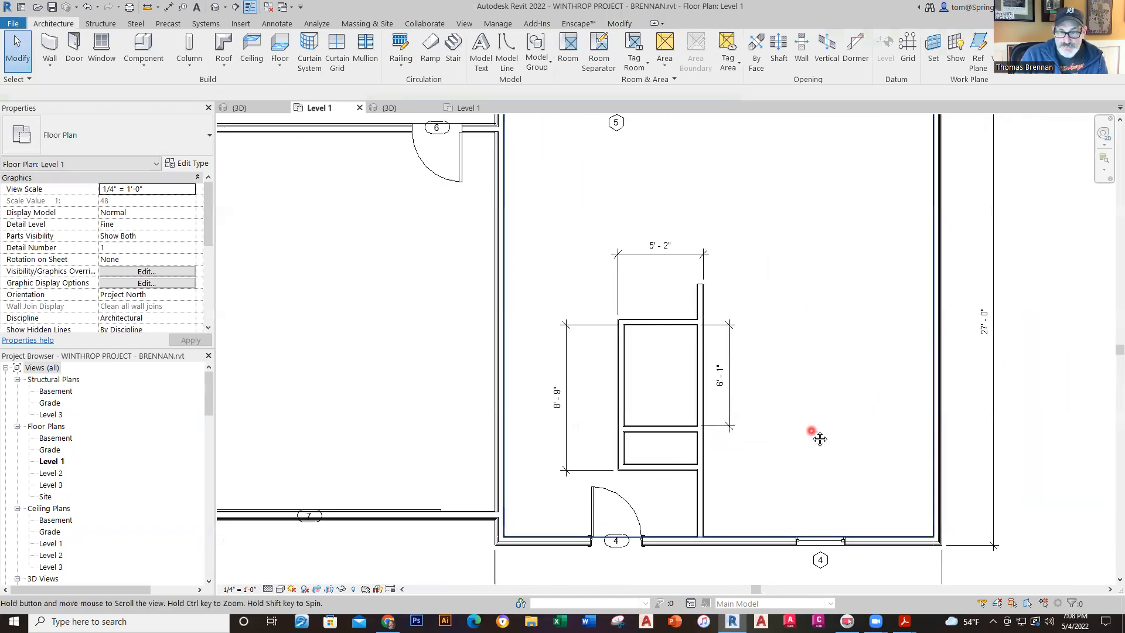
click(684, 319)
drag(700, 325, 932, 323)
click(1000, 426)
- Cut a rectangular wall opening about 9' wide in the extended interior wall, about 2' - 6 1/2" from the exterior side wall
scroll(835, 430, down, 1)
middle_drag(831, 423, 695, 432)
drag(638, 326, 739, 397)
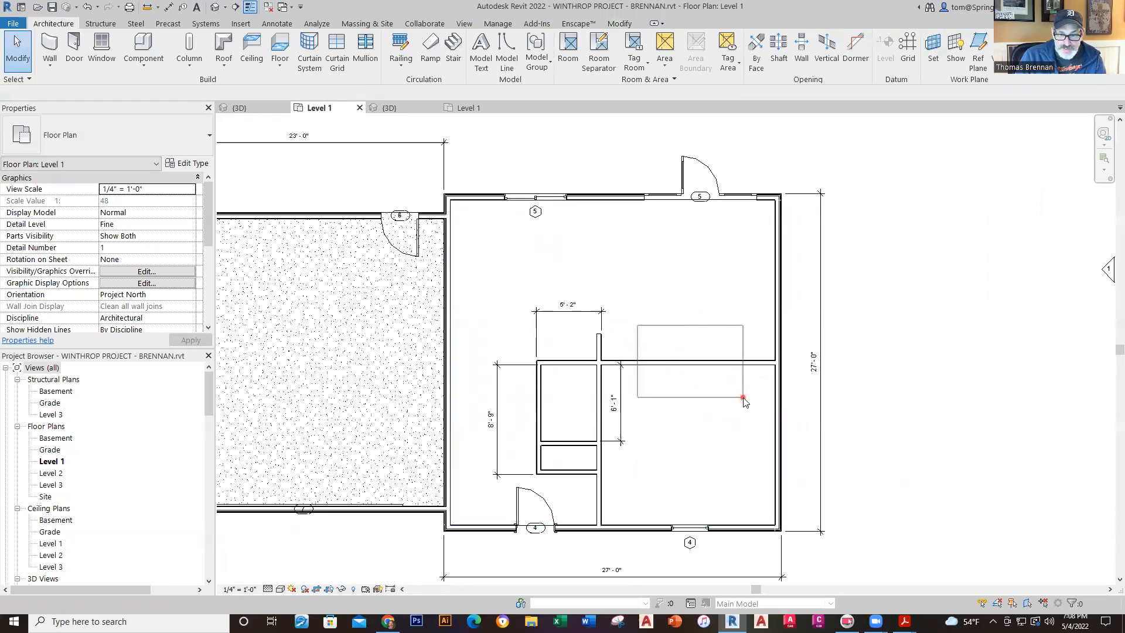
click(716, 339)
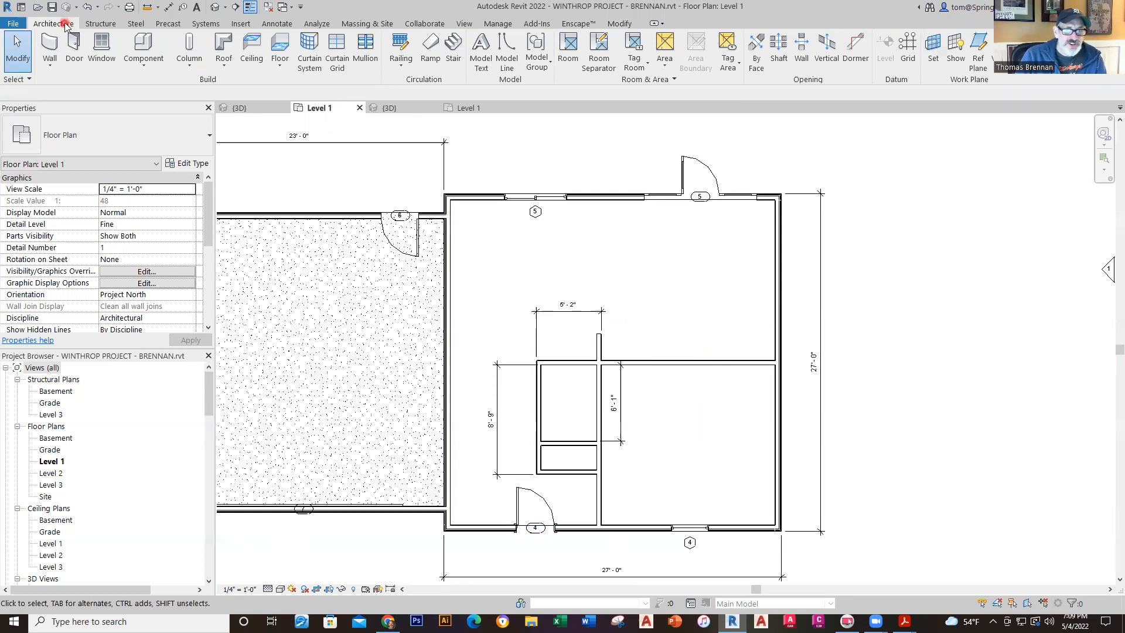
click(801, 57)
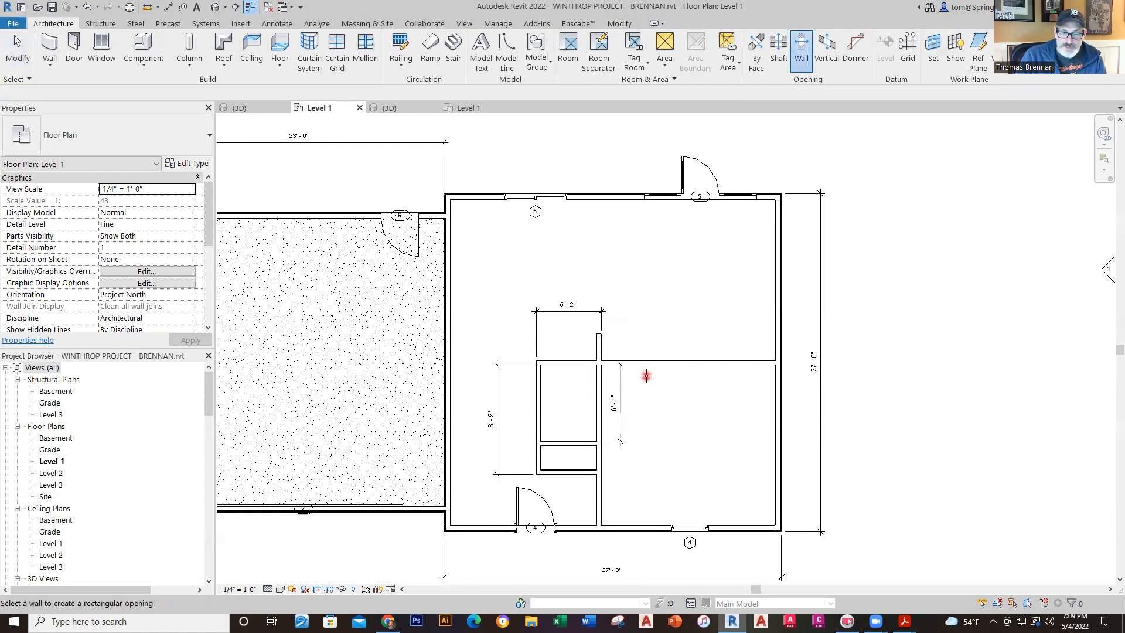
click(639, 361)
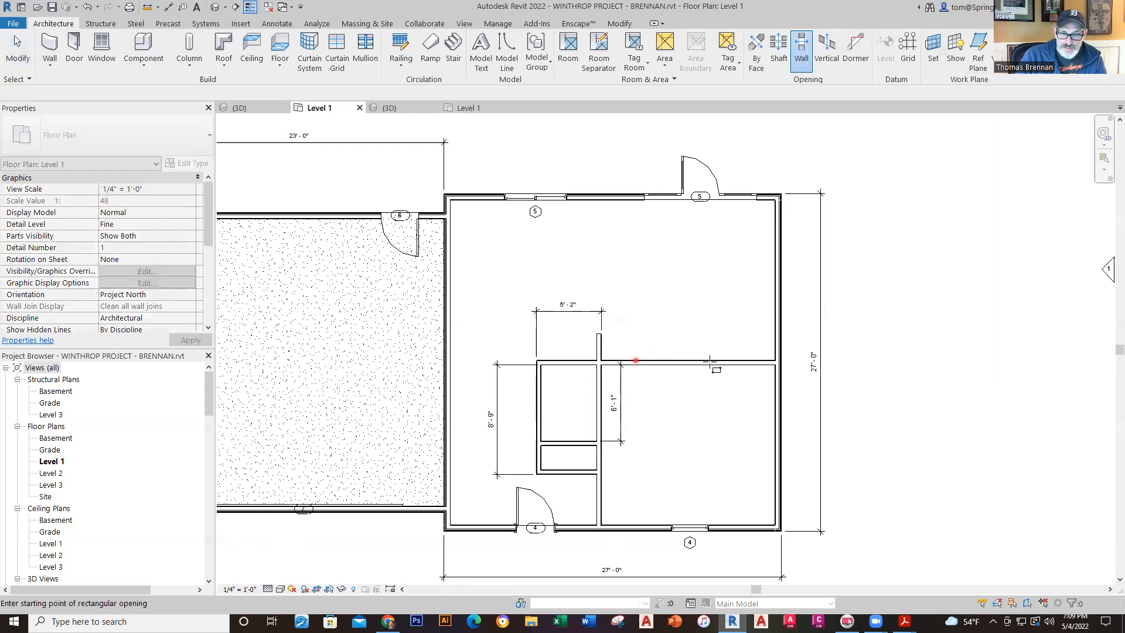
click(742, 359)
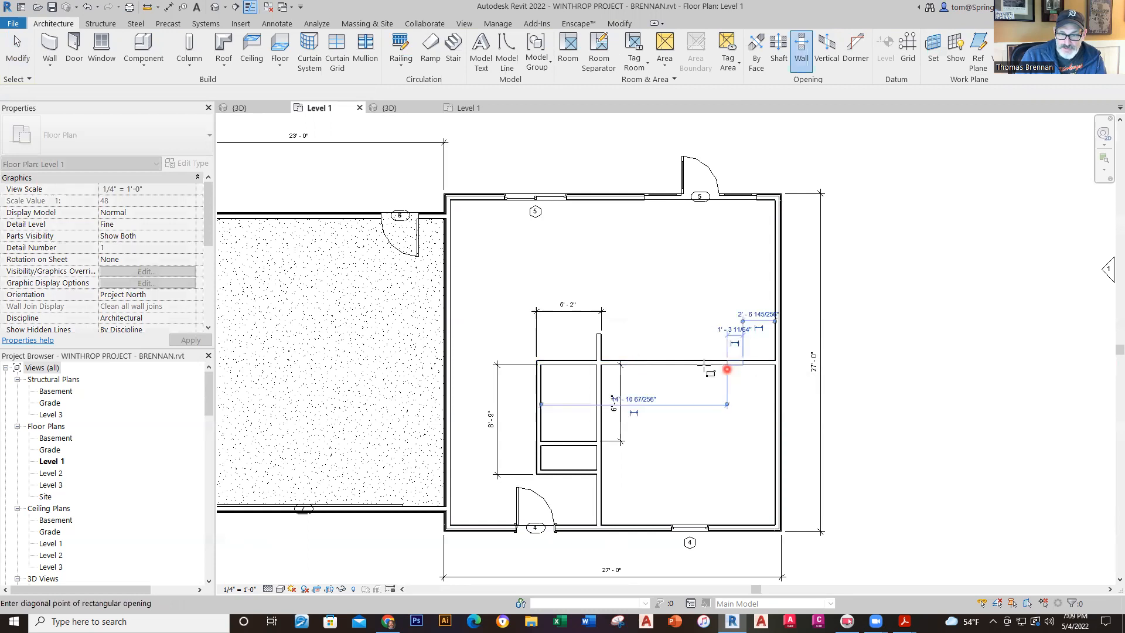
click(630, 359)
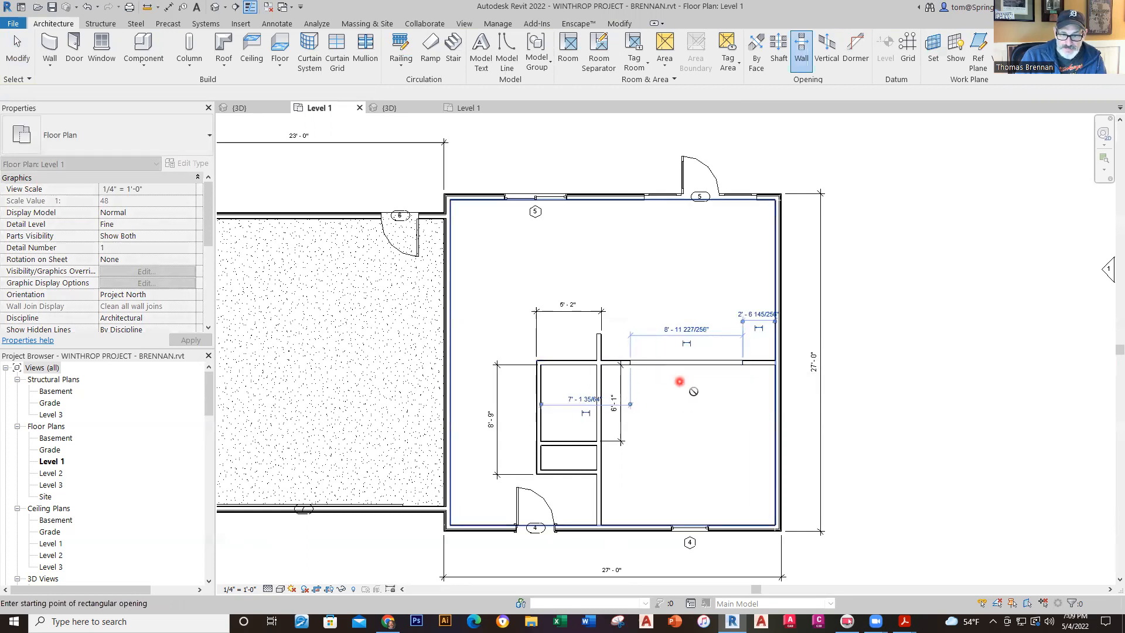
key(Escape)
key(Escape)
scroll(673, 381, up, 2)
scroll(673, 384, down, 2)
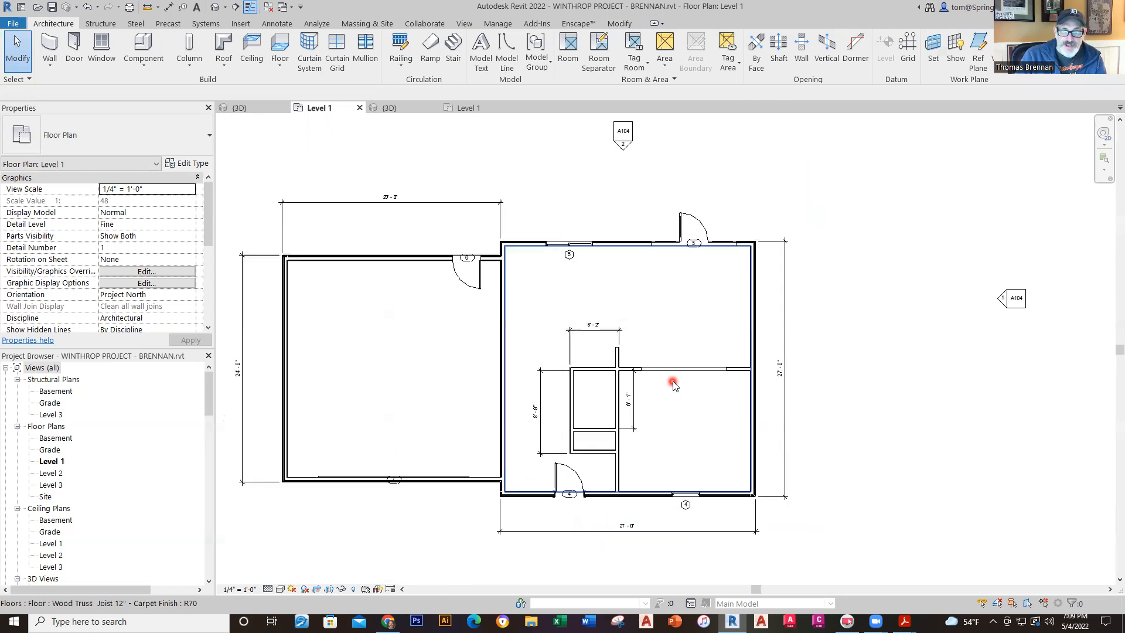
- In the 3D view, select the new wall opening and set its top offset to -1' 0"
click(410, 115)
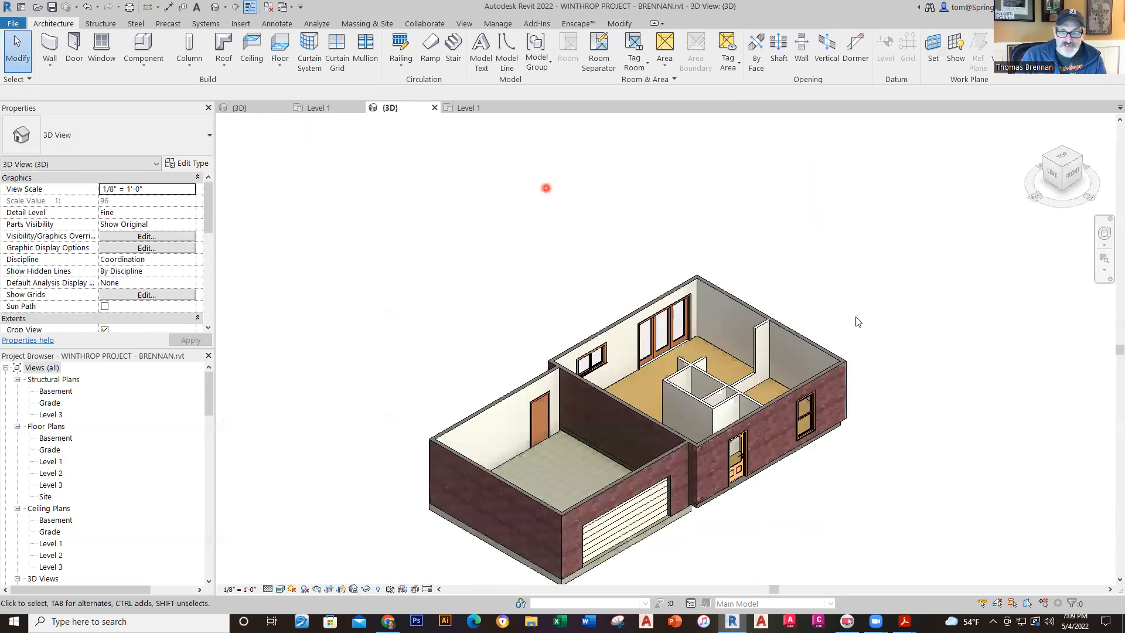
scroll(876, 334, up, 5)
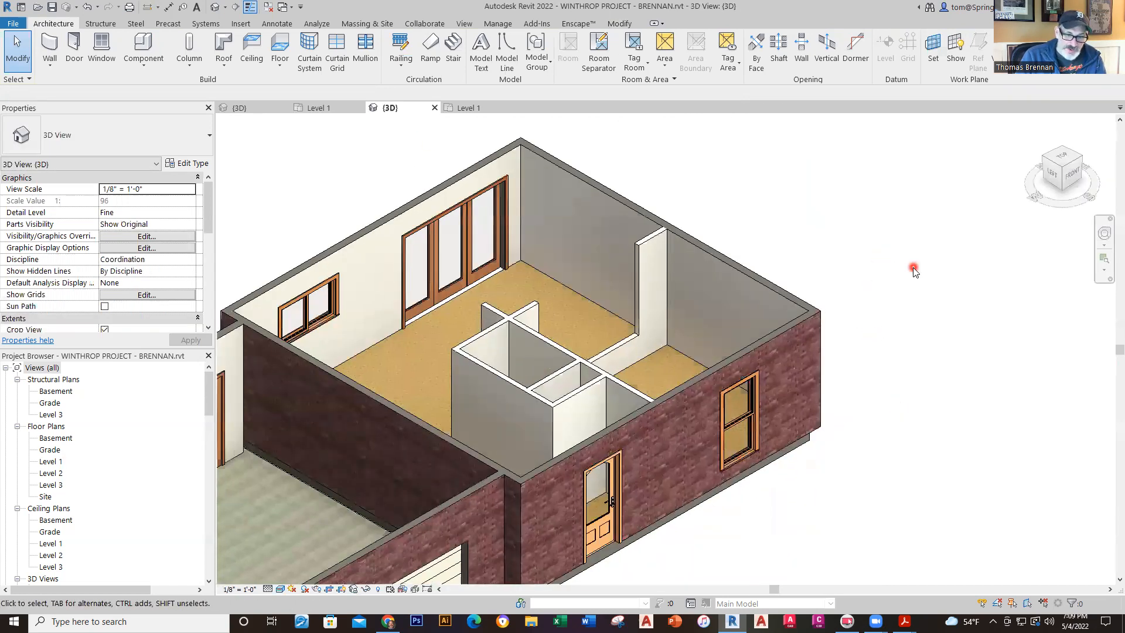
click(618, 338)
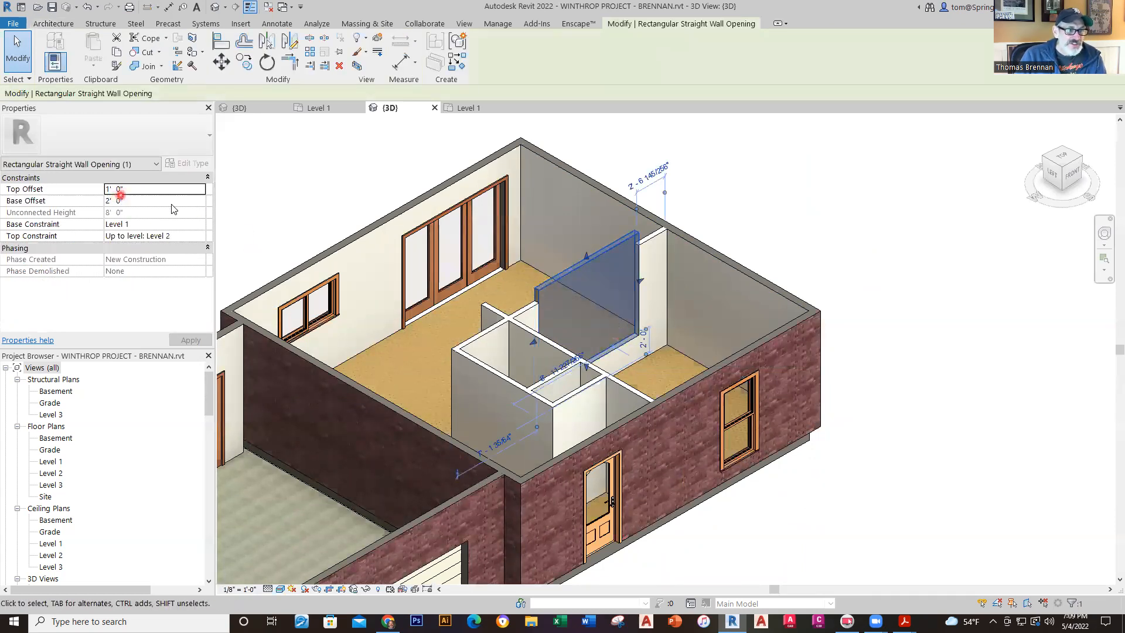
click(160, 188)
text(-1)
key(Return)
click(791, 215)
- Set the wall opening's base offset to 0' 0" and inspect the opening in 3D
click(156, 205)
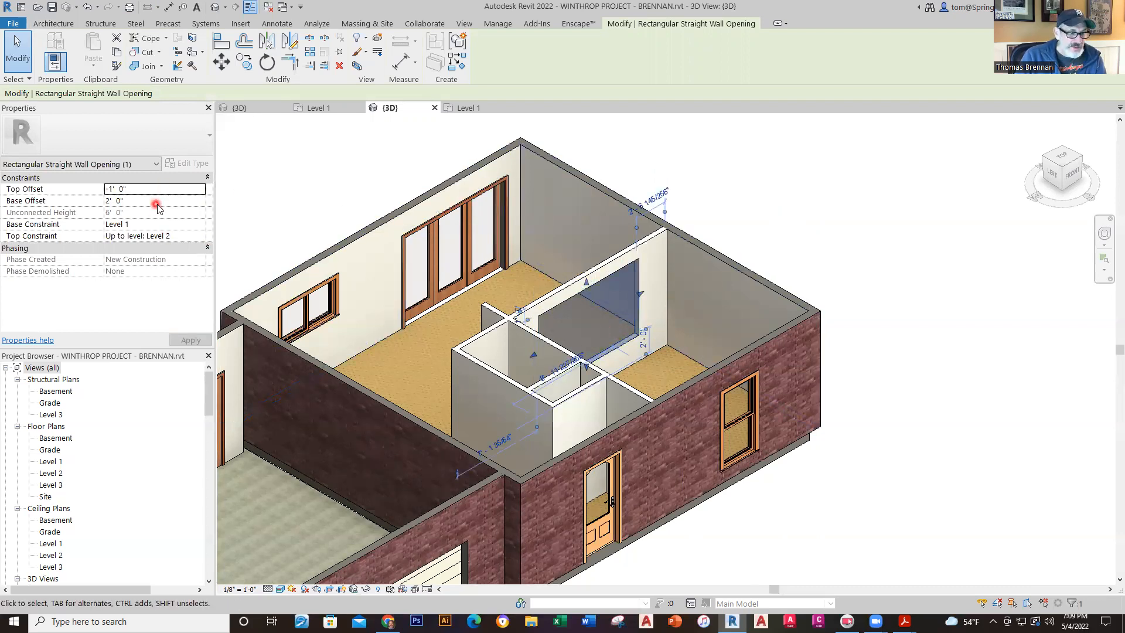
click(158, 203)
text(0)
key(Return)
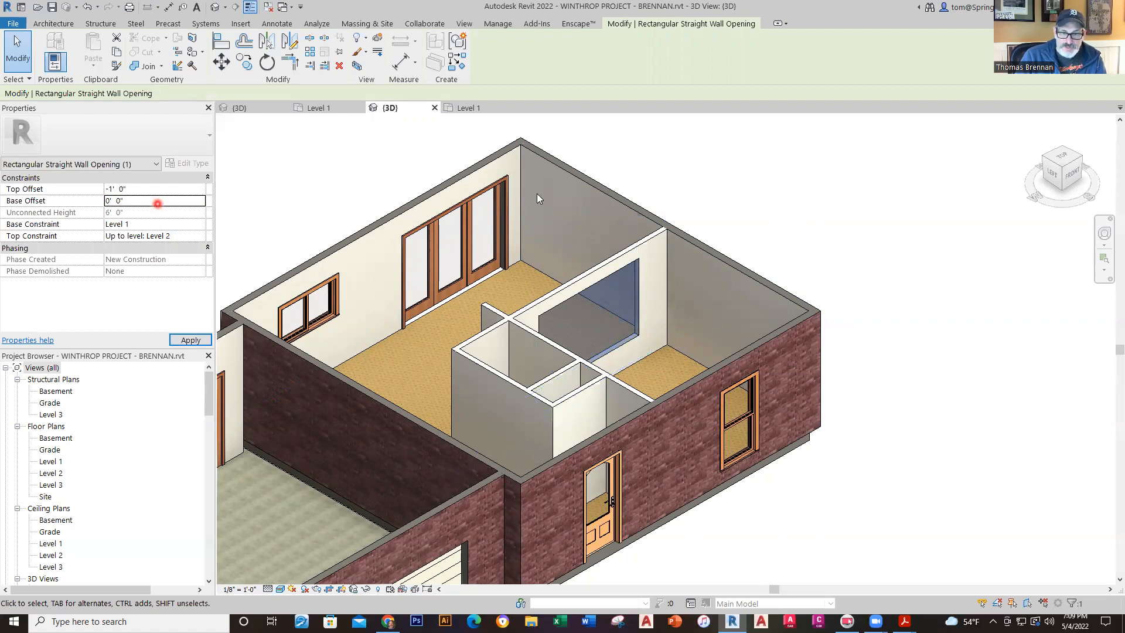
click(821, 253)
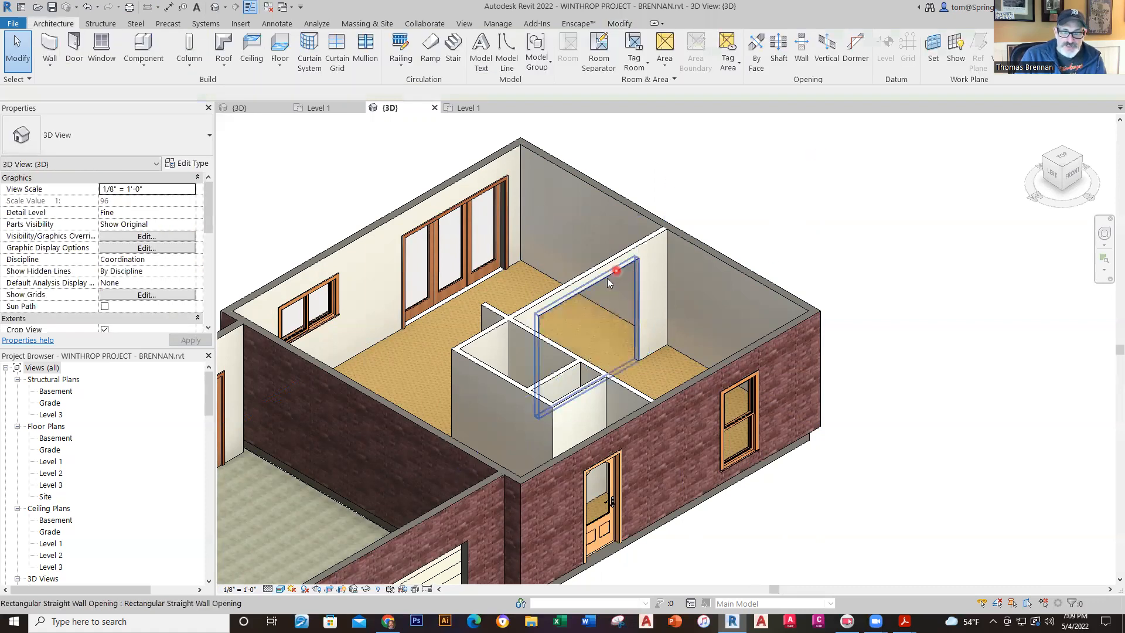
click(624, 301)
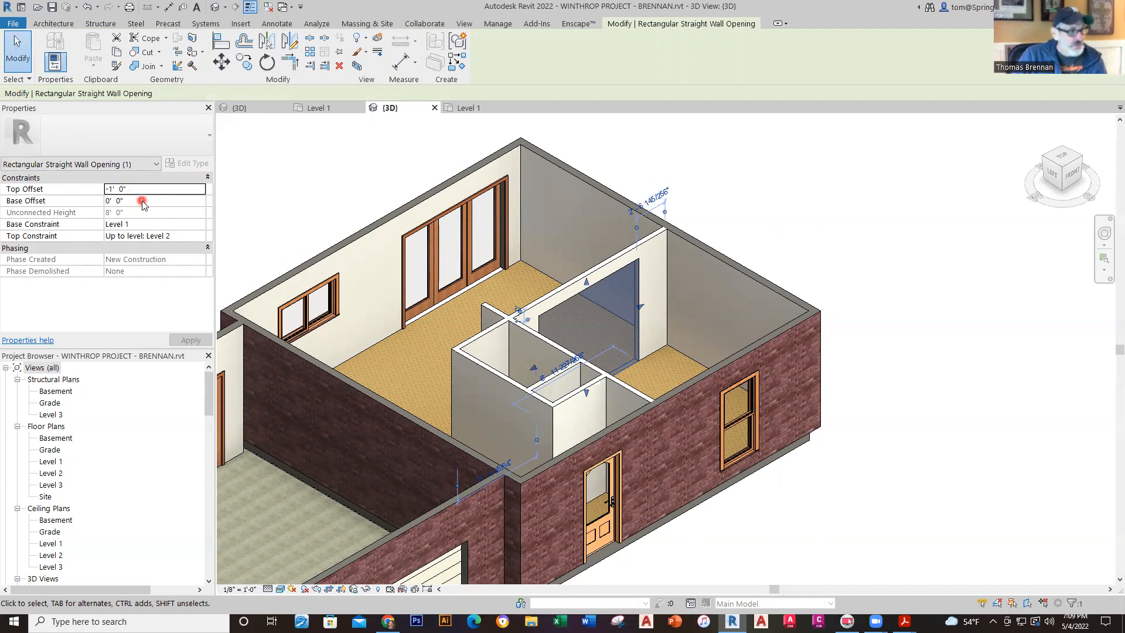
click(882, 298)
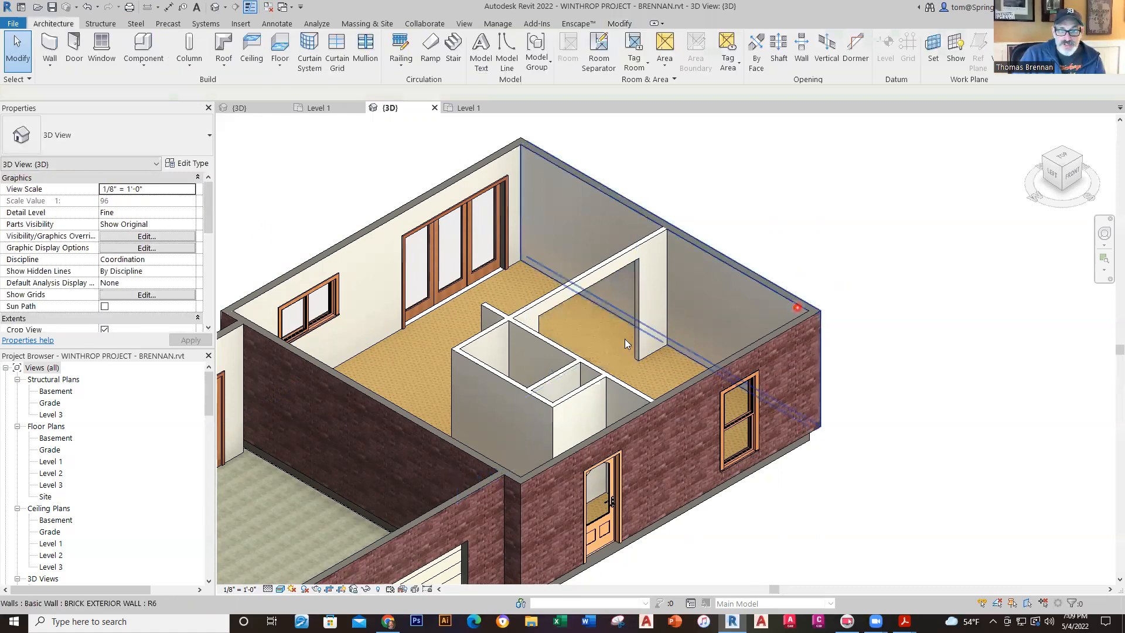
scroll(857, 245, down, 1)
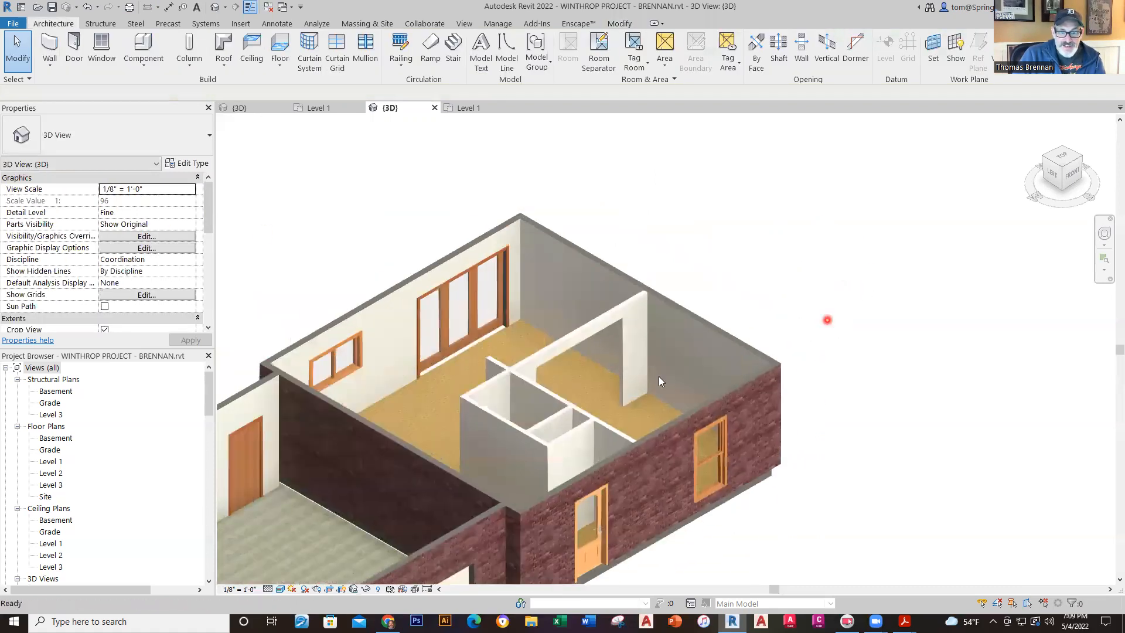
scroll(625, 379, up, 3)
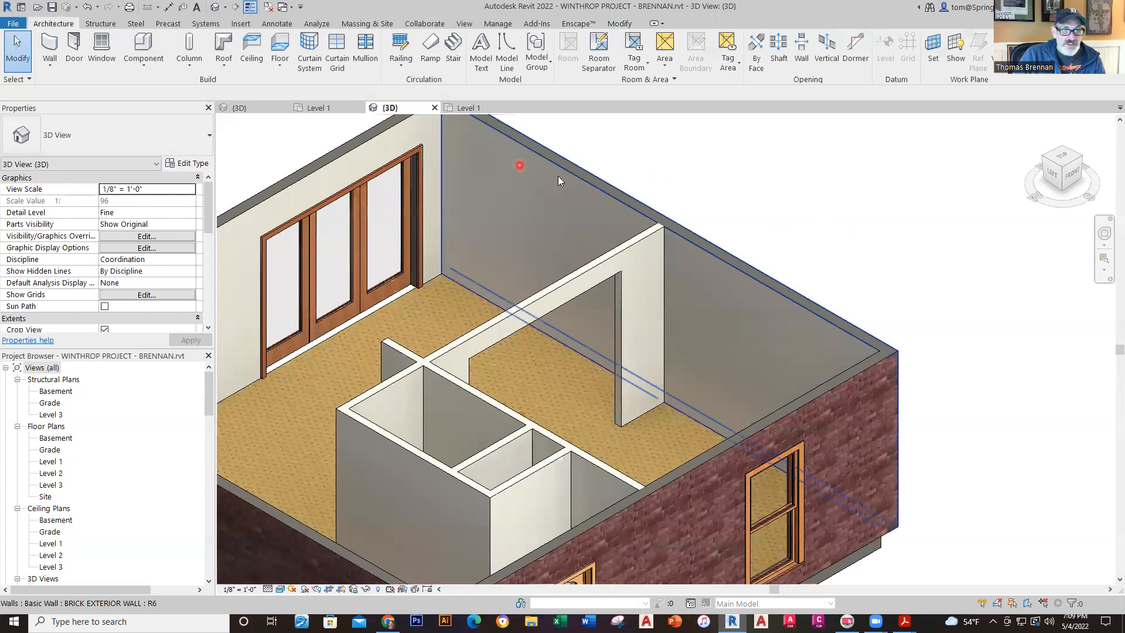
- In the Winthrop Level 1 plan, dimension the wall stub from the vertical interior wall's far face to the opening's near edge
click(332, 113)
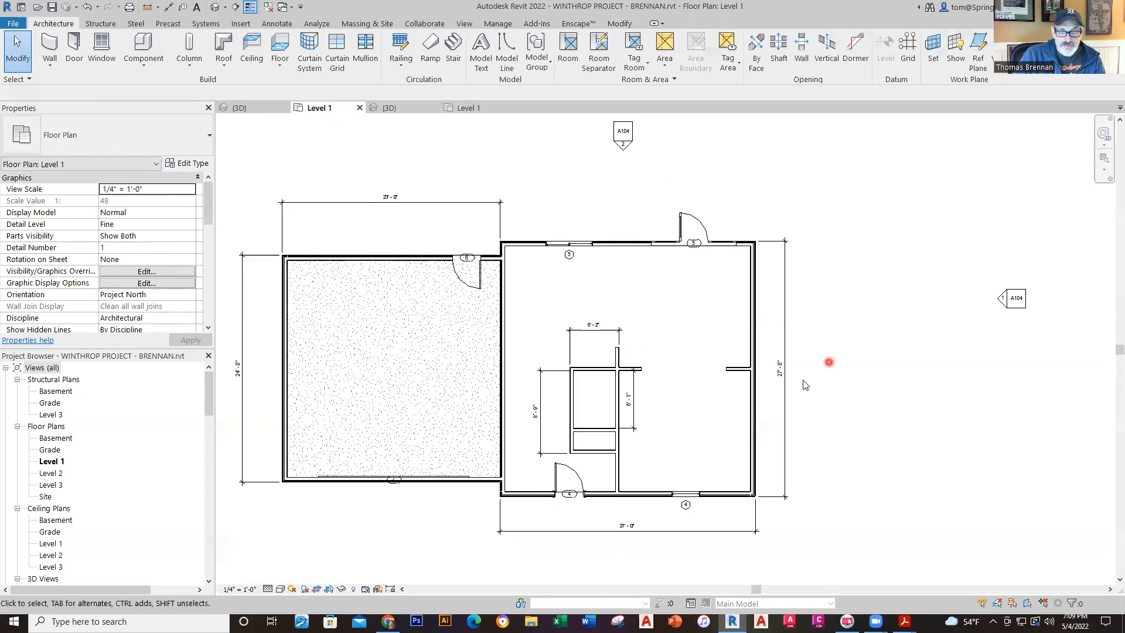
scroll(823, 369, up, 3)
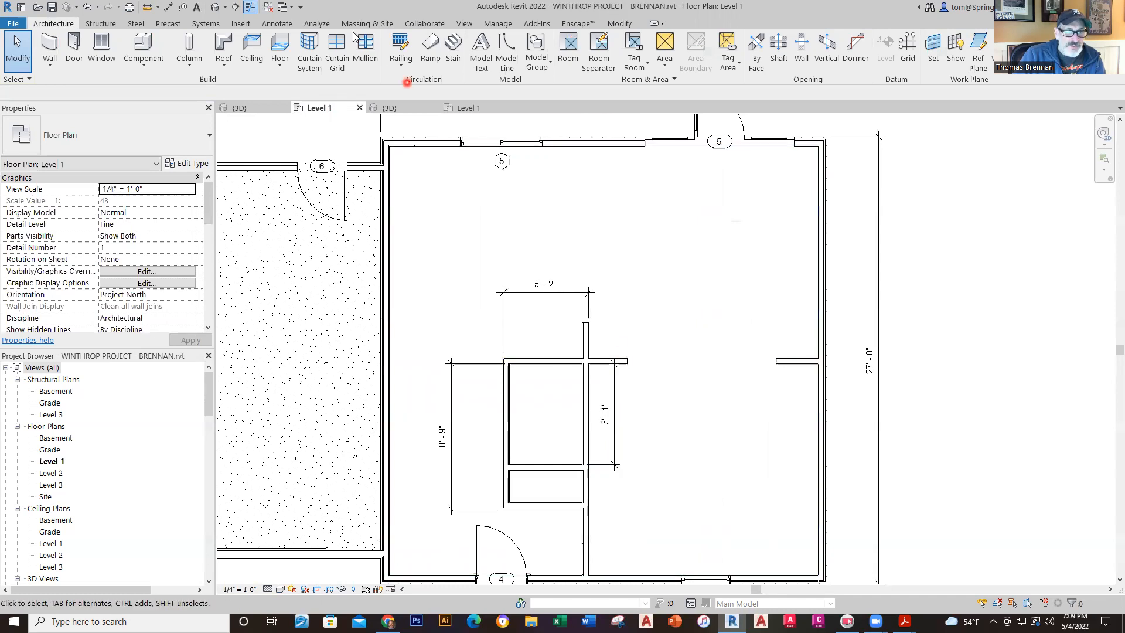
click(174, 8)
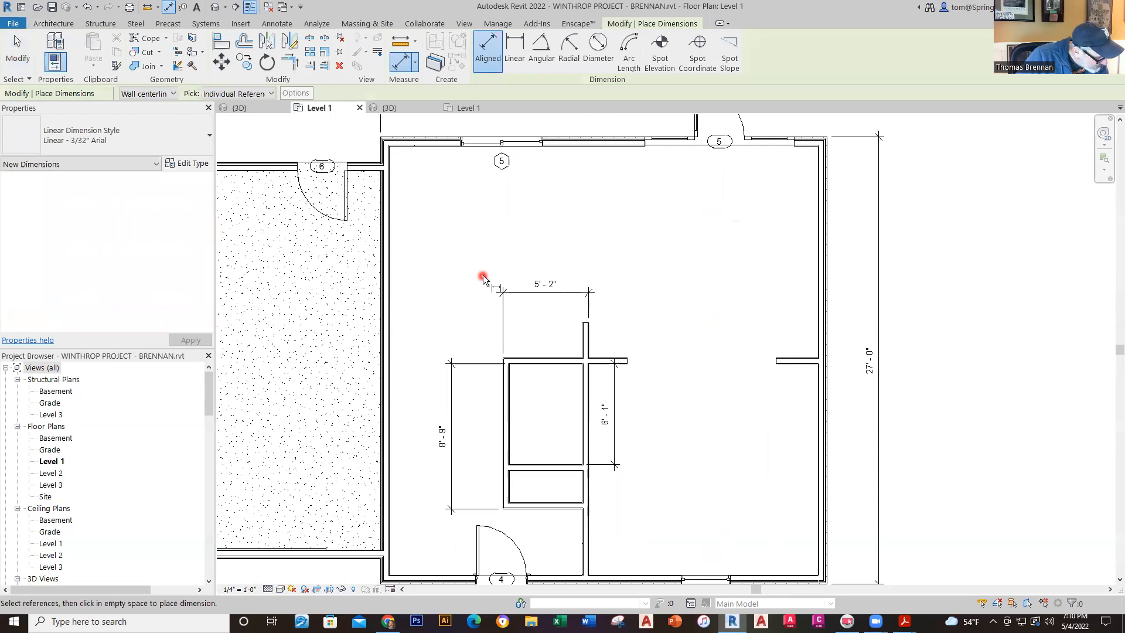
scroll(595, 342, up, 2)
click(585, 353)
click(651, 368)
click(648, 328)
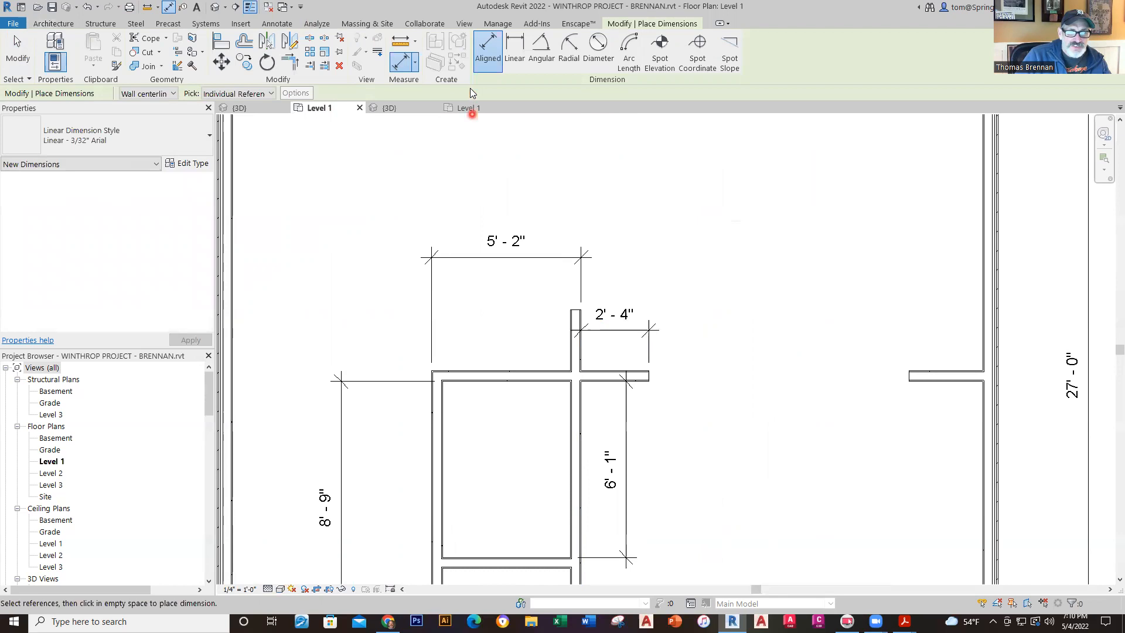
- Check the same wall stub's length dimension in the Phase 10 reference plan and return to the Winthrop Level 1 plan
click(469, 108)
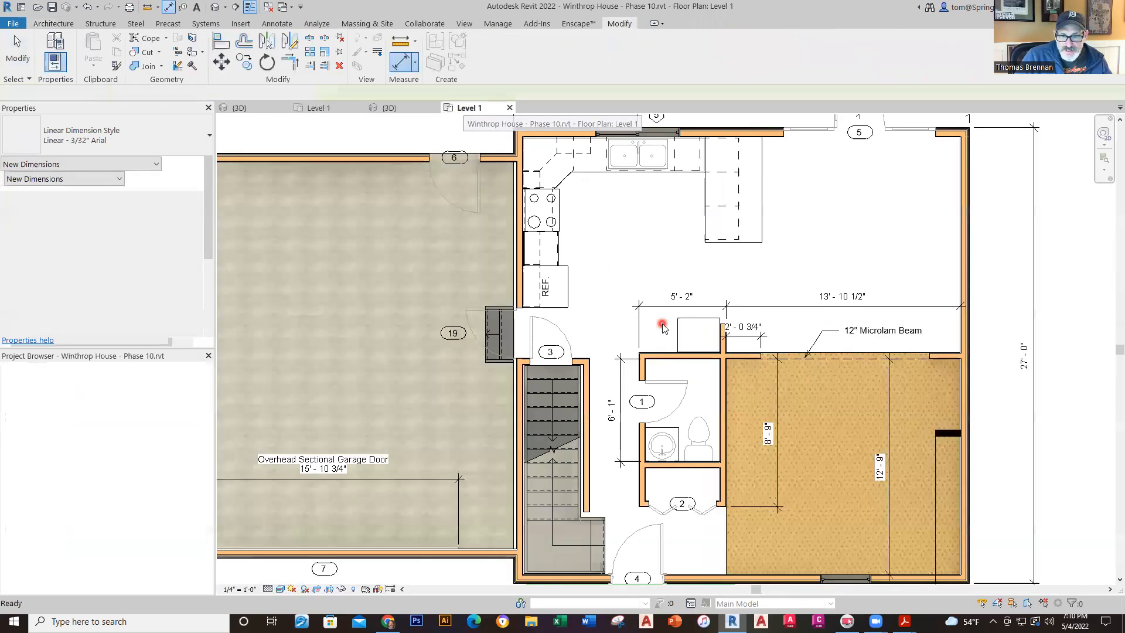
key(Escape)
scroll(775, 357, up, 4)
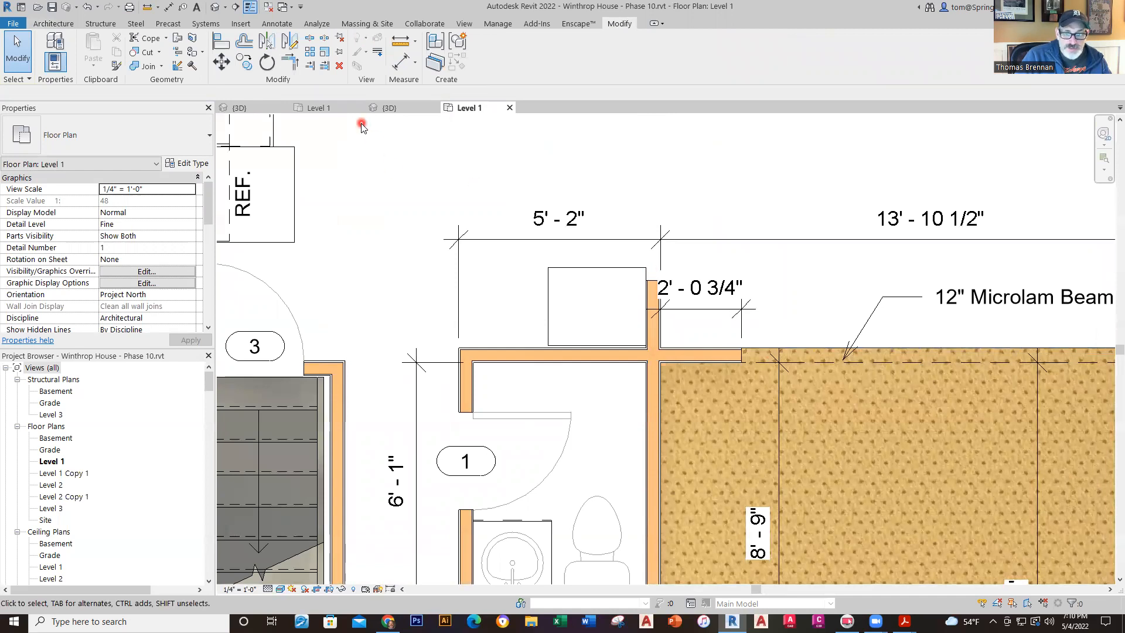
click(333, 111)
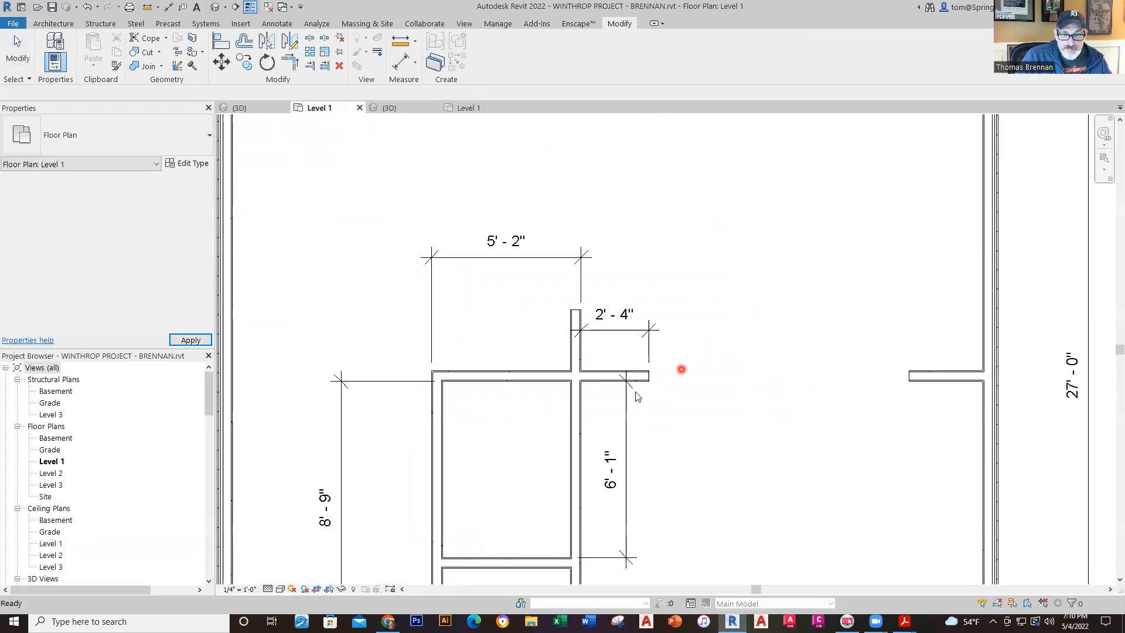
scroll(627, 346, up, 3)
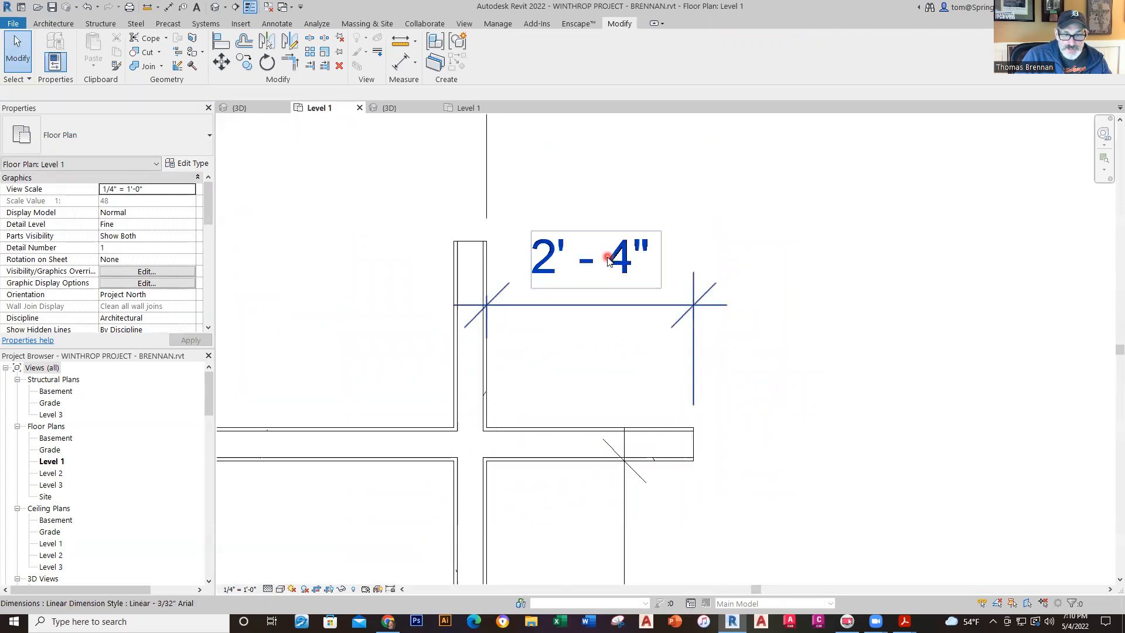
- Select the wall opening and move its near edge so the wall stub beside the vertical interior wall is 2' 0" long
click(673, 432)
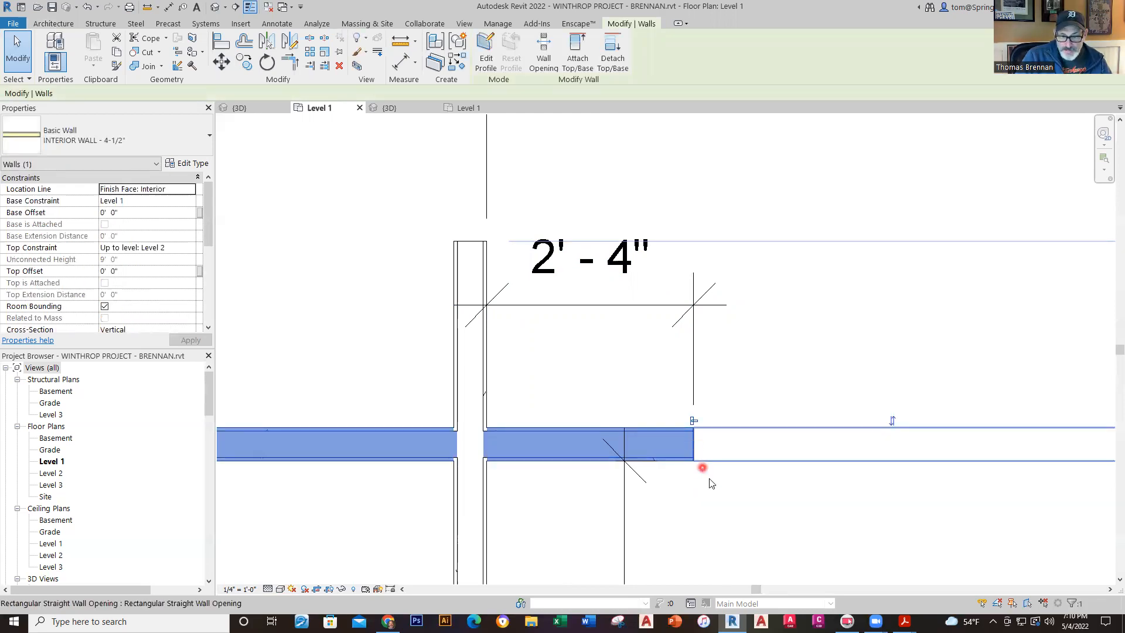
scroll(706, 469, down, 3)
scroll(720, 490, up, 3)
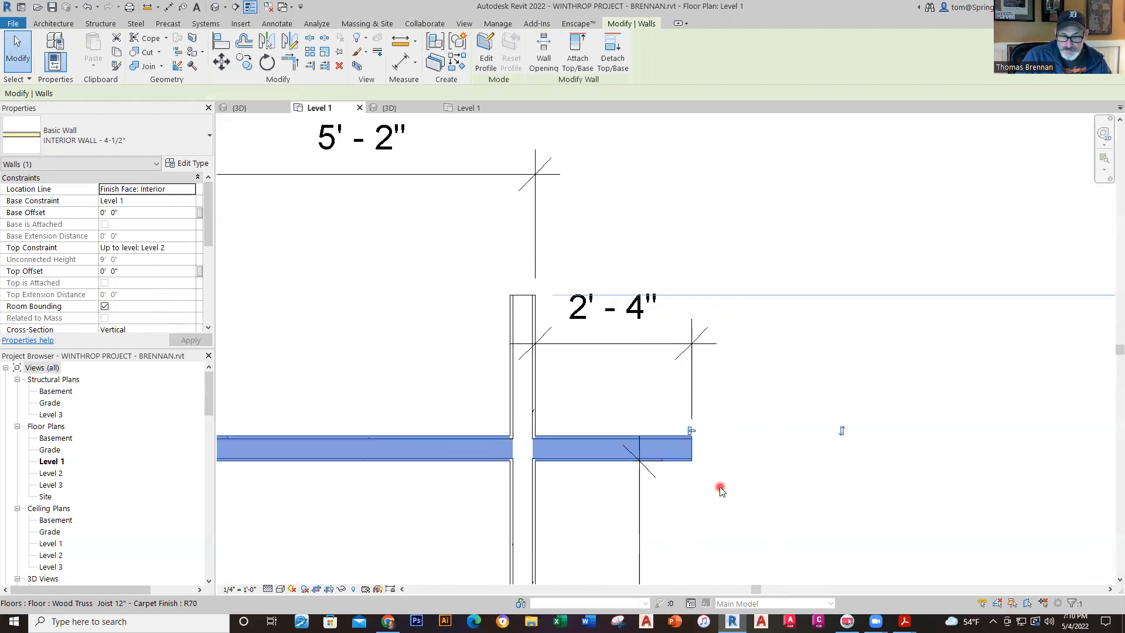
click(710, 464)
click(710, 441)
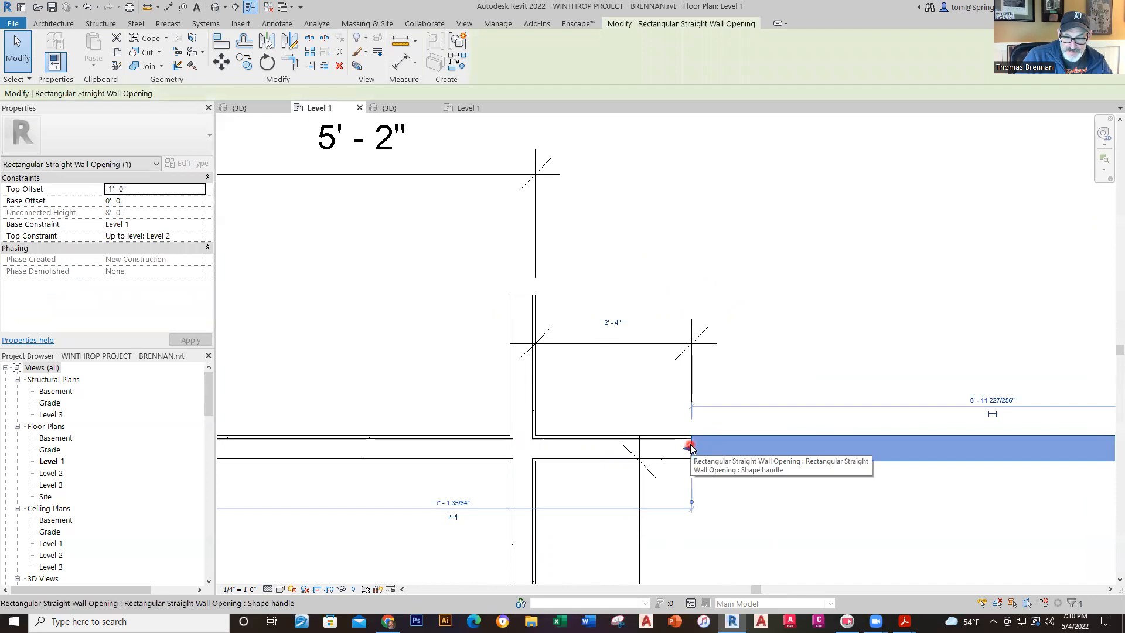
drag(691, 449, 668, 445)
click(670, 491)
scroll(690, 456, up, 4)
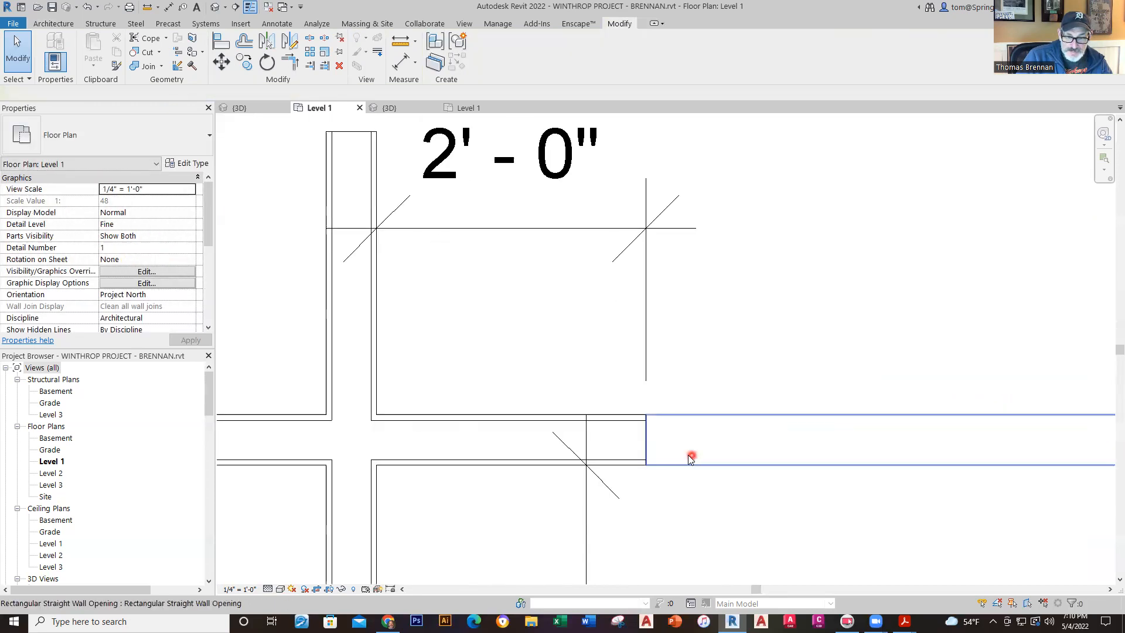
scroll(684, 520, up, 2)
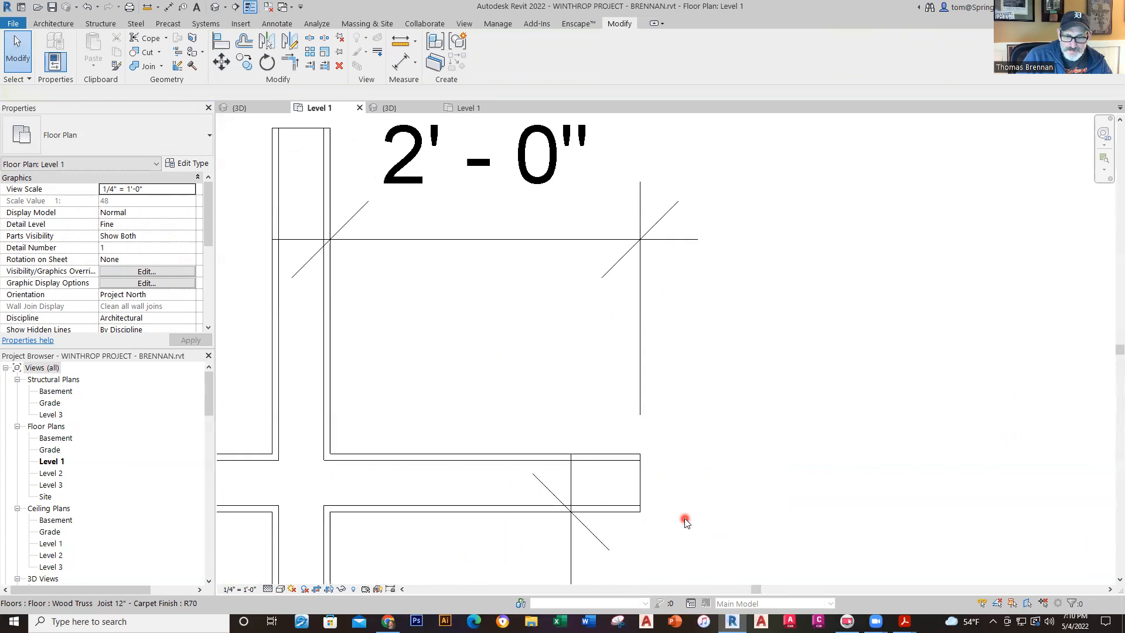
- Select the wall opening and adjust its near edge so the dimensioned wall stub is 2' 0 3/4" long
click(661, 504)
scroll(677, 550, down, 2)
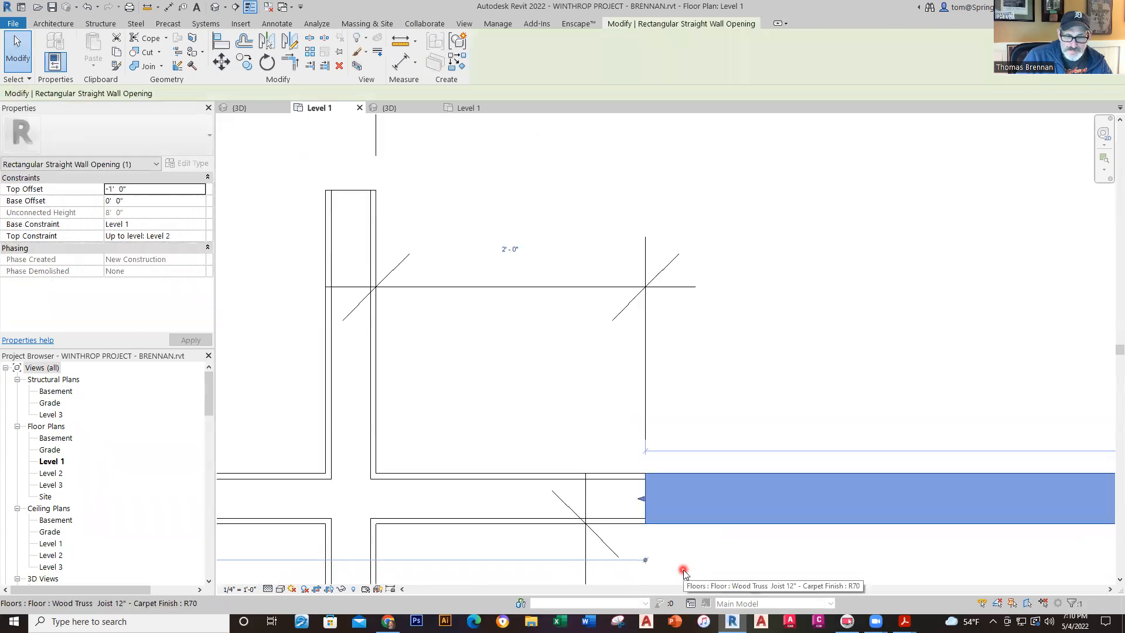
drag(641, 499, 651, 501)
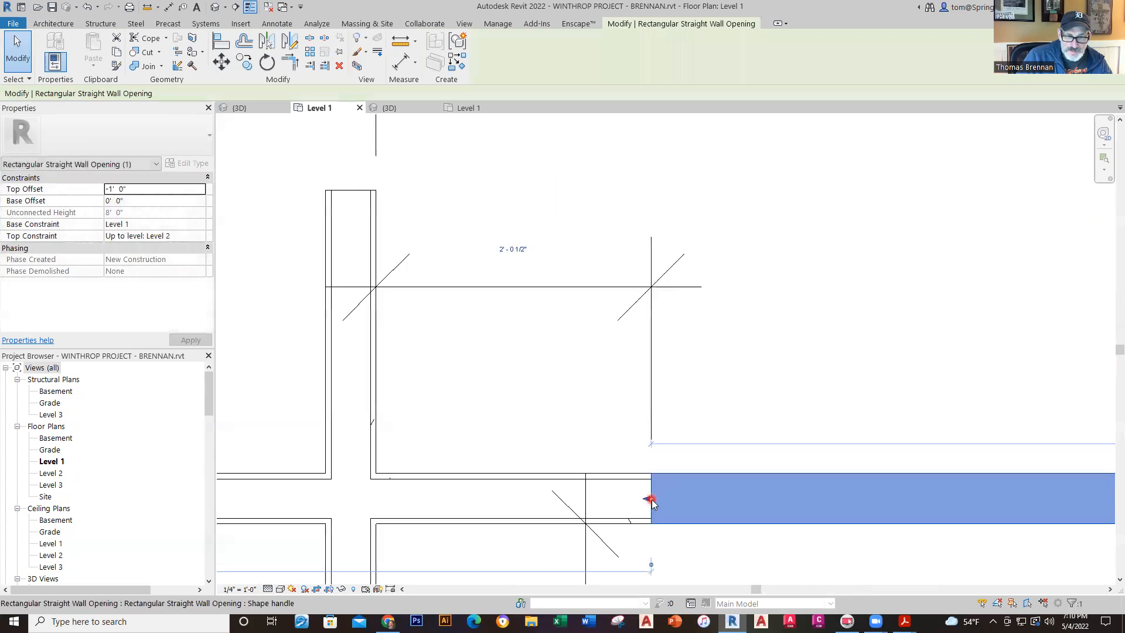
scroll(652, 503, up, 1)
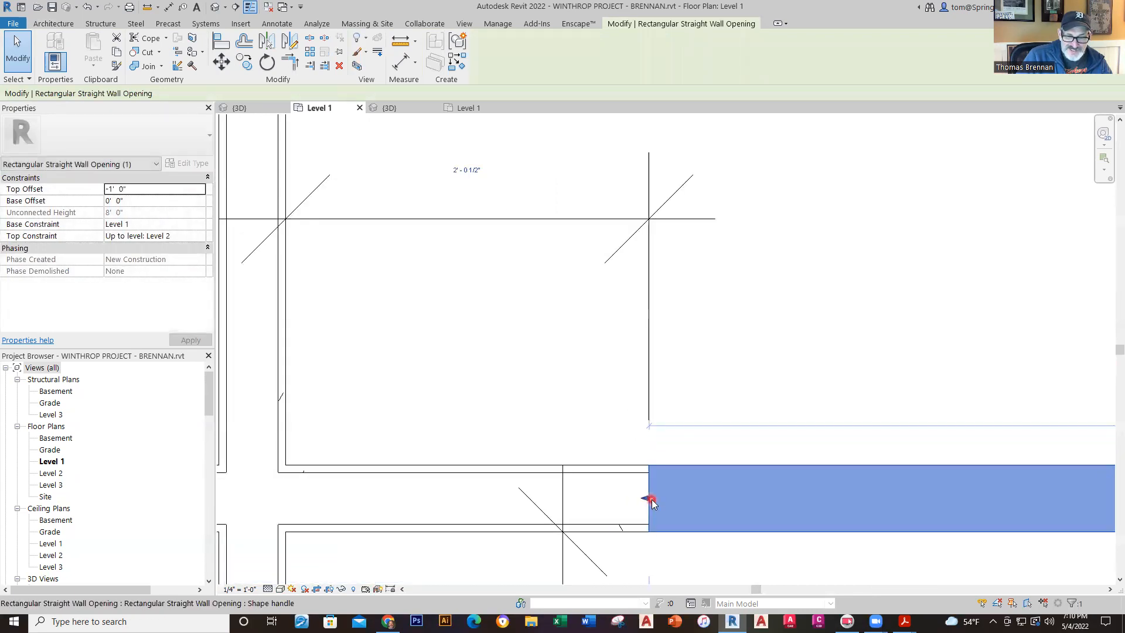
drag(644, 500, 654, 500)
click(776, 381)
scroll(786, 397, down, 3)
middle_drag(799, 408, 469, 371)
scroll(590, 427, down, 2)
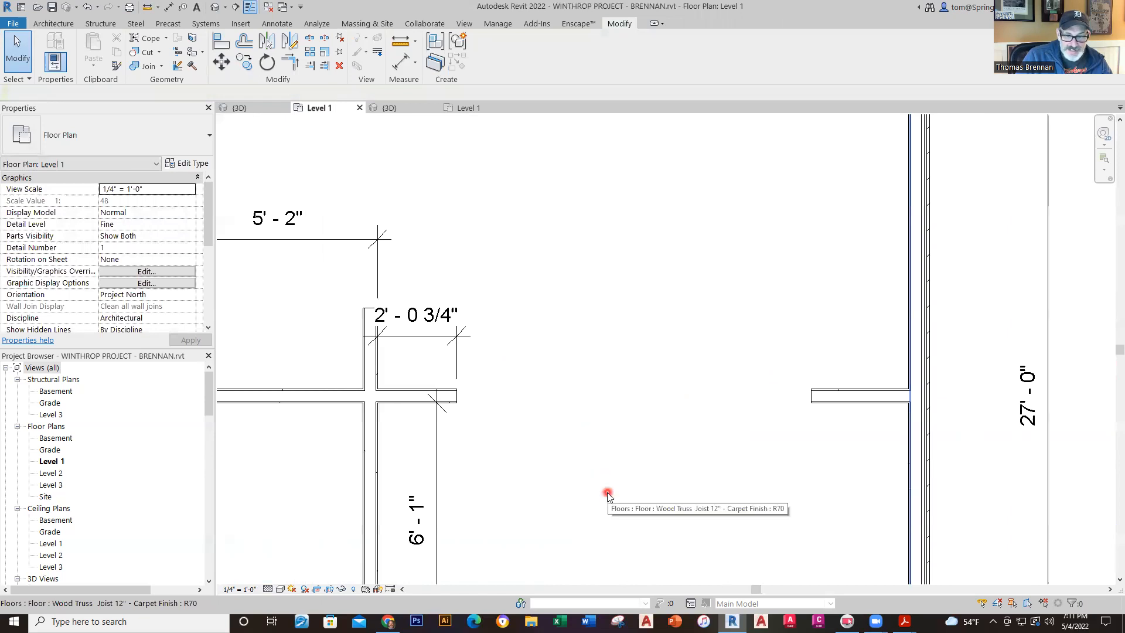
- Extend the wall opening's far edge toward the right exterior wall, shortening the wall stub there
click(763, 403)
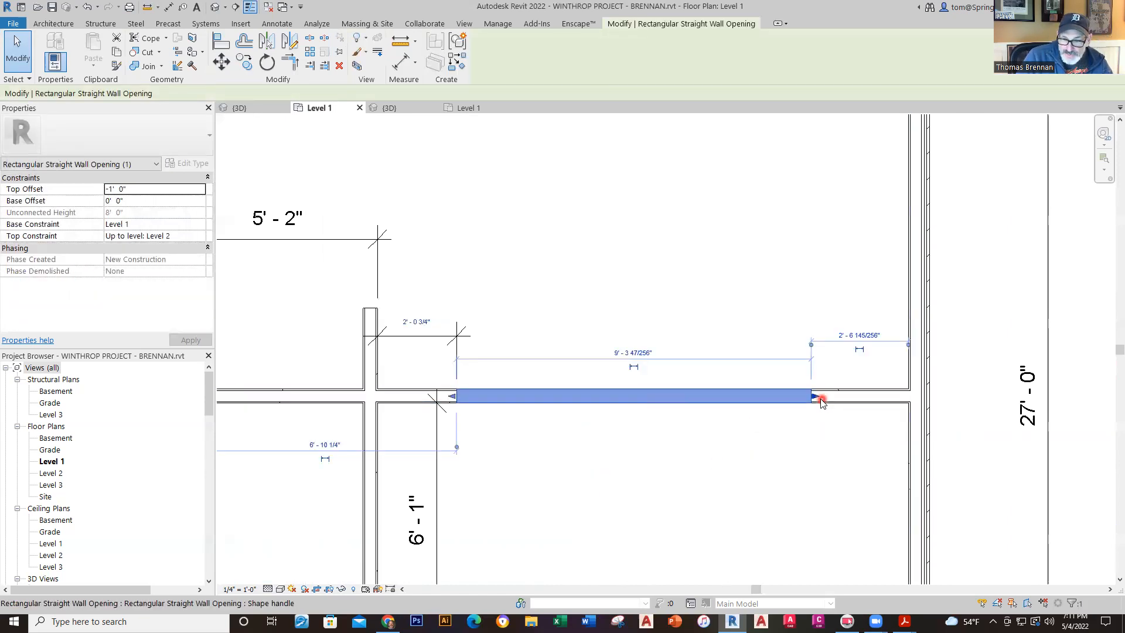
drag(815, 397, 832, 399)
click(829, 459)
click(993, 318)
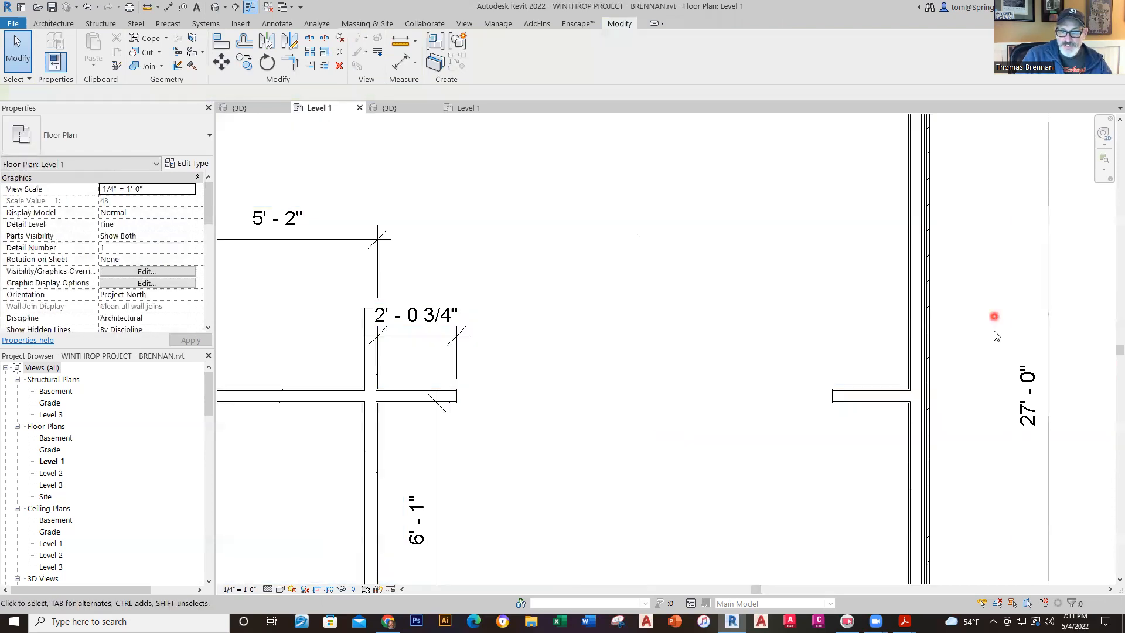
- Place a perspective camera in the house's lower-right corner of the plan, aimed through the wall opening toward the upper-left corner
scroll(996, 335, down, 5)
scroll(678, 427, up, 2)
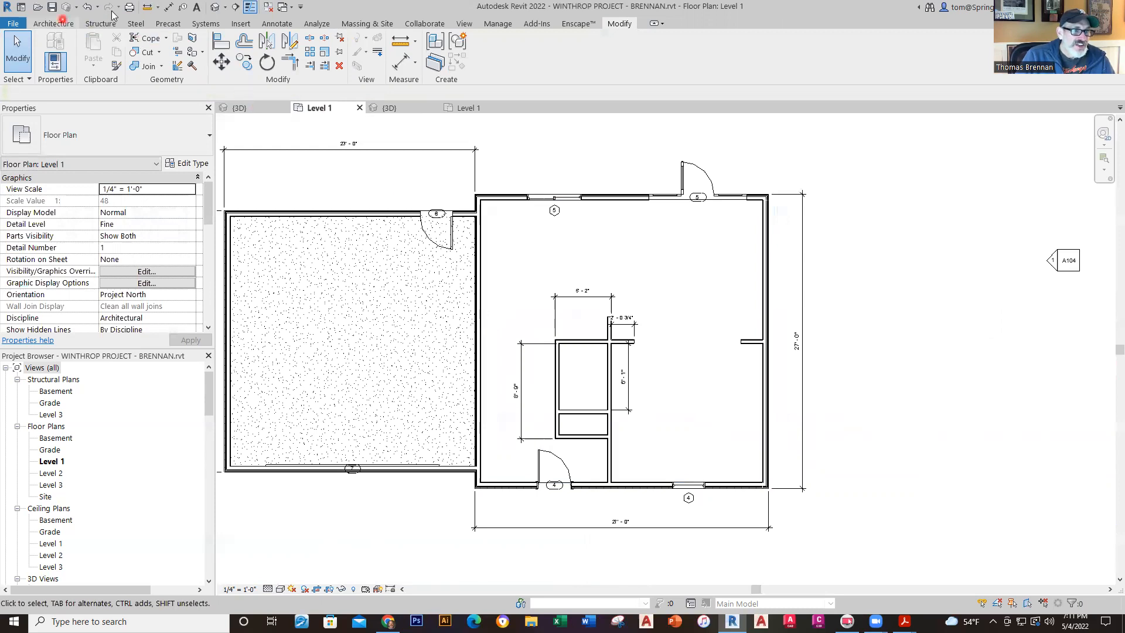
click(225, 7)
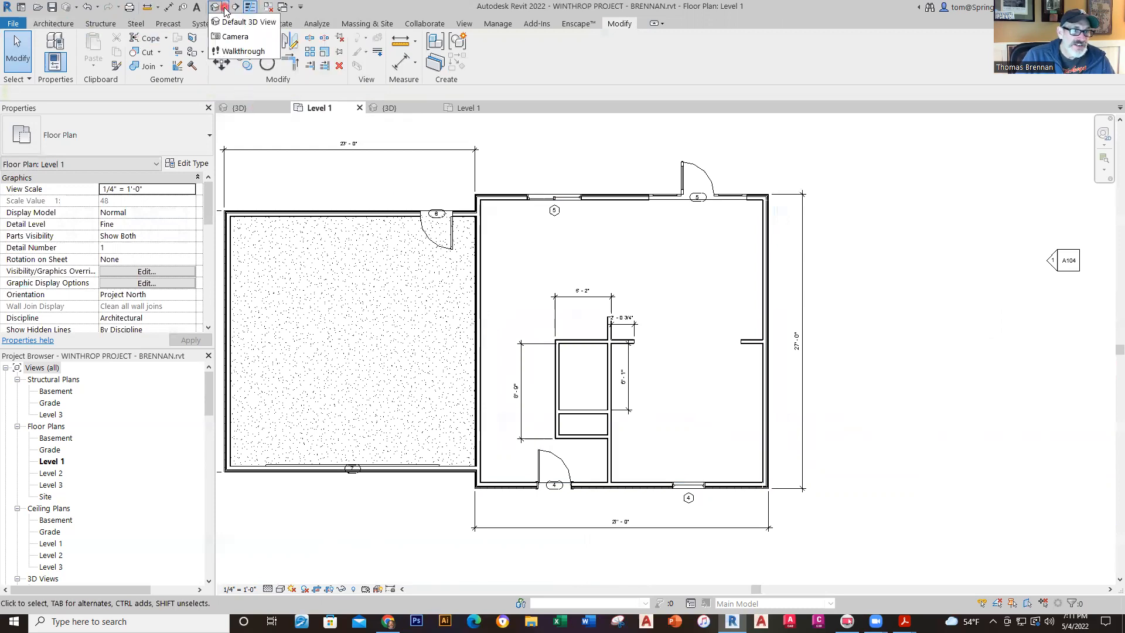
click(234, 36)
click(753, 476)
click(586, 236)
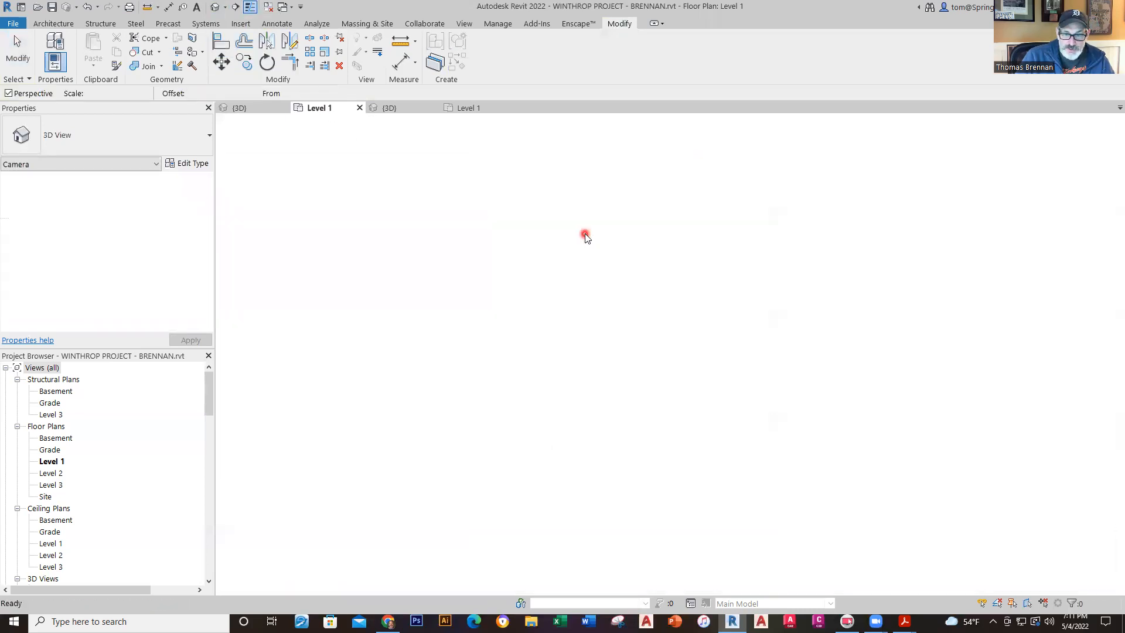
- Enlarge the camera view's crop region on all sides so the room's walls, floor and front window show
scroll(846, 377, down, 6)
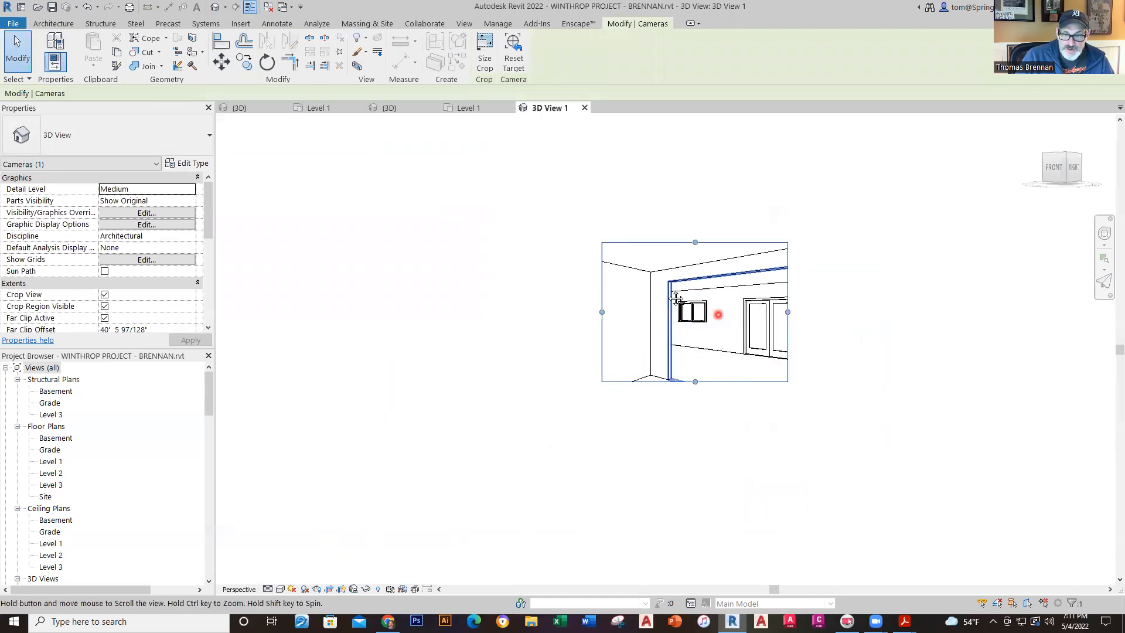
drag(634, 351, 633, 472)
drag(726, 344, 863, 343)
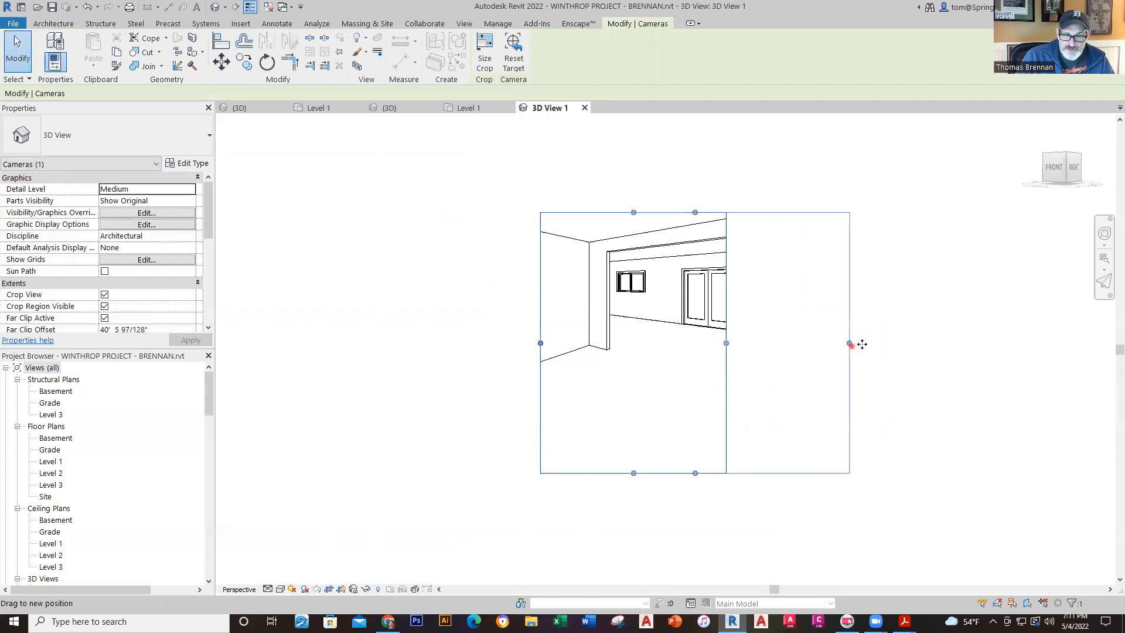
drag(539, 344, 260, 343)
scroll(557, 281, down, 3)
middle_drag(557, 312, 578, 447)
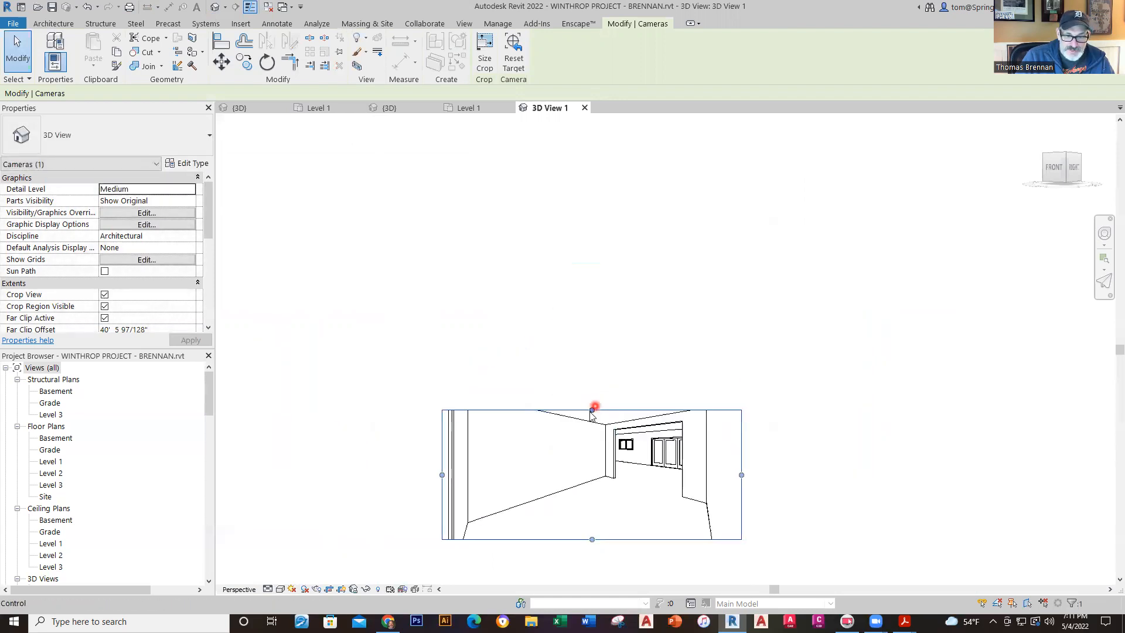
drag(590, 407, 589, 263)
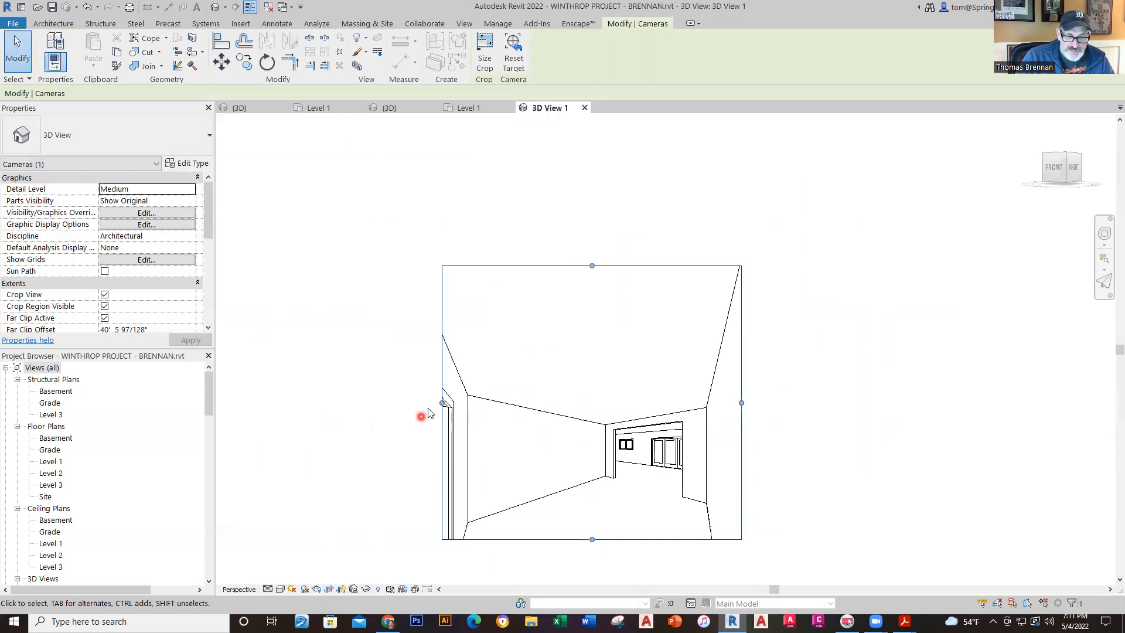
drag(442, 405, 342, 402)
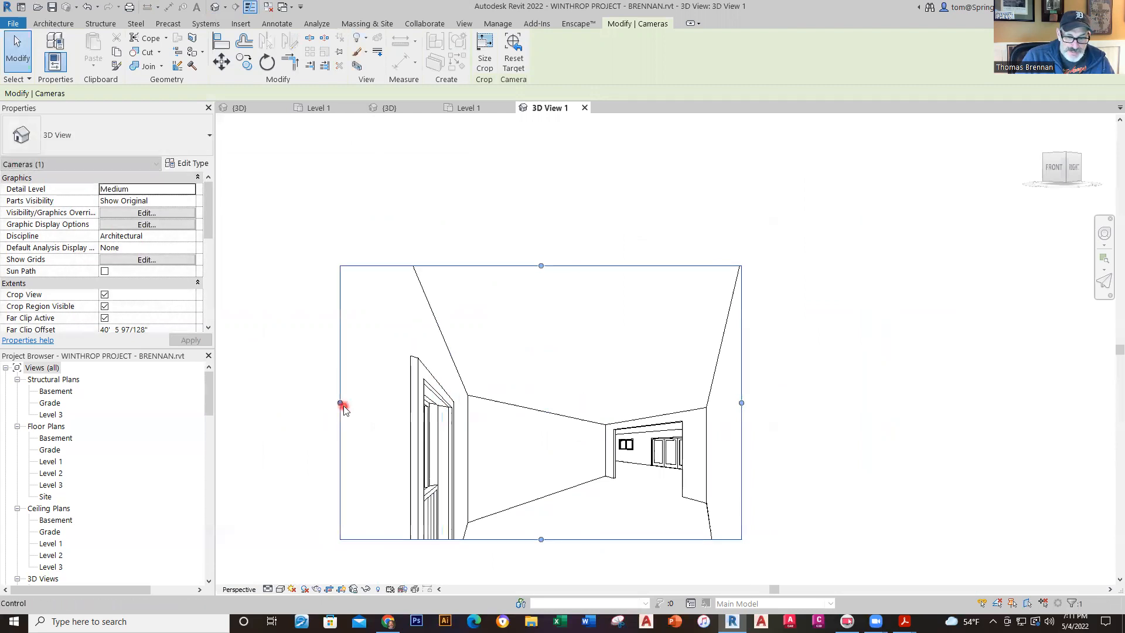
scroll(877, 447, down, 1)
scroll(877, 447, down, 1)
middle_drag(877, 446, 775, 405)
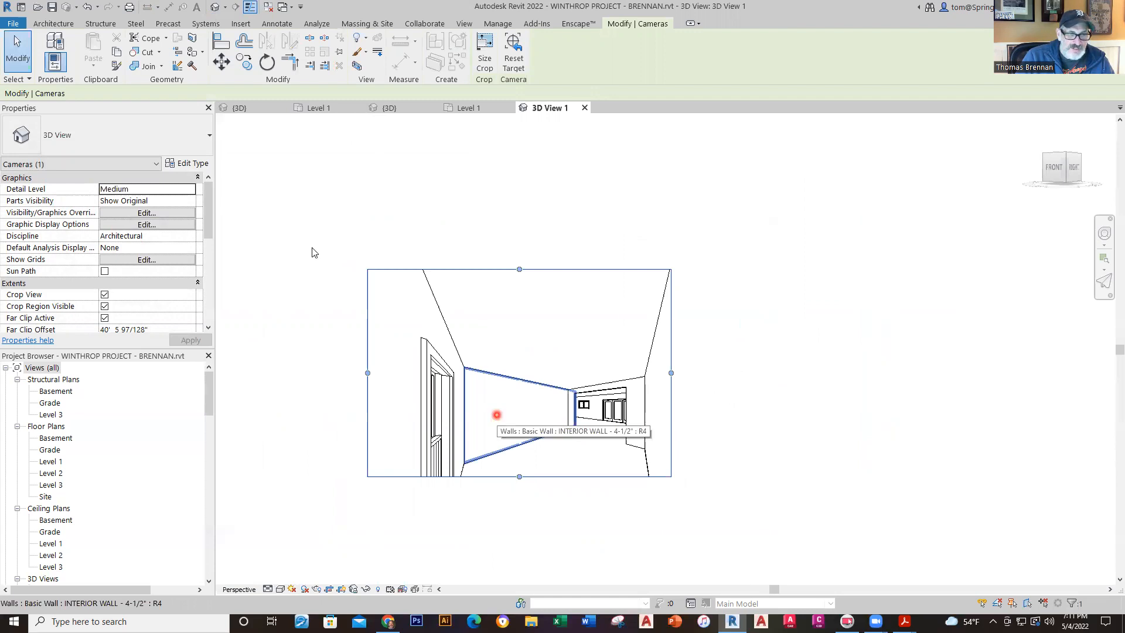
- In the Level 1 plan, shorten the long vertical interior wall by pulling its lower end up to the closet's lower wall
click(317, 109)
scroll(673, 512, up, 2)
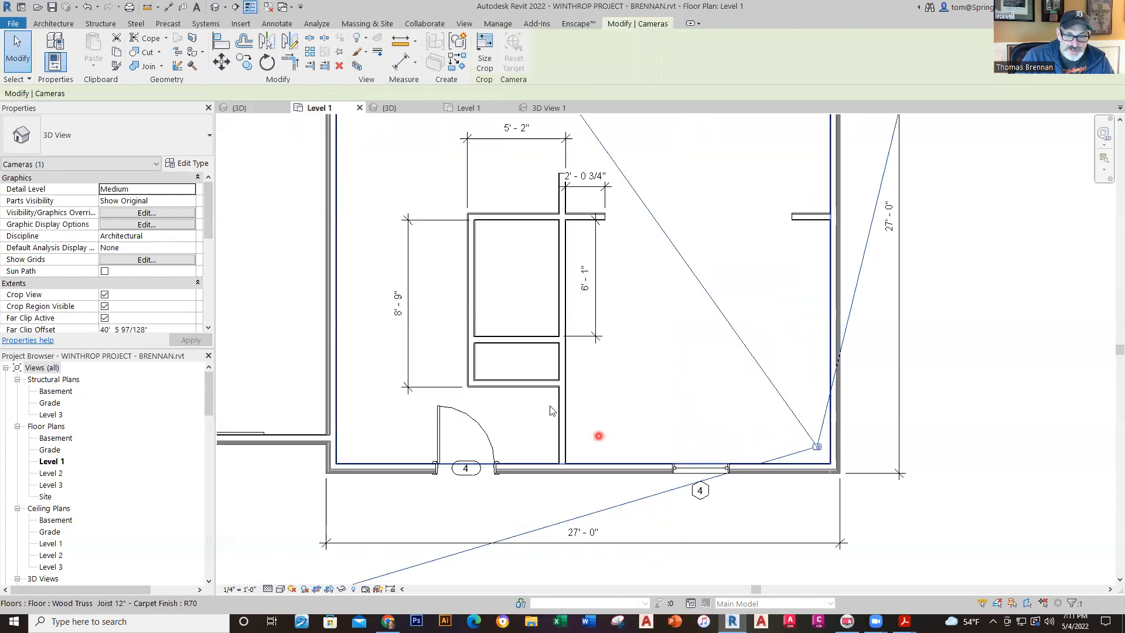
click(559, 404)
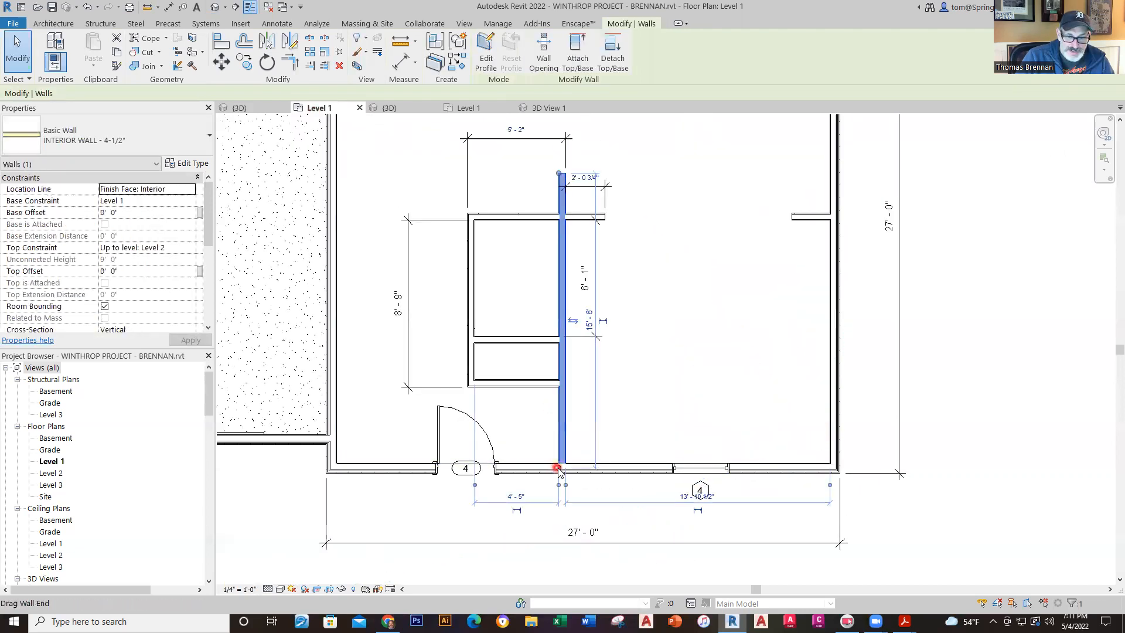
drag(560, 468, 561, 389)
click(623, 394)
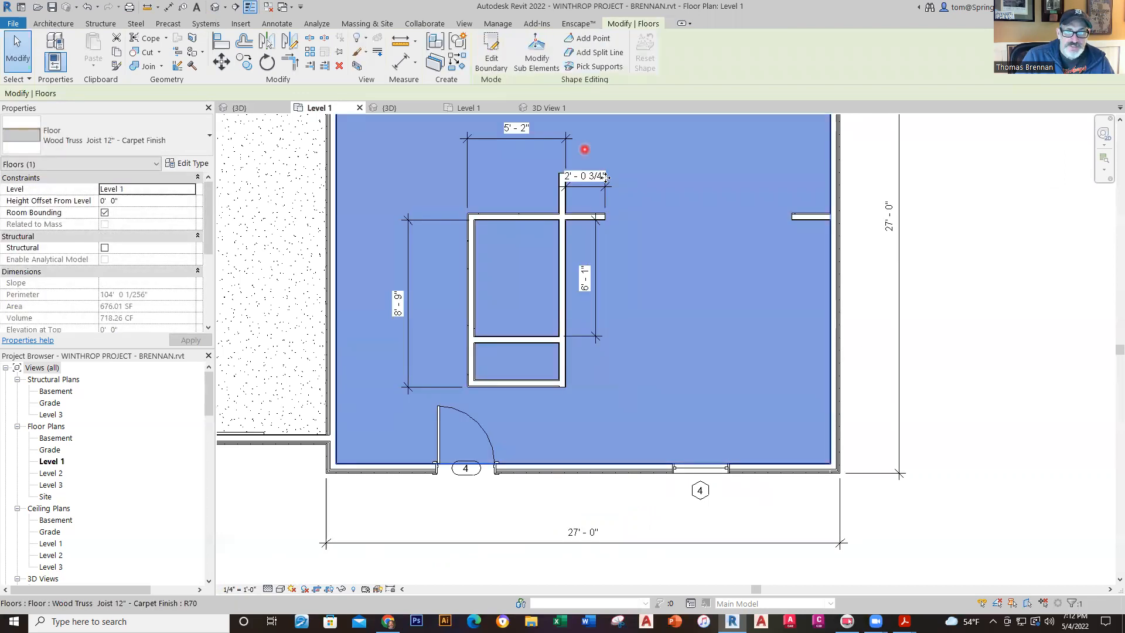
- In the camera view, extend the crop region downward to show more floor and pull its left edge in past the window
click(544, 109)
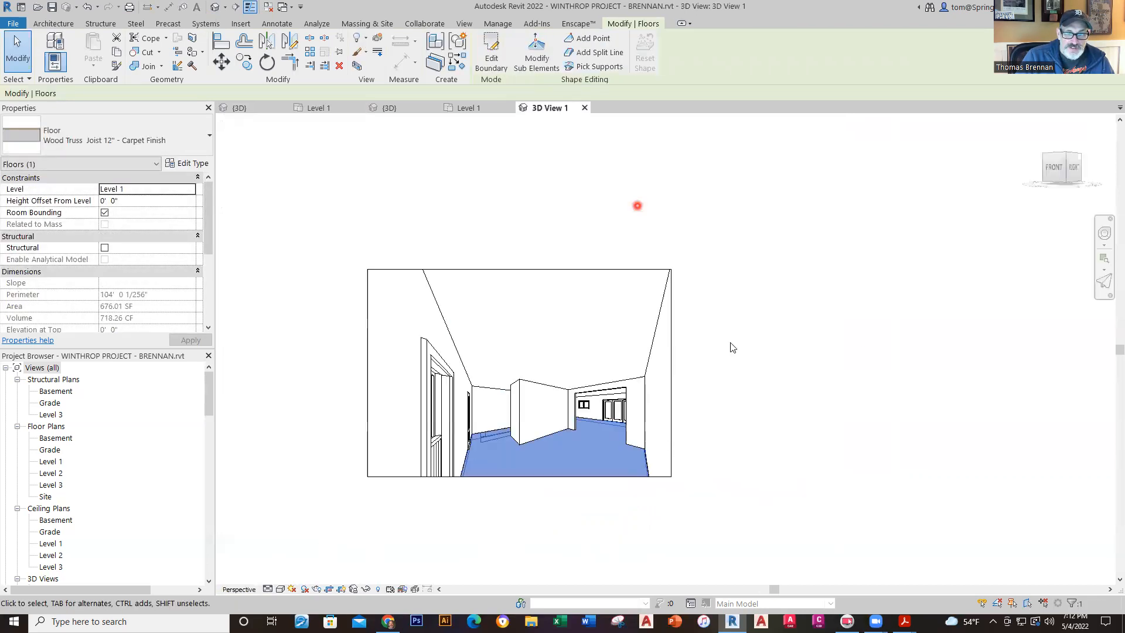
click(711, 461)
scroll(539, 473, up, 3)
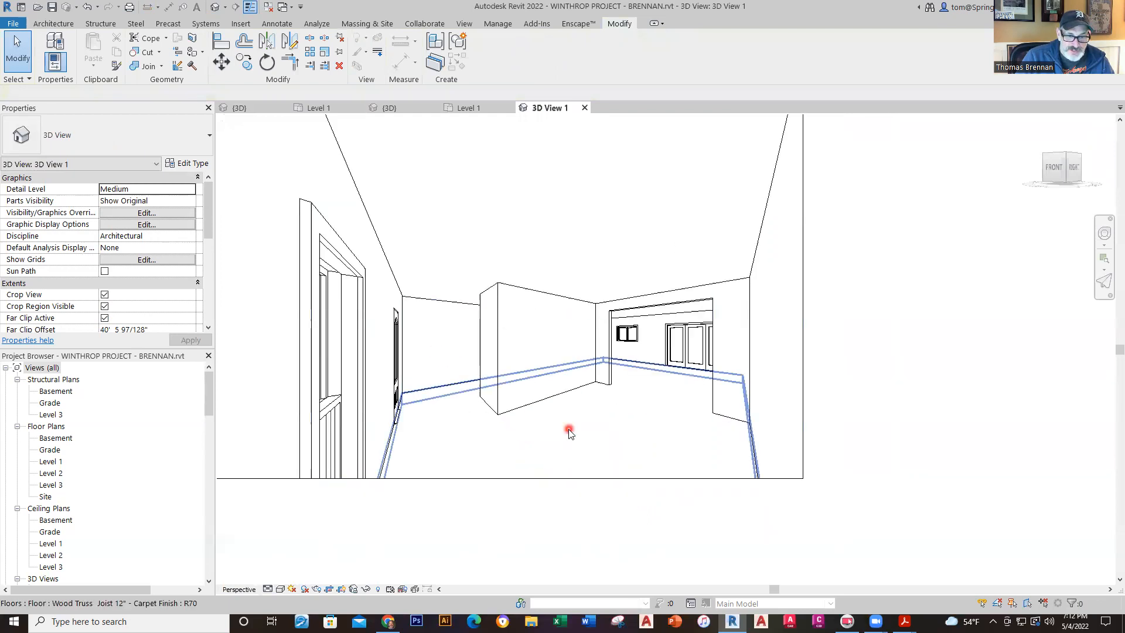
middle_drag(568, 431, 586, 489)
middle_drag(893, 466, 861, 414)
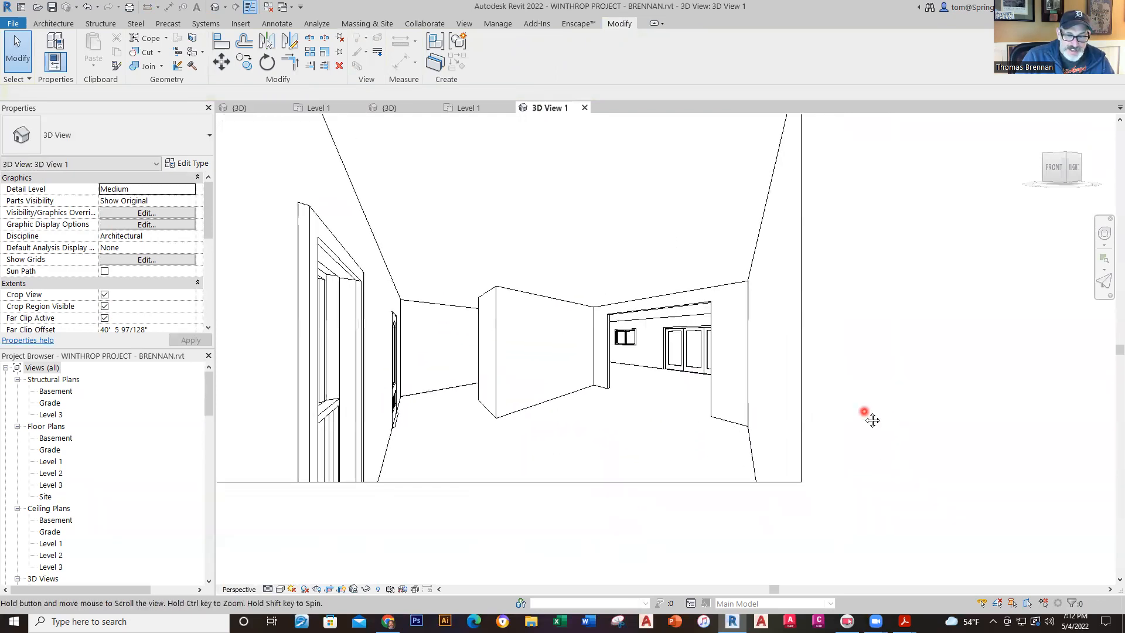
click(628, 482)
drag(495, 482, 496, 533)
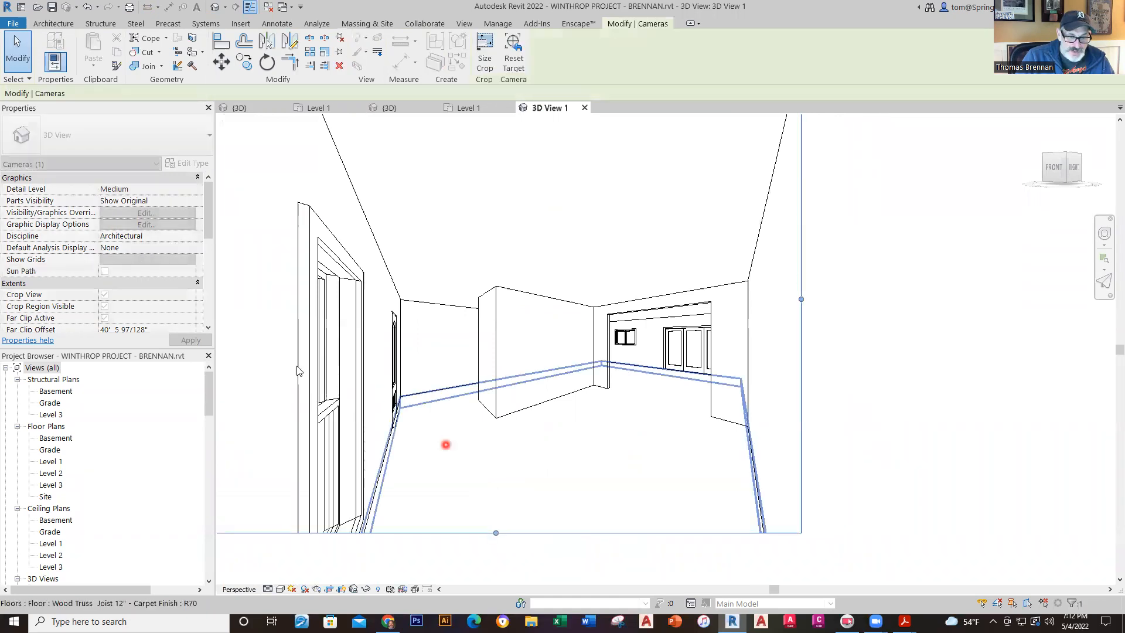
scroll(410, 346, down, 2)
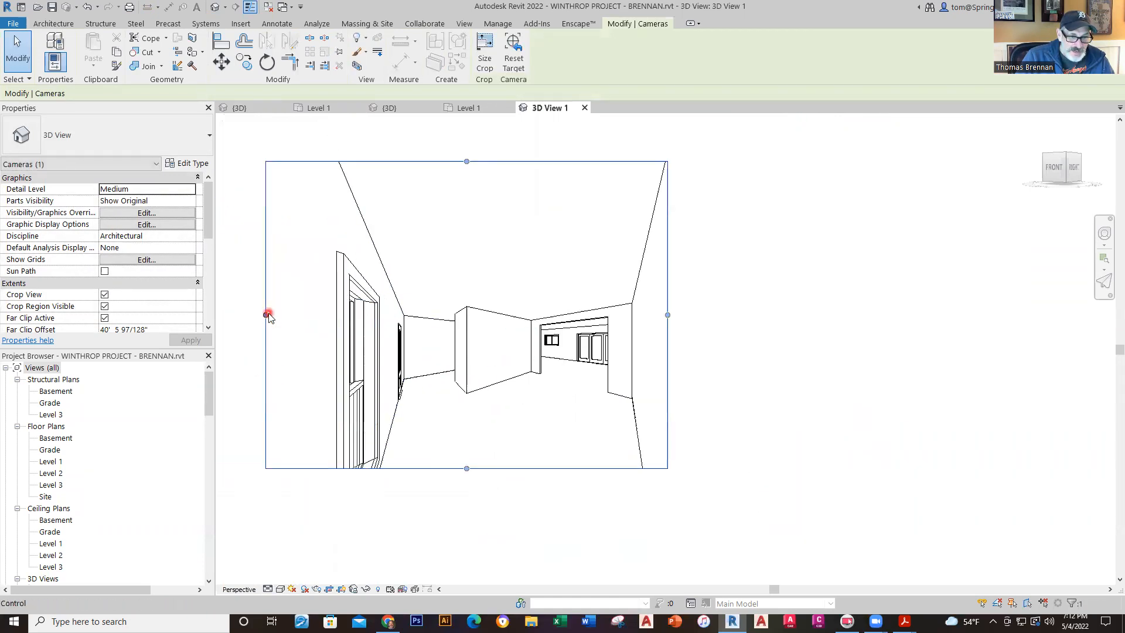
drag(267, 315, 389, 337)
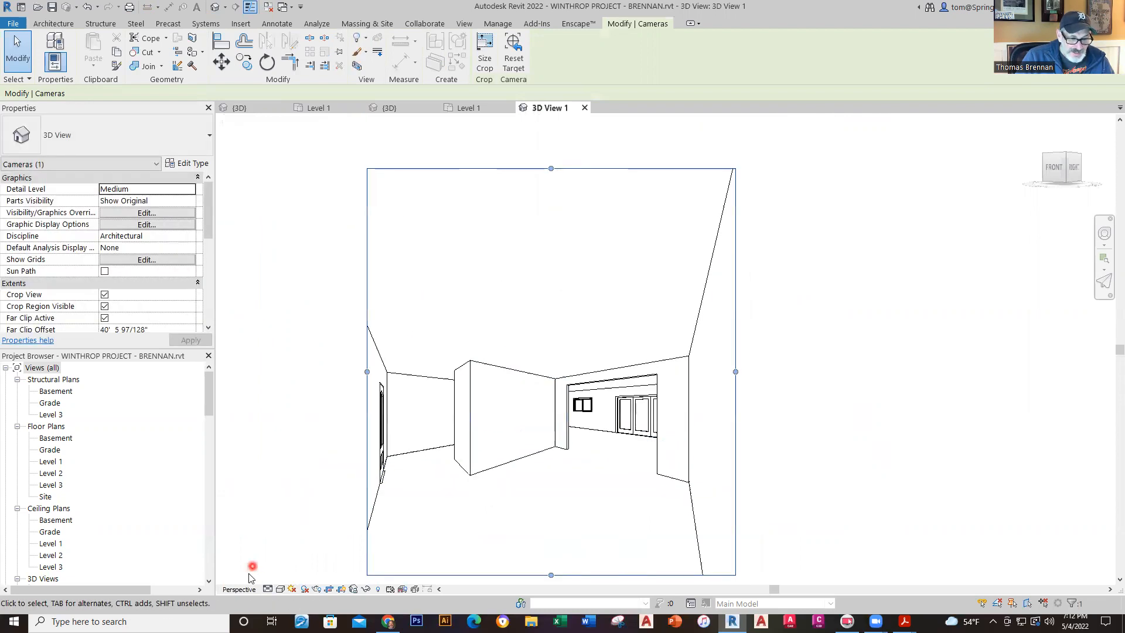
- Set the camera view's visual style to Realistic and inspect the wall opening up close
click(279, 589)
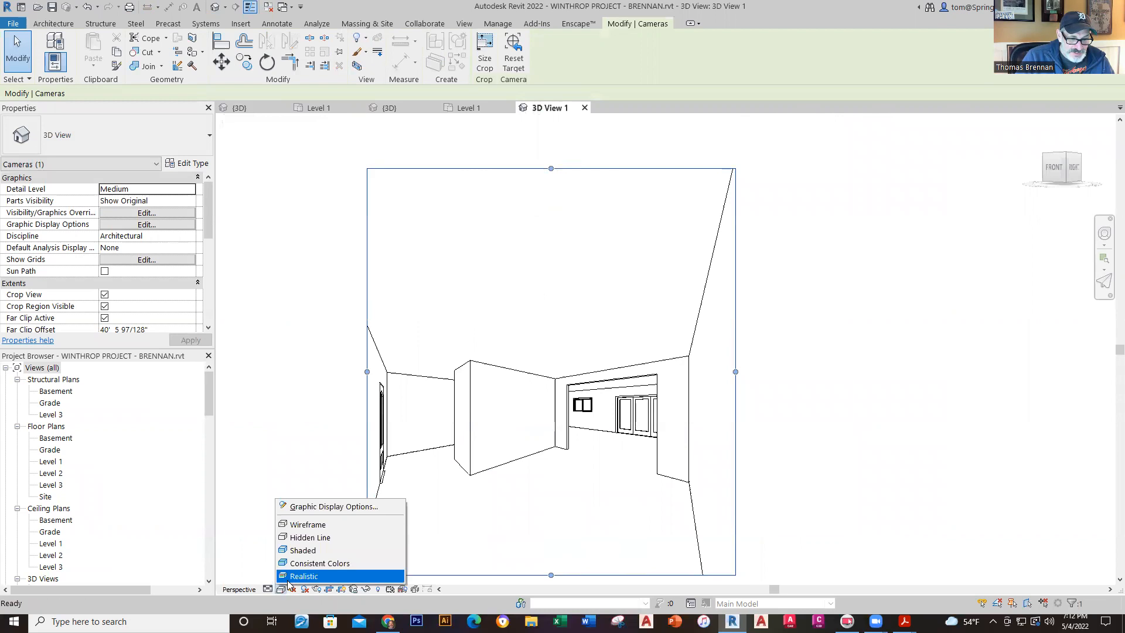
click(311, 583)
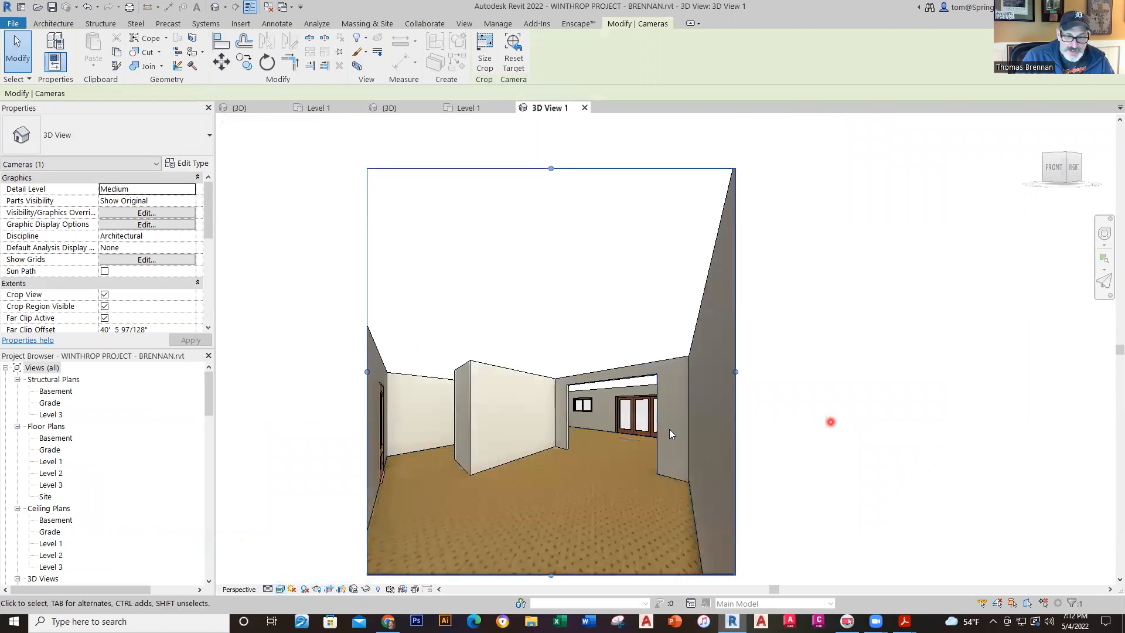
scroll(670, 475, up, 4)
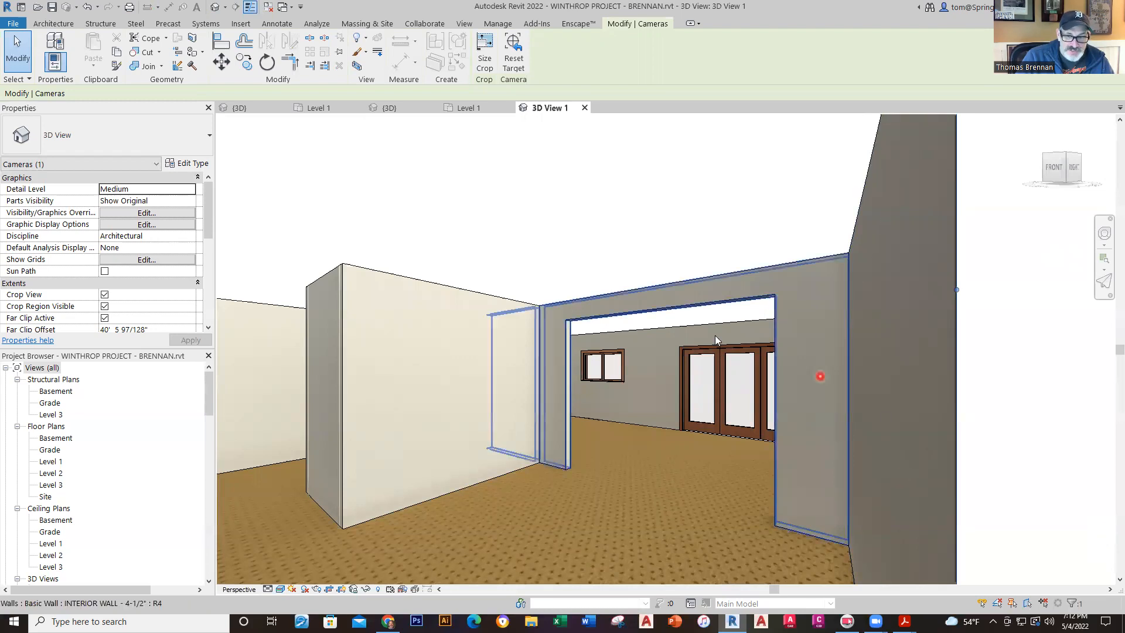
scroll(669, 444, down, 5)
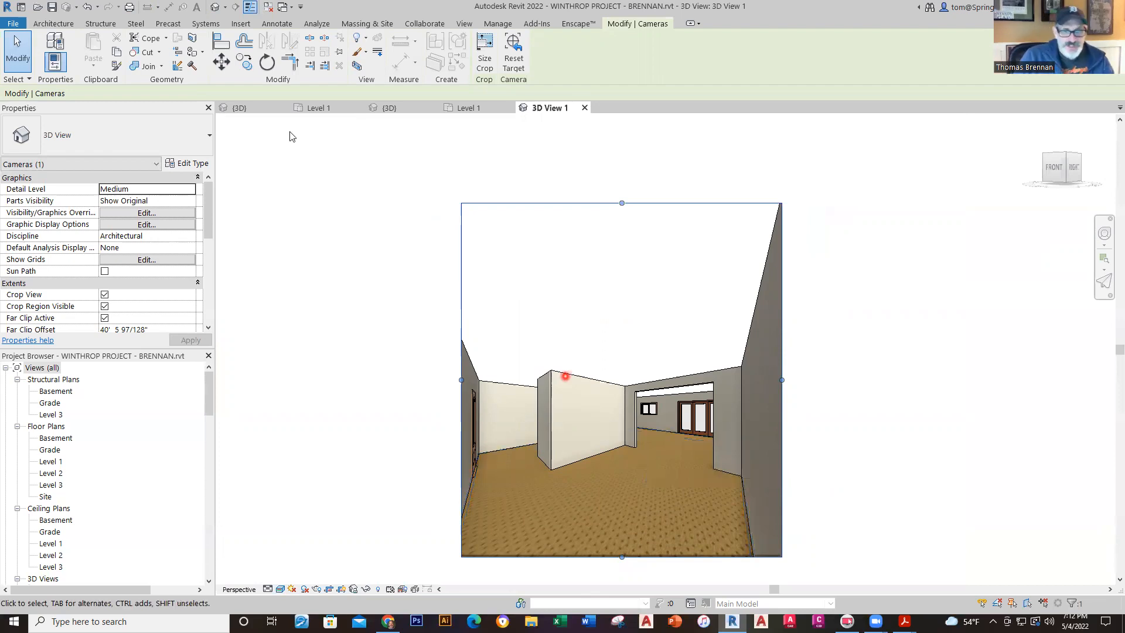
- Save the project and return to the Level 1 floor plan, bringing the house and garage into view
click(344, 197)
click(51, 10)
click(321, 108)
middle_drag(691, 396, 633, 452)
middle_drag(605, 310, 649, 488)
scroll(632, 383, down, 1)
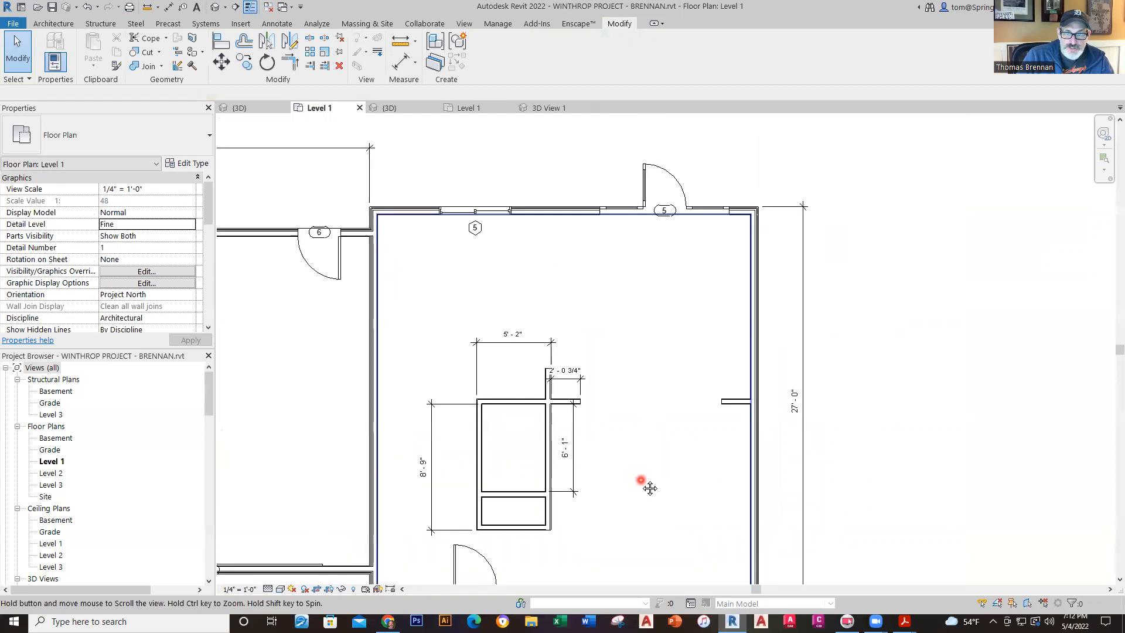
middle_drag(493, 272, 712, 248)
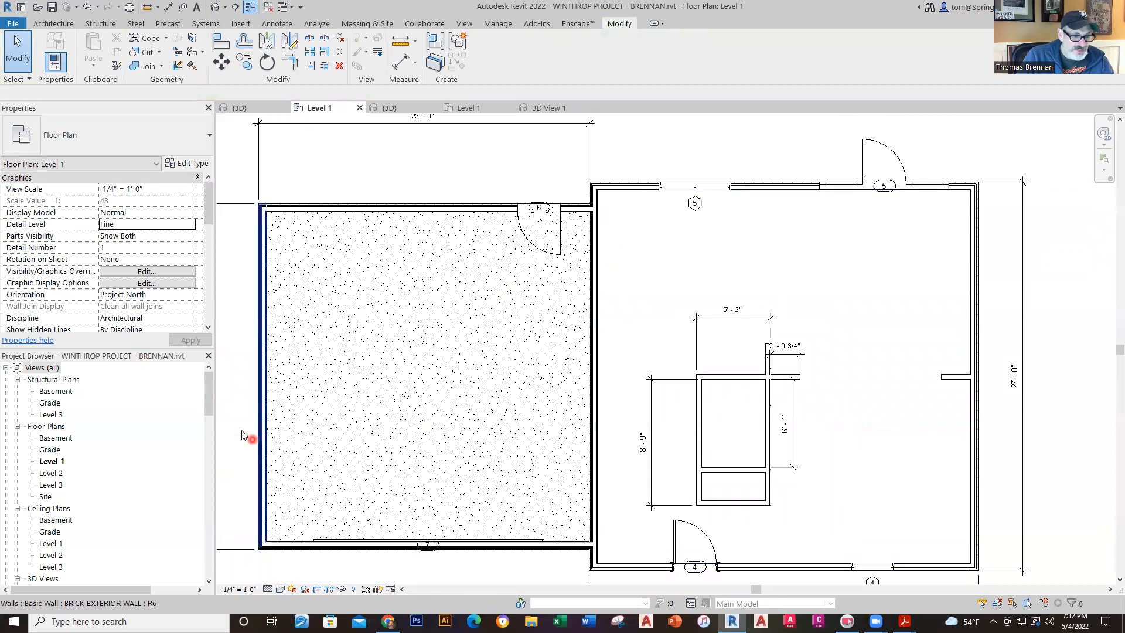
- Place the FIRST FLOOR KITCHEN CASEWORK model group in the upper-left area of the house on the Level 1 plan, accepting the removal of its extra elements
drag(201, 390, 219, 560)
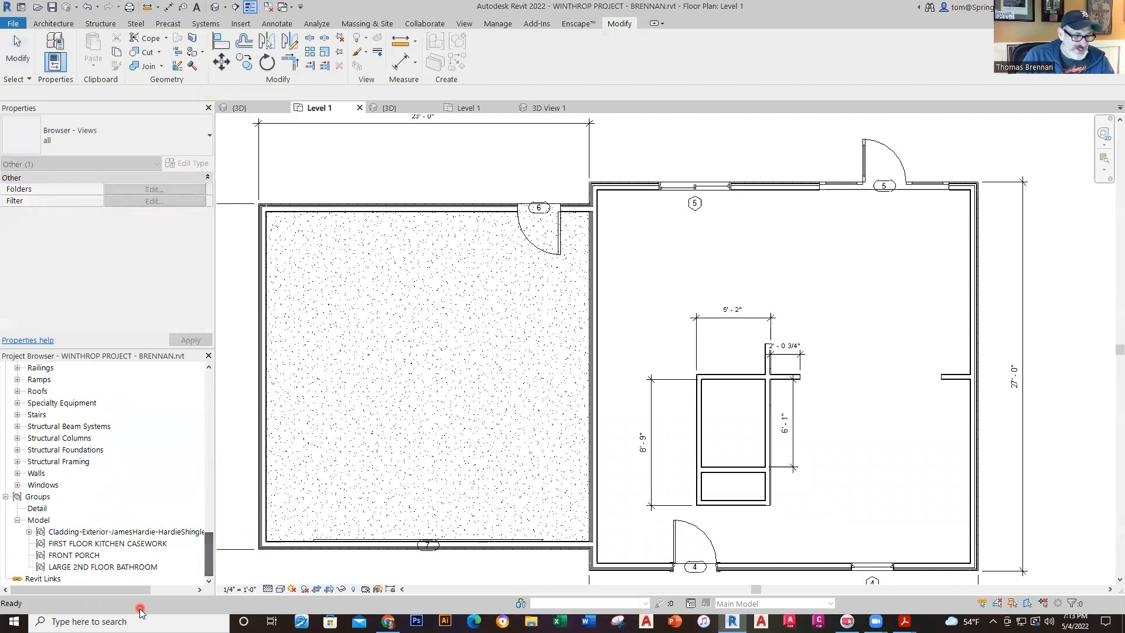
click(84, 545)
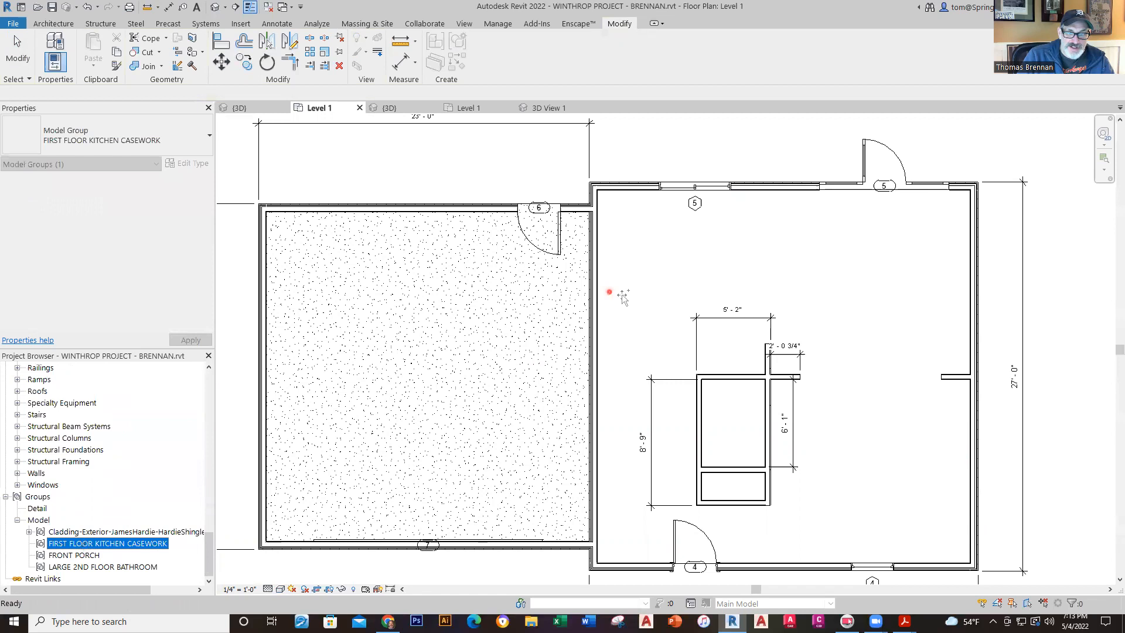
drag(639, 271, 639, 272)
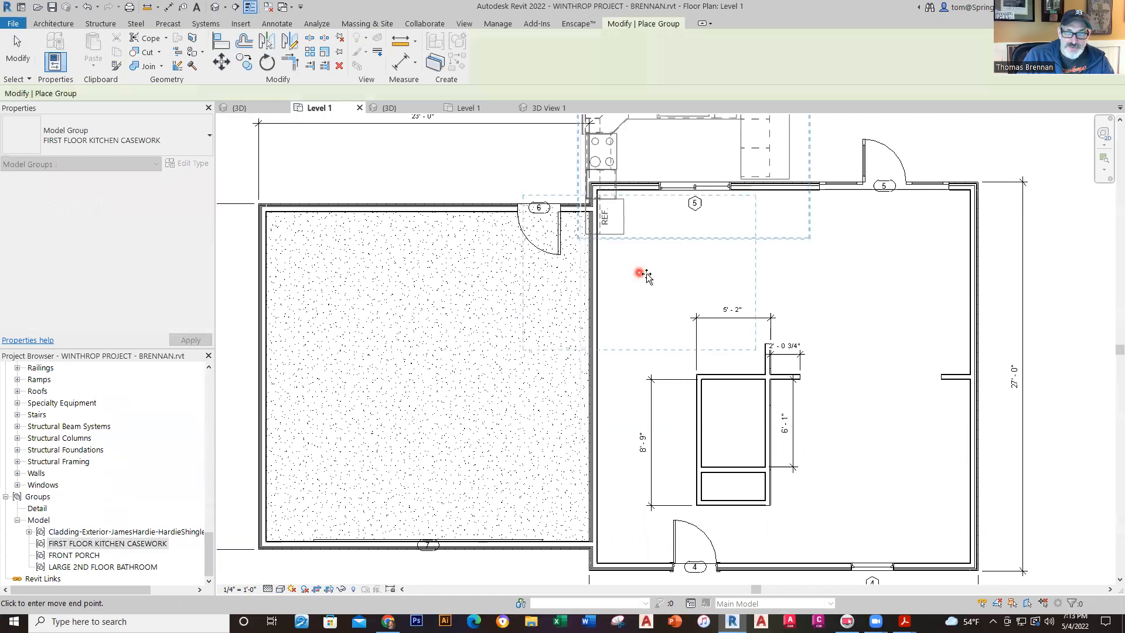
click(715, 271)
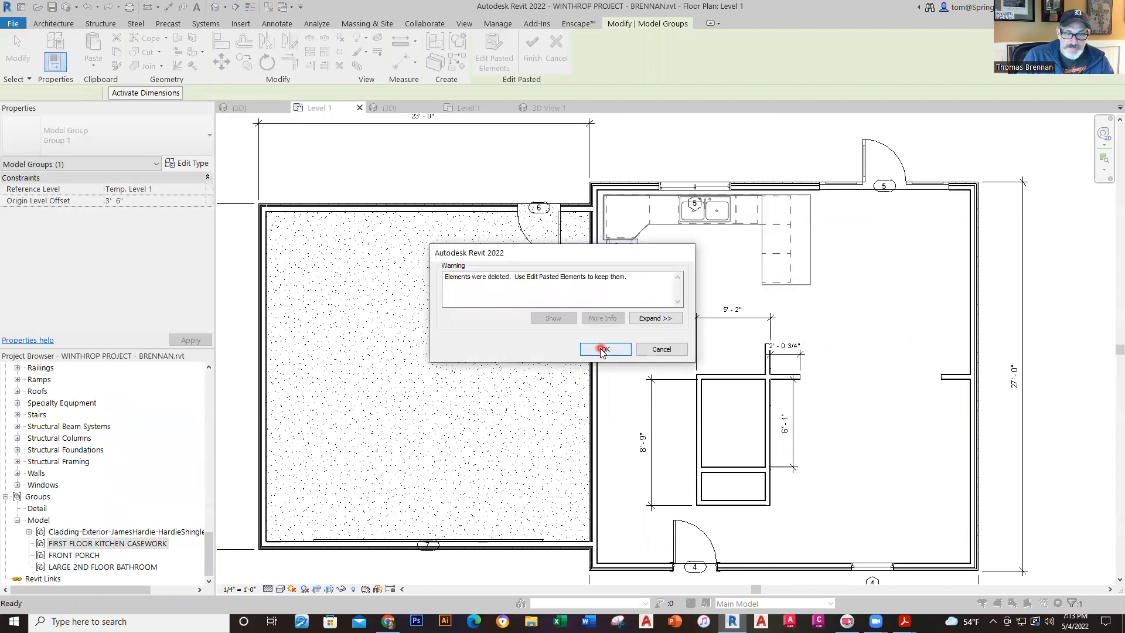
click(605, 349)
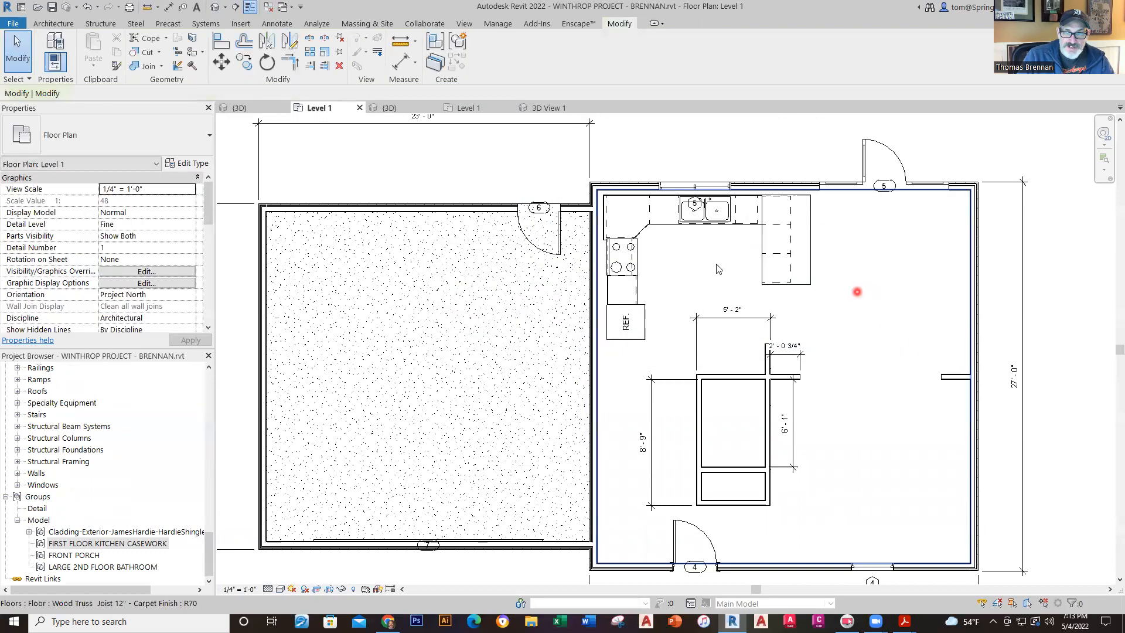
- Nudge the kitchen casework group up and left against the exterior walls at the house's upper-left corner
click(639, 271)
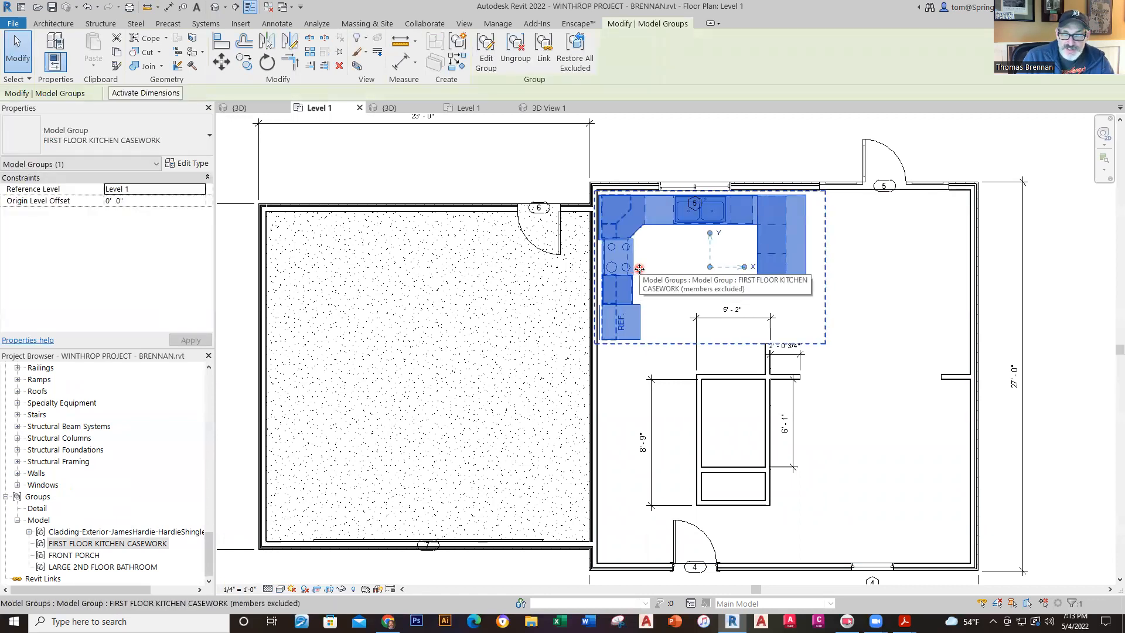
key(Up)
key(Left)
key(Left)
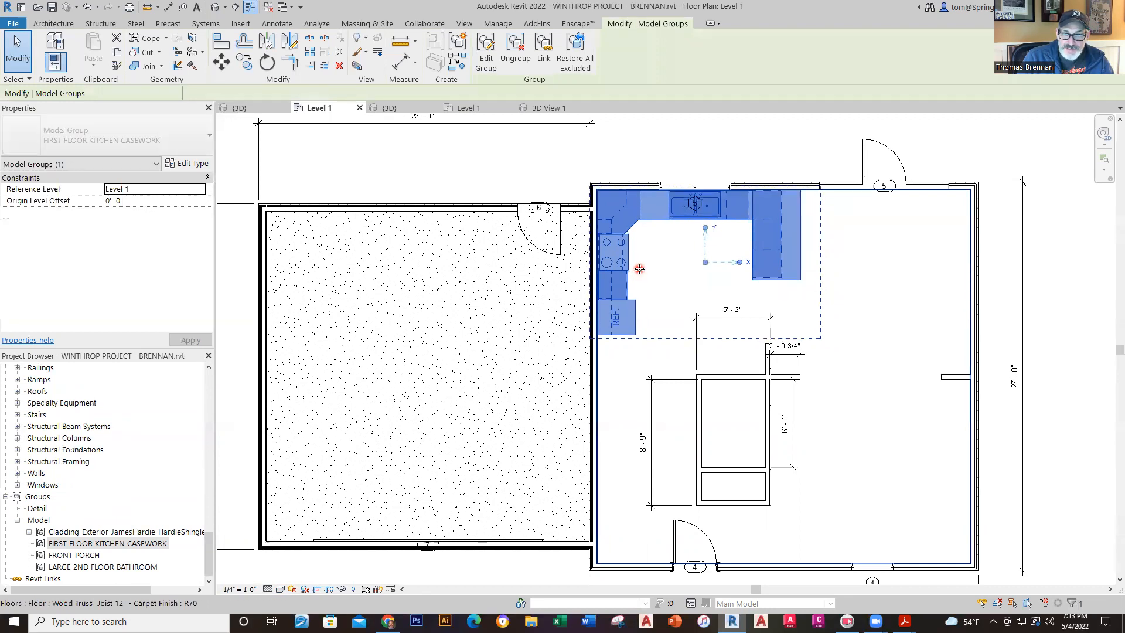
key(Escape)
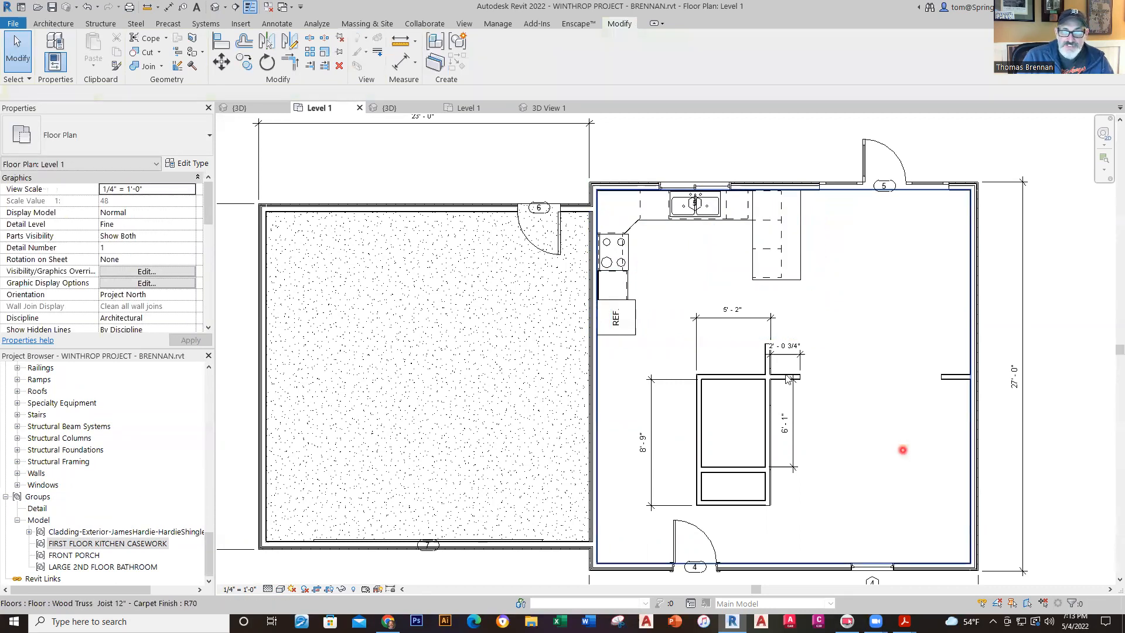
- Examine the kitchen casework through the wall opening in 3D View 1 and compare its layout with the Phase 10 Level 1 plan
click(550, 109)
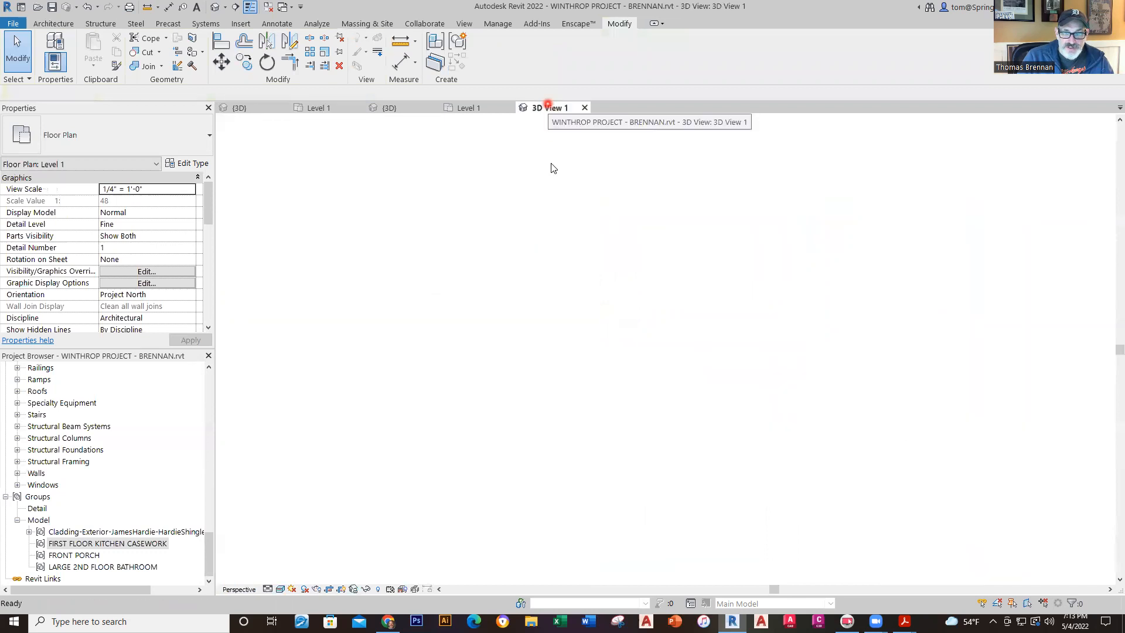
scroll(783, 485, up, 5)
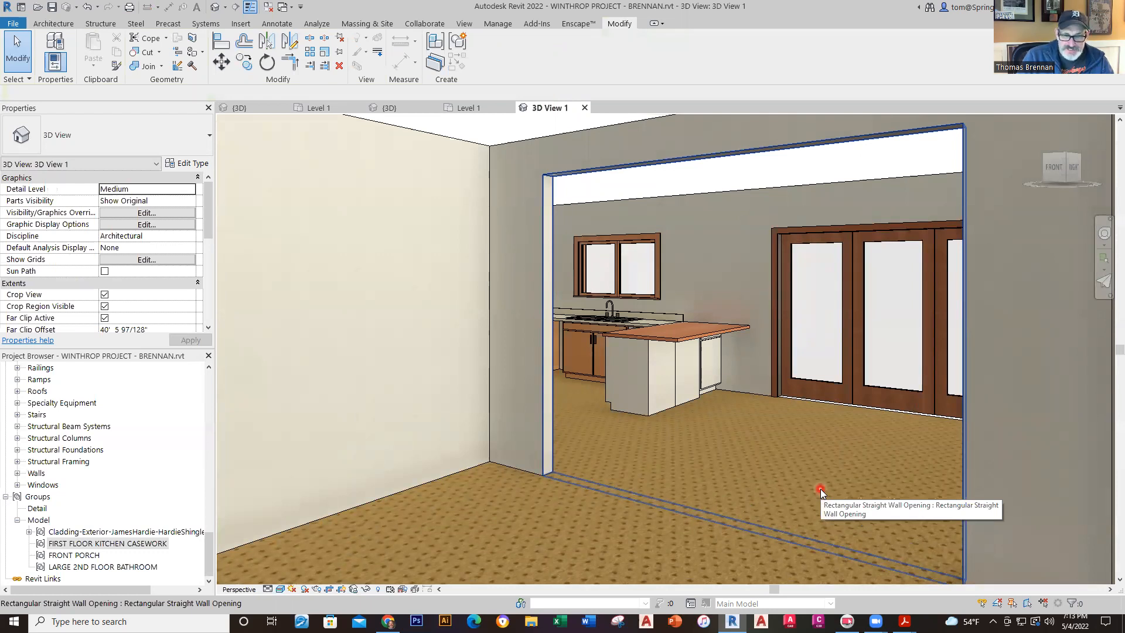
scroll(814, 473, down, 5)
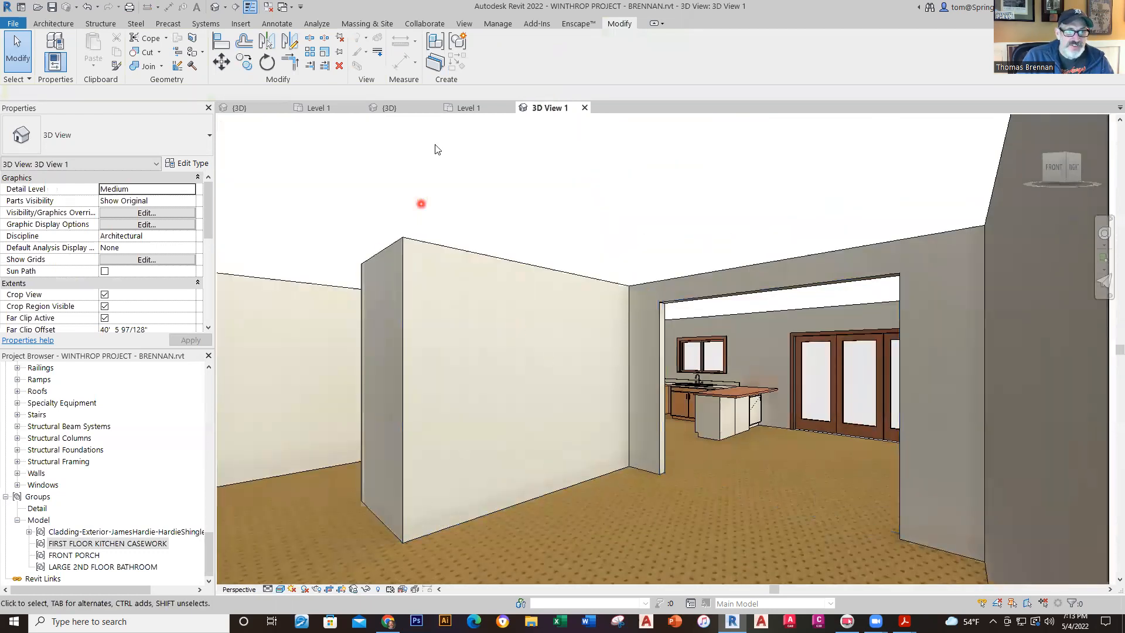
click(460, 106)
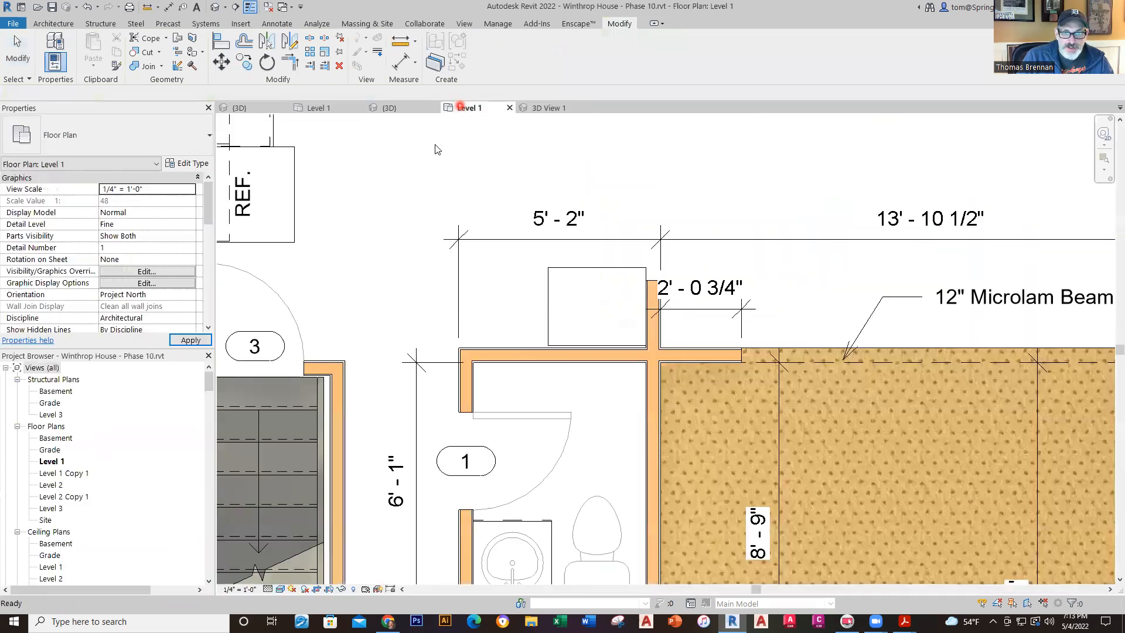
scroll(652, 297, down, 5)
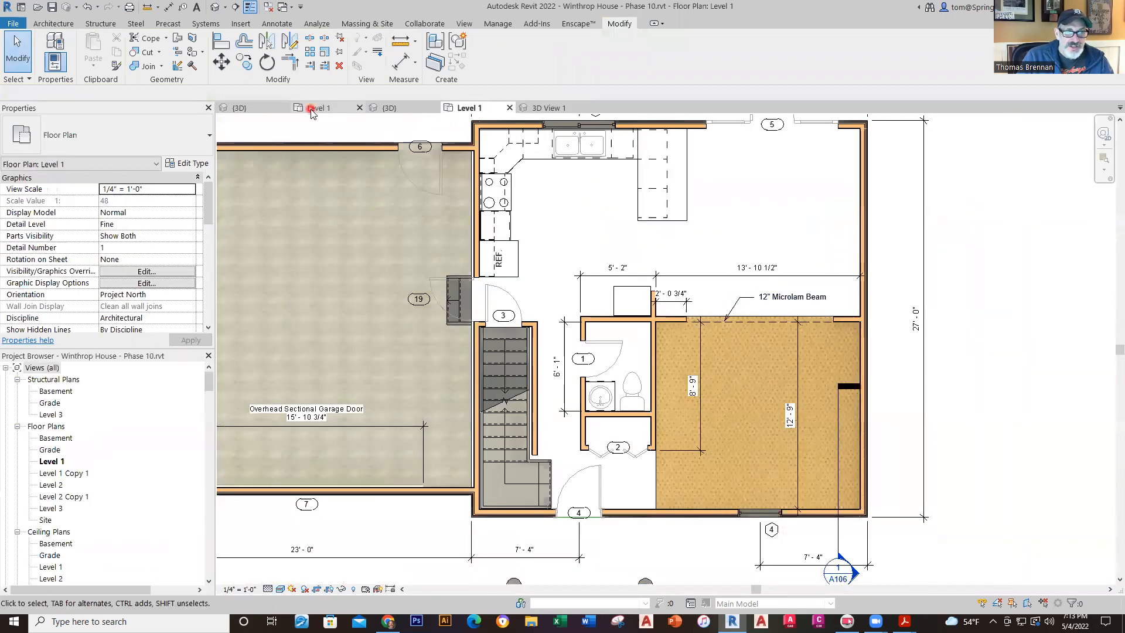
- In the Winthrop project's Level 1 plan, create a camera view from outside the house's right exterior wall, aimed left across the kitchen
click(311, 109)
scroll(660, 342, down, 1)
middle_drag(660, 342, 357, 356)
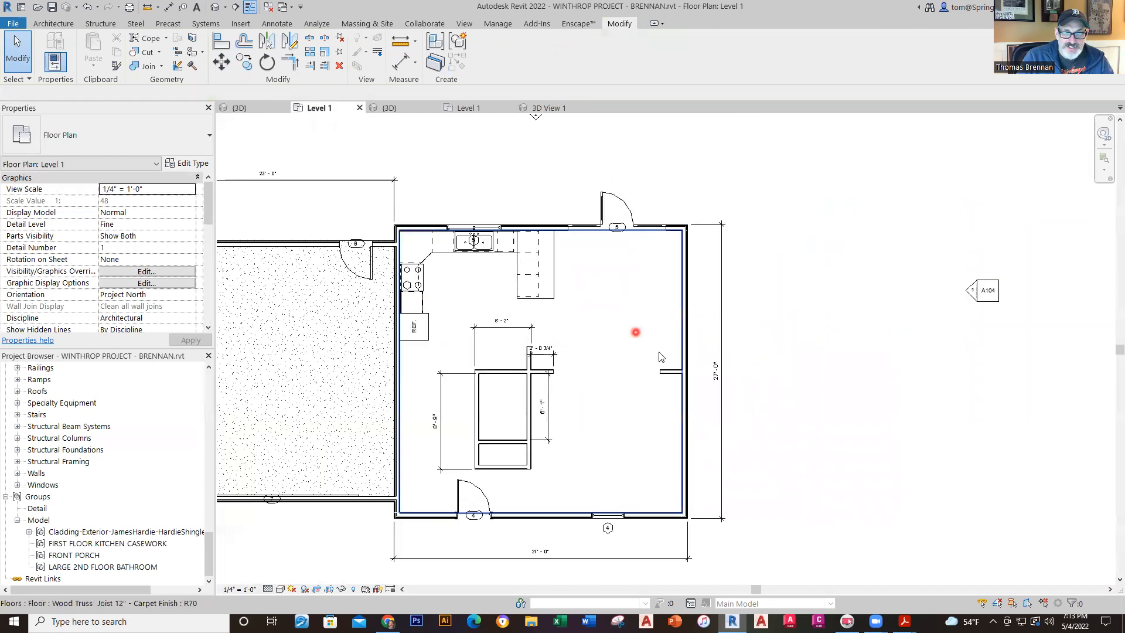
click(227, 11)
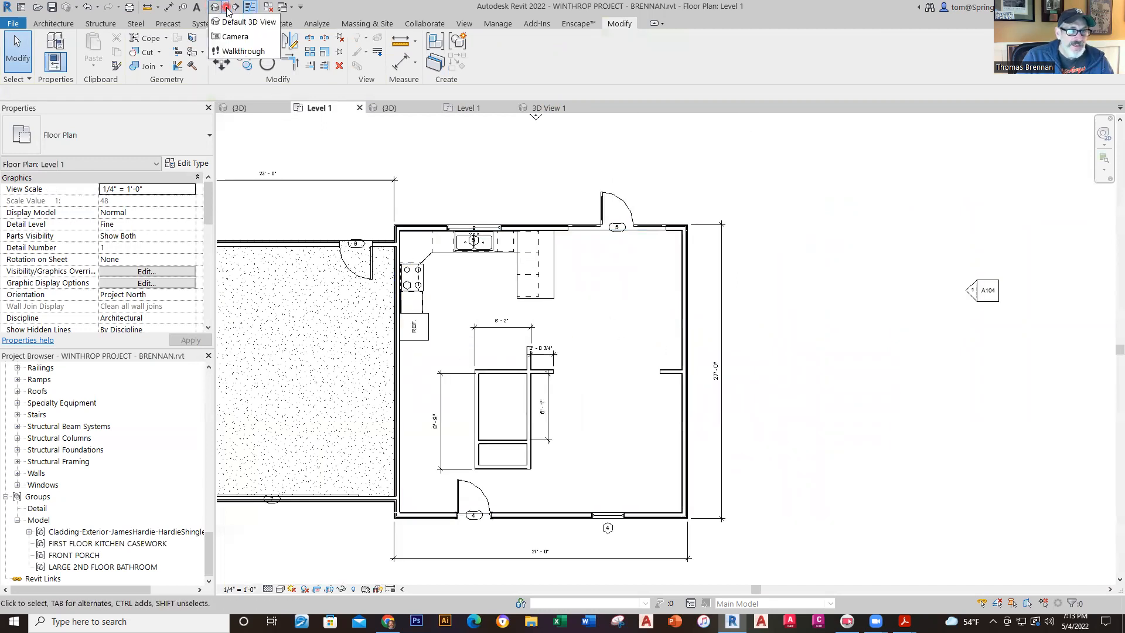
click(235, 49)
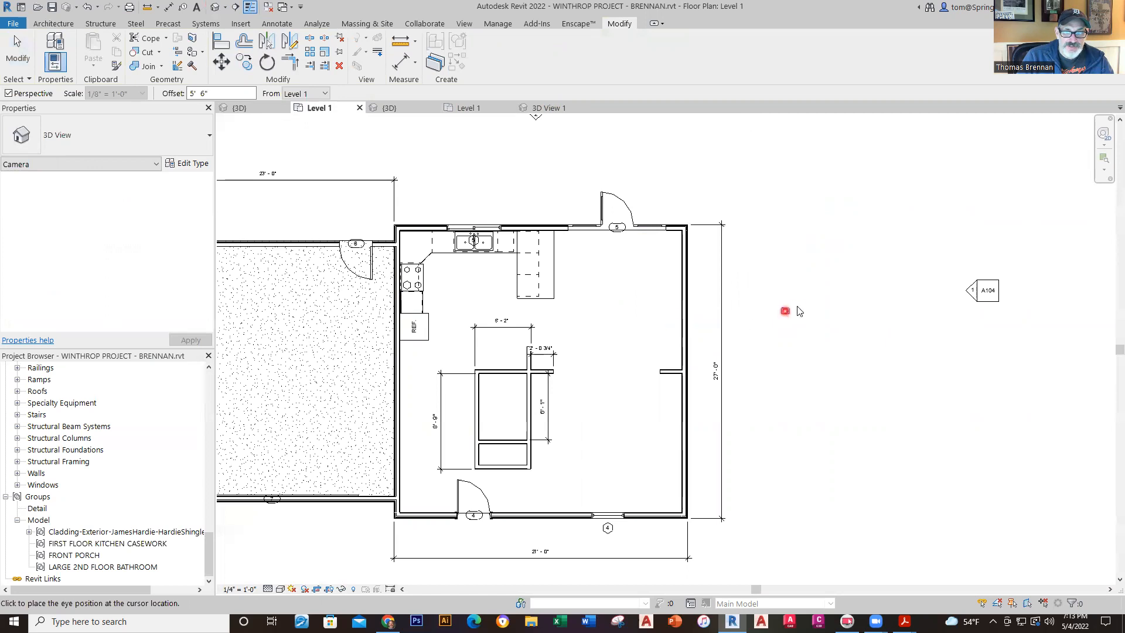
click(809, 291)
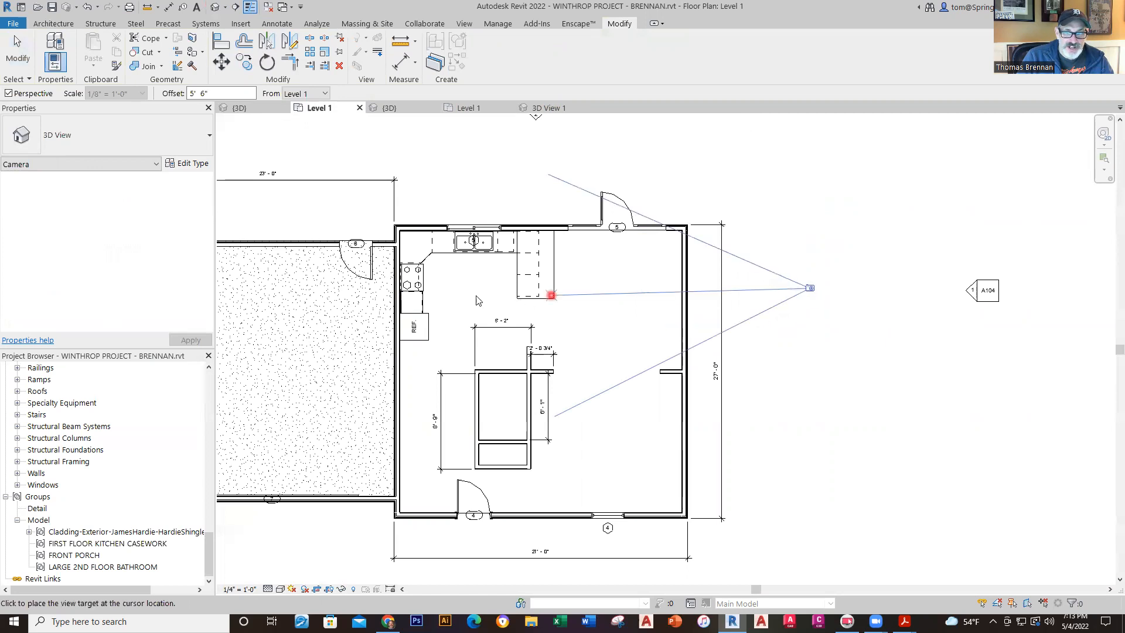
click(355, 301)
- Hide the brick exterior wall that blocks the interior in the new camera view
click(781, 396)
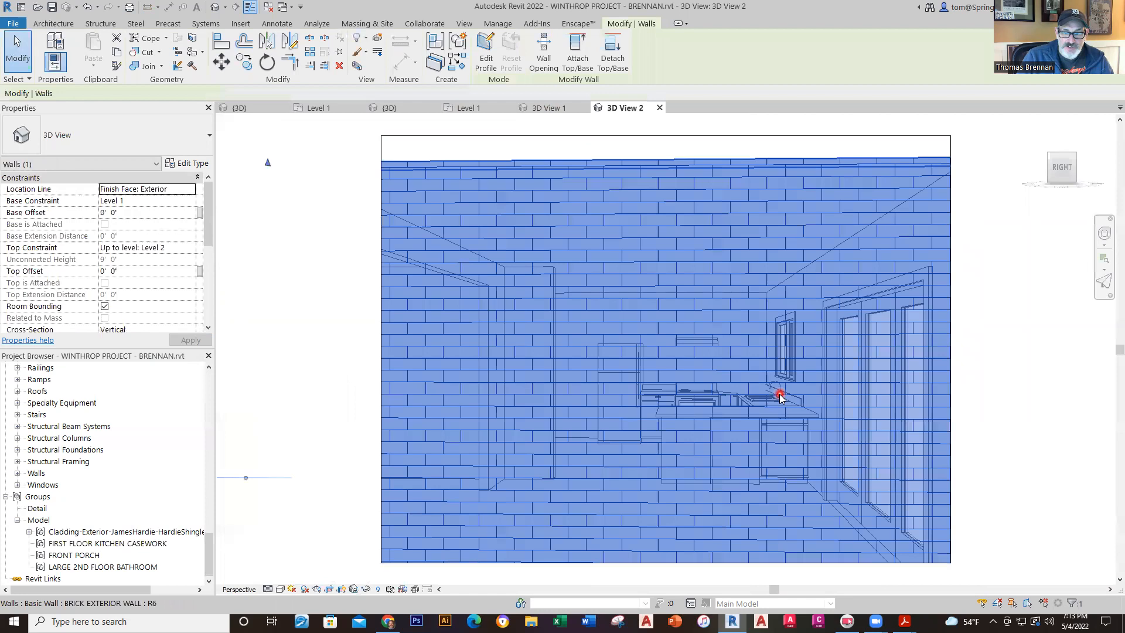
right_click(781, 396)
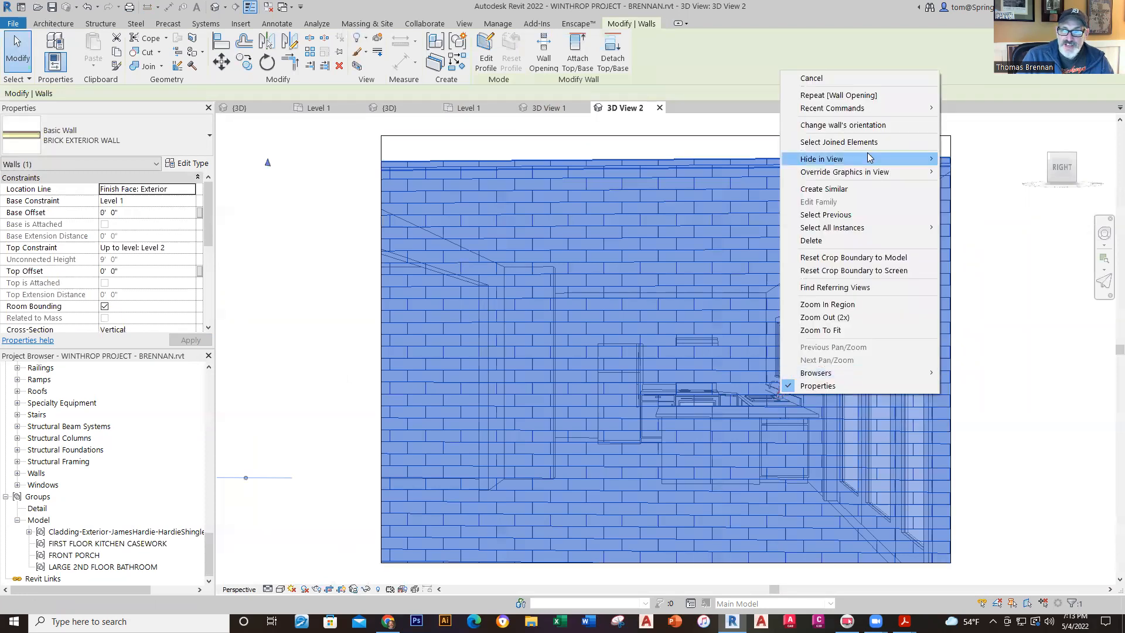
mouse_move(869, 158)
click(970, 159)
scroll(652, 487, down, 1)
middle_drag(653, 487, 603, 415)
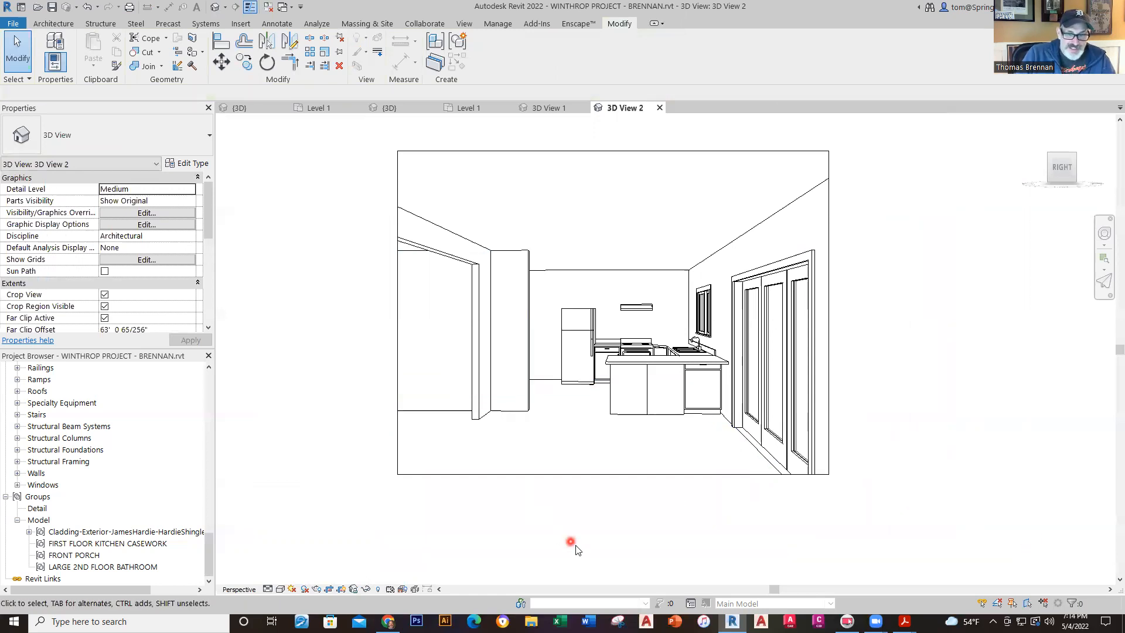
- Set the new camera view's visual style to Realistic and inspect the kitchen casework up close
click(280, 589)
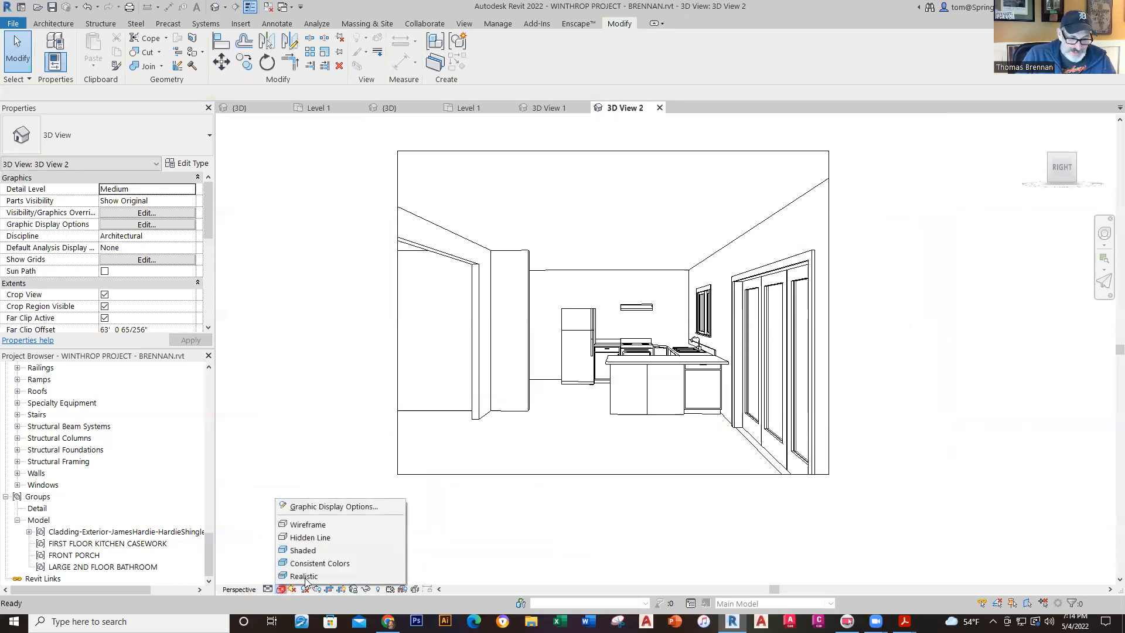
click(305, 578)
scroll(620, 353, up, 2)
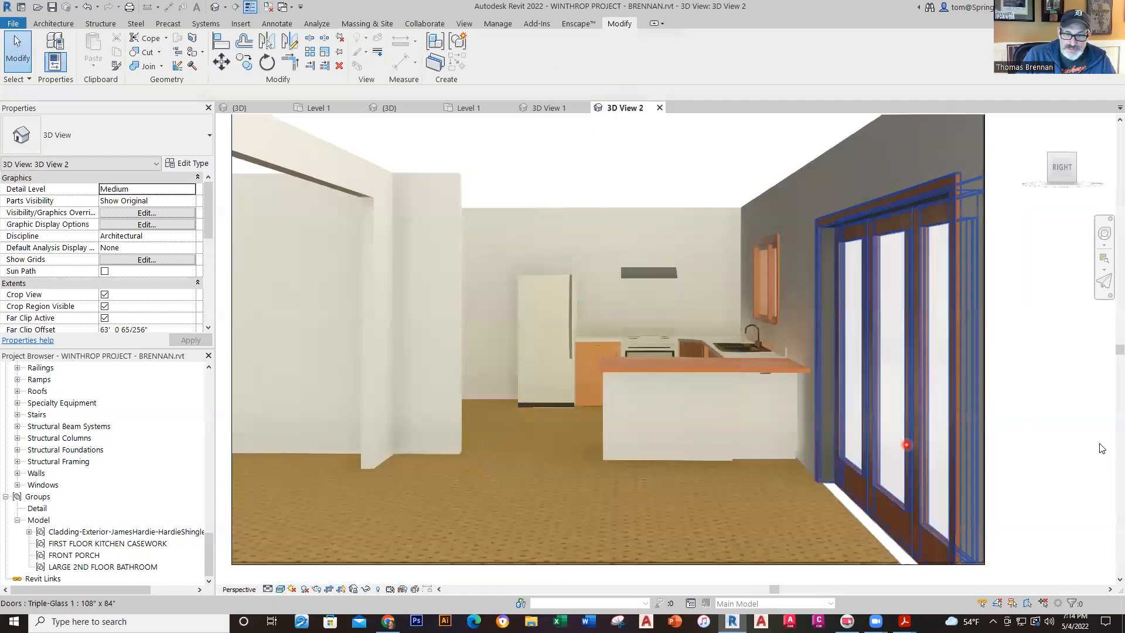
click(979, 440)
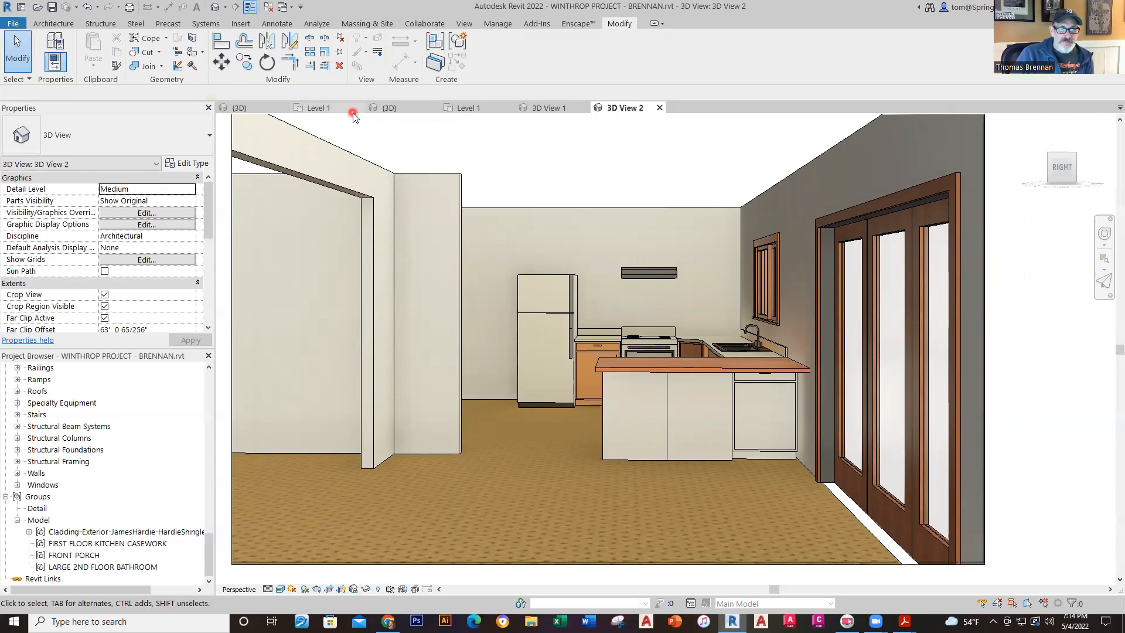
- Return to the Winthrop project's Level 1 plan and delete the kitchen casework group
click(327, 111)
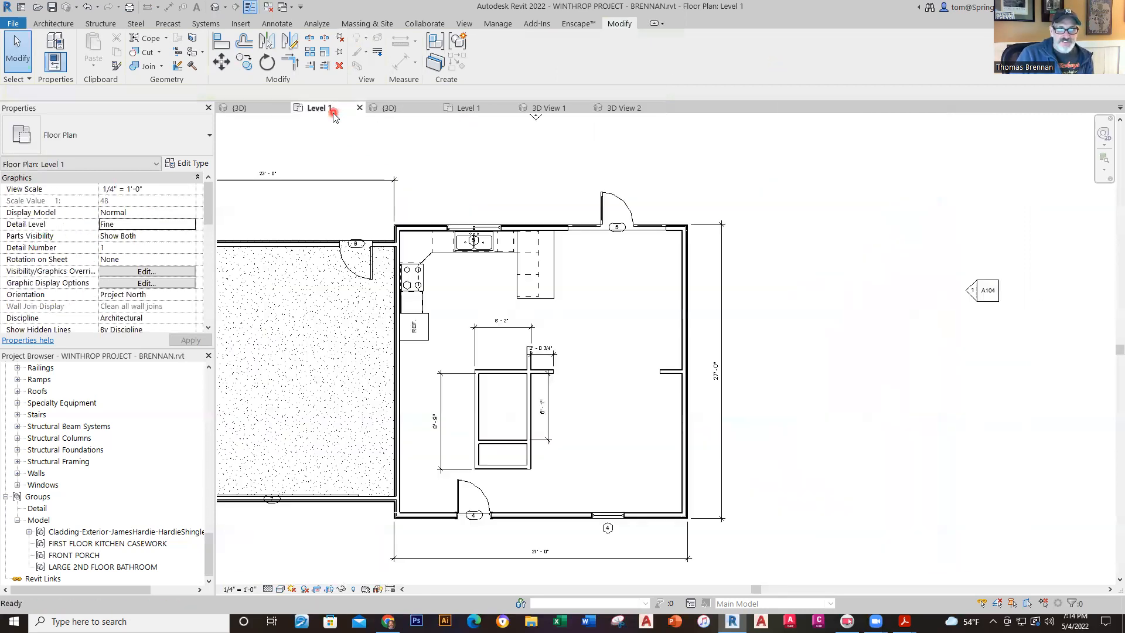
click(422, 249)
key(Delete)
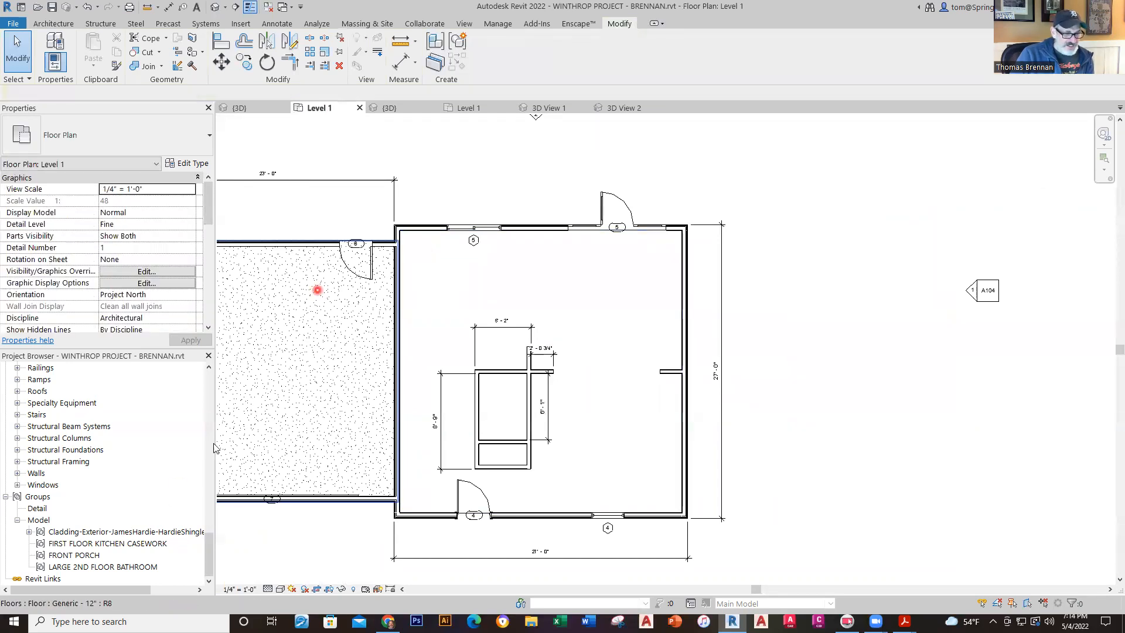
- Place the FIRST FLOOR KITCHEN CASEWORK group in the house again and nudge it up and left against the upper-left corner's exterior walls
drag(124, 543, 518, 302)
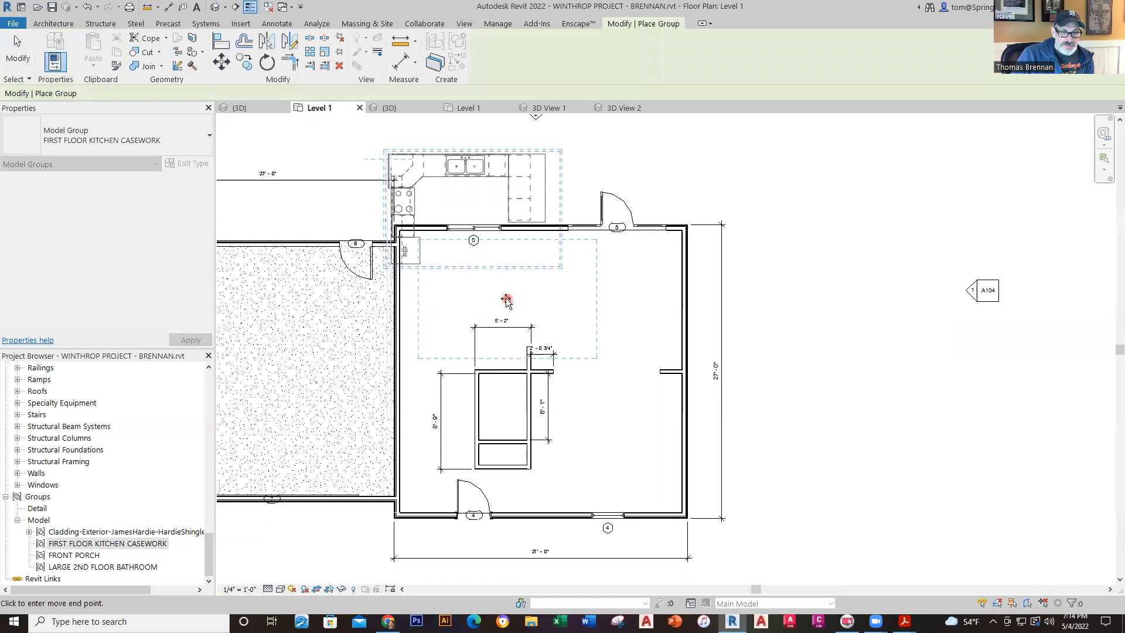
click(506, 300)
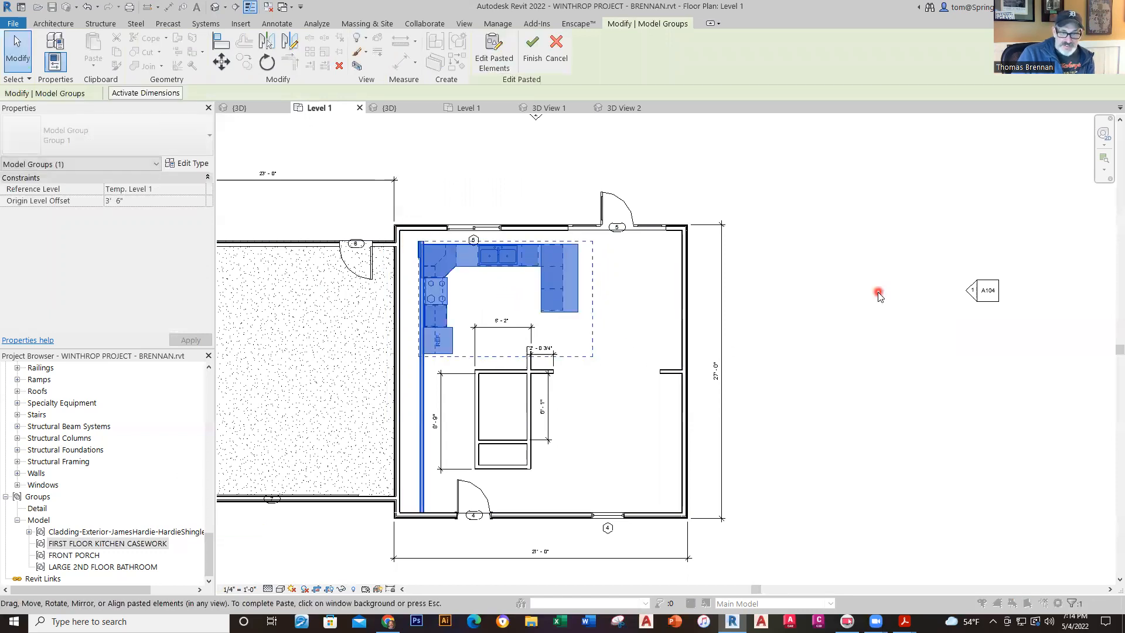
key(Up)
key(Left)
key(Left)
key(Left)
key(Left)
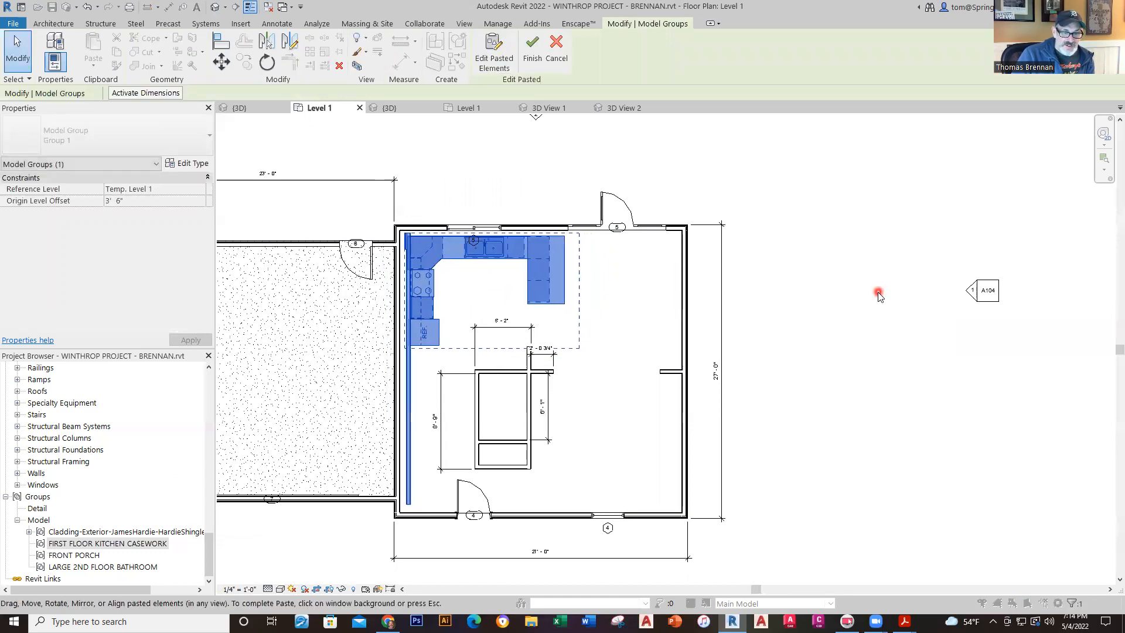
key(Left)
key(Left)
key(Left)
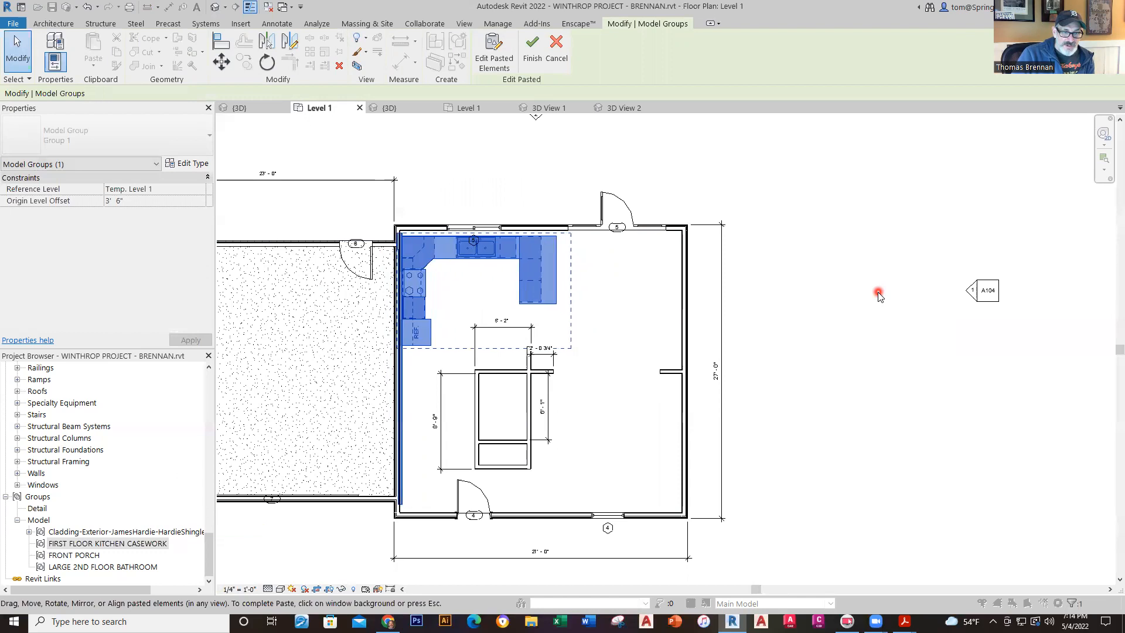
key(Up)
key(Up)
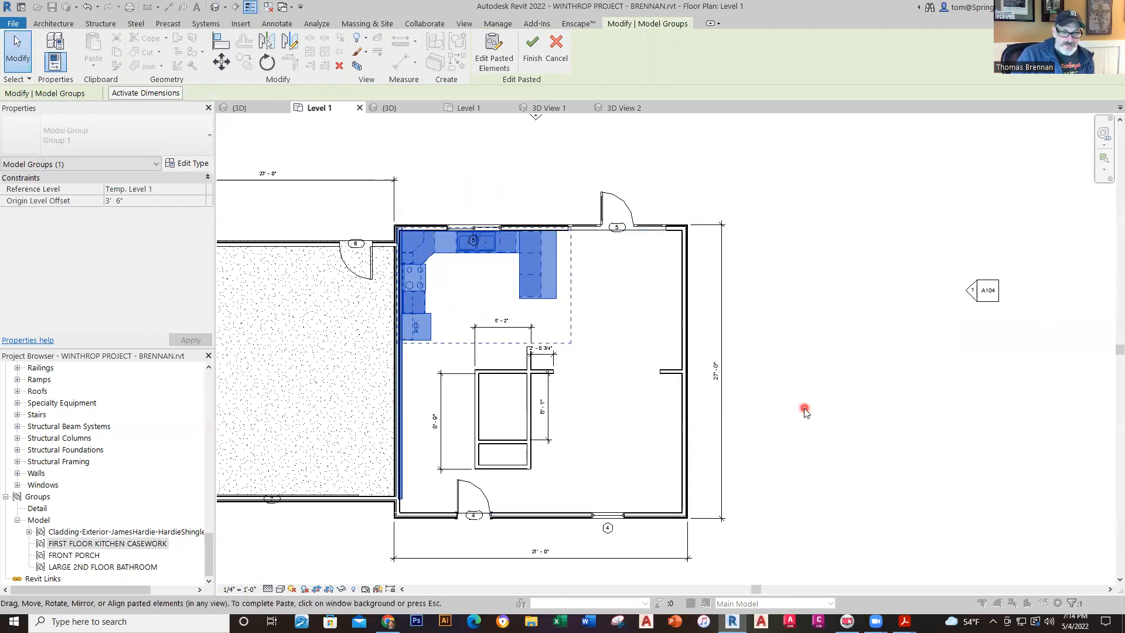
- Finish placing the kitchen casework group, accepting the deletion of its extra wall, and select the group to check its extents
click(890, 420)
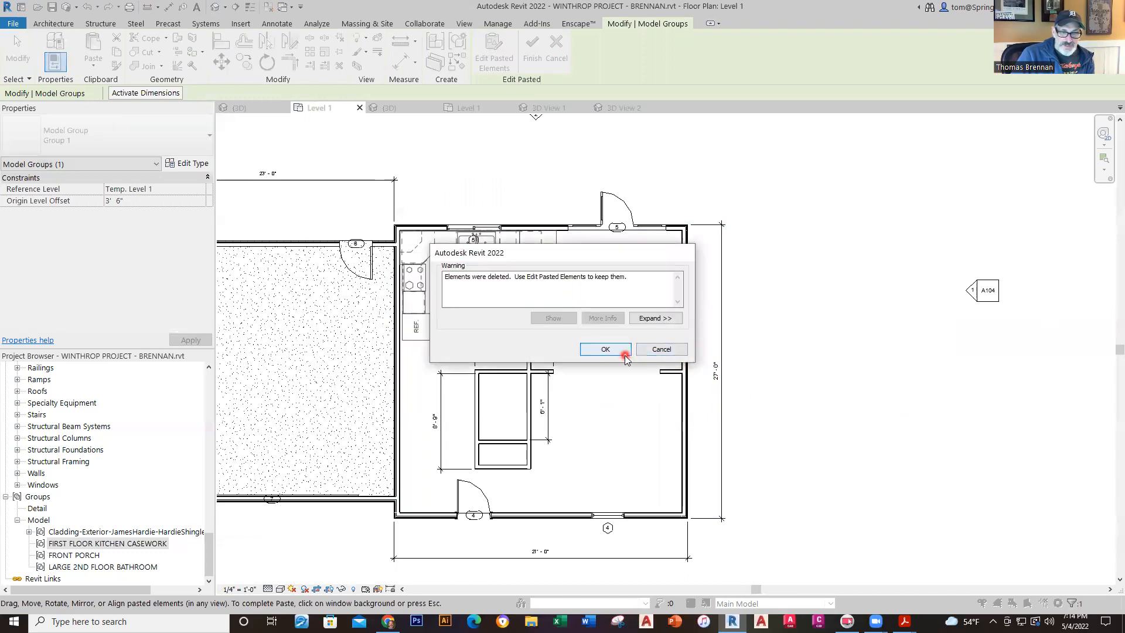
click(605, 349)
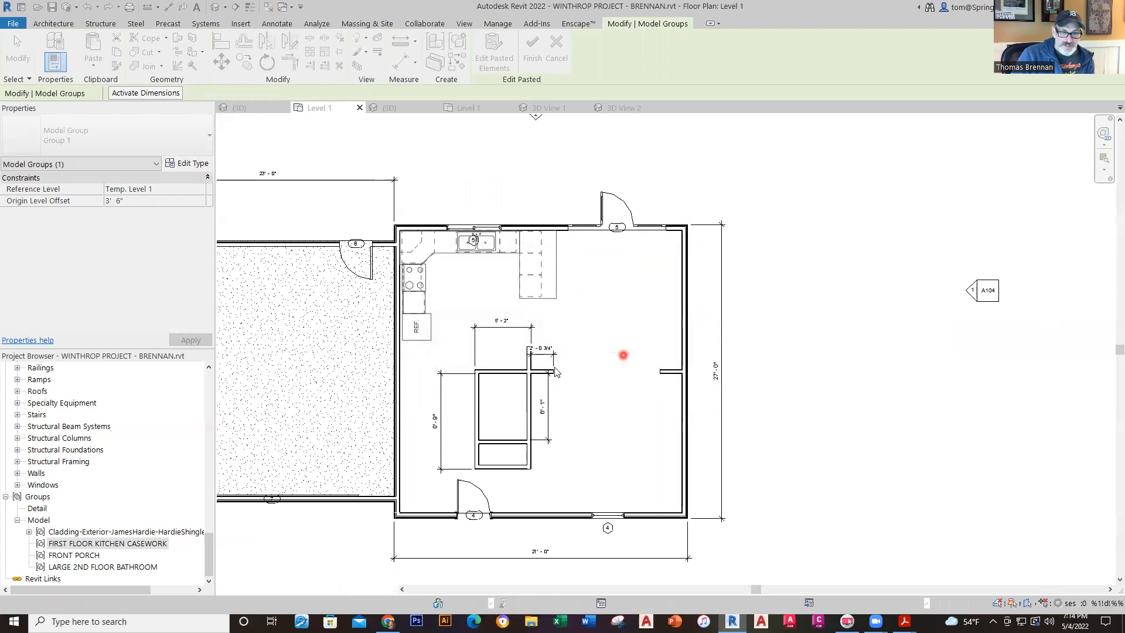
click(485, 351)
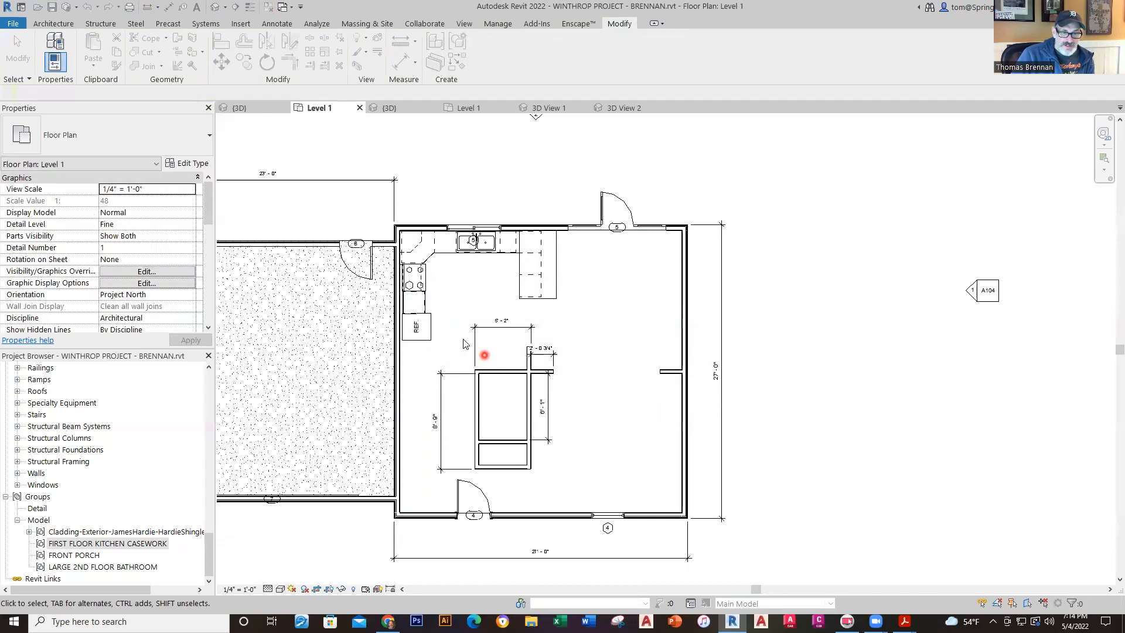
click(414, 318)
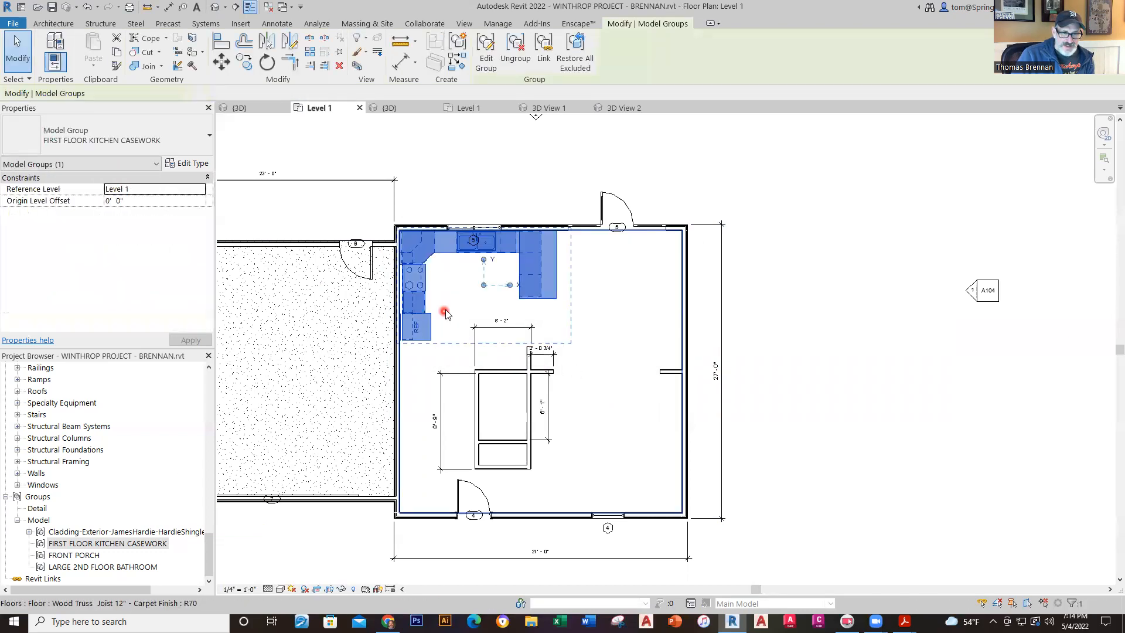
click(597, 289)
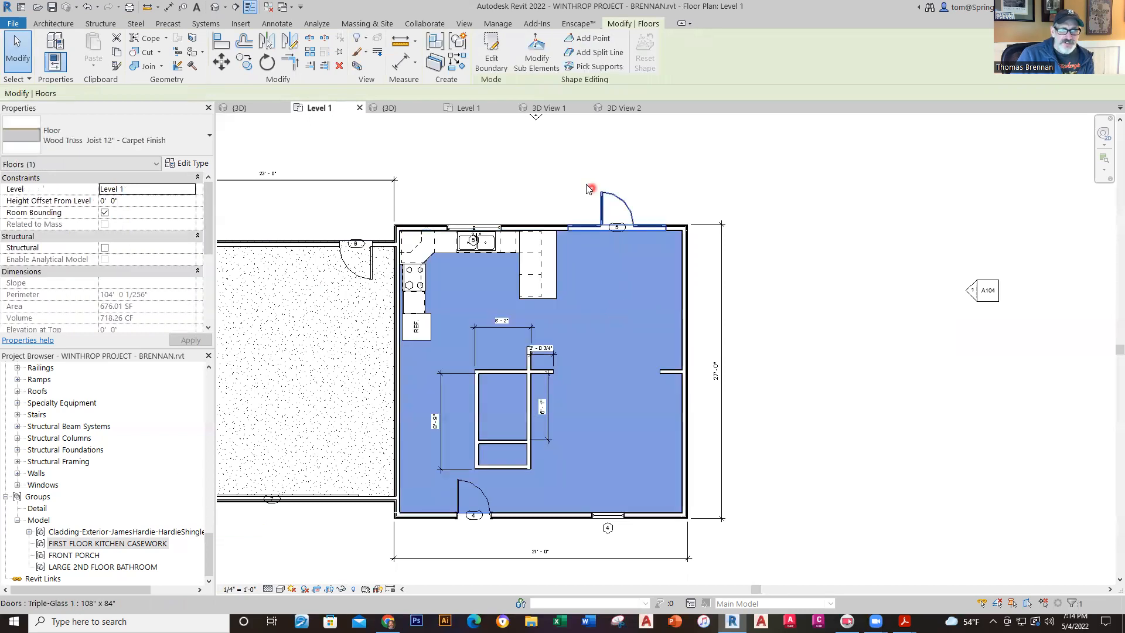
- Examine the placed kitchen casework group in the 3D View 1 and 3D View 2 camera views
click(547, 108)
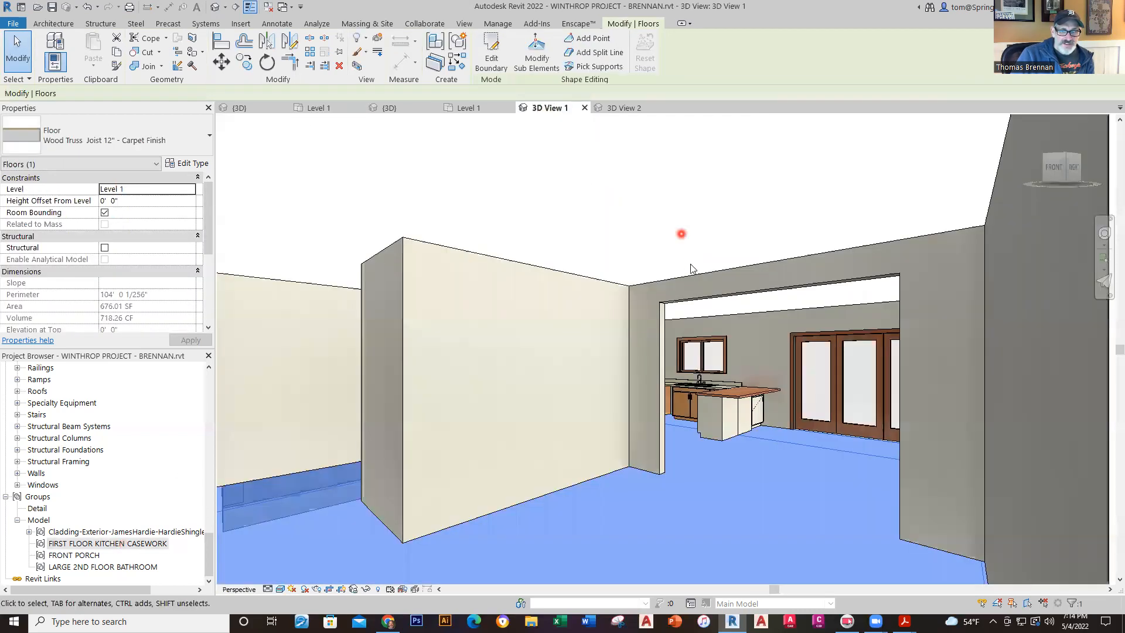
click(696, 233)
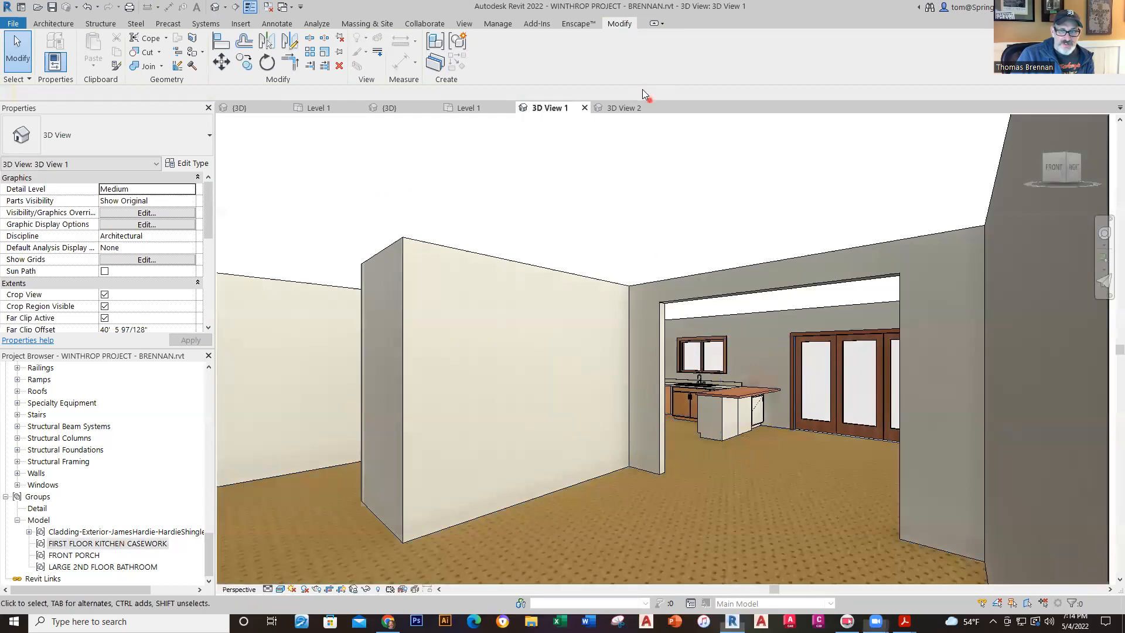
key(ctrl+Tab)
click(599, 296)
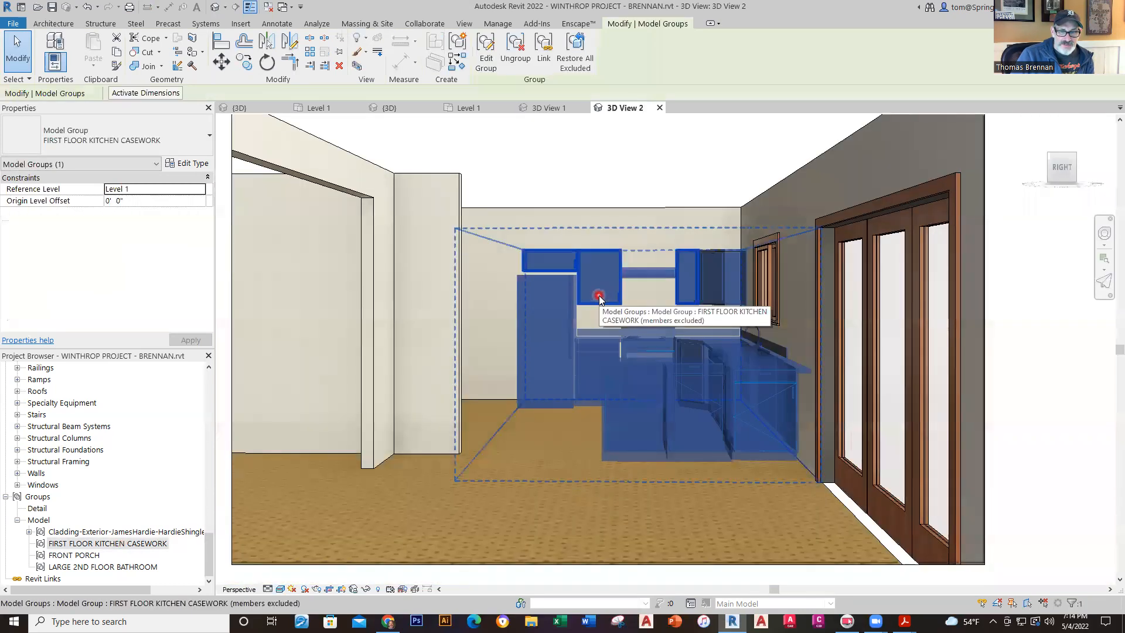
key(Escape)
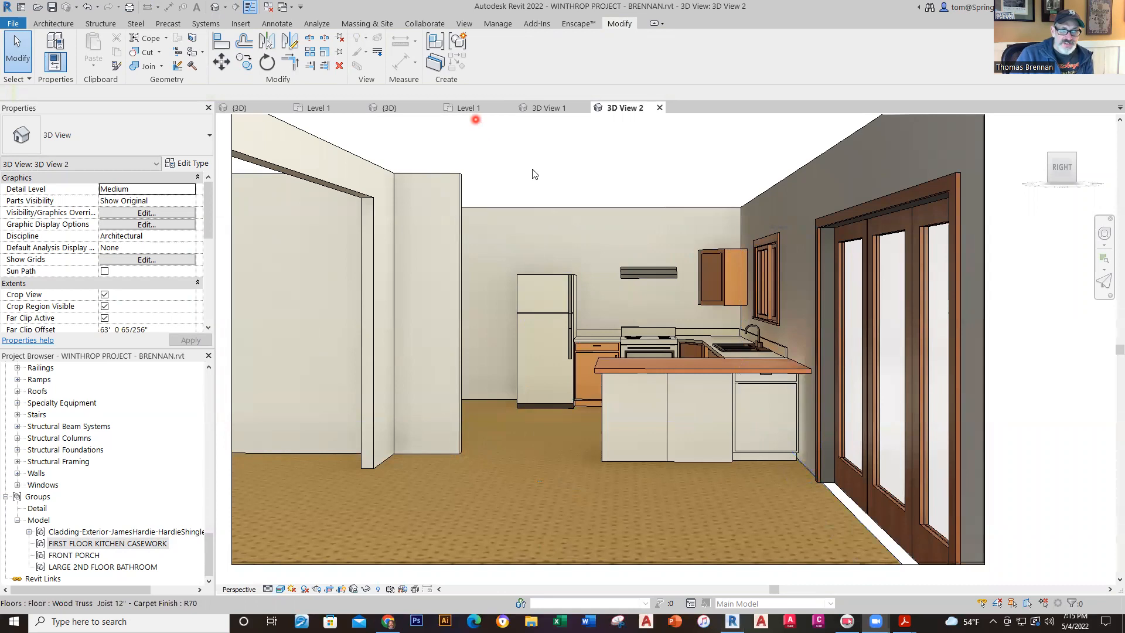
- Compare the kitchen with the Phase 10 Level 1 plan and delete the casework group from the Winthrop project's Level 1 plan
click(475, 111)
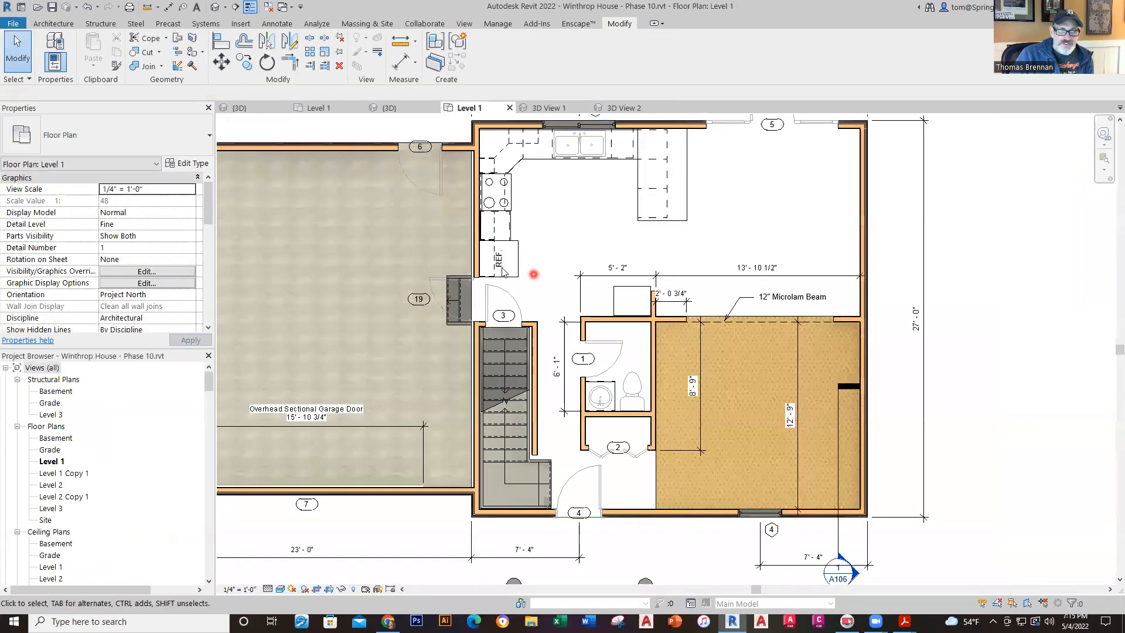
click(314, 112)
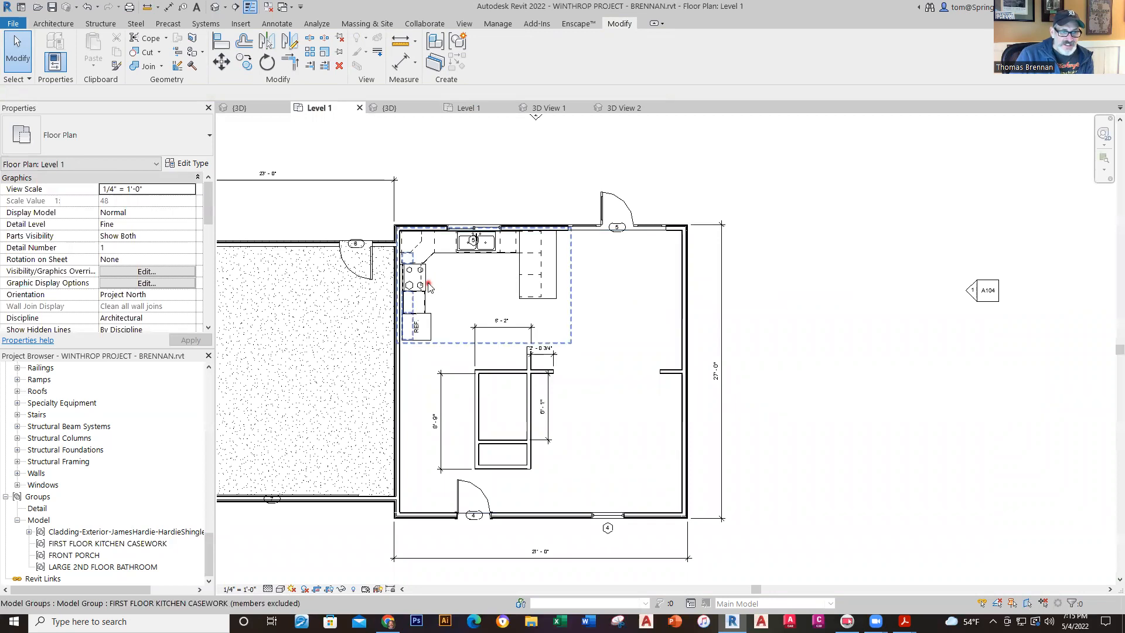
click(430, 286)
key(Delete)
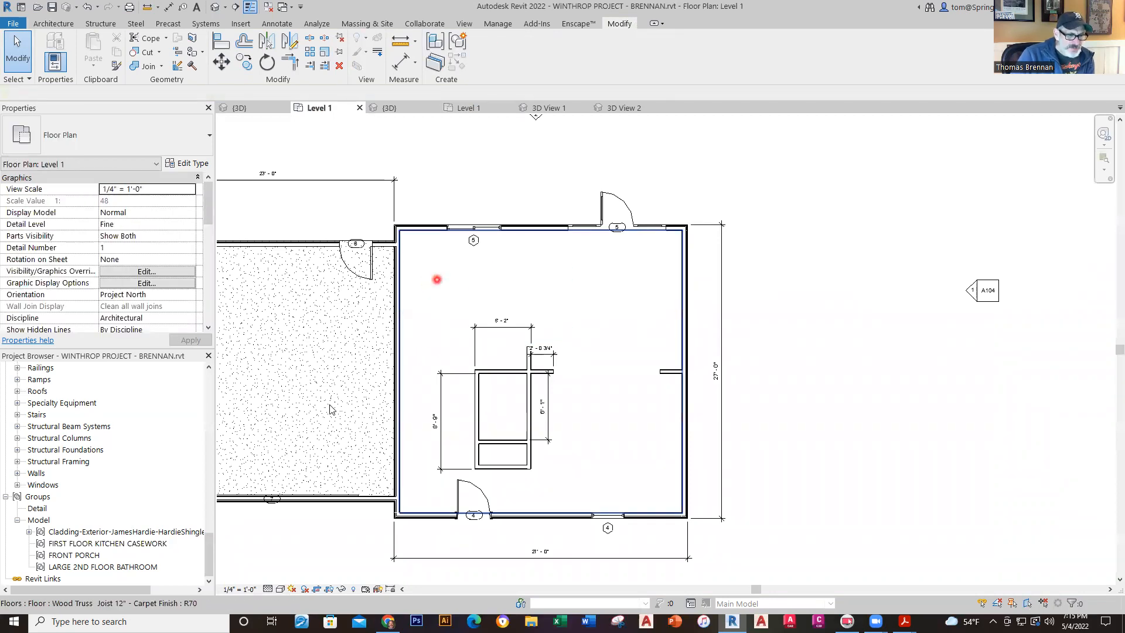
- Place the FIRST FLOOR KITCHEN CASEWORK group inside the house near the upper-left corner of the Level 1 plan
drag(91, 545, 432, 364)
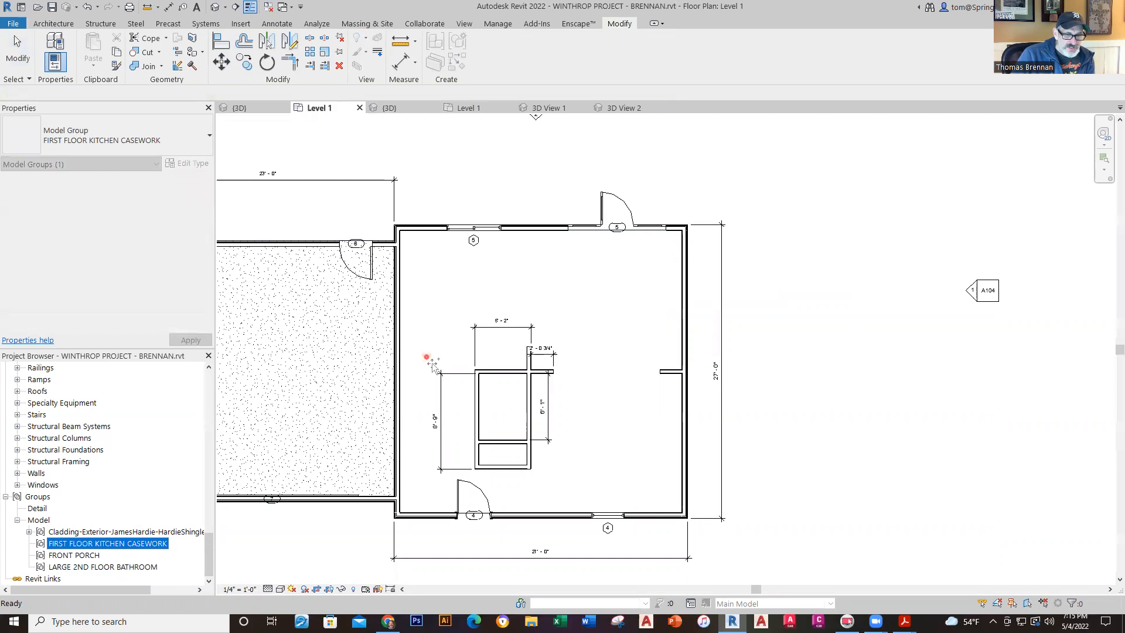
drag(457, 274, 451, 268)
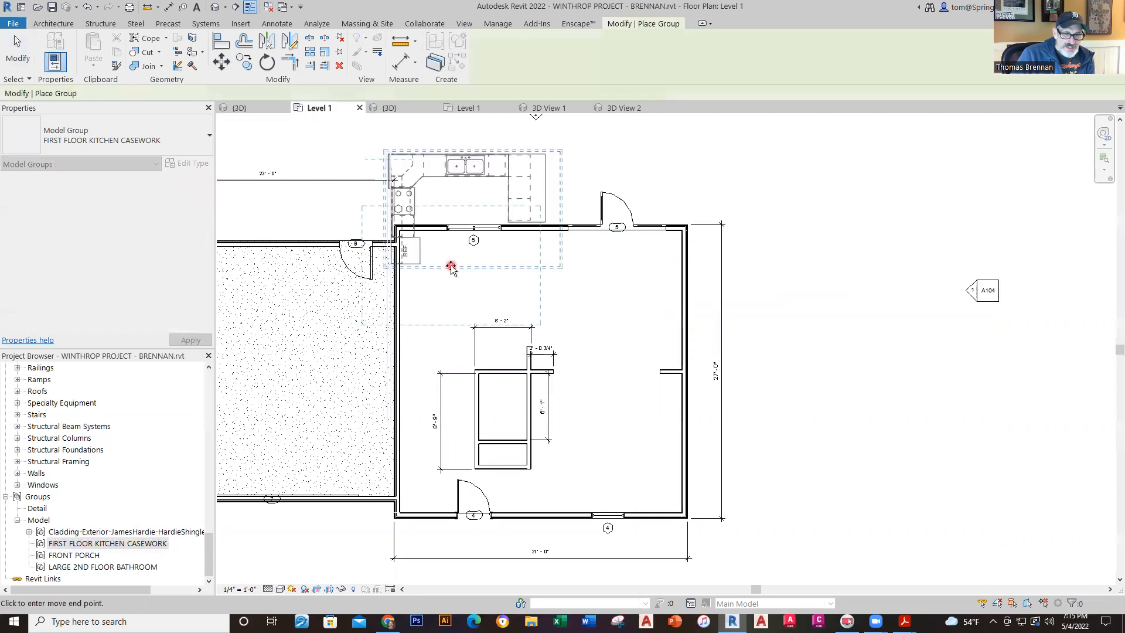
click(496, 297)
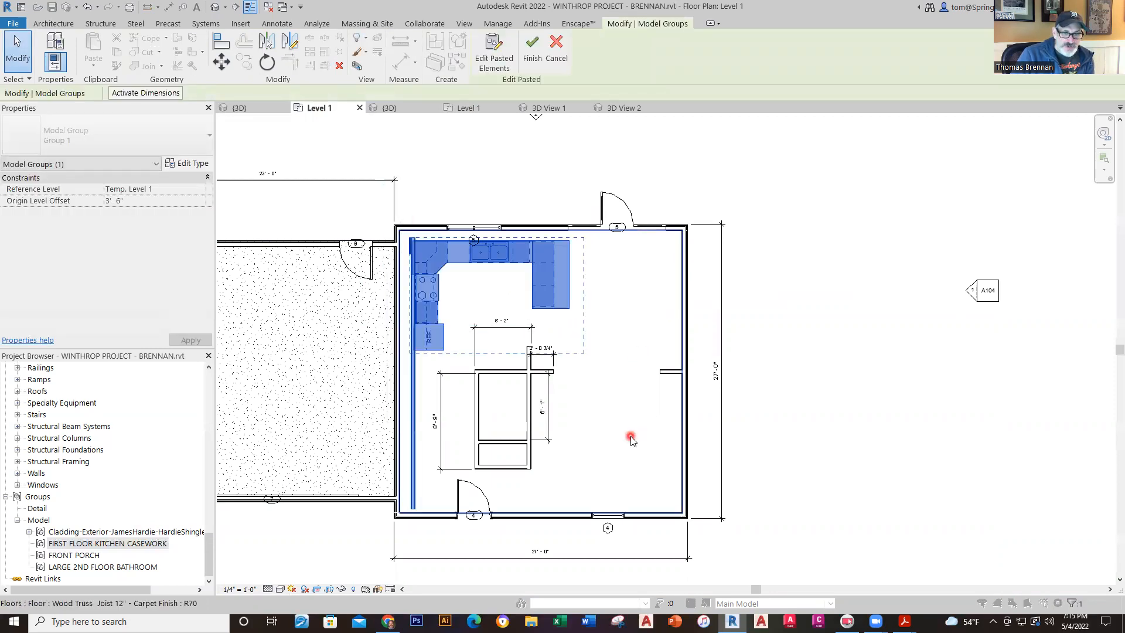
click(614, 483)
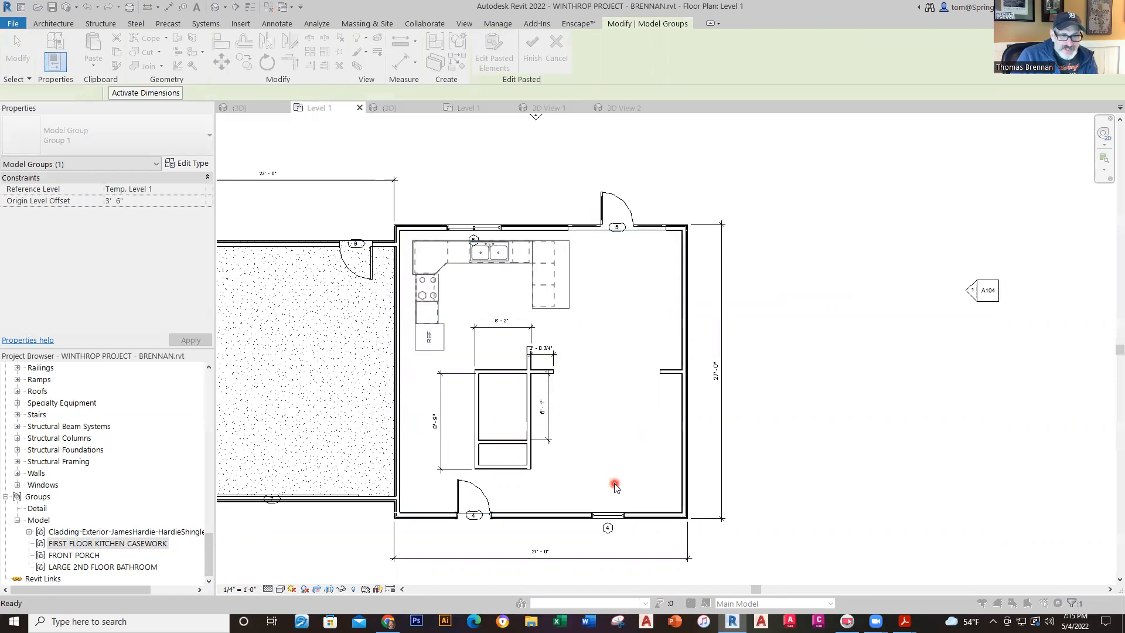
click(658, 350)
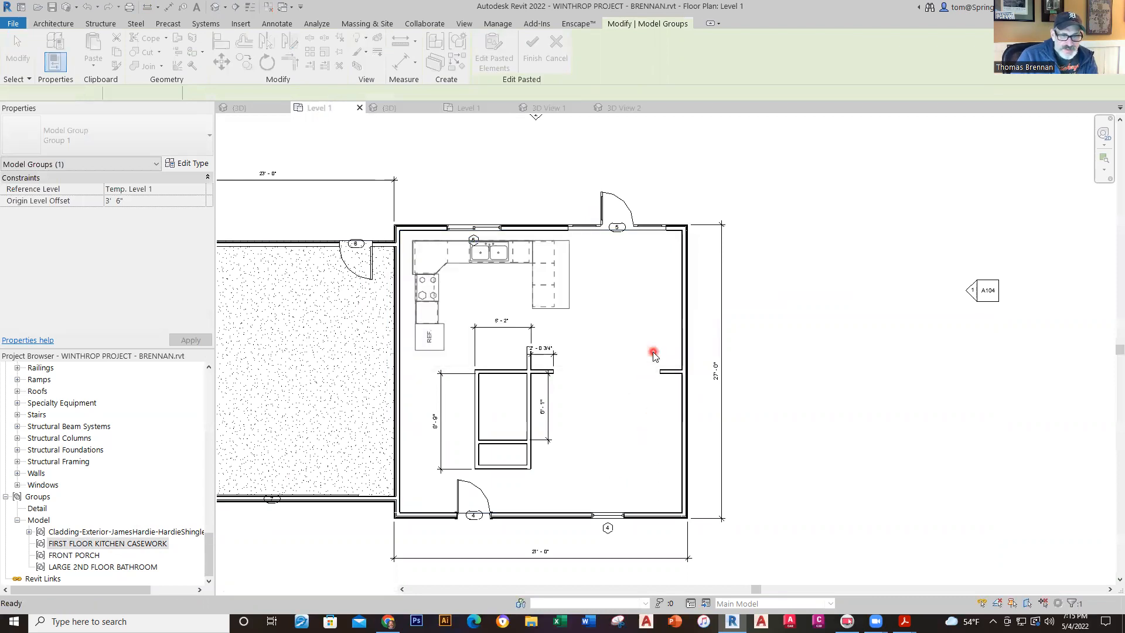
- Nudge the kitchen casework group left and up against the exterior walls and finish its placement
key(Left)
key(Left)
key(Left)
key(Left)
key(Left)
key(Left)
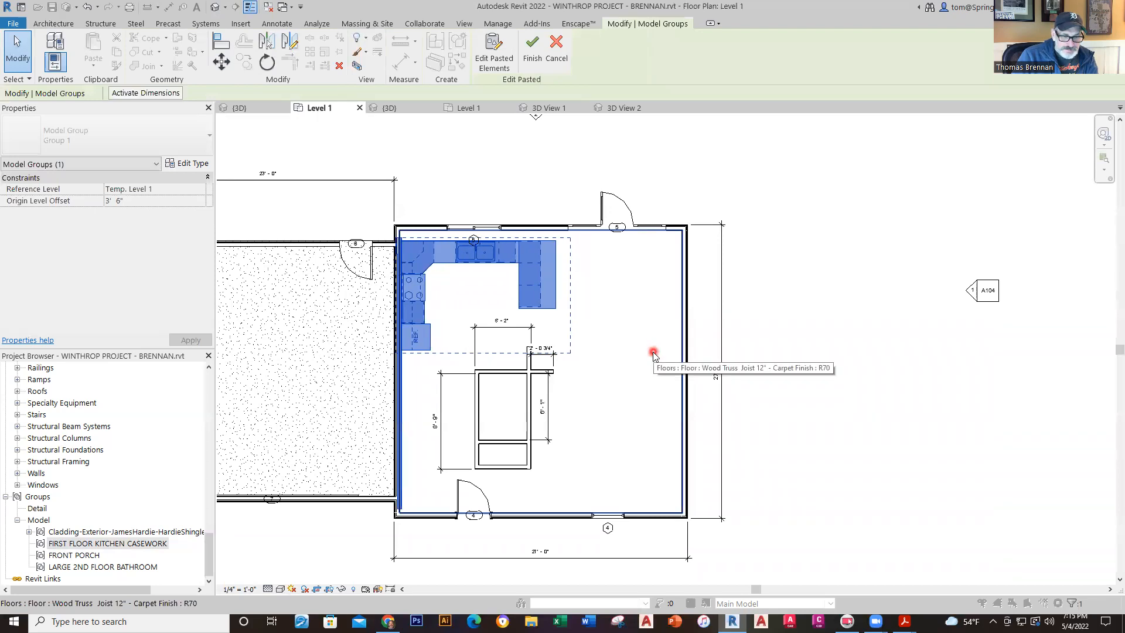
key(Up)
key(Up)
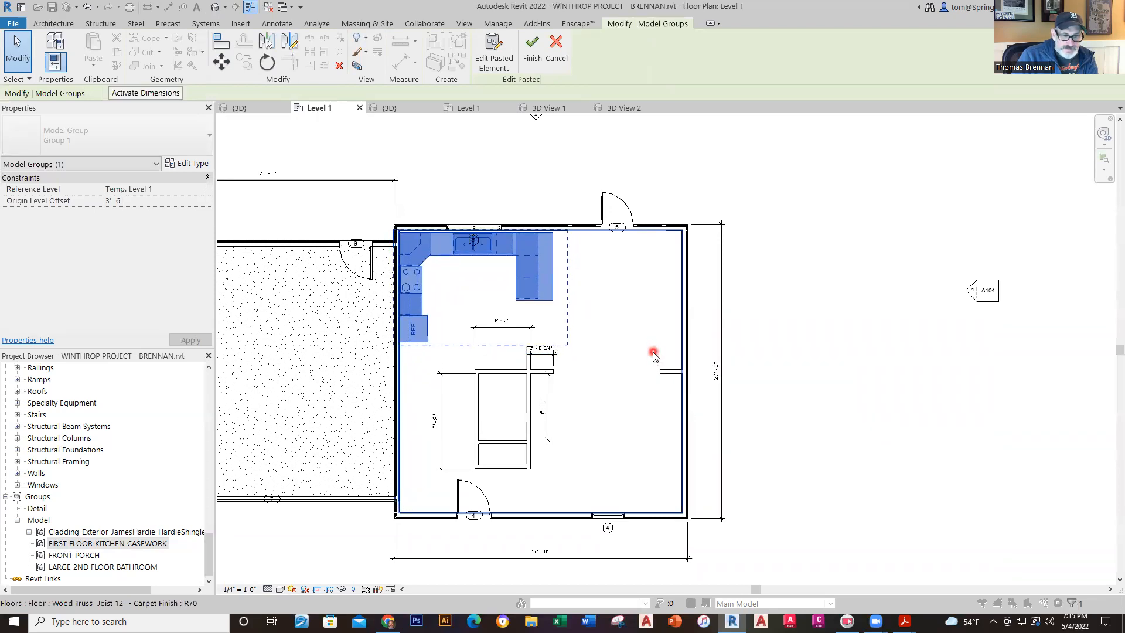
click(807, 283)
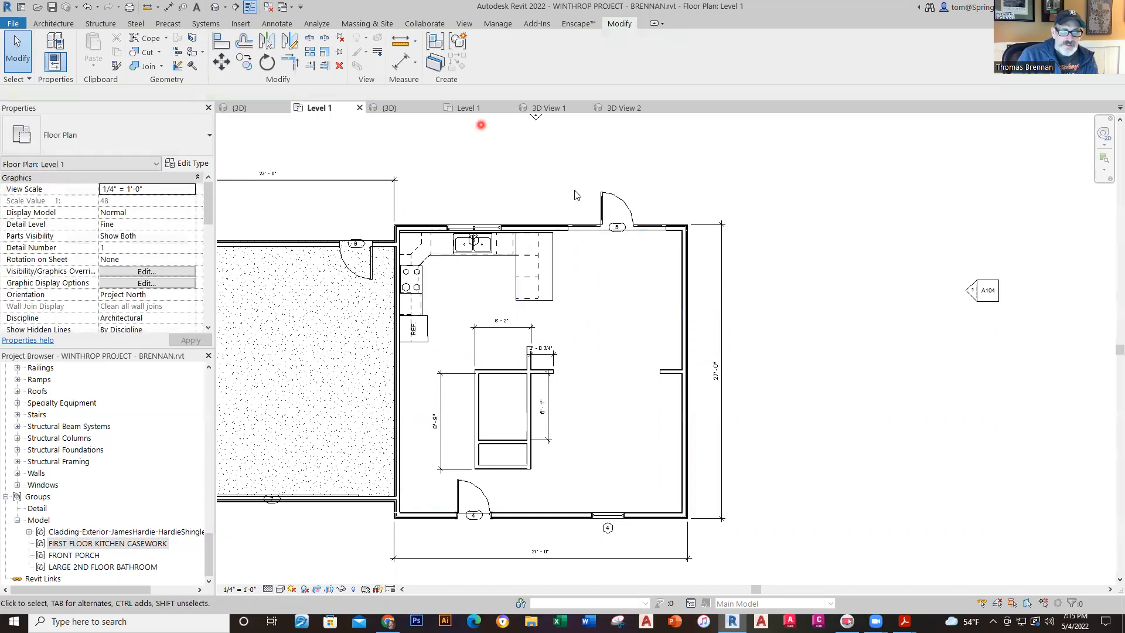
- Check the kitchen in 3D View 2 and against the Phase 10 plan, and save the Winthrop project from its Level 1 plan
click(625, 107)
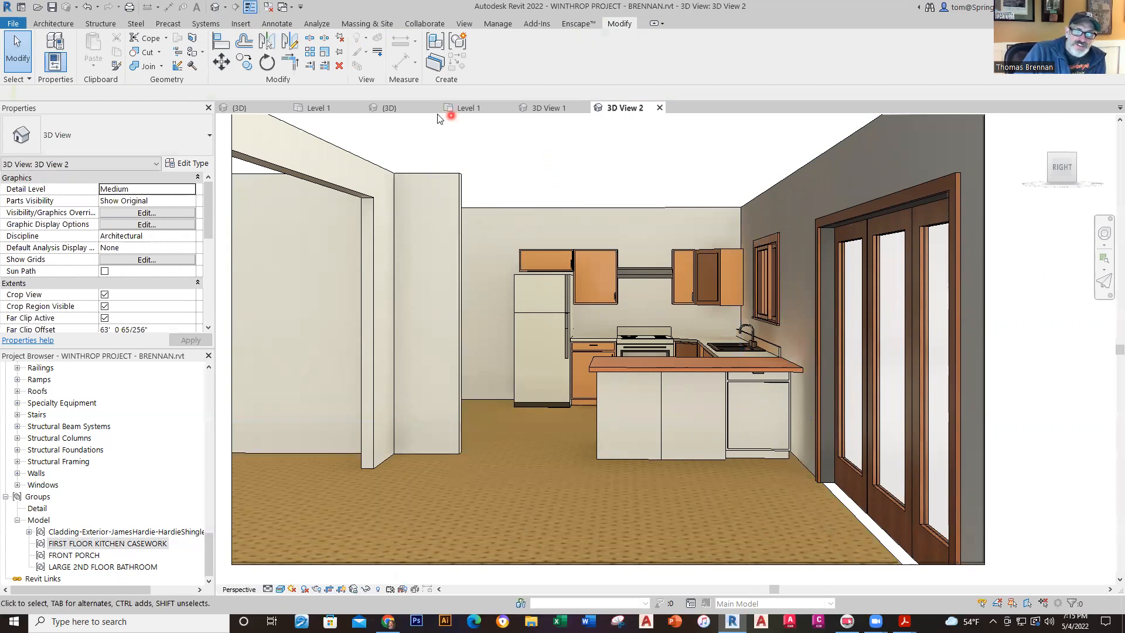
click(467, 105)
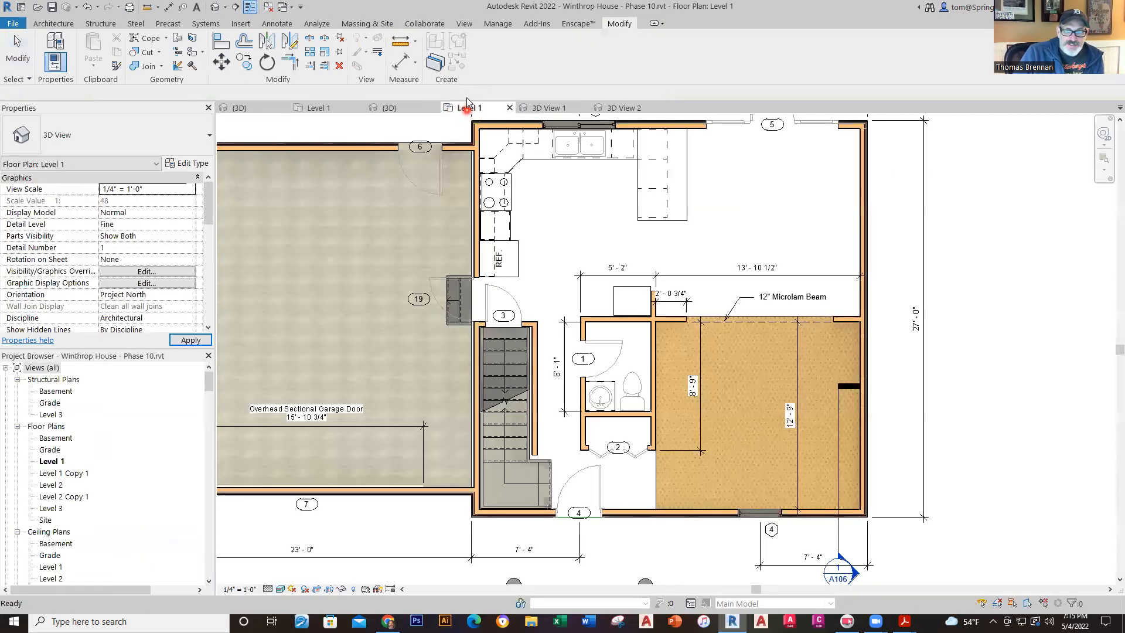
click(319, 108)
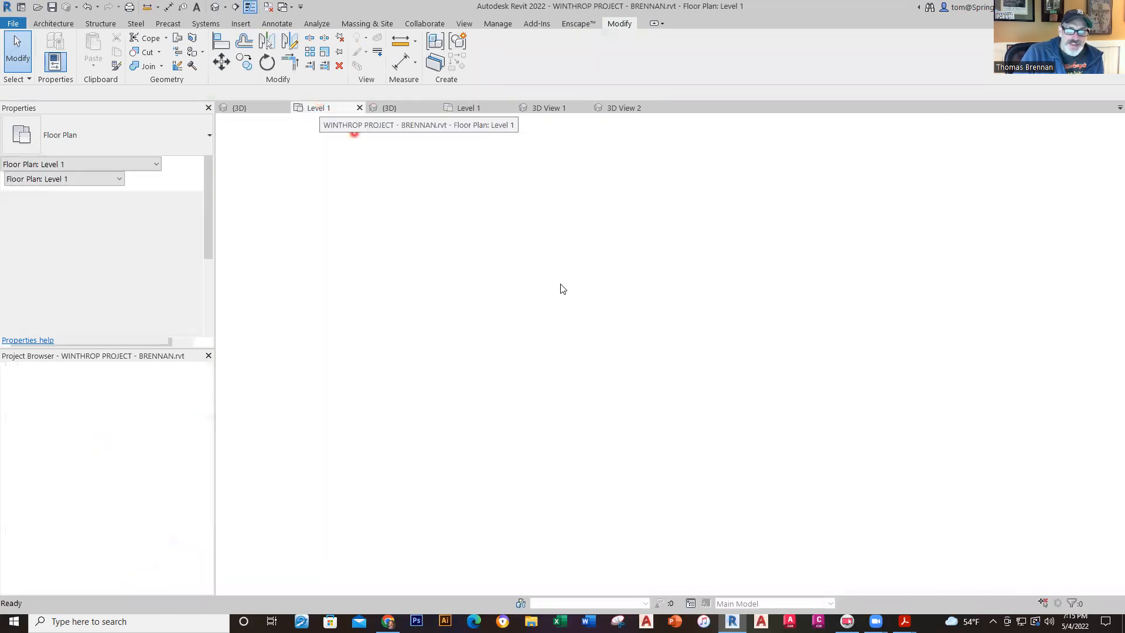
middle_drag(658, 346, 815, 348)
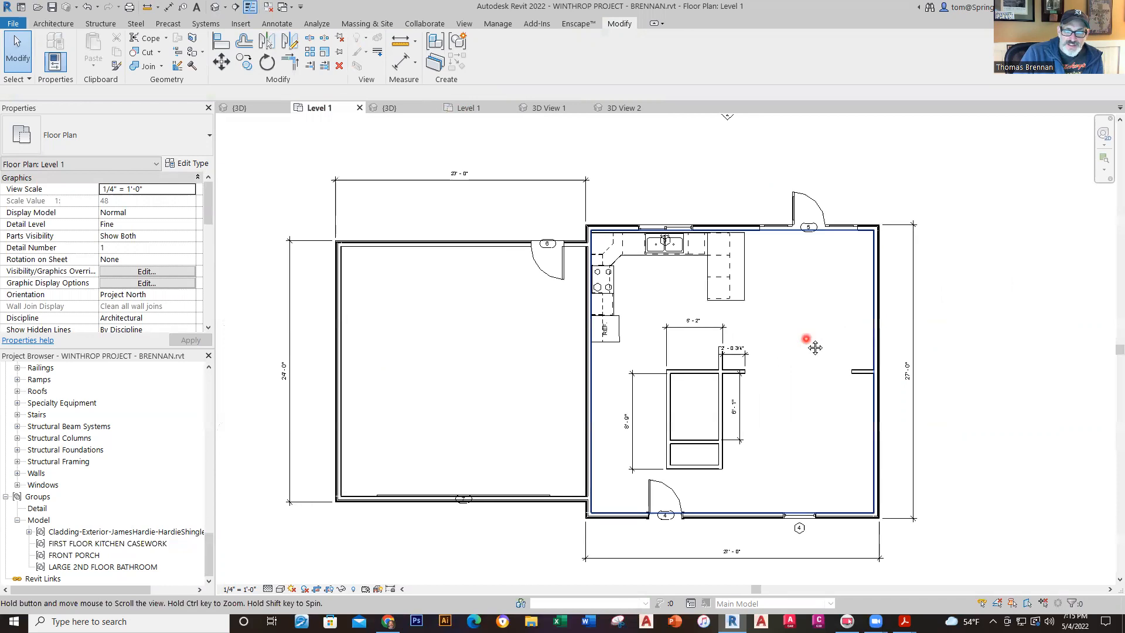
click(53, 8)
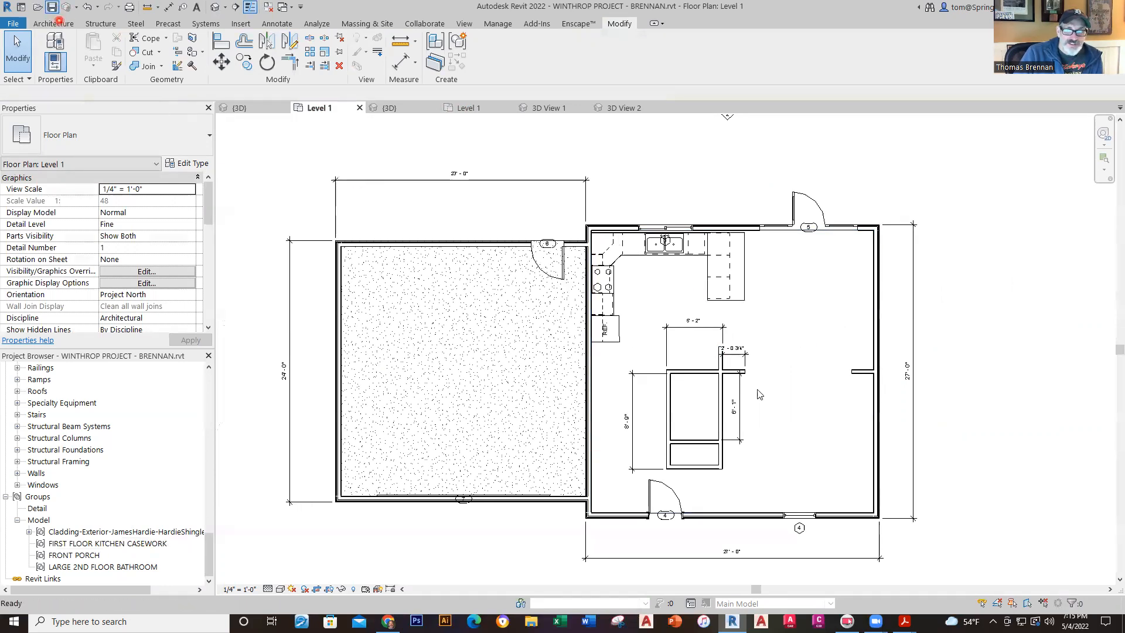
- Place a Bifold-4 Panel 48" x 84" door centred in the lower wall of the small closet above entry door 4
scroll(755, 484, up, 5)
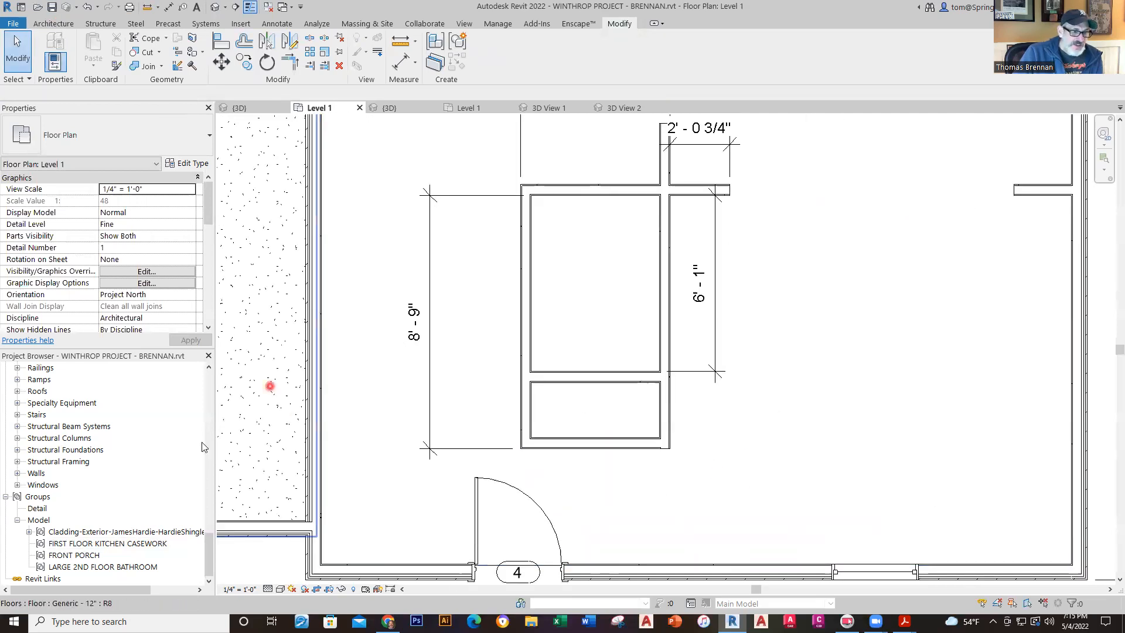
drag(207, 551, 222, 373)
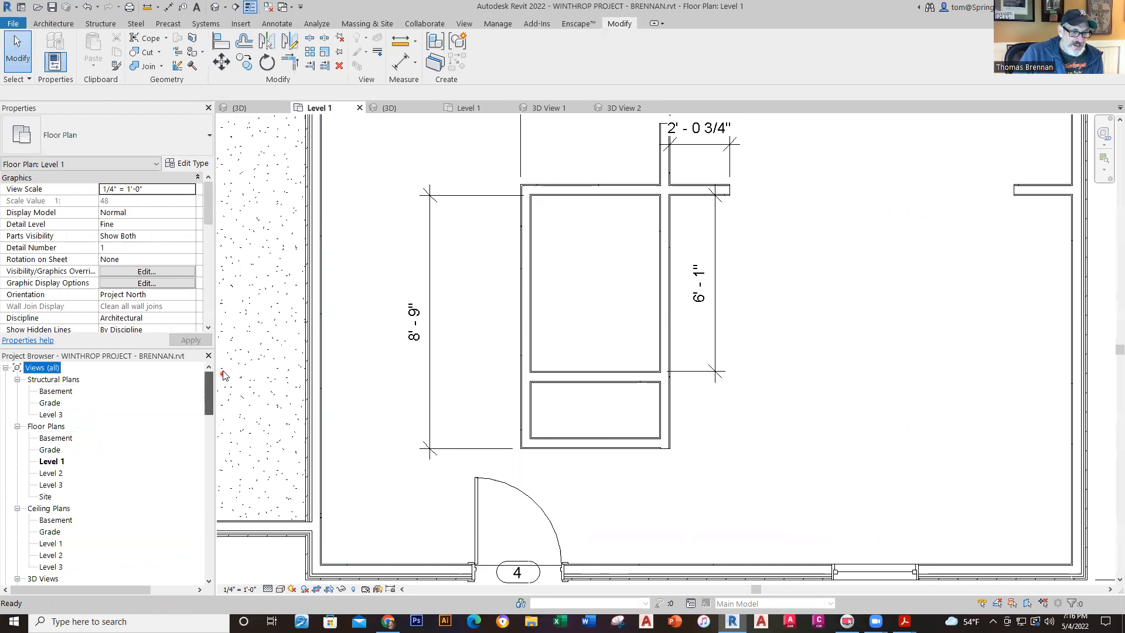
click(52, 24)
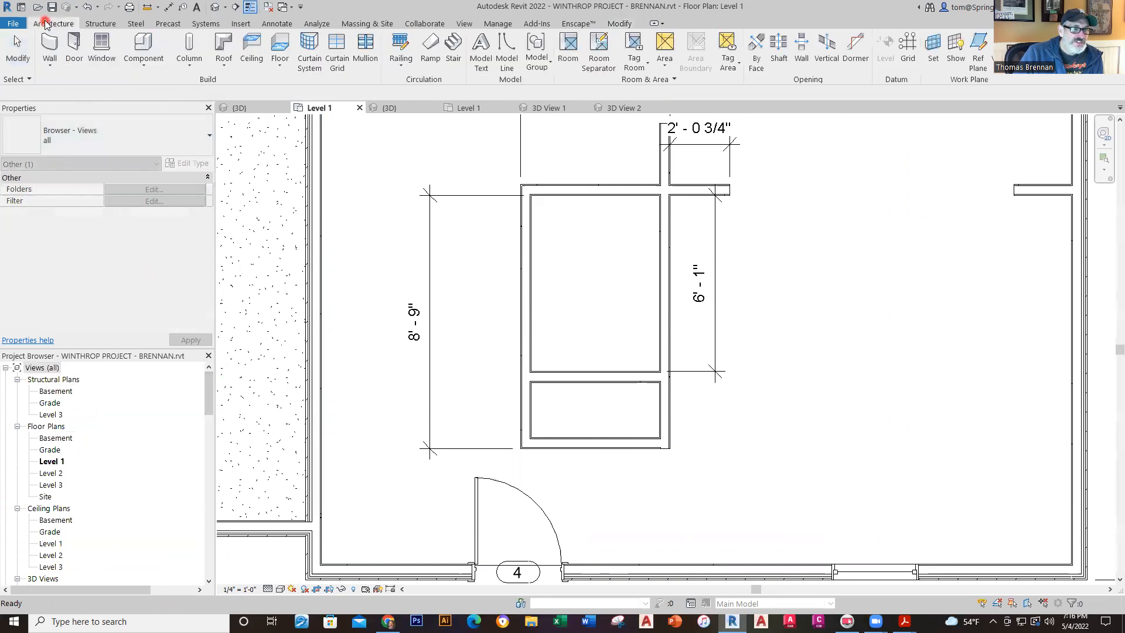
click(74, 59)
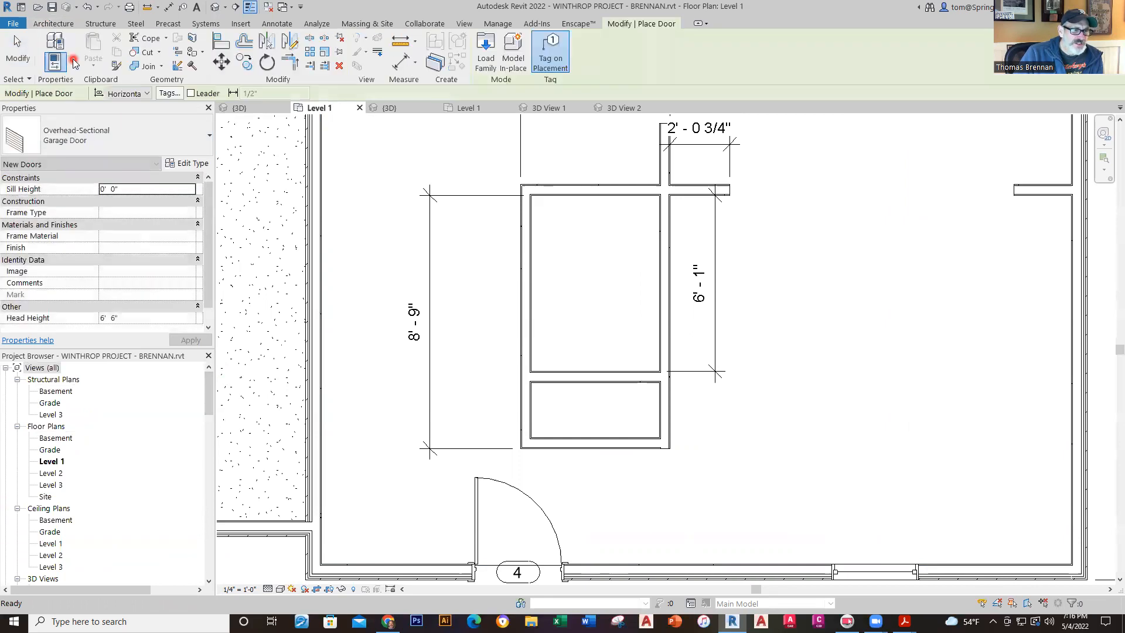
click(176, 136)
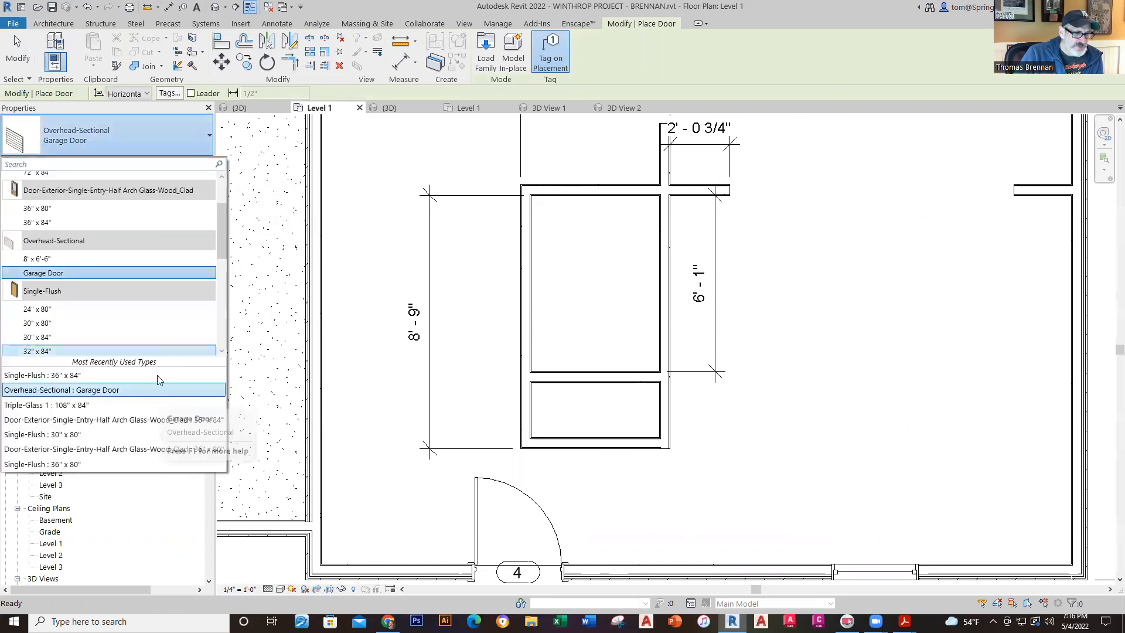
scroll(147, 344, up, 2)
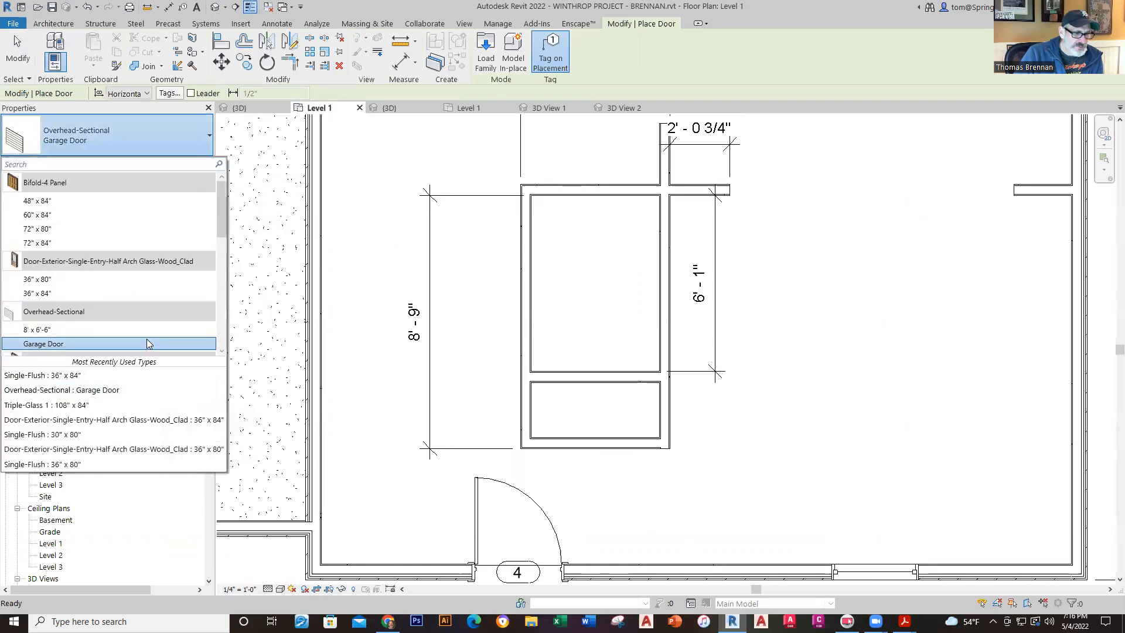
click(52, 201)
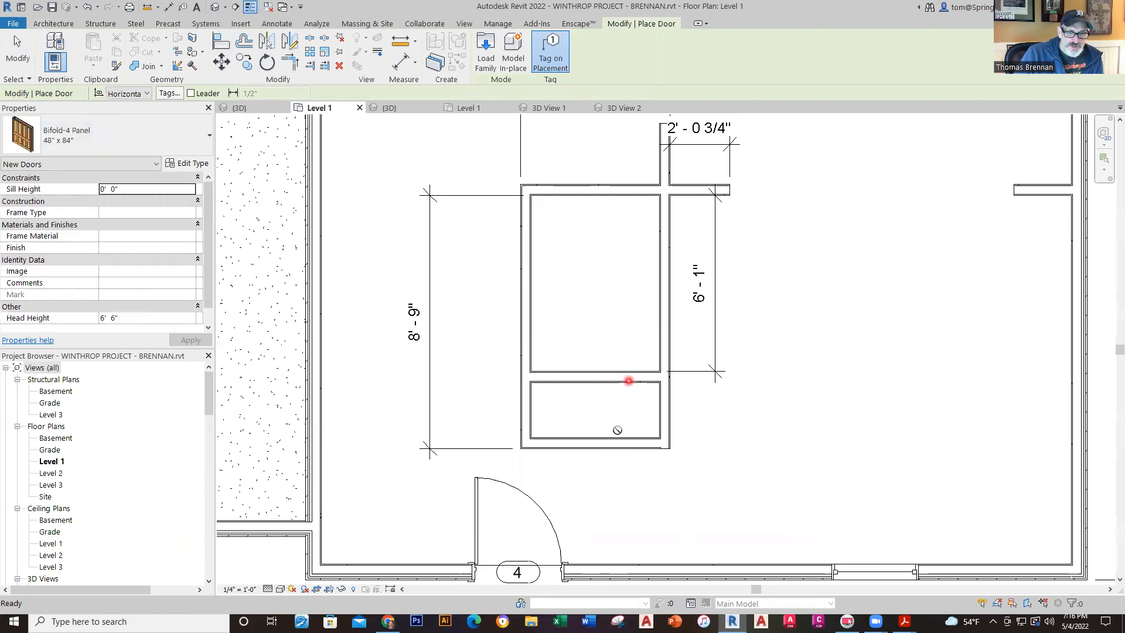
click(594, 448)
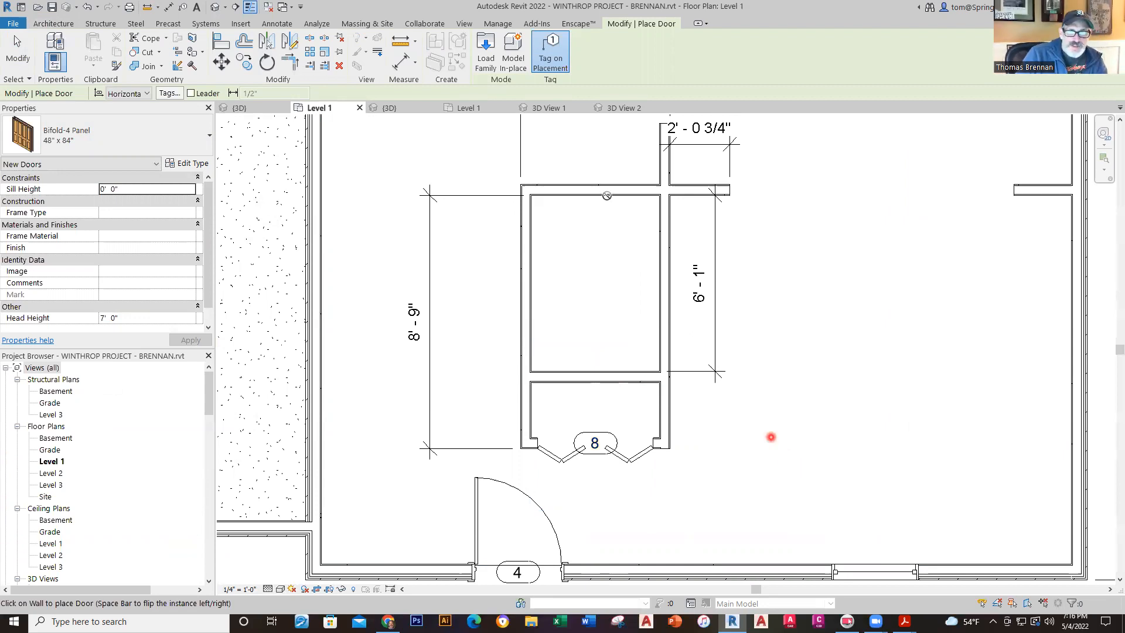
- Check the bifold door's number in the Phase 10 plan and set the new closet door's mark to 2 in the Winthrop project
click(469, 109)
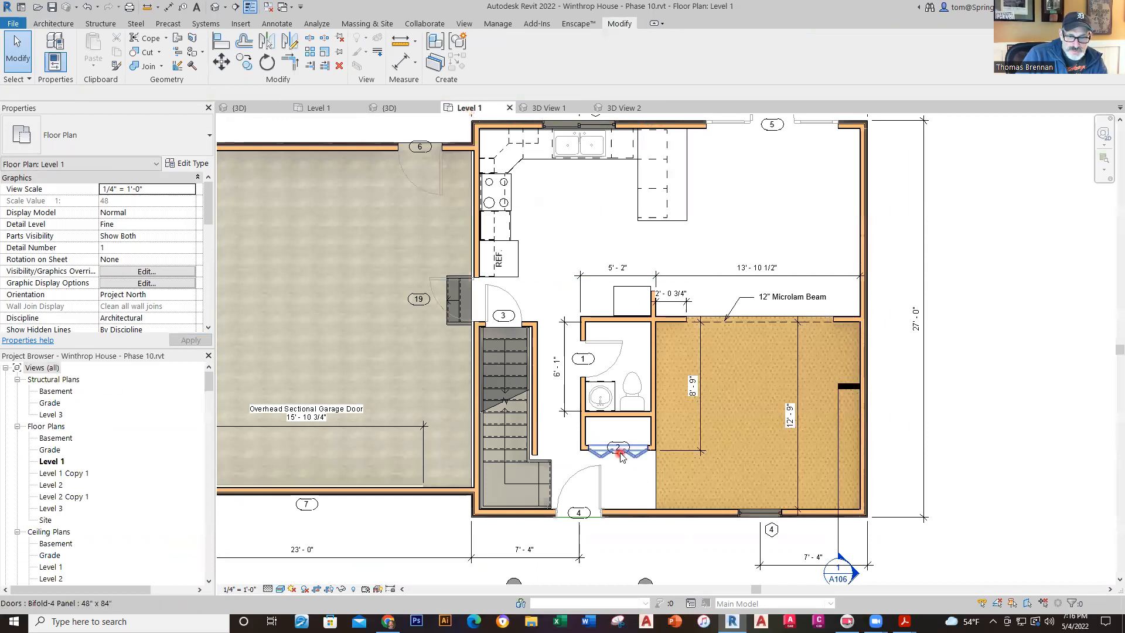
click(323, 113)
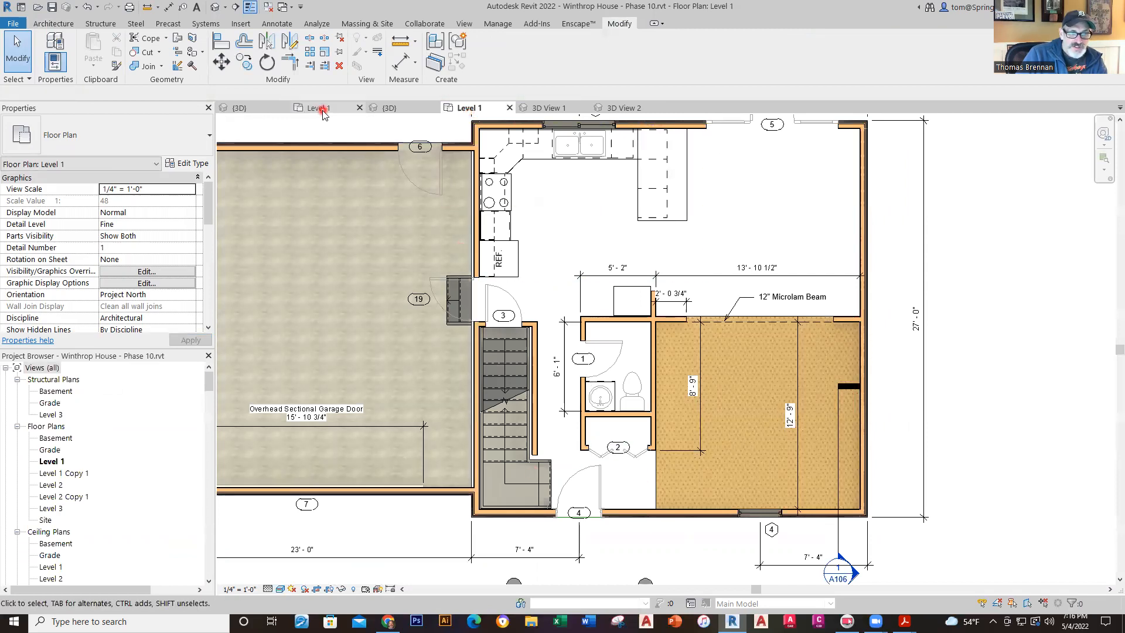
scroll(587, 504, up, 3)
click(607, 415)
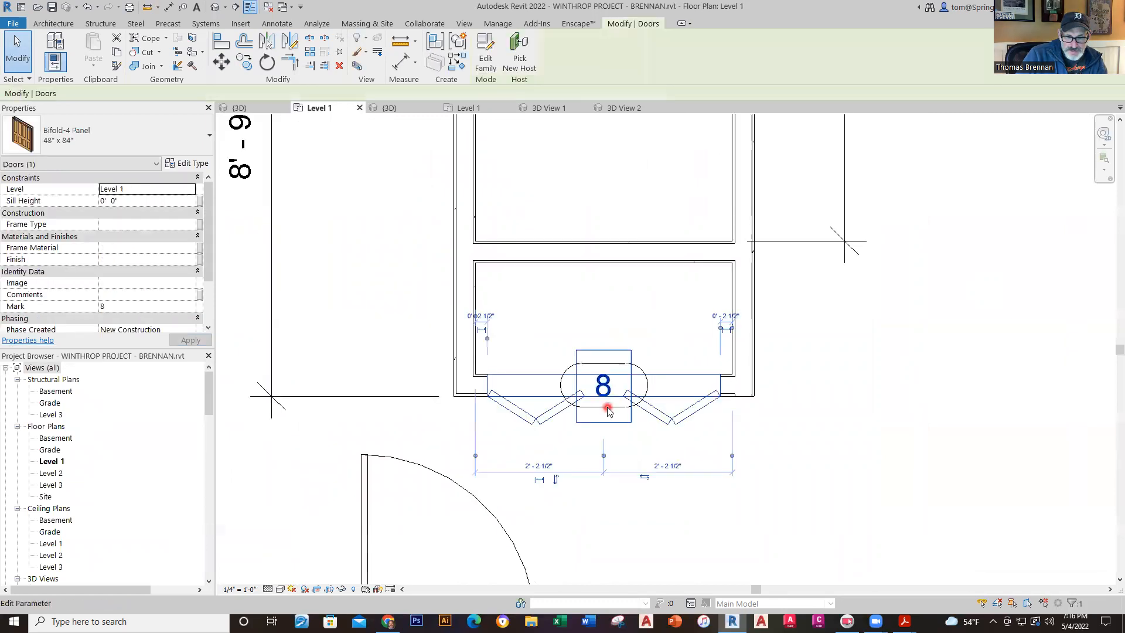
click(605, 395)
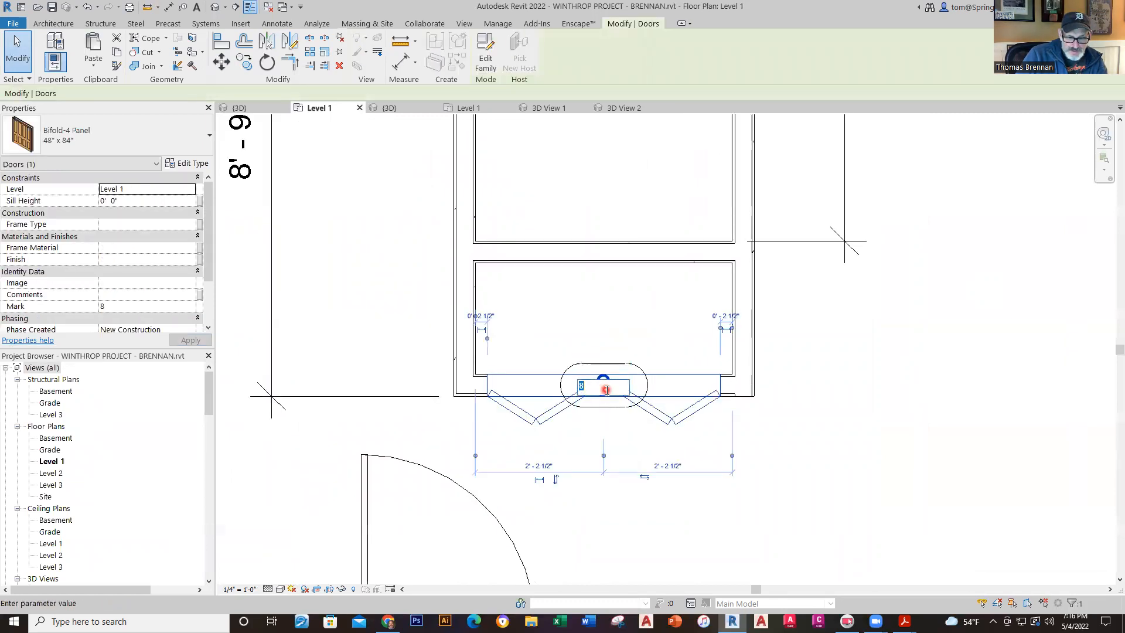
text(2)
key(Return)
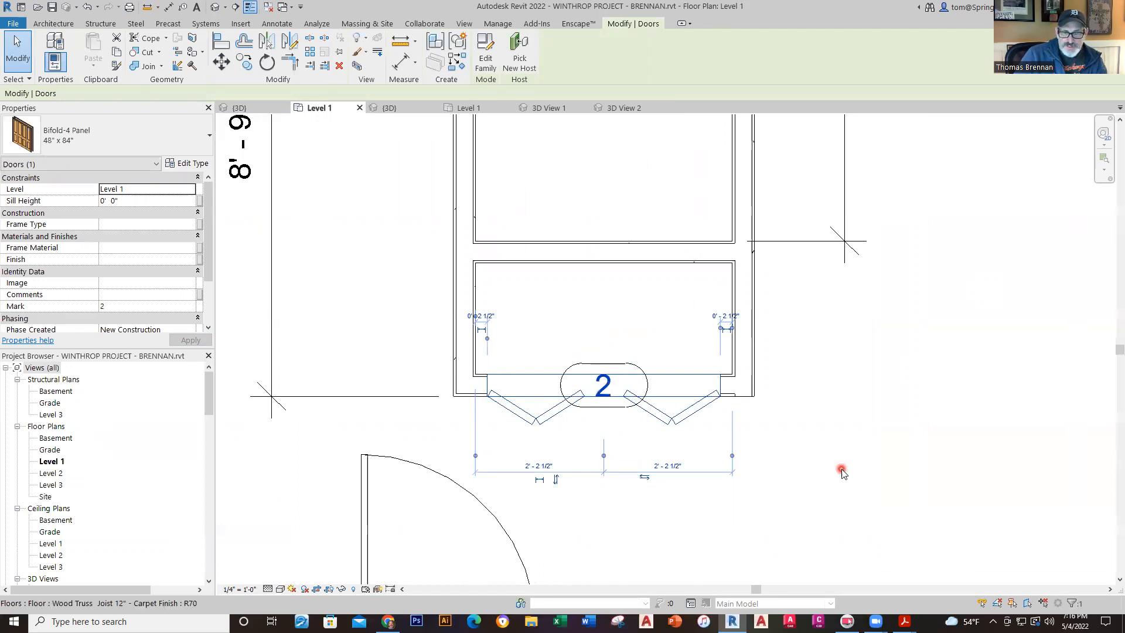
click(842, 467)
scroll(841, 467, down, 2)
scroll(755, 361, down, 2)
click(445, 246)
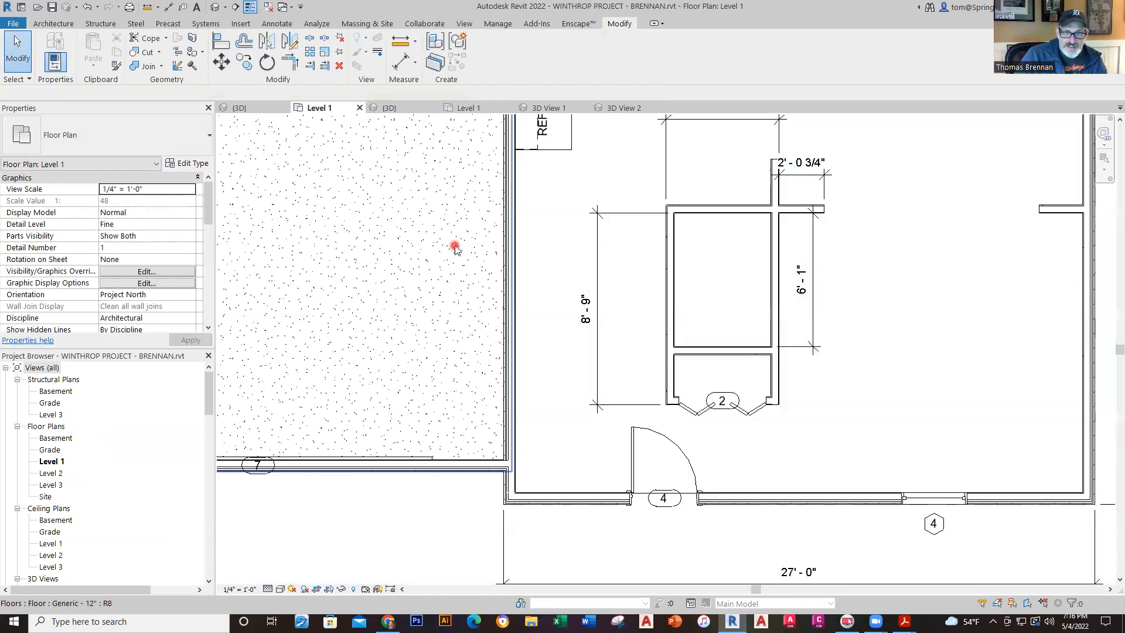
scroll(410, 291, up, 3)
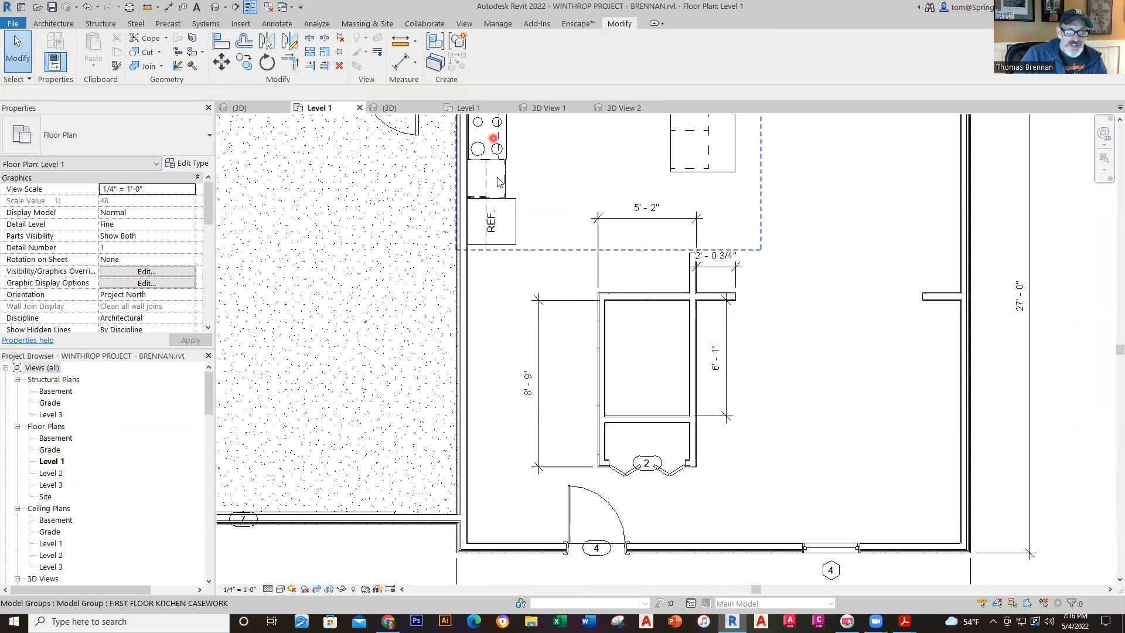
- Check the bathroom door in the Phase 10 plan and place a Single-Flush 30" x 80" door in the bathroom's left wall, about 2'-0" below its upper wall
click(467, 107)
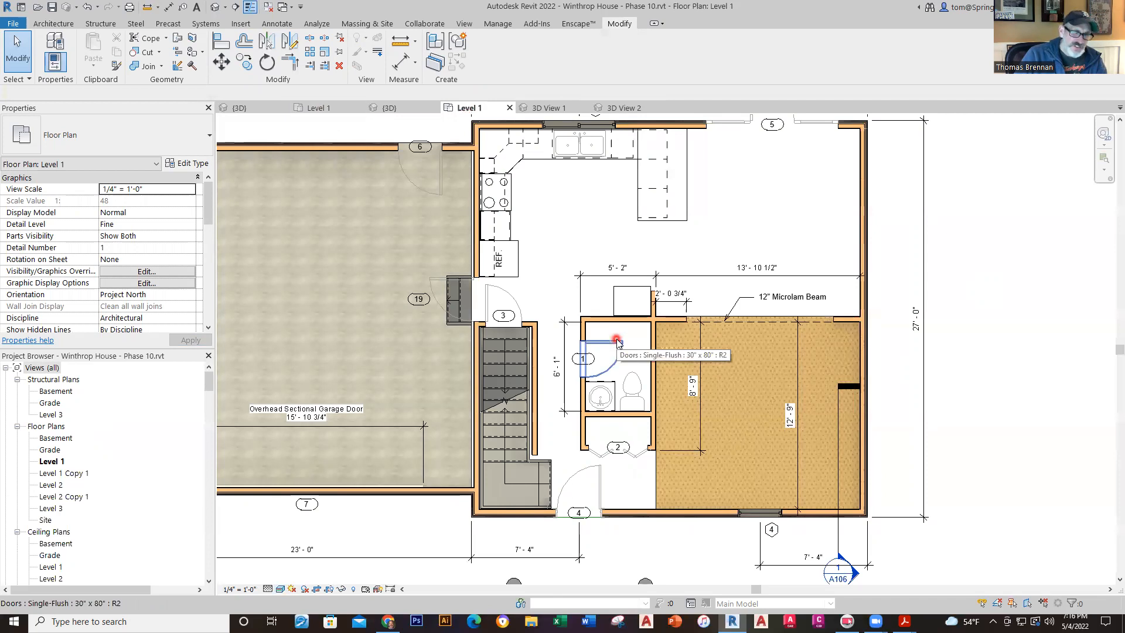
click(322, 109)
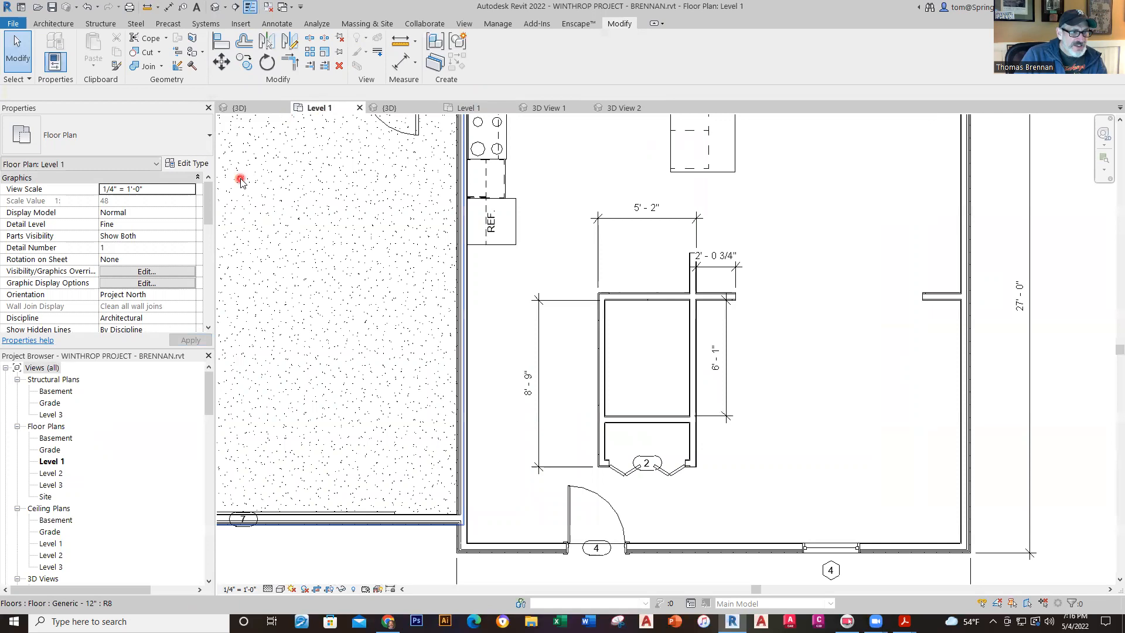
click(45, 25)
click(74, 47)
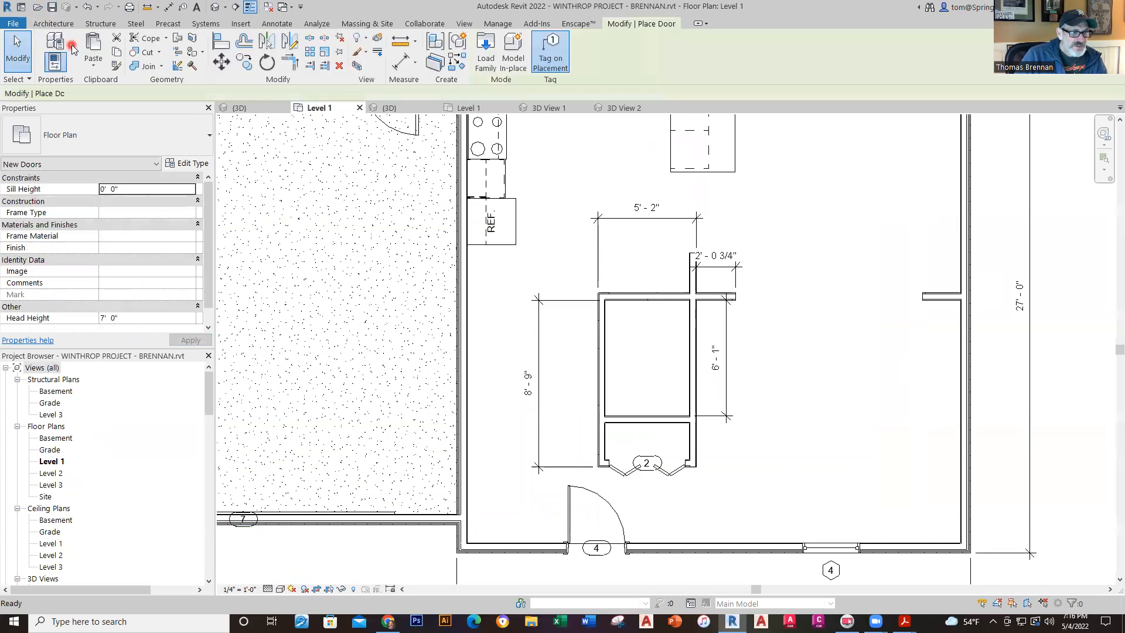
click(209, 140)
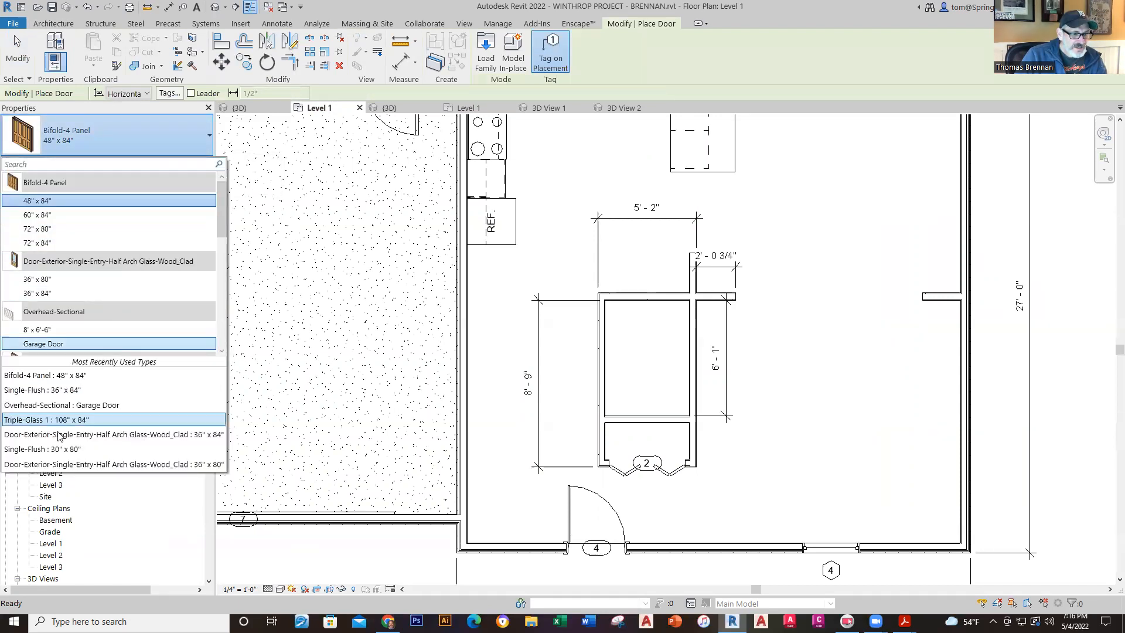
click(52, 449)
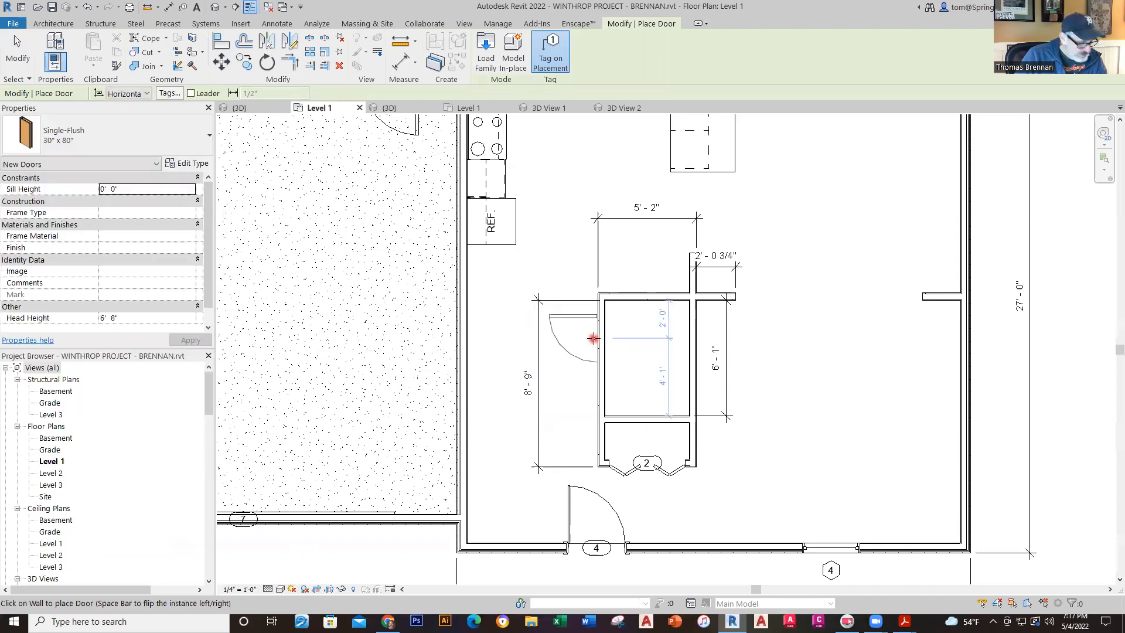
click(593, 338)
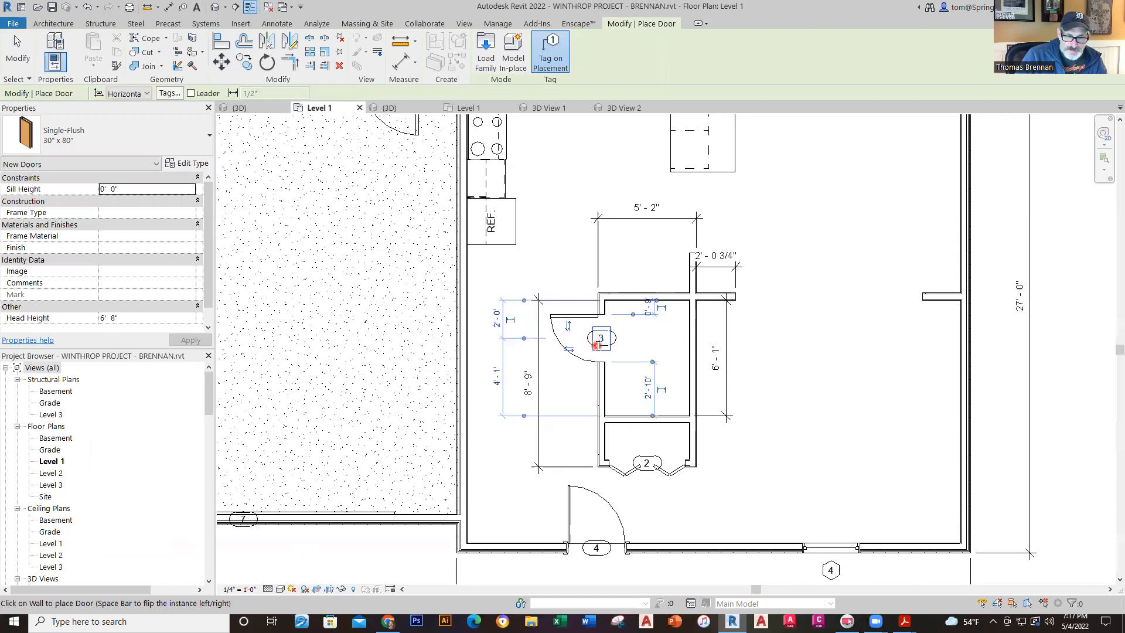
- Set the new bathroom door's mark to 1 and flip the door to swing into the bathroom
click(597, 345)
text(1)
key(Return)
click(569, 349)
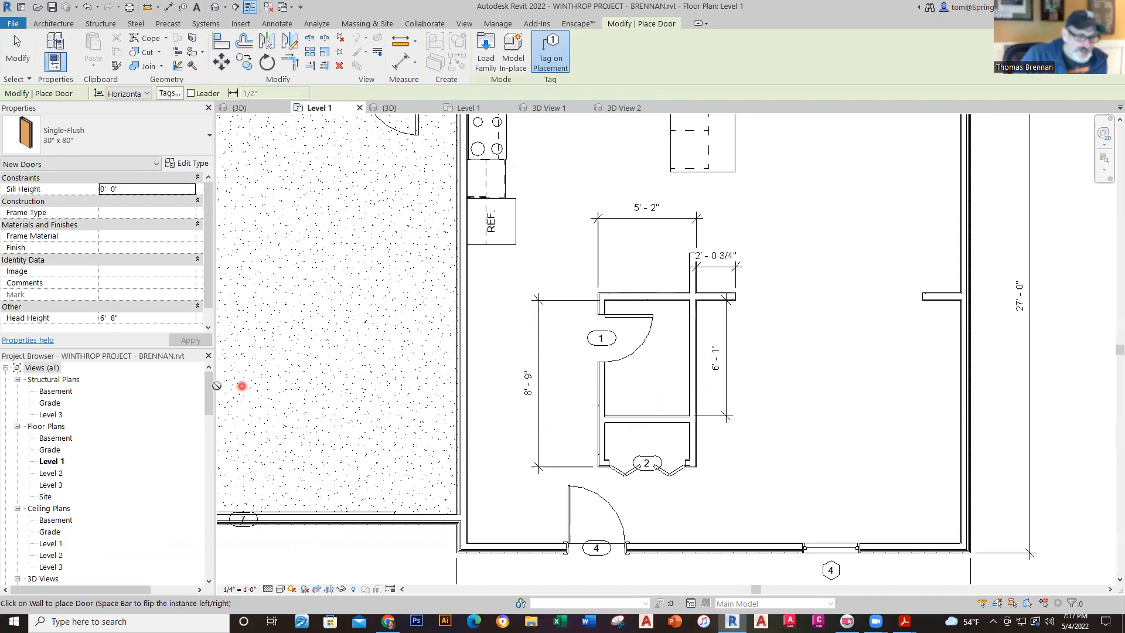
- Place a Toilet-Domestic-3D plumbing fixture against the bathroom's lower wall, about 3'-5" from the left wall
drag(211, 389, 209, 531)
click(21, 452)
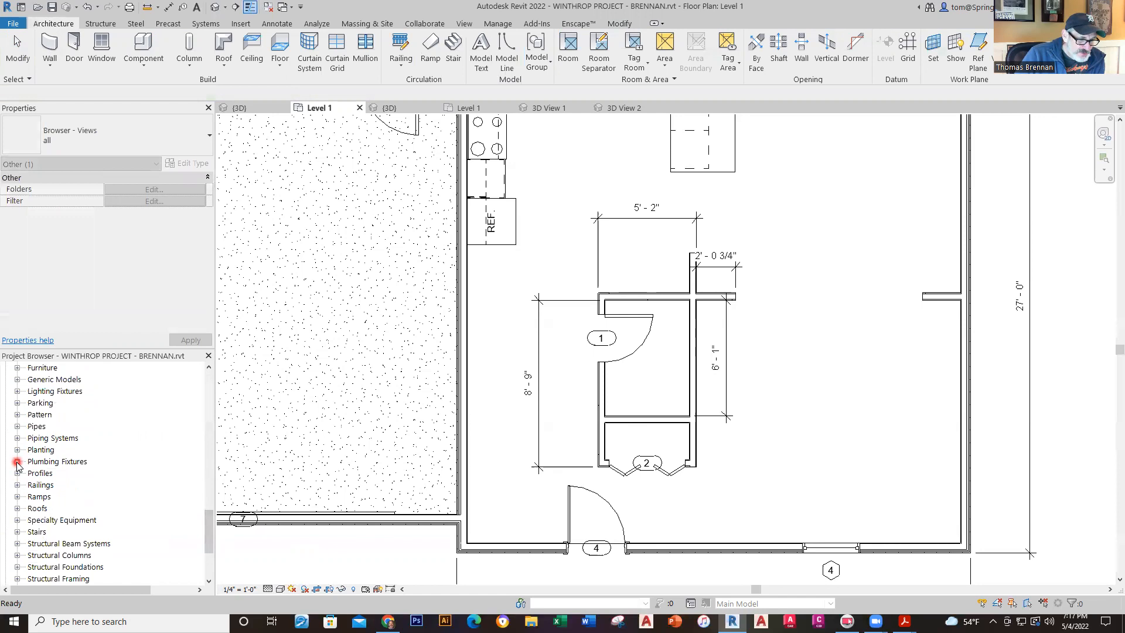
click(17, 461)
scroll(159, 510, down, 1)
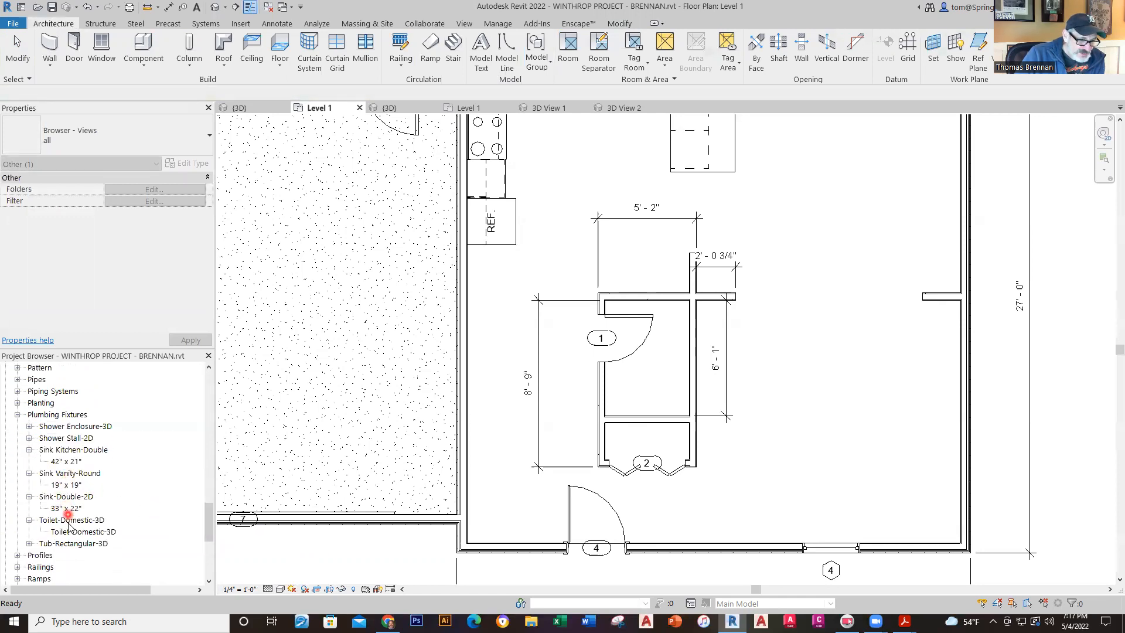
drag(72, 533, 639, 378)
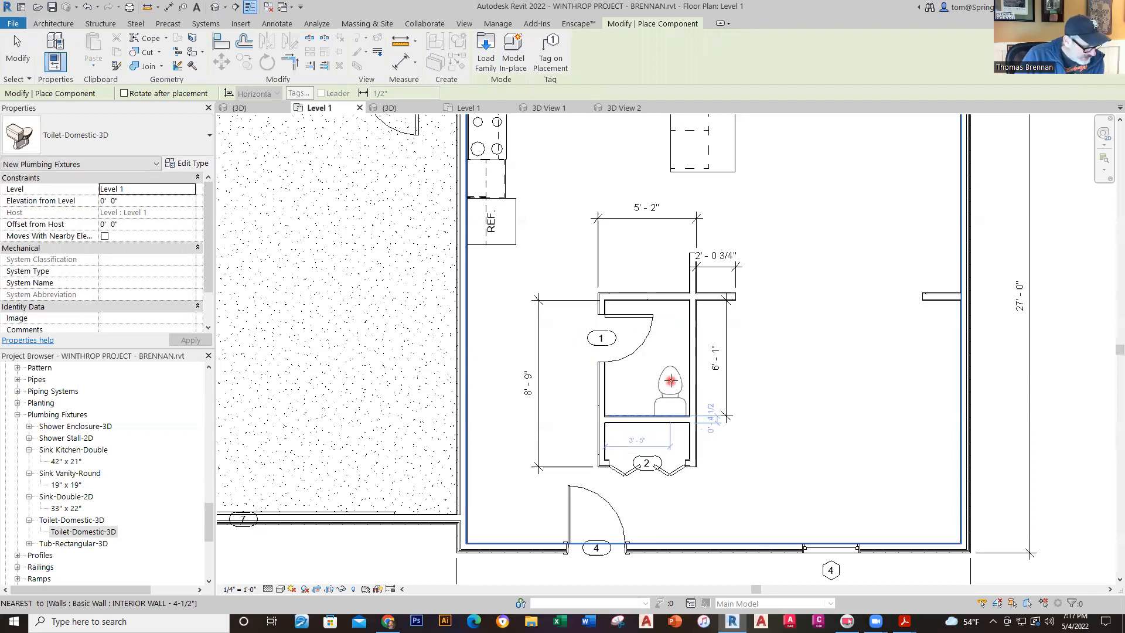
click(670, 381)
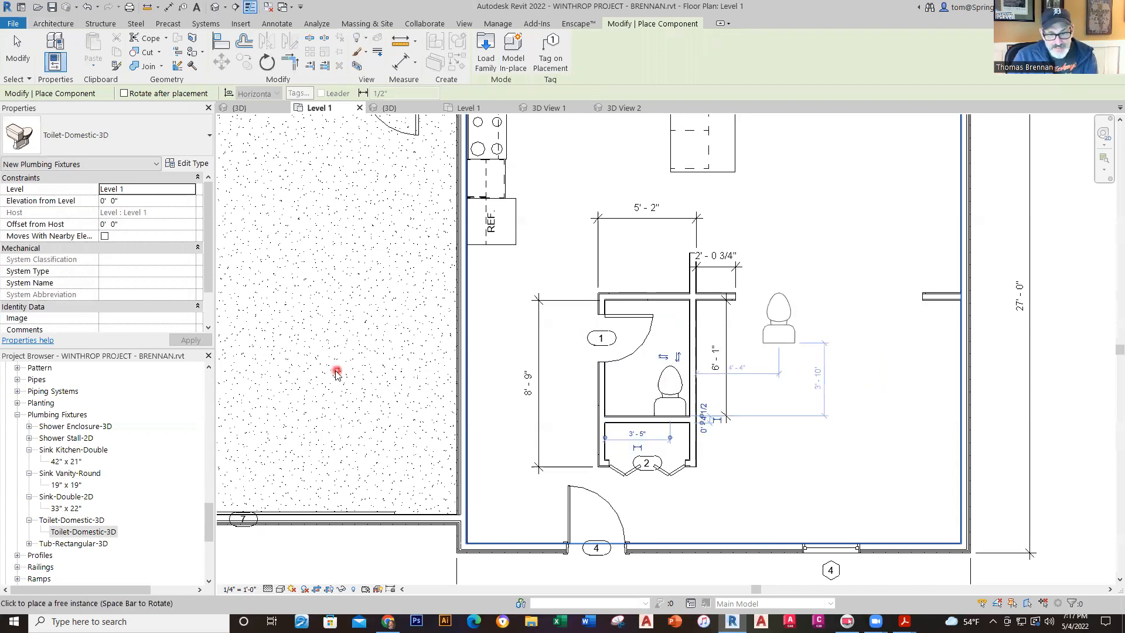
key(Escape)
key(Escape)
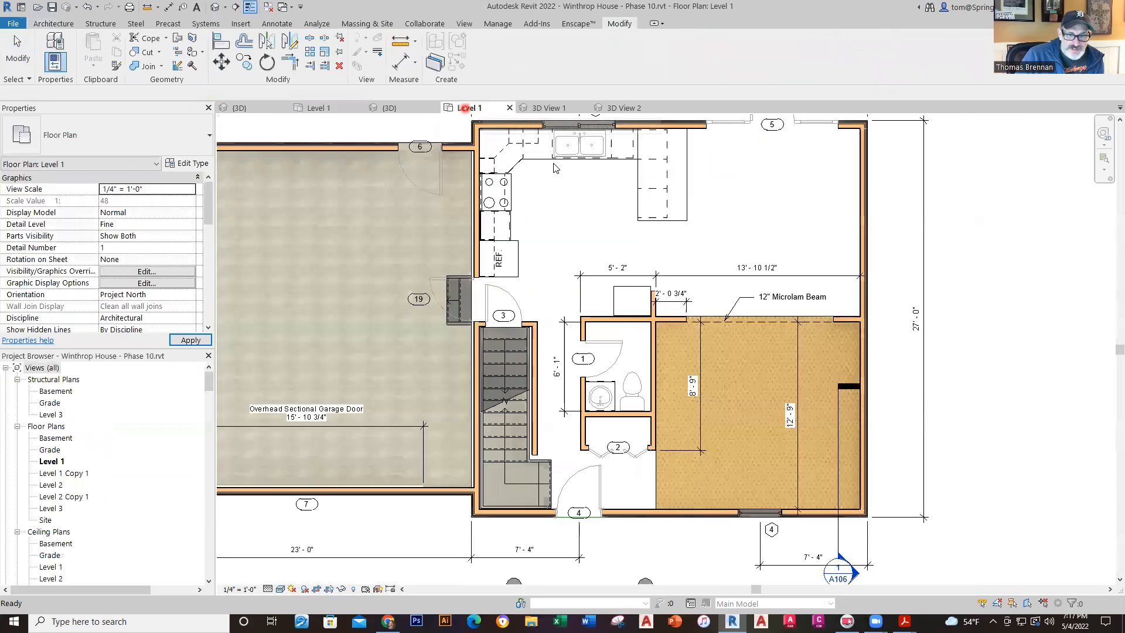
- Examine the bathroom's round vanity sink and its countertop in the Phase 10 plan to identify their families and types
click(653, 416)
click(609, 401)
click(611, 386)
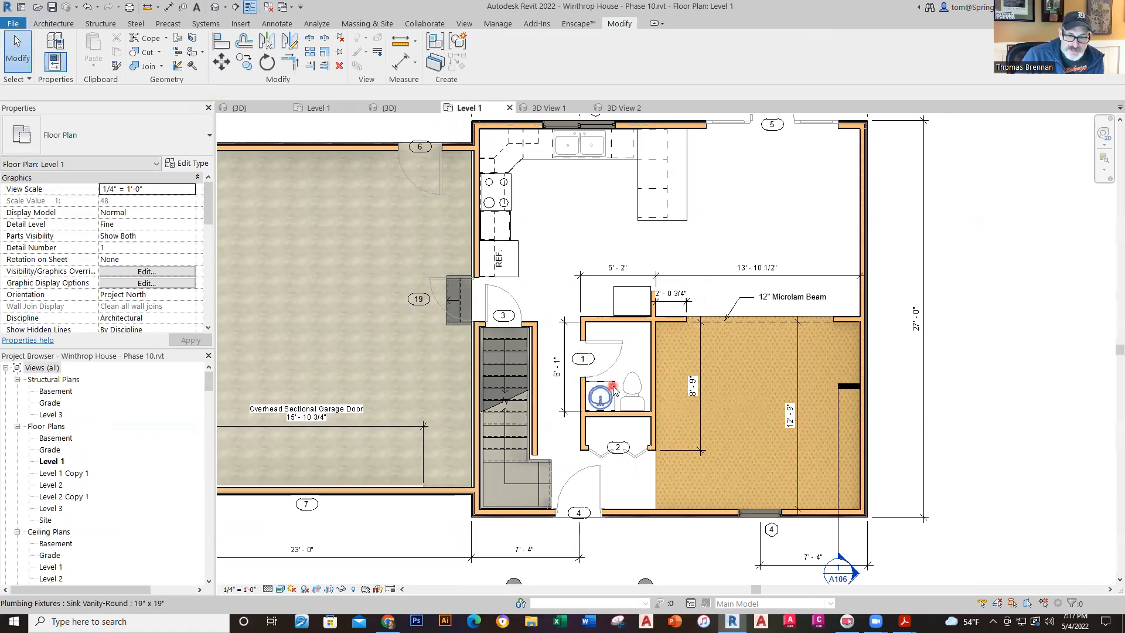
click(614, 389)
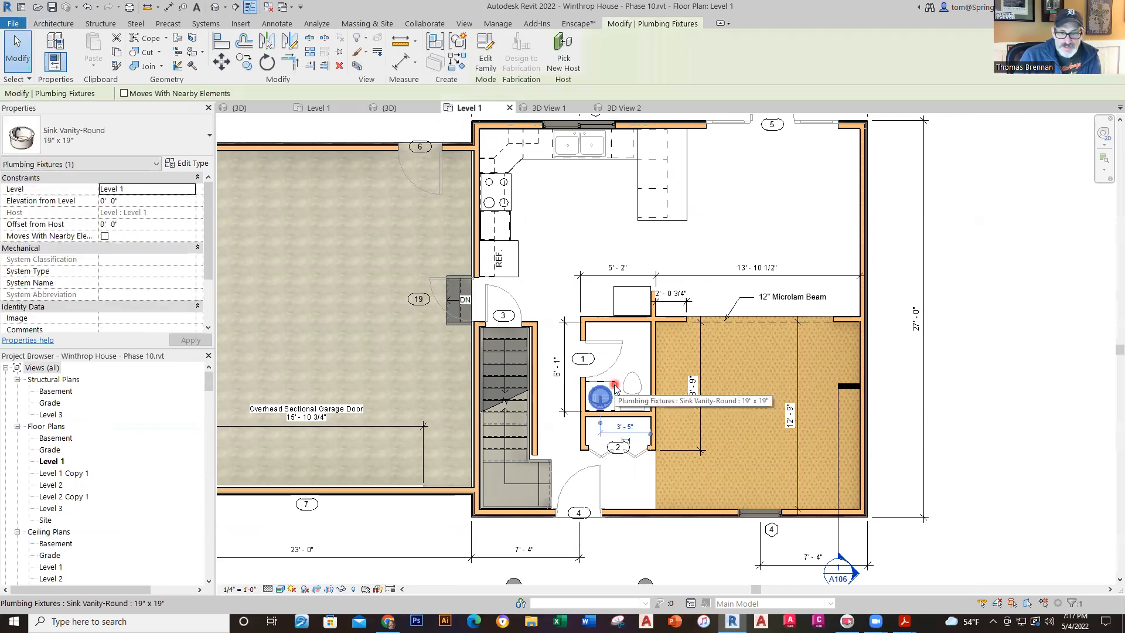
key(Escape)
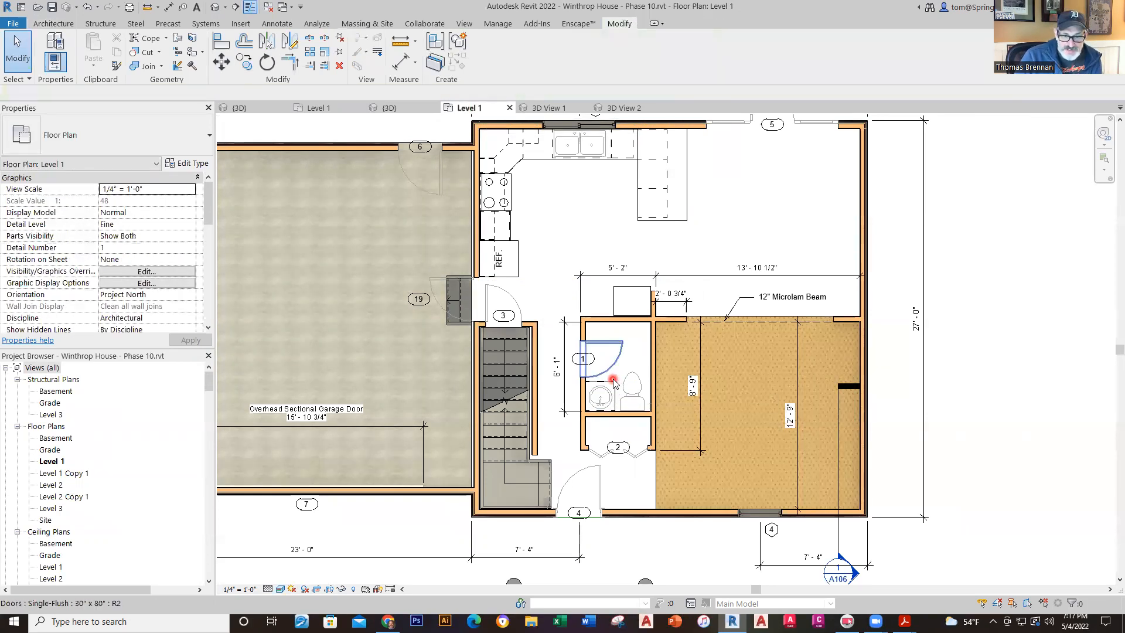
click(614, 386)
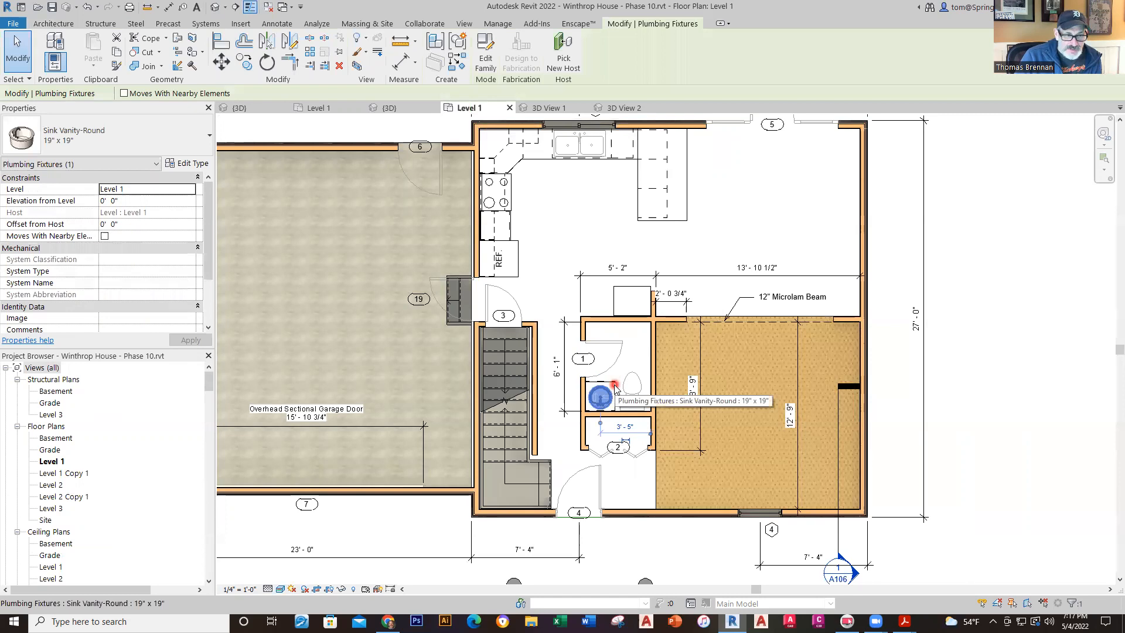
key(Escape)
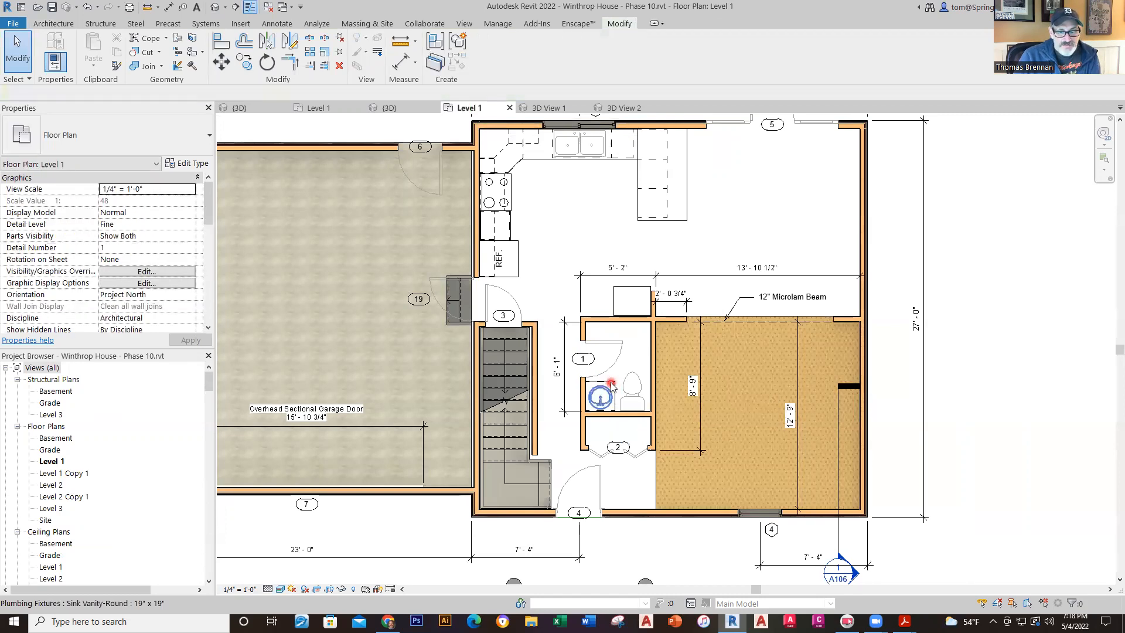
scroll(614, 387, up, 5)
scroll(611, 386, up, 4)
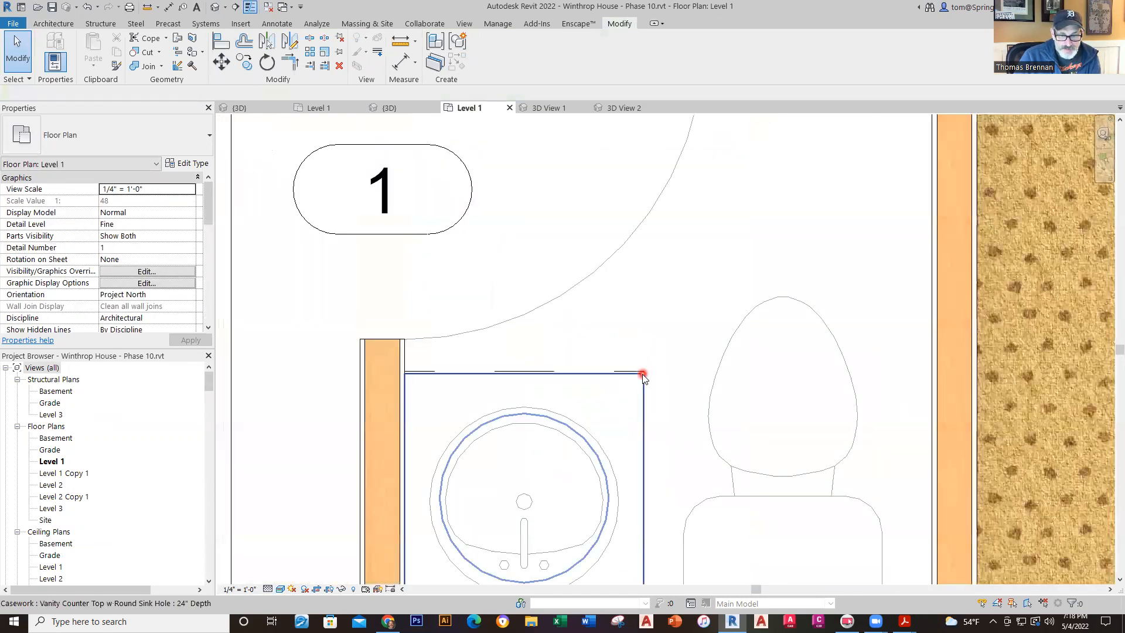
click(642, 374)
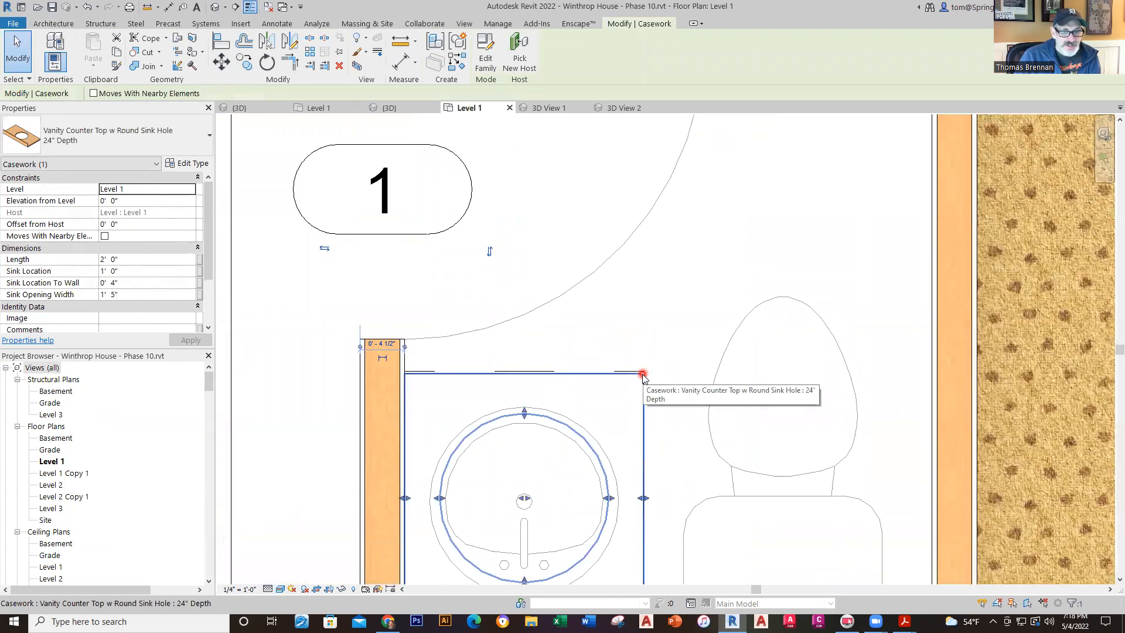
key(Escape)
scroll(585, 378, down, 6)
- Place the Vanity Counter Top w Round Sink Hole, 24" Depth, from the casework families in the Winthrop bathroom's lower left corner
click(317, 108)
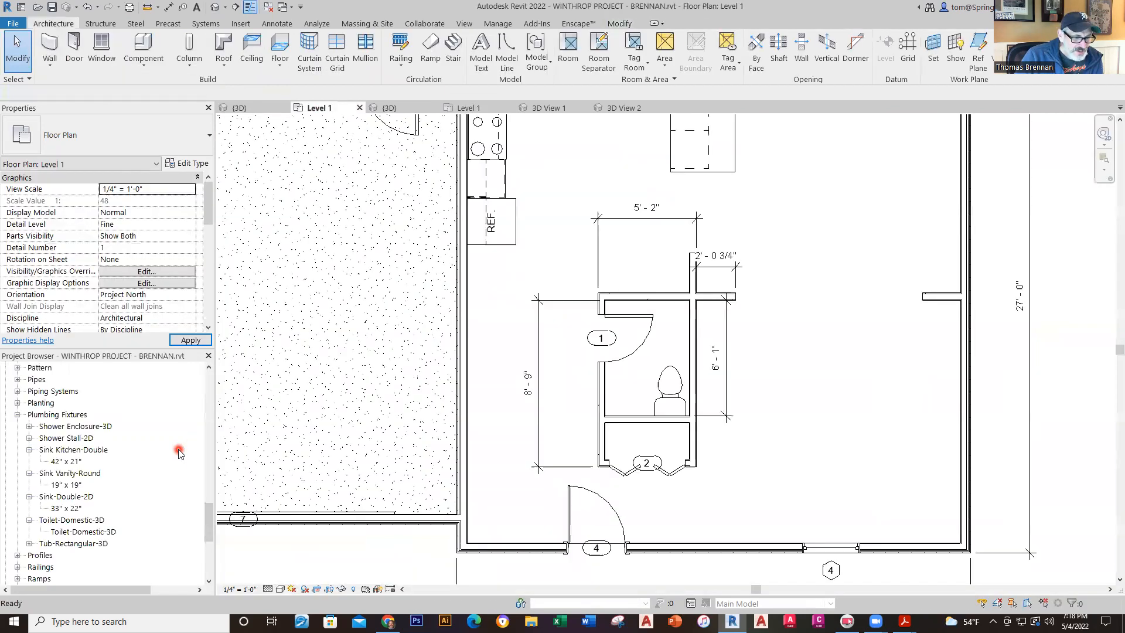
drag(209, 524, 209, 560)
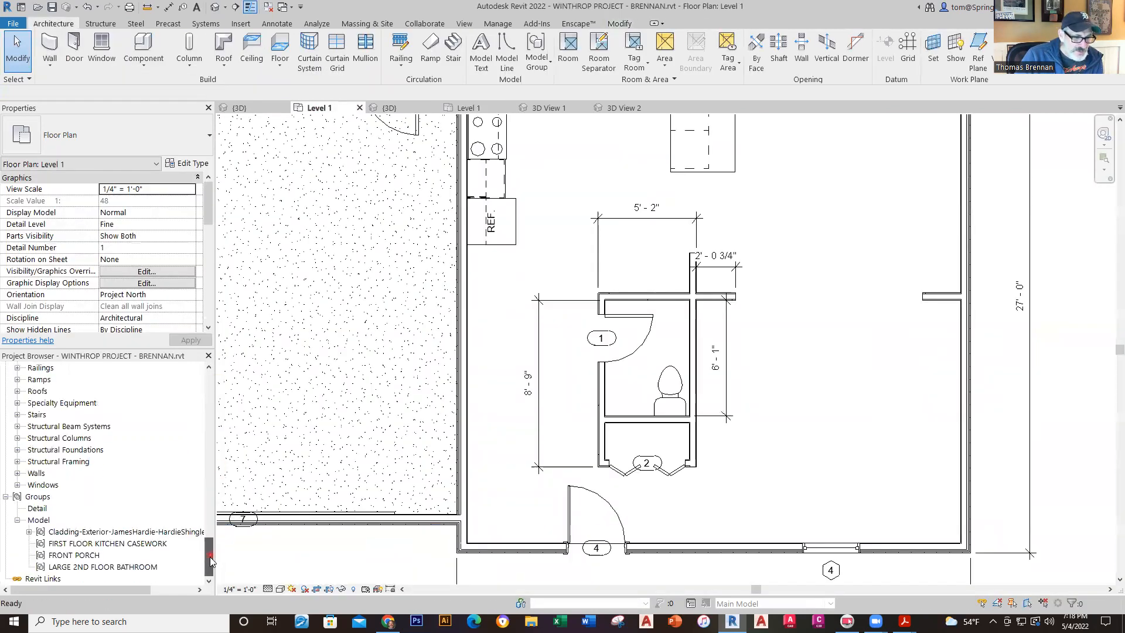
click(107, 567)
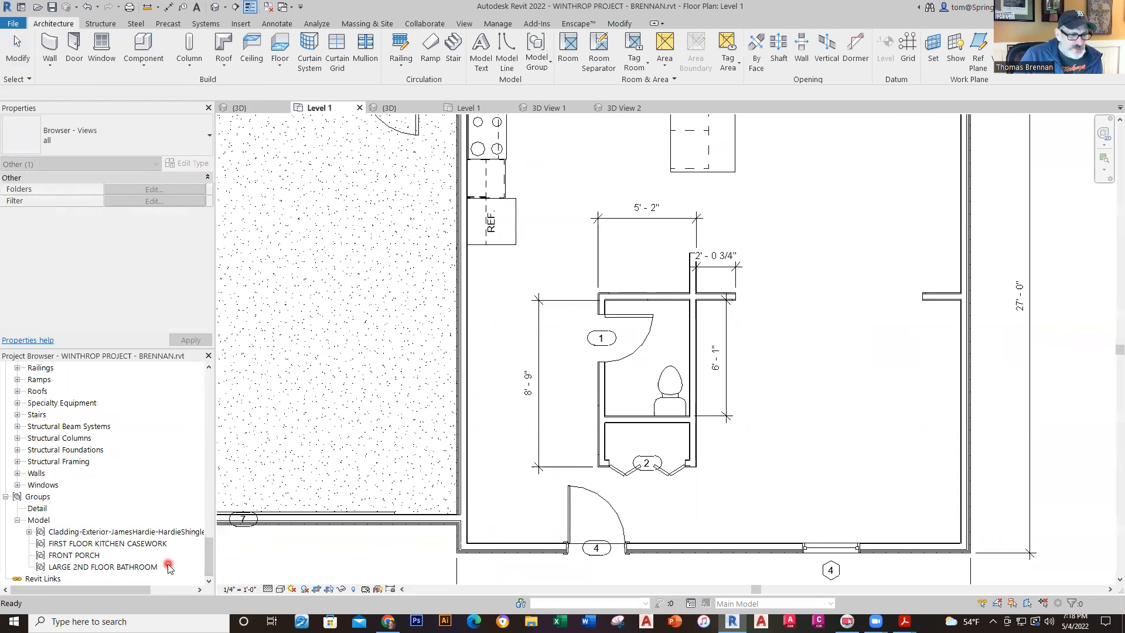
drag(209, 560, 224, 462)
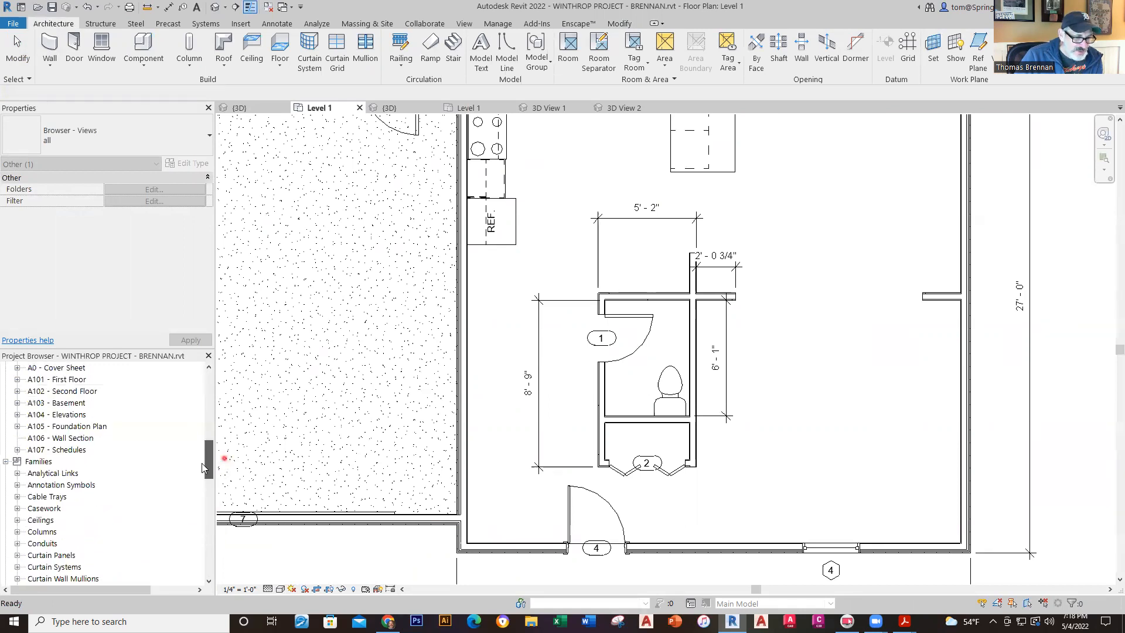
click(18, 509)
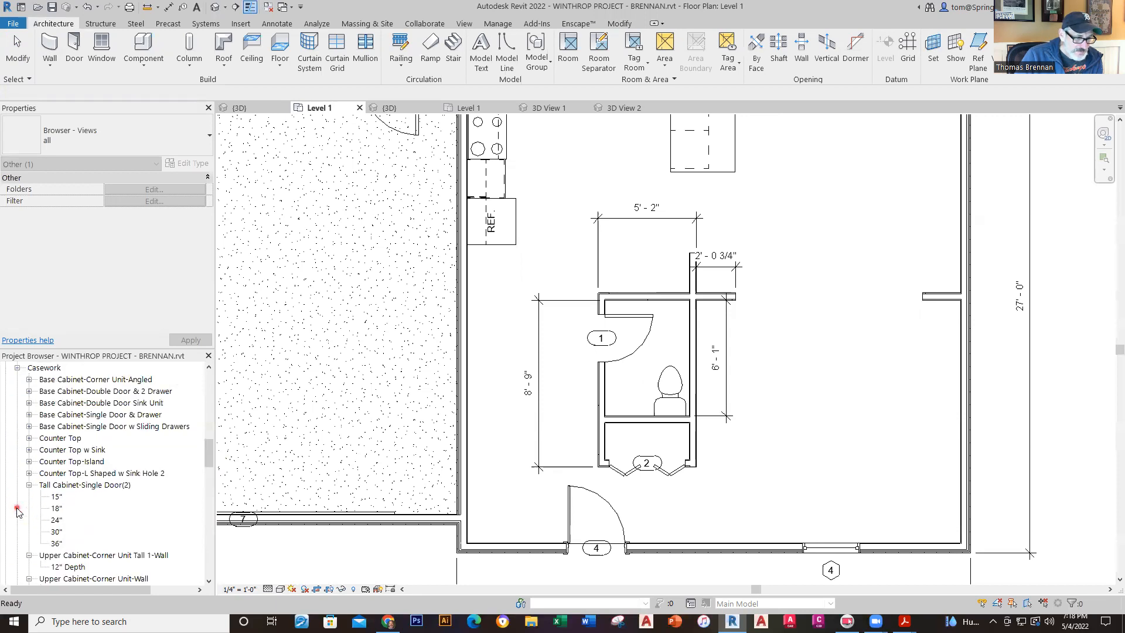
scroll(104, 515, down, 5)
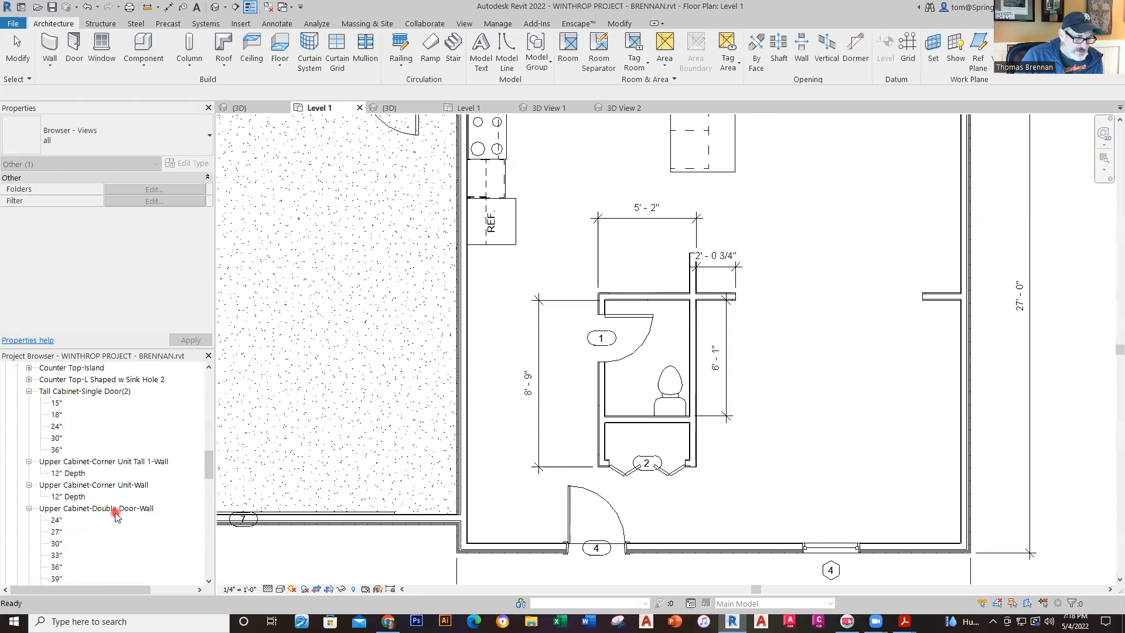
scroll(115, 516, down, 1)
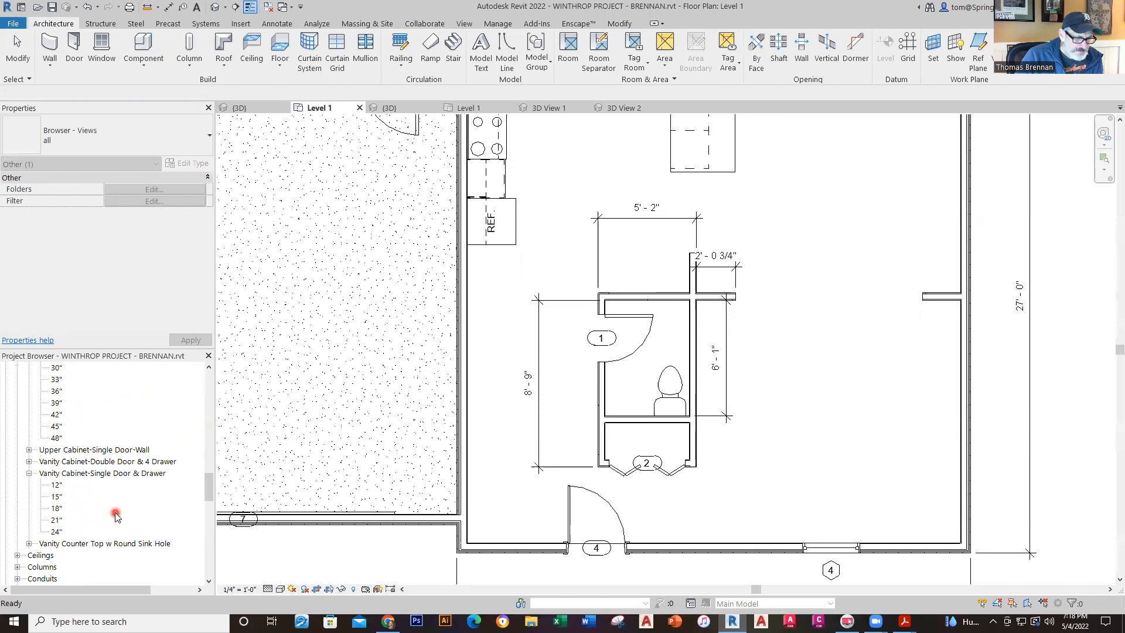
scroll(115, 515, down, 1)
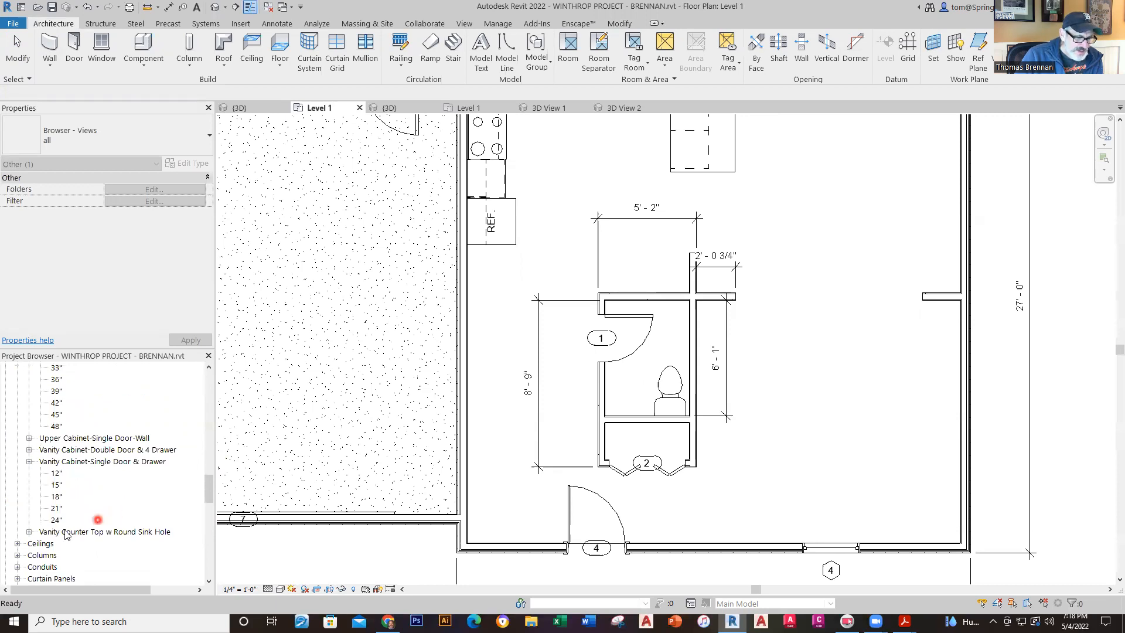
click(30, 531)
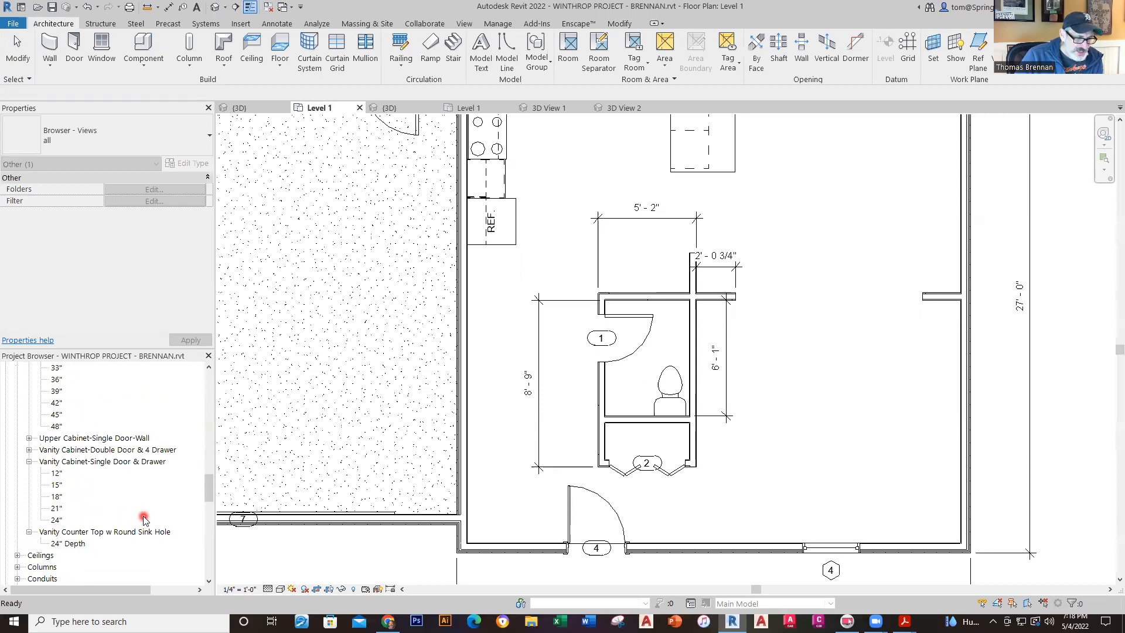
scroll(143, 520, down, 1)
drag(58, 521, 492, 404)
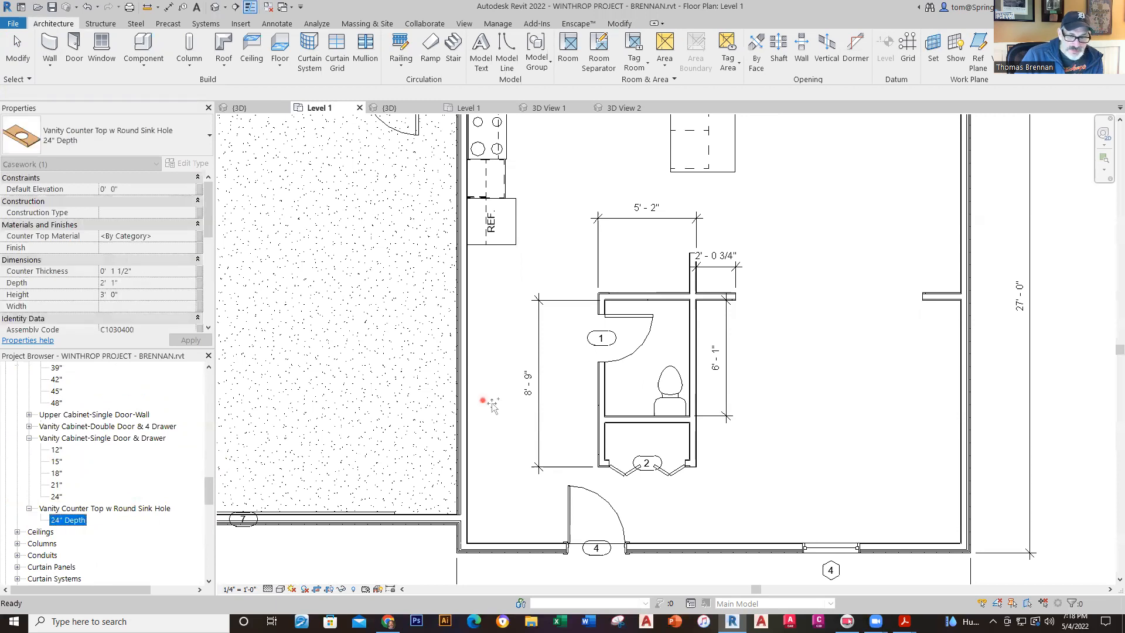
drag(623, 403, 609, 392)
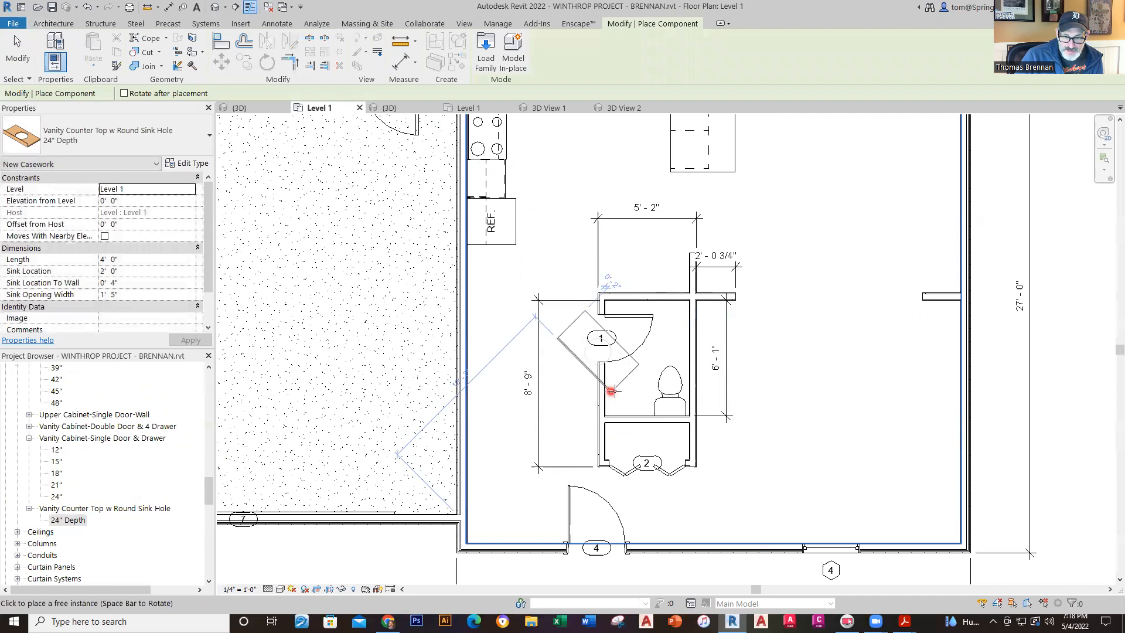
click(677, 412)
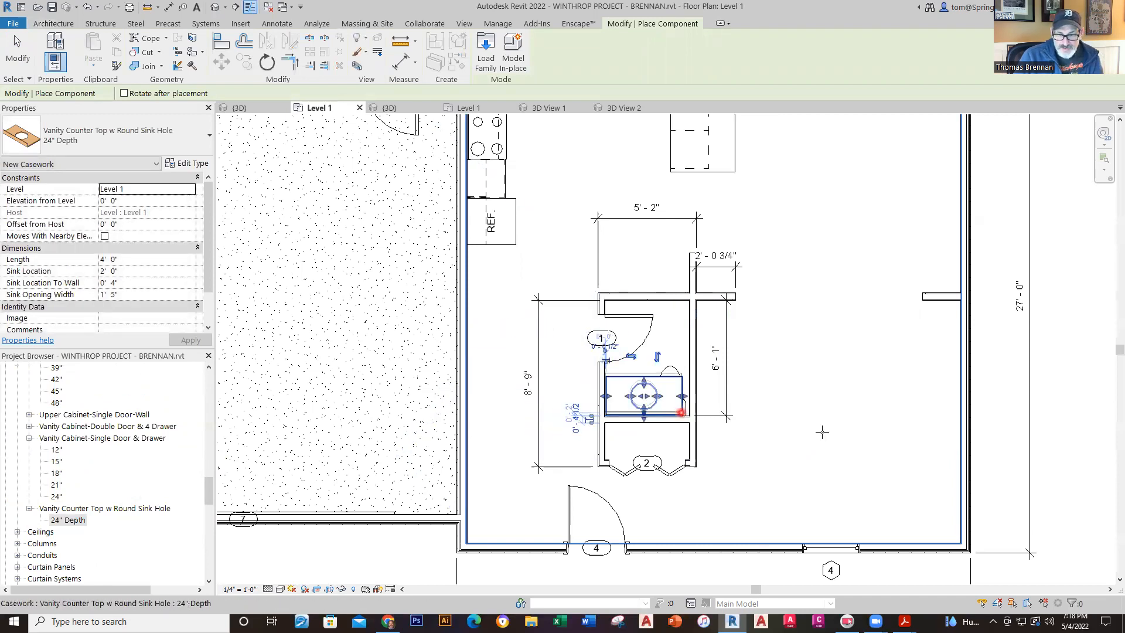
key(Escape)
key(Escape)
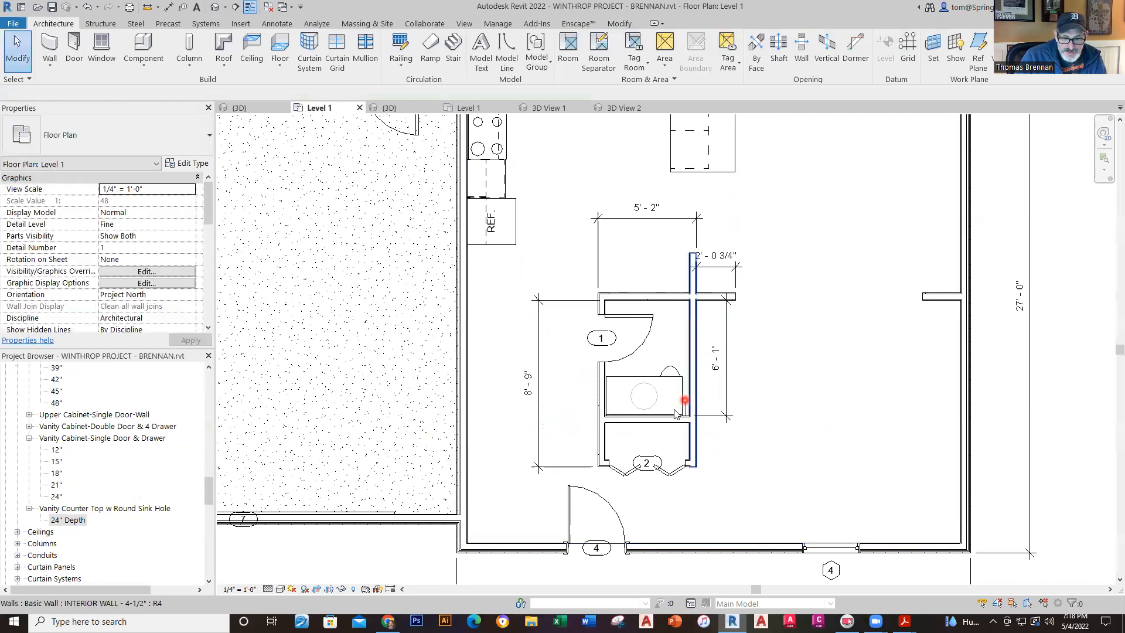
- Shorten the vanity countertop from its right end to a length of about 2' 5", clear of the toilet
scroll(683, 412, up, 3)
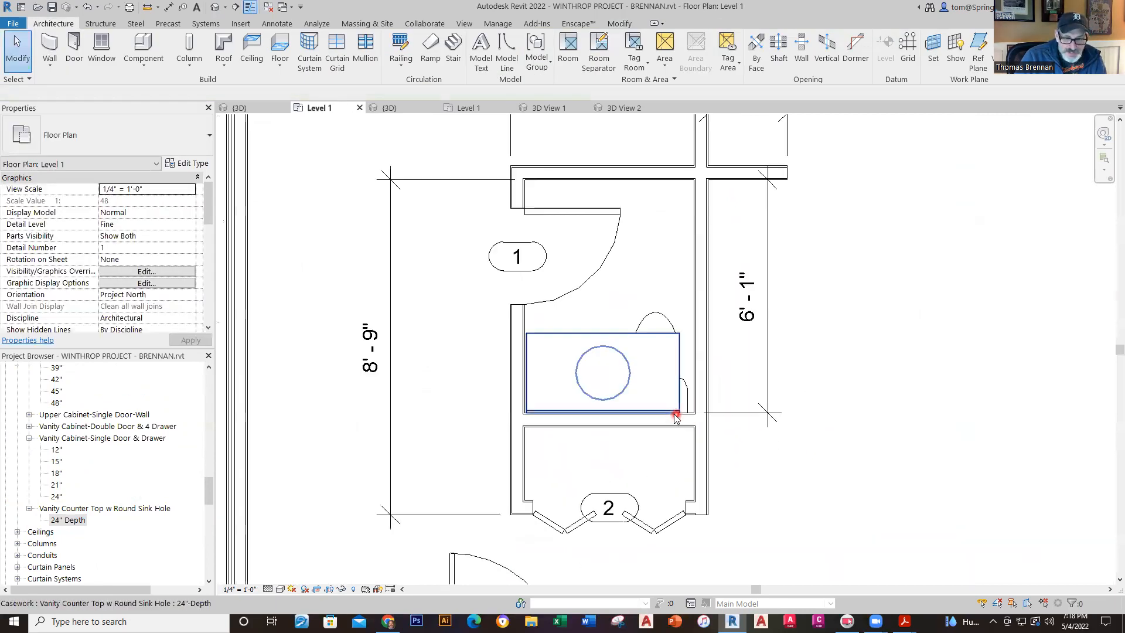
click(678, 374)
drag(678, 373, 649, 389)
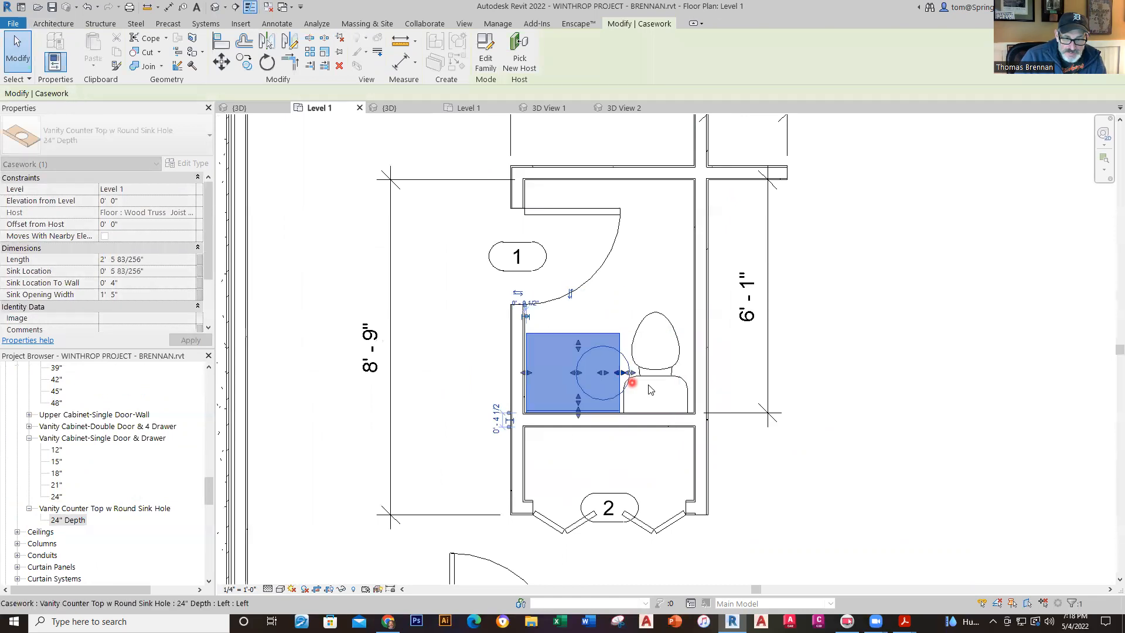
click(745, 406)
click(613, 360)
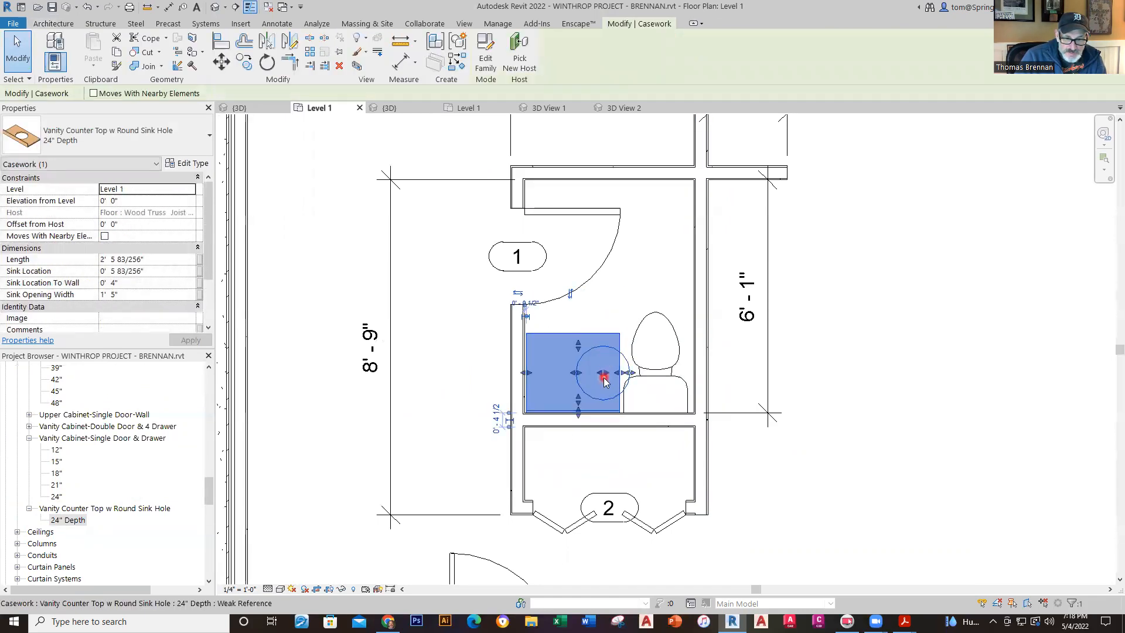
- Shift the vanity countertop's round sink opening to about the middle of the shortened countertop
drag(605, 379, 573, 372)
click(854, 502)
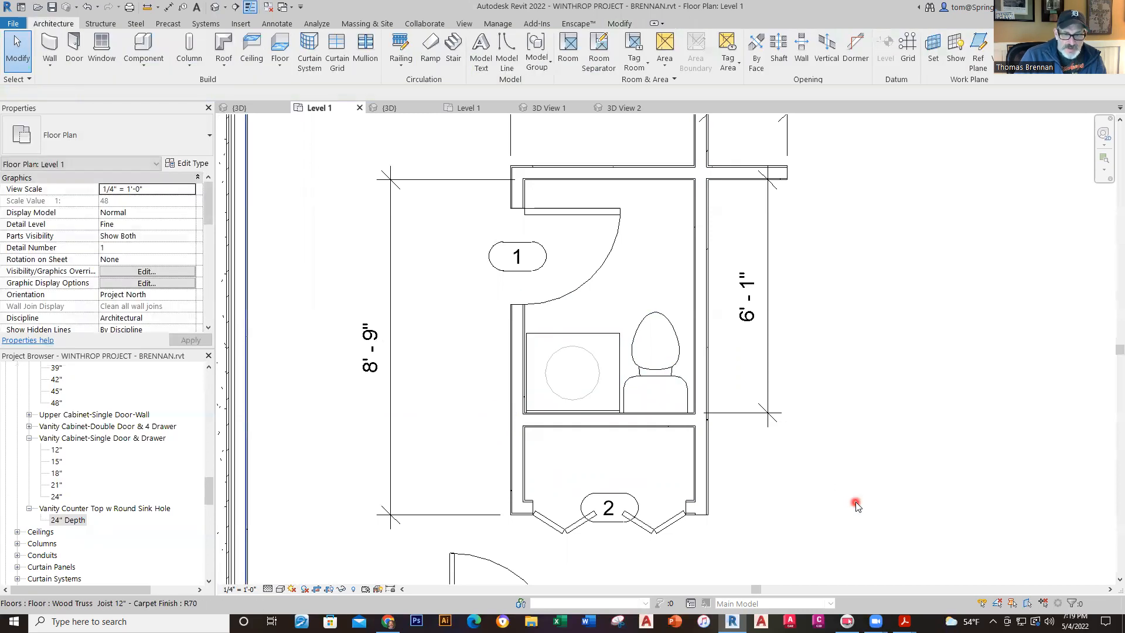
scroll(905, 378, down, 5)
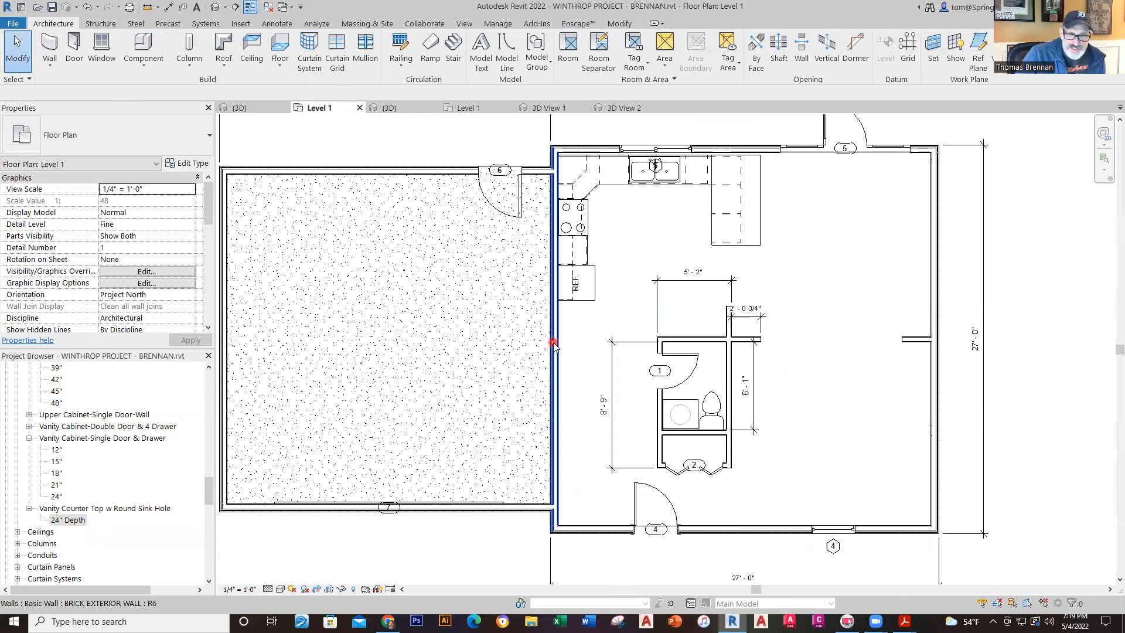
- Place a Single-Flush 36" x 84" door between garage and house below the refrigerator, swinging into the garage, centred about 10' 6" from the garage's upper wall
click(468, 107)
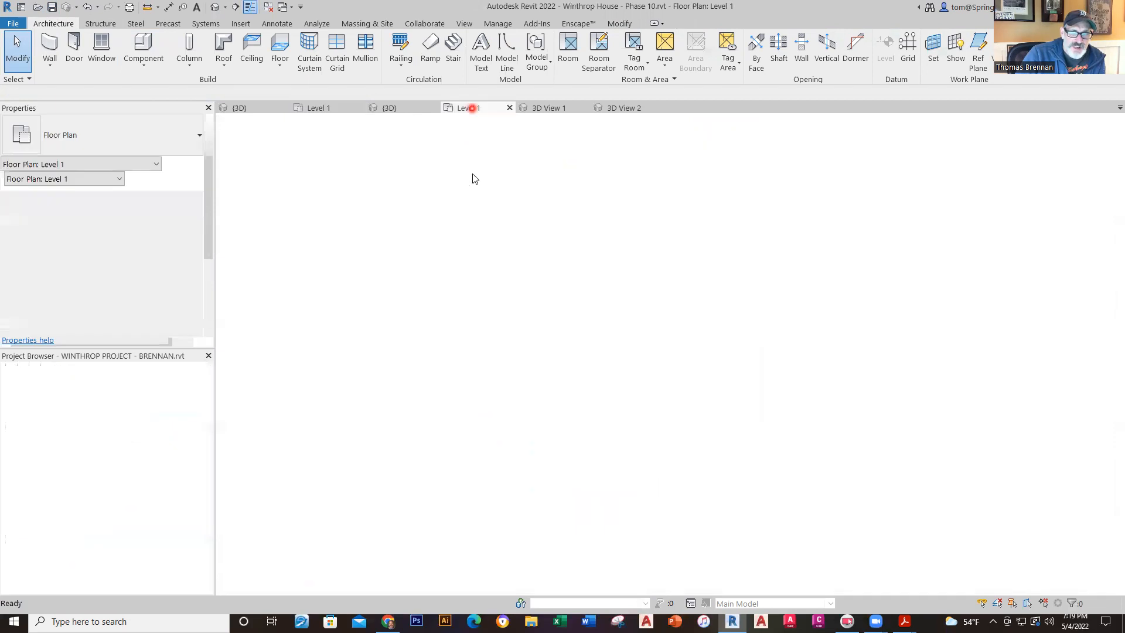
scroll(387, 372, down, 2)
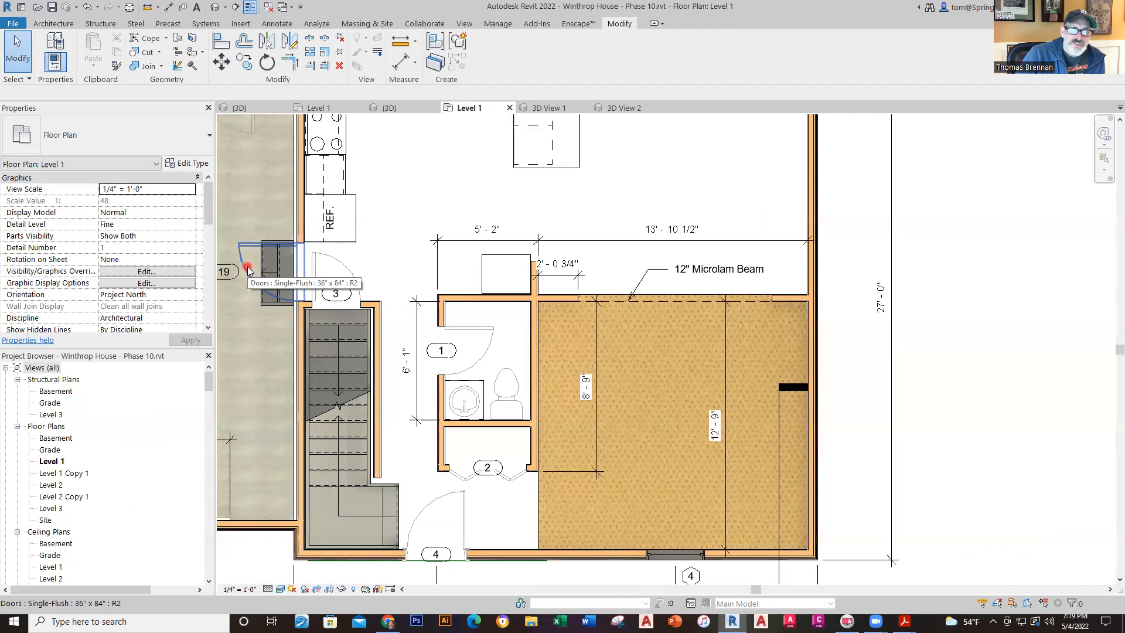
scroll(396, 230, down, 1)
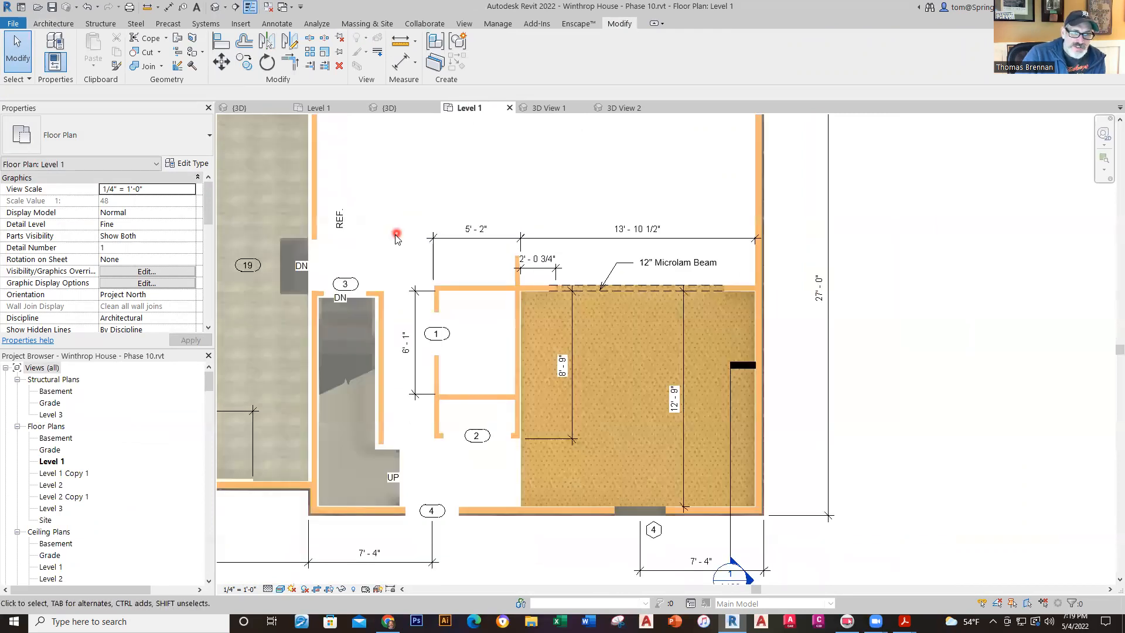
click(308, 108)
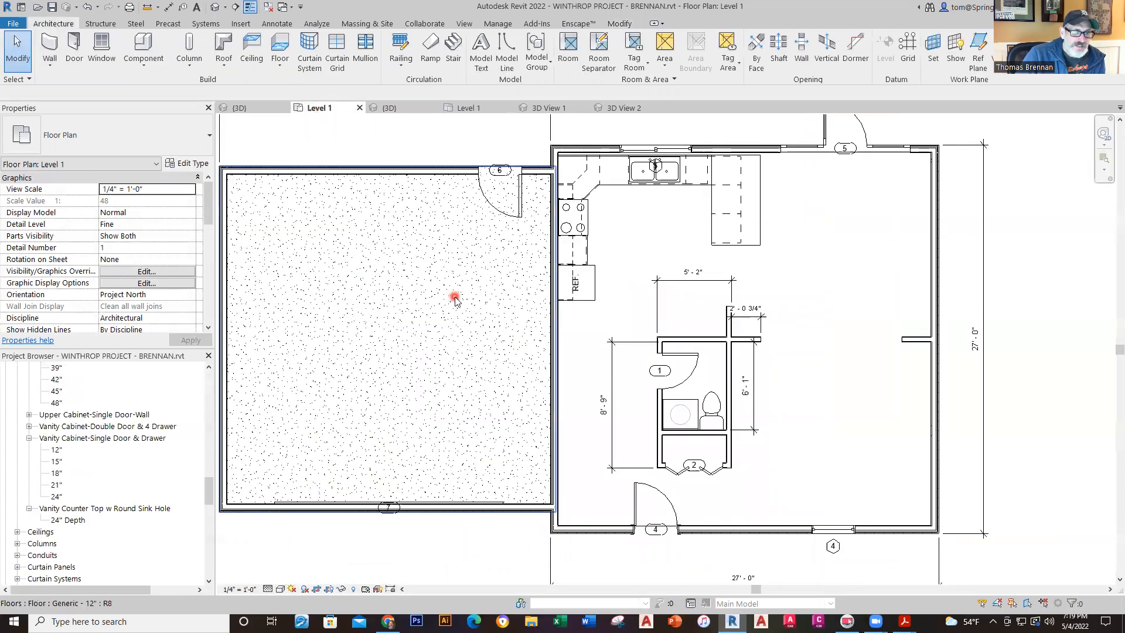
click(81, 61)
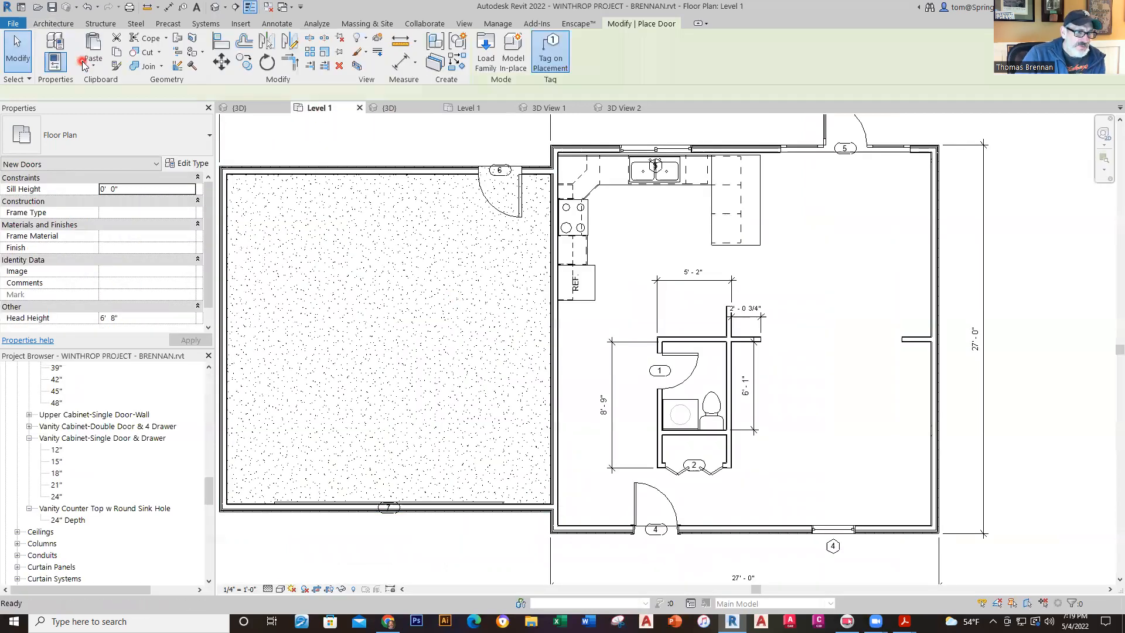
click(210, 143)
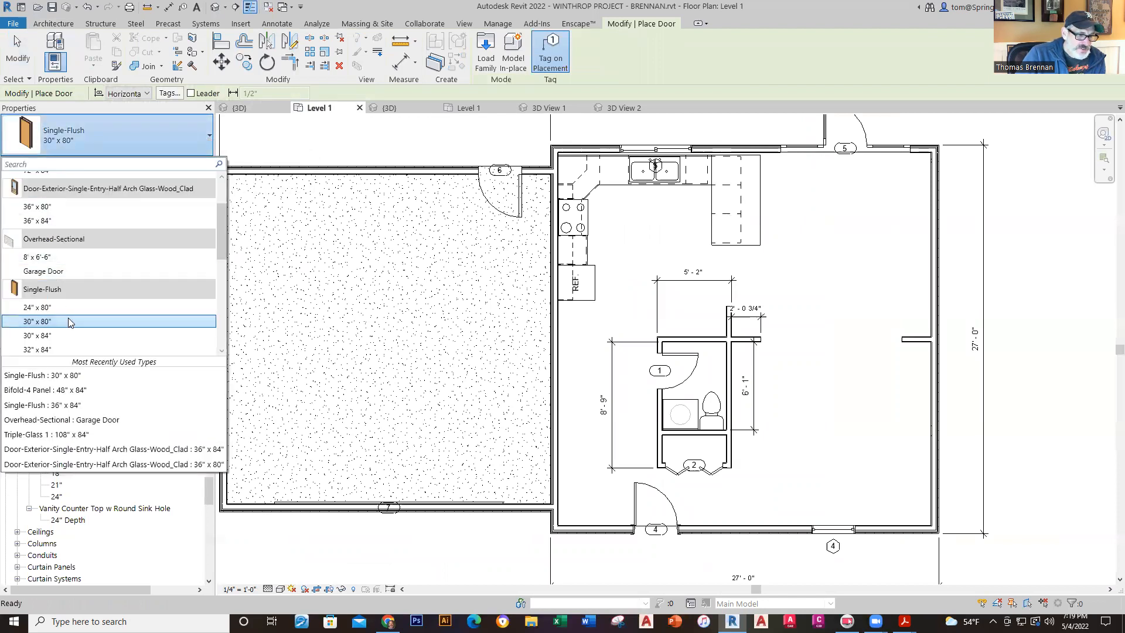
scroll(86, 320, down, 3)
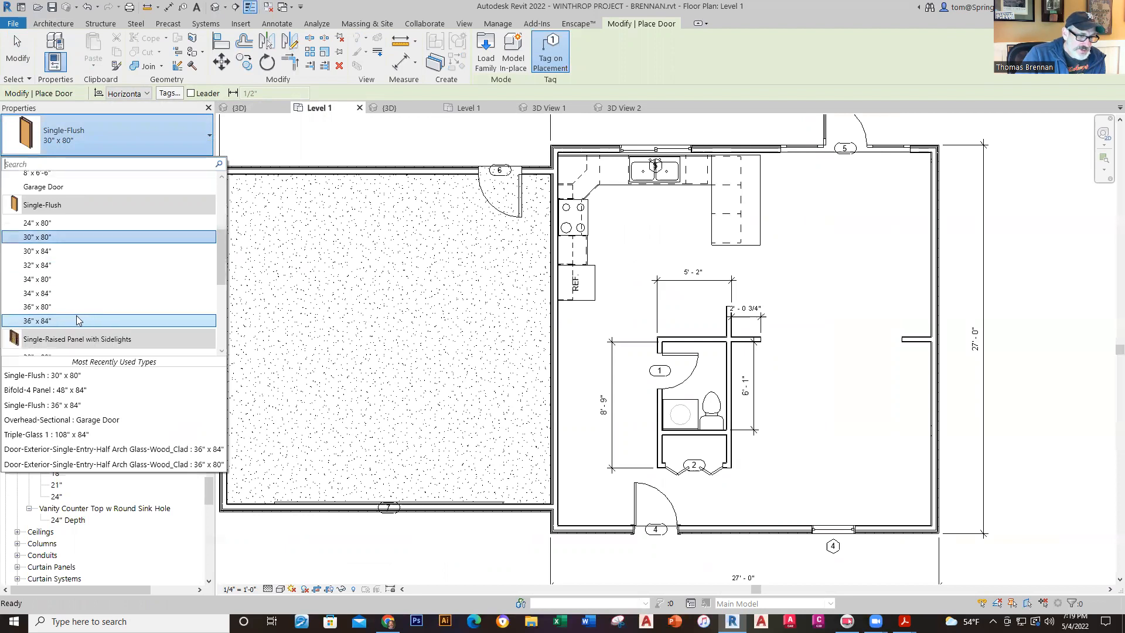
click(78, 319)
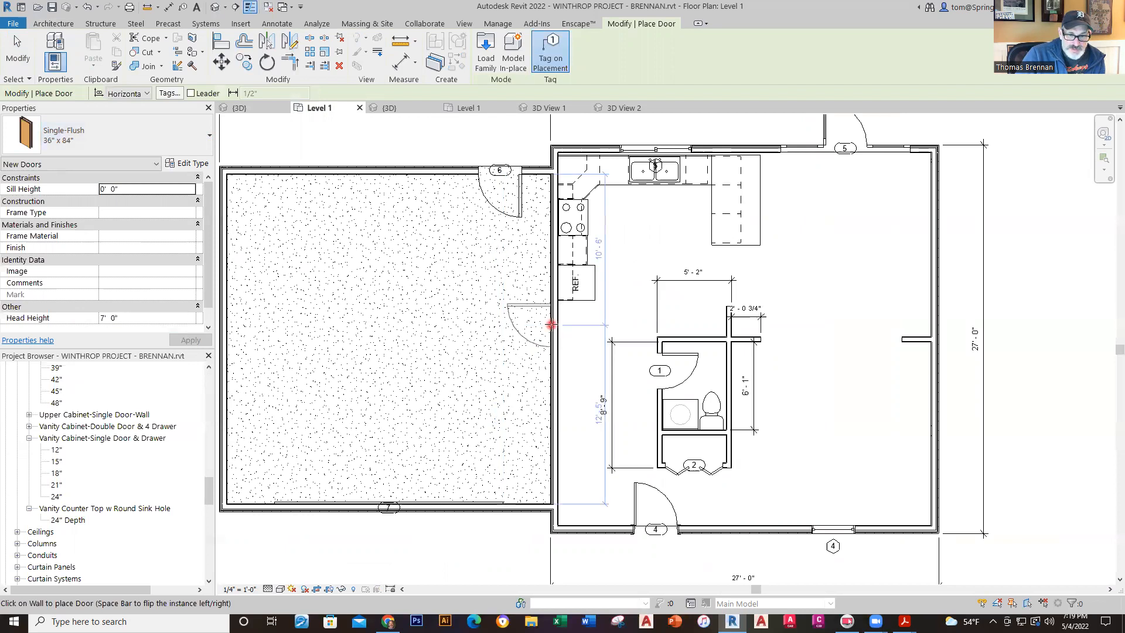
click(550, 323)
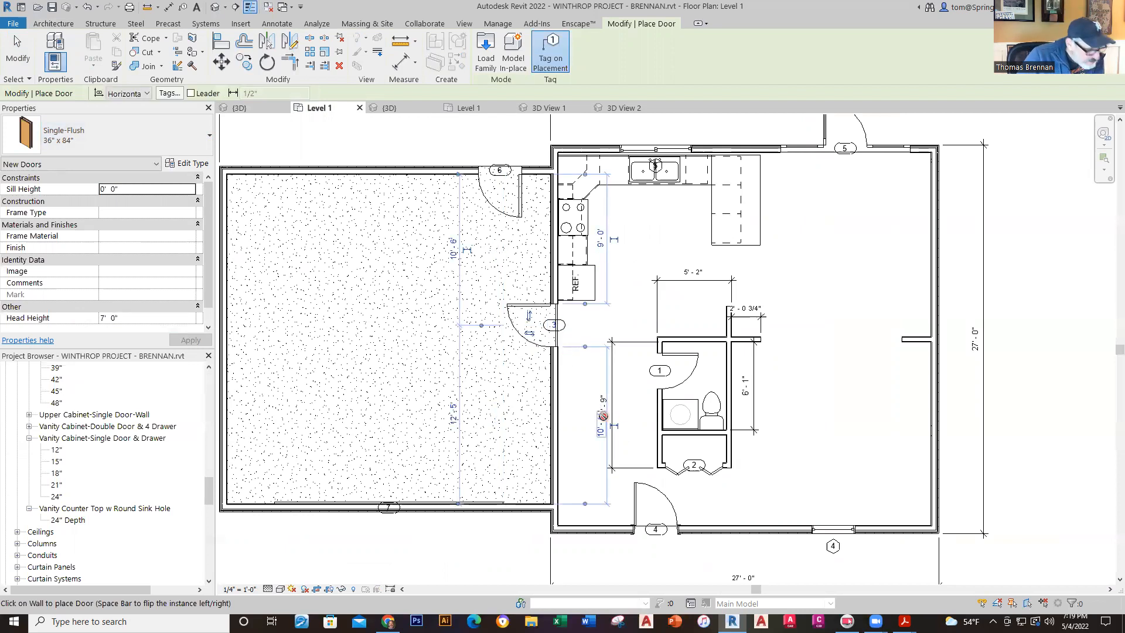
- Check the garage entry door's number in the Phase 10 plan and renumber the new door's tag to 19
click(479, 110)
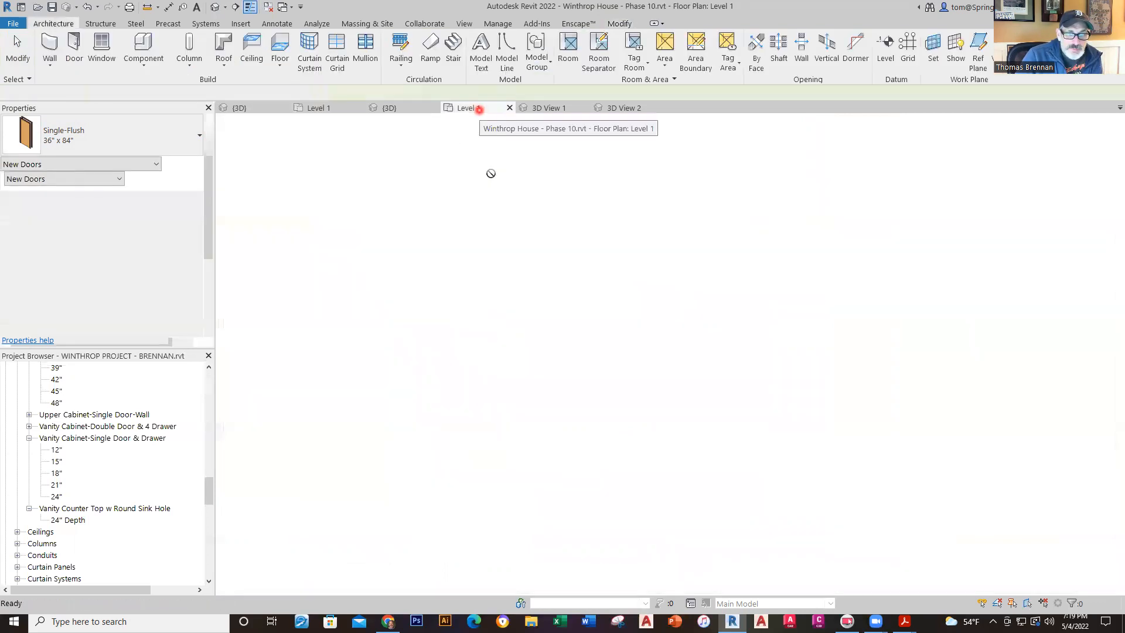
click(285, 202)
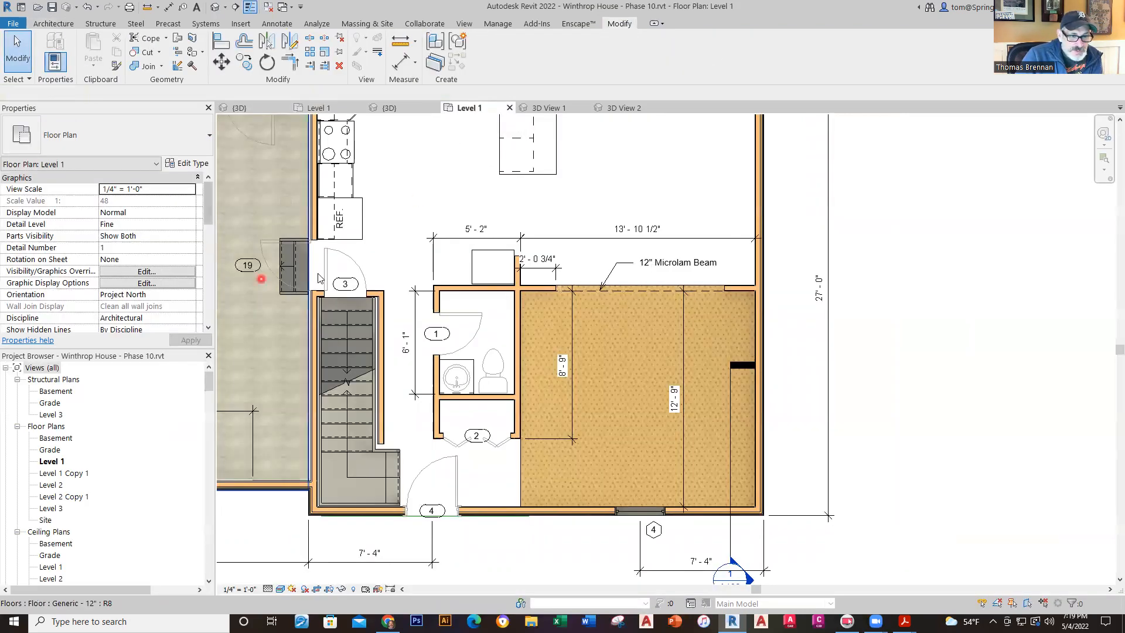
scroll(316, 274, up, 3)
middle_drag(491, 243, 509, 243)
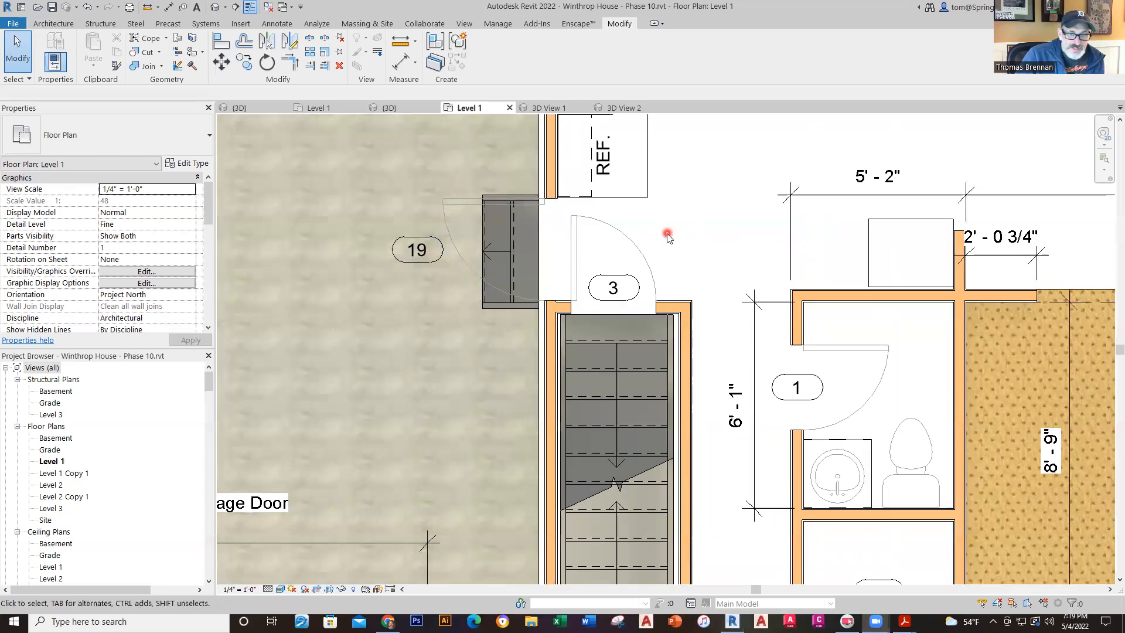
click(335, 111)
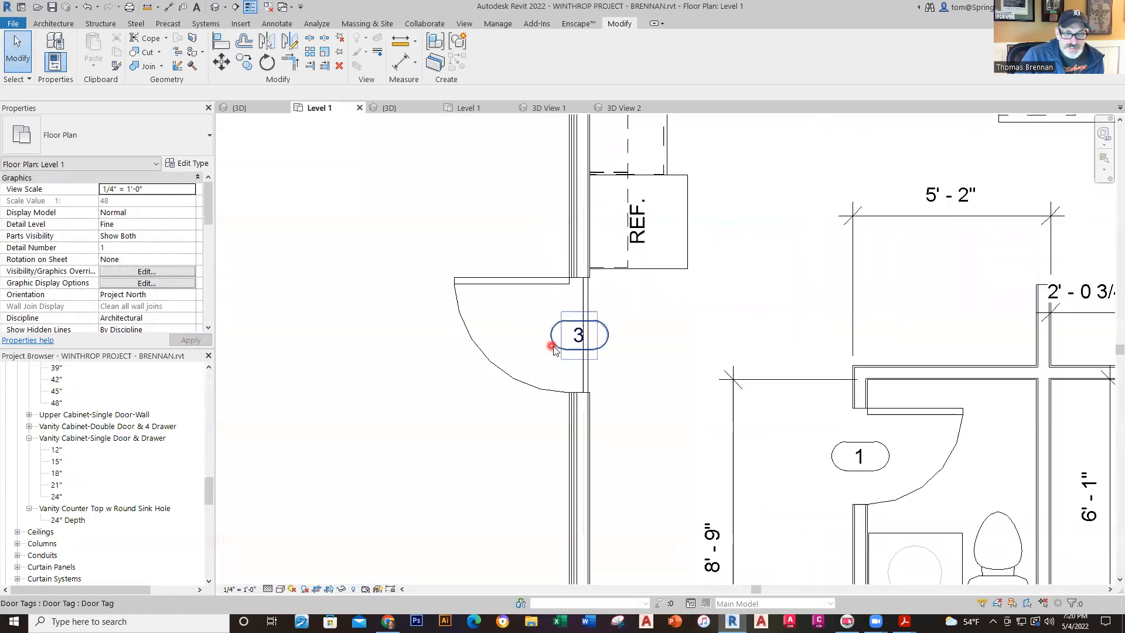
scroll(553, 349, up, 3)
click(606, 338)
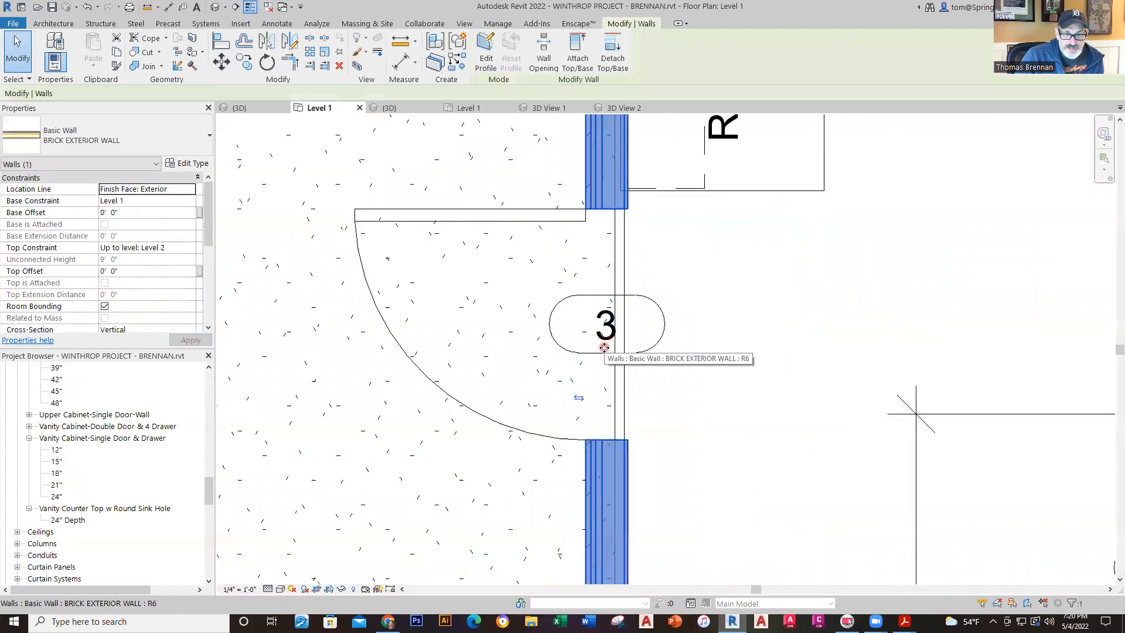
click(730, 354)
click(615, 339)
click(614, 339)
text(19)
key(Return)
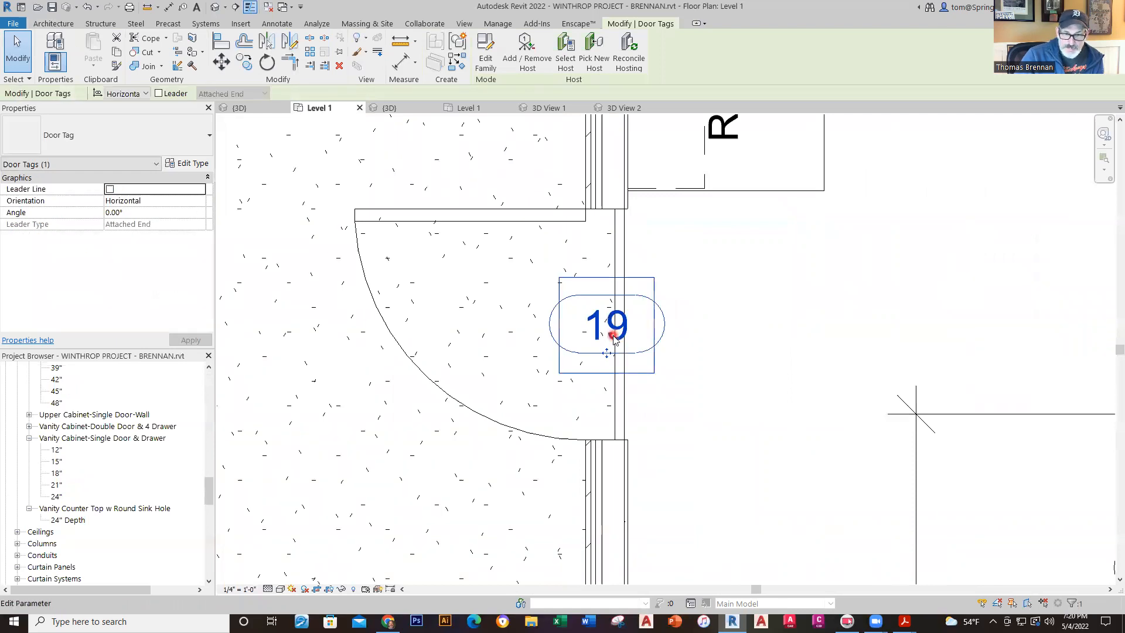
click(749, 363)
- Examine the window in the garage's left wall in the Phase 10 plan to identify its type and position
scroll(673, 360, down, 3)
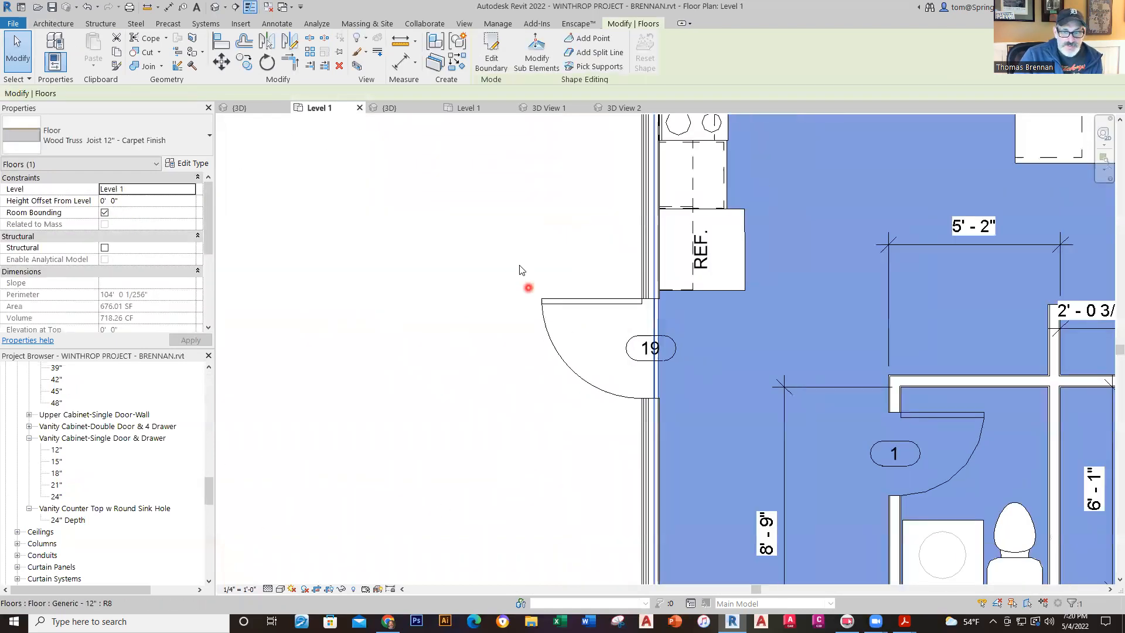
click(467, 365)
click(740, 335)
scroll(720, 372, down, 6)
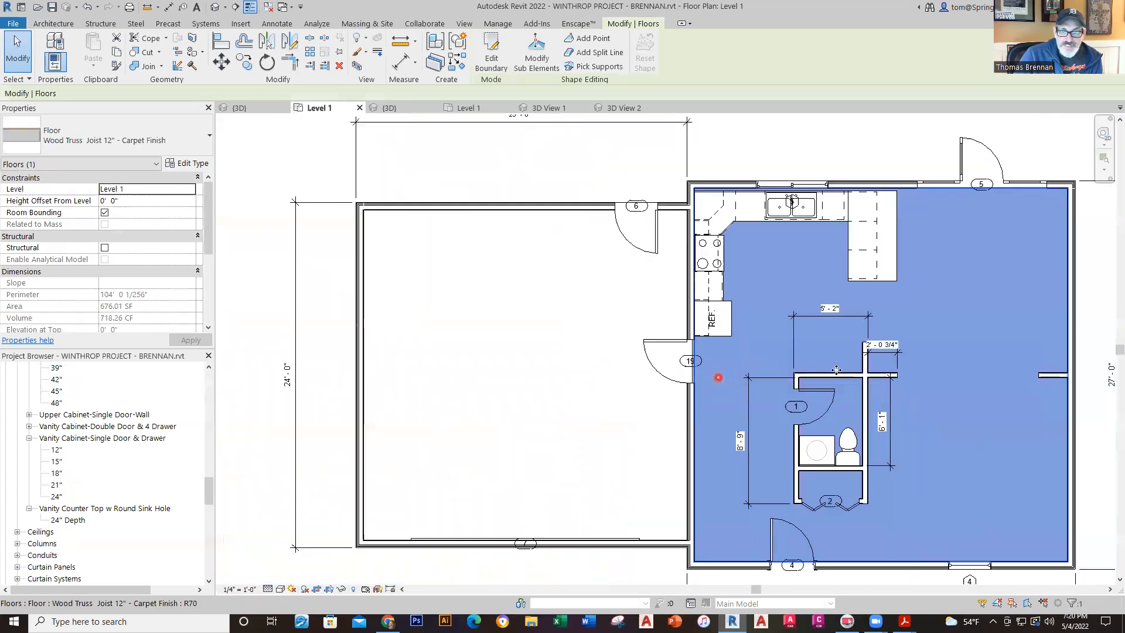
middle_drag(899, 251, 799, 263)
scroll(789, 314, up, 3)
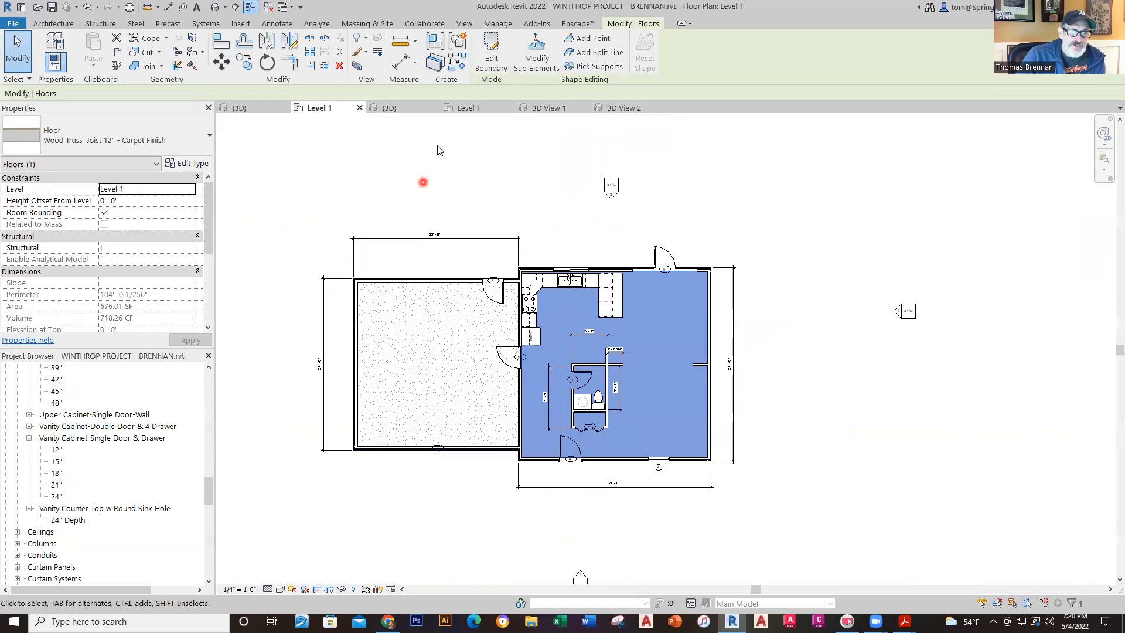
click(476, 108)
scroll(410, 394, down, 4)
scroll(469, 398, up, 5)
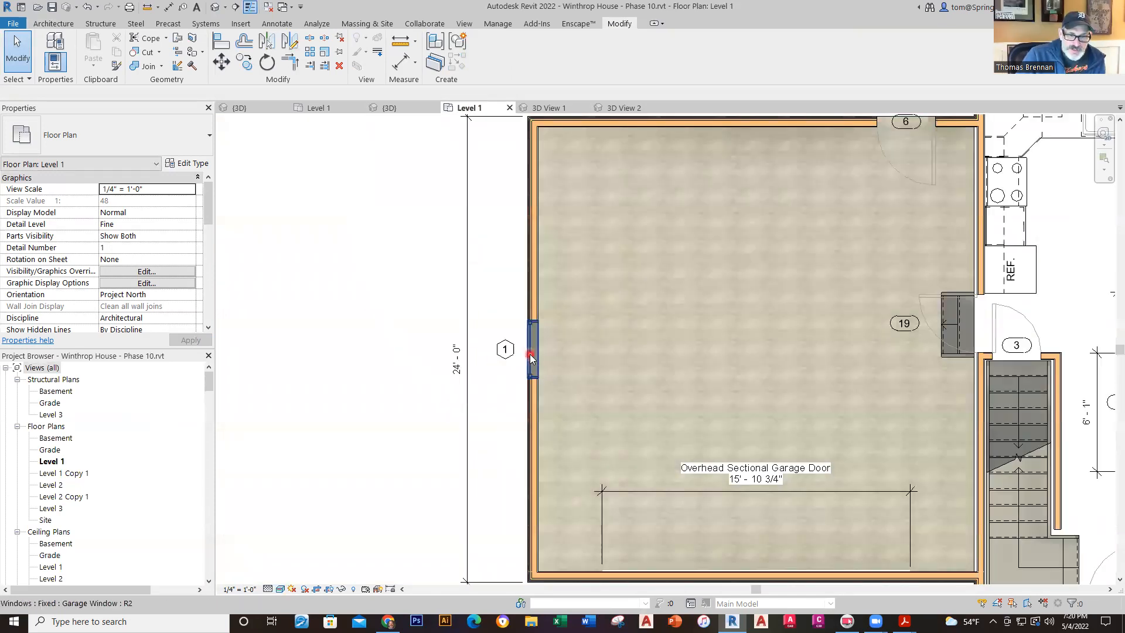
- Place a Fixed Garage Window midway along the garage's left exterior wall, about 11' 5 1/2" from each adjoining wall
click(321, 110)
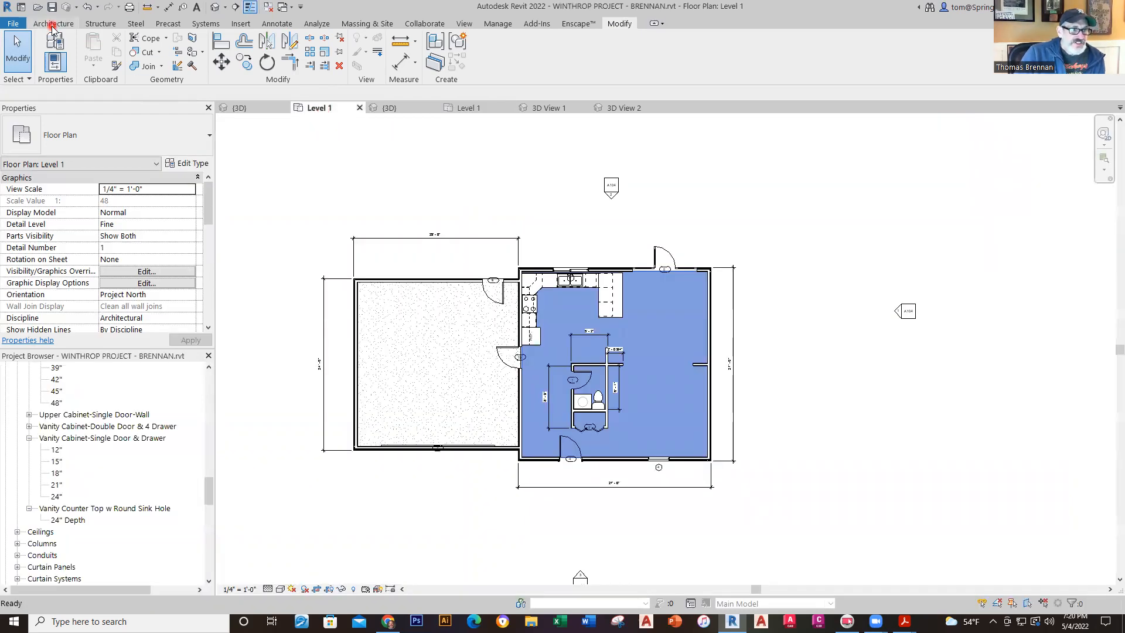
click(53, 25)
click(103, 59)
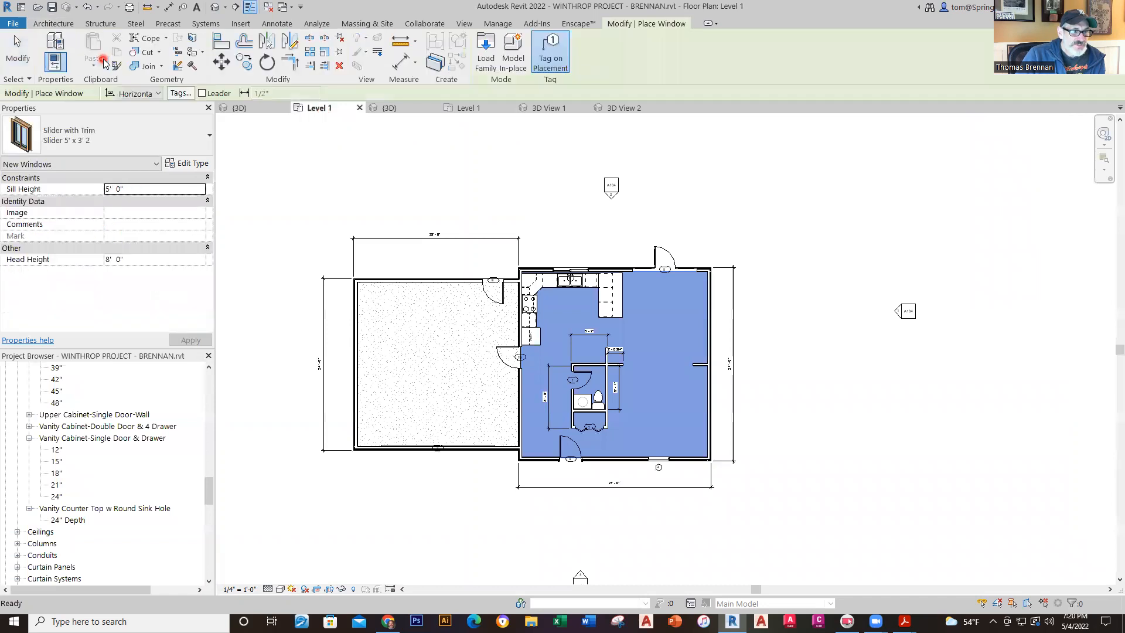
click(208, 144)
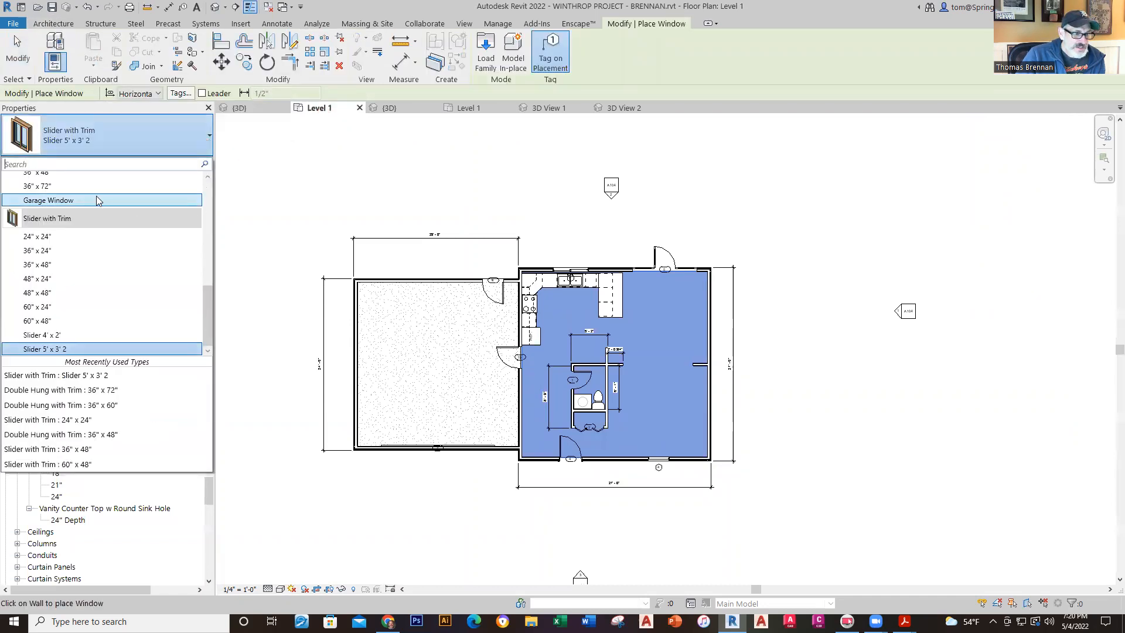
scroll(76, 246, up, 2)
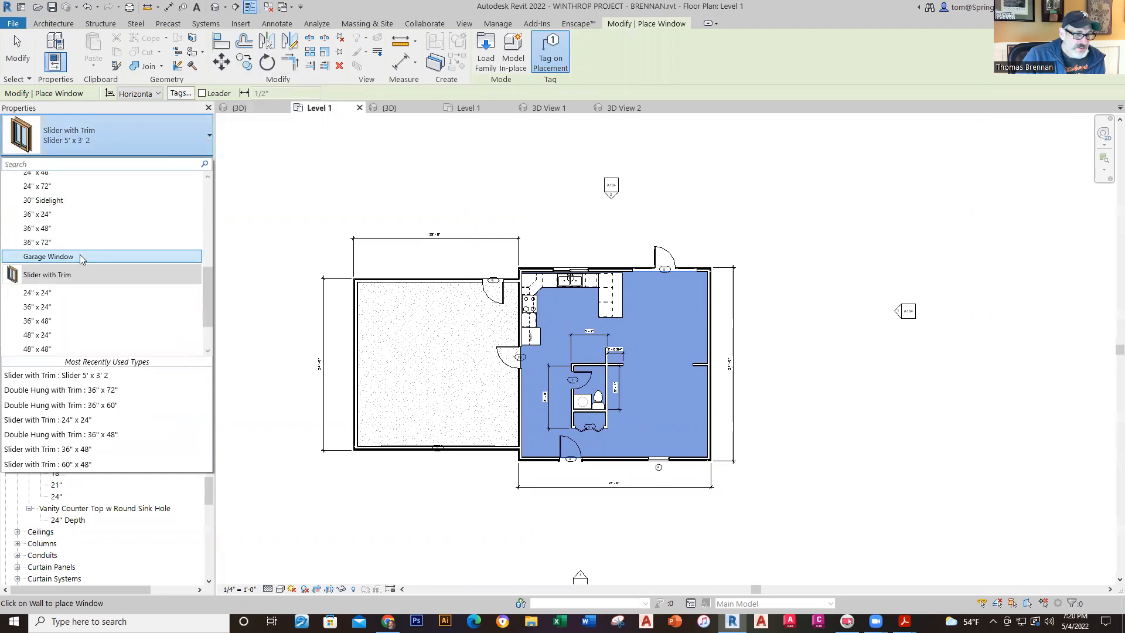
click(79, 256)
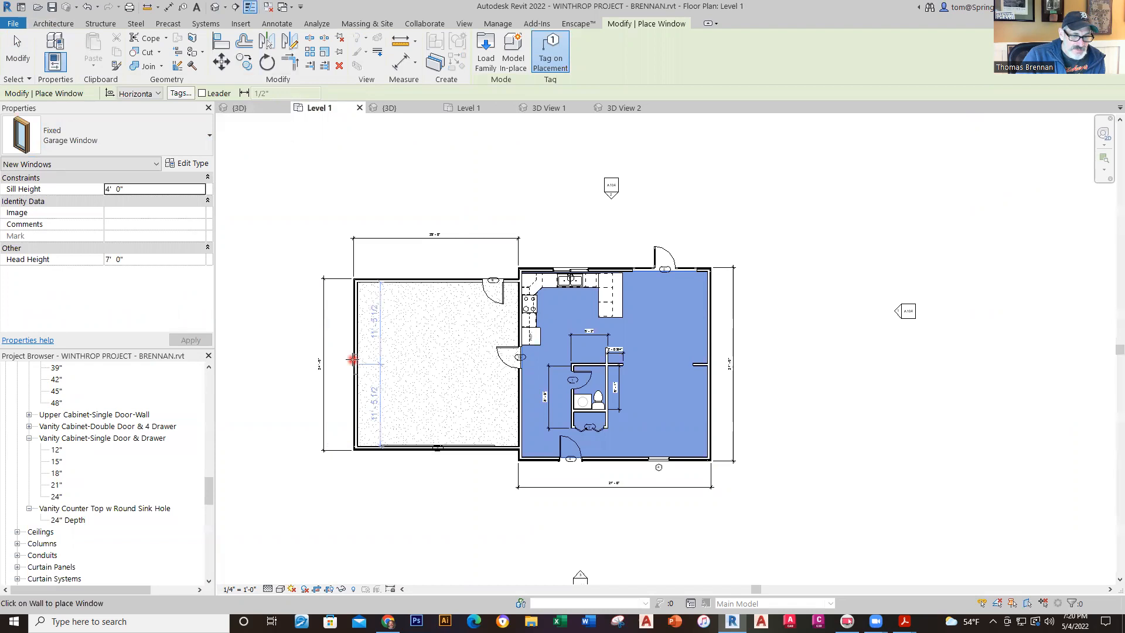
click(352, 361)
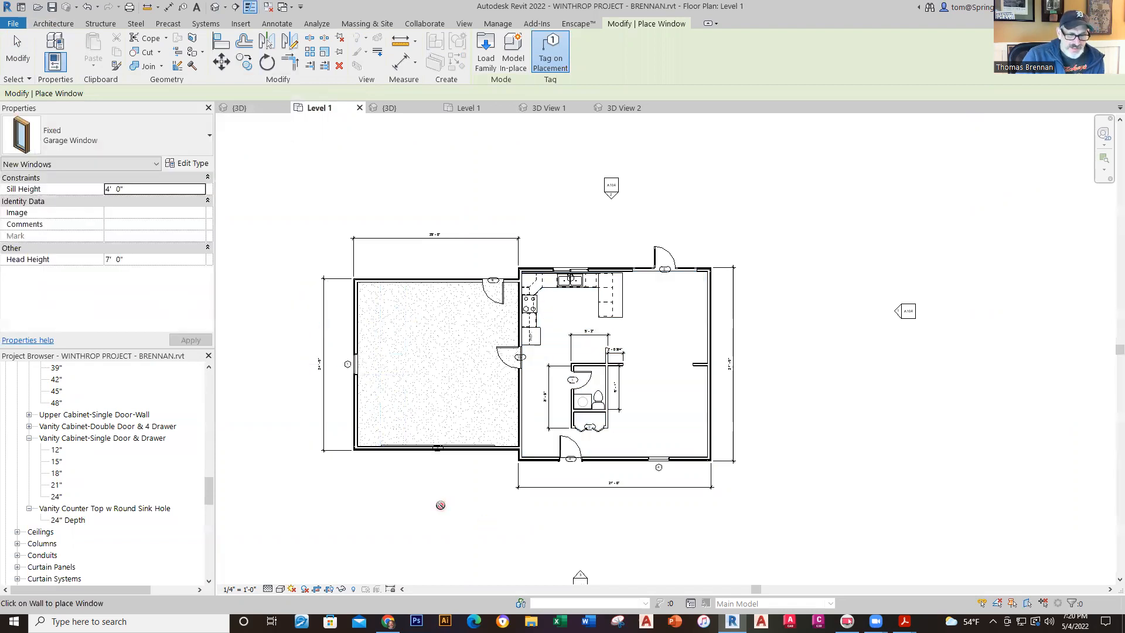
- Inspect the new garage window from outside in the Winthrop 3D view and end window placement
scroll(667, 284, down, 3)
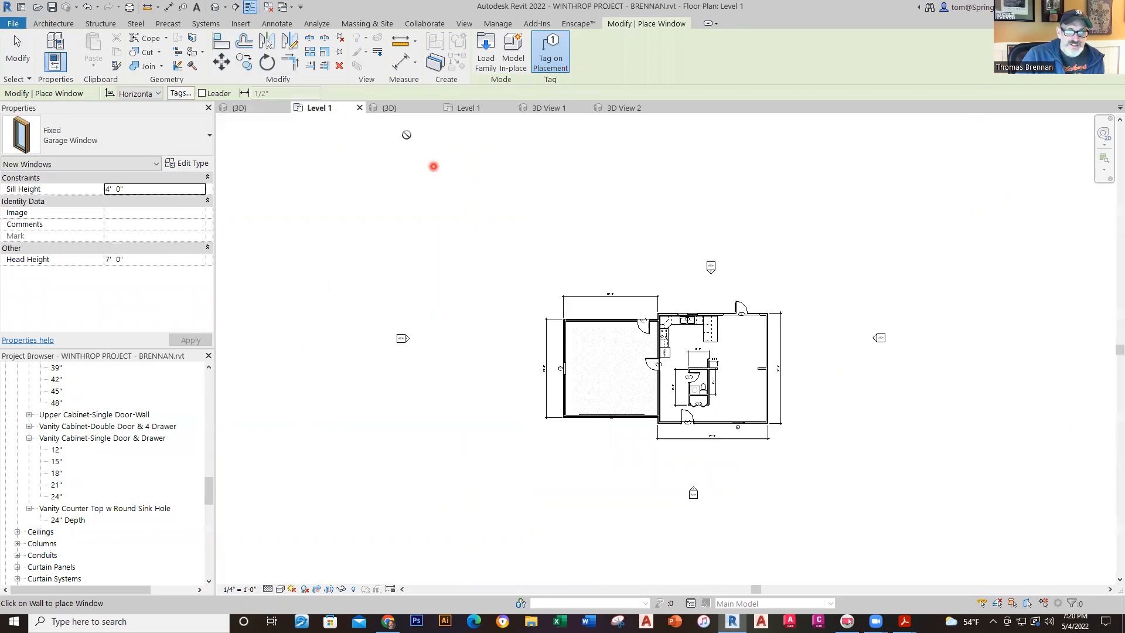
click(390, 111)
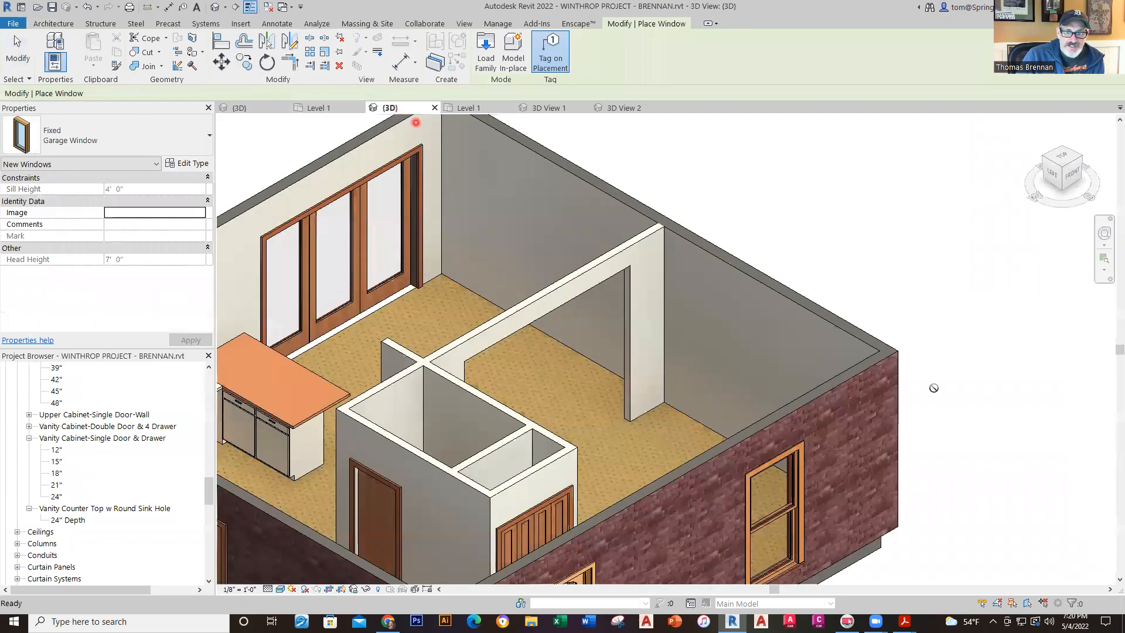
scroll(1011, 431, down, 3)
middle_drag(1023, 491, 988, 414)
shift+middle_drag(893, 500, 966, 394)
key(Escape)
key(Escape)
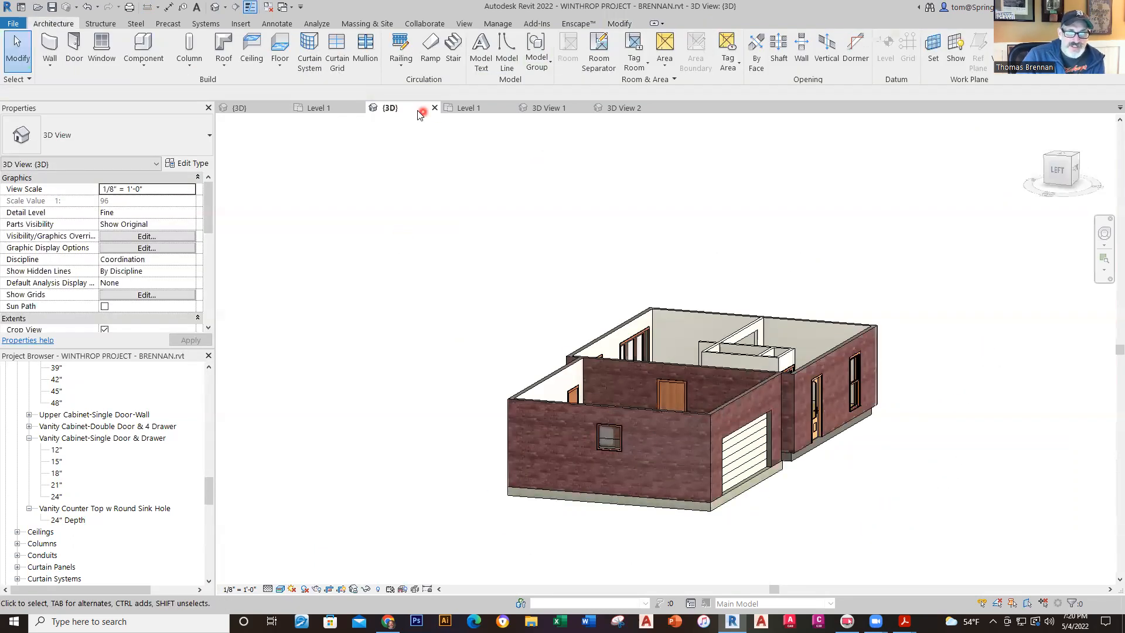
- Look up the garage window's sill height in the Phase 10 Level 1 plan, dismissing the save reminder
click(458, 108)
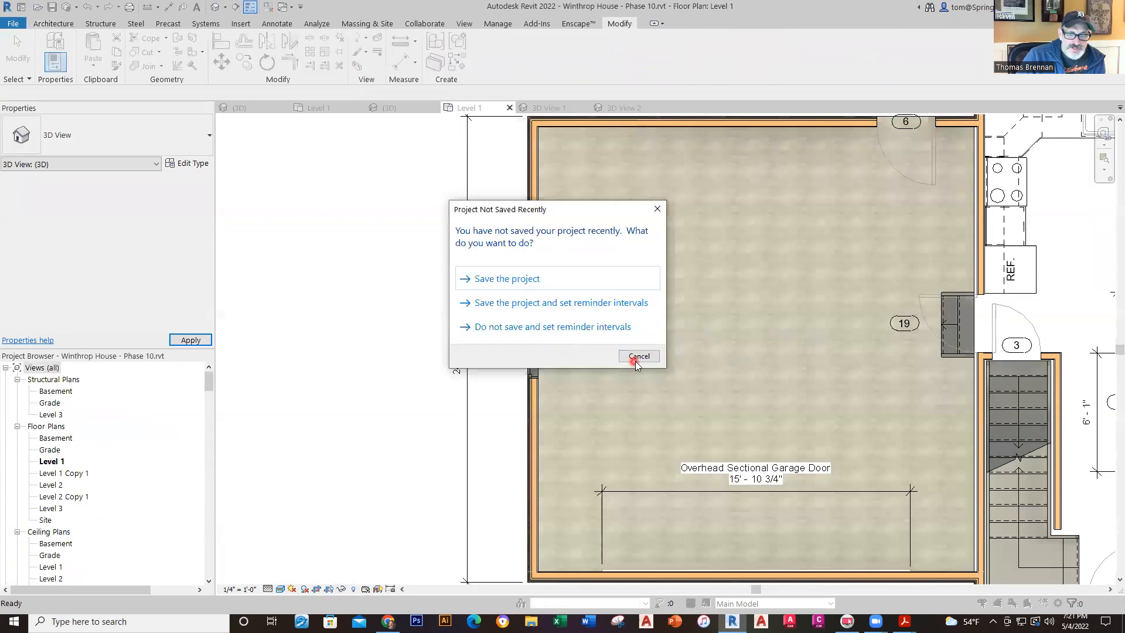
click(636, 361)
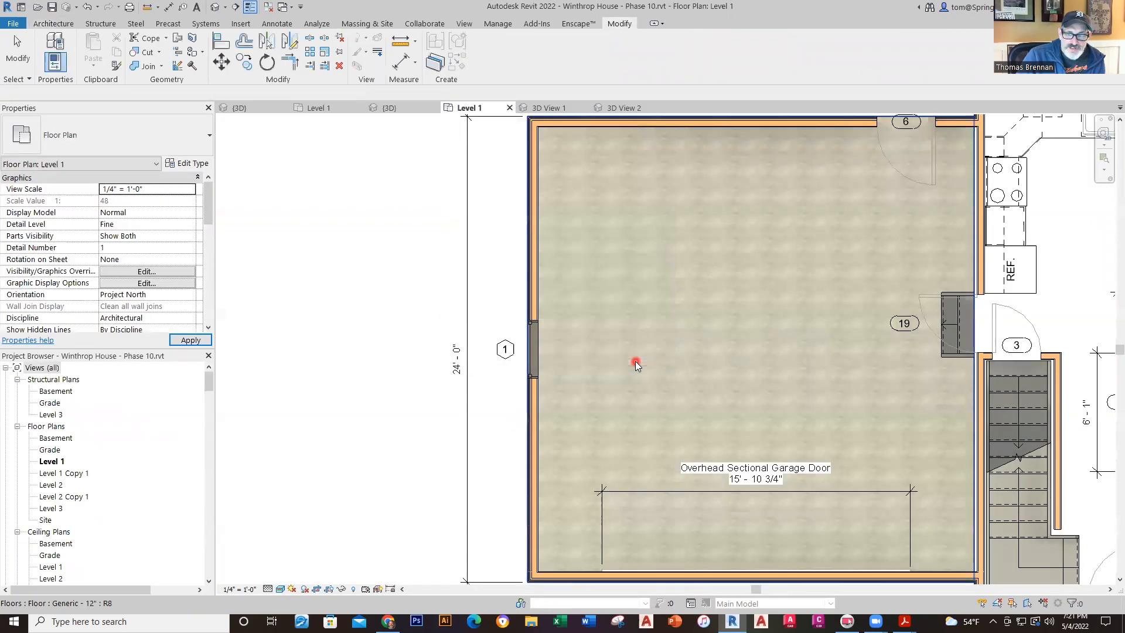
click(533, 366)
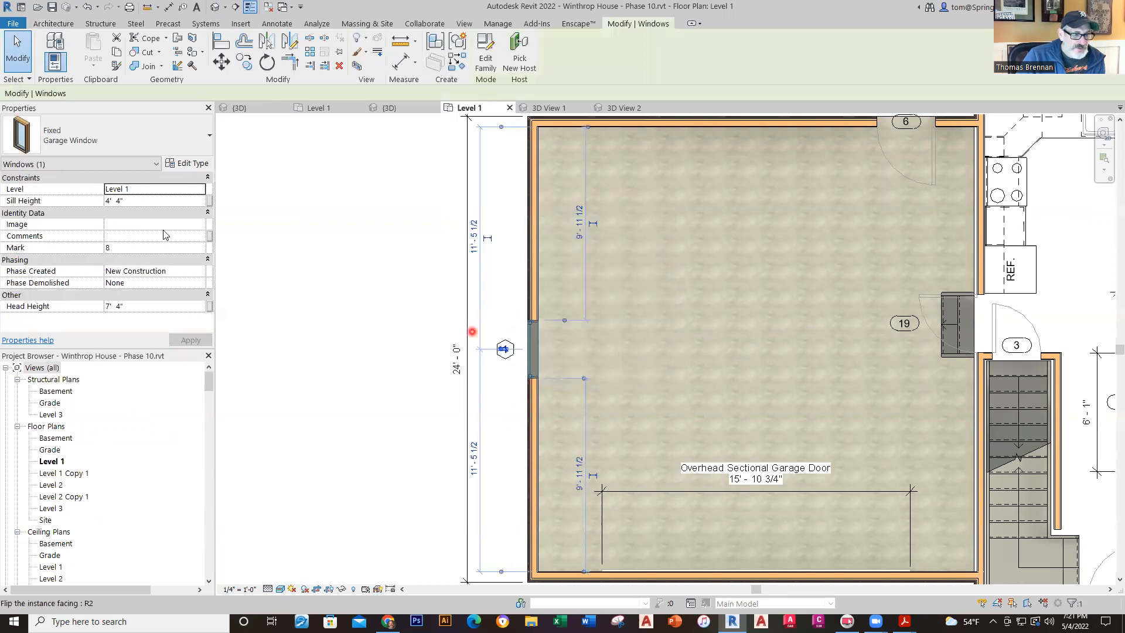
- Set the sill height of the garage window in the Winthrop project's Level 1 plan to 4' 4"
click(324, 108)
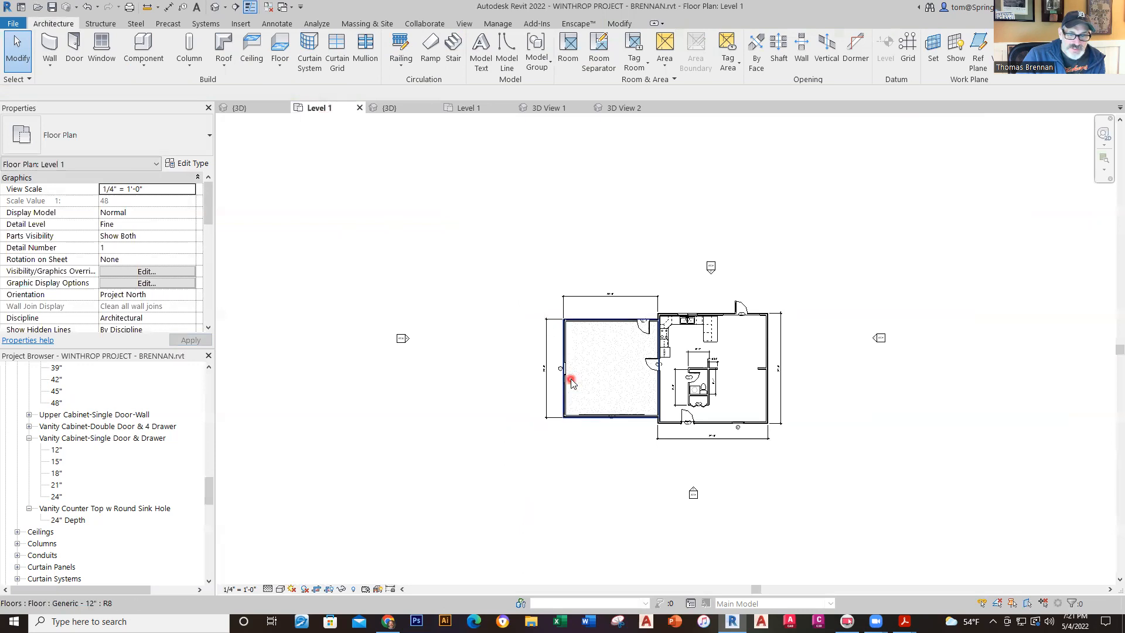
scroll(575, 384, up, 5)
click(544, 336)
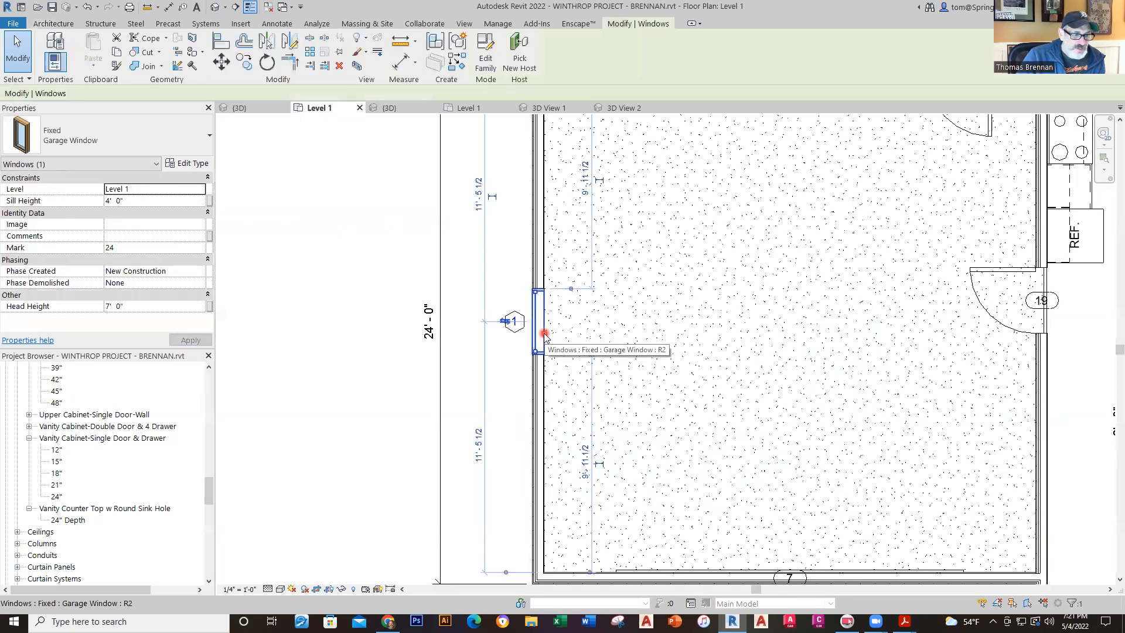
click(157, 203)
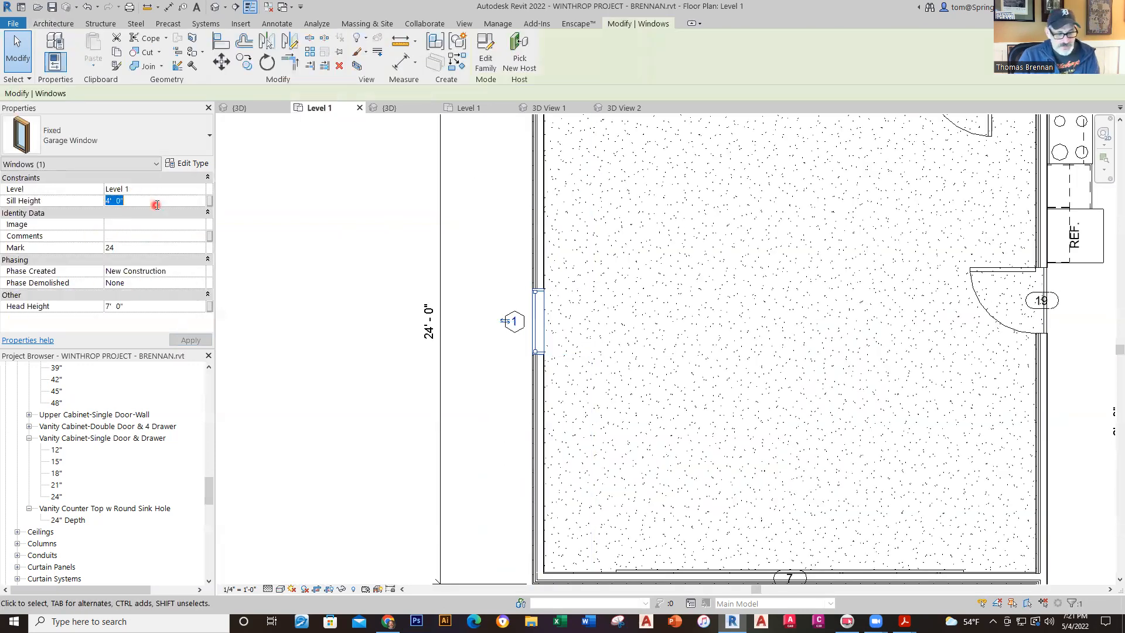
text(4'  4)
key(Return)
click(372, 351)
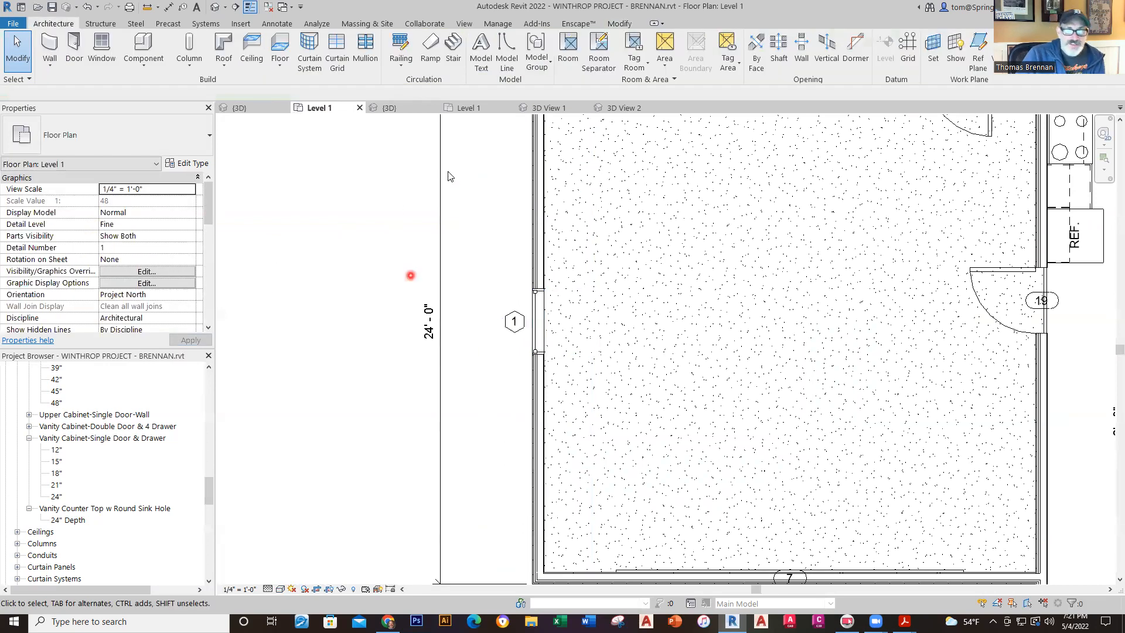
- Inspect the garage and house from the front left in the Winthrop 3D view and save the project
click(384, 109)
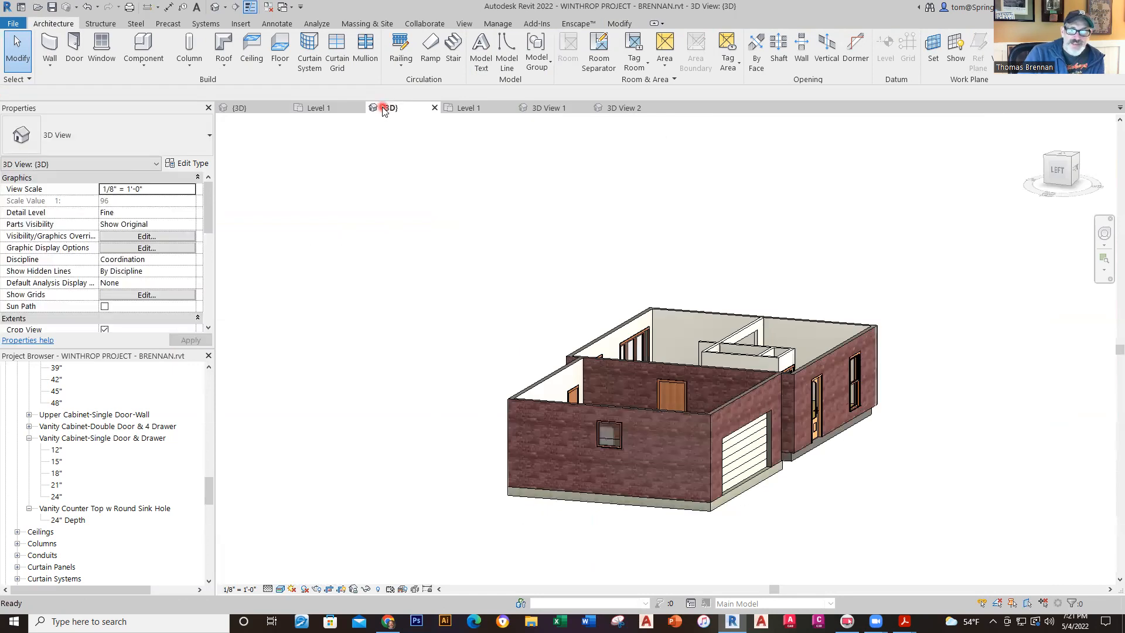
shift+middle_drag(889, 477, 825, 540)
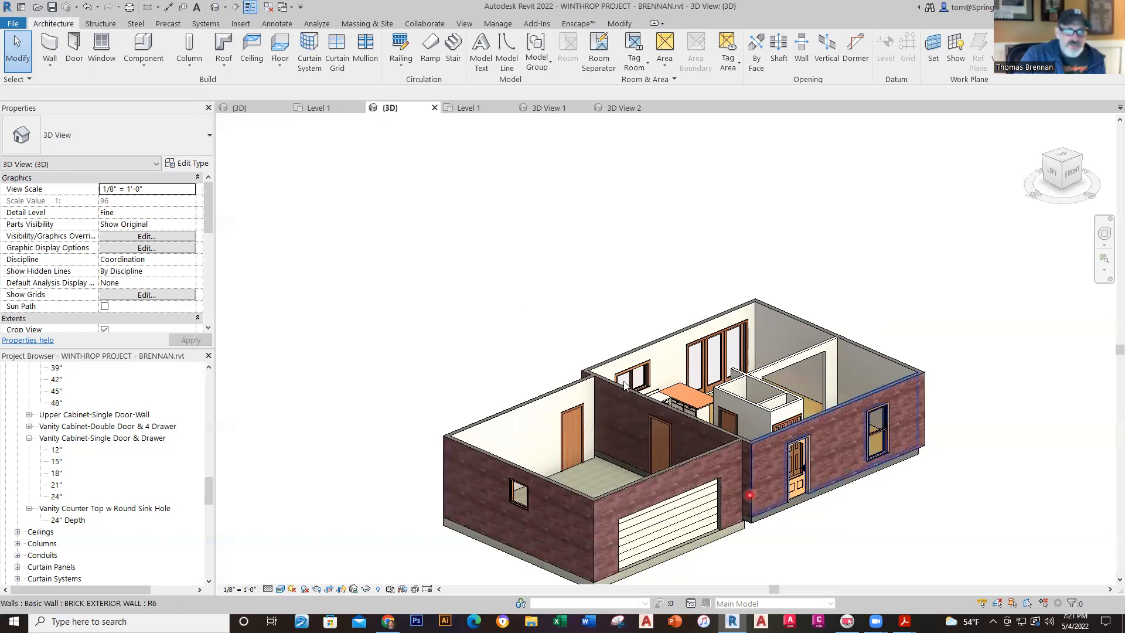
click(53, 7)
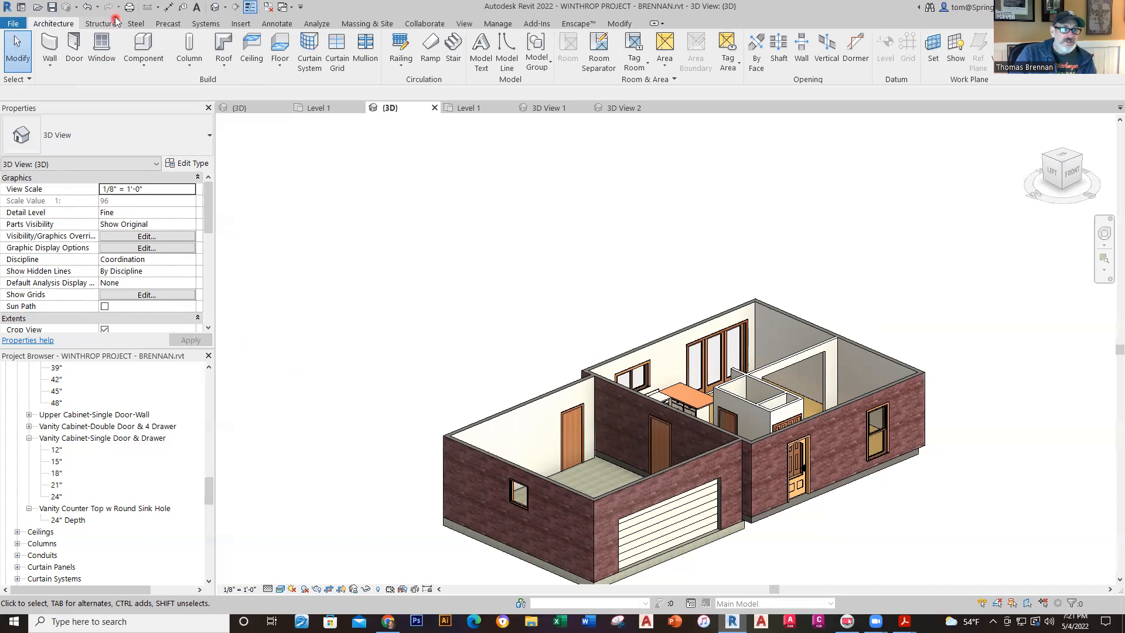
click(53, 7)
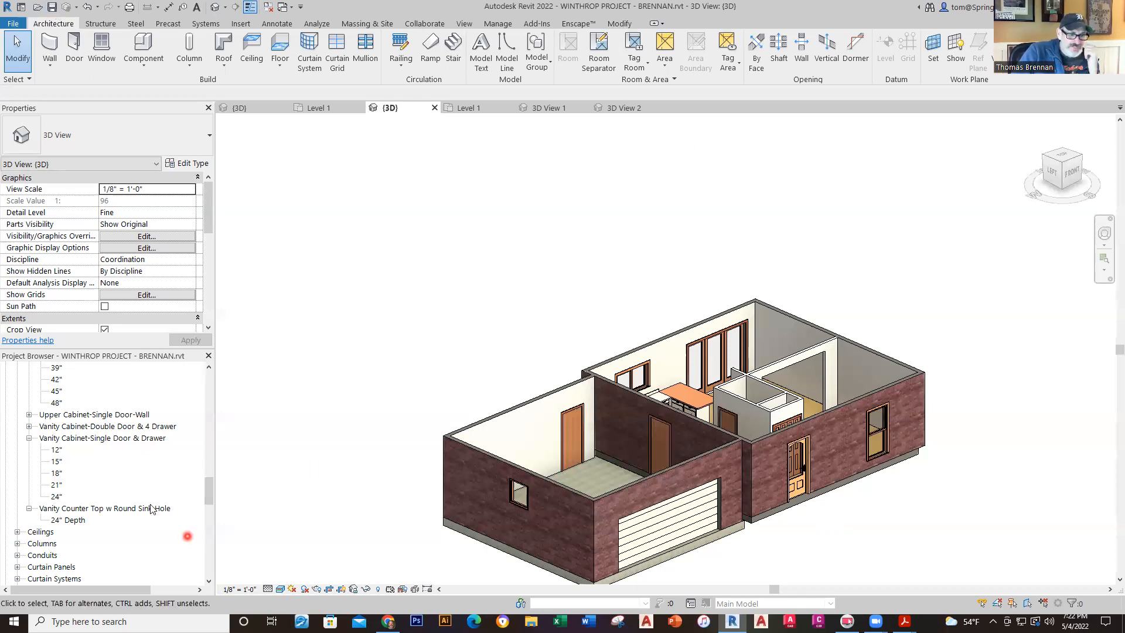
- Open the Level 1 reflected ceiling plan of the Winthrop project
drag(212, 497, 217, 355)
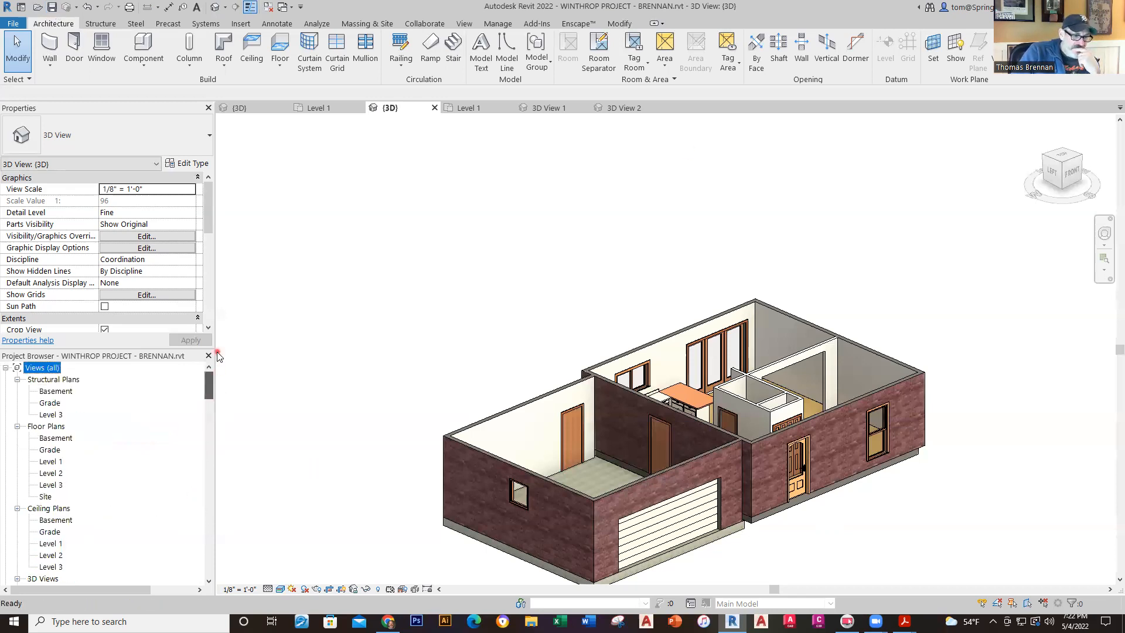
scroll(85, 498, down, 1)
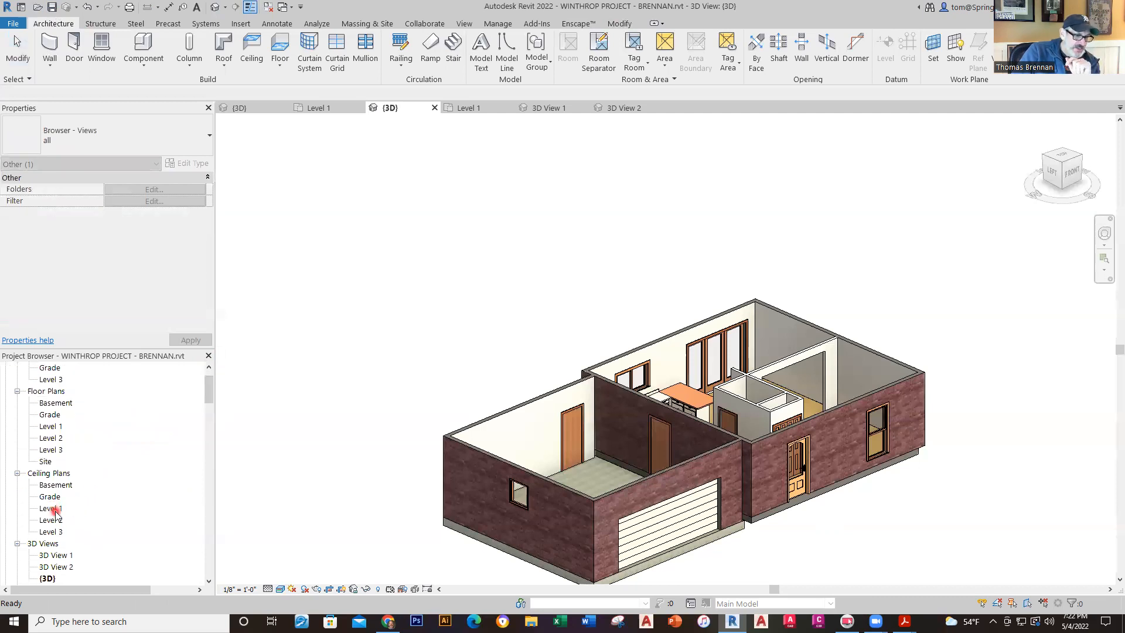
double_click(52, 507)
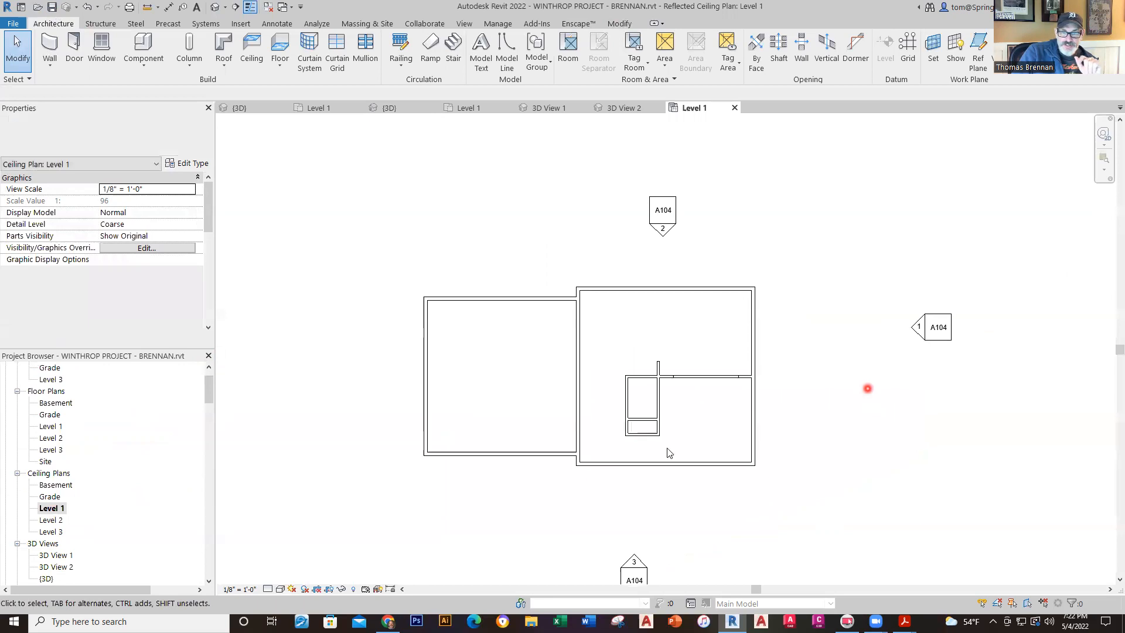
scroll(688, 463, up, 2)
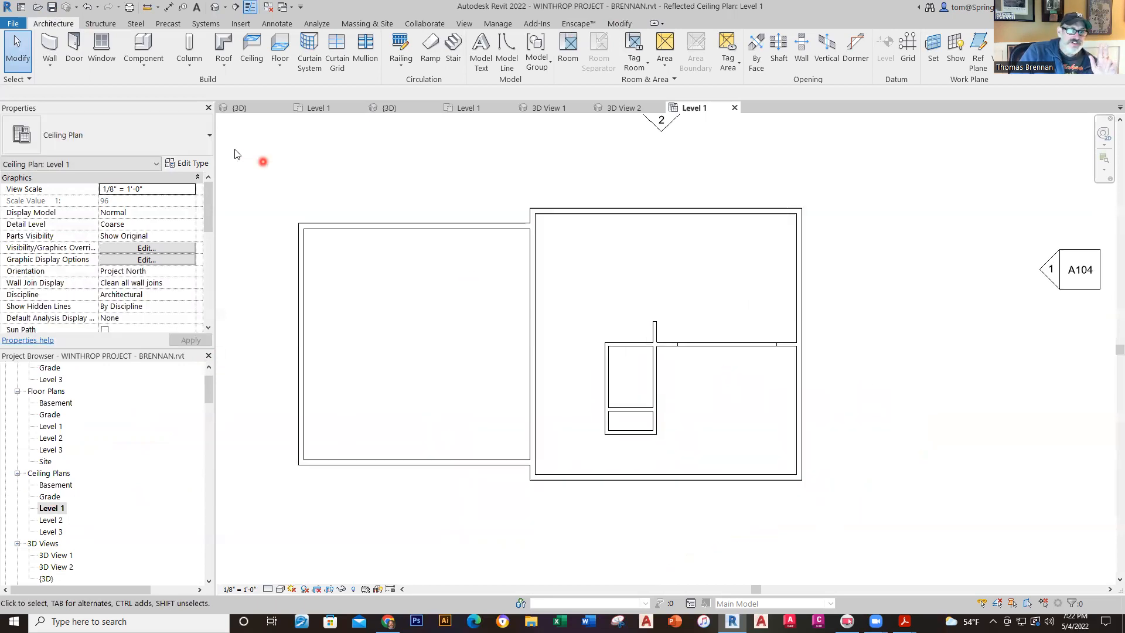
- Sketch a rectangular GWB on Mtl. Stud ceiling, 25' 11" by 25' 11", along the inner faces of the main house's outer walls and finish it
click(250, 59)
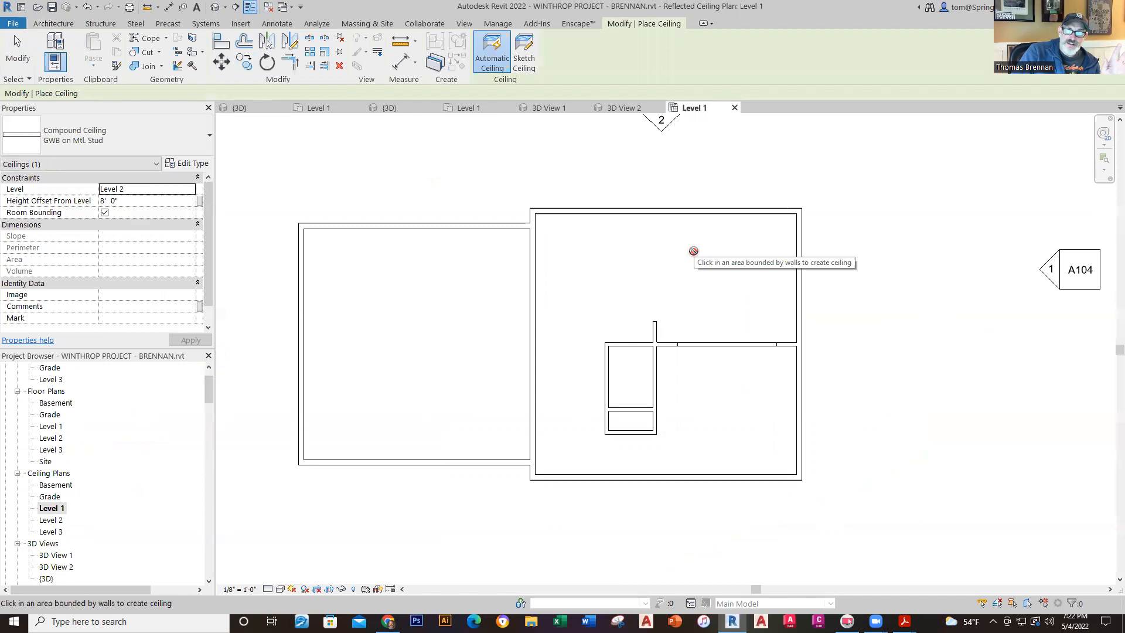
click(524, 58)
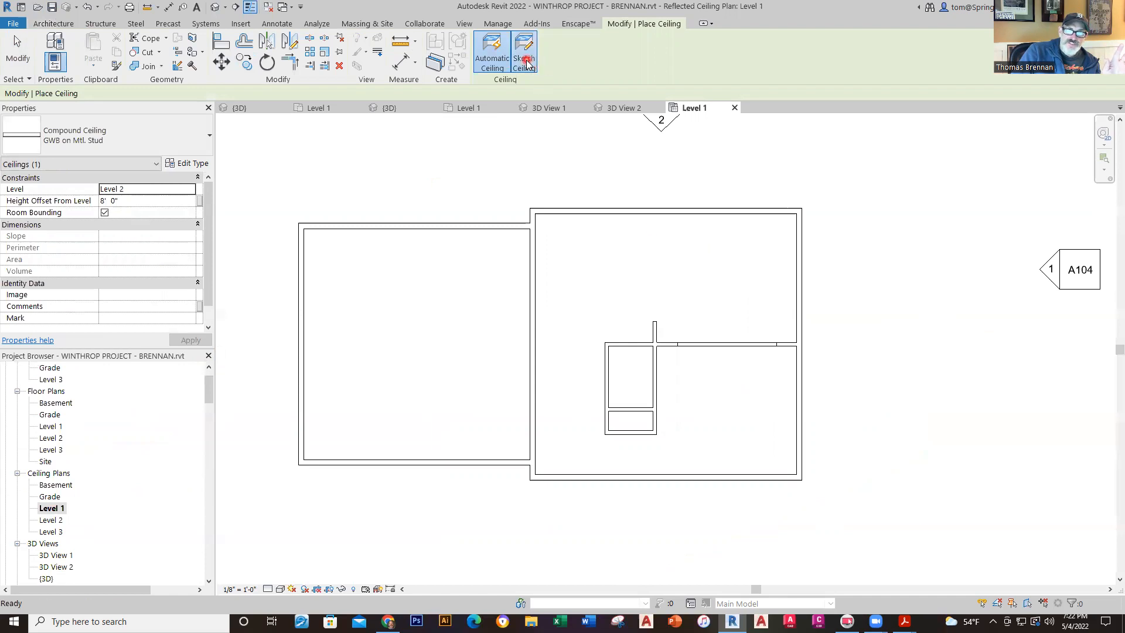
click(579, 41)
click(589, 39)
click(536, 214)
click(797, 471)
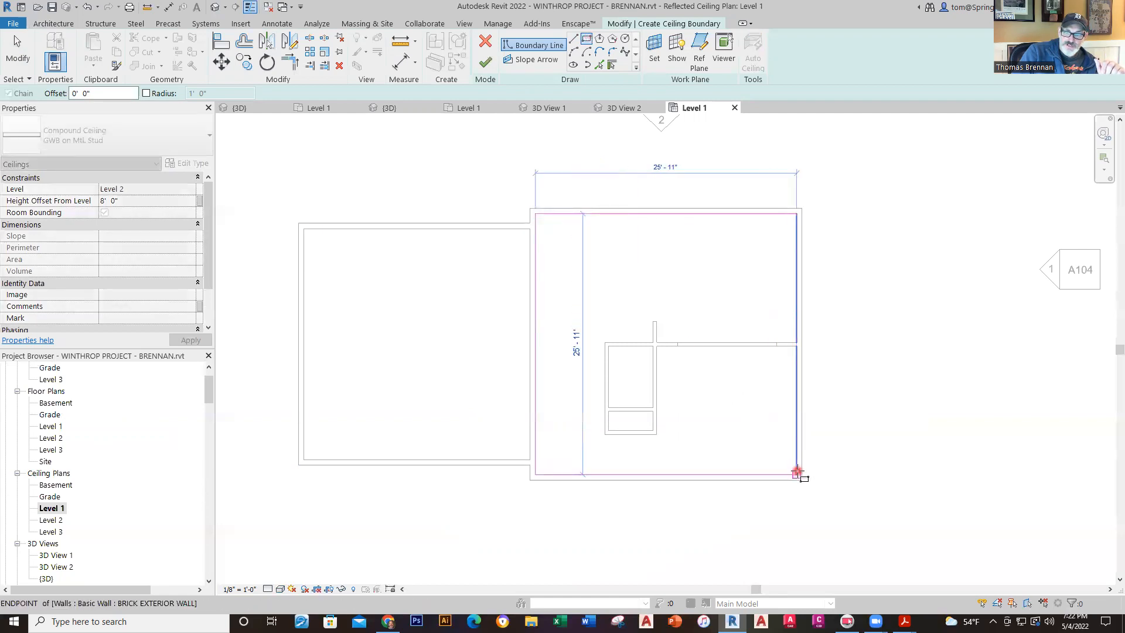
click(796, 471)
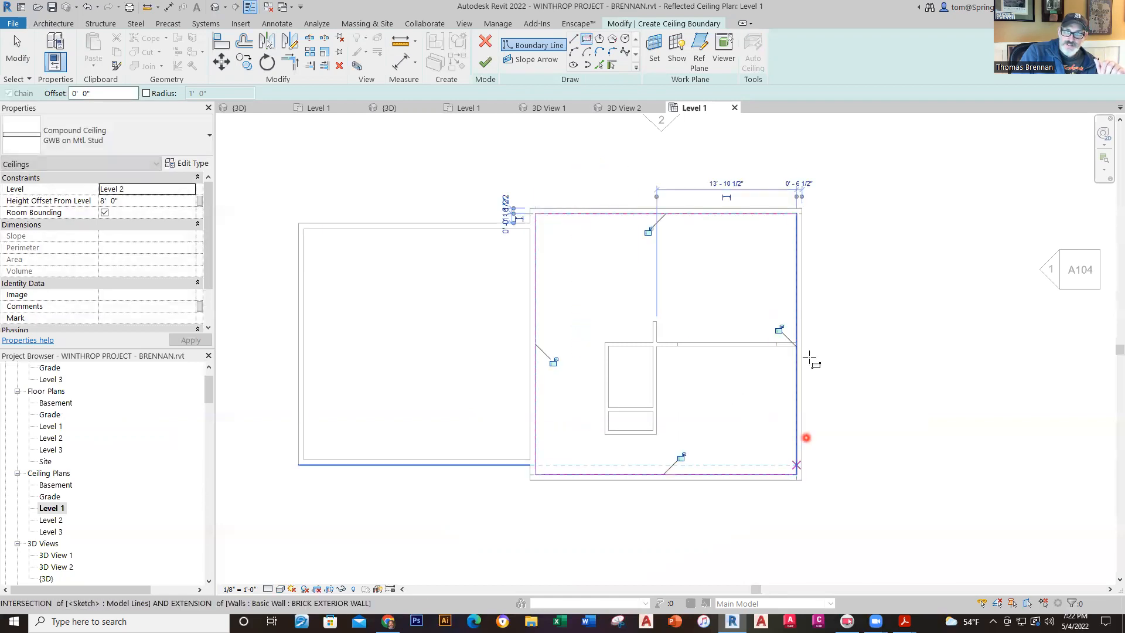
click(486, 64)
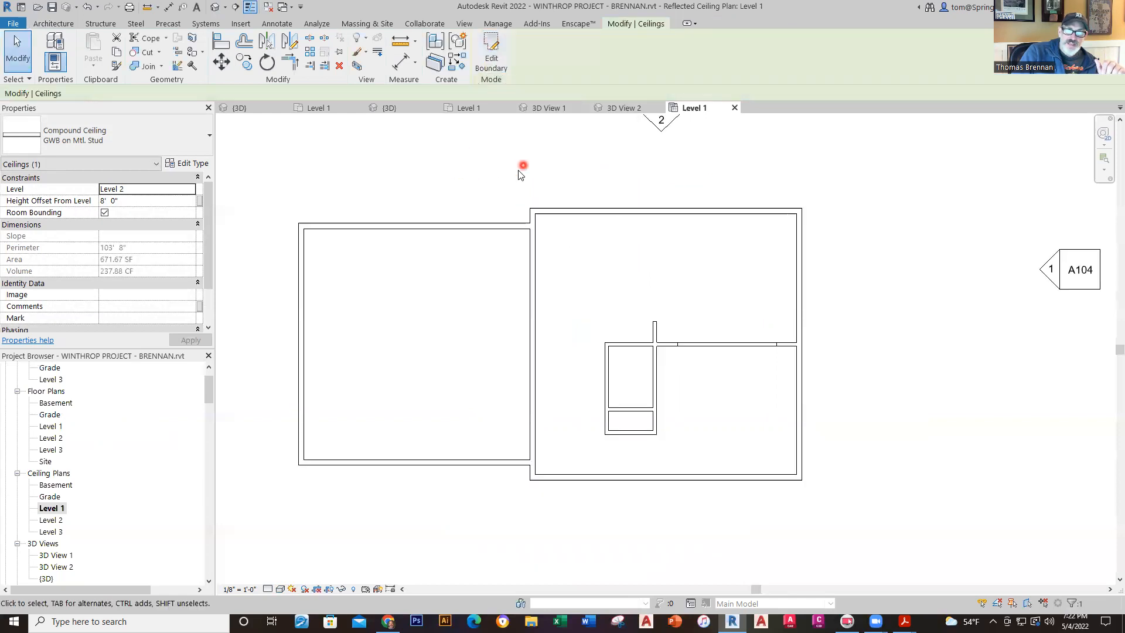
- Check how high the new ceiling sits above the rooms in 3D View 2 and 3D View 1
click(615, 108)
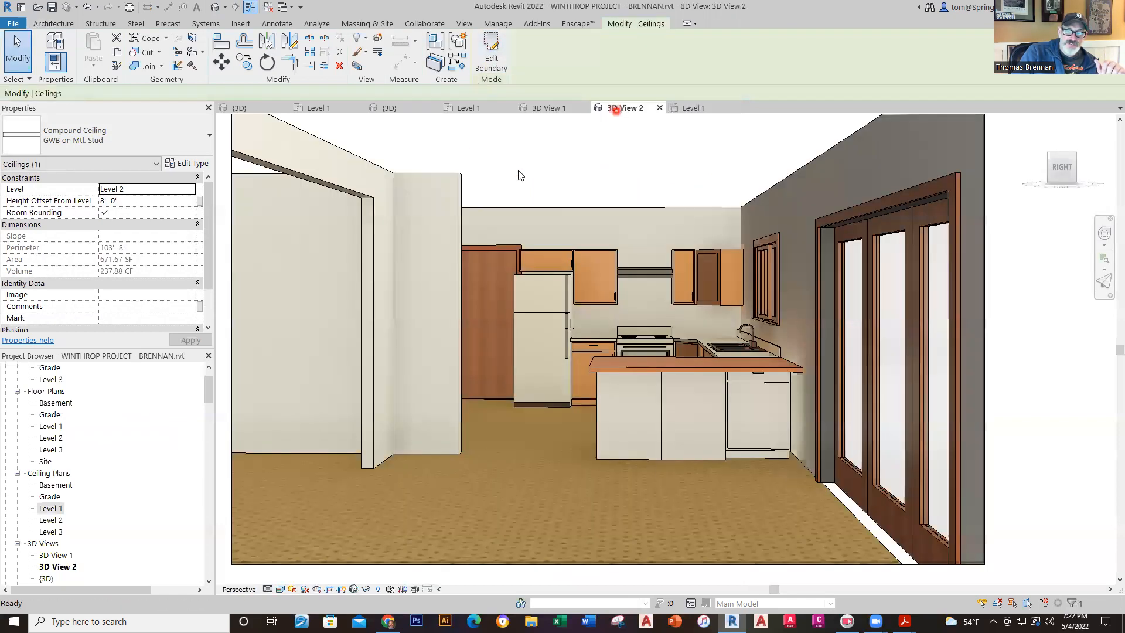
scroll(549, 229, down, 3)
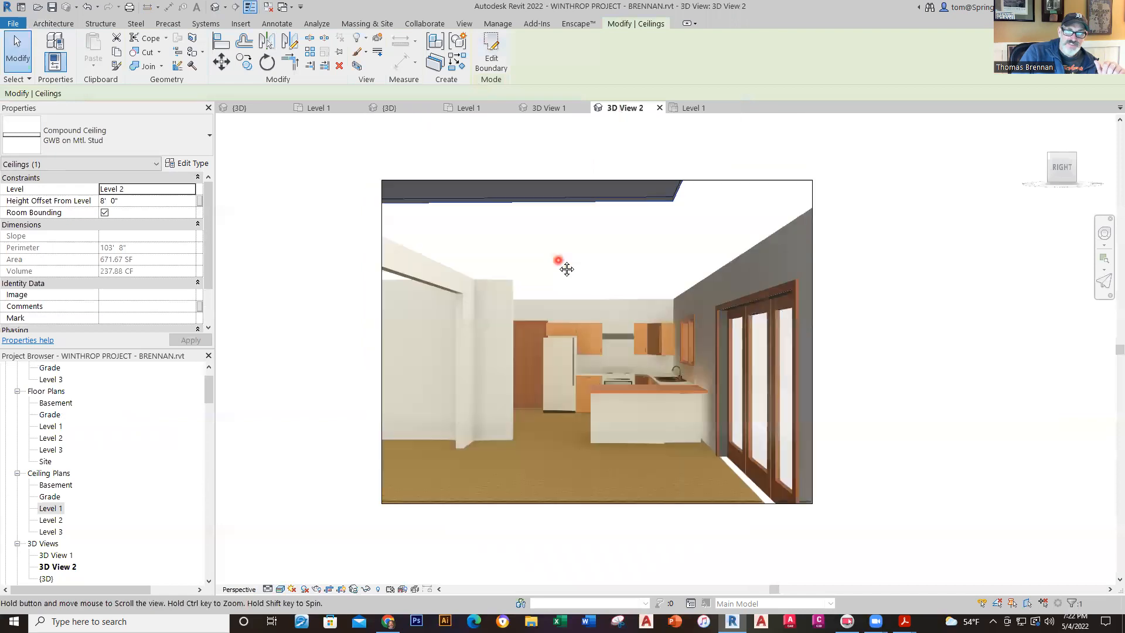
click(544, 258)
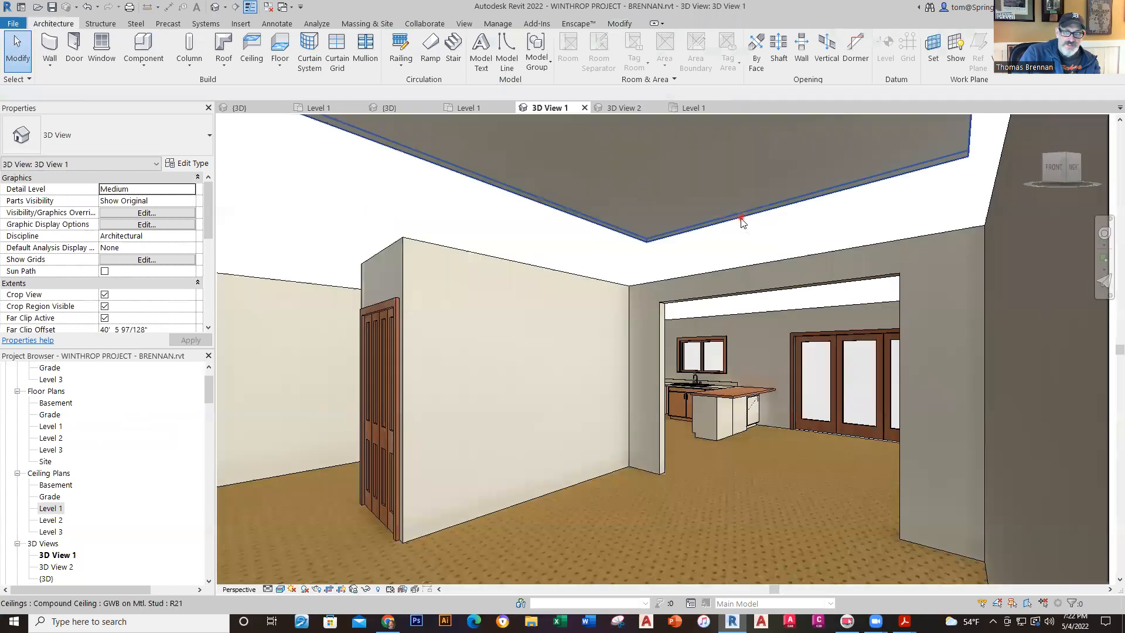
- Select the new ceiling in 3D View 1 and open its height offset from level for editing
click(740, 221)
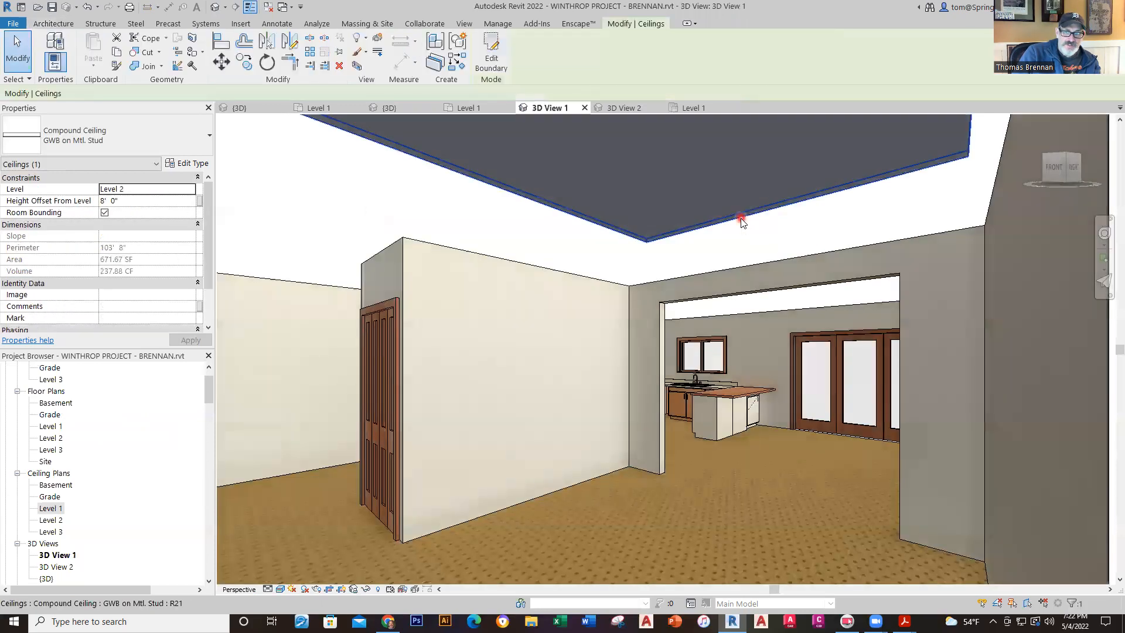
click(595, 258)
click(637, 205)
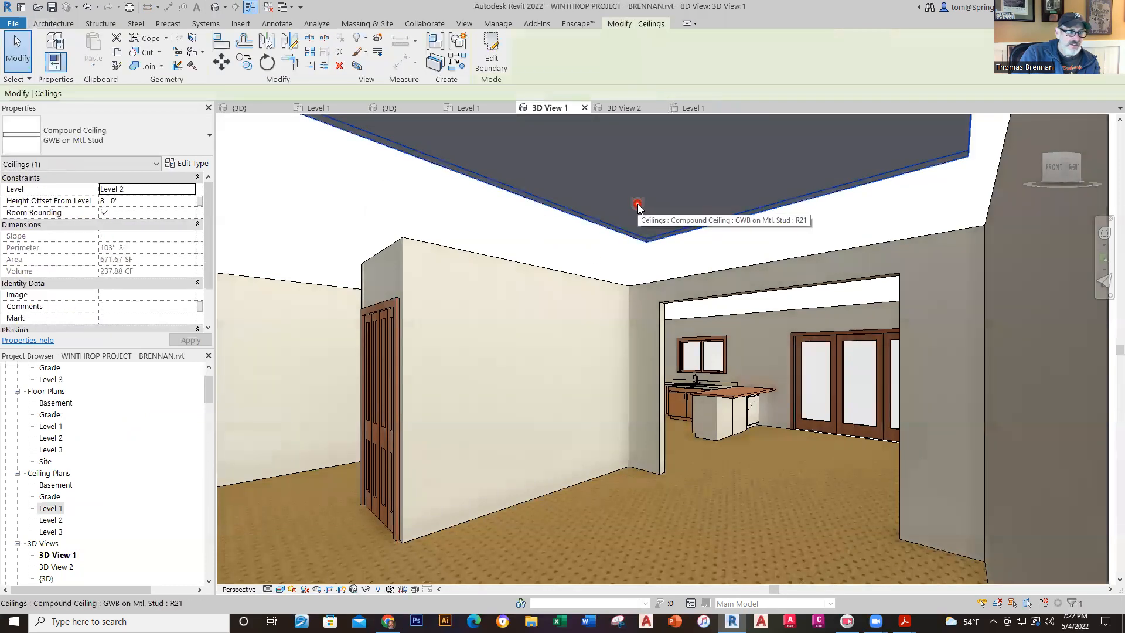
click(154, 202)
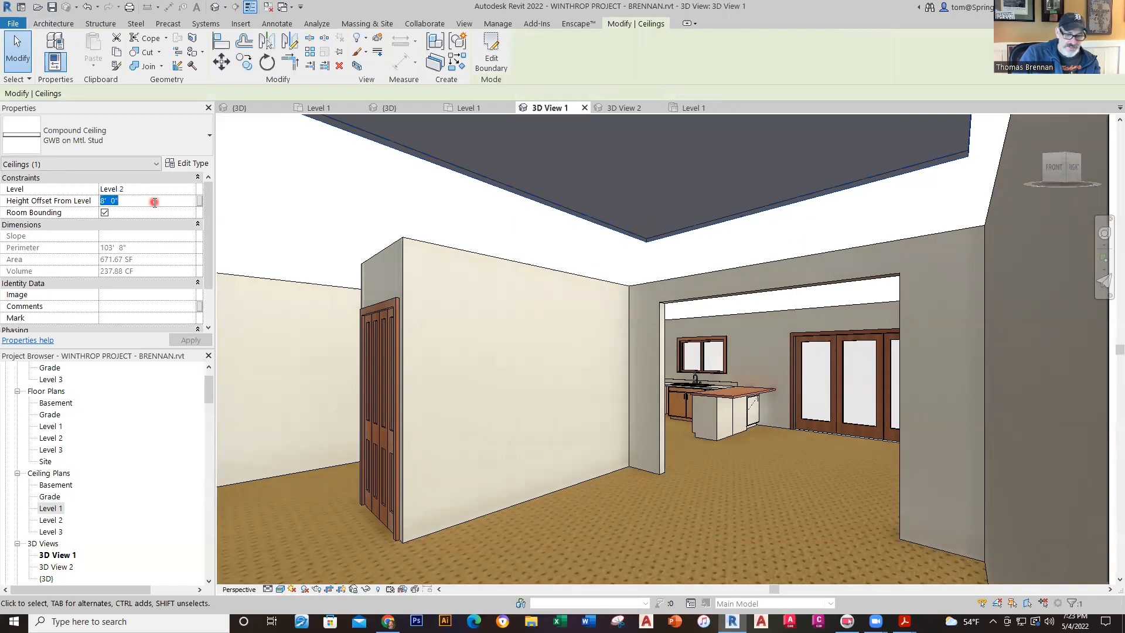
- Set the selected ceiling's height offset from Level 2 to 0' 0" and check it in the perspective view
text(0)
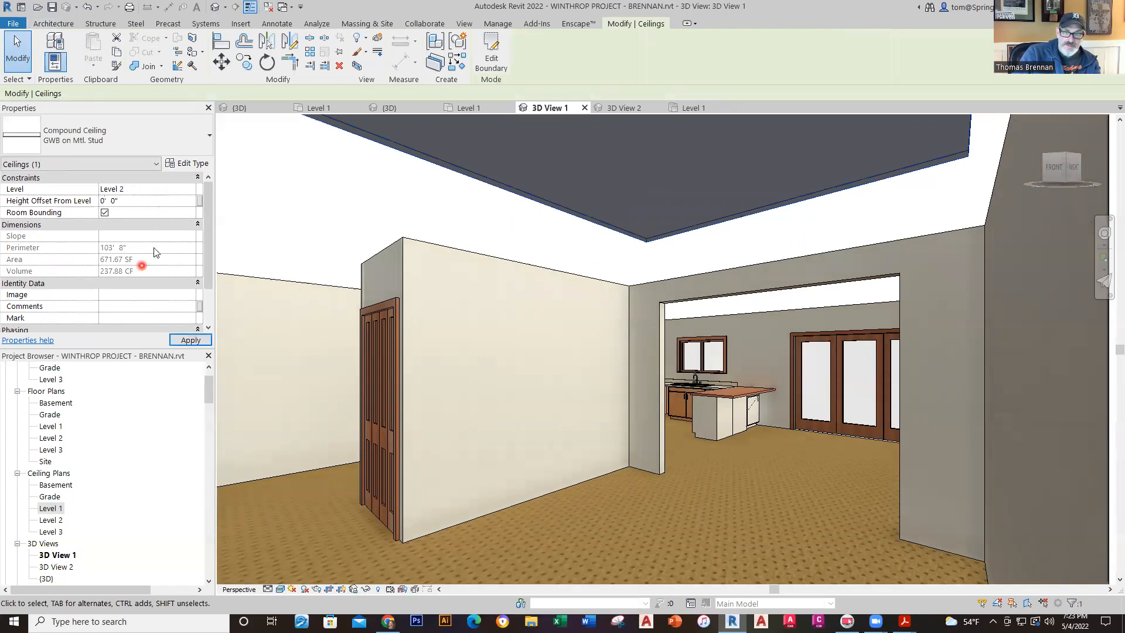
key(Escape)
scroll(749, 454, down, 1)
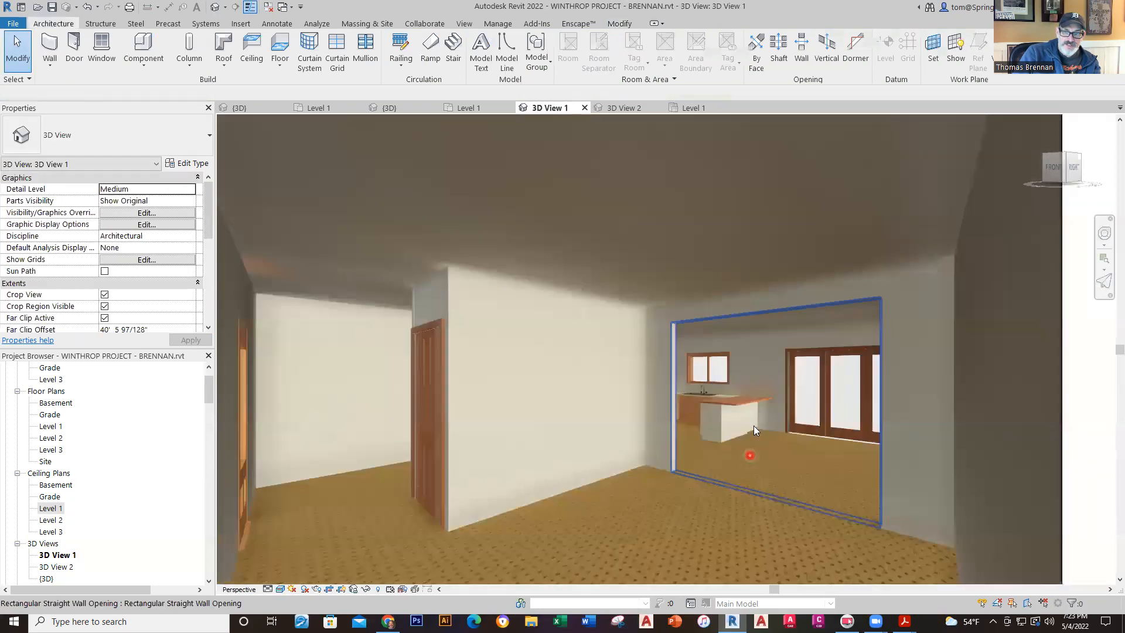
scroll(754, 430, up, 3)
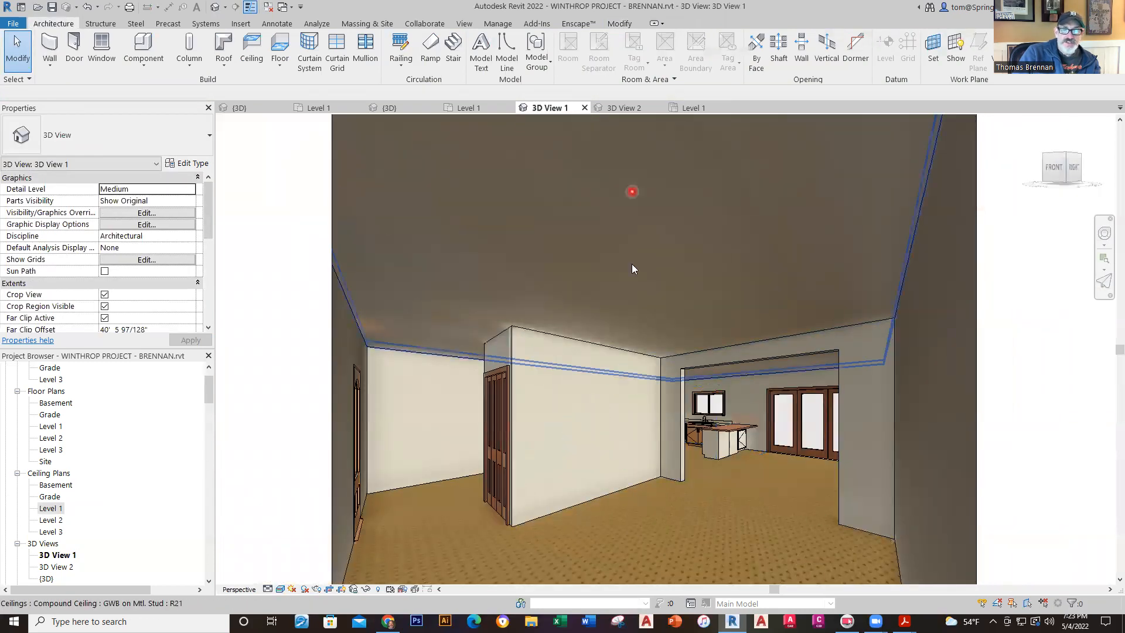
scroll(803, 482, down, 2)
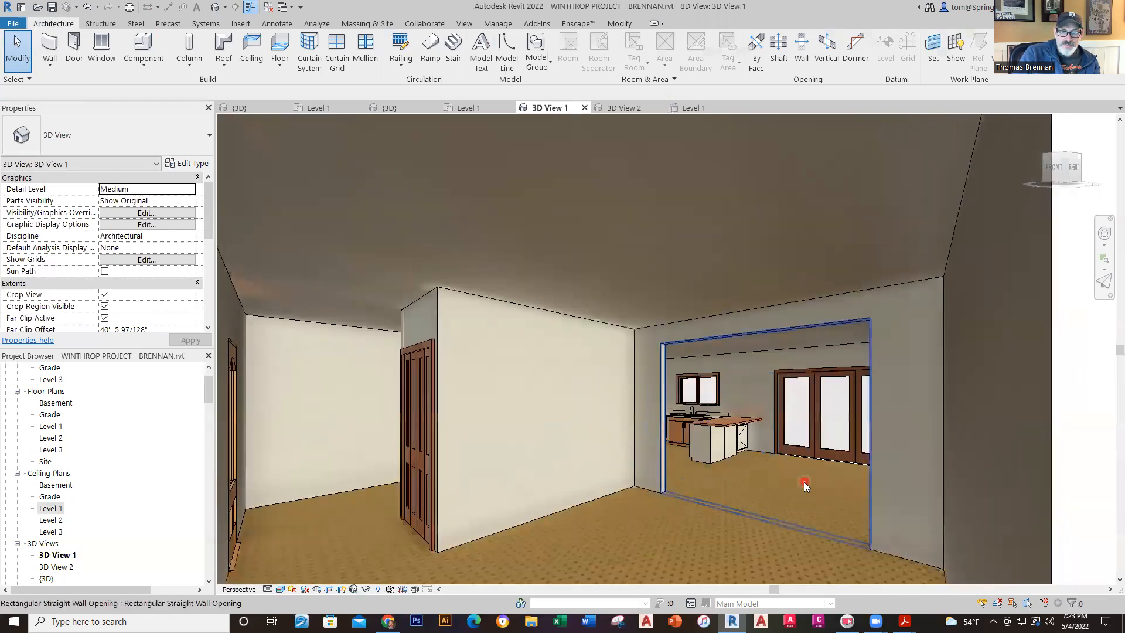
- Review the kitchen and living room perspectives, and compare the Level 1 floor plans of the reference house and the project
click(624, 108)
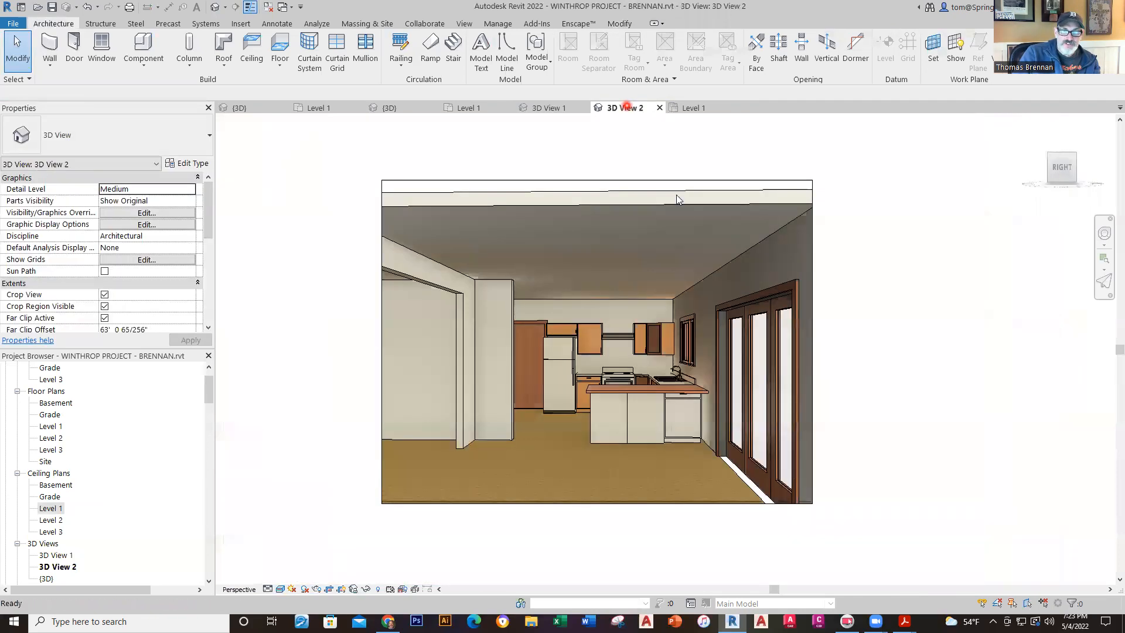
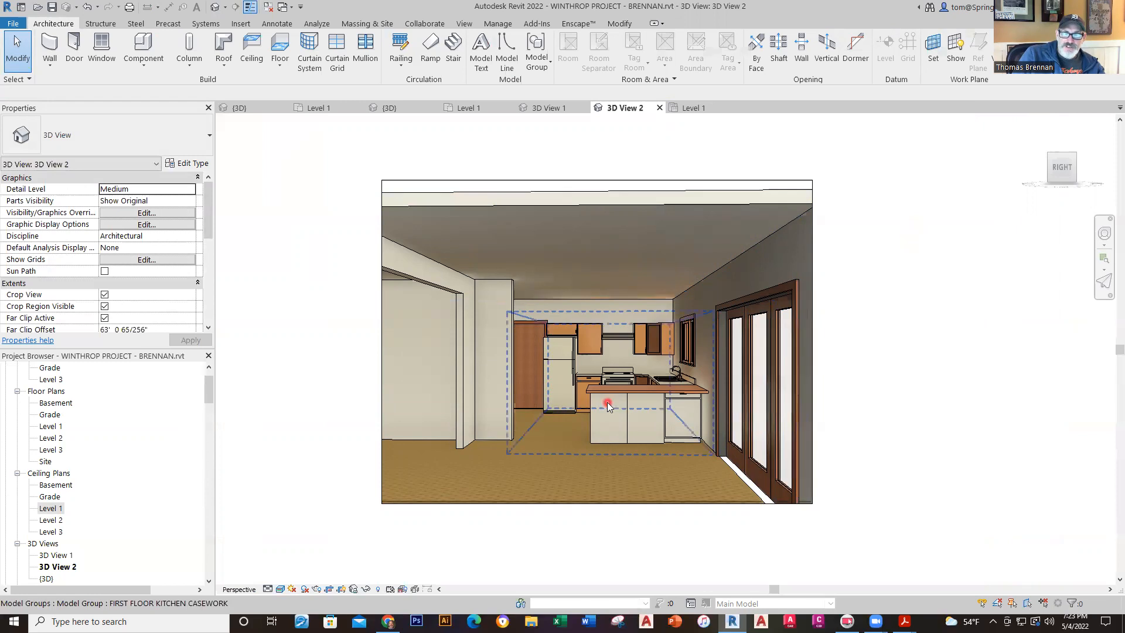
click(553, 104)
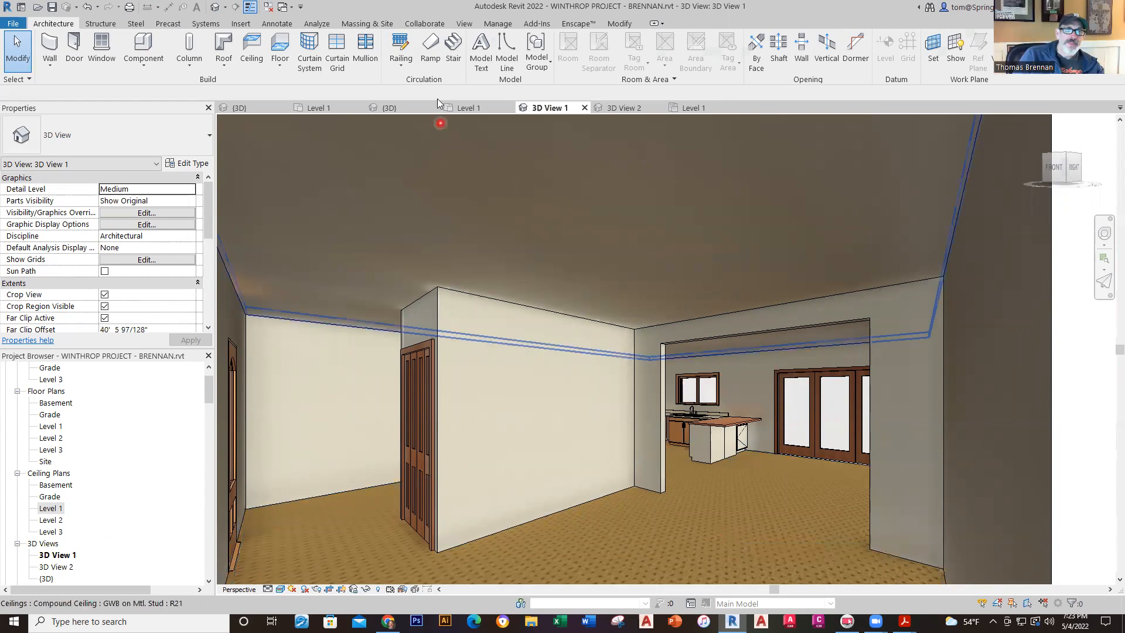
click(451, 107)
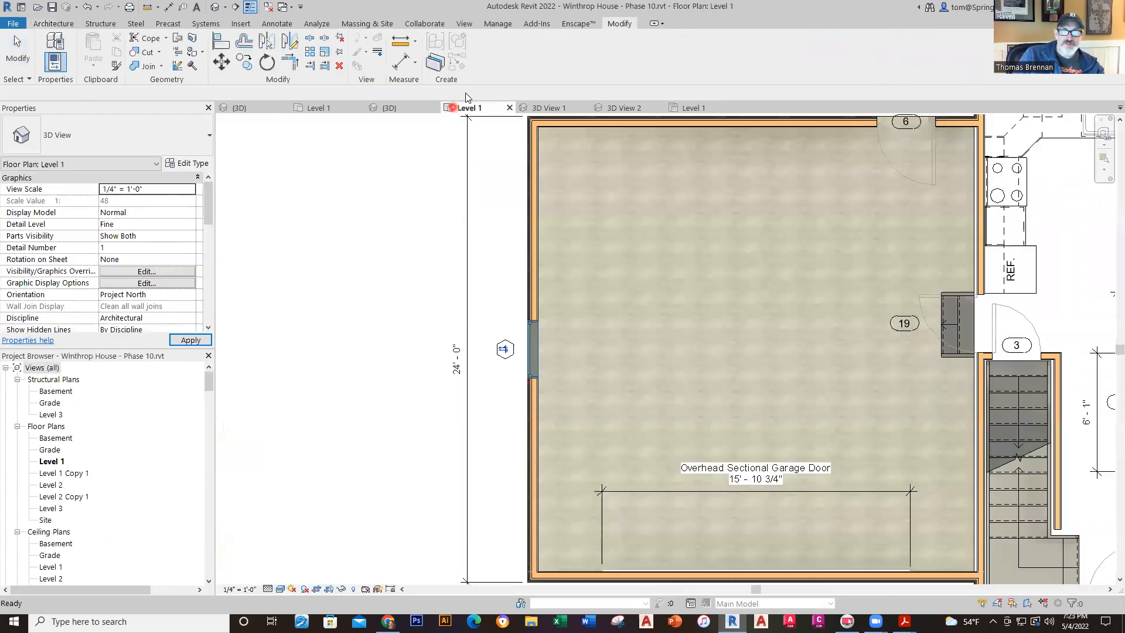
scroll(801, 412, down, 3)
middle_drag(801, 411, 525, 386)
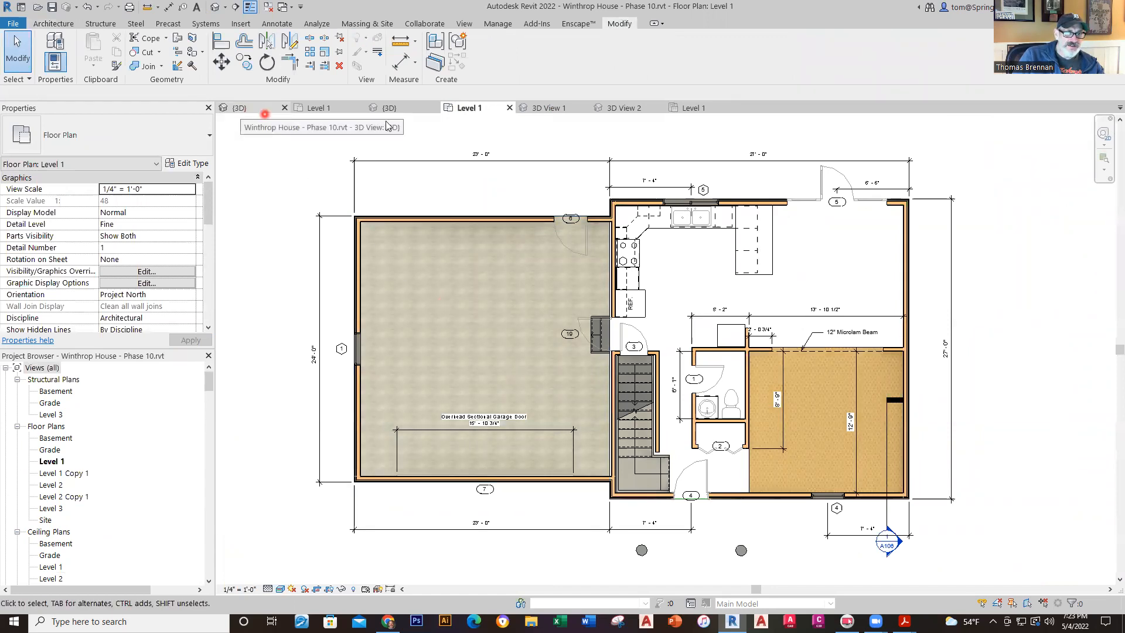
click(316, 108)
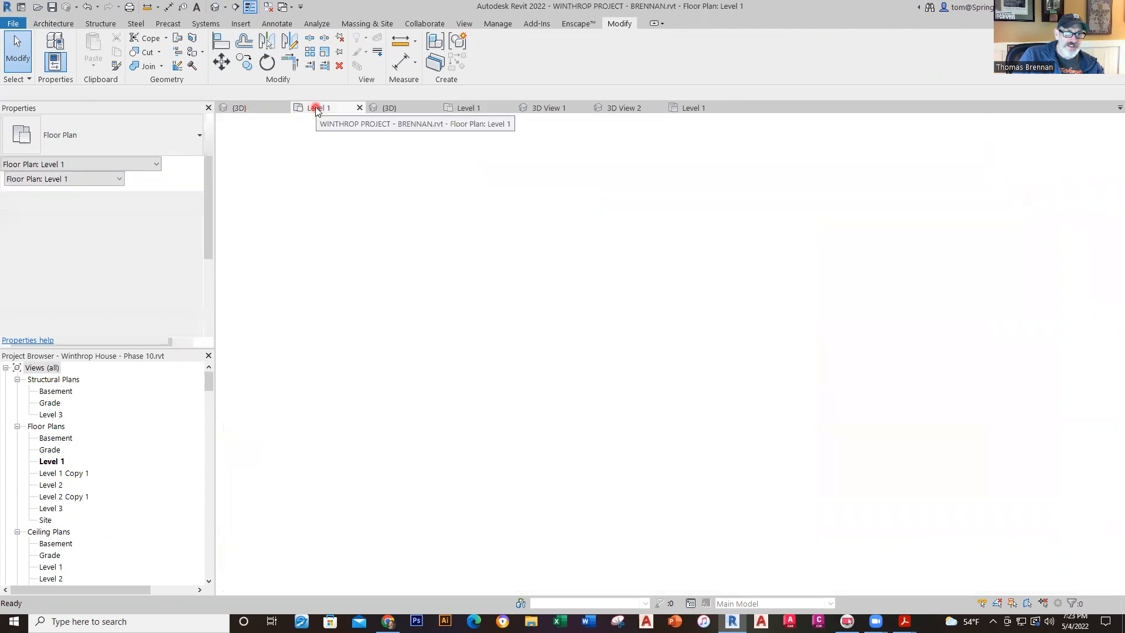
middle_drag(890, 323, 582, 343)
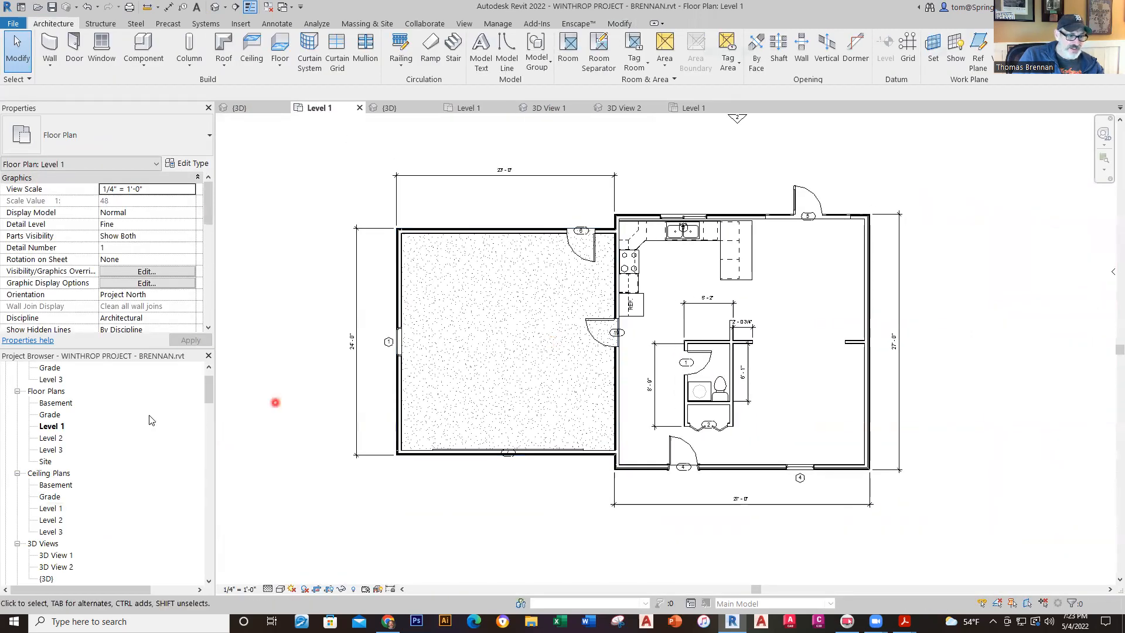
- Open the Level 2 floor plan and set its underlay base level to Level 1
double_click(59, 439)
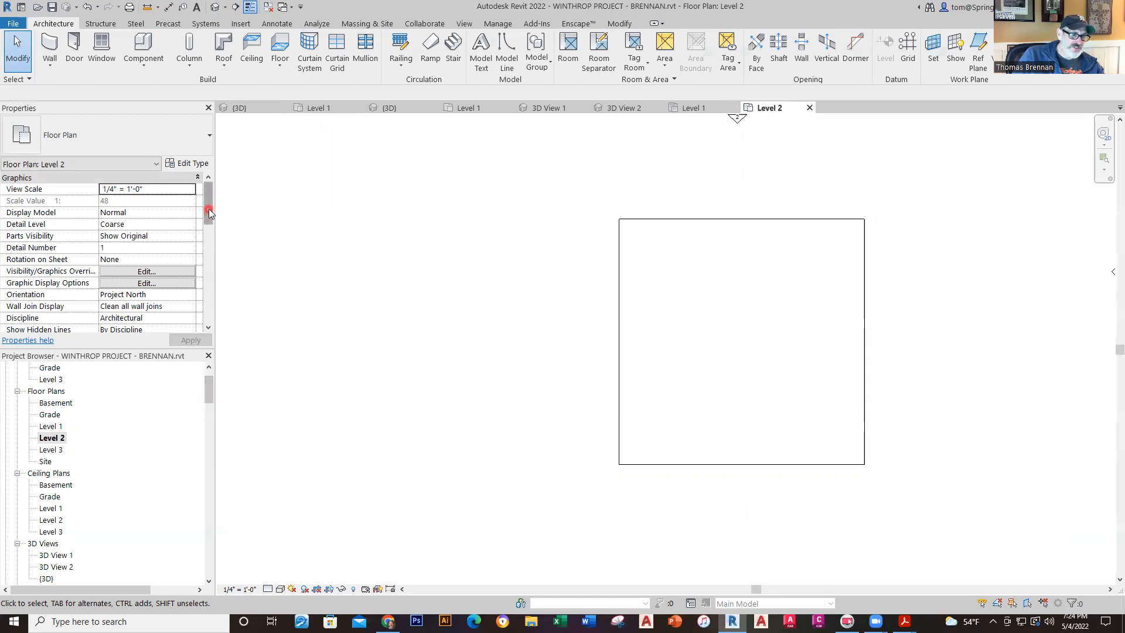
drag(209, 211, 212, 255)
scroll(212, 255, up, 4)
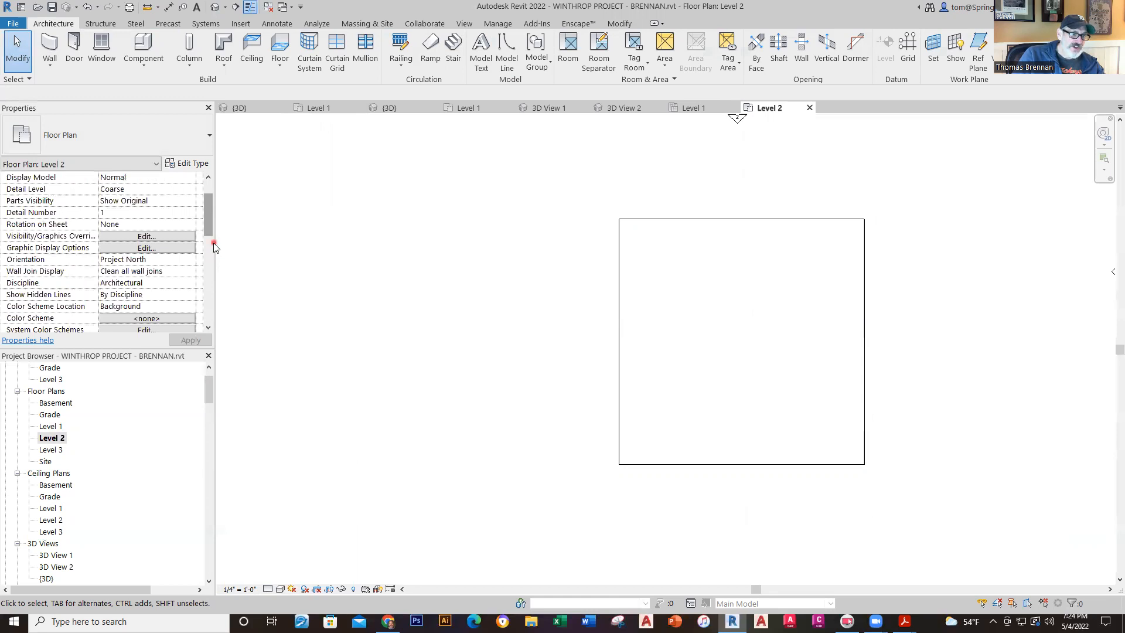
drag(206, 226, 211, 260)
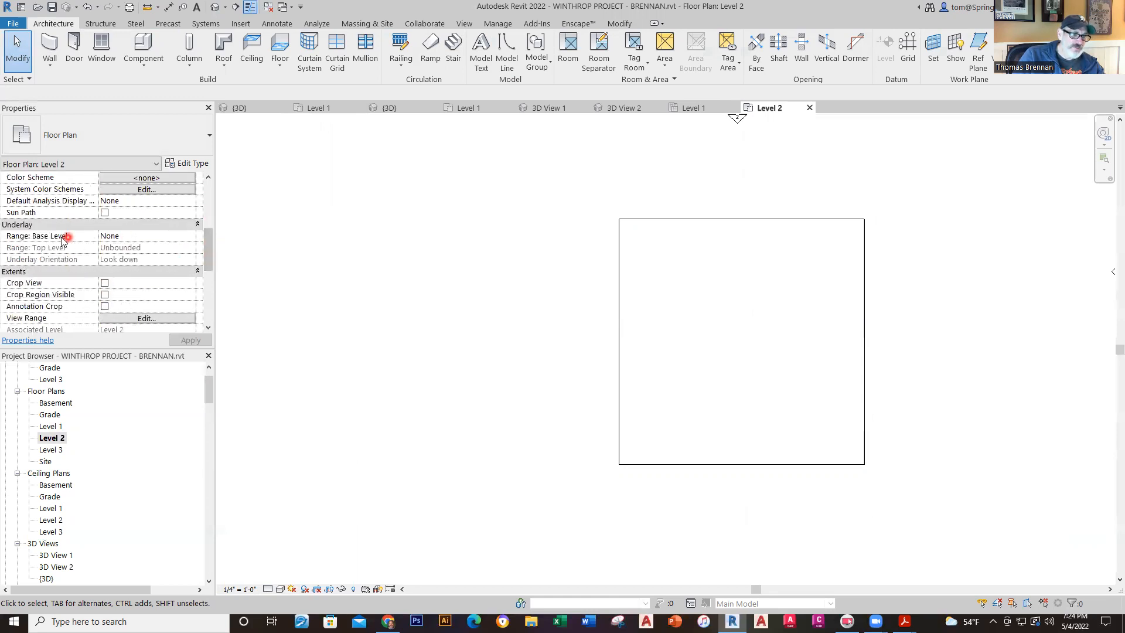
click(181, 237)
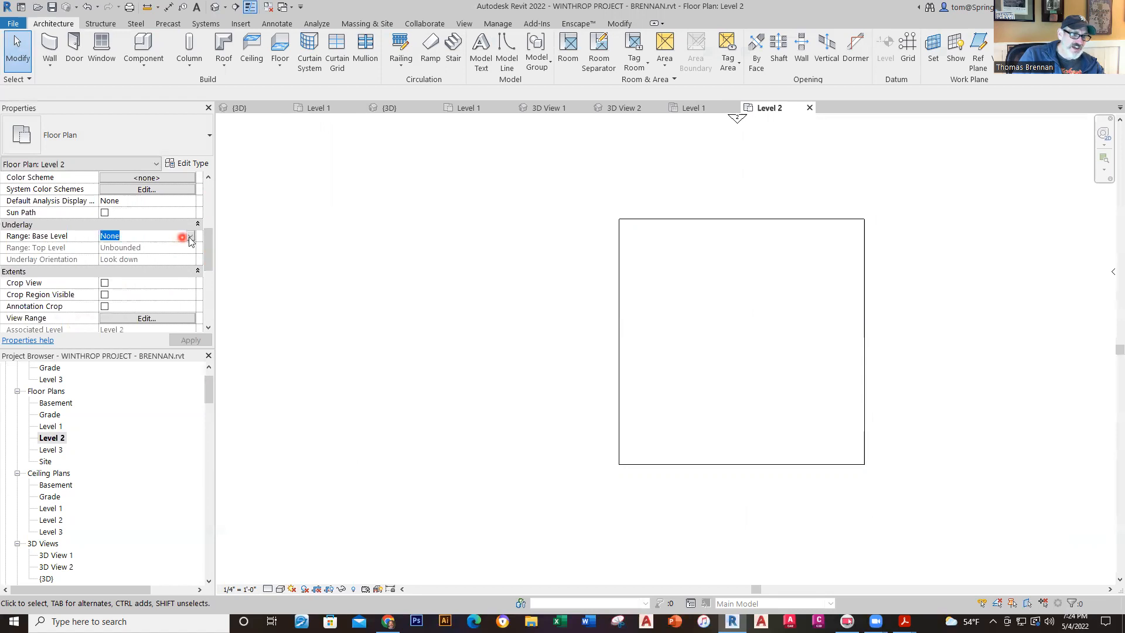
click(191, 237)
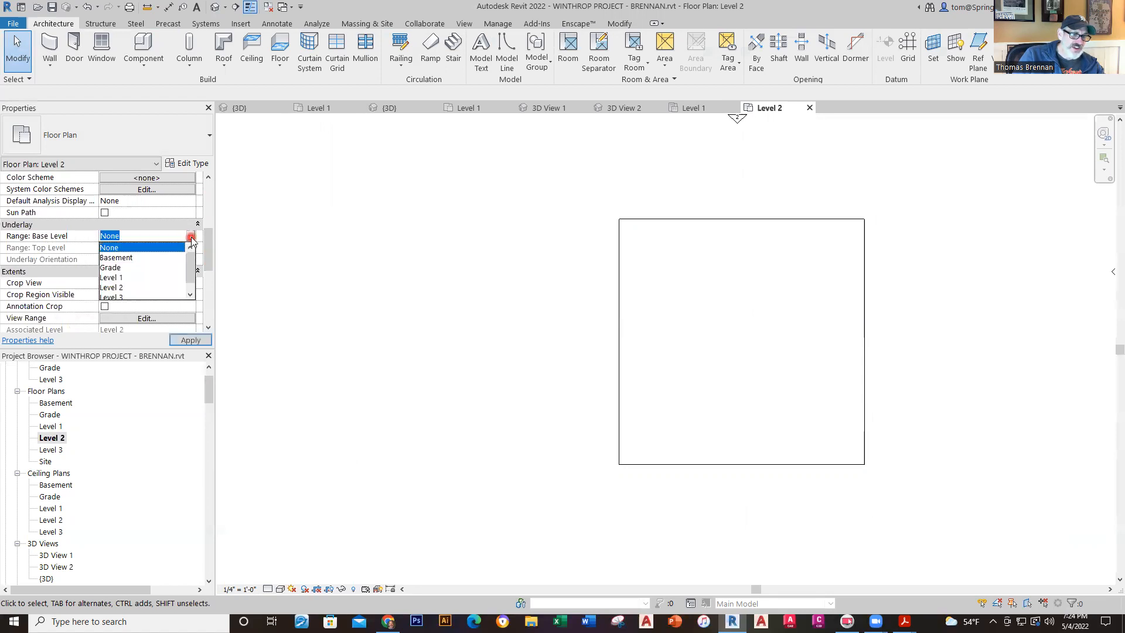
click(112, 278)
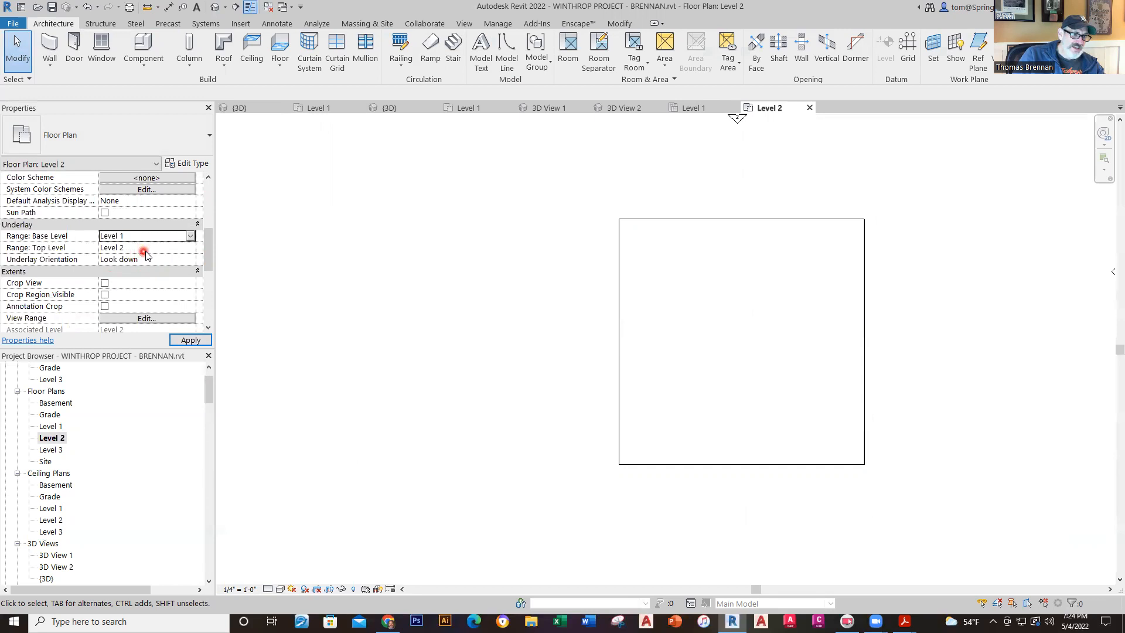
click(194, 339)
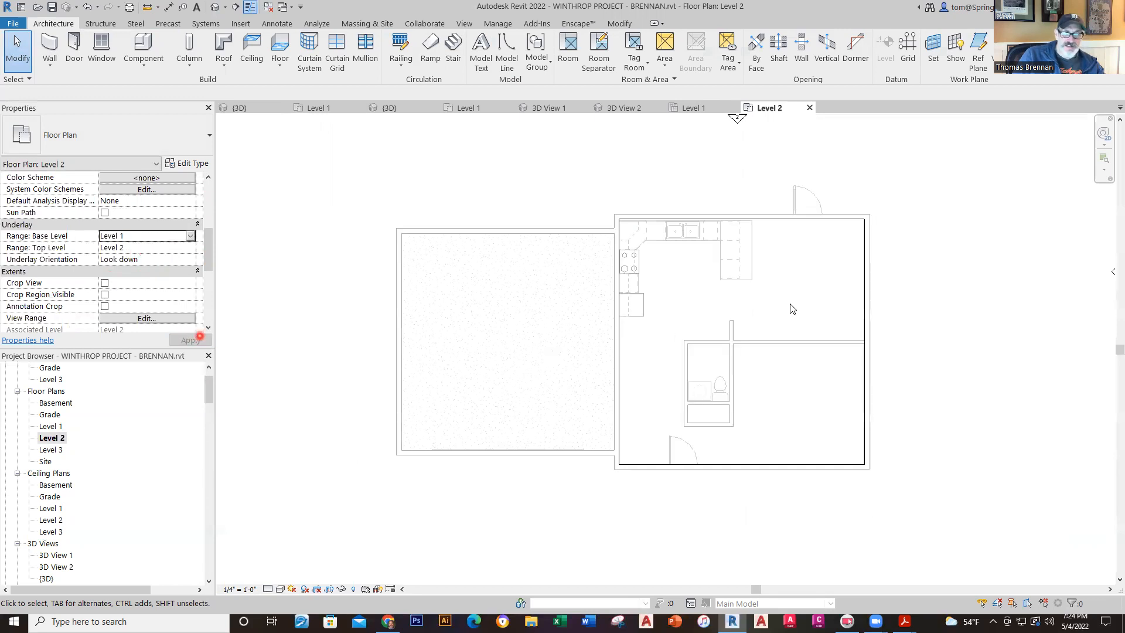
middle_drag(981, 296, 881, 292)
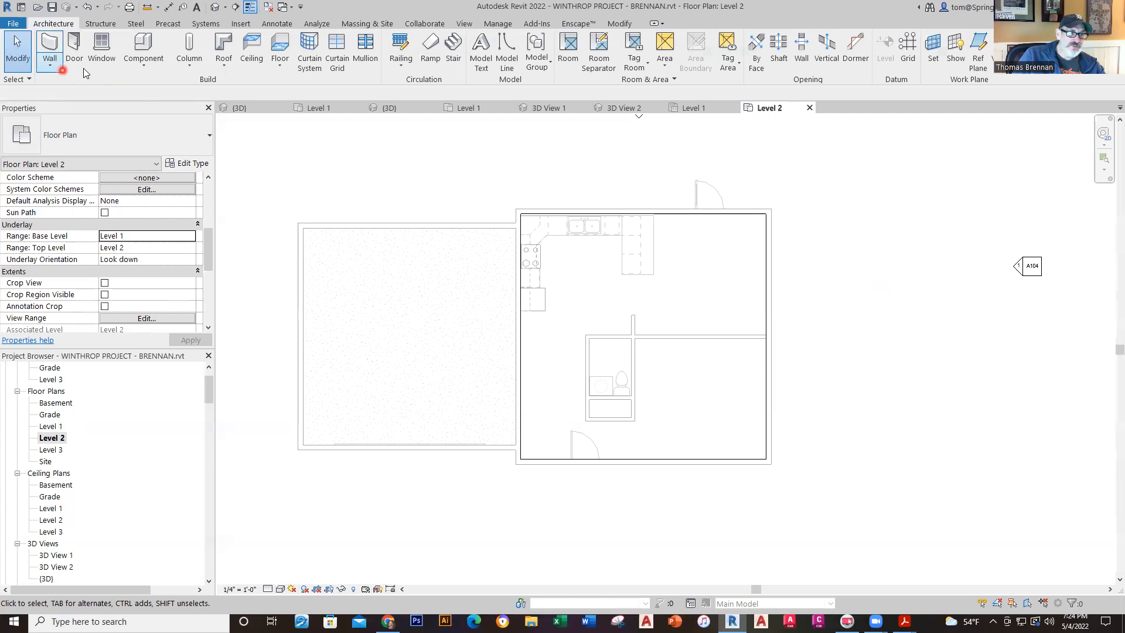
- Set up an architectural wall of type SIDED EXTERIOR WALL with the rectangle drawing shape
click(50, 66)
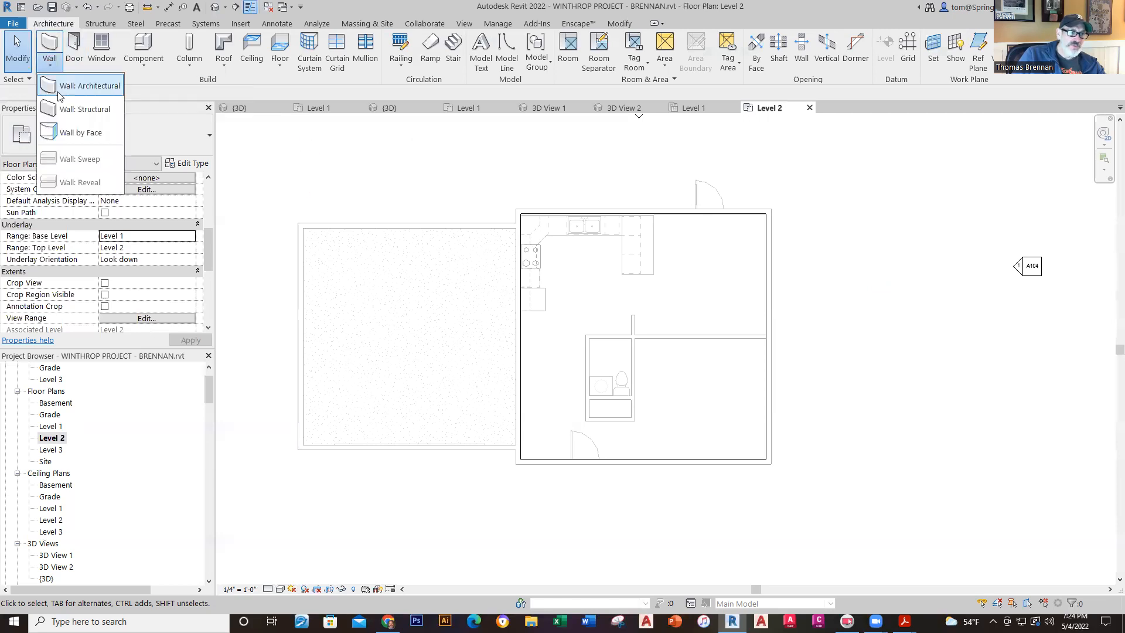
click(58, 91)
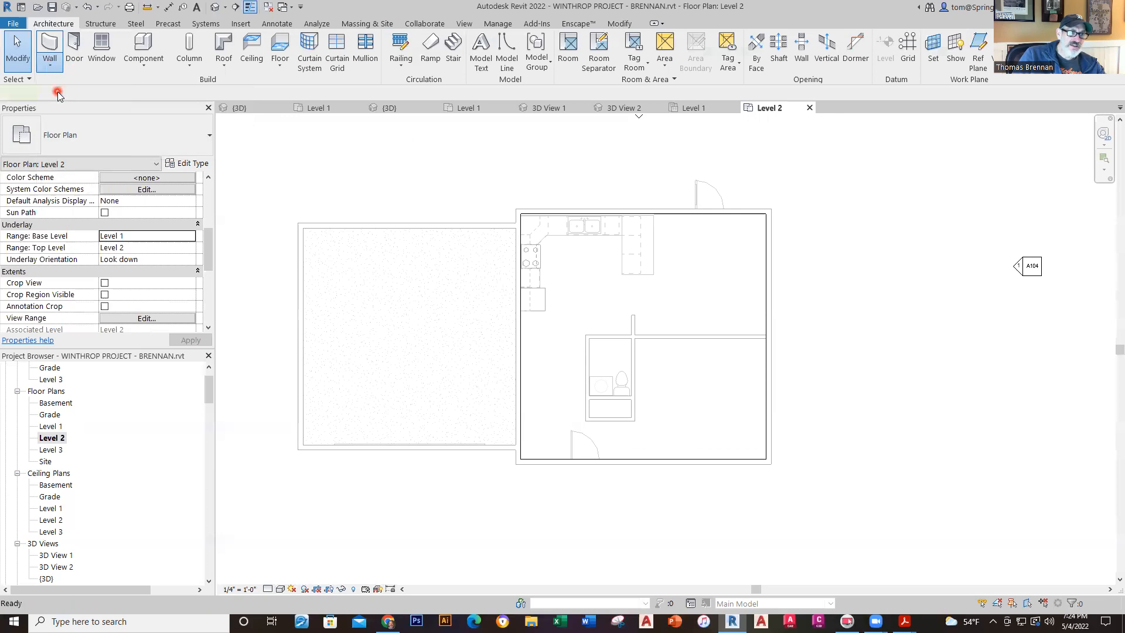
click(206, 139)
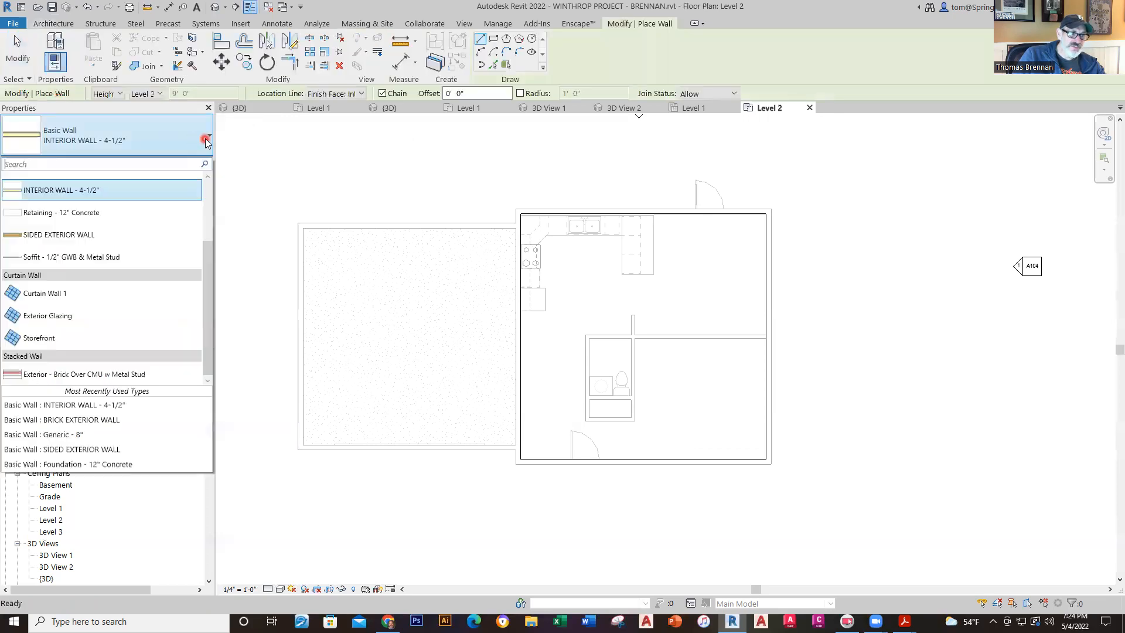
click(89, 240)
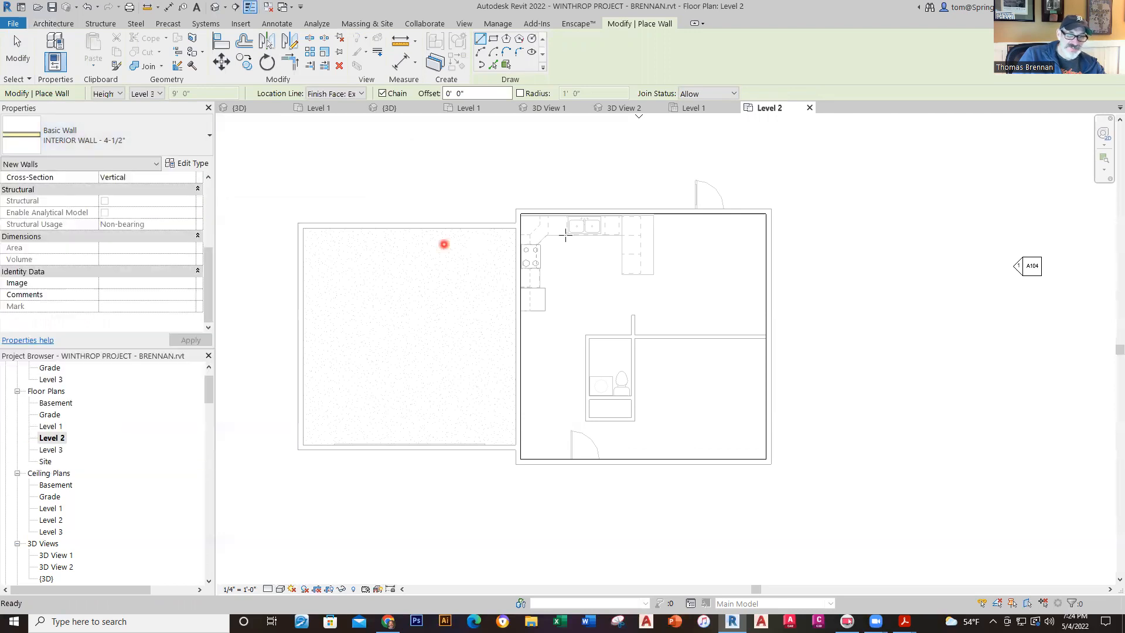
scroll(563, 201, up, 5)
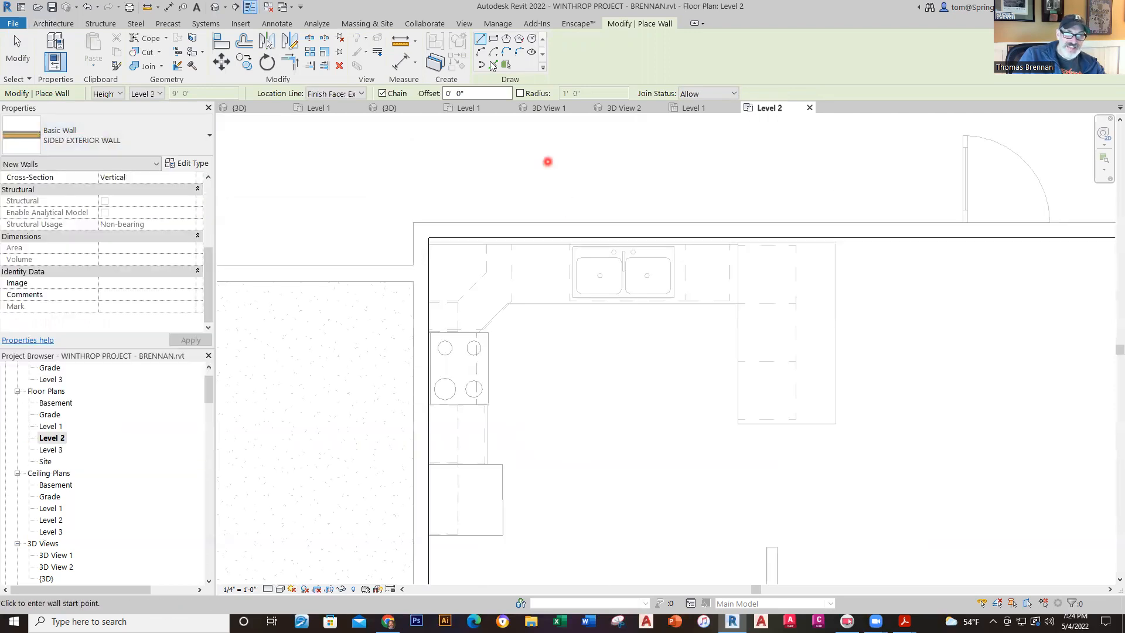
click(493, 38)
scroll(461, 205, up, 3)
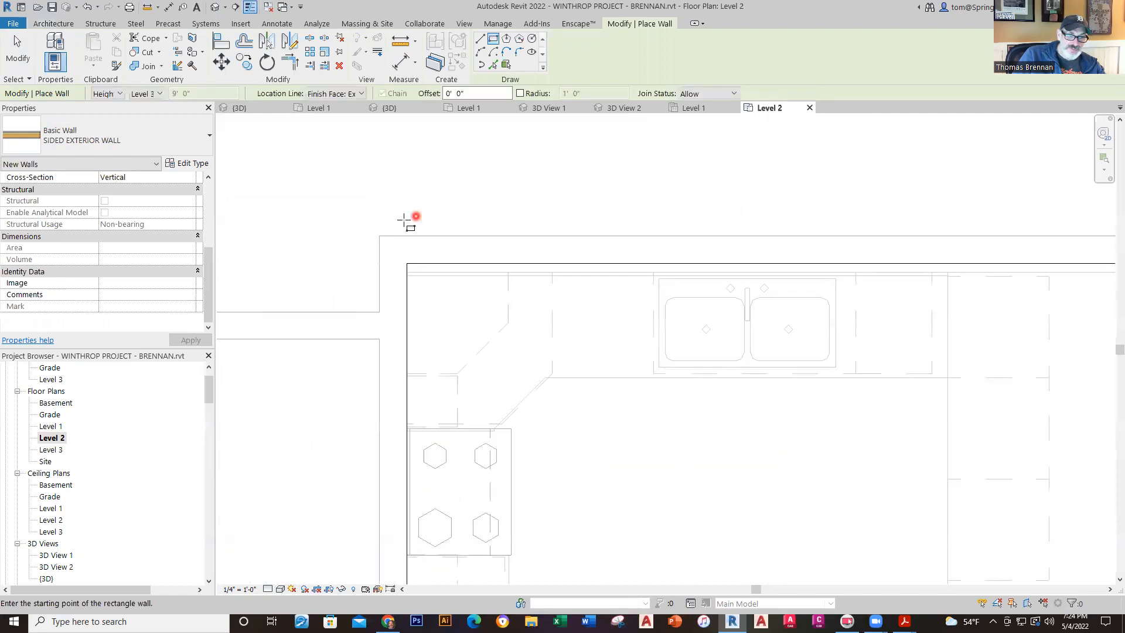
- Try tracing the main house outline with a rectangle of sided exterior walls, retrace it between the same corners, and undo the walls
click(379, 236)
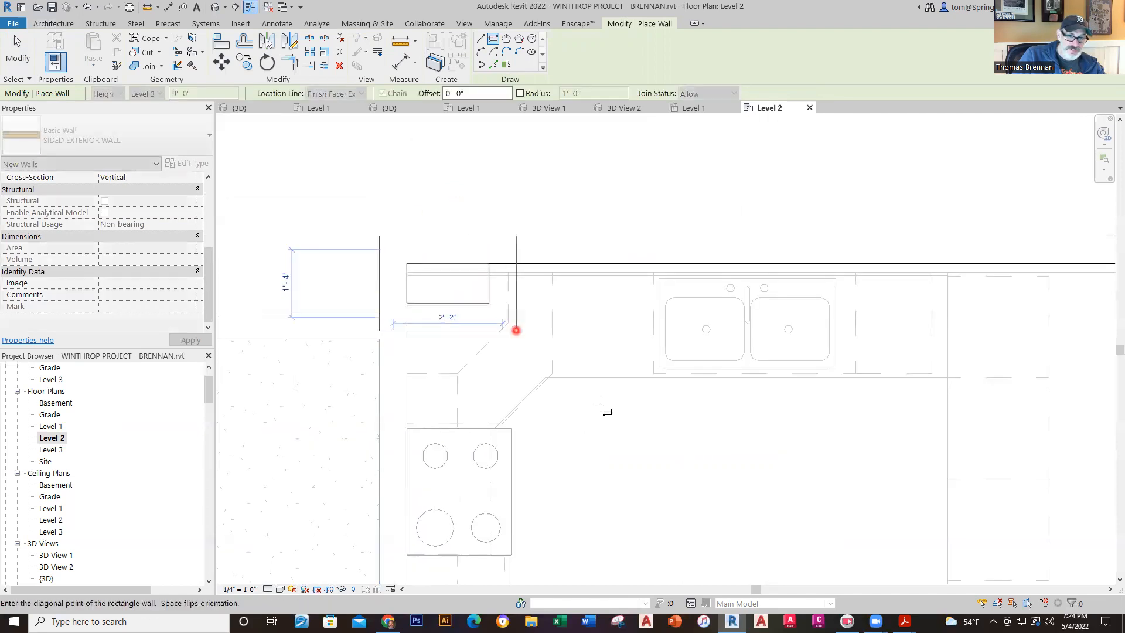
scroll(680, 521, down, 3)
middle_drag(696, 560, 485, 138)
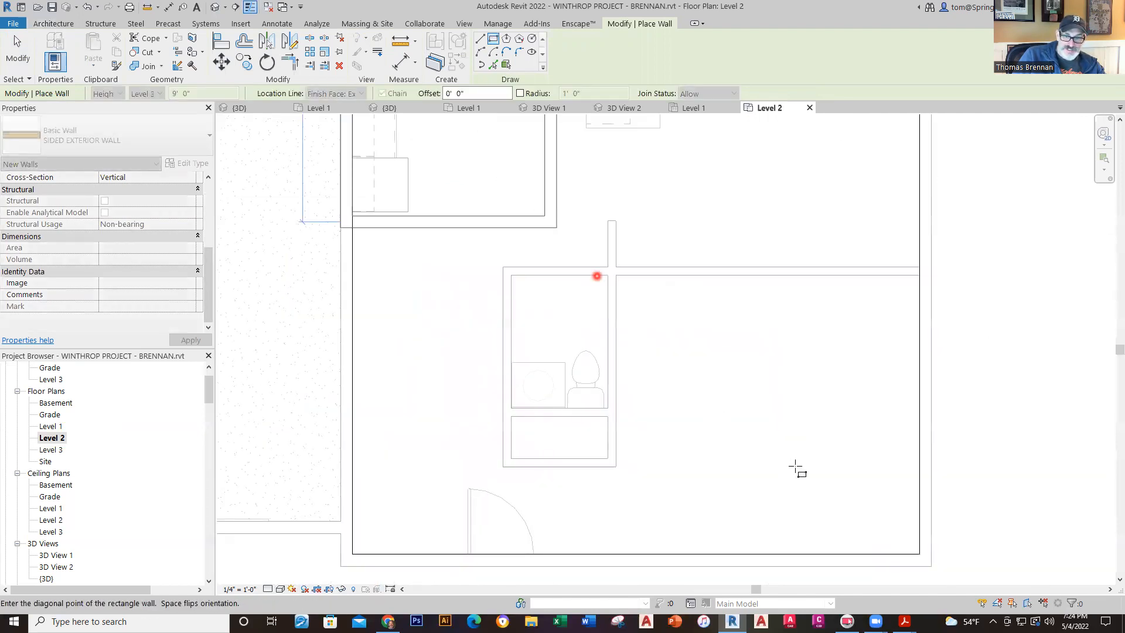
click(933, 567)
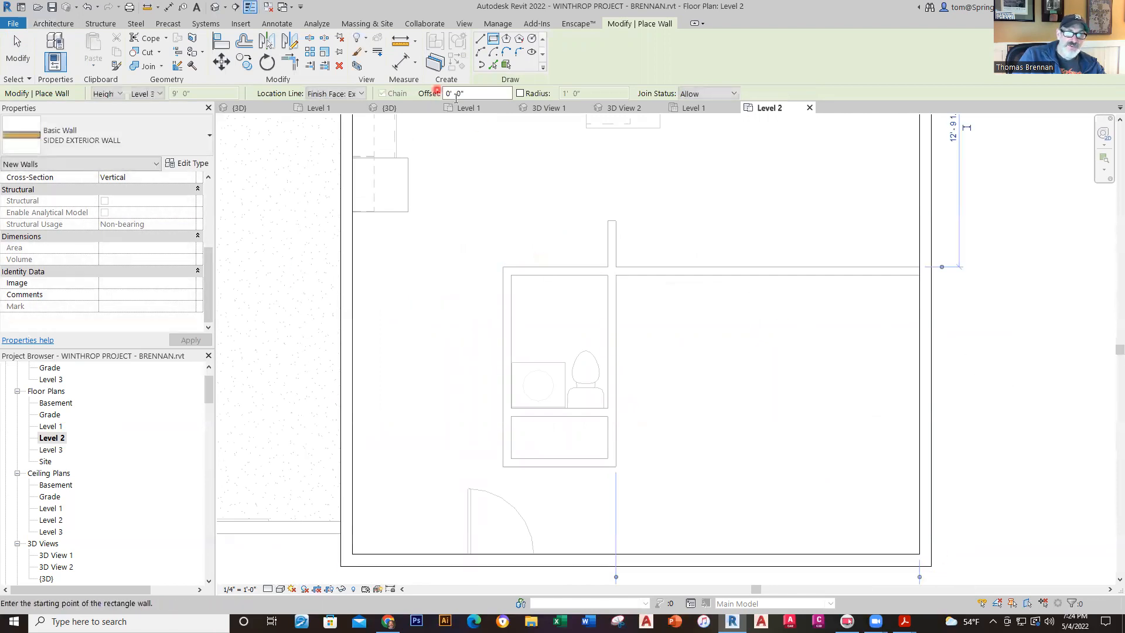
scroll(381, 301, down, 3)
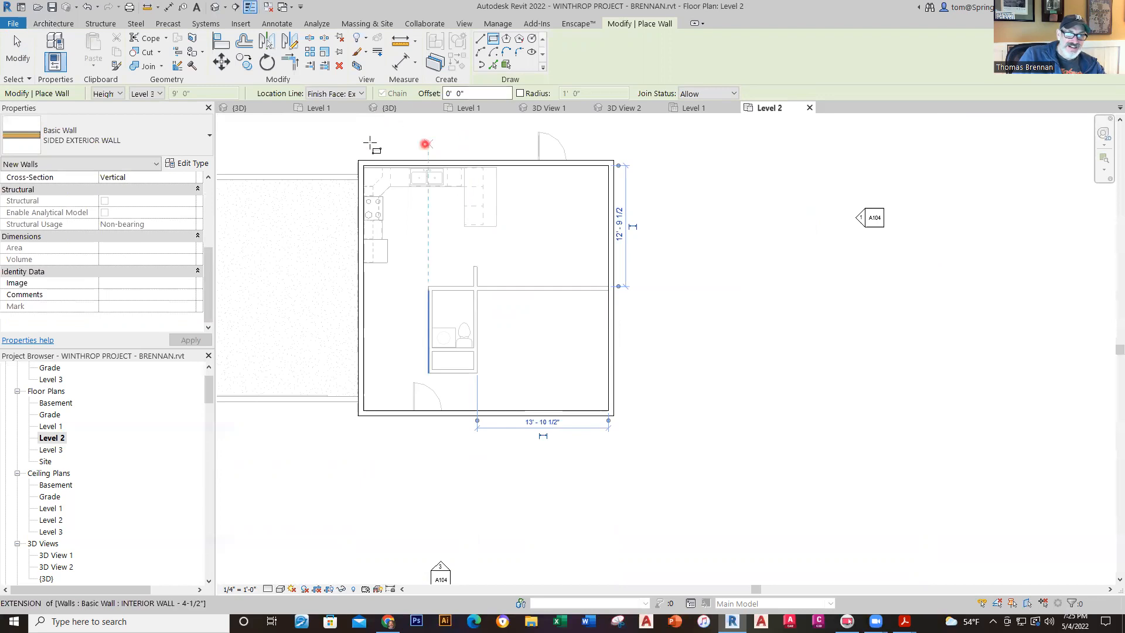
click(359, 161)
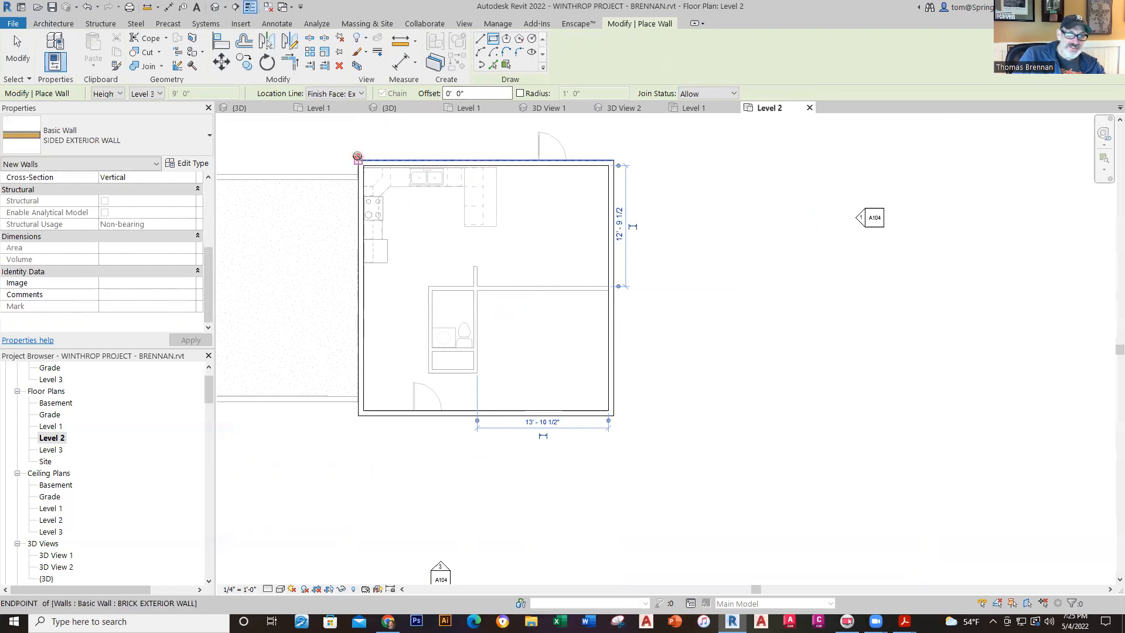
click(615, 415)
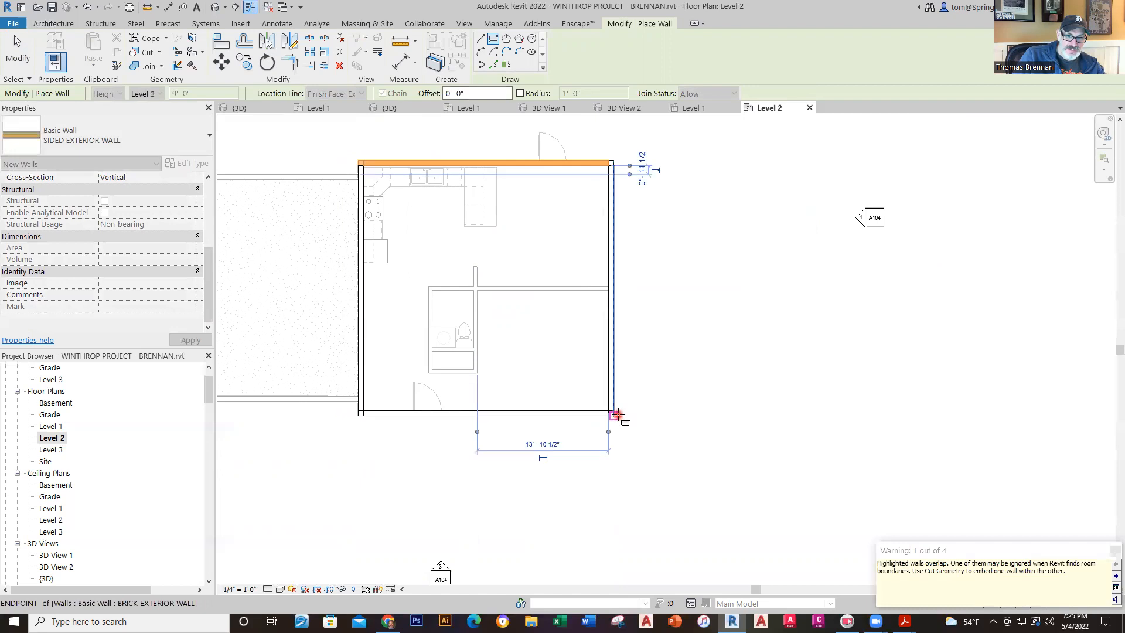
key(ctrl+z)
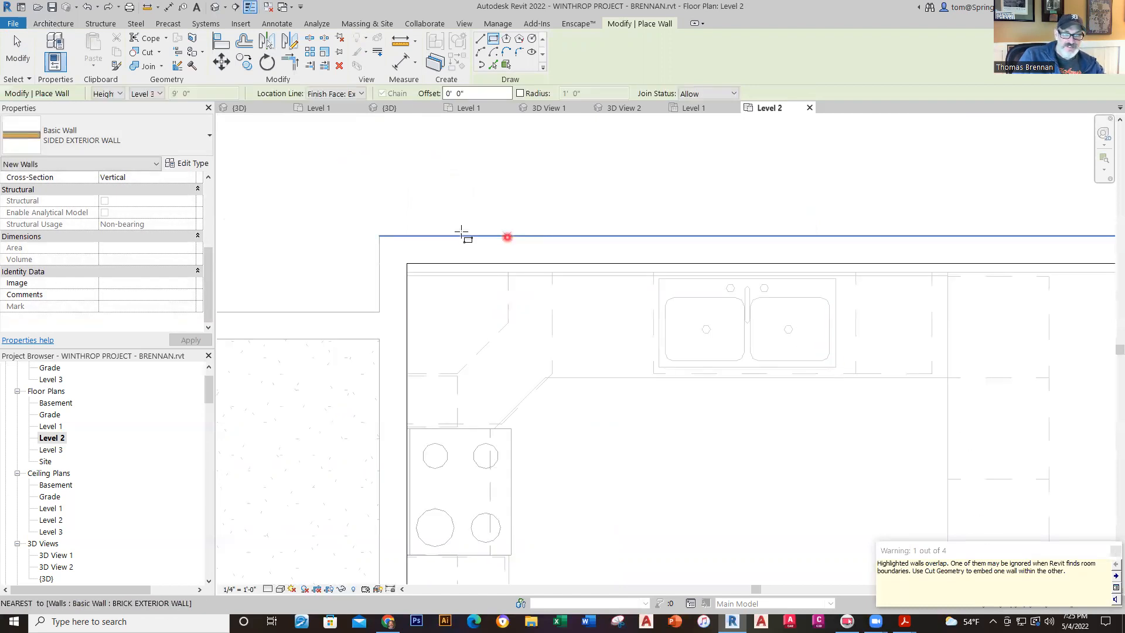
- Draw the Level 2 sided exterior walls as a rectangle between opposite outer corners of the main house underlay, and check them in 3D
click(378, 237)
scroll(586, 381, down, 3)
scroll(667, 495, down, 1)
middle_drag(662, 477, 527, 215)
scroll(720, 407, down, 3)
middle_drag(742, 409, 635, 309)
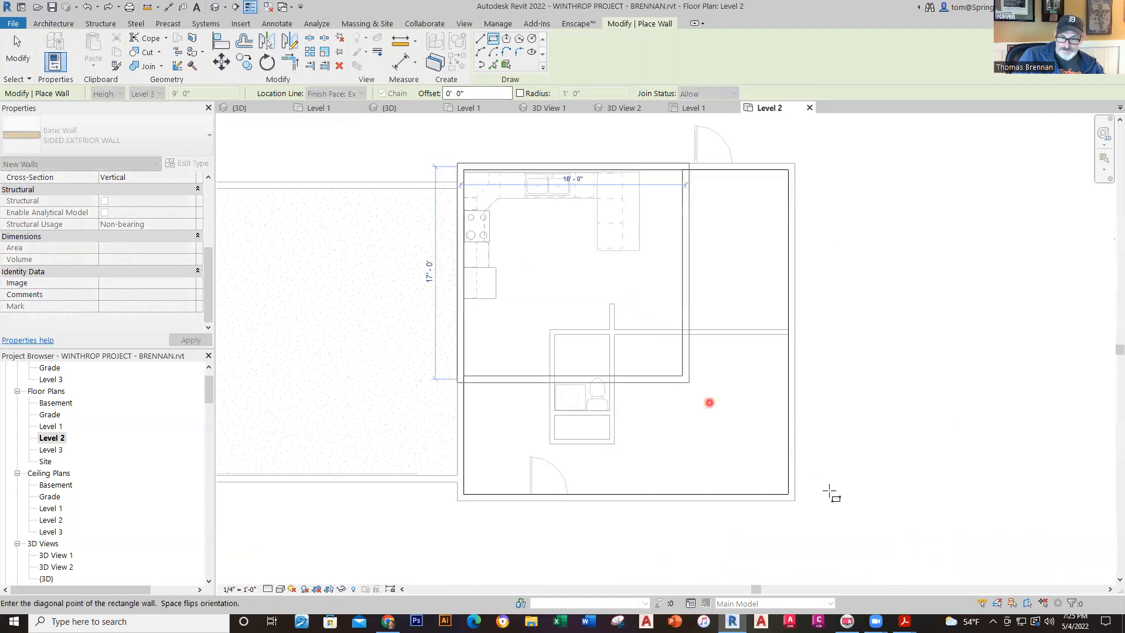
click(797, 496)
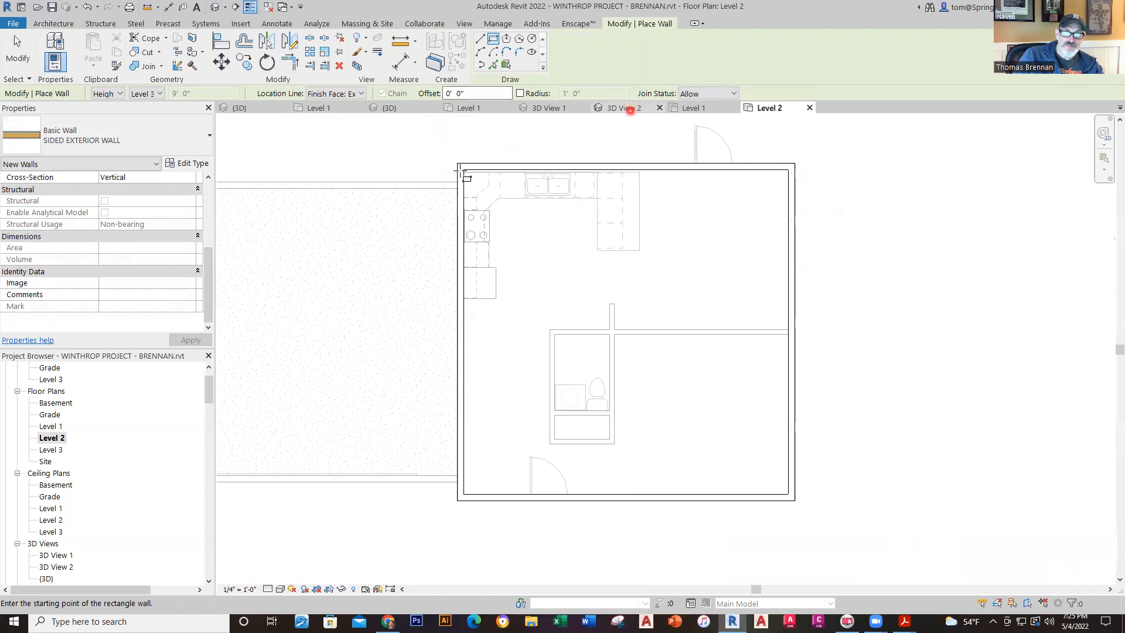
key(Escape)
click(403, 112)
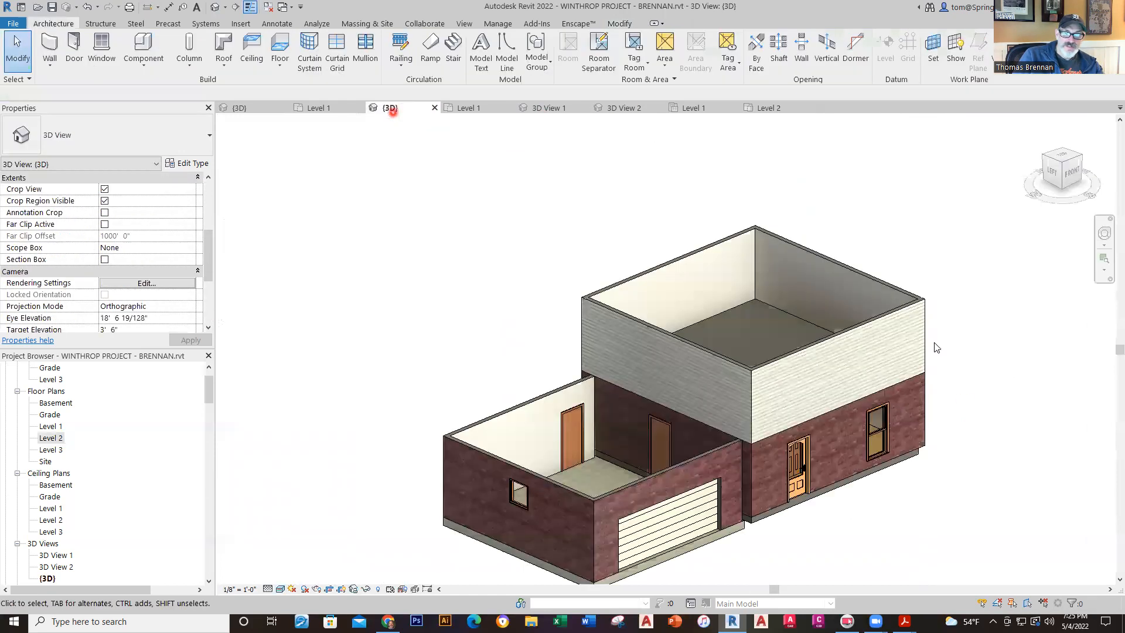
scroll(847, 463, up, 4)
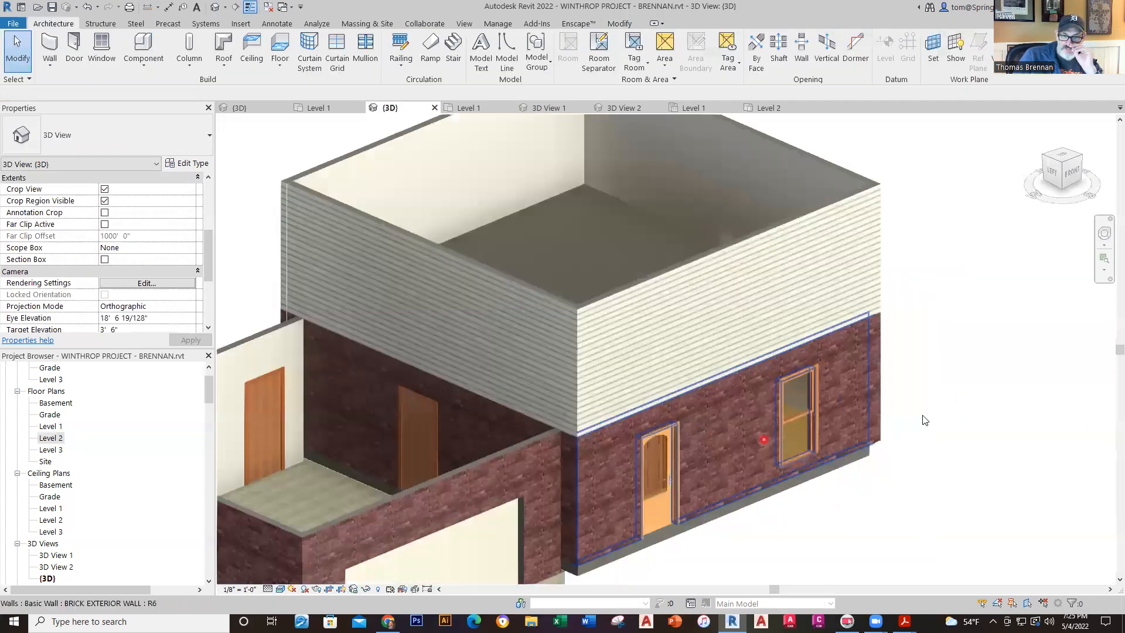
scroll(530, 222, up, 2)
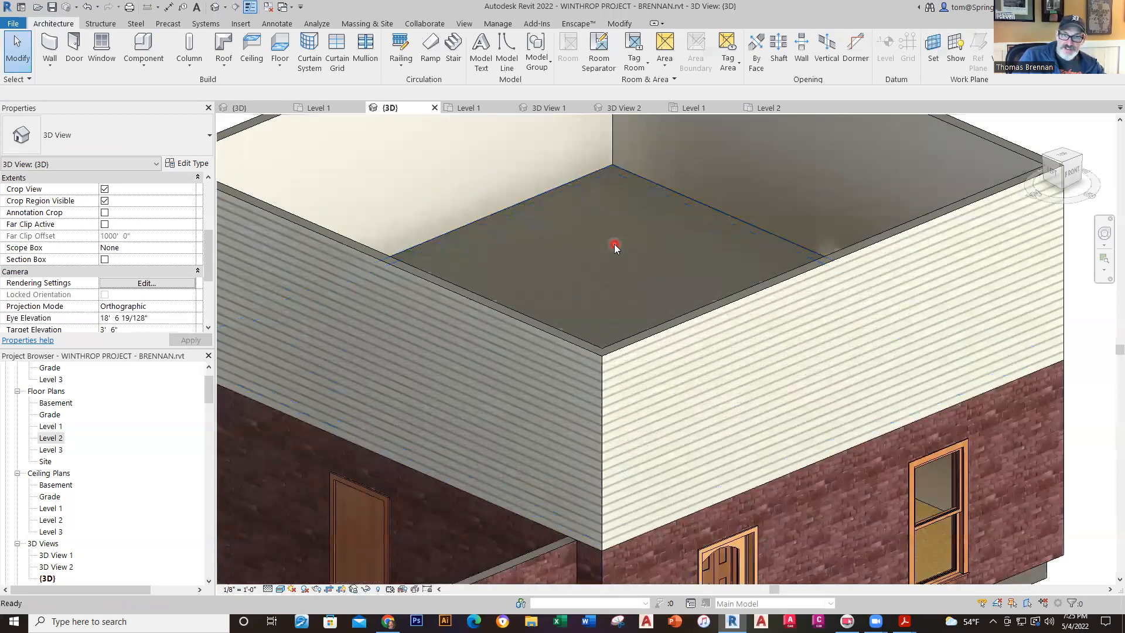
scroll(1100, 434, down, 1)
scroll(1098, 430, down, 1)
middle_drag(1098, 431, 829, 422)
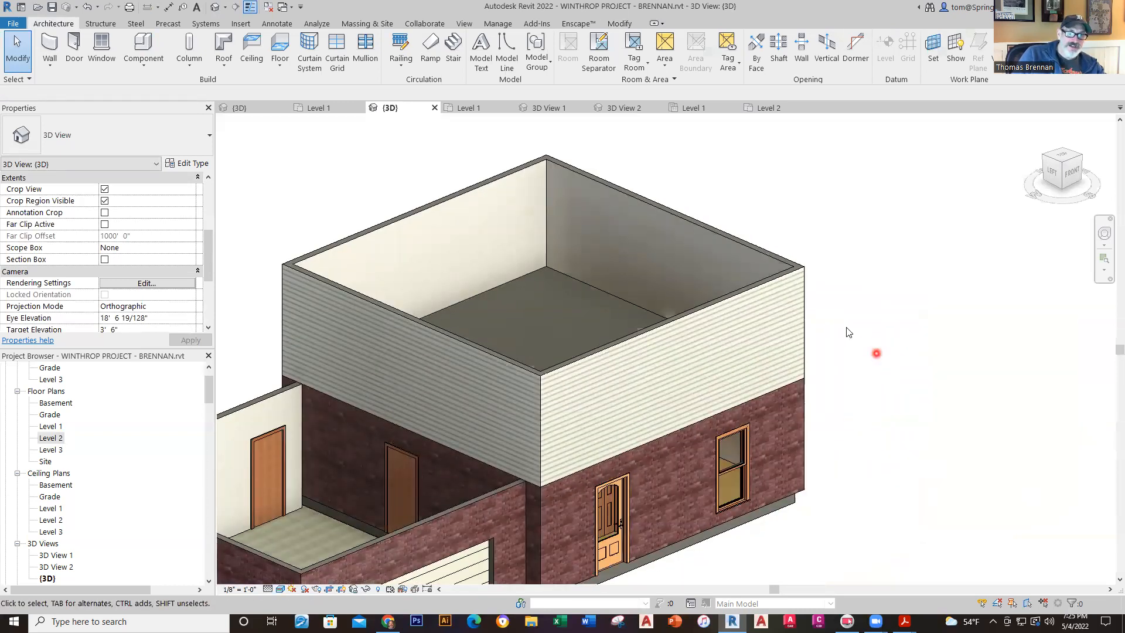
- In the Level 2 floor plan, set up an architectural floor of type Wood Joist 10" - Wood Finish with a rectangular boundary
double_click(57, 443)
scroll(874, 359, up, 2)
middle_drag(874, 359, 785, 375)
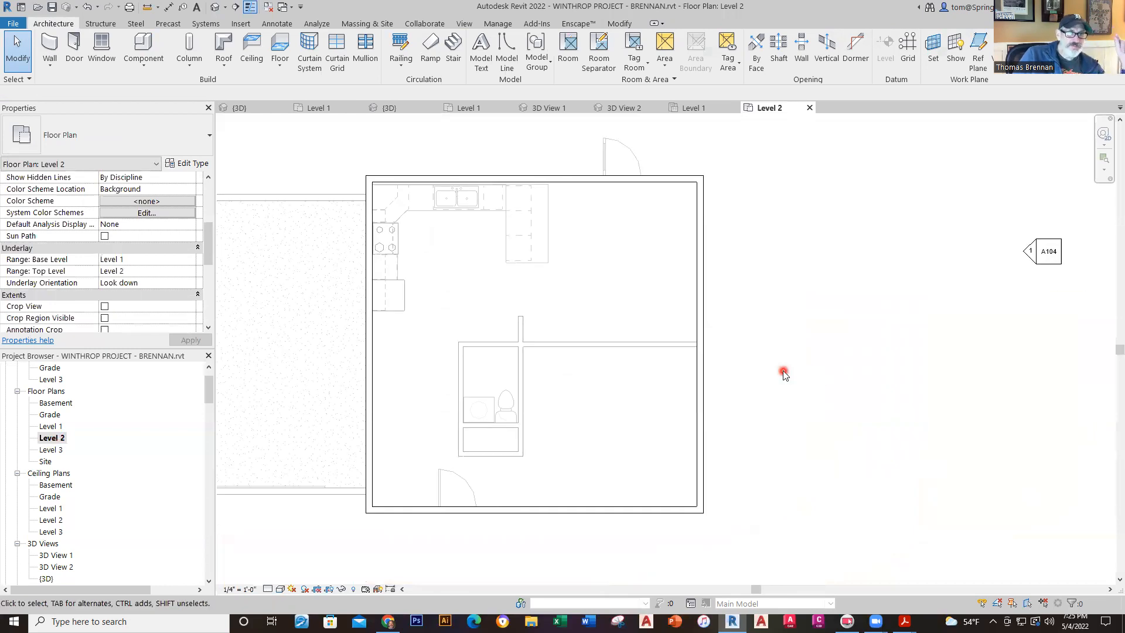
click(277, 68)
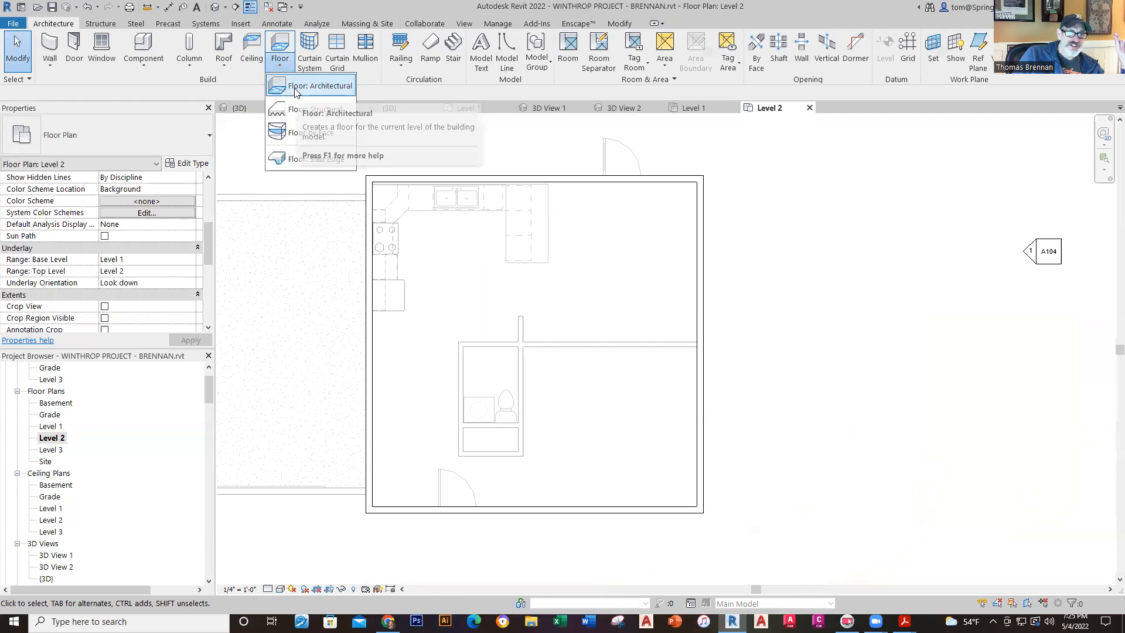
click(296, 88)
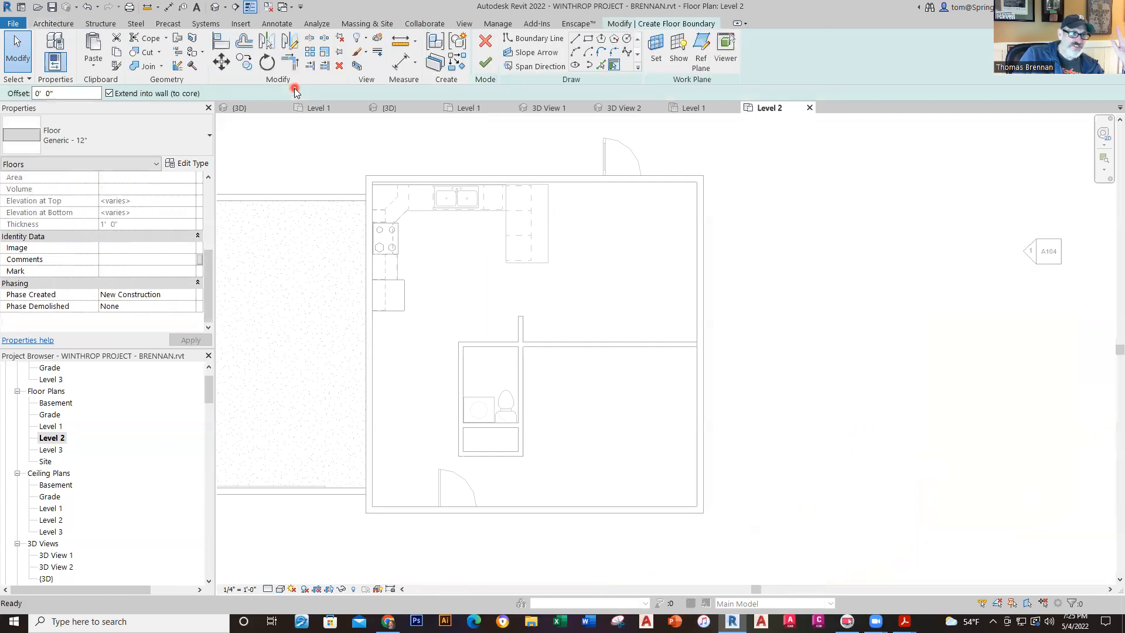
click(209, 137)
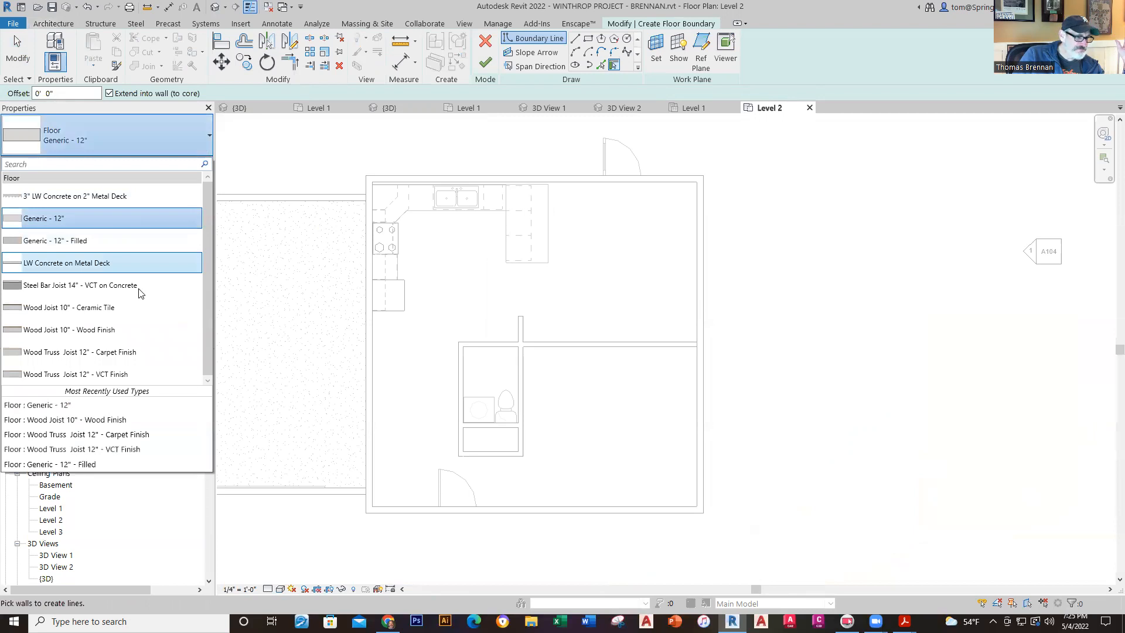
click(124, 334)
click(589, 40)
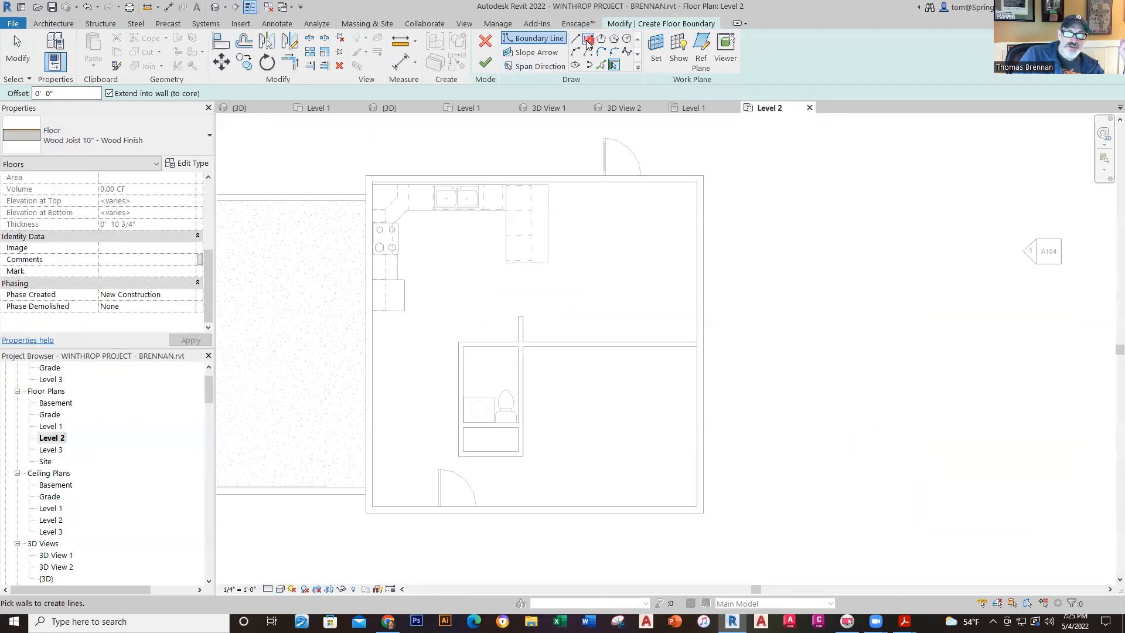
- Sketch the floor boundary between opposite inside corners of the exterior walls and finish the floor without attaching walls to its bottom
click(372, 181)
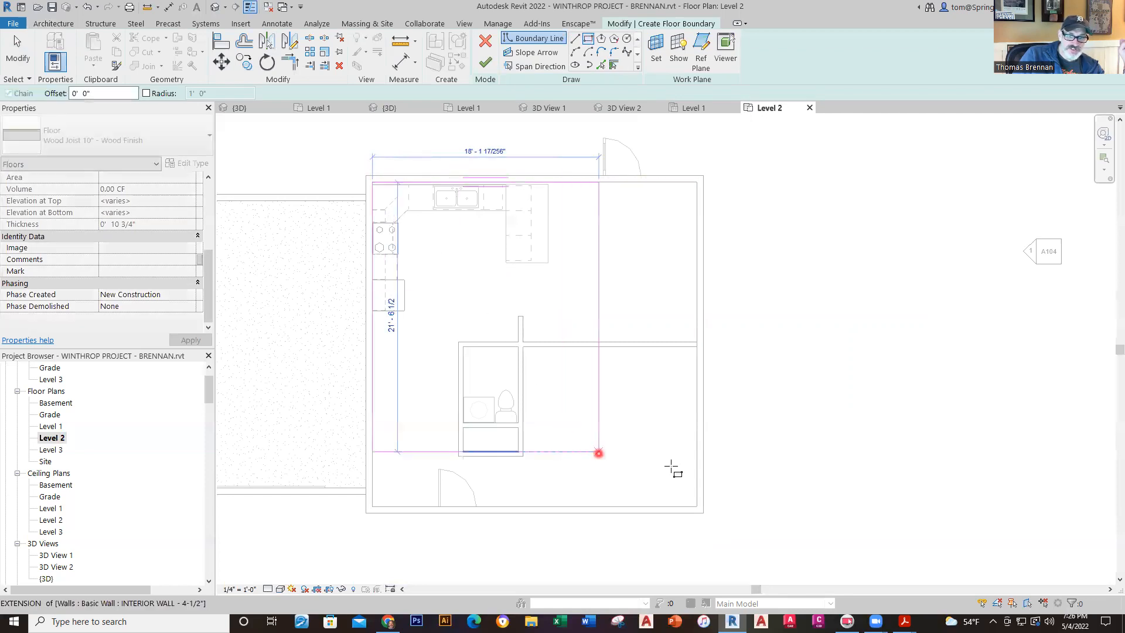
click(697, 511)
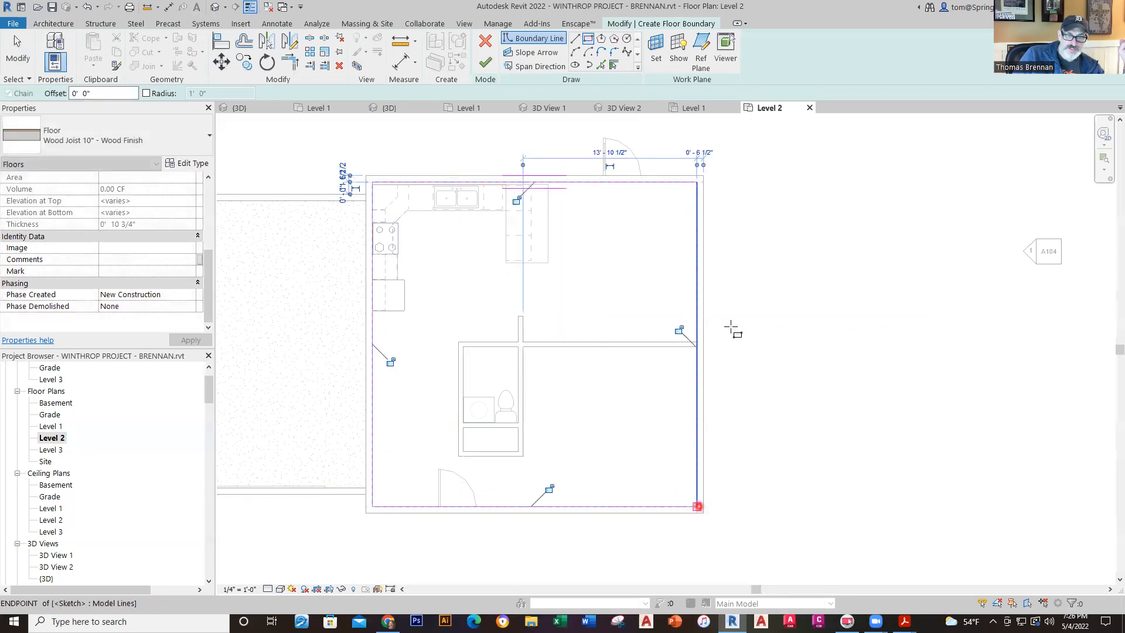
click(484, 66)
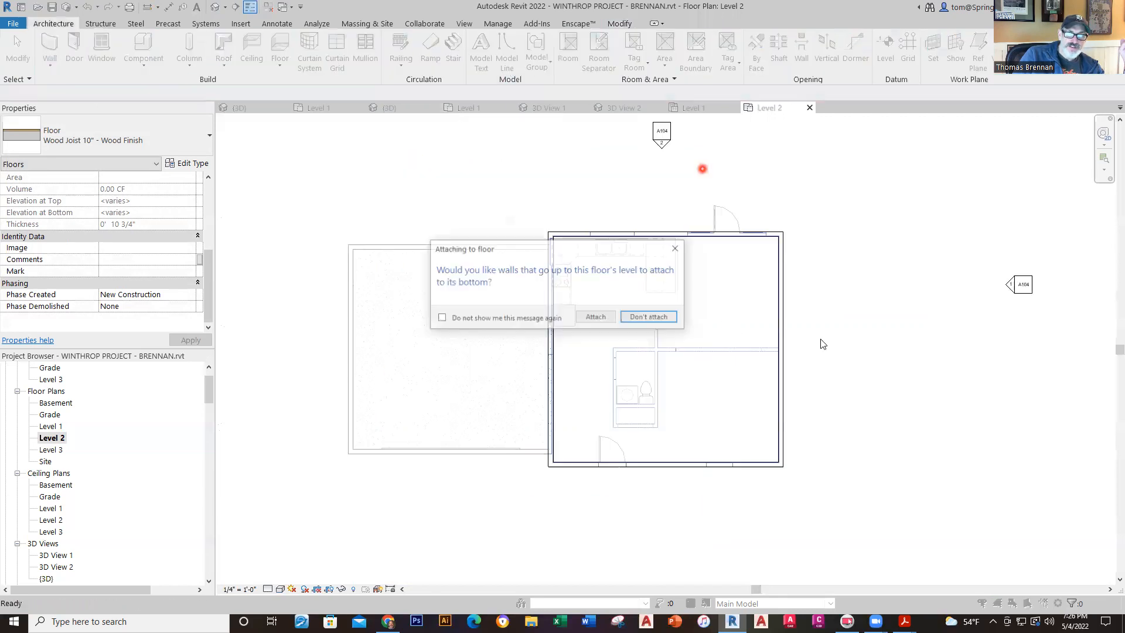
click(653, 320)
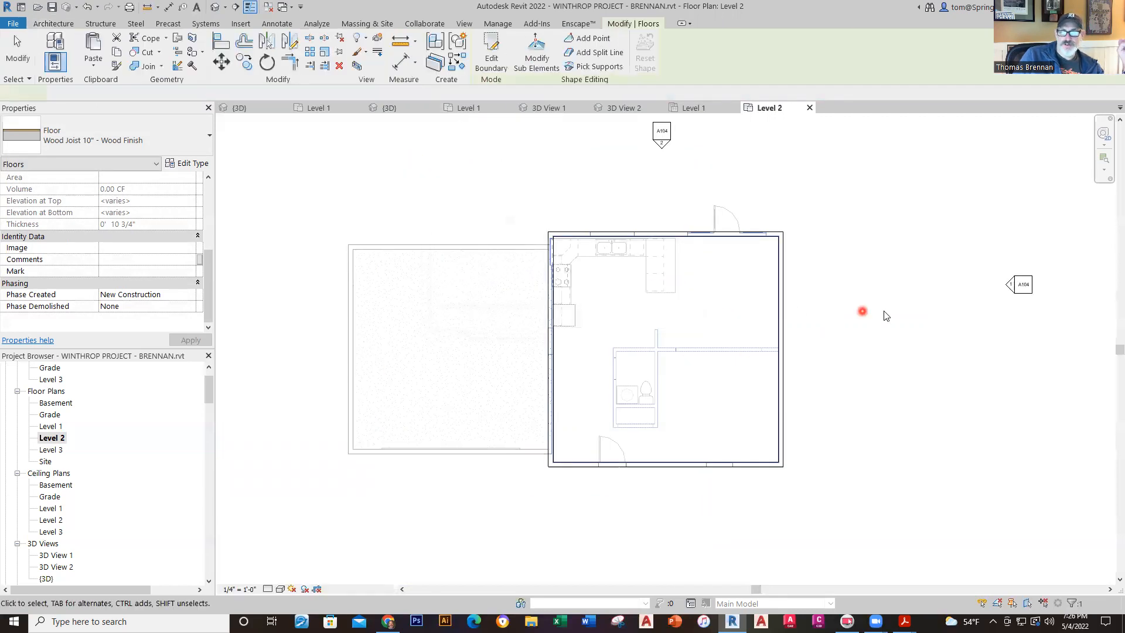
click(816, 305)
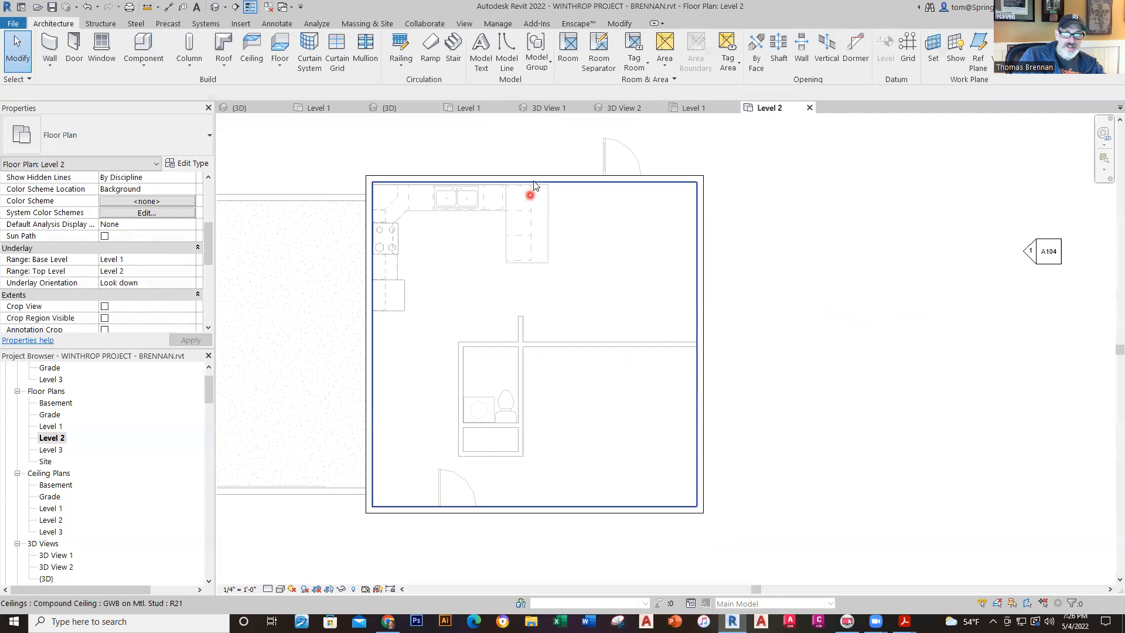
- In the 3D view, examine the overlapping ceiling and wood floor at Level 2, and check the floor's level and height offset
click(386, 112)
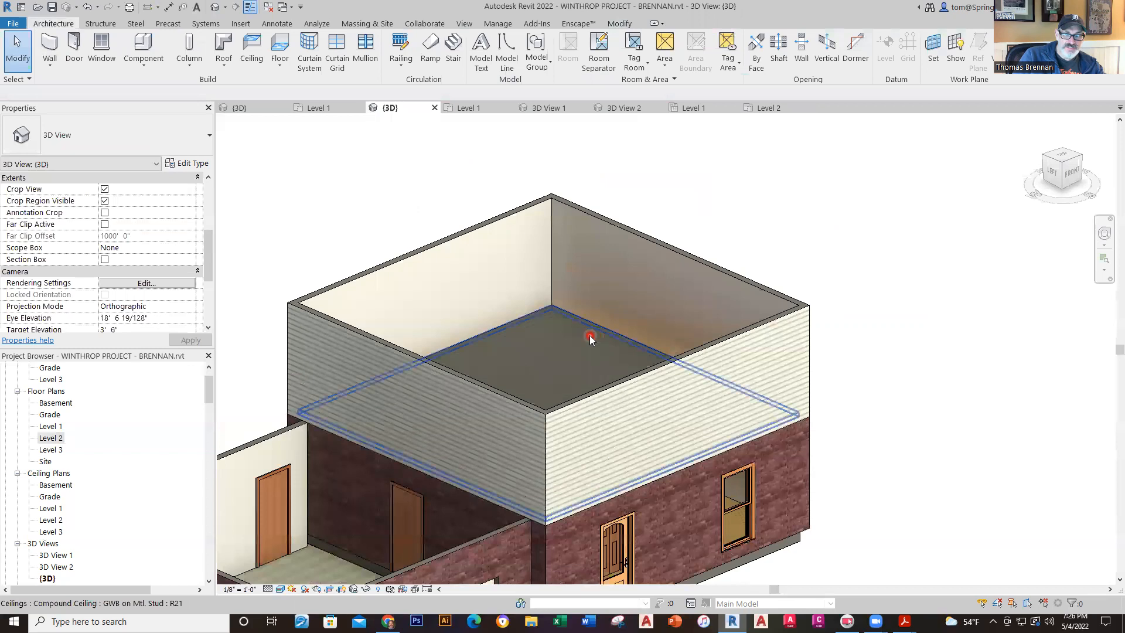
click(590, 338)
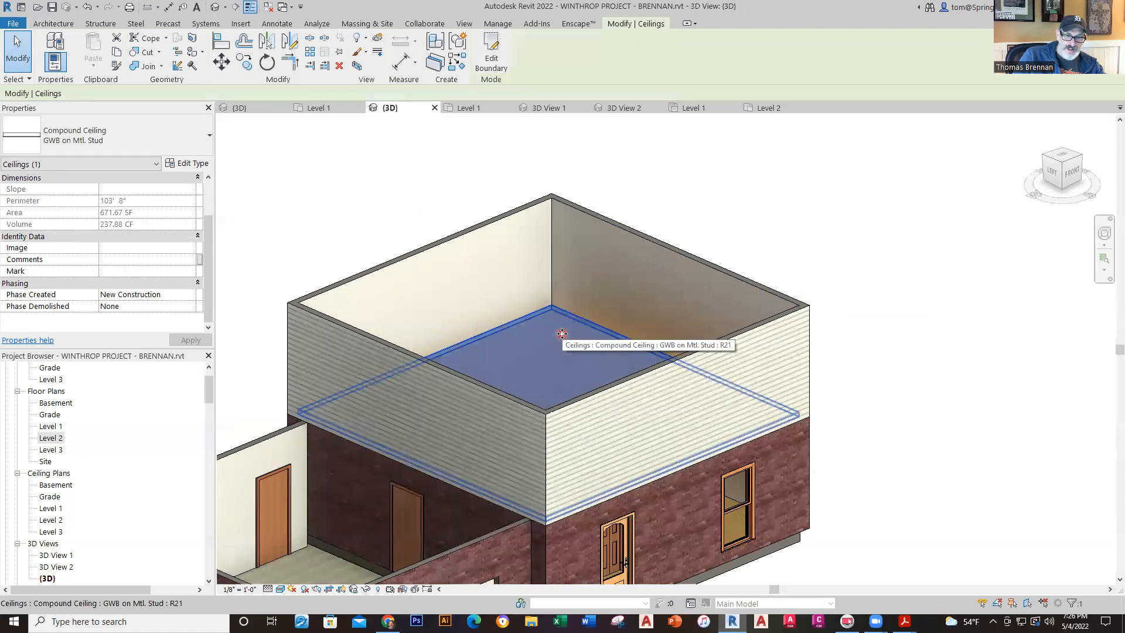
key(Escape)
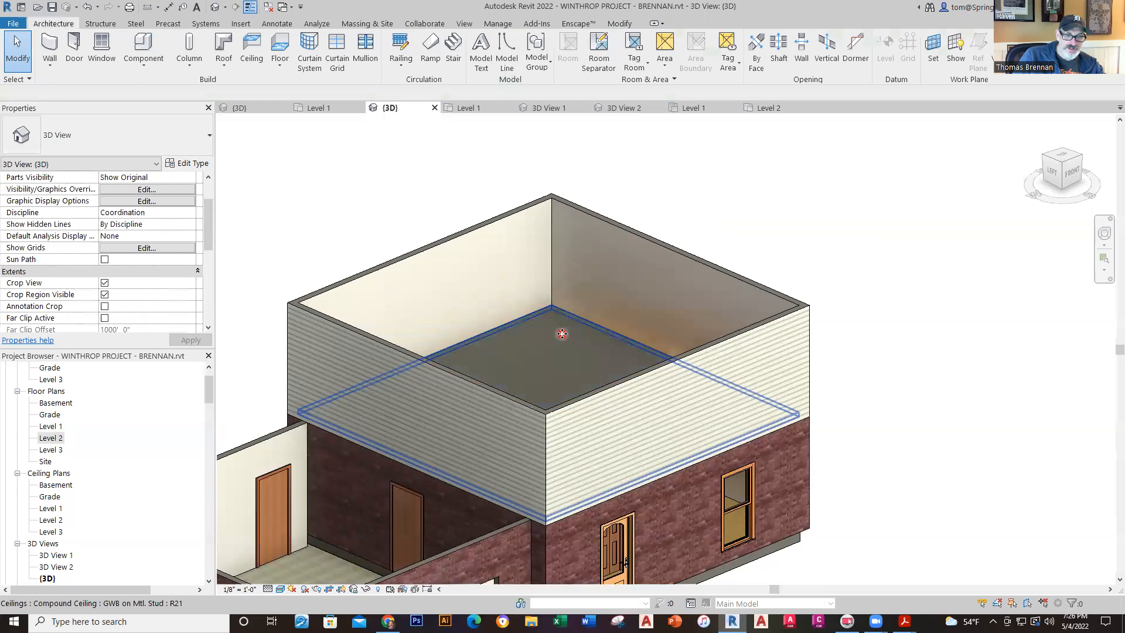
click(565, 359)
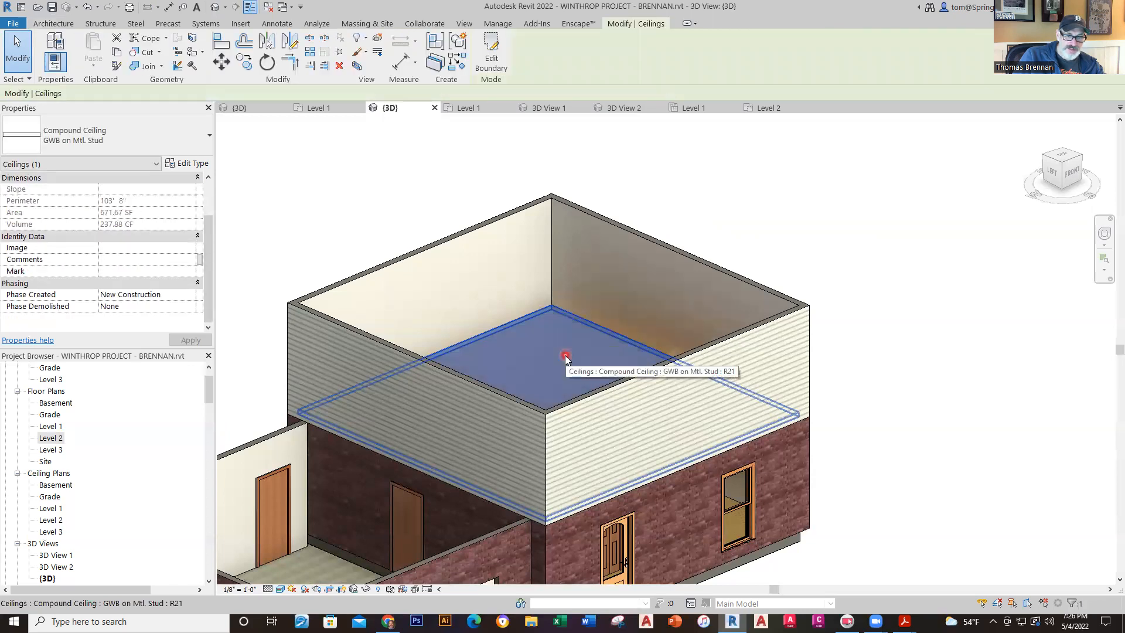
click(940, 387)
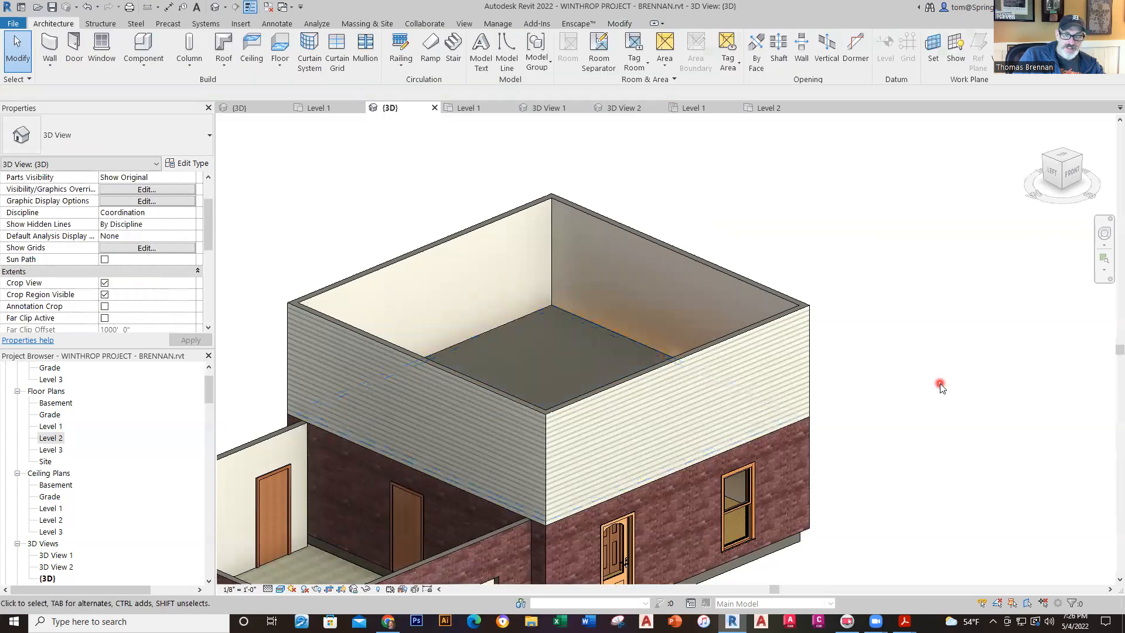
middle_drag(940, 386, 932, 343)
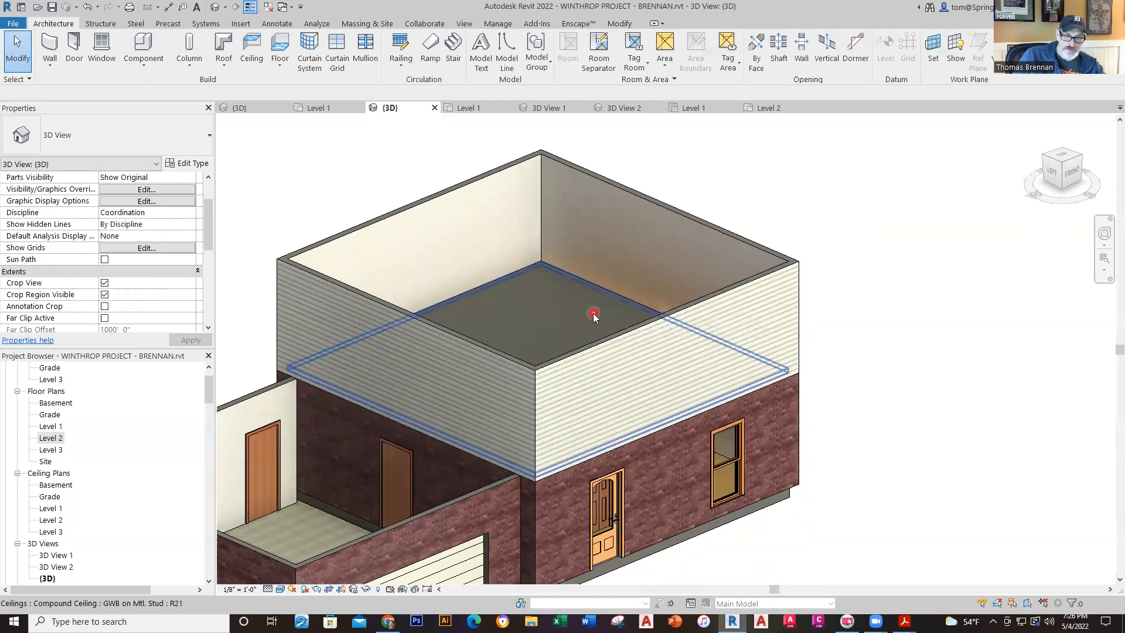
key(Tab)
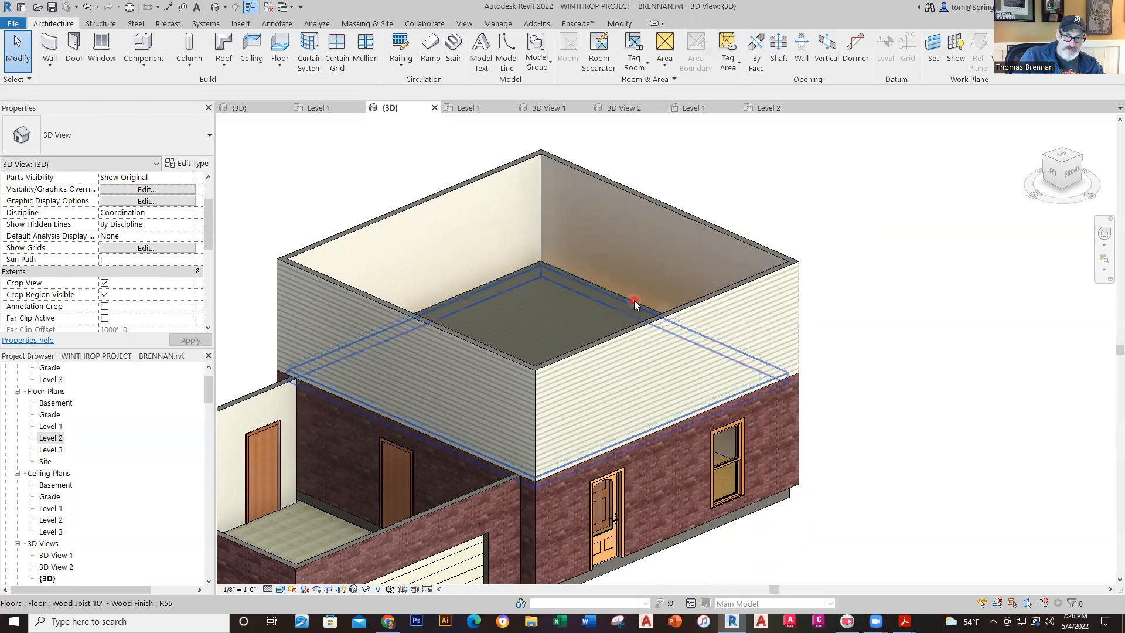
click(634, 302)
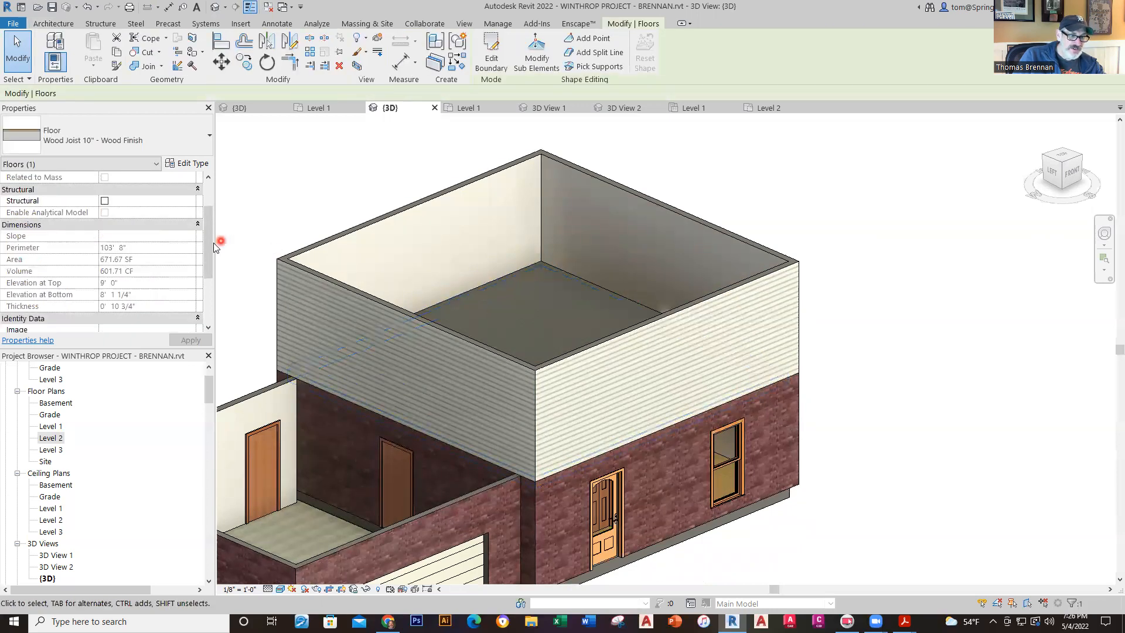
scroll(206, 249, up, 3)
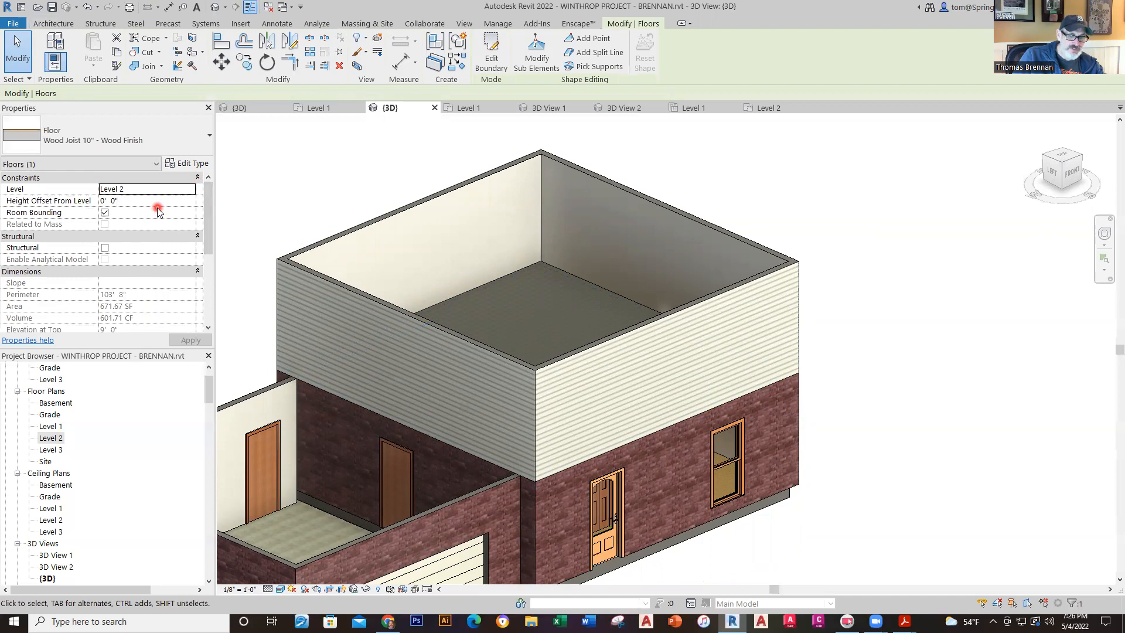
key(Escape)
- Try setting the GWB on Mtl. Stud ceiling's height offset from Level 2 to 1' 0"
click(558, 312)
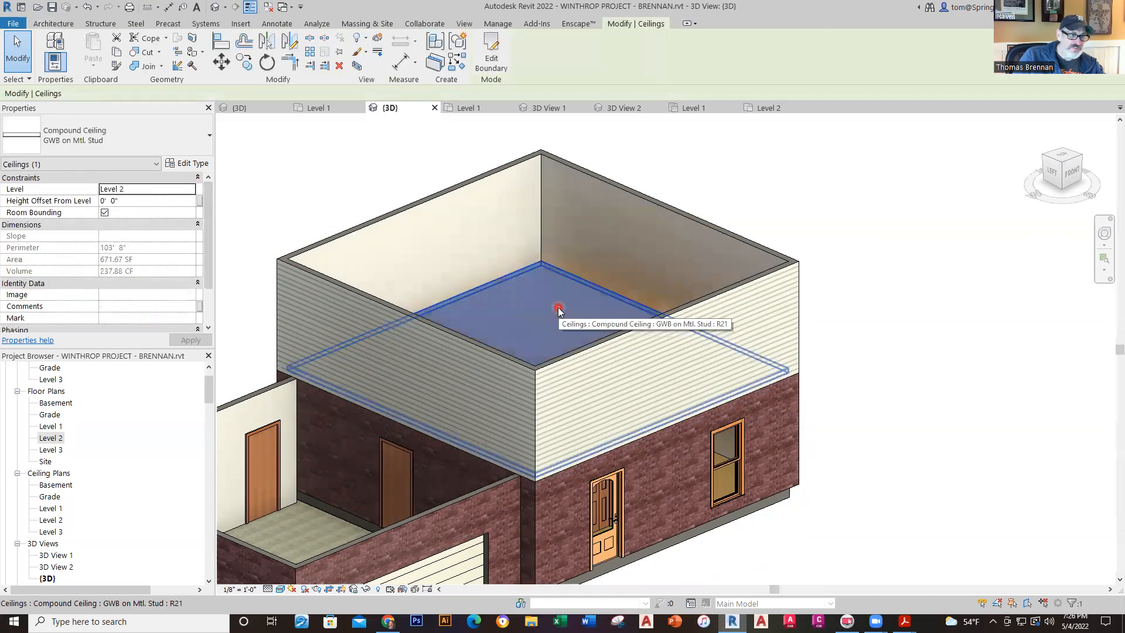
click(167, 202)
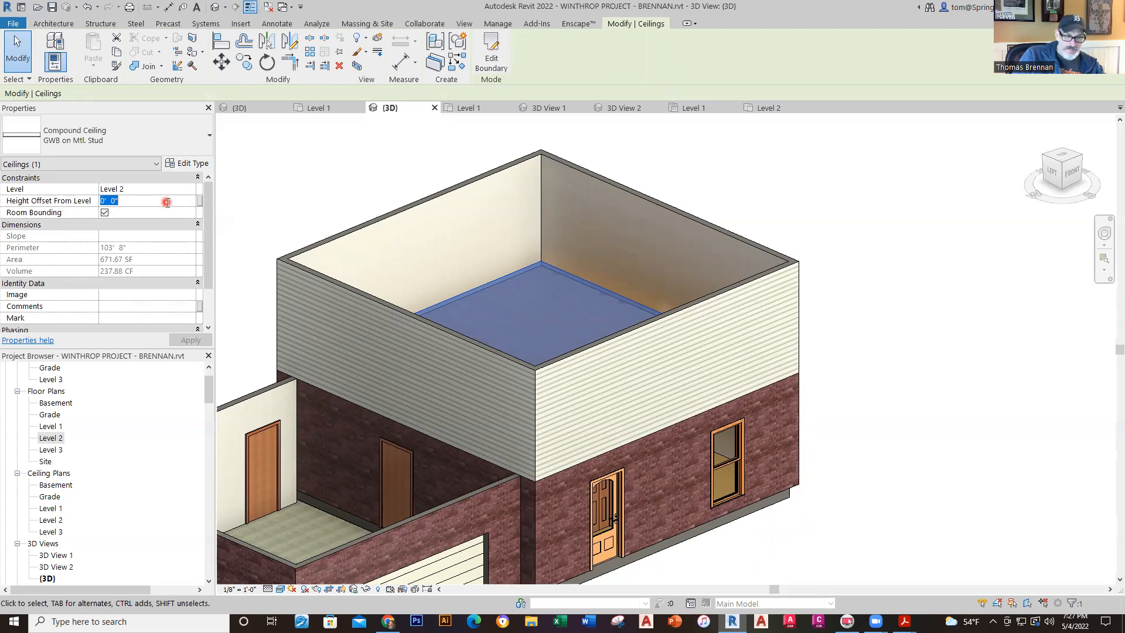
text(1)
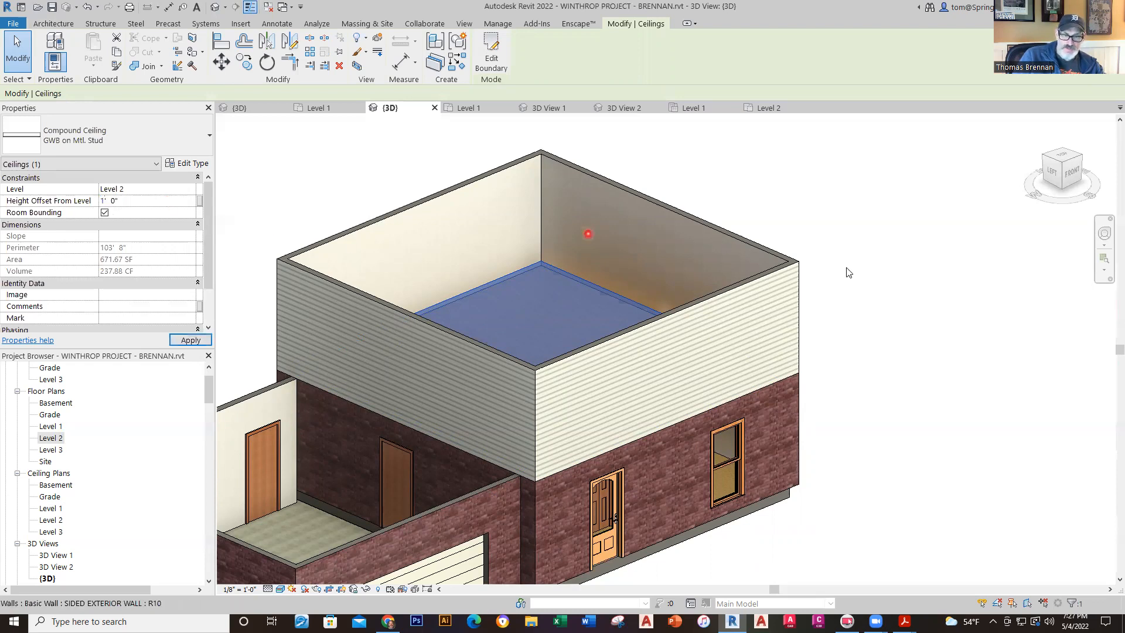
click(894, 250)
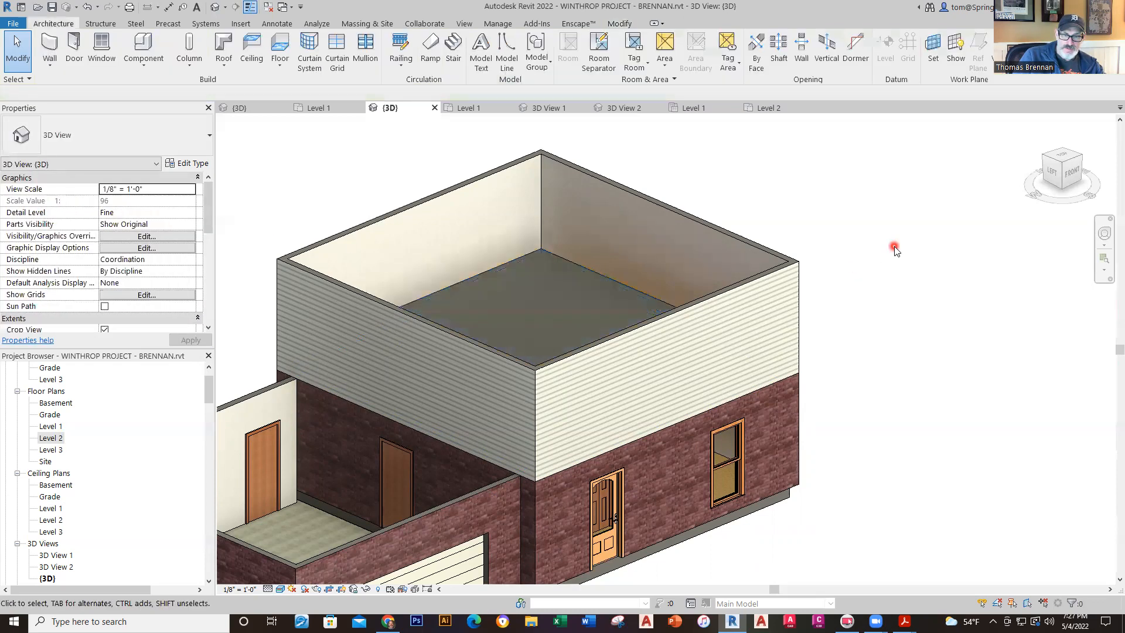
- Lower the GWB on Mtl. Stud ceiling beneath the wood floor by setting its height offset from Level 2 to -1' 0"
click(589, 279)
click(152, 204)
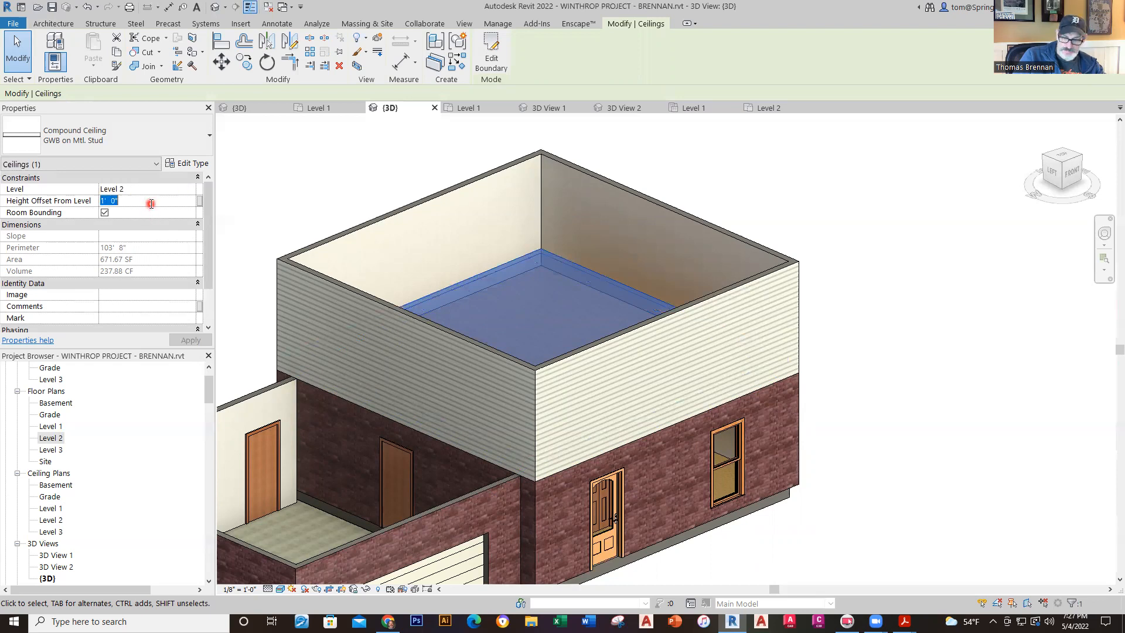
text(-1)
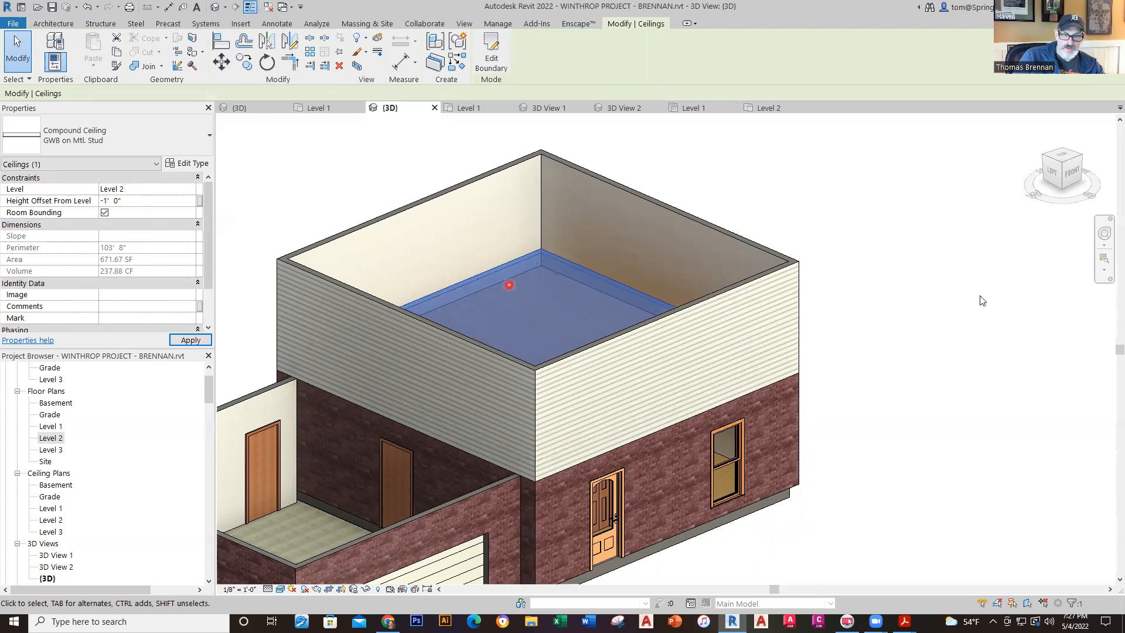
click(976, 300)
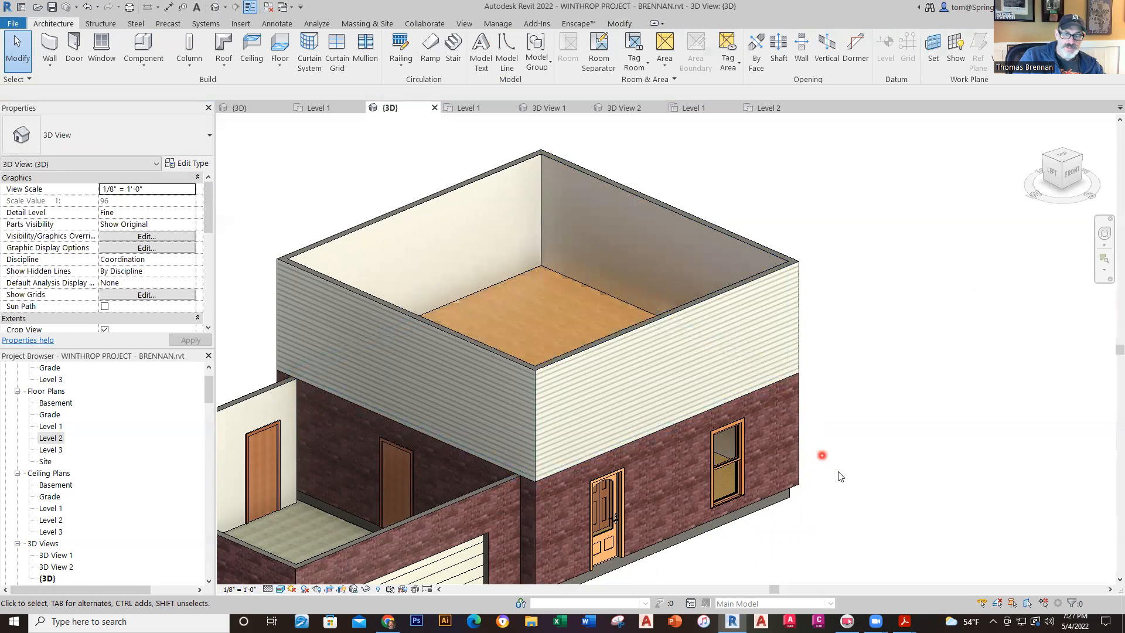
scroll(824, 460, down, 2)
middle_drag(829, 470, 765, 409)
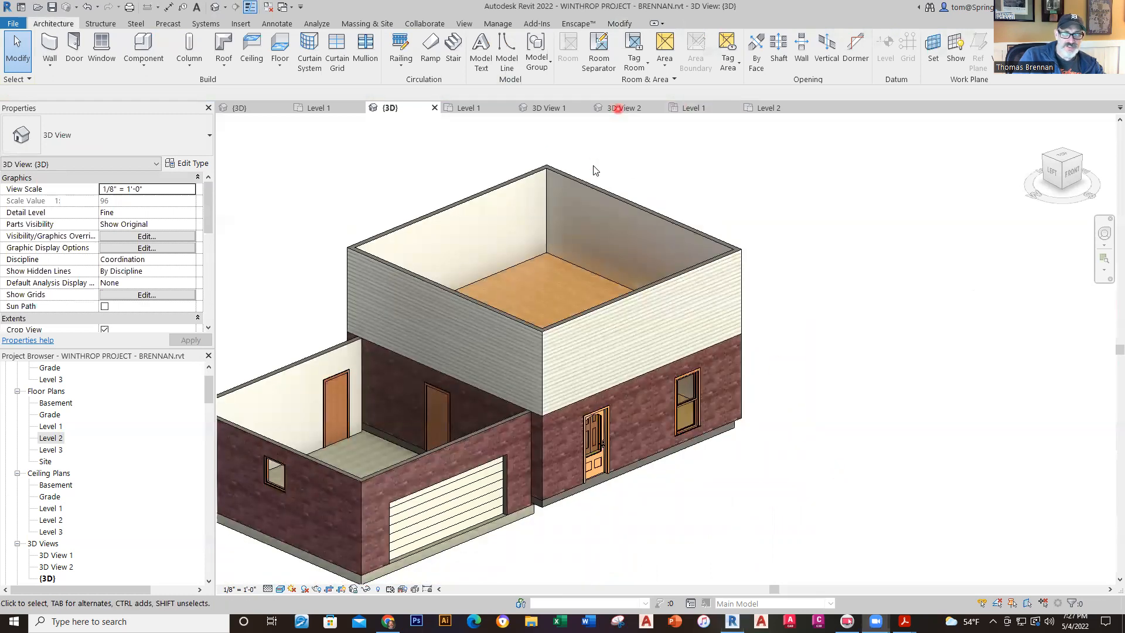
- Check the lowered ceiling in the interior perspectives 3D View 2 and 3D View 1, and return to the {3D} view
click(622, 108)
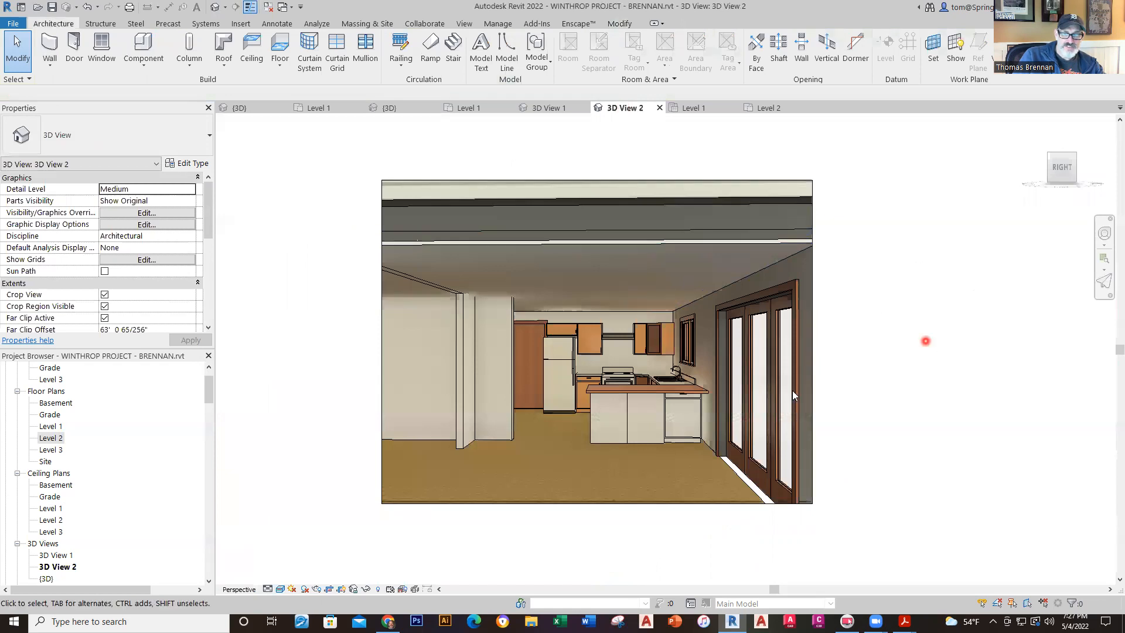
middle_drag(594, 274, 614, 348)
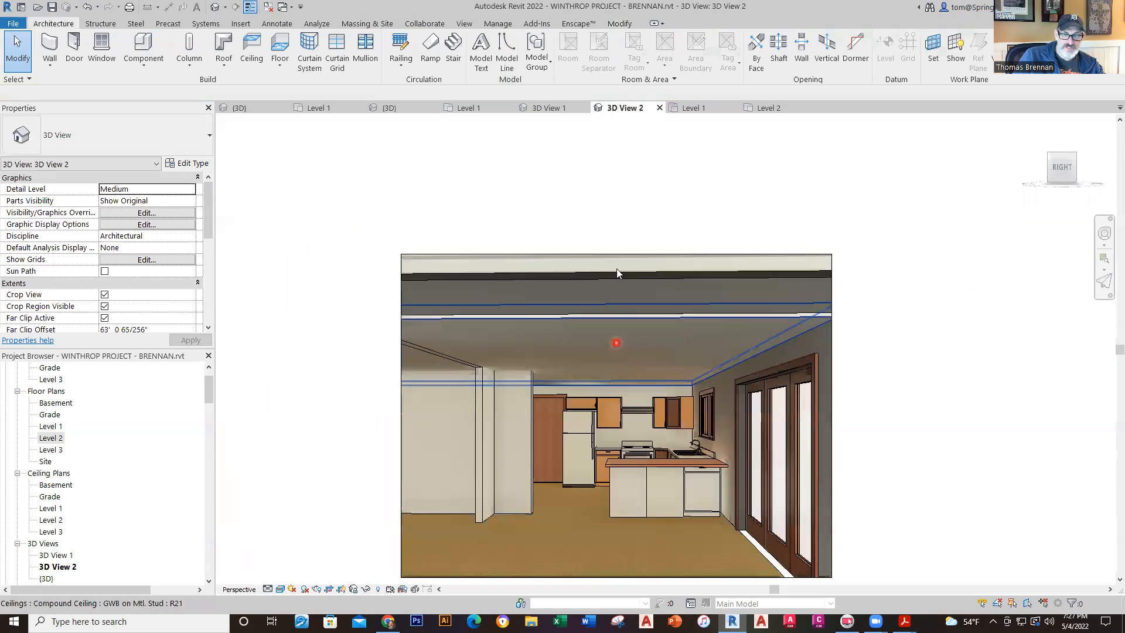
click(549, 108)
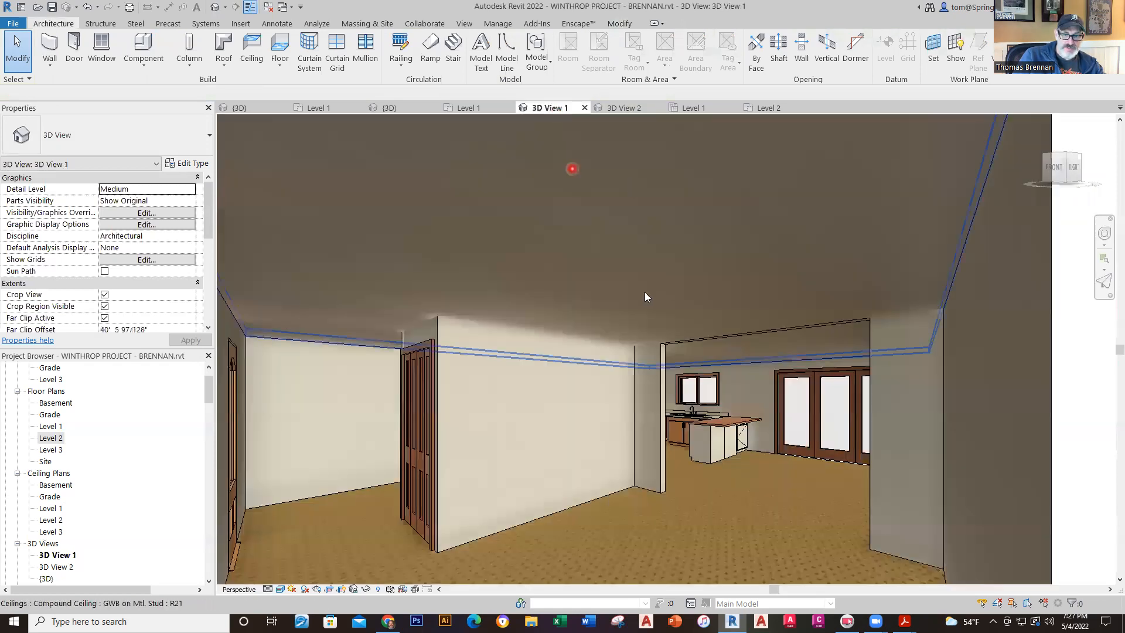
scroll(638, 271, down, 1)
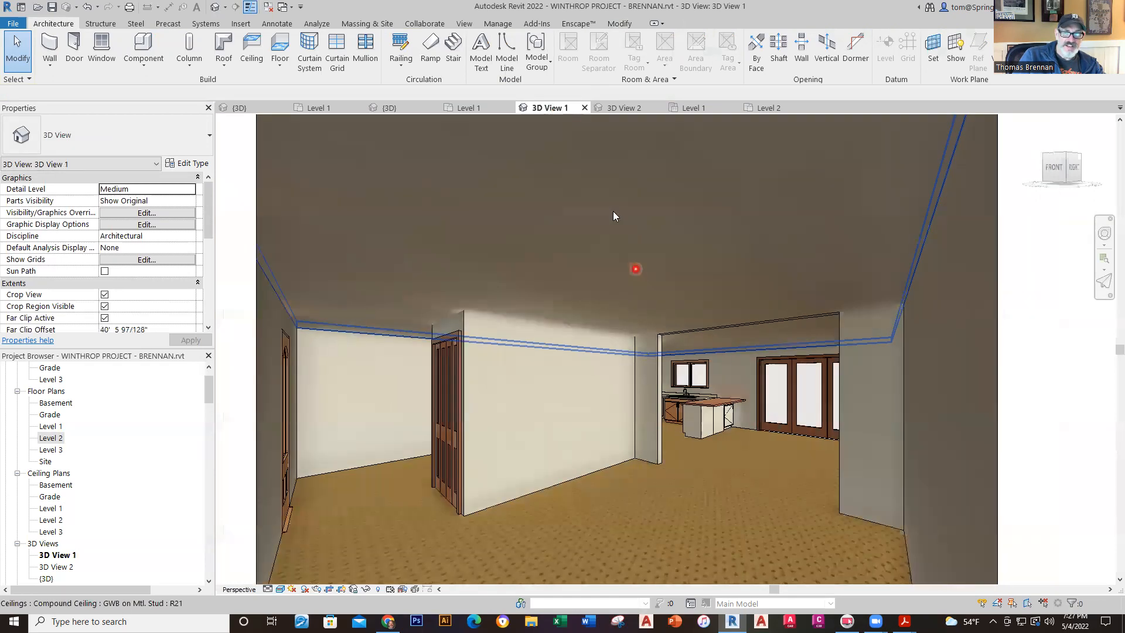
click(409, 109)
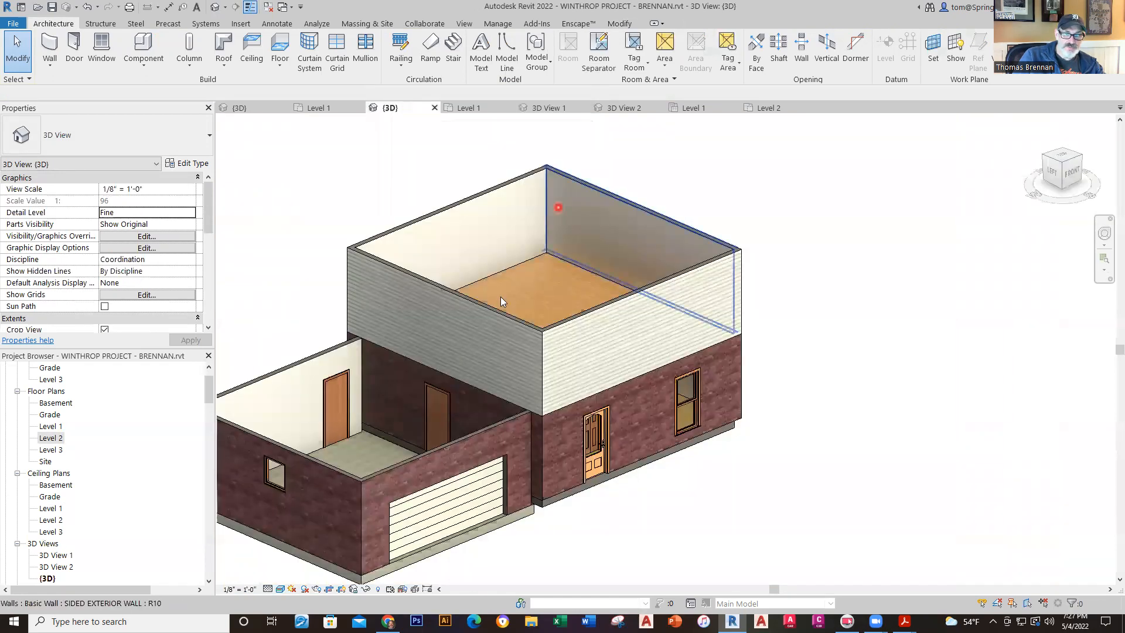
- Save the project, and examine the rear window locations on the Level 2 floor plan of the Winthrop House - Phase 10 model
middle_drag(866, 291, 830, 321)
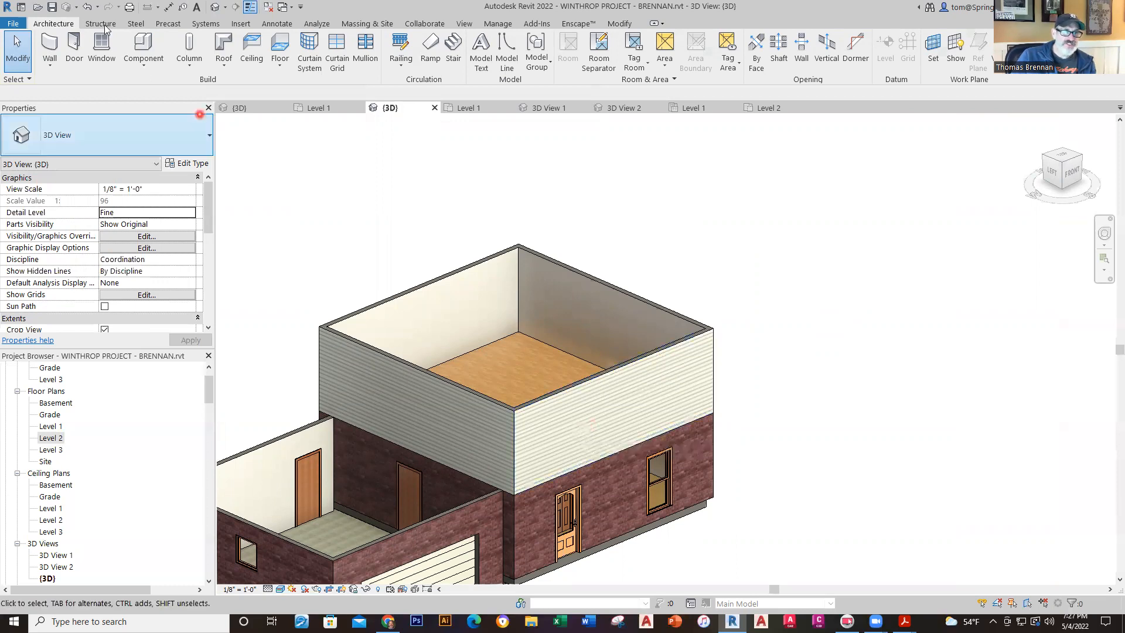
click(53, 8)
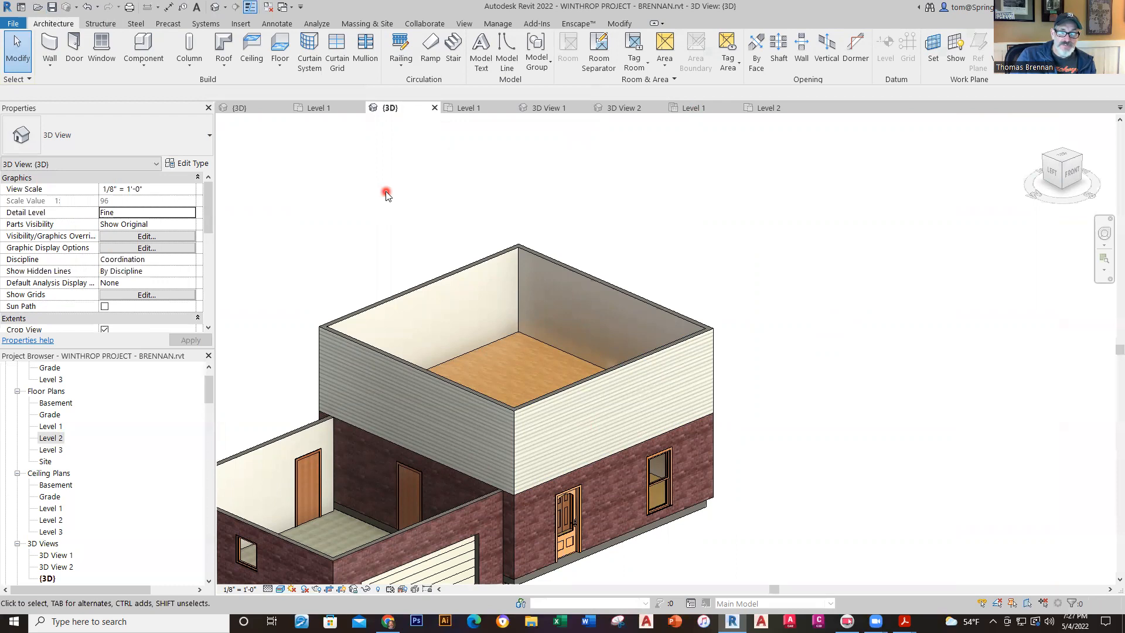
click(235, 110)
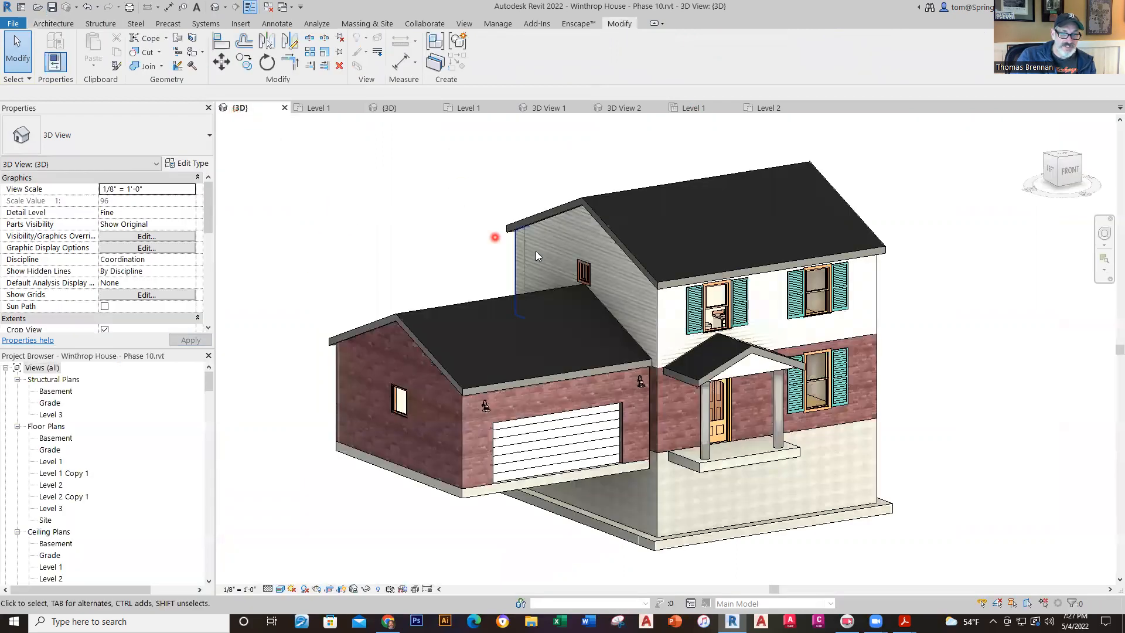
double_click(53, 485)
middle_drag(808, 277, 773, 335)
scroll(696, 273, up, 2)
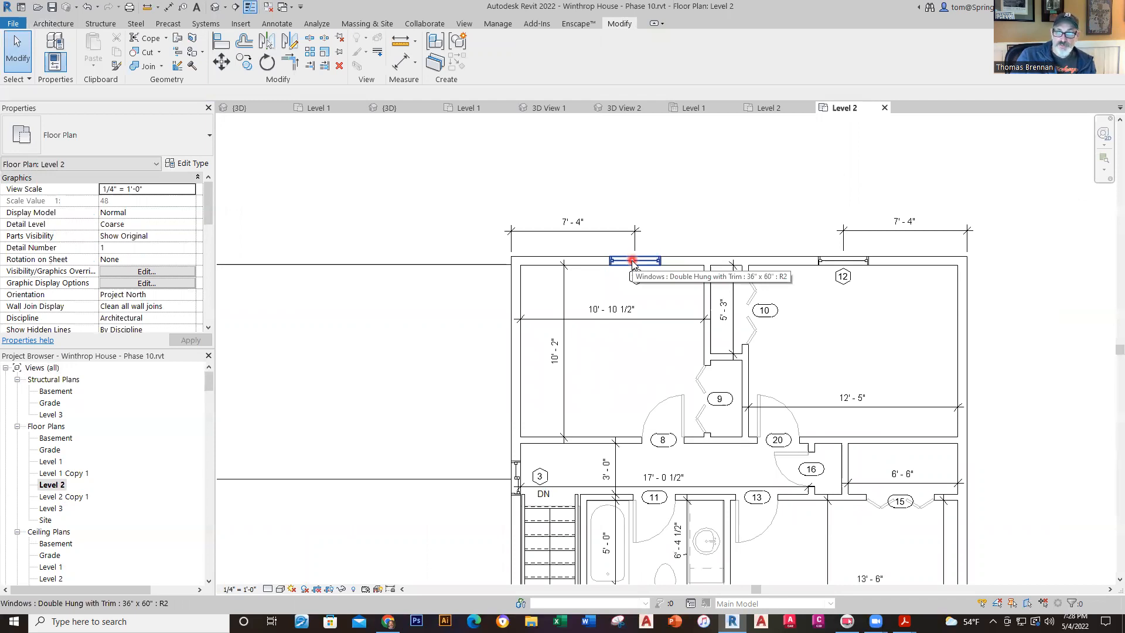
- In the BRENNAN project's Level 2 plan, place a Double Hung with Trim 36" x 60" window in the rear wall, about 5' 6" from the garage-side wall
click(766, 108)
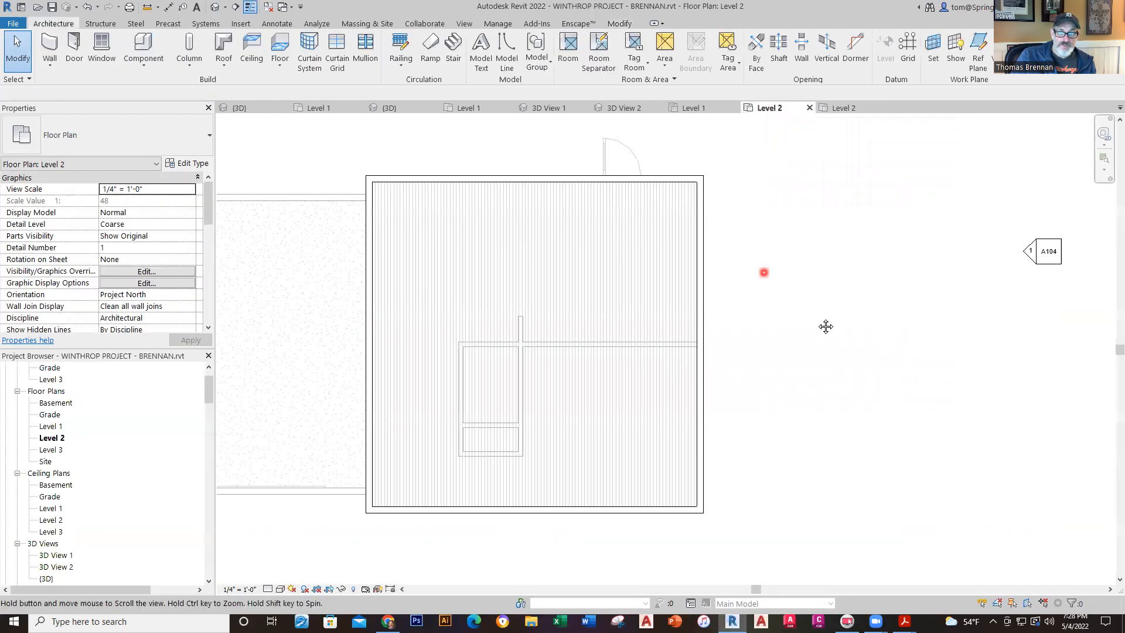
click(102, 50)
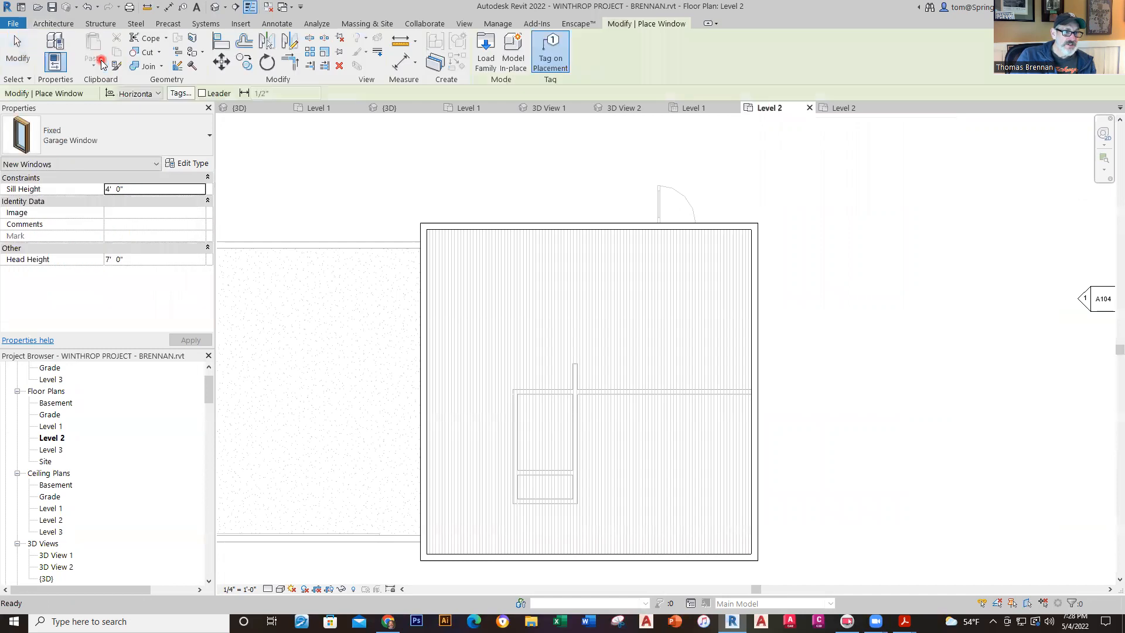
click(206, 138)
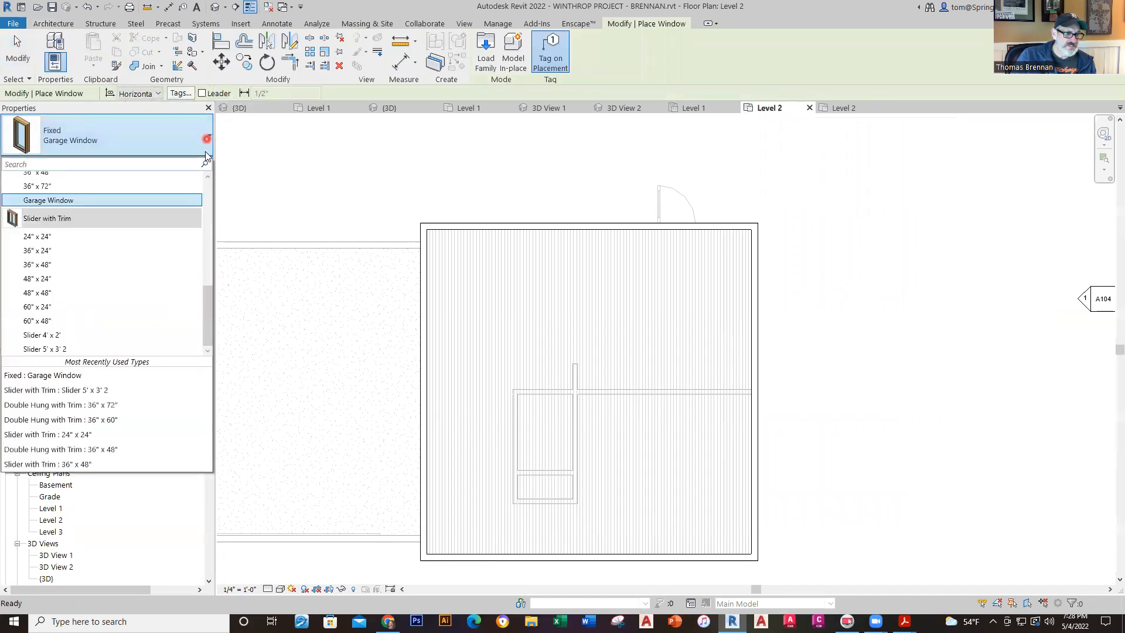
click(141, 419)
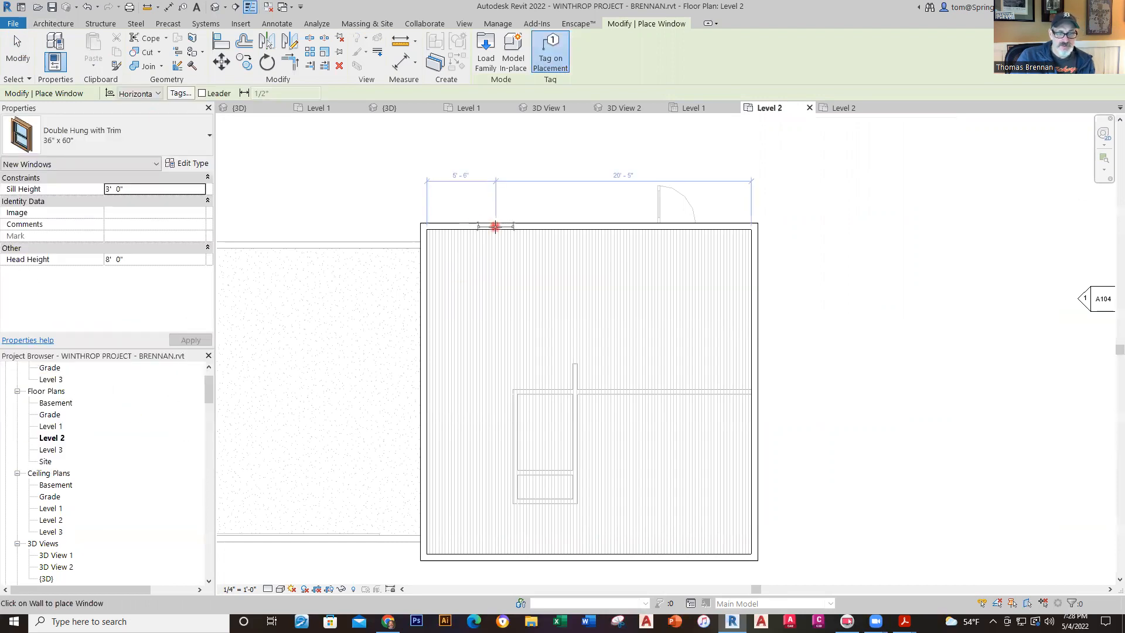
click(495, 226)
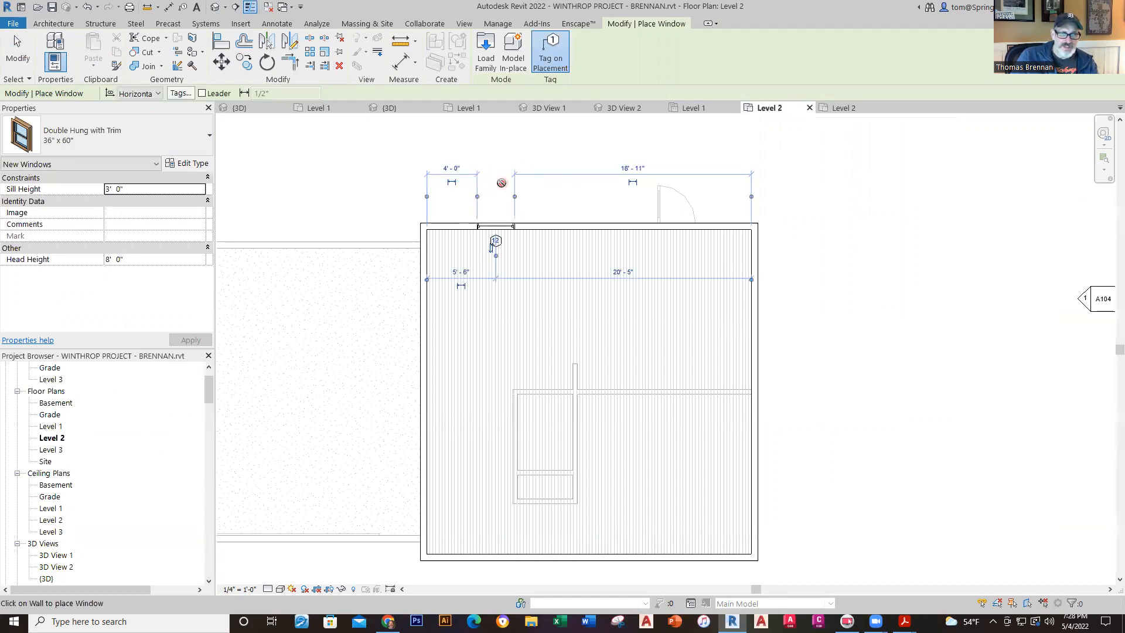
key(Escape)
key(Escape)
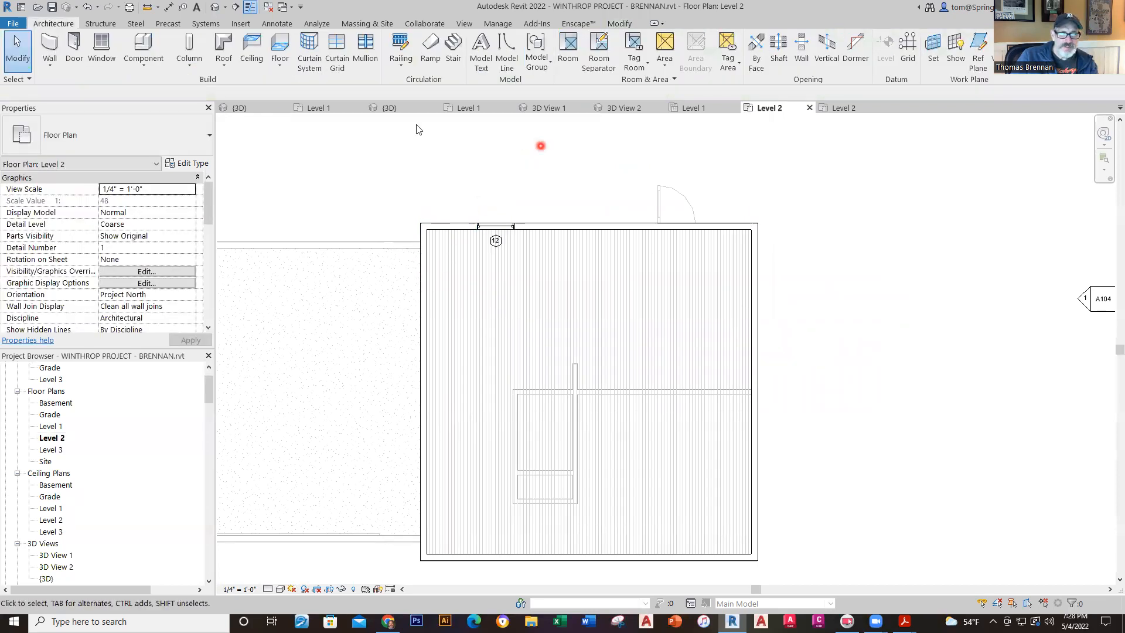
- Recheck the Phase 10 Level 2 plan, and move the new window's tag outside the rear wall in the BRENNAN project
click(321, 109)
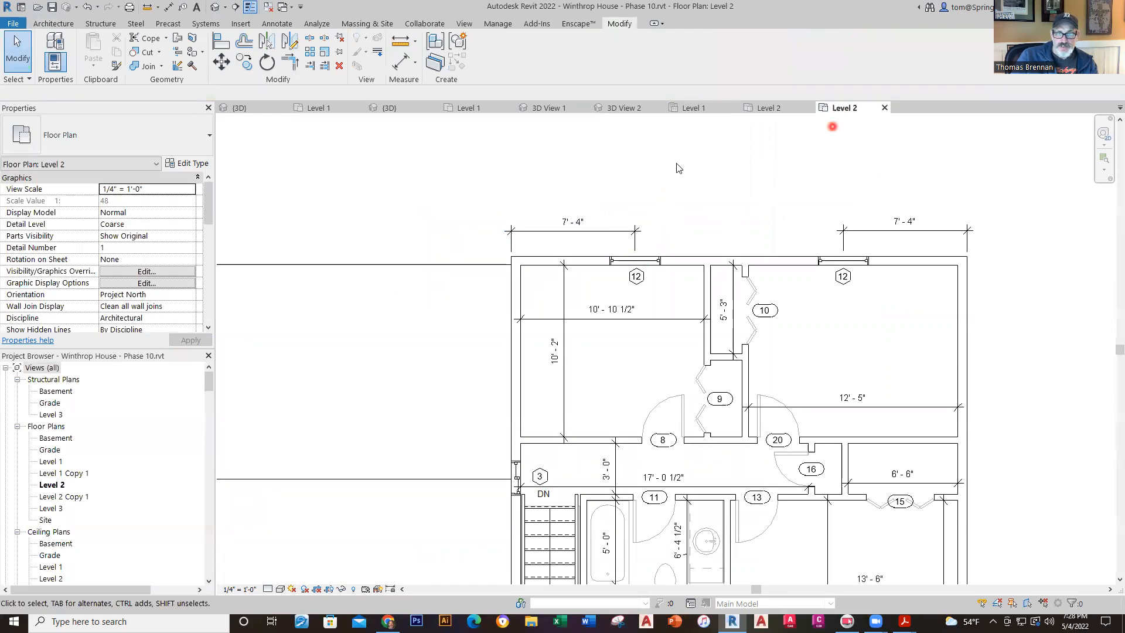
click(768, 107)
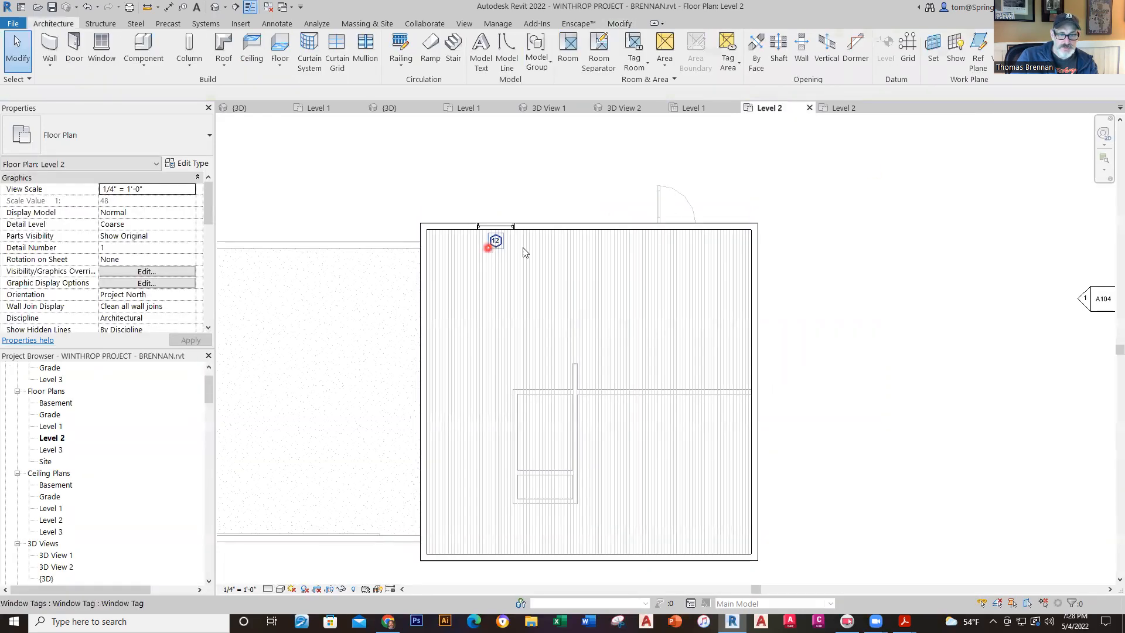
click(497, 245)
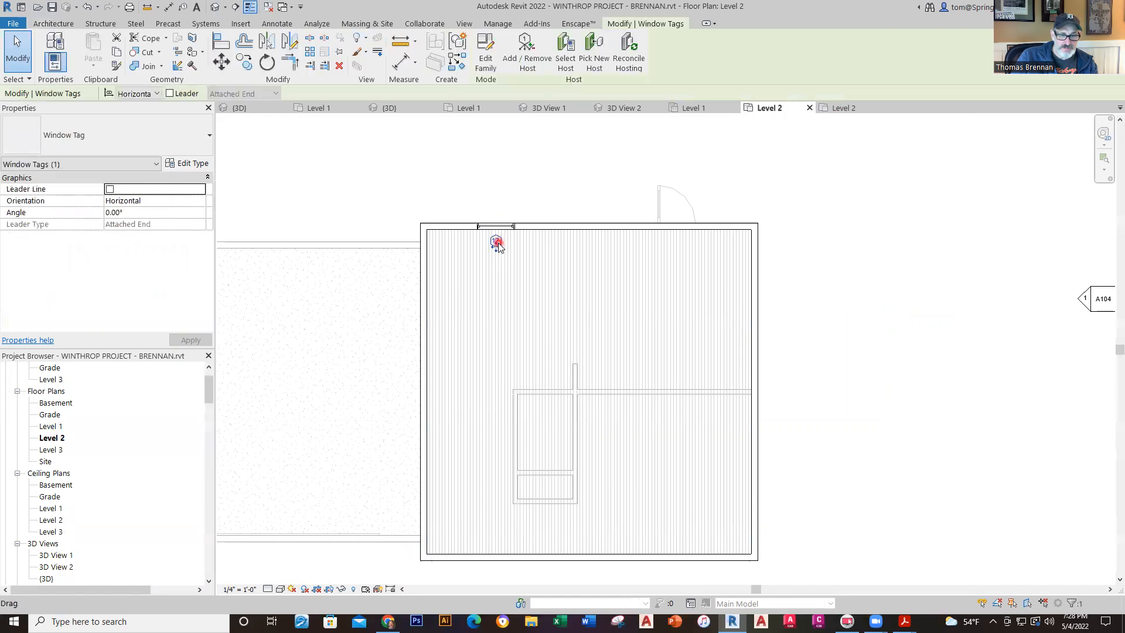
drag(498, 245, 499, 212)
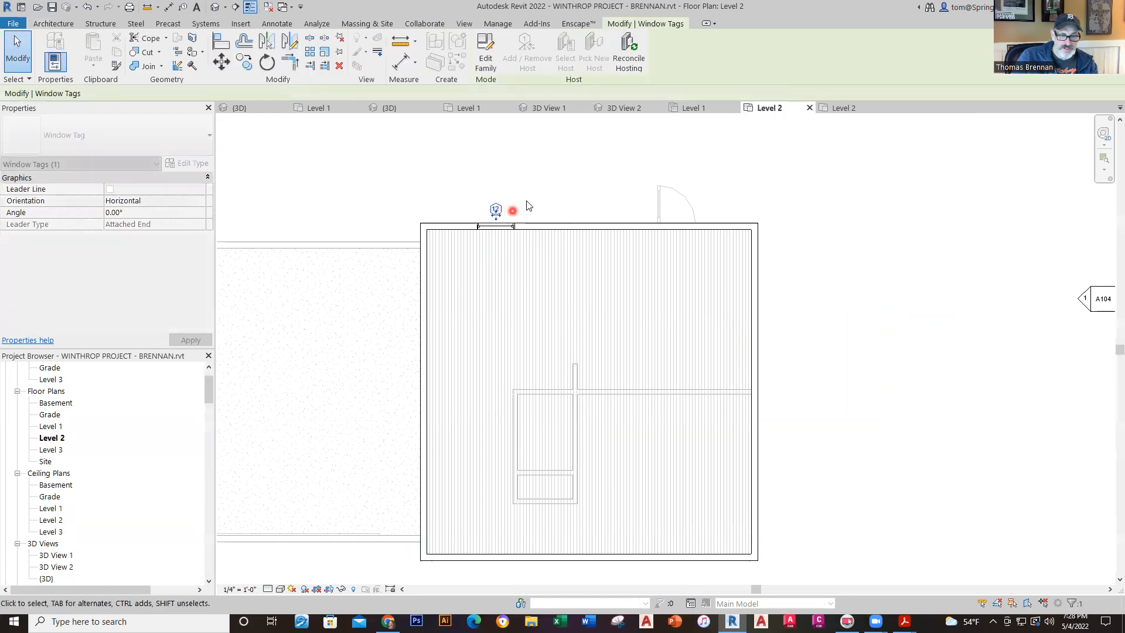
click(527, 204)
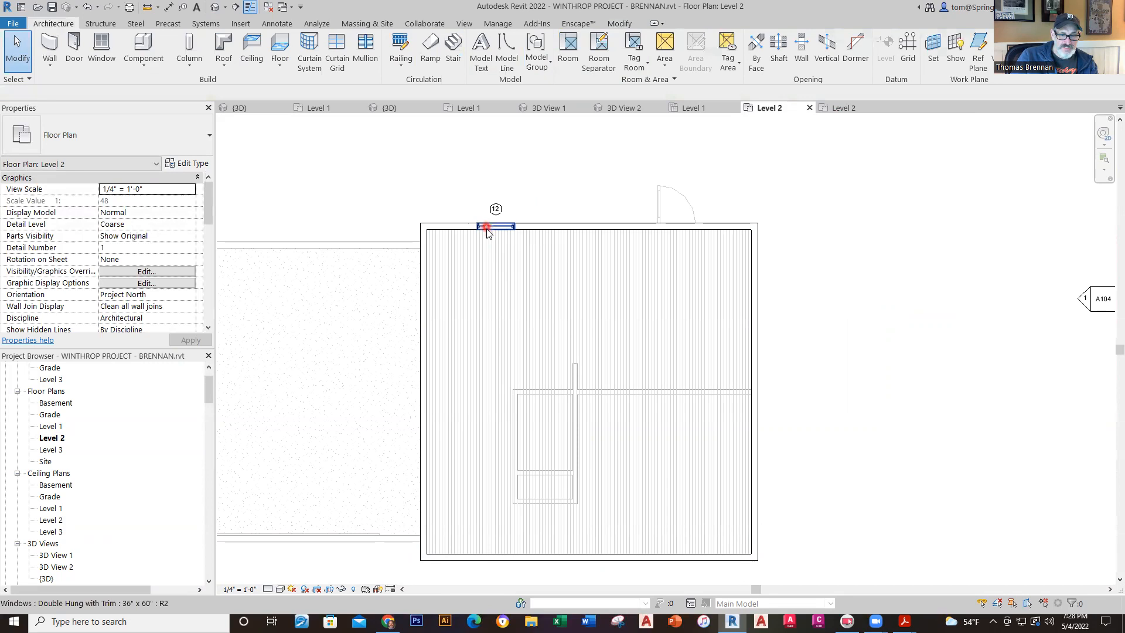
- Reference the rear window's temporary dimension from its centre to the garage-side wall's outer face, and set it to 7' 4"
click(485, 228)
click(478, 195)
drag(478, 198, 512, 200)
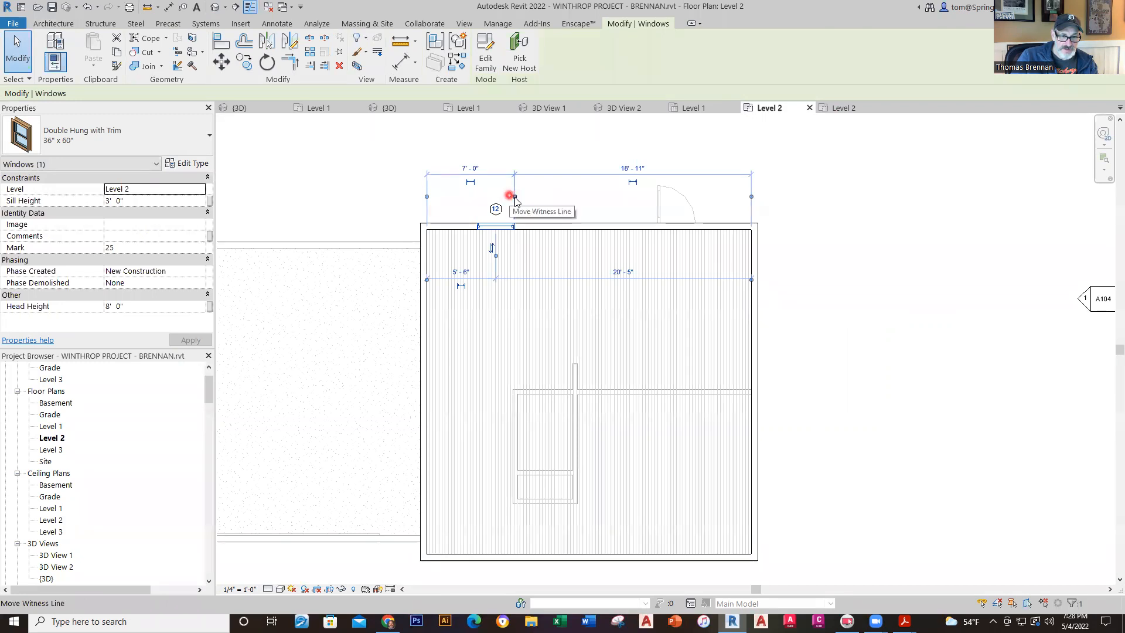
click(514, 198)
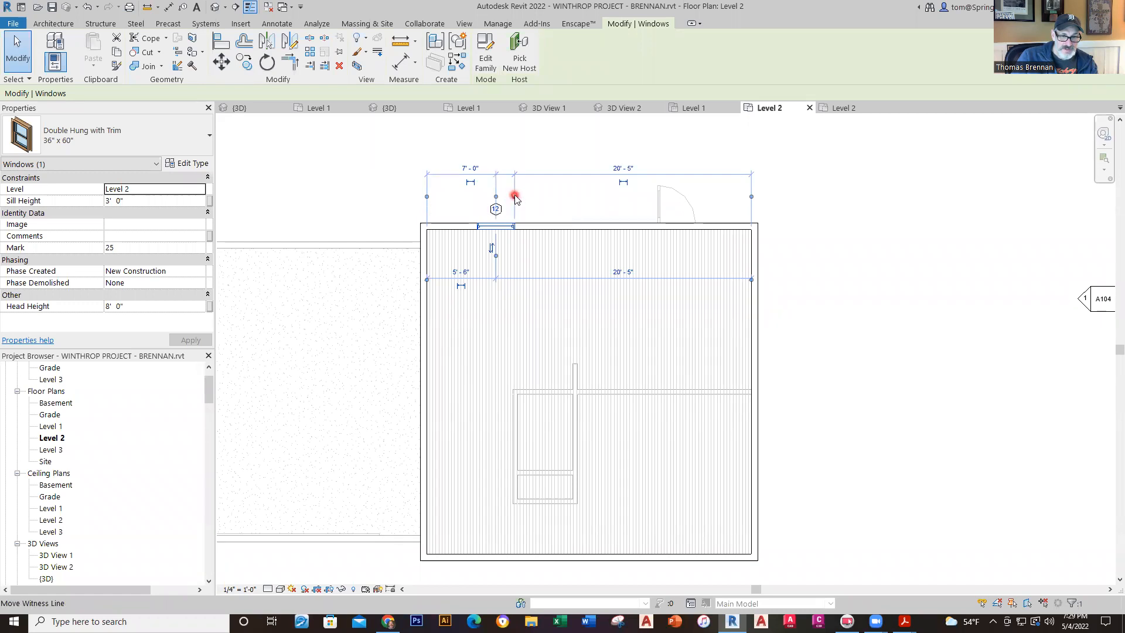
drag(514, 198, 497, 198)
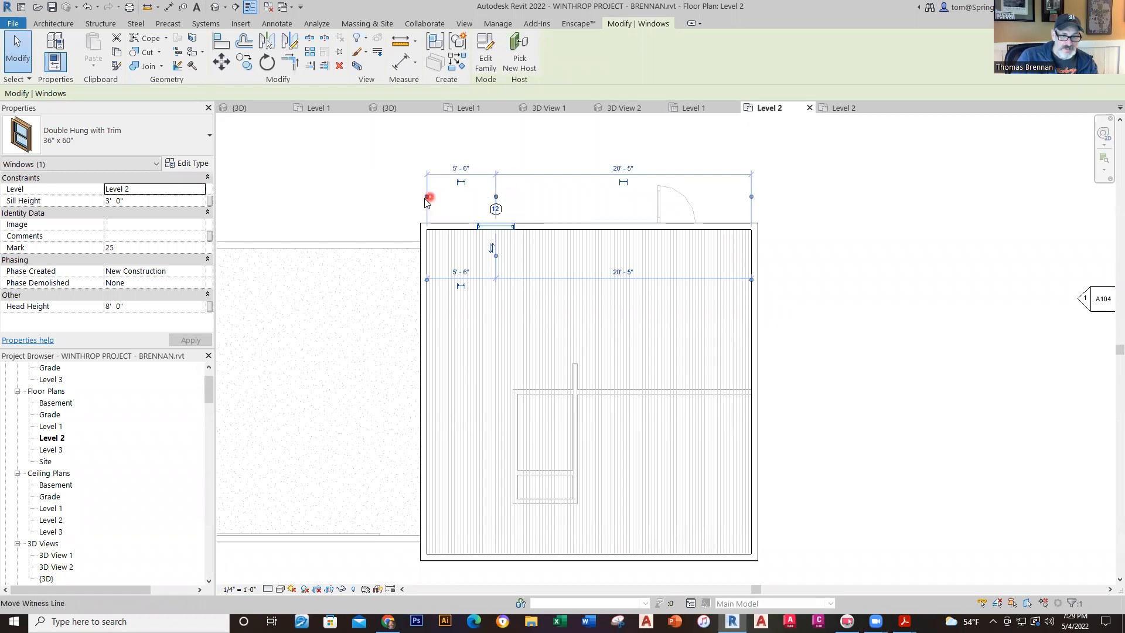
drag(428, 200, 420, 199)
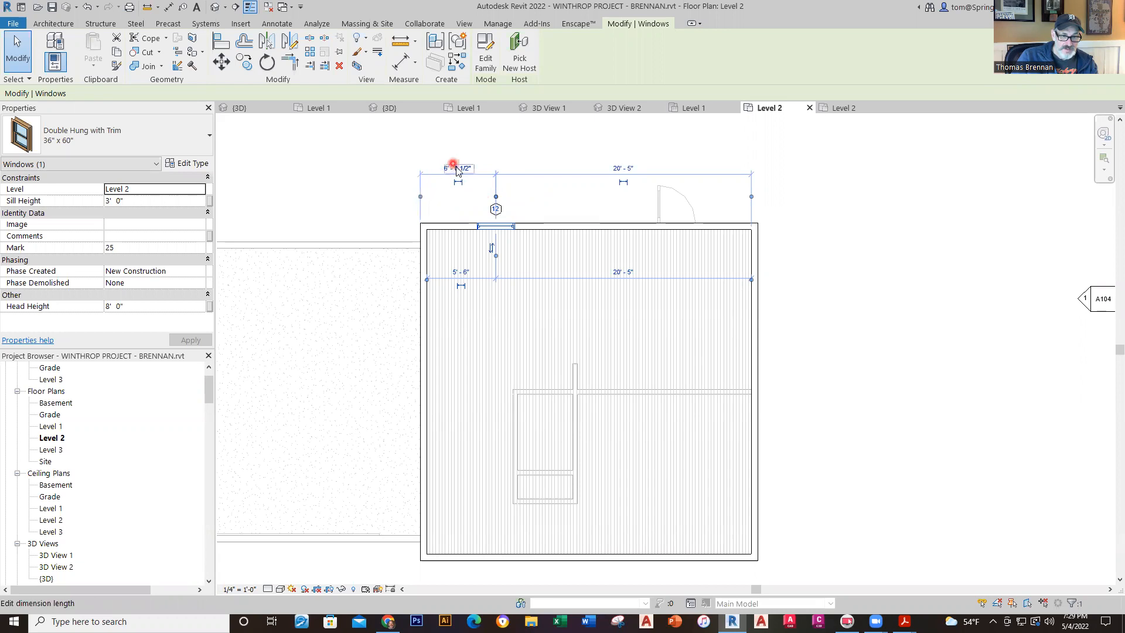
click(457, 169)
text(7' - 4)
key(Return)
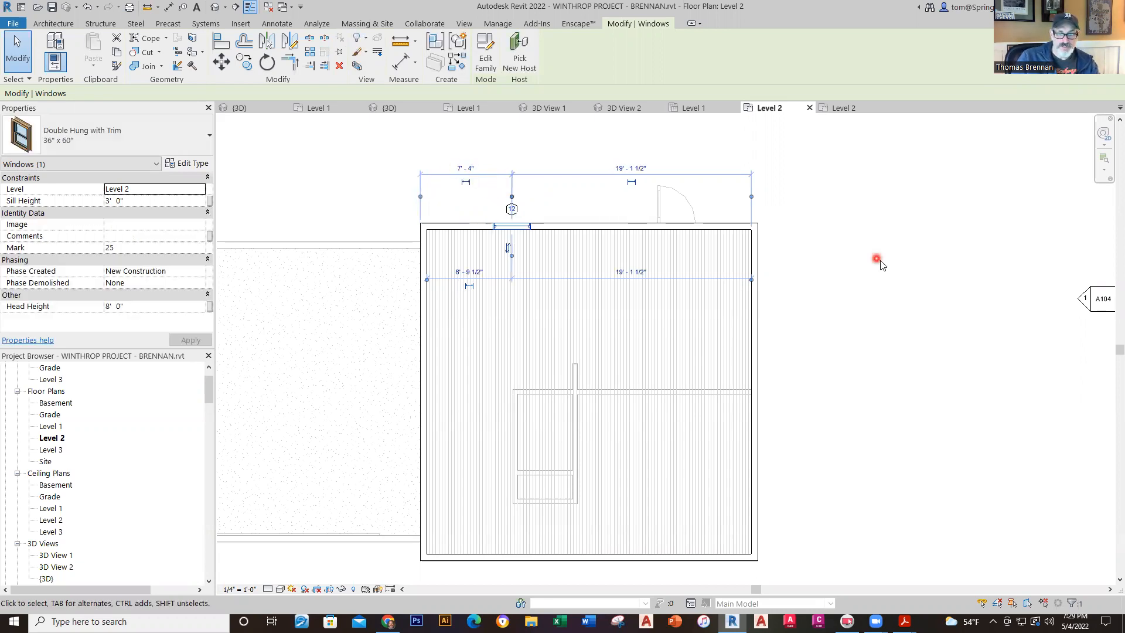
click(882, 265)
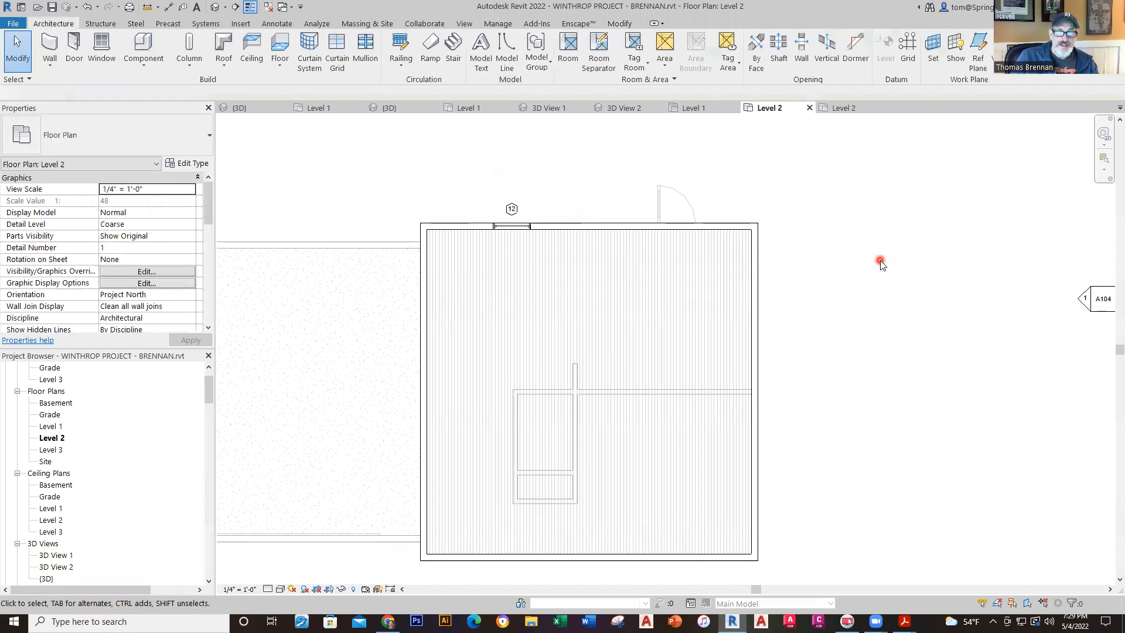
- Mirror a copy of the rear window about a drawn vertical axis through the rear wall's midpoint
click(516, 233)
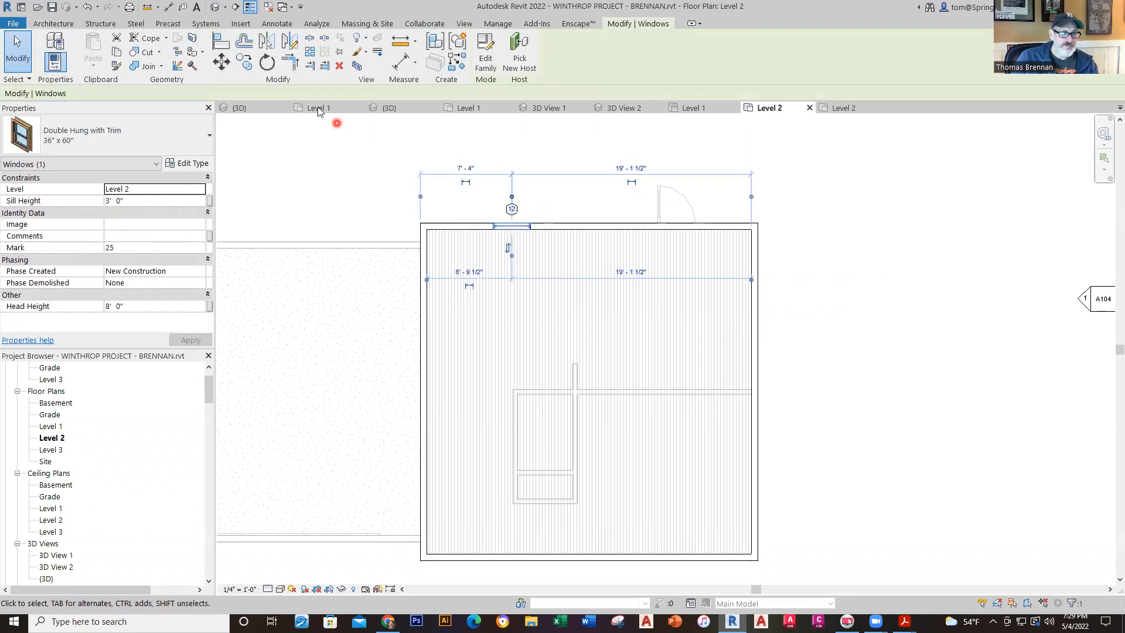
click(267, 44)
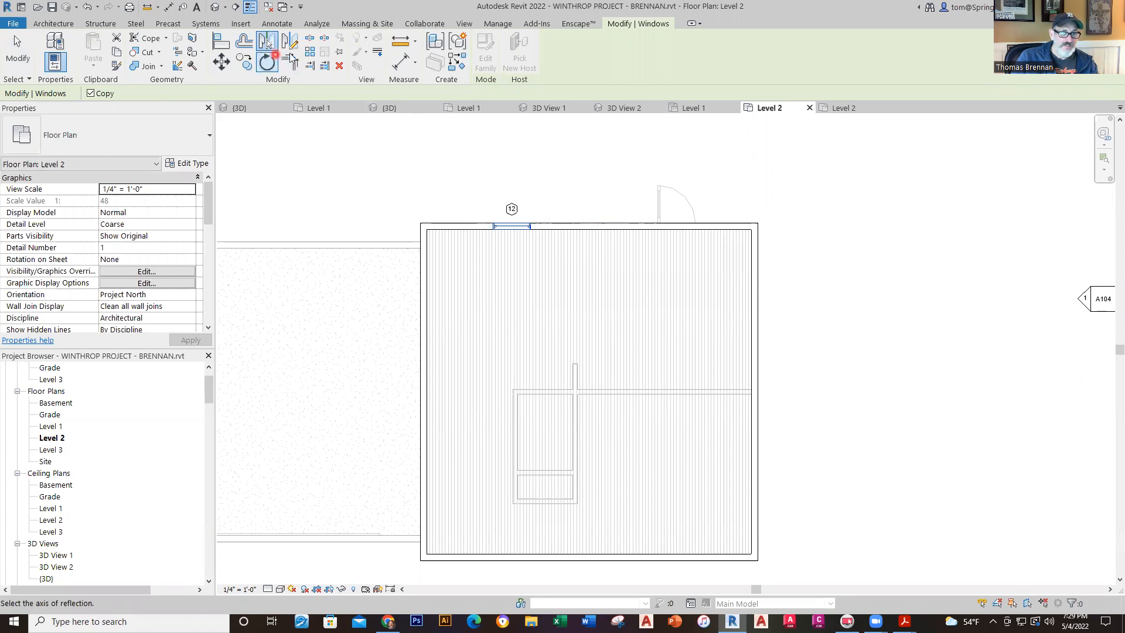
click(293, 48)
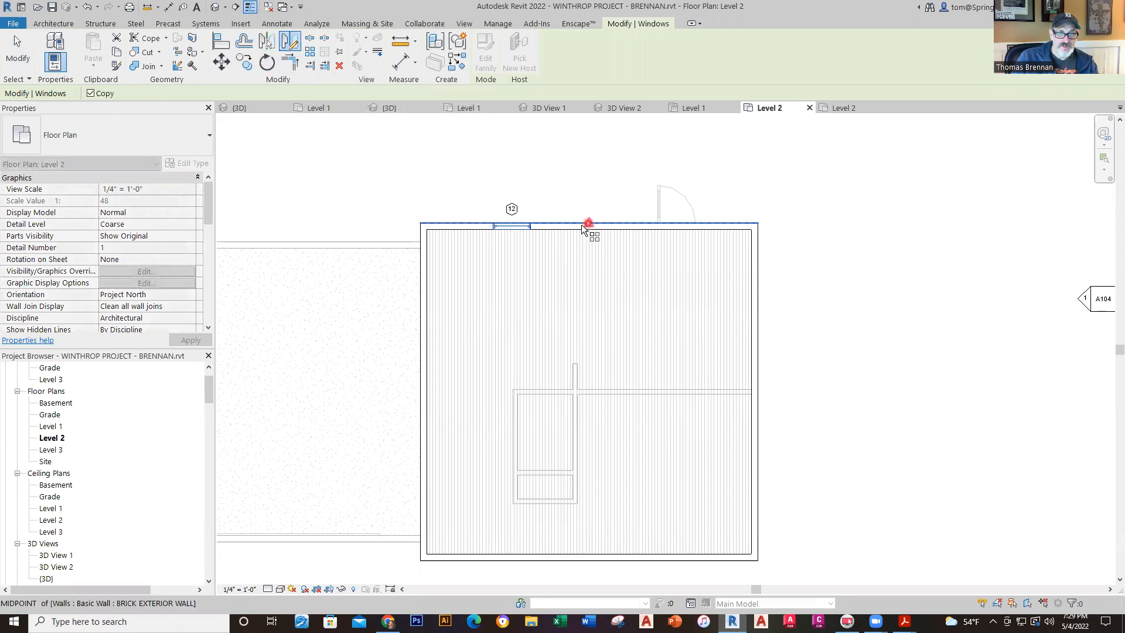
click(588, 223)
click(585, 302)
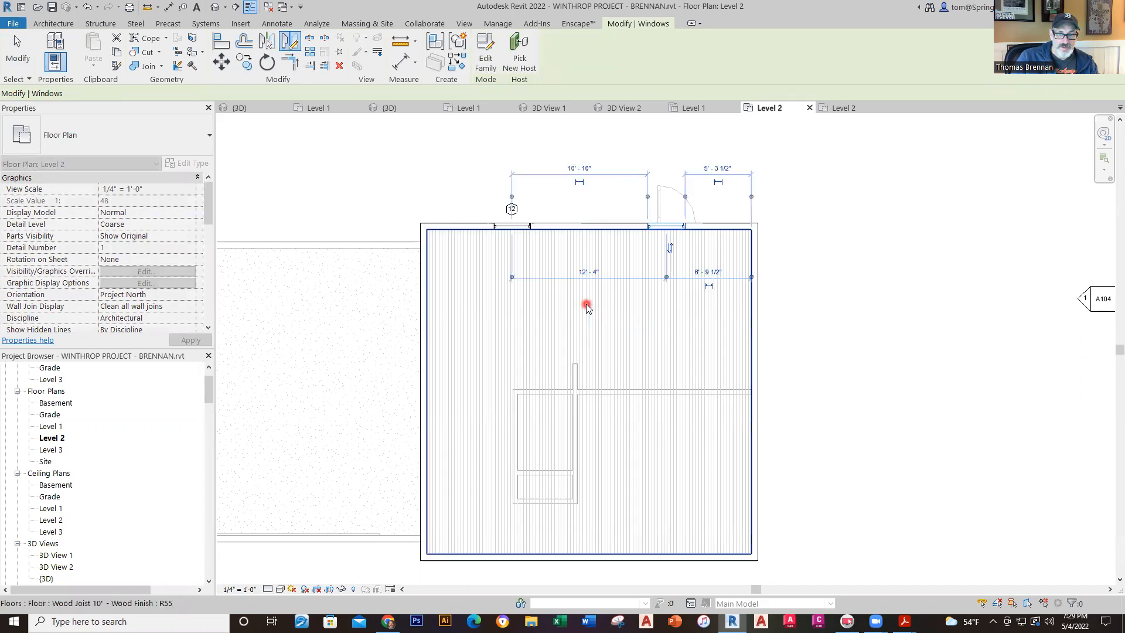
click(913, 321)
- Check the mirrored window's centre distance to the outer face of the wall opposite the garage, and view both rear windows in the {3D} view
click(660, 229)
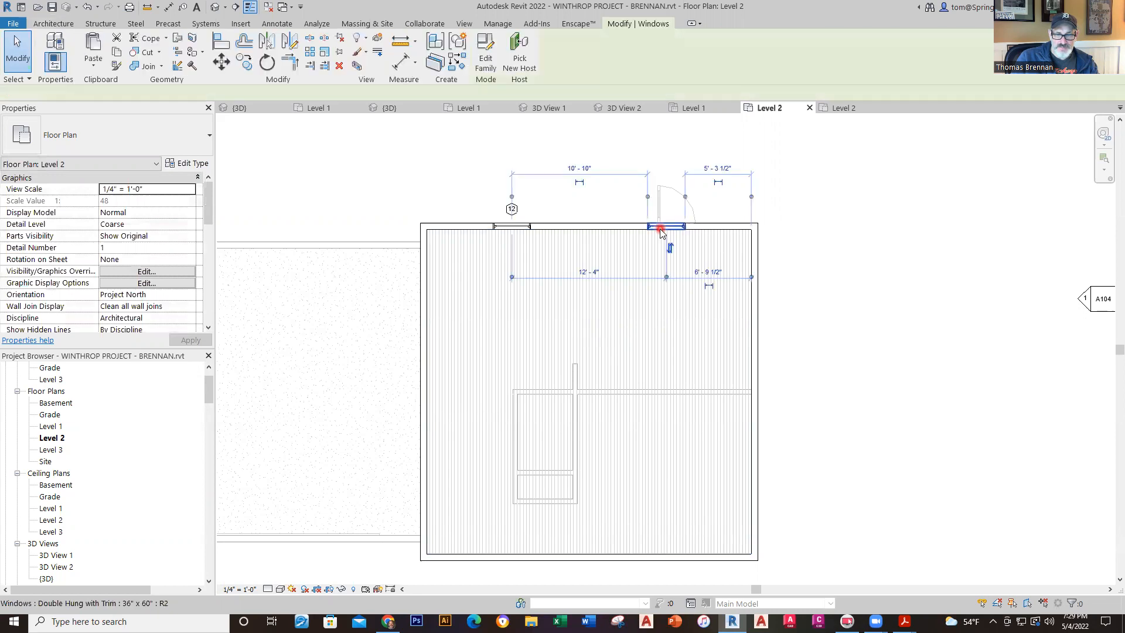
drag(686, 197, 644, 194)
click(646, 197)
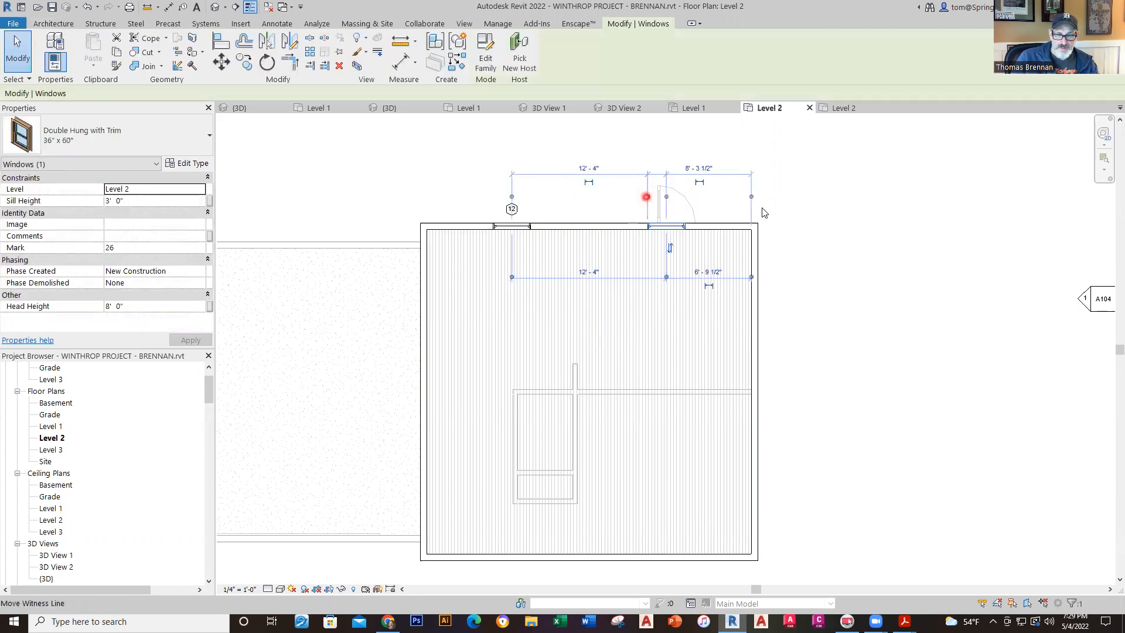
click(646, 197)
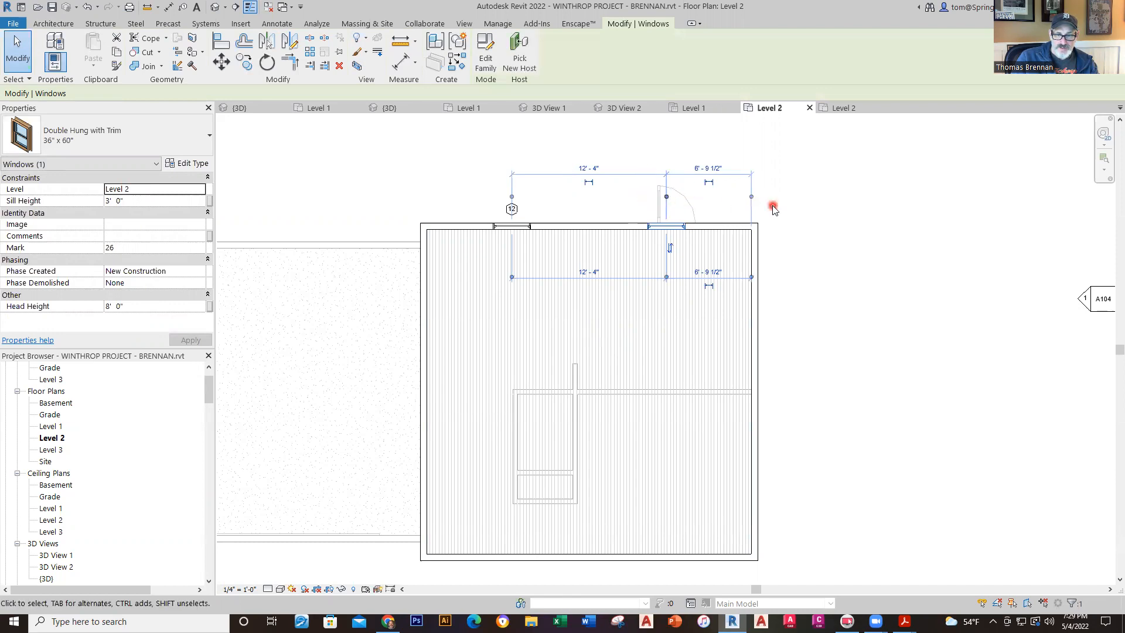
click(714, 166)
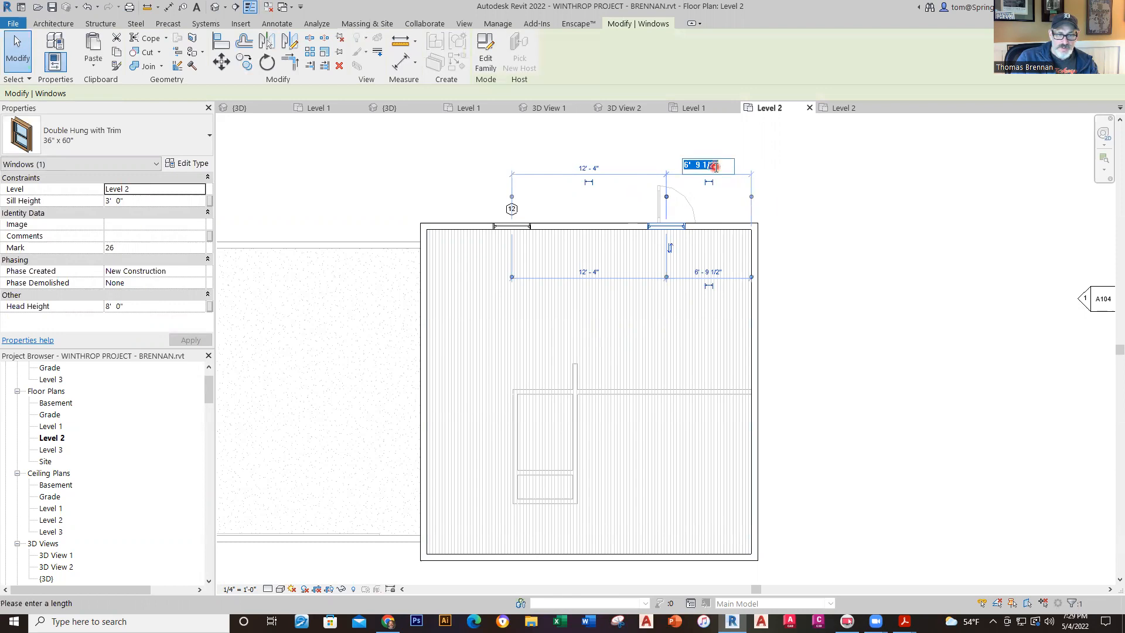
click(521, 234)
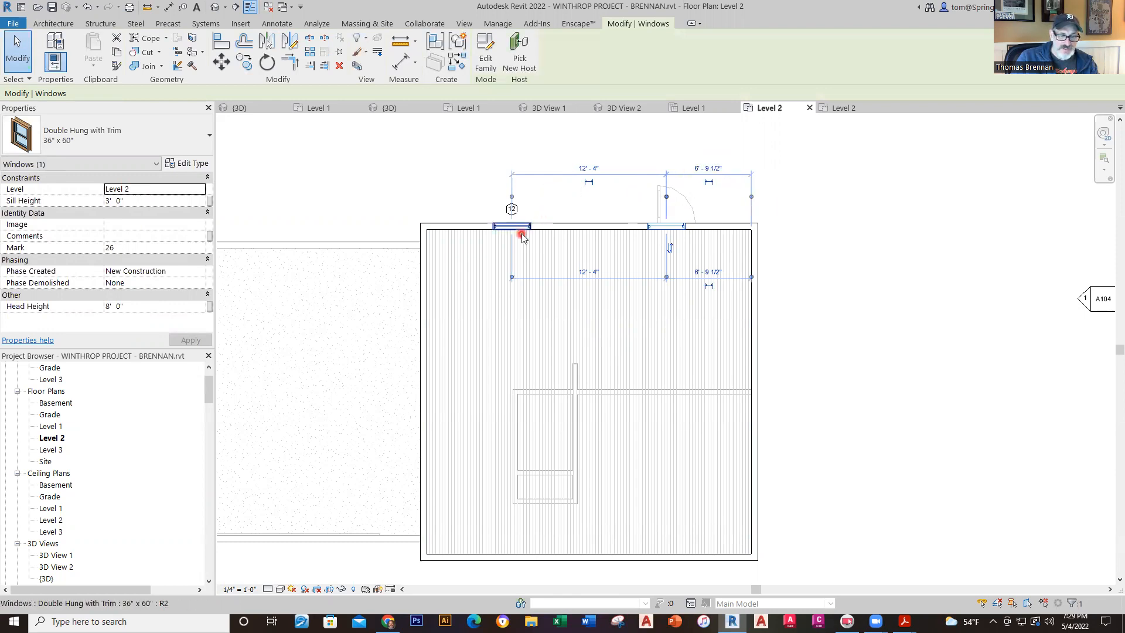
click(781, 196)
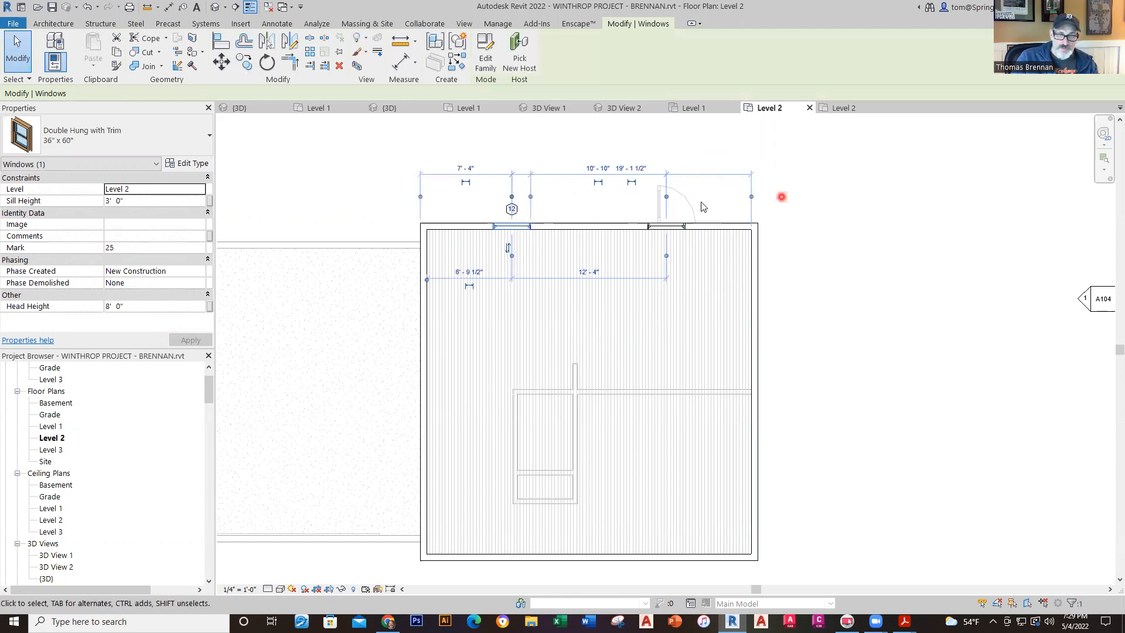
click(666, 223)
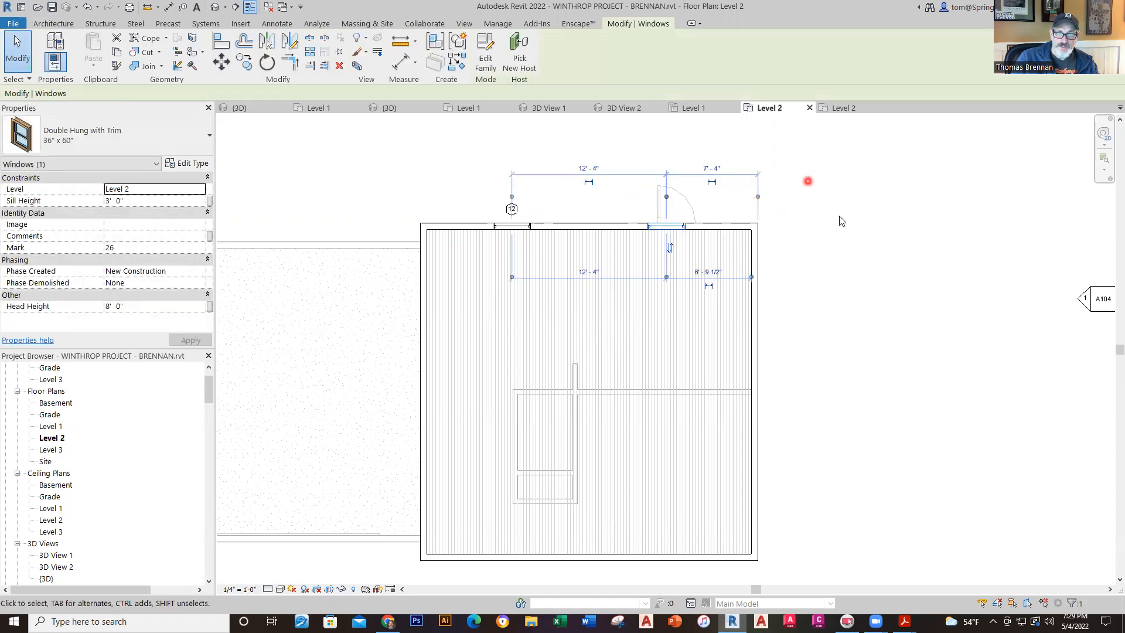
click(866, 276)
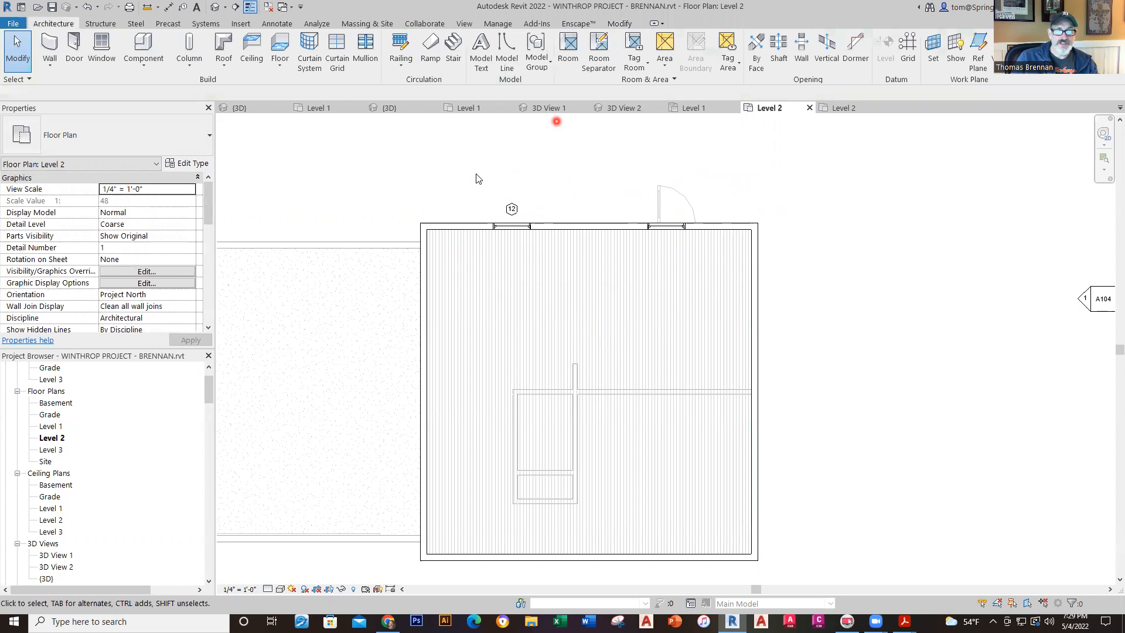
click(413, 109)
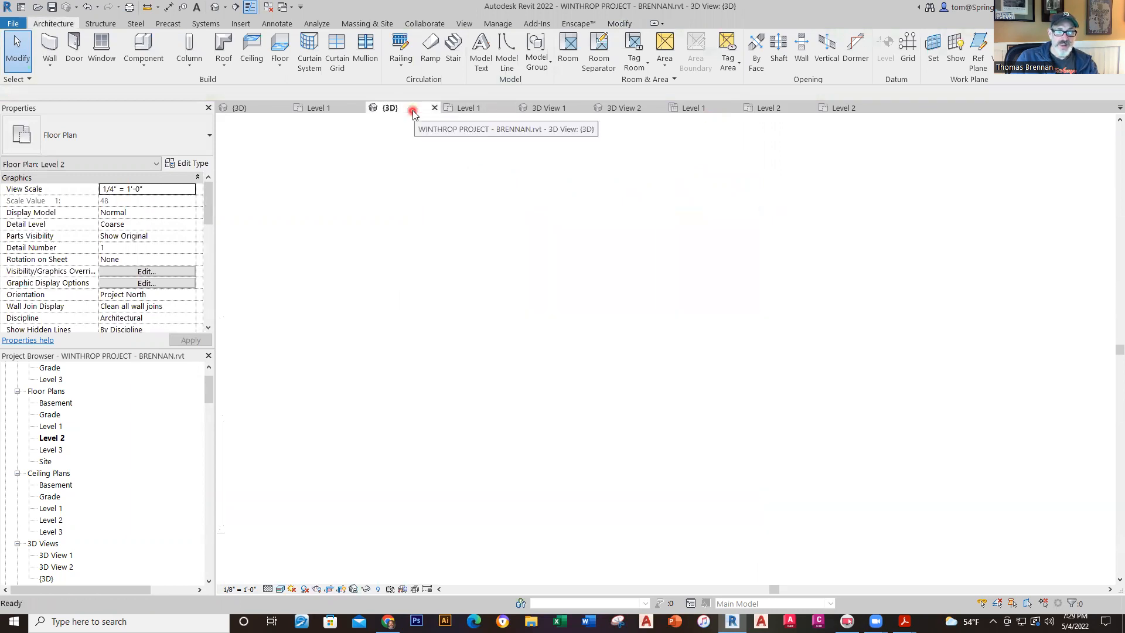
scroll(761, 363, down, 1)
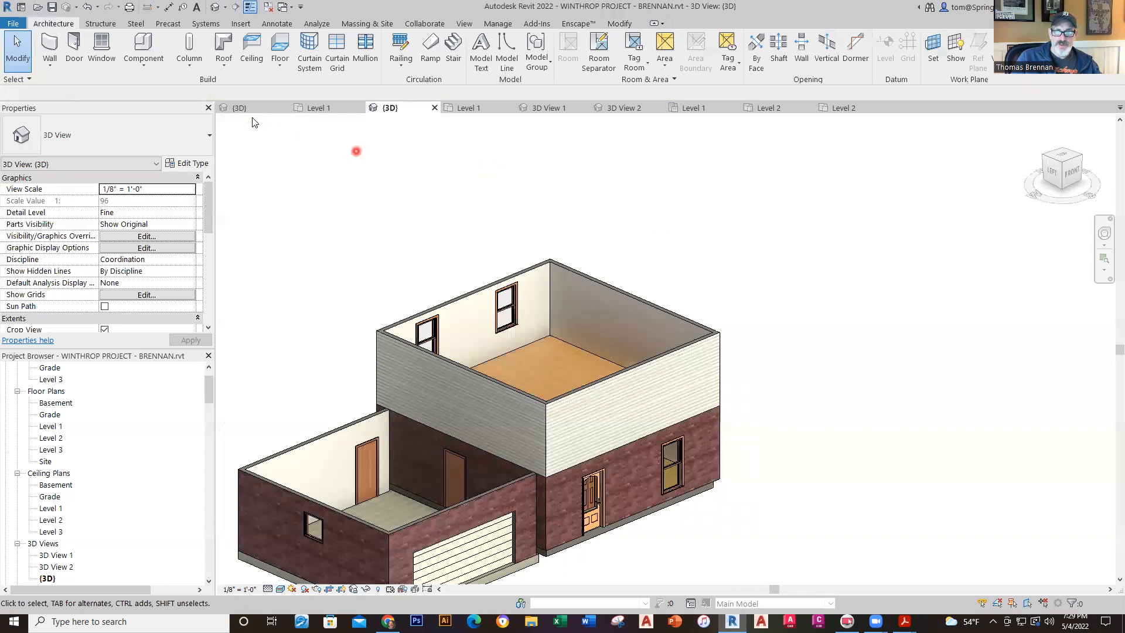
- Check the garage-side rear window's sill height in the Phase 10 Level 2 plan, and return to the BRENNAN project's Level 2 plan
click(847, 110)
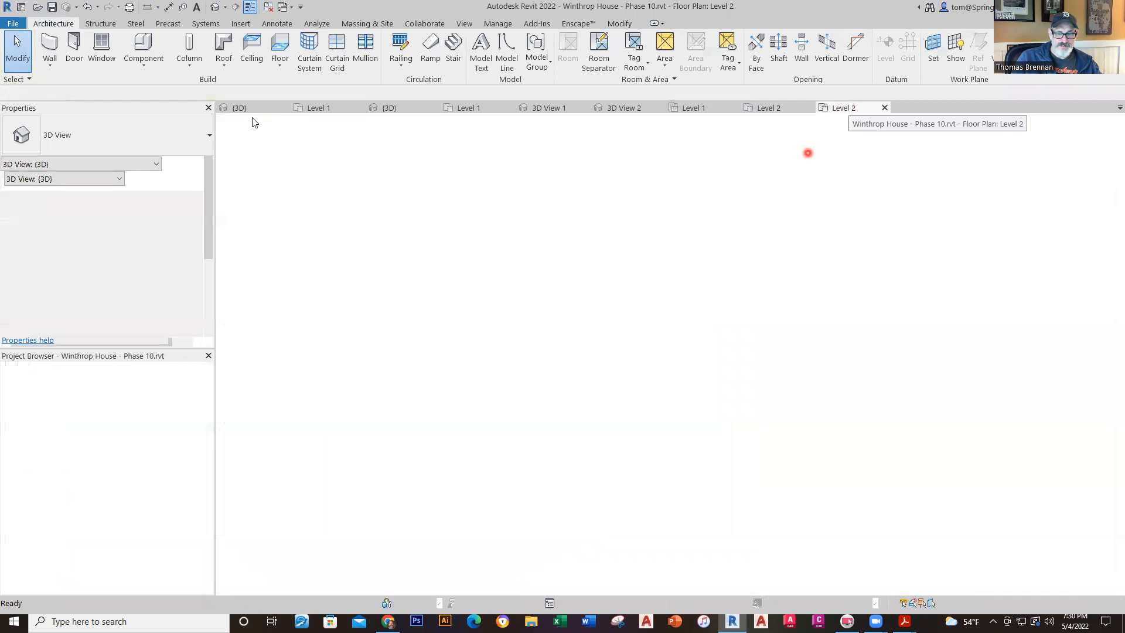
click(656, 264)
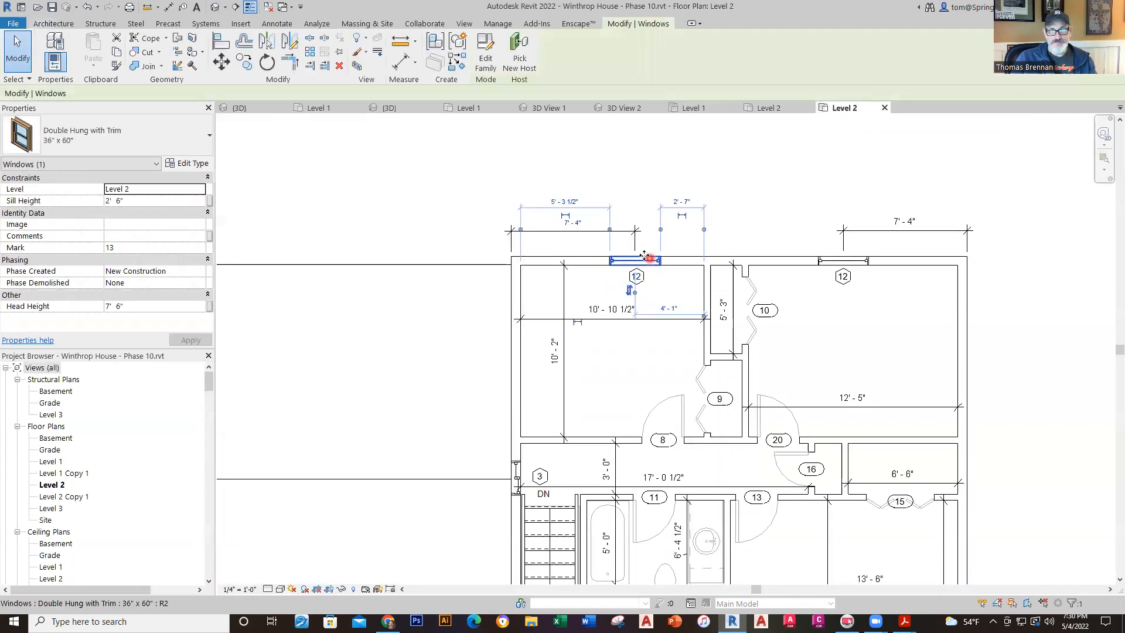
click(768, 107)
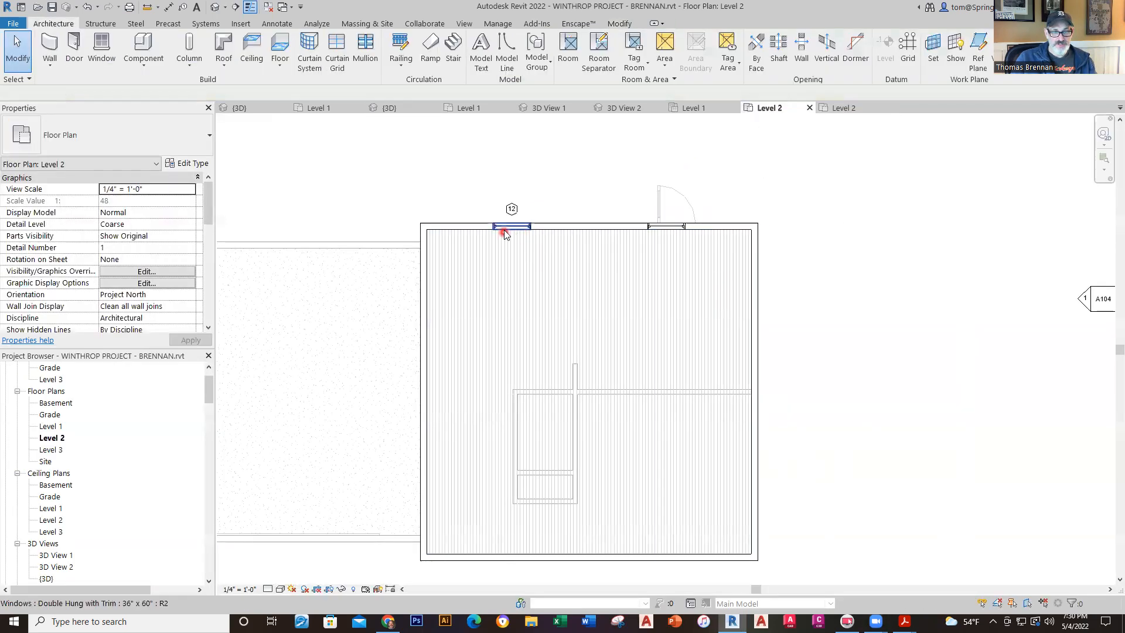
- Set the sill height of both rear windows on Level 2 to 2' 6"
click(506, 229)
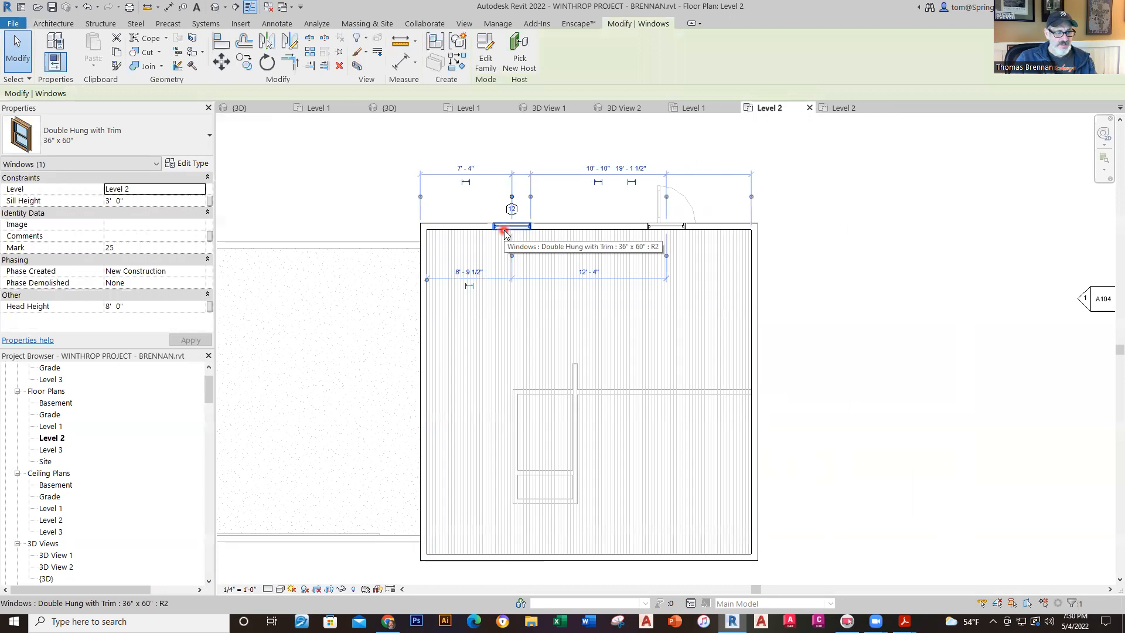
click(160, 205)
text(2 6)
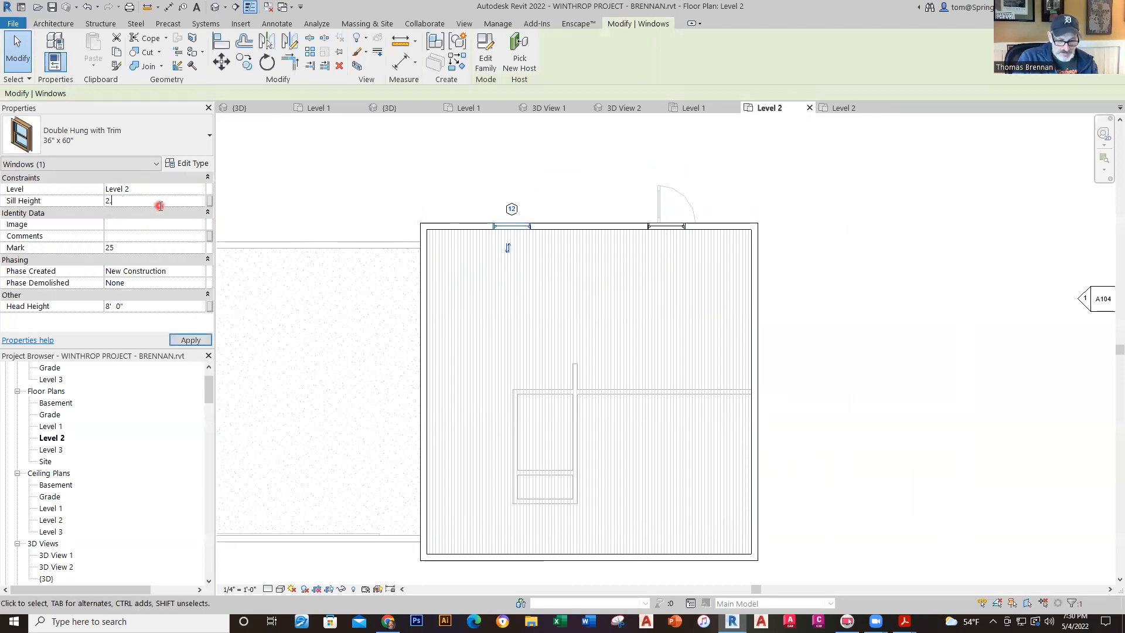
click(674, 198)
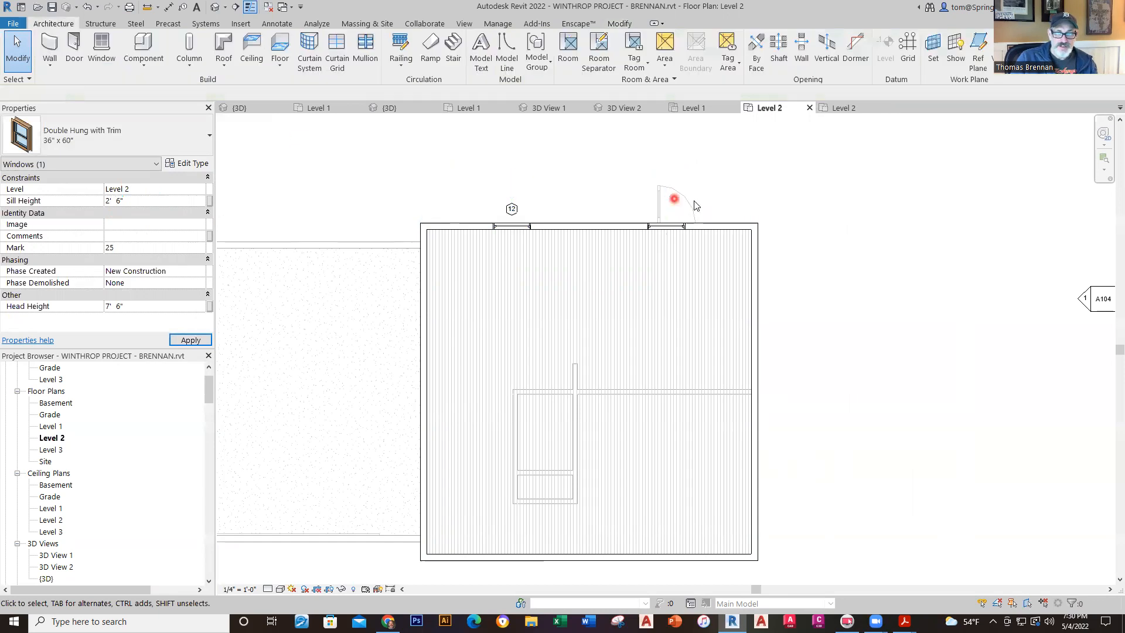
click(660, 228)
click(143, 206)
text(2'  6)
key(Return)
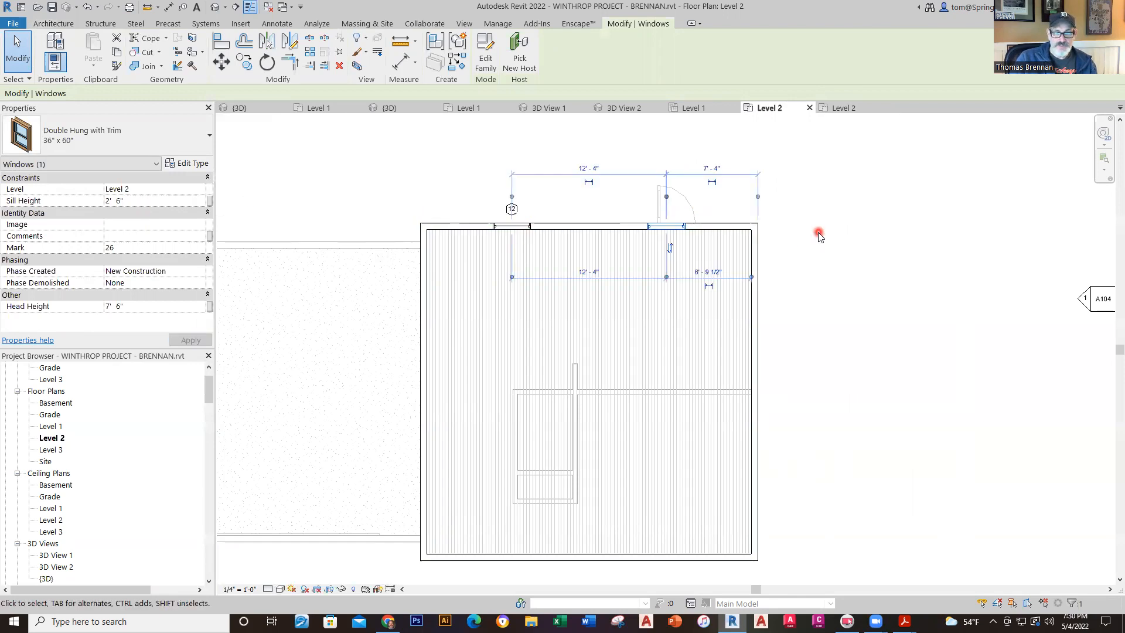
click(818, 236)
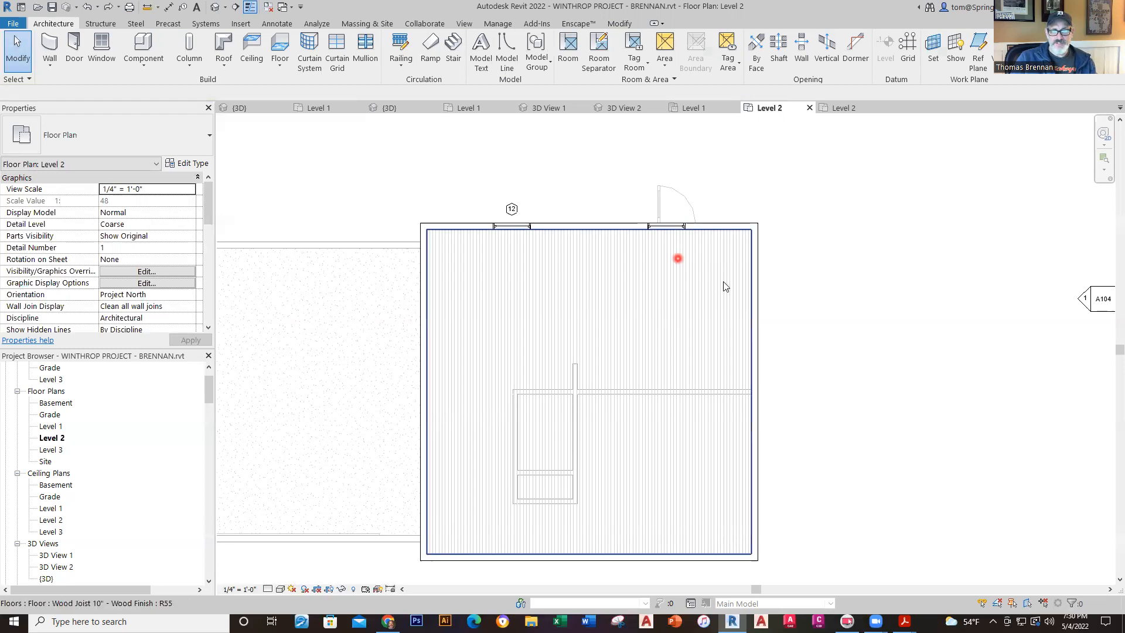
- Remove the untagged rear window, and mirror a copy of the garage-side rear window with its tag about a vertical axis through the rear wall's midpoint
click(673, 225)
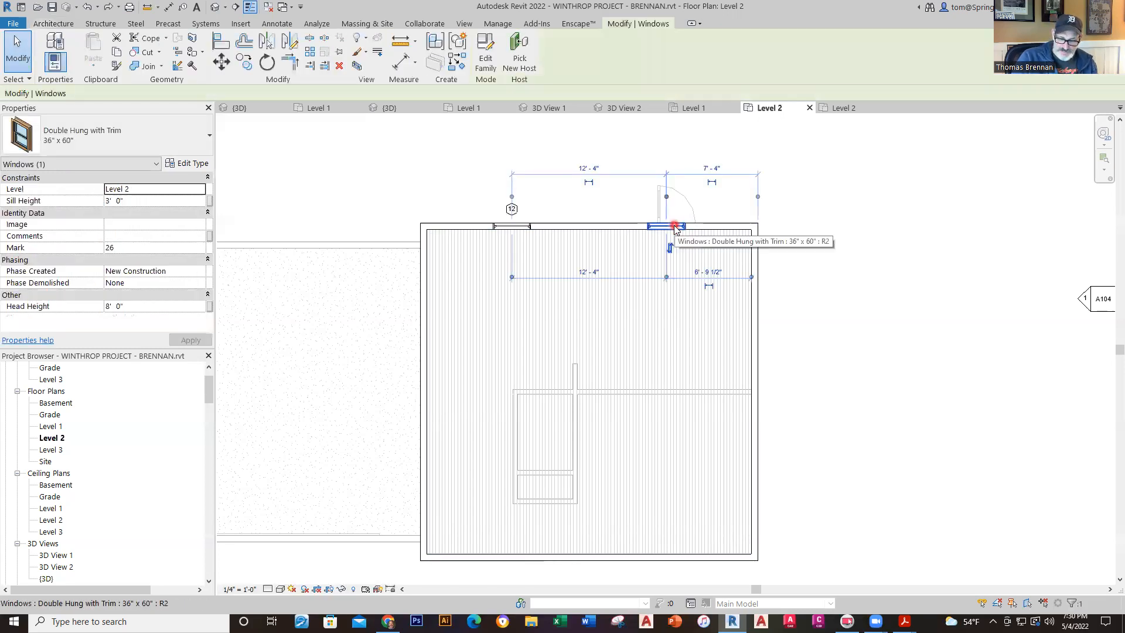
key(Escape)
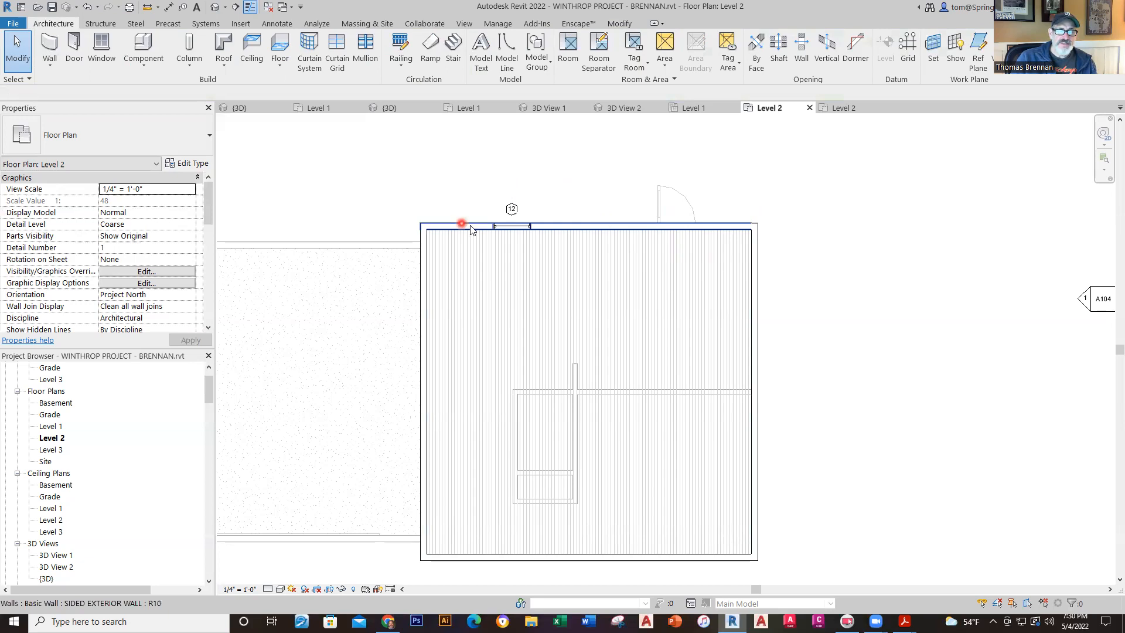
drag(481, 259, 545, 185)
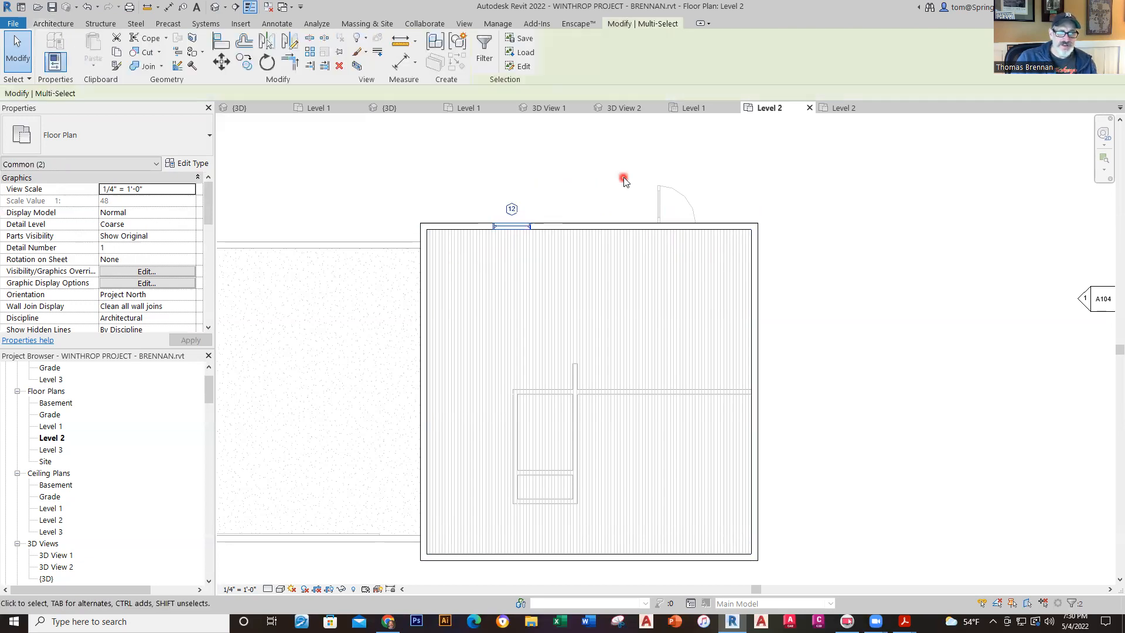
click(287, 44)
click(590, 221)
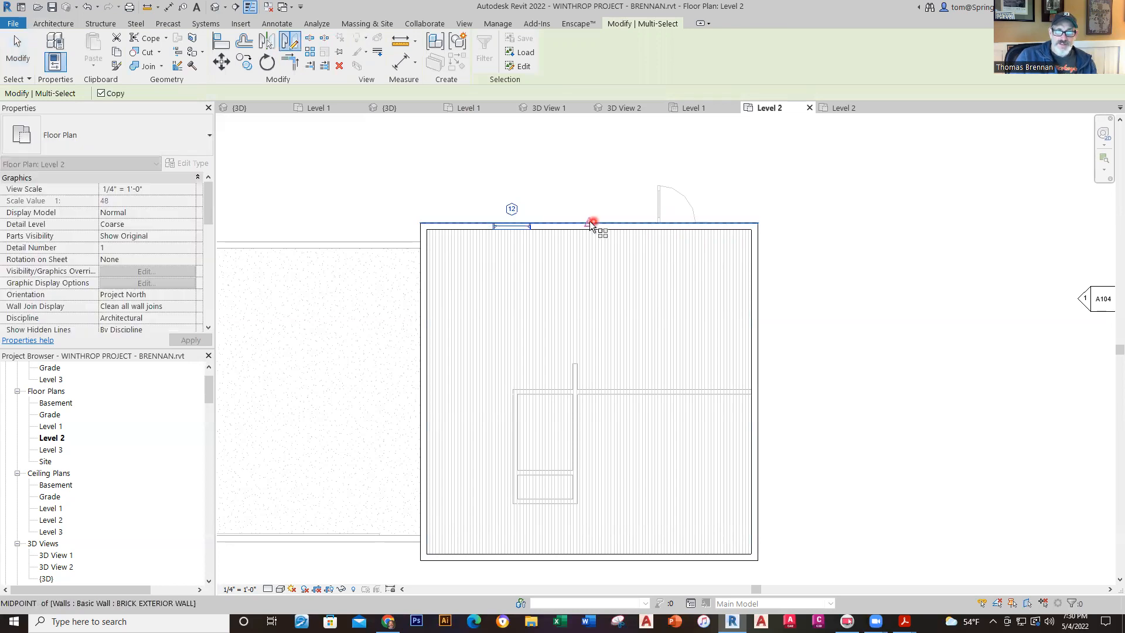
click(587, 283)
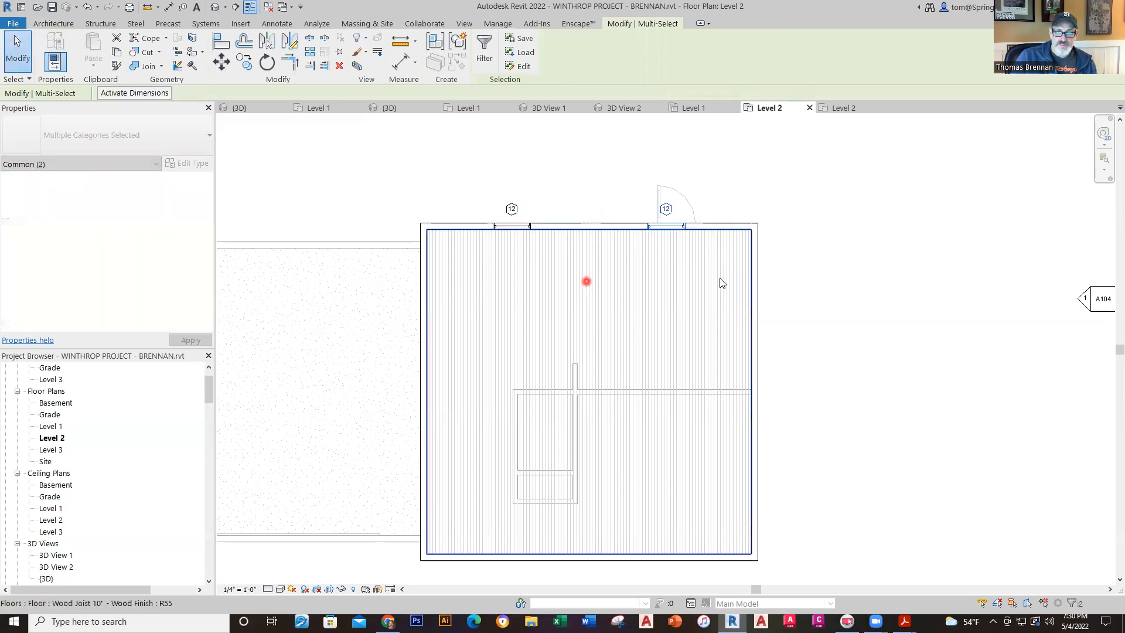
click(844, 232)
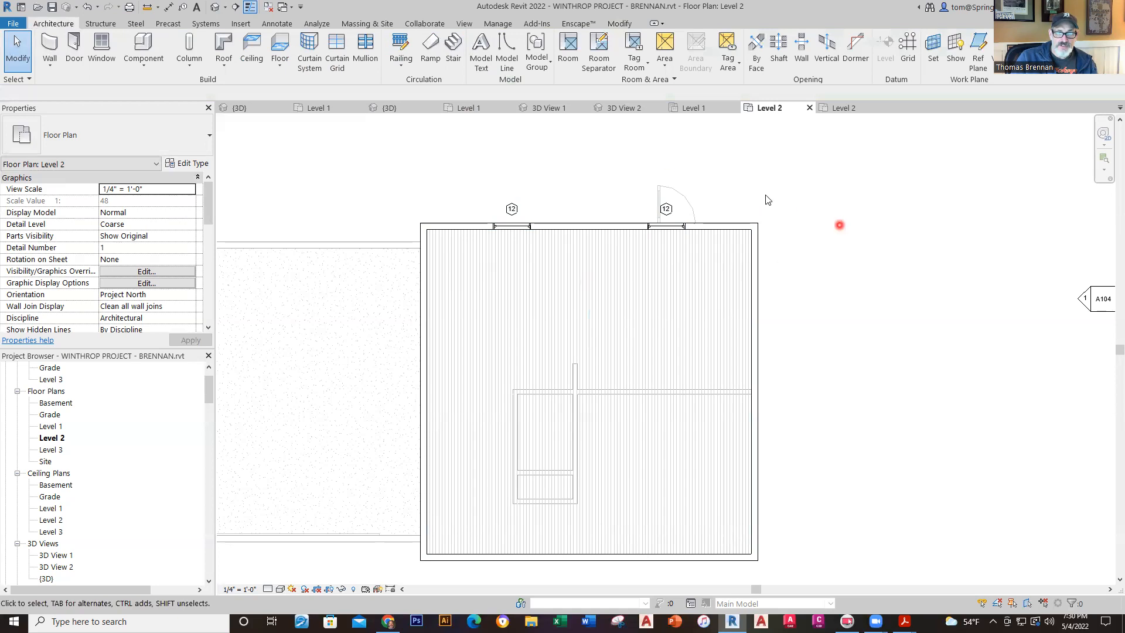
- In the {3D} view, set the sill height of the mirrored rear window farther from the garage to 2' 6"
click(388, 108)
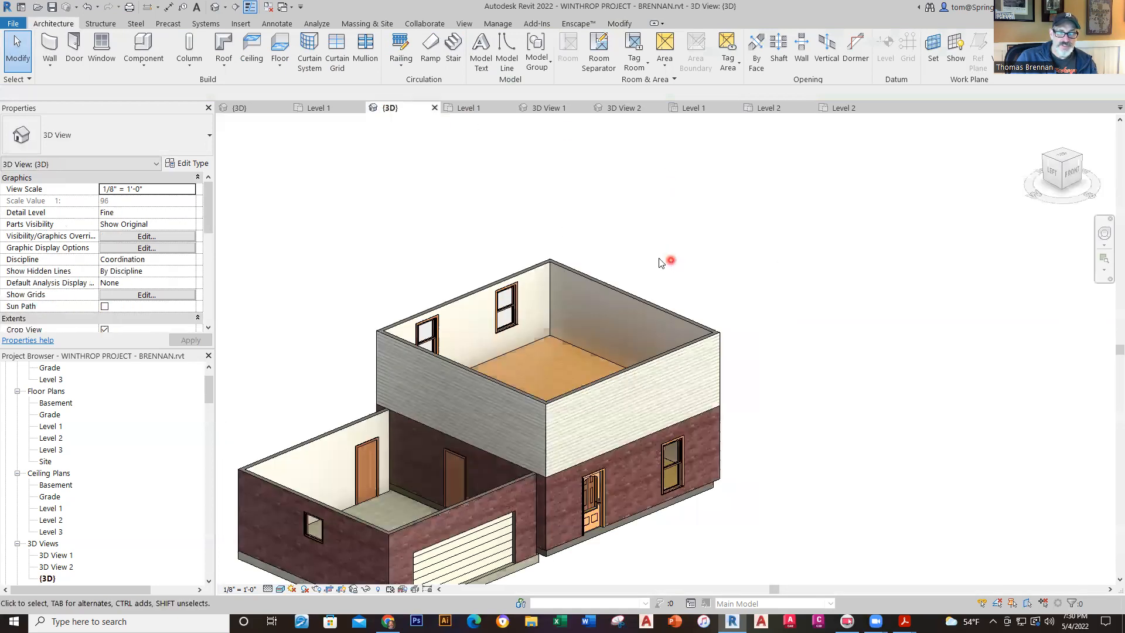
click(512, 304)
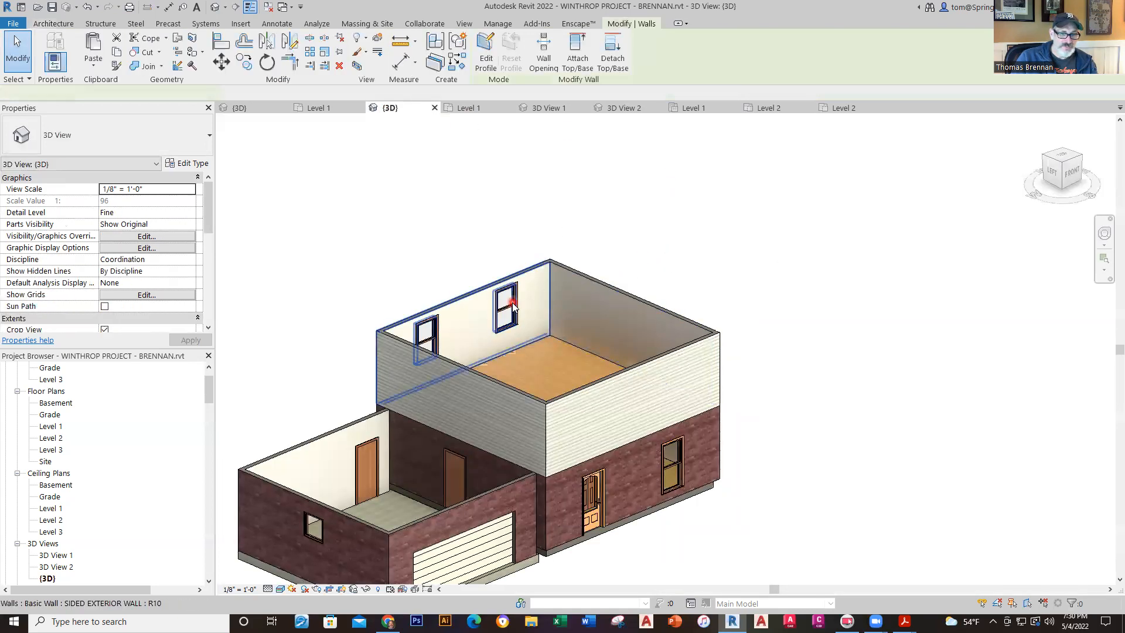
click(250, 275)
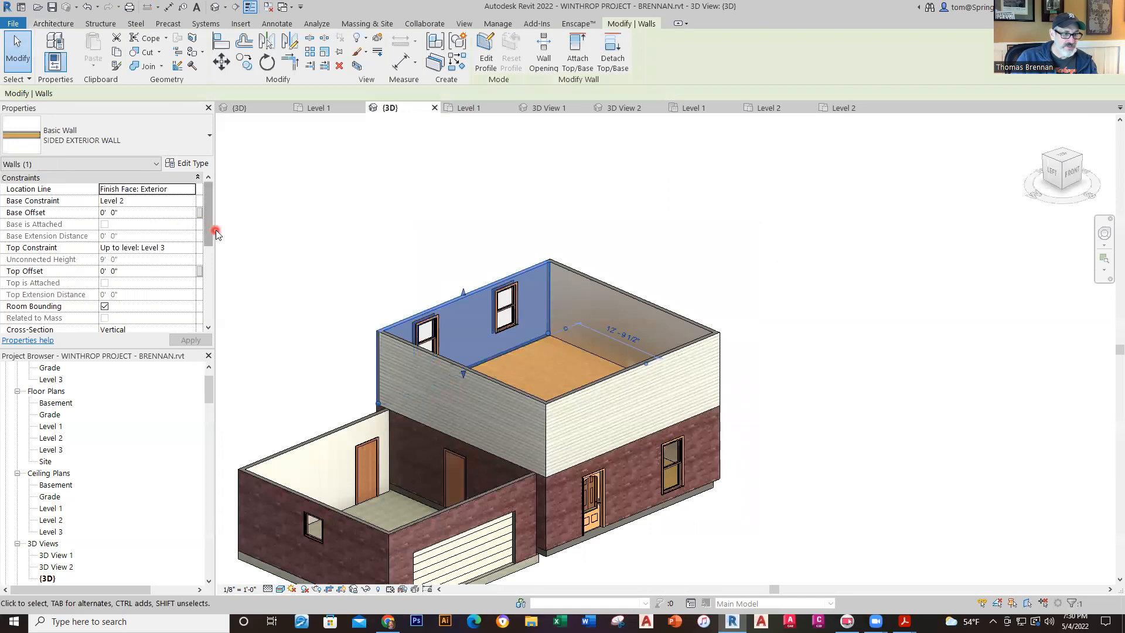
click(447, 259)
click(506, 312)
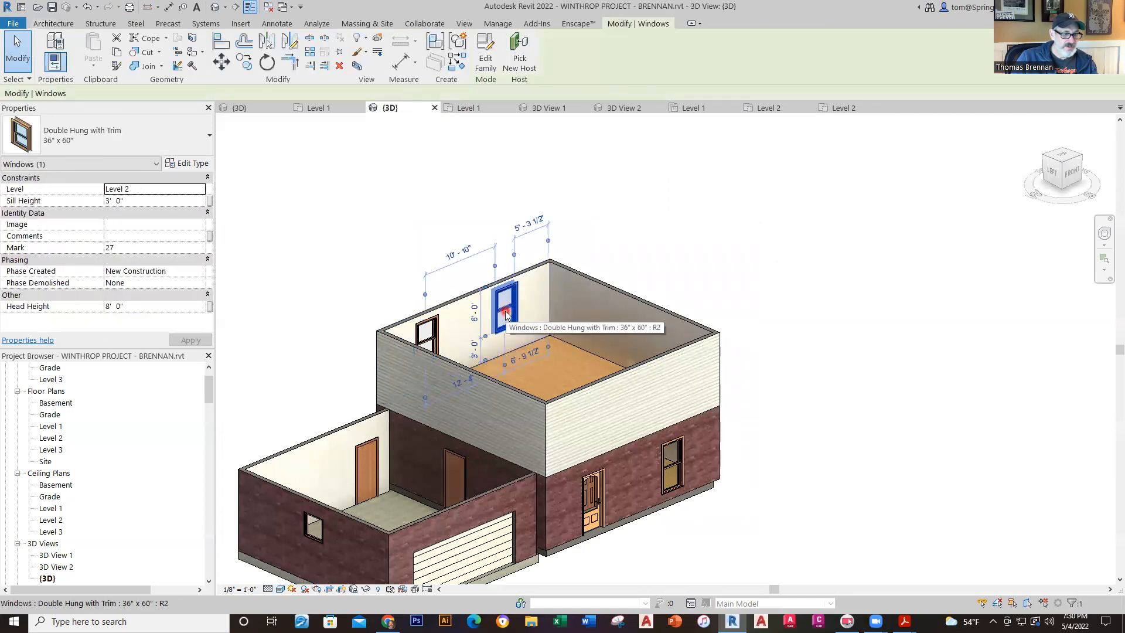
click(158, 200)
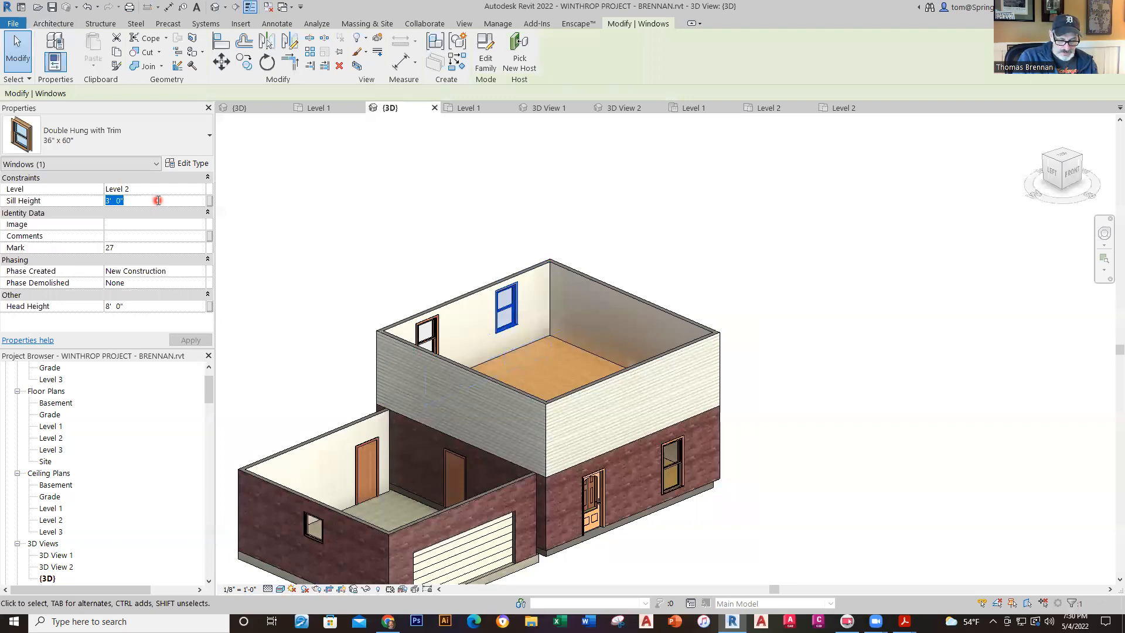
text(2.5)
key(Return)
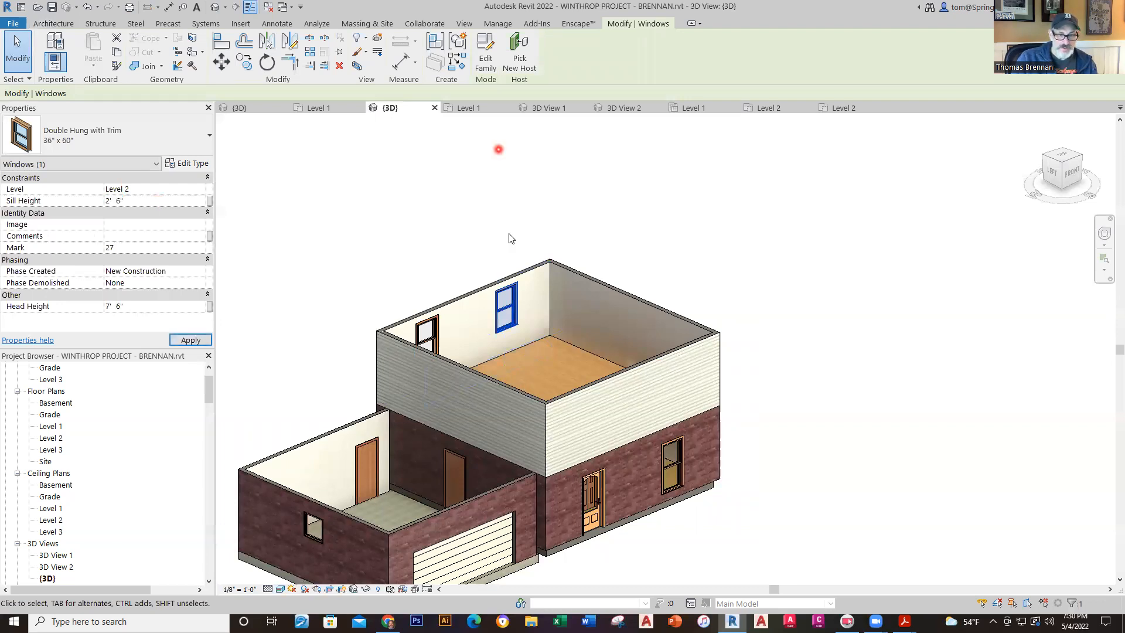
key(Escape)
- Set the garage-side rear window's sill height to 2' 6", and view both rear windows in the model
click(430, 339)
key(Escape)
click(430, 346)
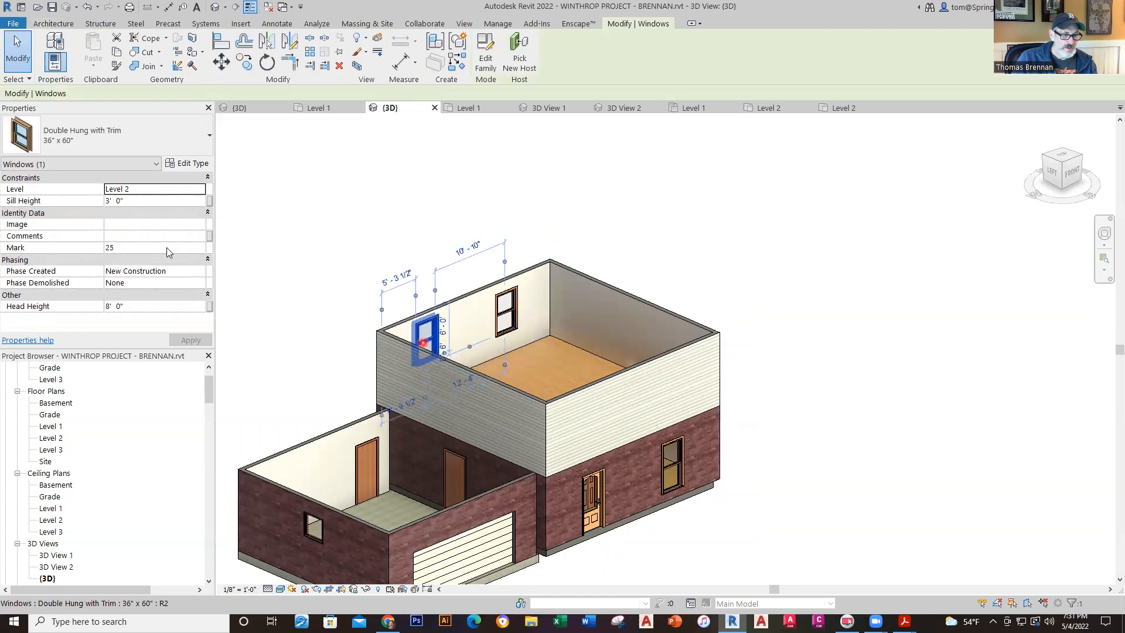
click(133, 202)
double_click(133, 202)
text(2.5)
key(Return)
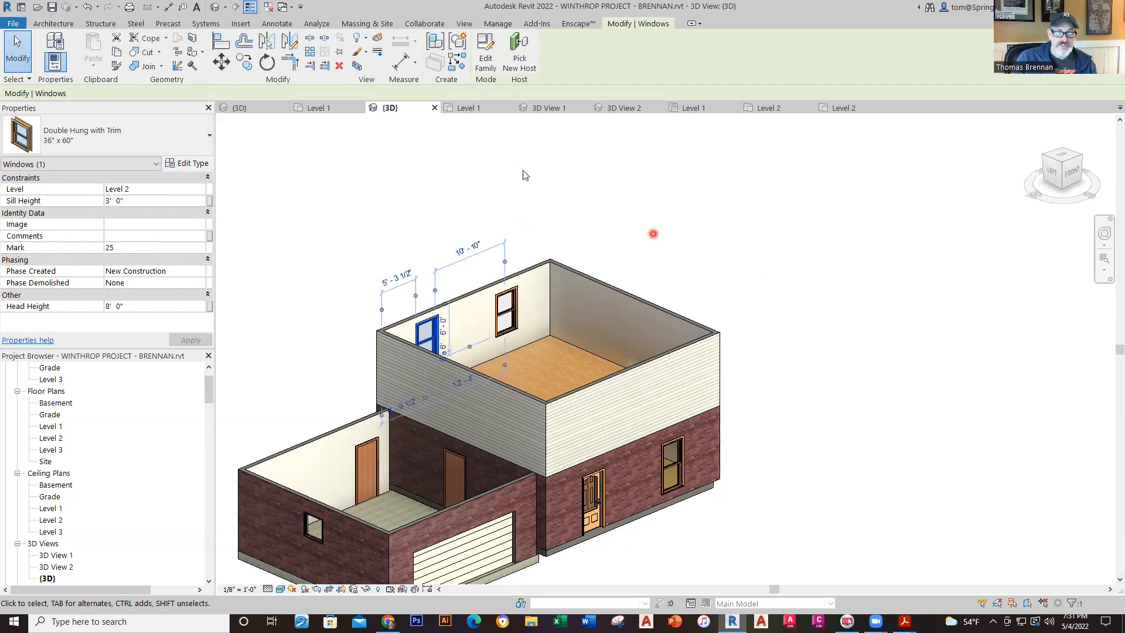
click(635, 253)
scroll(715, 309, down, 3)
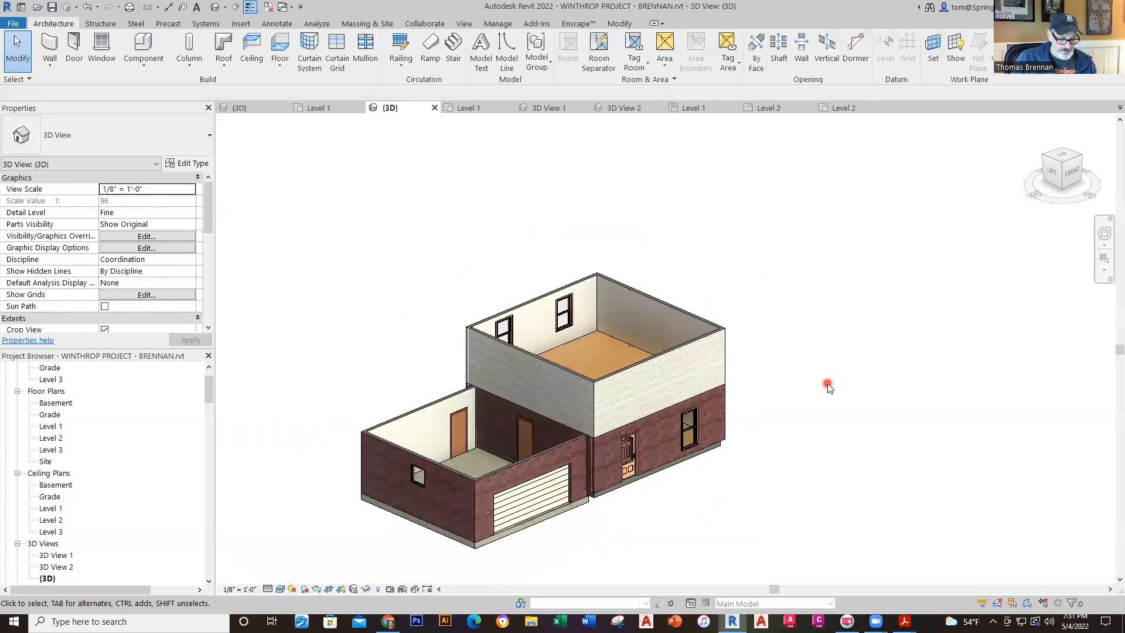
shift+middle_drag(748, 406, 795, 387)
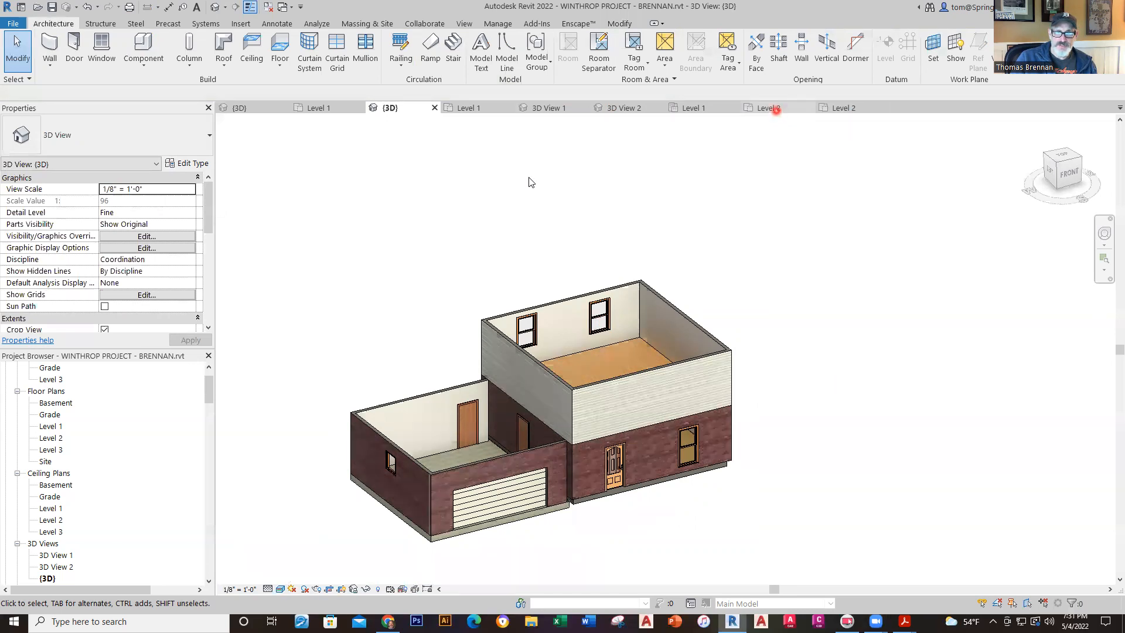
- In the Level 2 plan, try to mirror the rear window opposite the garage side and its tag about an axis started at the nearby side wall
click(775, 108)
click(667, 226)
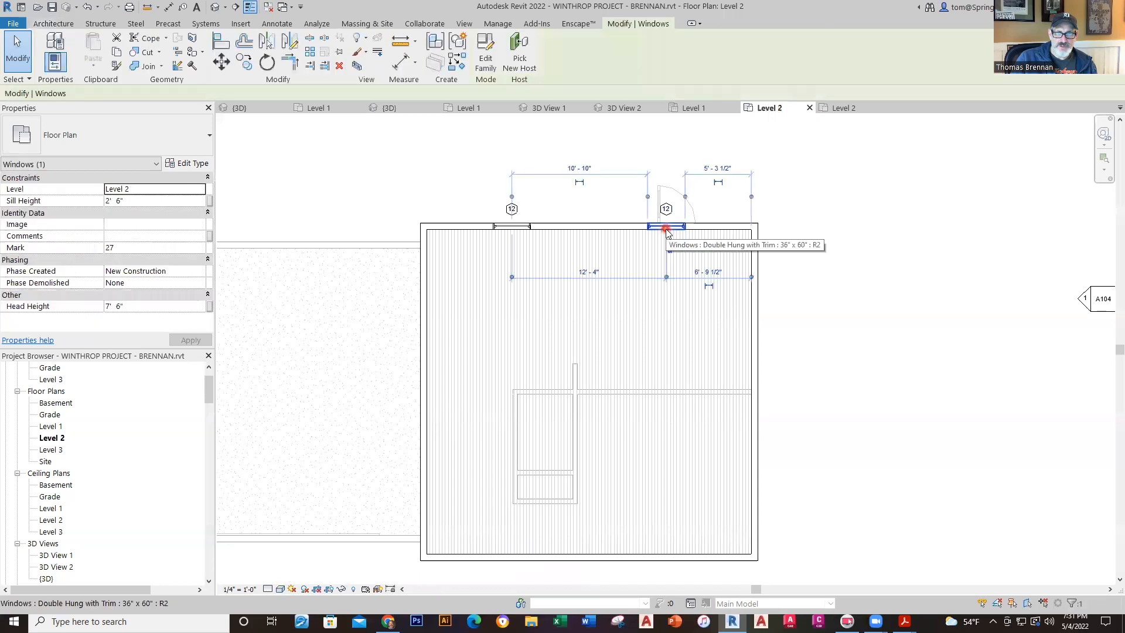
click(643, 188)
drag(618, 259, 701, 177)
click(285, 46)
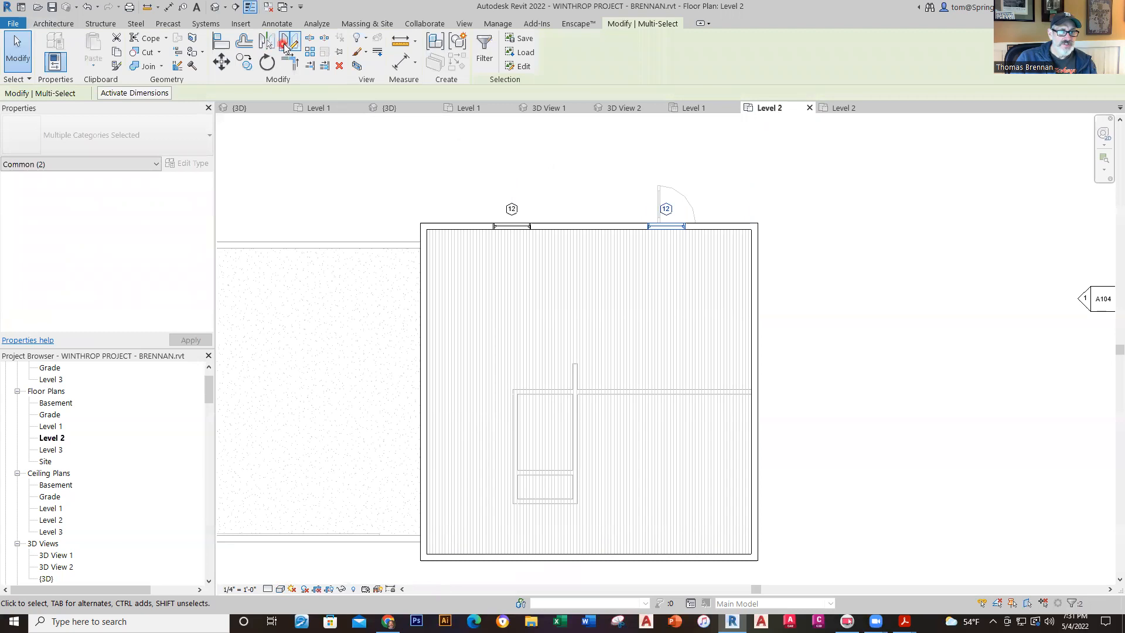
click(762, 391)
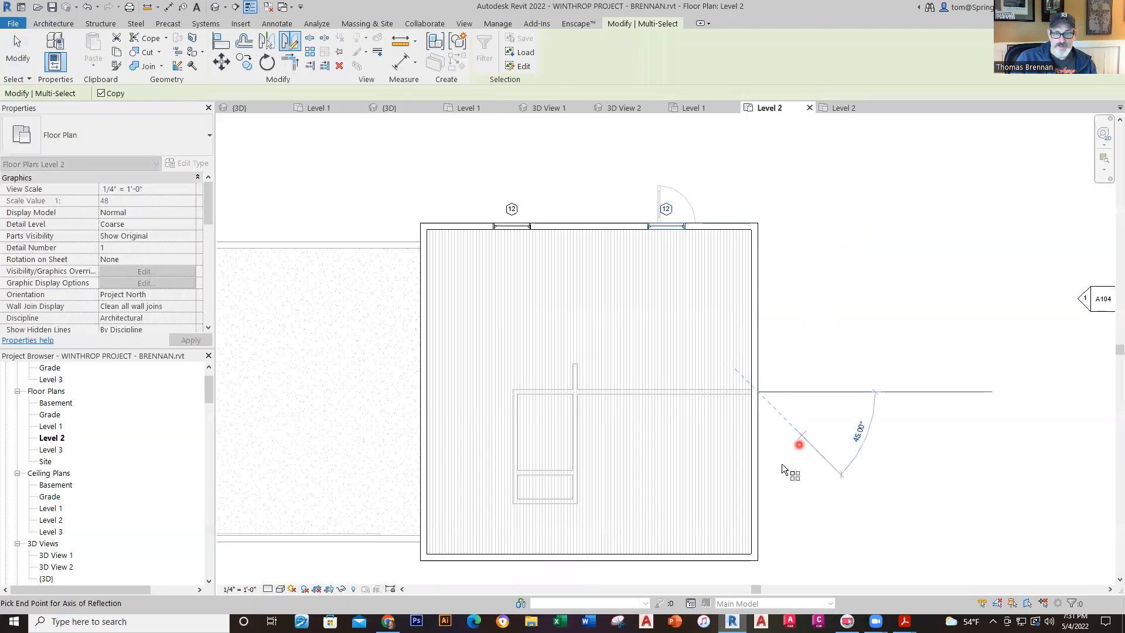
click(730, 497)
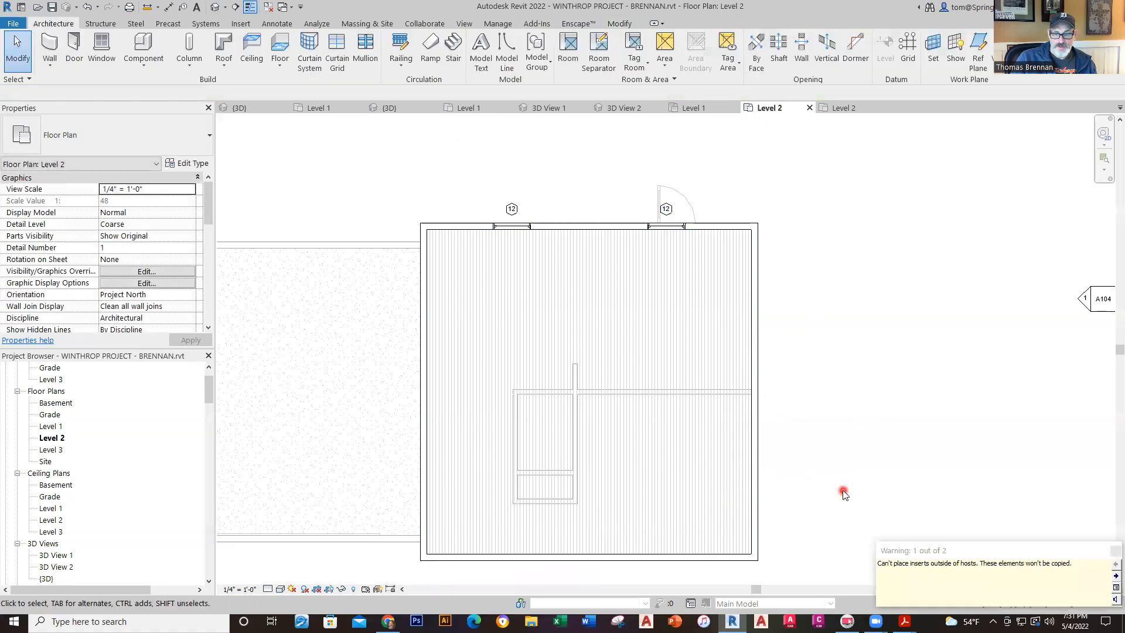
scroll(837, 466, down, 1)
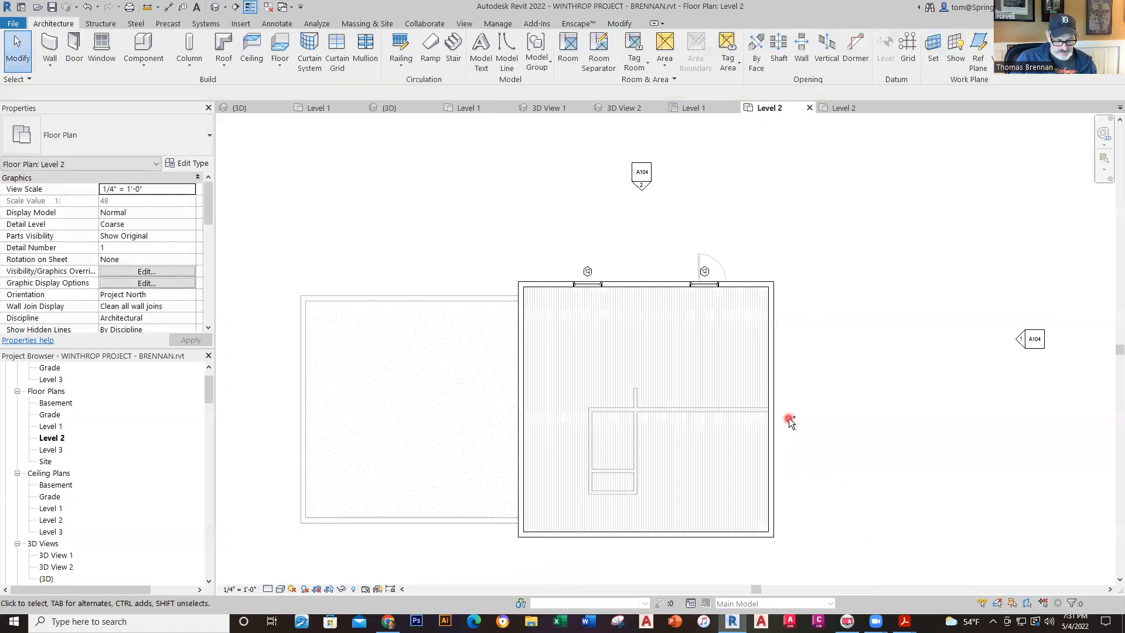
scroll(789, 417, up, 1)
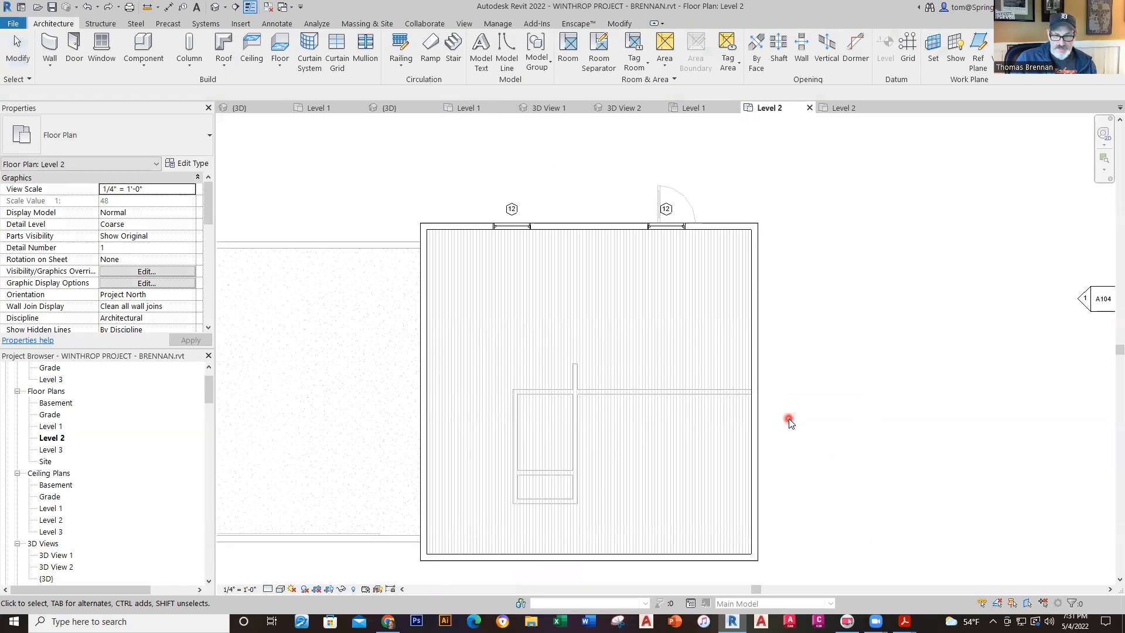
- Try to mirror the same rear window and its tag to the front wall about a horizontal axis drawn from the middle of the side wall
click(675, 230)
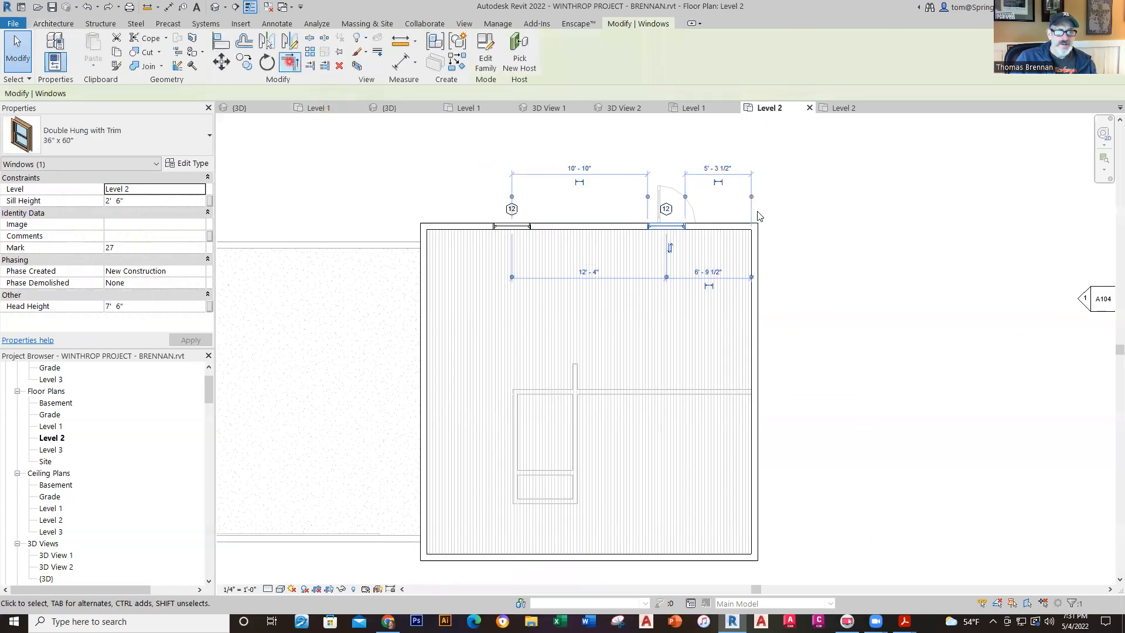
mouse_move(602, 274)
mouse_down()
mouse_move(699, 171)
mouse_move(725, 188)
mouse_up()
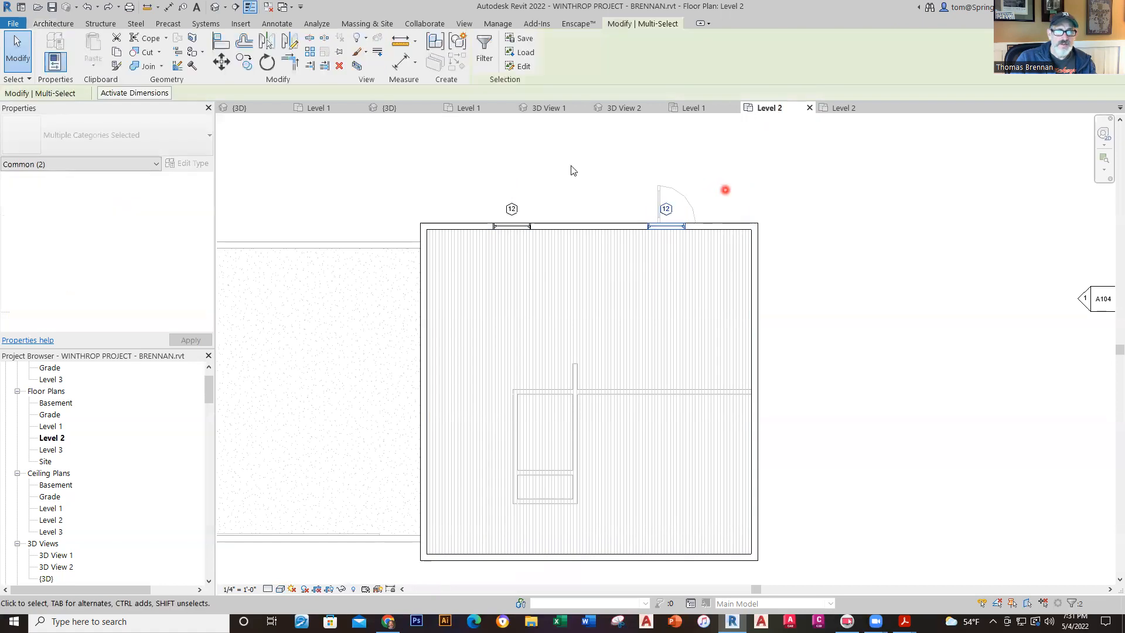
click(285, 43)
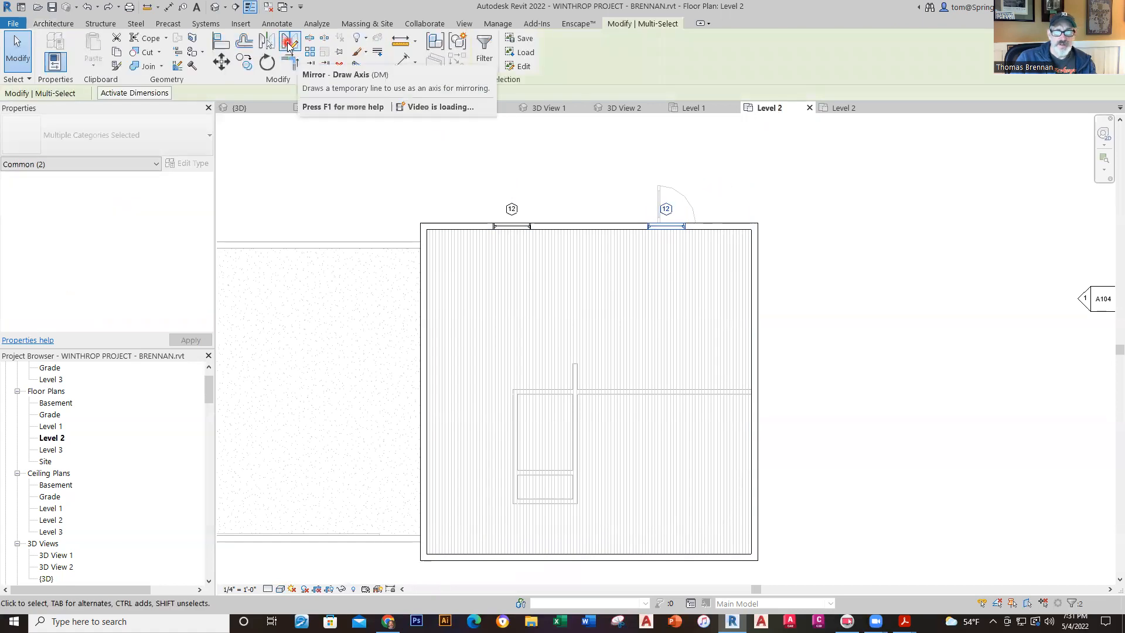
click(758, 397)
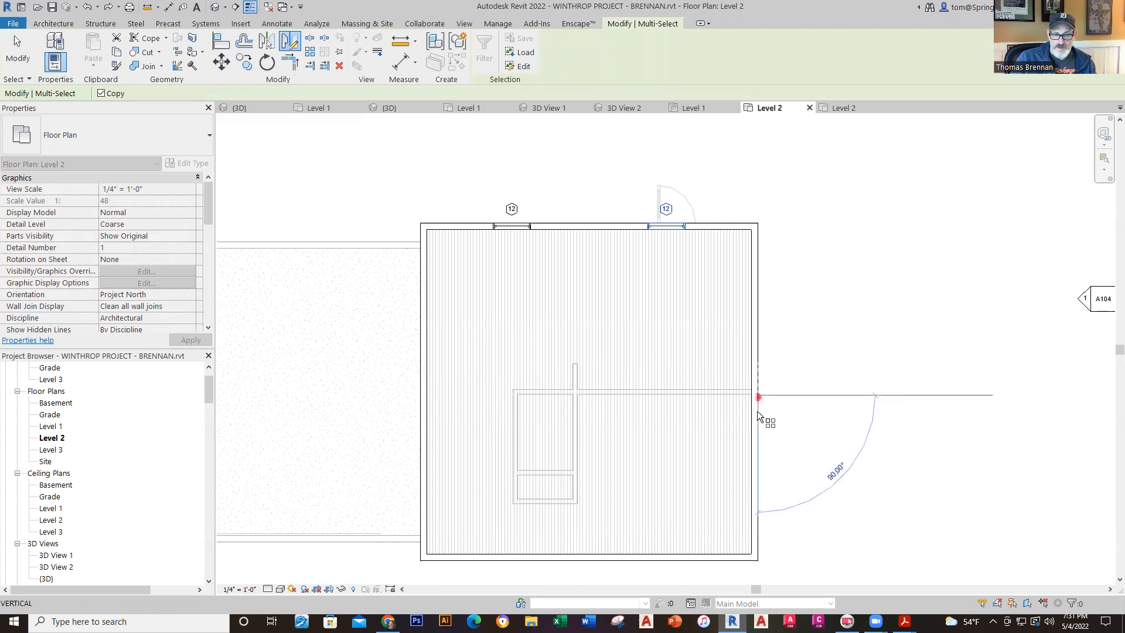
click(348, 394)
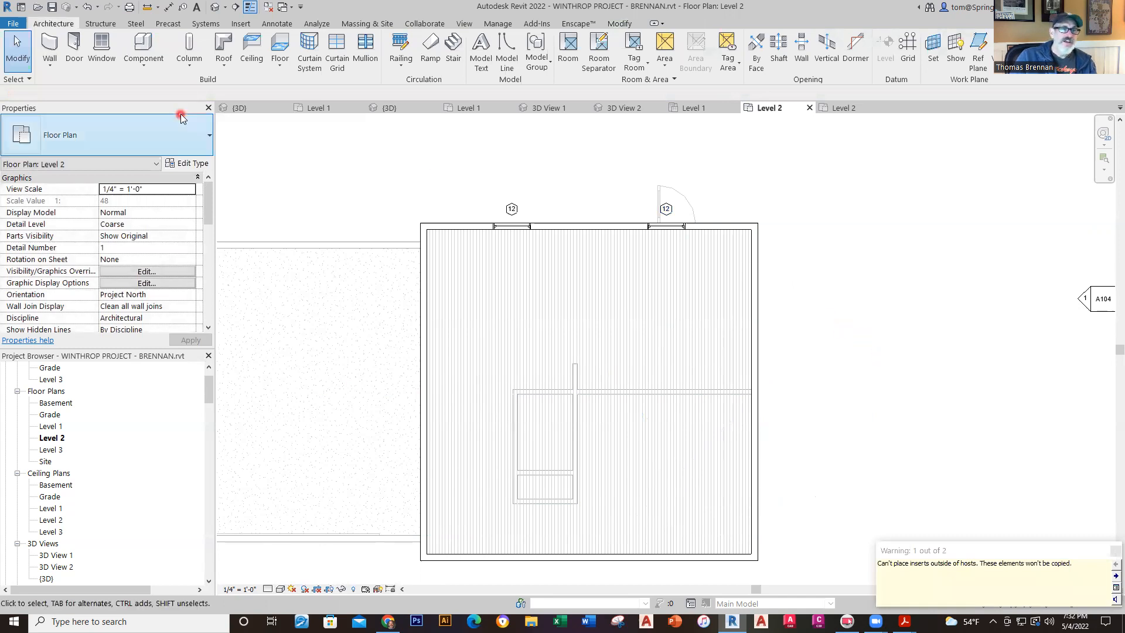
- Place a similar tagged 36" x 60" double hung window on the front wall, toward the side opposite the garage
click(665, 228)
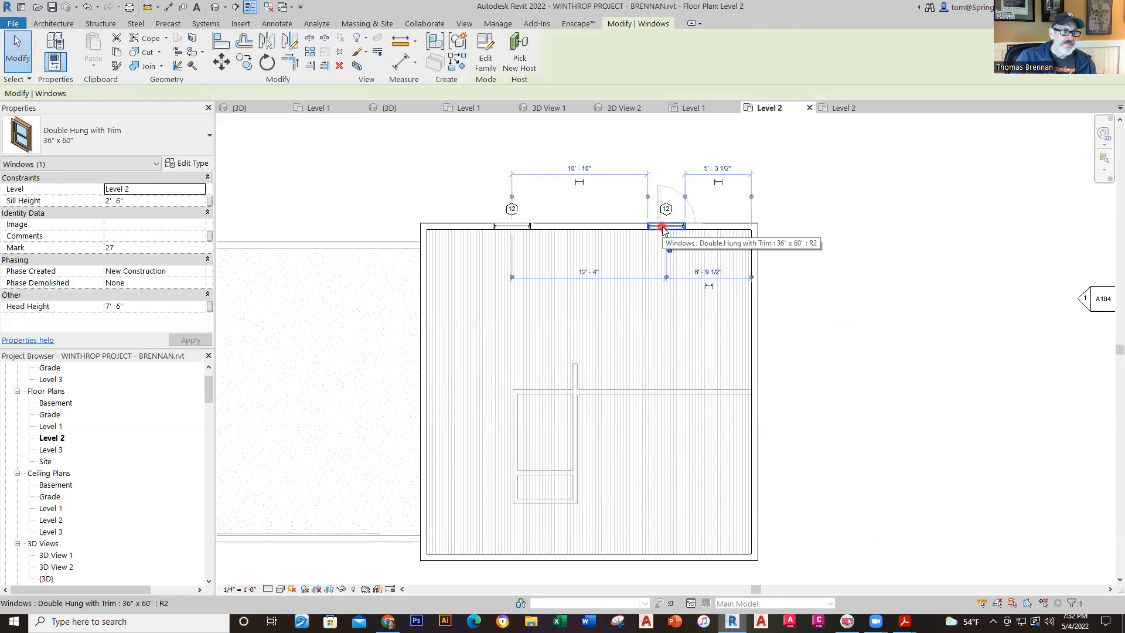
right_click(663, 230)
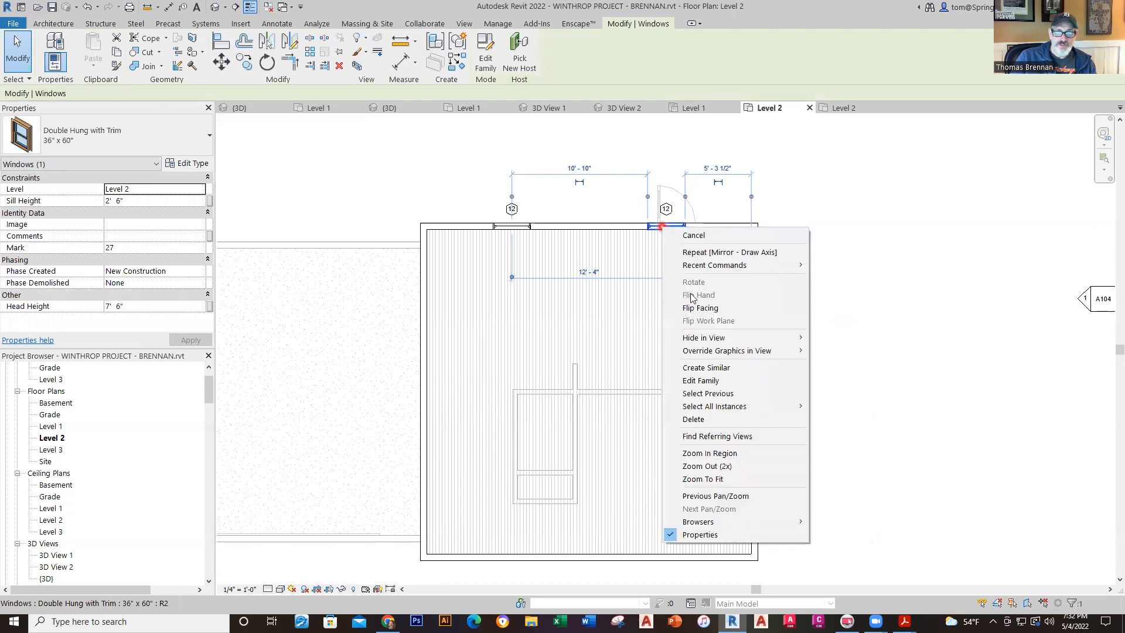
click(714, 364)
click(673, 227)
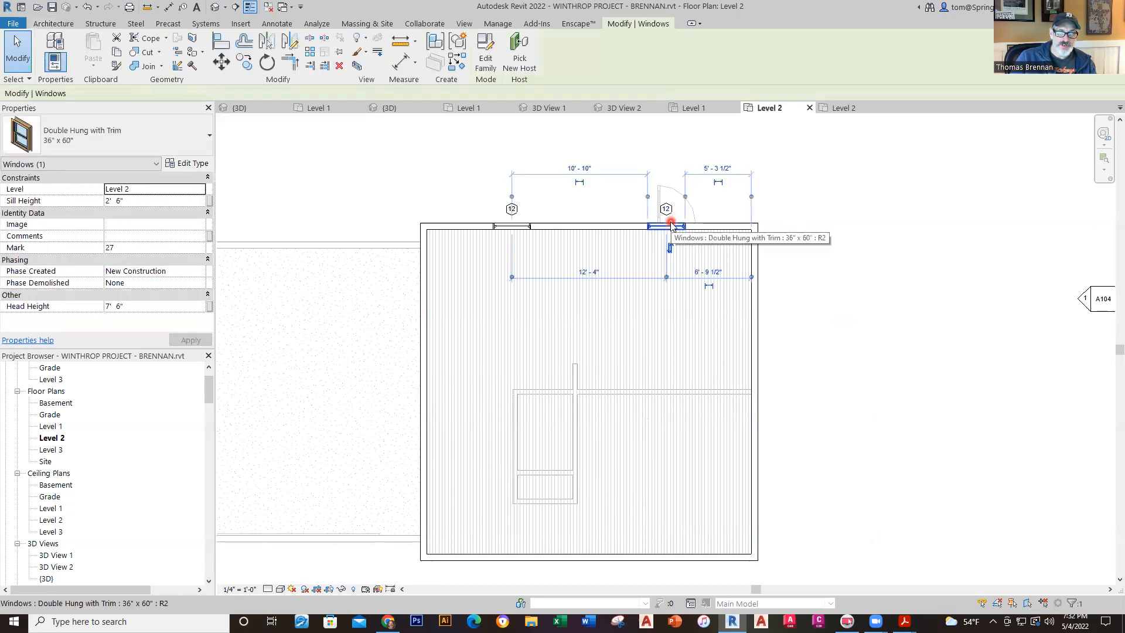
right_click(671, 225)
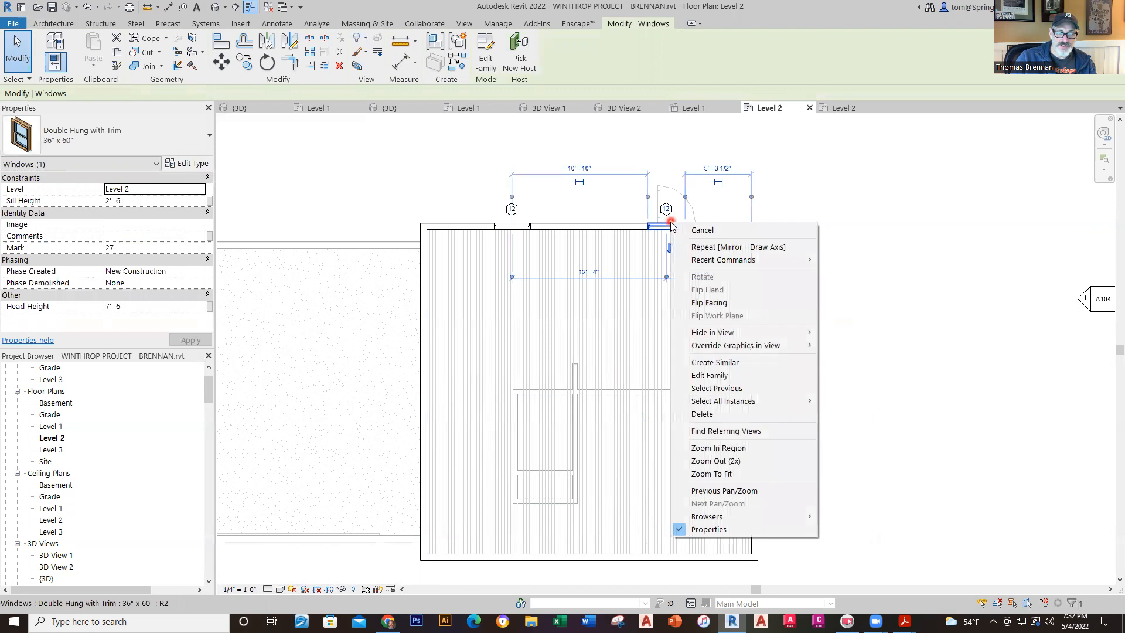
click(739, 362)
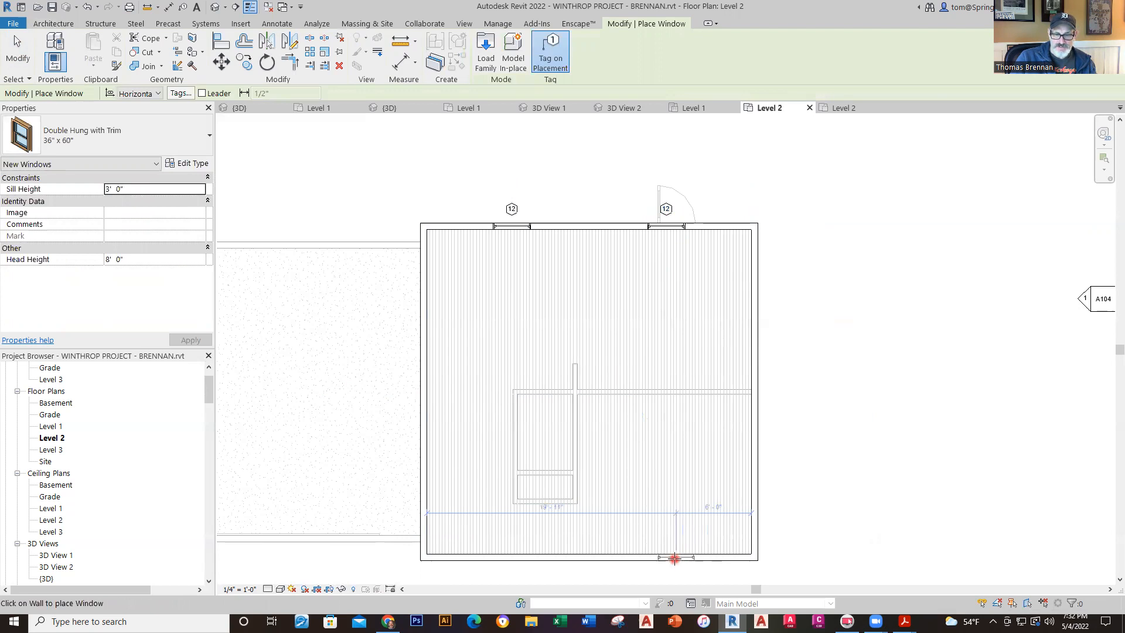
click(674, 558)
key(Escape)
key(Escape)
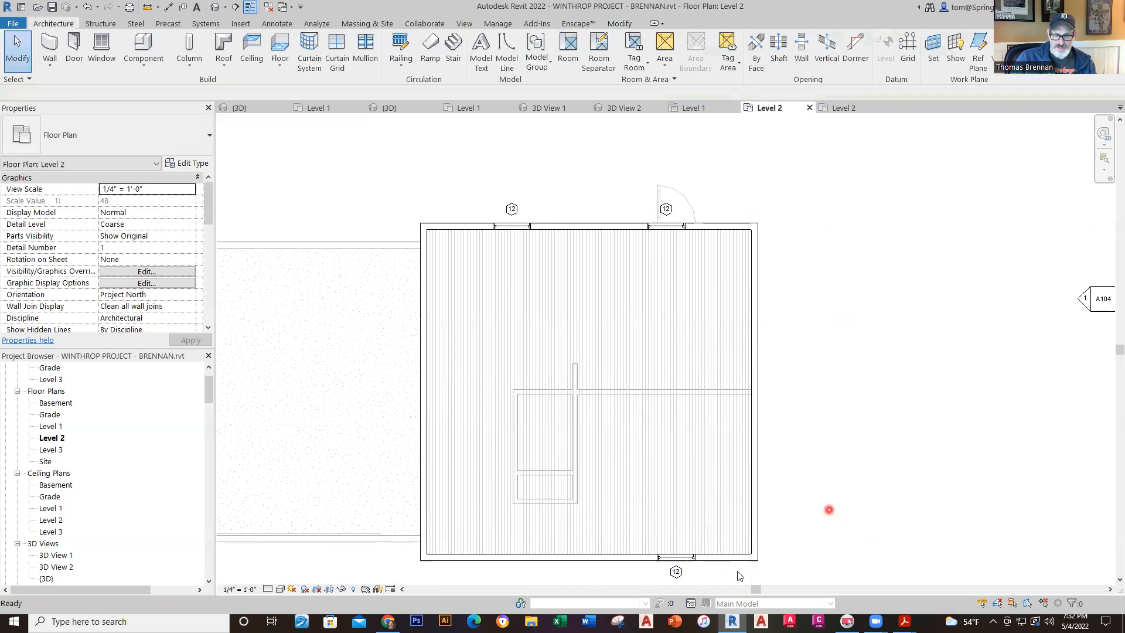
- Locate the new front window's center 7' 4" from the outer face of the side wall opposite the garage
middle_drag(791, 537, 799, 374)
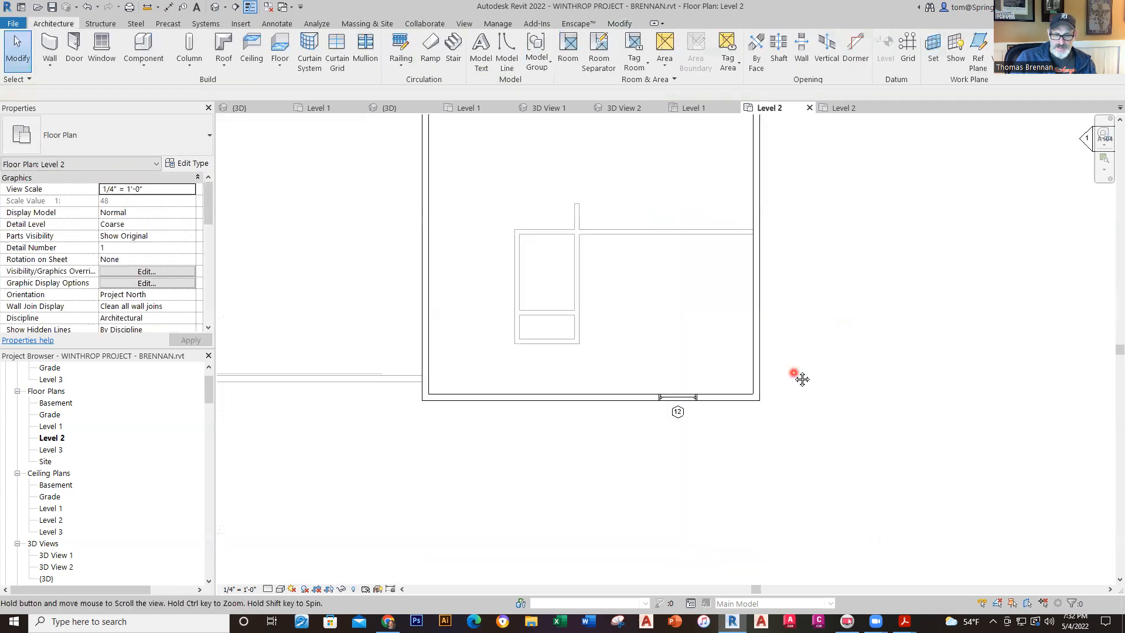
click(691, 398)
click(753, 422)
click(719, 438)
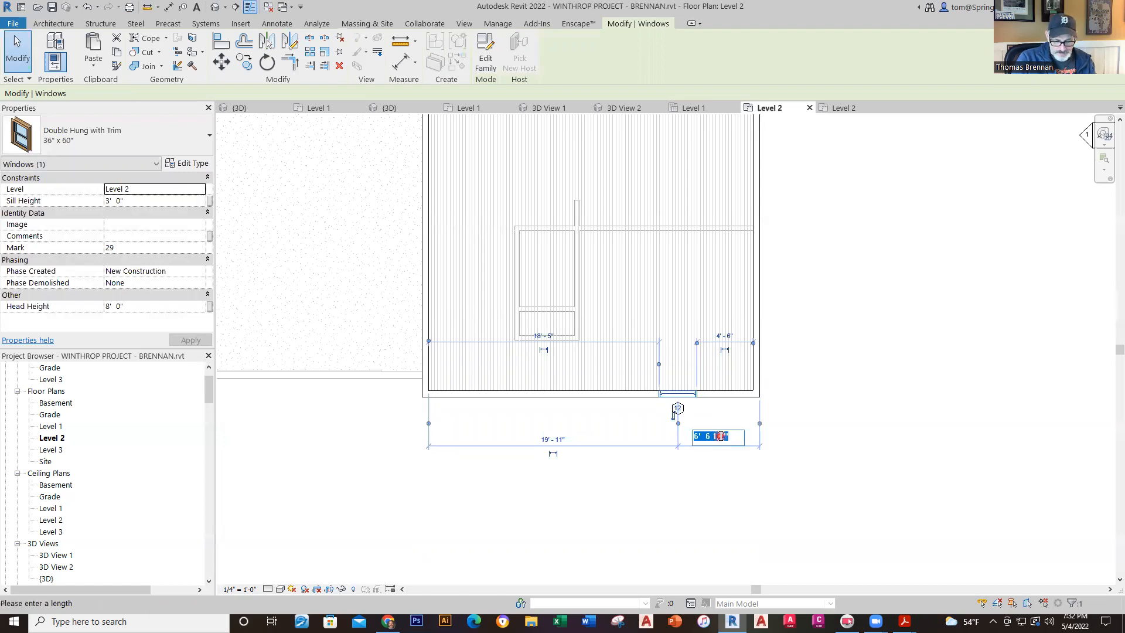
text(7'4)
key(Return)
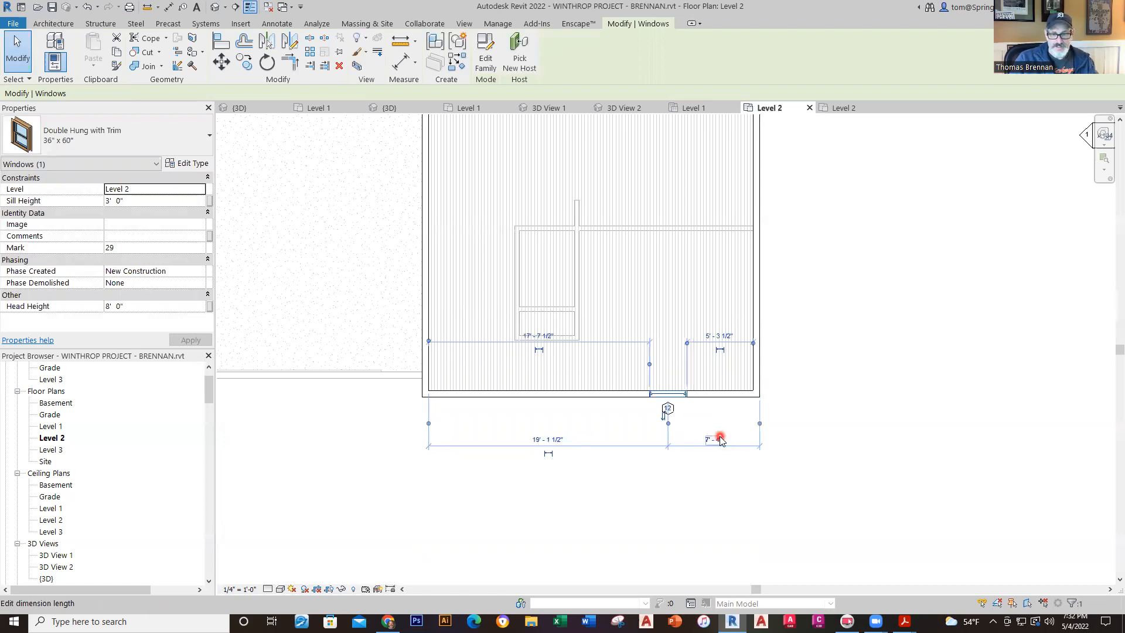
click(830, 501)
- Mirror the front window and its tag toward the garage side about a vertical axis through the front wall's midpoint
scroll(785, 477, down, 2)
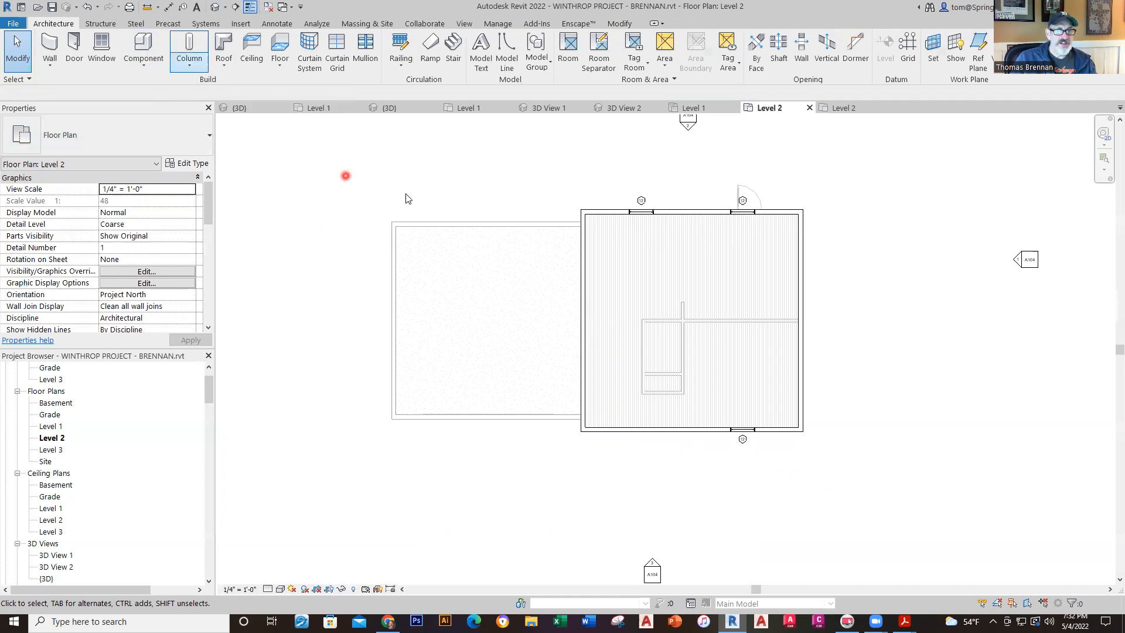
drag(706, 496, 769, 420)
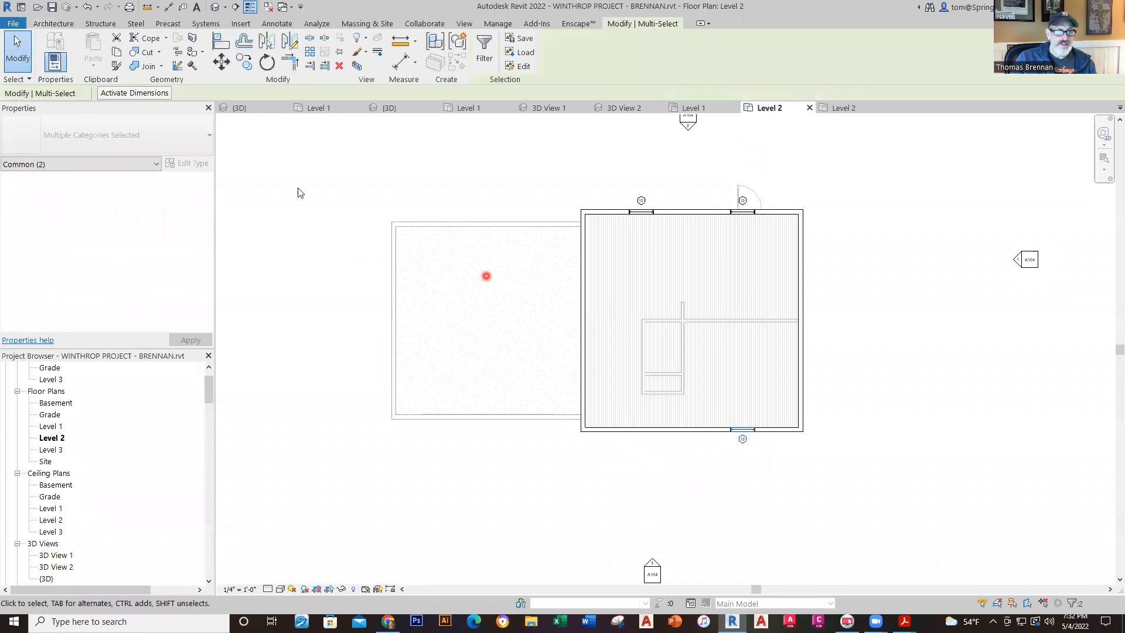
click(290, 45)
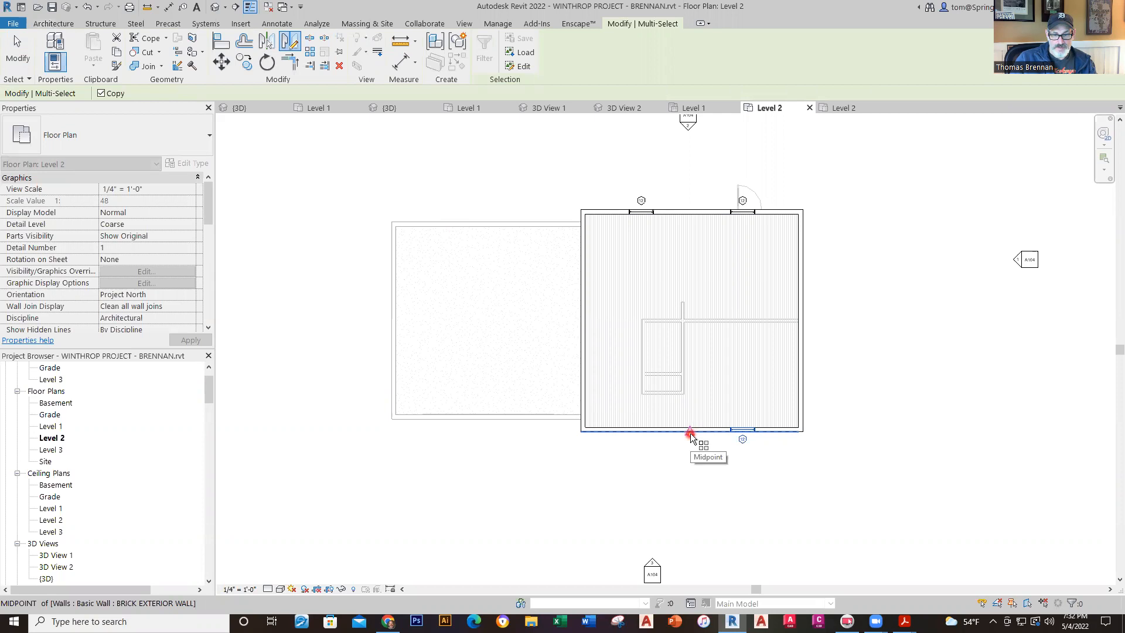
click(691, 433)
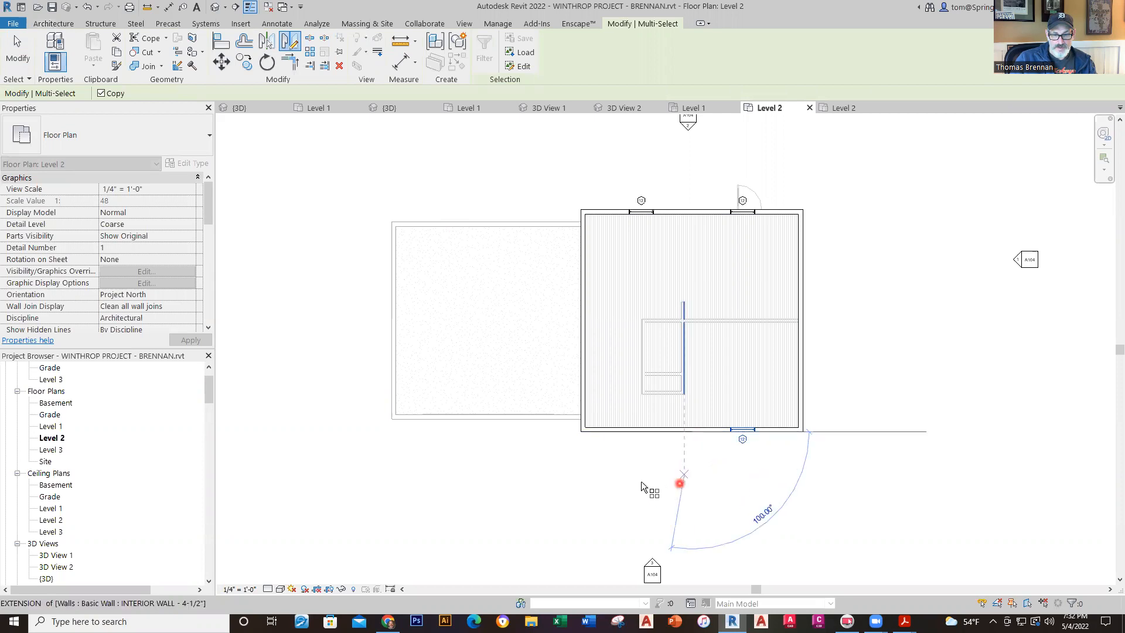
click(684, 179)
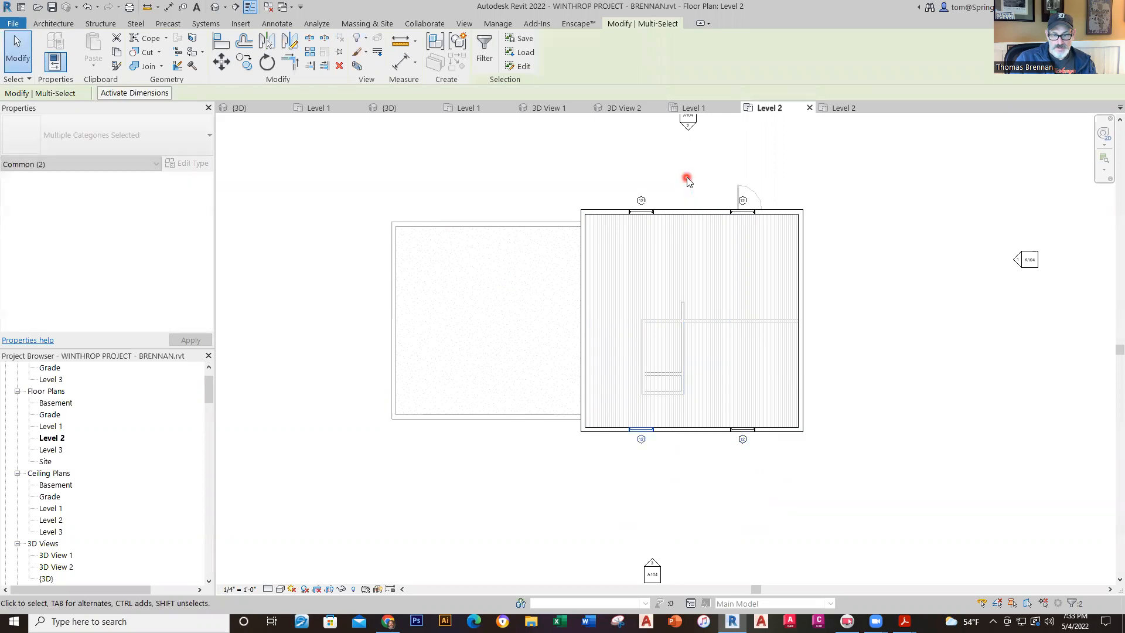
click(645, 512)
- Check both front windows' distances from the outer faces of the side walls
scroll(653, 464, up, 4)
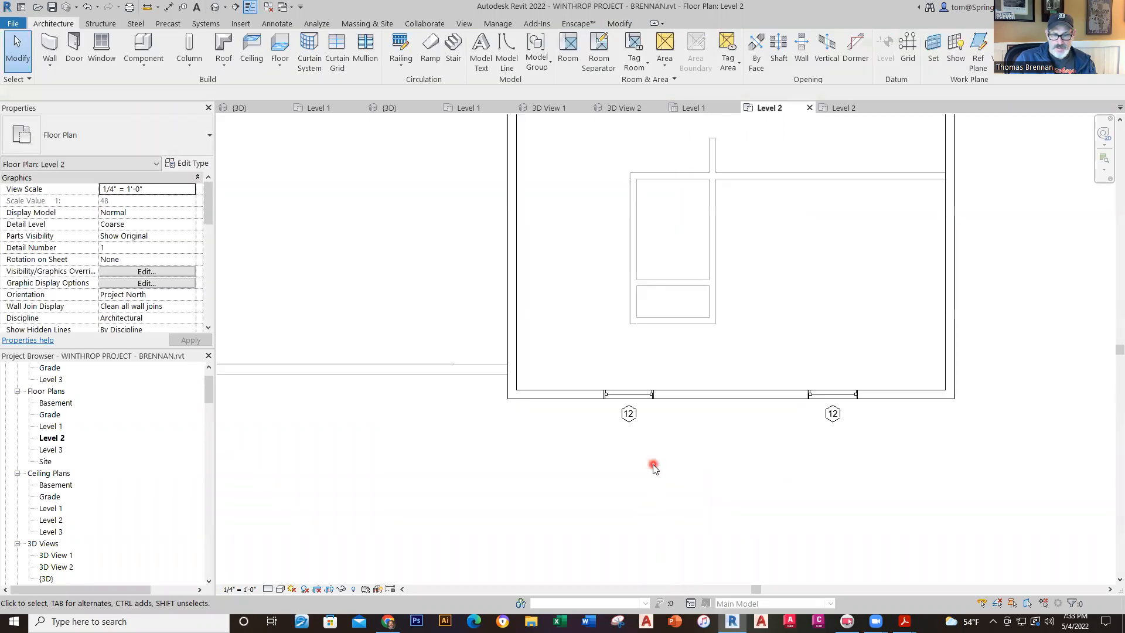
click(644, 383)
click(497, 420)
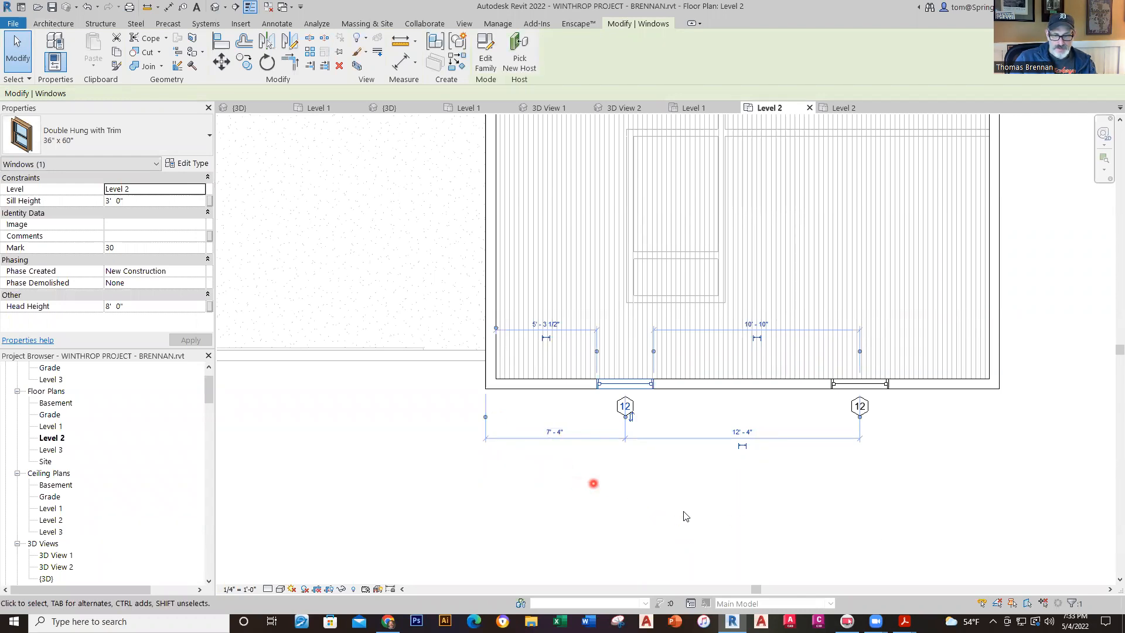
click(873, 524)
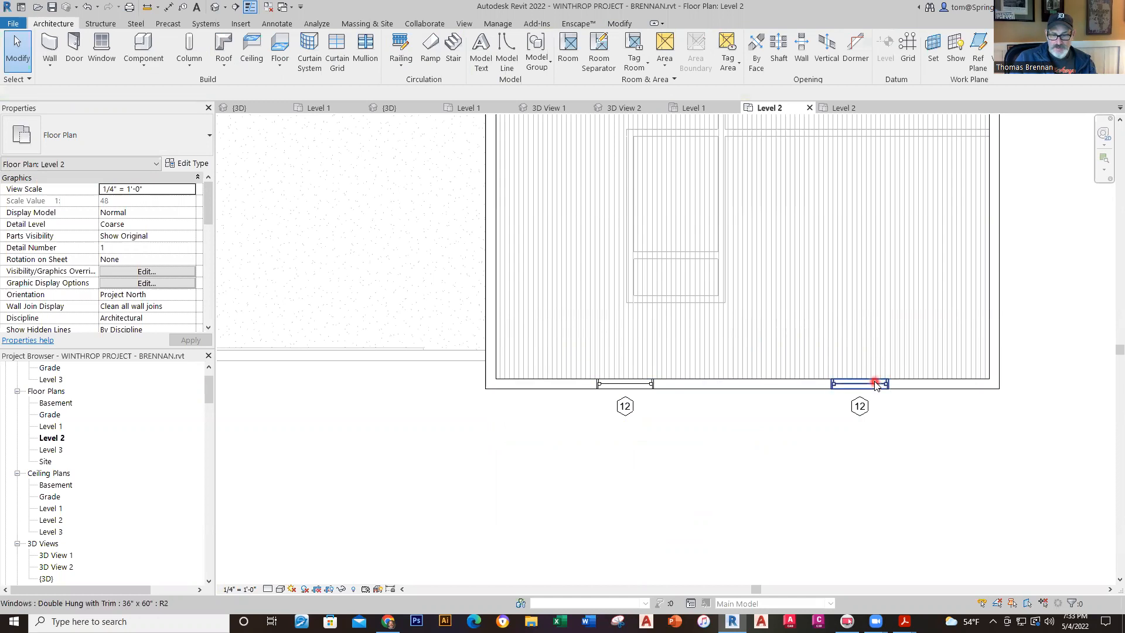
click(876, 384)
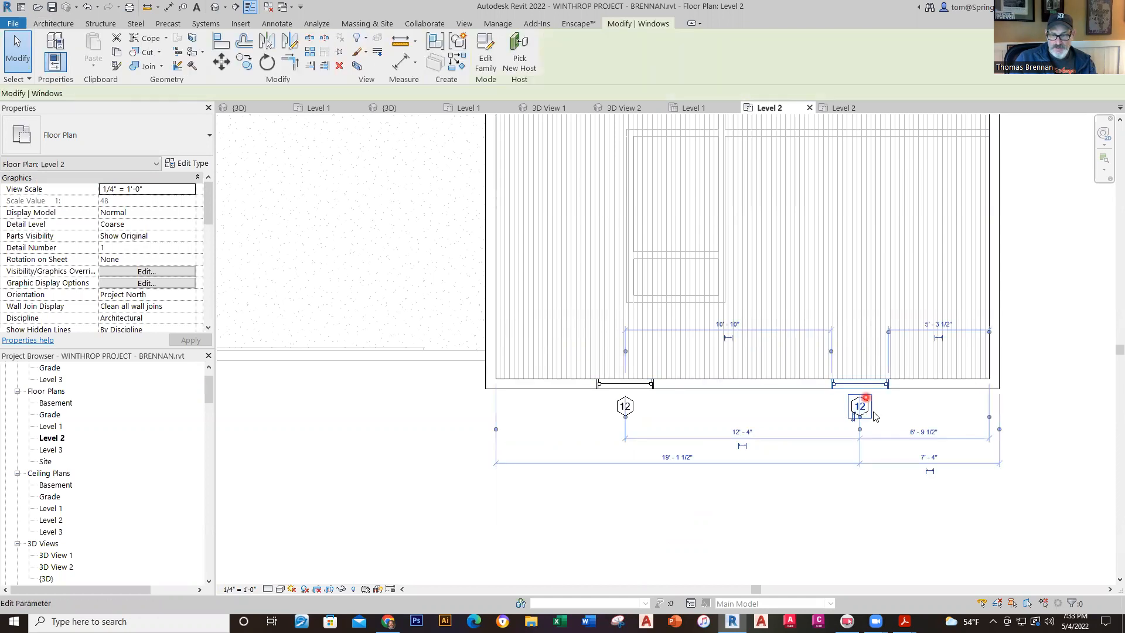
click(1004, 527)
- Examine the two second-floor front windows in the {3D} view
scroll(984, 521, down, 5)
middle_drag(949, 544, 820, 505)
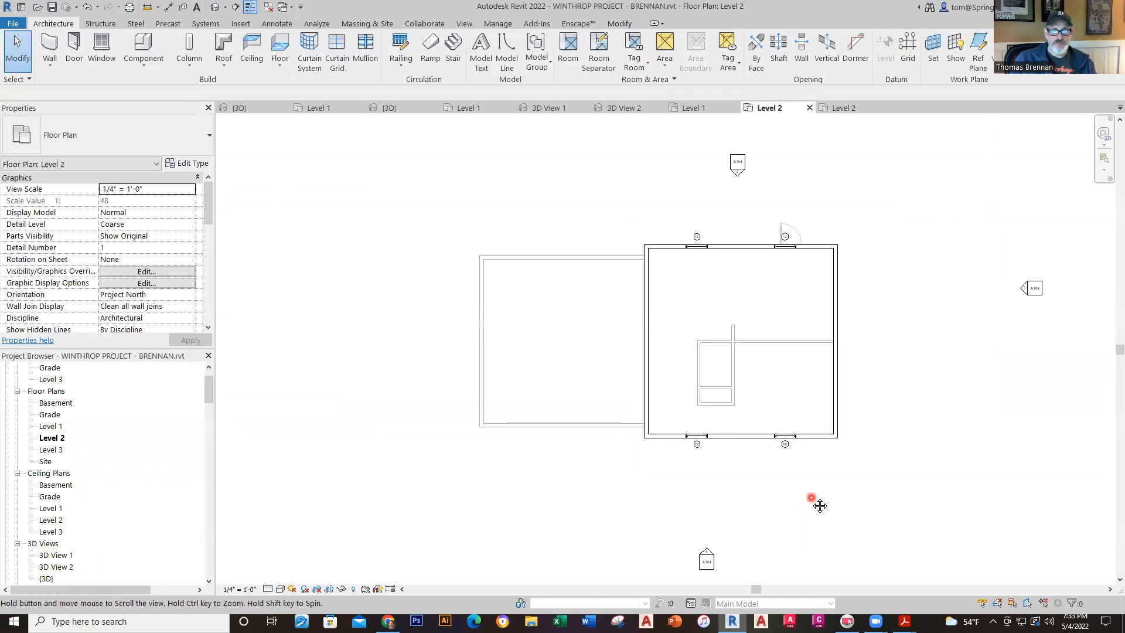
click(370, 111)
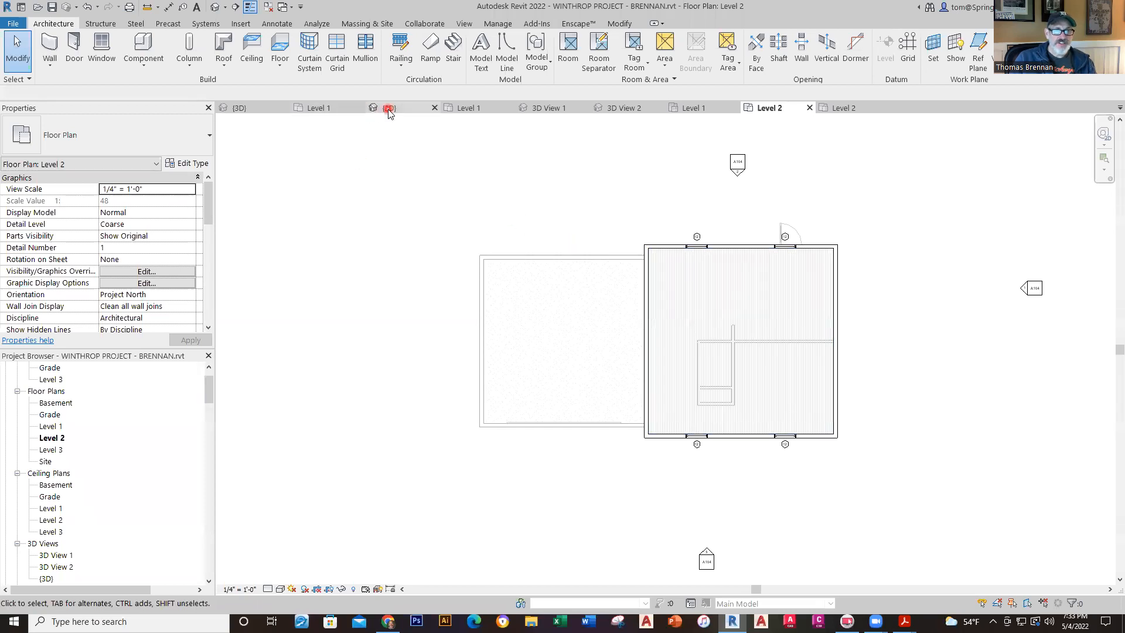
middle_drag(833, 333, 859, 314)
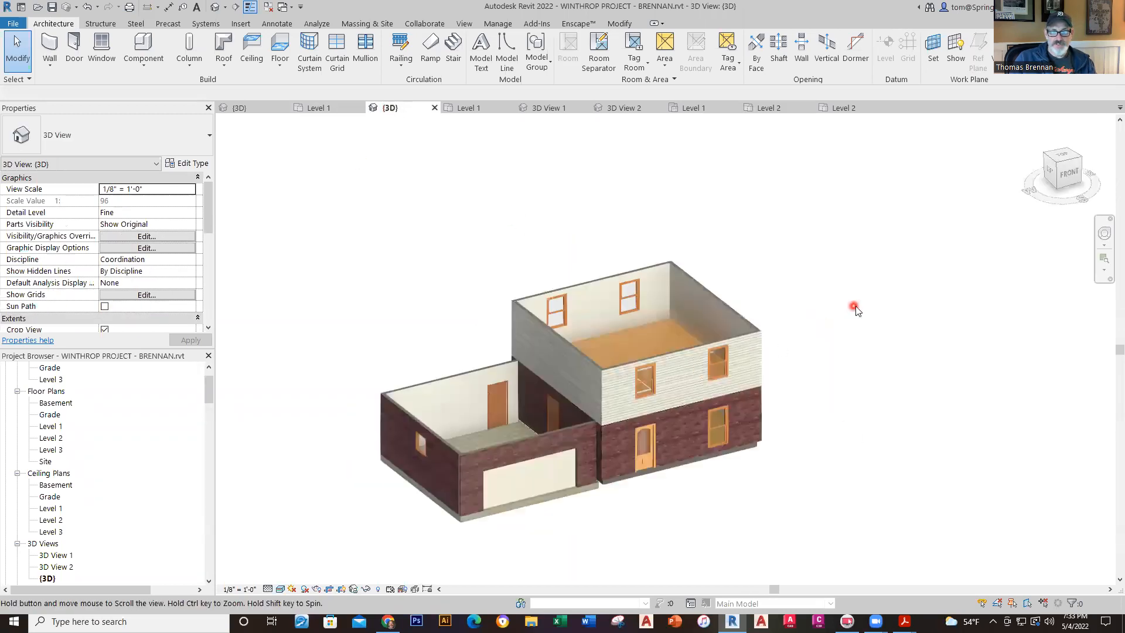
scroll(842, 389, up, 3)
middle_drag(843, 397, 872, 375)
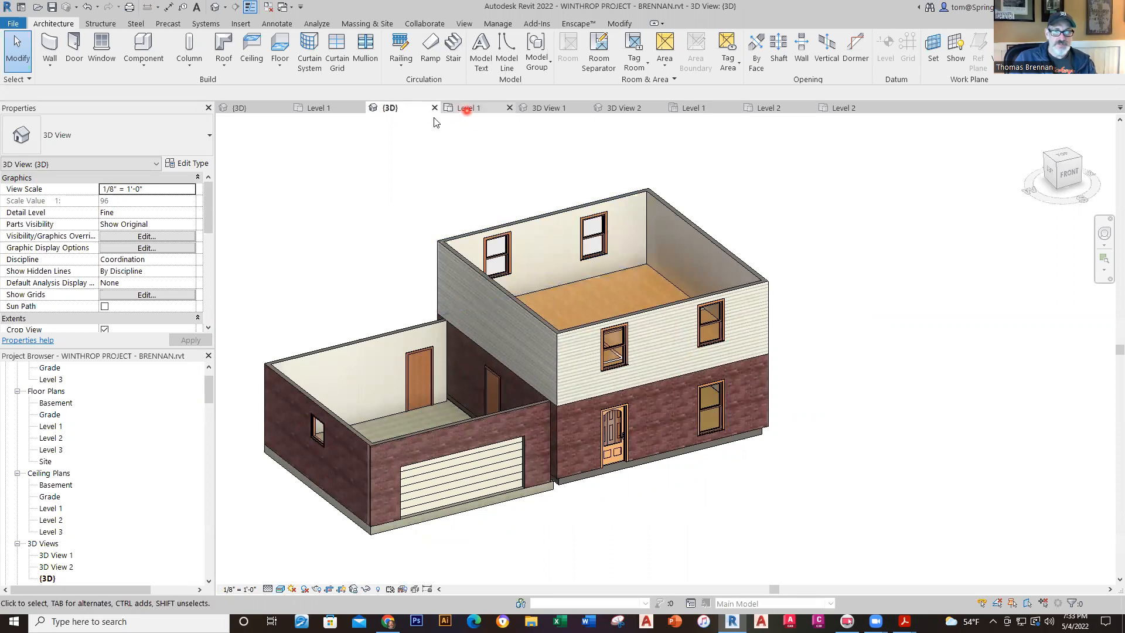
- In the Level 2 plan, place the FRONT PORCH model group just in front of the garage-side front window
click(765, 108)
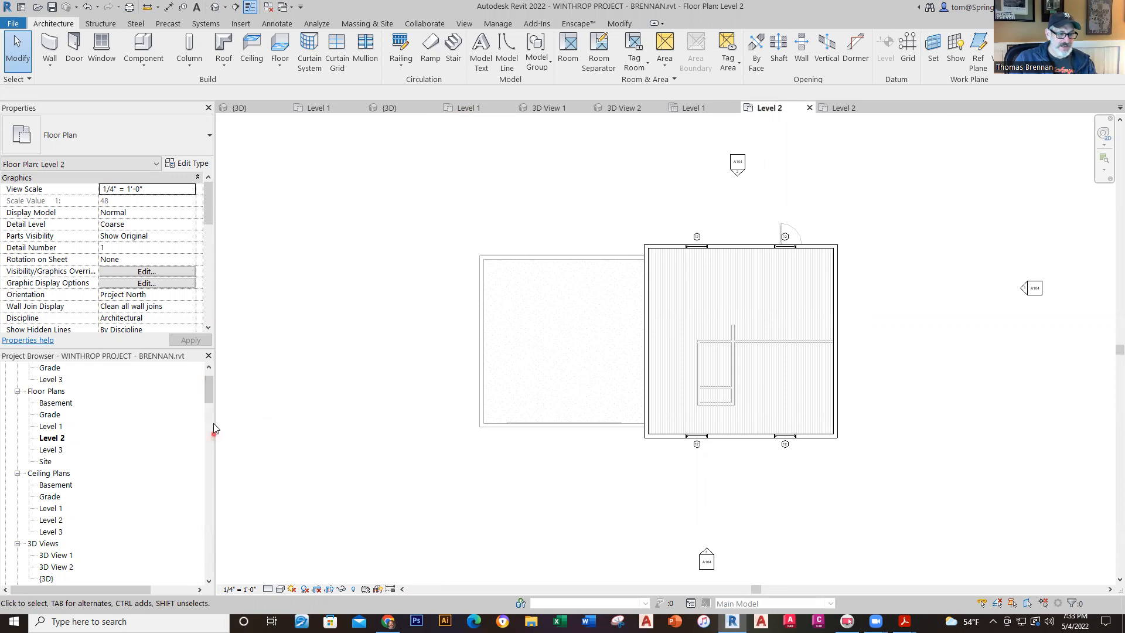
drag(207, 396, 180, 574)
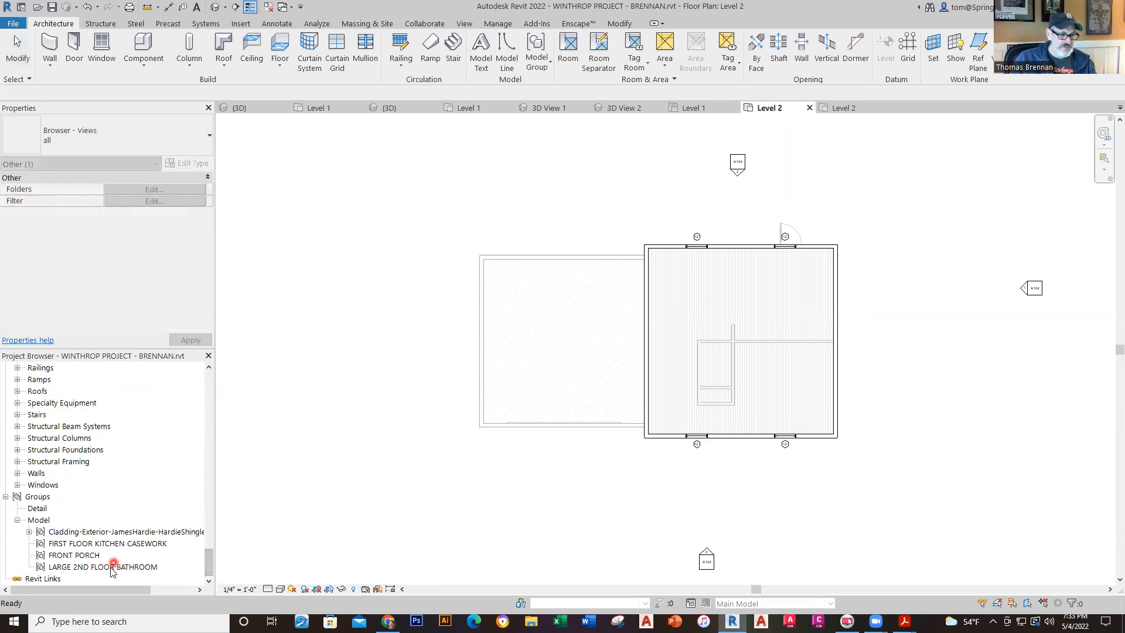
drag(51, 561, 233, 553)
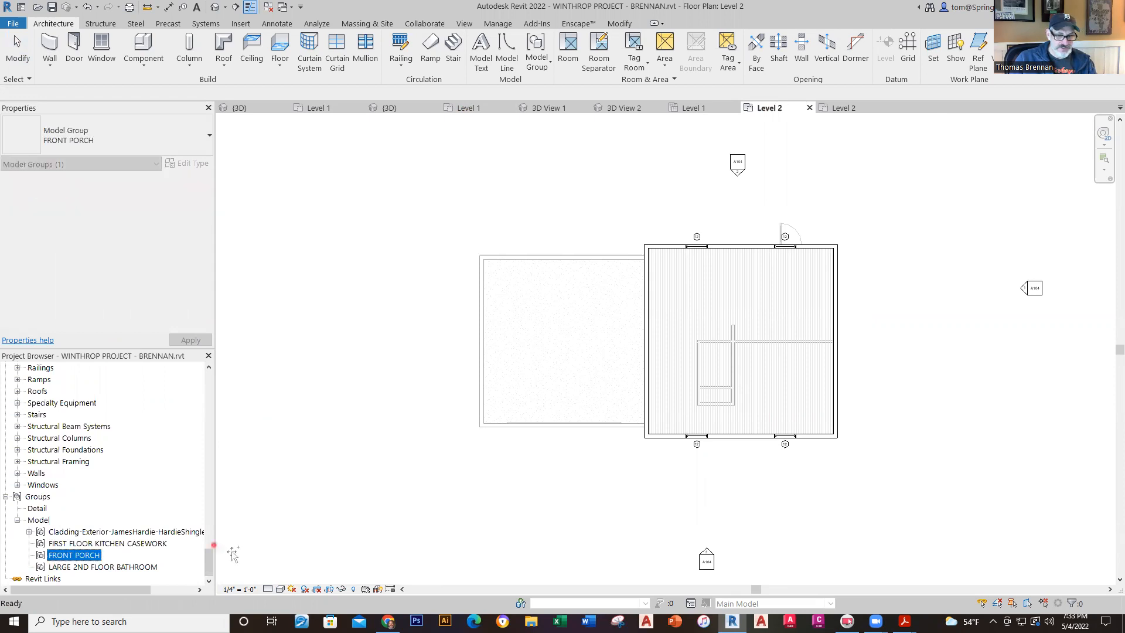
drag(710, 479, 705, 490)
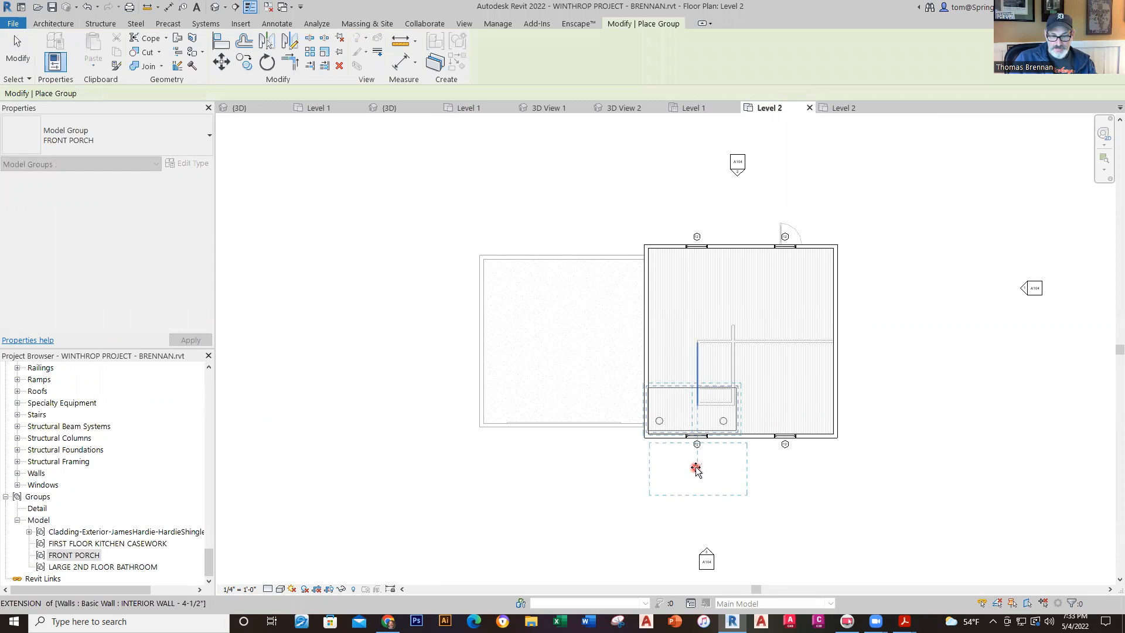
scroll(697, 467, up, 3)
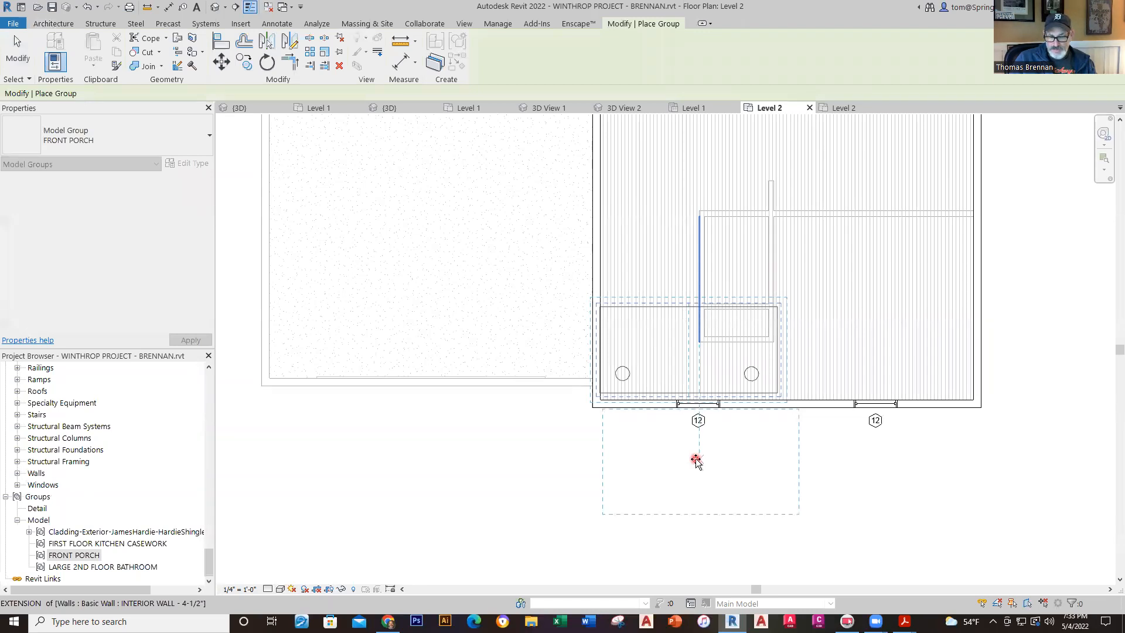
scroll(696, 461, up, 3)
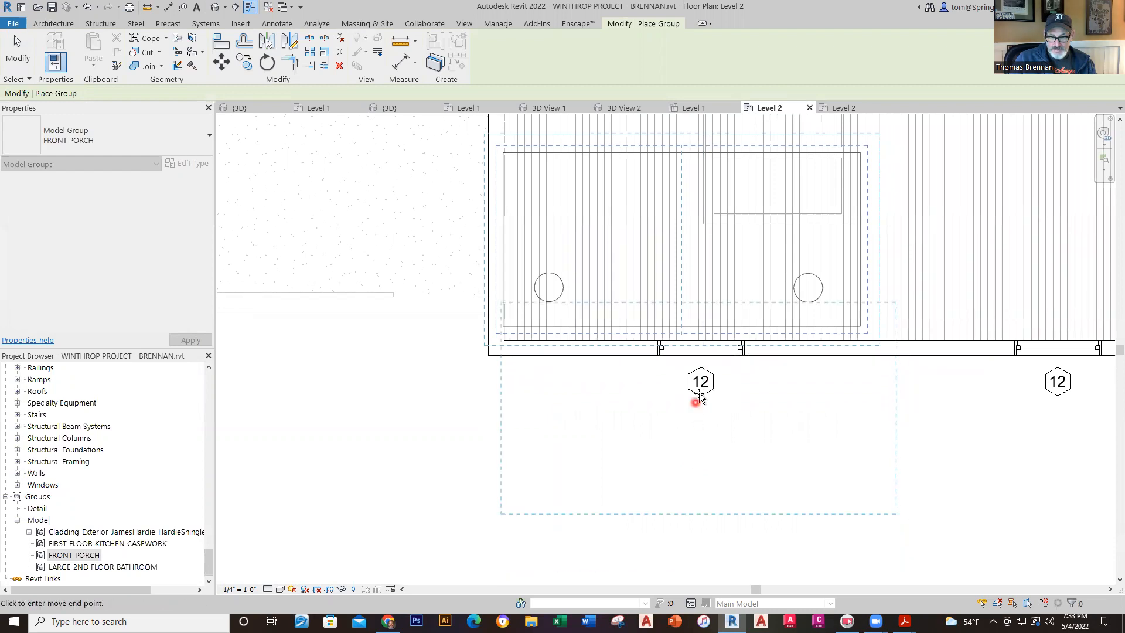
click(699, 457)
key(Escape)
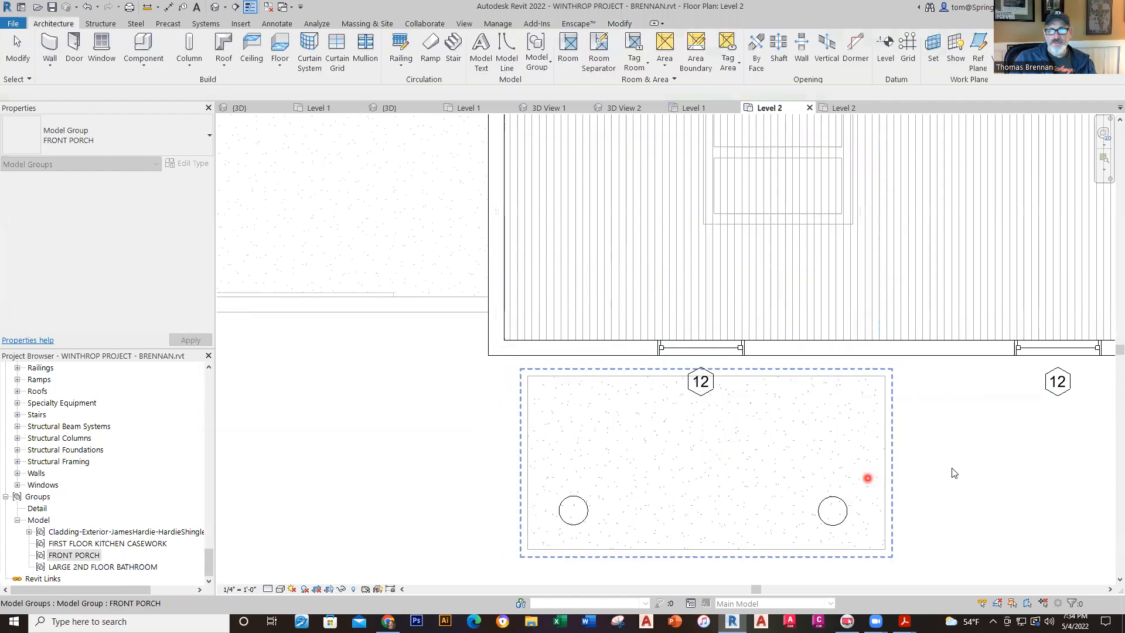
- Nudge the FRONT PORCH group toward the house until its slab meets the front wall
click(953, 473)
scroll(946, 469, down, 3)
middle_drag(949, 467, 788, 316)
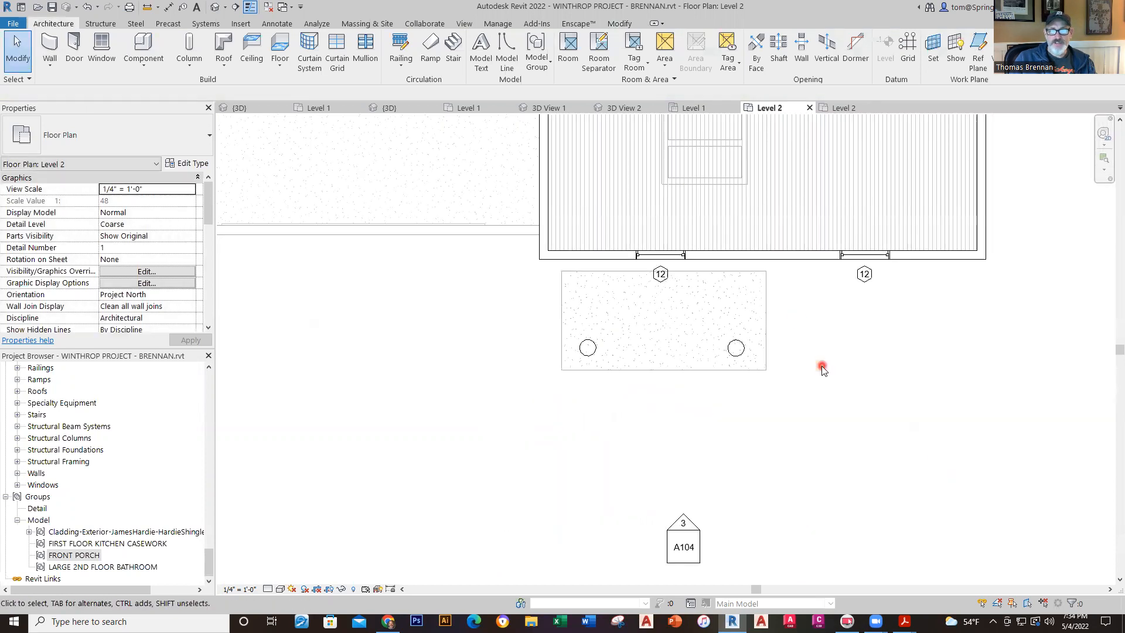
click(768, 316)
key(Up)
key(Up)
key(Up)
key(Up)
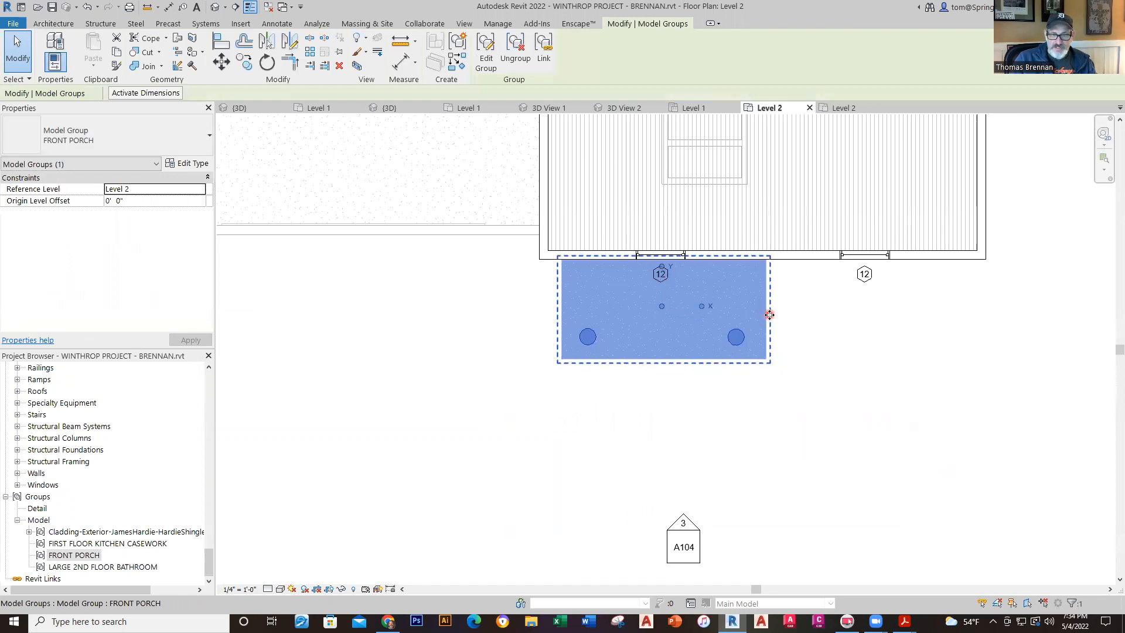
key(Escape)
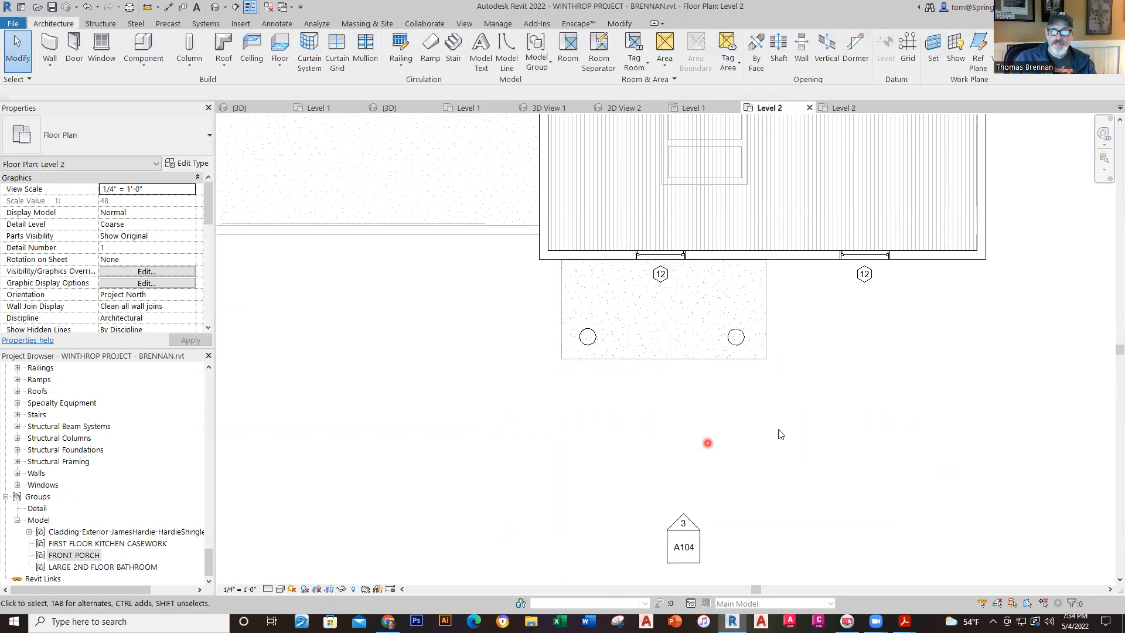
- In the {3D} view, set the FRONT PORCH group's reference level to Grade
scroll(768, 436, down, 4)
scroll(917, 362, down, 3)
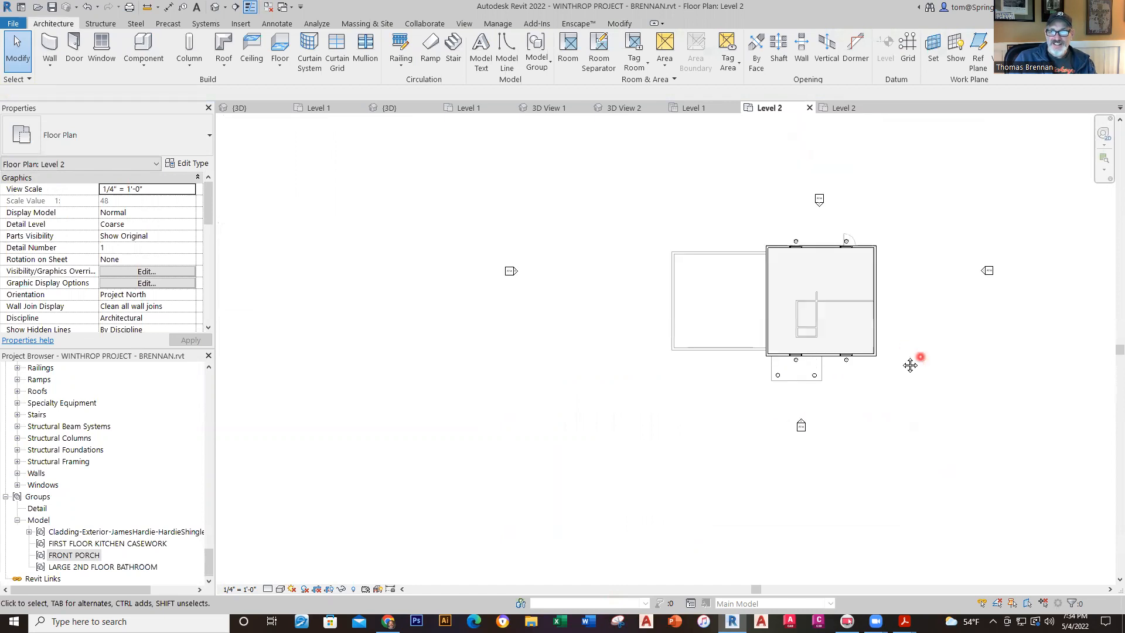
click(397, 111)
scroll(741, 524, up, 3)
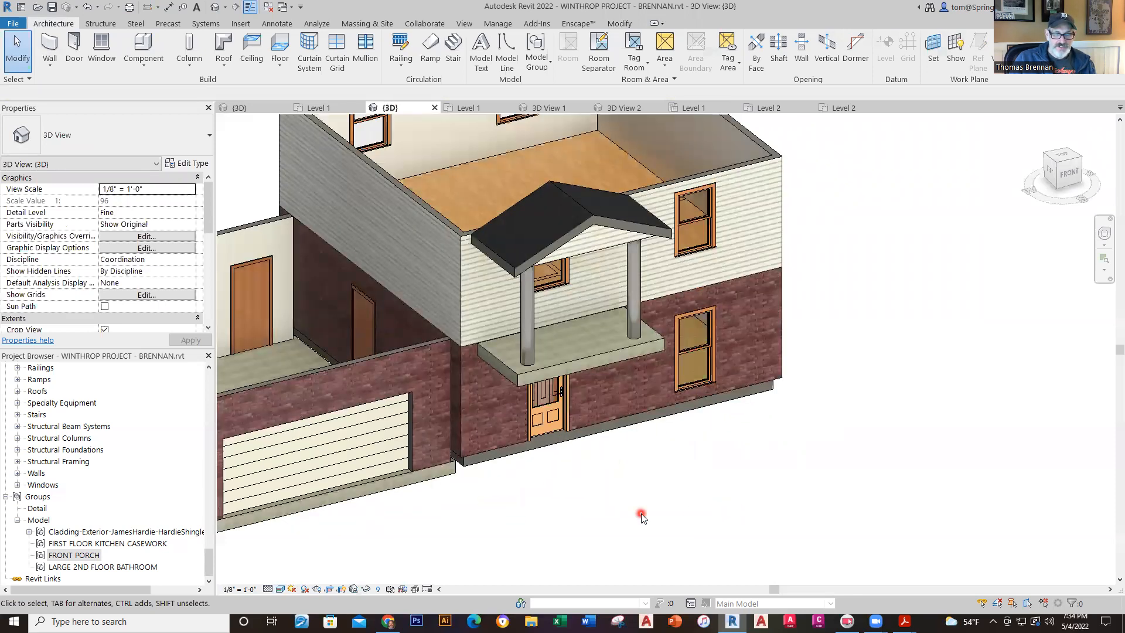
click(584, 315)
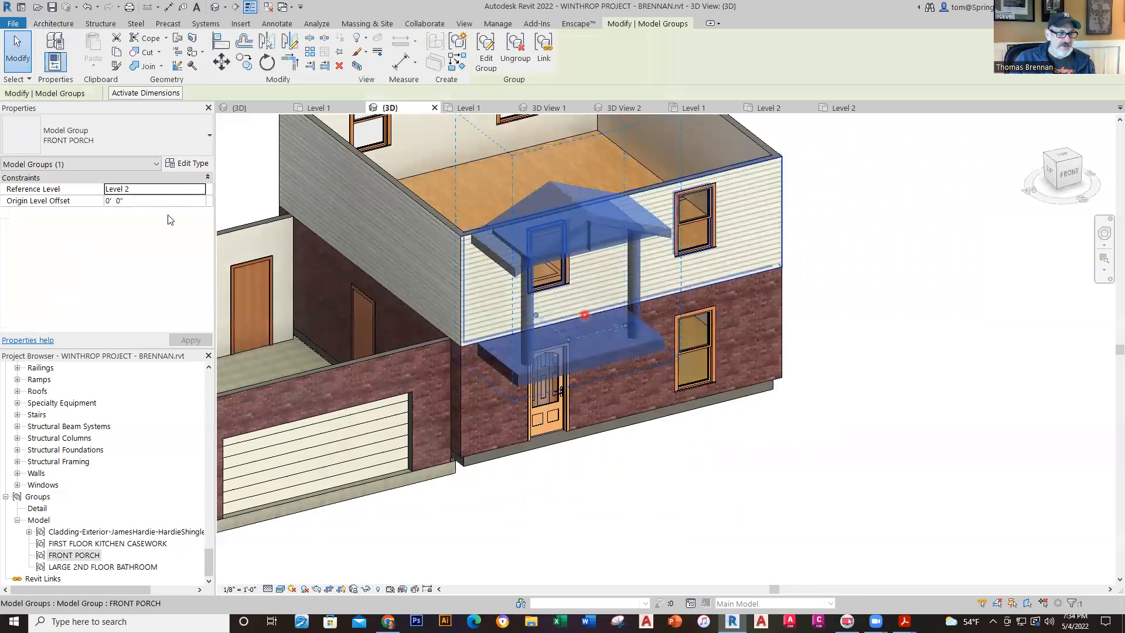
click(153, 191)
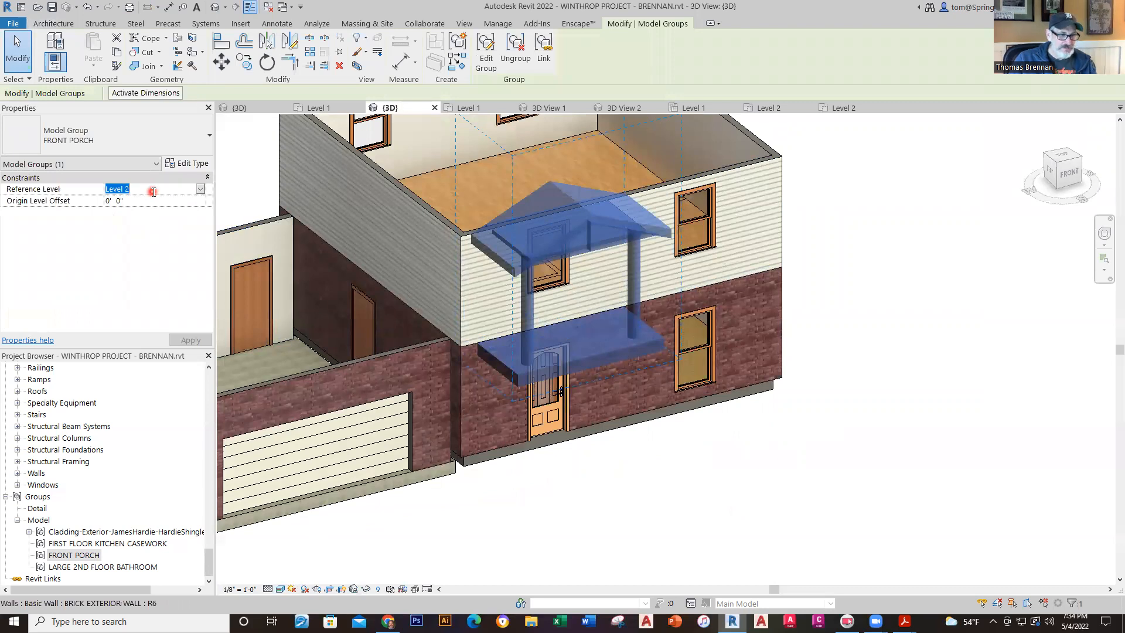
click(201, 188)
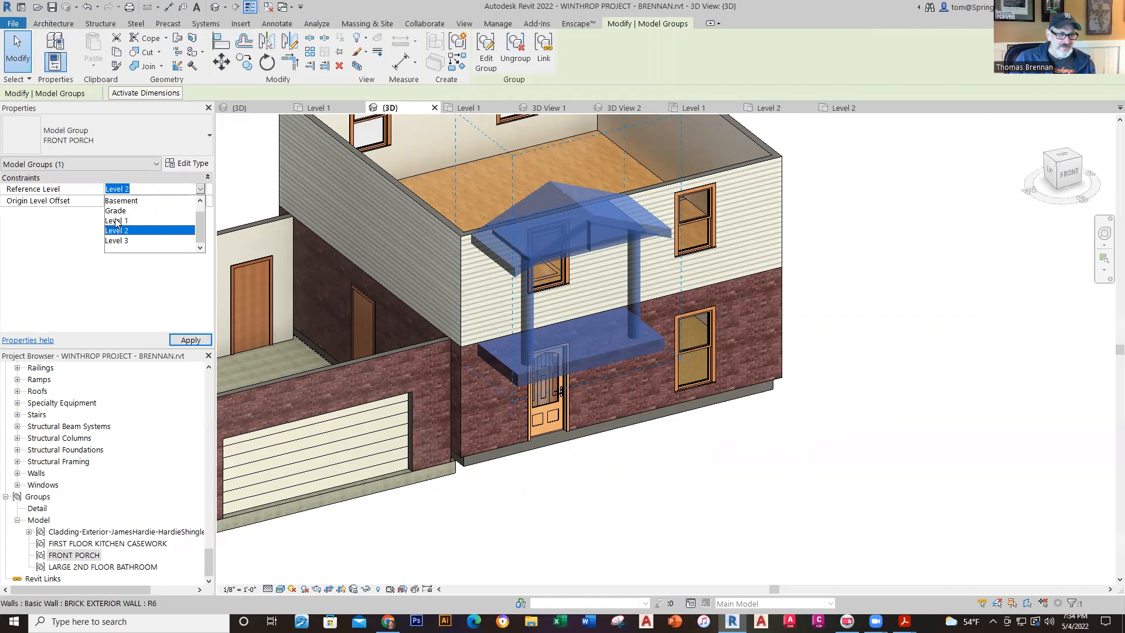
click(115, 212)
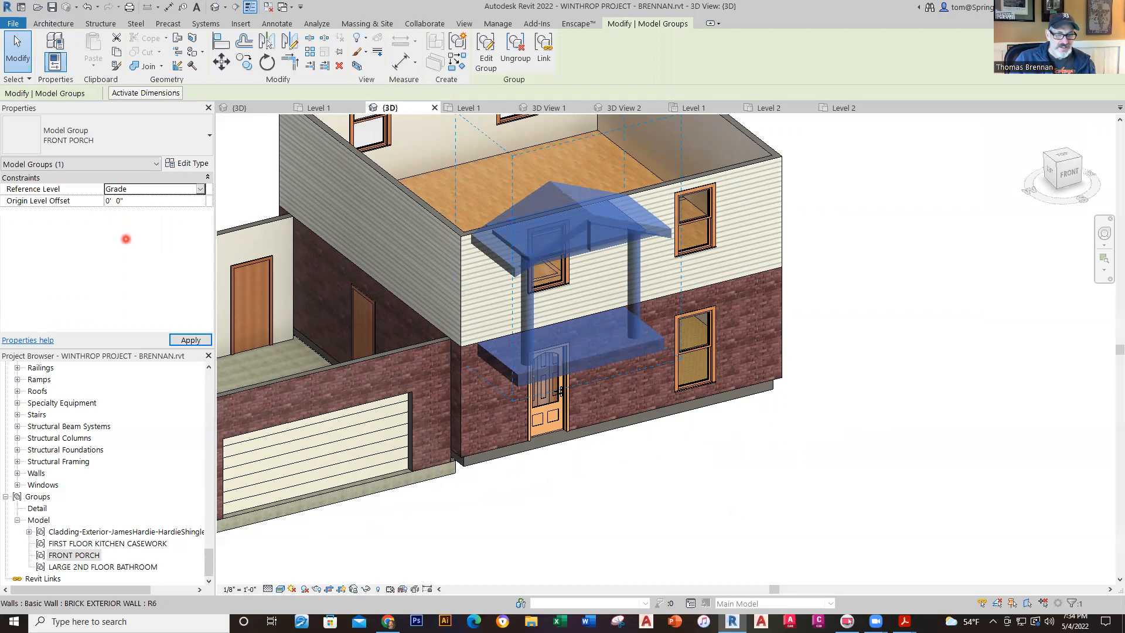
click(592, 527)
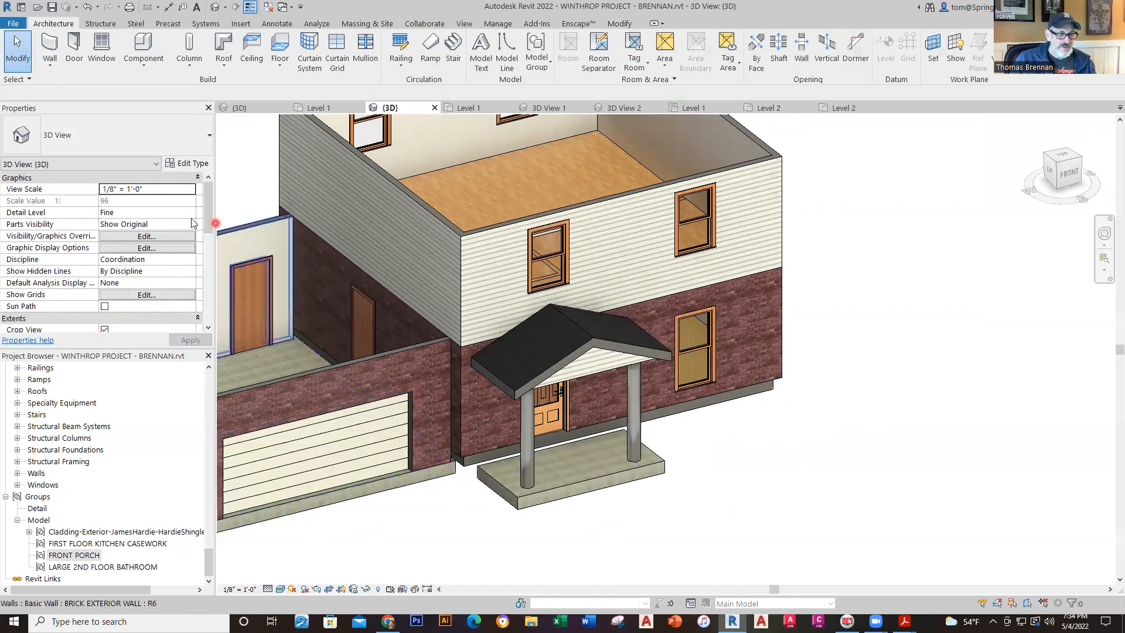
- Set the FRONT PORCH group's reference level to Level 1 in the {3D} view
click(553, 496)
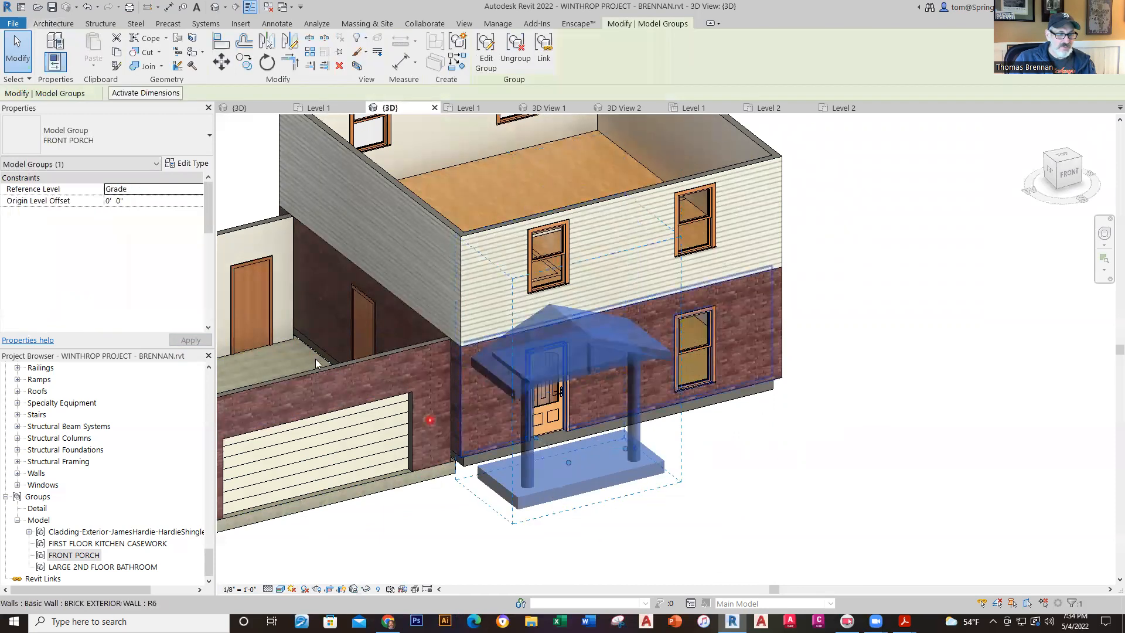
click(186, 192)
click(199, 190)
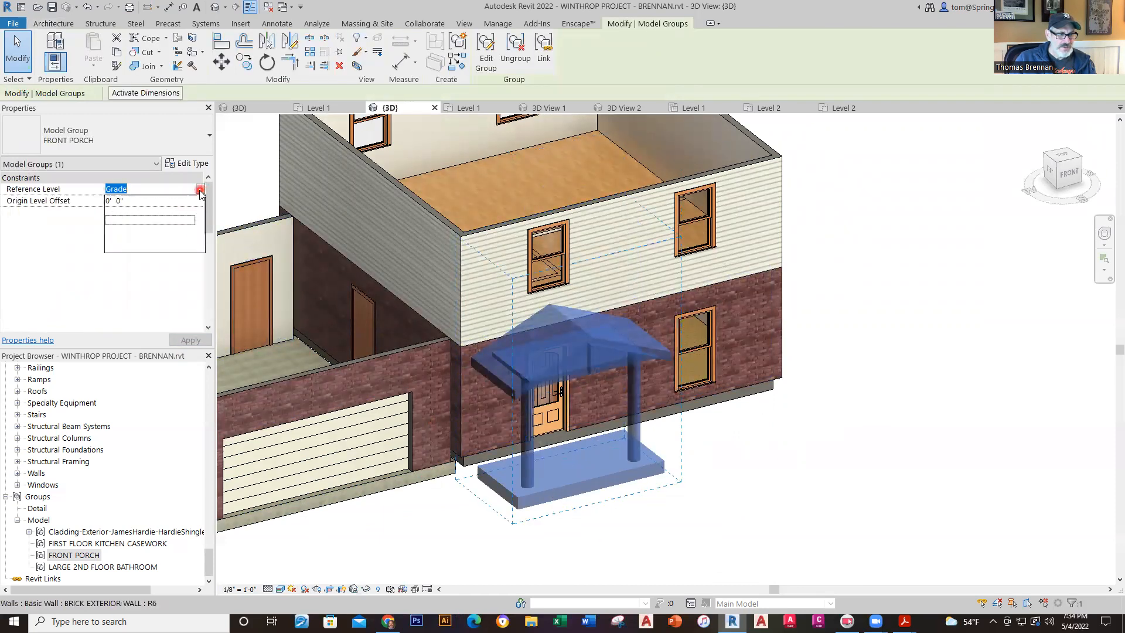
click(115, 230)
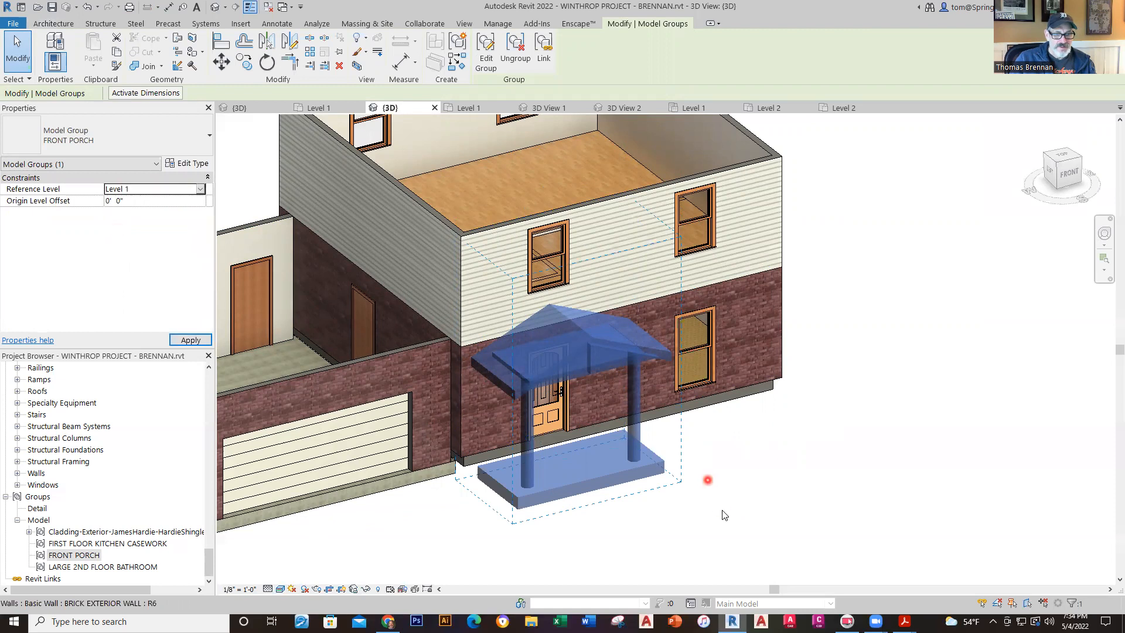
click(722, 508)
- View the whole house with the front porch in 3D and save the project
scroll(763, 521, up, 2)
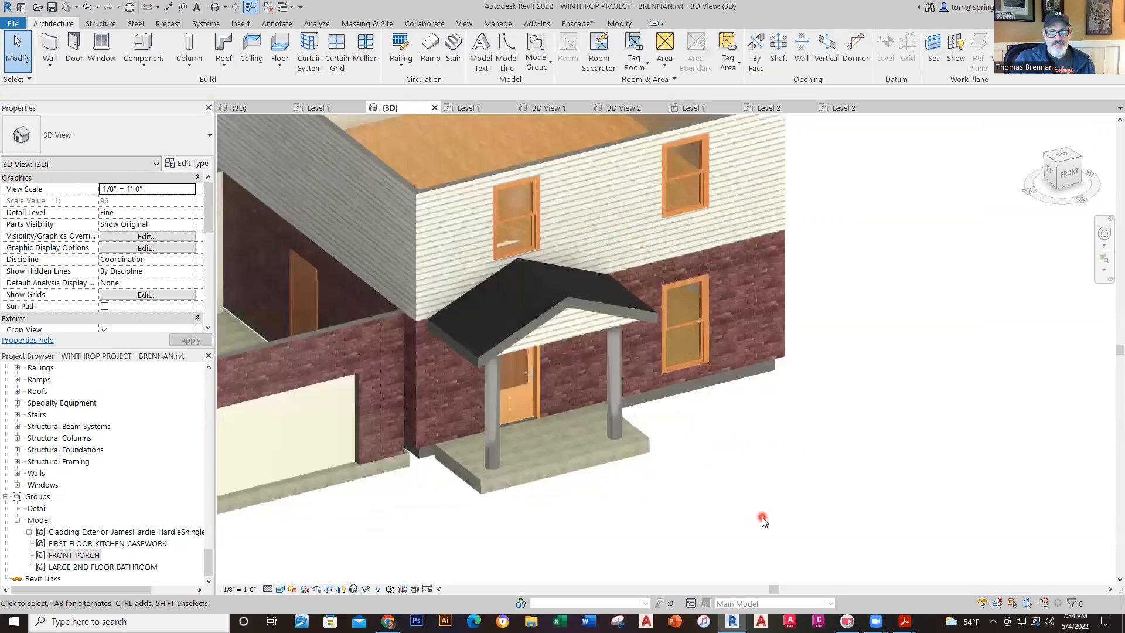
shift+middle_drag(705, 489, 765, 476)
scroll(713, 456, down, 5)
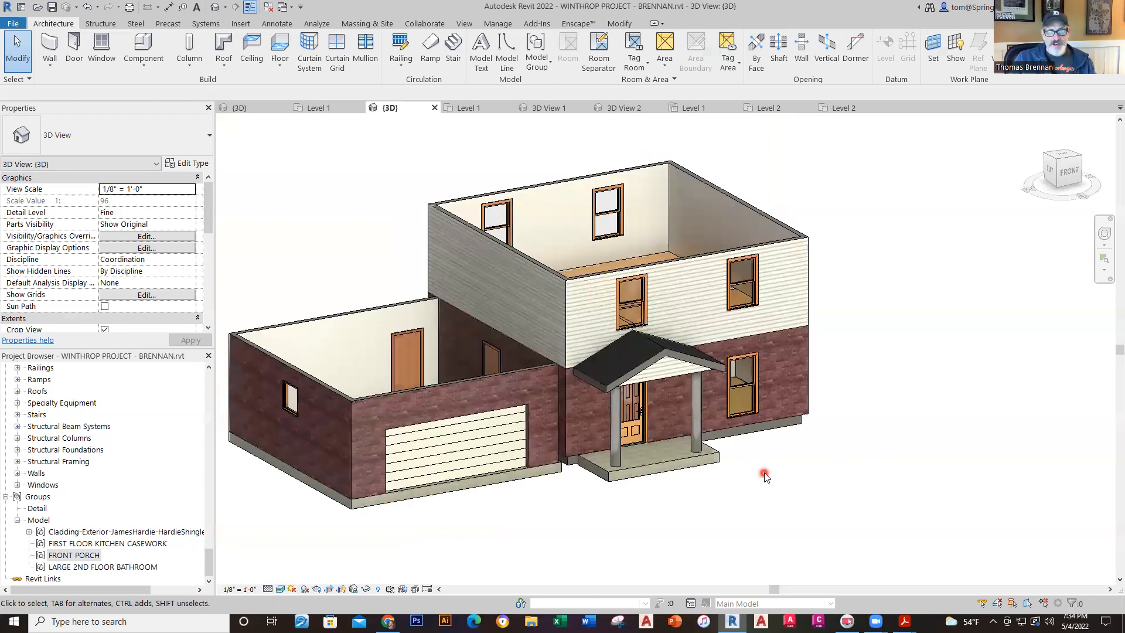
click(51, 8)
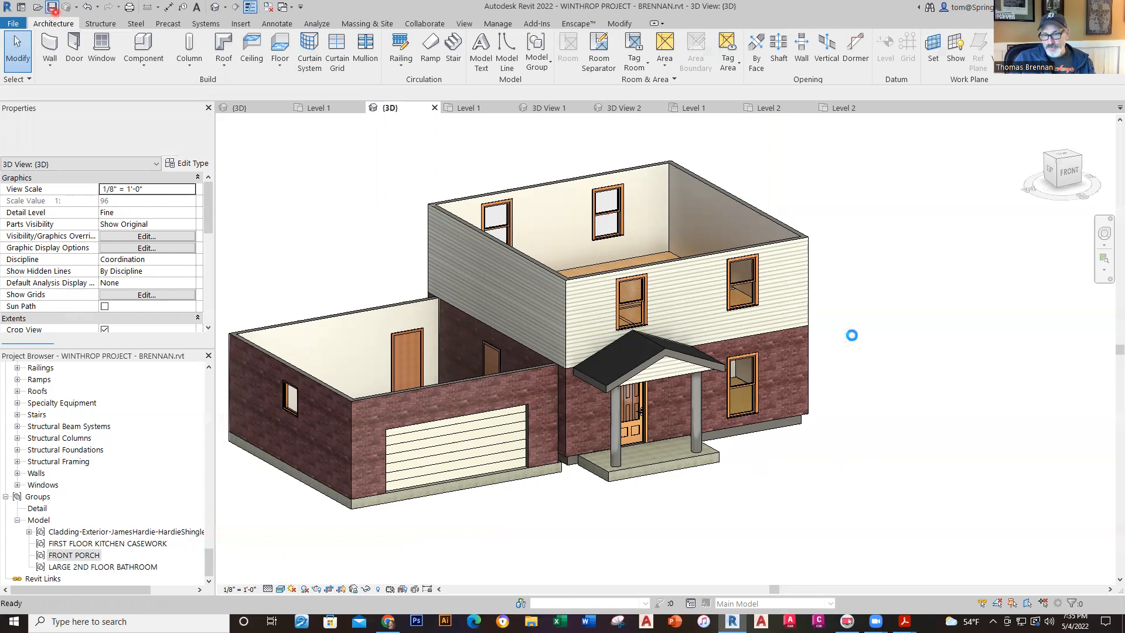
scroll(870, 257, down, 1)
middle_drag(870, 257, 786, 382)
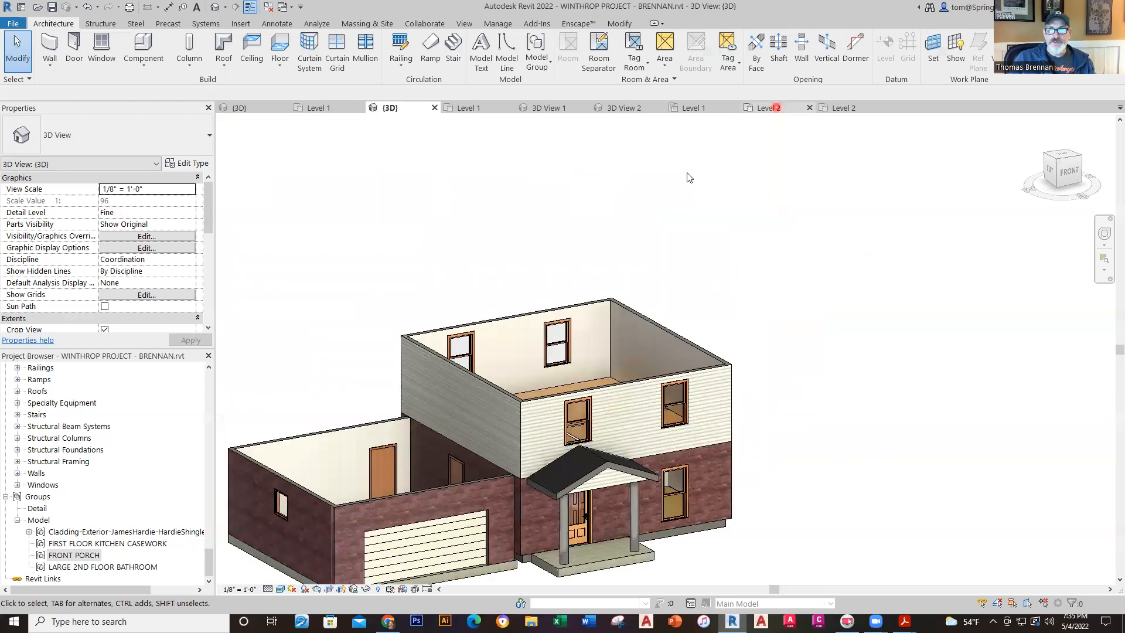
- In the project's Level 2 plan, set the underlay's base level to None
click(775, 108)
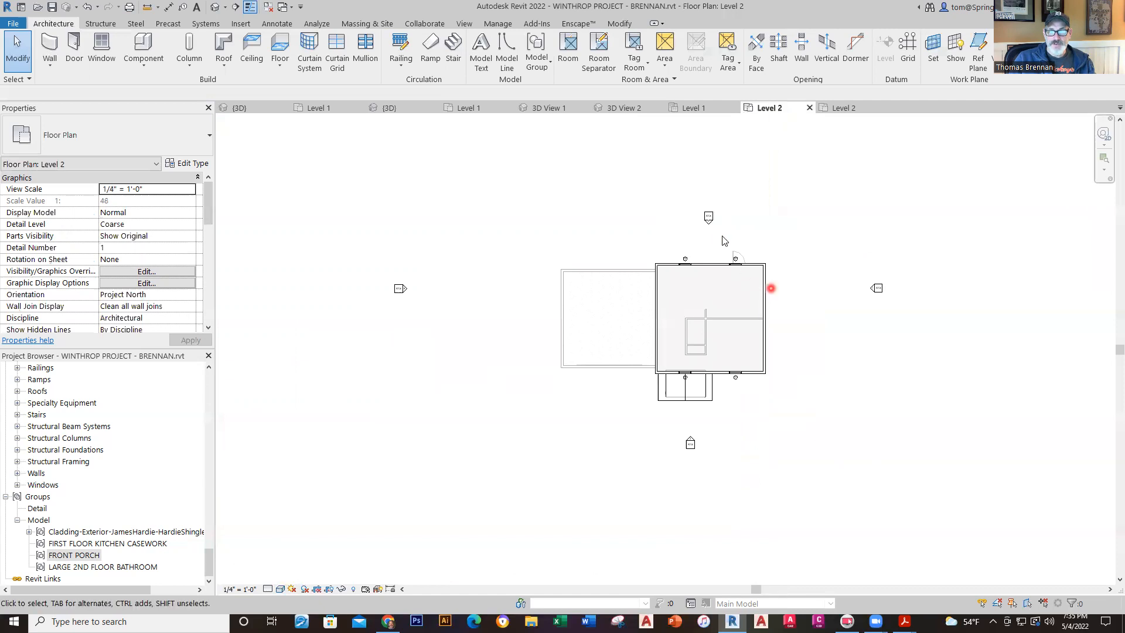
scroll(697, 243, up, 3)
middle_drag(693, 245, 659, 177)
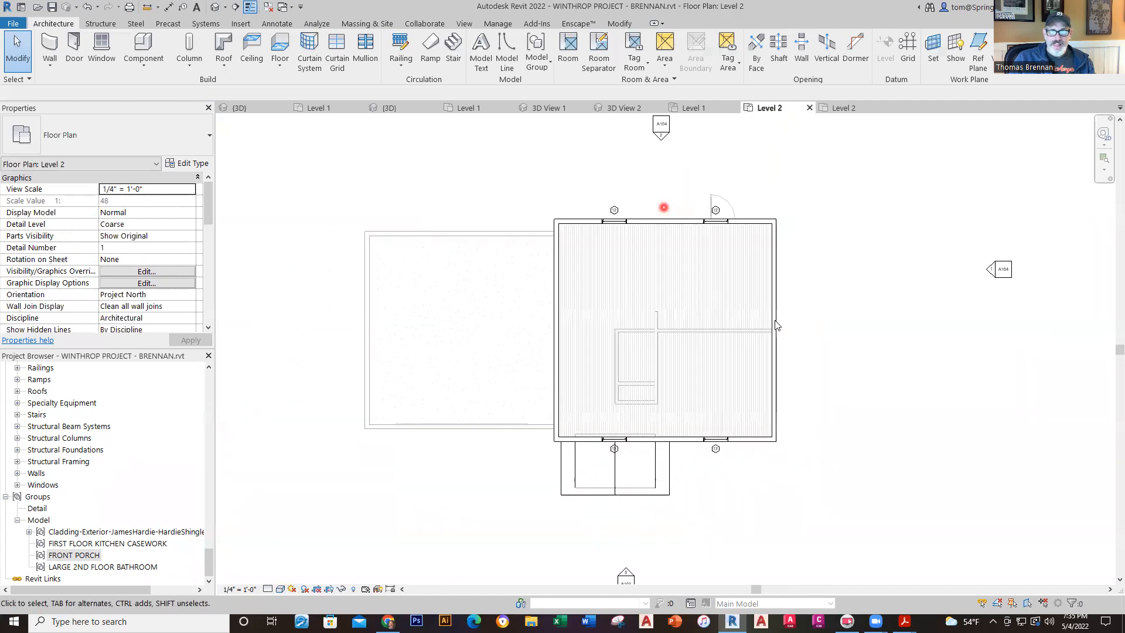
drag(209, 212, 200, 249)
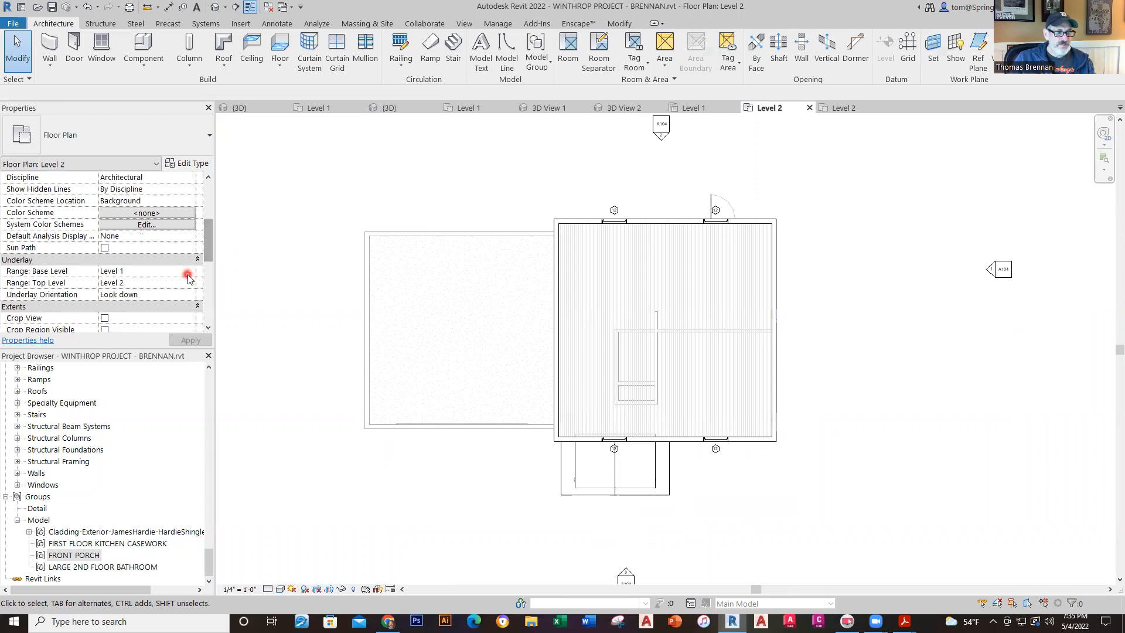
click(187, 272)
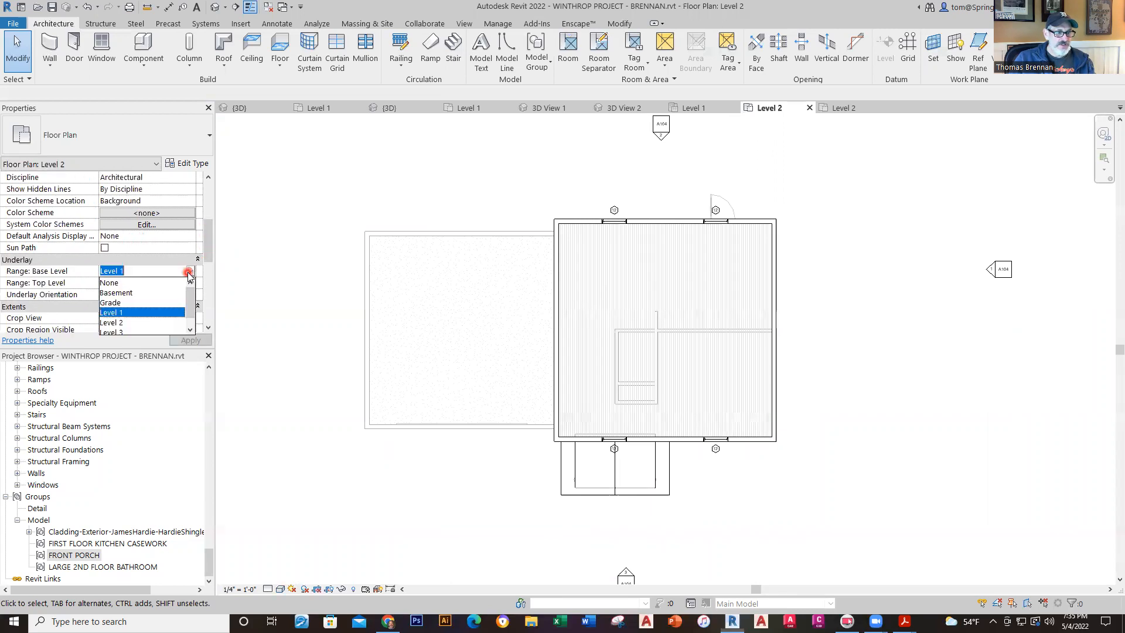
click(111, 283)
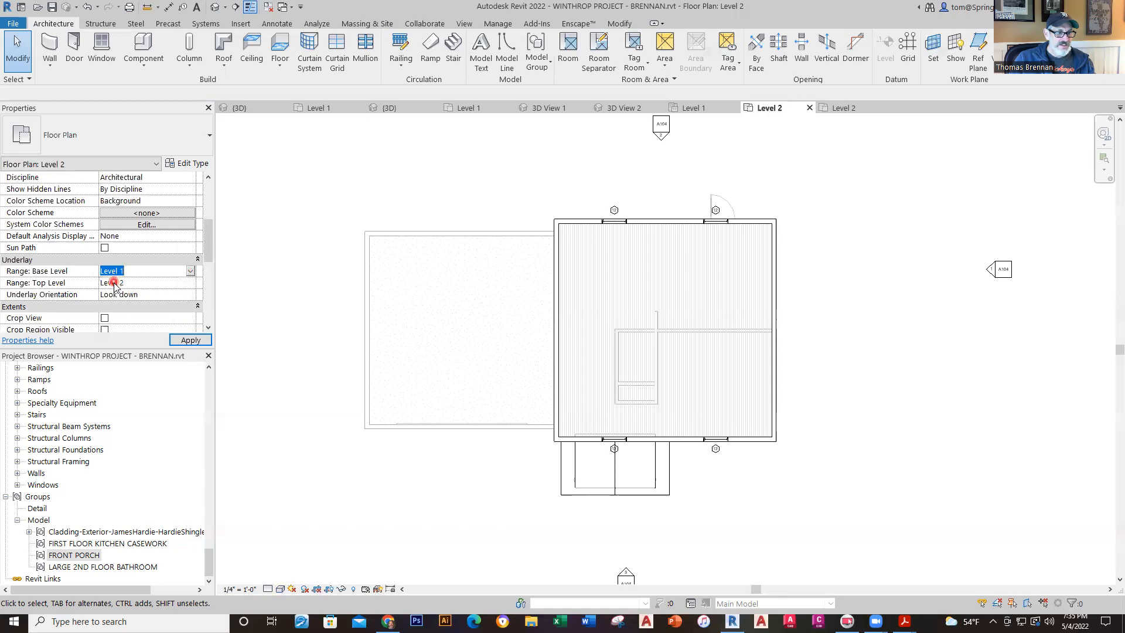
click(176, 342)
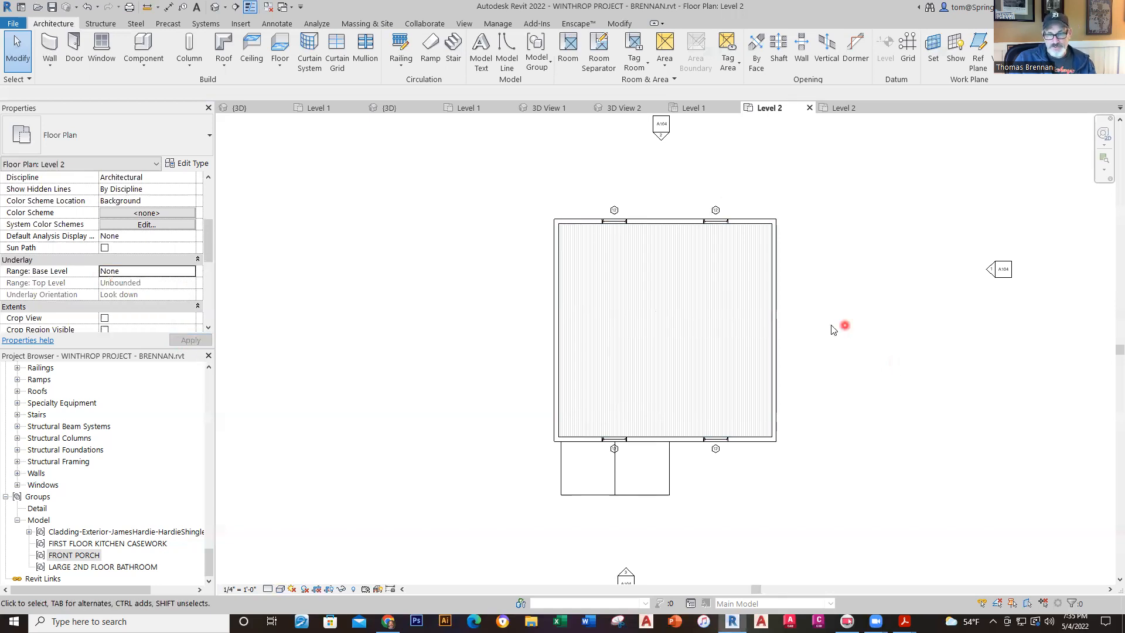
scroll(831, 325, up, 1)
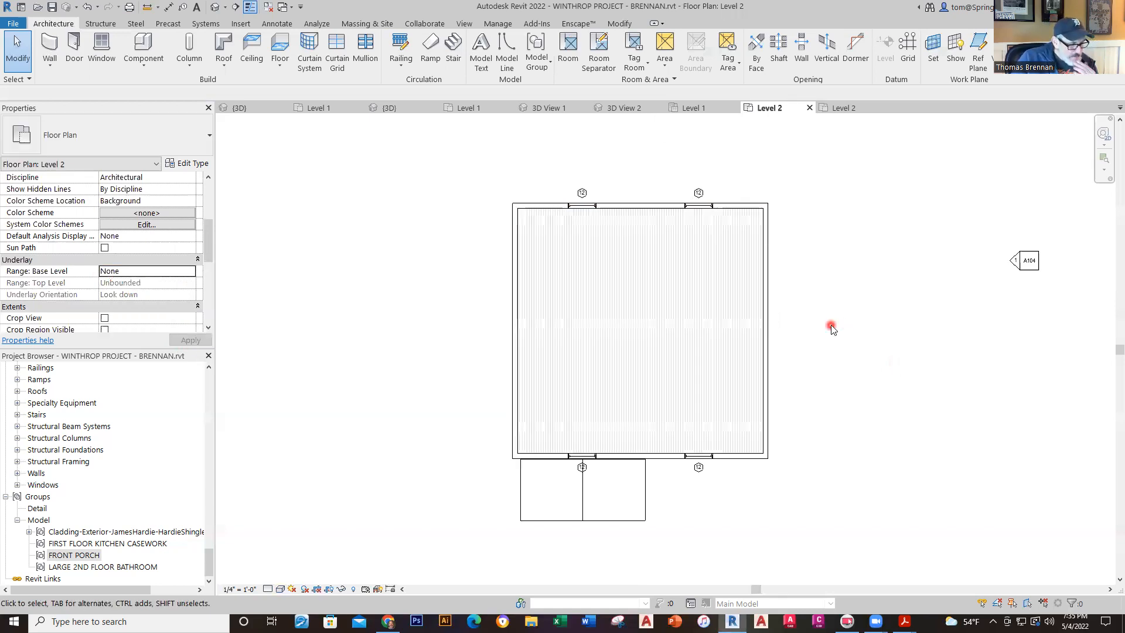
- Following the reference Level 2 layout, draw an INTERIOR WALL - 4-1/2" across the house's full width, about 9'-1 1/2" inside the rear wall
click(839, 109)
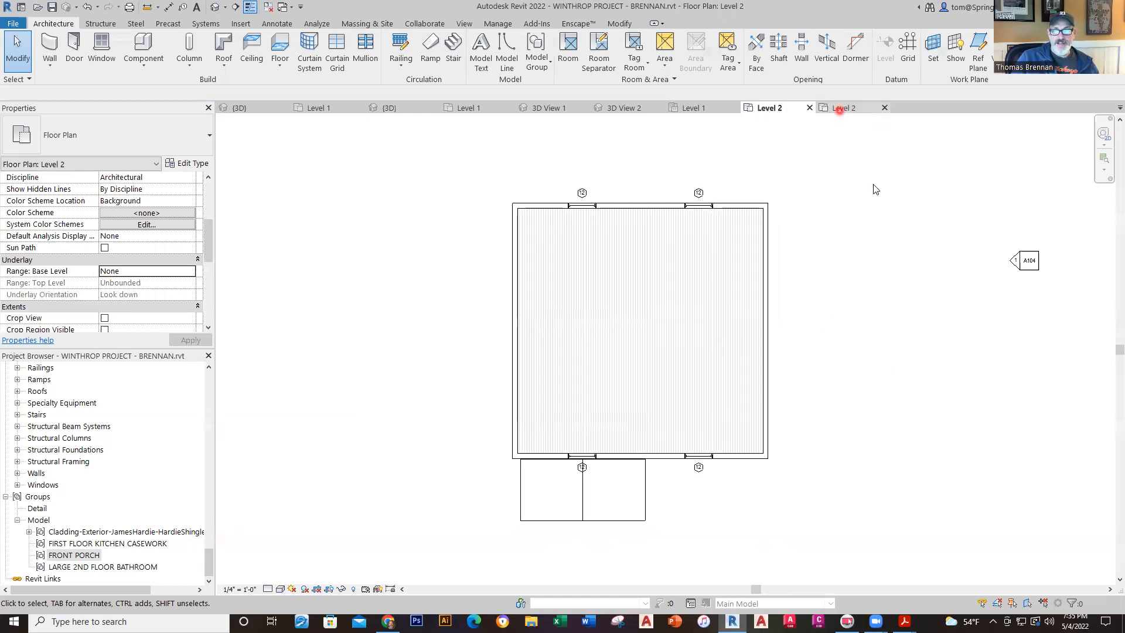
middle_drag(873, 214, 850, 209)
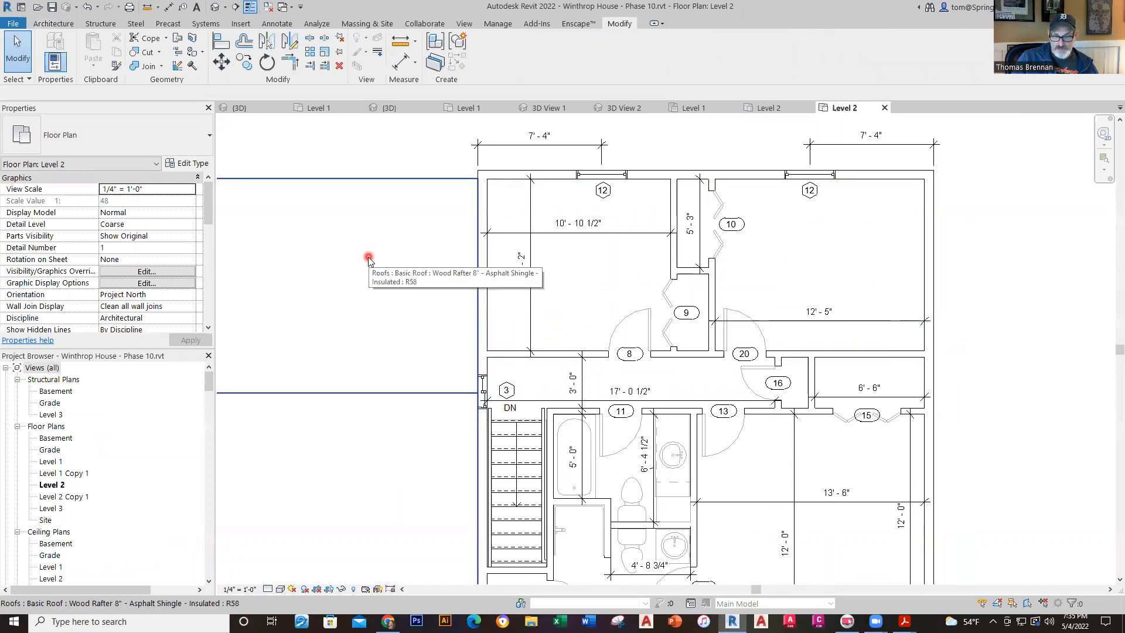
middle_drag(819, 564, 813, 509)
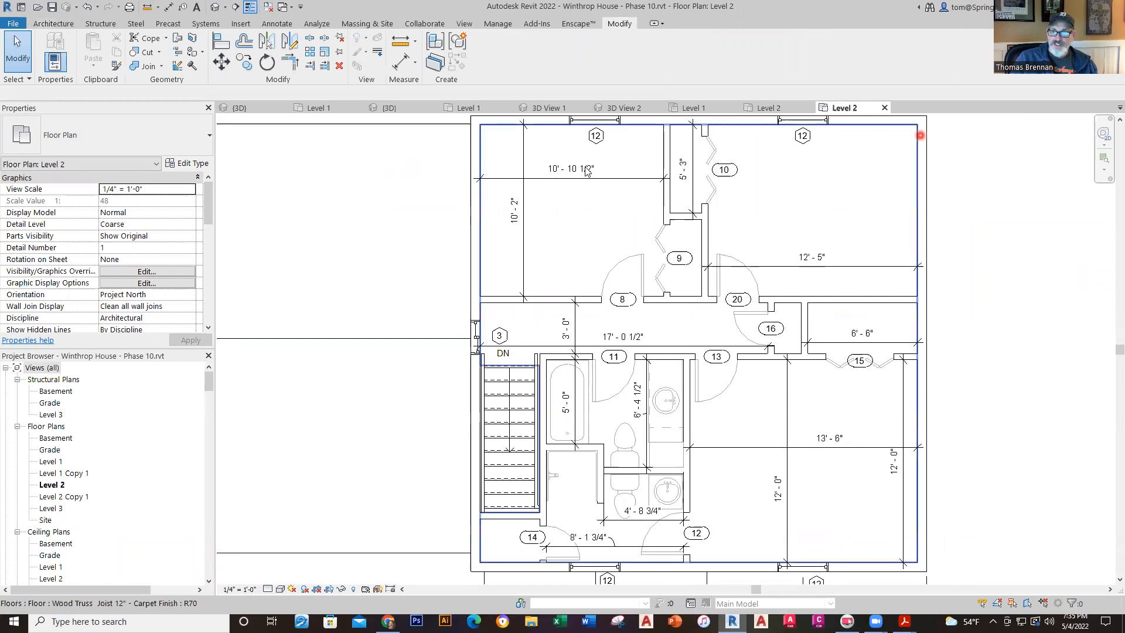
click(769, 108)
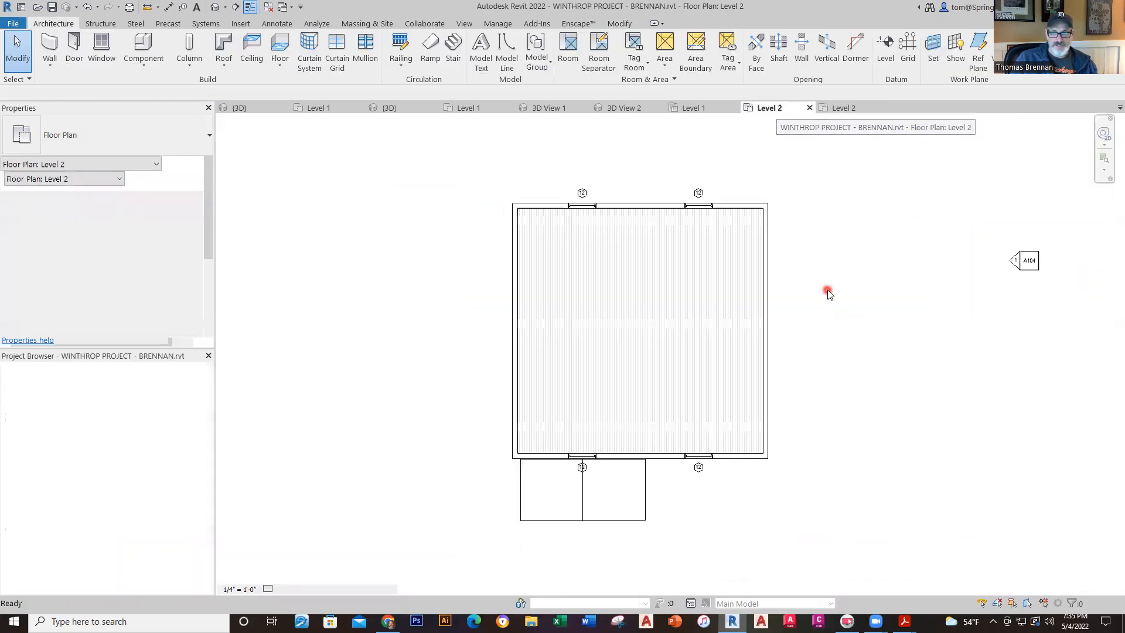
middle_drag(837, 300, 780, 316)
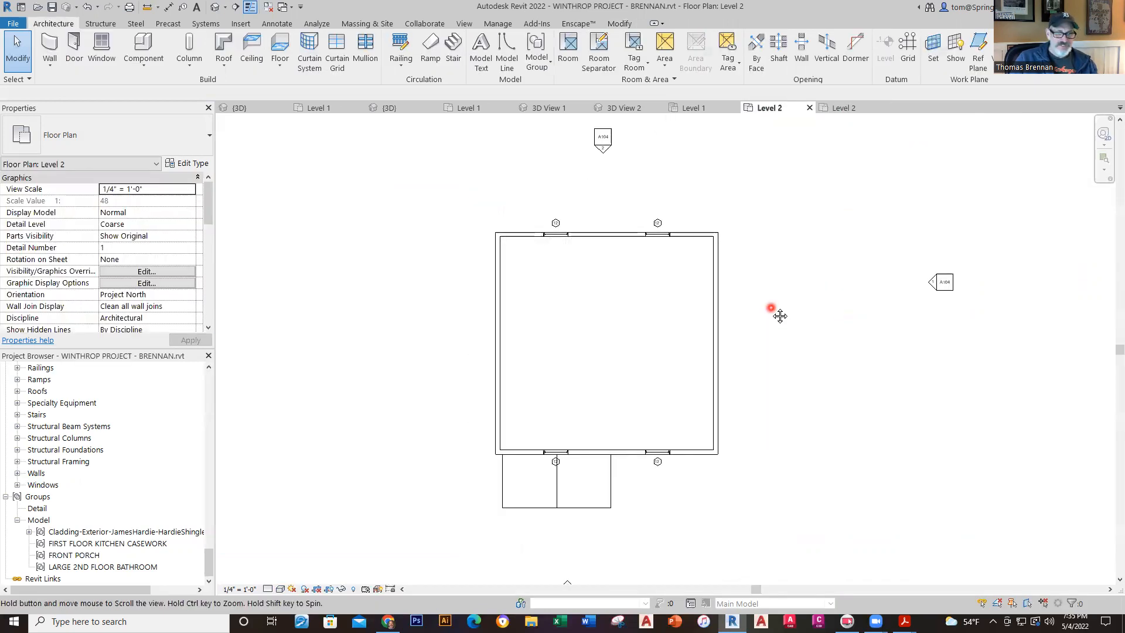
click(61, 69)
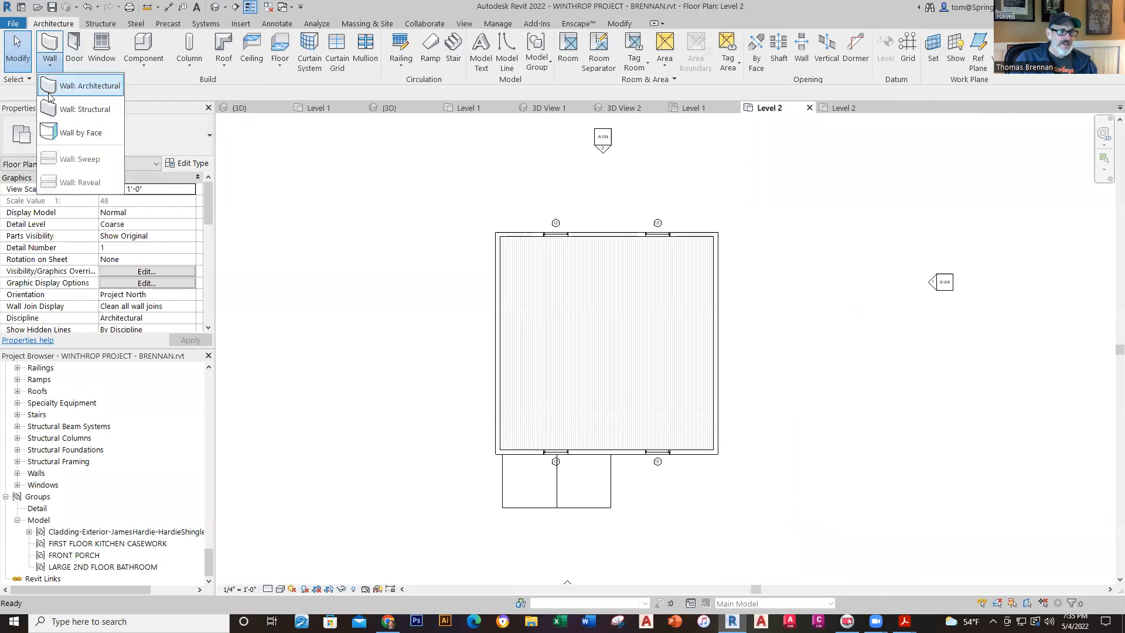
click(87, 83)
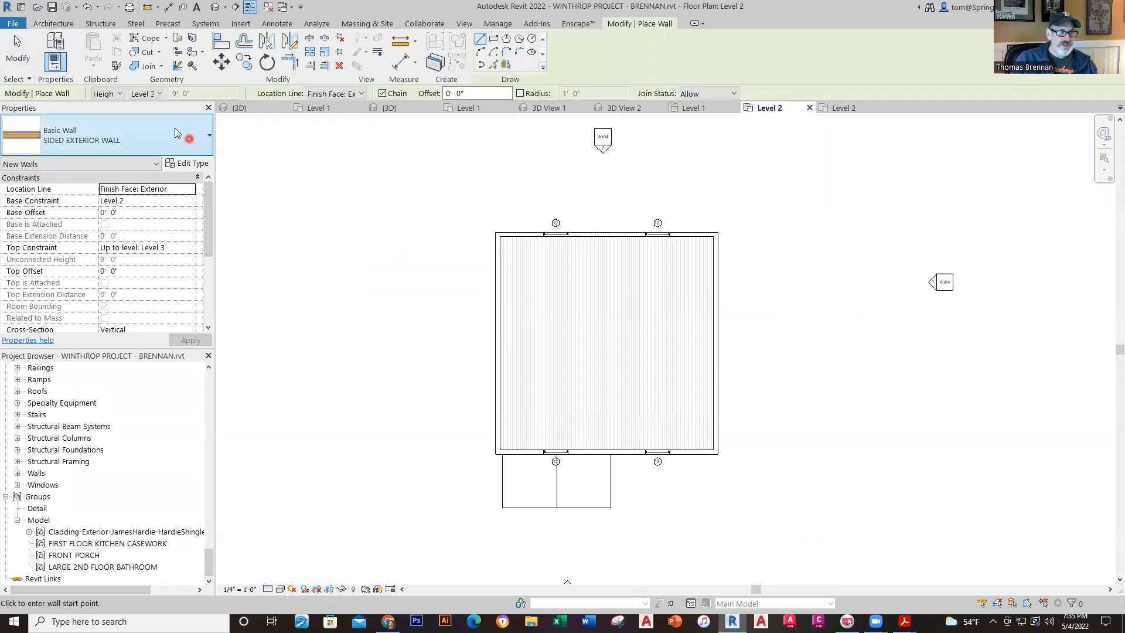
click(208, 136)
scroll(129, 176, up, 3)
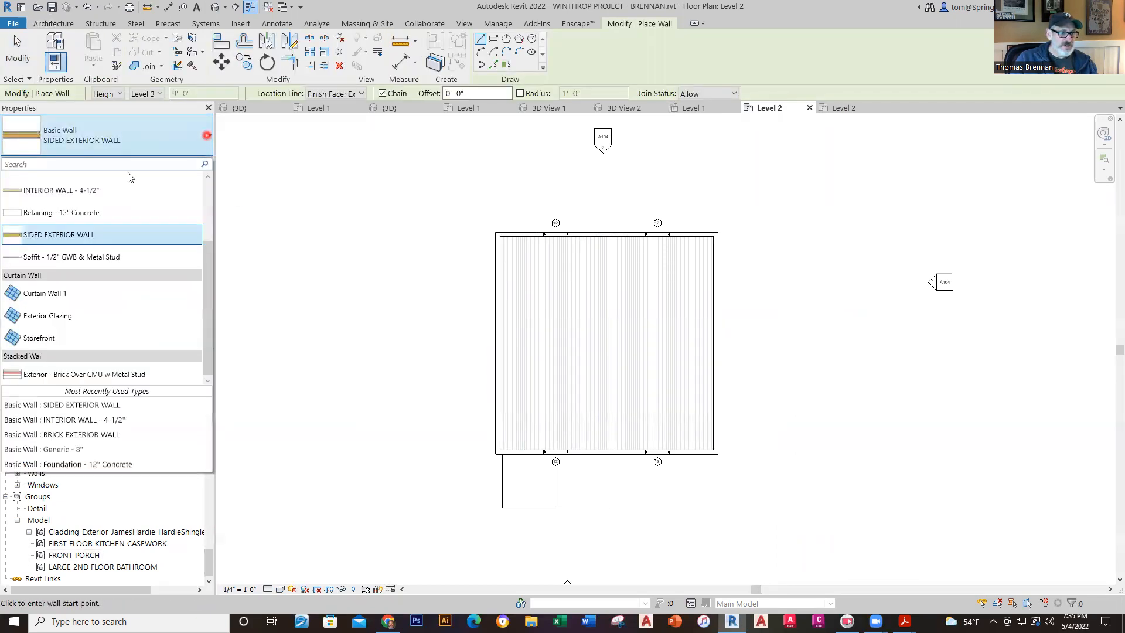
click(100, 190)
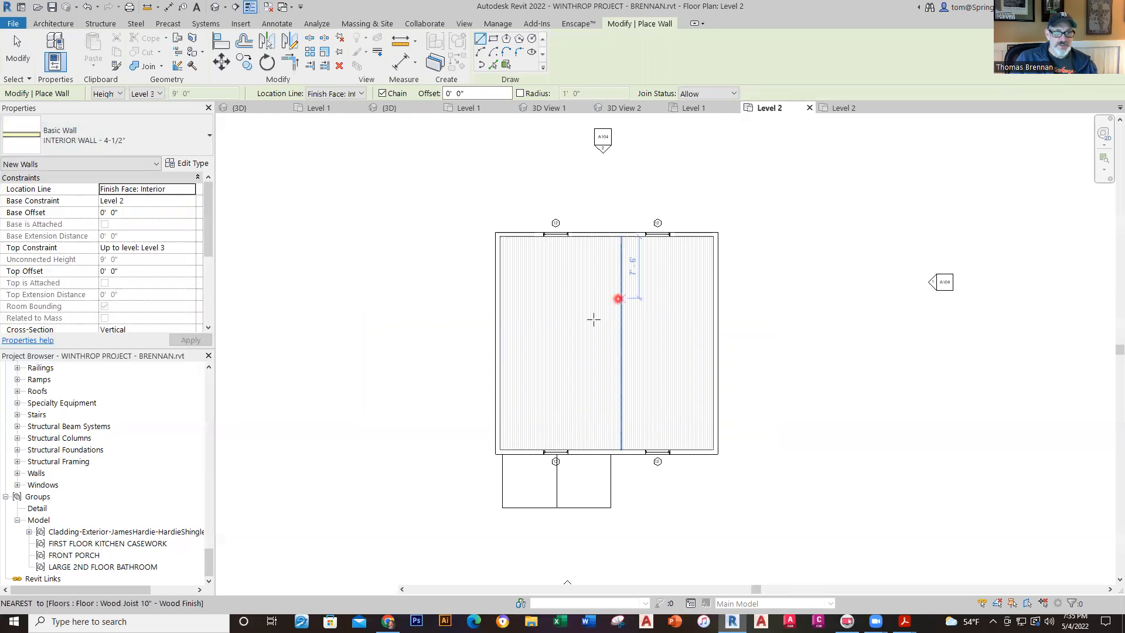
click(497, 316)
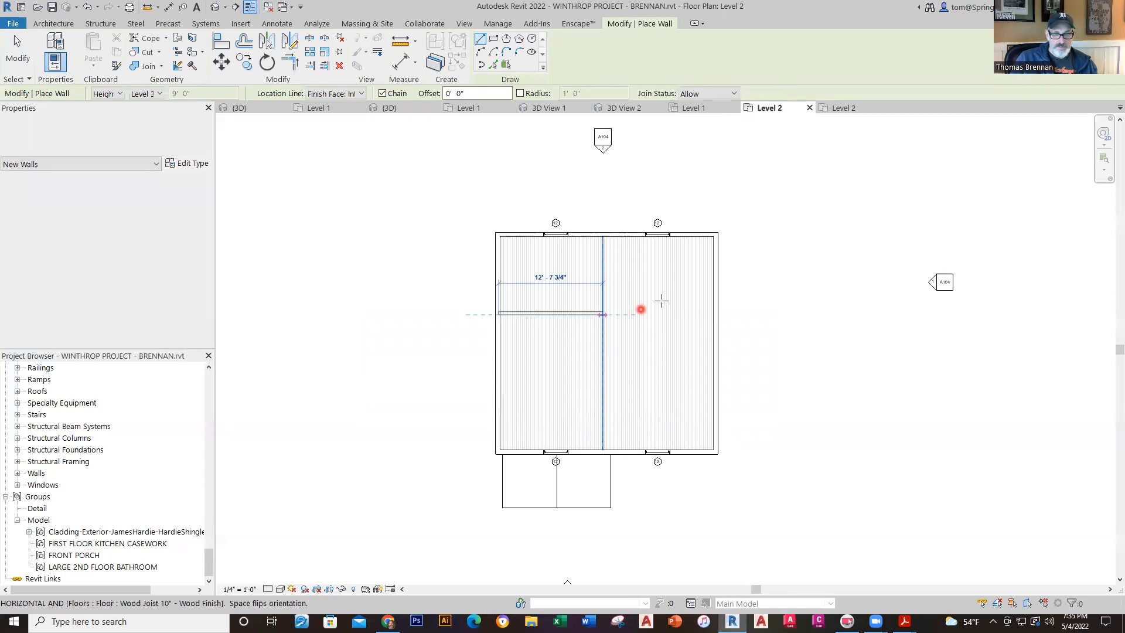
click(715, 314)
key(Escape)
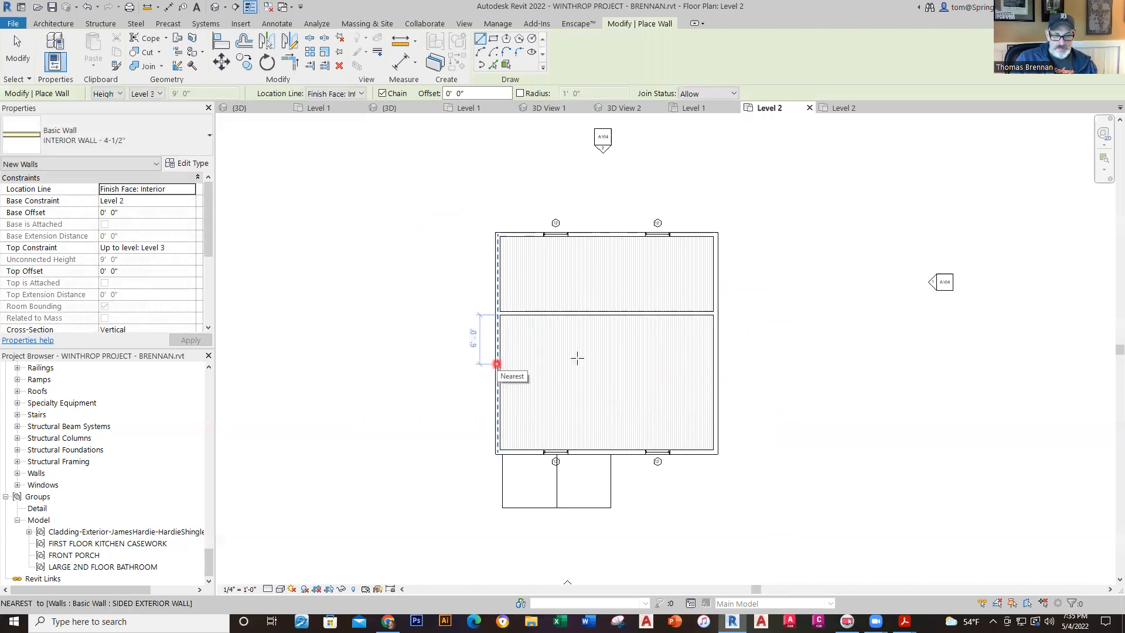
- Draw a second full-width interior wall parallel to the first, about 6'-0" closer to the front of the house
click(497, 362)
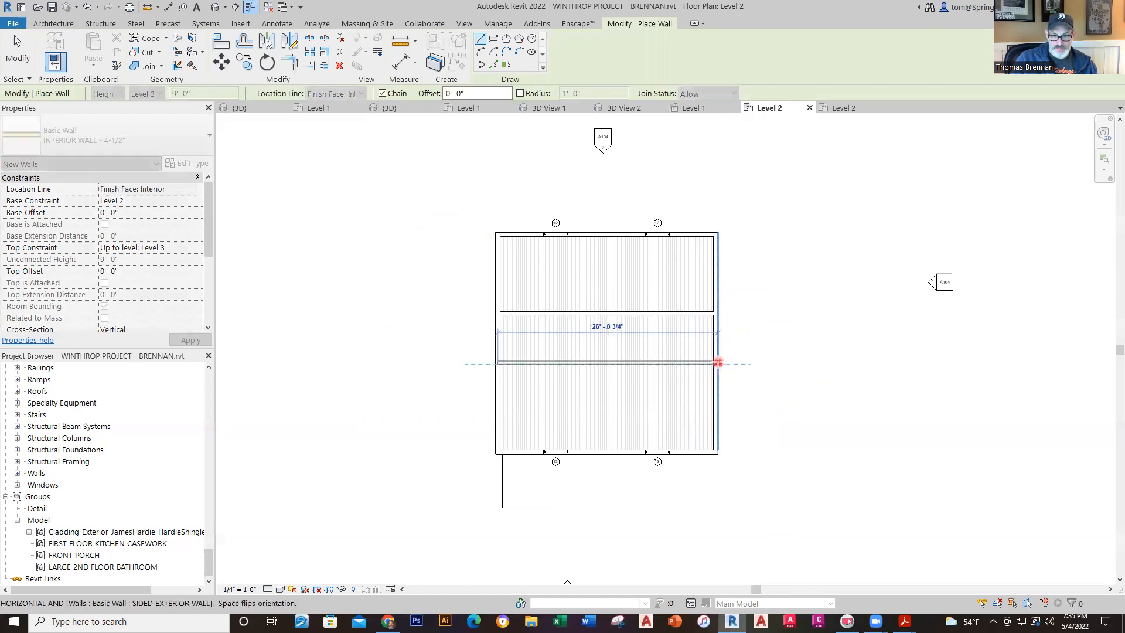
click(713, 362)
key(Escape)
key(Escape)
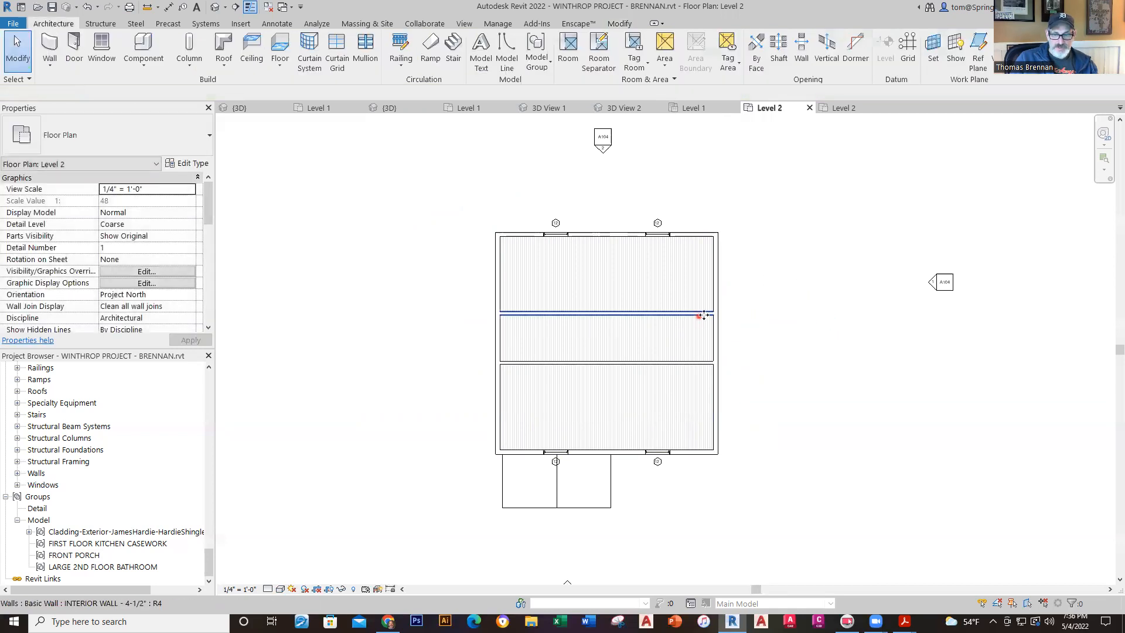
- Set the rear full-width interior wall's distance from the rear exterior wall to 10'-2"
click(698, 317)
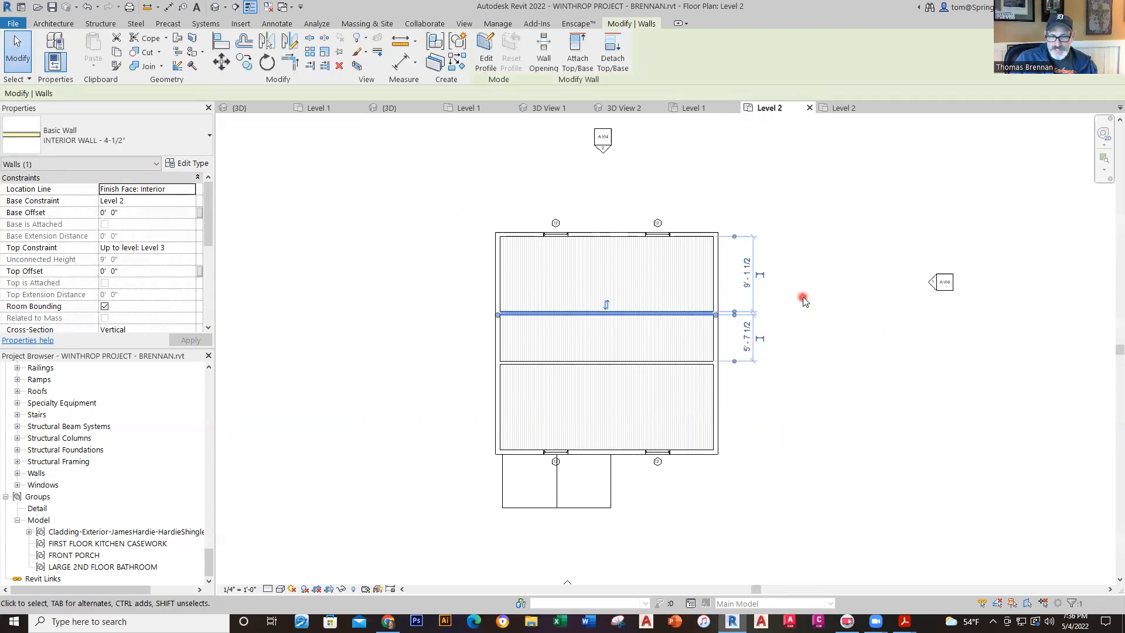
click(754, 287)
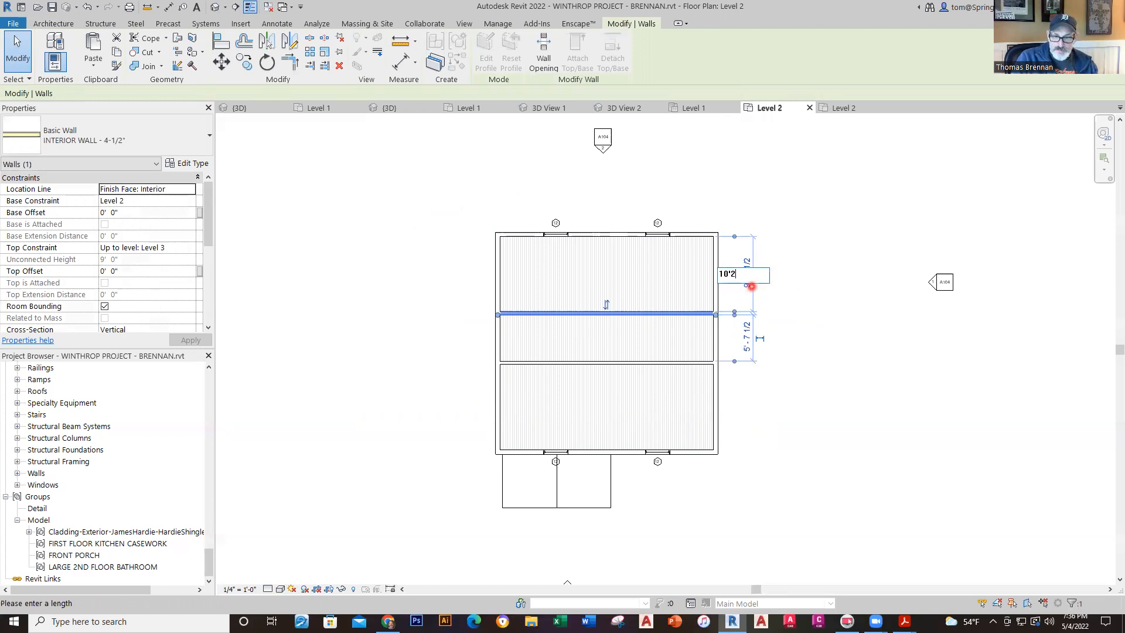
key(Return)
click(824, 314)
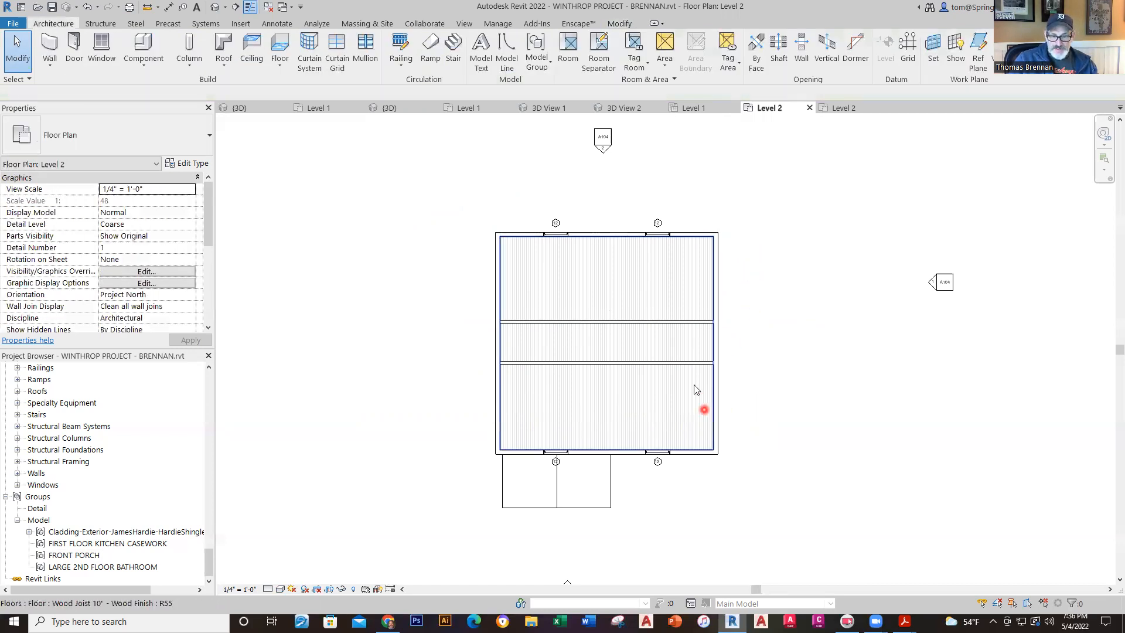
- Check the reference Level 2 plan and set the front full-width interior wall's distance from the front exterior wall to 12'
click(704, 362)
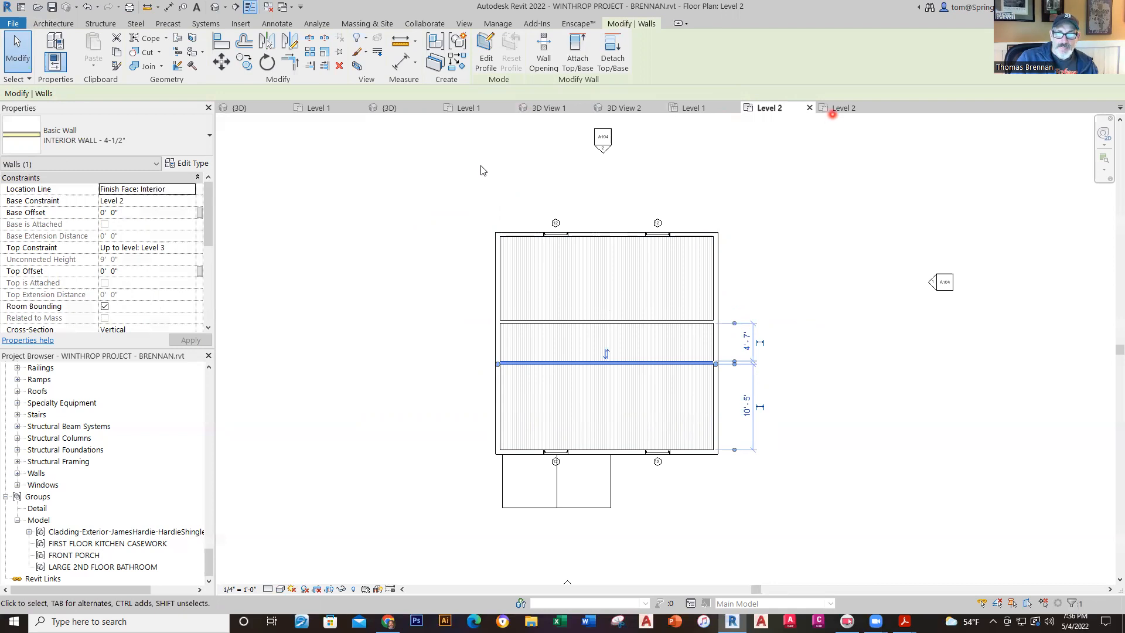
click(834, 110)
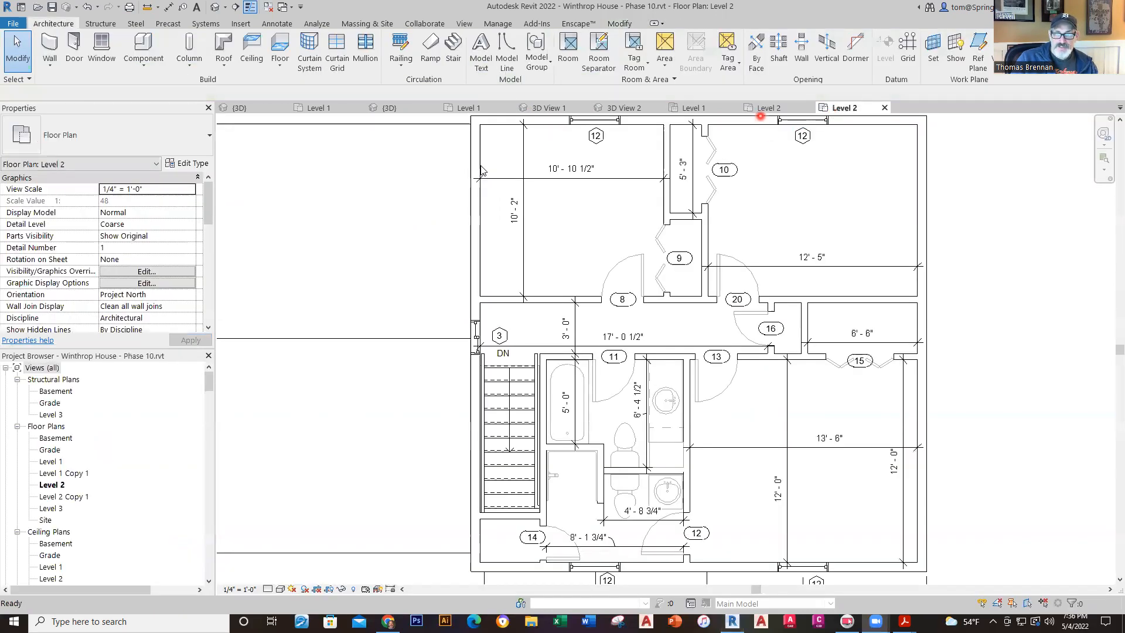
click(766, 110)
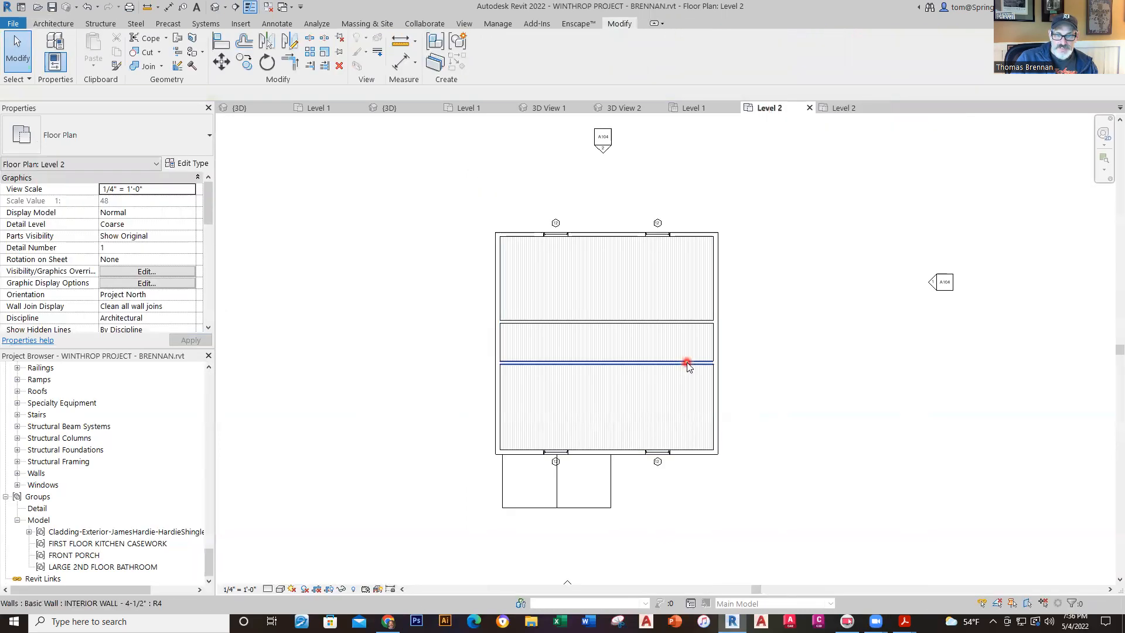
click(688, 364)
click(748, 418)
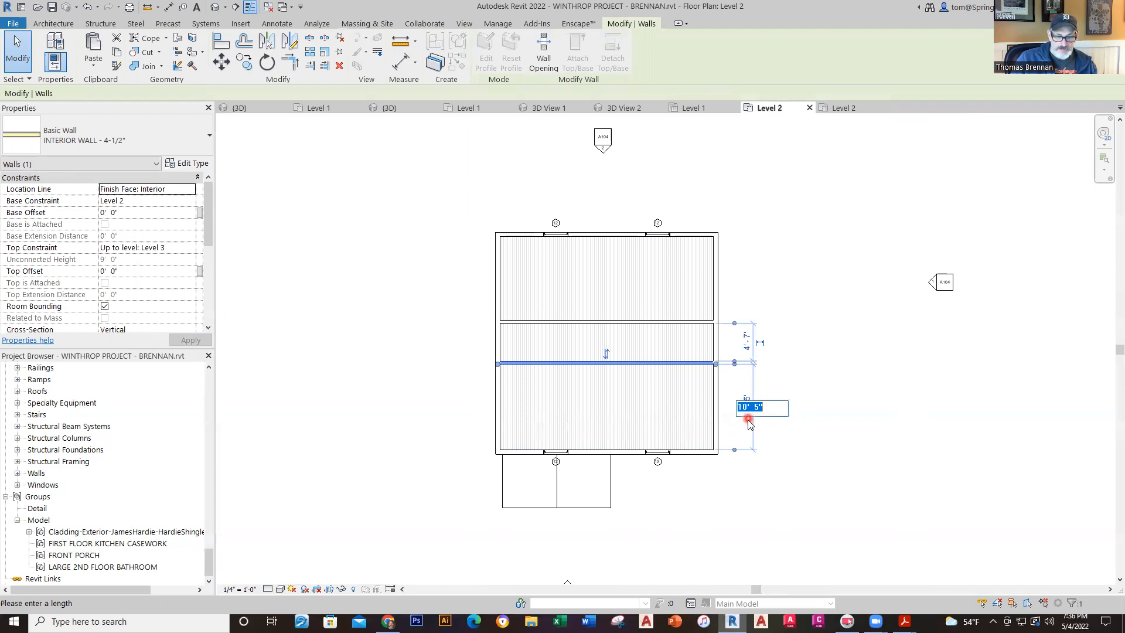
text(12)
key(Return)
key(Escape)
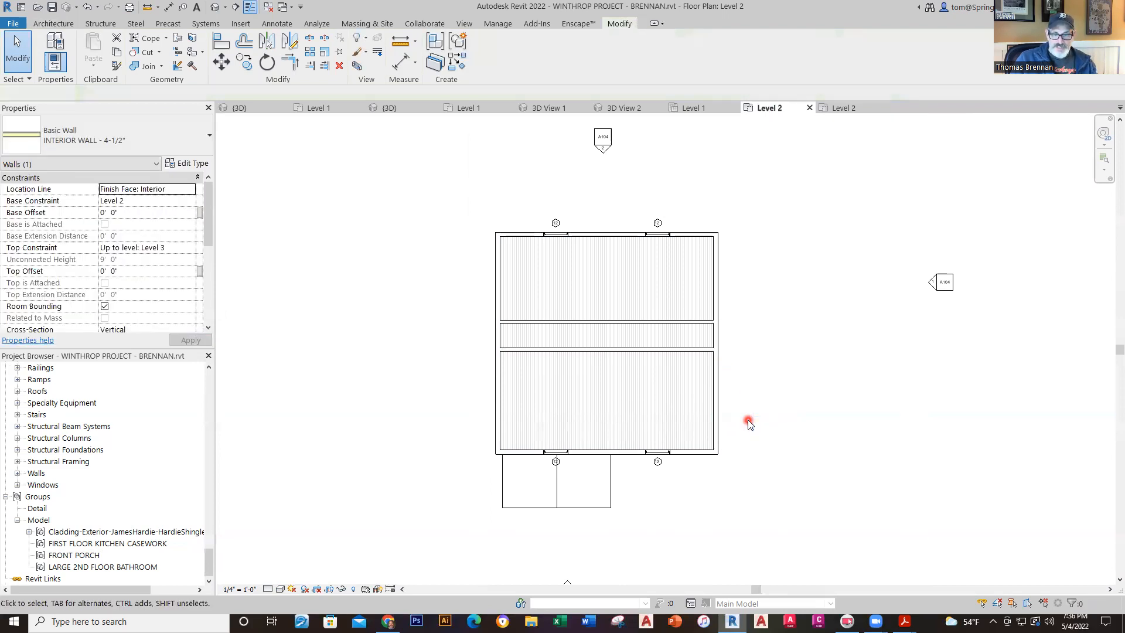
scroll(743, 347, up, 1)
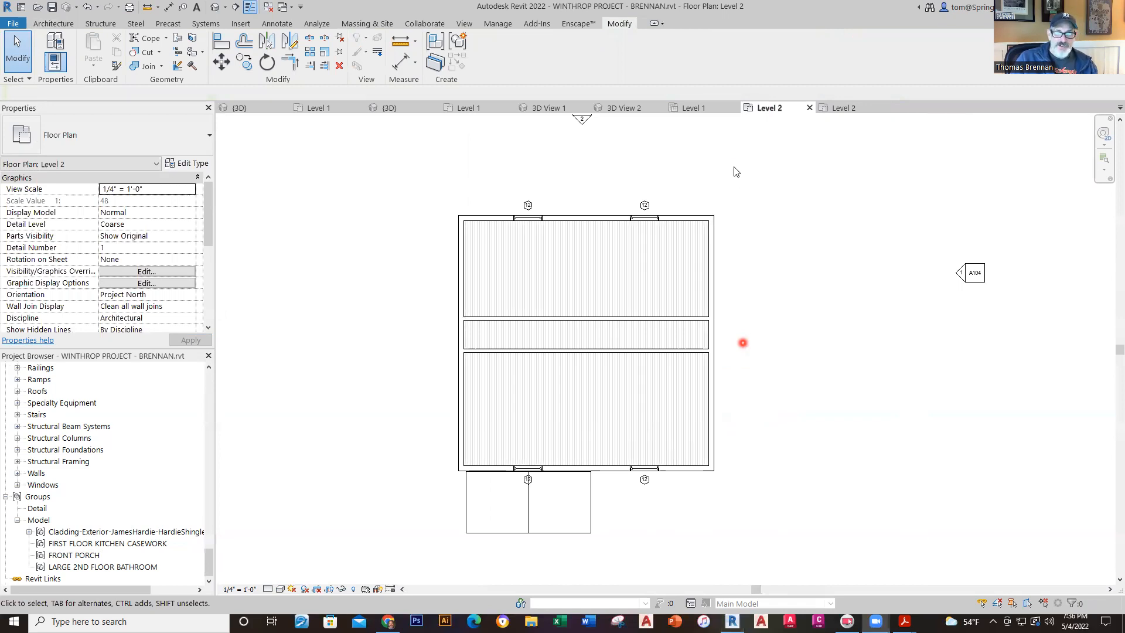
- Following the reference plan, draw an INTERIOR WALL - 4-1/2" from the rear hallway wall to the rear exterior wall, about 15'-1" from the left exterior wall
click(843, 108)
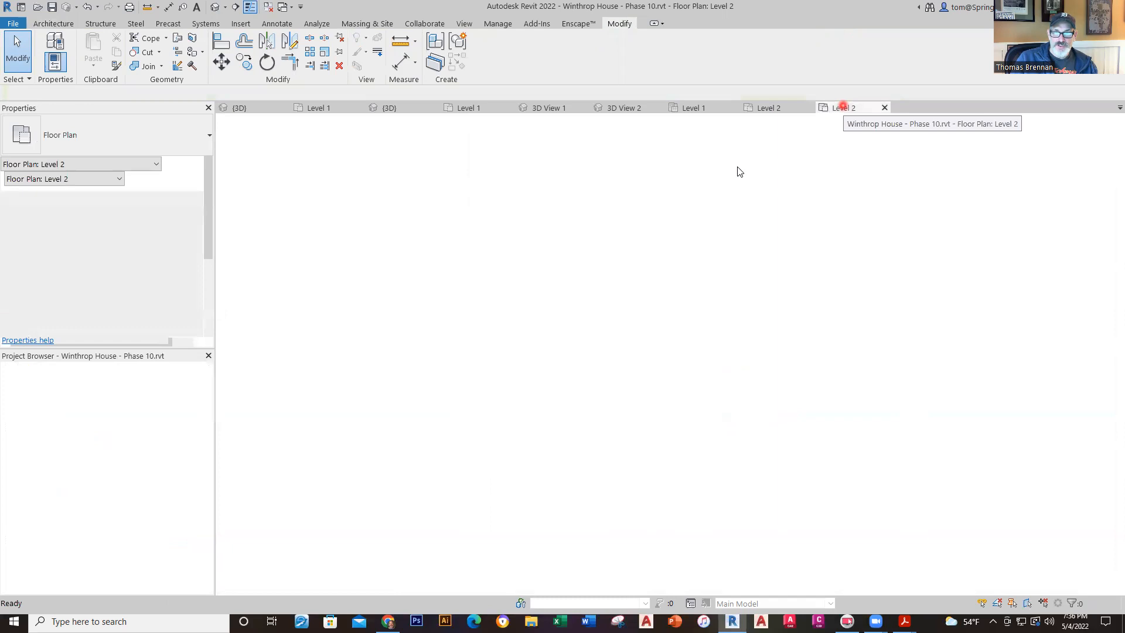
middle_drag(1006, 293, 949, 366)
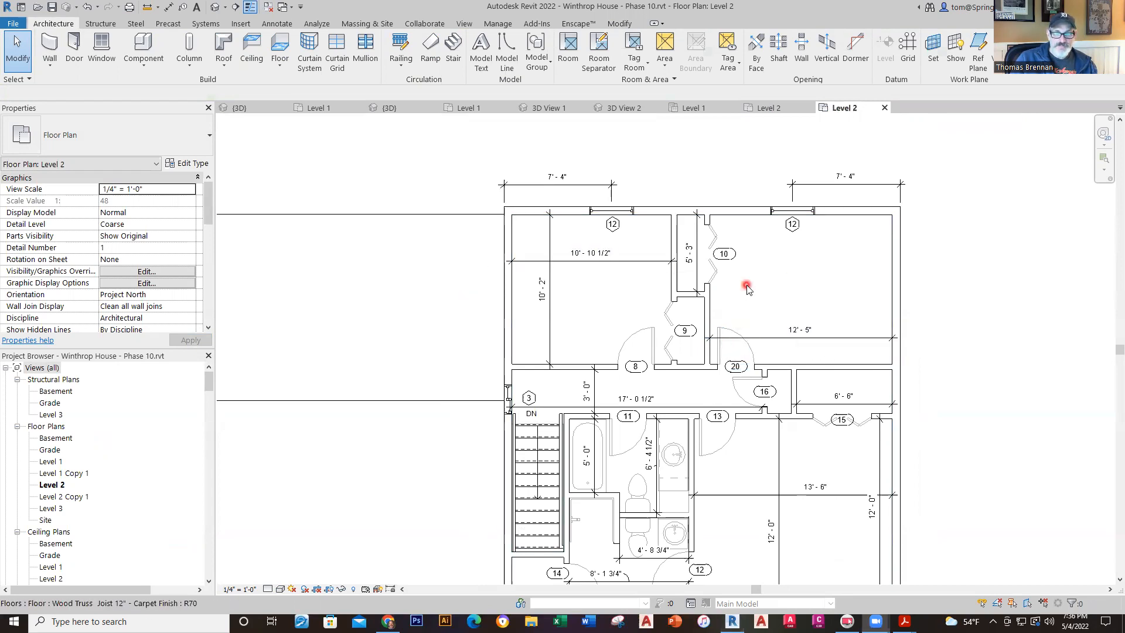
click(767, 107)
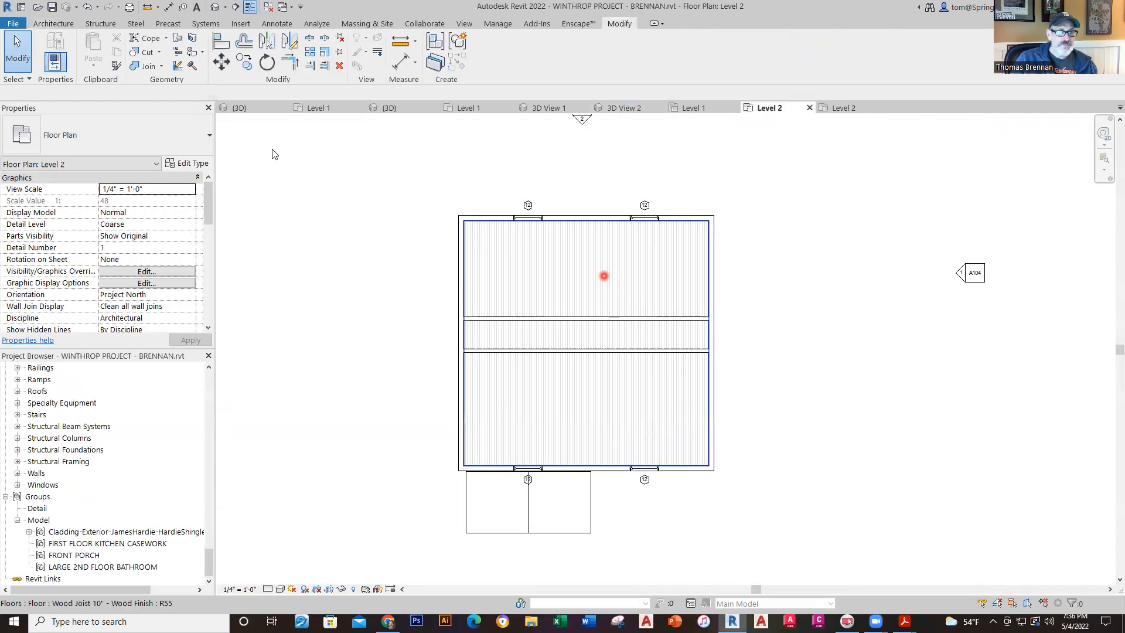
click(53, 24)
click(56, 42)
click(51, 65)
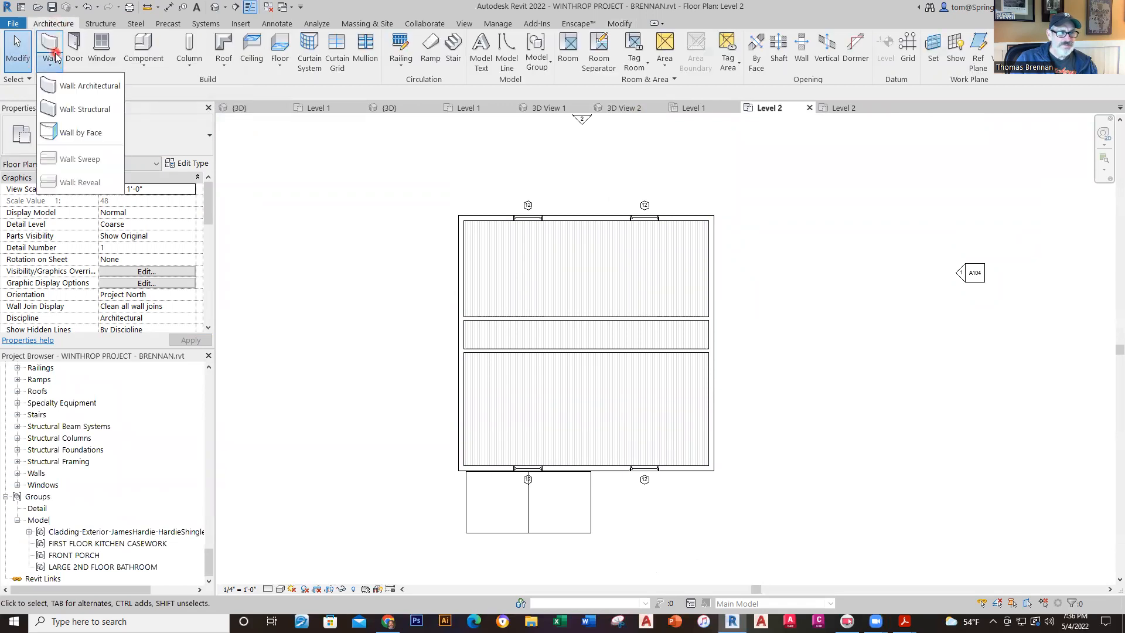
click(79, 89)
click(610, 315)
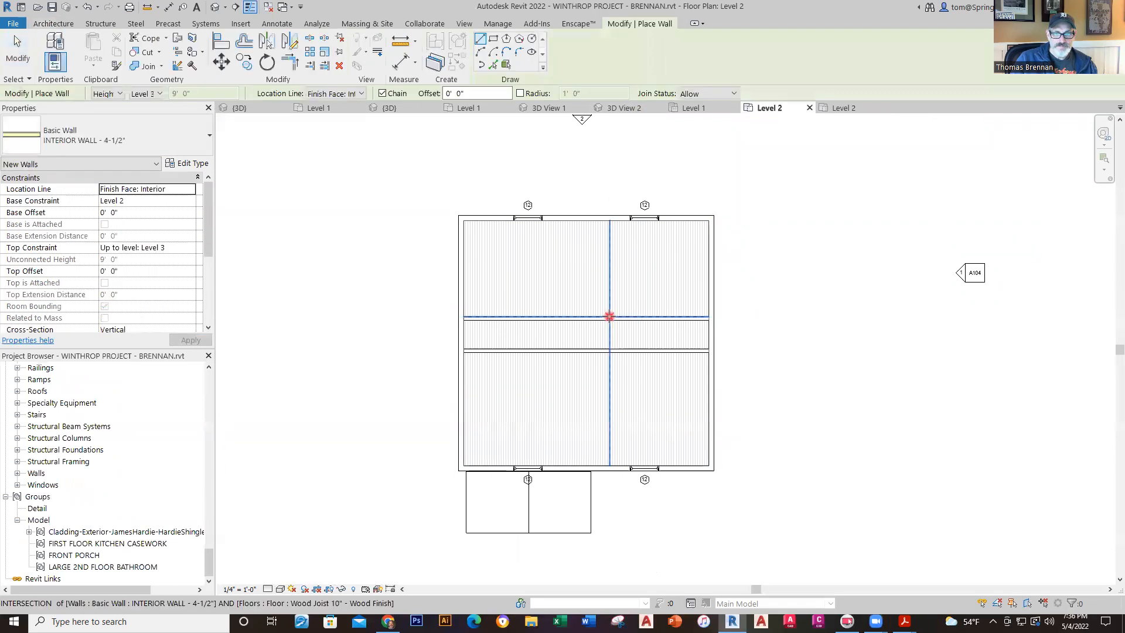
click(609, 216)
key(Escape)
key(Escape)
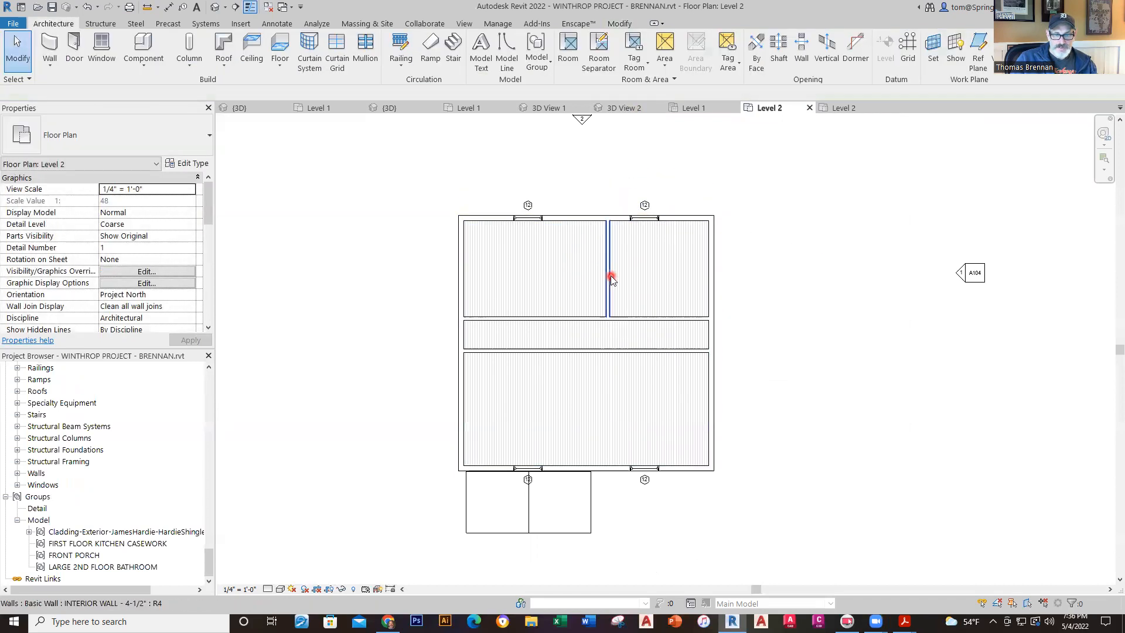
- Set the new dividing wall's distance from the right exterior wall to 12'-5"
click(610, 277)
click(661, 175)
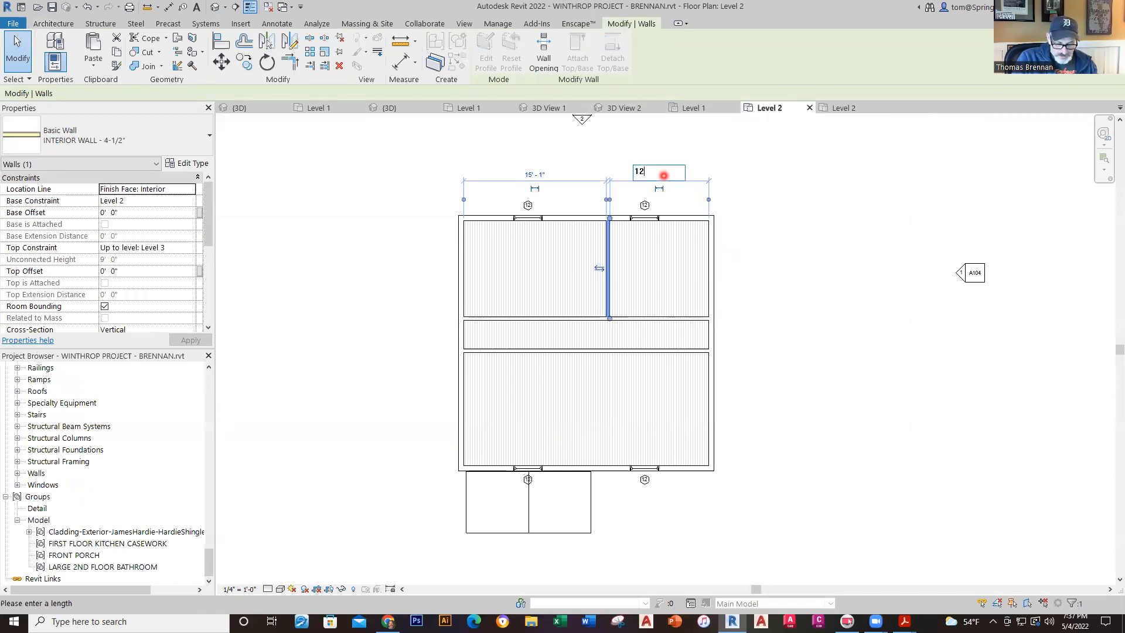
text(12')
key(Return)
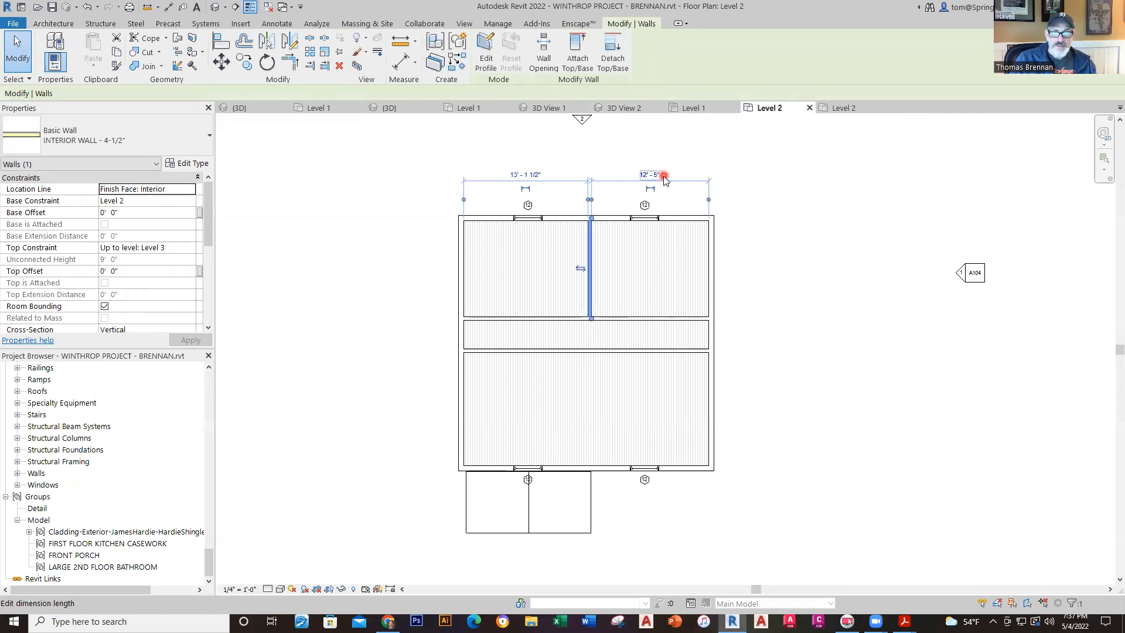
key(Escape)
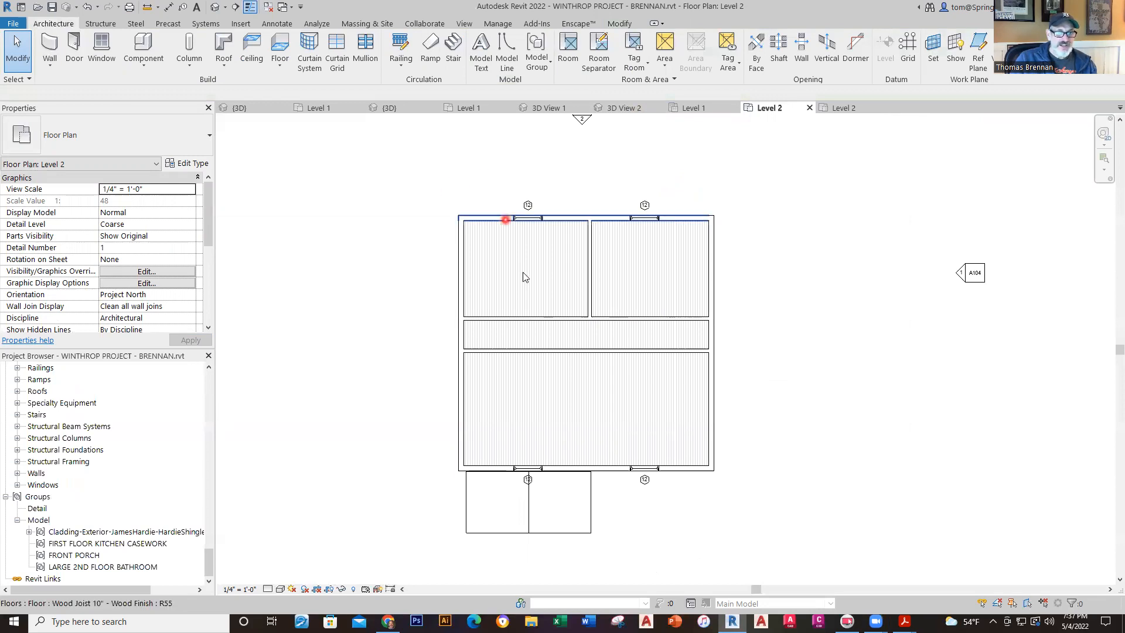
- Draw a second interior wall from the hallway wall to the rear exterior wall, about 2'-0" left of the dividing wall
click(54, 42)
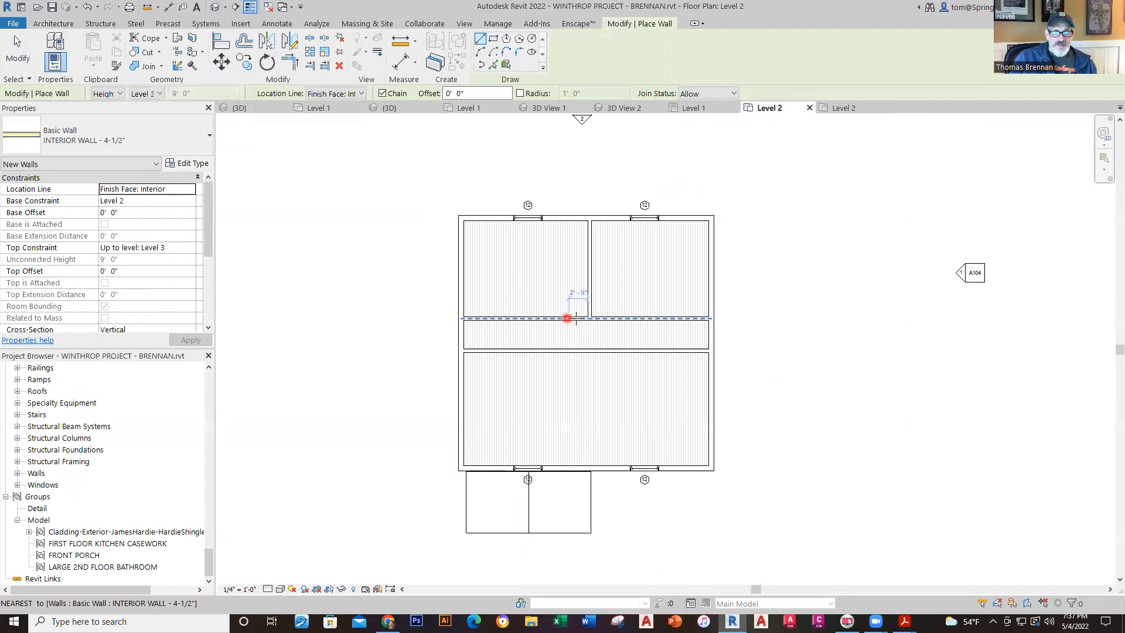
click(570, 318)
click(570, 223)
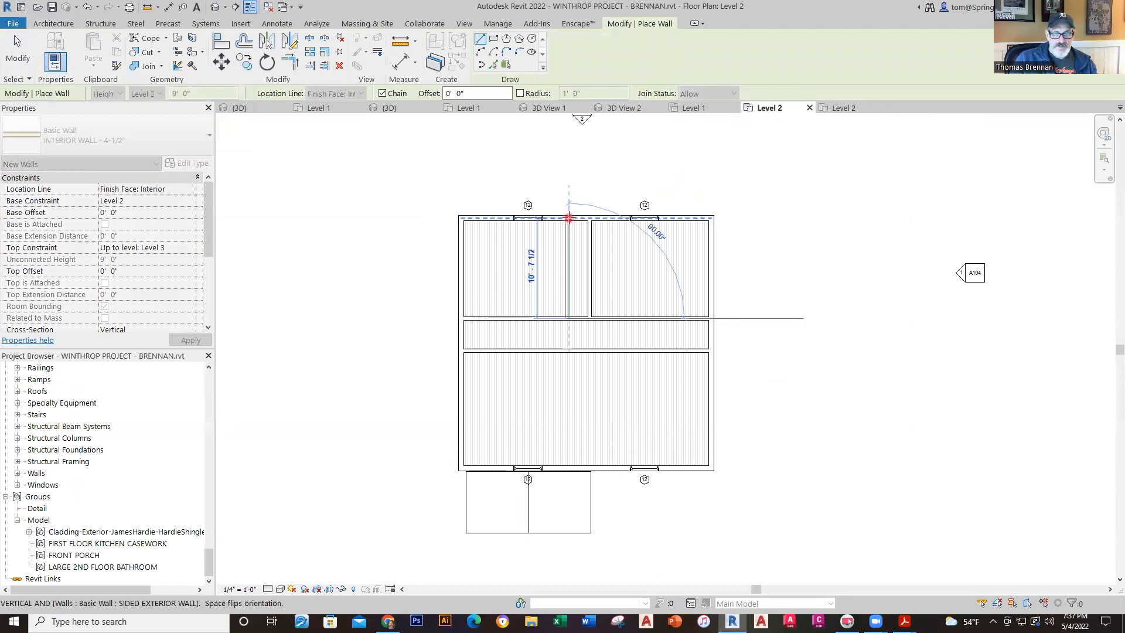
key(Escape)
key(Escape)
- Set the second dividing wall's distance from the left exterior wall to 10'-10 1/2"
click(568, 268)
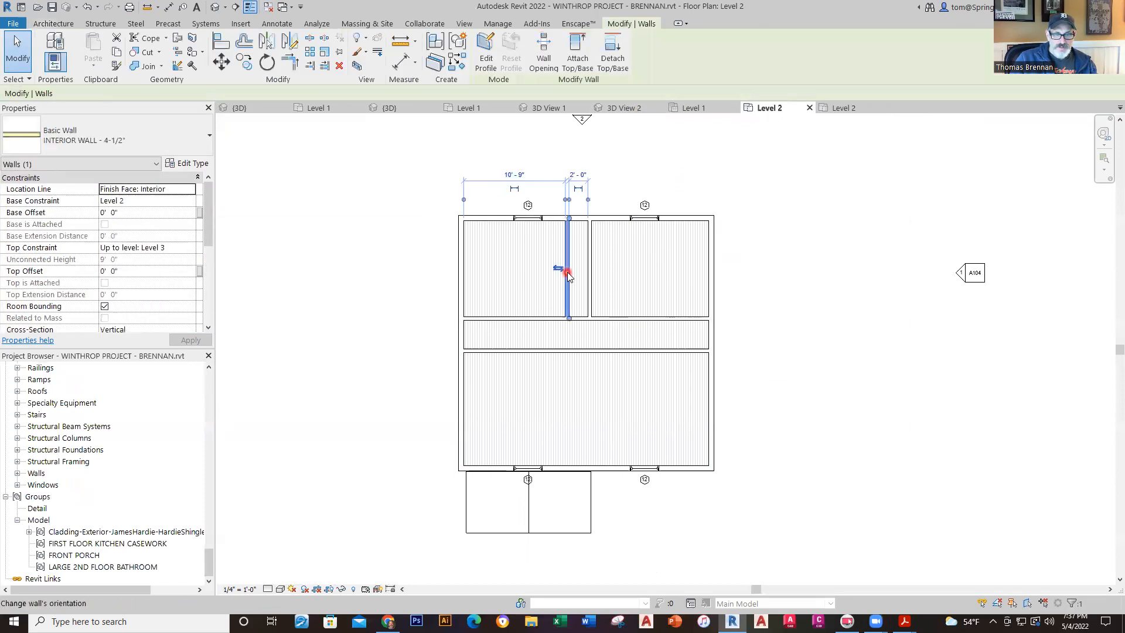
click(514, 175)
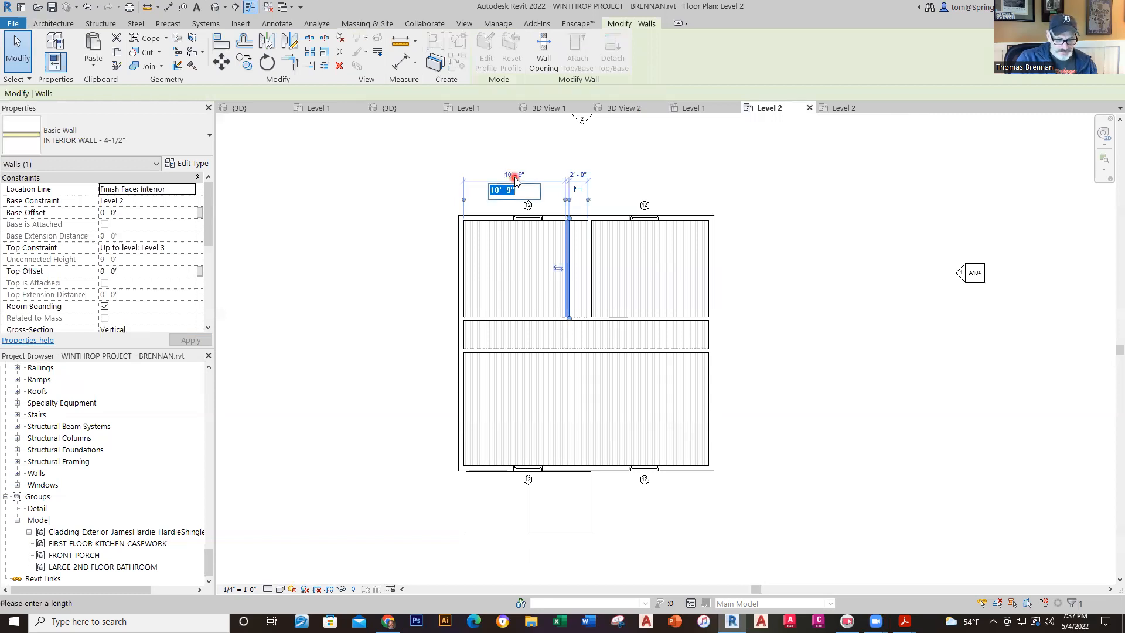
text(10'10.5)
key(Return)
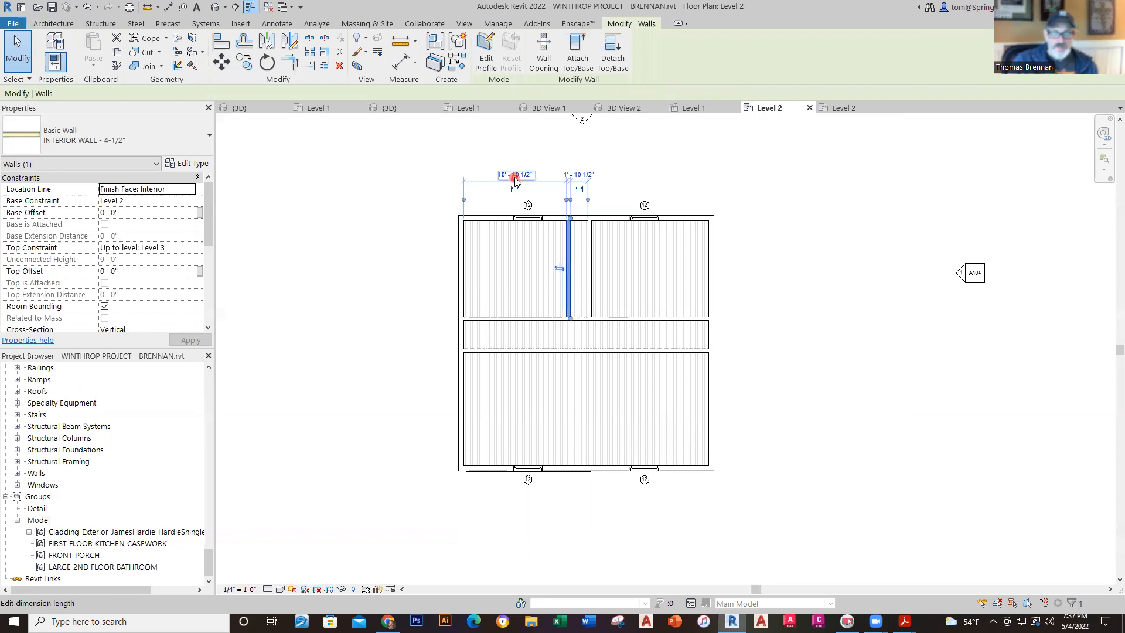
click(808, 240)
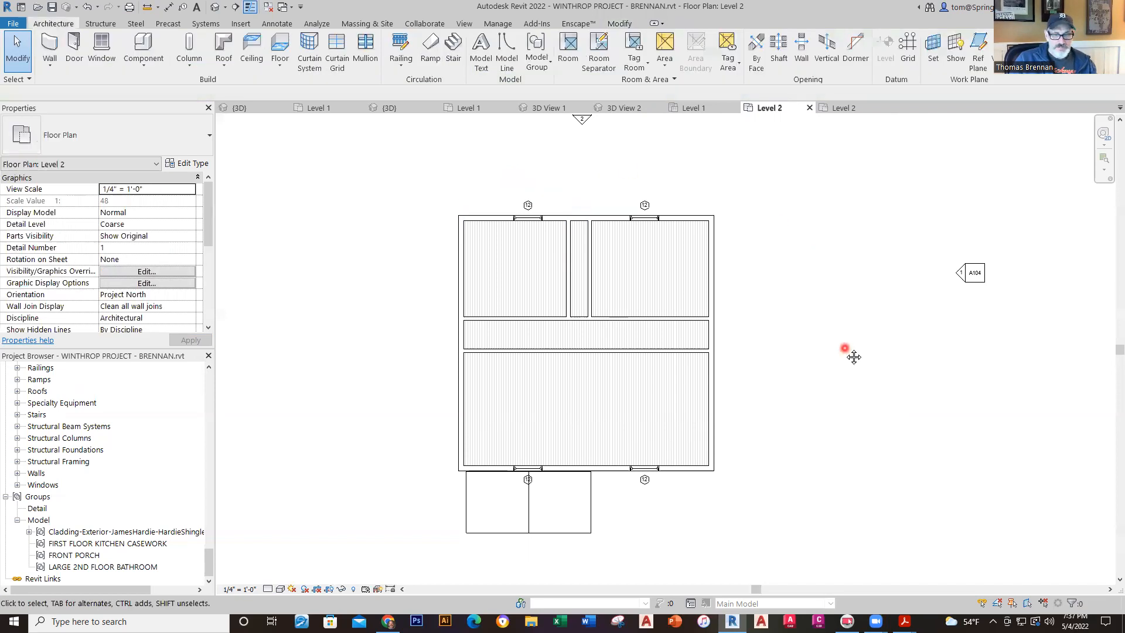
- Following the reference plan, draw a short interior wall across the closet space between the two dividing walls, about 4'-8" from the rear exterior wall
middle_drag(853, 357, 840, 341)
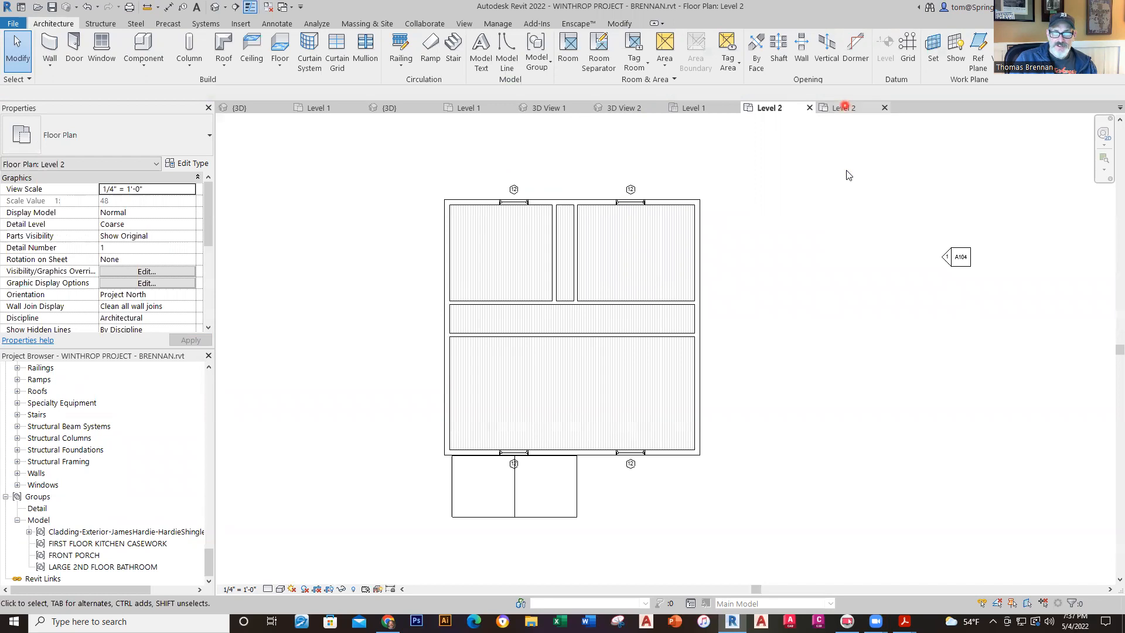
click(843, 107)
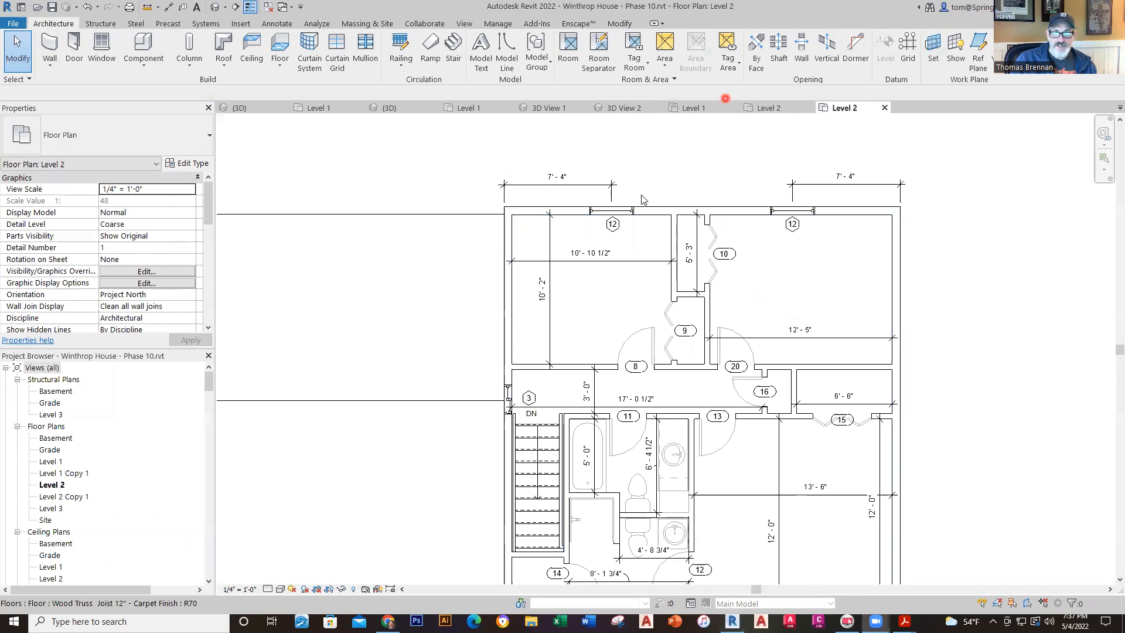
click(762, 108)
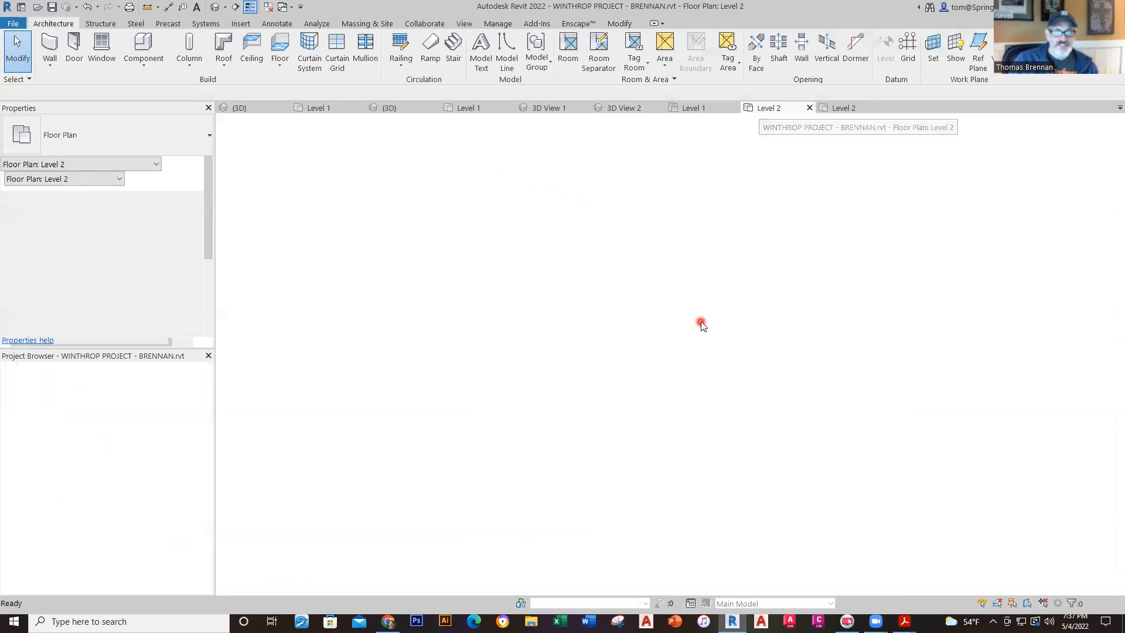
click(50, 45)
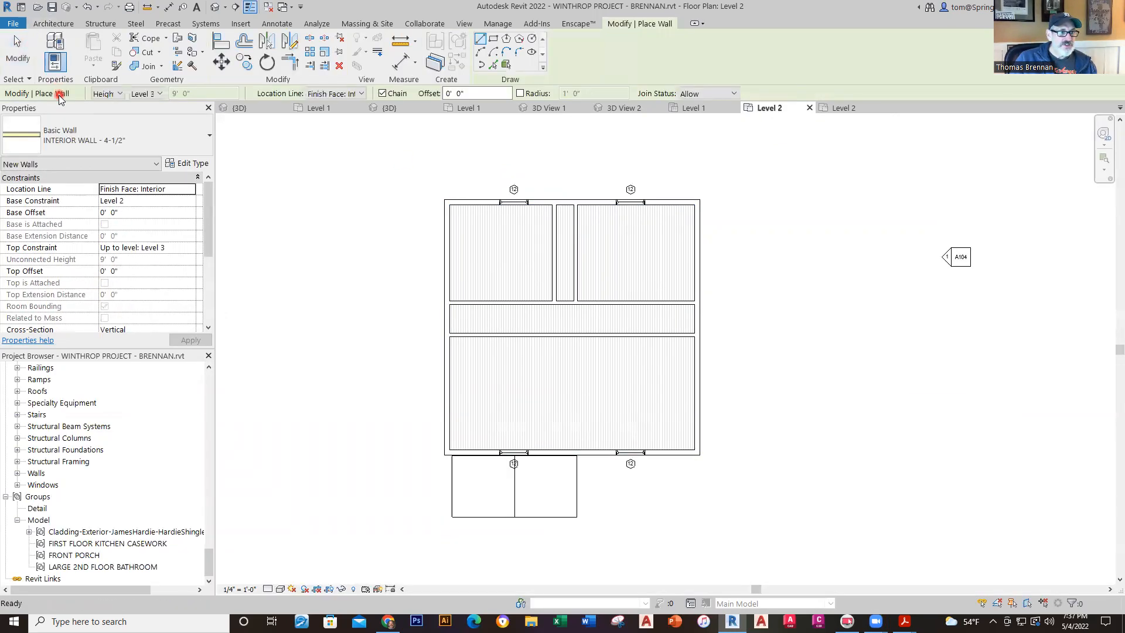
scroll(553, 252, up, 3)
click(545, 255)
click(584, 251)
key(Escape)
key(Escape)
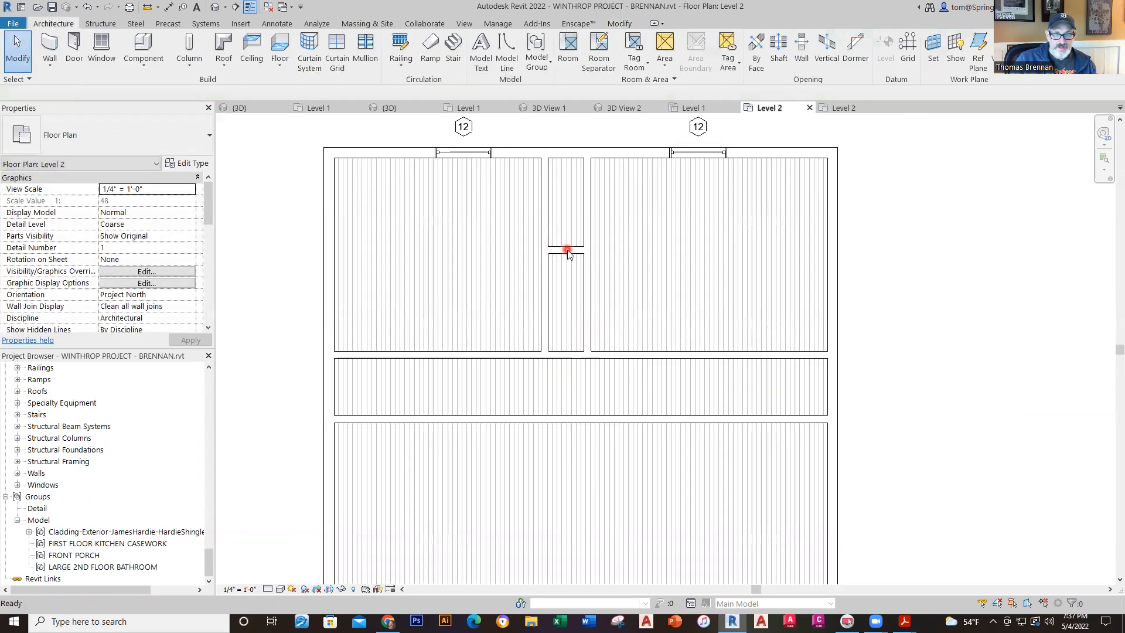
- Set the short closet wall's distance from the rear exterior wall to 5'-3"
click(568, 253)
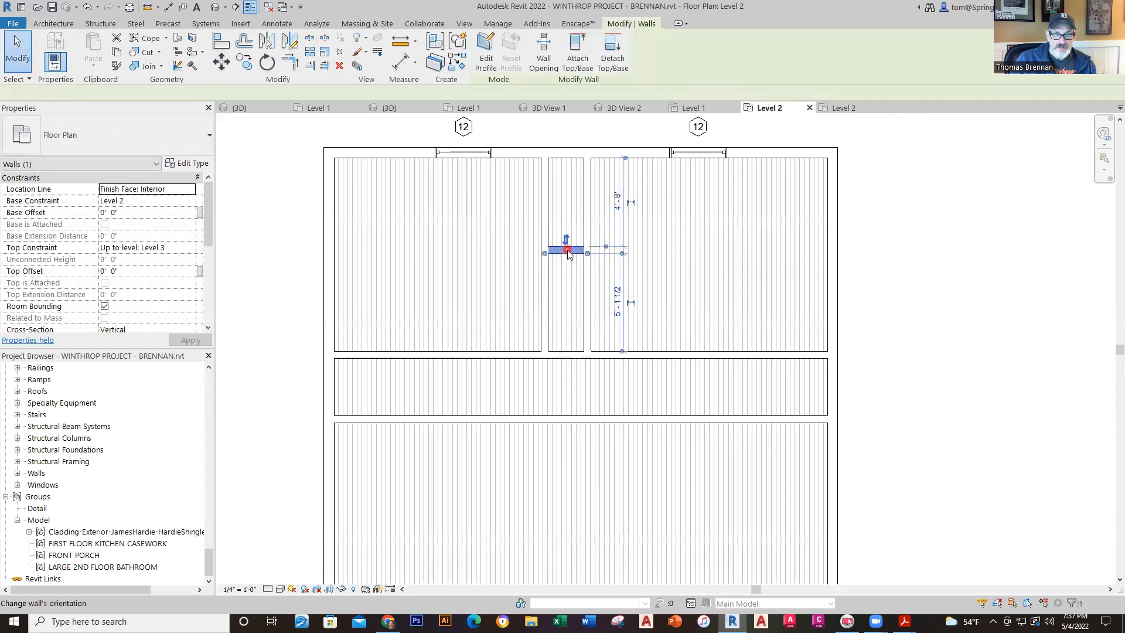
click(616, 202)
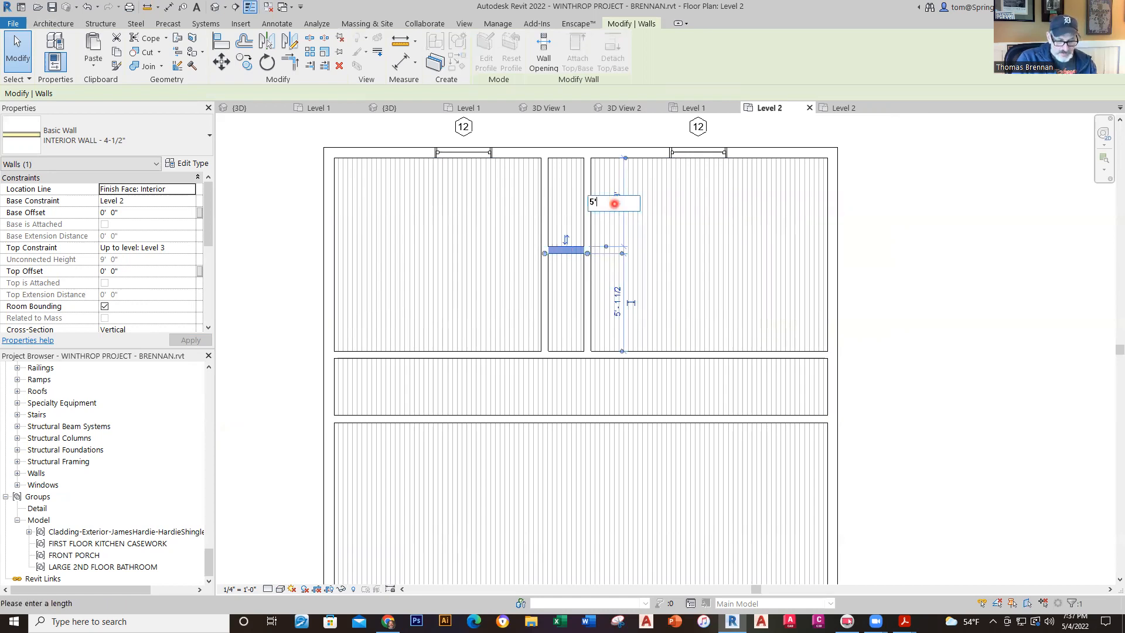
key(Return)
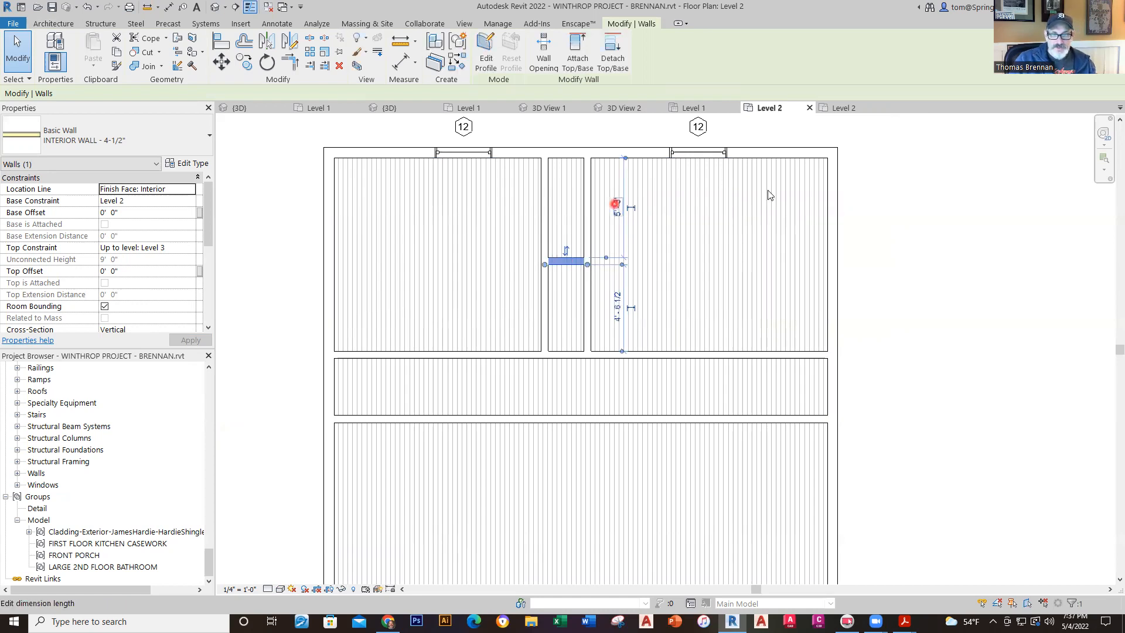
click(957, 326)
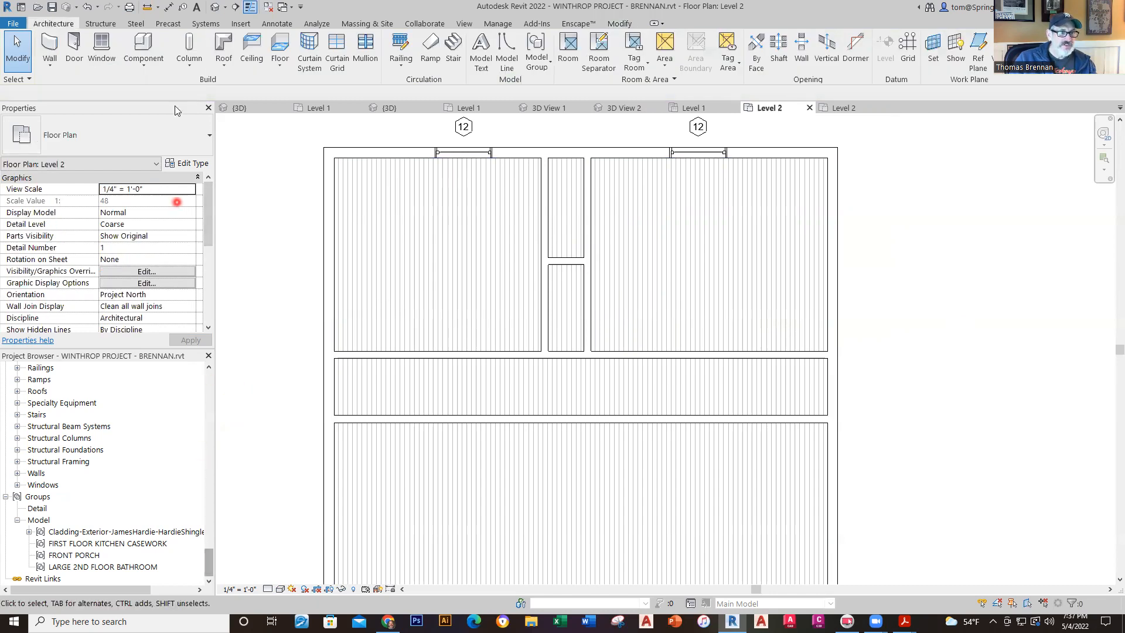
- Place a 48" x 84" Bifold-4 Panel door in each closet, the front one opening to the left bedroom and the rear one to the right bedroom
click(73, 48)
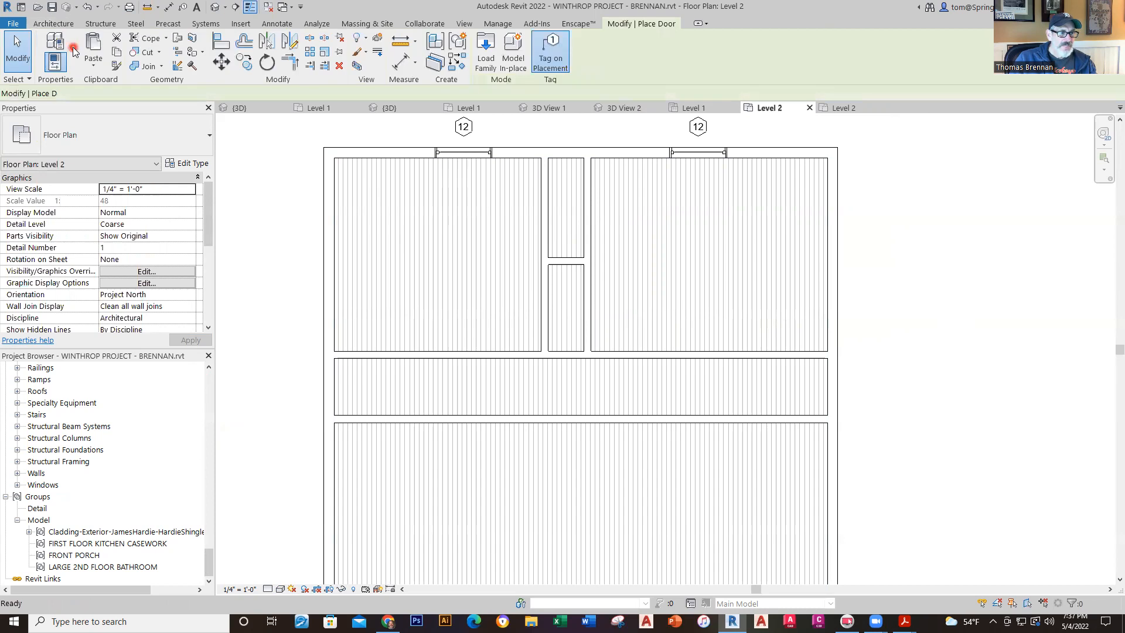
click(208, 146)
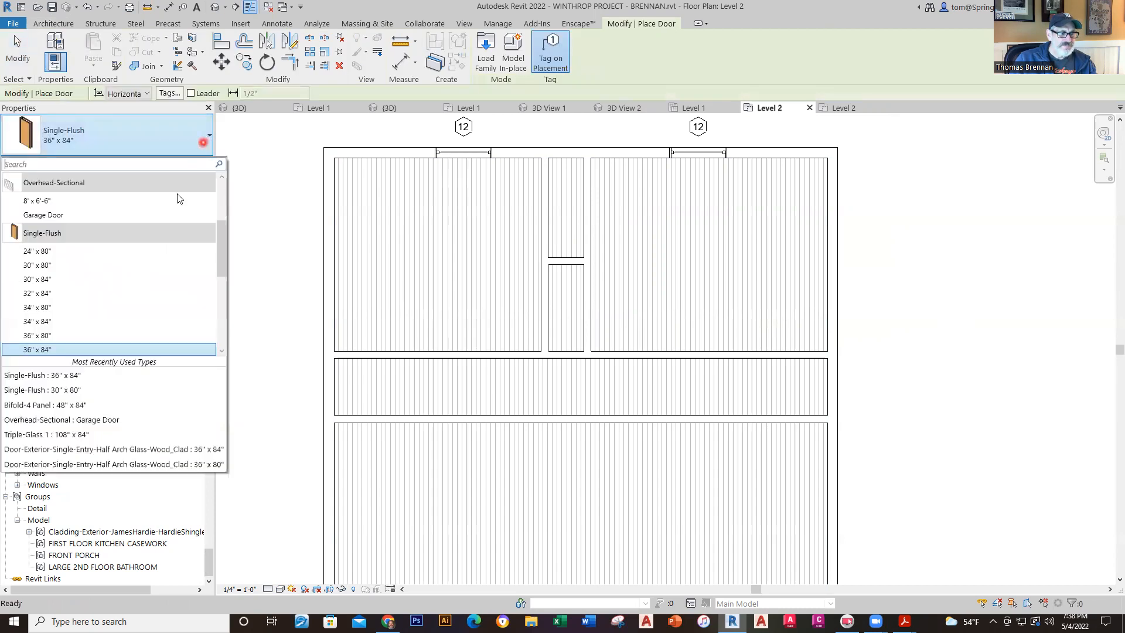
click(123, 405)
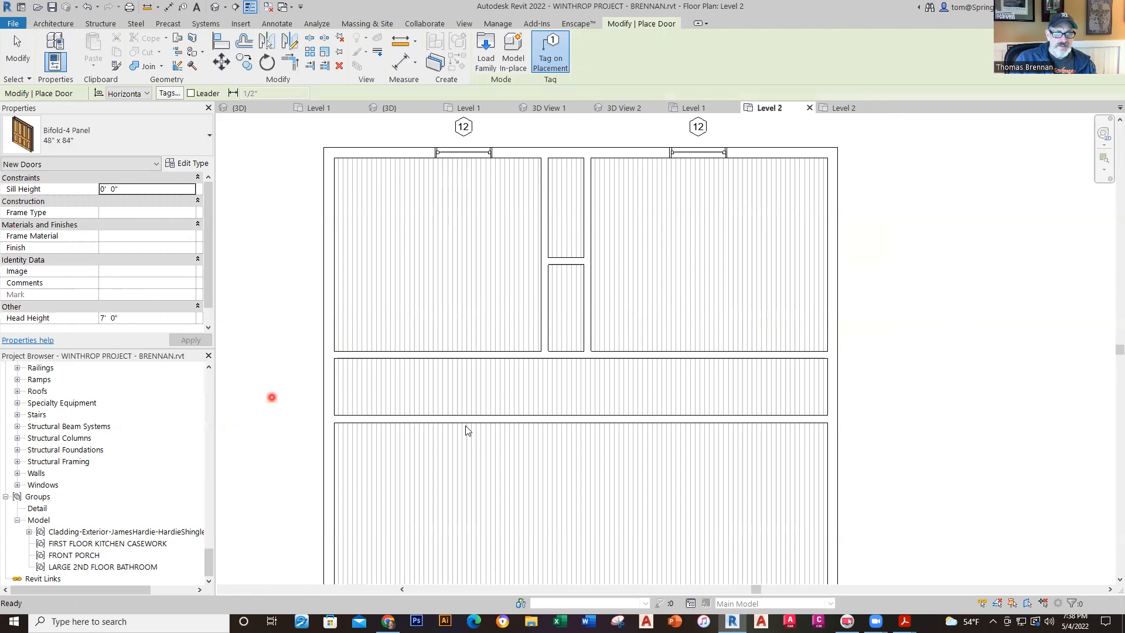
click(543, 304)
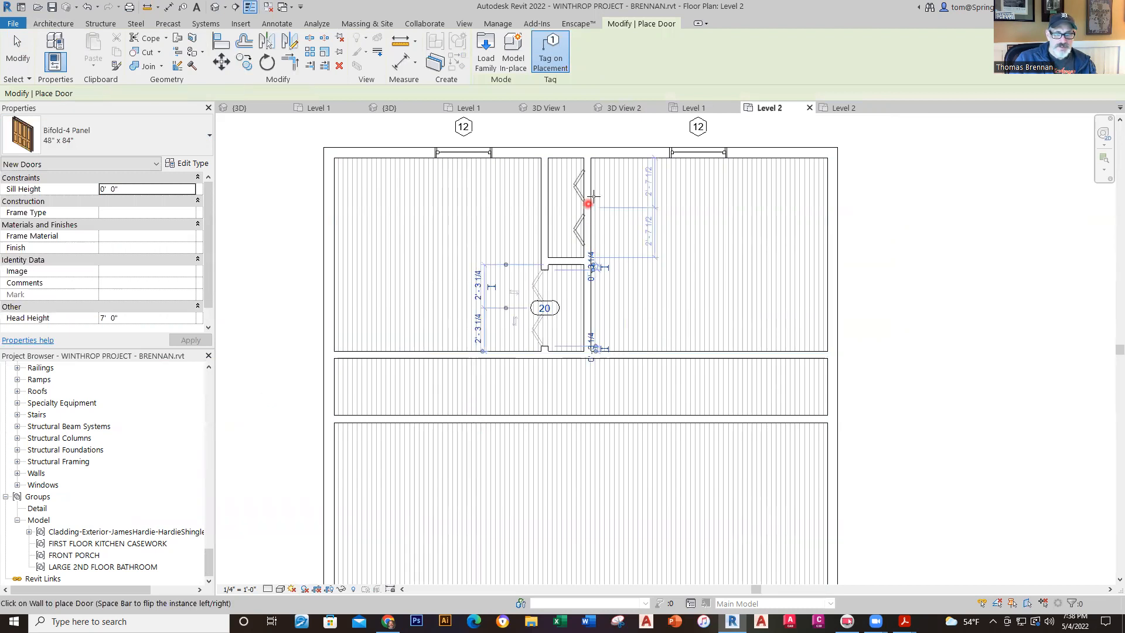
click(592, 203)
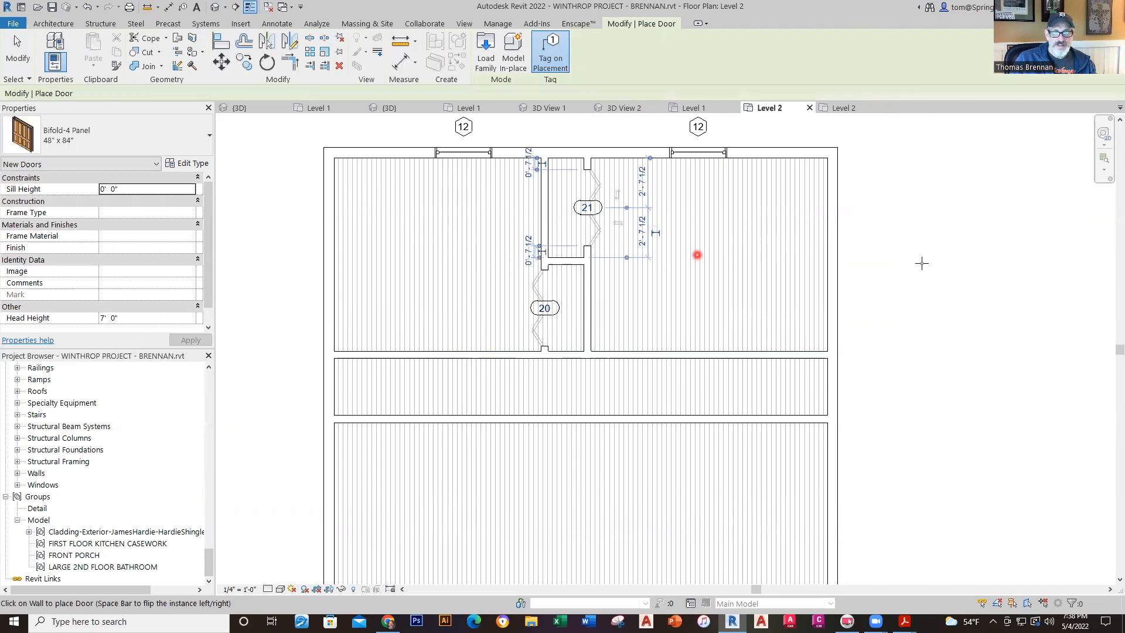
key(Escape)
key(Escape)
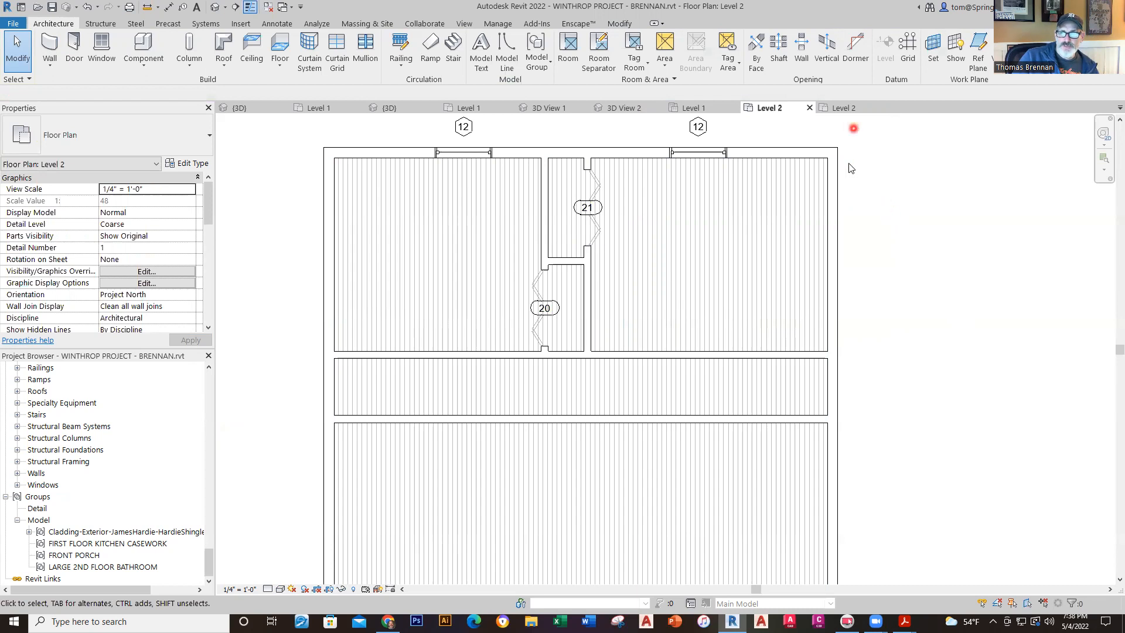
- Following the reference plan, set the door mark of the rear closet's bifold door to 10
click(849, 107)
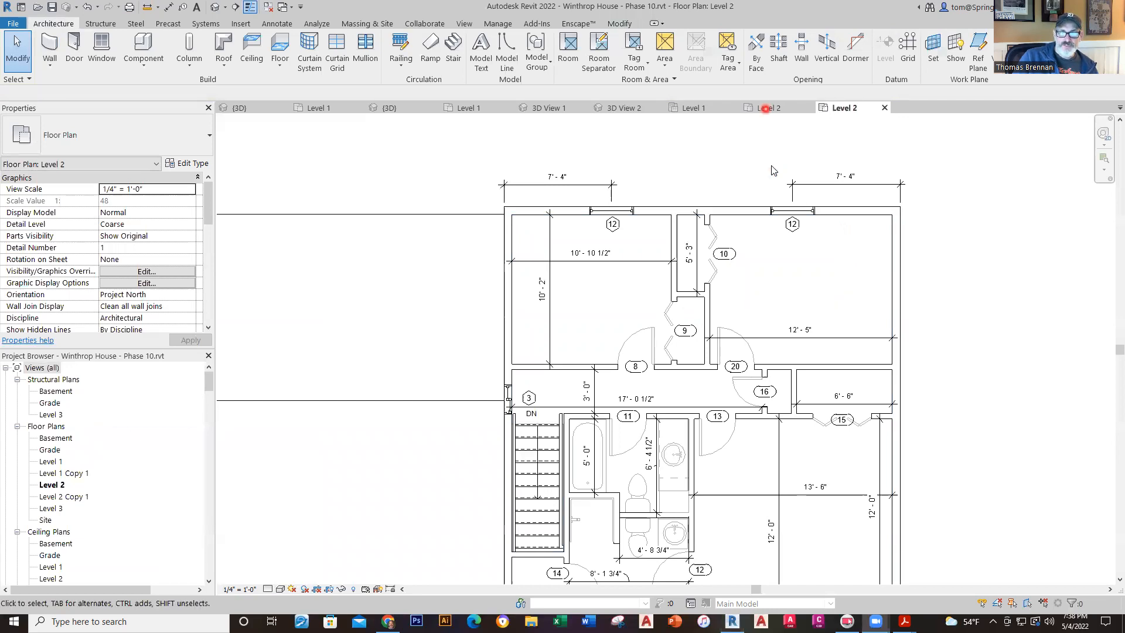
click(765, 107)
scroll(618, 222, up, 3)
scroll(577, 195, up, 1)
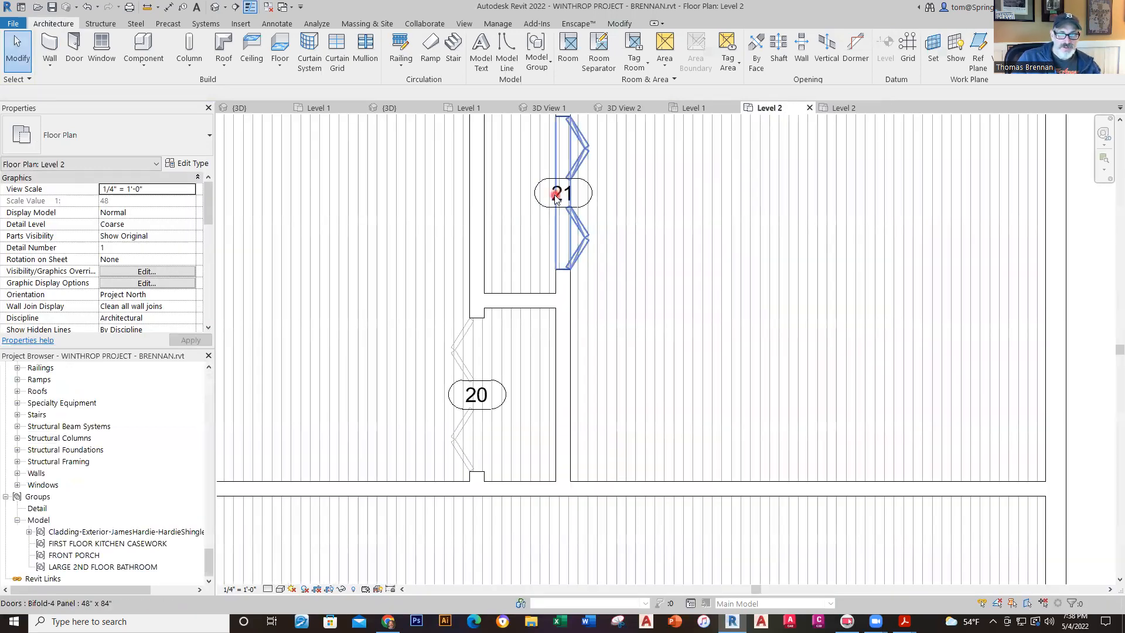
scroll(556, 197, up, 2)
click(561, 201)
click(561, 199)
key(Return)
key(Escape)
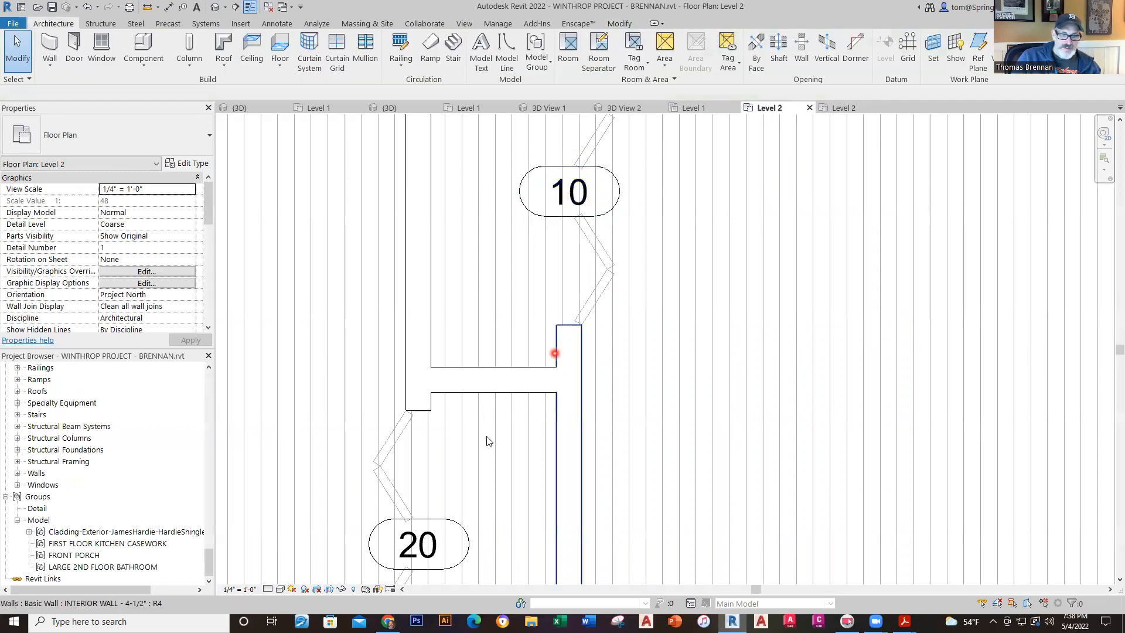
- Set the door mark of the bifold door on the left bedroom's closet to 9
click(410, 546)
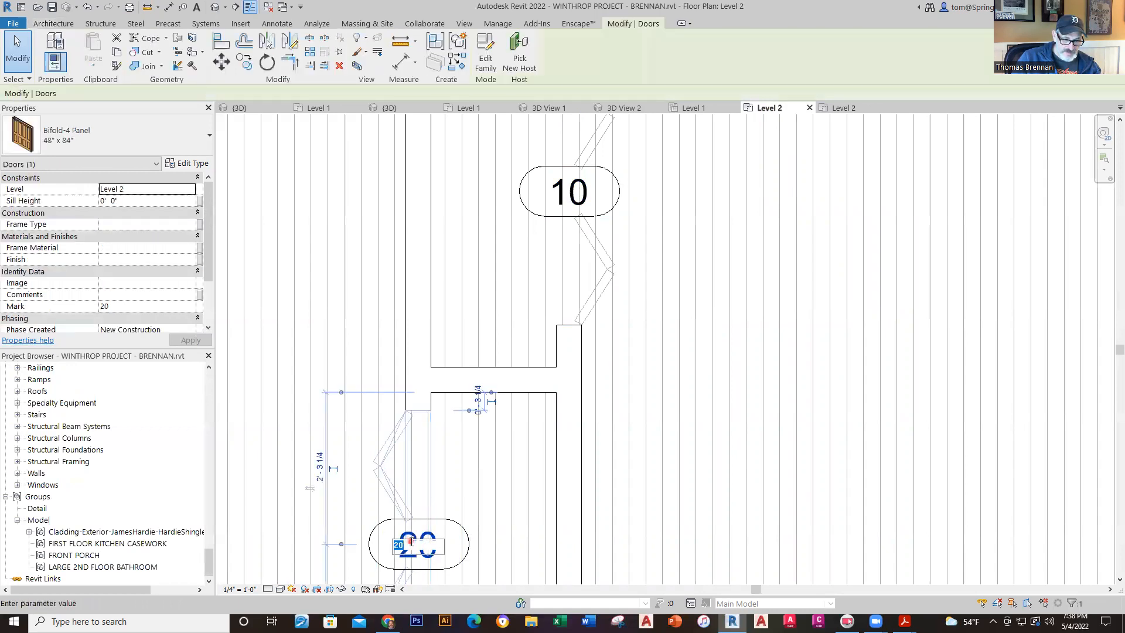
click(411, 542)
text(9)
key(Return)
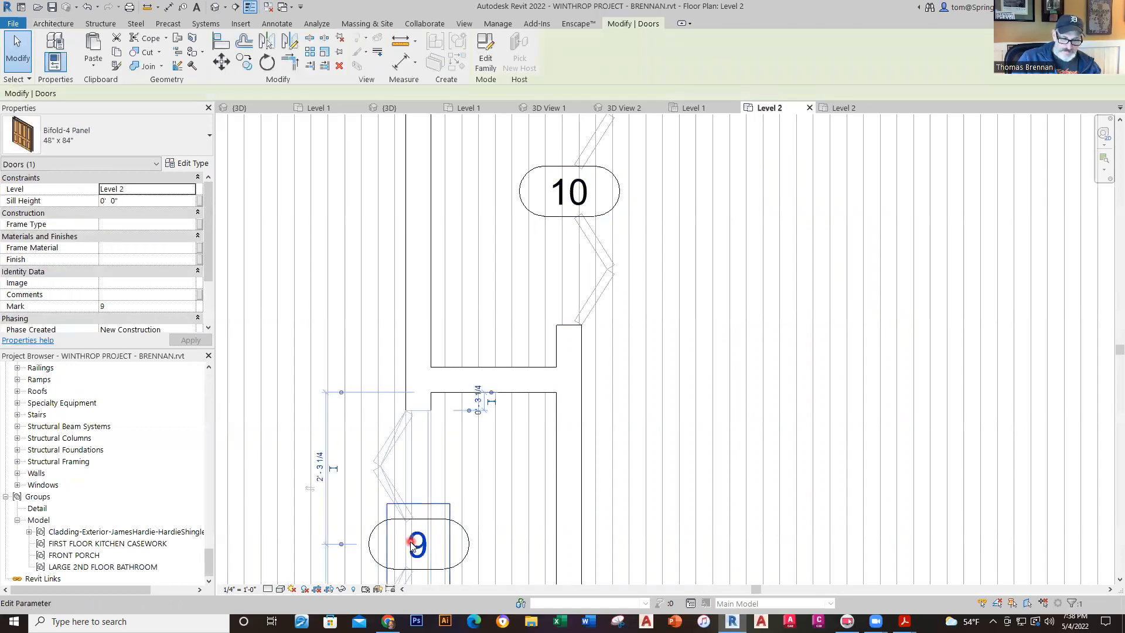
key(Escape)
scroll(780, 423, down, 3)
scroll(780, 423, down, 1)
mouse_move(780, 422)
middle_down()
mouse_move(726, 349)
mouse_move(603, 281)
mouse_move(618, 290)
mouse_move(726, 238)
middle_up()
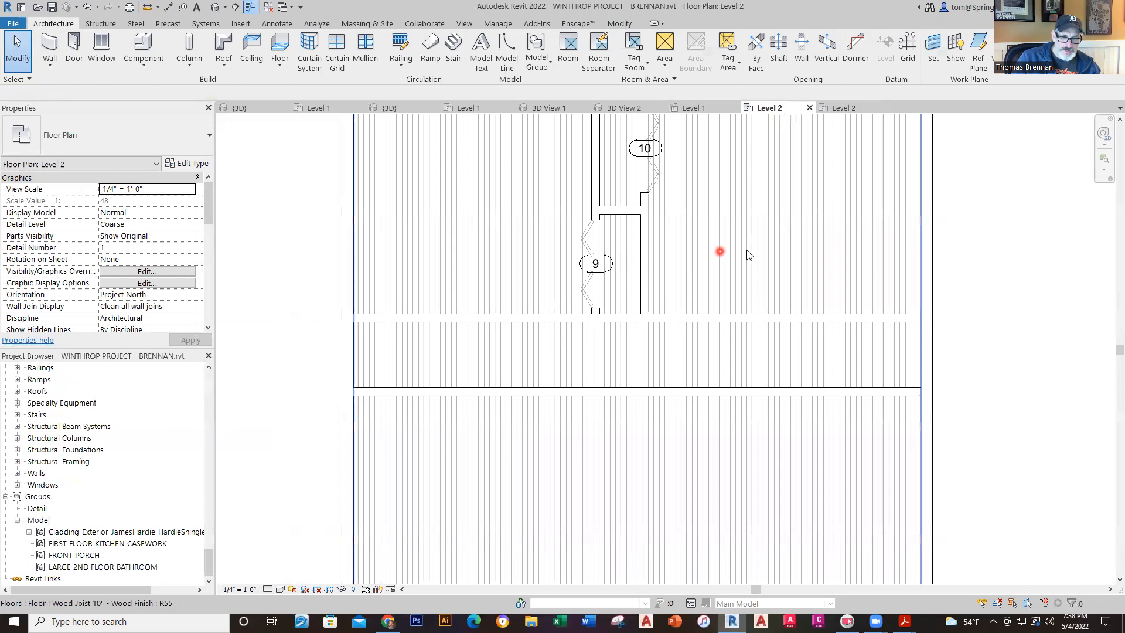
scroll(761, 252, down, 2)
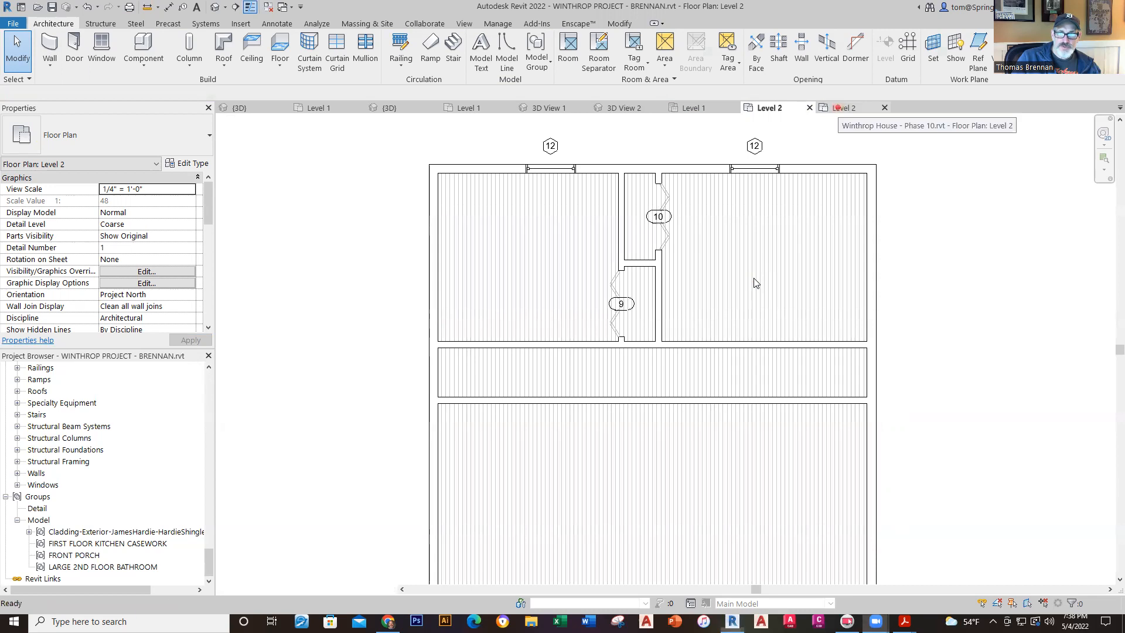
- Following the reference plan, draw a 4-1/2" interior wall from the midpoint of the hallway's front wall to the front exterior wall
click(844, 108)
scroll(829, 302, up, 5)
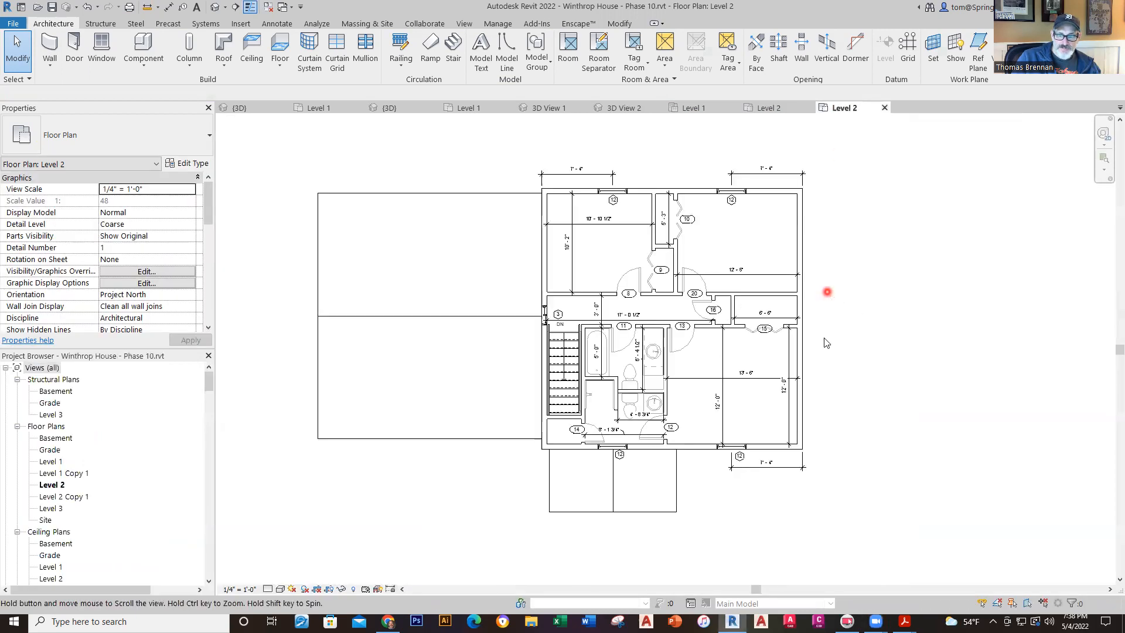
click(688, 342)
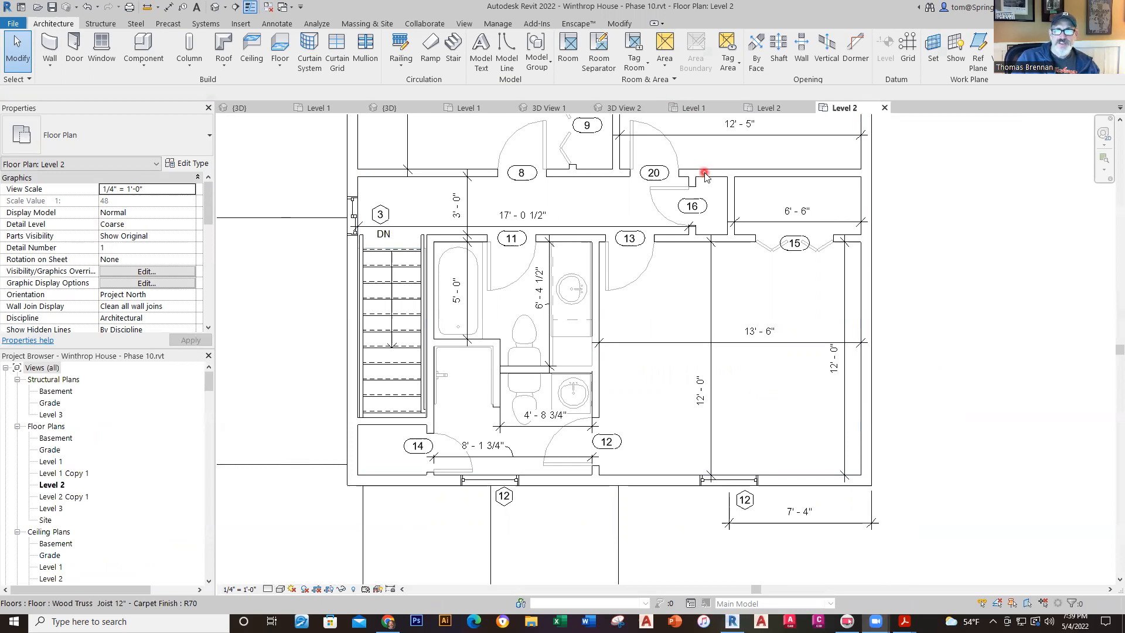
click(765, 107)
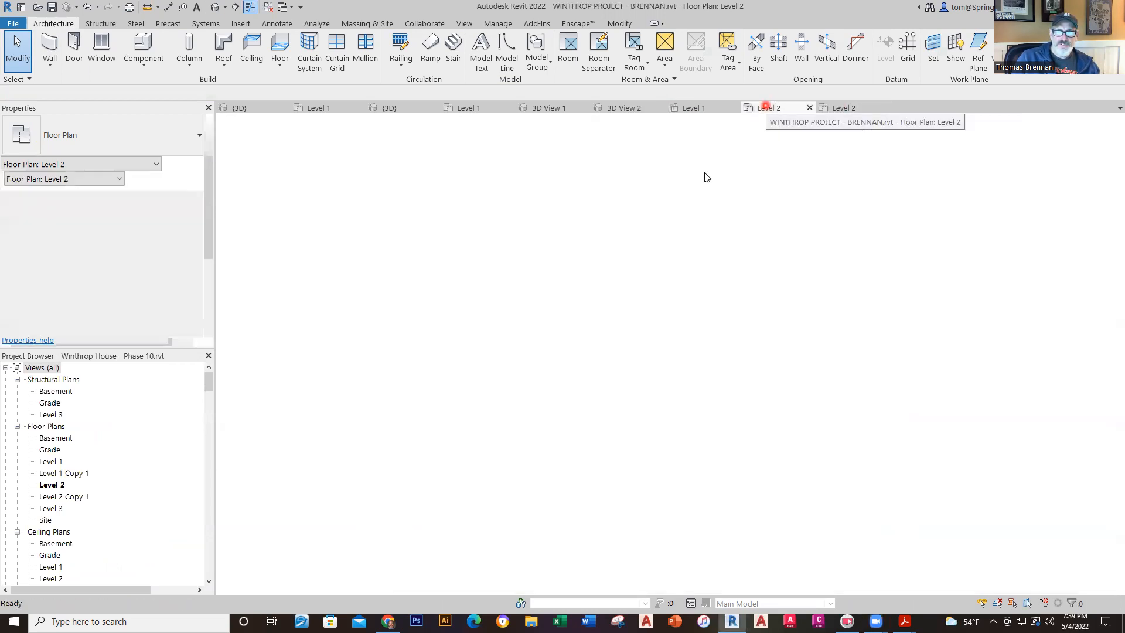
click(551, 256)
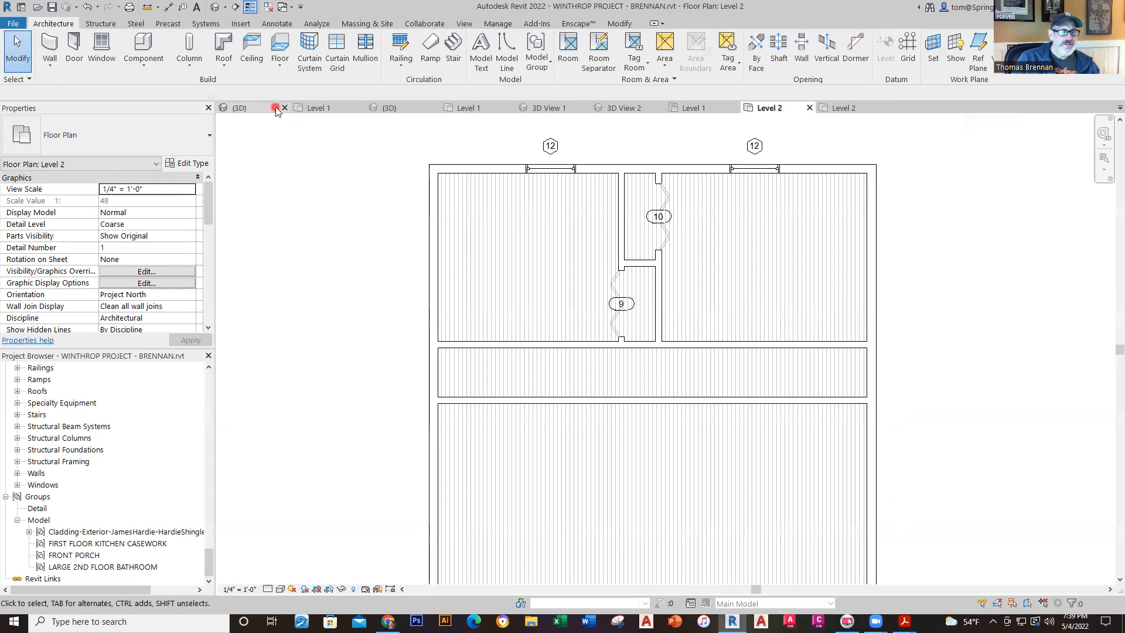
click(52, 57)
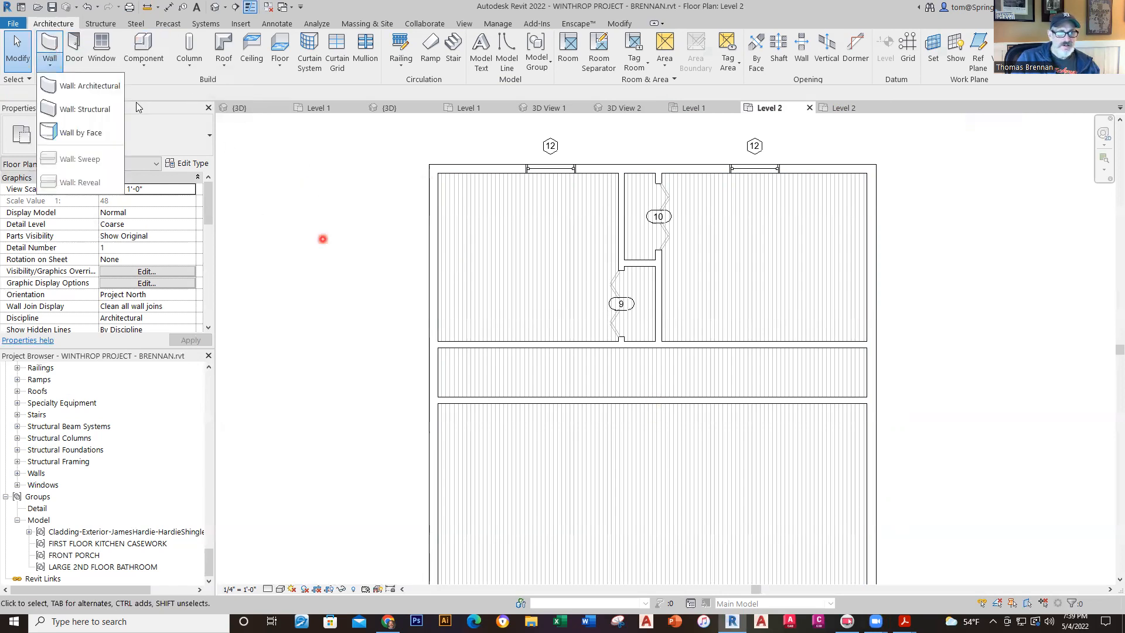
click(90, 86)
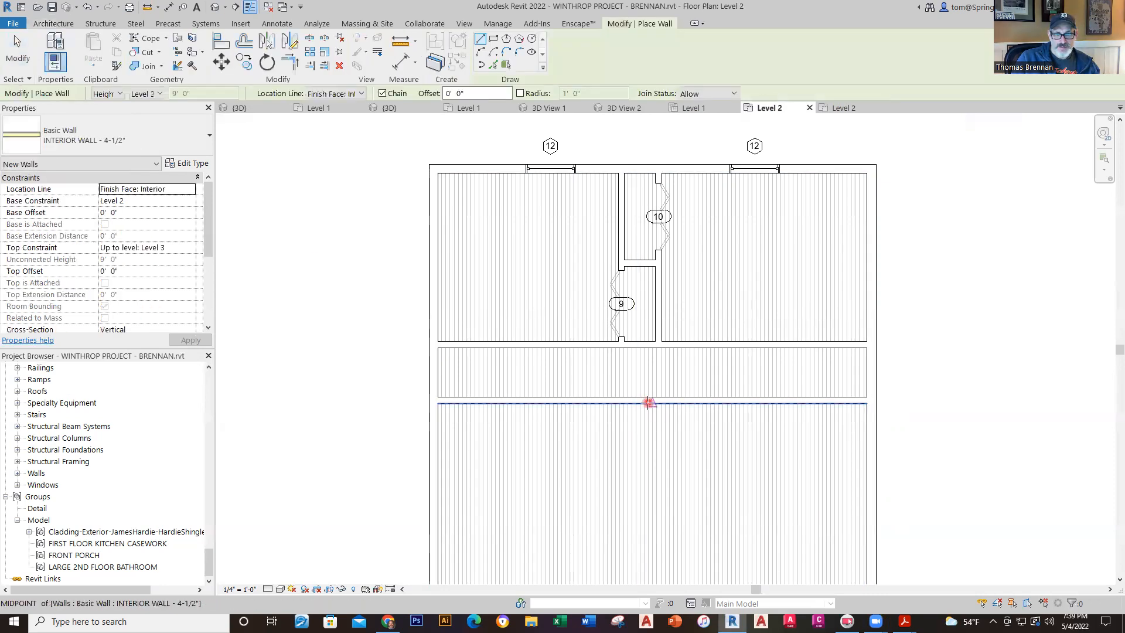
click(649, 403)
scroll(650, 544, down, 3)
scroll(639, 454, up, 3)
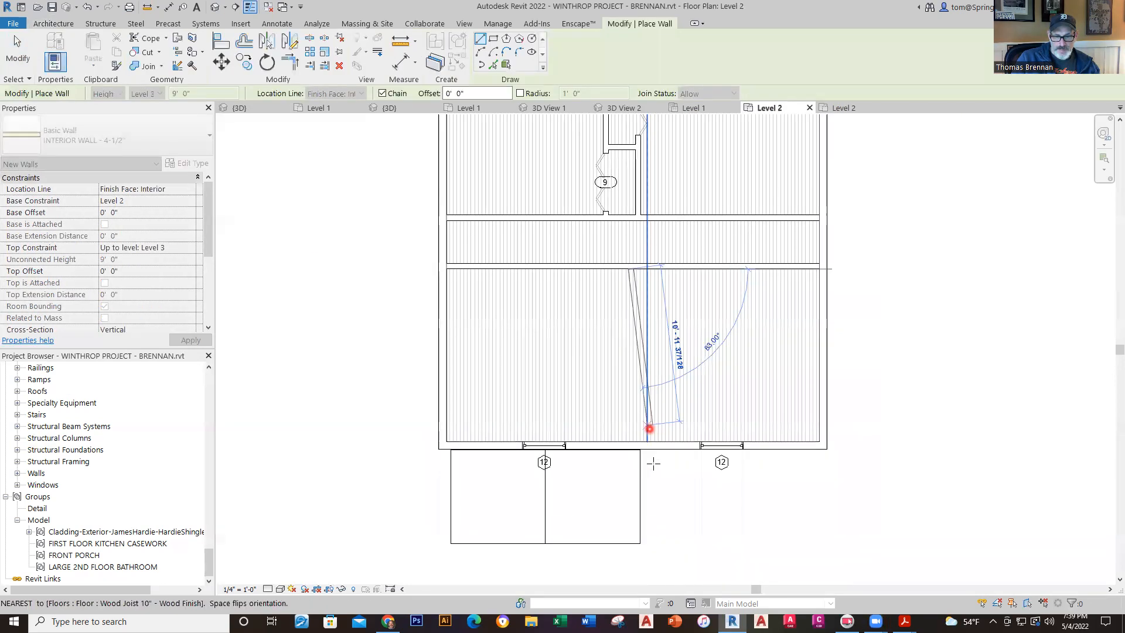
click(643, 427)
key(Escape)
key(Escape)
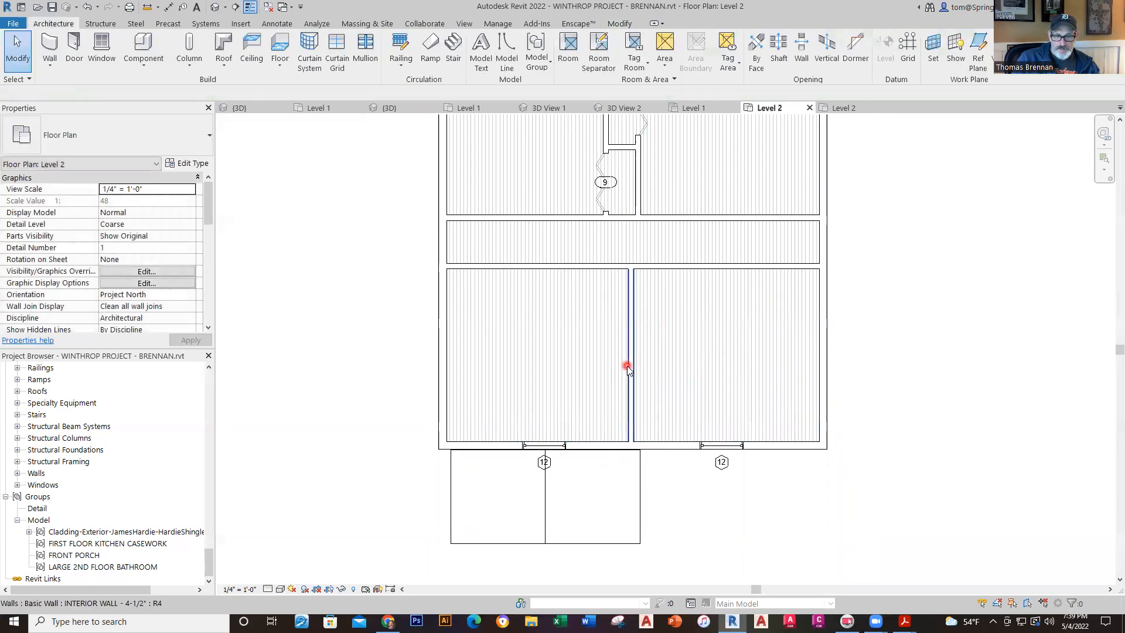
- Set the clear distance between the new front dividing wall and the right exterior wall to 13'-6", measured face to face
click(627, 367)
key(Escape)
click(638, 380)
click(447, 465)
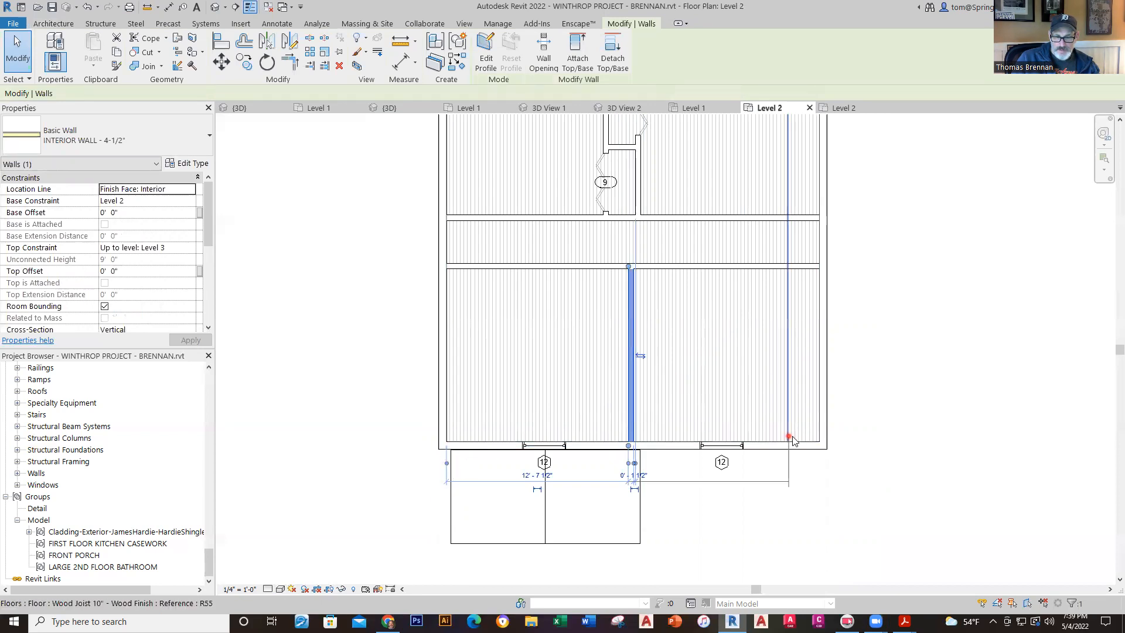
click(819, 437)
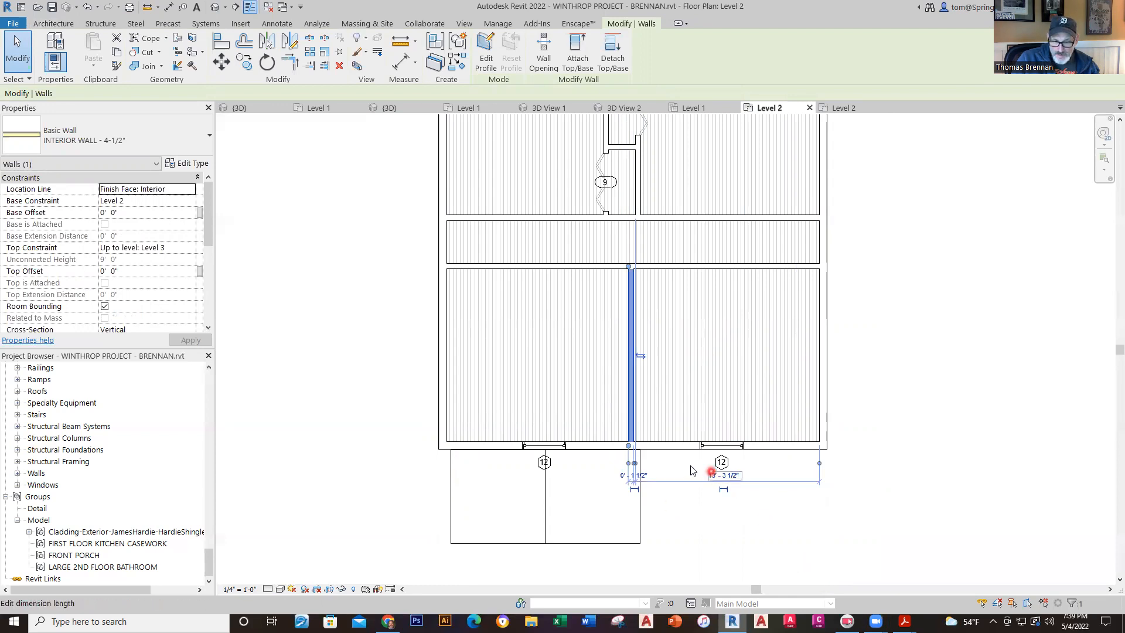
scroll(690, 465, up, 2)
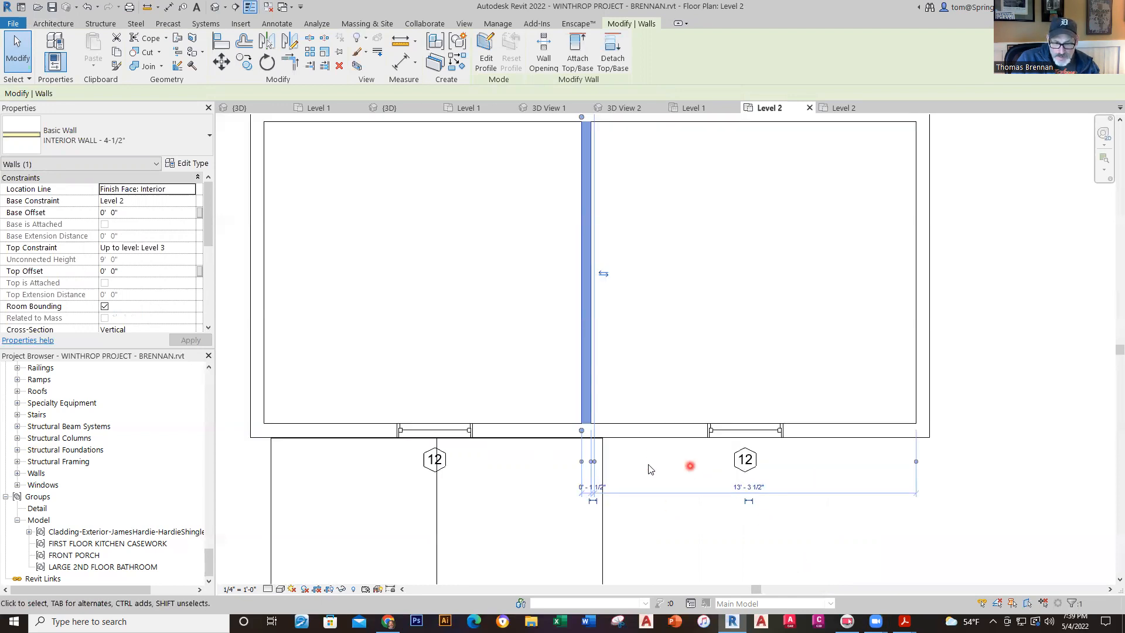
click(597, 408)
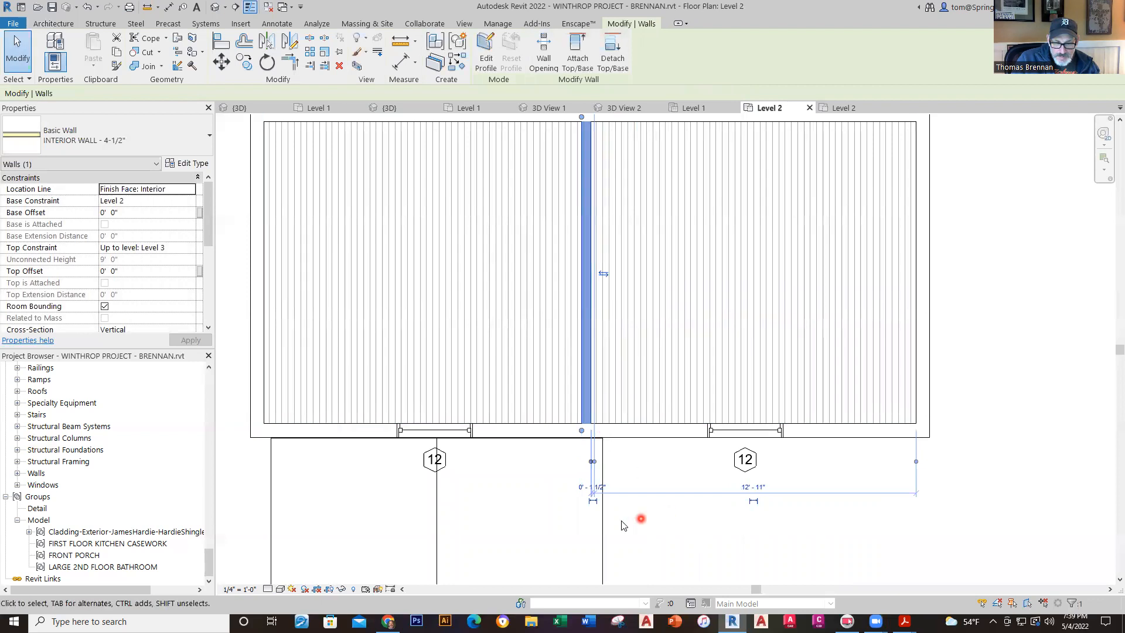
click(762, 485)
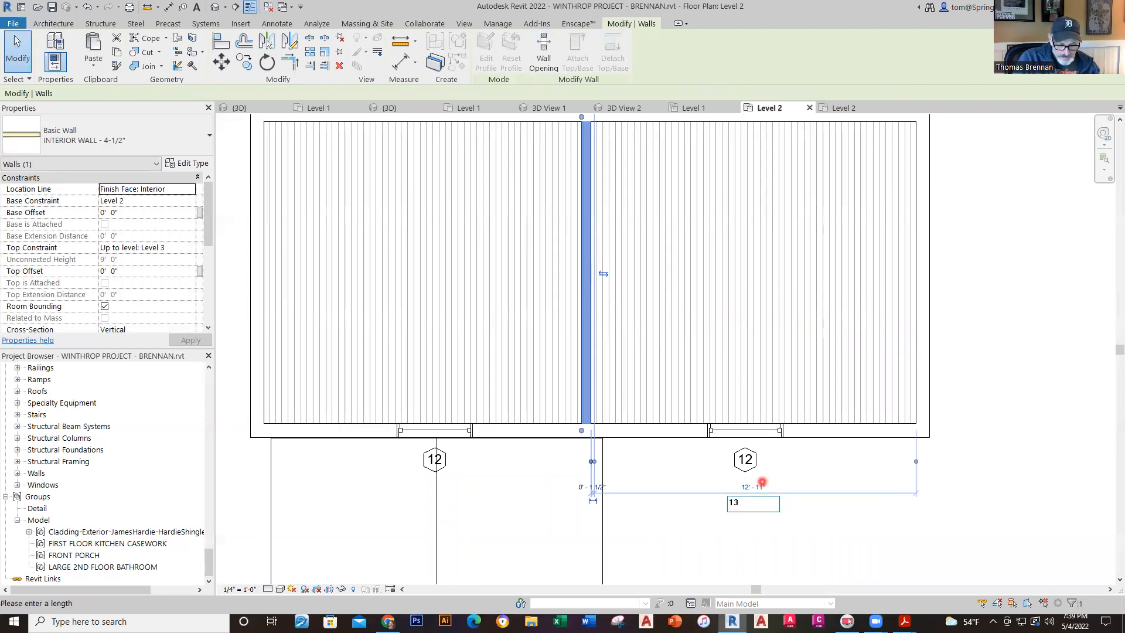
text(13)
key(Return)
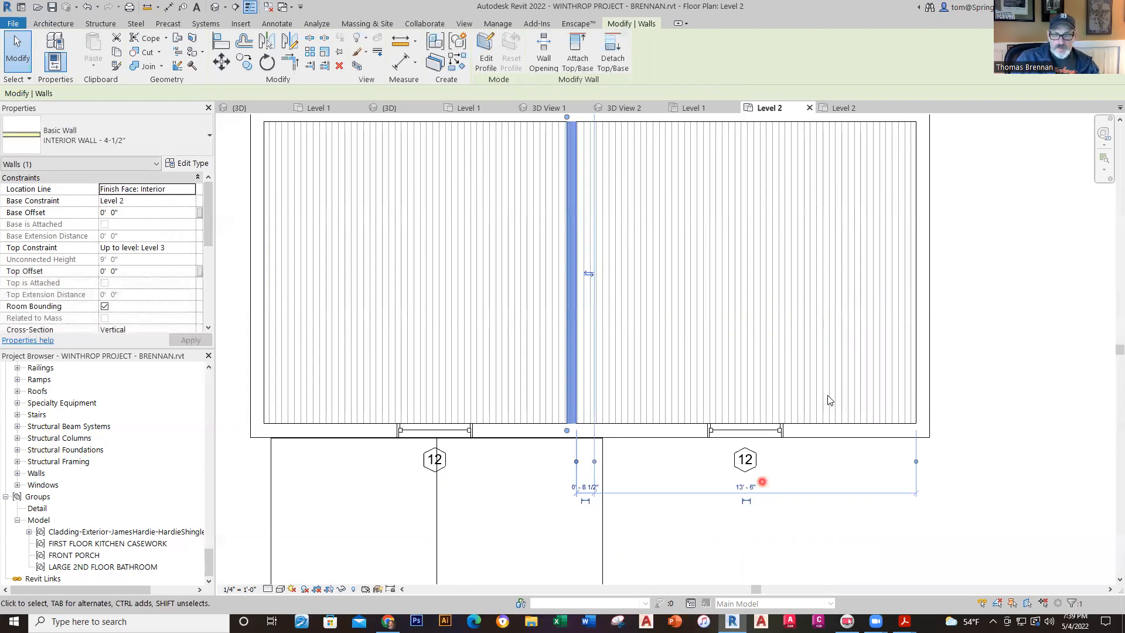
key(Escape)
scroll(826, 385, down, 2)
middle_drag(827, 385, 798, 471)
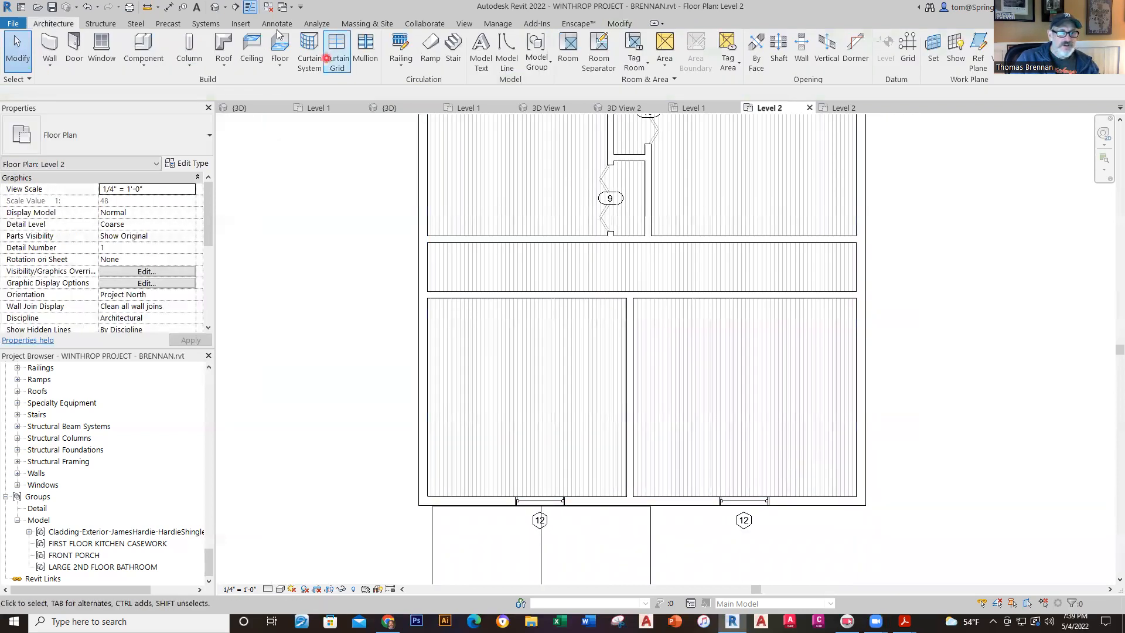
click(169, 7)
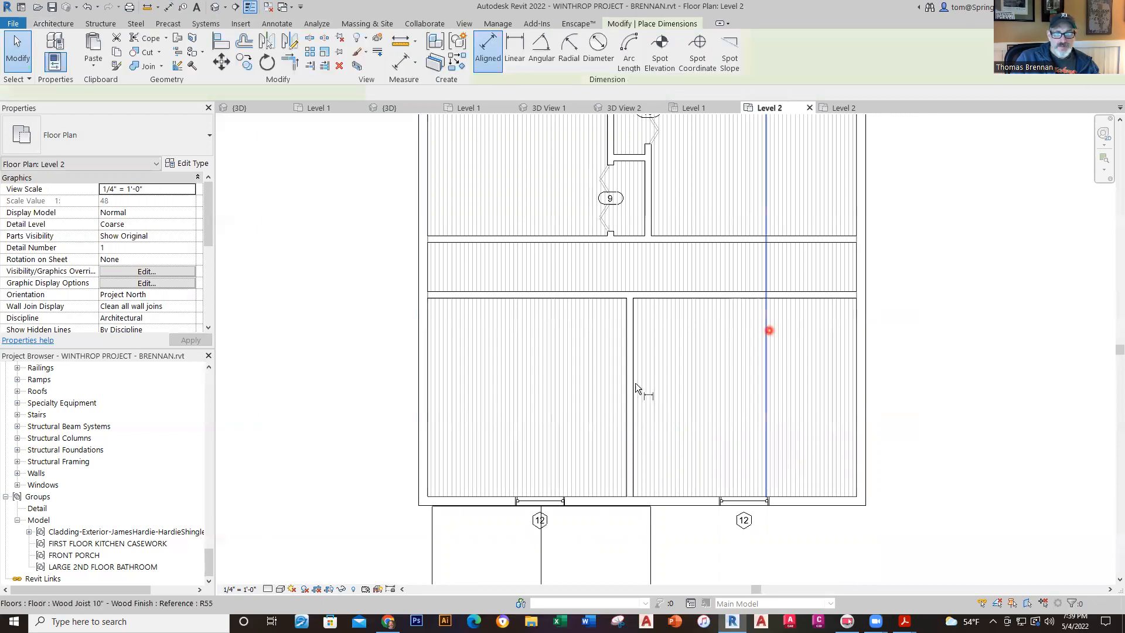
key(Escape)
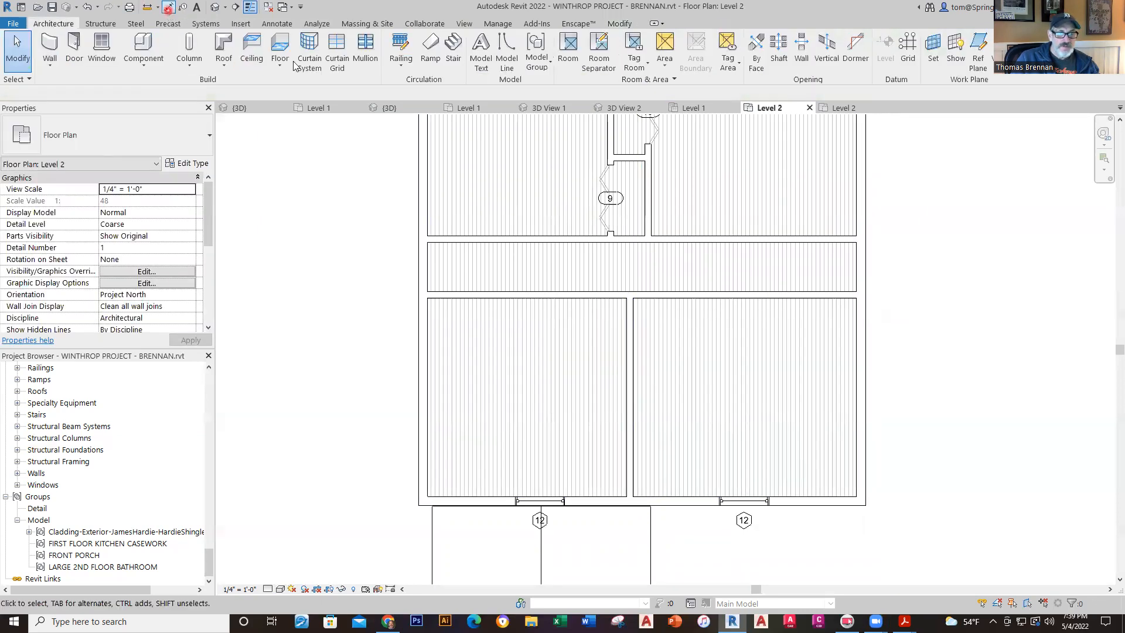
click(168, 9)
click(635, 401)
click(856, 404)
click(837, 375)
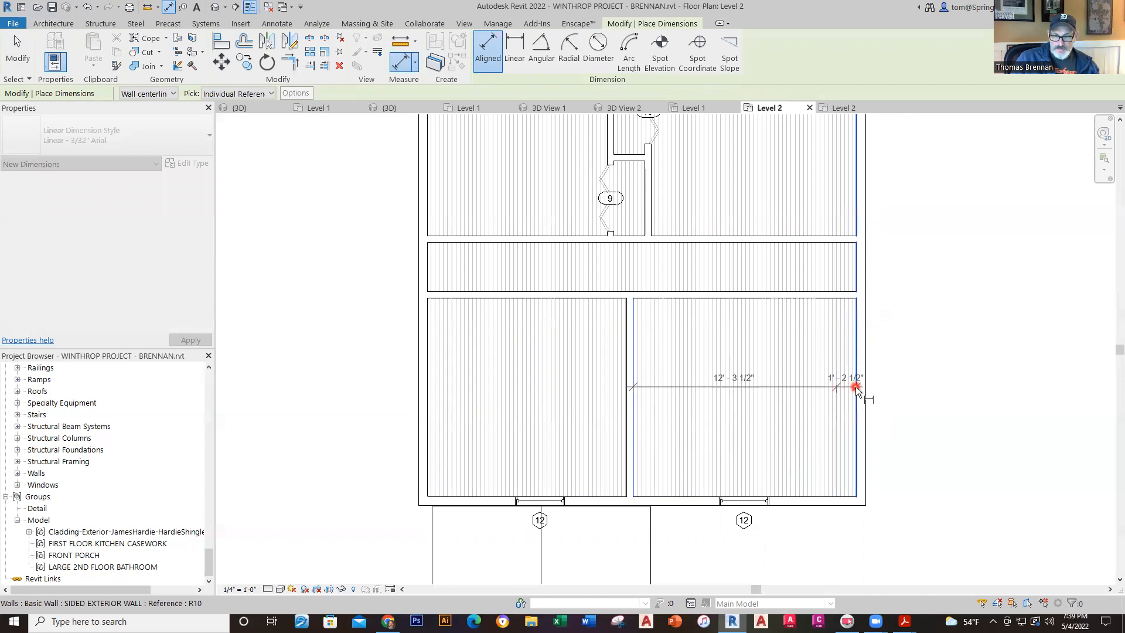
click(635, 381)
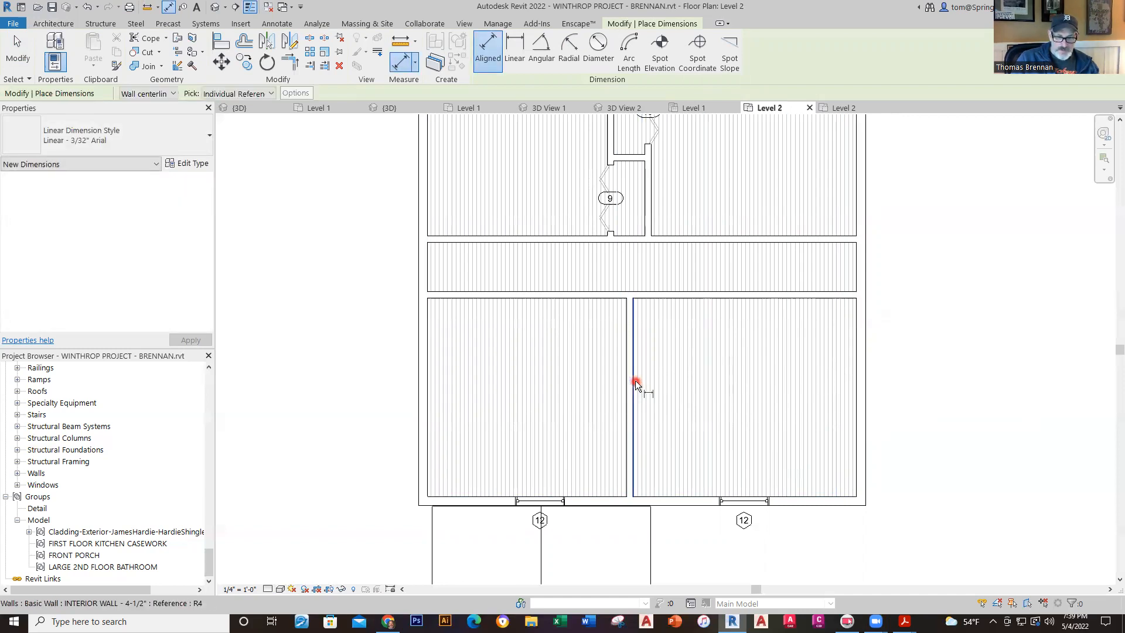
click(855, 399)
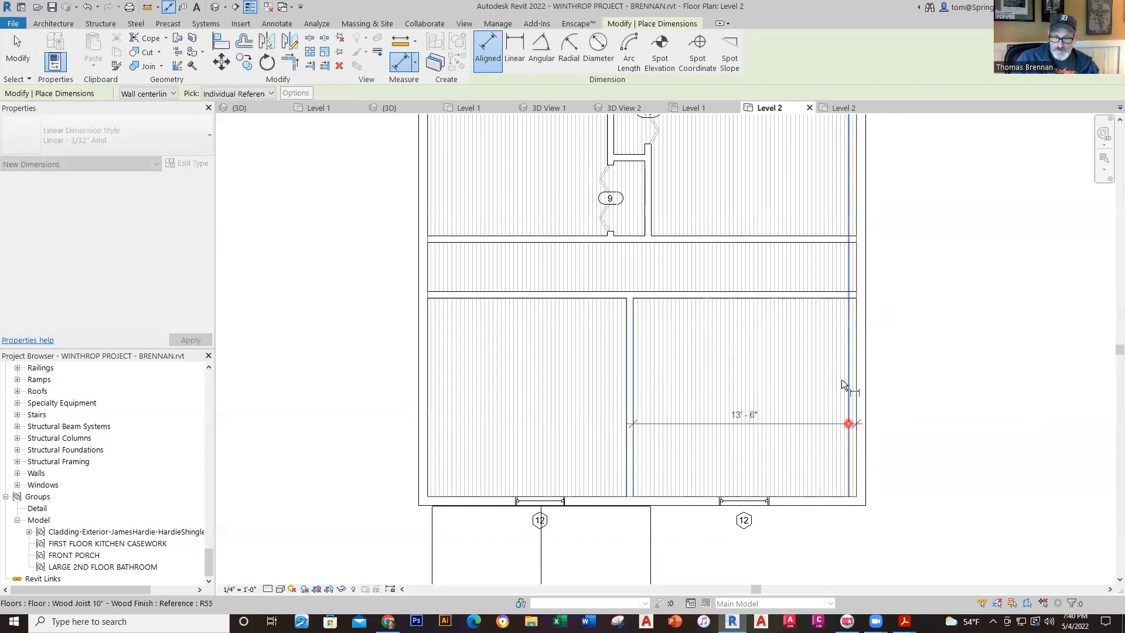
click(859, 379)
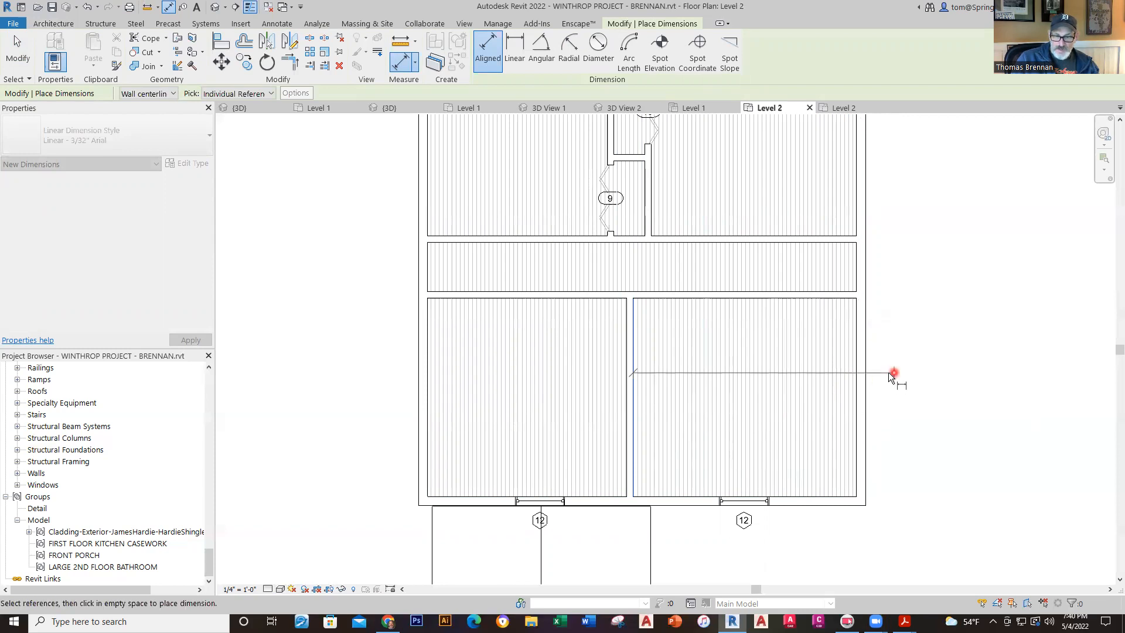
click(855, 377)
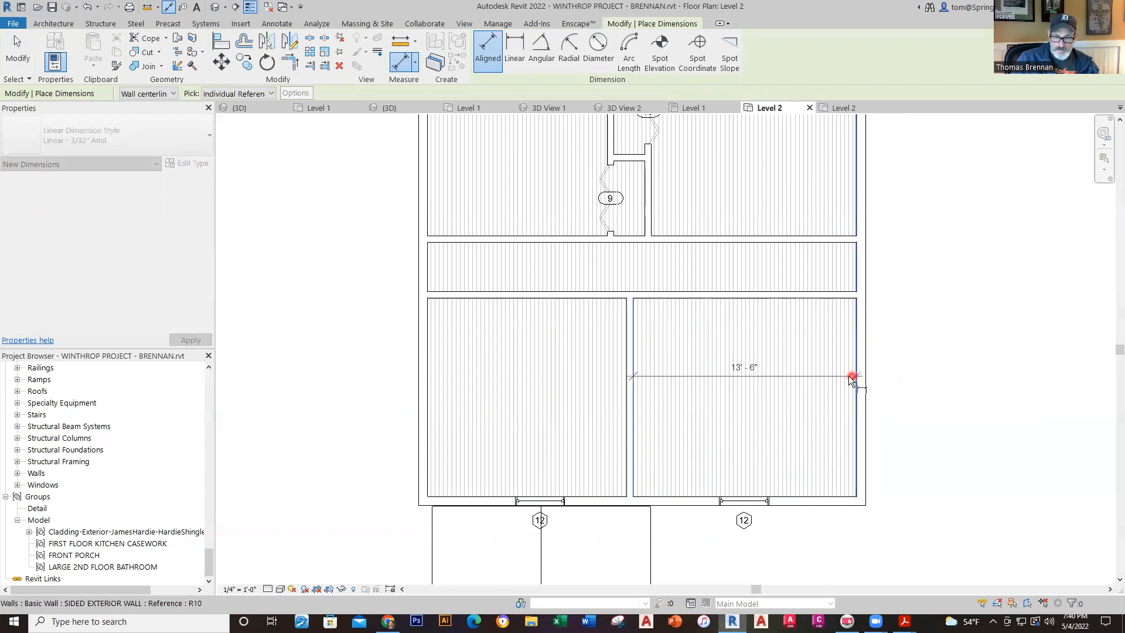
click(798, 378)
key(Escape)
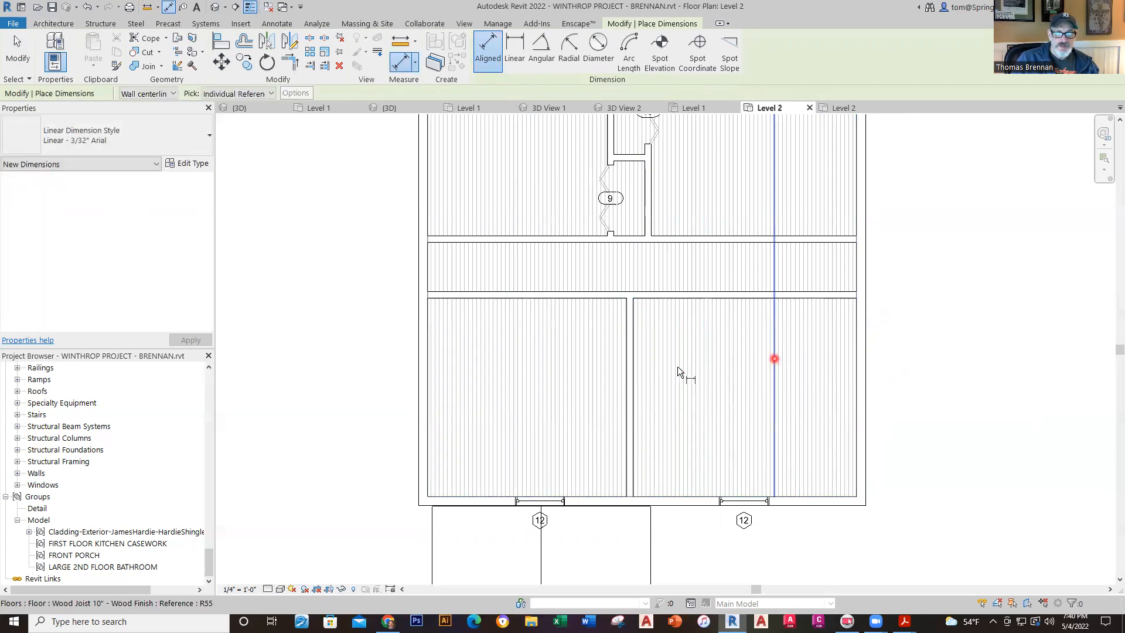
- Place an aligned dimension across the front right room, from the dividing wall's face to the right exterior wall's inner face
click(633, 379)
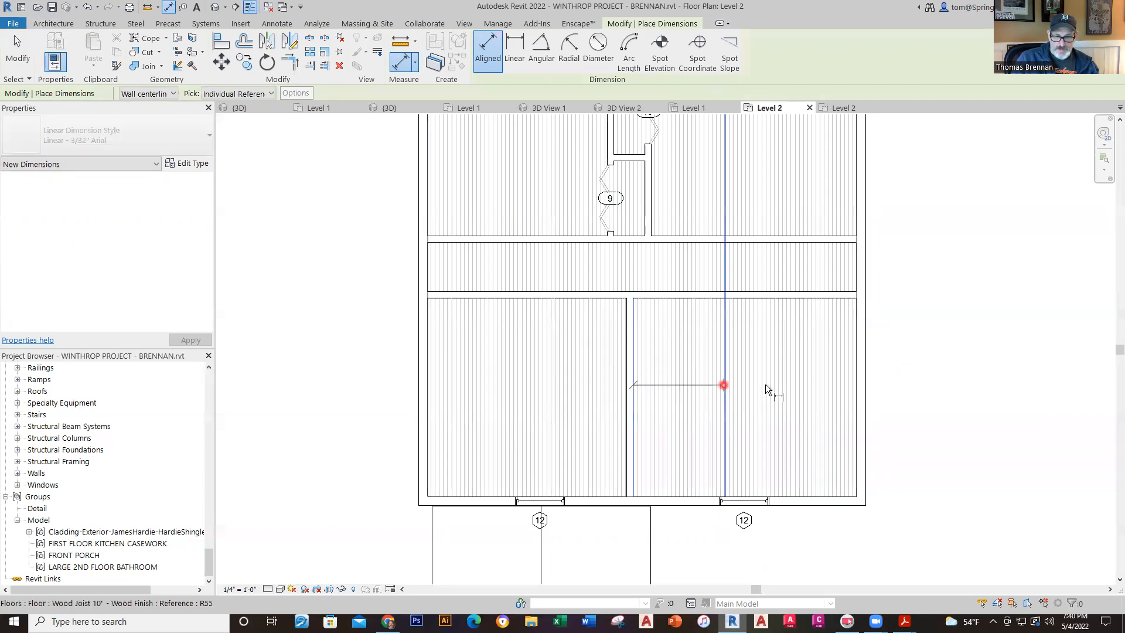
click(857, 383)
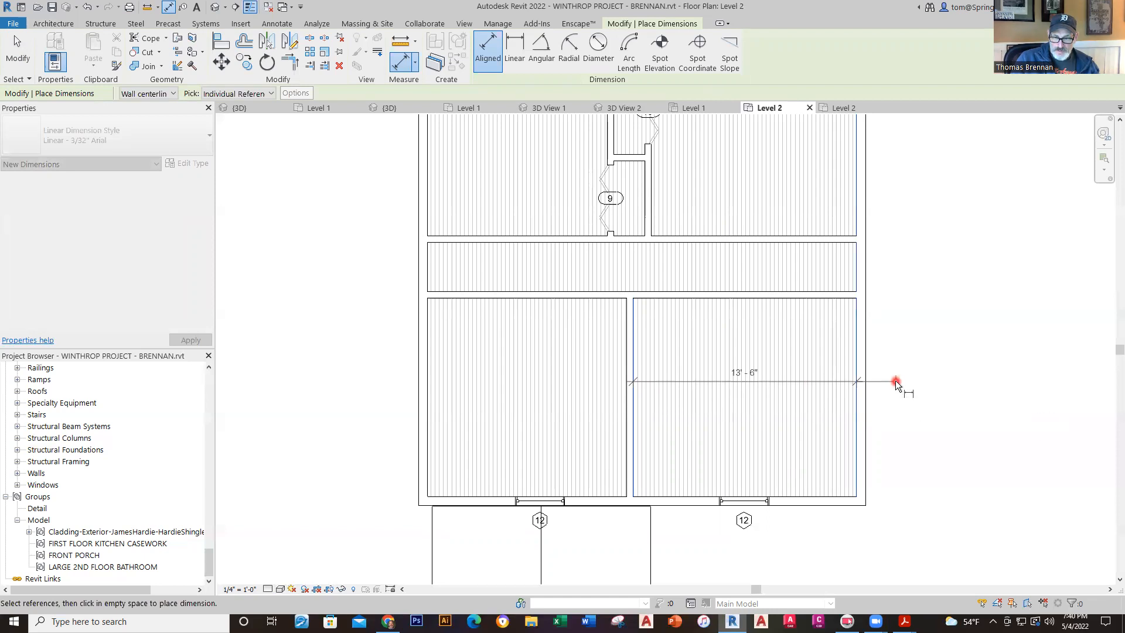
click(896, 382)
key(Escape)
key(Escape)
scroll(861, 445, down, 2)
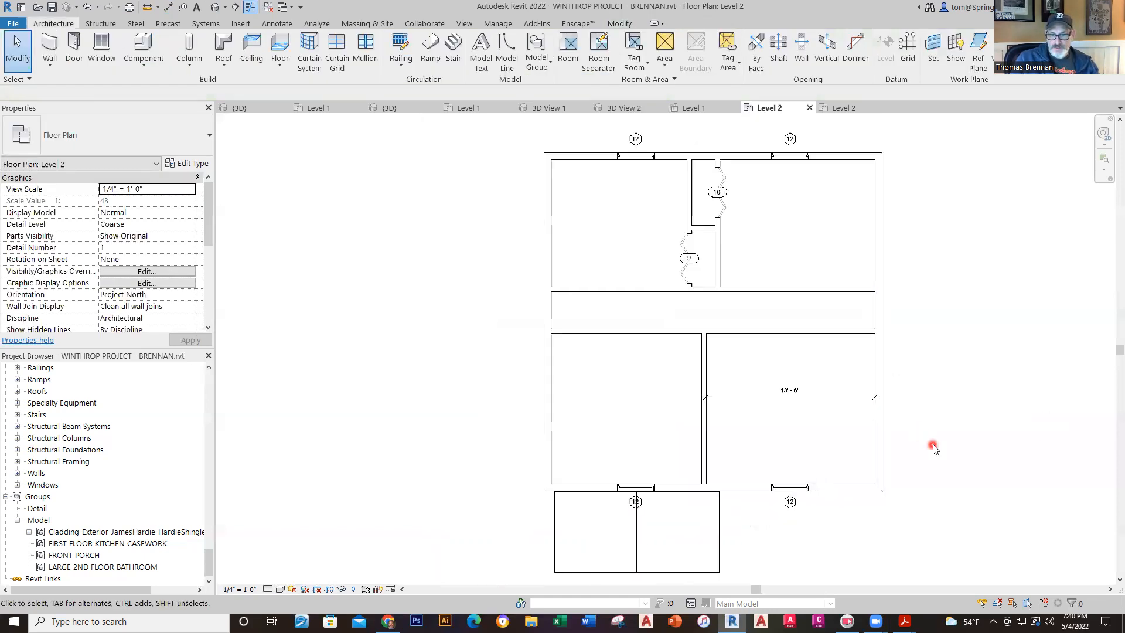
middle_drag(929, 445, 932, 486)
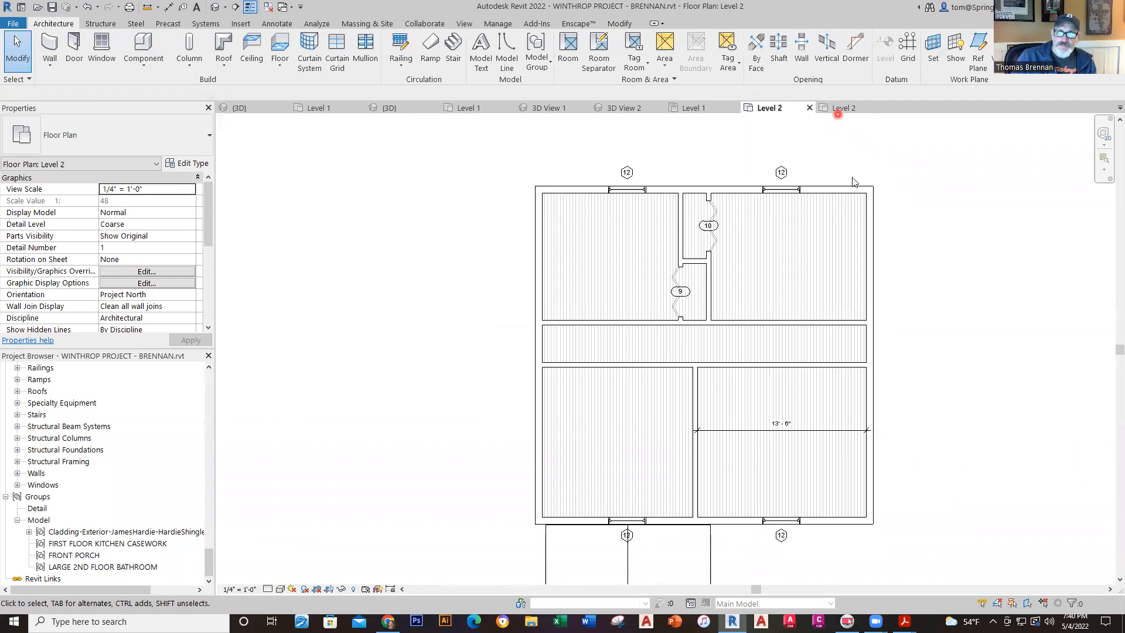
- Following the reference plan, draw a 4-1/2" interior wall from the hallway's front wall to the front exterior wall, about 7'-2" left of the dividing wall
click(838, 109)
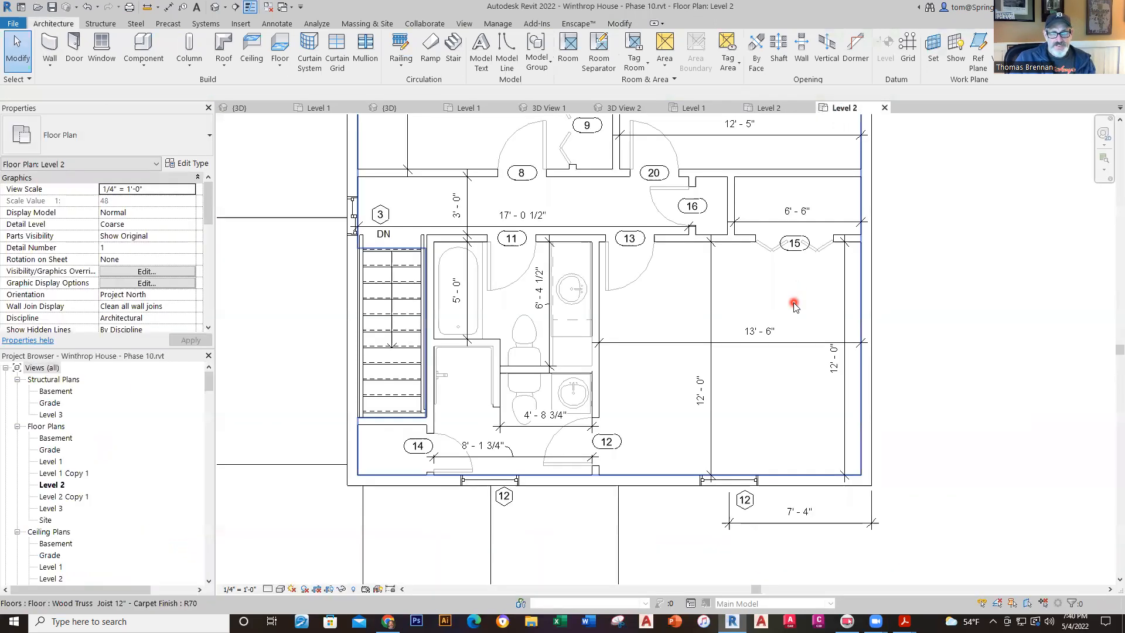
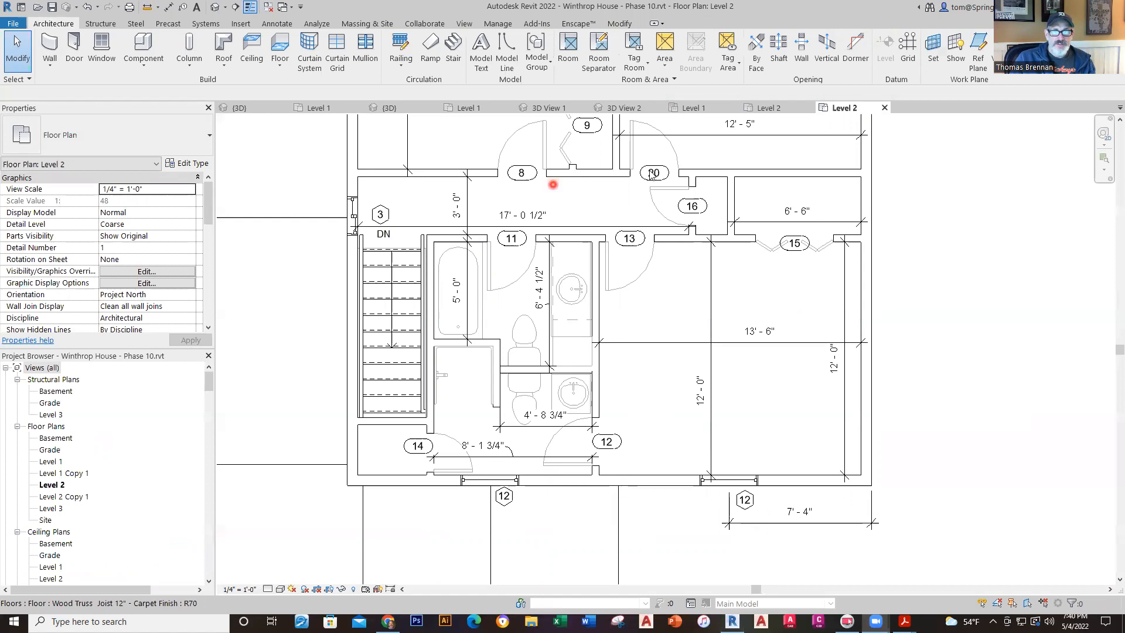
click(767, 107)
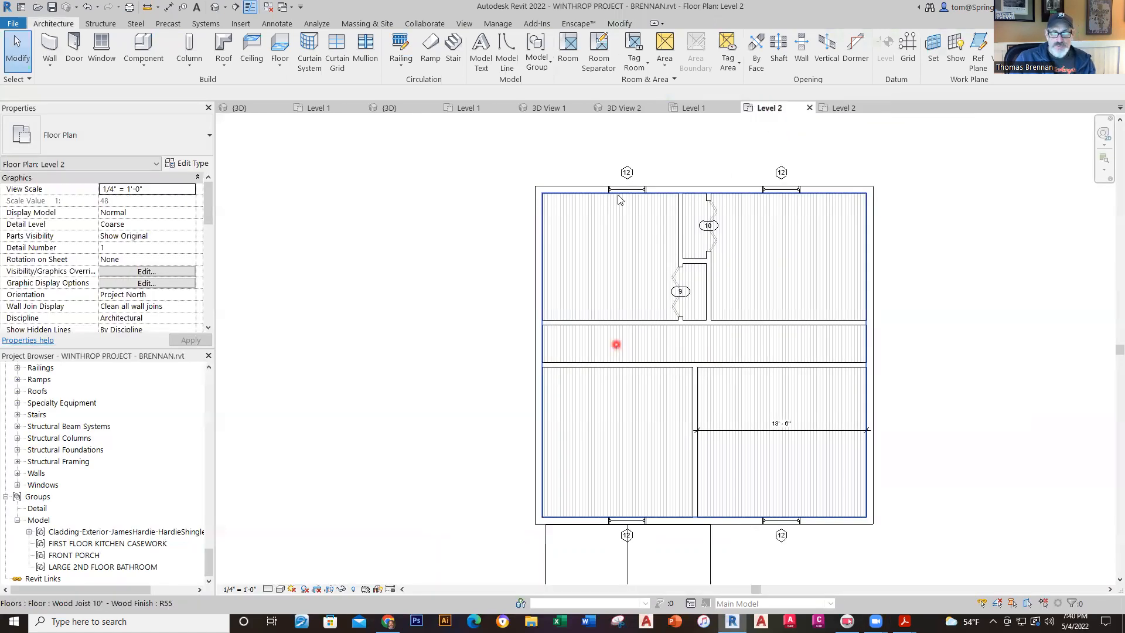
click(841, 108)
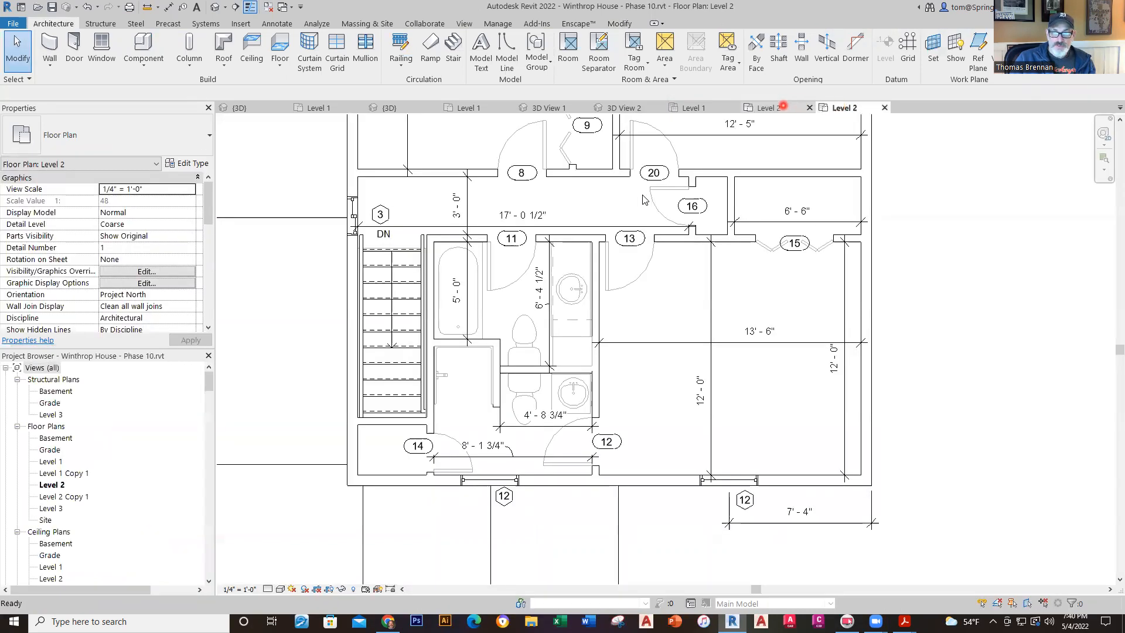
click(782, 106)
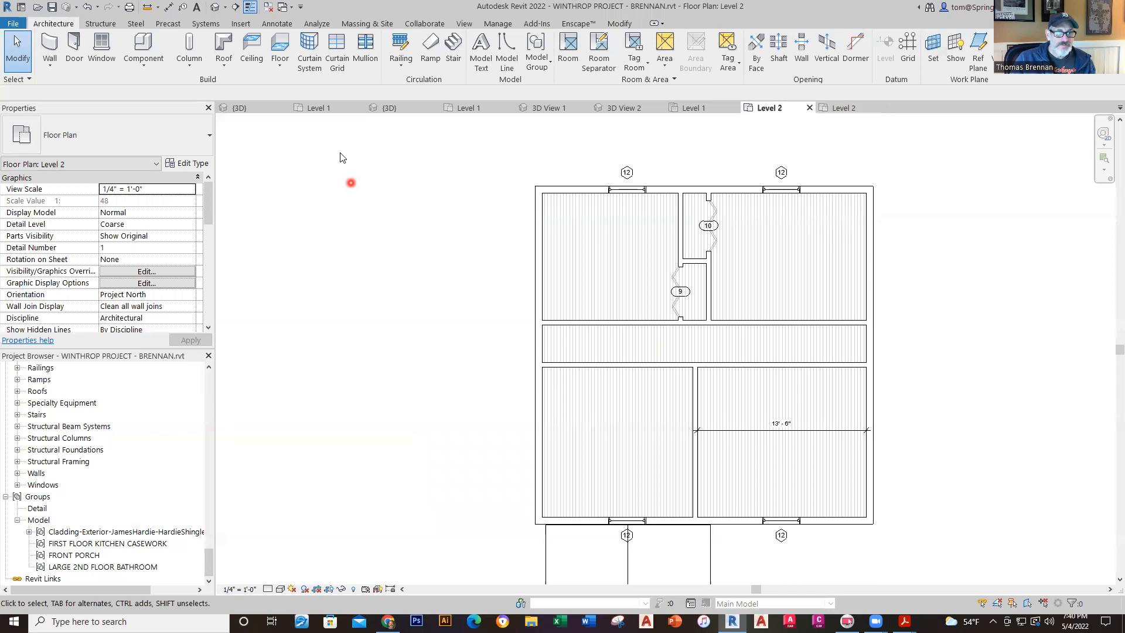
click(50, 64)
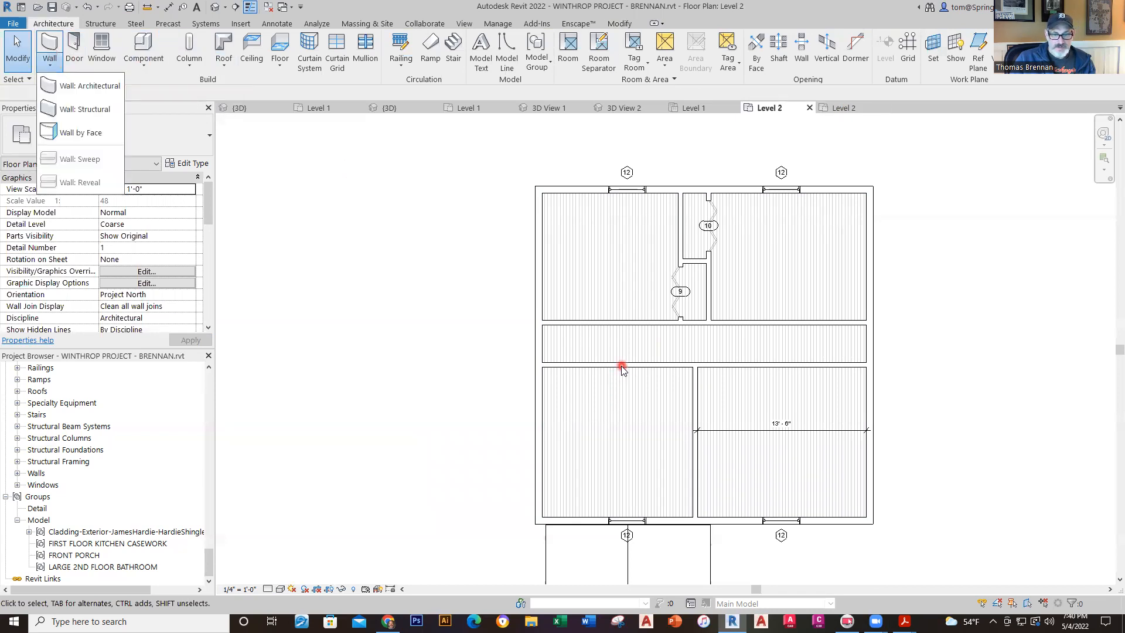
click(88, 86)
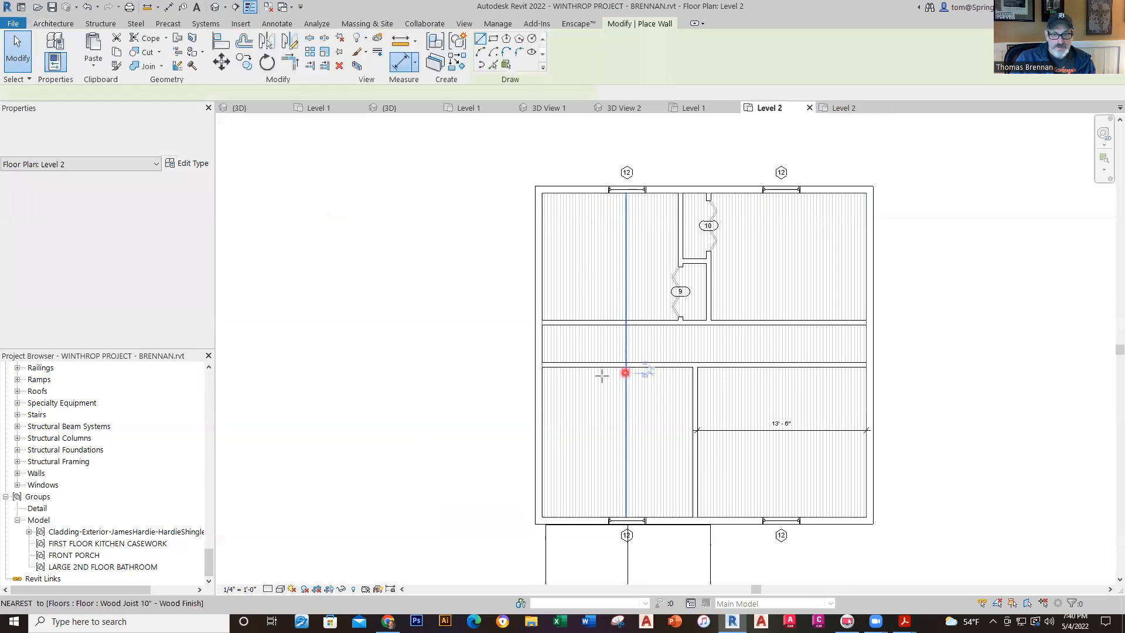
click(626, 369)
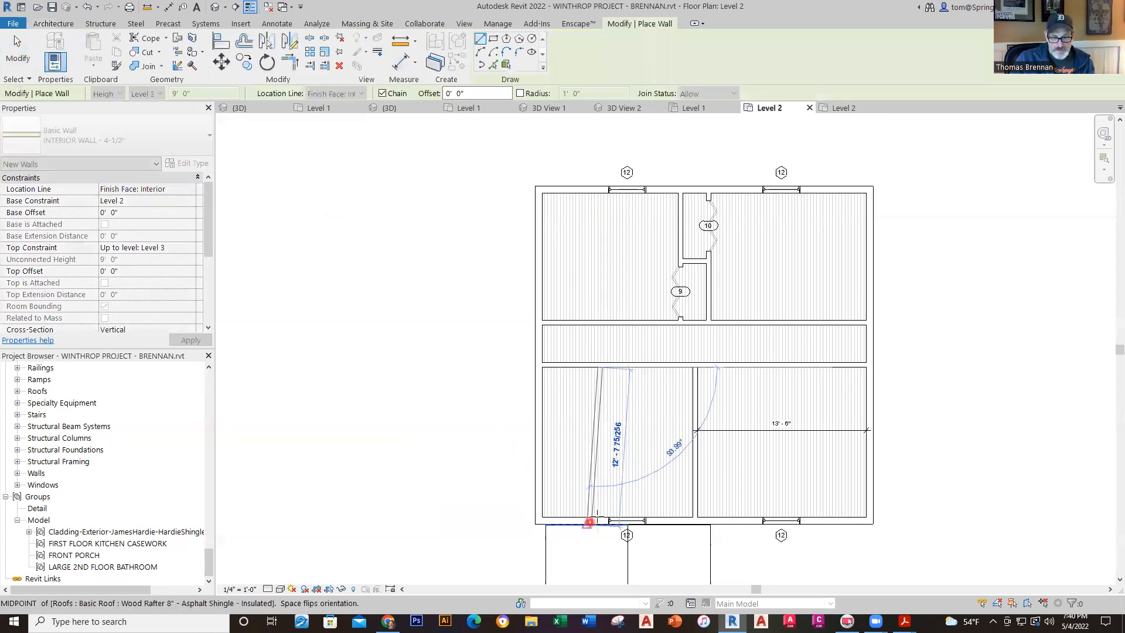
click(601, 518)
key(Escape)
key(Escape)
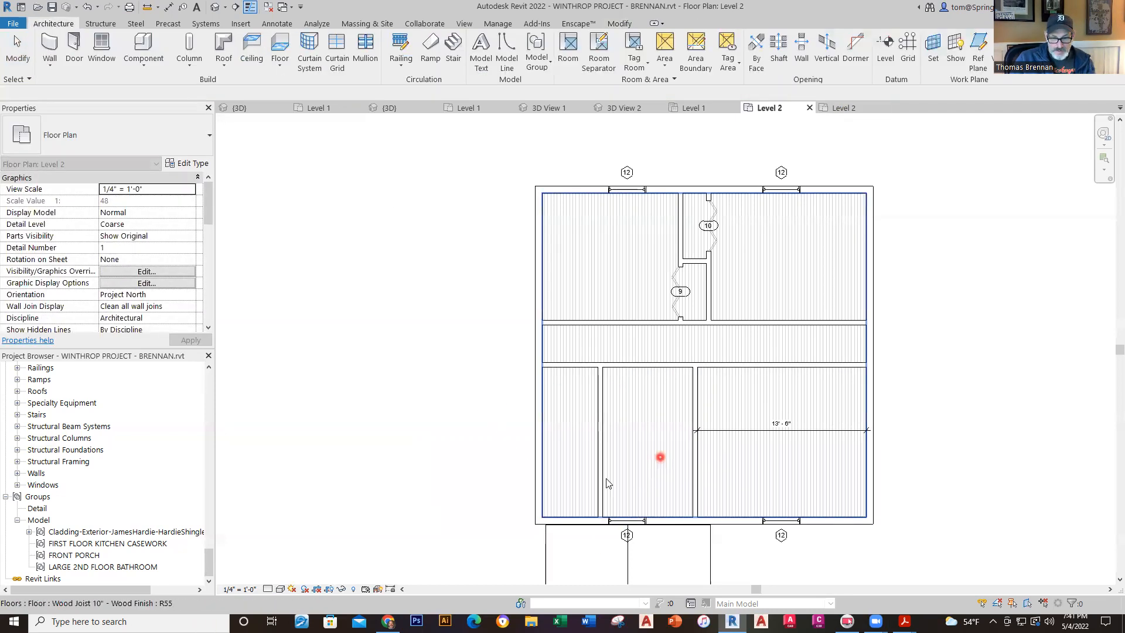
- Set the clear distance between the new left wall and the front dividing wall to 8'-1 3/4", and save the project
click(600, 477)
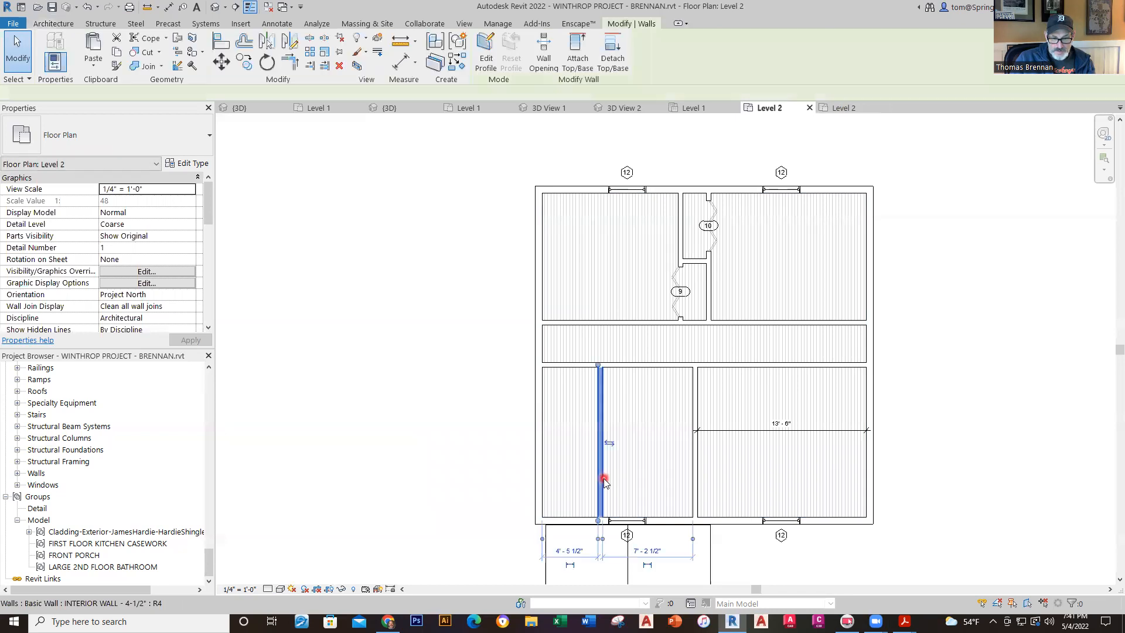
click(648, 550)
text(8'1.7)
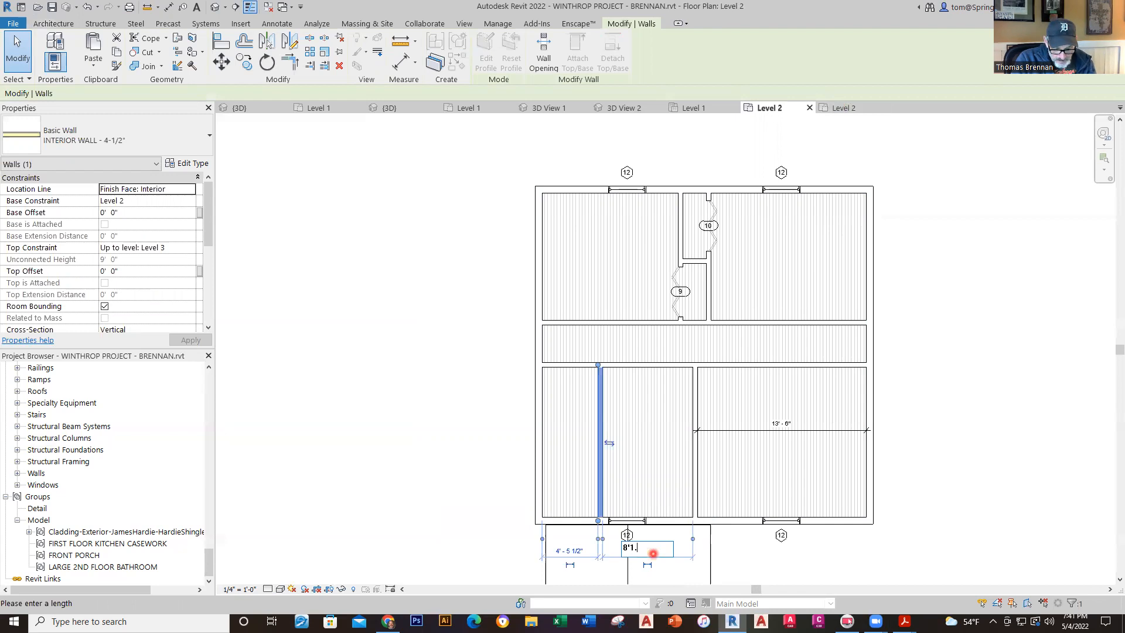
key(Return)
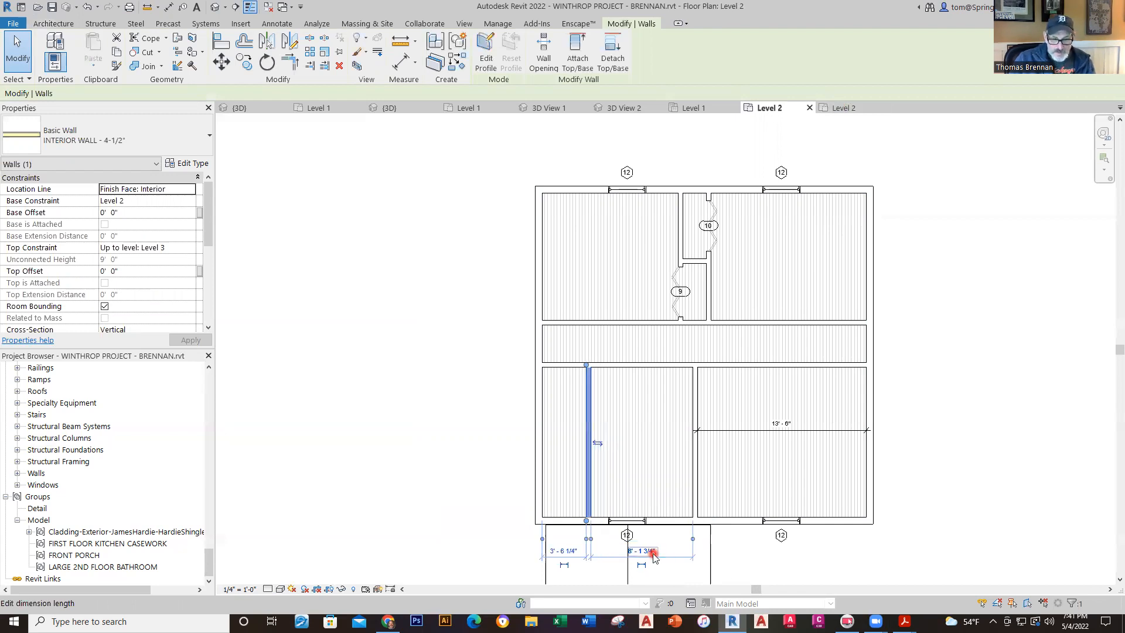
click(654, 557)
click(51, 23)
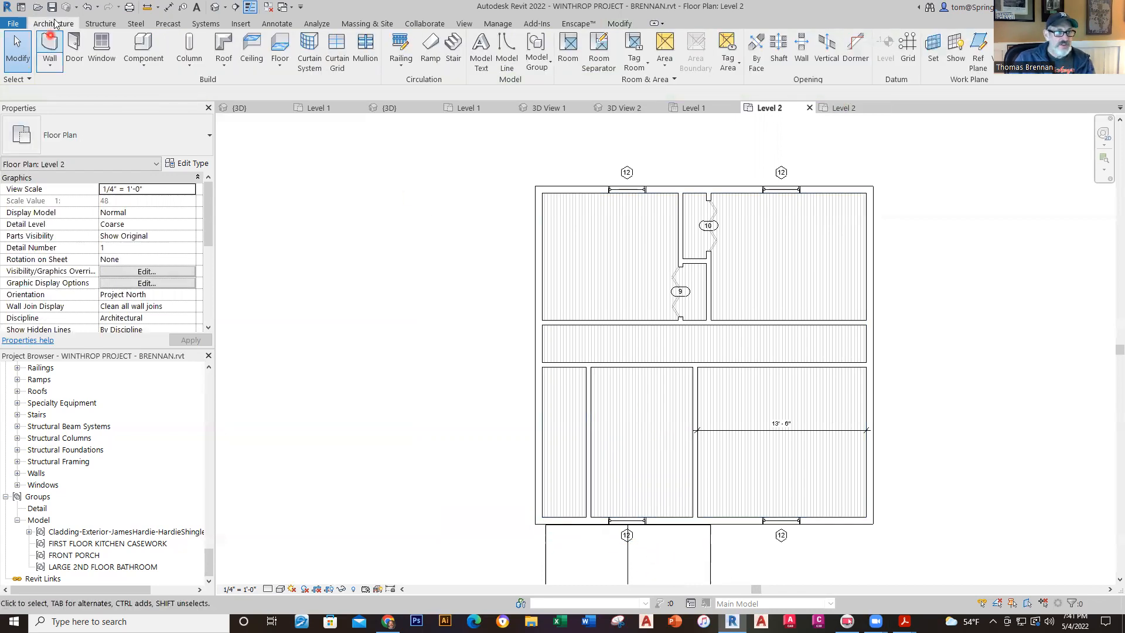
click(52, 7)
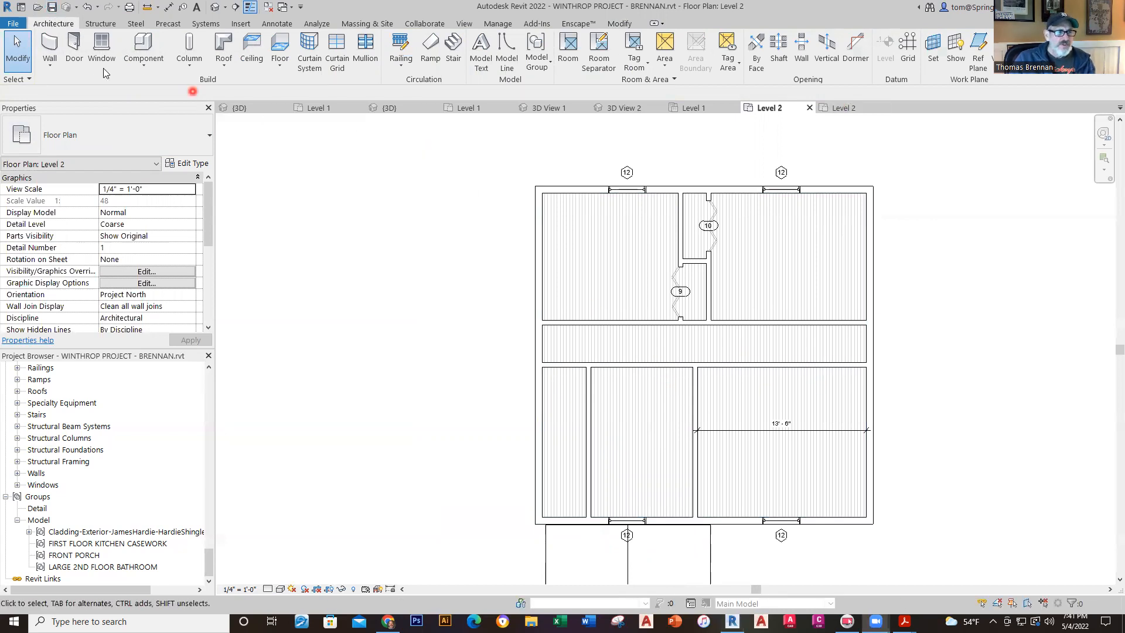
- Following the reference plan, place four tagged 30" x 80" Single-Flush doors along the hallway, two in its rear wall and two in its front wall
click(71, 63)
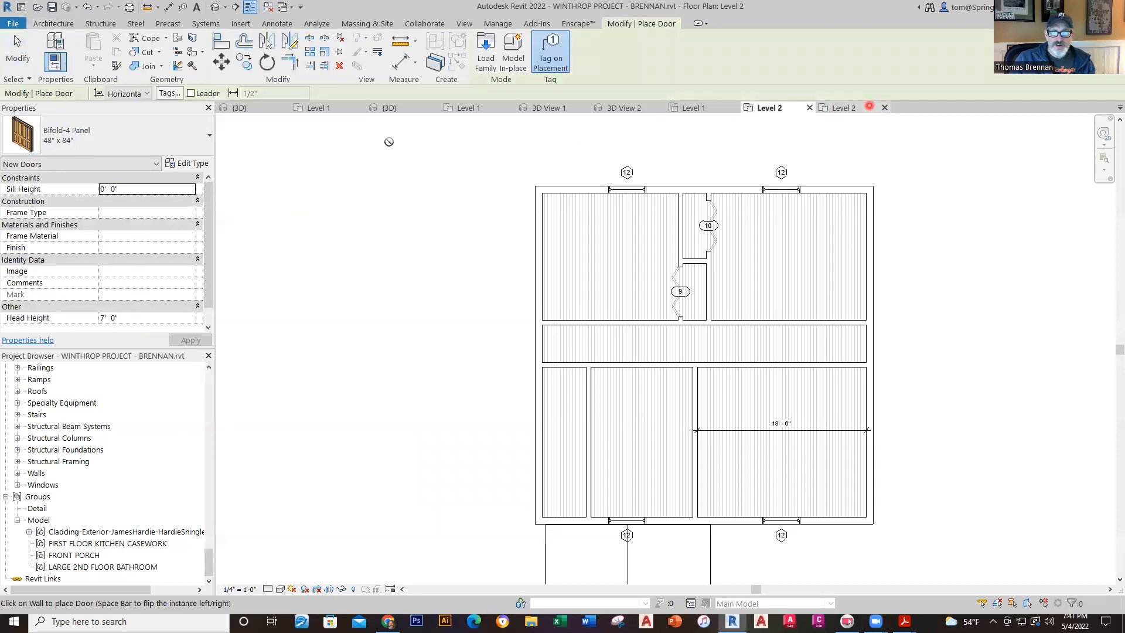
click(853, 109)
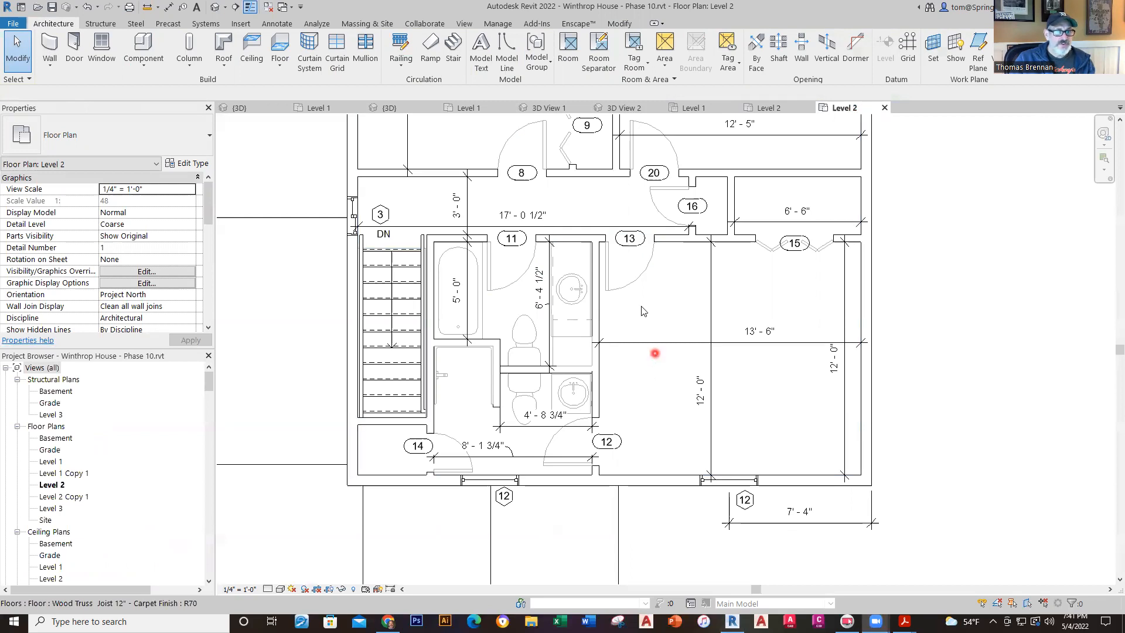
click(781, 109)
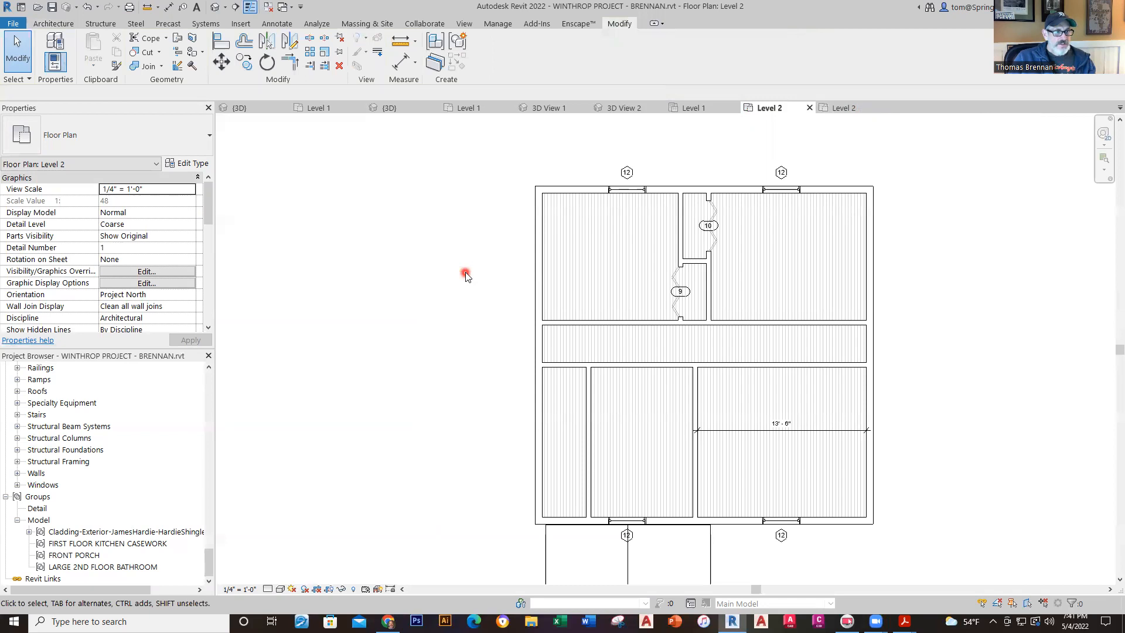
click(64, 24)
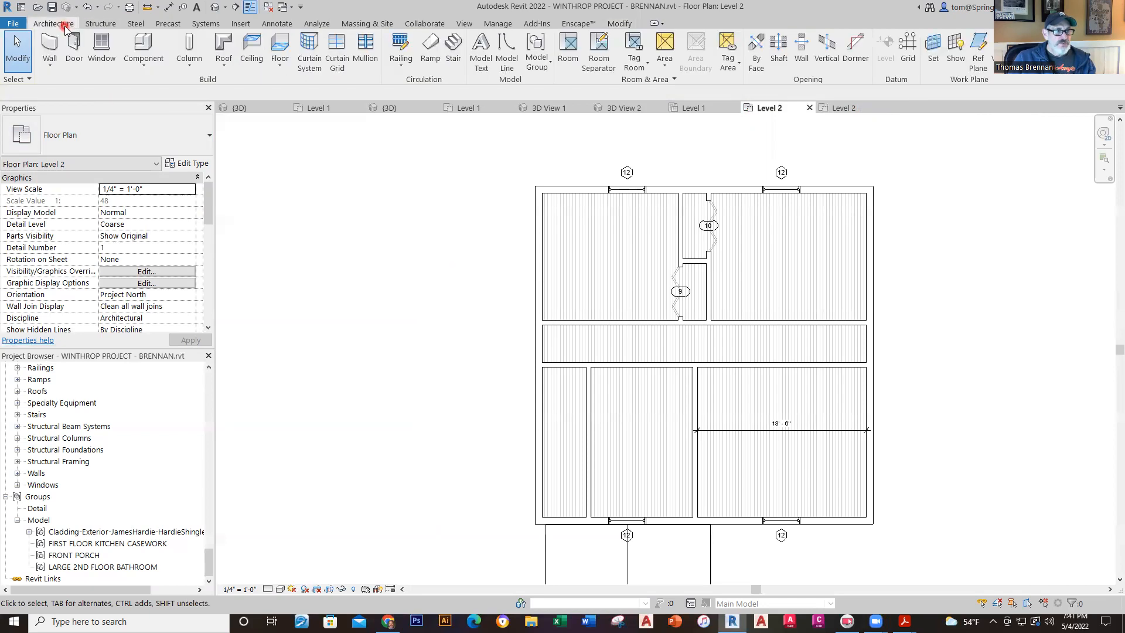
click(74, 47)
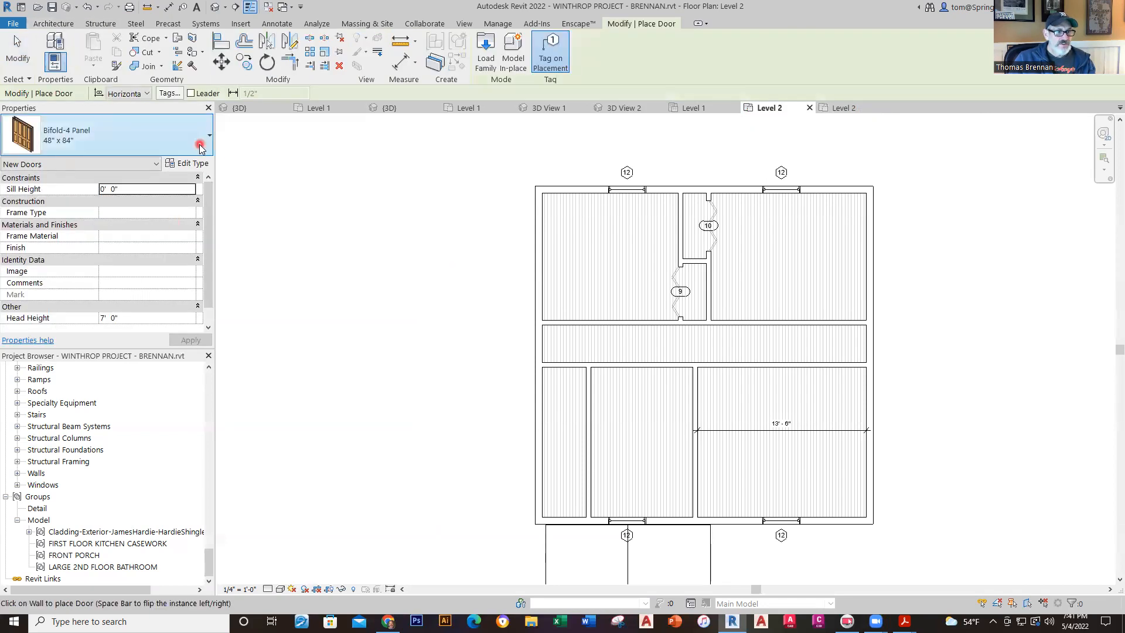
click(205, 146)
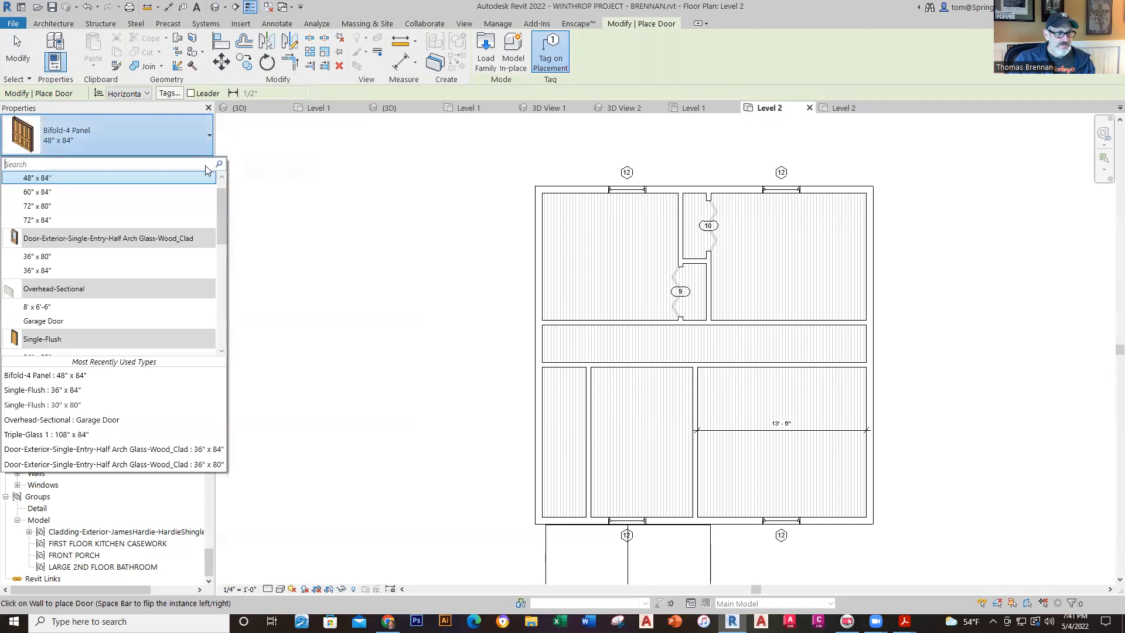
drag(223, 240, 230, 265)
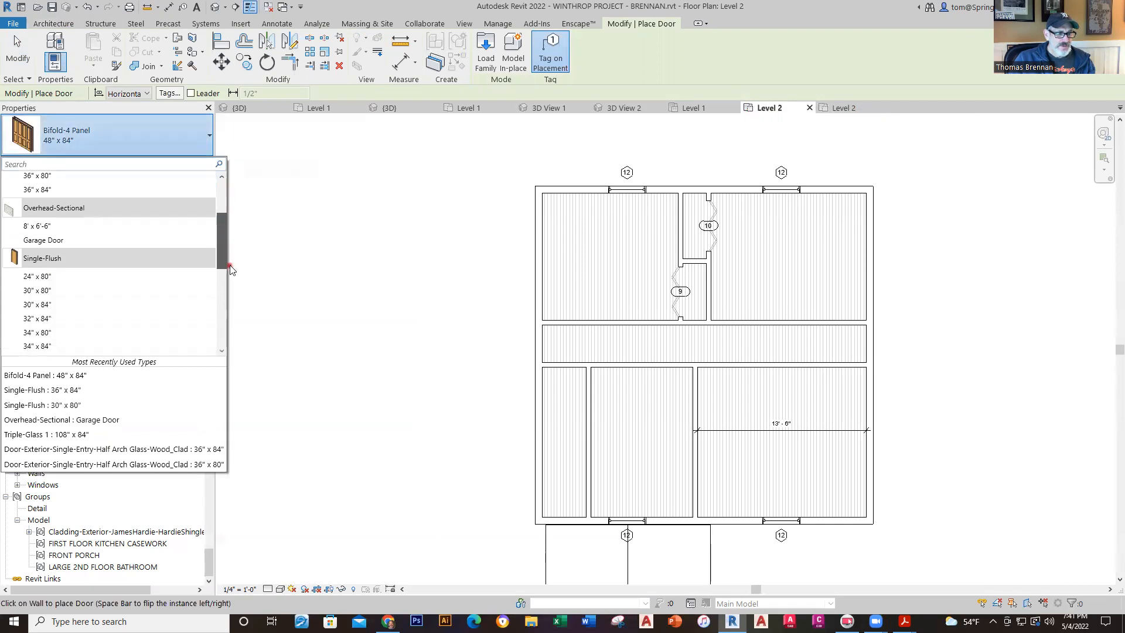
click(107, 290)
scroll(737, 339, up, 2)
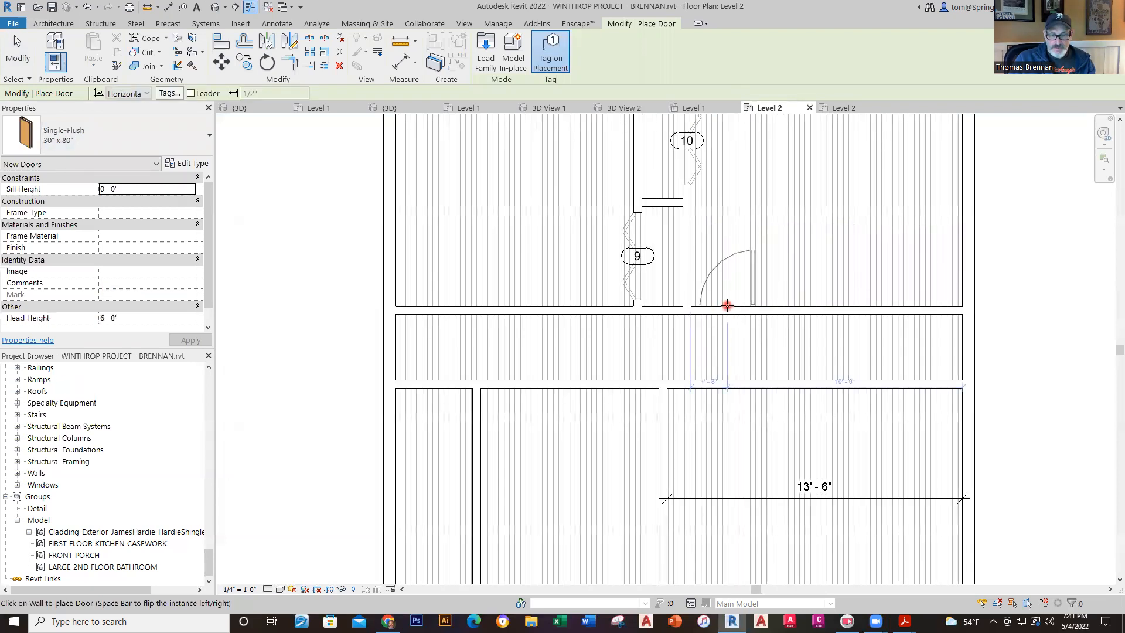
click(727, 305)
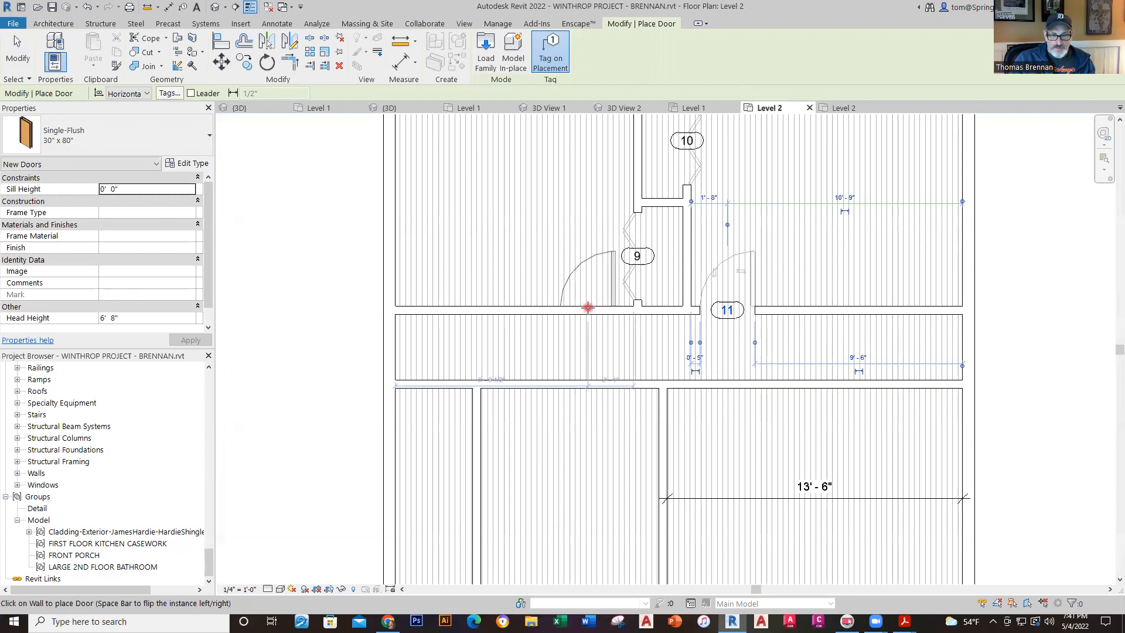
click(587, 307)
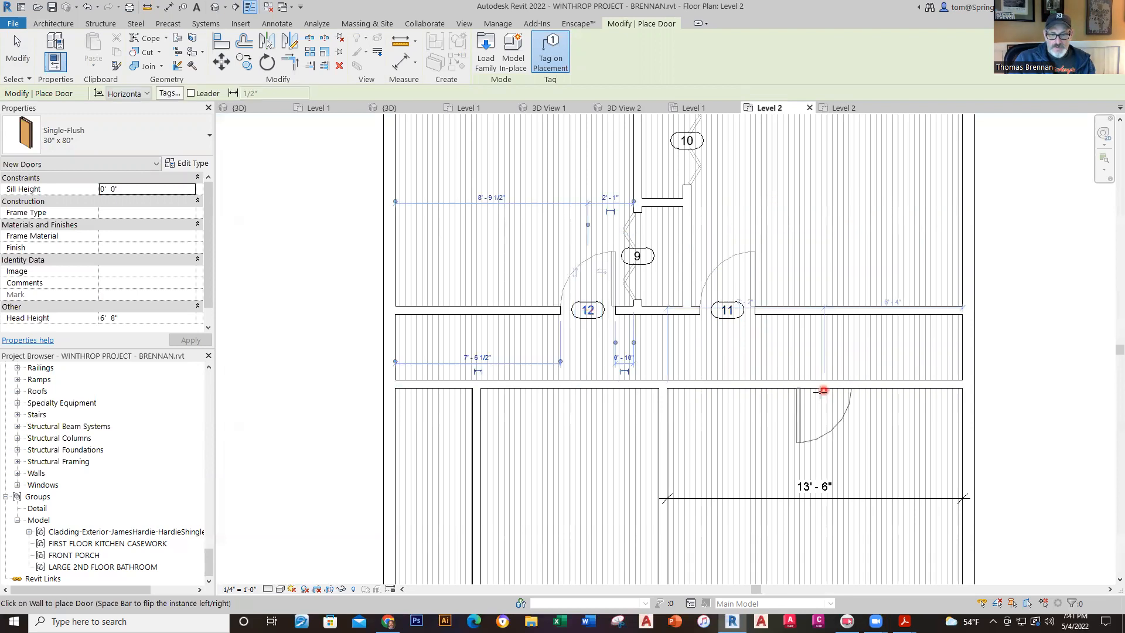
click(706, 388)
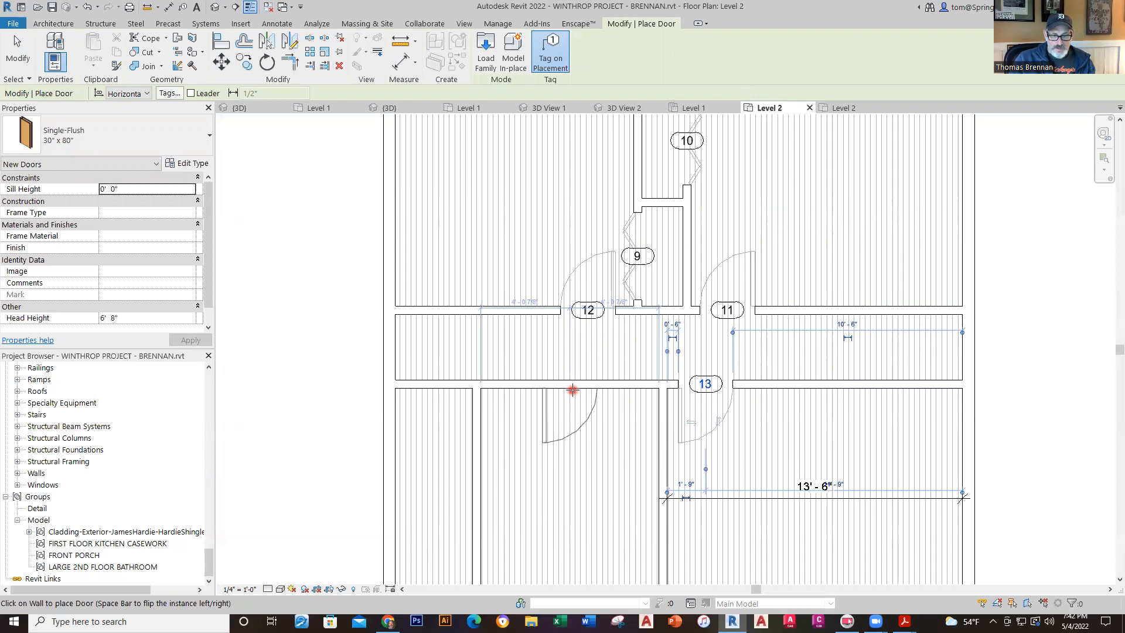
click(573, 390)
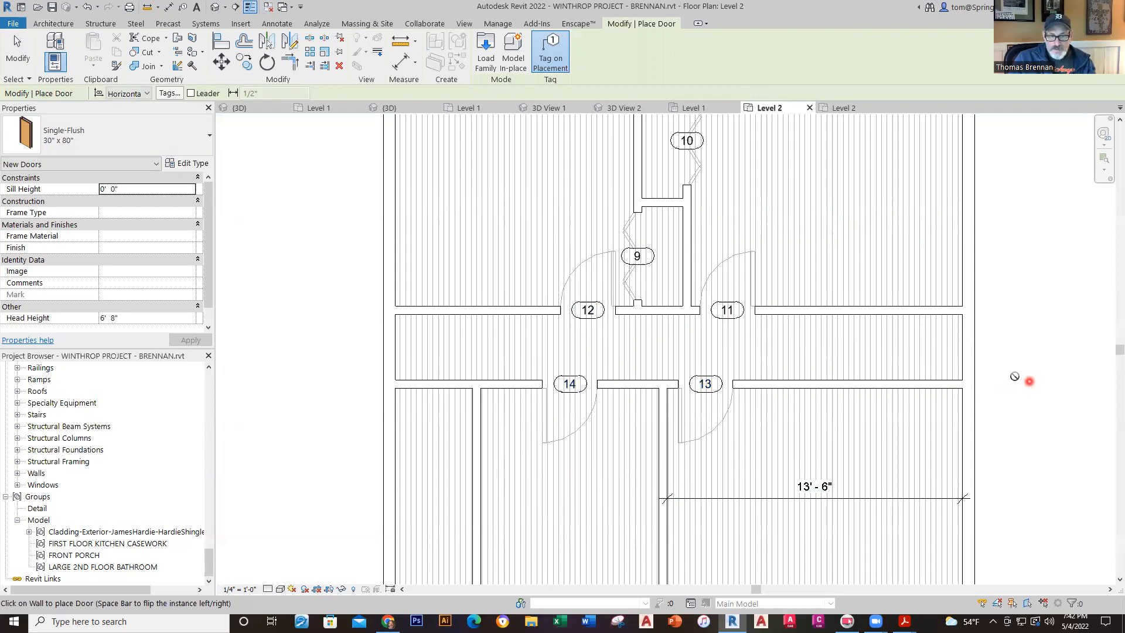
key(Escape)
key(Escape)
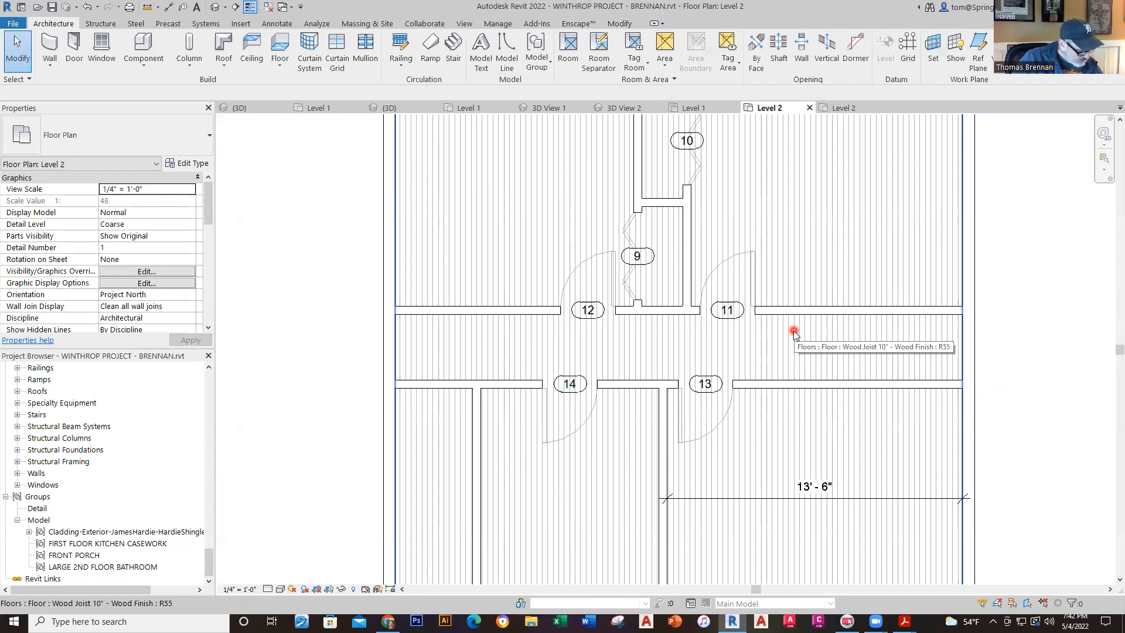
click(794, 334)
key(Delete)
click(748, 274)
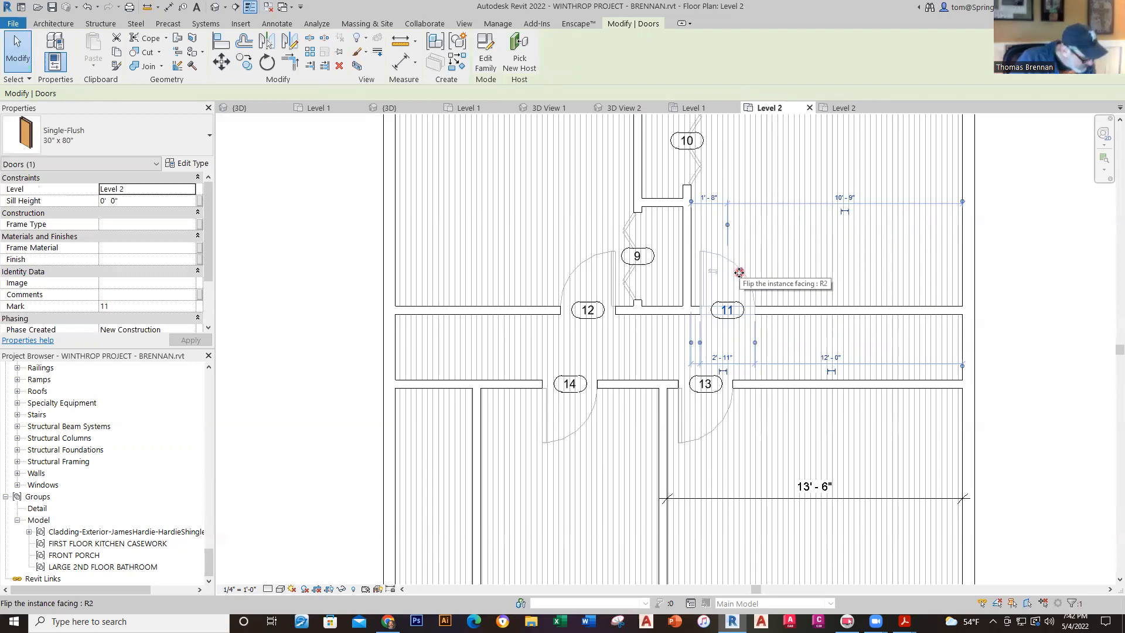
click(738, 271)
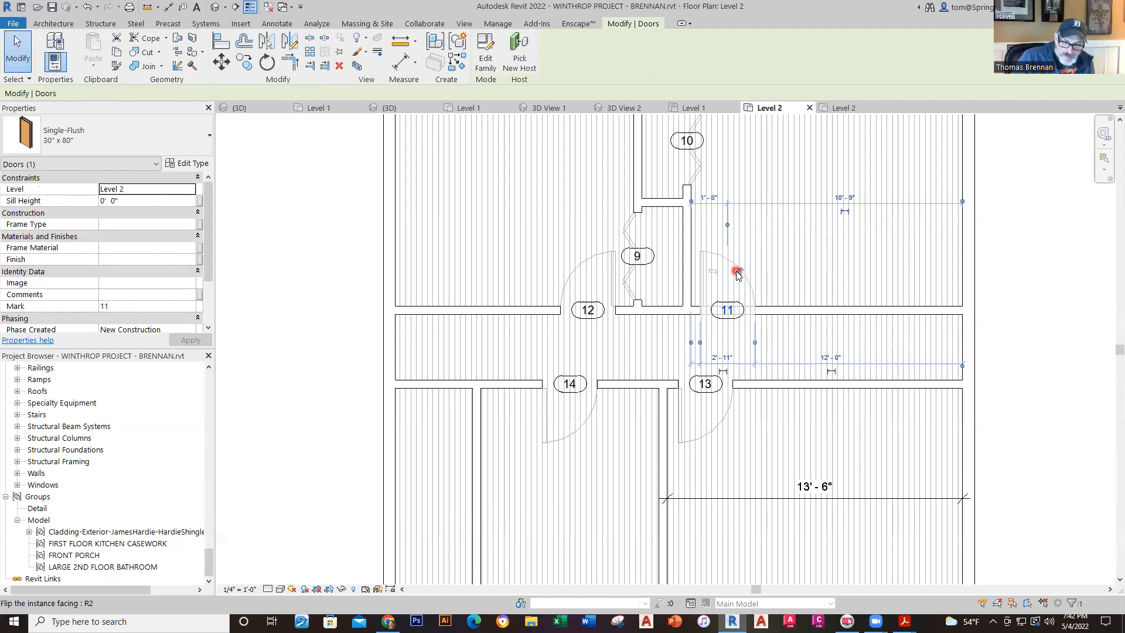
middle_drag(792, 467, 787, 350)
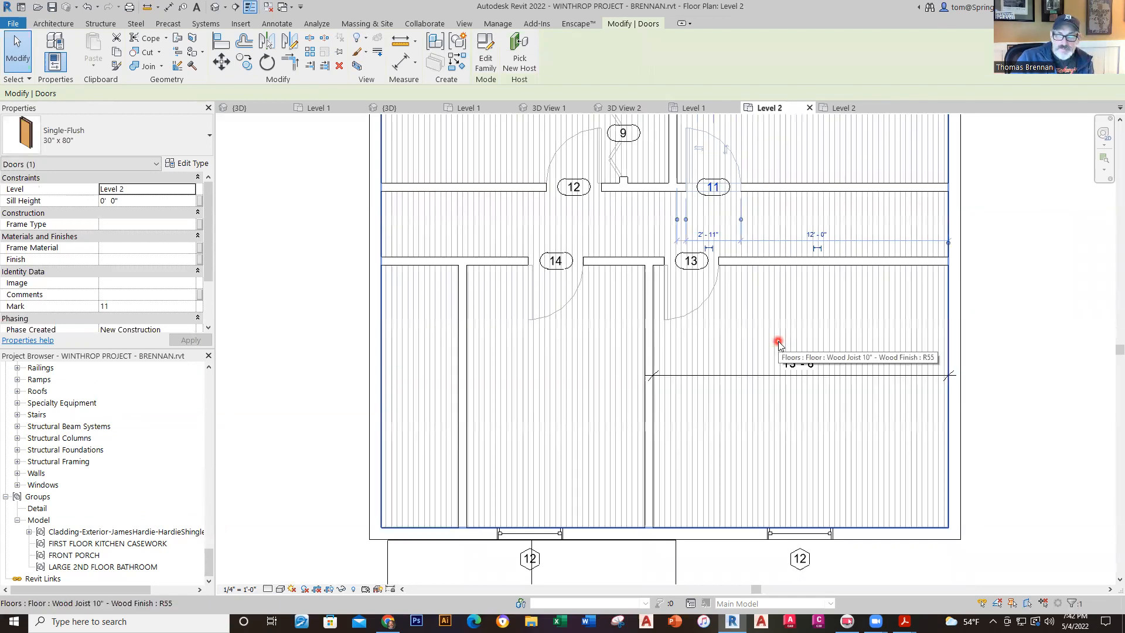
key(Escape)
- Renumber the right-hand door in the hallway's rear wall as 20
click(715, 190)
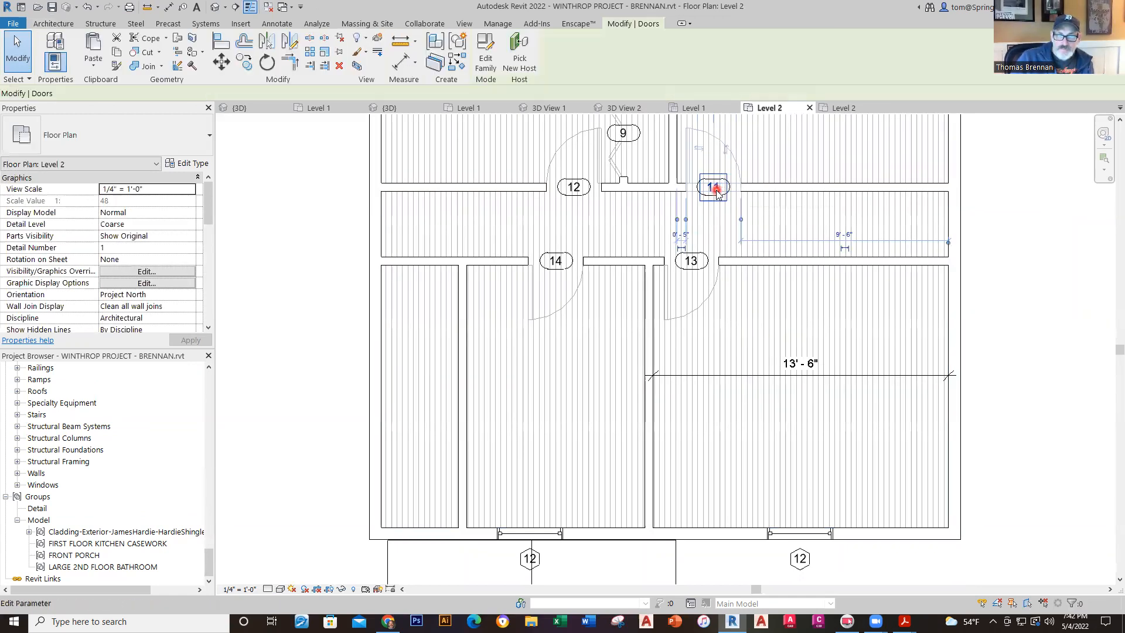
key(Escape)
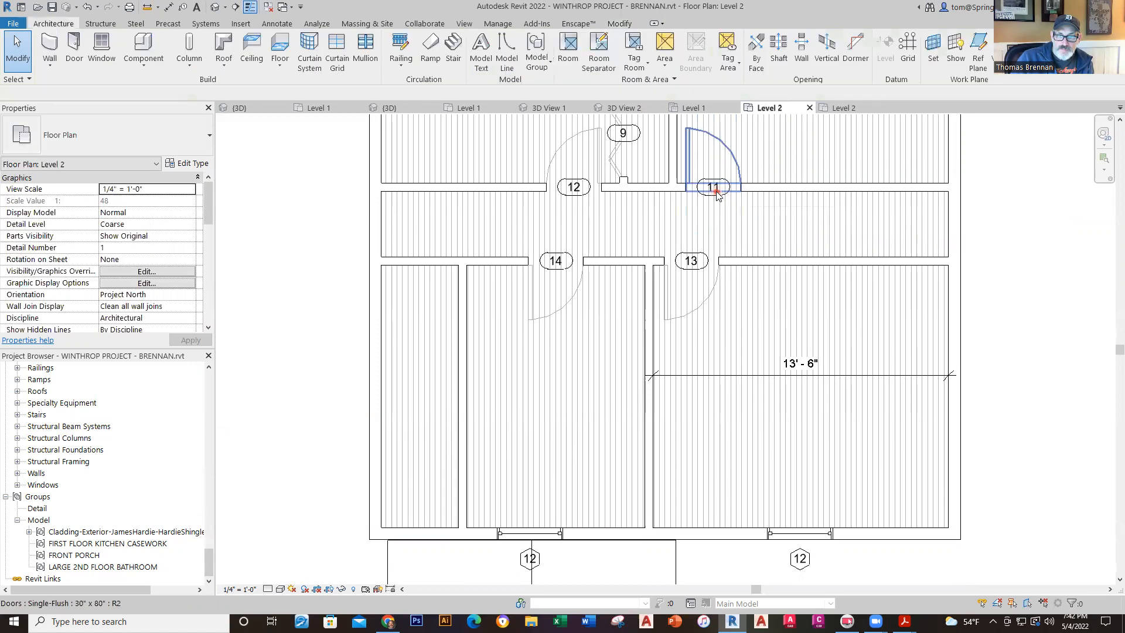
click(716, 191)
click(715, 191)
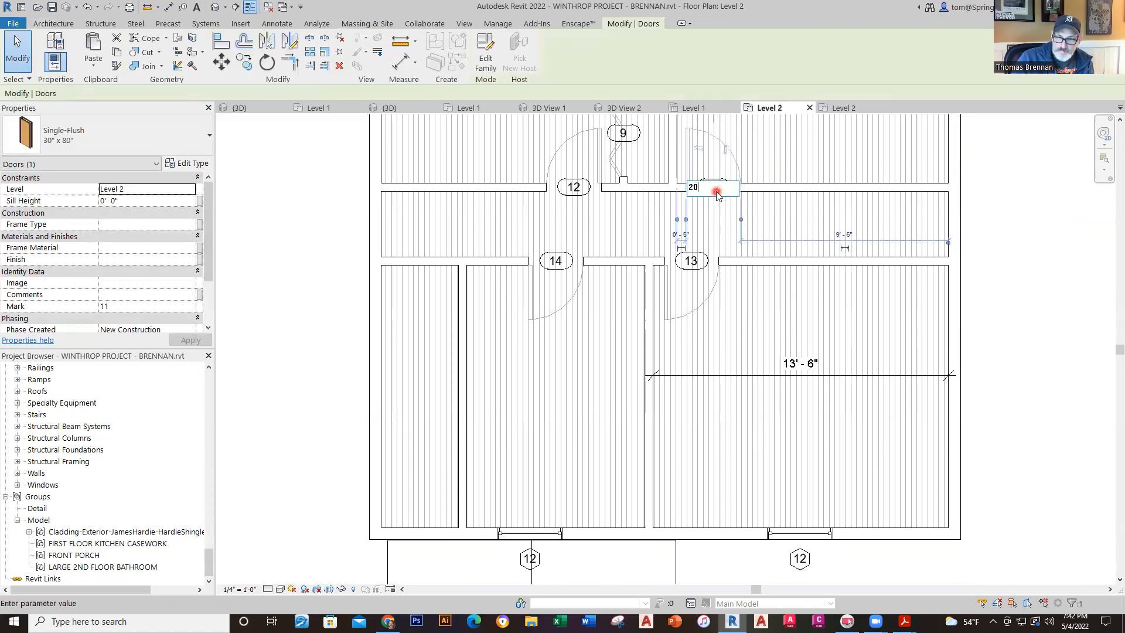
key(Return)
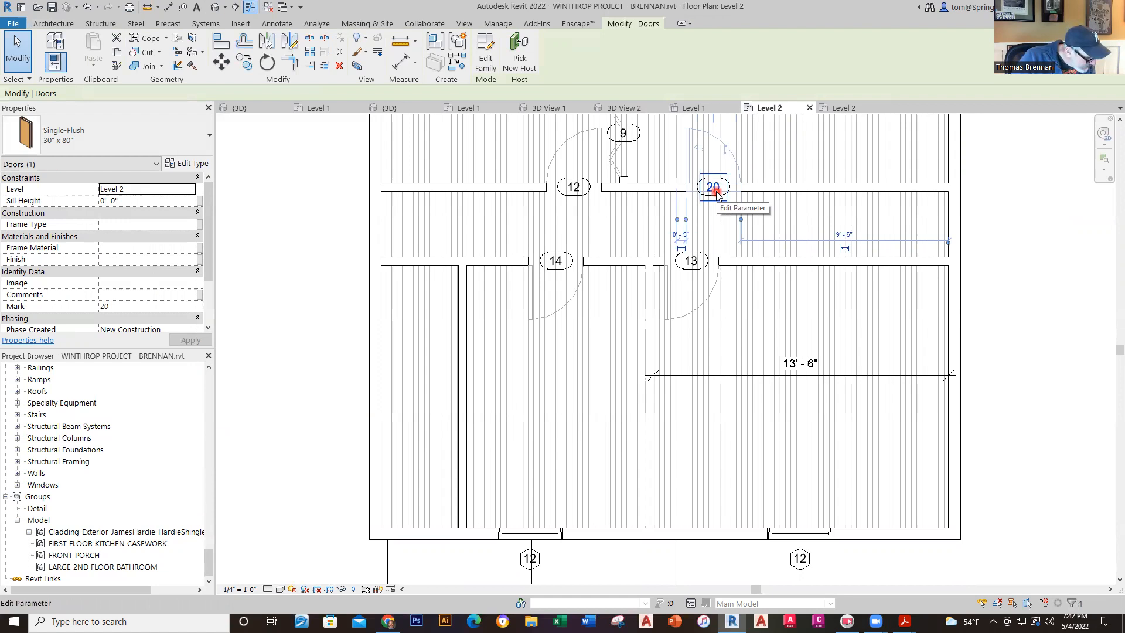
key(Escape)
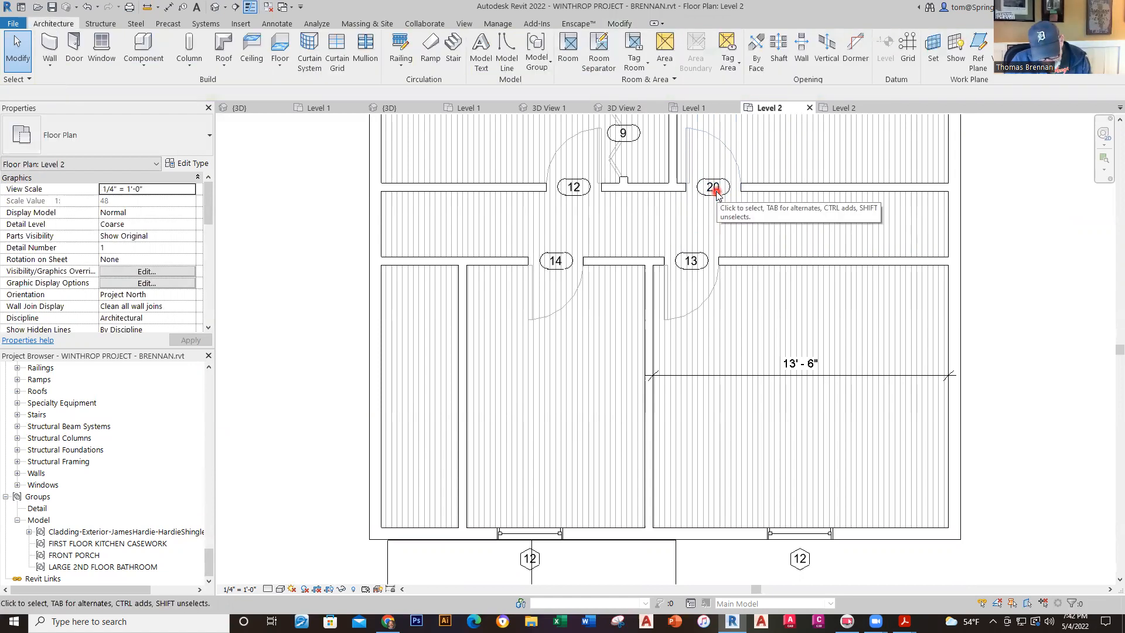
- Renumber the left-hand door in the hallway's rear wall as 8
double_click(574, 196)
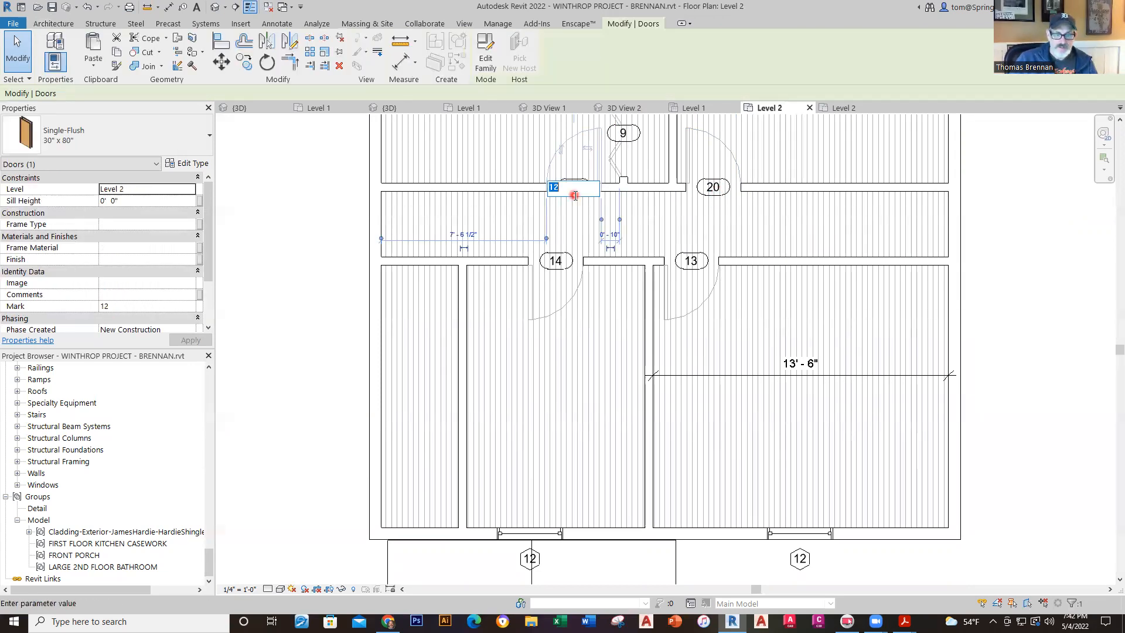
text(8)
key(Return)
key(Escape)
scroll(1105, 375, down, 1)
mouse_move(1106, 375)
middle_down()
mouse_move(969, 364)
mouse_move(962, 412)
middle_up()
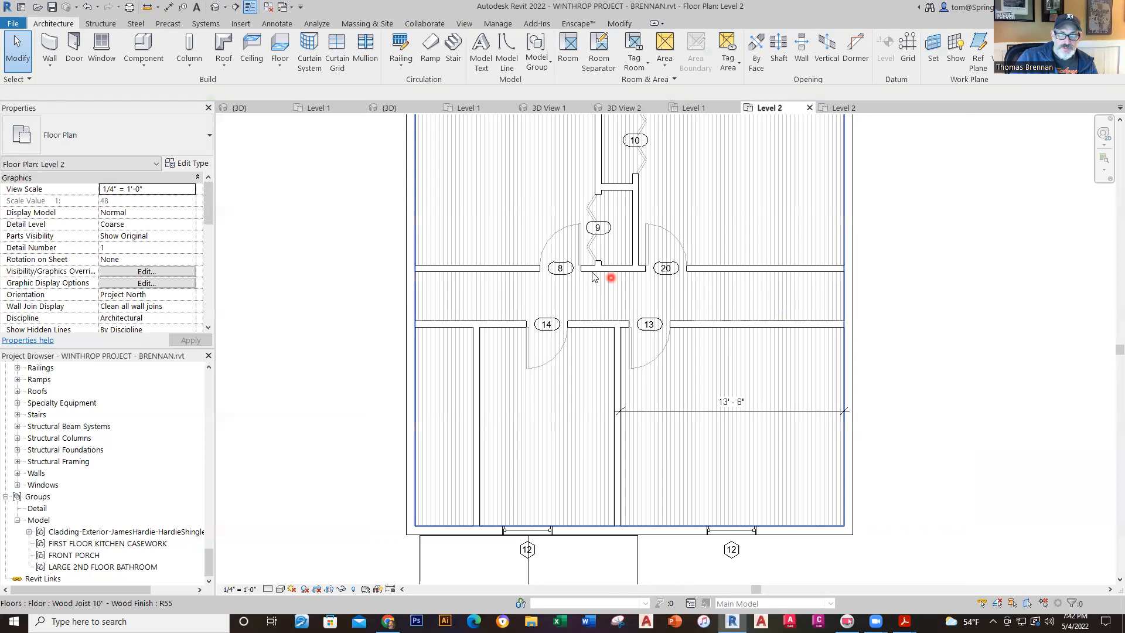
- Shift door 8 slightly left along the hallway's rear wall, away from the closet, and save the project
click(576, 265)
drag(576, 265, 568, 264)
click(988, 289)
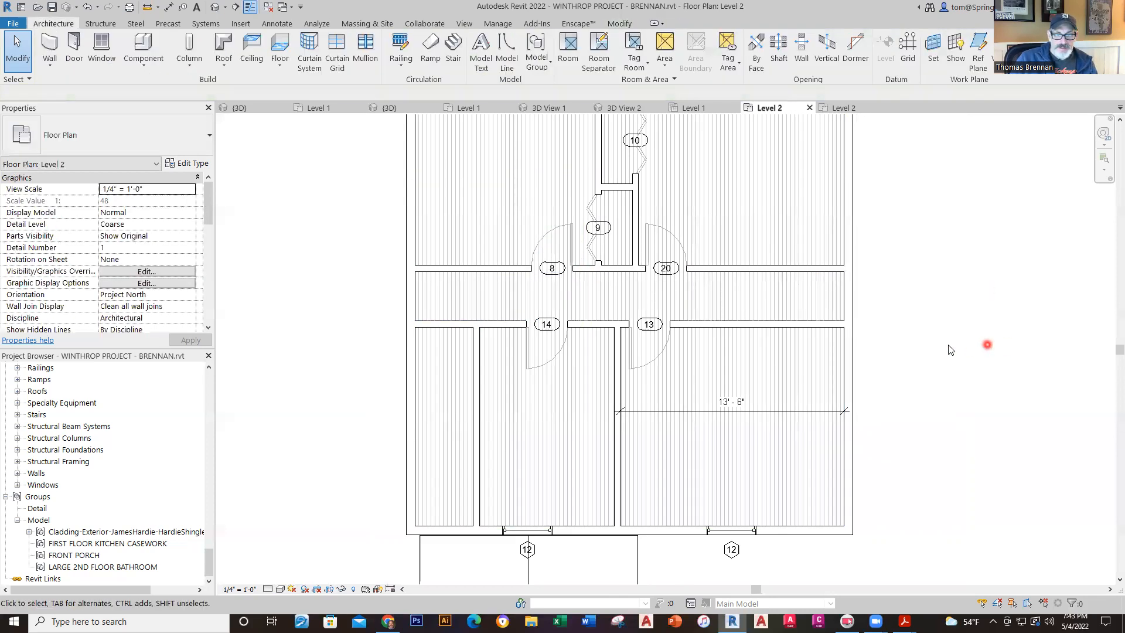
scroll(949, 350, down, 2)
scroll(912, 382, up, 1)
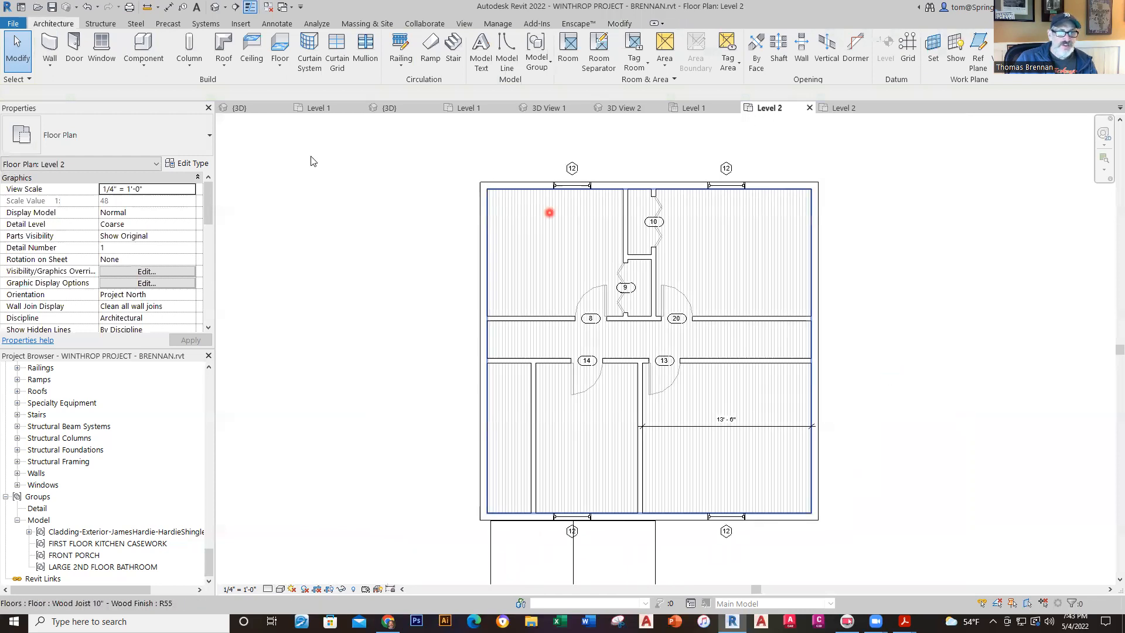
click(53, 9)
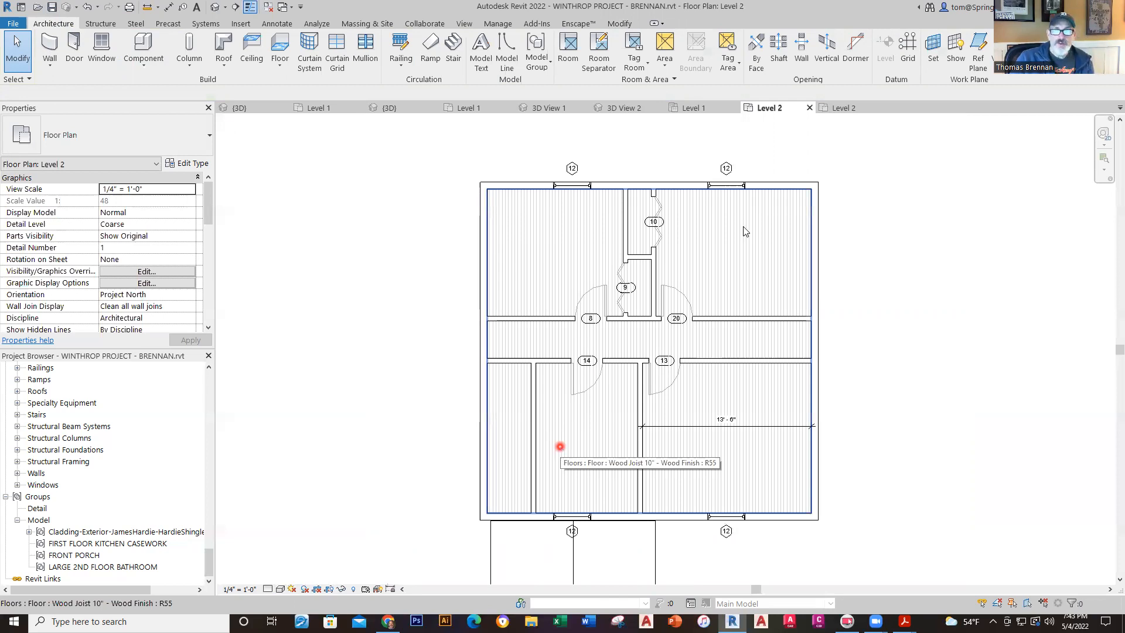
- Following the reference plan, draw a 4-1/2" interior wall from the hallway's front wall to the front exterior wall, about 1'-11 1/2" left of the dividing wall
click(844, 108)
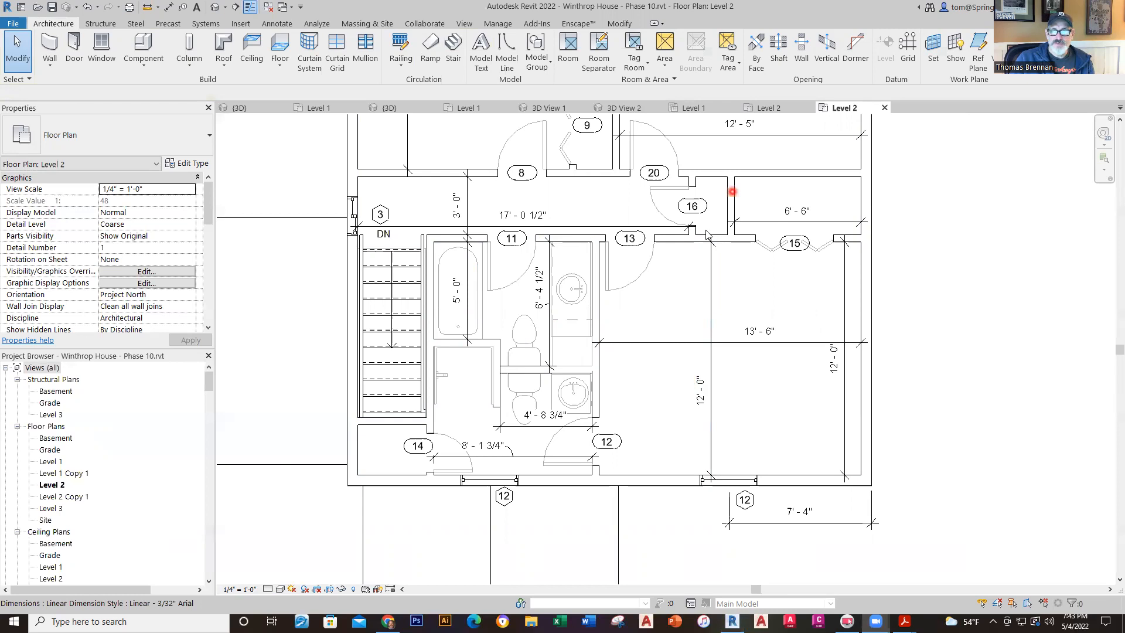
click(768, 108)
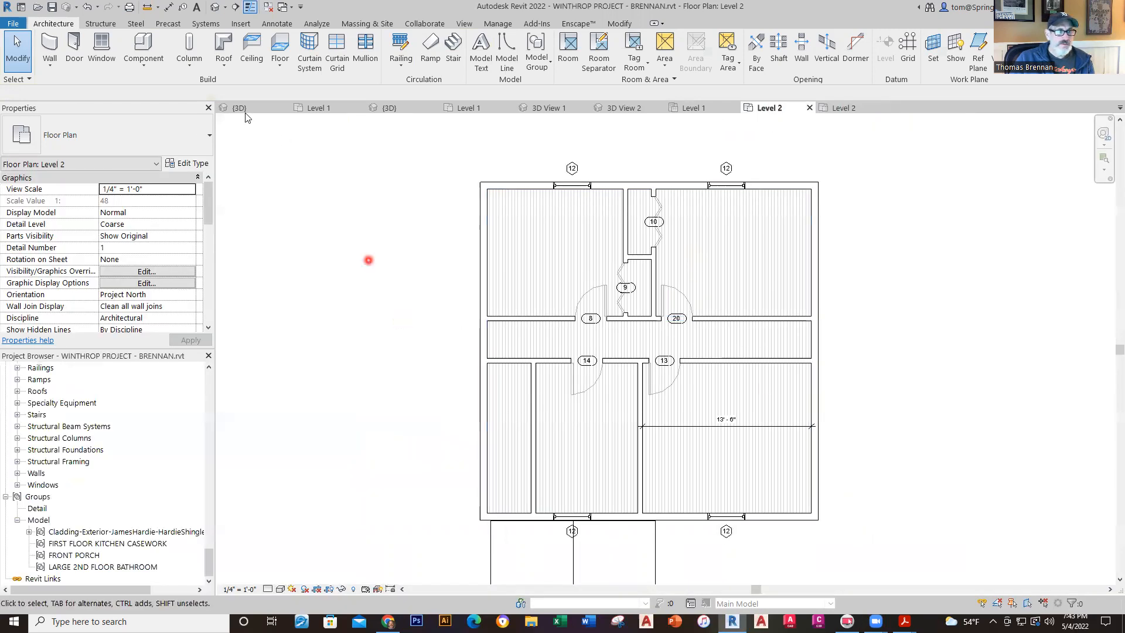
click(54, 52)
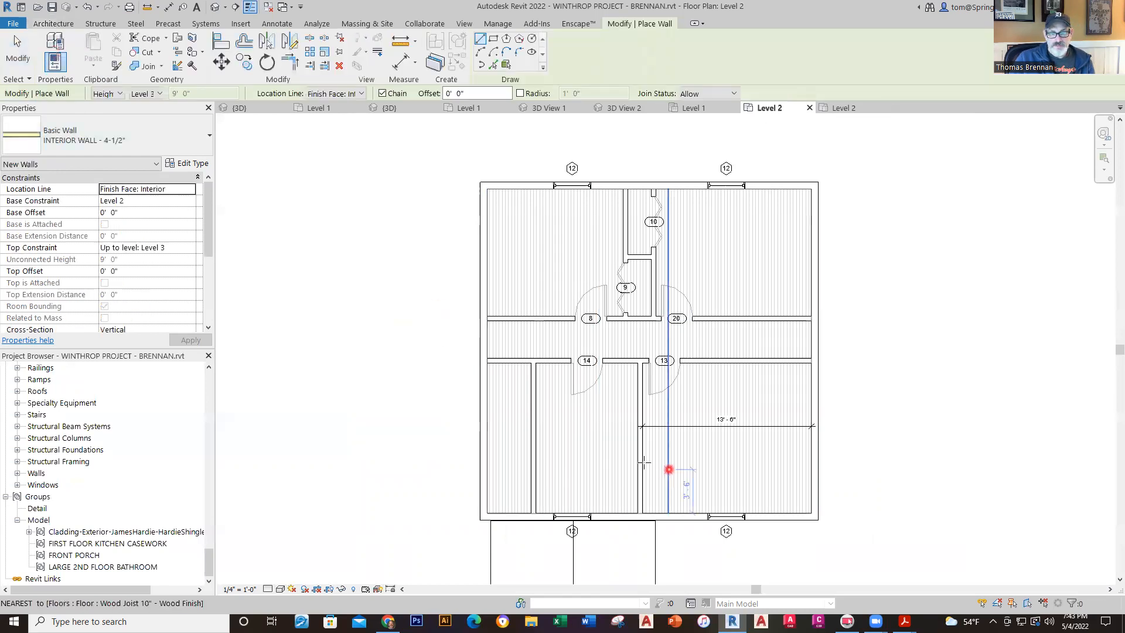
scroll(625, 464, up, 1)
scroll(625, 464, up, 1)
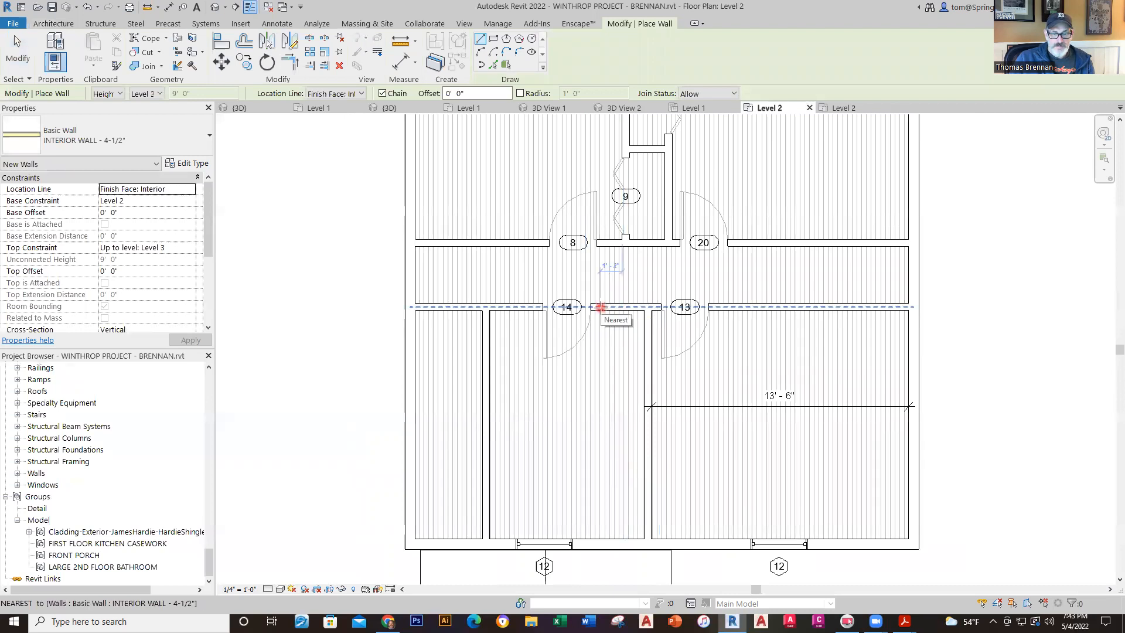
click(600, 307)
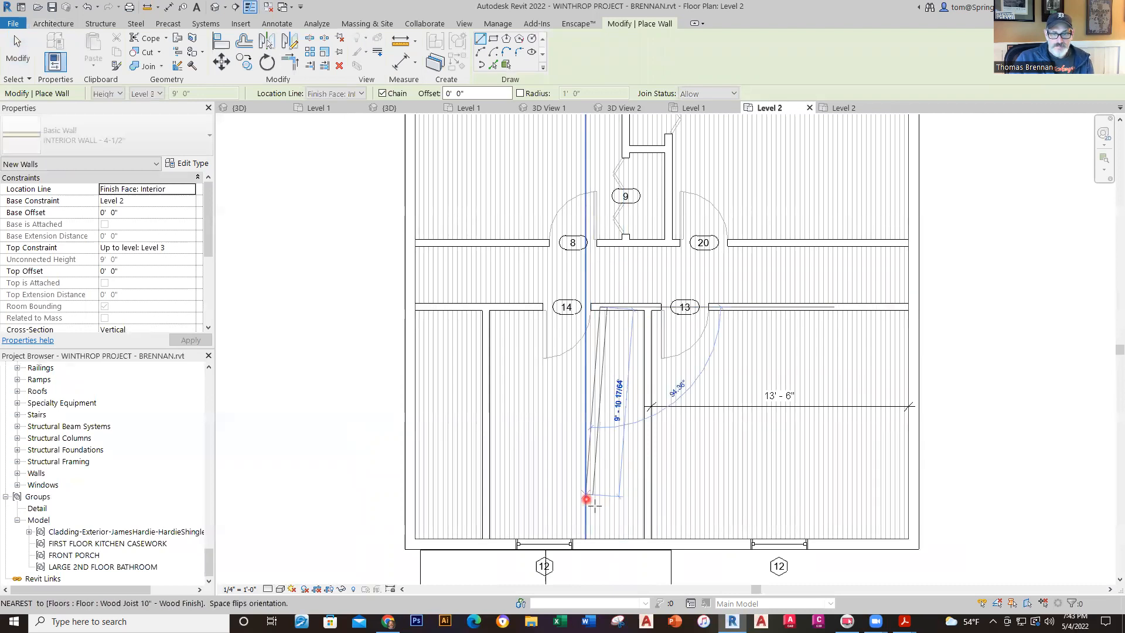
click(598, 537)
key(Escape)
key(Escape)
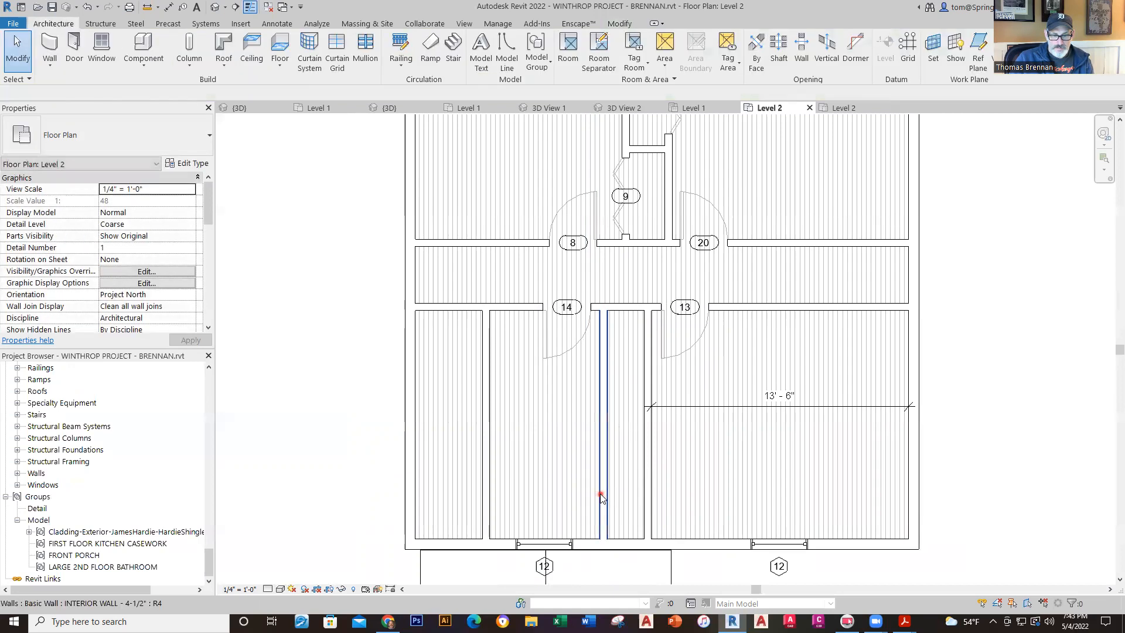
- Set the clear distance between the new interior wall and the front dividing wall to 4'-8 3/4"
click(600, 498)
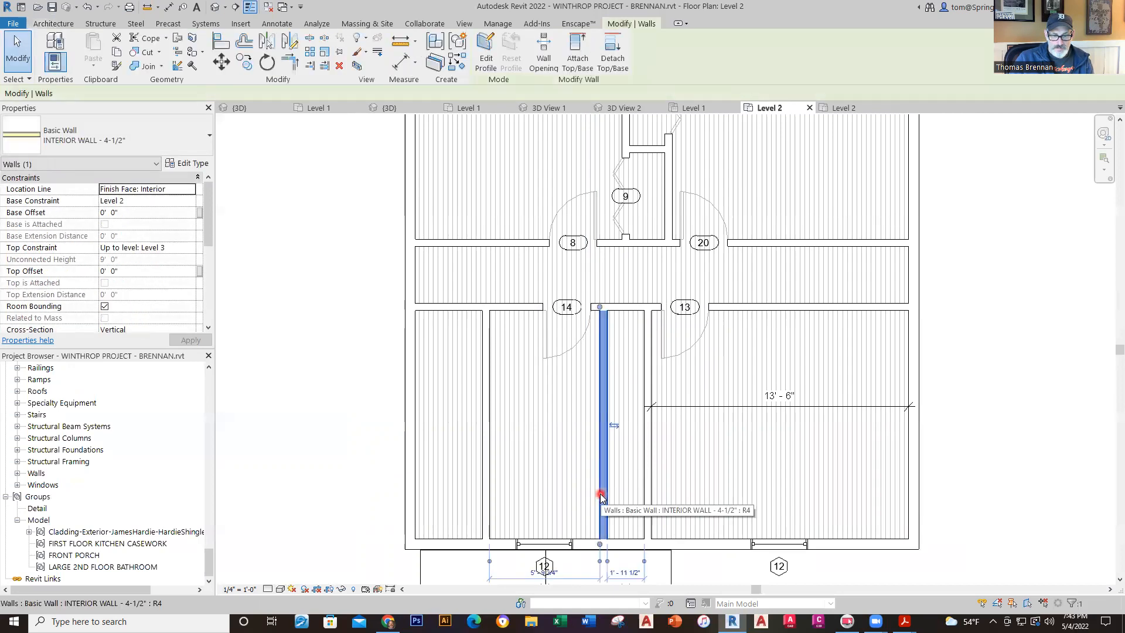
click(632, 573)
text(4'8.75)
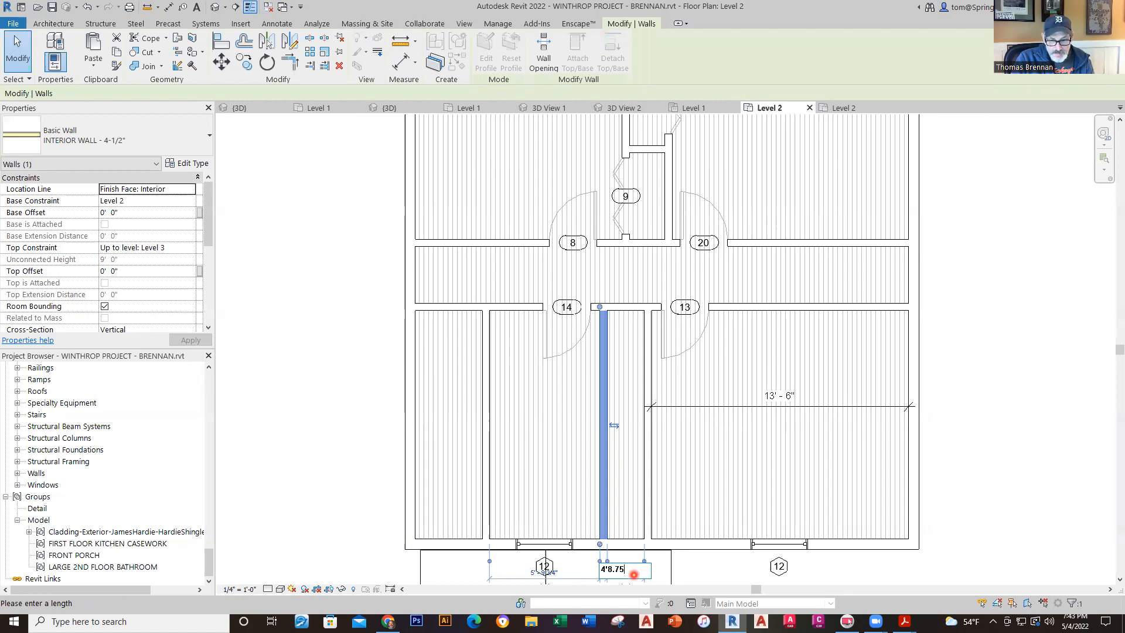
key(Return)
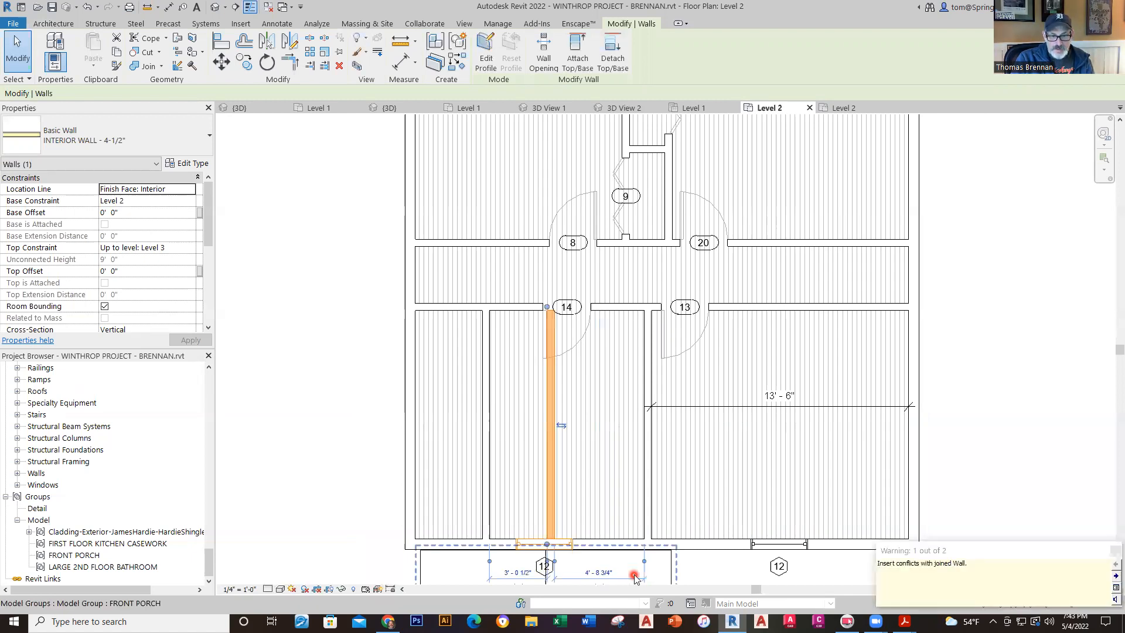
key(Escape)
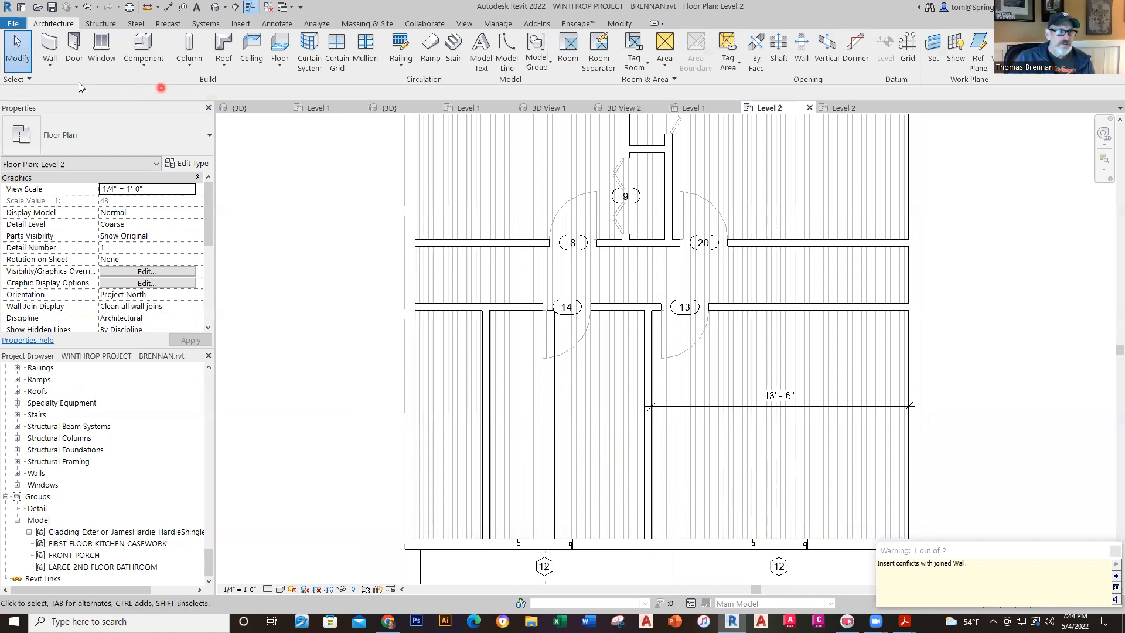
- Draw a 4-1/2" cross wall between the two left front partitions, about 6'-0 1/2" in front of the hallway's front wall
click(49, 54)
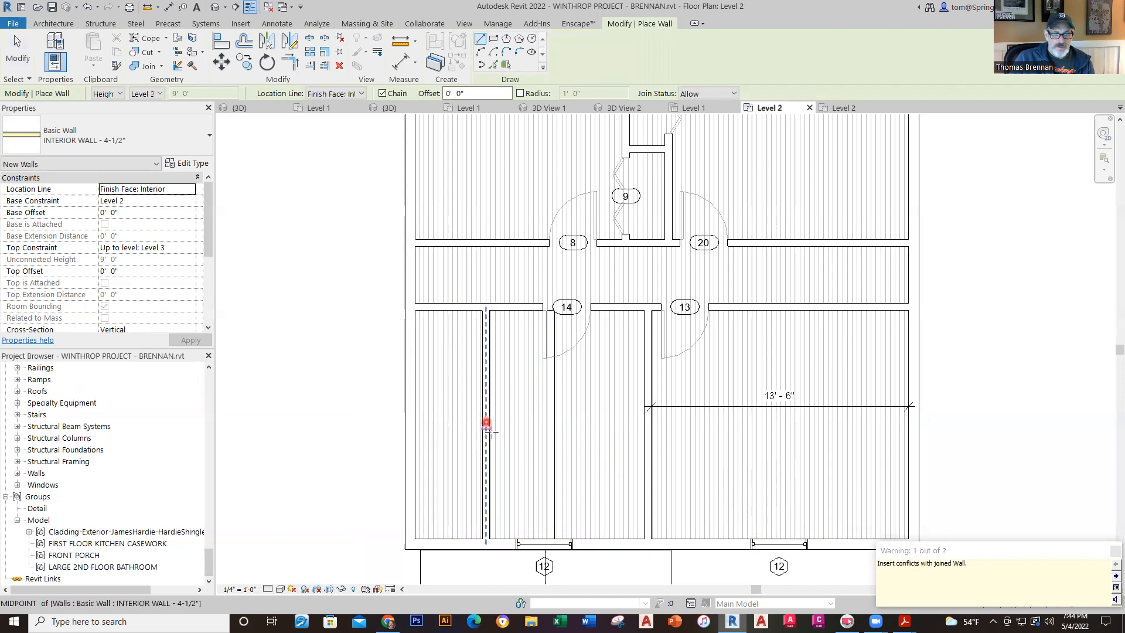
click(547, 433)
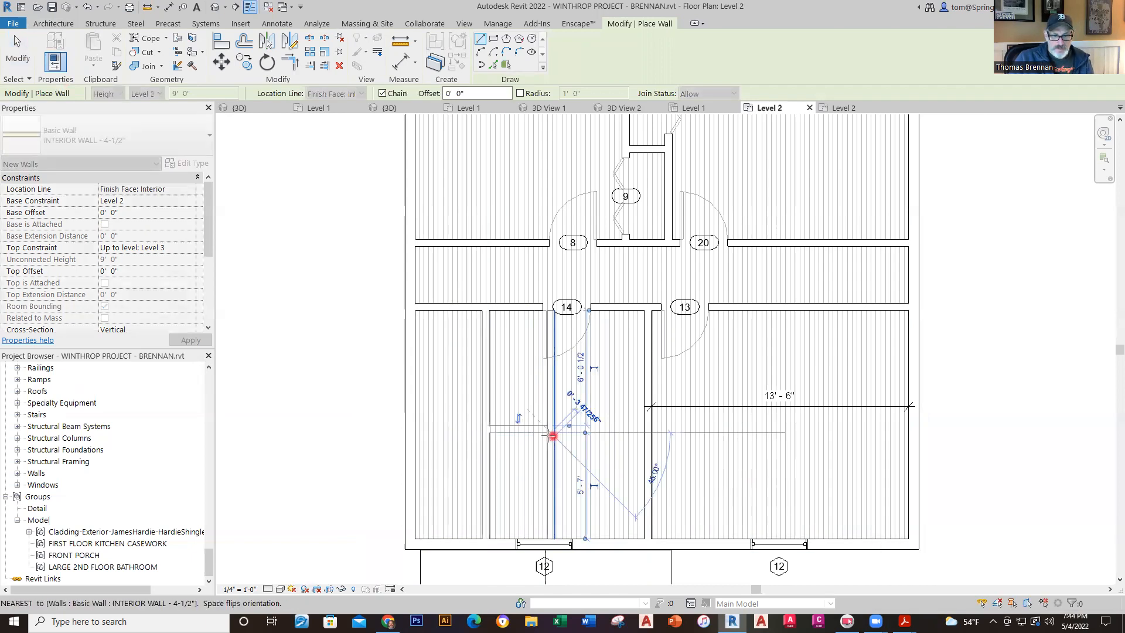
key(Escape)
key(Escape)
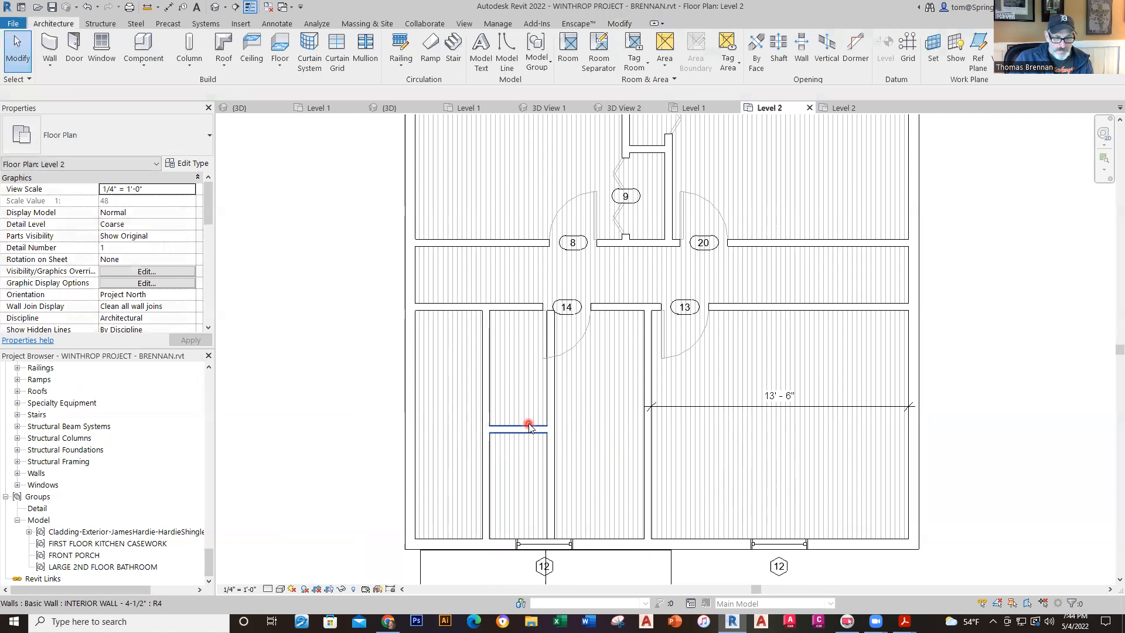
- Set the clear distance between the short cross wall and the hallway's front wall to 5'-0"
click(529, 429)
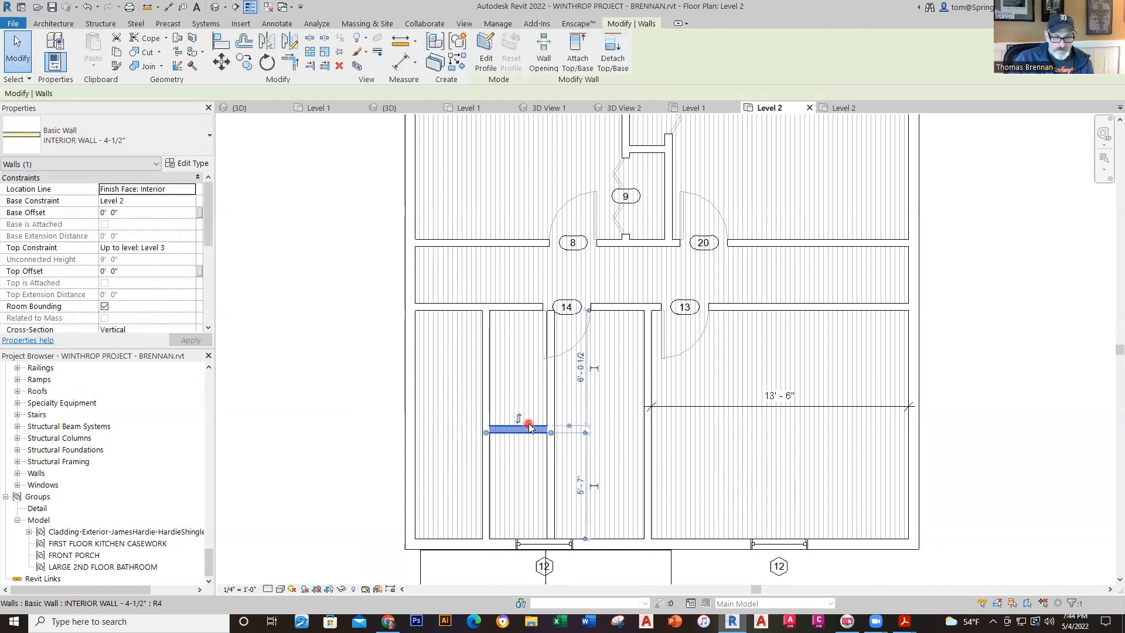
click(579, 381)
text(5)
key(Return)
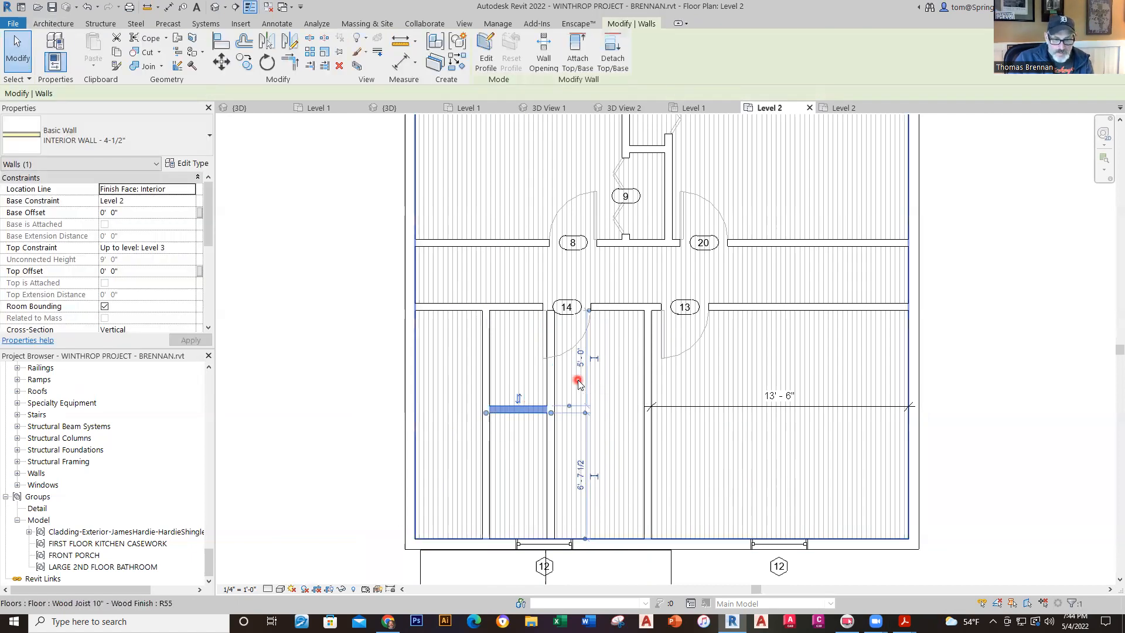
key(Escape)
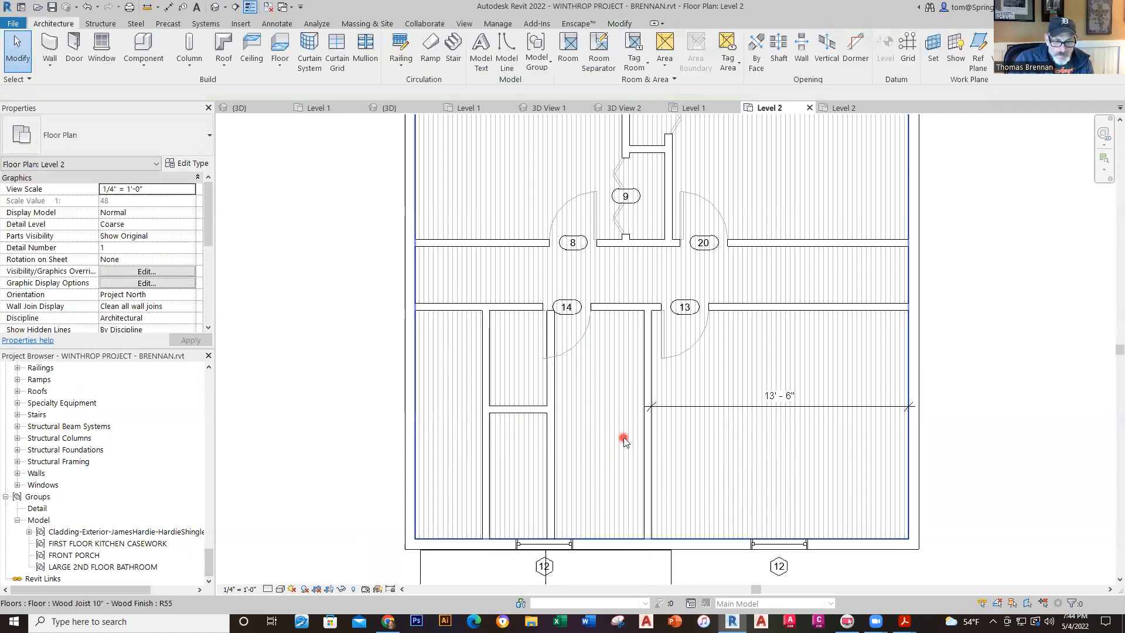
- Draw a second 4-1/2" cross wall about 4'-9 1/4" long, from the middle front partition to the dividing wall, nearer the front exterior wall
click(49, 50)
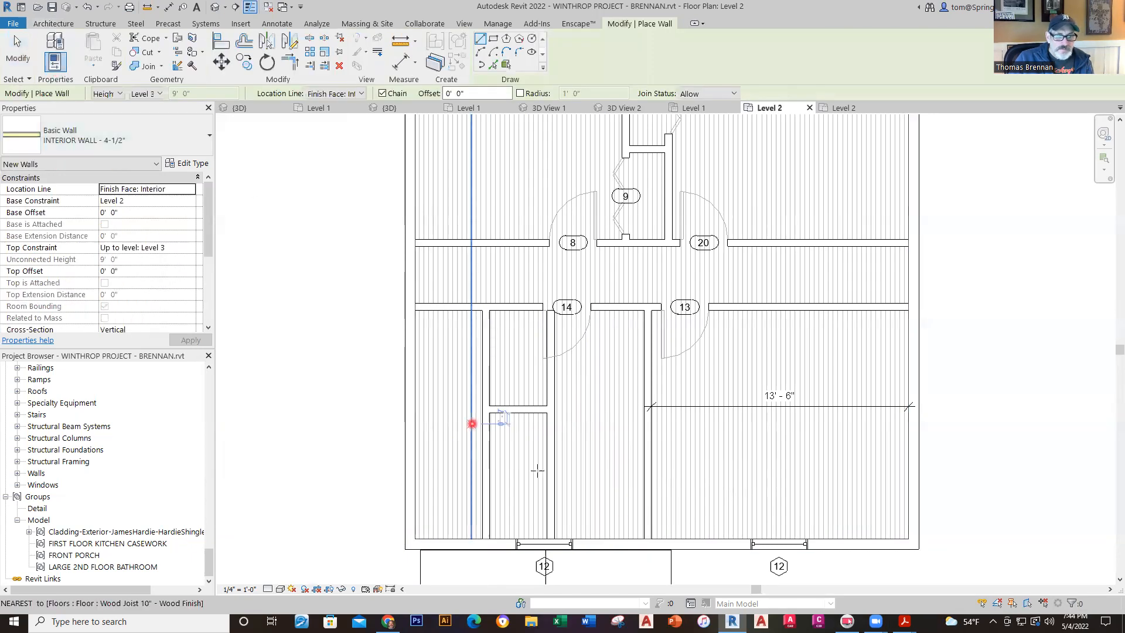
click(557, 450)
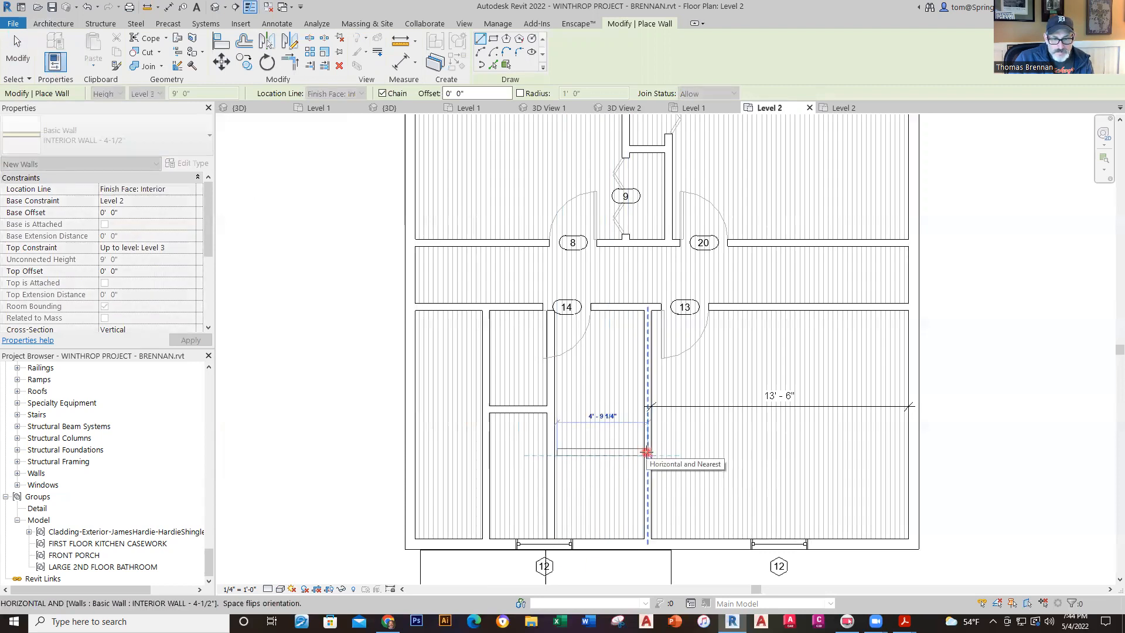
click(647, 451)
key(Escape)
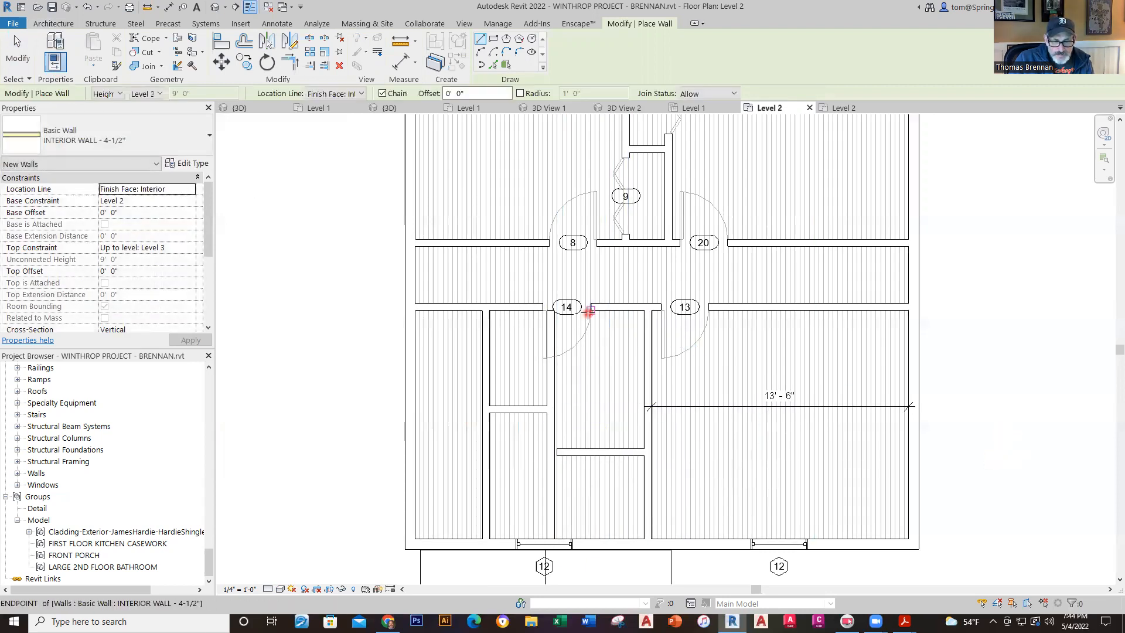
key(Escape)
- Shift door 14 right along the hallway's front wall so its opening clears the middle front partition
click(588, 319)
drag(588, 322, 590, 325)
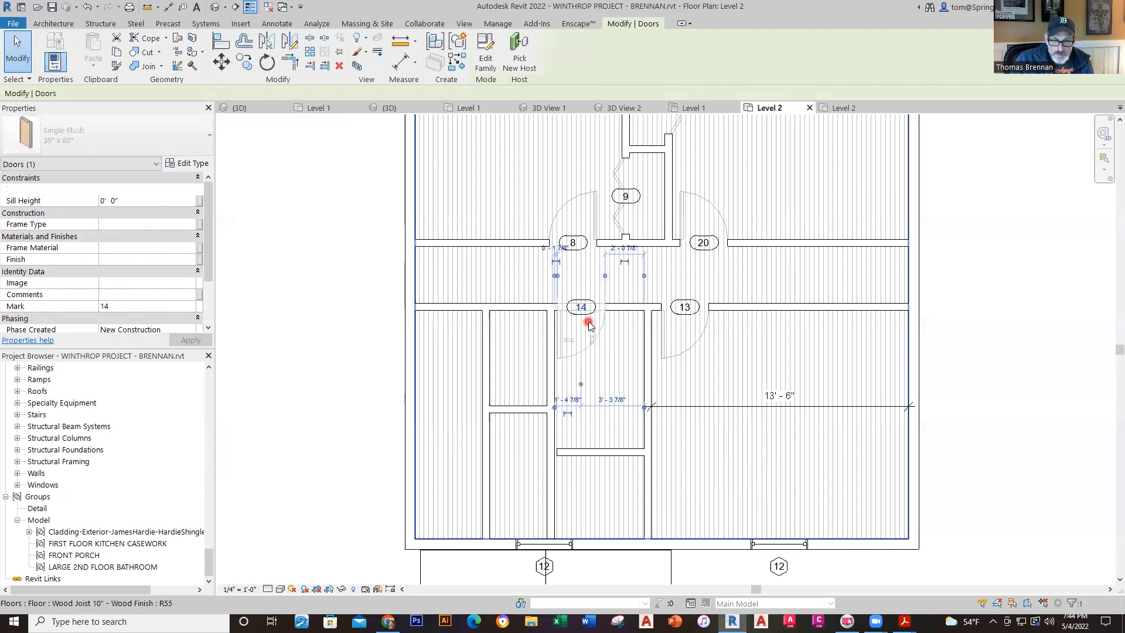
key(Escape)
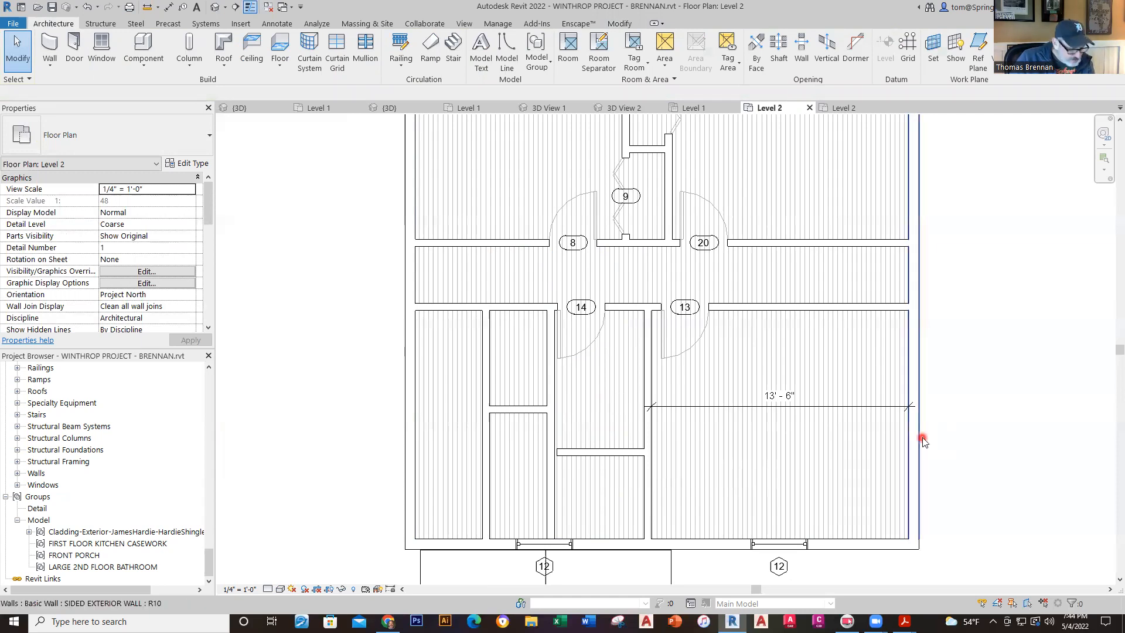
- Extend the short cross wall nearer the front exterior wall so its free end meets the middle front partition
click(571, 452)
drag(561, 455, 553, 455)
click(1072, 459)
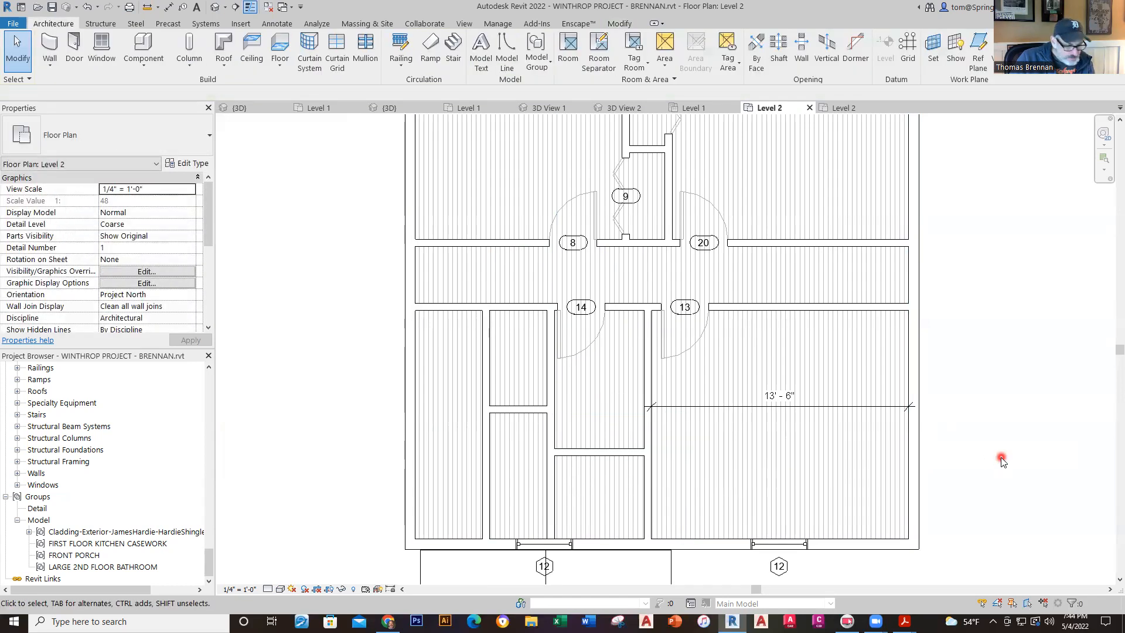
- Nudge door 14 slightly along the hallway's front wall, farther away from the middle front partition
click(588, 338)
click(595, 342)
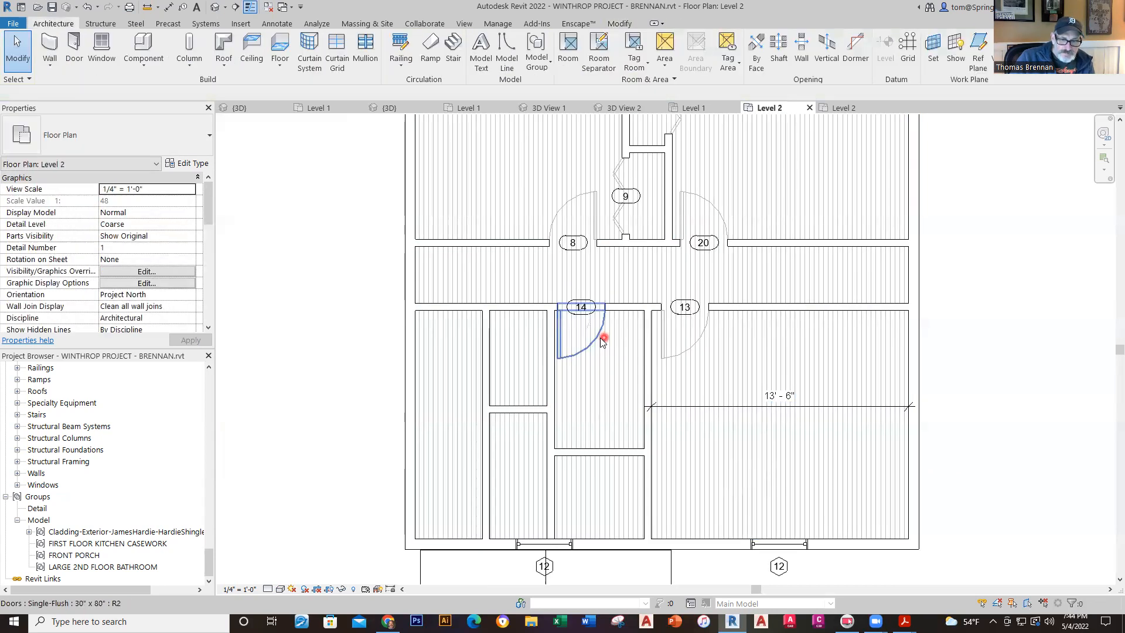
click(597, 342)
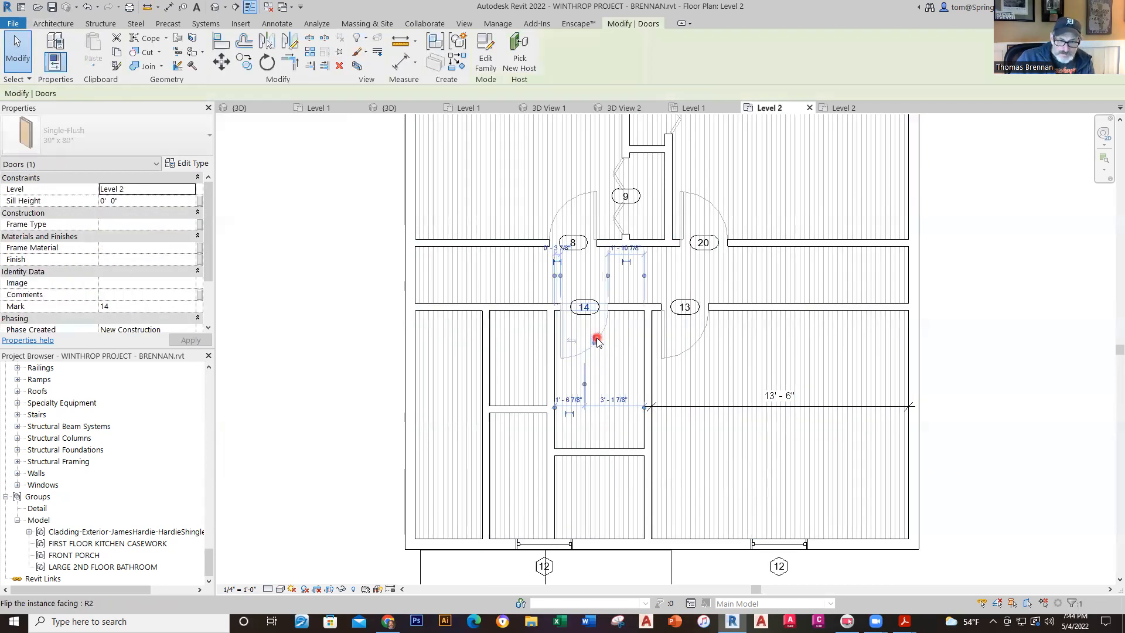
key(Escape)
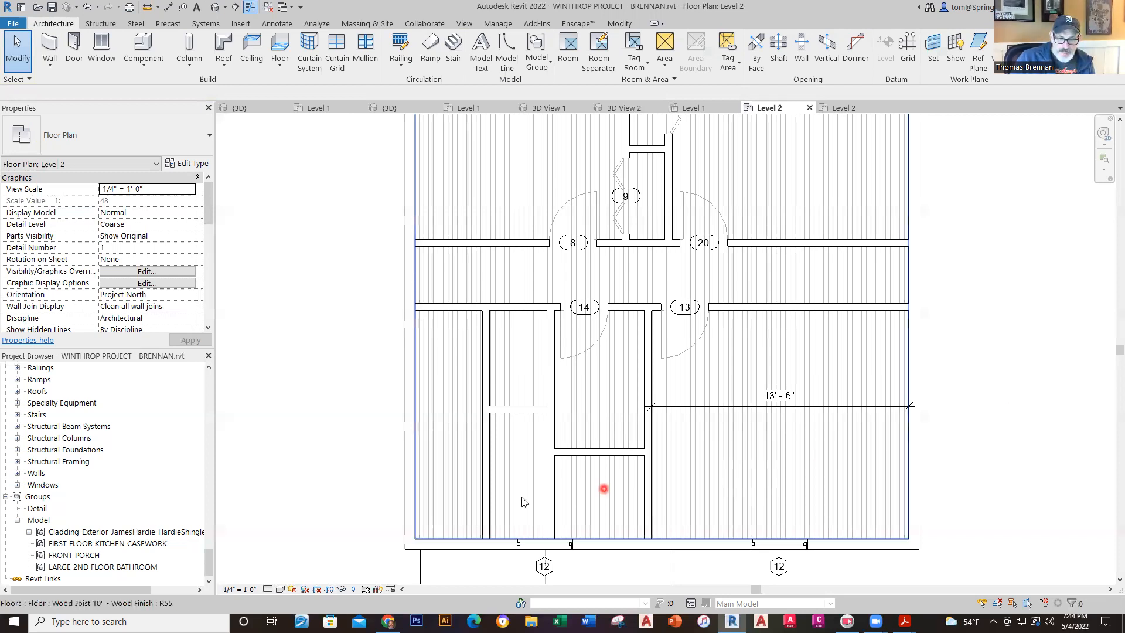
- Shorten the middle front partition so its front end stops clear of the window, just past the second cross wall
click(554, 502)
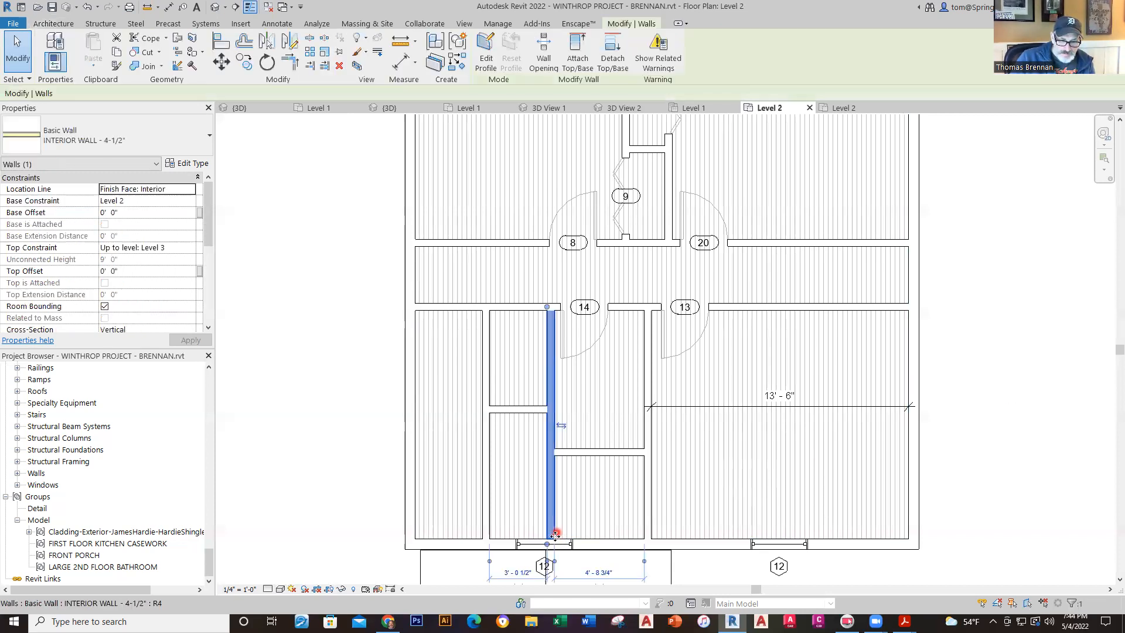
scroll(559, 526, up, 1)
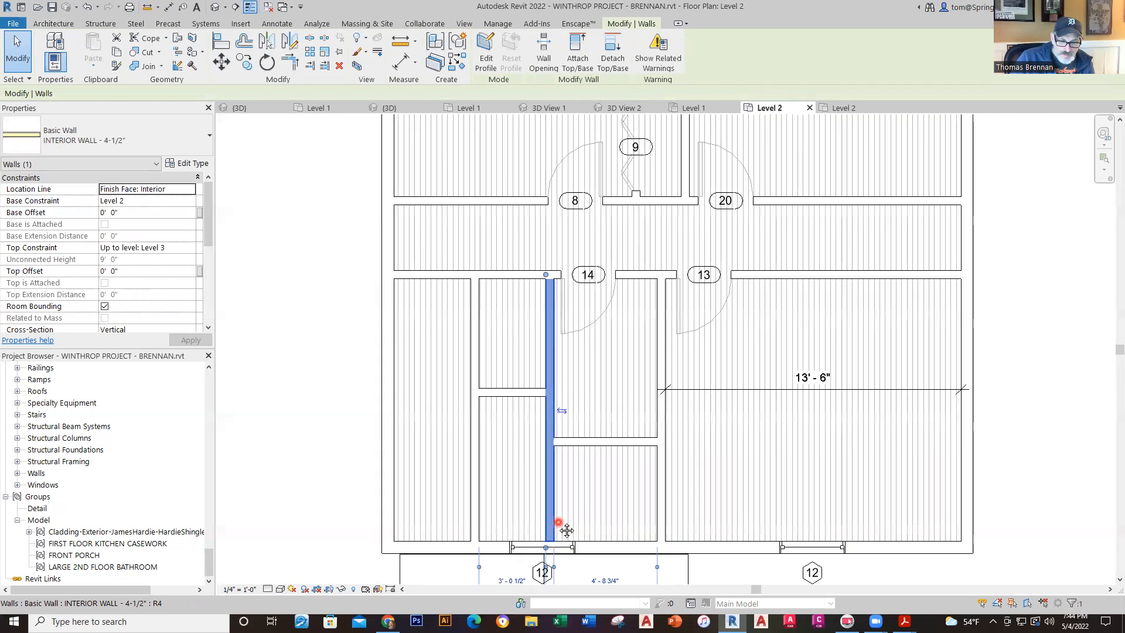
middle_drag(557, 527, 591, 429)
scroll(587, 425, up, 1)
key(Escape)
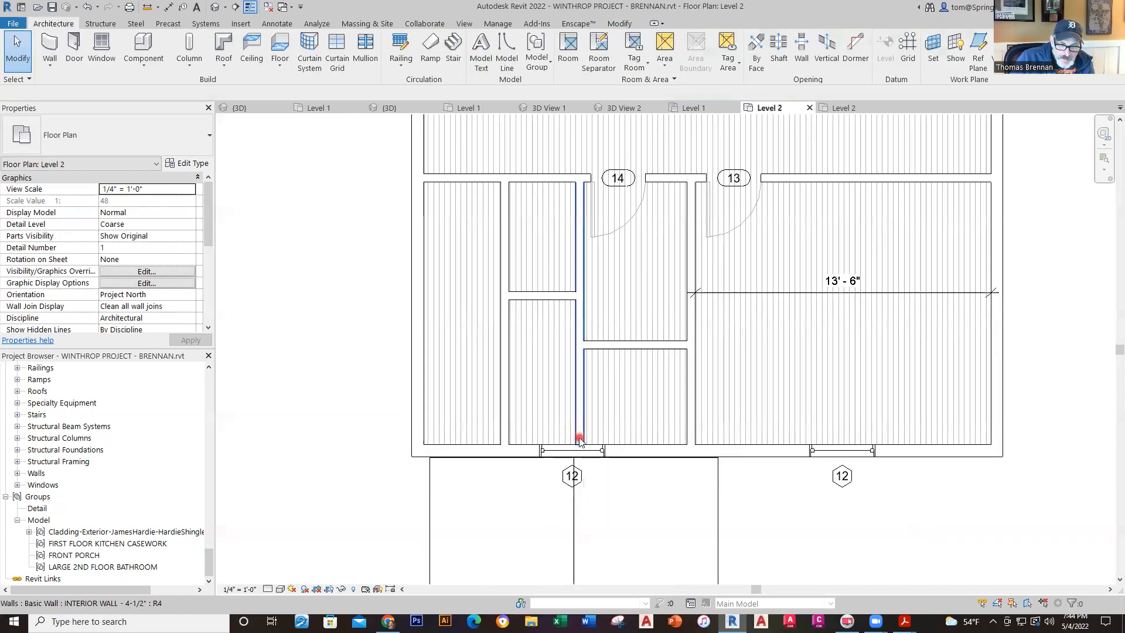
click(579, 440)
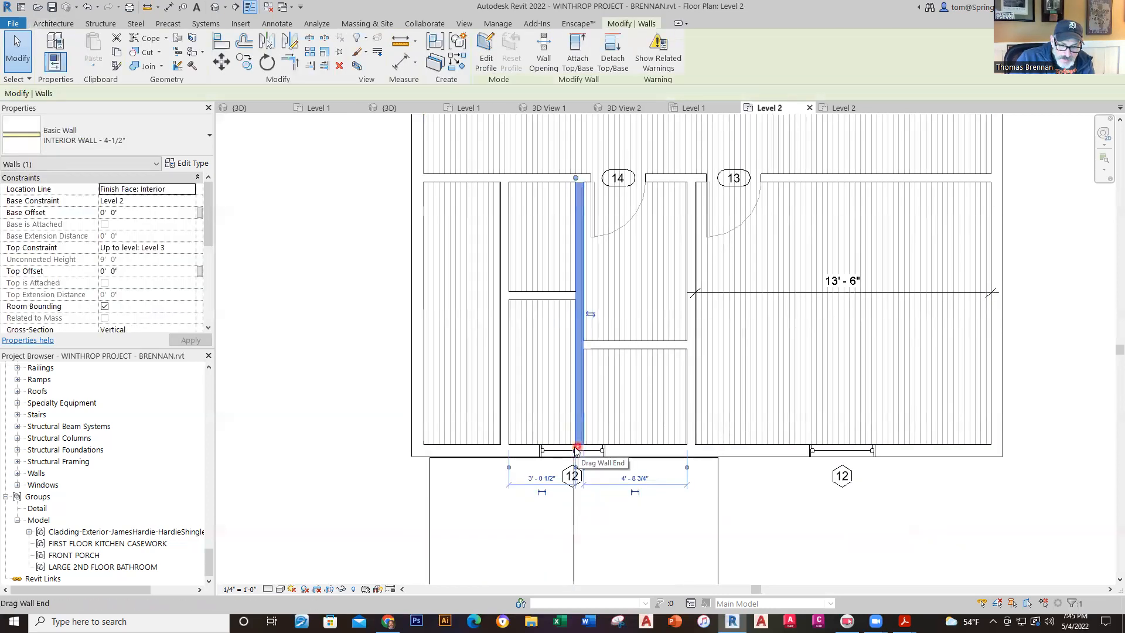
drag(573, 452, 579, 392)
click(871, 533)
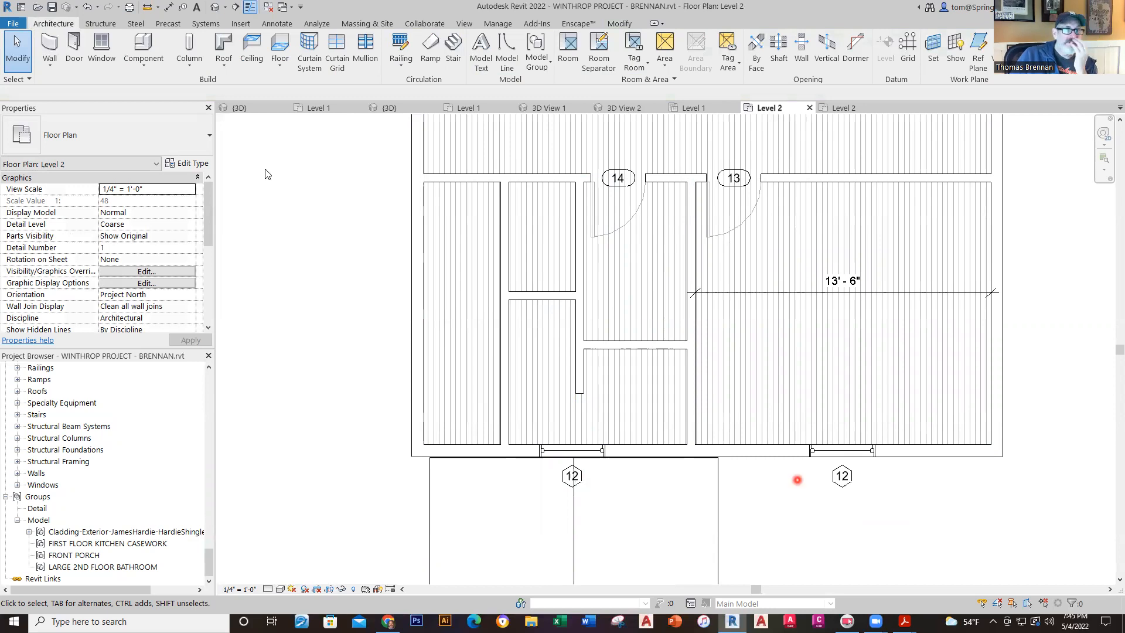
- Place a 30" x 80" single-flush door like door 13 in the dividing wall near the front exterior wall, swinging into the closet and hinged toward the front
click(728, 232)
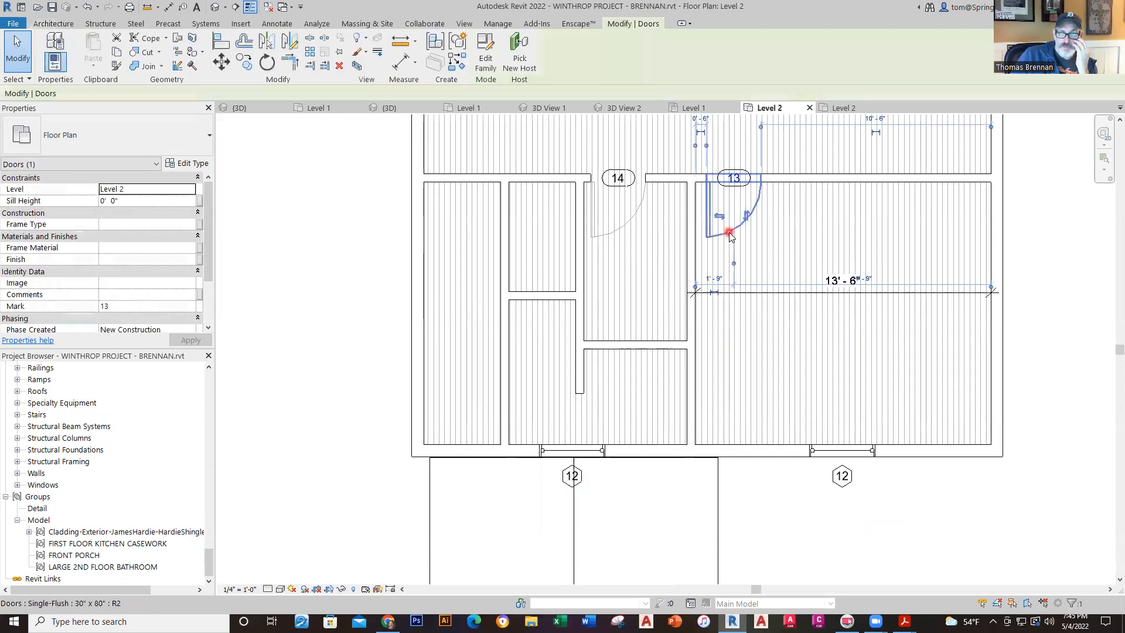
right_click(728, 233)
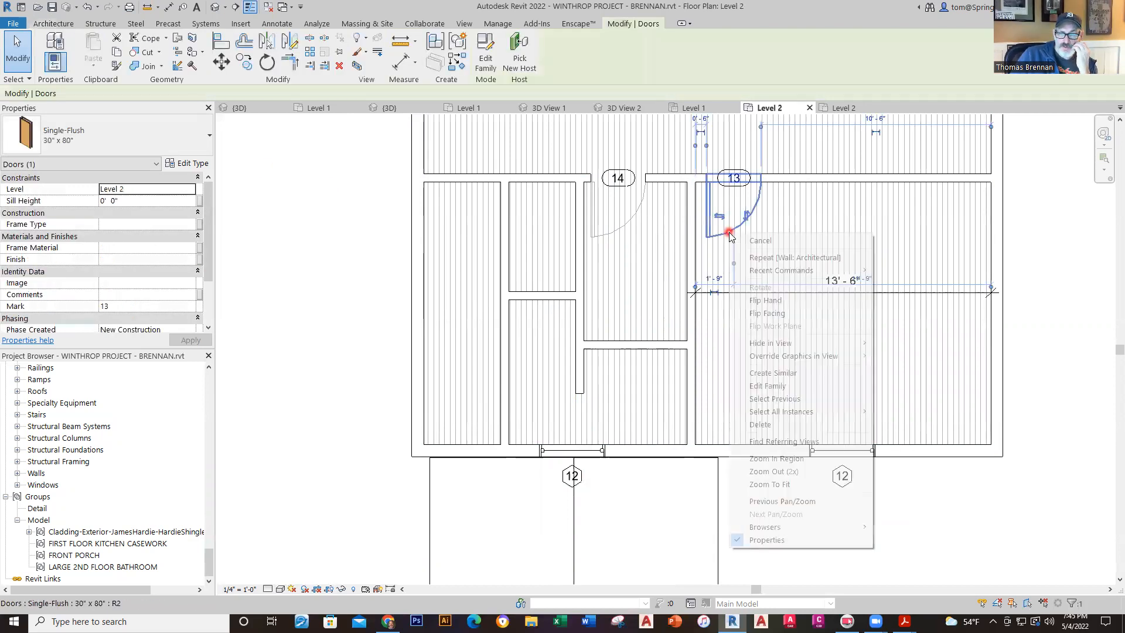
click(807, 374)
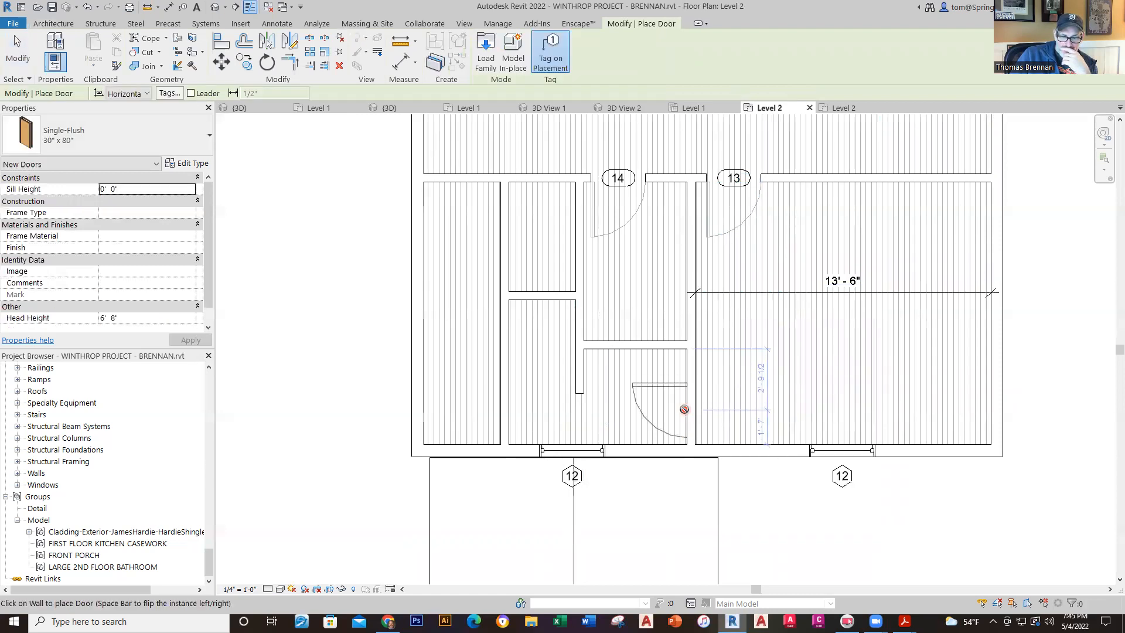
click(684, 409)
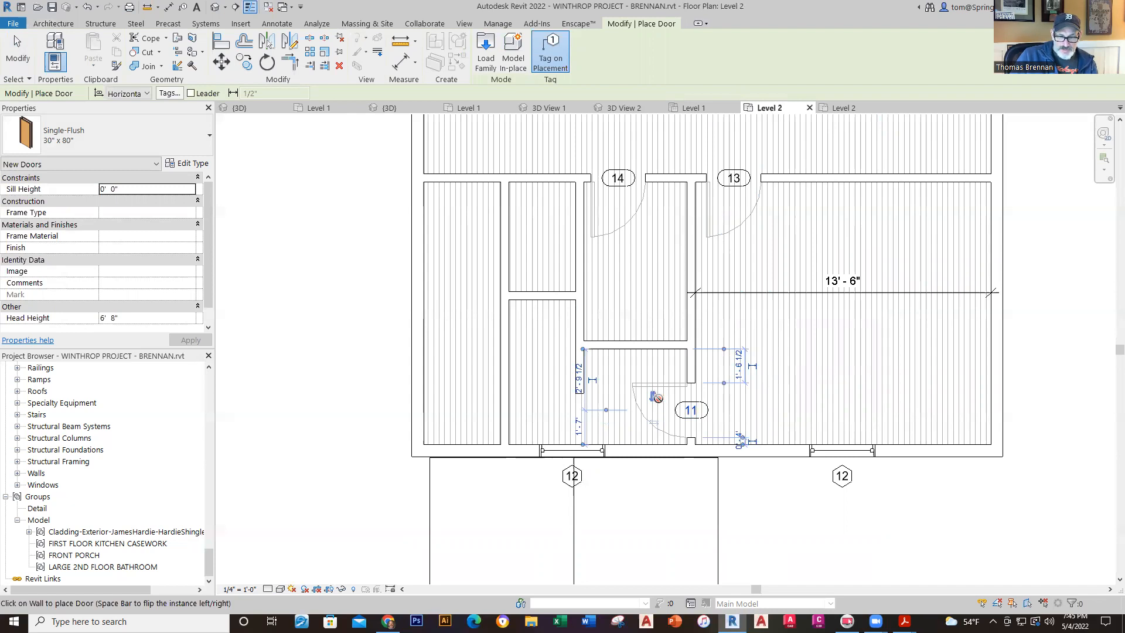
key(Escape)
key(Escape)
- Create a perspective camera view from outside the right exterior wall, aimed along the second-floor hallway and past the opposite exterior wall
scroll(817, 534, down, 3)
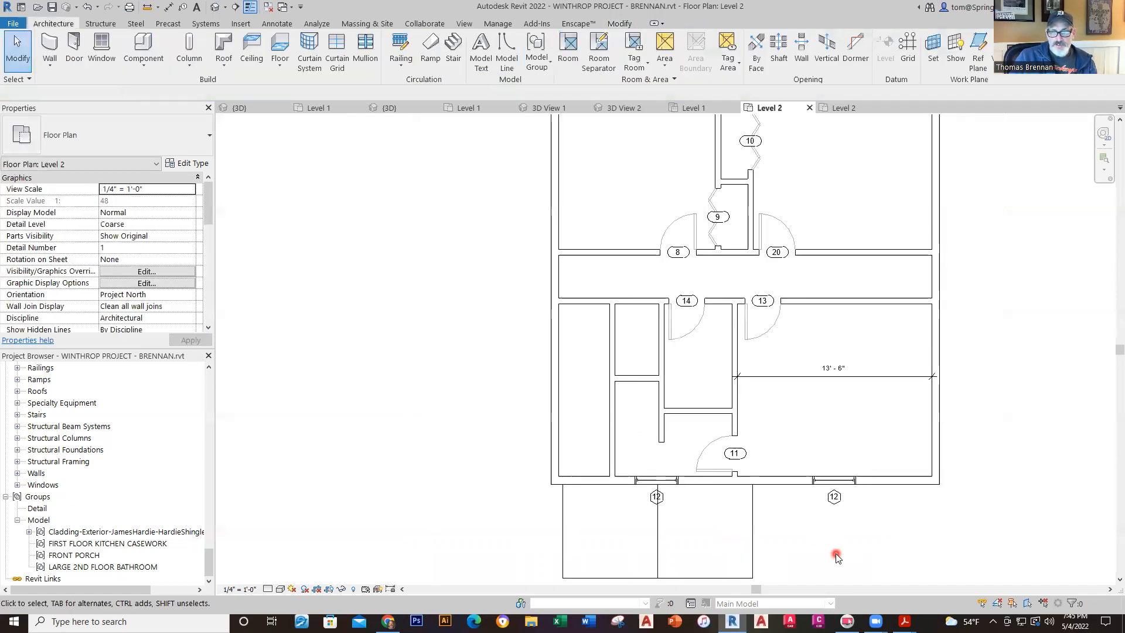
middle_drag(826, 500, 660, 550)
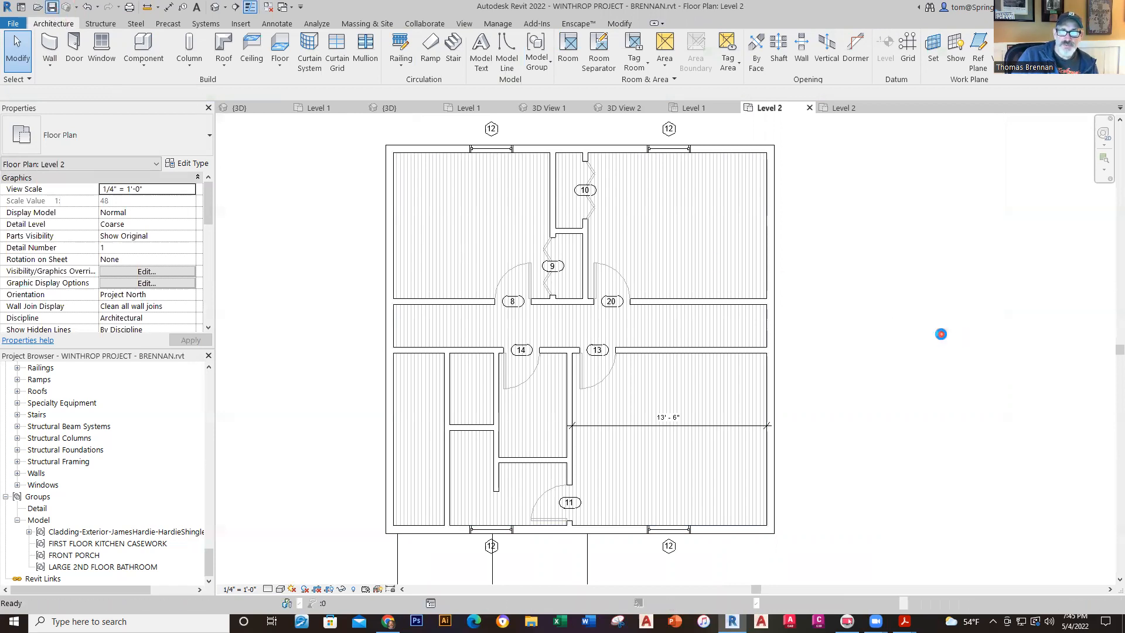
scroll(872, 337, down, 3)
middle_drag(908, 375, 818, 356)
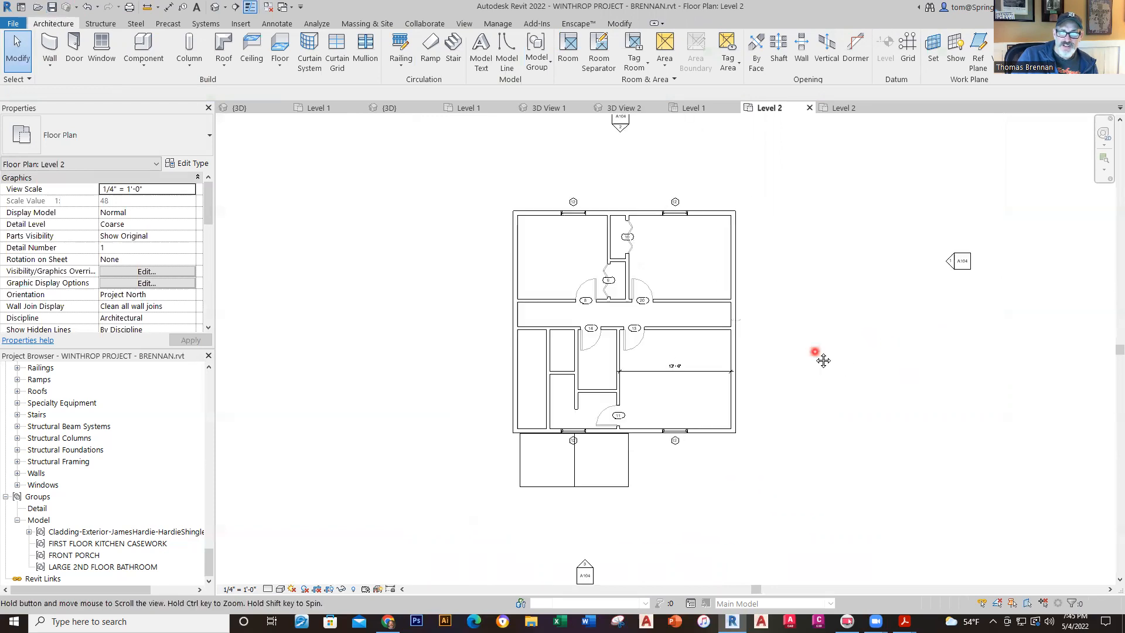
click(224, 8)
click(243, 41)
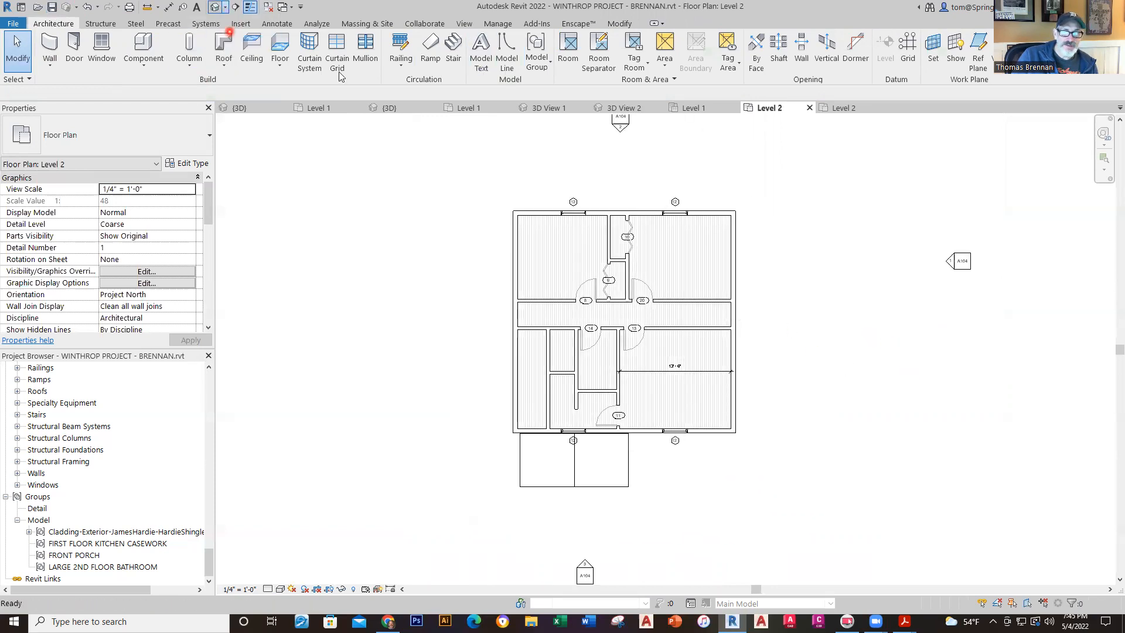
click(878, 299)
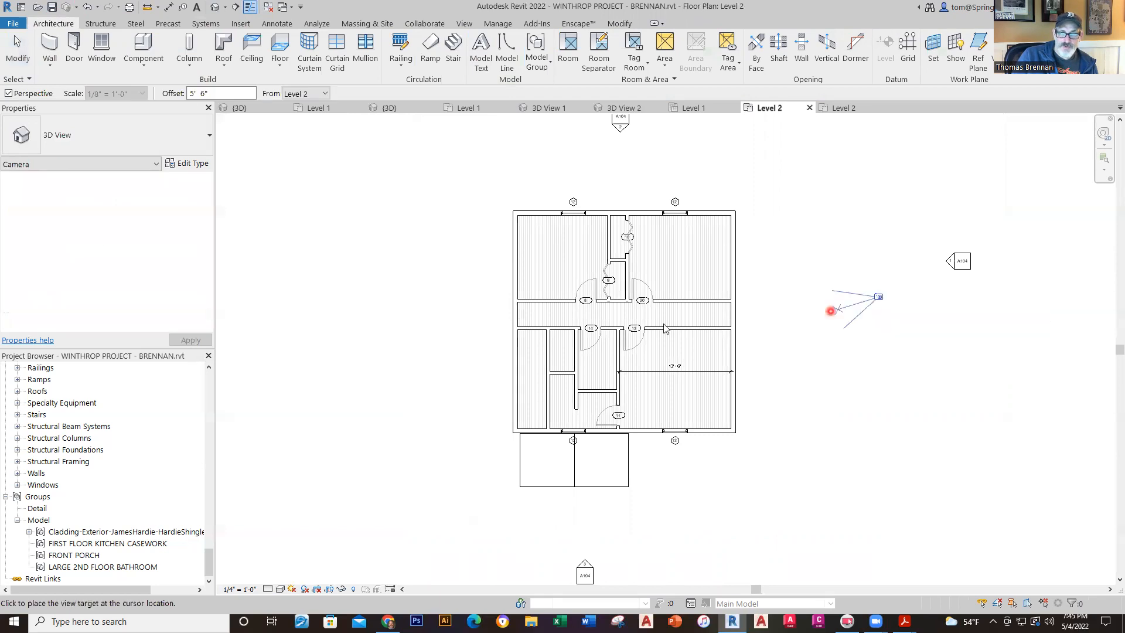
click(469, 324)
- Hide the second-floor sided exterior wall that blocks the camera in this perspective view
click(808, 388)
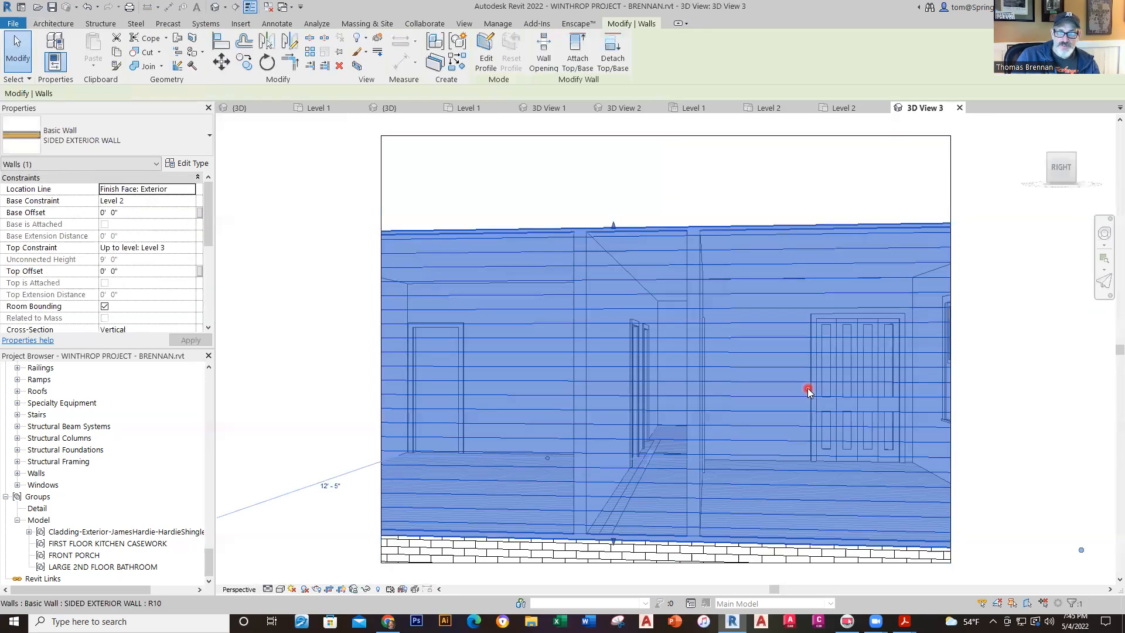
right_click(807, 388)
mouse_move(944, 154)
click(1000, 166)
- Enlarge the perspective view's crop region on both sides and upward to frame the front and rear rooms
scroll(1001, 379, down, 3)
middle_drag(1001, 379, 900, 318)
click(859, 352)
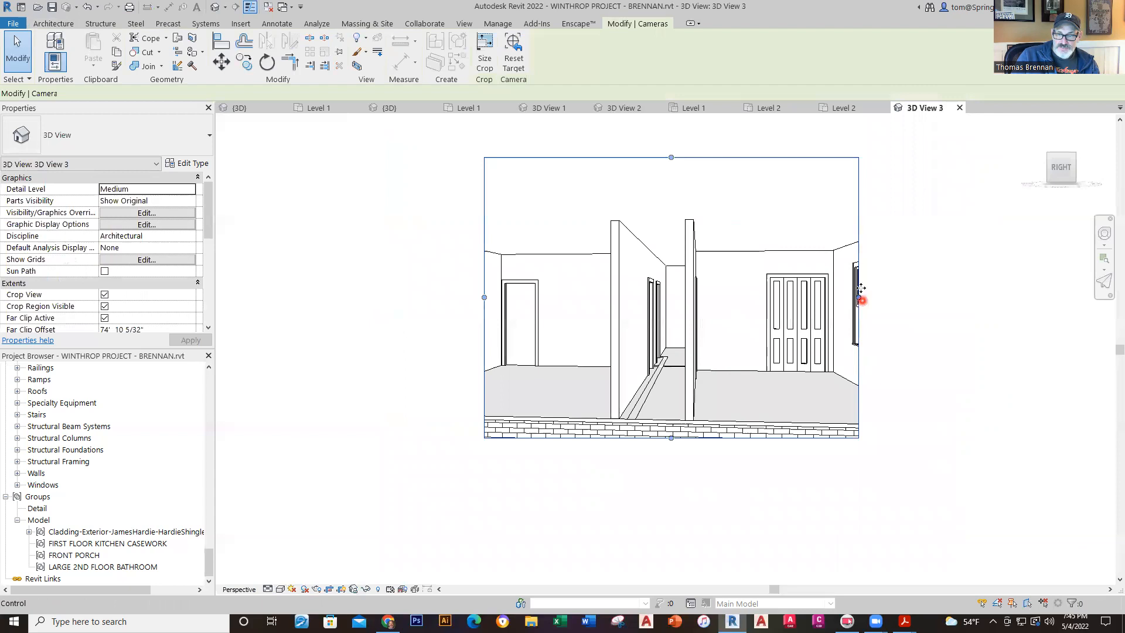
drag(859, 297, 1005, 307)
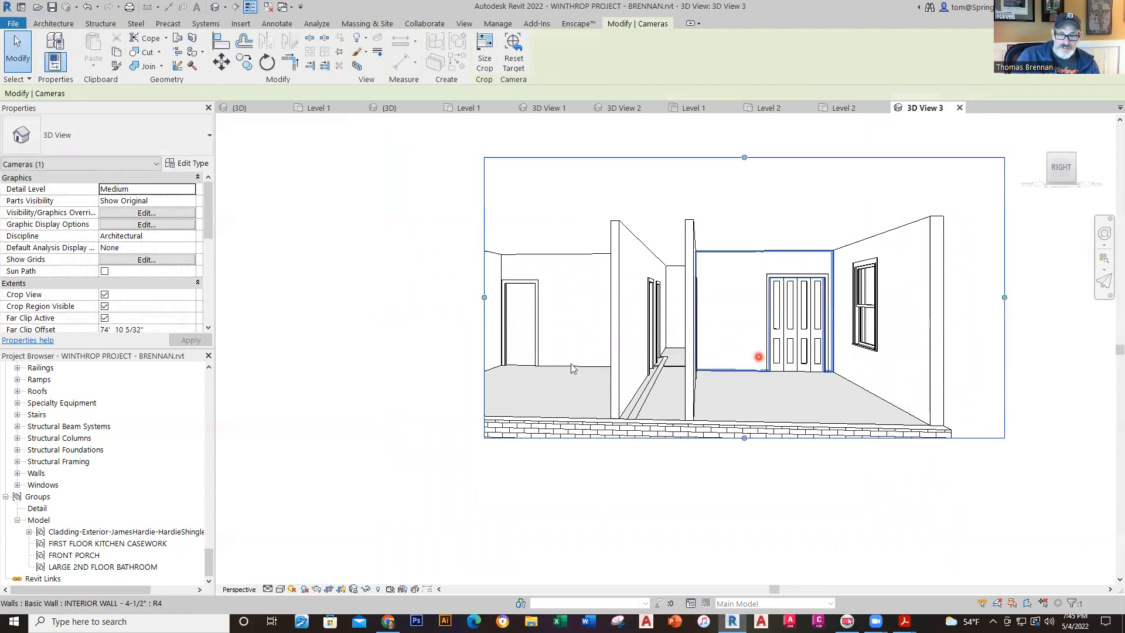
drag(485, 297, 404, 311)
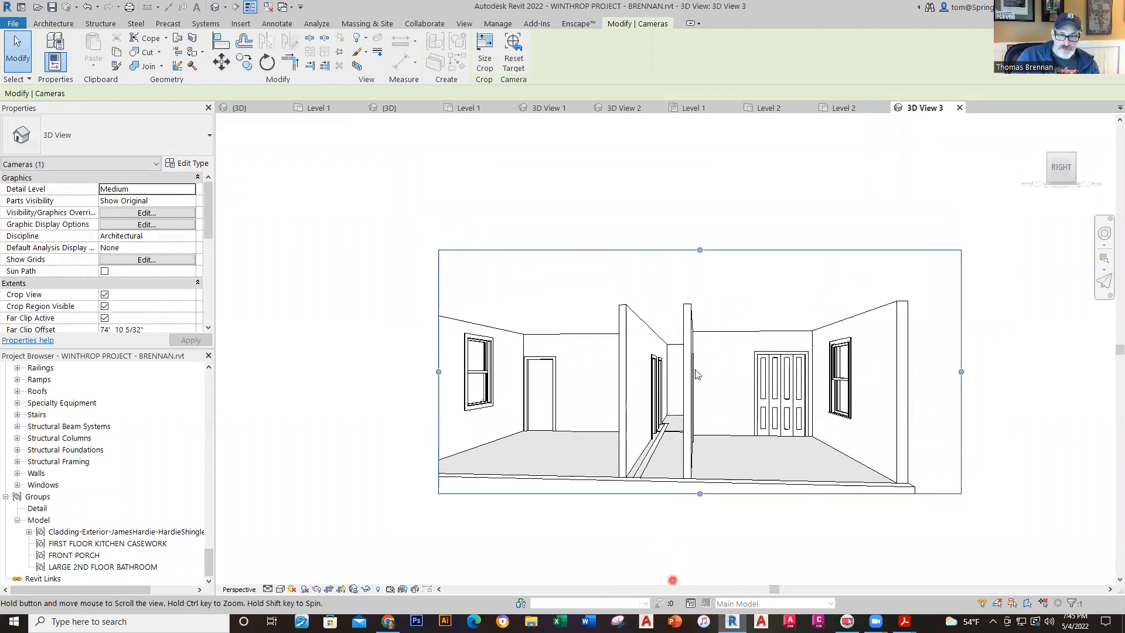
drag(700, 249, 710, 176)
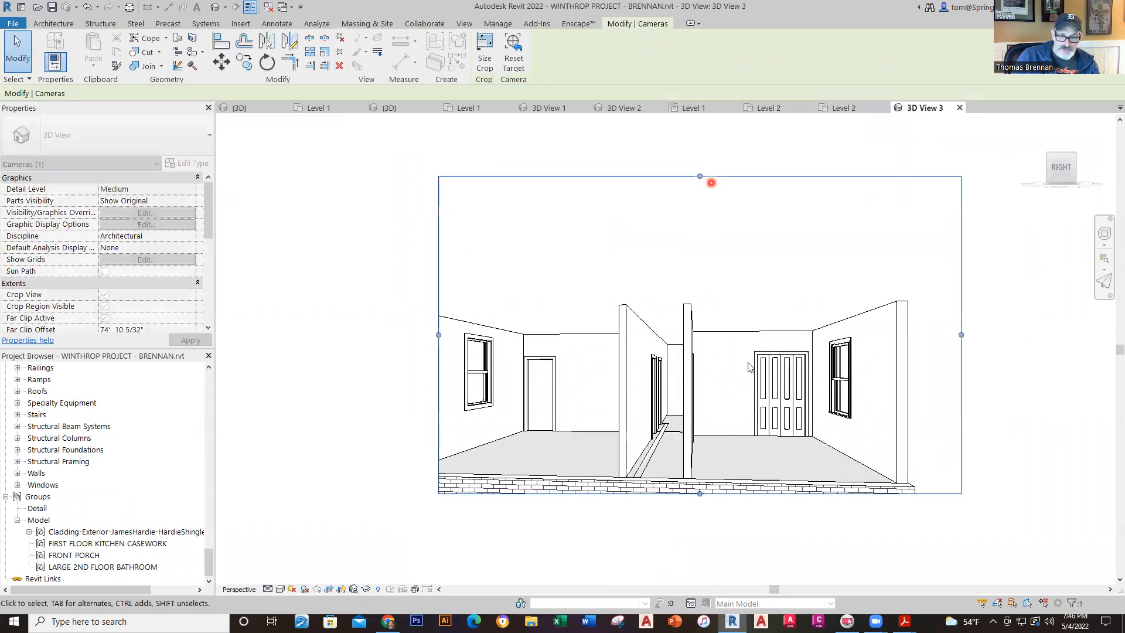
- Examine the second-floor layout in the perspective view, the Level 2 plan and the overall 3D view of the house
scroll(670, 455, up, 5)
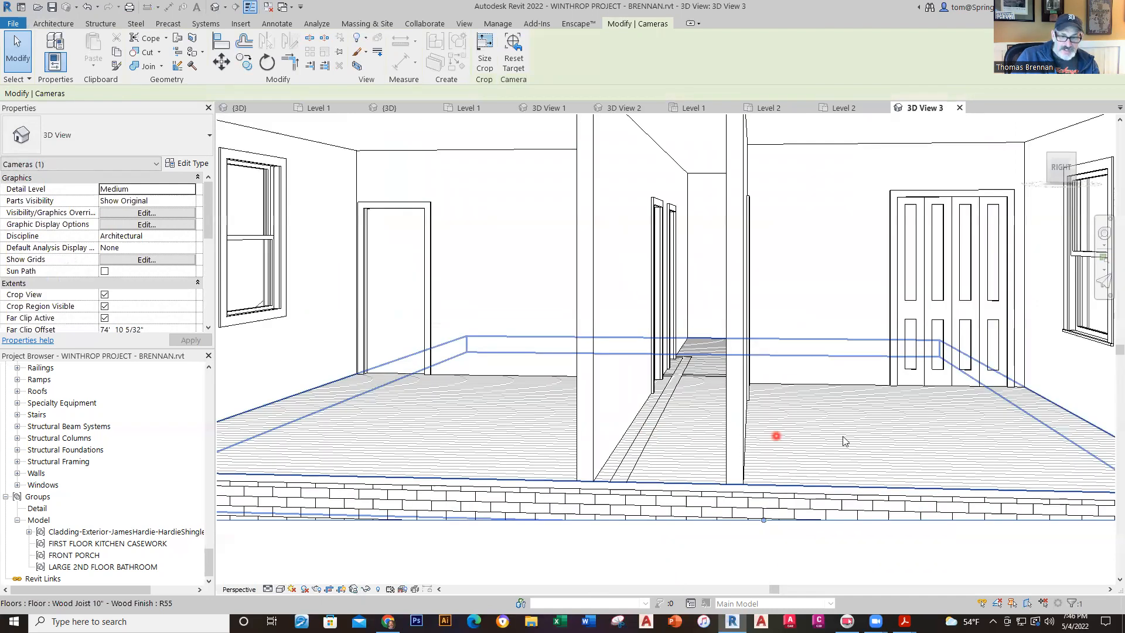
key(Escape)
scroll(708, 566, down, 3)
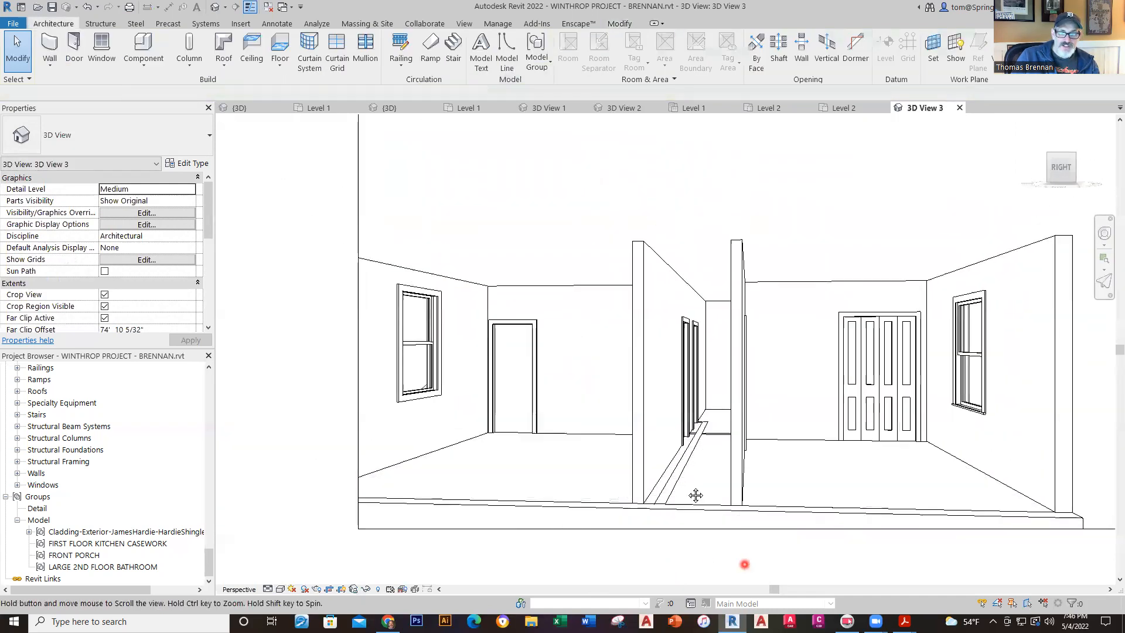
scroll(695, 495, down, 2)
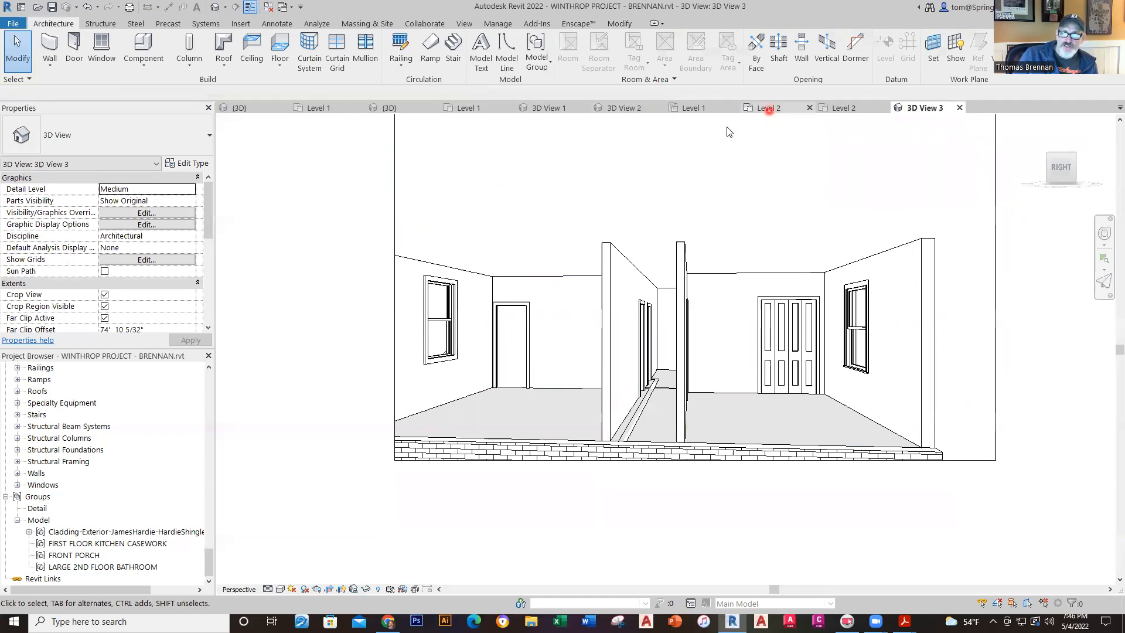
click(766, 108)
middle_drag(758, 278, 759, 288)
click(382, 108)
middle_drag(771, 338, 903, 286)
scroll(824, 303, up, 3)
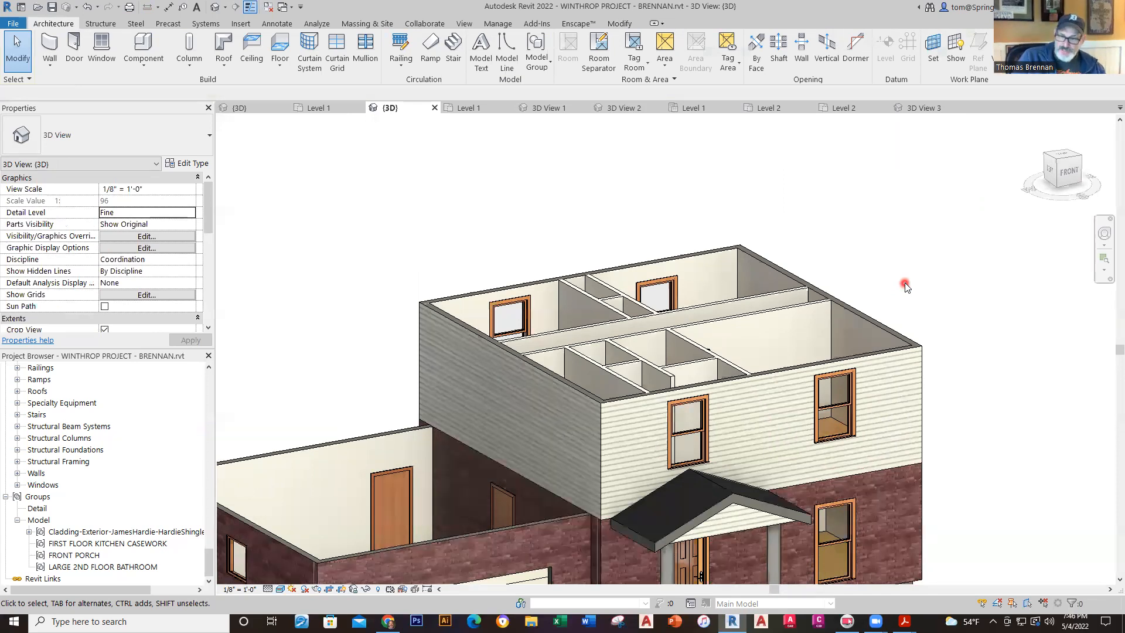
scroll(905, 285, down, 5)
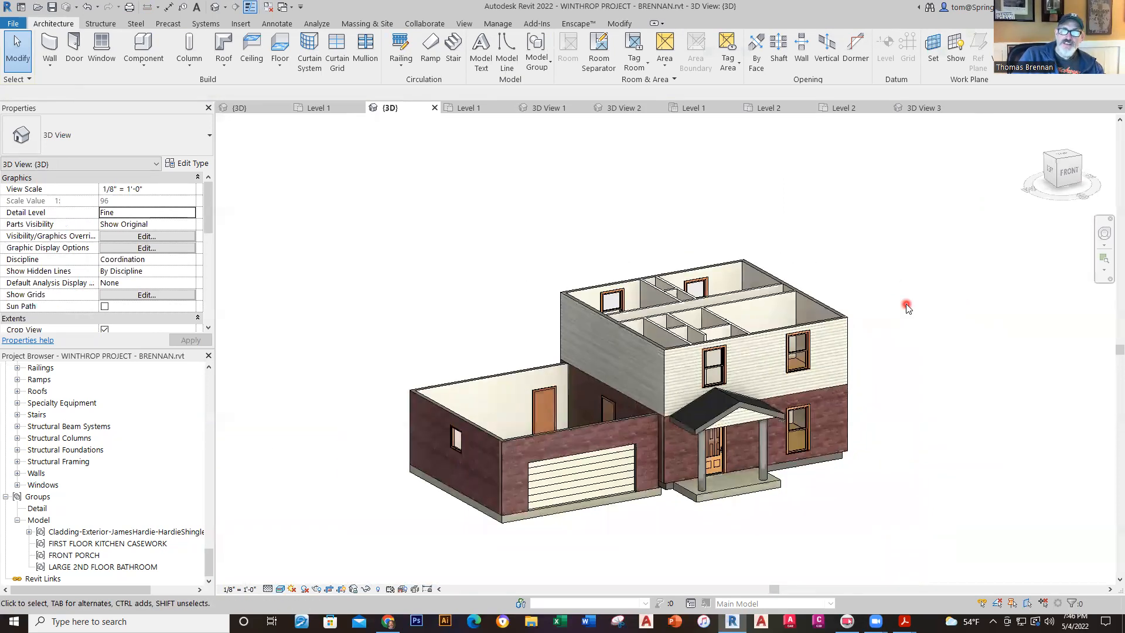